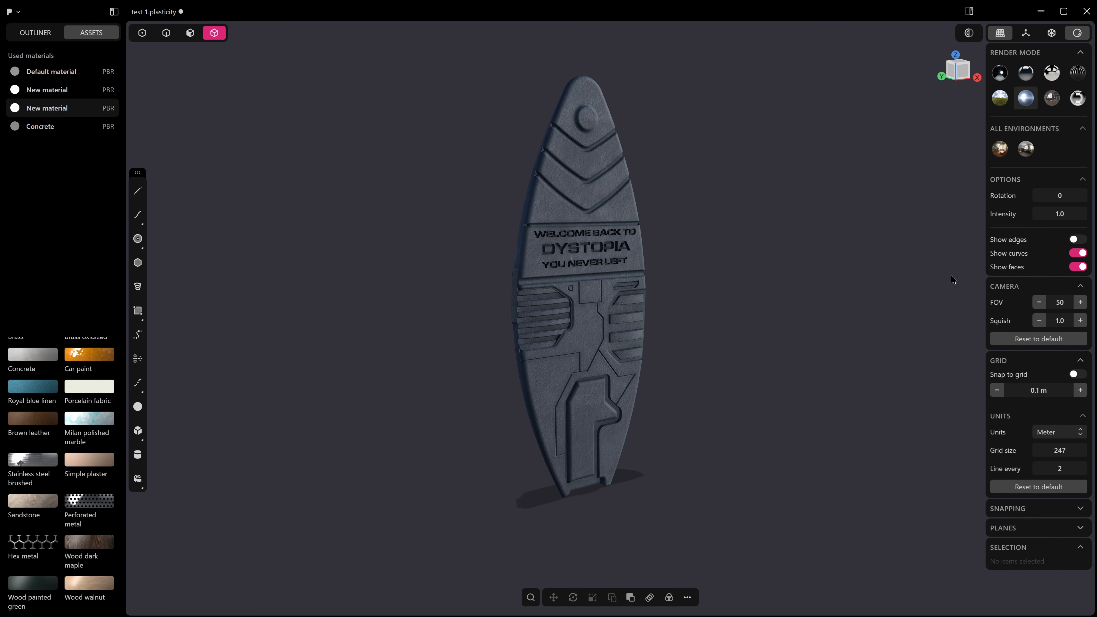
{"action": "middle_click_drag", "start_coordinate": [829, 287], "coordinate": [905, 413], "text": "shift"}
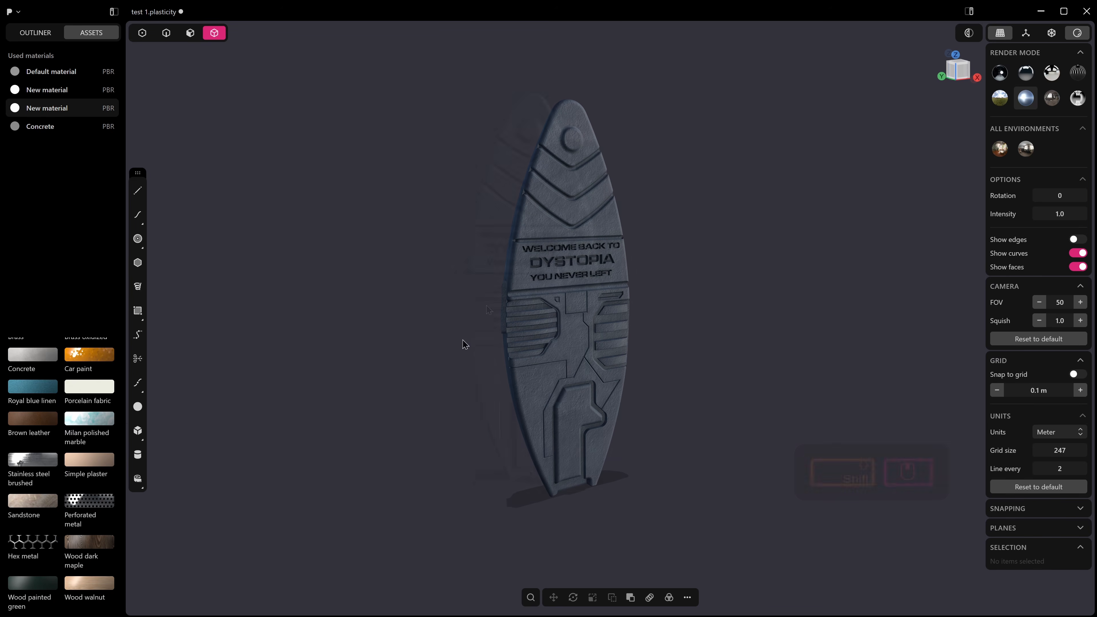
{"action": "middle_click_drag", "start_coordinate": [488, 304], "coordinate": [475, 303], "text": "shift"}
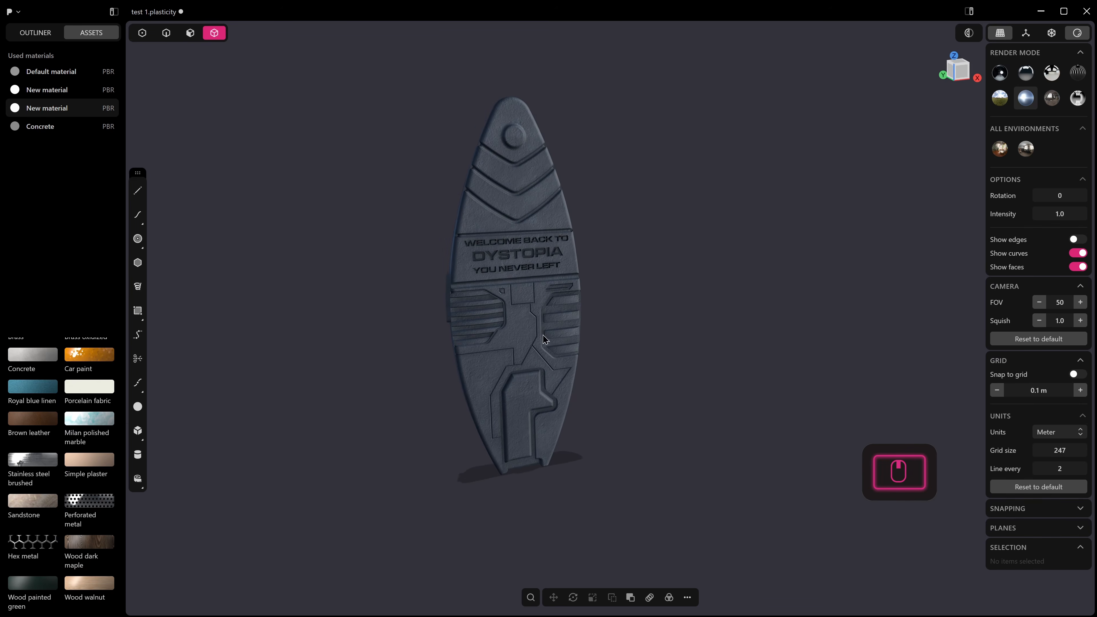
{"action": "middle_click_drag", "start_coordinate": [557, 302], "coordinate": [681, 307]}
{"action": "middle_click_drag", "start_coordinate": [611, 318], "coordinate": [766, 367], "text": "shift"}
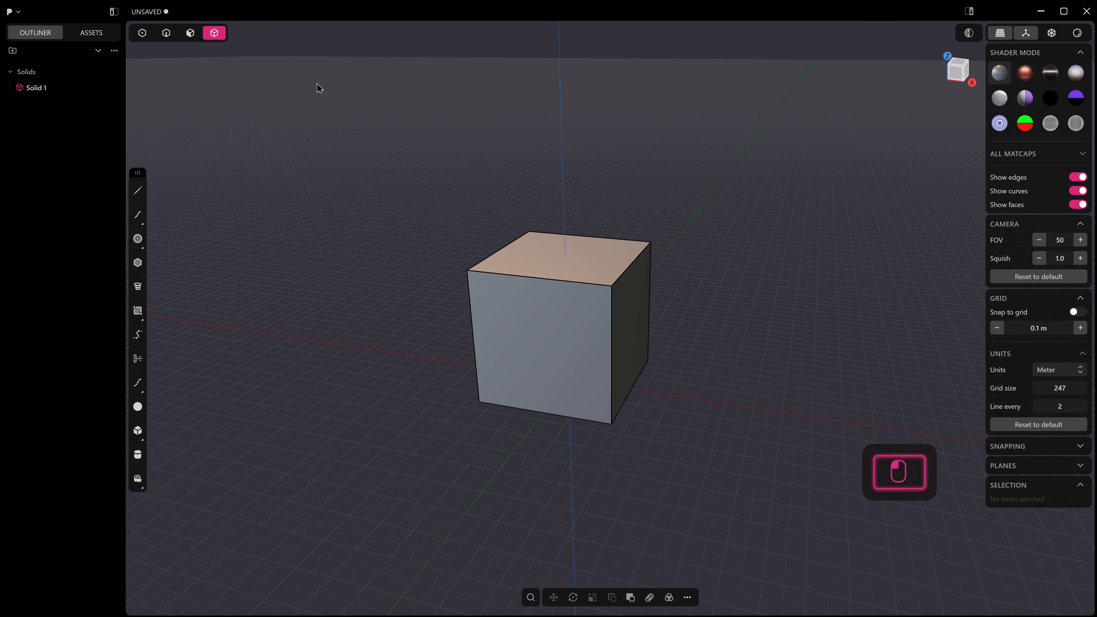
Step: Delete the default cube from the scene
{"action": "left_click", "coordinate": [633, 335]}
{"action": "key", "text": "Delete"}
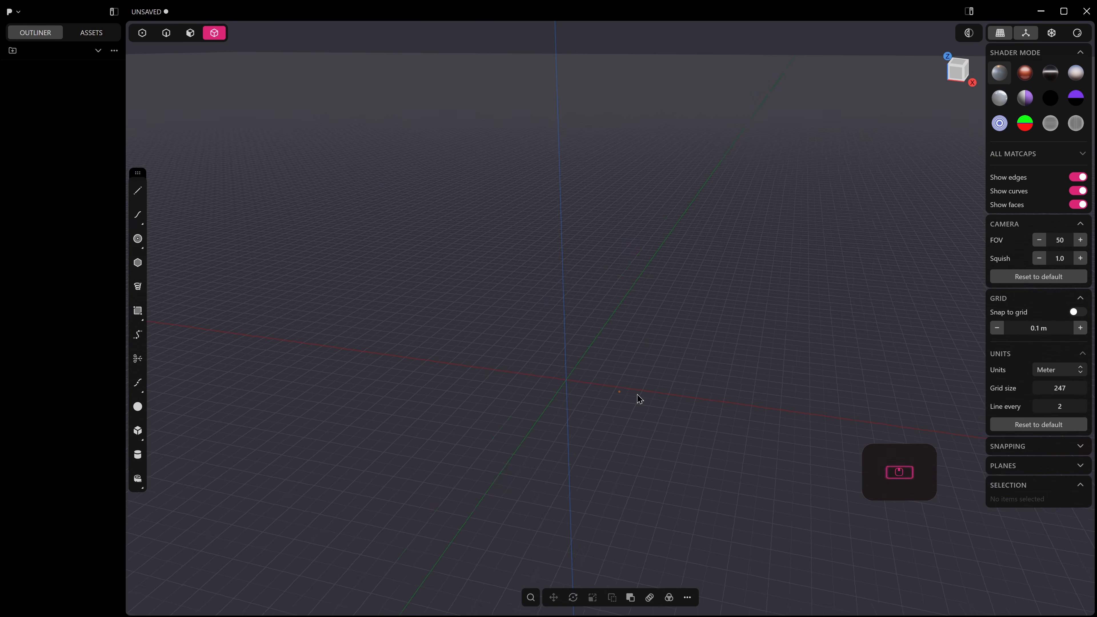
{"action": "middle_click_drag", "start_coordinate": [624, 393], "coordinate": [648, 391]}
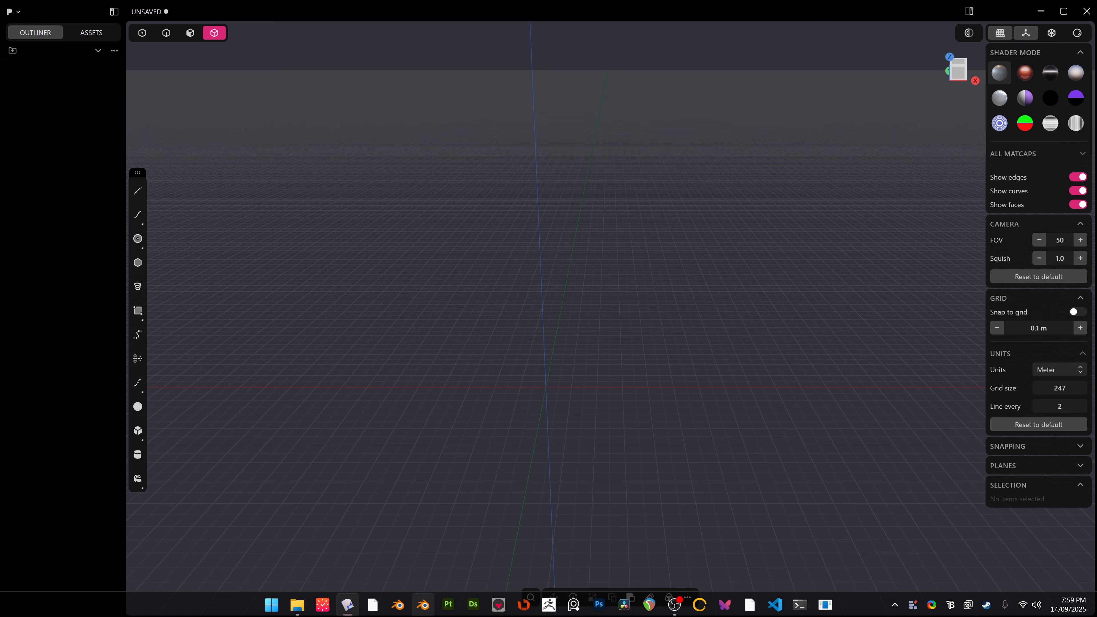
Step: Bring SURFBOAR FRONT.png and SURFBOAR SIDE.png from the file browser into the scene, and undo the import
{"action": "left_click", "coordinate": [297, 604]}
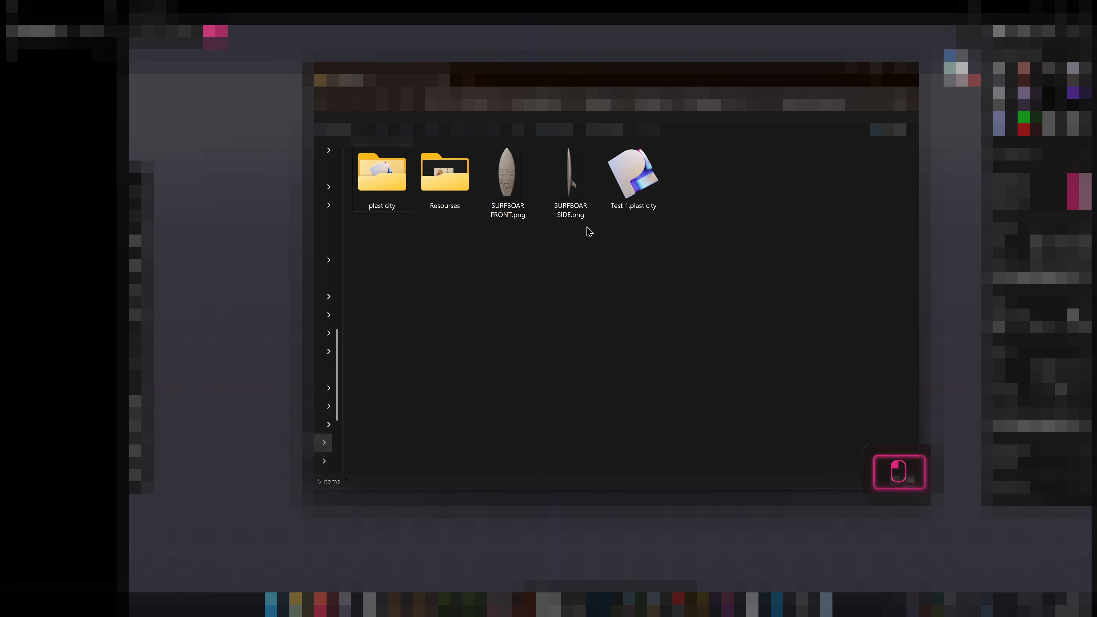
{"action": "left_click", "coordinate": [559, 190]}
{"action": "left_click", "coordinate": [509, 182], "text": "shift"}
{"action": "left_click_drag", "start_coordinate": [518, 181], "coordinate": [289, 339]}
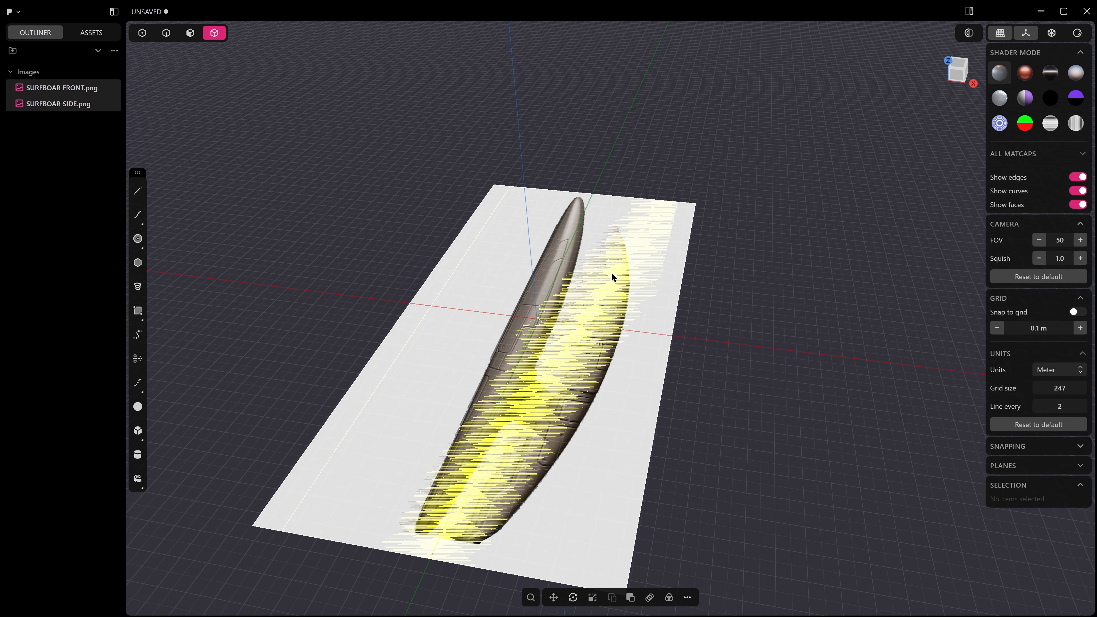
{"action": "key", "text": "ctrl+z"}
Step: Import SURFBOAR FRONT.png and SURFBOAR SIDE.png into the scene as reference images
{"action": "type", "text": "fimpo"}
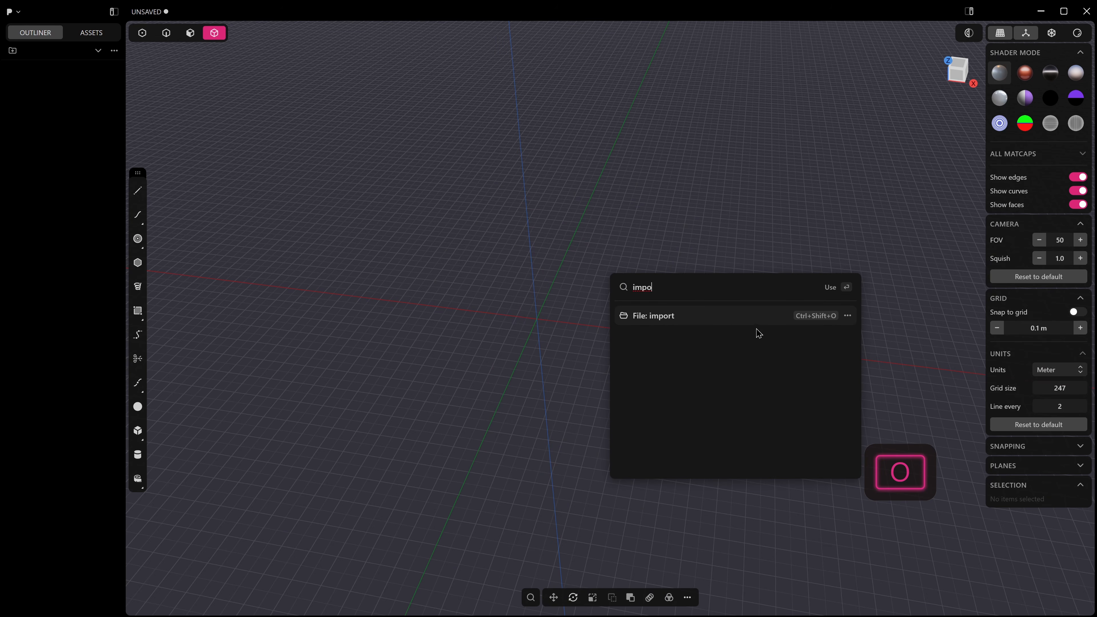
{"action": "left_click", "coordinate": [753, 318]}
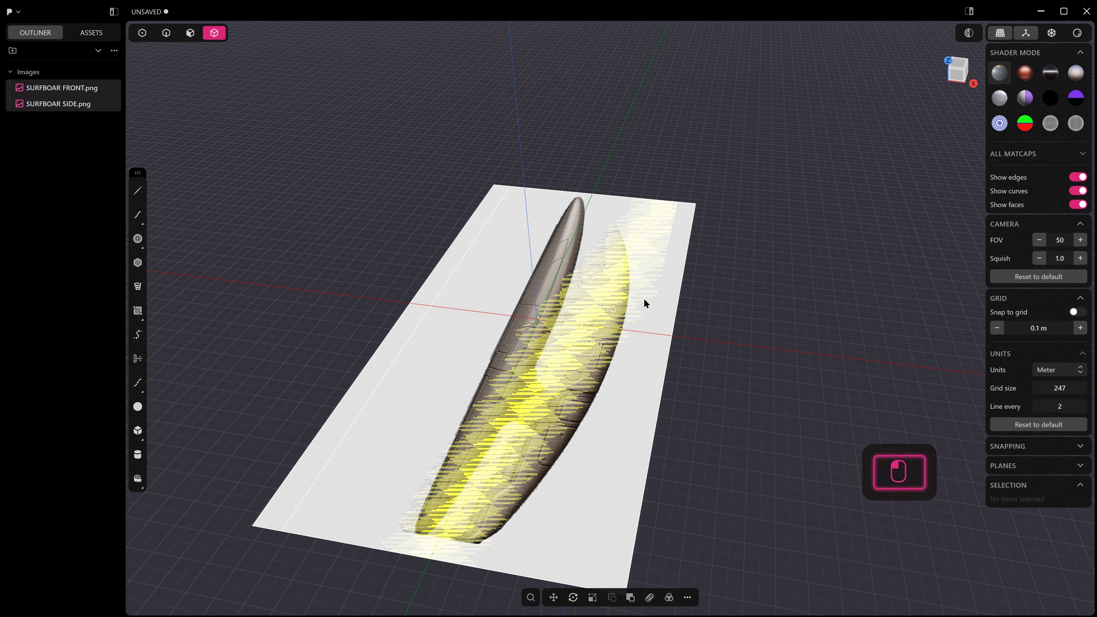
{"action": "key", "text": "ctrl+z"}
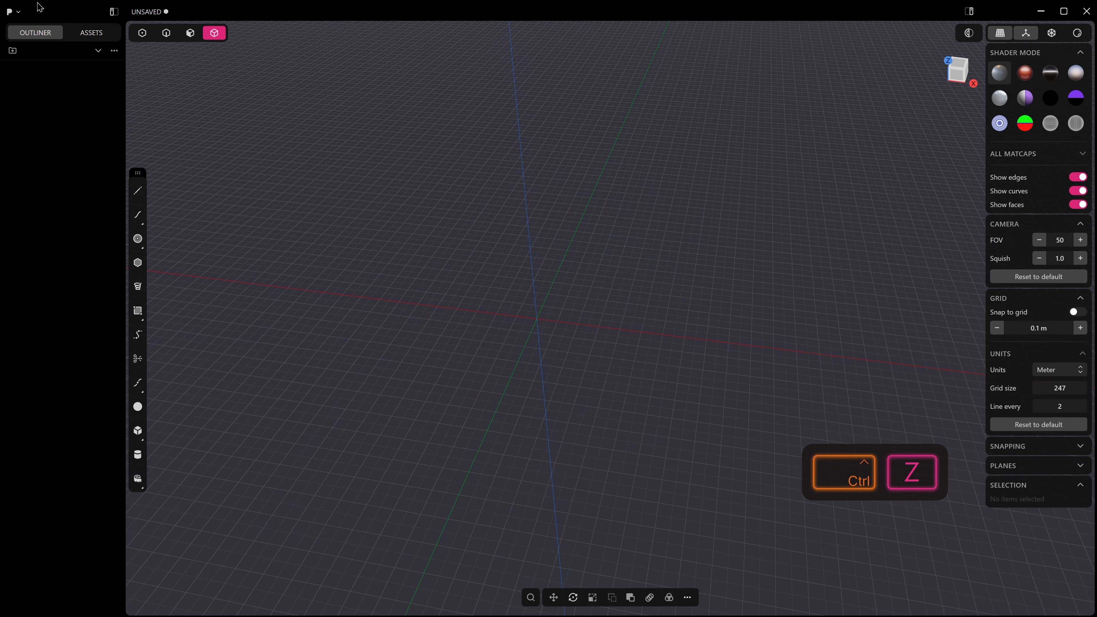
{"action": "left_click", "coordinate": [12, 15]}
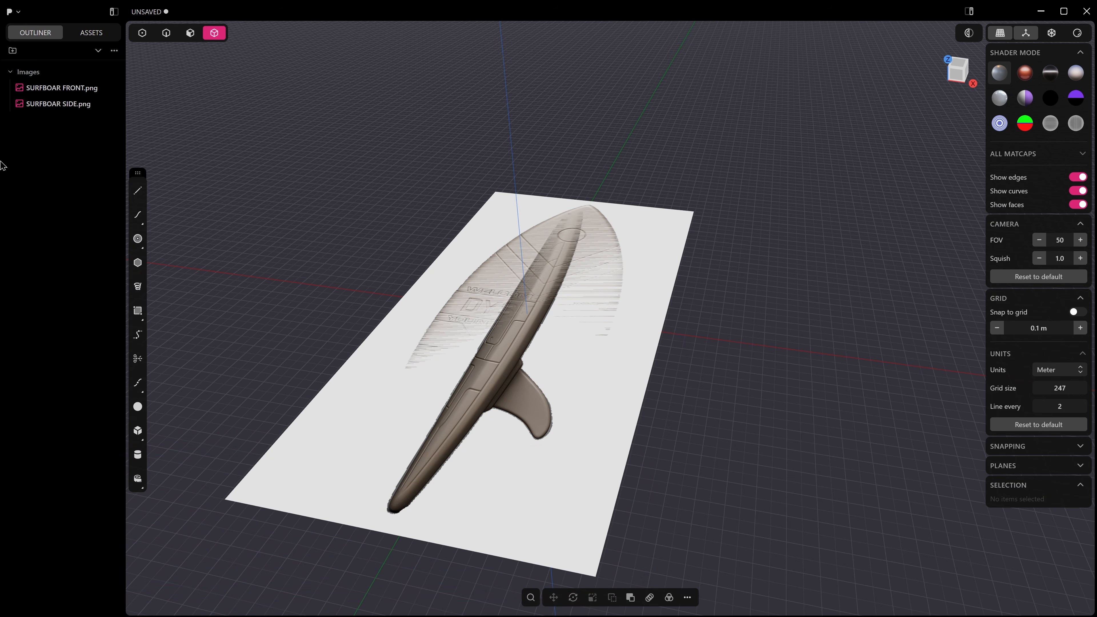
Step: Rotate the front reference image 90° about the X axis so it stands upright
{"action": "left_click", "coordinate": [85, 93]}
{"action": "scroll", "coordinate": [559, 247], "scroll_direction": "down", "scroll_amount": 2}
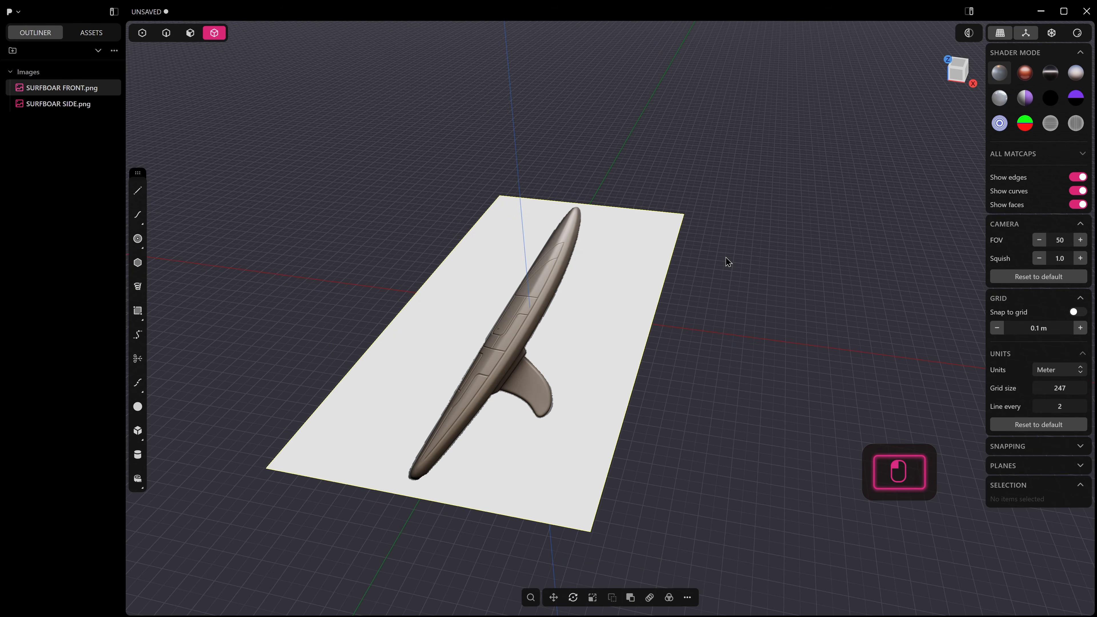
{"action": "key", "text": "r"}
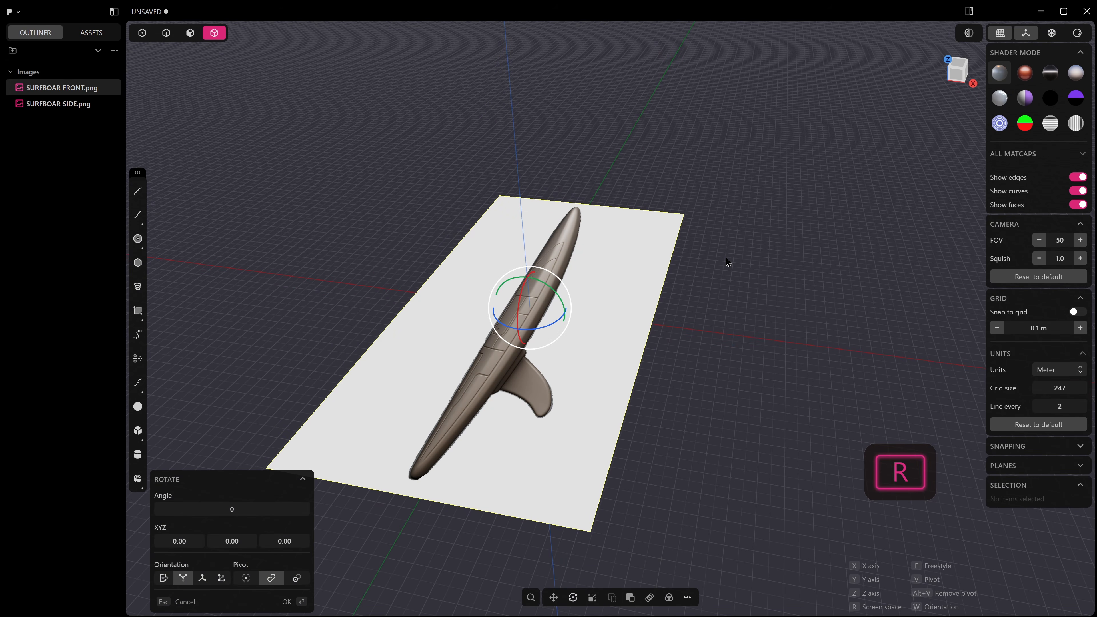
{"action": "key", "text": "x"}
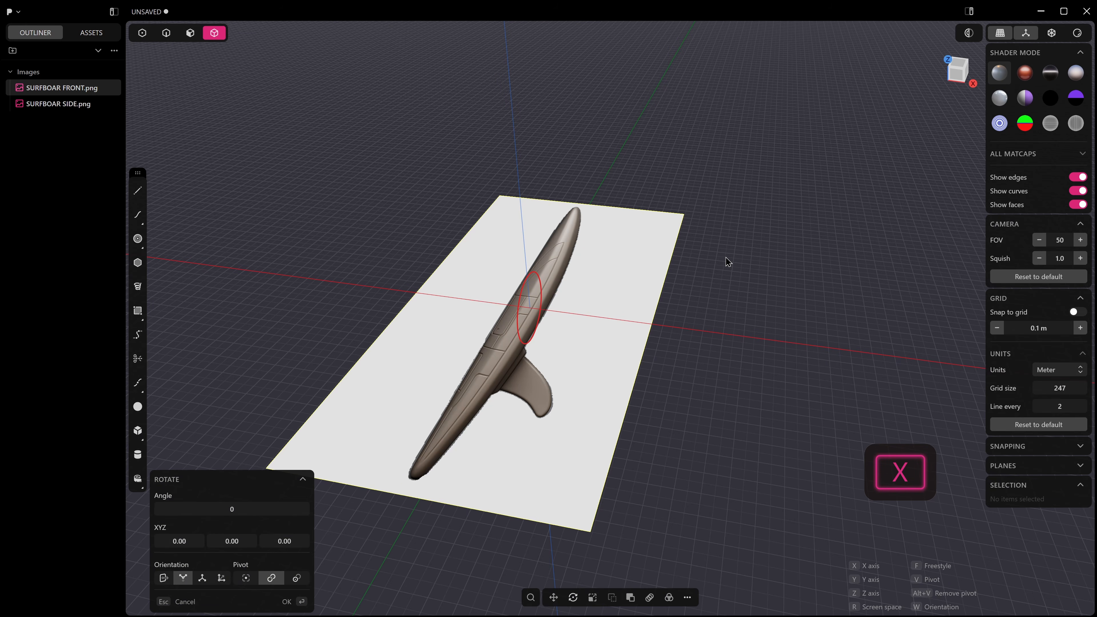
{"action": "type", "text": "90"}
{"action": "key", "text": "Return"}
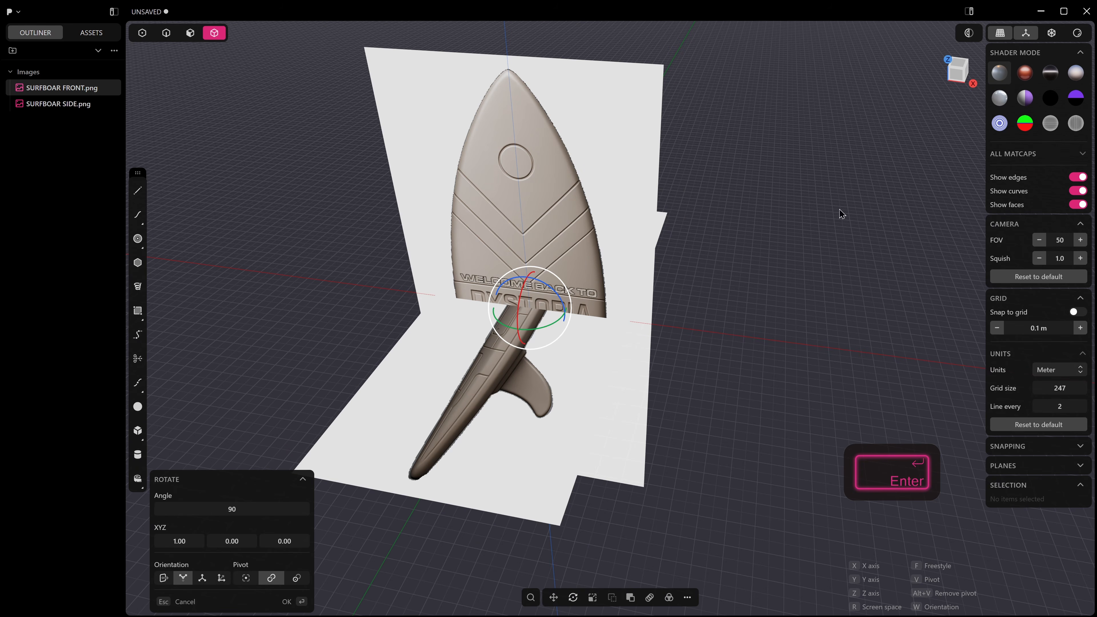
{"action": "left_click", "coordinate": [748, 124]}
Step: Rotate the side reference image 90° about the X axis so it stands upright
{"action": "left_click", "coordinate": [494, 420]}
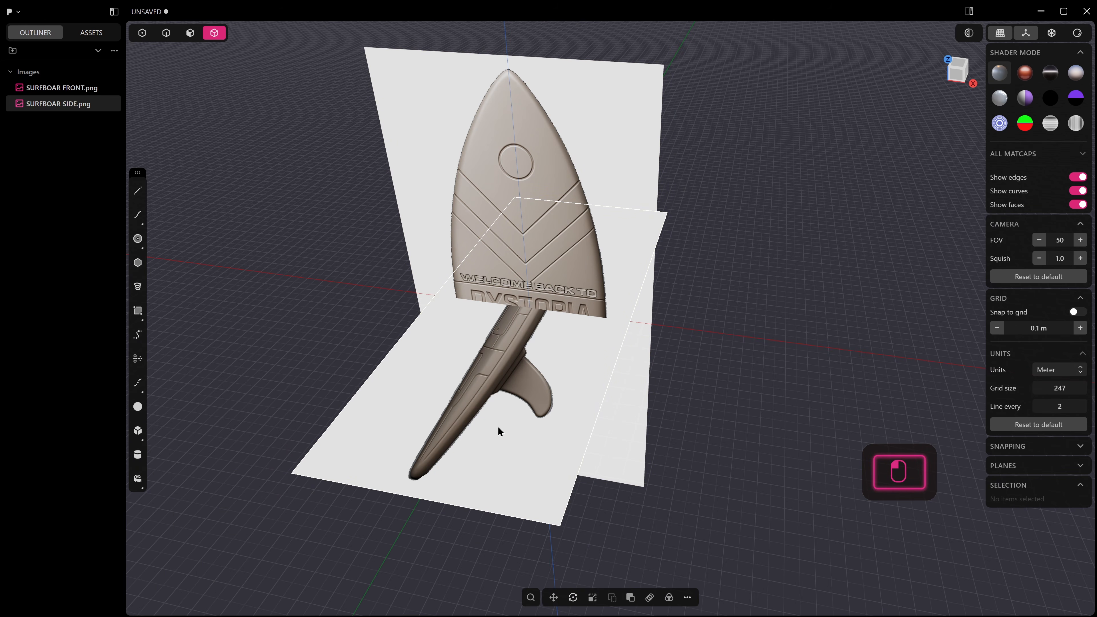
{"action": "key", "text": "r"}
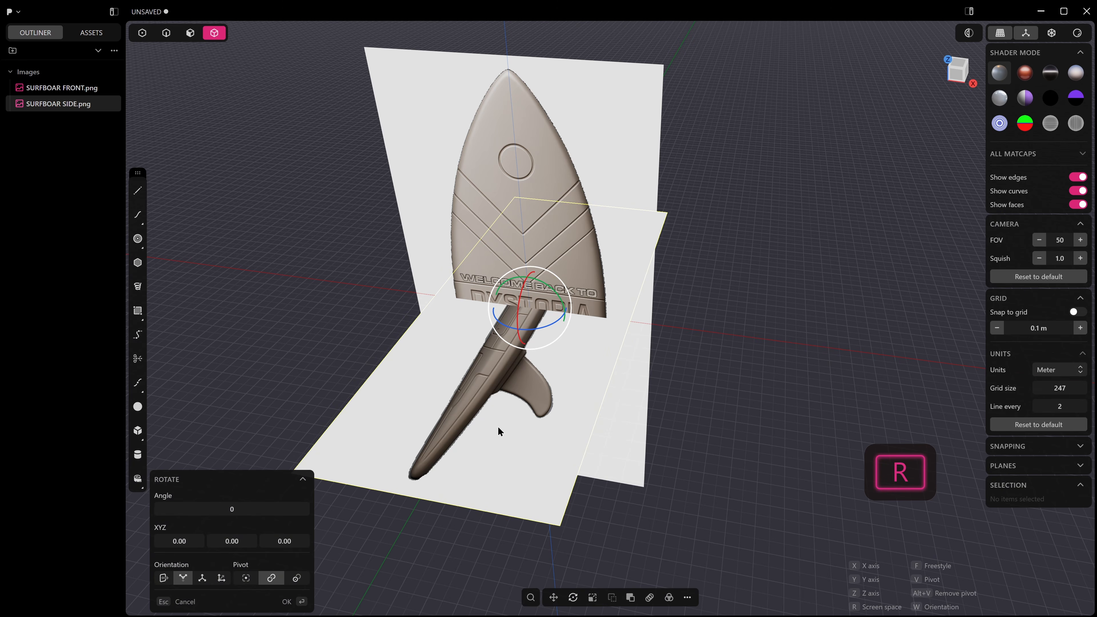
{"action": "type", "text": "x90"}
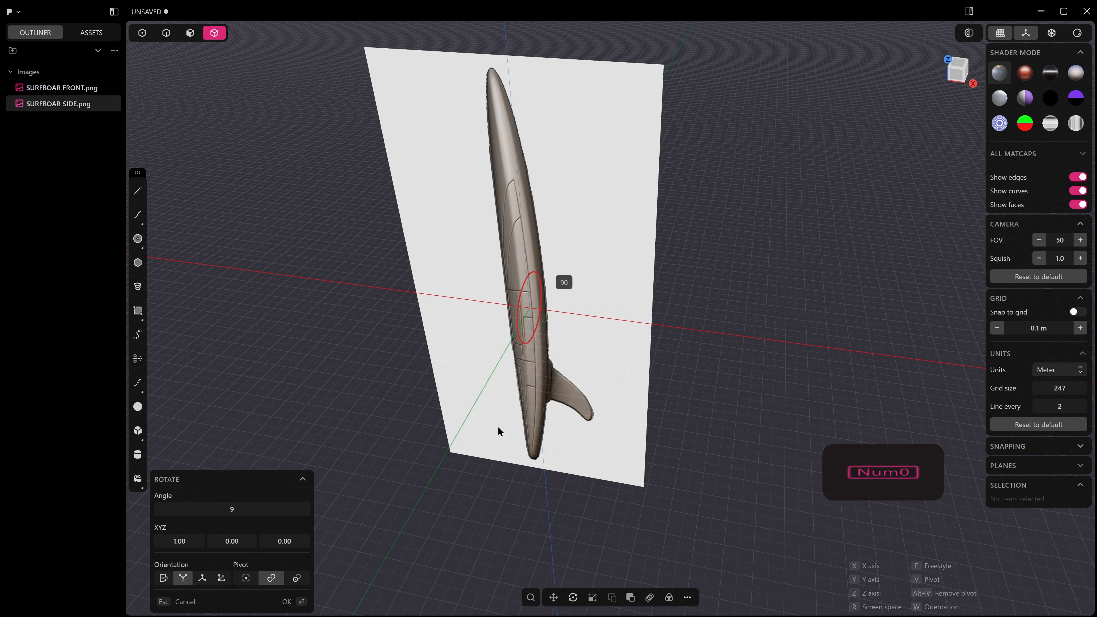
{"action": "key", "text": "Return"}
{"action": "middle_click_drag", "start_coordinate": [571, 316], "coordinate": [753, 218]}
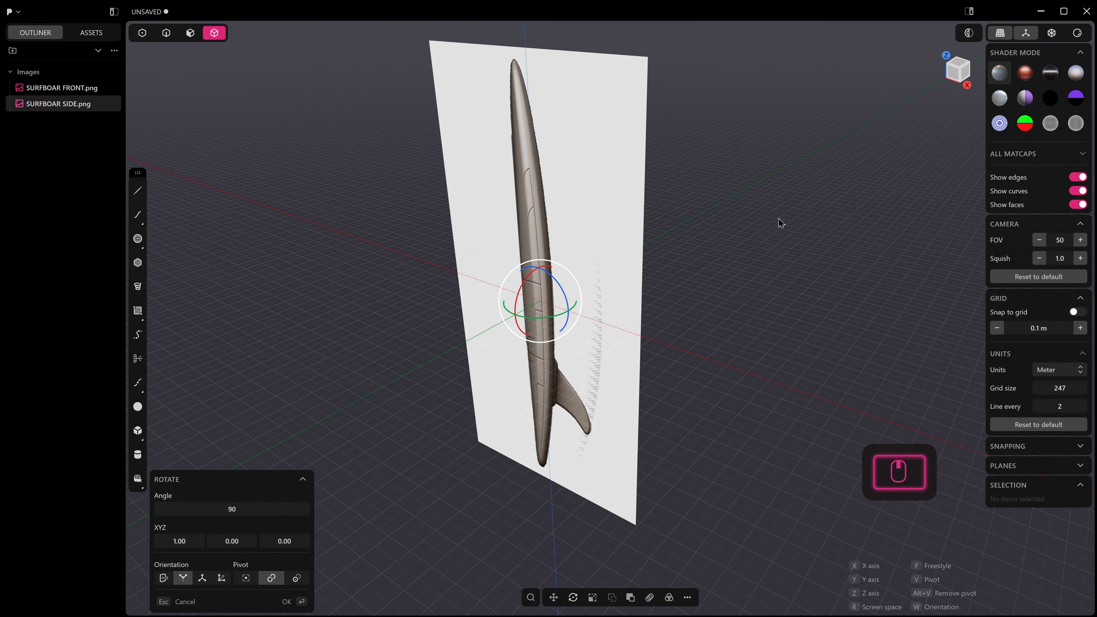
{"action": "right_click", "coordinate": [767, 239], "text": "shift"}
{"action": "left_click", "coordinate": [61, 106]}
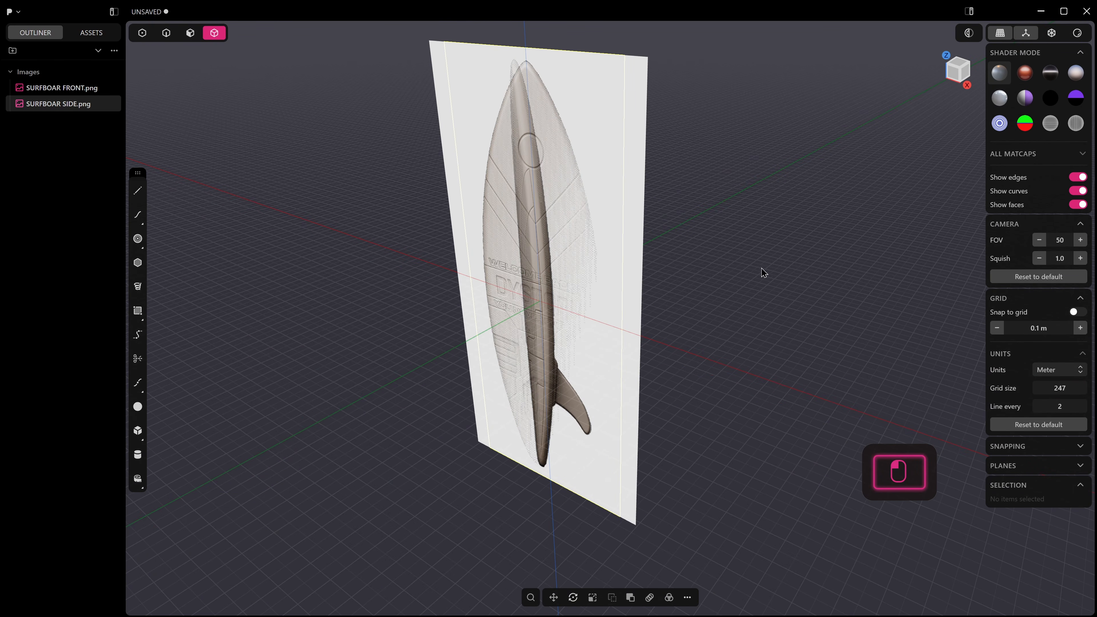
{"action": "key", "text": "r"}
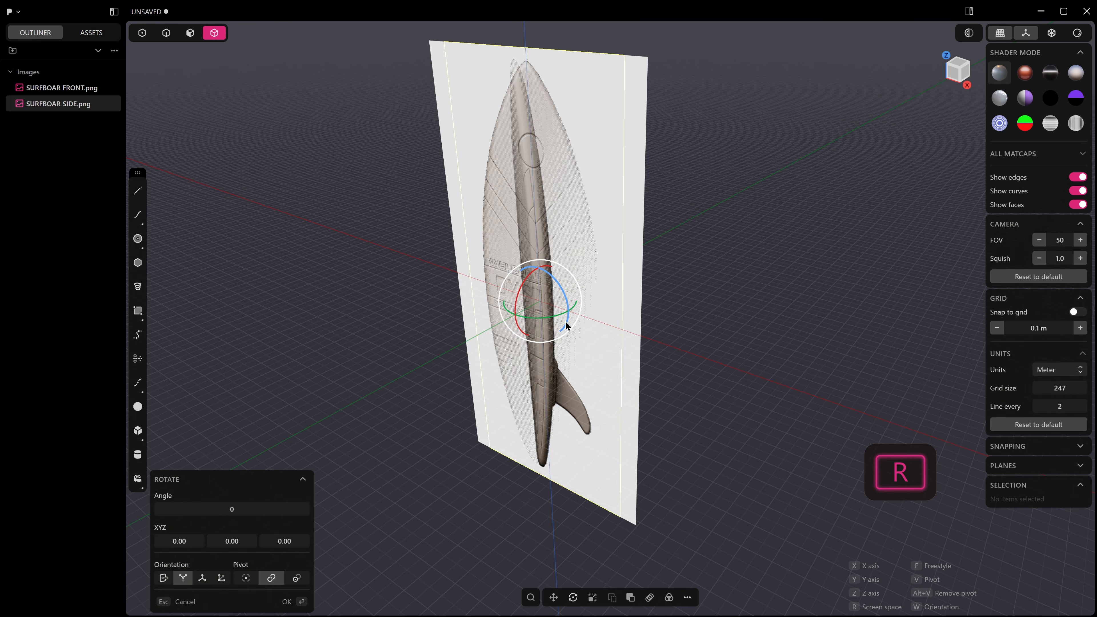
{"action": "key", "text": "z"}
{"action": "key", "text": "y"}
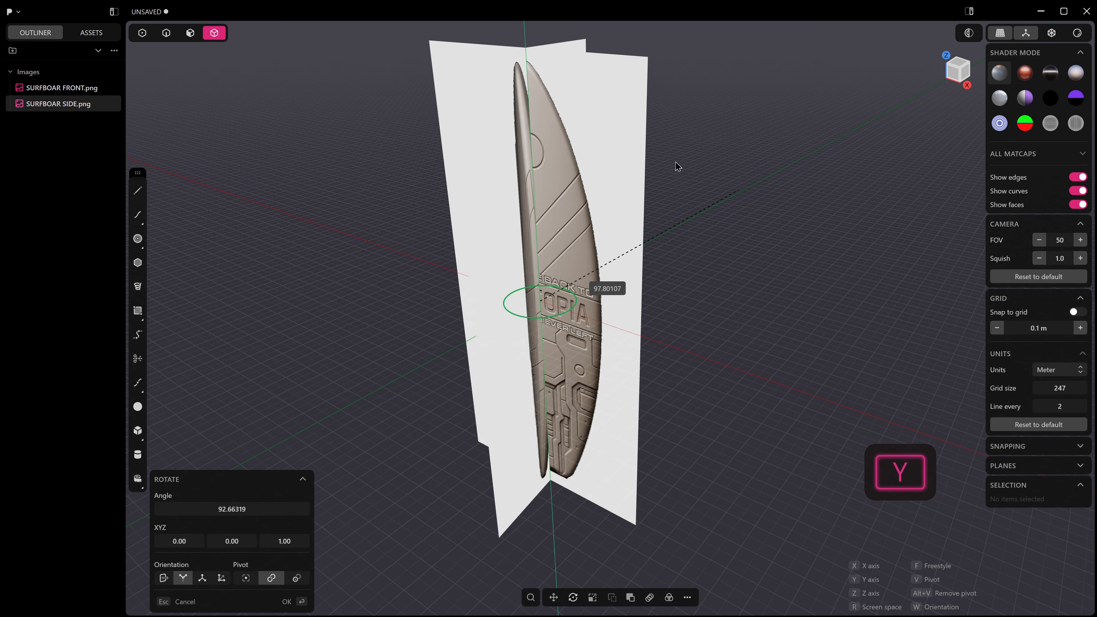
{"action": "key", "text": "Escape"}
Step: Rotate the side reference image 90° about its local Y axis so it stands perpendicular to the front image
{"action": "key", "text": "r"}
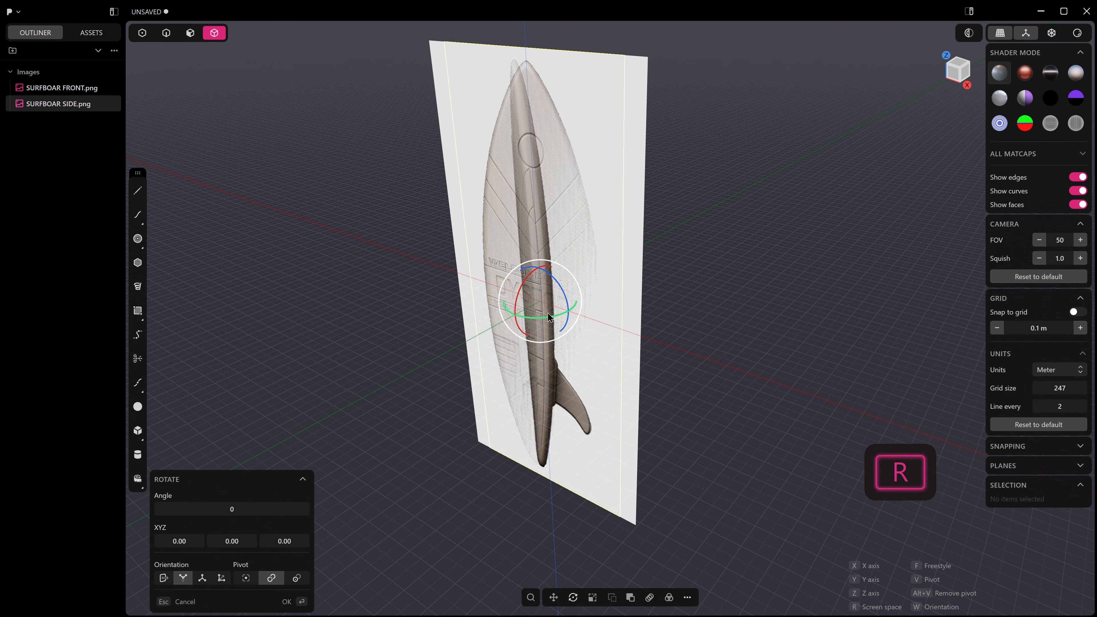
{"action": "type", "text": "y"}
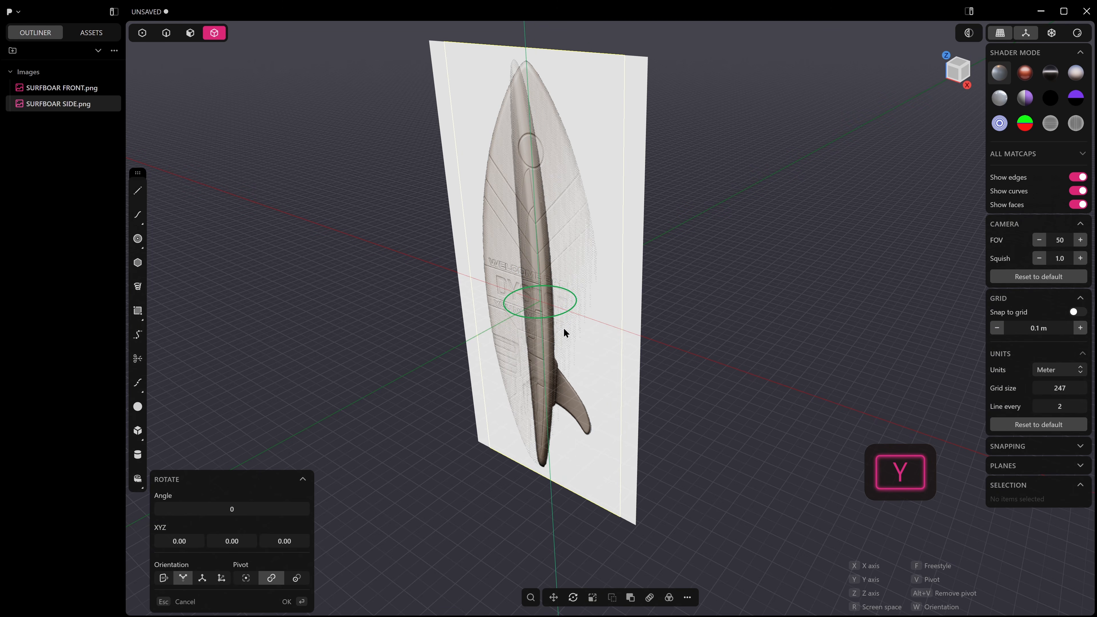
{"action": "type", "text": "90"}
{"action": "key", "text": "Return"}
{"action": "left_click", "coordinate": [782, 253]}
{"action": "right_click", "coordinate": [758, 172]}
{"action": "middle_click_drag", "start_coordinate": [652, 249], "coordinate": [492, 249]}
Step: In the right view, move the side image about 0.131 m along its local X axis, aligning the board's tip with the vertical axis
{"action": "key", "text": "KP_3"}
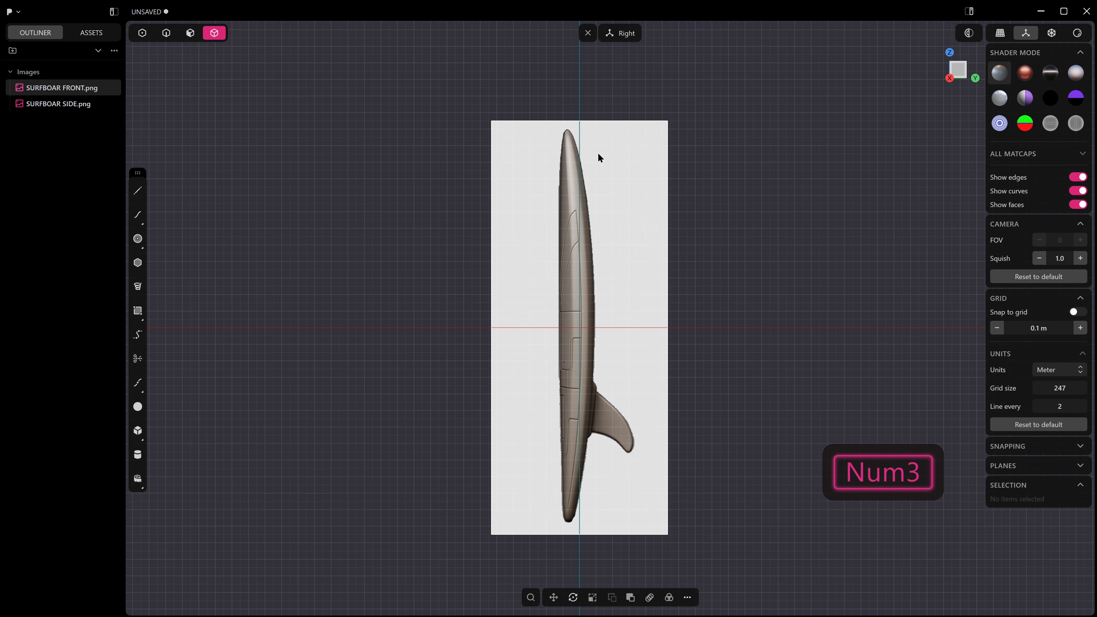
{"action": "left_click", "coordinate": [623, 212]}
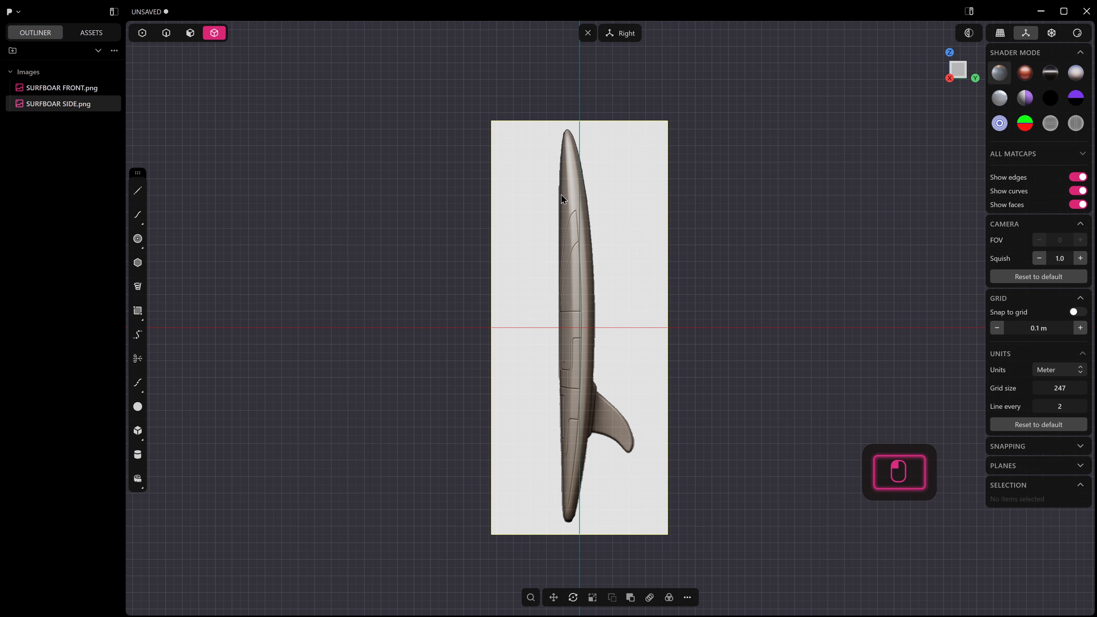
{"action": "key", "text": "g"}
{"action": "left_click_drag", "start_coordinate": [624, 328], "coordinate": [635, 329]}
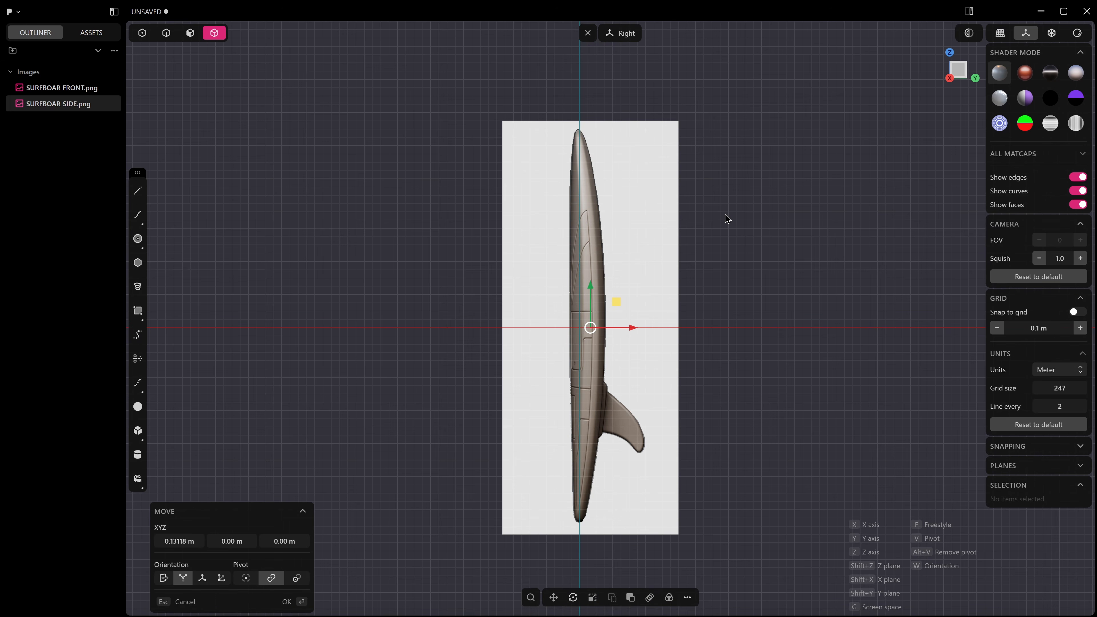
{"action": "left_click", "coordinate": [714, 238]}
Step: Examine in the front view how the front image's tip and centreline align with the vertical axis
{"action": "key", "text": "KP_1"}
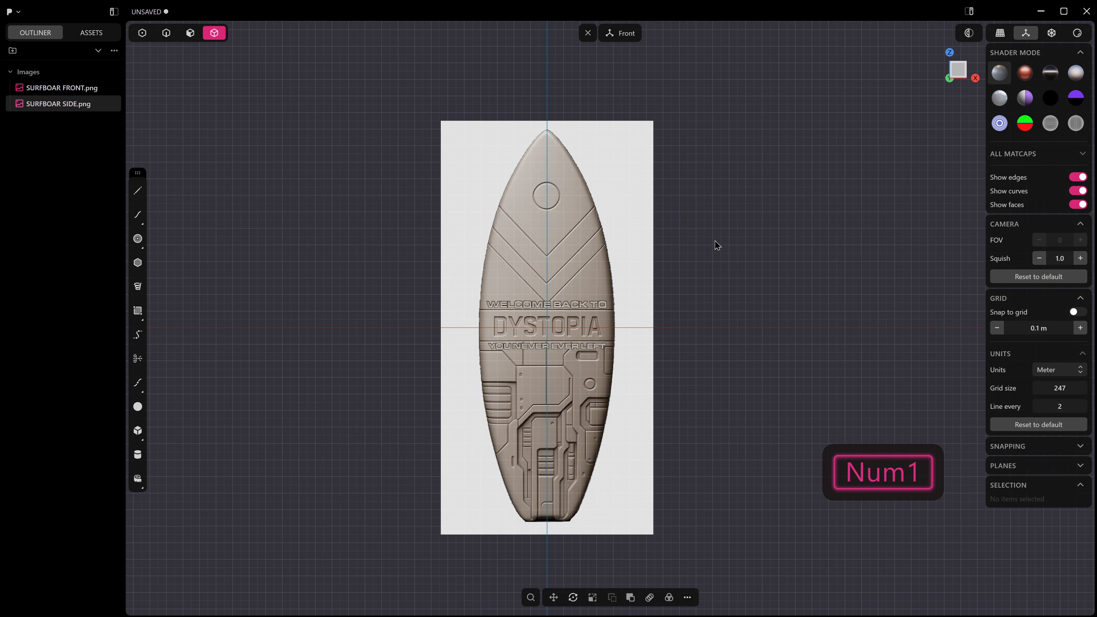
{"action": "scroll", "coordinate": [548, 114], "scroll_direction": "up", "scroll_amount": 5}
{"action": "scroll", "coordinate": [545, 110], "scroll_direction": "up", "scroll_amount": 2}
{"action": "scroll", "coordinate": [540, 114], "scroll_direction": "down", "scroll_amount": 9}
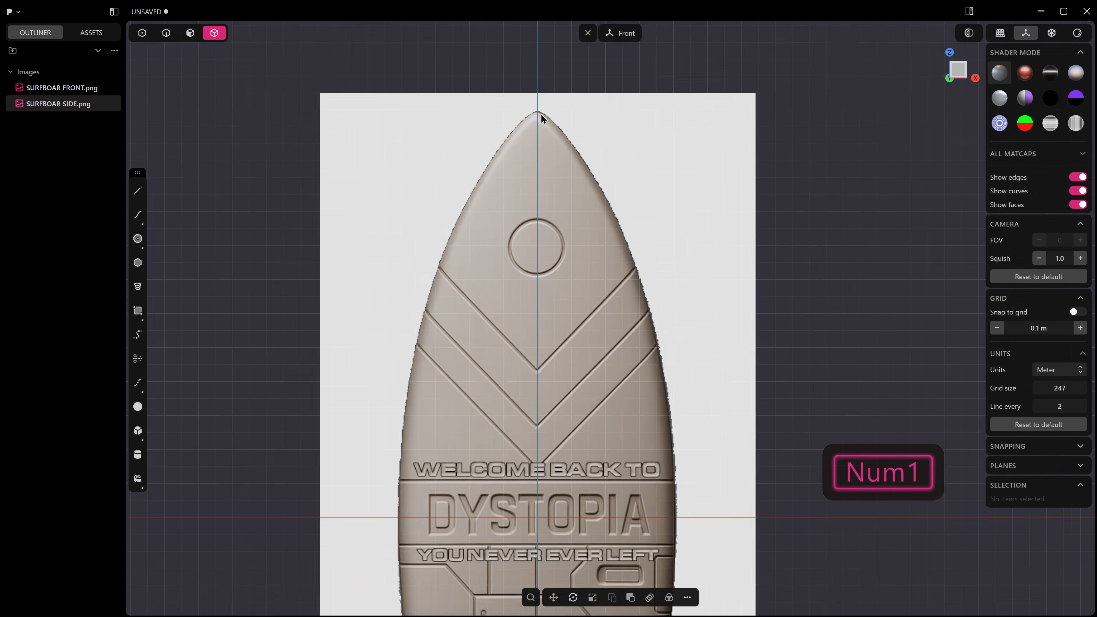
{"action": "middle_click_drag", "start_coordinate": [540, 392], "coordinate": [553, 304], "text": "shift"}
{"action": "scroll", "coordinate": [586, 228], "scroll_direction": "up", "scroll_amount": 1}
{"action": "middle_click_drag", "start_coordinate": [586, 227], "coordinate": [610, 339], "text": "shift"}
{"action": "scroll", "coordinate": [685, 337], "scroll_direction": "up", "scroll_amount": 1}
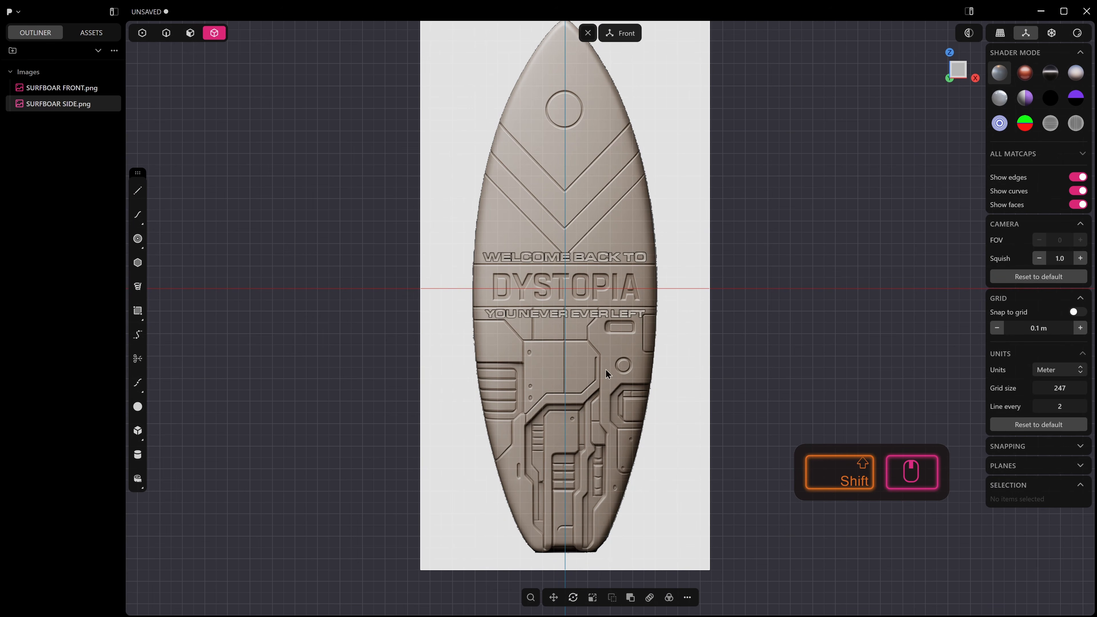
{"action": "scroll", "coordinate": [662, 363], "scroll_direction": "down", "scroll_amount": 1}
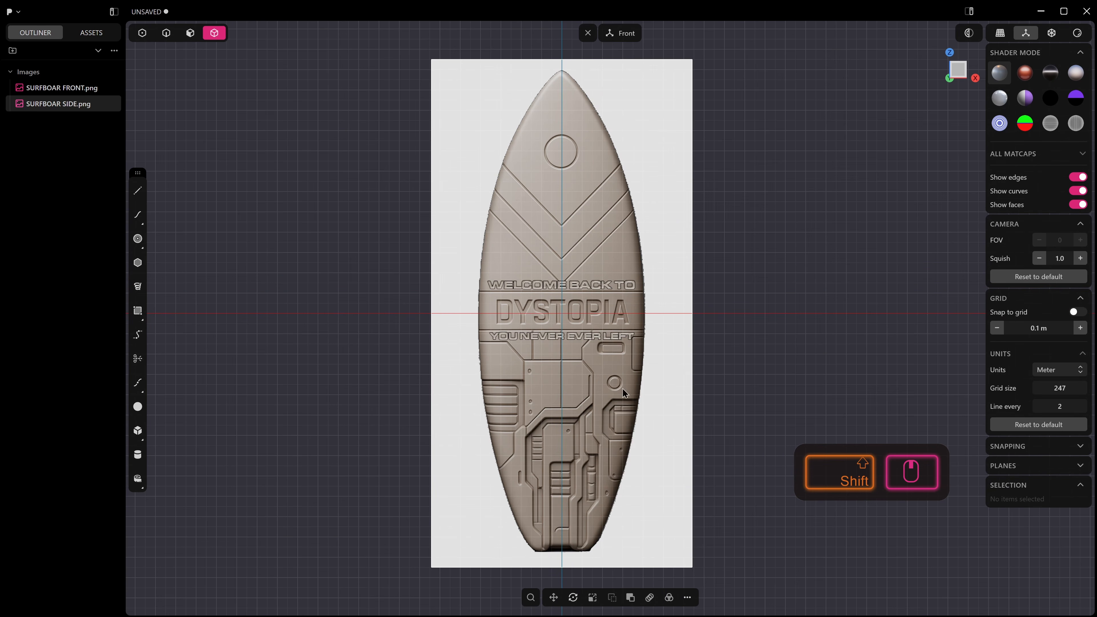
Step: Try to set the front reference image's material to Front depth with 0.9 opacity
{"action": "left_click", "coordinate": [35, 95]}
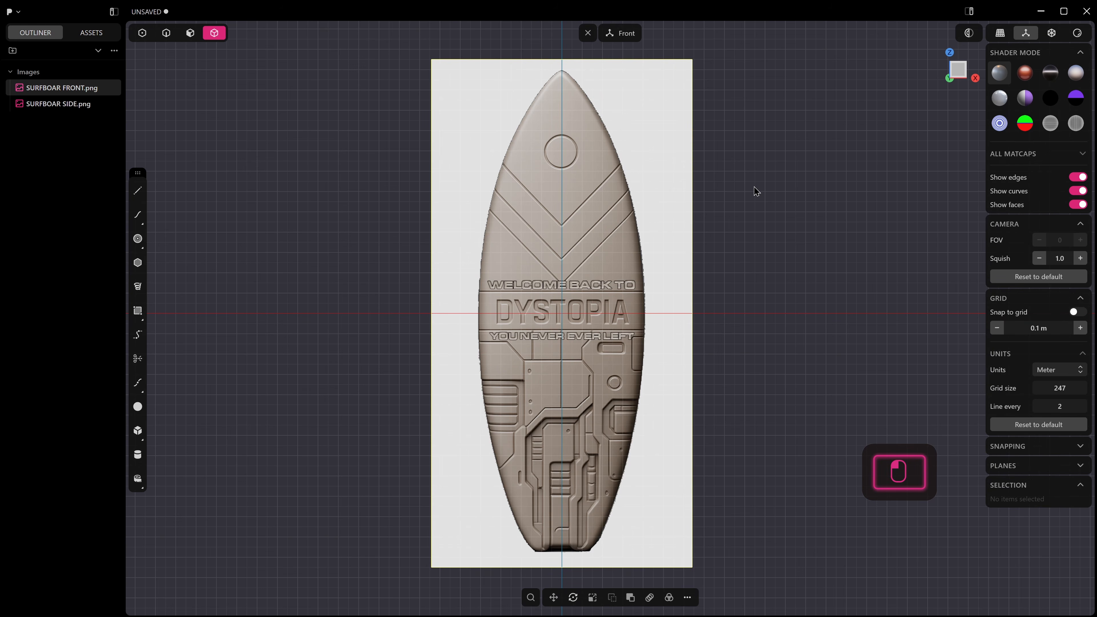
{"action": "key", "text": "m"}
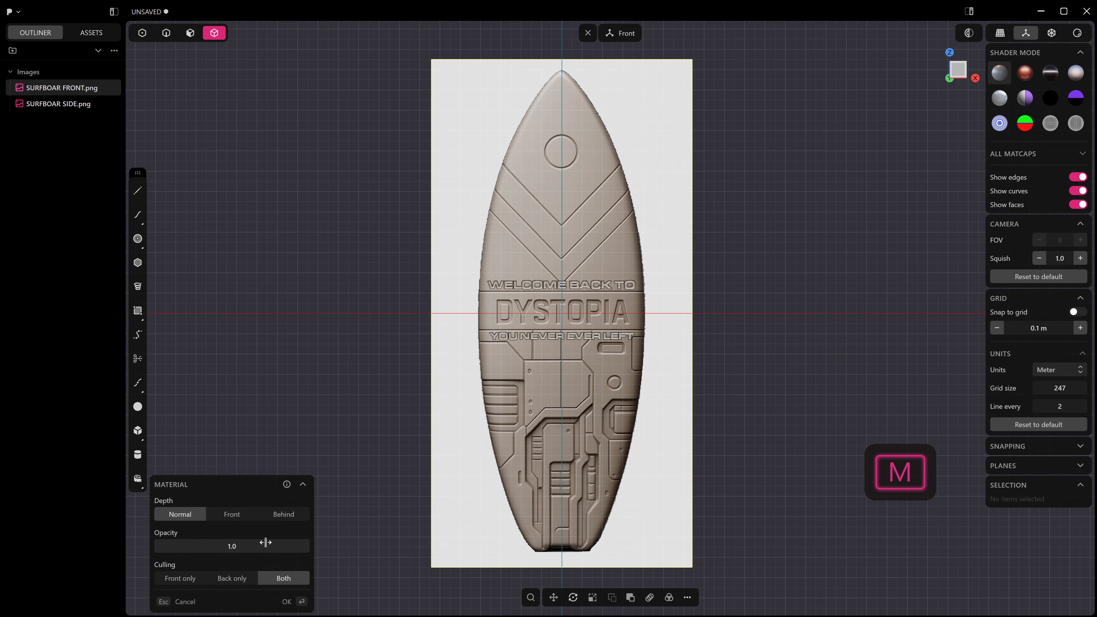
{"action": "left_click", "coordinate": [237, 518]}
{"action": "middle_click_drag", "start_coordinate": [641, 447], "coordinate": [668, 421]}
{"action": "left_click_drag", "start_coordinate": [274, 547], "coordinate": [264, 547]}
{"action": "middle_click_drag", "start_coordinate": [541, 455], "coordinate": [552, 439]}
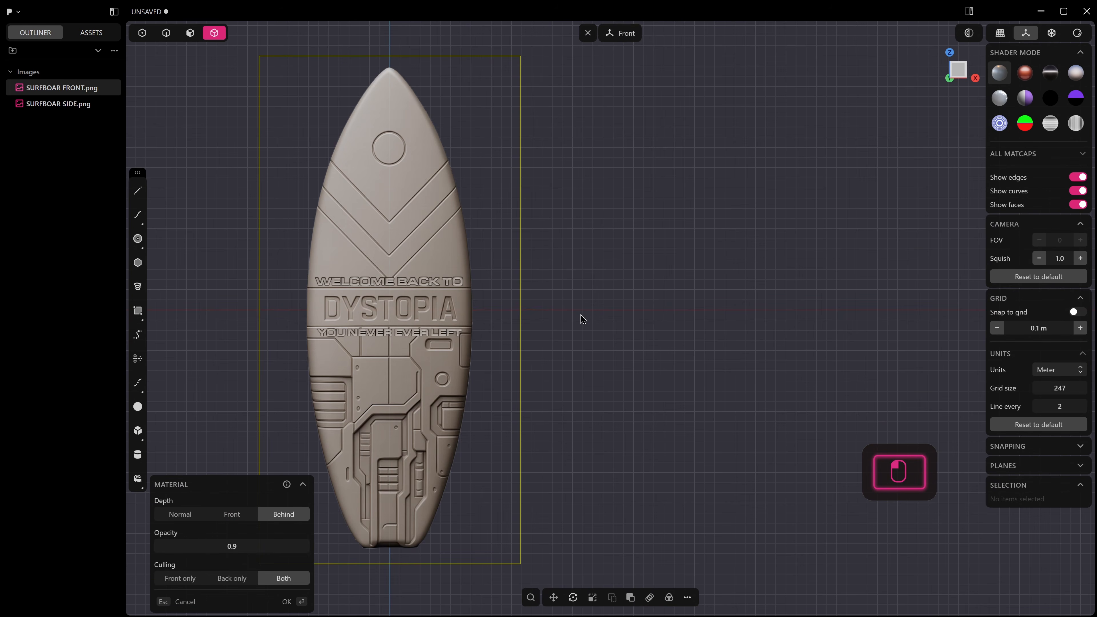
{"action": "key", "text": "KP_3"}
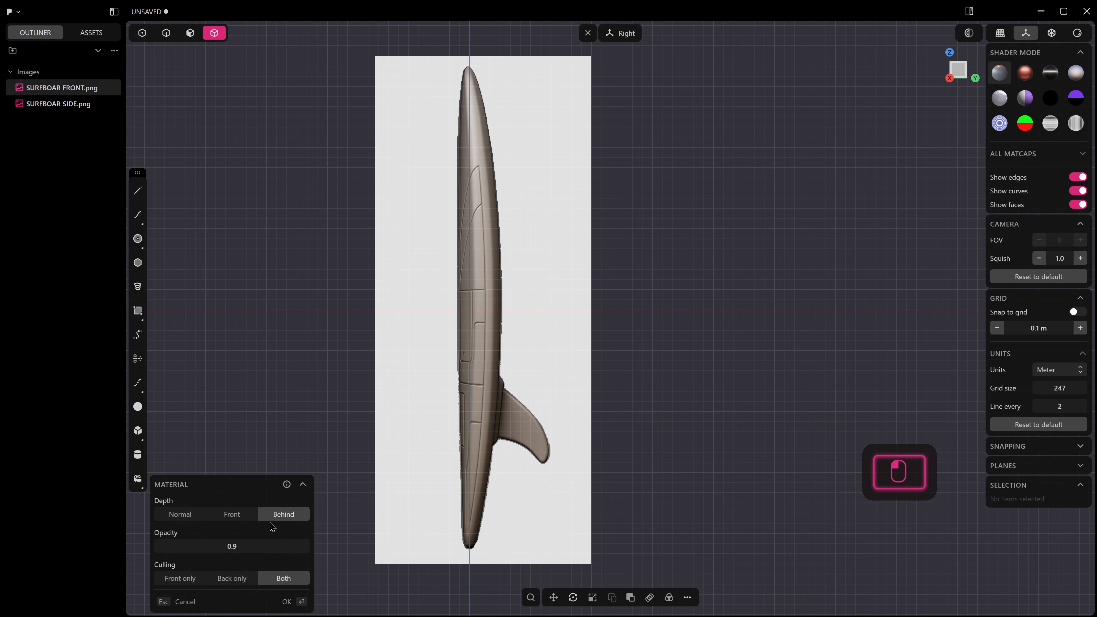
{"action": "left_click", "coordinate": [242, 514]}
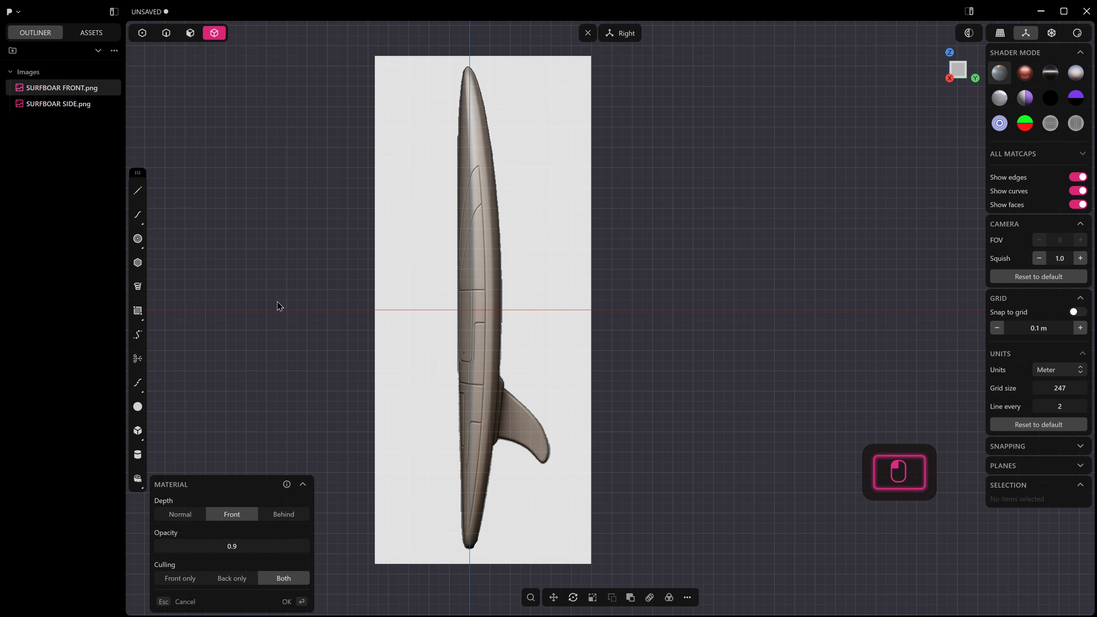
Step: Set the side reference image's material to 0.9 opacity and Front depth
{"action": "left_click", "coordinate": [552, 136]}
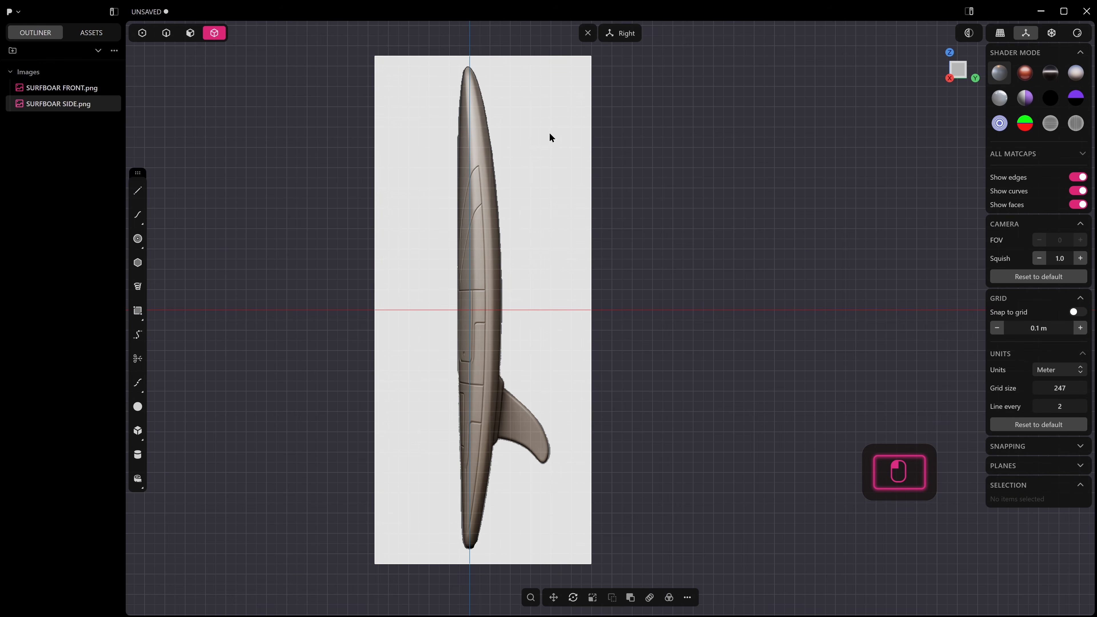
{"action": "key", "text": "m"}
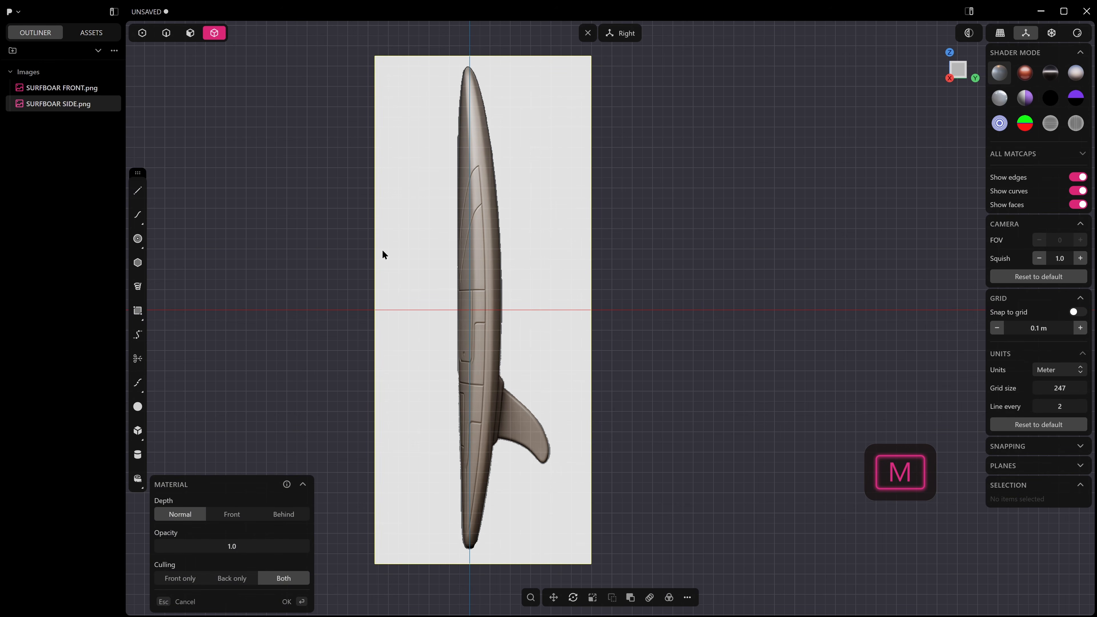
{"action": "left_click", "coordinate": [267, 542]}
{"action": "left_click_drag", "start_coordinate": [267, 541], "coordinate": [260, 541]}
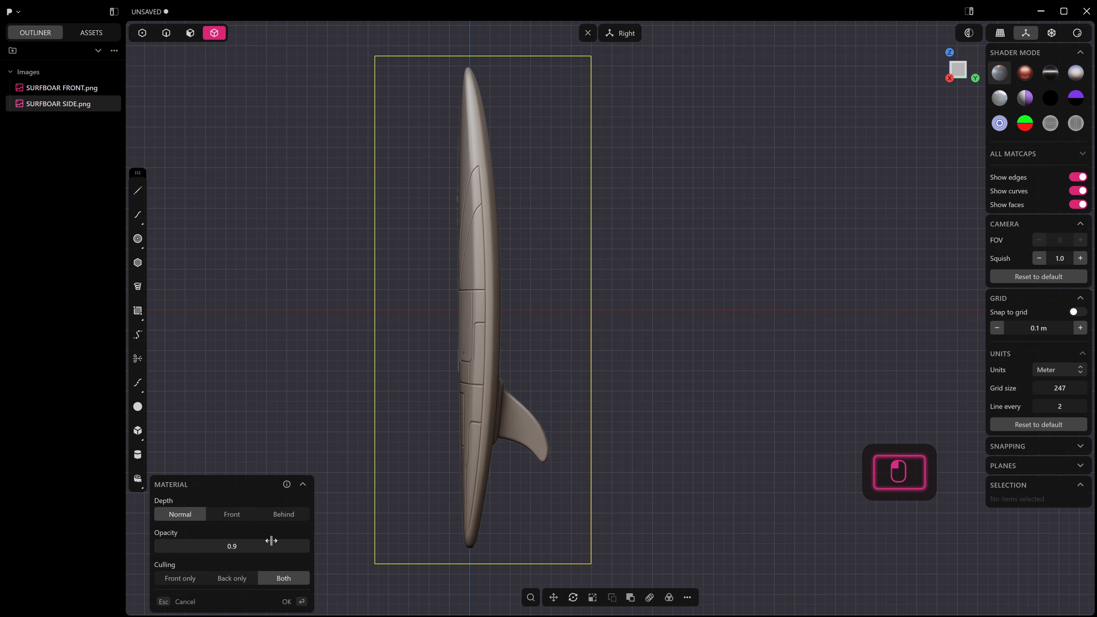
{"action": "left_click", "coordinate": [253, 520]}
{"action": "middle_click_drag", "start_coordinate": [760, 395], "coordinate": [836, 384]}
{"action": "scroll", "coordinate": [749, 372], "scroll_direction": "down", "scroll_amount": 1}
{"action": "left_click", "coordinate": [617, 220]}
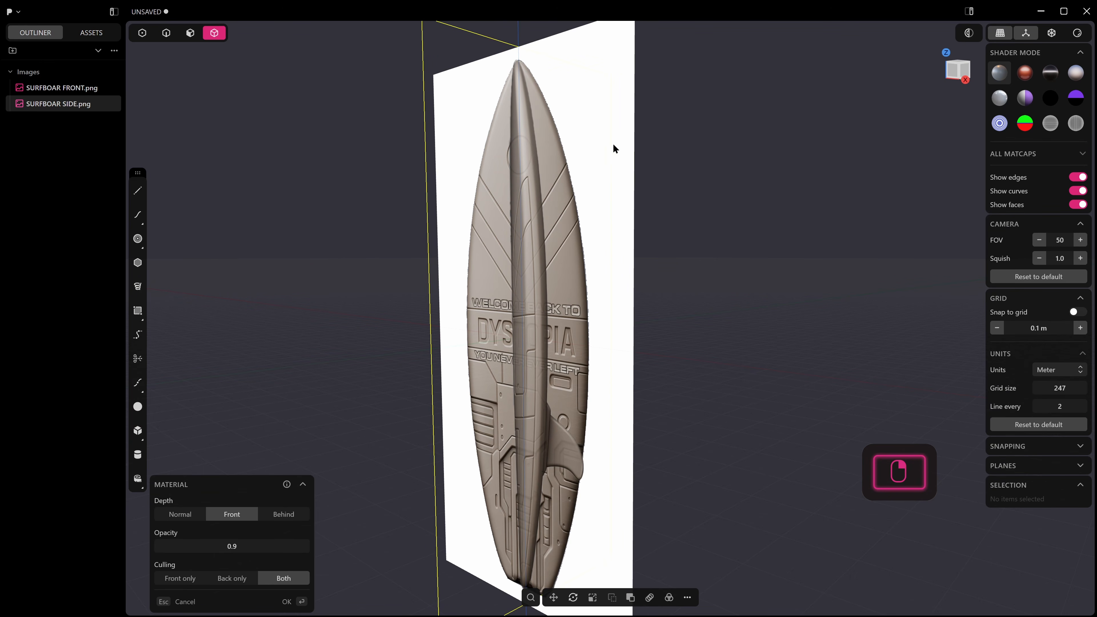
{"action": "right_click", "coordinate": [751, 229]}
Step: Set the front reference image's material to Front depth with 0.9 opacity
{"action": "left_click", "coordinate": [607, 258]}
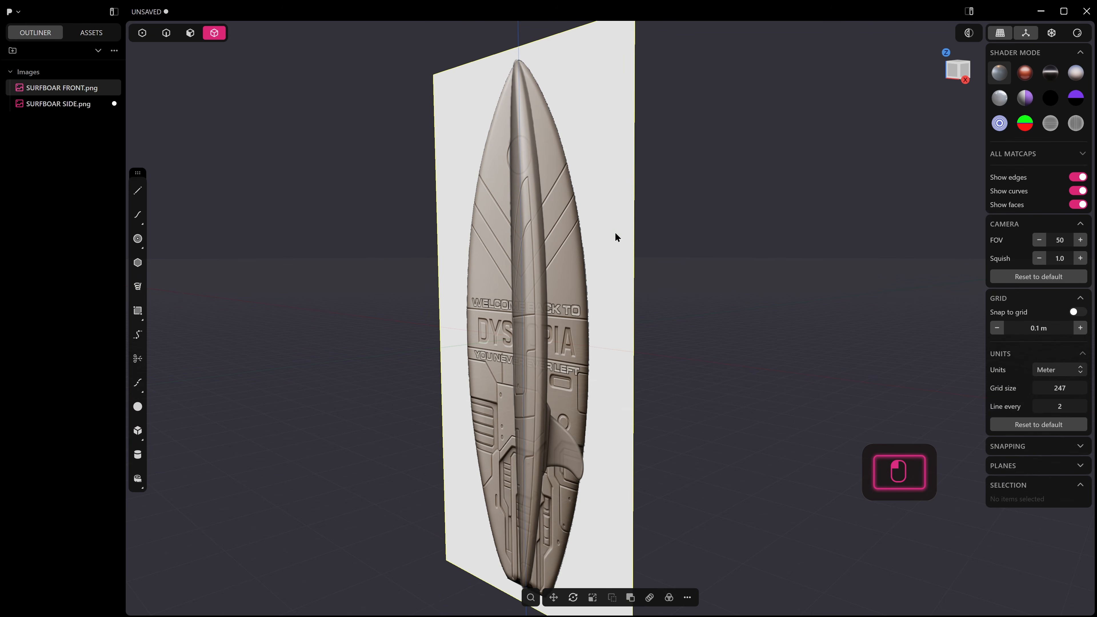
{"action": "left_click", "coordinate": [626, 209]}
{"action": "left_click", "coordinate": [611, 157]}
{"action": "key", "text": "m"}
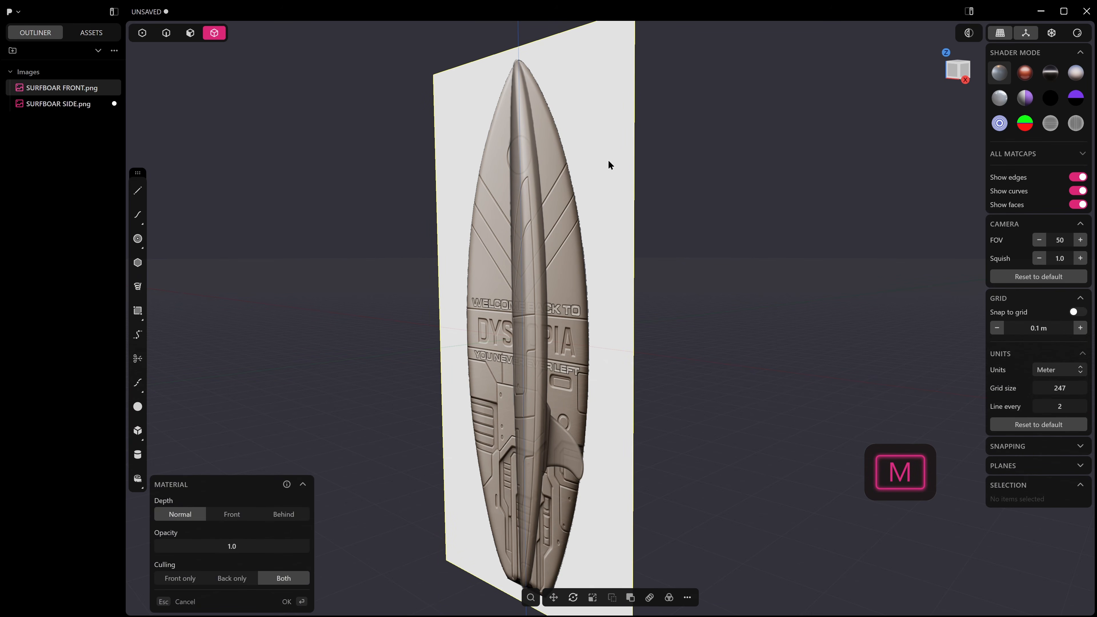
{"action": "left_click", "coordinate": [248, 514]}
{"action": "left_click_drag", "start_coordinate": [281, 548], "coordinate": [276, 548]}
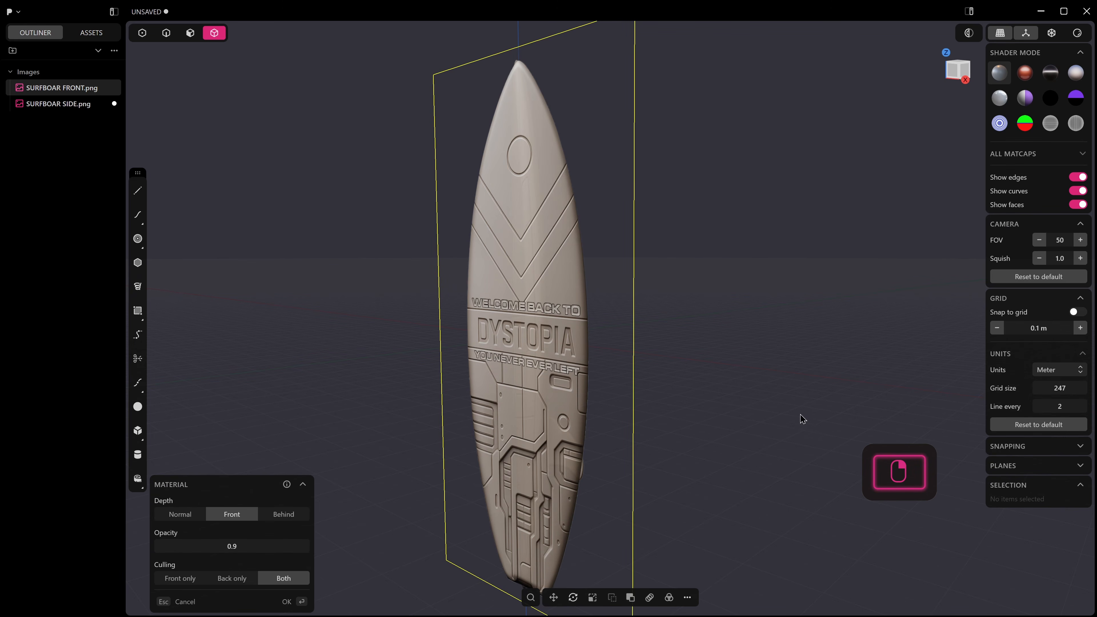
{"action": "middle_click_drag", "start_coordinate": [719, 310], "coordinate": [686, 250]}
{"action": "key", "text": "KP_1"}
{"action": "scroll", "coordinate": [698, 238], "scroll_direction": "up", "scroll_amount": 2}
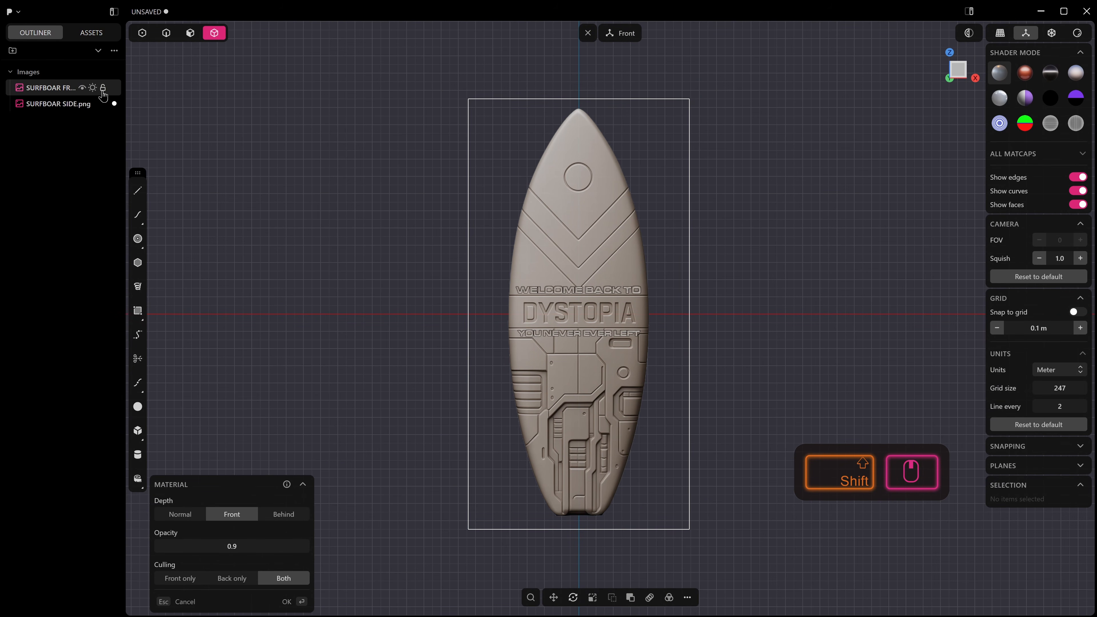
{"action": "left_click", "coordinate": [103, 104]}
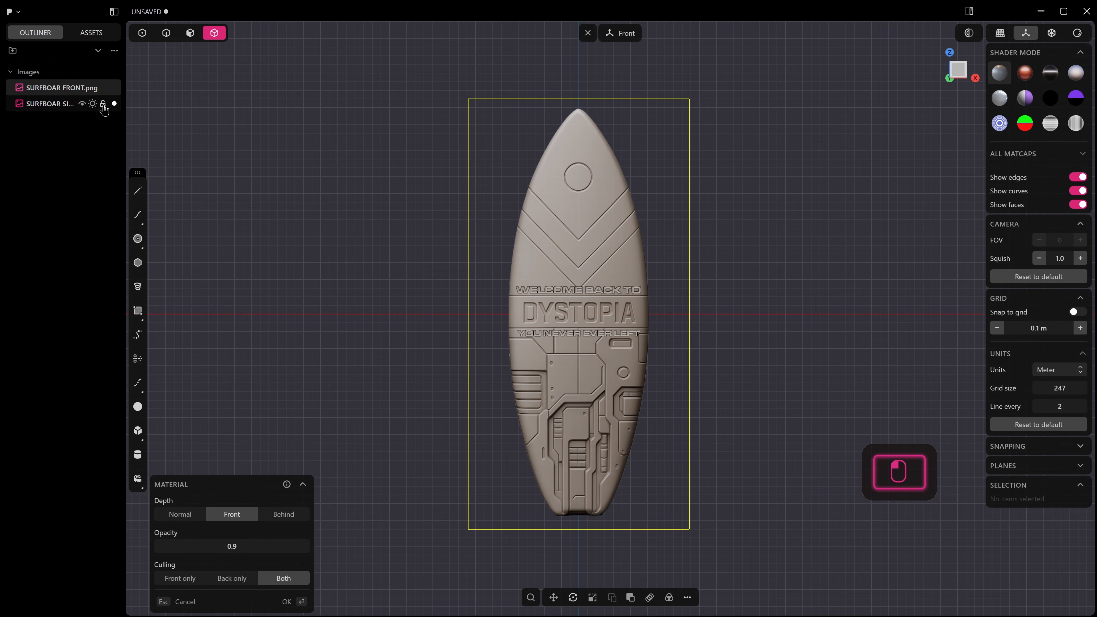
{"action": "left_click", "coordinate": [779, 159]}
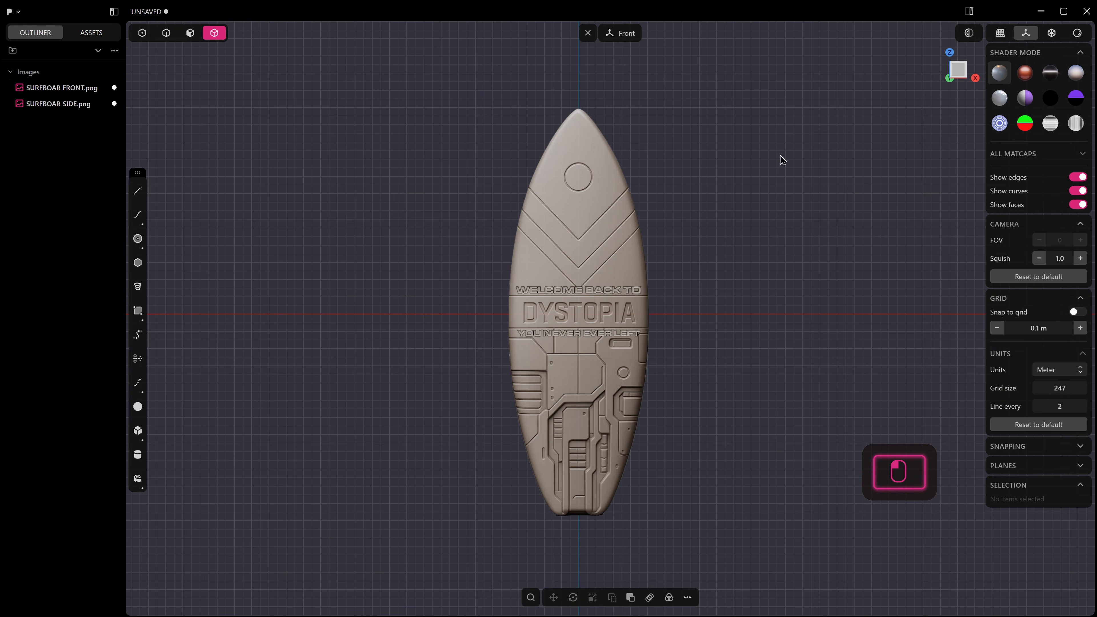
Step: Lock both the front and side reference images against selection
{"action": "left_click", "coordinate": [103, 91]}
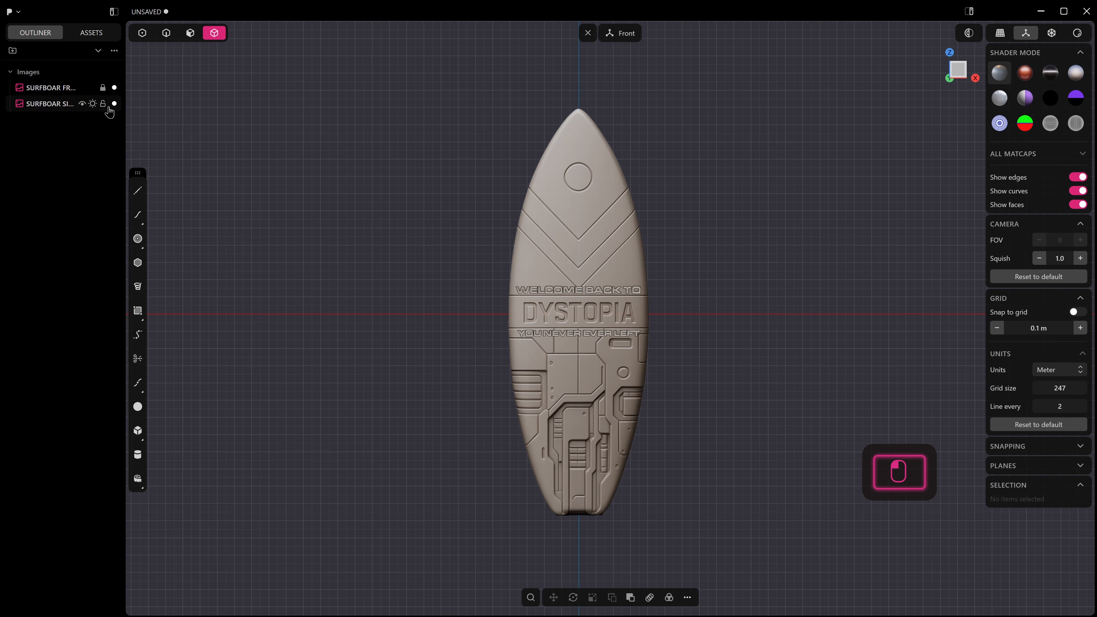
{"action": "left_click", "coordinate": [103, 104]}
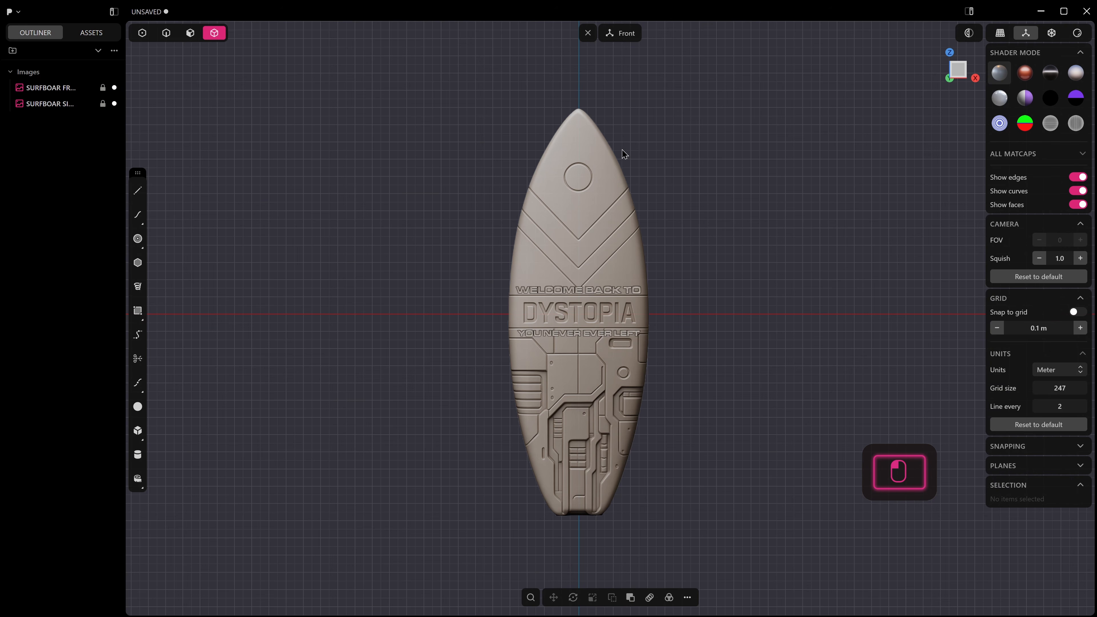
Step: Hide each reference image in turn from the right view and restore its visibility
{"action": "middle_click_drag", "start_coordinate": [710, 181], "coordinate": [604, 204]}
{"action": "key", "text": "KP_3"}
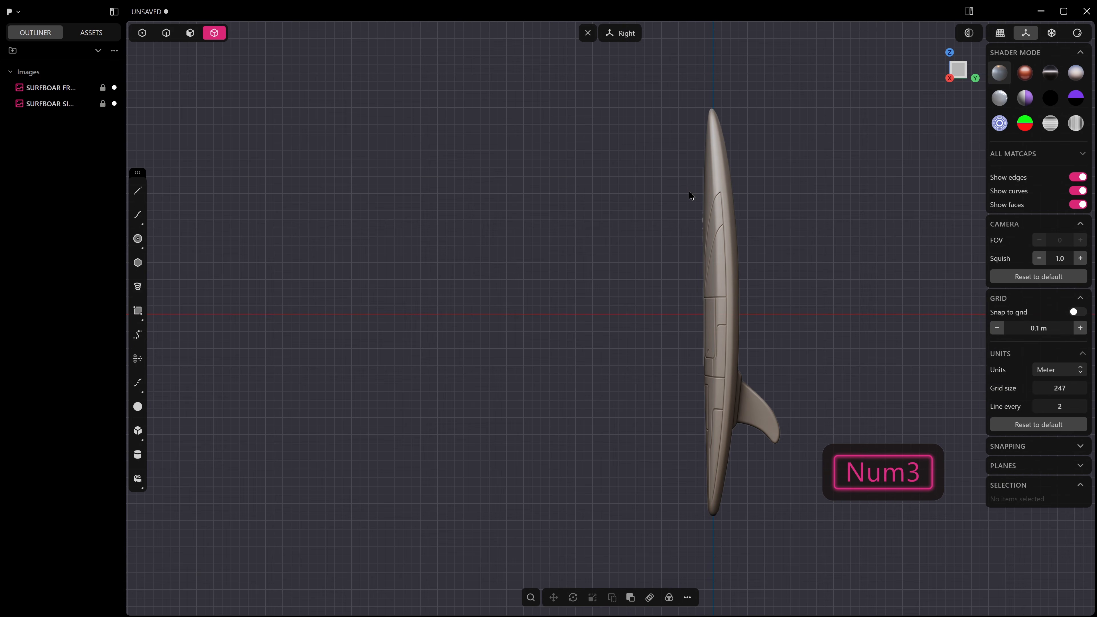
{"action": "middle_click_drag", "start_coordinate": [712, 187], "coordinate": [615, 229], "text": "shift"}
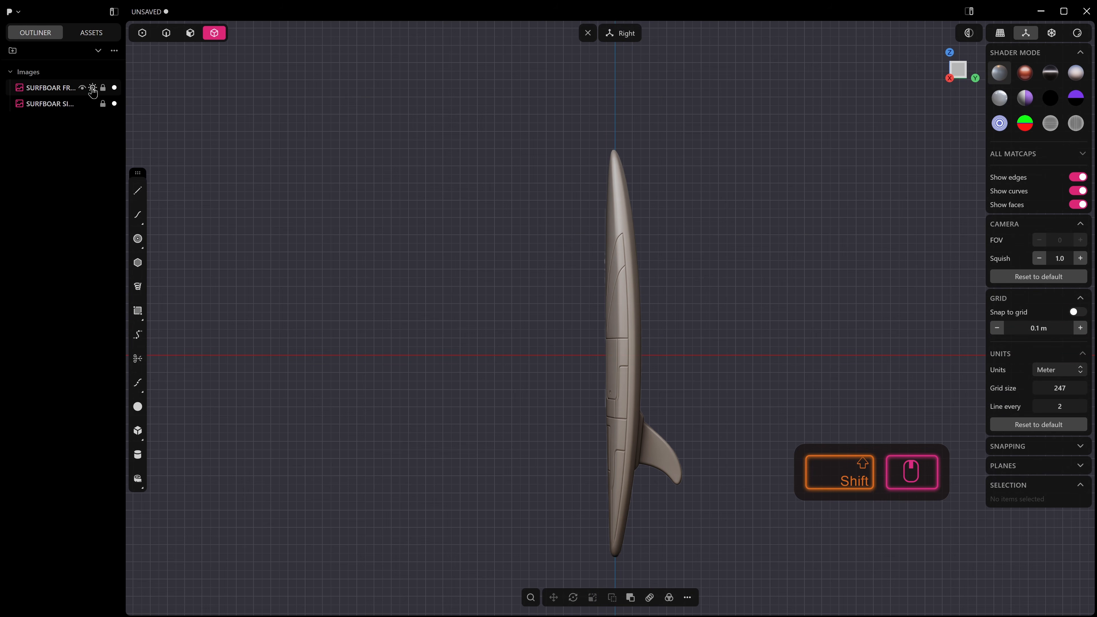
{"action": "left_click", "coordinate": [93, 89]}
{"action": "left_click", "coordinate": [93, 103]}
{"action": "left_click", "coordinate": [92, 104]}
{"action": "left_click", "coordinate": [97, 90]}
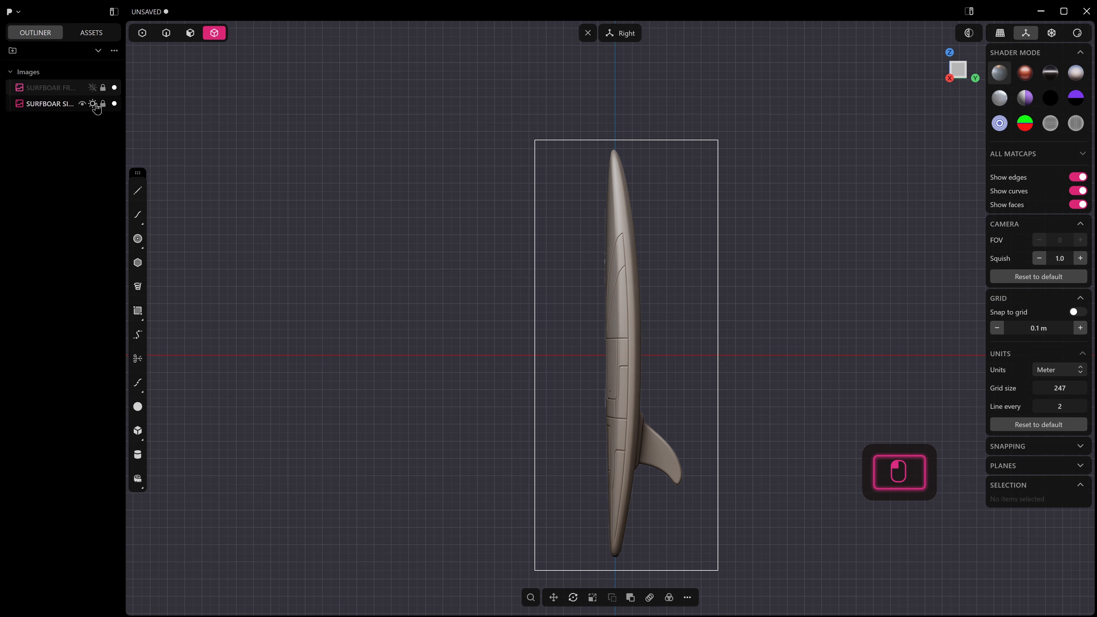
{"action": "middle_click_drag", "start_coordinate": [571, 311], "coordinate": [702, 324]}
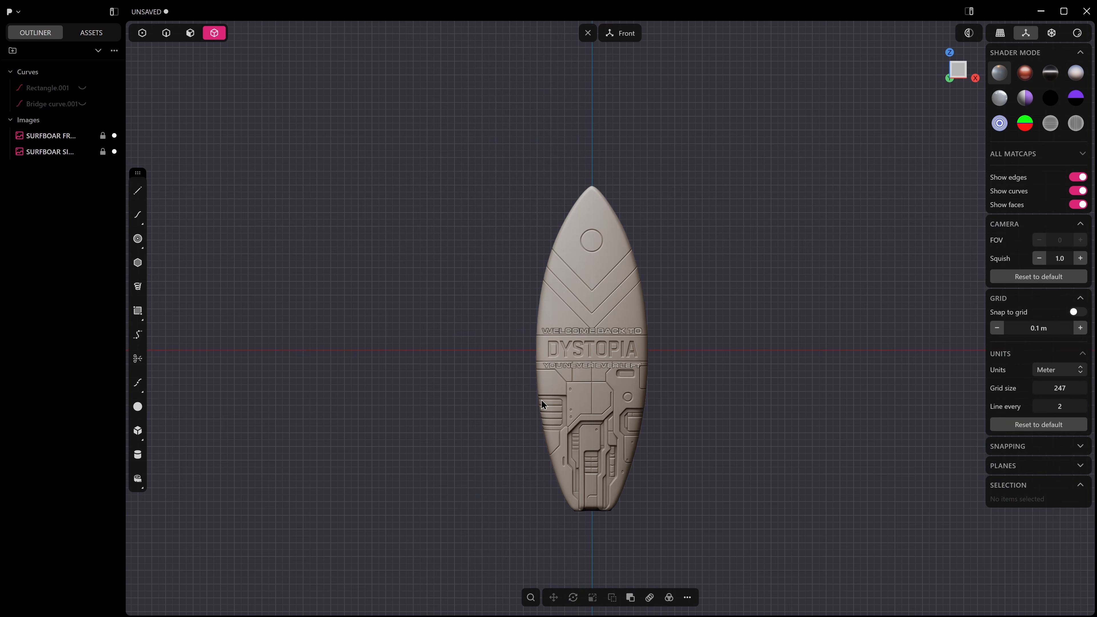
Step: In the front view, draw a centre rectangle about 1.85 × 4.89 m from the origin, enclosing the whole surfboard
{"action": "key", "text": "KP_3"}
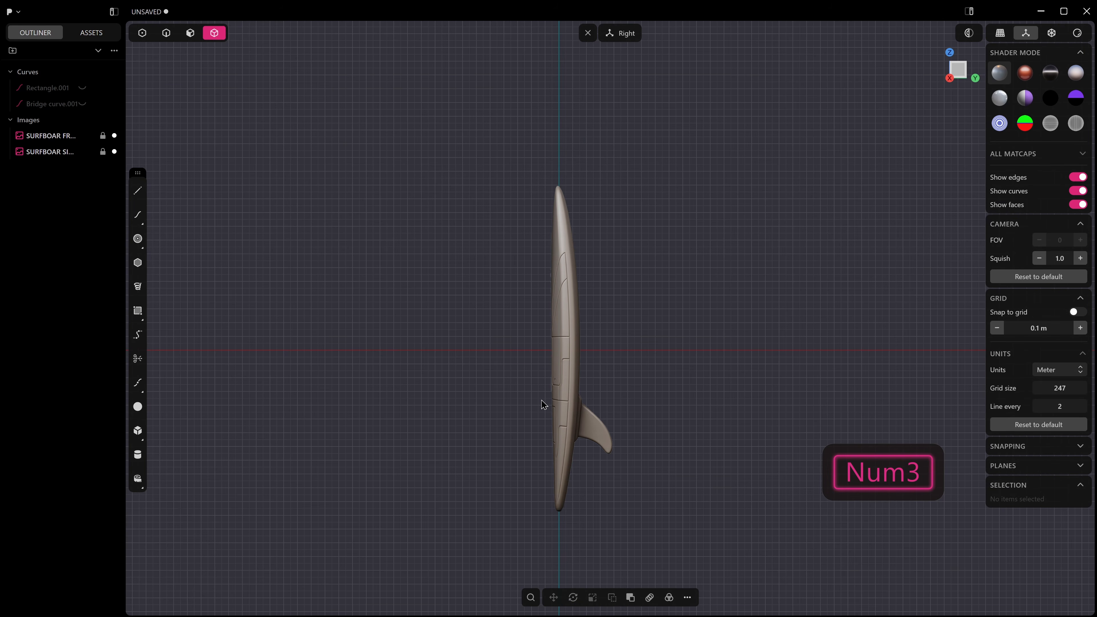
{"action": "key", "text": "KP_1"}
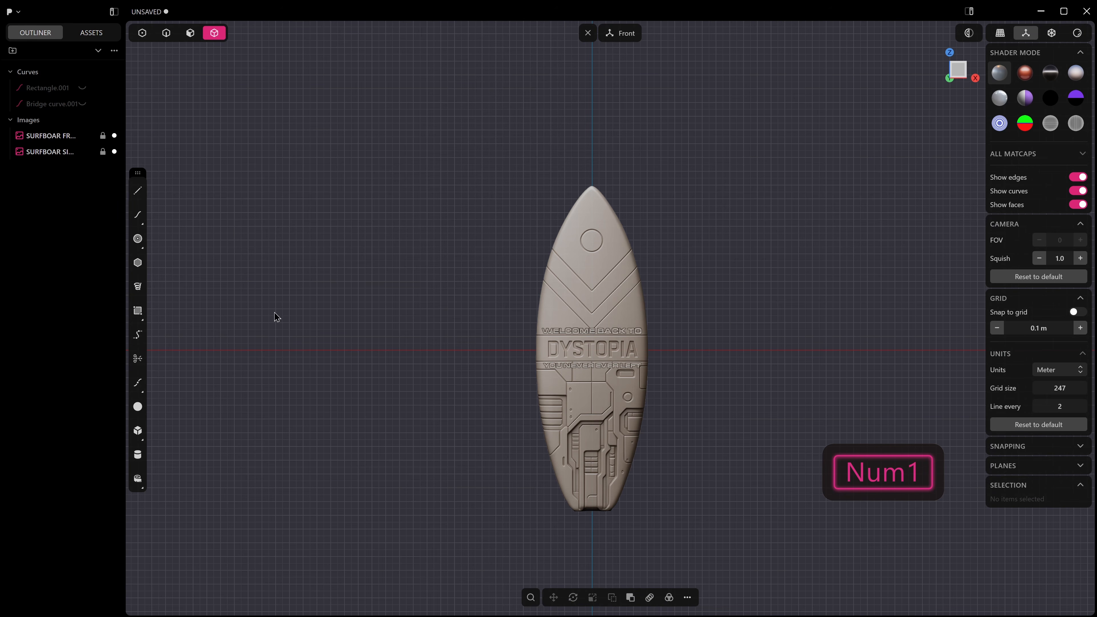
{"action": "left_click", "coordinate": [138, 317]}
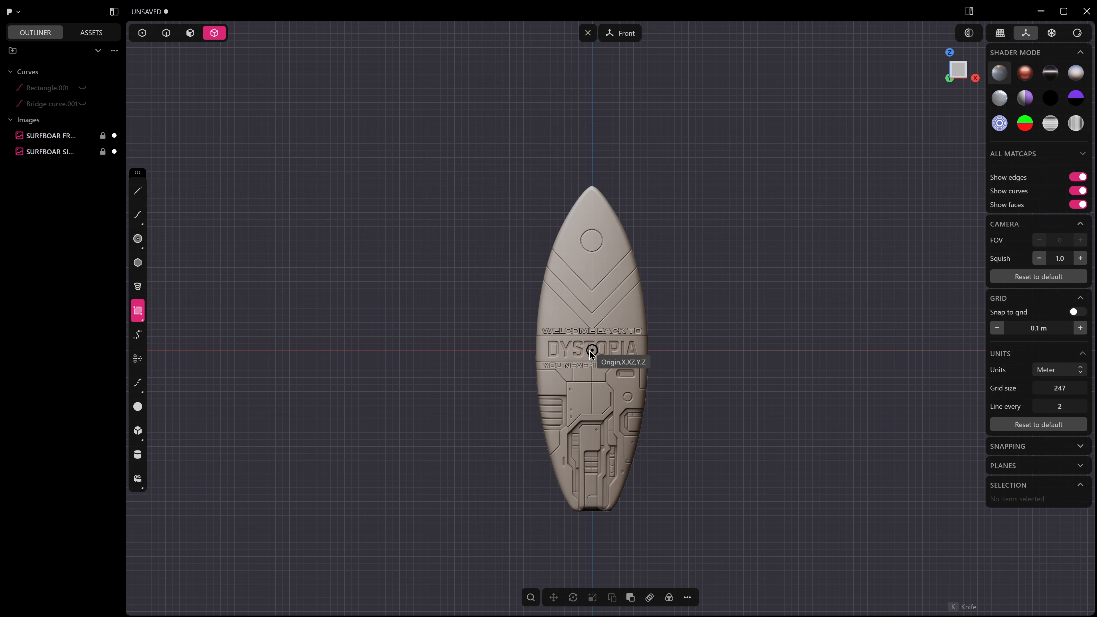
{"action": "left_click", "coordinate": [591, 351]}
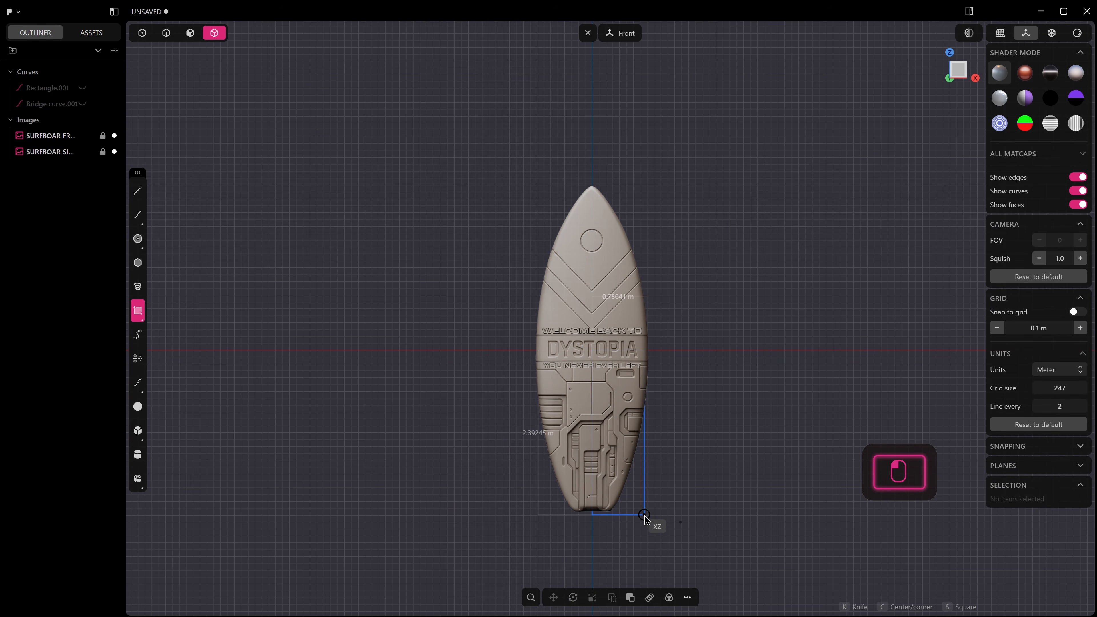
{"action": "key", "text": "c"}
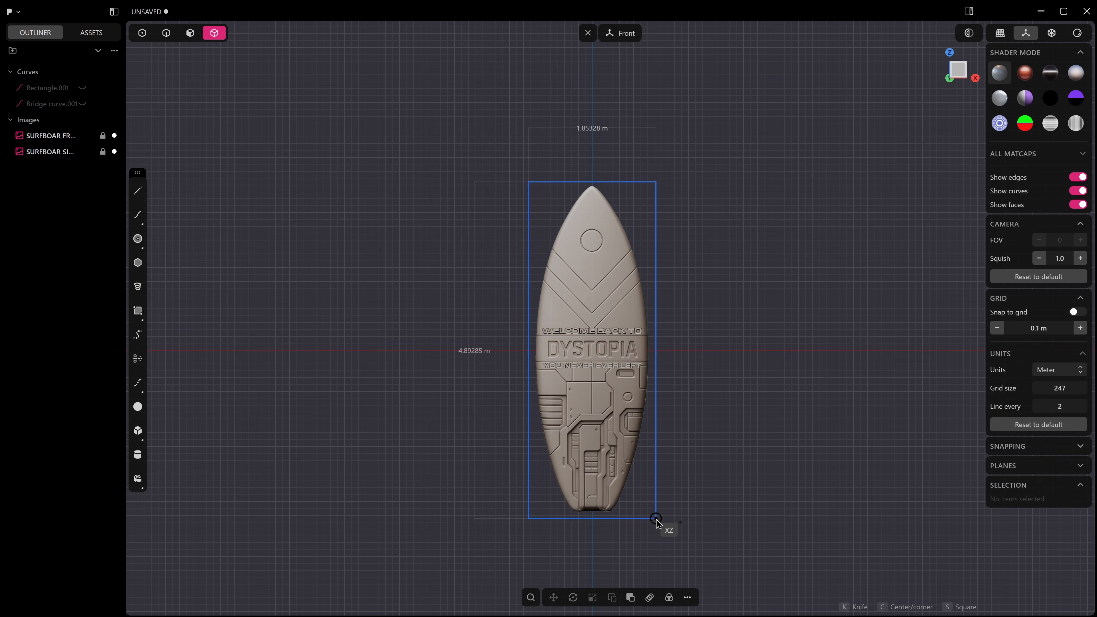
{"action": "left_click", "coordinate": [656, 518]}
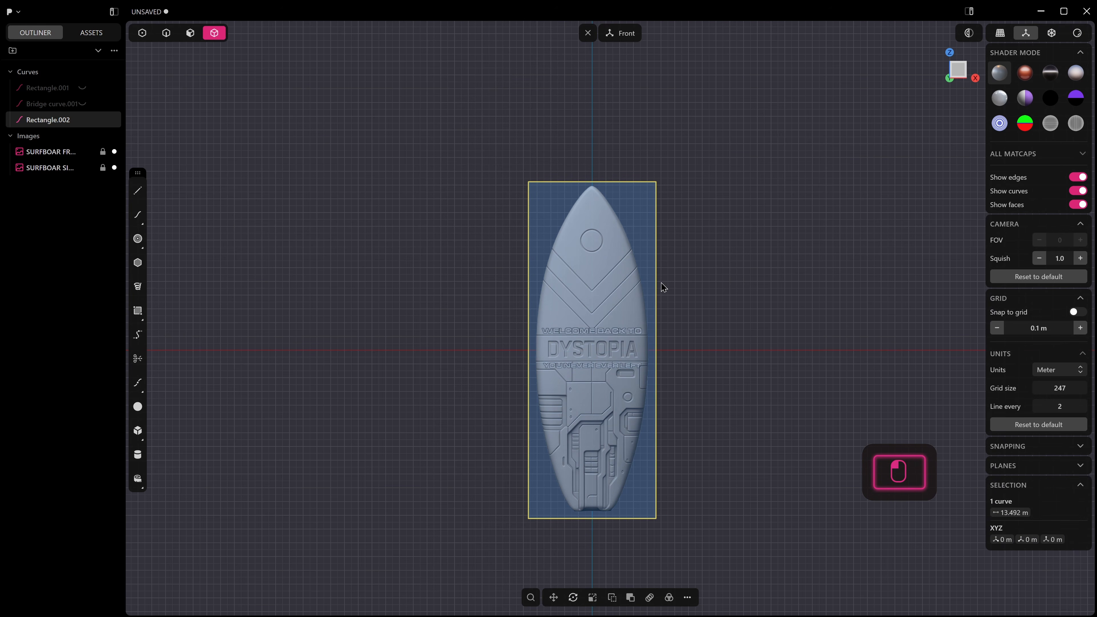
Step: Add a control point at the middle of each rectangle side and scale the upper edge's points inward along X to narrow the nose
{"action": "left_click", "coordinate": [142, 33]}
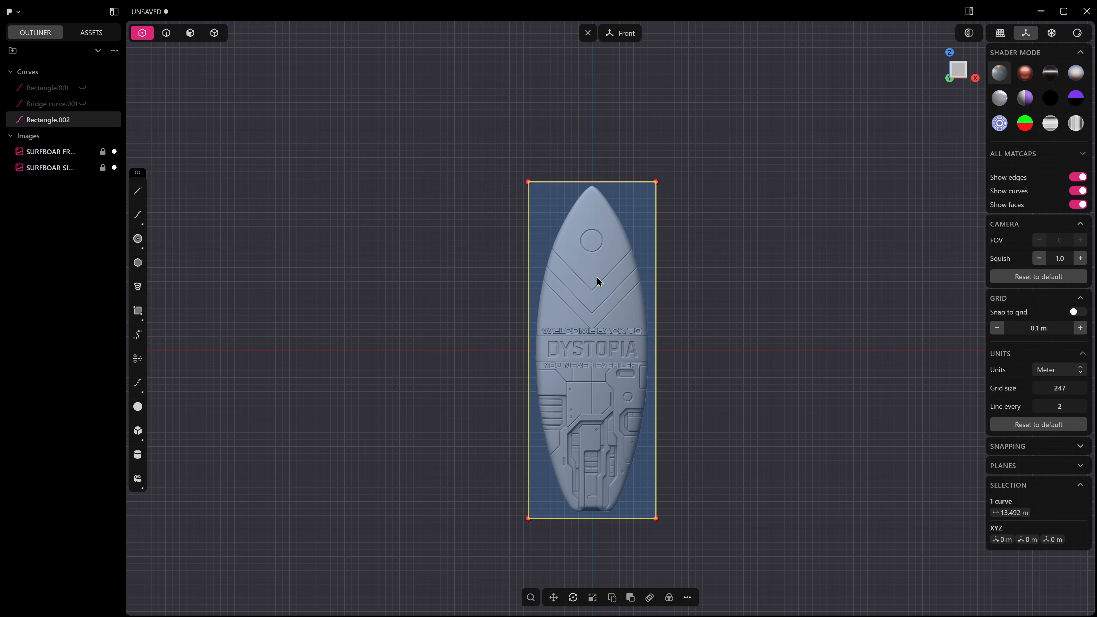
{"action": "key", "text": "shift+s"}
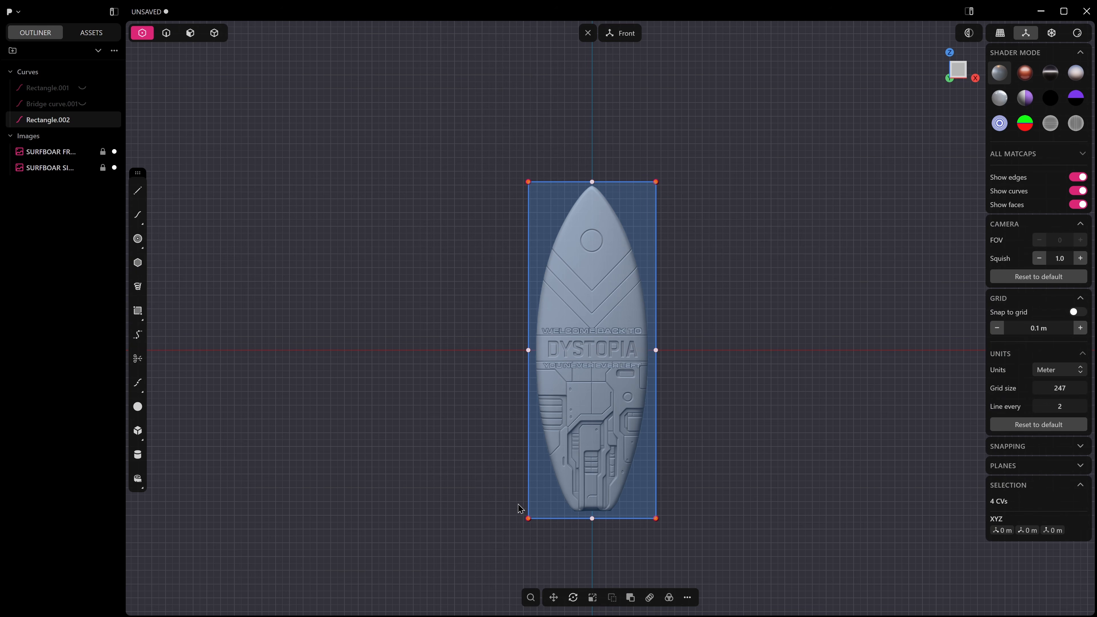
{"action": "left_click_drag", "start_coordinate": [488, 149], "coordinate": [678, 198]}
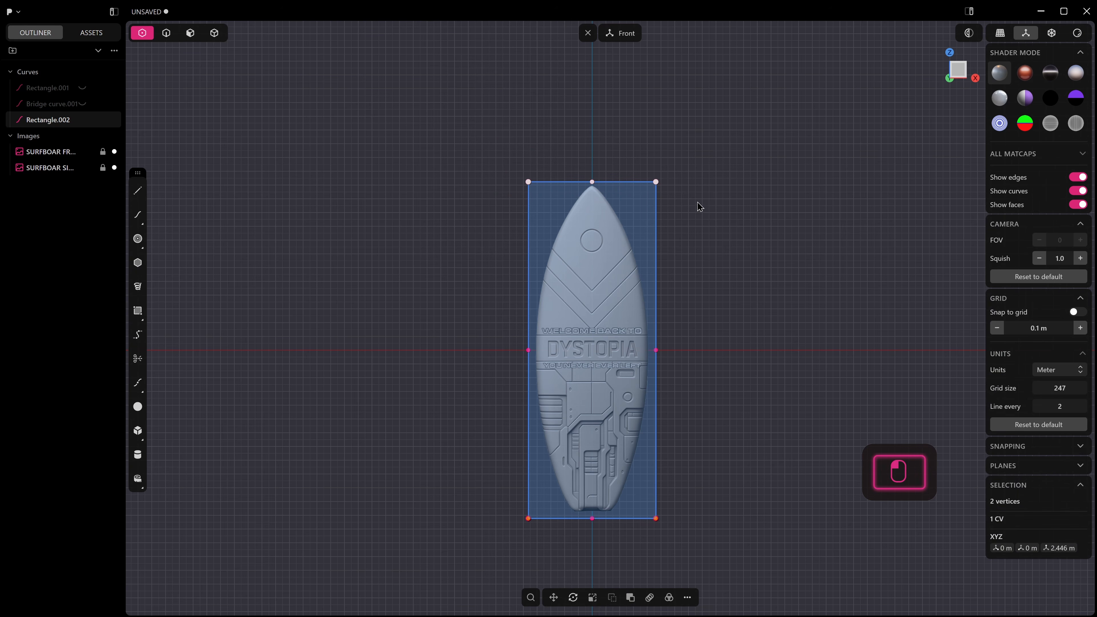
{"action": "left_click_drag", "start_coordinate": [479, 138], "coordinate": [691, 209]}
{"action": "left_click_drag", "start_coordinate": [455, 137], "coordinate": [712, 203]}
{"action": "key", "text": "s"}
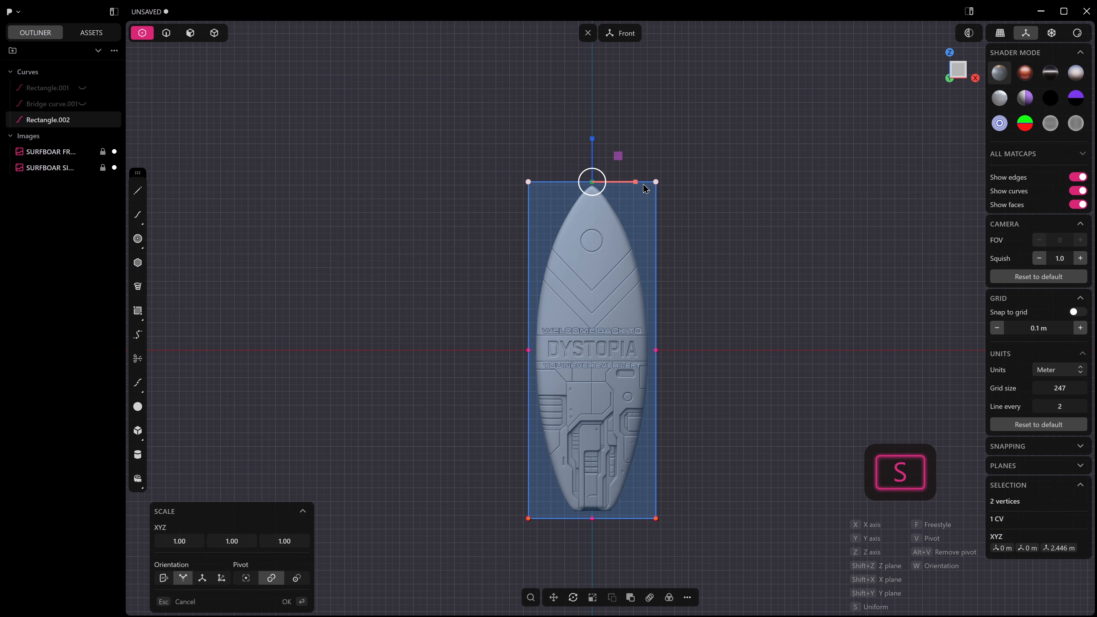
{"action": "left_click_drag", "start_coordinate": [639, 187], "coordinate": [591, 188]}
Step: Raise the two side midpoint control points 0.137 m along Z and scale them to about 2.43 m apart, bending the sides around the board
{"action": "left_click_drag", "start_coordinate": [490, 298], "coordinate": [601, 308]}
{"action": "key", "text": "s"}
{"action": "key", "text": "g"}
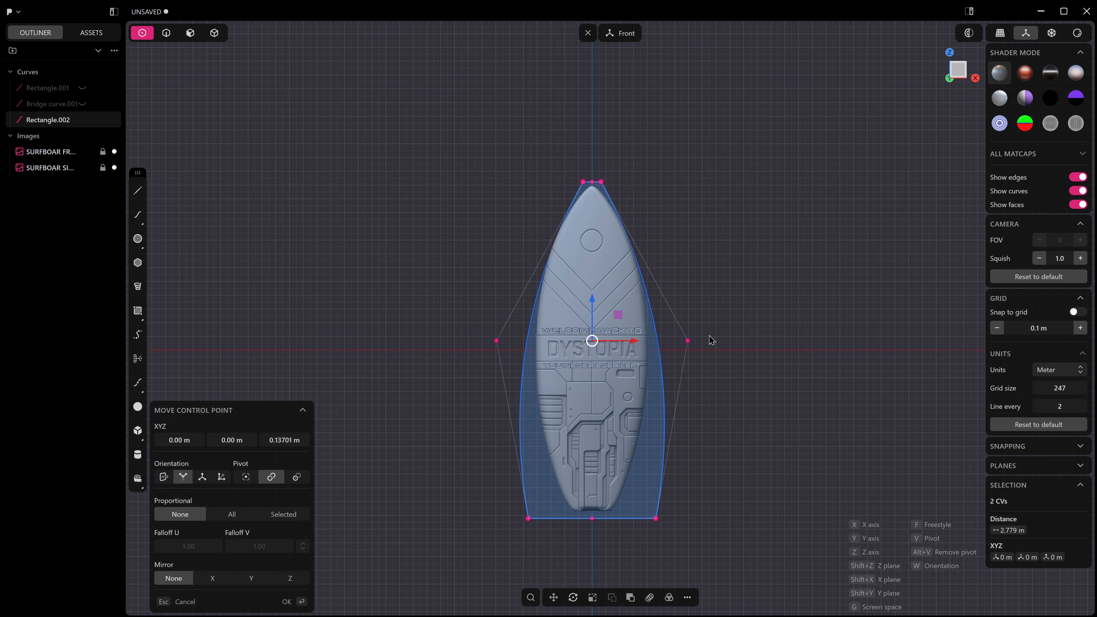
{"action": "left_click", "coordinate": [557, 271]}
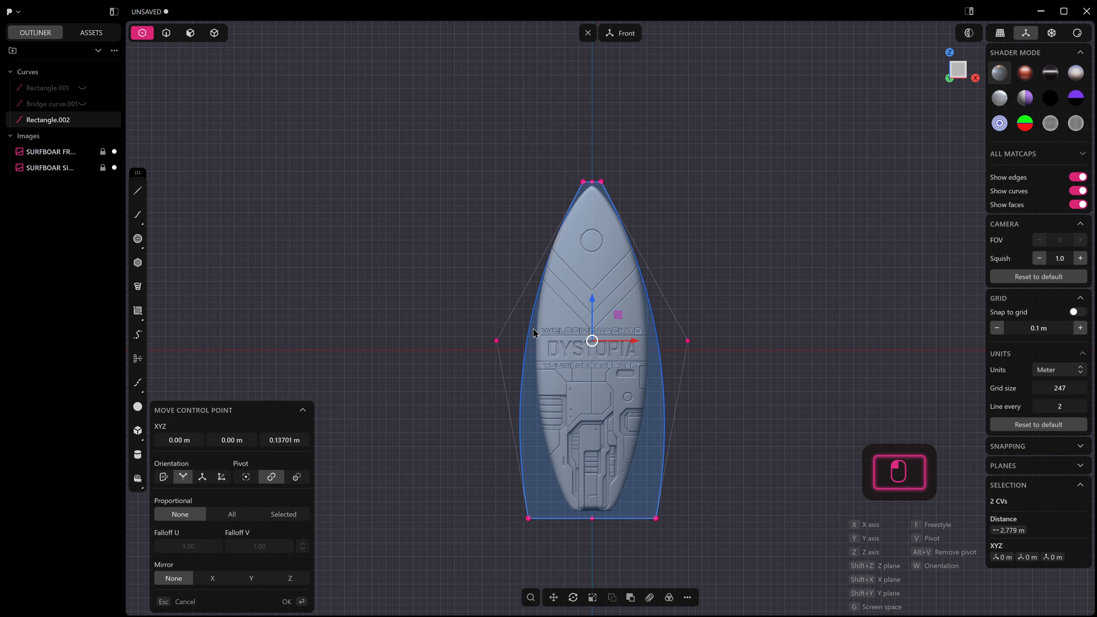
{"action": "key", "text": "s"}
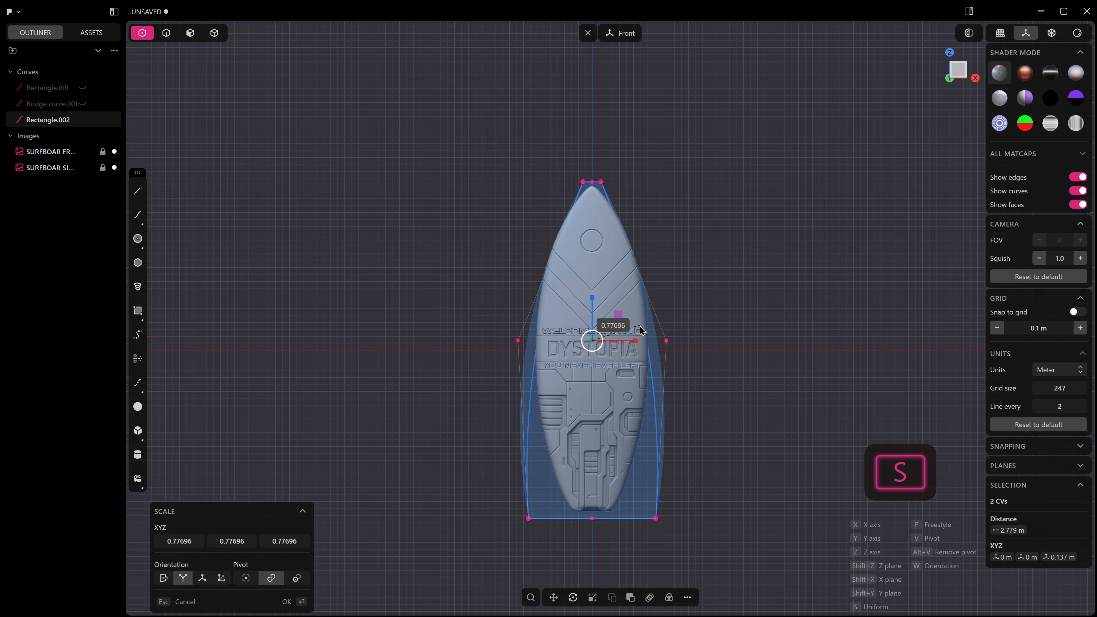
{"action": "left_click", "coordinate": [645, 334]}
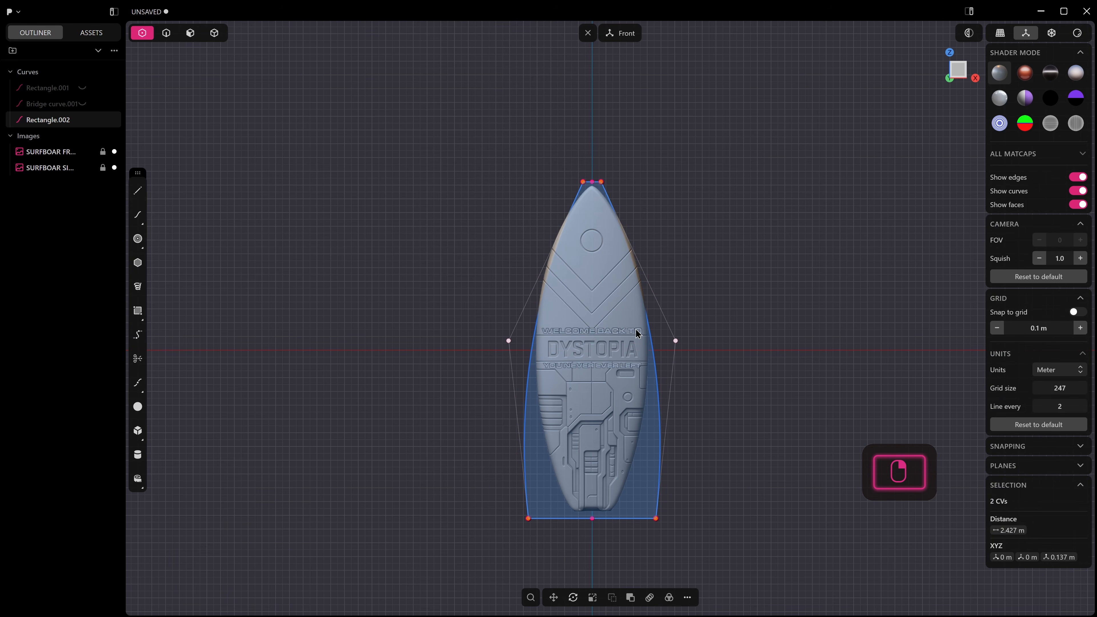
Step: Raise the two side control points to 0.561 m on Z and scale the tail edge's points by about 0.635 along X
{"action": "key", "text": "g"}
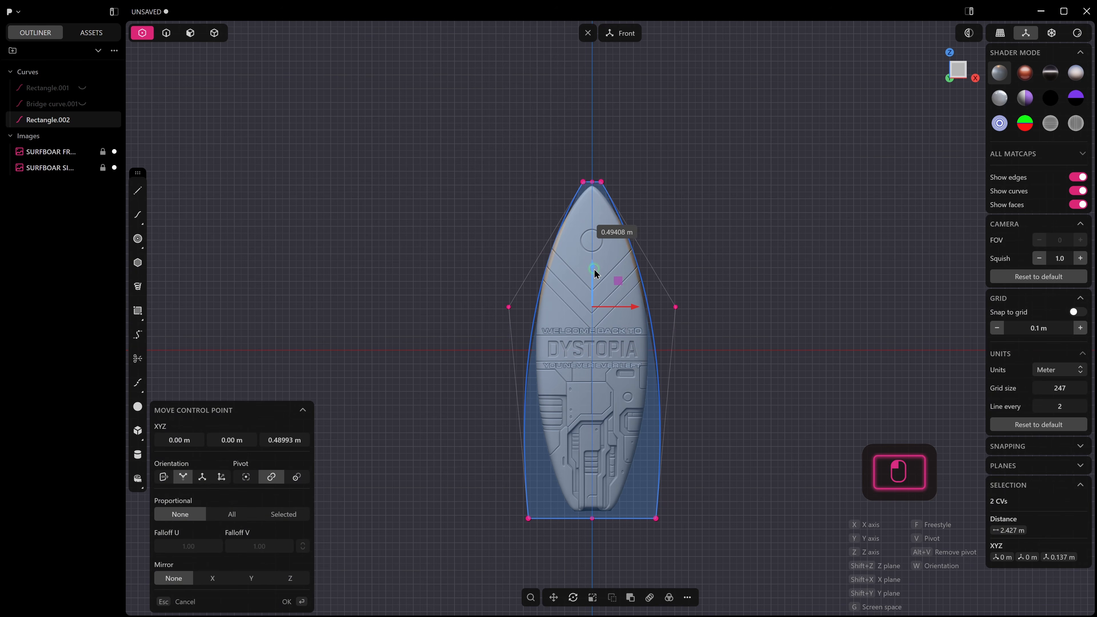
{"action": "left_click", "coordinate": [601, 279]}
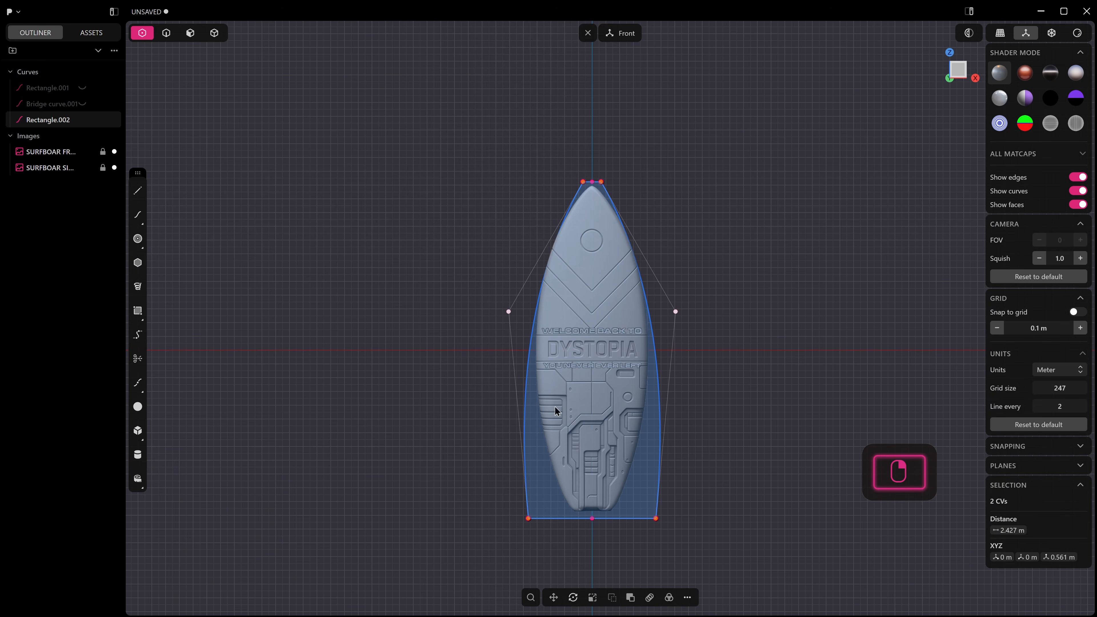
{"action": "left_click_drag", "start_coordinate": [516, 490], "coordinate": [718, 515]}
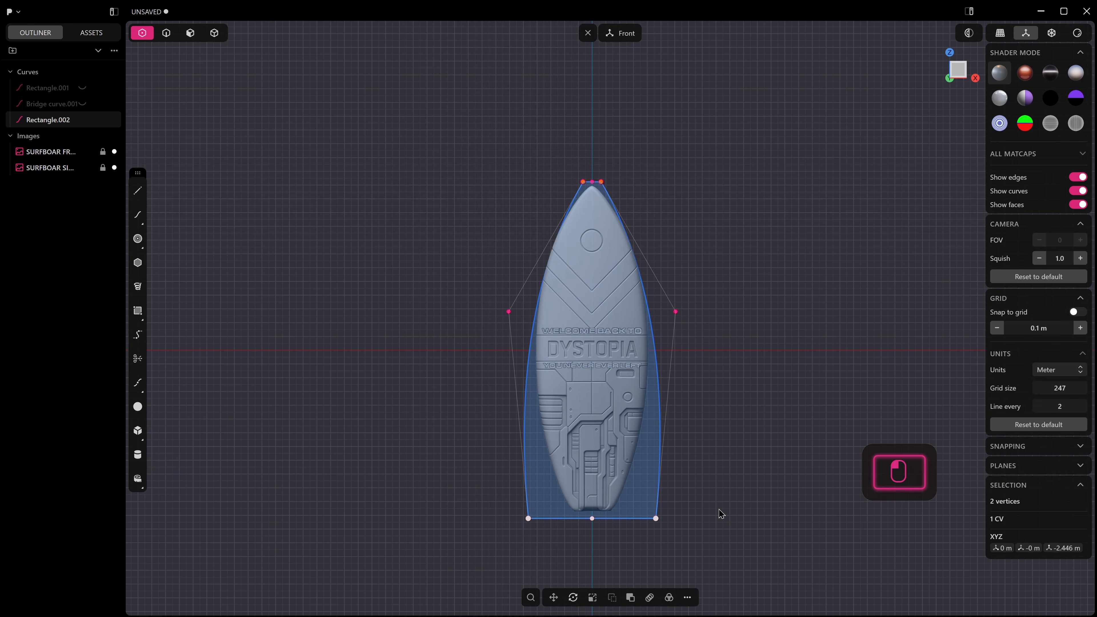
{"action": "key", "text": "s"}
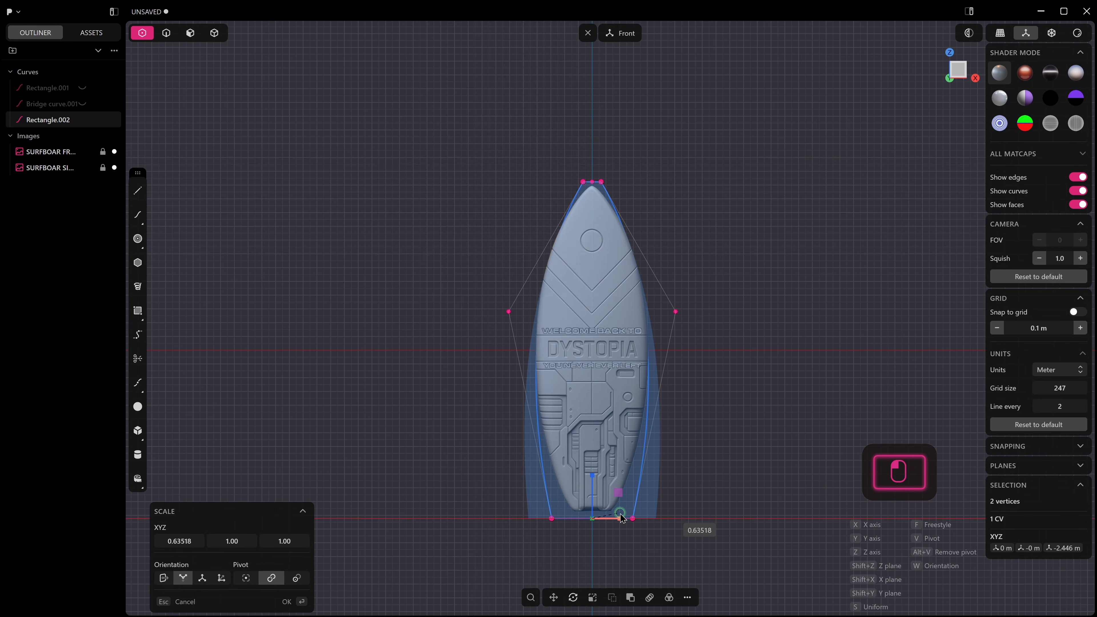
{"action": "left_click", "coordinate": [620, 517]}
Step: Raise the tail edge's points to -2.243 m on Z and narrow them further along X toward the board's tail width
{"action": "key", "text": "g"}
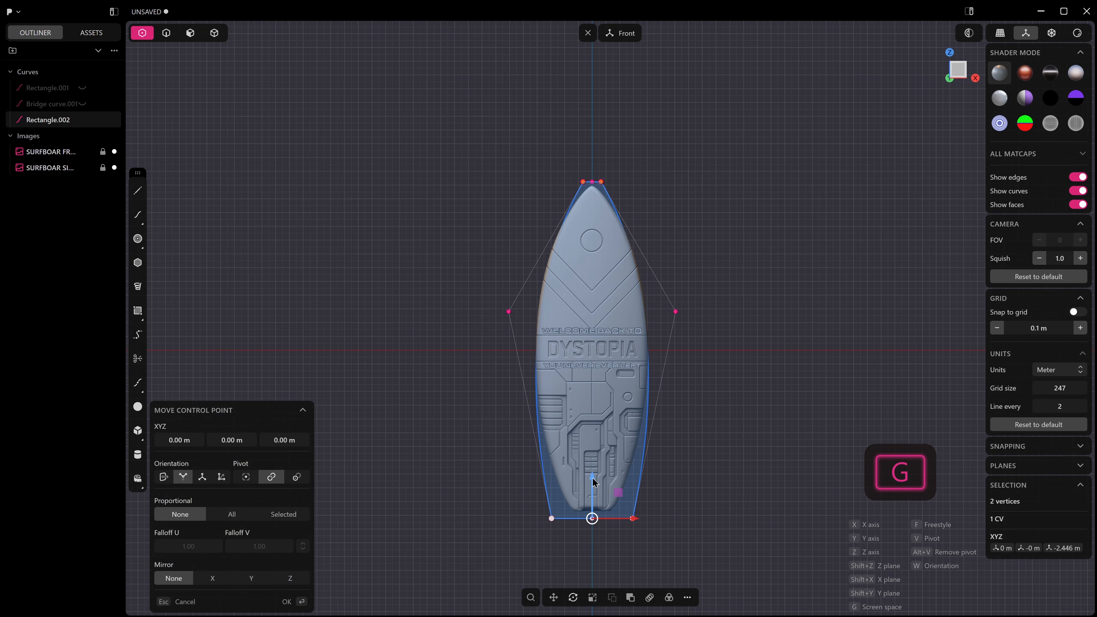
{"action": "left_click", "coordinate": [591, 506]}
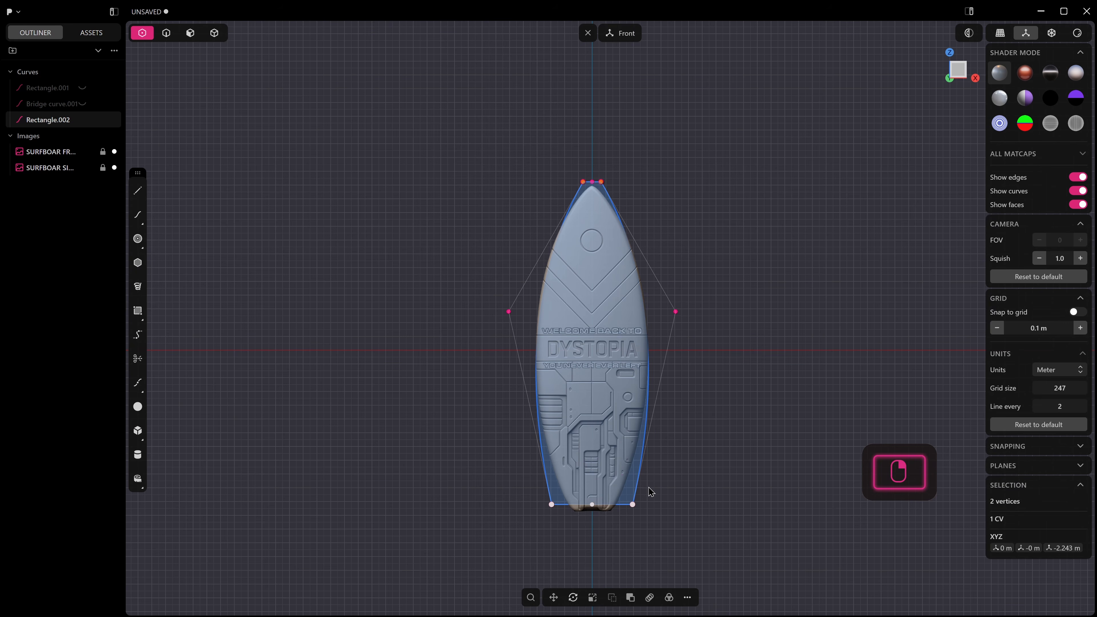
{"action": "key", "text": "s"}
{"action": "left_click_drag", "start_coordinate": [636, 504], "coordinate": [625, 504]}
{"action": "left_click", "coordinate": [626, 506]}
Step: Scale the two side control points outward along X until they are about 2.704 m apart
{"action": "left_click_drag", "start_coordinate": [499, 281], "coordinate": [710, 348]}
{"action": "key", "text": "s"}
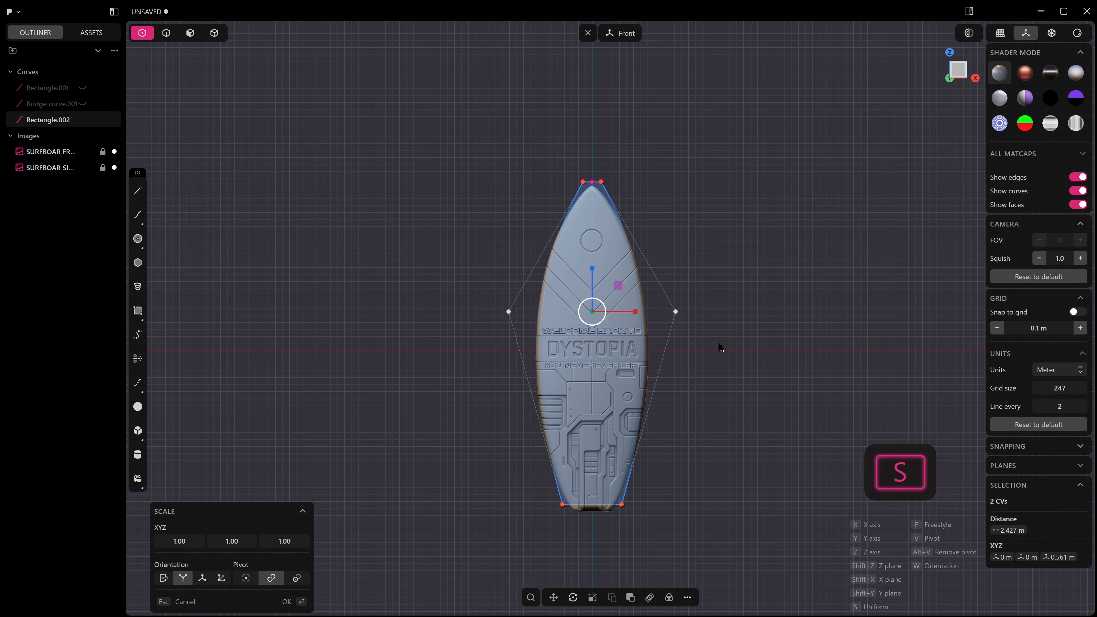
{"action": "left_click_drag", "start_coordinate": [638, 314], "coordinate": [642, 322]}
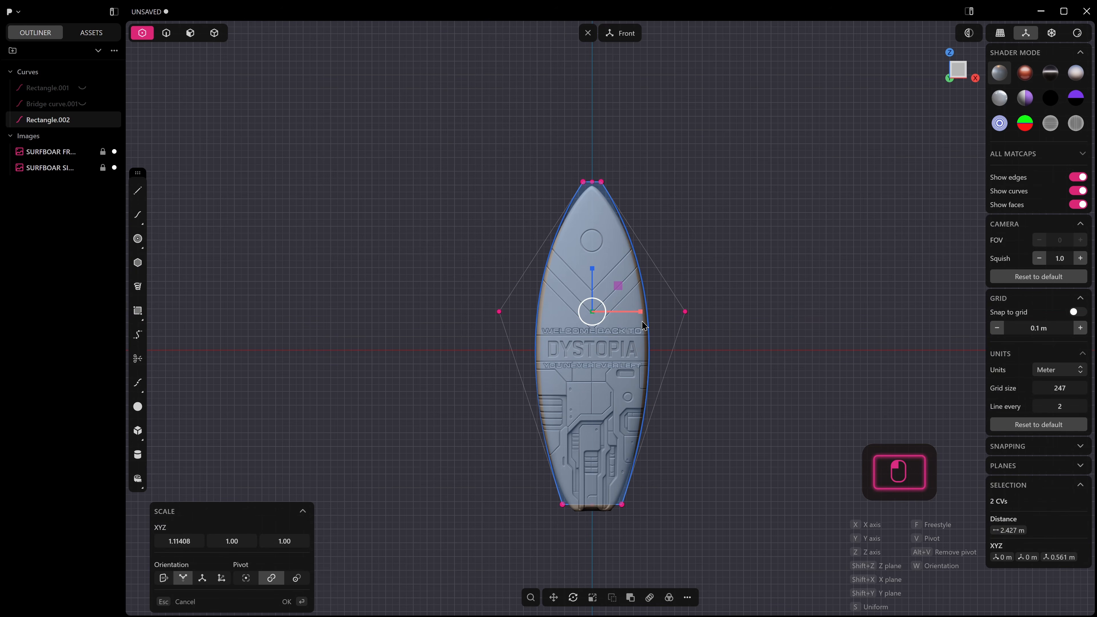
{"action": "right_click", "coordinate": [702, 272]}
Step: Scale the nose edge's points by about 0.78 along X and lower them to 2.372 m on Z
{"action": "left_click_drag", "start_coordinate": [564, 172], "coordinate": [627, 184]}
{"action": "key", "text": "s"}
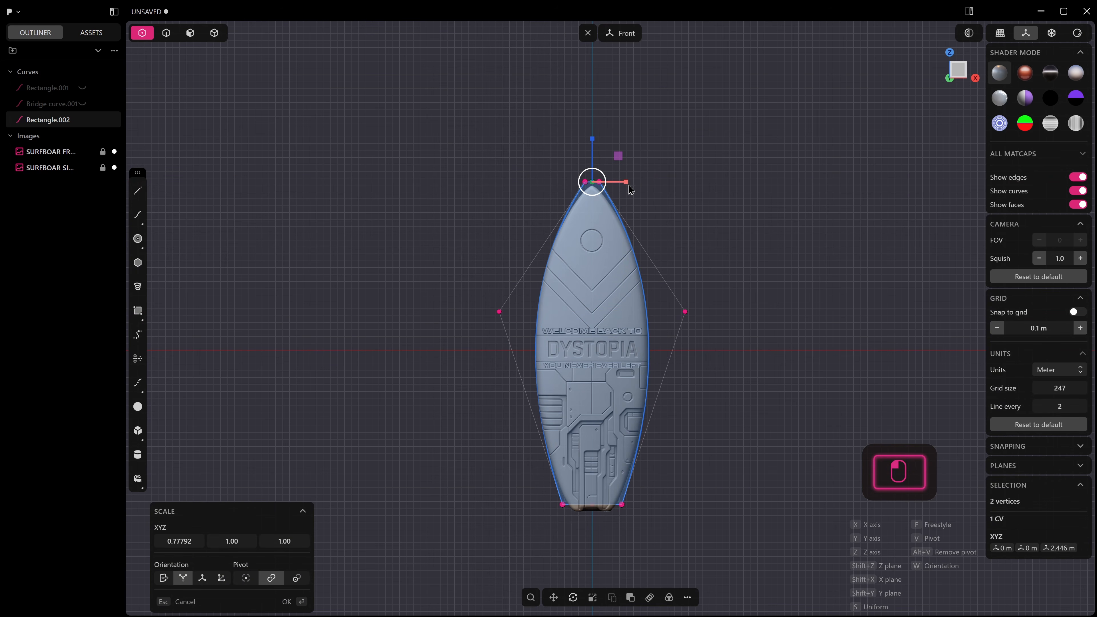
{"action": "right_click", "coordinate": [626, 181]}
{"action": "key", "text": "g"}
{"action": "left_click_drag", "start_coordinate": [595, 147], "coordinate": [597, 153]}
{"action": "right_click", "coordinate": [596, 154]}
Step: Lower the tail edge's points to -2.33 m on Z and narrow them along X to match the board's tail
{"action": "left_click_drag", "start_coordinate": [465, 248], "coordinate": [709, 358]}
{"action": "left_click_drag", "start_coordinate": [530, 478], "coordinate": [622, 511]}
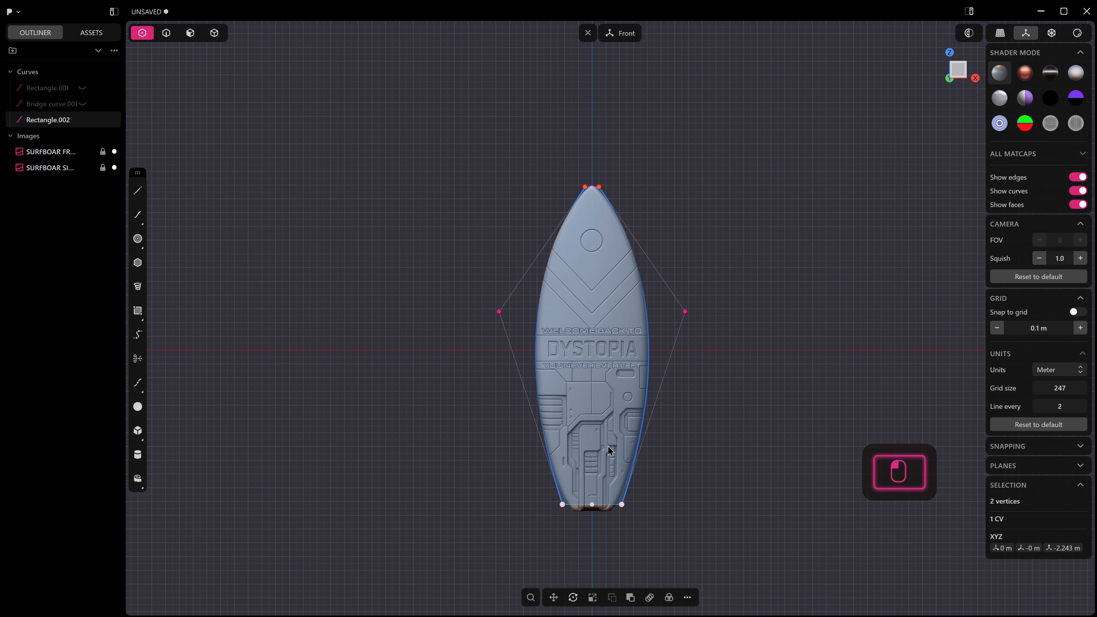
{"action": "key", "text": "g"}
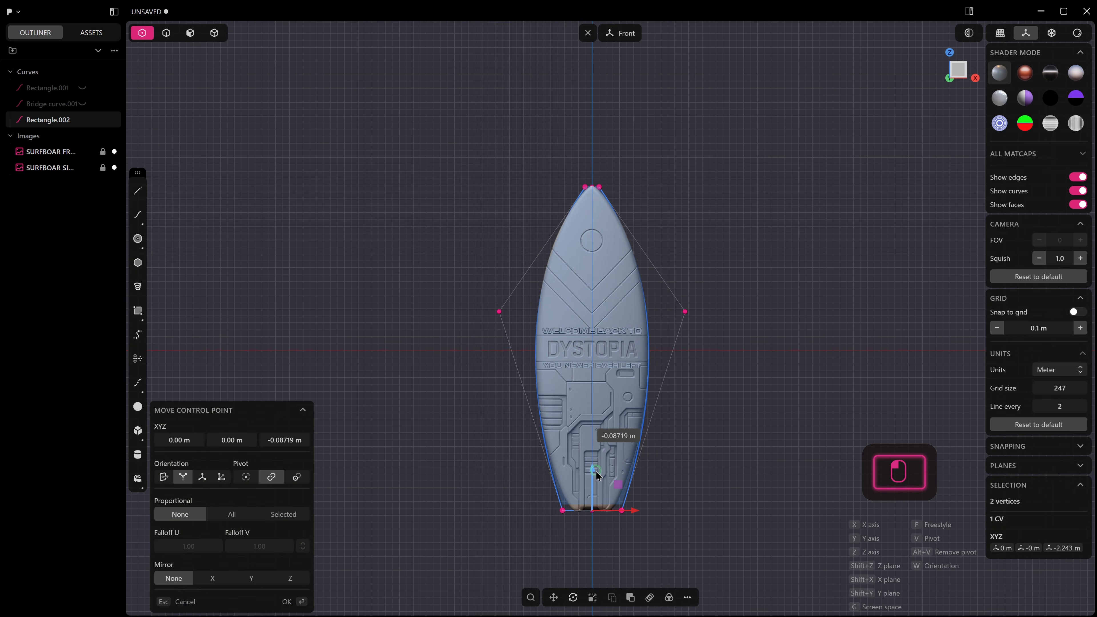
{"action": "left_click", "coordinate": [645, 502]}
{"action": "key", "text": "s"}
{"action": "key", "text": "x"}
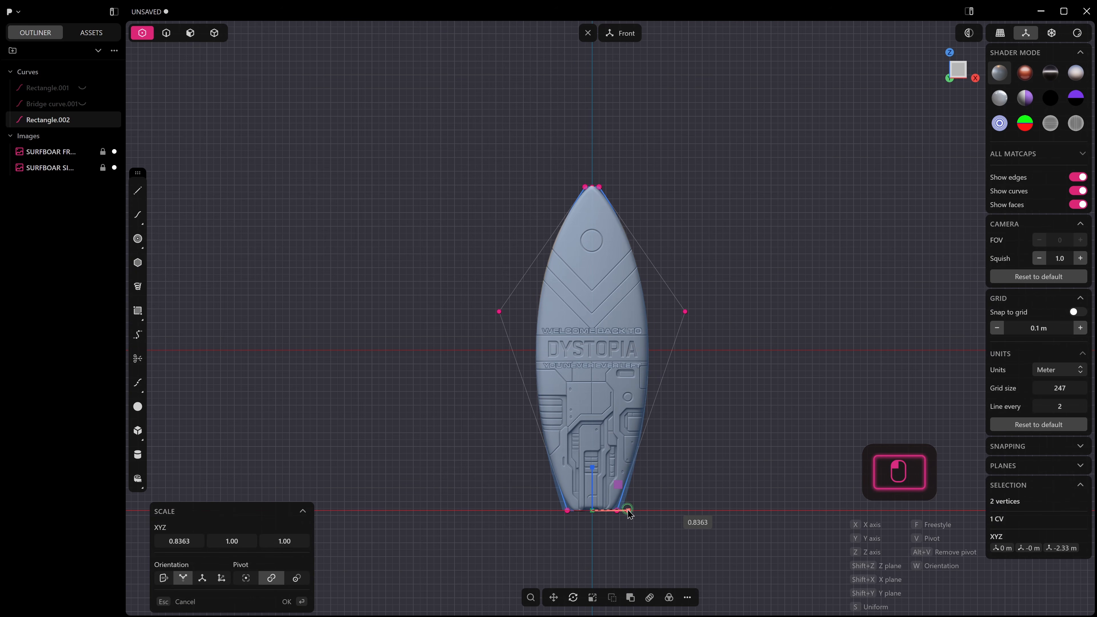
{"action": "key", "text": "Escape"}
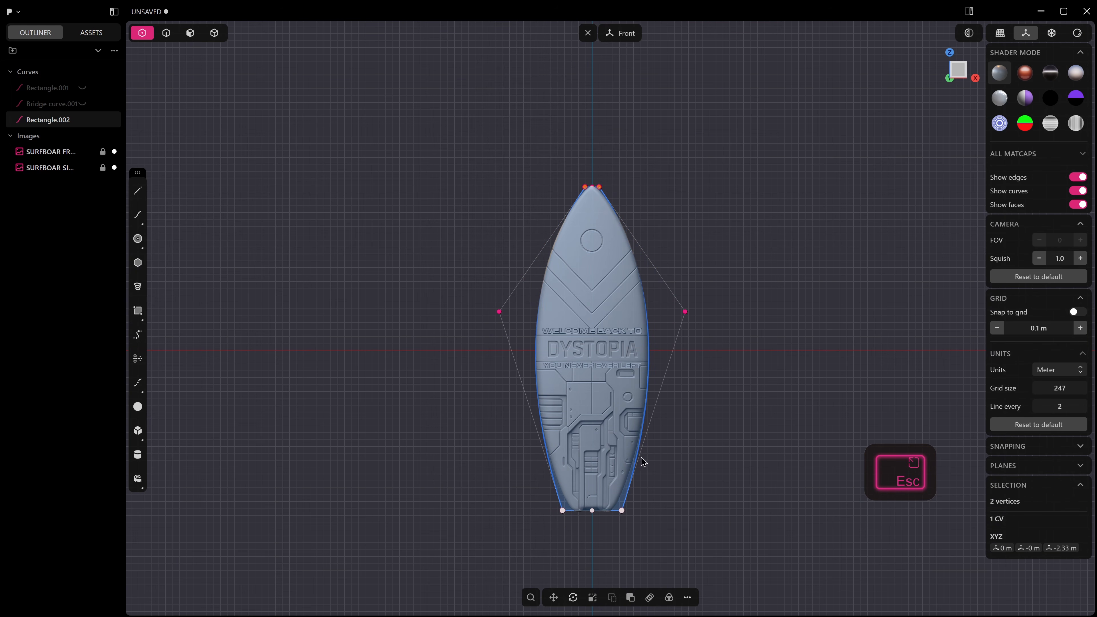
{"action": "key", "text": "s"}
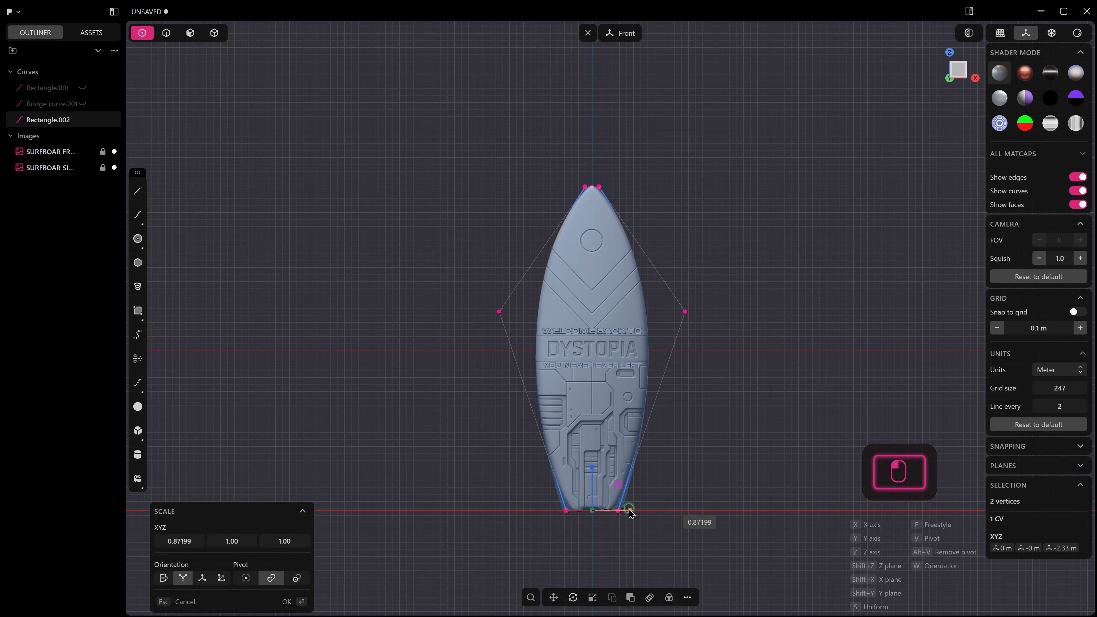
{"action": "left_click", "coordinate": [629, 514]}
Step: Spread the two side control points along X to 2.863 m apart
{"action": "left_click_drag", "start_coordinate": [459, 266], "coordinate": [764, 372]}
{"action": "key", "text": "s"}
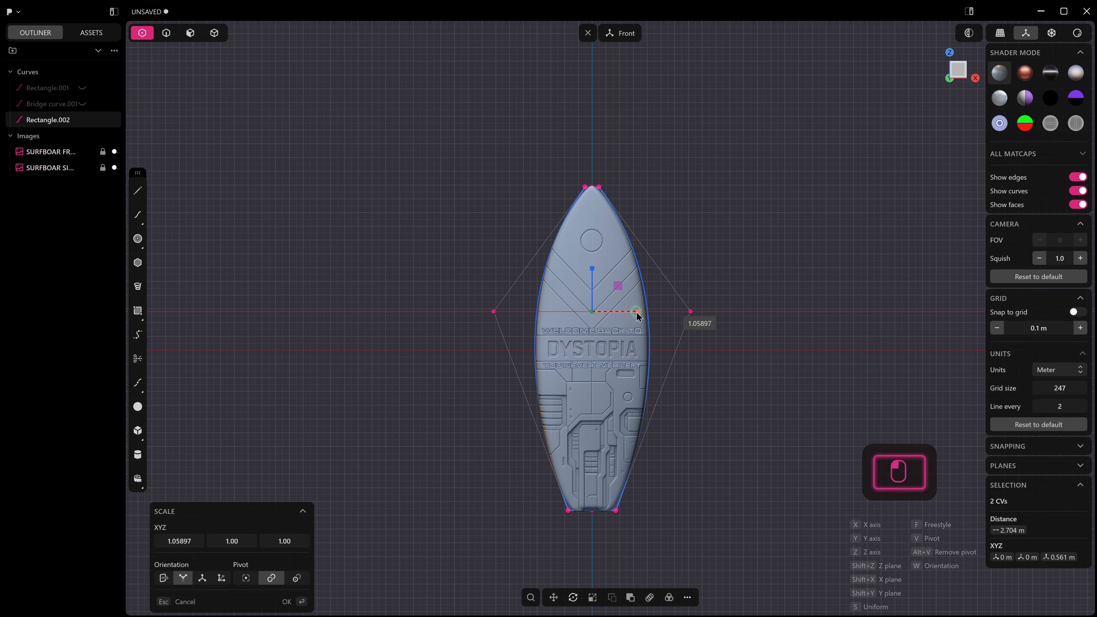
{"action": "left_click", "coordinate": [636, 312]}
Step: Lower the nose edge's points to 2.289 m on Z and widen them to about 0.298 m apart along X, matching the board's contour
{"action": "scroll", "coordinate": [608, 201], "scroll_direction": "up", "scroll_amount": 2}
{"action": "scroll", "coordinate": [601, 186], "scroll_direction": "up", "scroll_amount": 9}
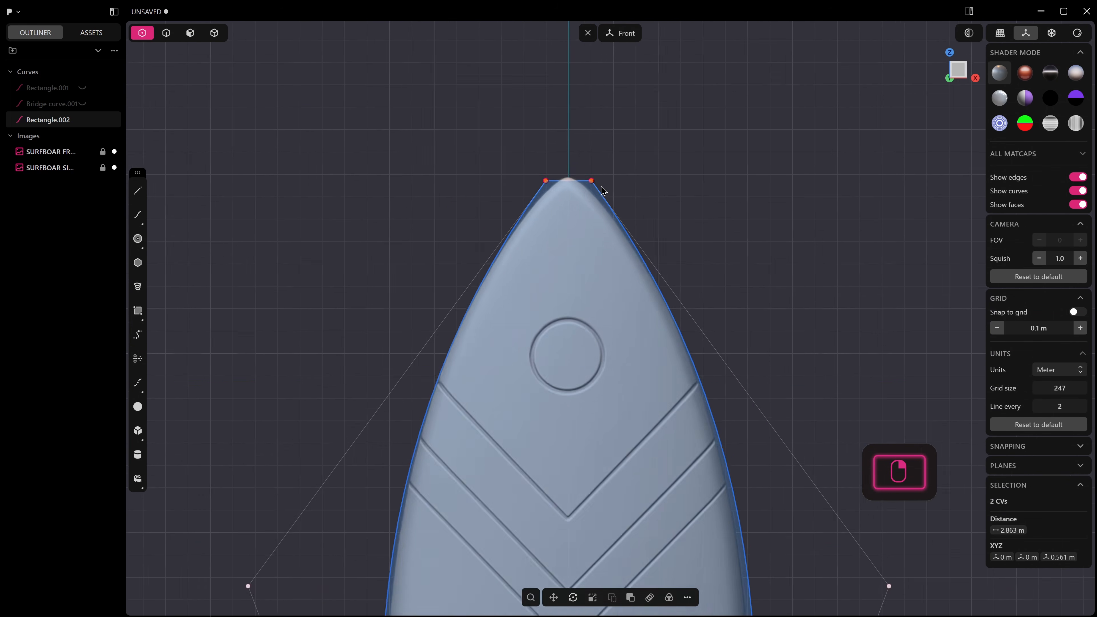
{"action": "middle_click_drag", "start_coordinate": [597, 178], "coordinate": [606, 149], "text": "shift"}
{"action": "scroll", "coordinate": [580, 169], "scroll_direction": "down", "scroll_amount": 2}
{"action": "scroll", "coordinate": [580, 181], "scroll_direction": "down", "scroll_amount": 5}
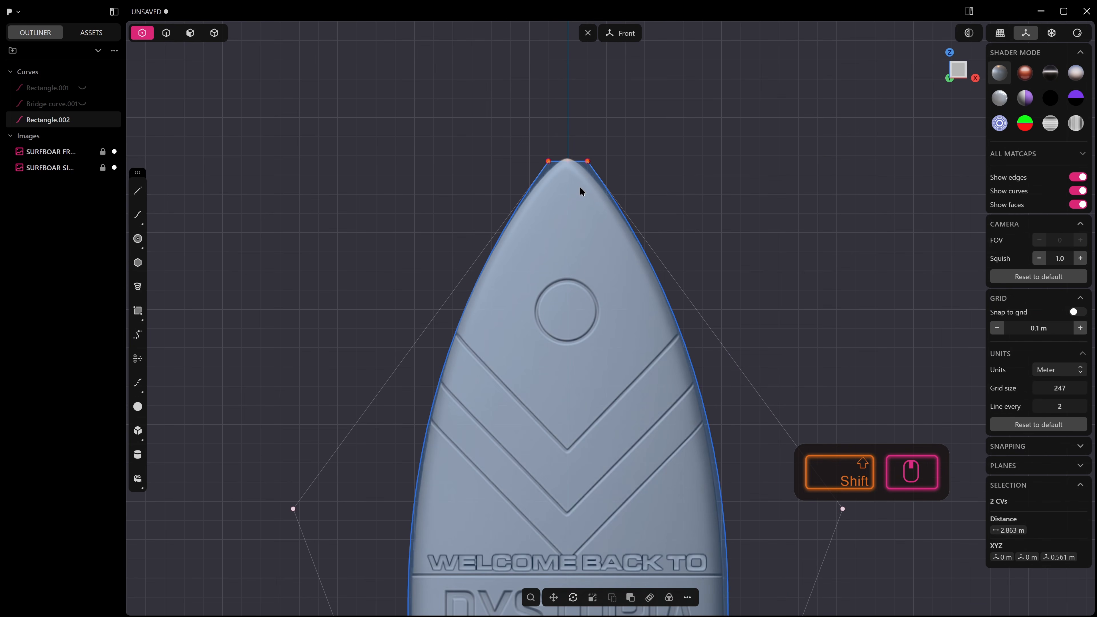
{"action": "scroll", "coordinate": [578, 185], "scroll_direction": "up", "scroll_amount": 5}
{"action": "scroll", "coordinate": [575, 187], "scroll_direction": "up", "scroll_amount": 1}
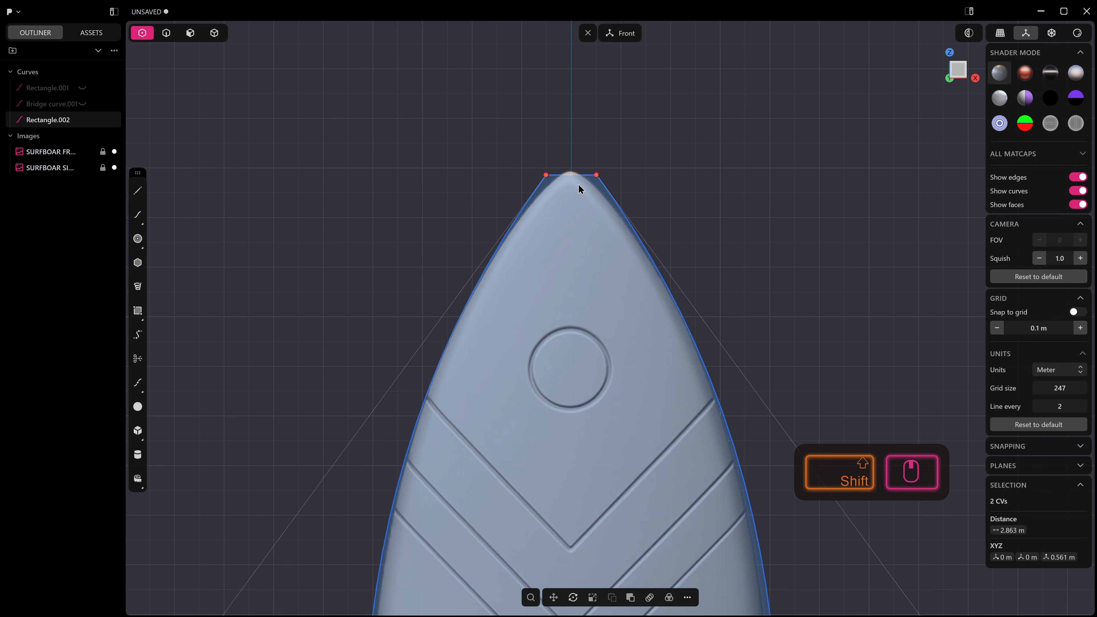
{"action": "left_click_drag", "start_coordinate": [517, 157], "coordinate": [617, 202]}
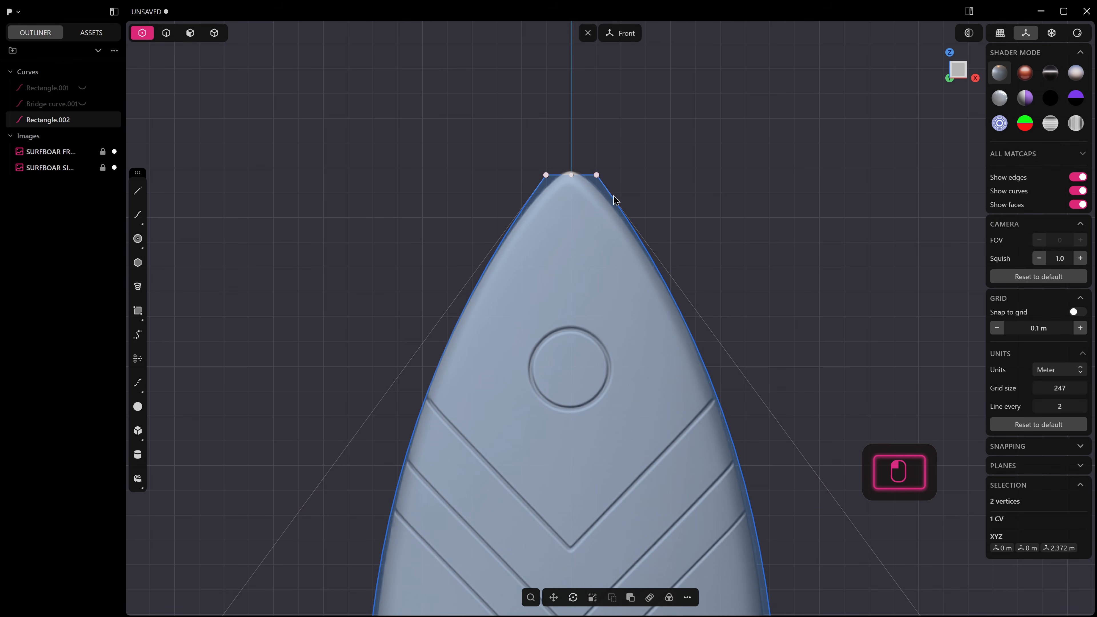
{"action": "key", "text": "g"}
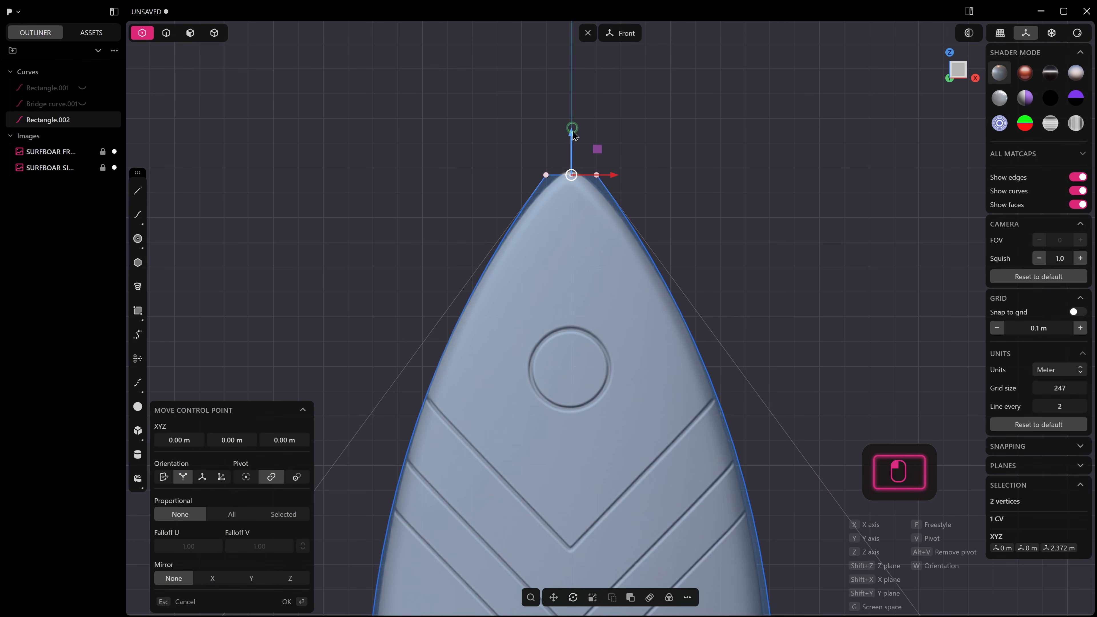
{"action": "left_click_drag", "start_coordinate": [574, 141], "coordinate": [574, 156]}
{"action": "key", "text": "s"}
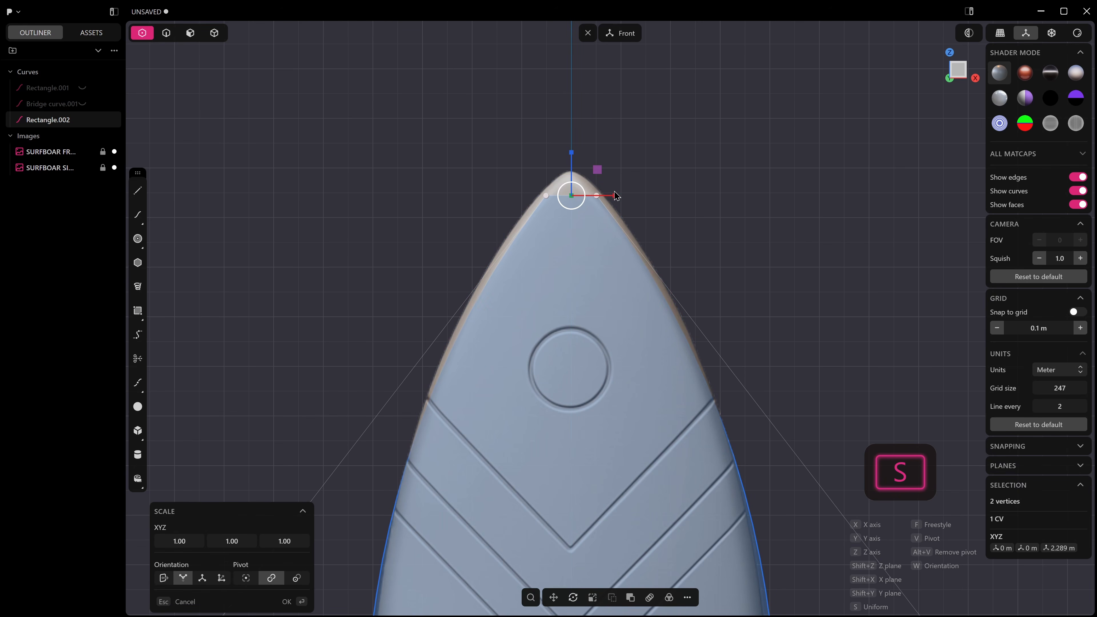
{"action": "left_click_drag", "start_coordinate": [614, 196], "coordinate": [634, 199]}
{"action": "right_click", "coordinate": [635, 200]}
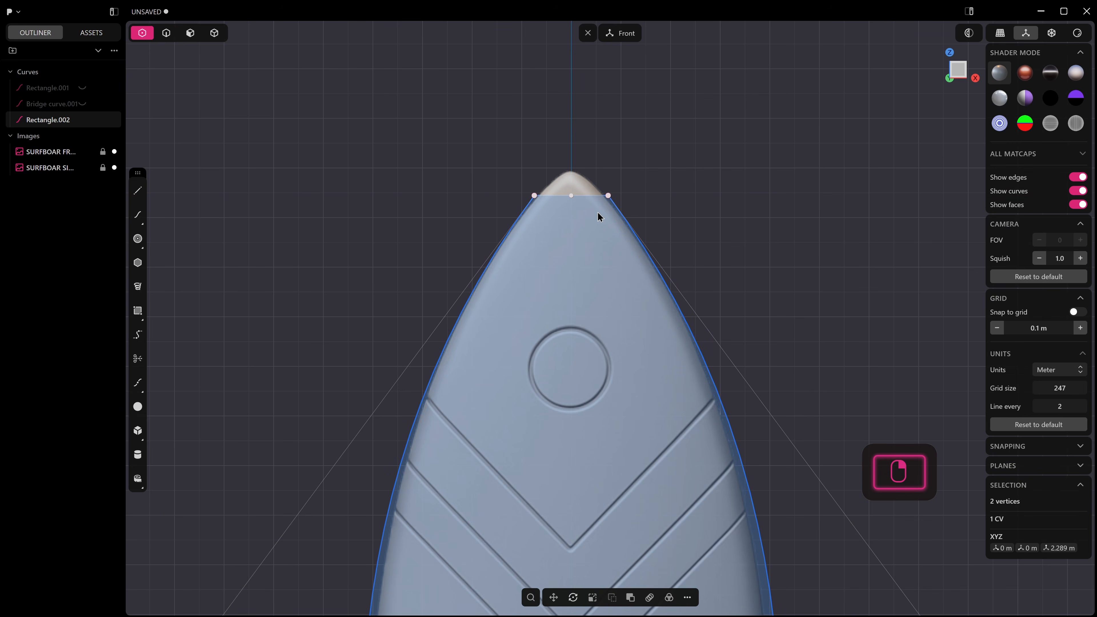
Step: Trim away the straight segment across the nose of the outline curve, leaving the nose open
{"action": "key", "text": "t"}
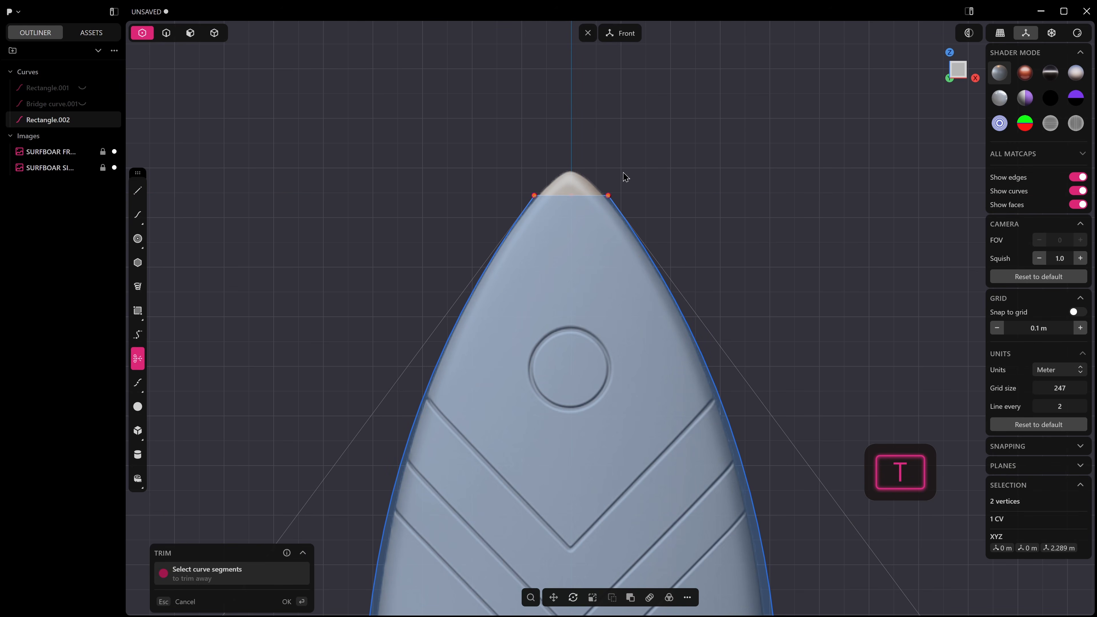
{"action": "left_click", "coordinate": [574, 197]}
{"action": "scroll", "coordinate": [698, 223], "scroll_direction": "down", "scroll_amount": 2}
{"action": "scroll", "coordinate": [696, 218], "scroll_direction": "down", "scroll_amount": 5}
{"action": "middle_click_drag", "start_coordinate": [708, 255], "coordinate": [735, 230], "text": "shift"}
{"action": "right_click", "coordinate": [696, 204]}
{"action": "scroll", "coordinate": [737, 184], "scroll_direction": "up", "scroll_amount": 5}
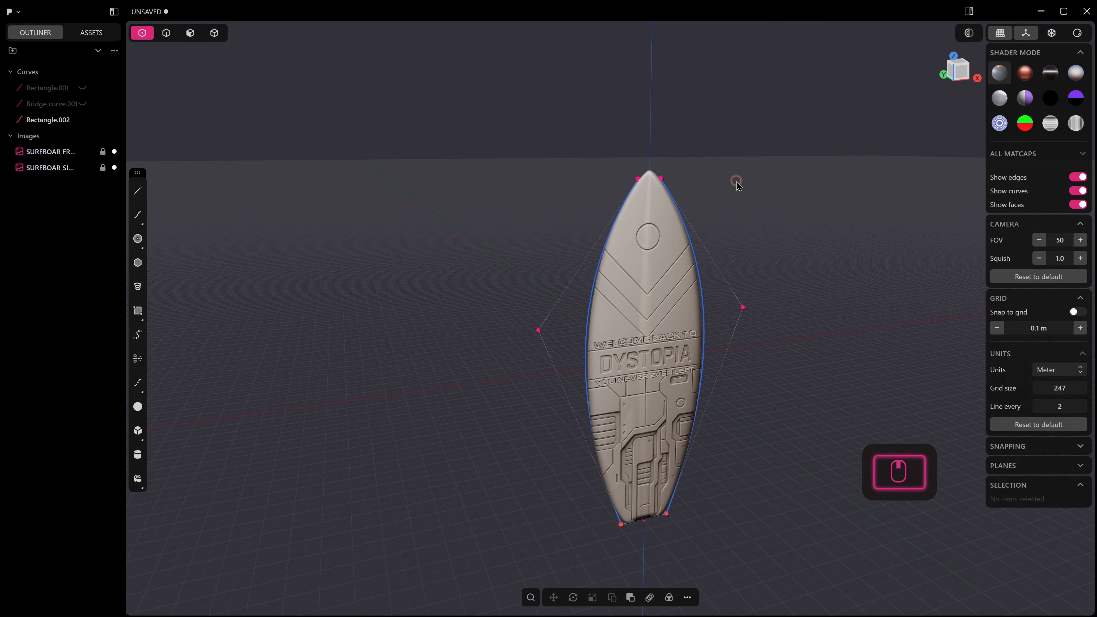
Step: Try to bridge the two open nose end vertices with a G2 curve and compare it with the reference in the front view
{"action": "left_click_drag", "start_coordinate": [570, 152], "coordinate": [649, 191]}
{"action": "middle_click_drag", "start_coordinate": [665, 192], "coordinate": [619, 210]}
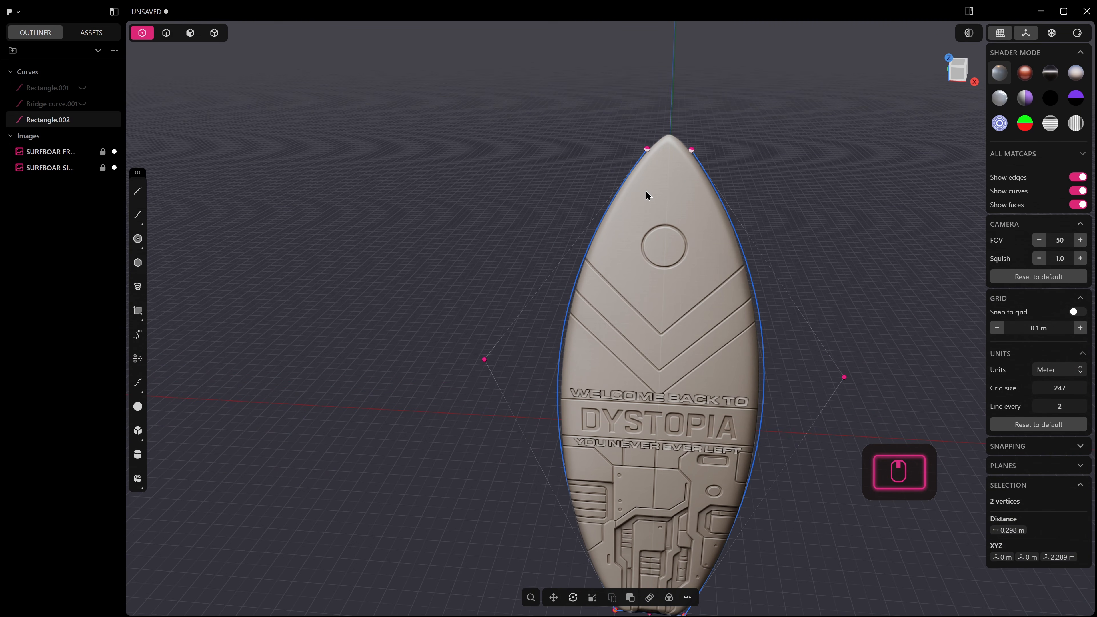
{"action": "key", "text": "shift+b"}
{"action": "scroll", "coordinate": [702, 133], "scroll_direction": "up", "scroll_amount": 2}
{"action": "scroll", "coordinate": [701, 130], "scroll_direction": "up", "scroll_amount": 5}
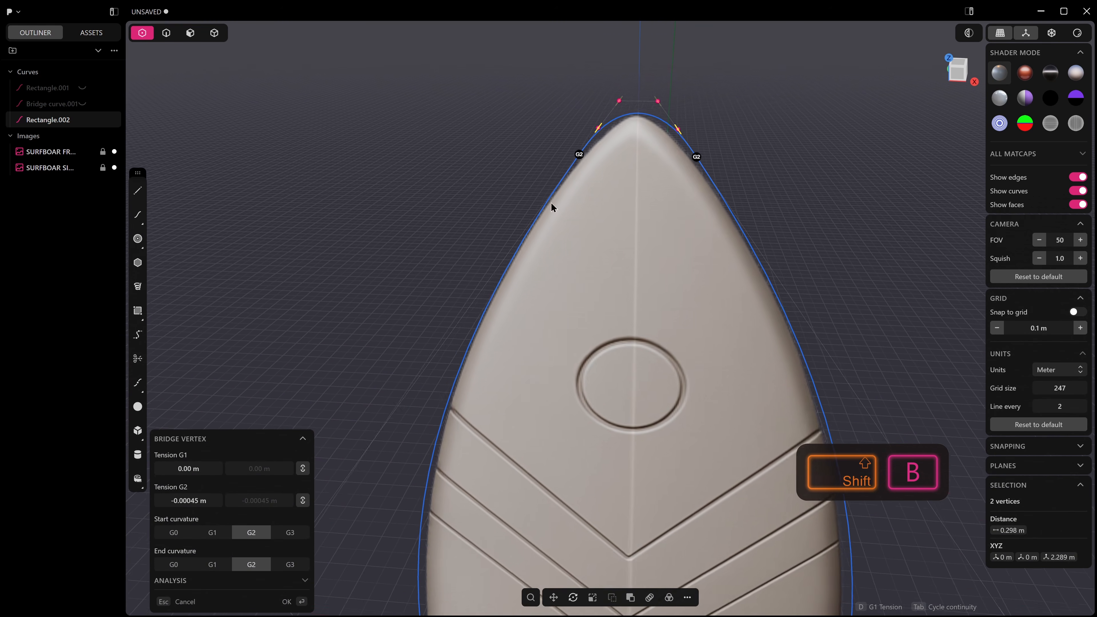
{"action": "middle_click_drag", "start_coordinate": [450, 216], "coordinate": [446, 171]}
{"action": "middle_click_drag", "start_coordinate": [528, 178], "coordinate": [560, 216]}
{"action": "middle_click_drag", "start_coordinate": [606, 257], "coordinate": [613, 284], "text": "shift"}
{"action": "scroll", "coordinate": [626, 489], "scroll_direction": "down", "scroll_amount": 3}
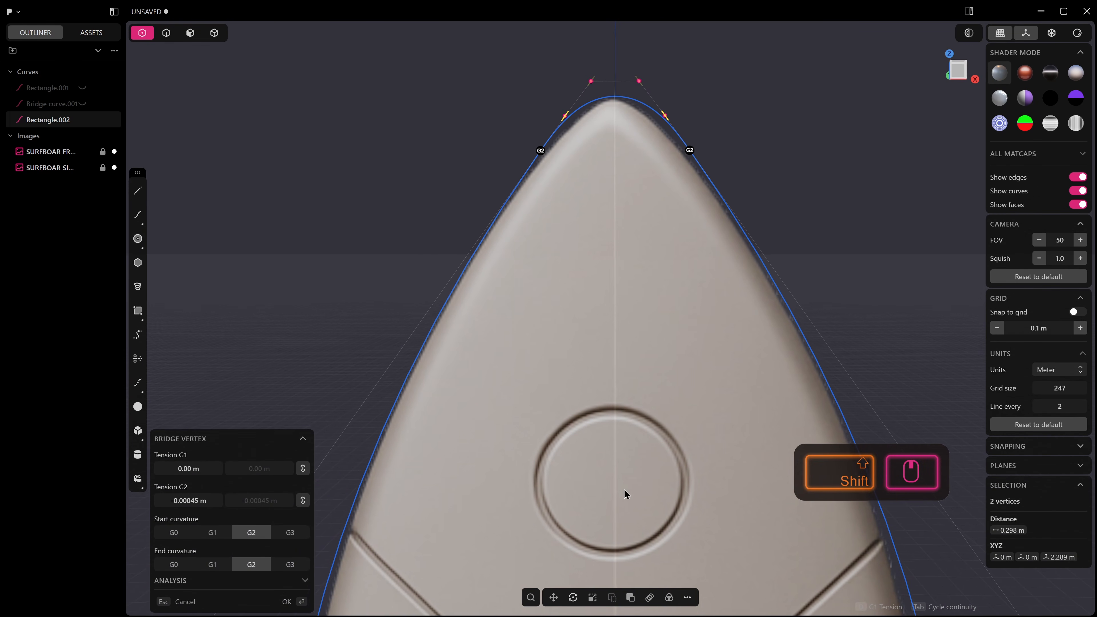
{"action": "key", "text": "KP_1"}
{"action": "scroll", "coordinate": [700, 243], "scroll_direction": "down", "scroll_amount": 2}
{"action": "scroll", "coordinate": [700, 242], "scroll_direction": "down", "scroll_amount": 5}
{"action": "middle_click_drag", "start_coordinate": [700, 243], "coordinate": [650, 293], "text": "shift"}
{"action": "scroll", "coordinate": [654, 247], "scroll_direction": "up", "scroll_amount": 6}
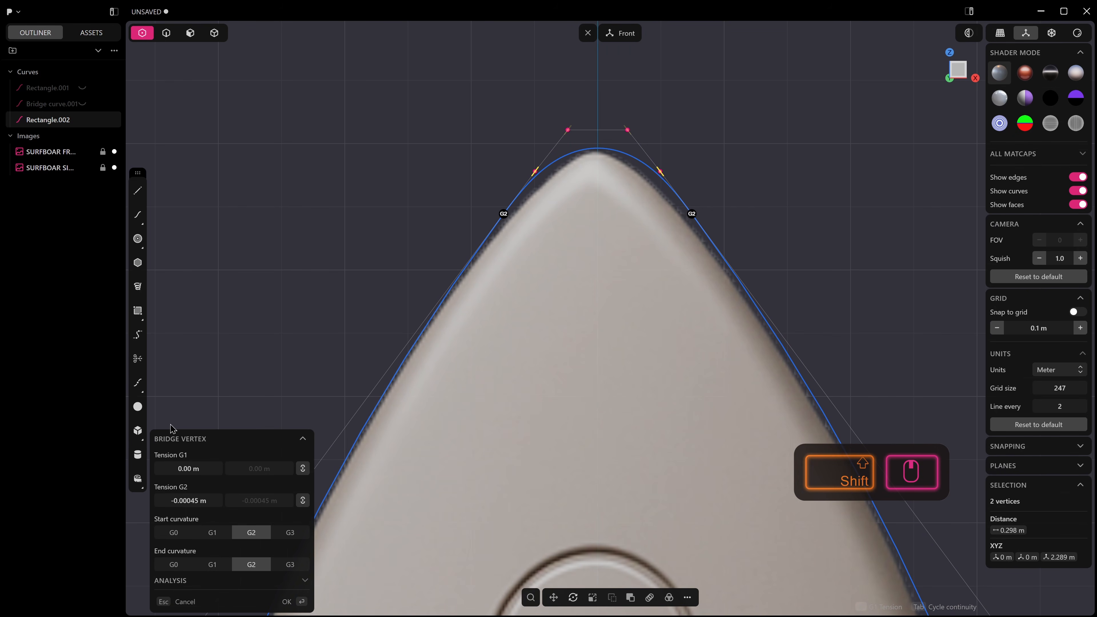
Step: Cycle the nose bridge's continuity through G3, G0 and G1 back to G2, adjust its tension handles and accept the curve
{"action": "left_click_drag", "start_coordinate": [660, 172], "coordinate": [661, 177]}
{"action": "key", "text": "Tab"}
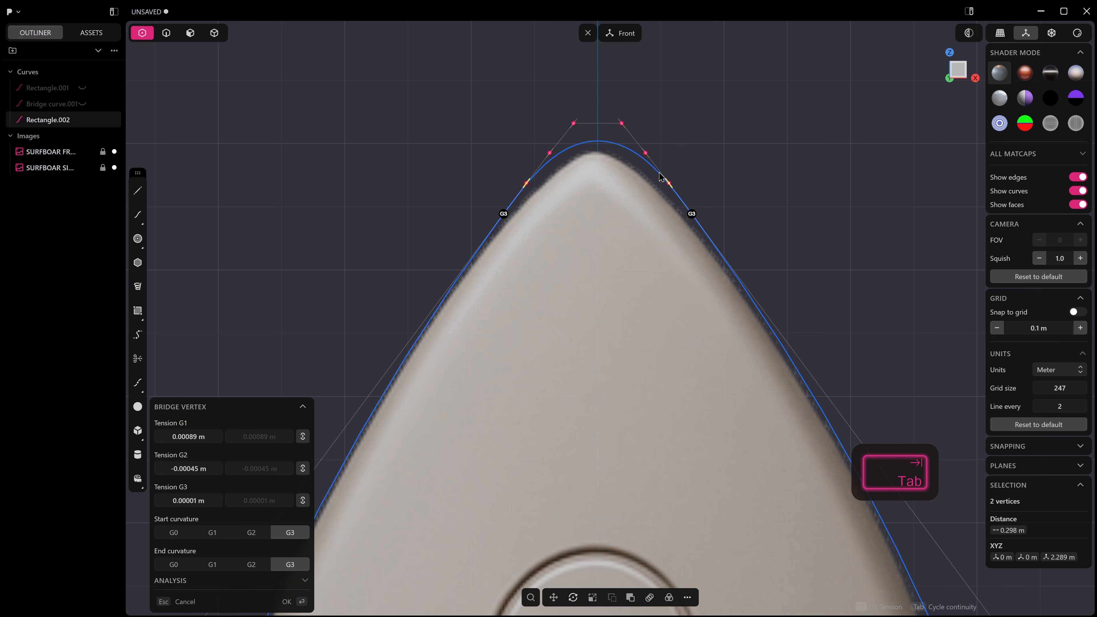
{"action": "key", "text": "Tab"}
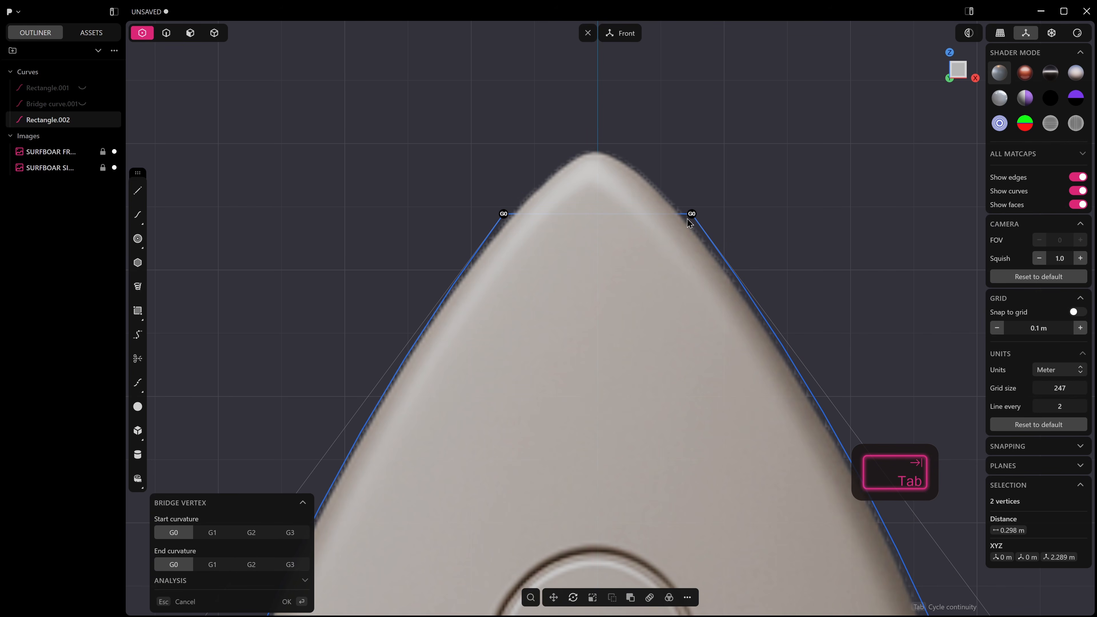
{"action": "key", "text": "Tab"}
{"action": "left_click_drag", "start_coordinate": [640, 147], "coordinate": [620, 116]}
{"action": "key", "text": "Tab"}
{"action": "left_click_drag", "start_coordinate": [643, 154], "coordinate": [611, 108]}
{"action": "mouse_move", "coordinate": [539, 175]}
{"action": "left_mouse_down"}
{"action": "mouse_move", "coordinate": [529, 176]}
{"action": "mouse_move", "coordinate": [538, 162]}
{"action": "left_mouse_up"}
{"action": "key", "text": "Return"}
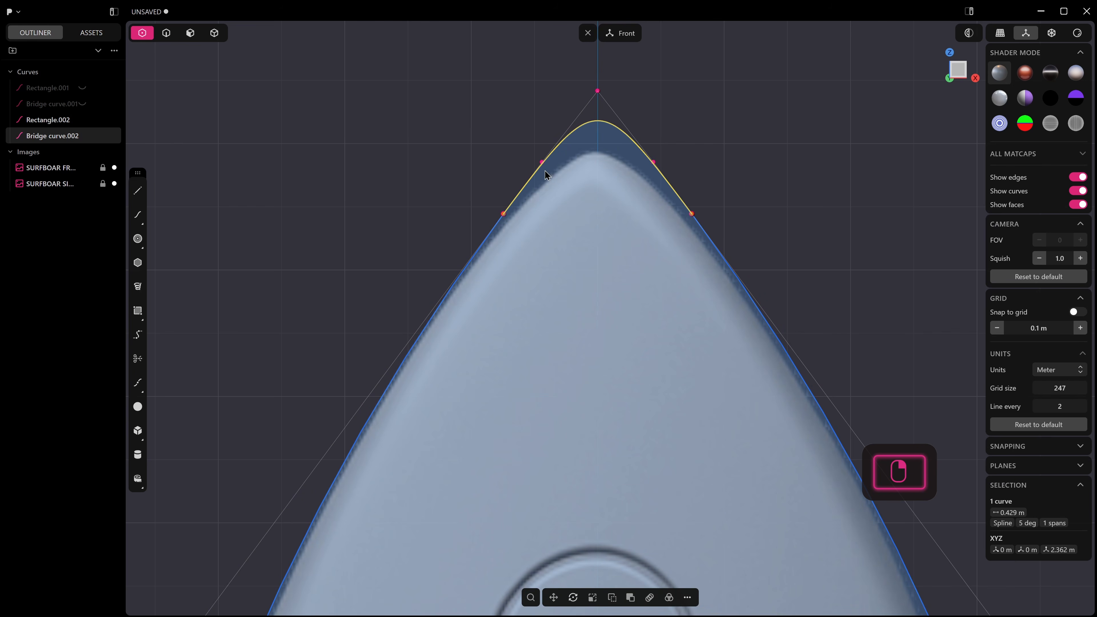
Step: Delete the bridge curve from the nose
{"action": "left_click", "coordinate": [610, 124]}
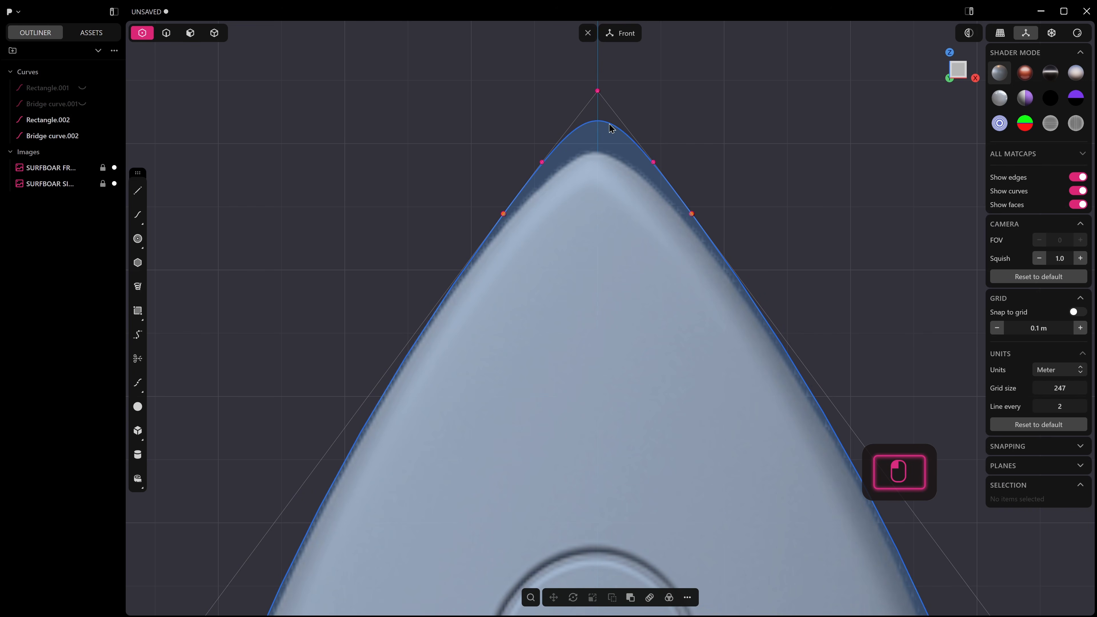
{"action": "key", "text": "3"}
{"action": "left_click", "coordinate": [604, 130]}
{"action": "key", "text": "2"}
{"action": "key", "text": "t"}
{"action": "key", "text": "Escape"}
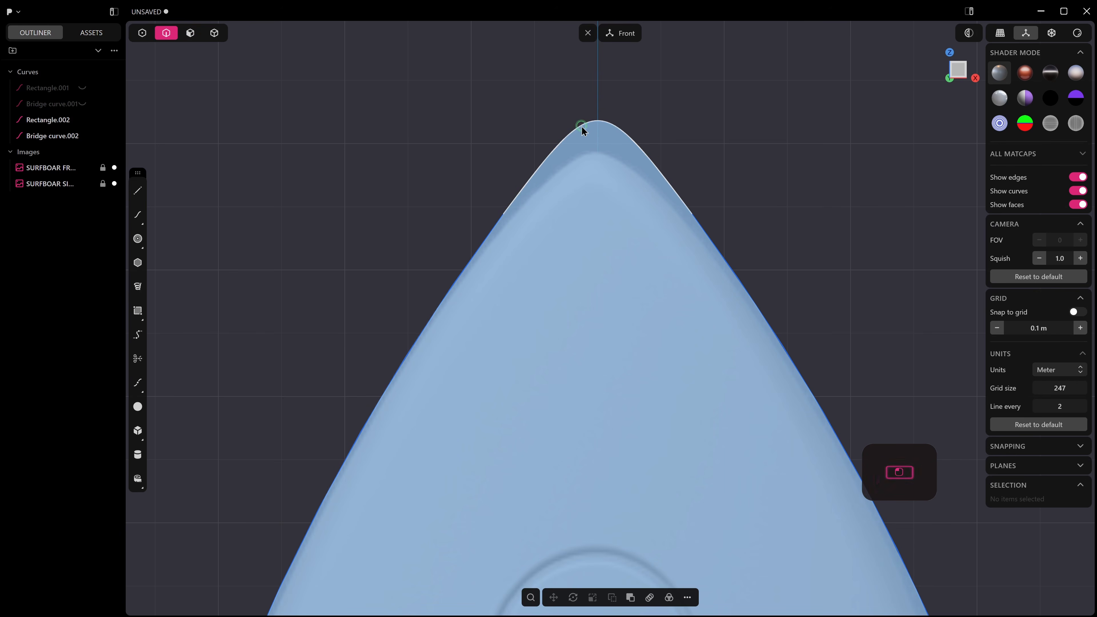
{"action": "left_click", "coordinate": [583, 131]}
{"action": "key", "text": "z"}
{"action": "key", "text": "x"}
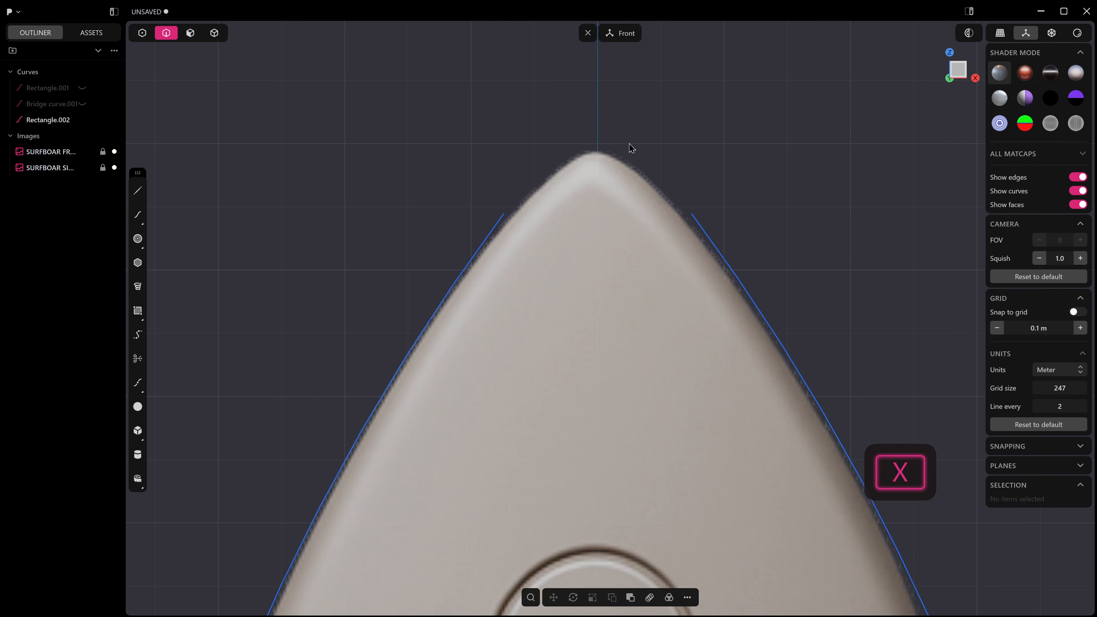
Step: Lower the outline curve's two open nose end vertices by about 0.02 m to fit the front reference
{"action": "key", "text": "1"}
{"action": "left_click_drag", "start_coordinate": [465, 166], "coordinate": [715, 230]}
{"action": "key", "text": "g"}
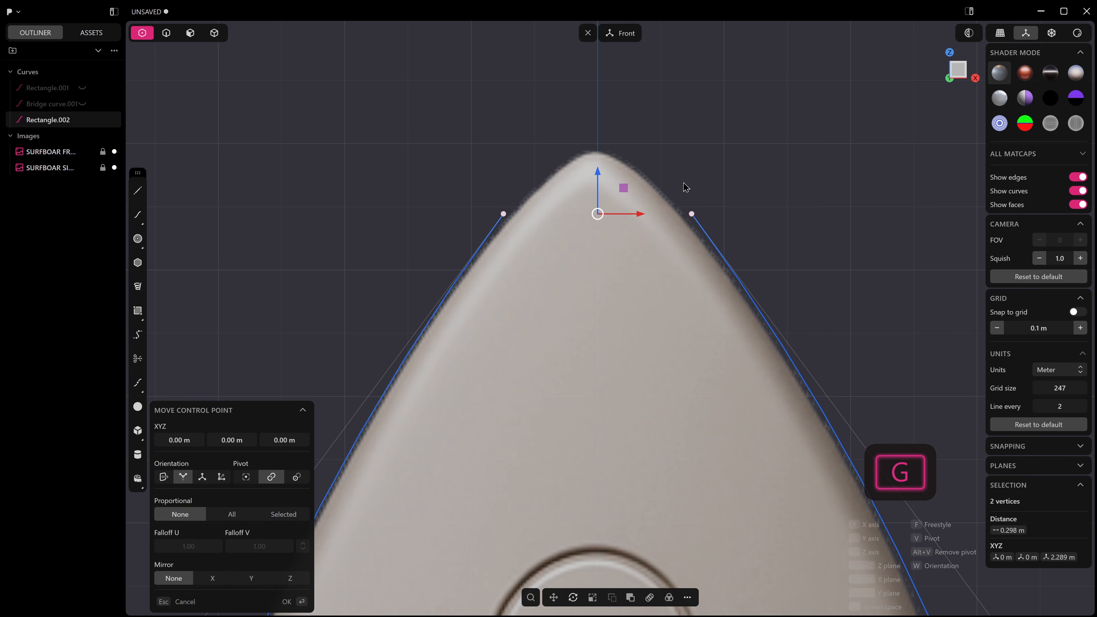
{"action": "mouse_move", "coordinate": [600, 171]}
{"action": "left_mouse_down"}
{"action": "mouse_move", "coordinate": [601, 194]}
{"action": "mouse_move", "coordinate": [600, 183]}
{"action": "left_mouse_up"}
{"action": "left_click", "coordinate": [666, 204]}
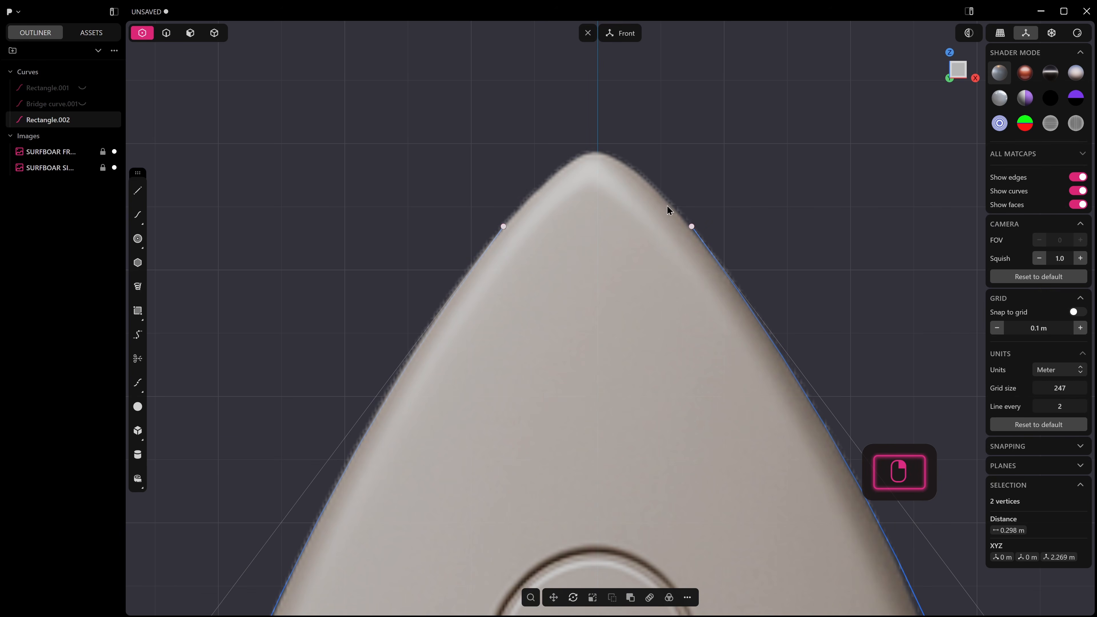
Step: Bridge the two nose end vertices with a G2 curve, adjusting its tension handles to follow the reference nose
{"action": "key", "text": "shift+b"}
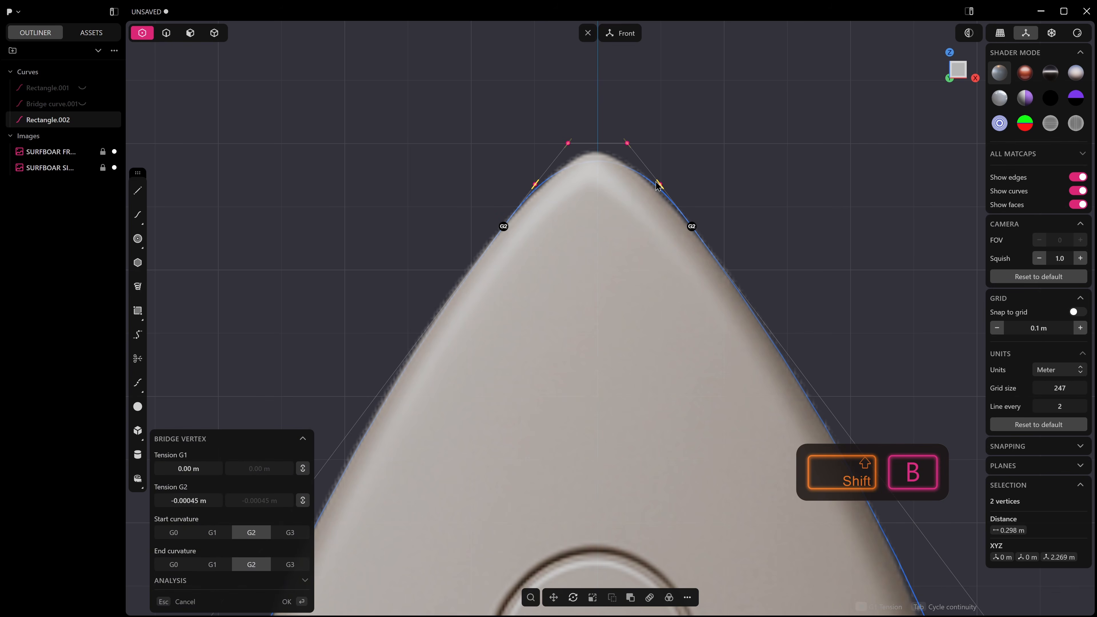
{"action": "left_click_drag", "start_coordinate": [654, 183], "coordinate": [618, 123]}
{"action": "left_click_drag", "start_coordinate": [652, 175], "coordinate": [659, 184]}
{"action": "right_click", "coordinate": [661, 186]}
{"action": "scroll", "coordinate": [722, 209], "scroll_direction": "down", "scroll_amount": 5}
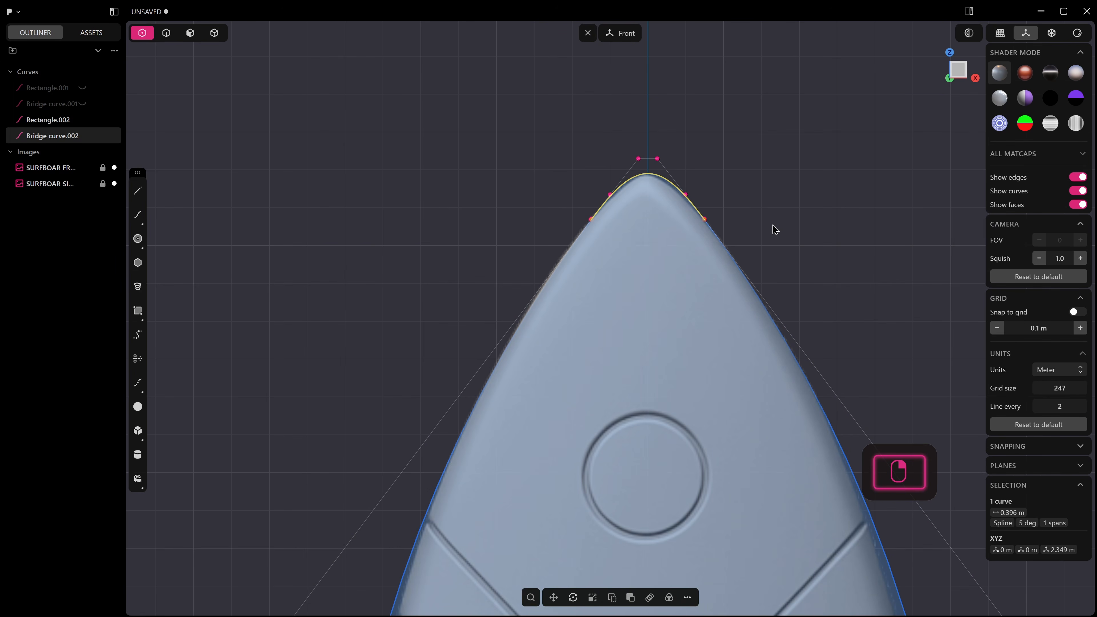
{"action": "scroll", "coordinate": [782, 251], "scroll_direction": "down", "scroll_amount": 4}
{"action": "middle_click_drag", "start_coordinate": [747, 213], "coordinate": [817, 256]}
{"action": "left_click", "coordinate": [822, 251]}
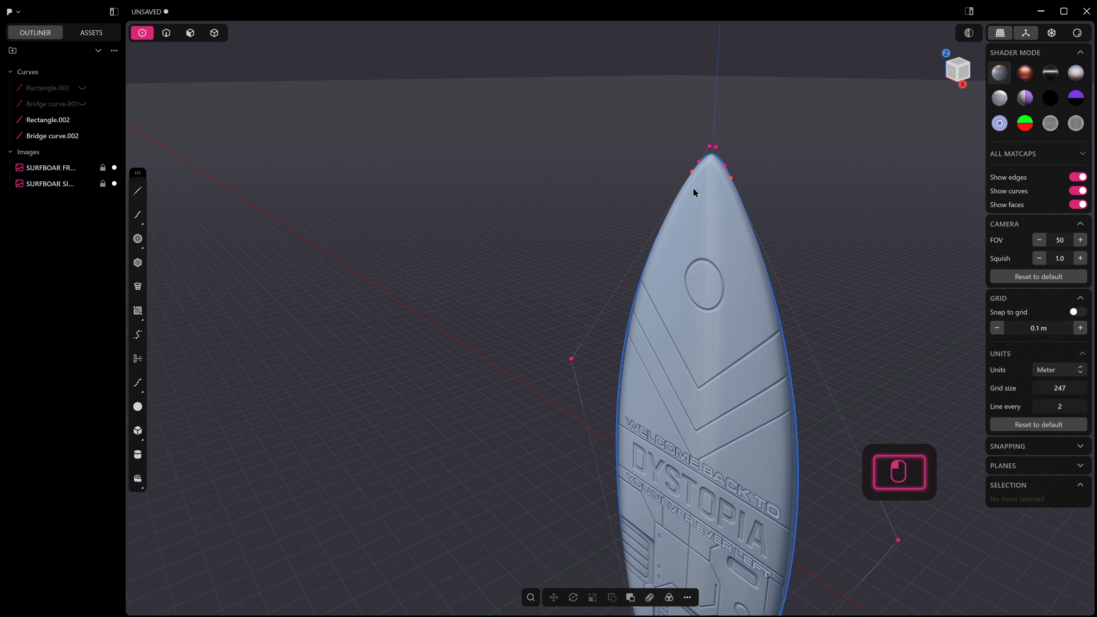
Step: Join the outline curve and the nose bridge curve into a single curve
{"action": "middle_click_drag", "start_coordinate": [742, 175], "coordinate": [737, 254]}
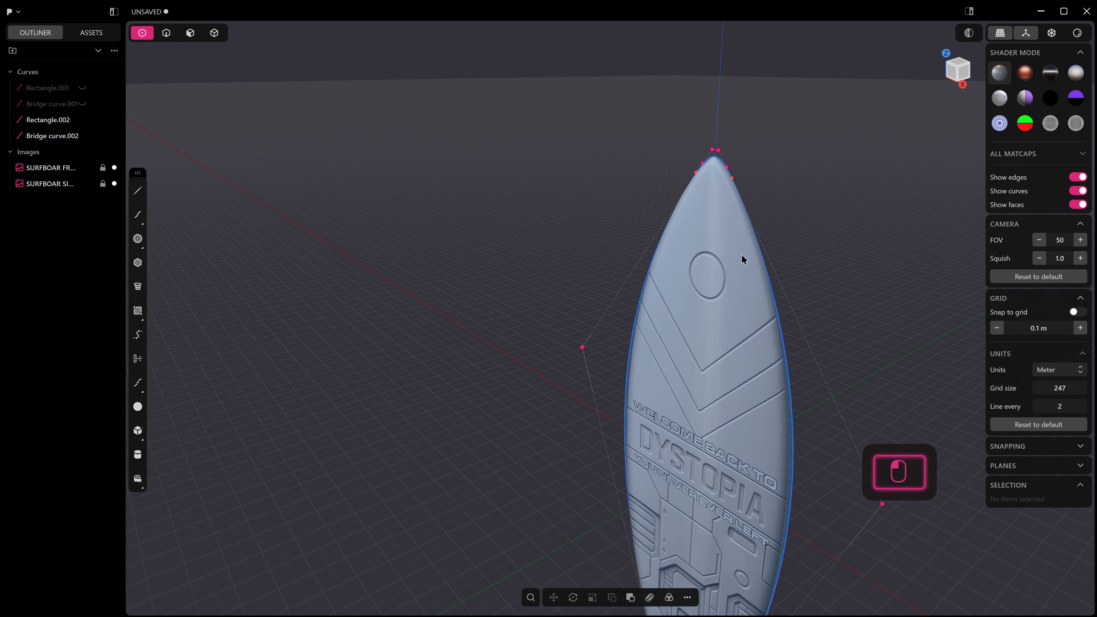
{"action": "key", "text": "2"}
{"action": "left_click", "coordinate": [764, 259]}
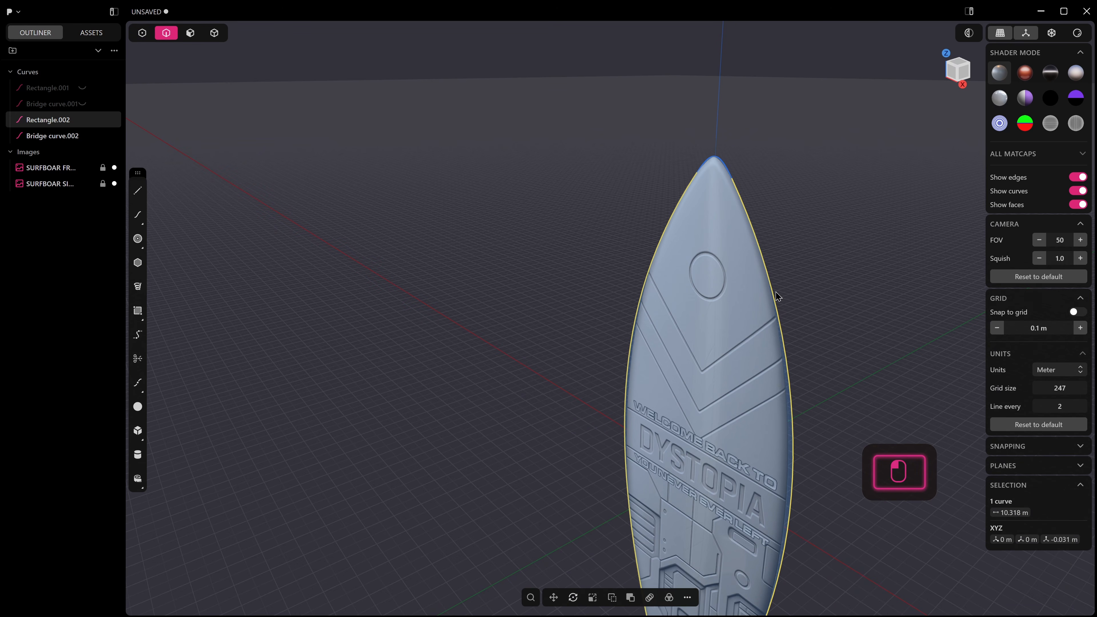
{"action": "key", "text": "2"}
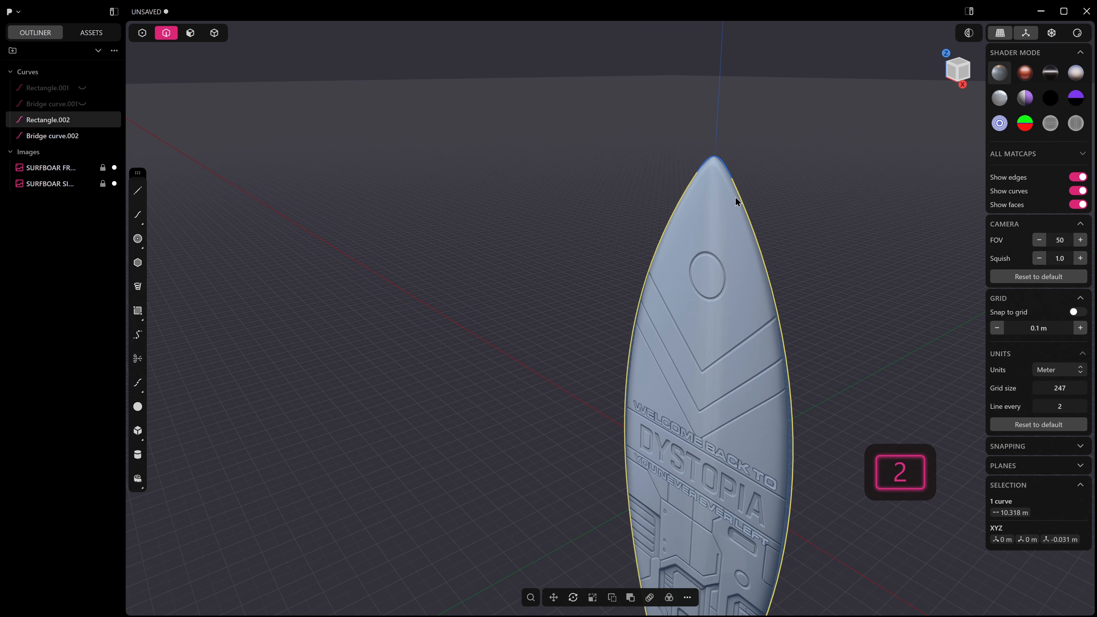
{"action": "left_click", "coordinate": [726, 165], "text": "shift"}
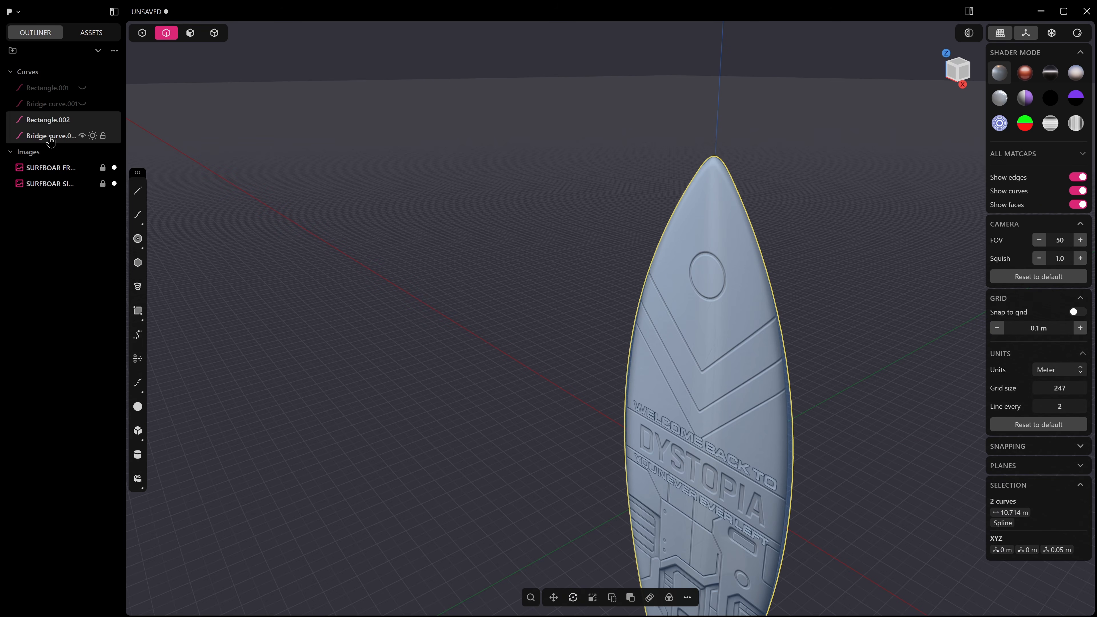
{"action": "key", "text": "j"}
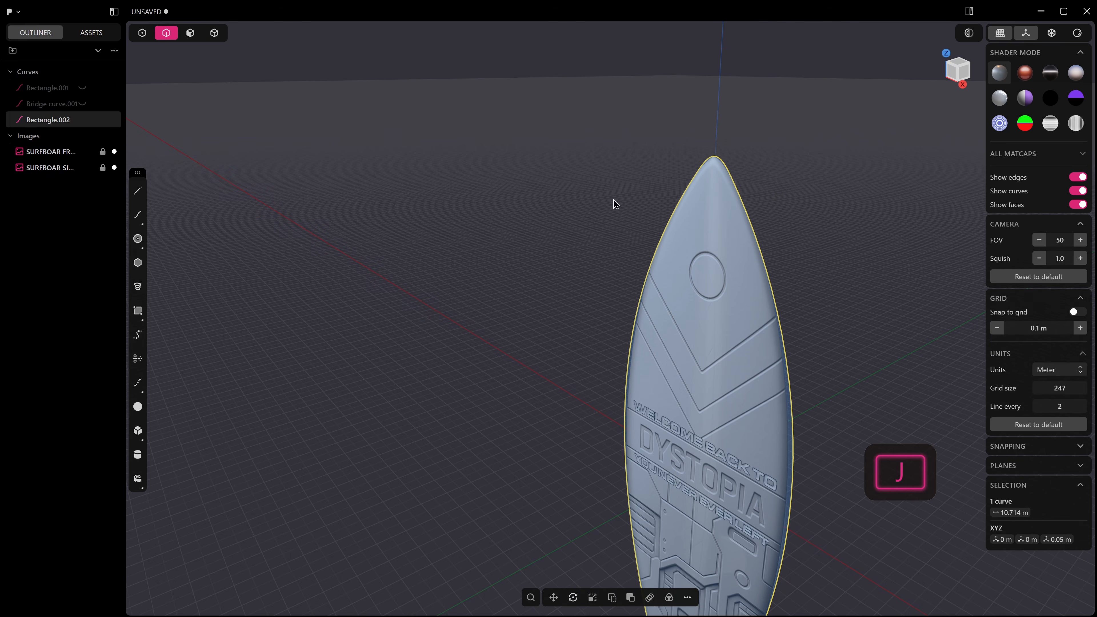
Step: Try to extrude the closed outline region symmetrically in both directions by about 0.11 m per side
{"action": "middle_click_drag", "start_coordinate": [374, 132], "coordinate": [471, 129]}
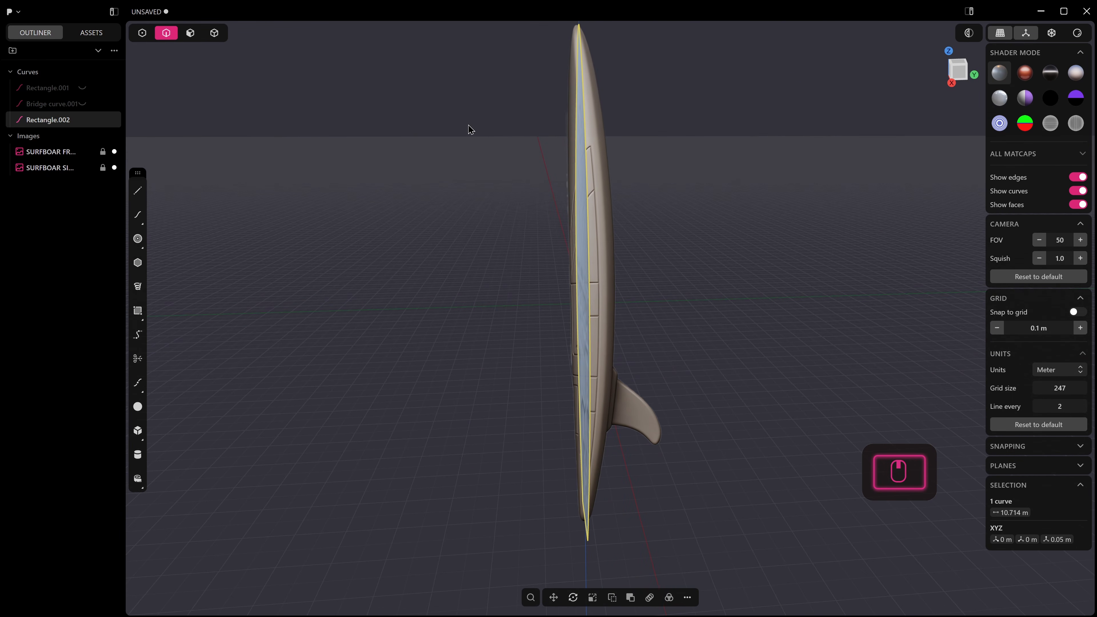
{"action": "key", "text": "KP_3"}
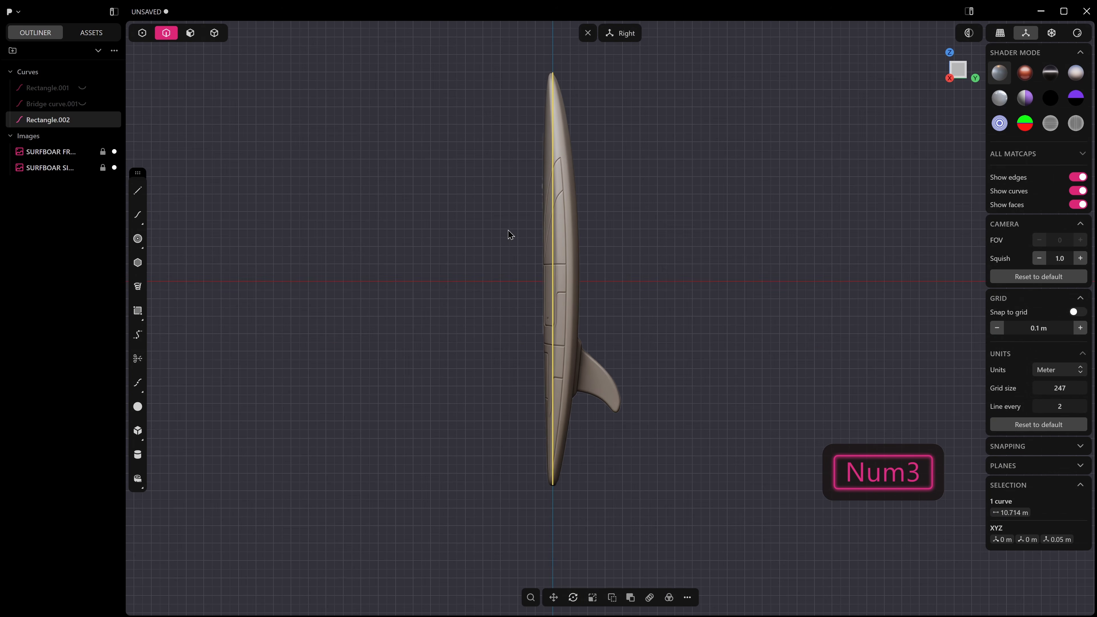
{"action": "scroll", "coordinate": [556, 64], "scroll_direction": "up", "scroll_amount": 1}
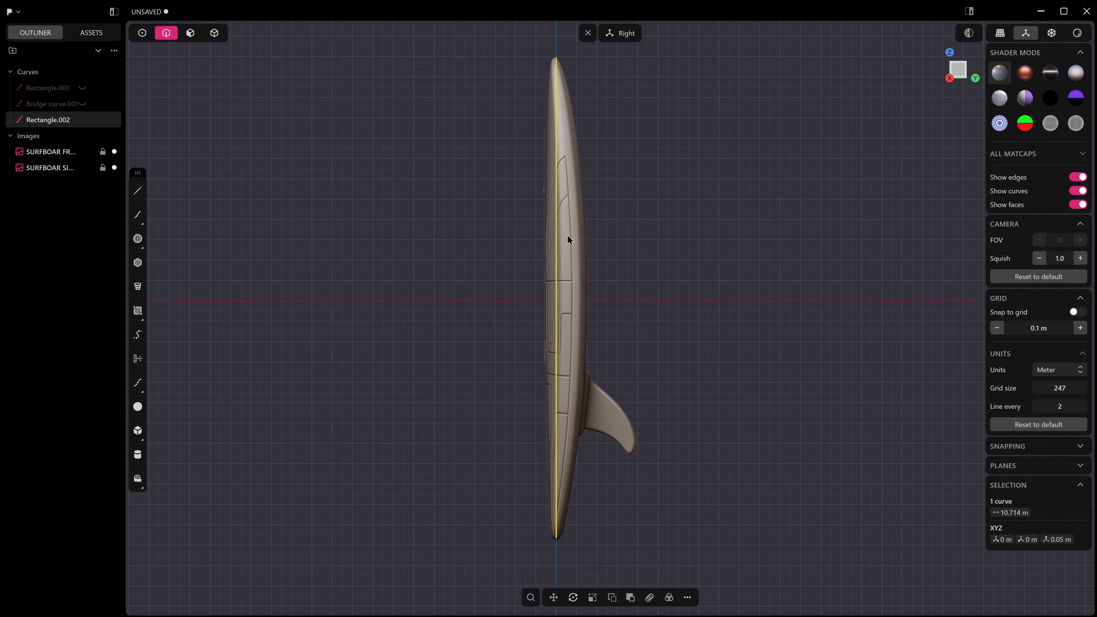
{"action": "middle_click_drag", "start_coordinate": [545, 245], "coordinate": [605, 347]}
{"action": "key", "text": "KP_1"}
{"action": "key", "text": "KP_3"}
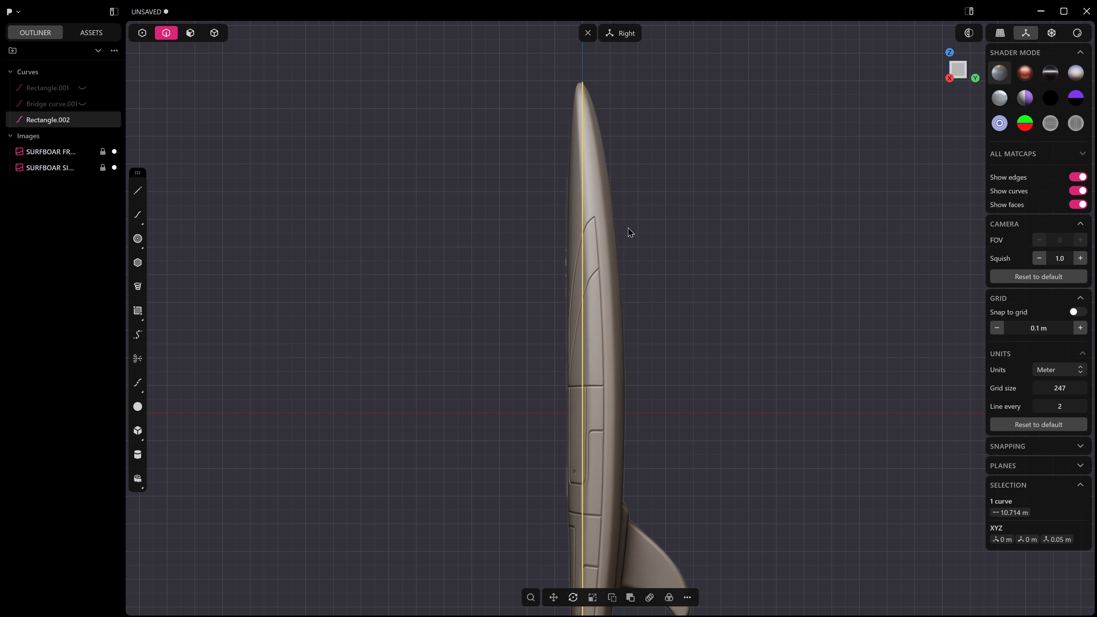
{"action": "middle_click_drag", "start_coordinate": [629, 228], "coordinate": [587, 242]}
{"action": "key", "text": "3"}
{"action": "left_click", "coordinate": [594, 237]}
{"action": "left_click_drag", "start_coordinate": [646, 238], "coordinate": [652, 242]}
{"action": "key", "text": "Tab"}
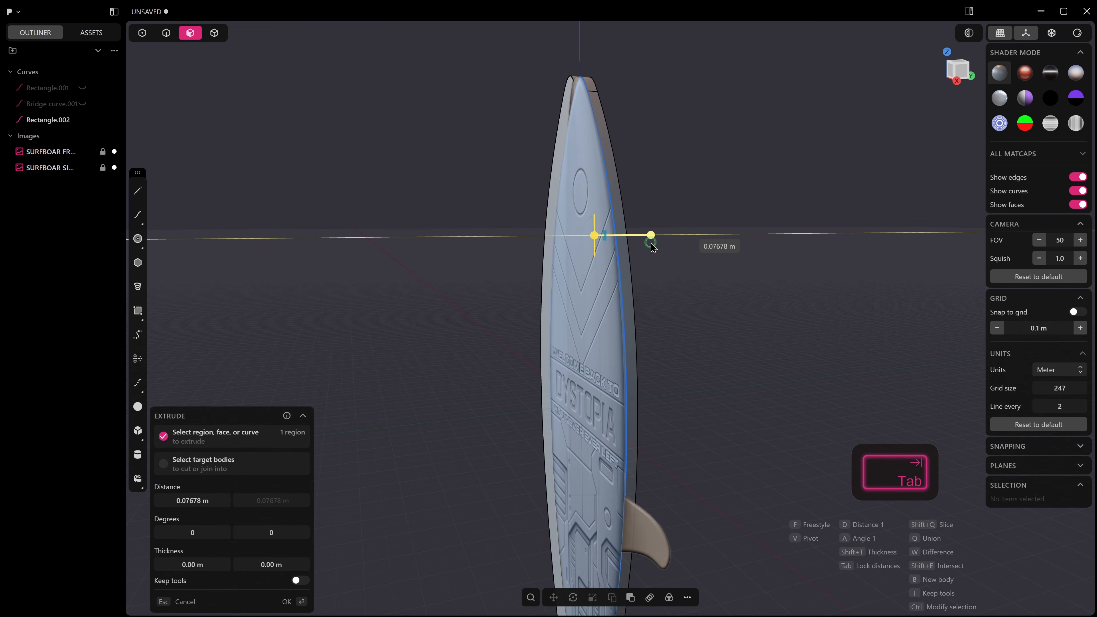
{"action": "middle_click_drag", "start_coordinate": [651, 242], "coordinate": [588, 301], "text": "shift"}
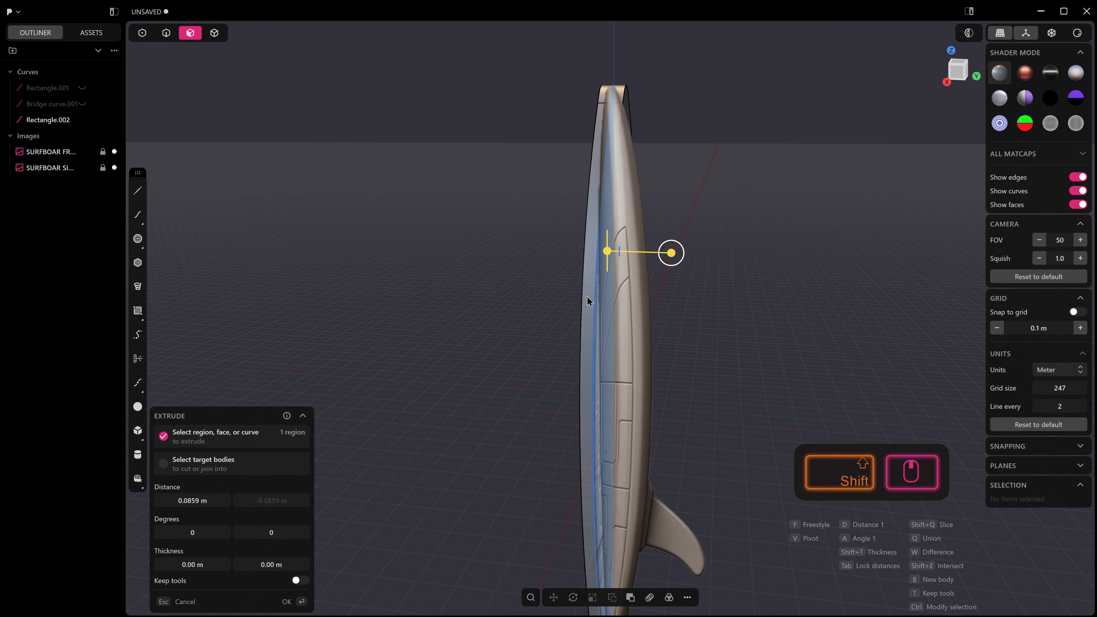
{"action": "left_click_drag", "start_coordinate": [670, 253], "coordinate": [673, 254]}
{"action": "middle_click_drag", "start_coordinate": [673, 259], "coordinate": [706, 257]}
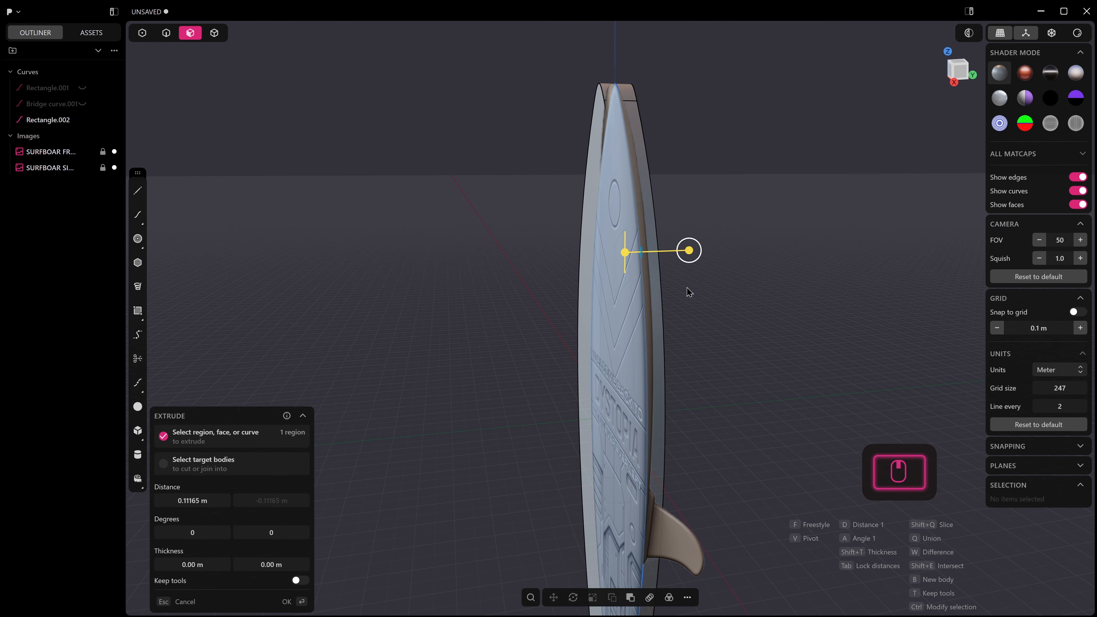
{"action": "key", "text": "Return"}
Step: Compare the extruded board with the side reference and undo the extrusion
{"action": "middle_click_drag", "start_coordinate": [693, 314], "coordinate": [675, 293]}
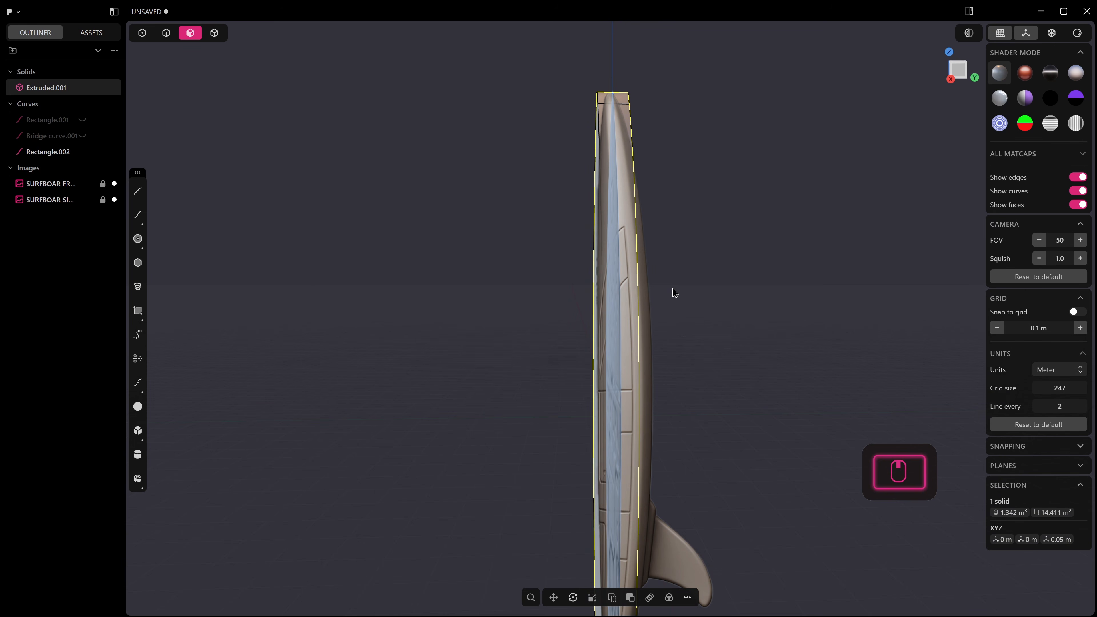
{"action": "key", "text": "KP_1"}
{"action": "key", "text": "KP_3"}
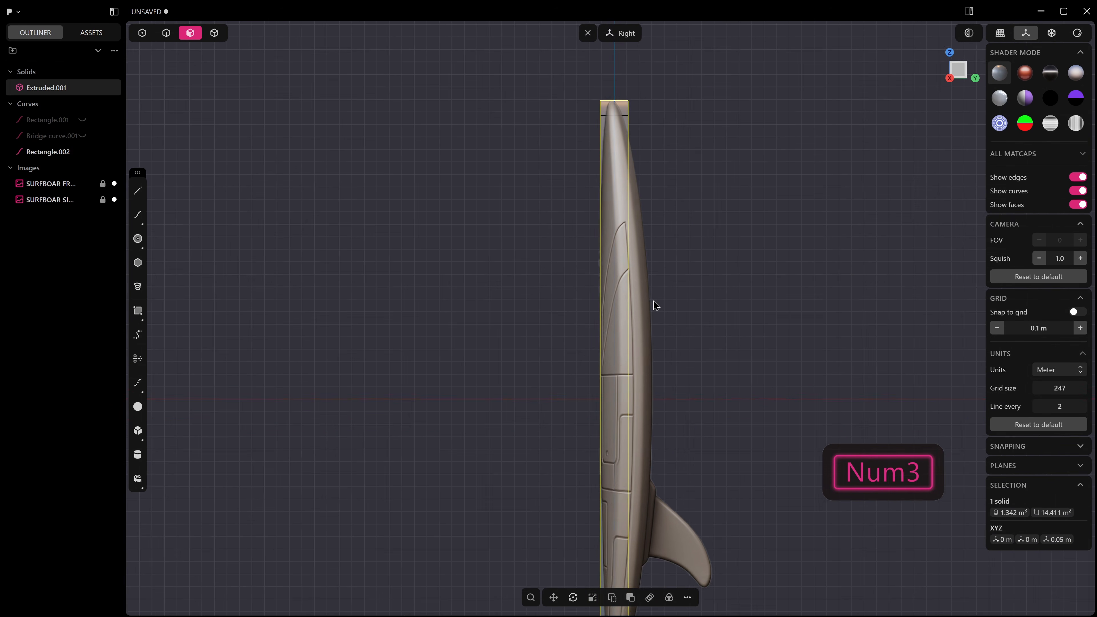
{"action": "scroll", "coordinate": [653, 304], "scroll_direction": "down", "scroll_amount": 3}
{"action": "key", "text": "ctrl+z"}
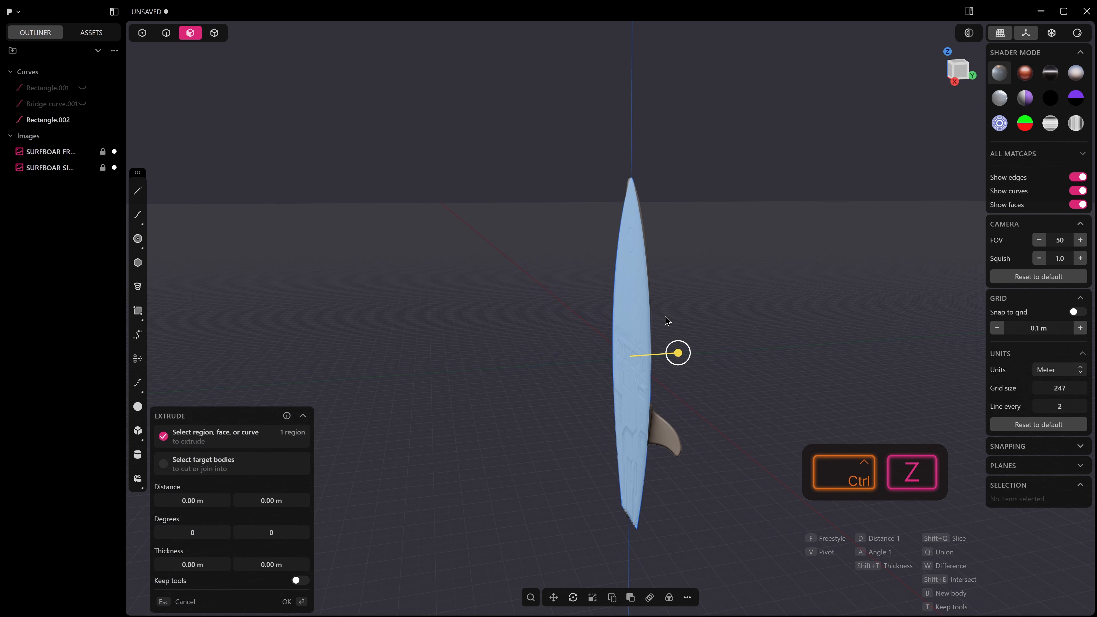
Step: Extrude the outline region symmetrically by about 0.17 m per side, judging the thickness against the side reference
{"action": "left_click", "coordinate": [642, 289]}
{"action": "middle_click_drag", "start_coordinate": [622, 246], "coordinate": [657, 231]}
{"action": "left_click_drag", "start_coordinate": [692, 284], "coordinate": [696, 283]}
{"action": "key", "text": "Tab"}
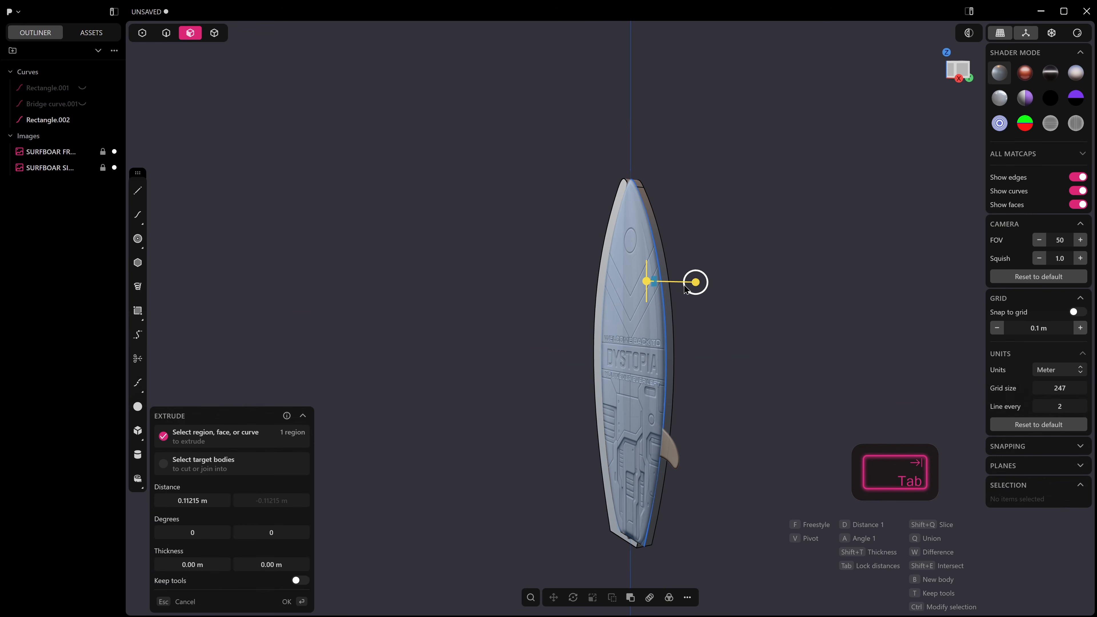
{"action": "key", "text": "KP_3"}
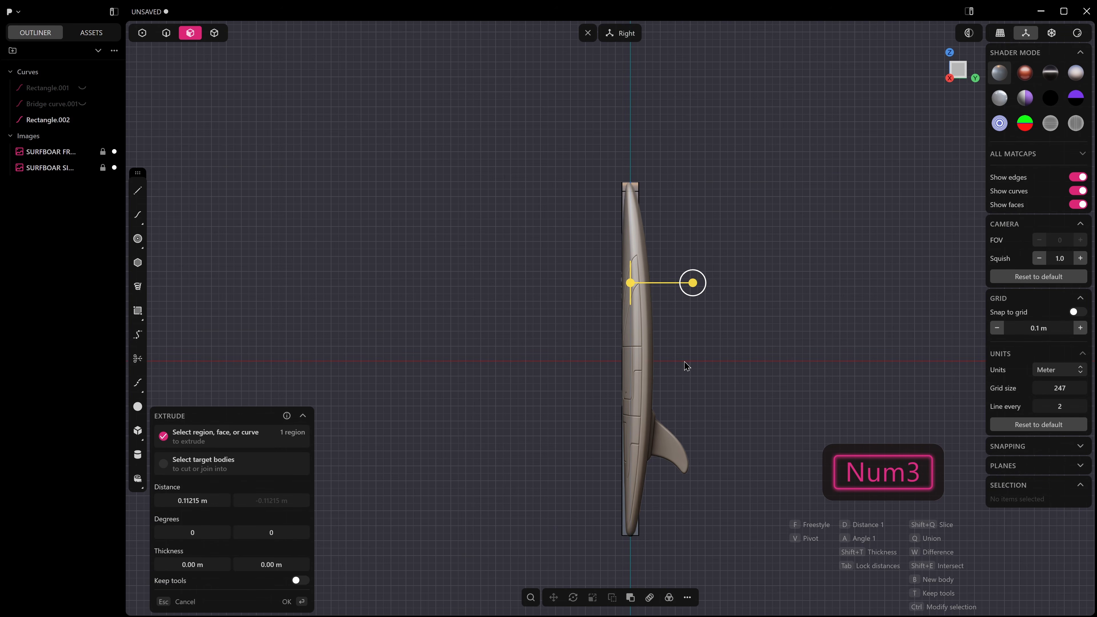
{"action": "scroll", "coordinate": [668, 258], "scroll_direction": "up", "scroll_amount": 3}
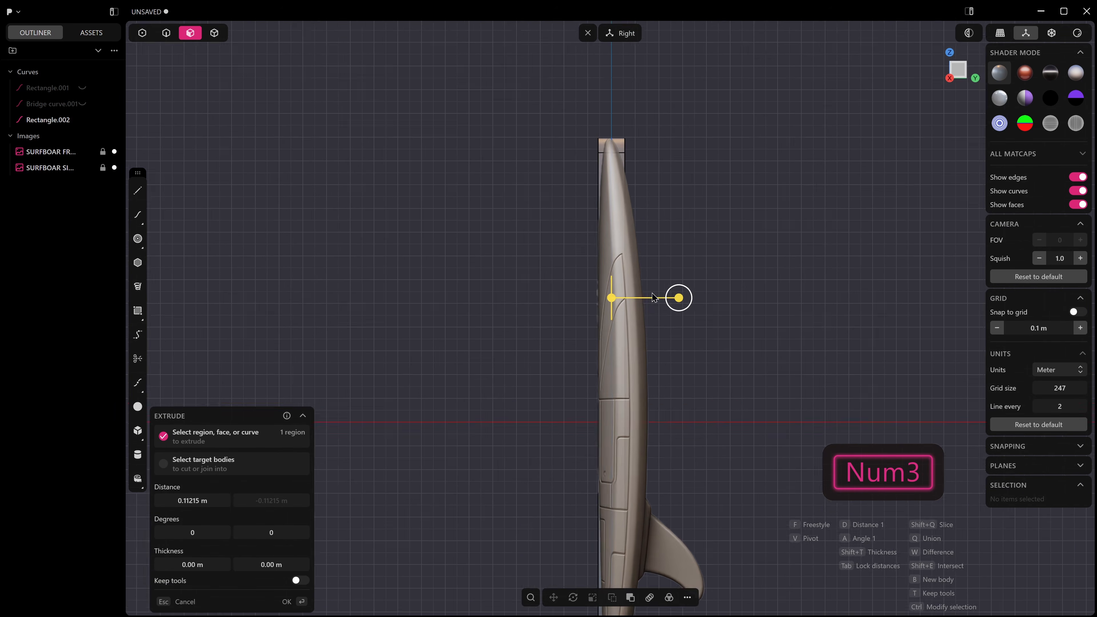
{"action": "left_click_drag", "start_coordinate": [685, 297], "coordinate": [697, 296]}
{"action": "scroll", "coordinate": [624, 259], "scroll_direction": "down", "scroll_amount": 4}
{"action": "middle_click_drag", "start_coordinate": [610, 459], "coordinate": [605, 393], "text": "shift"}
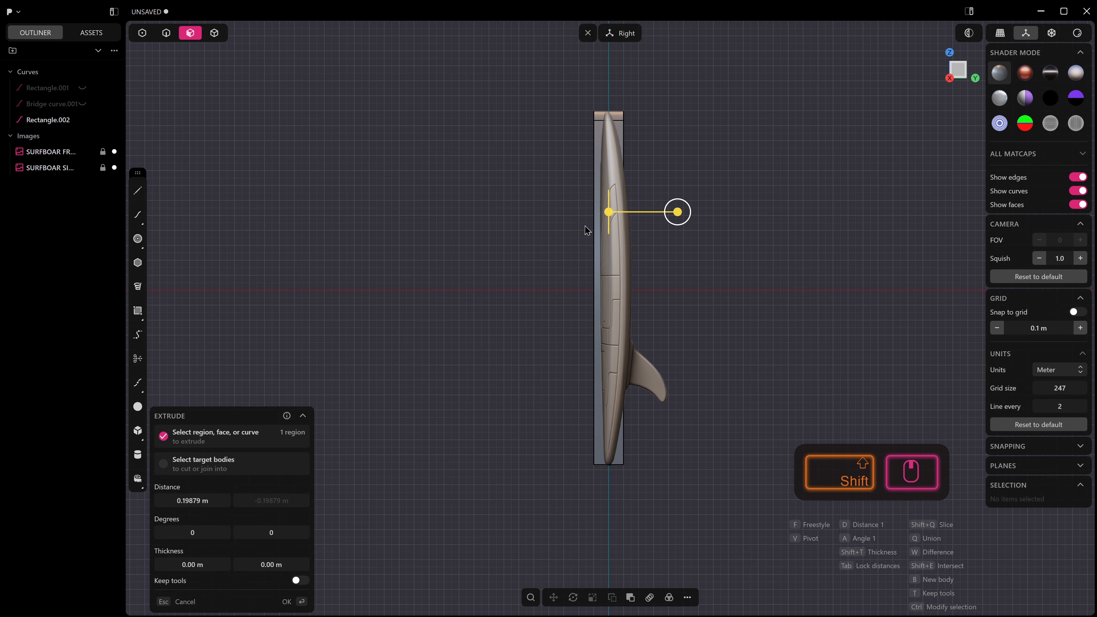
{"action": "left_click_drag", "start_coordinate": [677, 212], "coordinate": [672, 218]}
{"action": "key", "text": "Return"}
Step: Hide the SURFBOAR FRONT.png reference image and widen the outliner so the full names are readable
{"action": "middle_click_drag", "start_coordinate": [644, 338], "coordinate": [601, 339]}
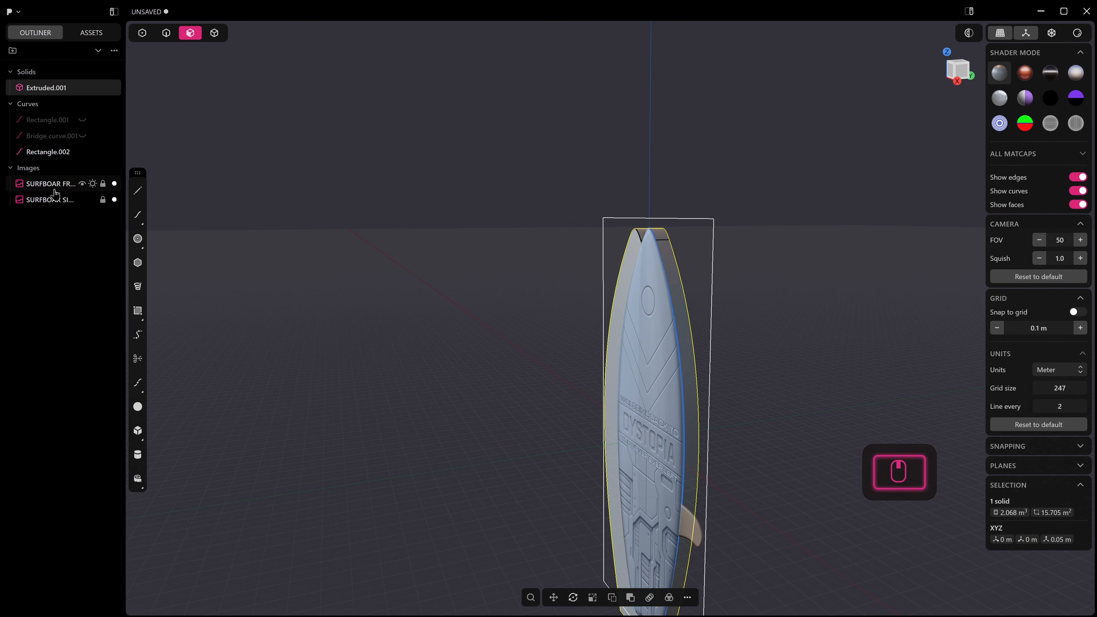
{"action": "left_click", "coordinate": [83, 185]}
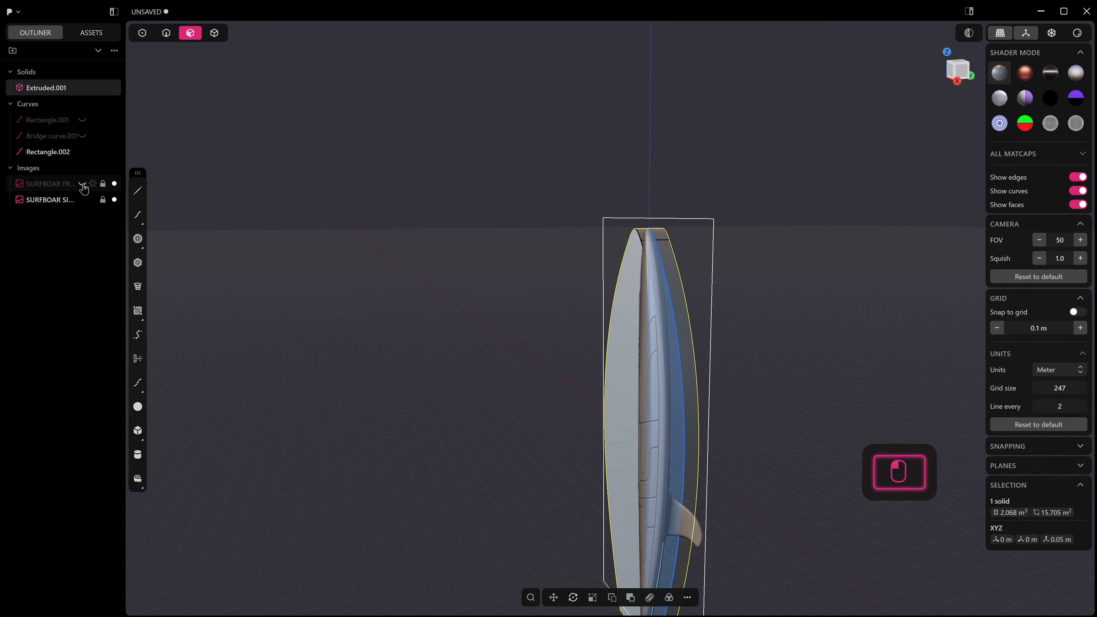
{"action": "left_click_drag", "start_coordinate": [126, 156], "coordinate": [153, 158]}
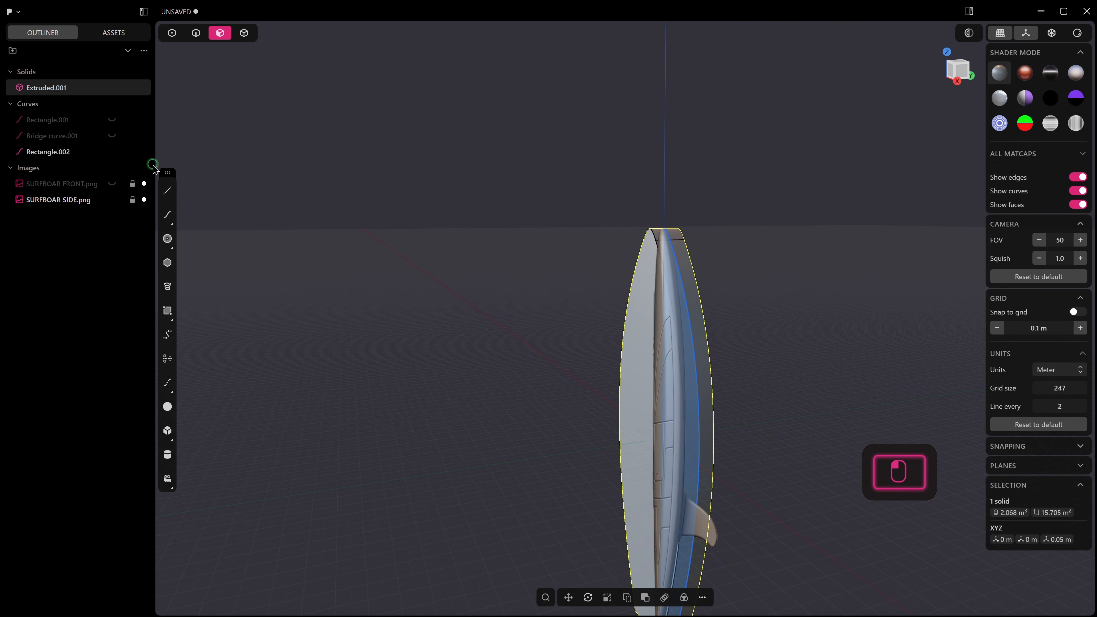
Step: Hide the outline curve Rectangle.002 and collapse the Curves group in the outliner
{"action": "middle_click_drag", "start_coordinate": [450, 274], "coordinate": [718, 171]}
{"action": "left_click", "coordinate": [718, 170]}
{"action": "key", "text": "2"}
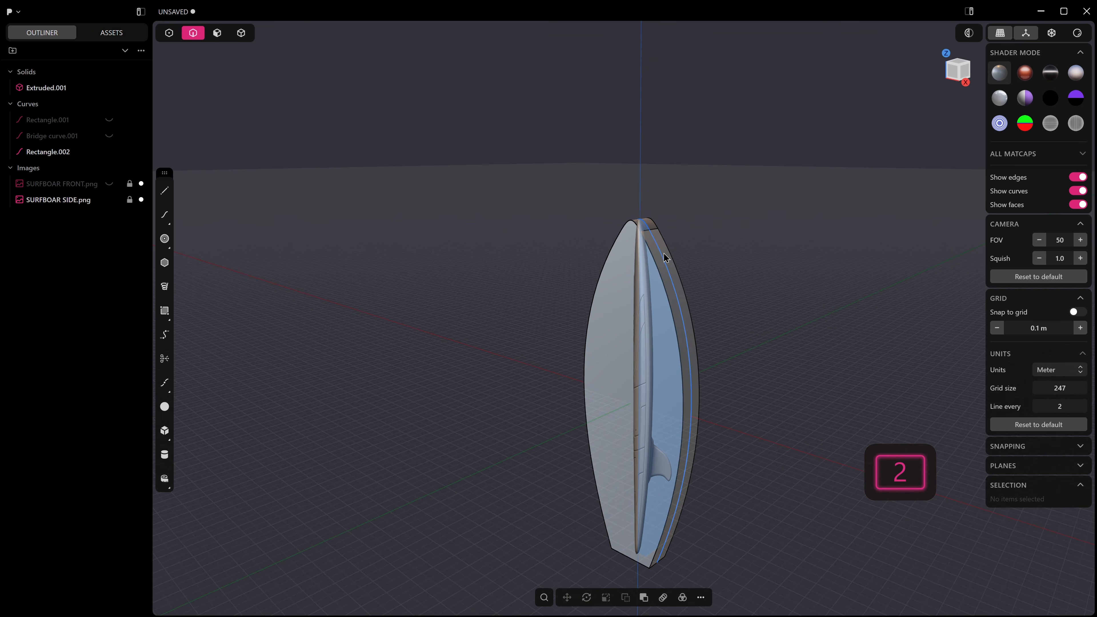
{"action": "left_click", "coordinate": [649, 252]}
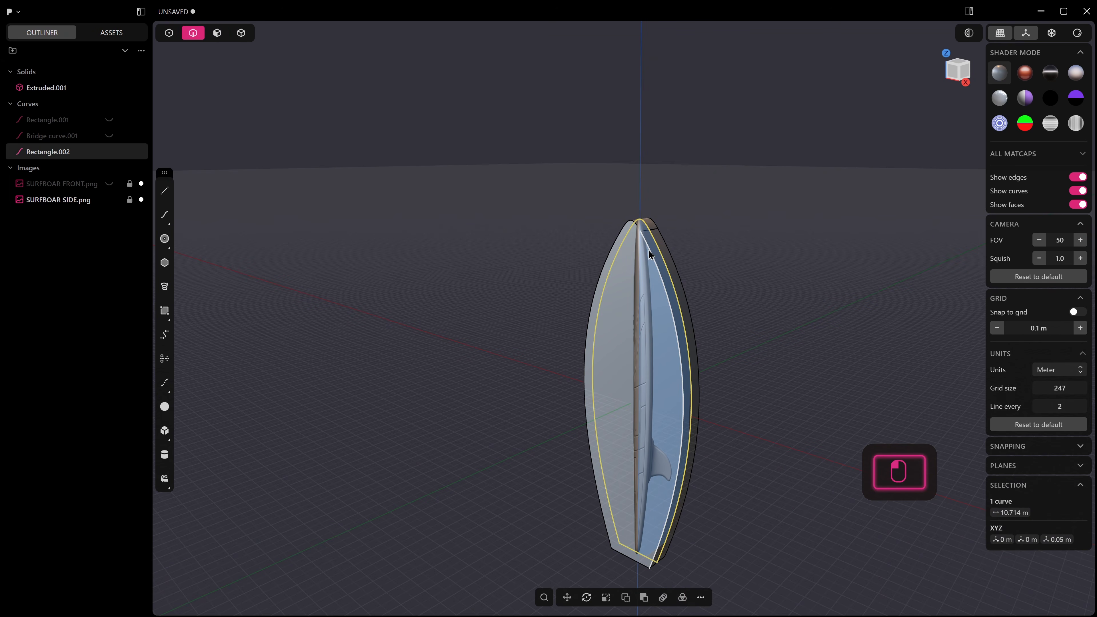
{"action": "key", "text": "h"}
{"action": "middle_click_drag", "start_coordinate": [608, 285], "coordinate": [592, 269]}
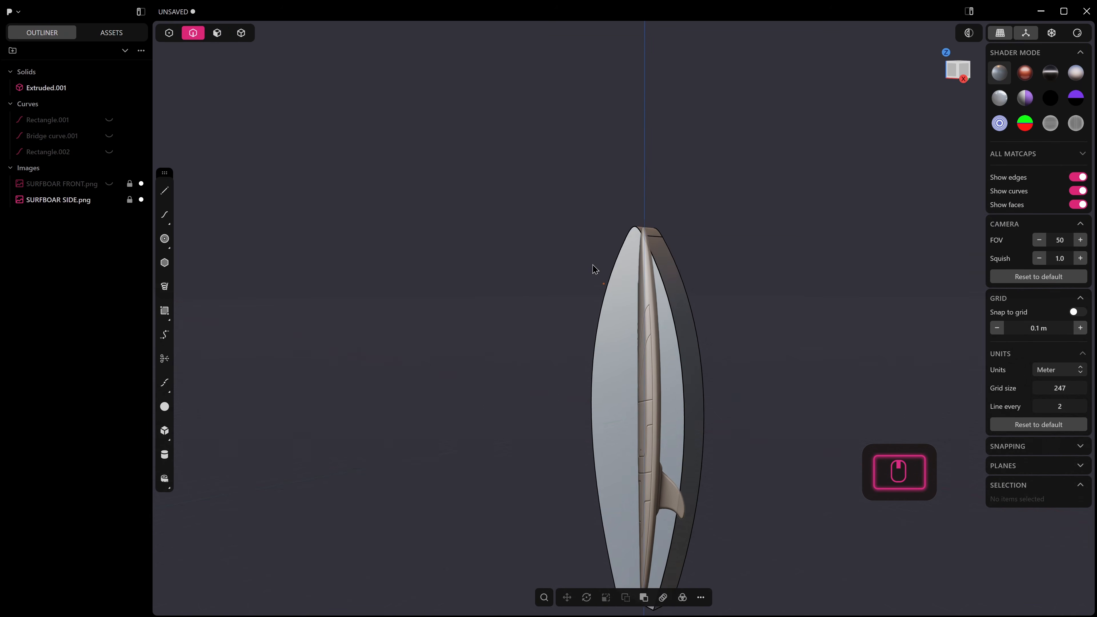
{"action": "key", "text": "ctrl+z"}
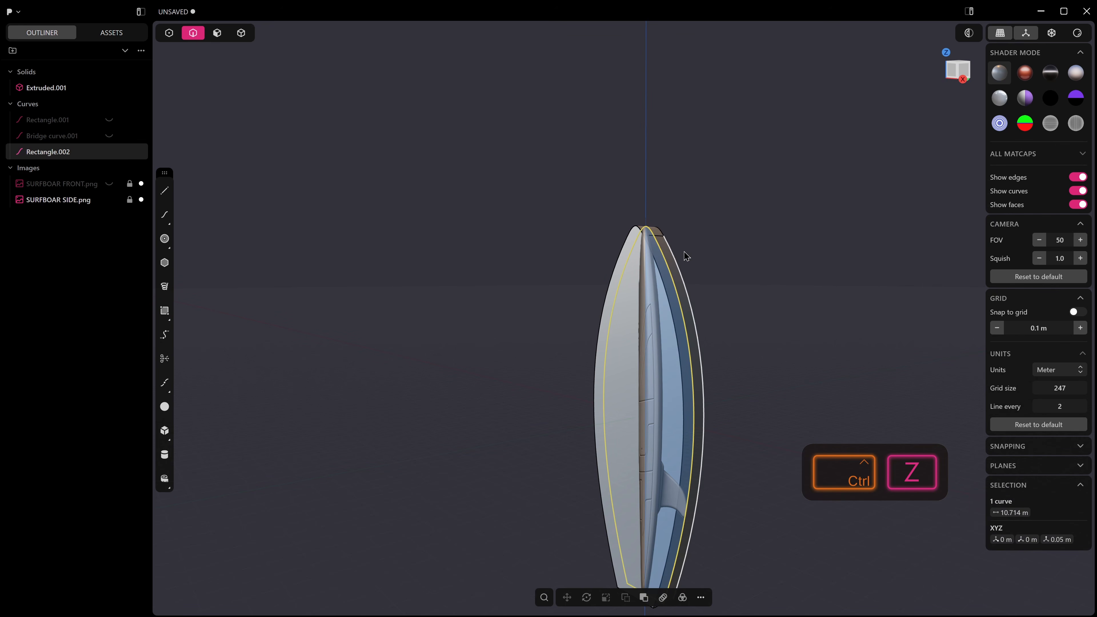
{"action": "key", "text": "h"}
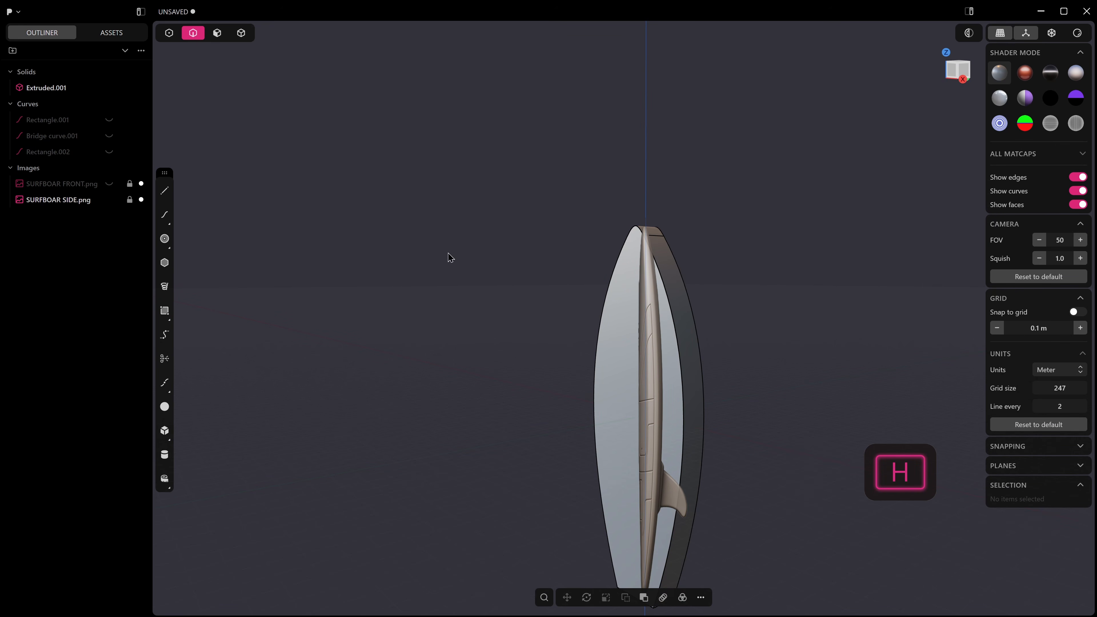
{"action": "left_click", "coordinate": [26, 106]}
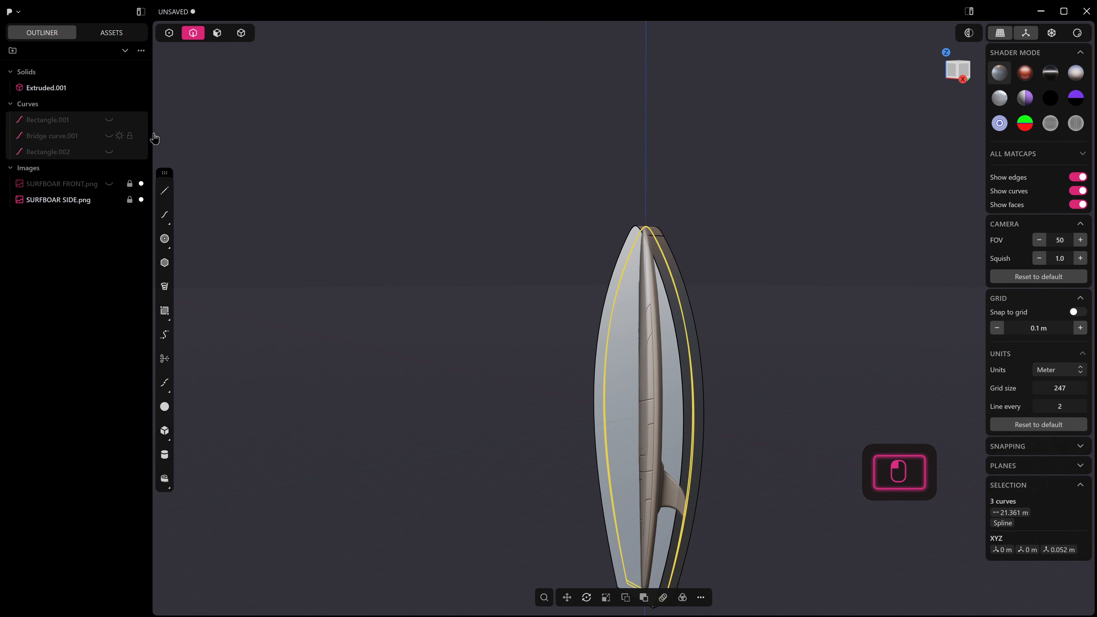
{"action": "left_click", "coordinate": [10, 104]}
Step: Clear the curve selection and compare the extruded board with the side reference
{"action": "middle_click_drag", "start_coordinate": [615, 364], "coordinate": [744, 291]}
{"action": "left_click", "coordinate": [740, 264]}
{"action": "middle_click_drag", "start_coordinate": [696, 318], "coordinate": [696, 211], "text": "shift"}
{"action": "middle_click_drag", "start_coordinate": [621, 264], "coordinate": [736, 298]}
{"action": "key", "text": "KP_3"}
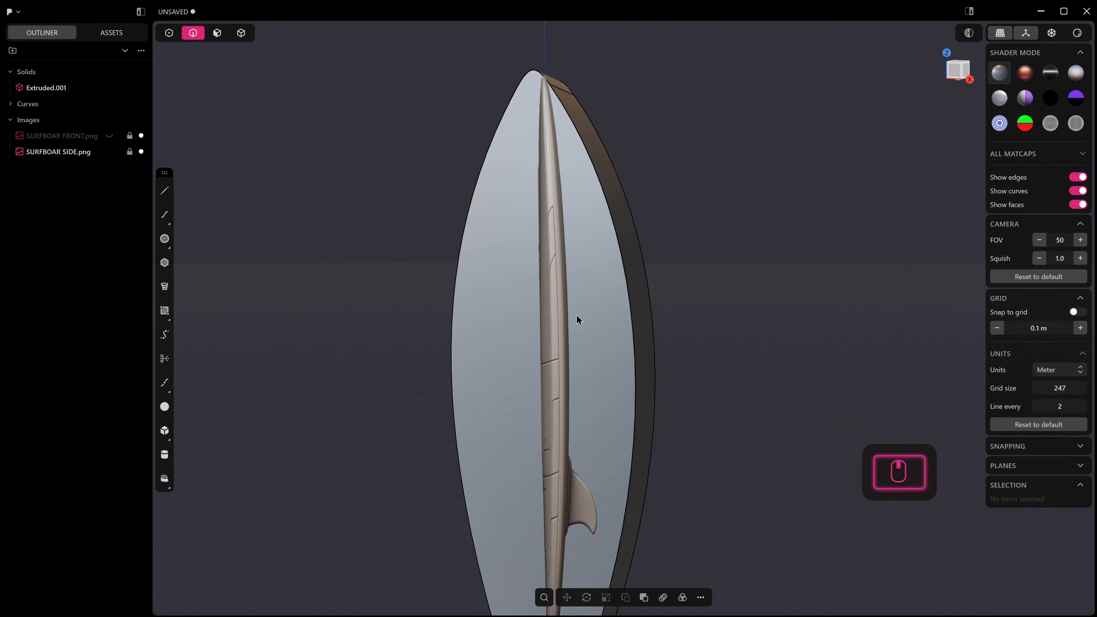
Step: Convert the board's flat face on the fin side into a 1 x 1 degree spline surface with editable control points
{"action": "key", "text": "3"}
{"action": "middle_click_drag", "start_coordinate": [596, 284], "coordinate": [538, 300]}
{"action": "left_click", "coordinate": [546, 238]}
{"action": "key", "text": "KP_3"}
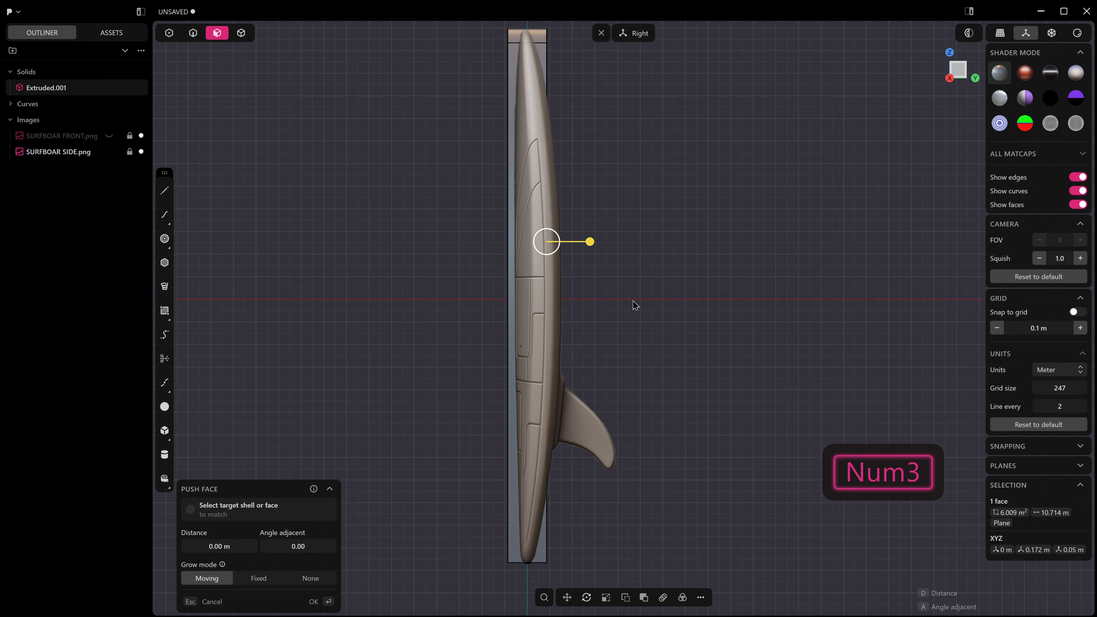
{"action": "scroll", "coordinate": [622, 393], "scroll_direction": "down", "scroll_amount": 2}
{"action": "middle_click_drag", "start_coordinate": [607, 378], "coordinate": [595, 413], "text": "shift"}
{"action": "middle_click_drag", "start_coordinate": [598, 359], "coordinate": [540, 362]}
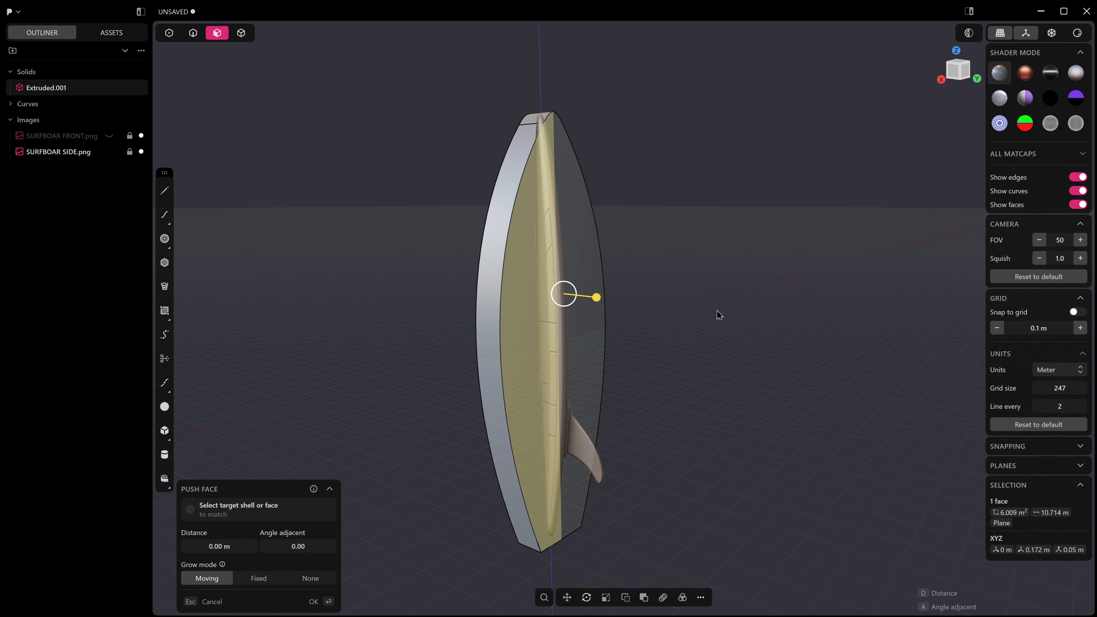
{"action": "key", "text": "shift+s"}
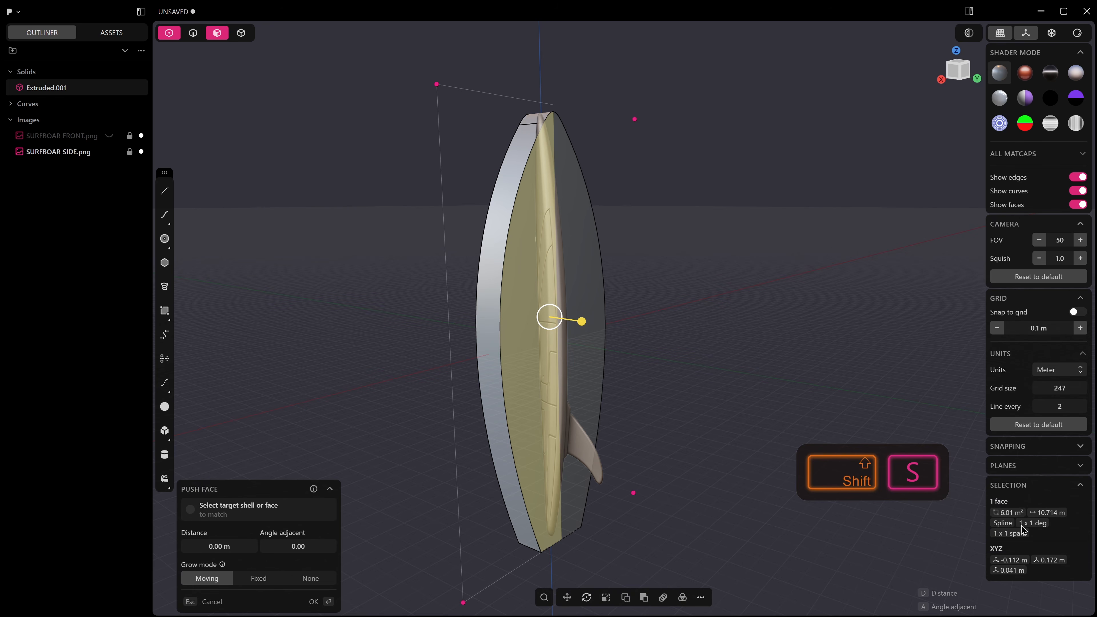
{"action": "middle_click_drag", "start_coordinate": [636, 279], "coordinate": [615, 305]}
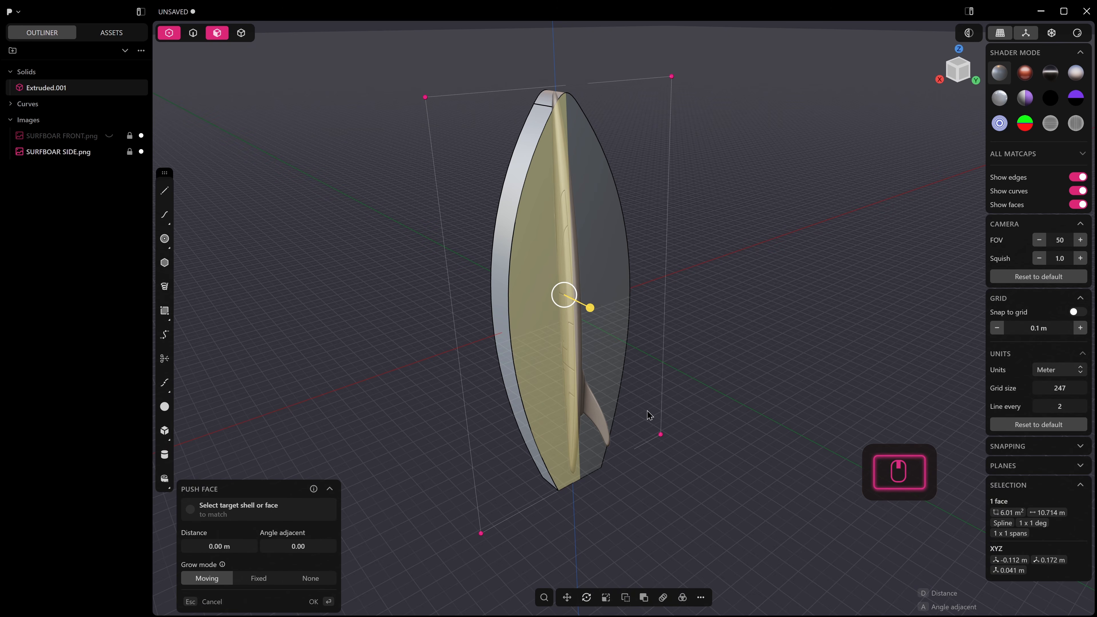
{"action": "mouse_move", "coordinate": [551, 341]}
{"action": "middle_mouse_down"}
{"action": "mouse_move", "coordinate": [533, 346]}
{"action": "mouse_move", "coordinate": [563, 341]}
{"action": "middle_mouse_up"}
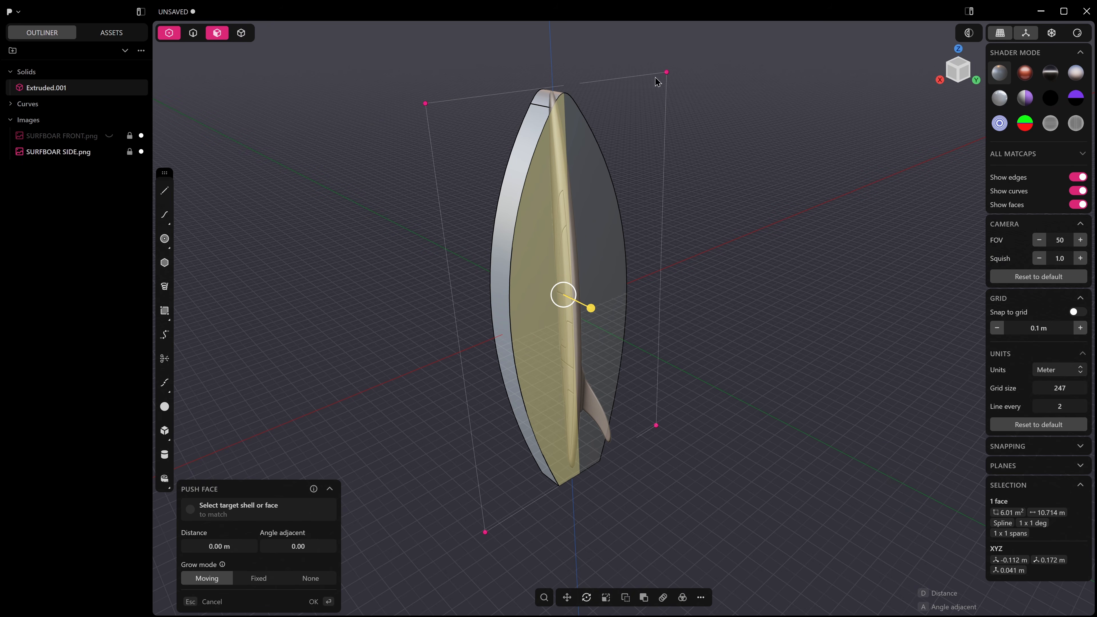
{"action": "left_click_drag", "start_coordinate": [409, 333], "coordinate": [686, 565]}
{"action": "key", "text": "g"}
{"action": "left_click_drag", "start_coordinate": [597, 487], "coordinate": [660, 515]}
{"action": "key", "text": "Escape"}
{"action": "middle_click_drag", "start_coordinate": [634, 476], "coordinate": [667, 439]}
{"action": "key", "text": "g"}
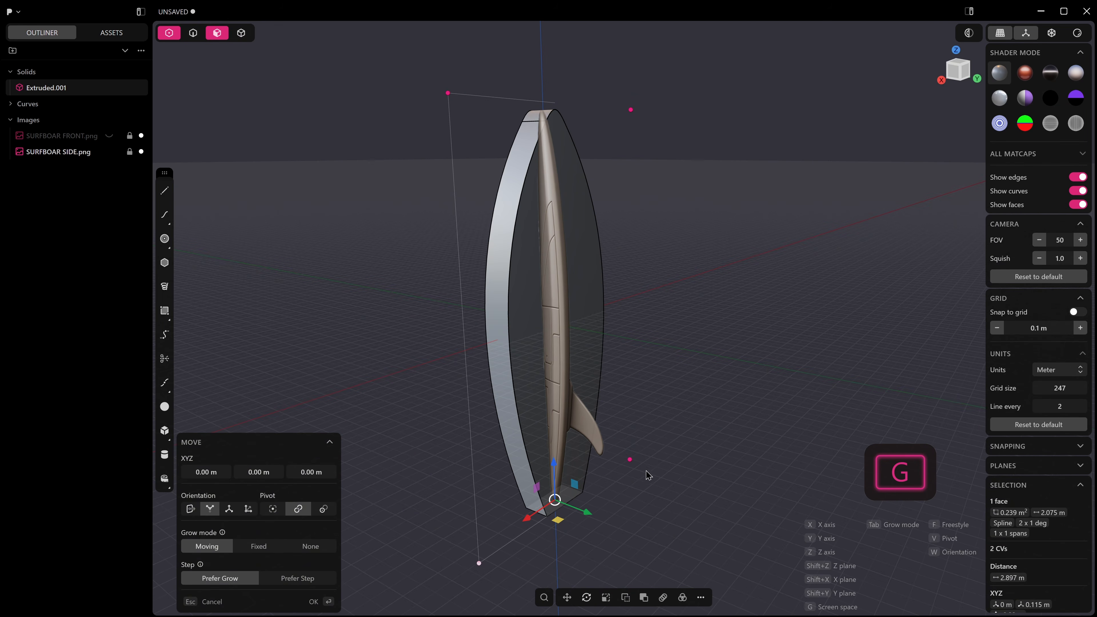
{"action": "left_click", "coordinate": [637, 462]}
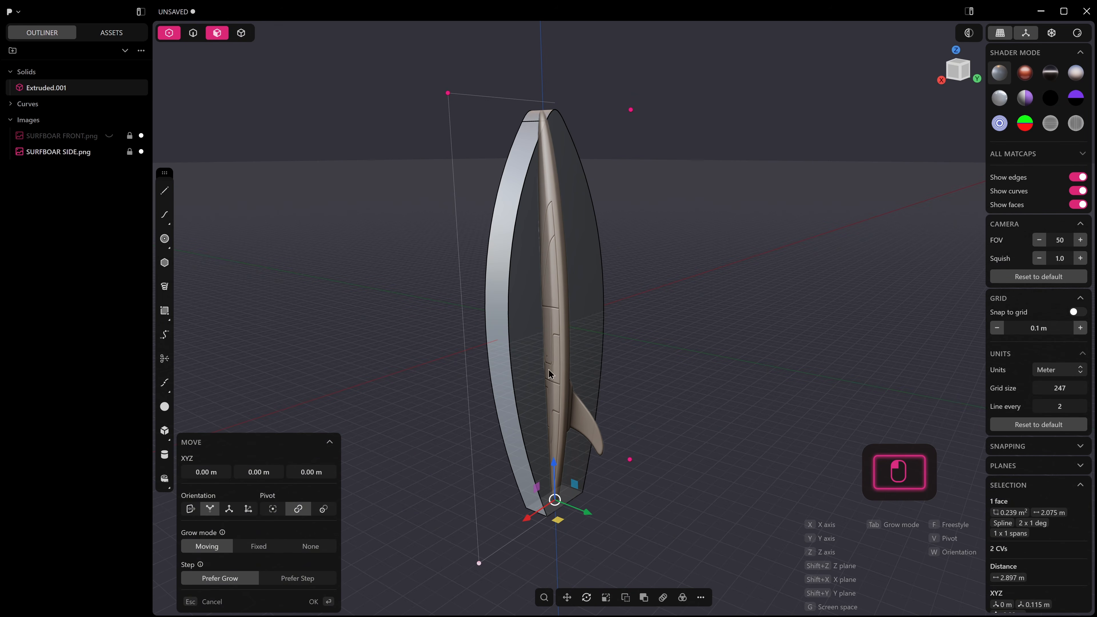
Step: Limit selection to control points and try moving the face's two lower control points about 2.9 m along Y
{"action": "left_click", "coordinate": [217, 33]}
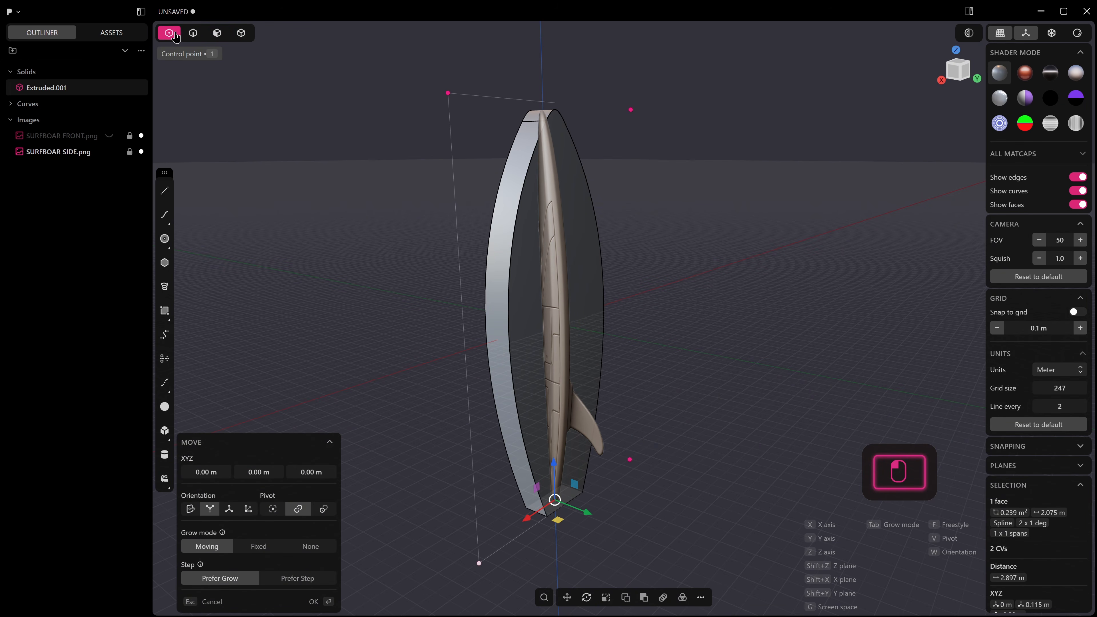
{"action": "left_click", "coordinate": [217, 32], "text": "shift"}
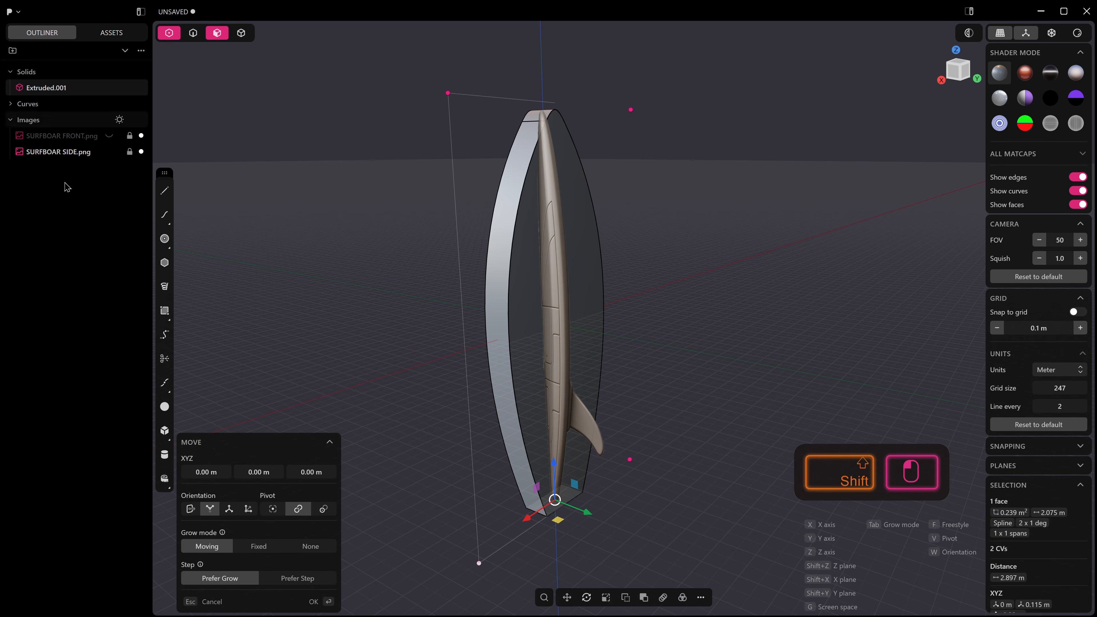
{"action": "left_click", "coordinate": [169, 33]}
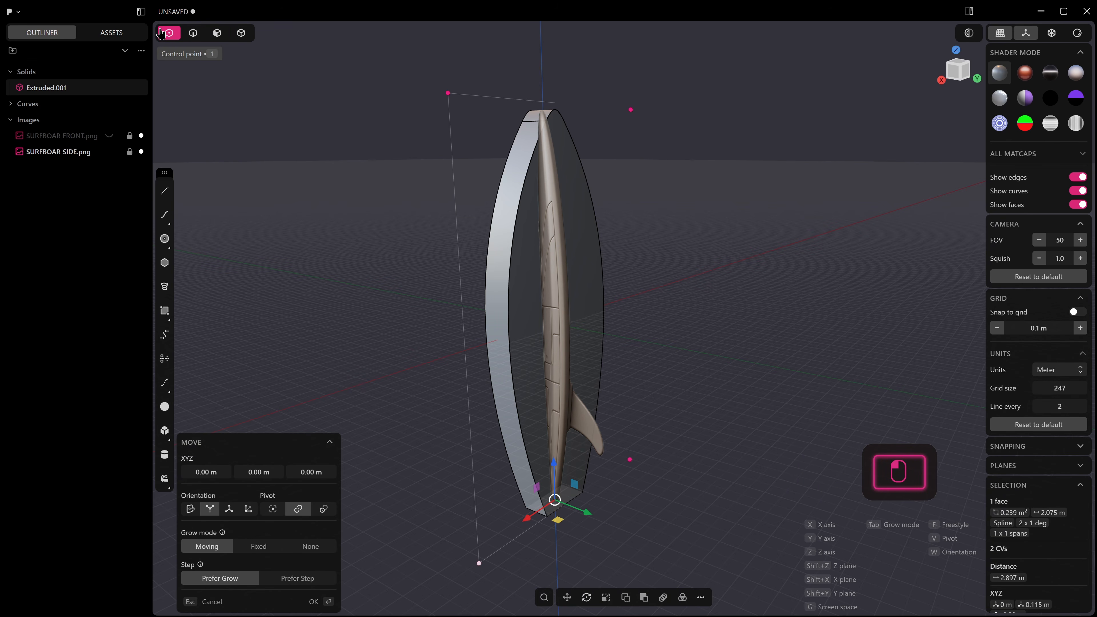
{"action": "middle_click_drag", "start_coordinate": [634, 441], "coordinate": [621, 362], "text": "shift"}
{"action": "right_click", "coordinate": [652, 349]}
{"action": "left_click_drag", "start_coordinate": [666, 360], "coordinate": [445, 540]}
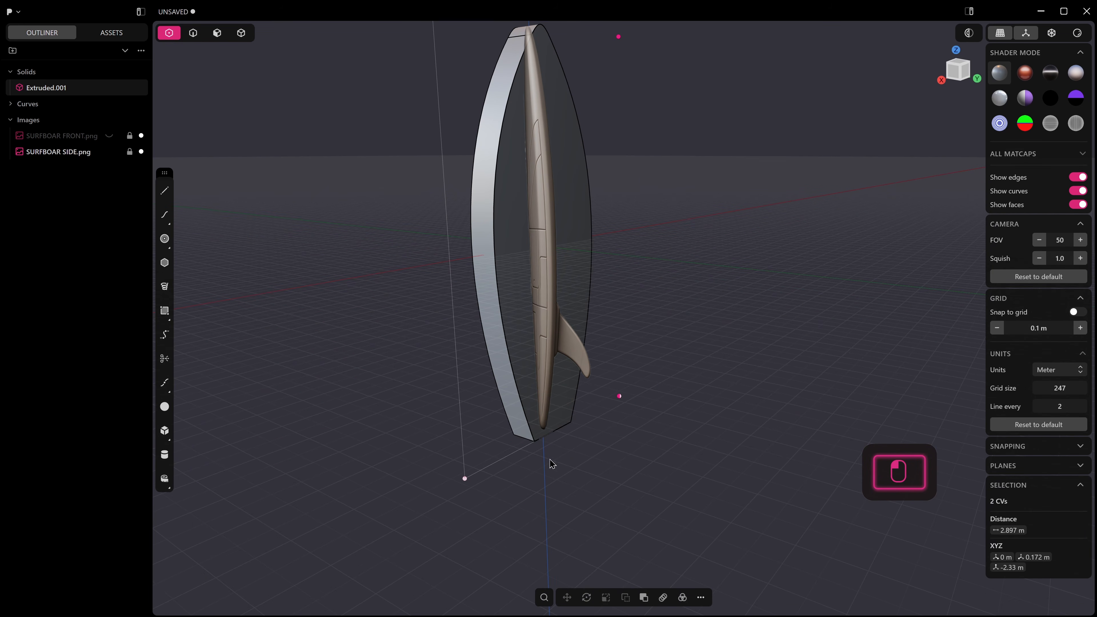
{"action": "key", "text": "g"}
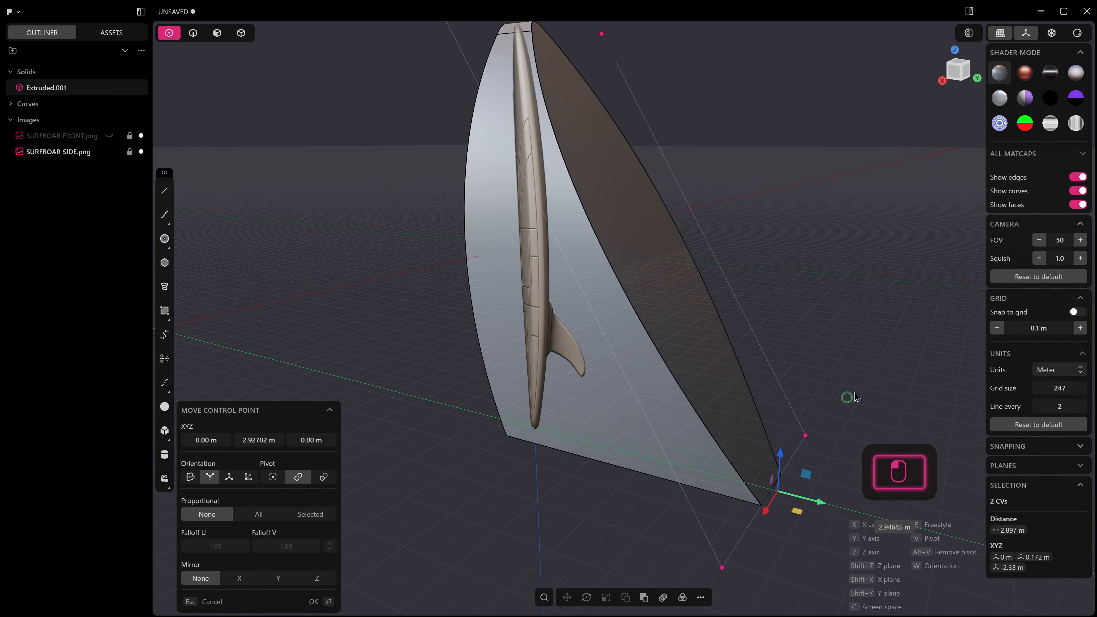
{"action": "key", "text": "Escape"}
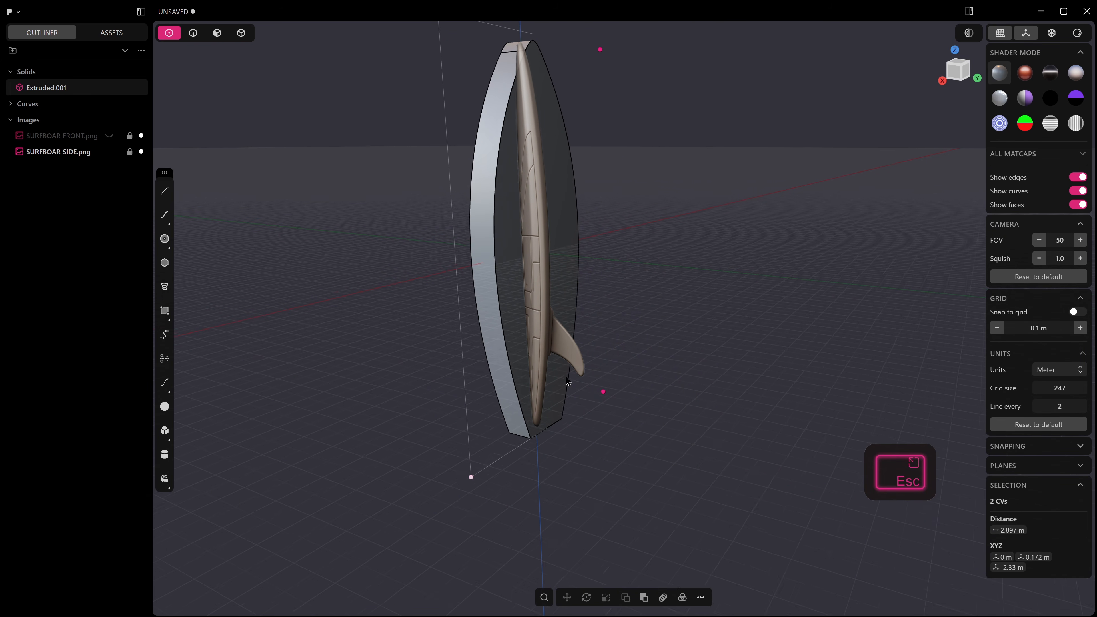
Step: Raise the fin-side face's spline surface to 2 x 2 degrees to add a middle row of control points
{"action": "key", "text": "3"}
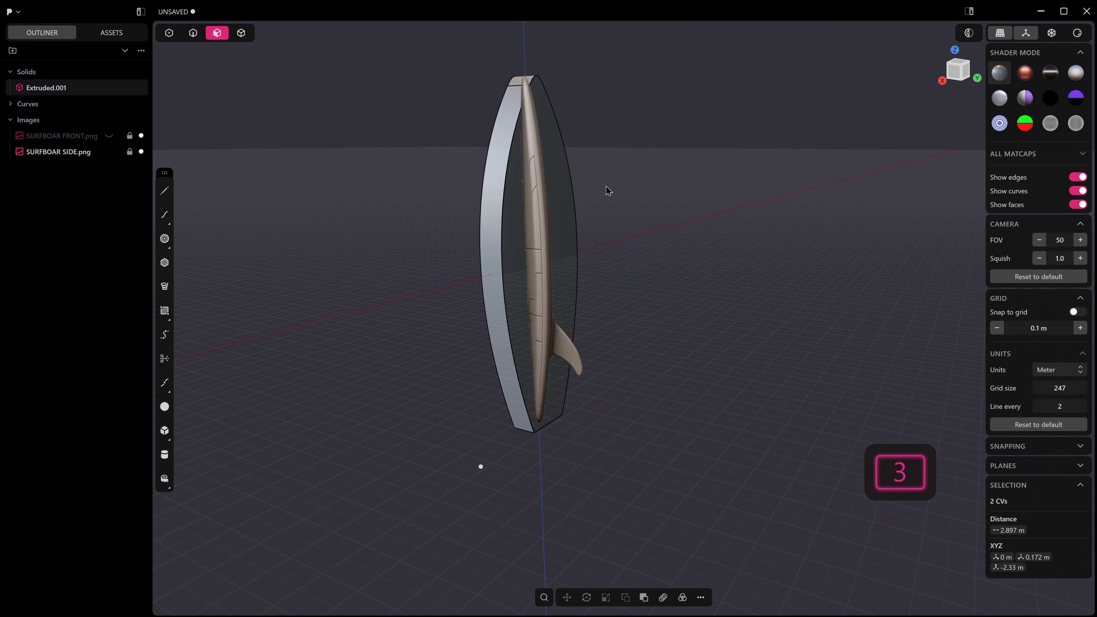
{"action": "left_click", "coordinate": [559, 193]}
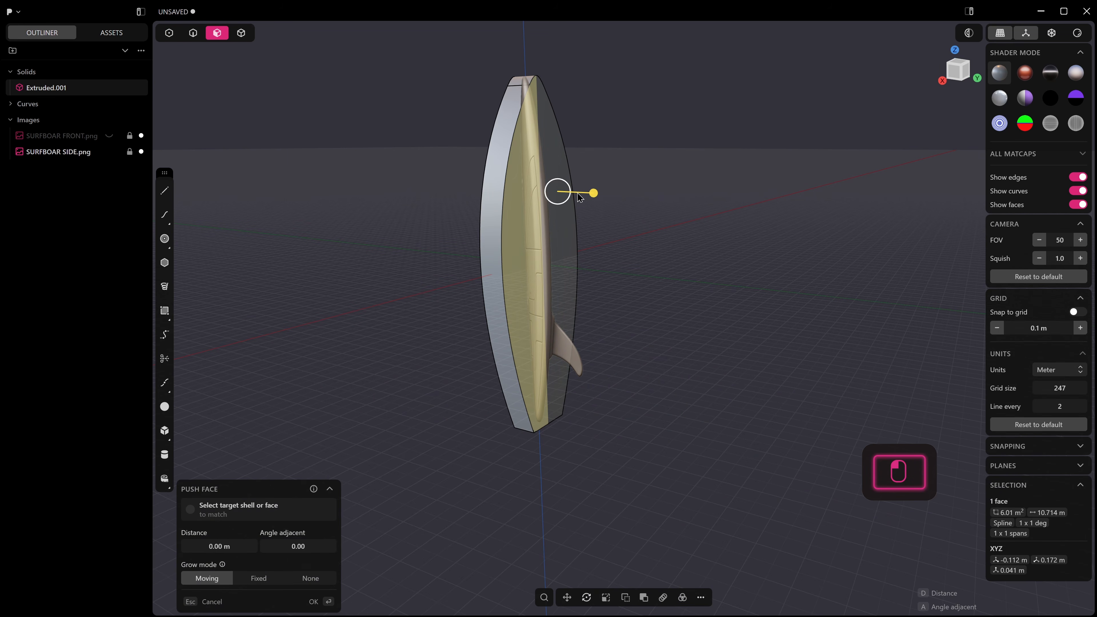
{"action": "key", "text": "shift+s"}
{"action": "middle_click_drag", "start_coordinate": [579, 199], "coordinate": [481, 67]}
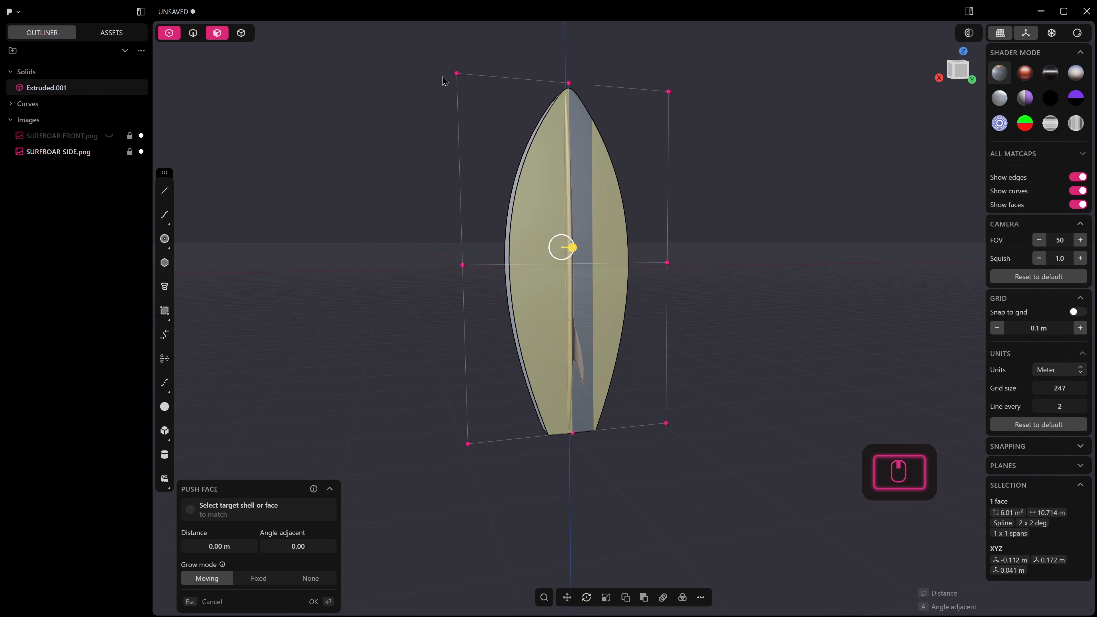
{"action": "middle_click_drag", "start_coordinate": [537, 283], "coordinate": [549, 312]}
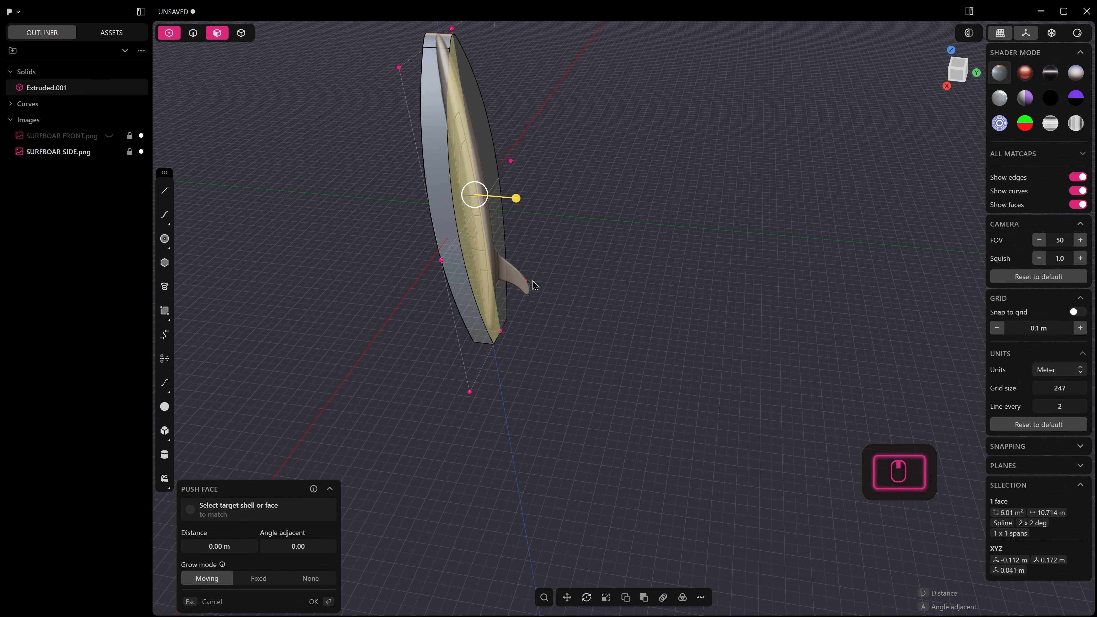
Step: Move the face's upper row of three control points inward to about 0.013 m in Y, following the side reference's nose
{"action": "key", "text": "KP_3"}
{"action": "scroll", "coordinate": [449, 115], "scroll_direction": "up", "scroll_amount": 3}
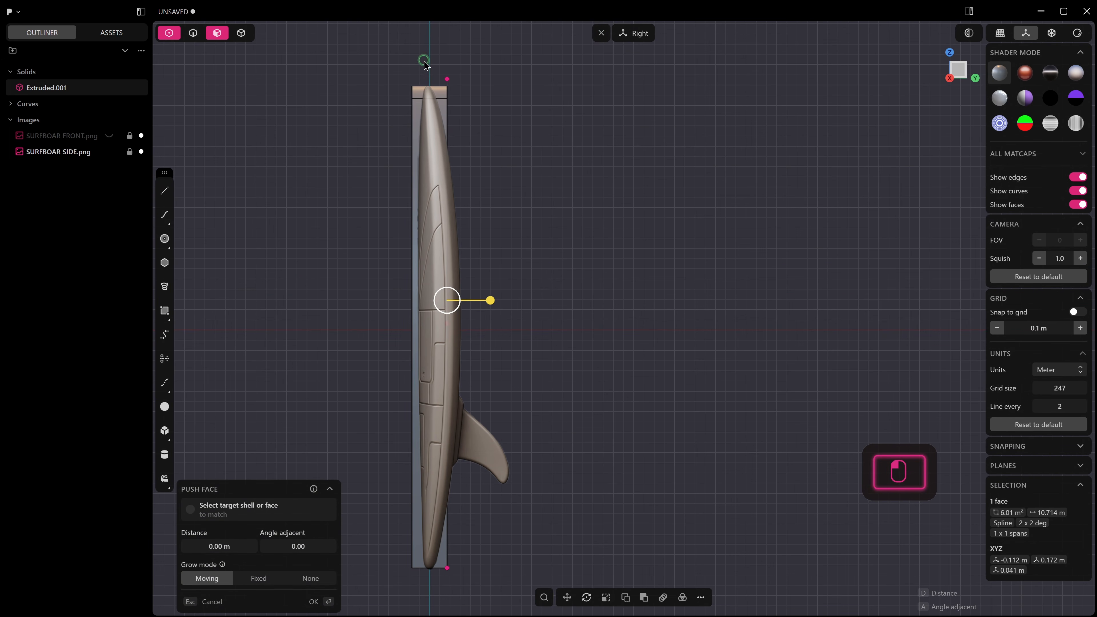
{"action": "left_click", "coordinate": [468, 99]}
{"action": "left_click_drag", "start_coordinate": [412, 45], "coordinate": [468, 91]}
{"action": "left_click", "coordinate": [483, 65]}
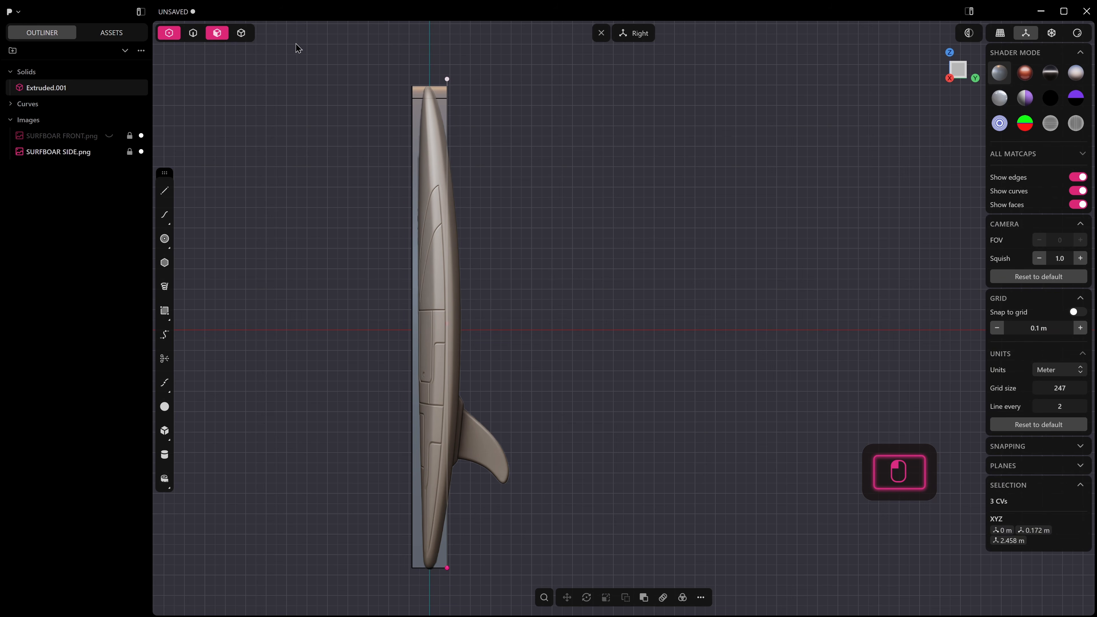
{"action": "left_click", "coordinate": [177, 37]}
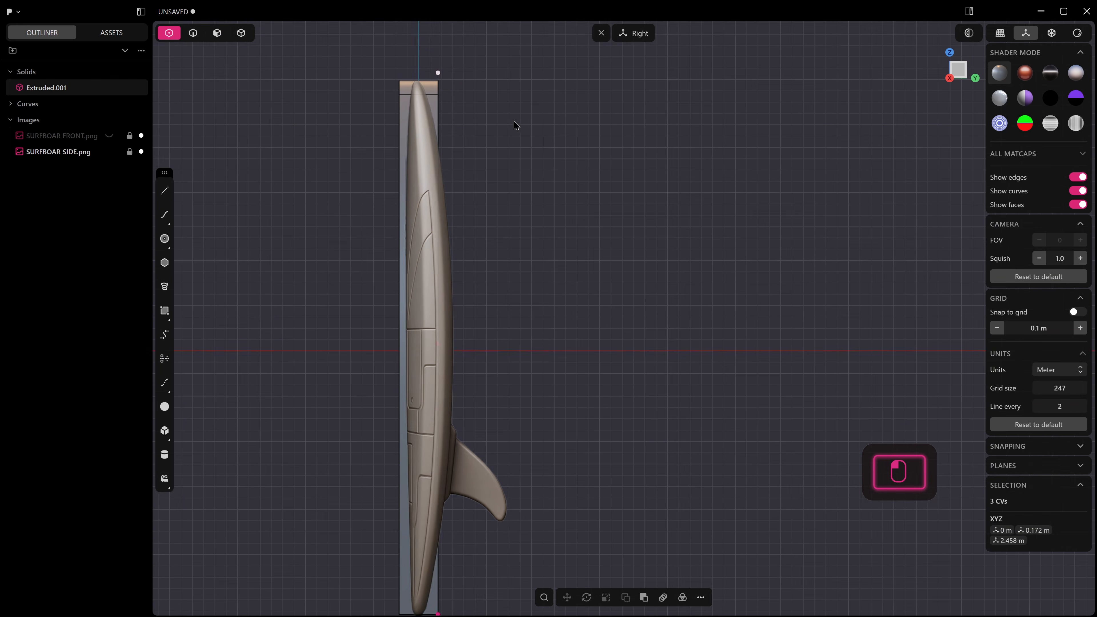
{"action": "scroll", "coordinate": [515, 124], "scroll_direction": "up", "scroll_amount": 2}
{"action": "key", "text": "g"}
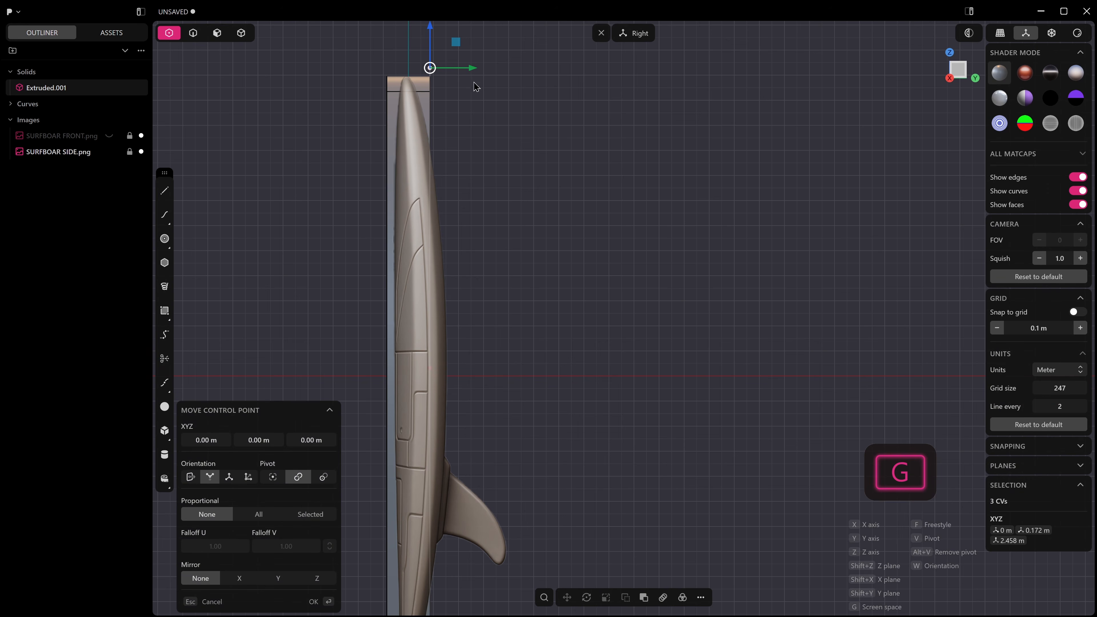
{"action": "left_click_drag", "start_coordinate": [475, 74], "coordinate": [456, 71]}
{"action": "right_click", "coordinate": [458, 75]}
{"action": "scroll", "coordinate": [494, 189], "scroll_direction": "down", "scroll_amount": 3}
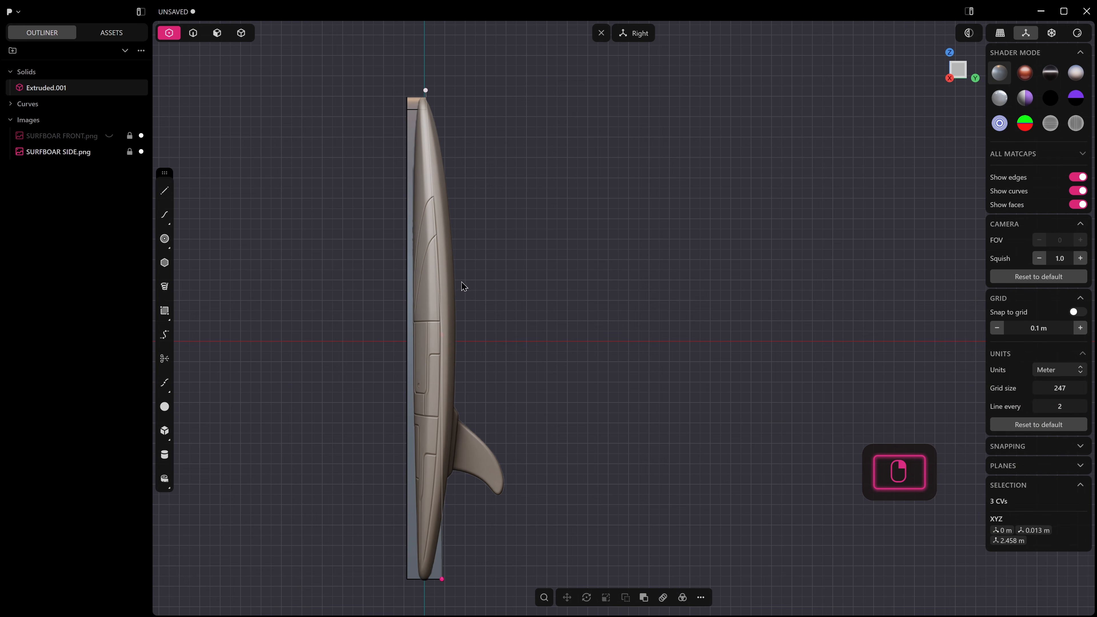
Step: Turn on X-ray display and select the face's middle row of three control points in the right view
{"action": "key", "text": "alt+z"}
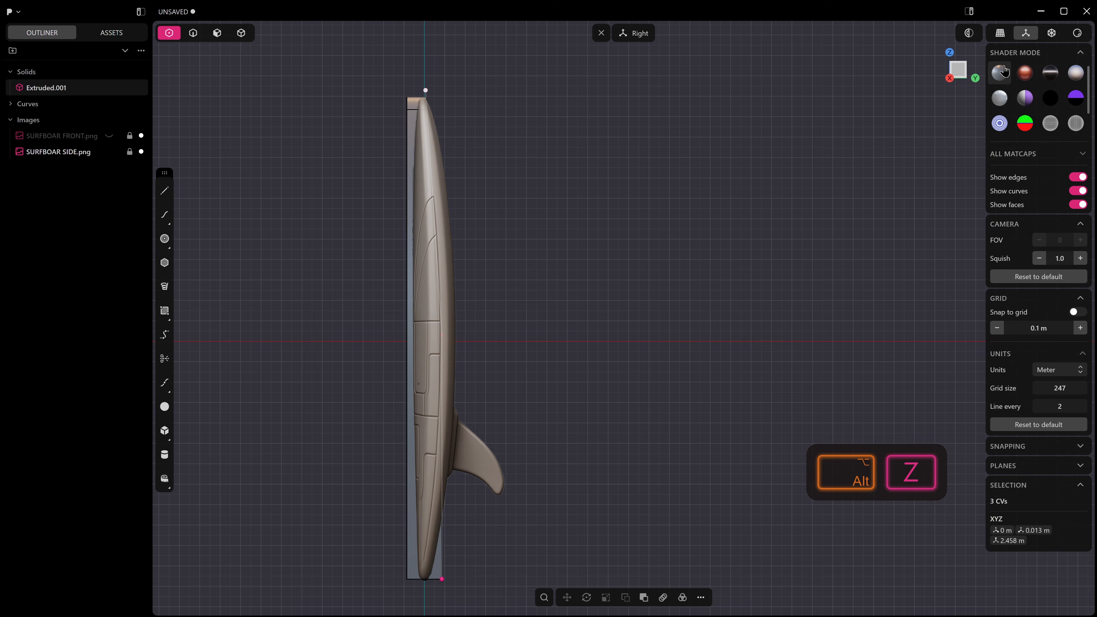
{"action": "left_click", "coordinate": [1052, 34]}
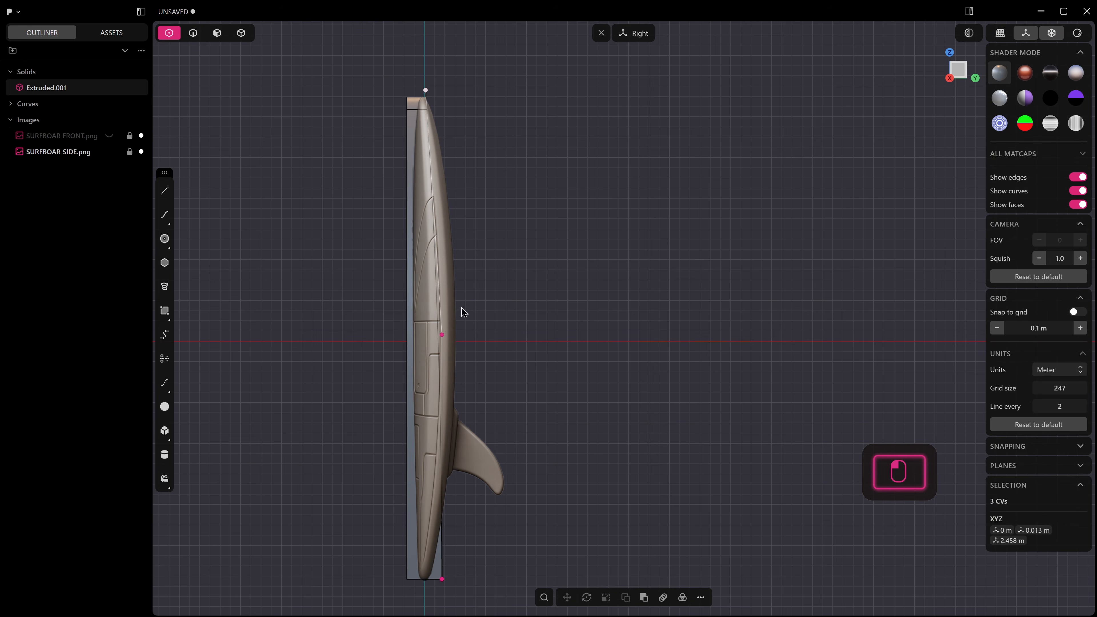
{"action": "left_click", "coordinate": [442, 335]}
Step: Try pushing the middle row outward along Y by about 0.26 m plus 0.075 m and raising it, then undo the move
{"action": "key", "text": "g"}
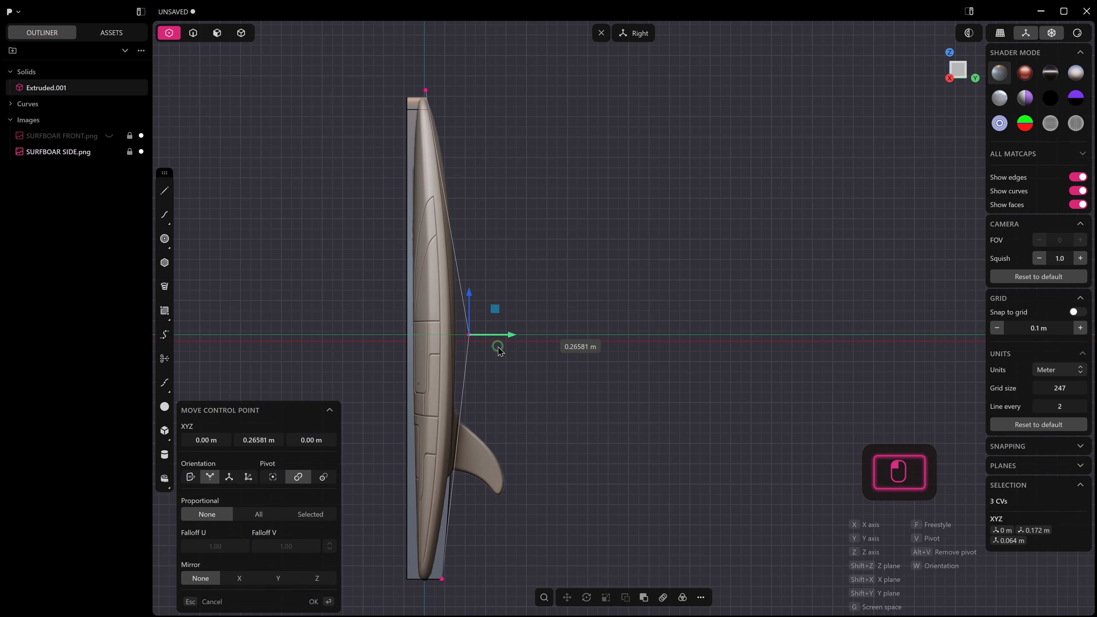
{"action": "scroll", "coordinate": [464, 348], "scroll_direction": "up", "scroll_amount": 6}
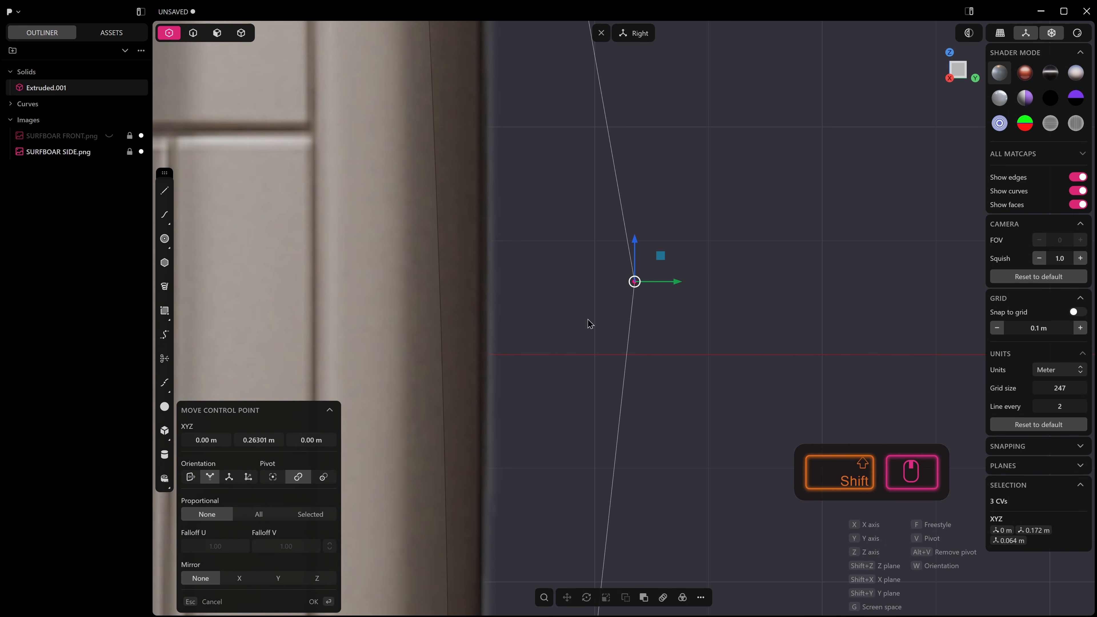
{"action": "left_click_drag", "start_coordinate": [670, 284], "coordinate": [755, 308]}
{"action": "scroll", "coordinate": [626, 280], "scroll_direction": "down", "scroll_amount": 3}
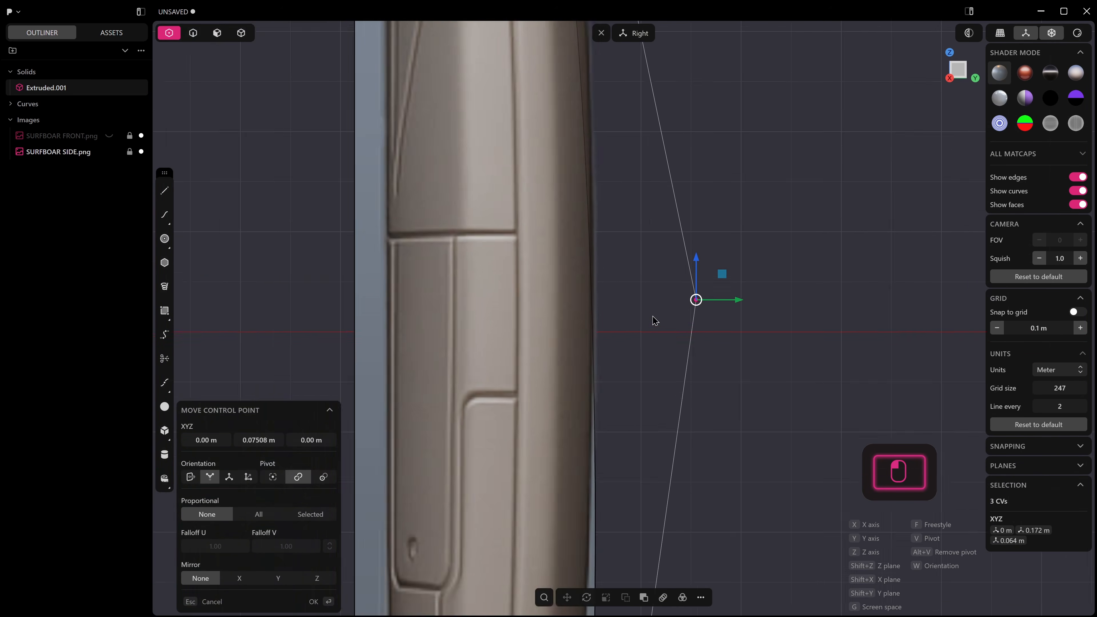
{"action": "middle_click_drag", "start_coordinate": [622, 161], "coordinate": [629, 339], "text": "shift"}
{"action": "scroll", "coordinate": [629, 339], "scroll_direction": "down", "scroll_amount": 2}
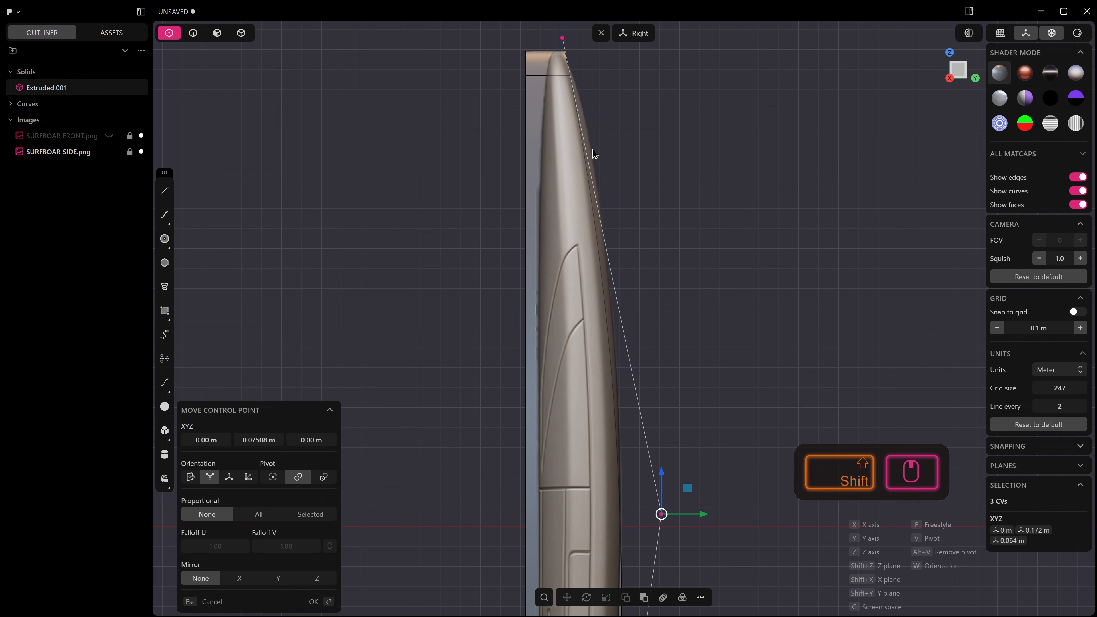
{"action": "middle_click_drag", "start_coordinate": [569, 80], "coordinate": [696, 289], "text": "shift"}
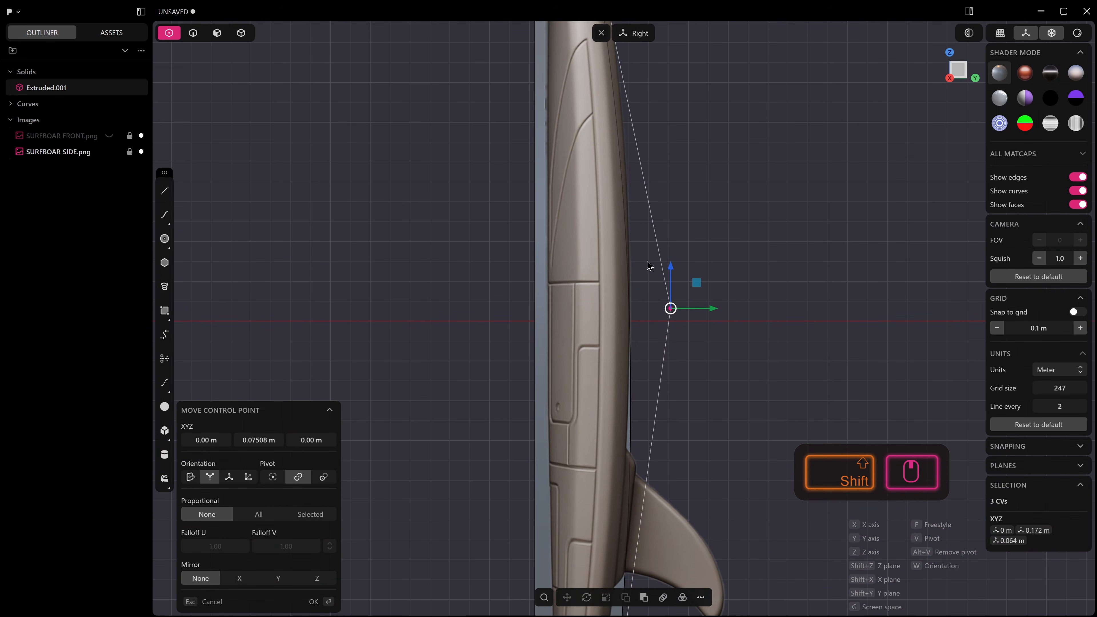
{"action": "left_click_drag", "start_coordinate": [679, 272], "coordinate": [695, 166]}
{"action": "middle_click_drag", "start_coordinate": [639, 115], "coordinate": [624, 351], "text": "shift"}
{"action": "key", "text": "ctrl+z"}
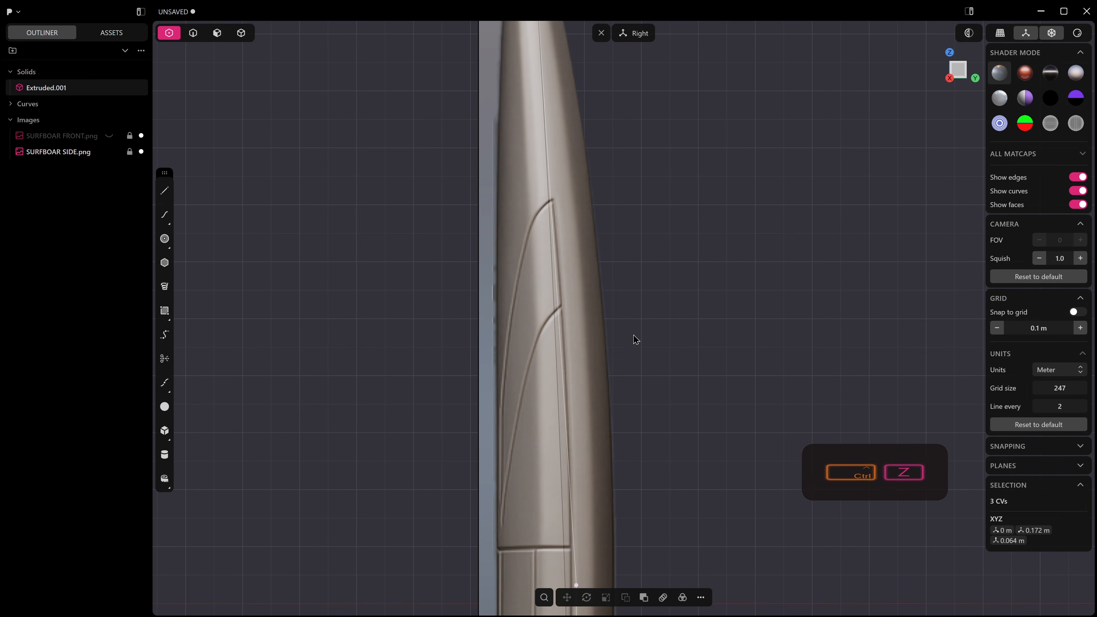
Step: Move the fin-side face's middle row of three control points outward to about 0.519 m in Y and up by about 0.26 m
{"action": "middle_click_drag", "start_coordinate": [651, 397], "coordinate": [643, 349], "text": "shift"}
{"action": "scroll", "coordinate": [614, 308], "scroll_direction": "down", "scroll_amount": 5}
{"action": "left_click", "coordinate": [591, 400]}
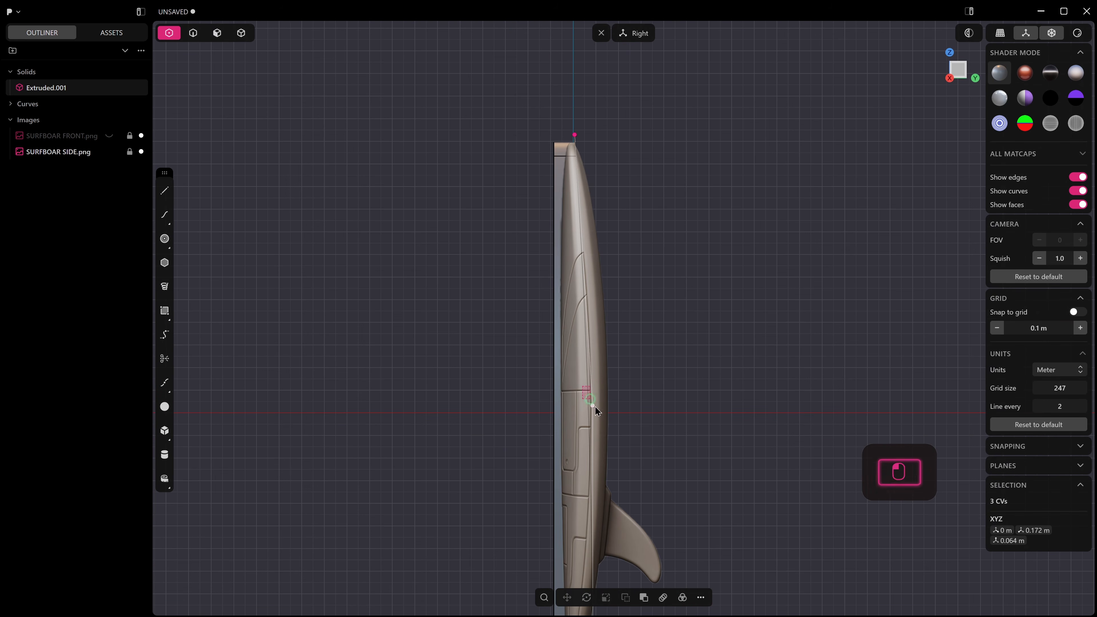
{"action": "scroll", "coordinate": [605, 403], "scroll_direction": "up", "scroll_amount": 1}
{"action": "scroll", "coordinate": [607, 407], "scroll_direction": "up", "scroll_amount": 6}
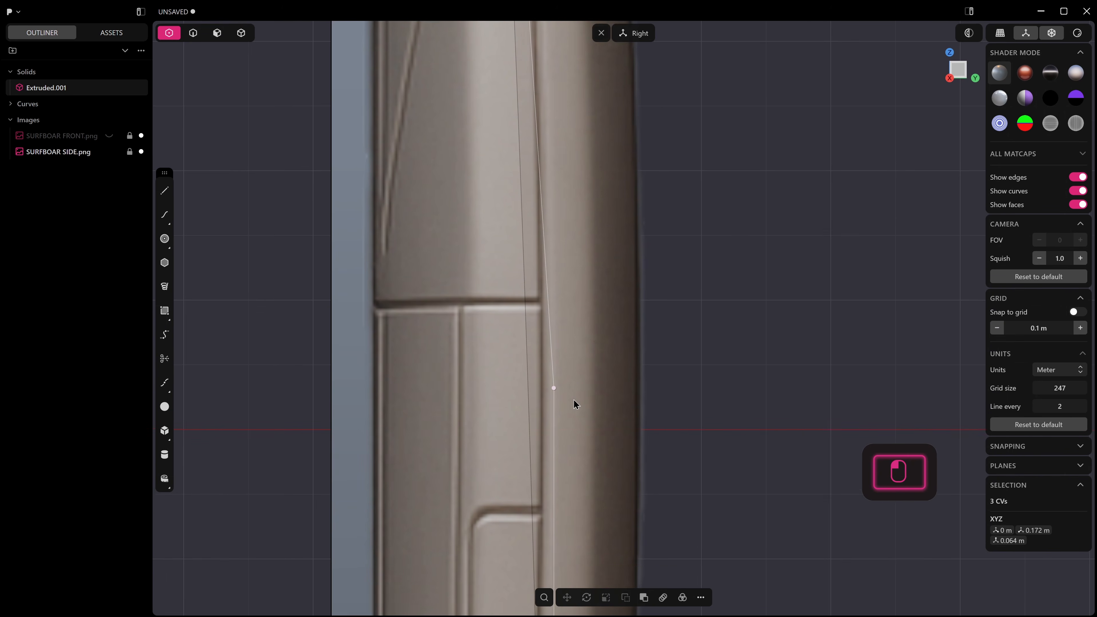
{"action": "middle_click_drag", "start_coordinate": [578, 402], "coordinate": [564, 423], "text": "shift"}
{"action": "key", "text": "g"}
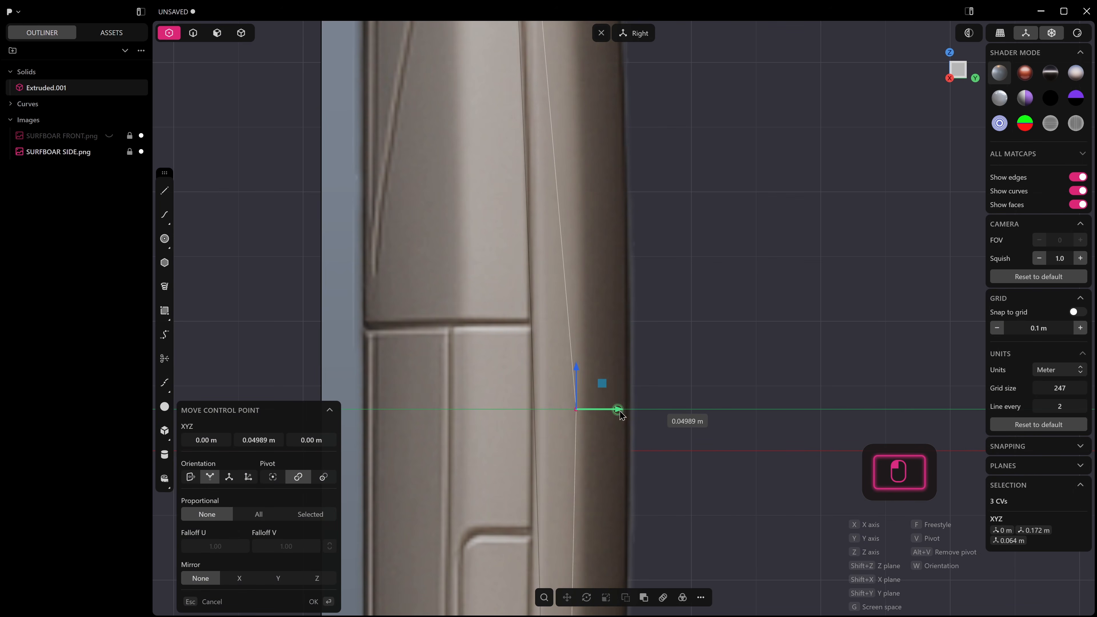
{"action": "left_click", "coordinate": [808, 441]}
{"action": "left_click_drag", "start_coordinate": [770, 370], "coordinate": [767, 242]}
{"action": "scroll", "coordinate": [739, 247], "scroll_direction": "down", "scroll_amount": 2}
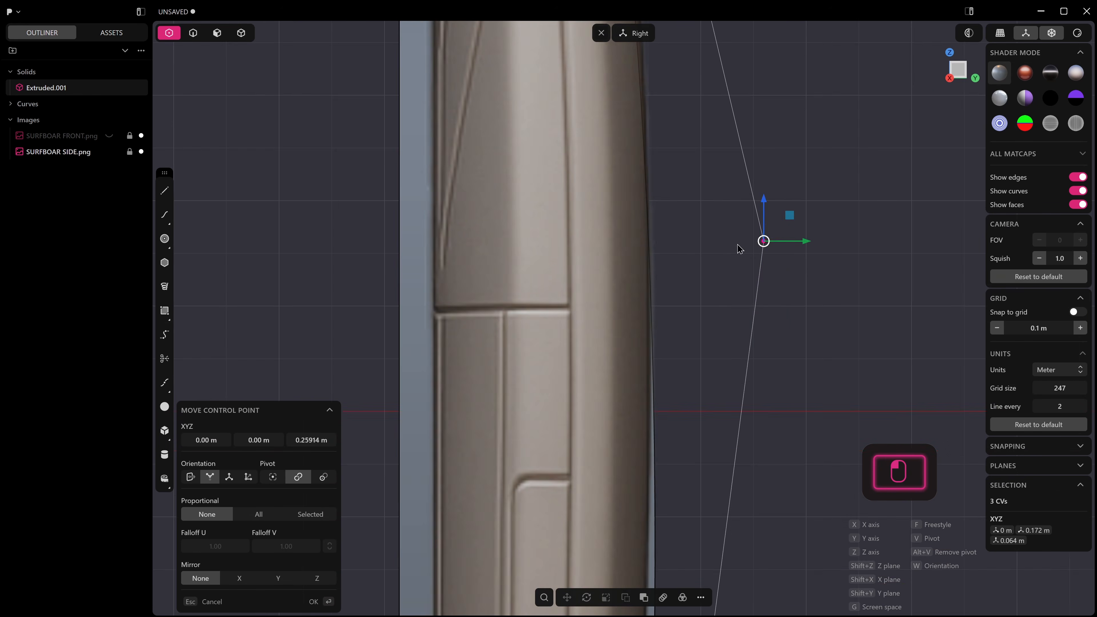
Step: Raise the fin-side middle row about another 0.23 m in Z to fit the side reference's curve
{"action": "middle_click_drag", "start_coordinate": [739, 248], "coordinate": [678, 448], "text": "shift"}
{"action": "left_click_drag", "start_coordinate": [727, 387], "coordinate": [726, 294]}
{"action": "scroll", "coordinate": [726, 293], "scroll_direction": "down", "scroll_amount": 1}
{"action": "scroll", "coordinate": [719, 294], "scroll_direction": "down", "scroll_amount": 9}
{"action": "middle_click_drag", "start_coordinate": [697, 305], "coordinate": [686, 439], "text": "shift"}
{"action": "left_click", "coordinate": [570, 160]}
{"action": "scroll", "coordinate": [648, 340], "scroll_direction": "down", "scroll_amount": 1}
{"action": "scroll", "coordinate": [648, 340], "scroll_direction": "down", "scroll_amount": 5}
{"action": "middle_click_drag", "start_coordinate": [718, 341], "coordinate": [646, 267], "text": "shift"}
{"action": "scroll", "coordinate": [542, 421], "scroll_direction": "up", "scroll_amount": 1}
{"action": "middle_click_drag", "start_coordinate": [542, 421], "coordinate": [512, 254], "text": "shift"}
{"action": "mouse_move", "coordinate": [517, 586]}
{"action": "middle_mouse_down", "text": "shift"}
{"action": "mouse_move", "coordinate": [514, 402]}
{"action": "mouse_move", "coordinate": [559, 568]}
{"action": "middle_mouse_up", "text": "shift"}
{"action": "middle_click_drag", "start_coordinate": [525, 208], "coordinate": [517, 249], "text": "shift"}
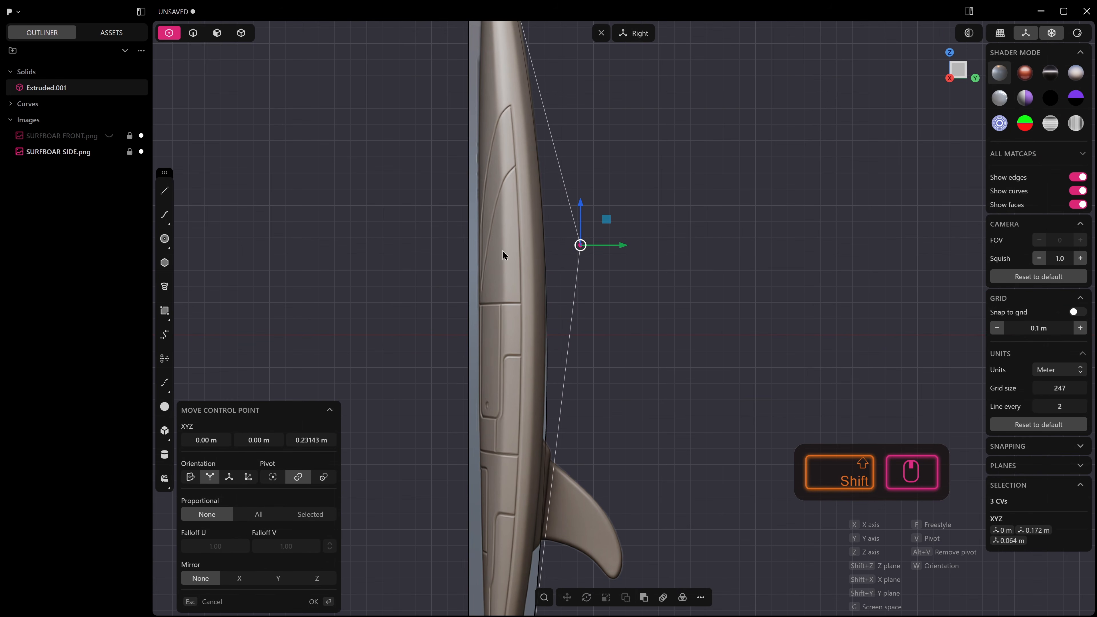
{"action": "scroll", "coordinate": [545, 211], "scroll_direction": "up", "scroll_amount": 1}
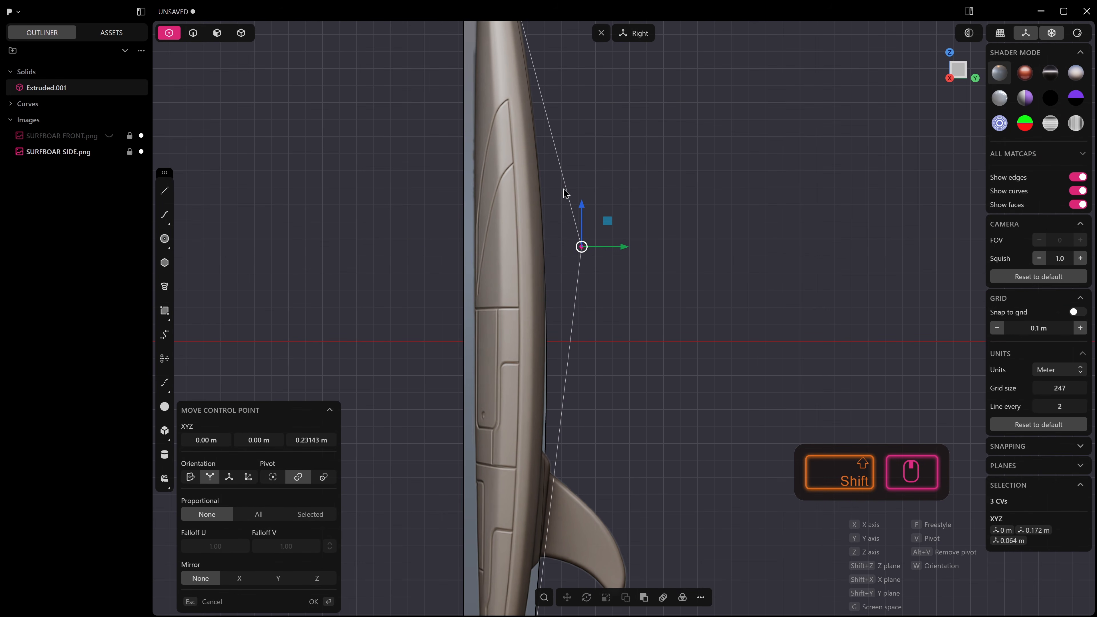
{"action": "middle_click_drag", "start_coordinate": [576, 307], "coordinate": [579, 235], "text": "shift"}
{"action": "left_click", "coordinate": [594, 318]}
Step: Move the fin-side face's lower row of three control points inward to about 0.044 m in Y, following the reference's tail
{"action": "middle_click_drag", "start_coordinate": [589, 431], "coordinate": [597, 192], "text": "shift"}
{"action": "left_click_drag", "start_coordinate": [527, 439], "coordinate": [577, 479]}
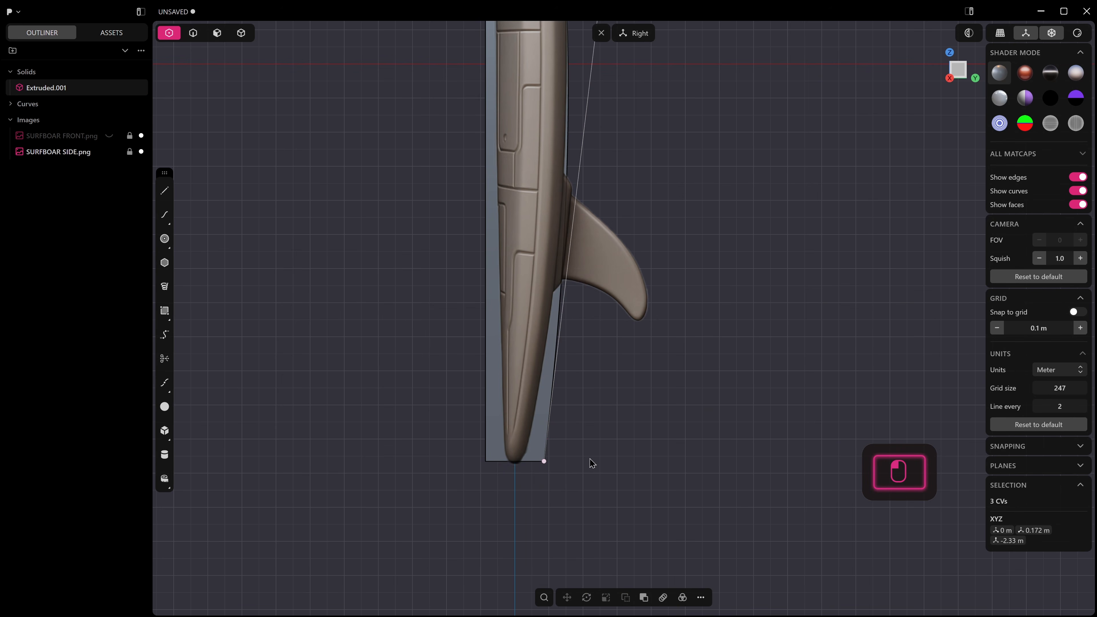
{"action": "scroll", "coordinate": [551, 458], "scroll_direction": "up", "scroll_amount": 8}
{"action": "middle_click_drag", "start_coordinate": [532, 443], "coordinate": [578, 478], "text": "shift"}
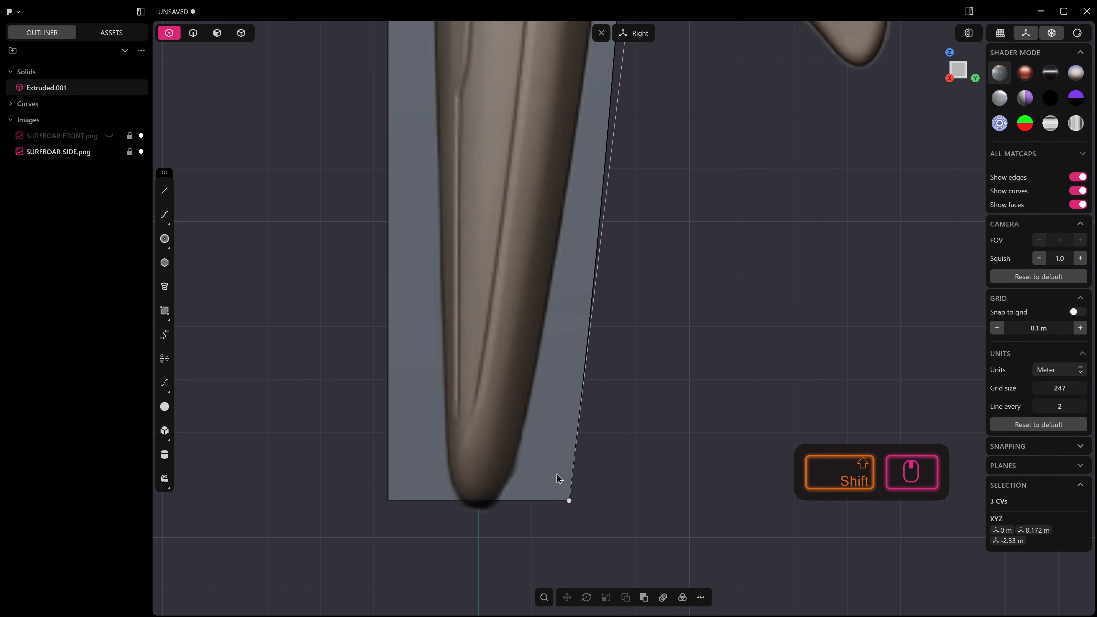
{"action": "key", "text": "g"}
{"action": "left_click_drag", "start_coordinate": [603, 502], "coordinate": [545, 510]}
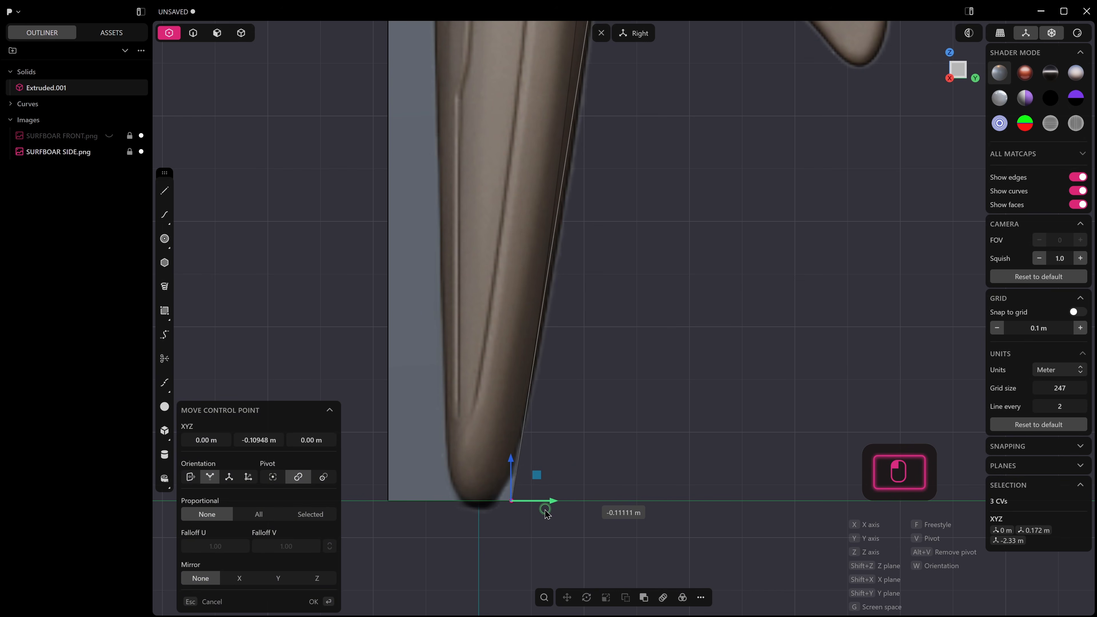
{"action": "left_click", "coordinate": [540, 505]}
Step: Convert the flat face opposite the fin to a spline surface with 2 x 2 degrees and visible control points
{"action": "scroll", "coordinate": [532, 475], "scroll_direction": "down", "scroll_amount": 10}
{"action": "middle_click_drag", "start_coordinate": [519, 448], "coordinate": [667, 372], "text": "shift"}
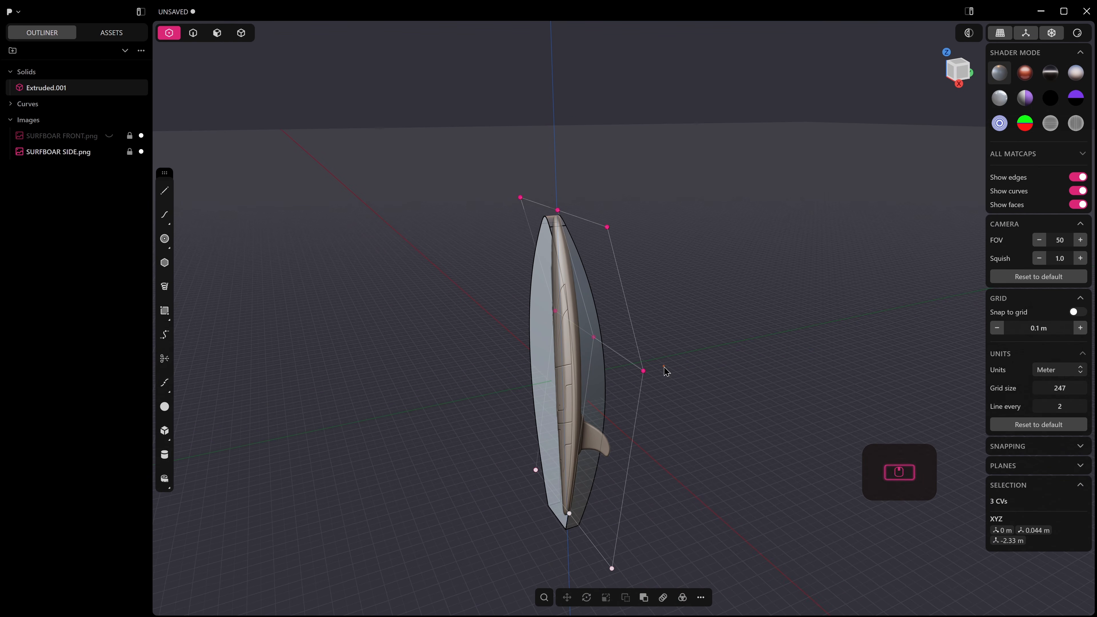
{"action": "key", "text": "3"}
{"action": "left_click", "coordinate": [541, 336]}
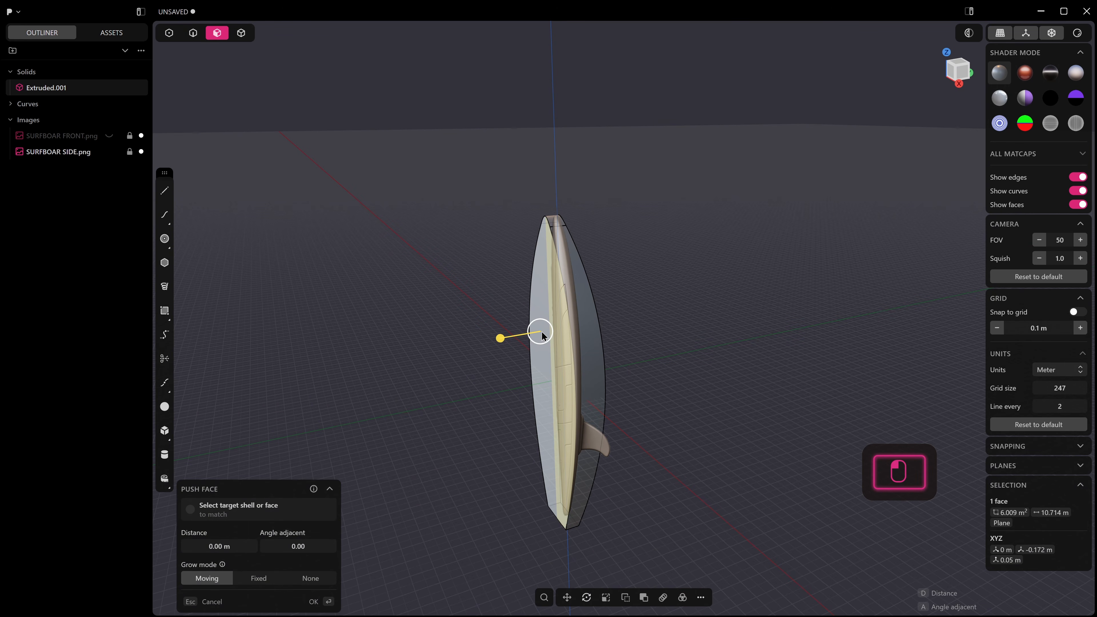
{"action": "key", "text": "shift+s"}
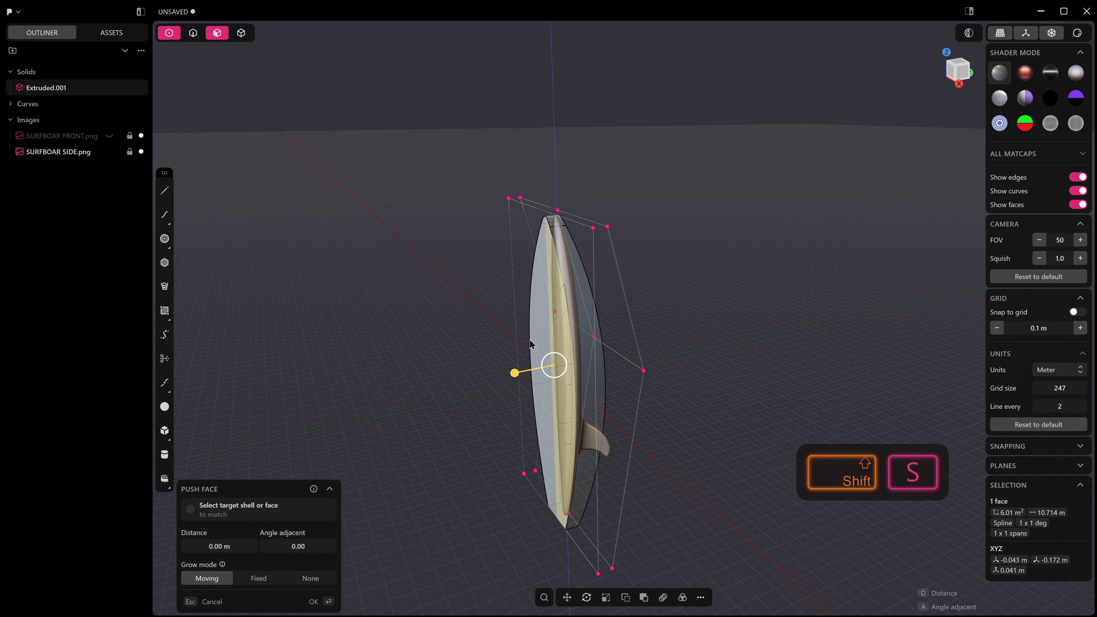
{"action": "middle_click_drag", "start_coordinate": [688, 375], "coordinate": [662, 354]}
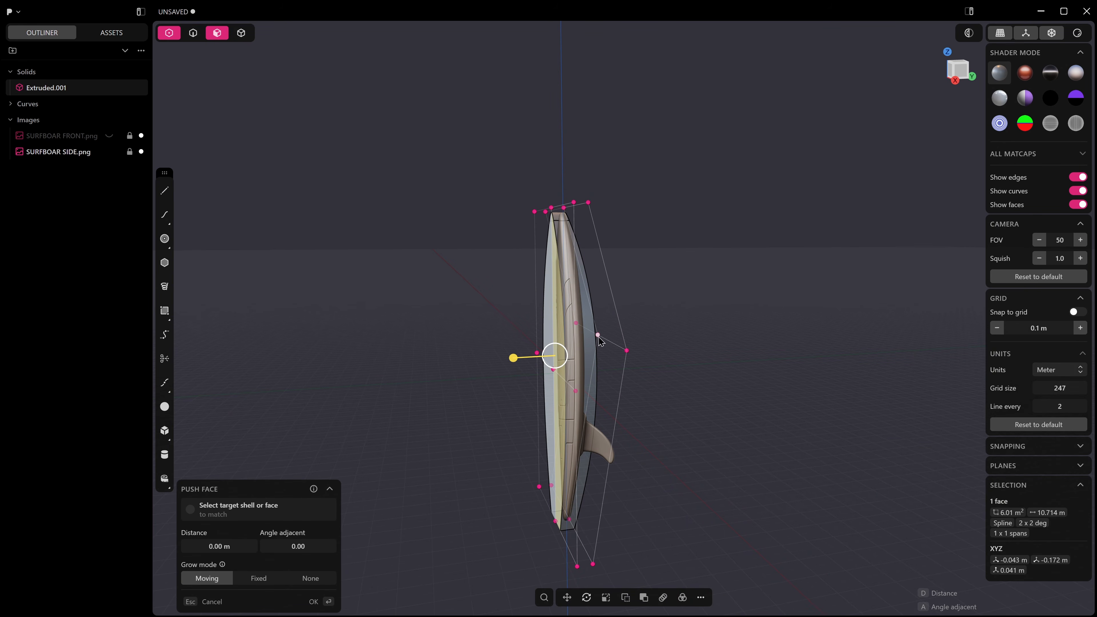
Step: Toggle off the fin-side face's control points, keeping those of the opposite face displayed
{"action": "left_click", "coordinate": [627, 350]}
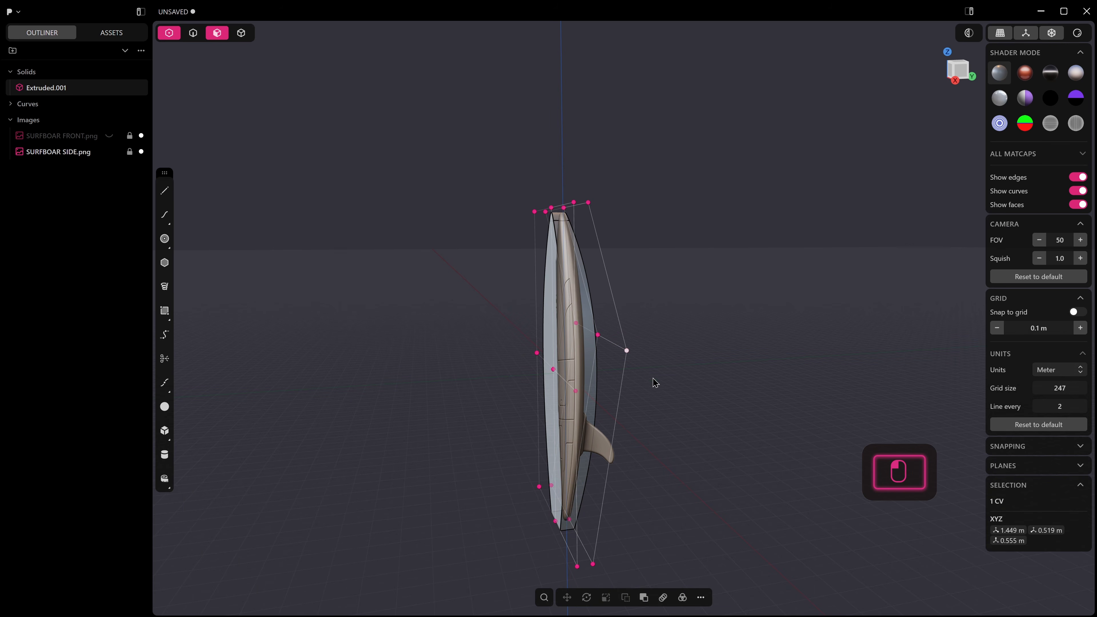
{"action": "mouse_move", "coordinate": [683, 323]}
{"action": "middle_mouse_down"}
{"action": "mouse_move", "coordinate": [664, 323]}
{"action": "mouse_move", "coordinate": [669, 332]}
{"action": "middle_mouse_up"}
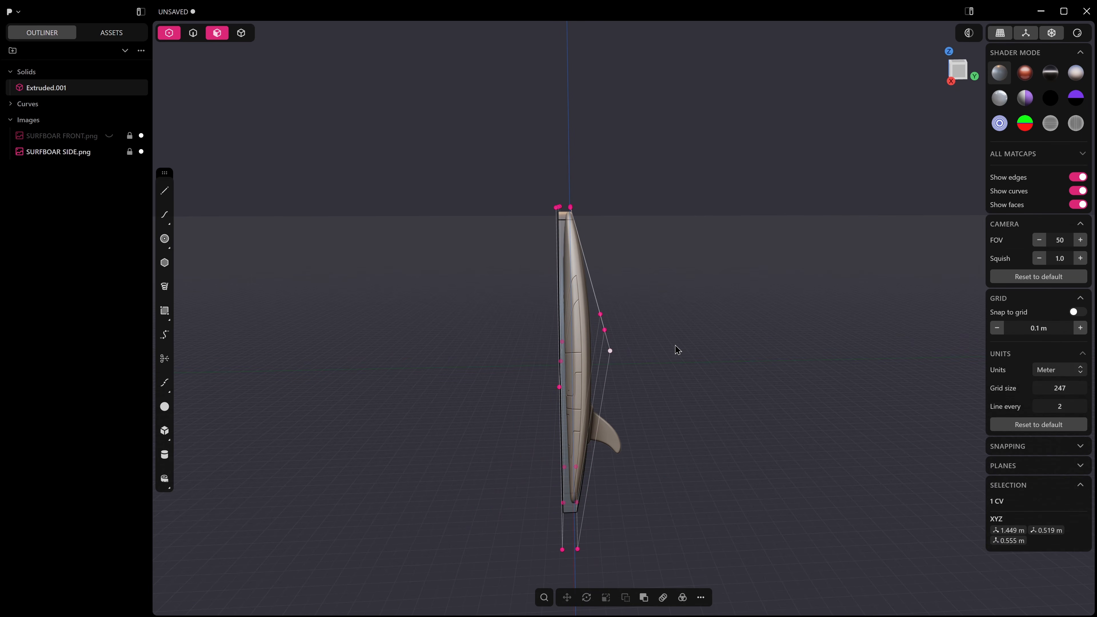
{"action": "type", "text": "ftoggpl"}
{"action": "key", "text": "BackSpace"}
{"action": "key", "text": "BackSpace"}
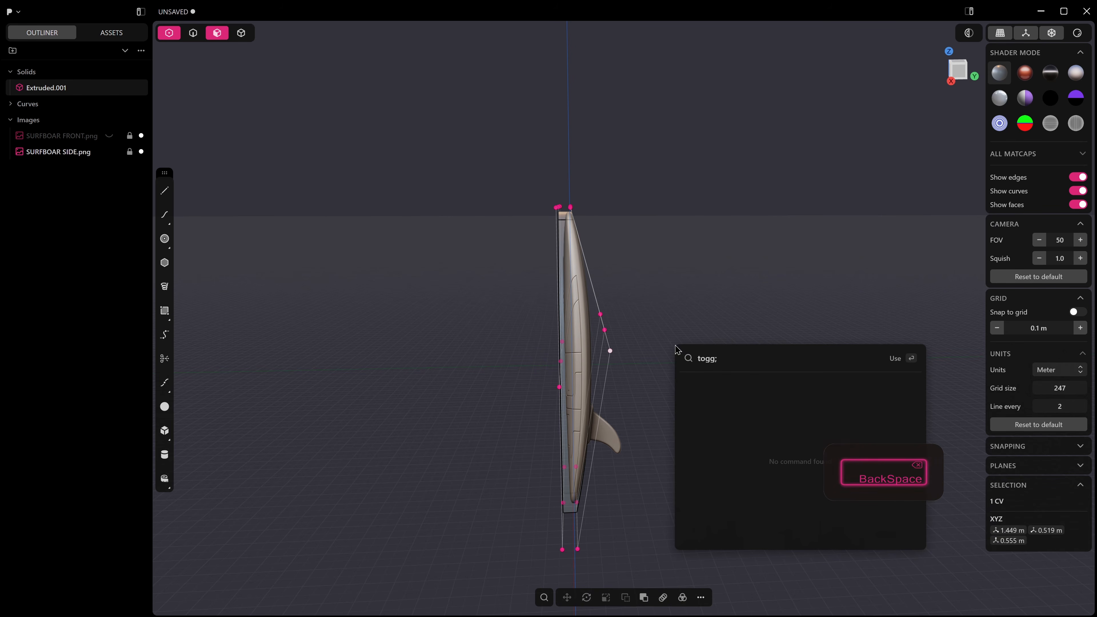
{"action": "middle_click_drag", "start_coordinate": [675, 346], "coordinate": [784, 333]}
{"action": "middle_click_drag", "start_coordinate": [667, 316], "coordinate": [734, 318]}
Step: In the right view, move the opposite face's upper row of three control points inward to about -0.059 m in Y
{"action": "key", "text": "KP_3"}
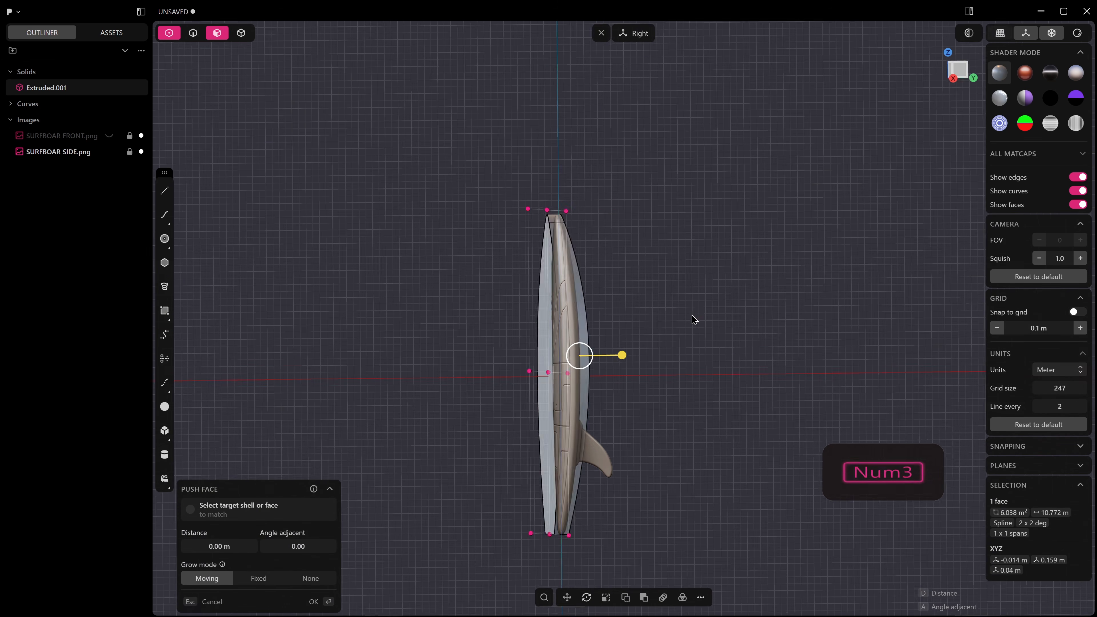
{"action": "left_click_drag", "start_coordinate": [535, 185], "coordinate": [556, 210]}
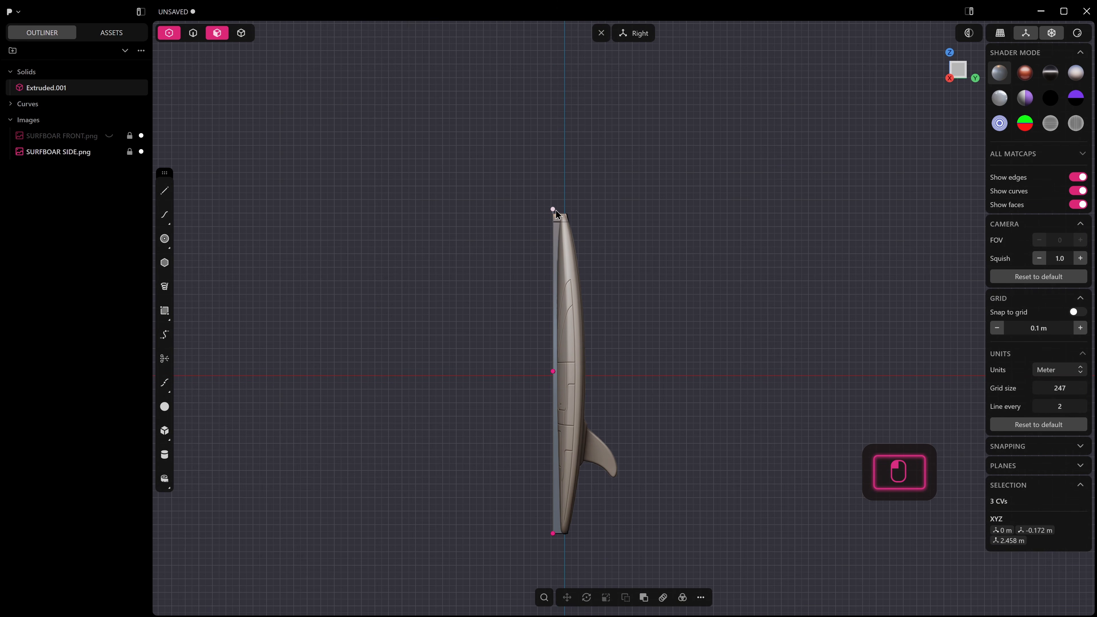
{"action": "scroll", "coordinate": [553, 215], "scroll_direction": "up", "scroll_amount": 5}
{"action": "middle_click_drag", "start_coordinate": [610, 299], "coordinate": [592, 204], "text": "shift"}
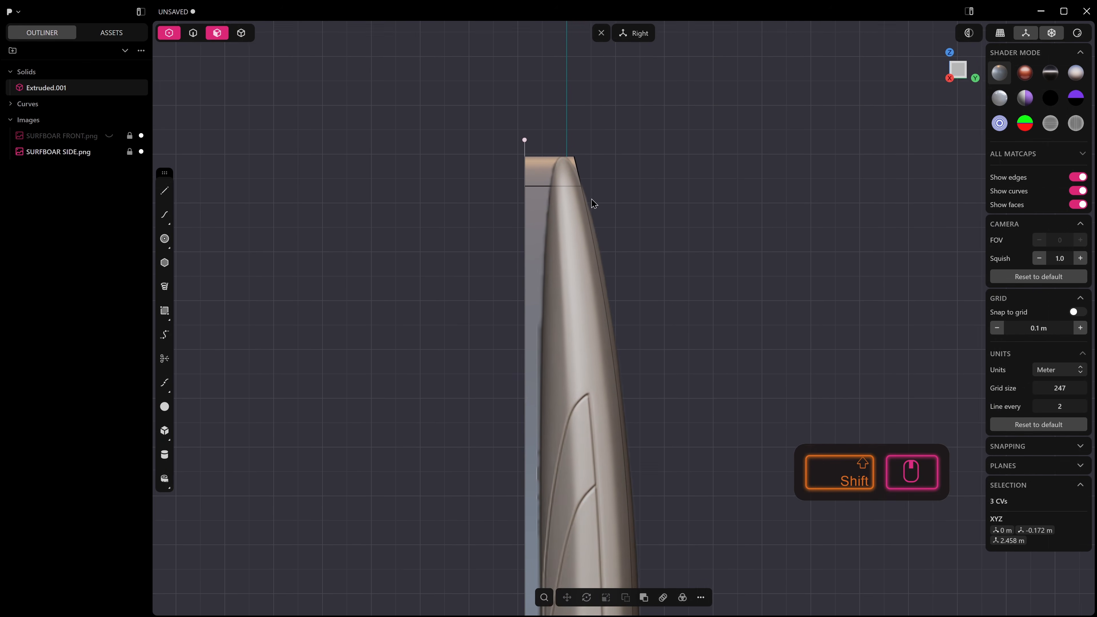
{"action": "middle_click_drag", "start_coordinate": [598, 262], "coordinate": [600, 187], "text": "shift"}
{"action": "key", "text": "g"}
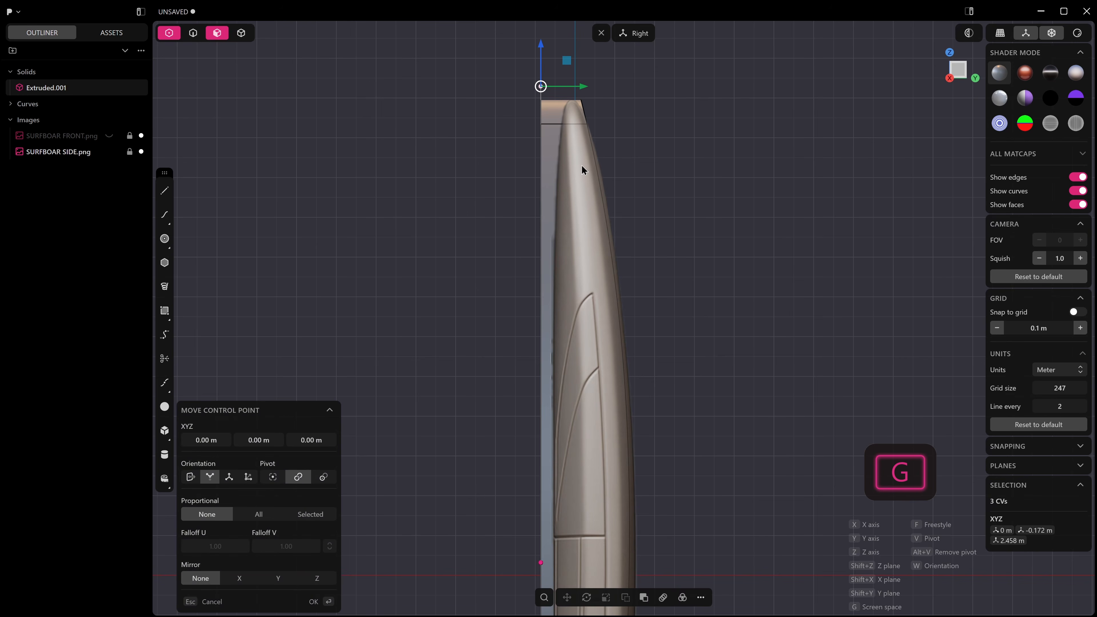
{"action": "left_click_drag", "start_coordinate": [585, 87], "coordinate": [610, 96]}
{"action": "scroll", "coordinate": [590, 203], "scroll_direction": "down", "scroll_amount": 3}
{"action": "middle_click_drag", "start_coordinate": [580, 266], "coordinate": [582, 154], "text": "shift"}
{"action": "left_click", "coordinate": [579, 415]}
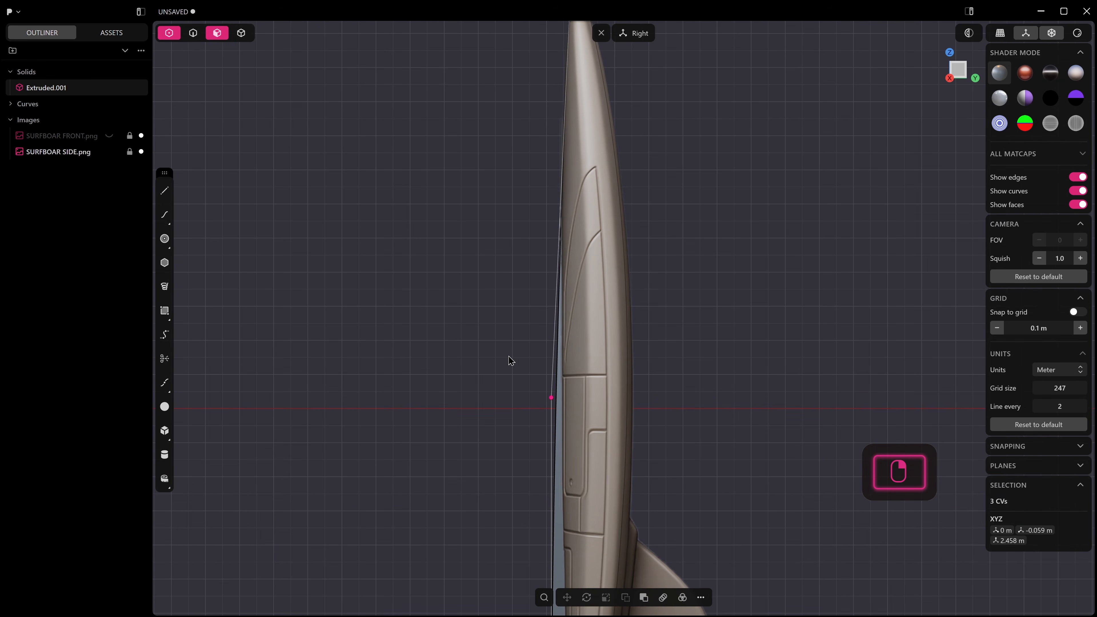
Step: Reposition the opposite face's middle row of three control points in Y and Z to match the side reference's profile
{"action": "left_click_drag", "start_coordinate": [572, 413], "coordinate": [574, 405]}
{"action": "scroll", "coordinate": [573, 405], "scroll_direction": "up", "scroll_amount": 4}
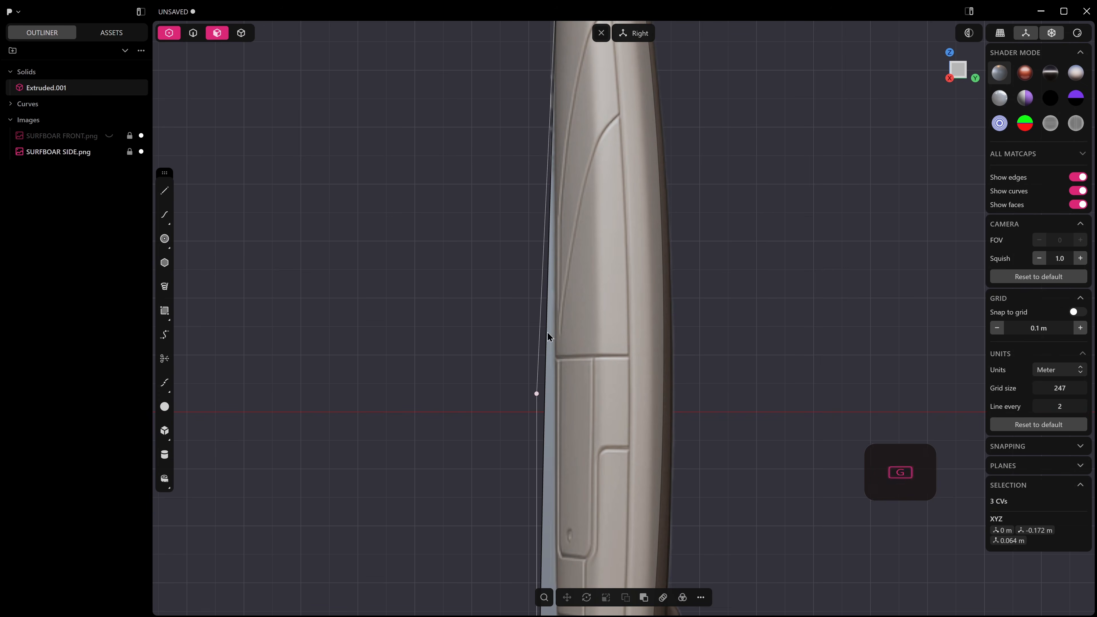
{"action": "key", "text": "g"}
{"action": "left_click_drag", "start_coordinate": [546, 362], "coordinate": [594, 272]}
{"action": "scroll", "coordinate": [591, 302], "scroll_direction": "down", "scroll_amount": 3}
{"action": "middle_click_drag", "start_coordinate": [590, 367], "coordinate": [597, 196], "text": "shift"}
{"action": "right_click", "coordinate": [497, 500]}
Step: Move the opposite face's lower row of three control points inward by about 0.111 m to about -0.061 m in Y
{"action": "middle_click_drag", "start_coordinate": [525, 469], "coordinate": [541, 358], "text": "shift"}
{"action": "left_click_drag", "start_coordinate": [536, 401], "coordinate": [642, 467]}
{"action": "key", "text": "g"}
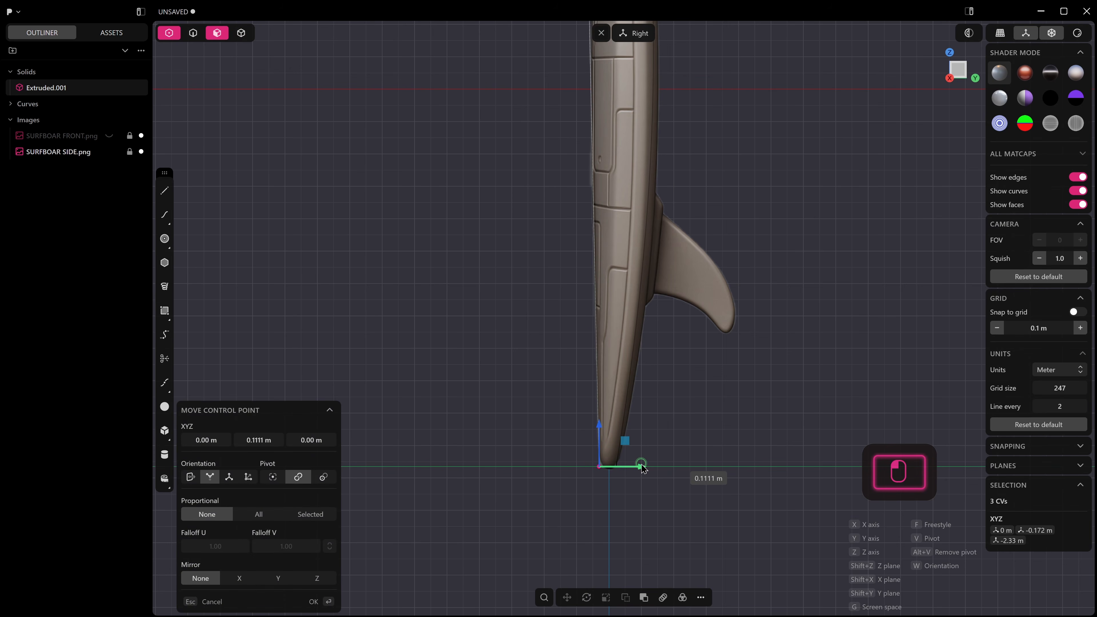
{"action": "scroll", "coordinate": [610, 405], "scroll_direction": "down", "scroll_amount": 2}
{"action": "middle_click_drag", "start_coordinate": [618, 408], "coordinate": [736, 400]}
{"action": "right_click", "coordinate": [735, 399]}
Step: Show the SURFBOAR FRONT.png reference and inspect the reshaped board against it from the front and around its sides
{"action": "key", "text": "KP_1"}
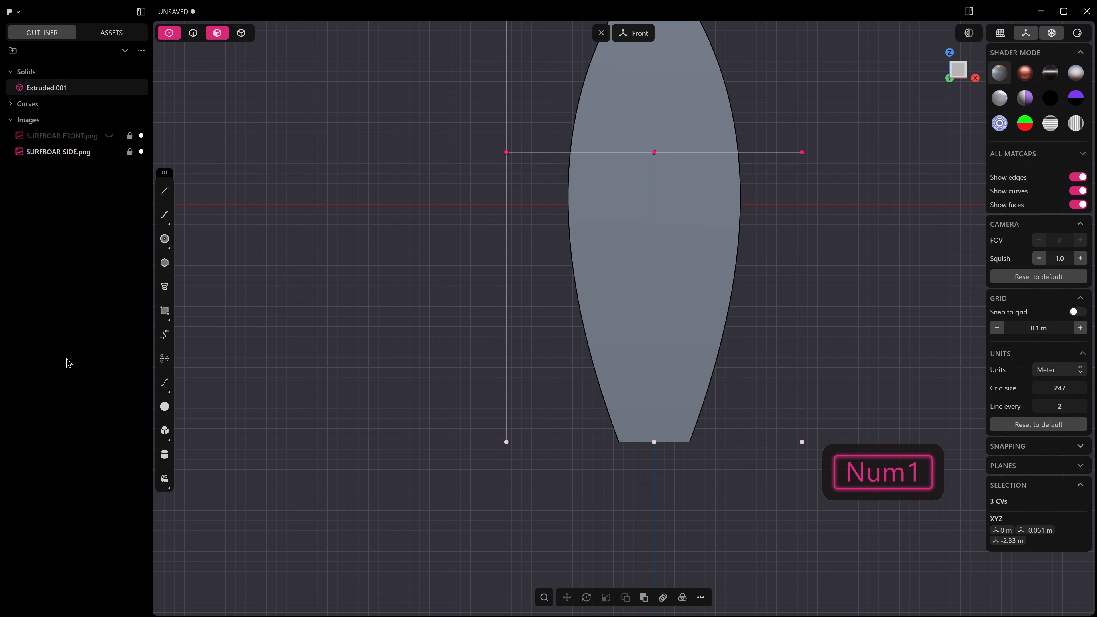
{"action": "left_click", "coordinate": [111, 136]}
{"action": "scroll", "coordinate": [663, 373], "scroll_direction": "down", "scroll_amount": 3}
{"action": "middle_click_drag", "start_coordinate": [662, 372], "coordinate": [626, 474], "text": "shift"}
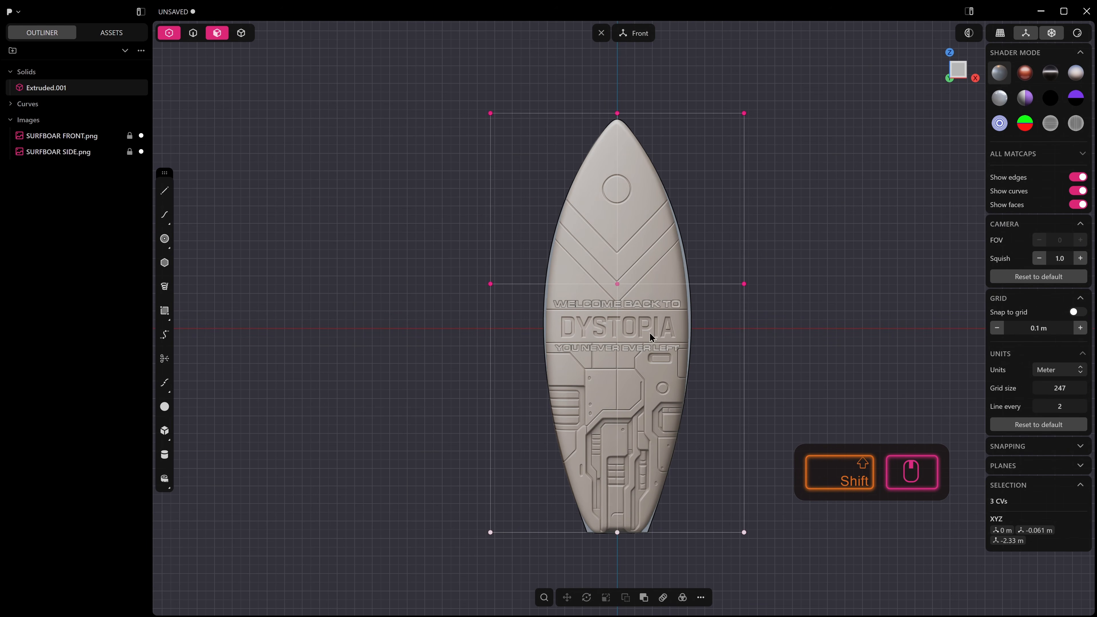
{"action": "scroll", "coordinate": [651, 342], "scroll_direction": "up", "scroll_amount": 3}
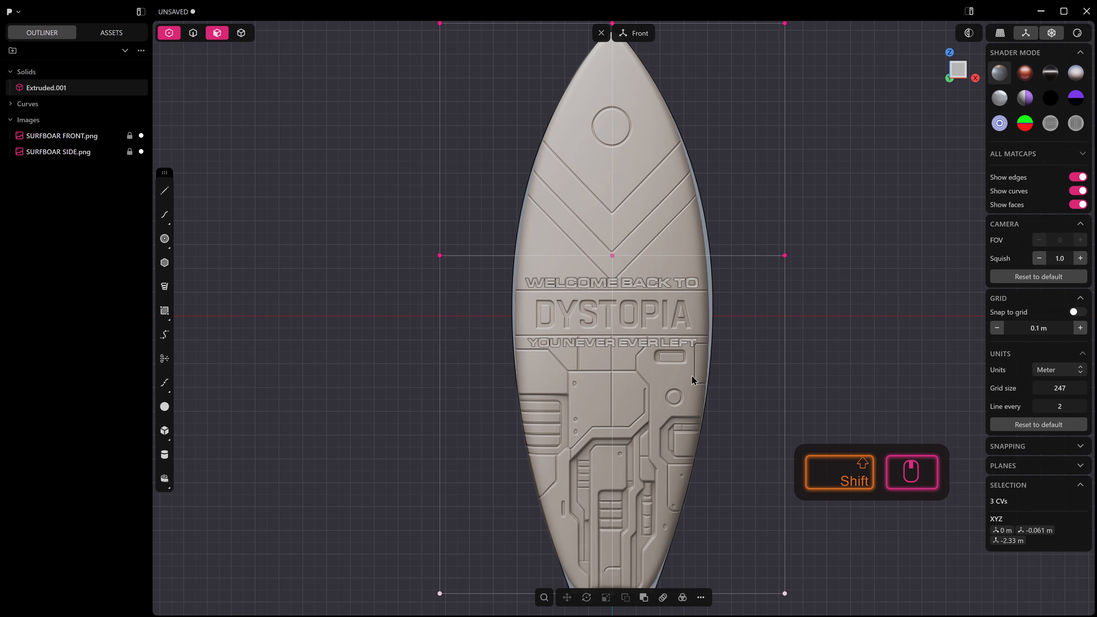
{"action": "middle_click_drag", "start_coordinate": [684, 370], "coordinate": [616, 257]}
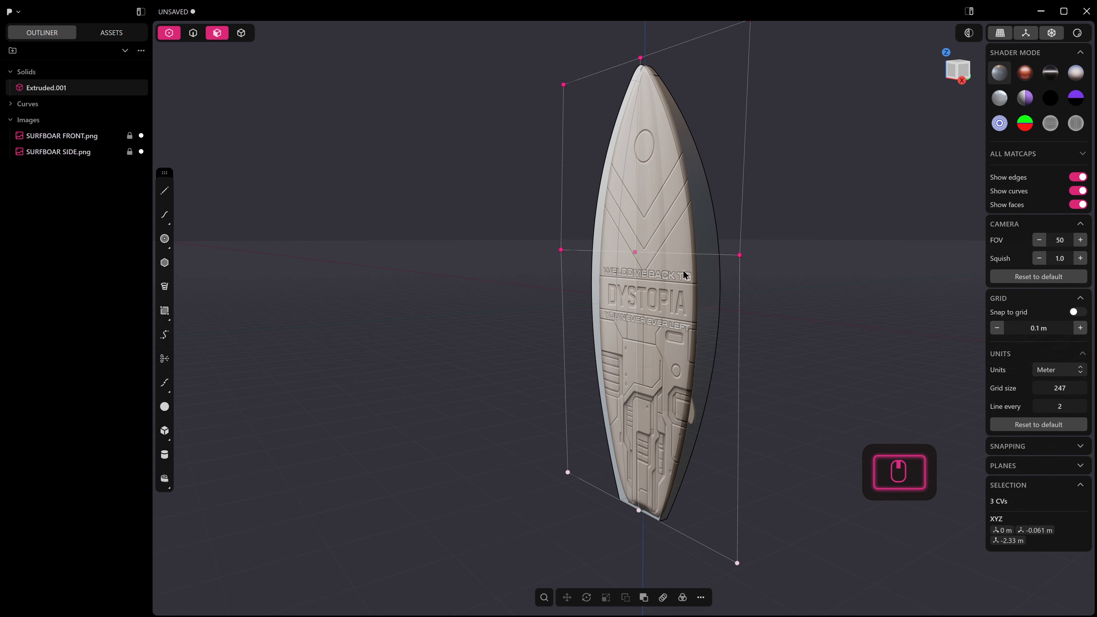
{"action": "middle_click_drag", "start_coordinate": [641, 243], "coordinate": [637, 260]}
{"action": "middle_click_drag", "start_coordinate": [625, 201], "coordinate": [613, 291], "text": "shift"}
{"action": "middle_click_drag", "start_coordinate": [642, 223], "coordinate": [557, 280]}
{"action": "middle_click_drag", "start_coordinate": [602, 149], "coordinate": [615, 35], "text": "shift"}
{"action": "middle_click_drag", "start_coordinate": [616, 130], "coordinate": [696, 328]}
{"action": "scroll", "coordinate": [698, 194], "scroll_direction": "down", "scroll_amount": 4}
{"action": "left_click_drag", "start_coordinate": [668, 204], "coordinate": [699, 459]}
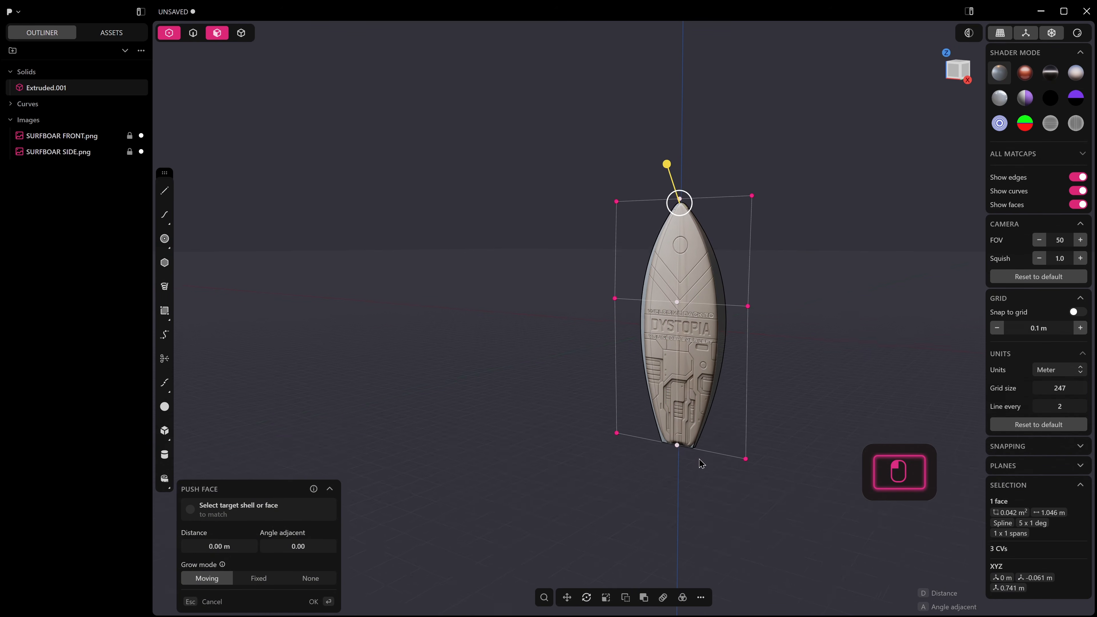
{"action": "scroll", "coordinate": [701, 463], "scroll_direction": "up", "scroll_amount": 3}
{"action": "middle_click_drag", "start_coordinate": [693, 444], "coordinate": [700, 305]}
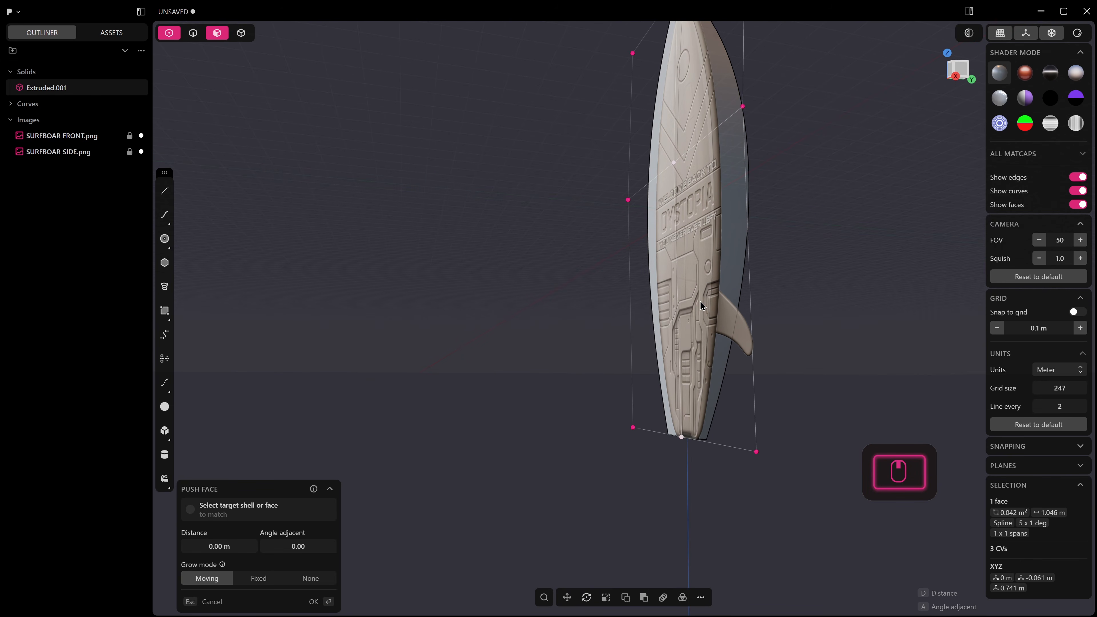
{"action": "key", "text": "KP_3"}
{"action": "key", "text": "g"}
{"action": "scroll", "coordinate": [734, 147], "scroll_direction": "down", "scroll_amount": 3}
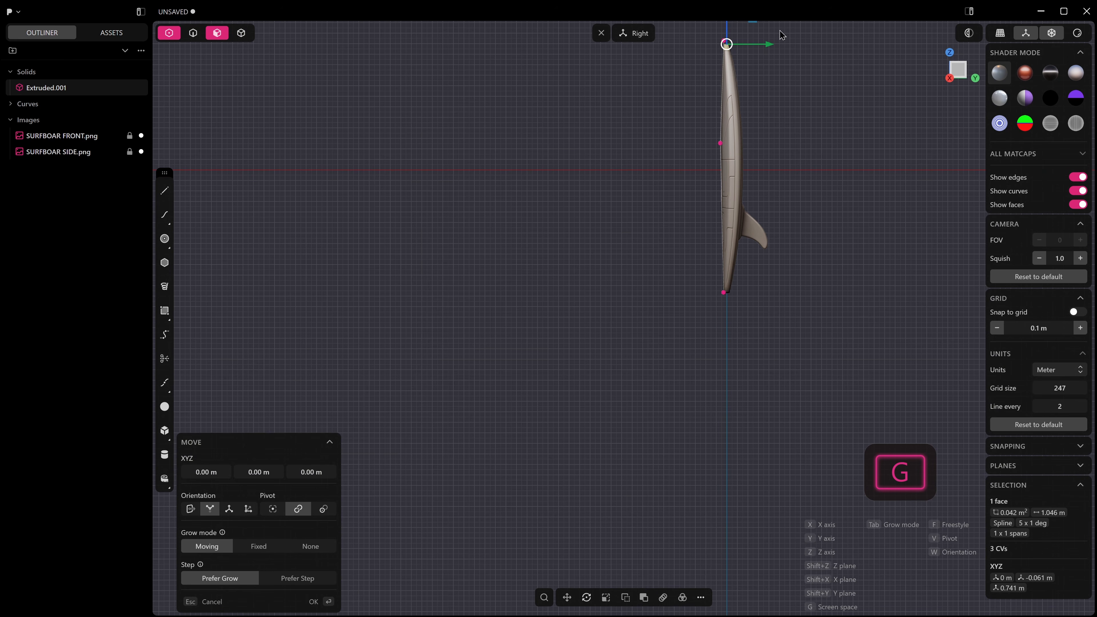
{"action": "middle_click_drag", "start_coordinate": [765, 52], "coordinate": [789, 151]}
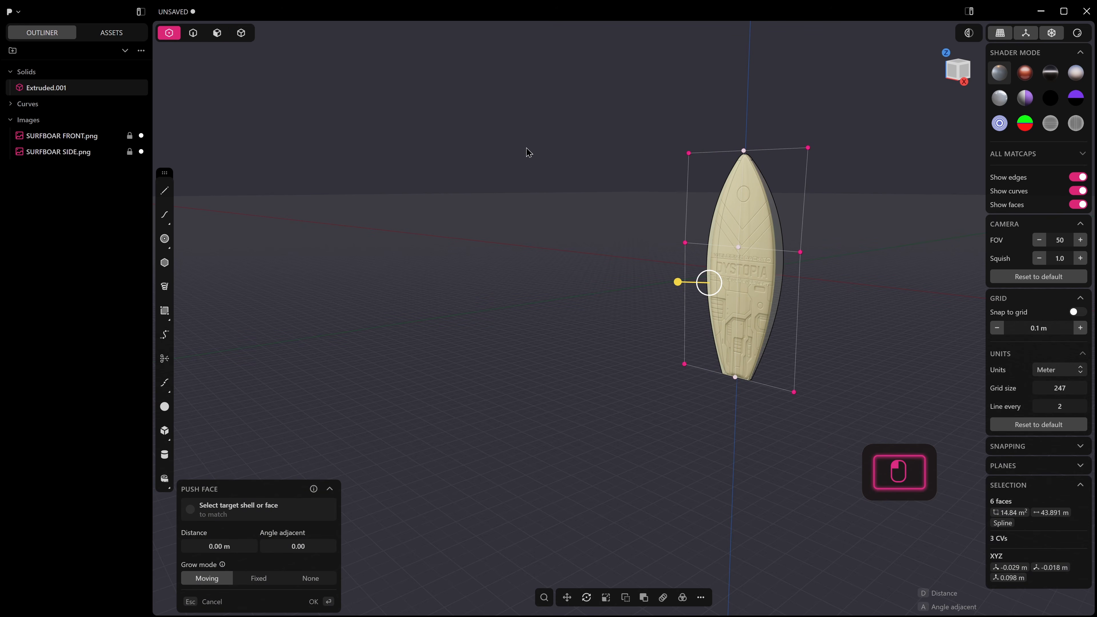
{"action": "left_click", "coordinate": [527, 149]}
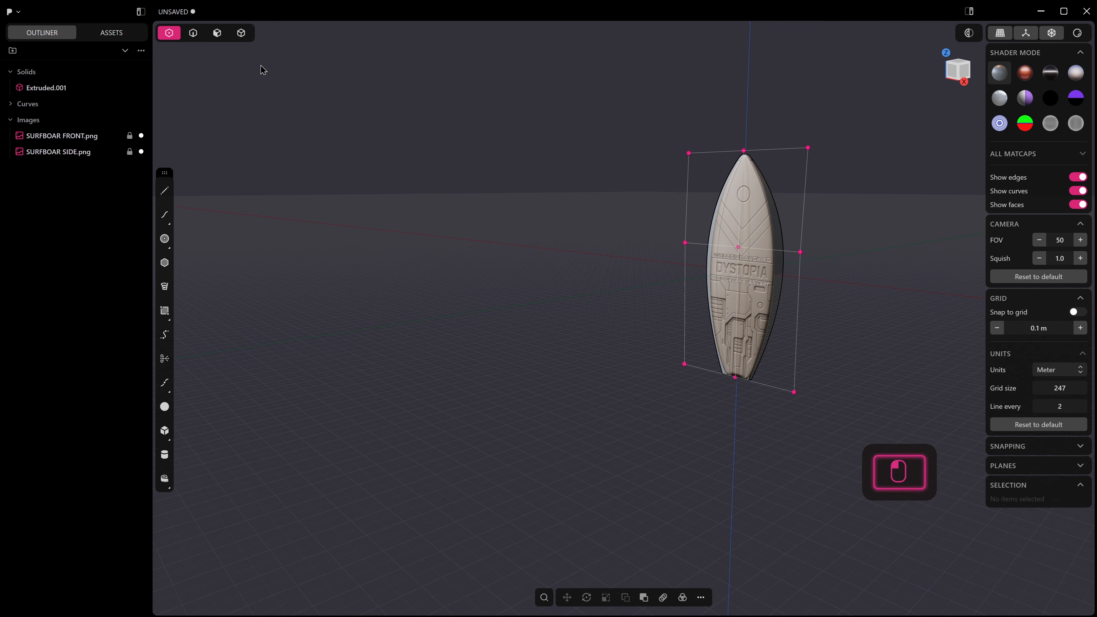
Step: Move the front face's middle column of three control points outward by about -0.121 m in Y
{"action": "left_click_drag", "start_coordinate": [782, 115], "coordinate": [710, 382]}
{"action": "scroll", "coordinate": [739, 273], "scroll_direction": "up", "scroll_amount": 2}
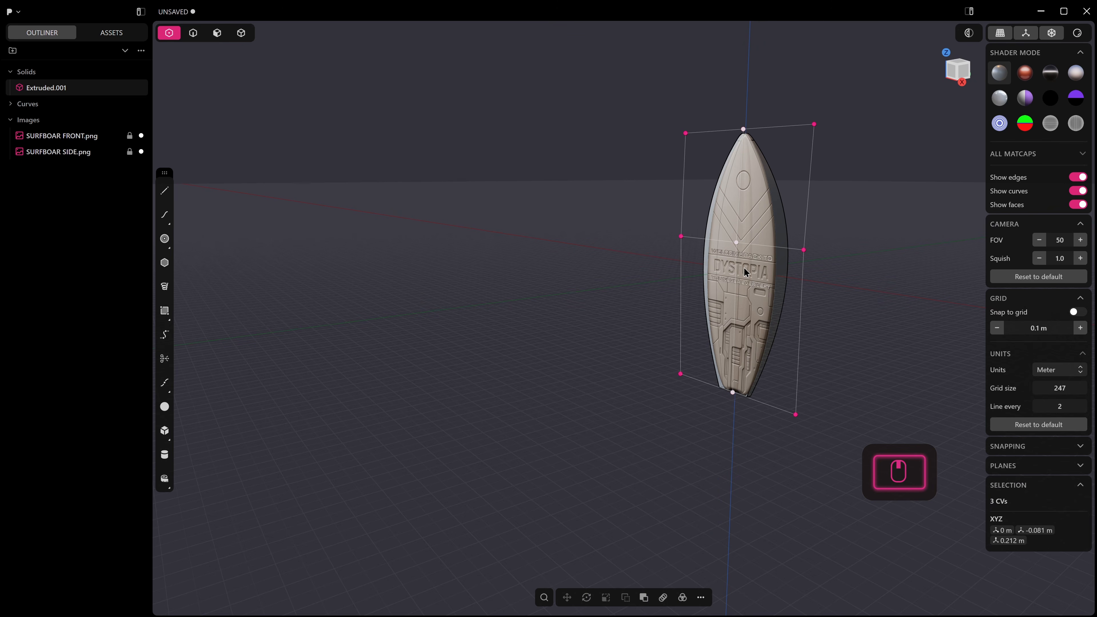
{"action": "key", "text": "g"}
{"action": "right_click_drag", "start_coordinate": [746, 272], "coordinate": [769, 249]}
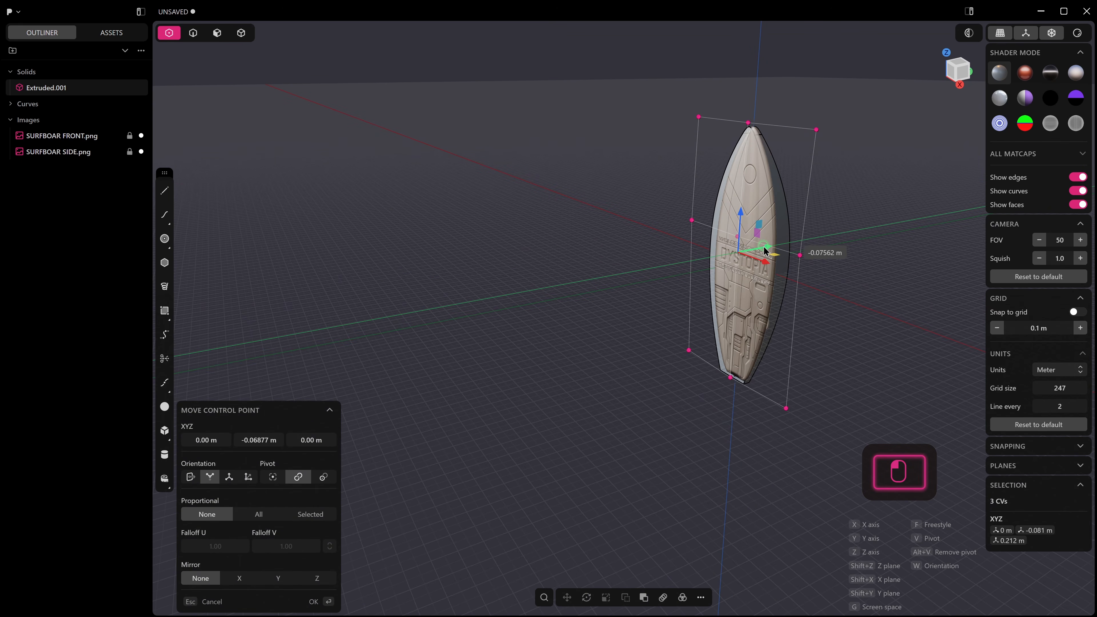
{"action": "scroll", "coordinate": [763, 252], "scroll_direction": "up", "scroll_amount": 3}
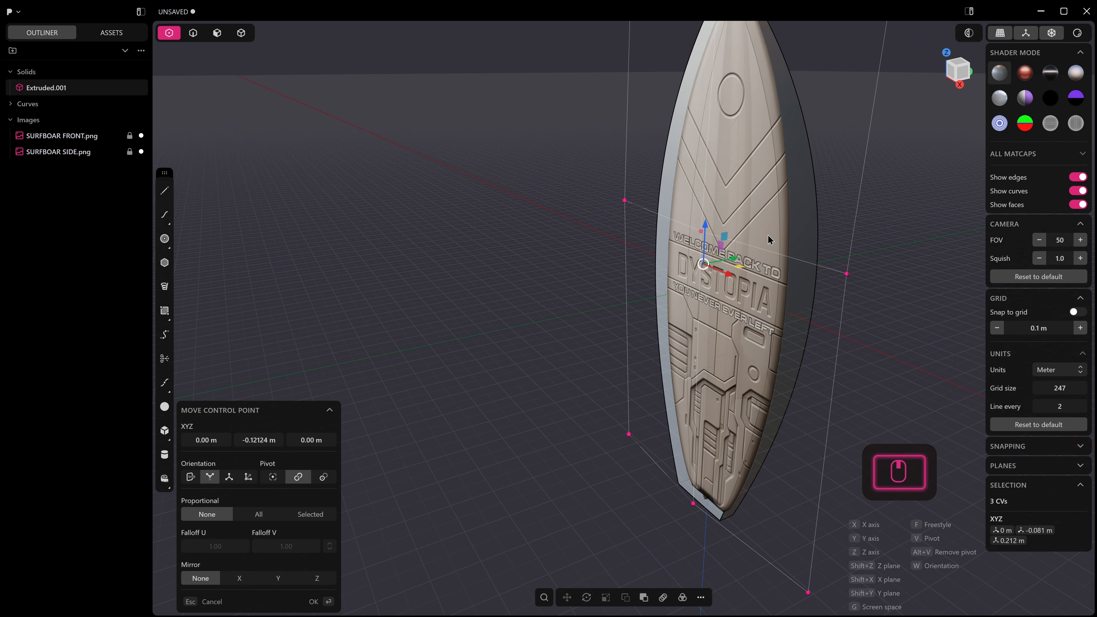
{"action": "left_click", "coordinate": [768, 235]}
Step: Hide the SURFBOAR SIDE.png and SURFBOAR FRONT.png reference images
{"action": "left_click", "coordinate": [109, 142]}
{"action": "left_click", "coordinate": [109, 151]}
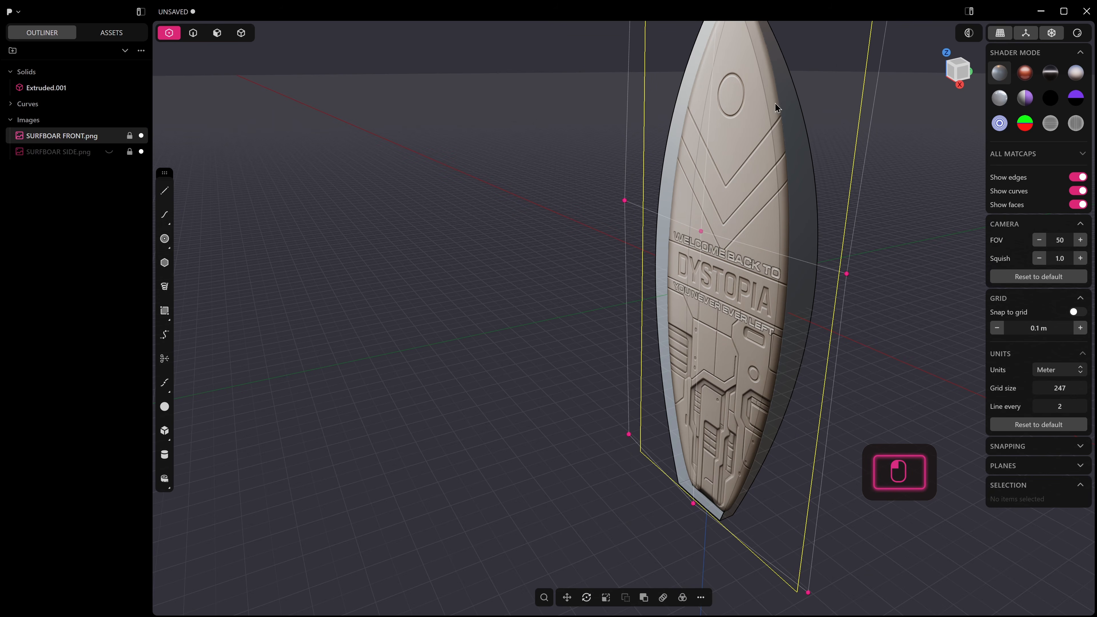
{"action": "left_click", "coordinate": [324, 188]}
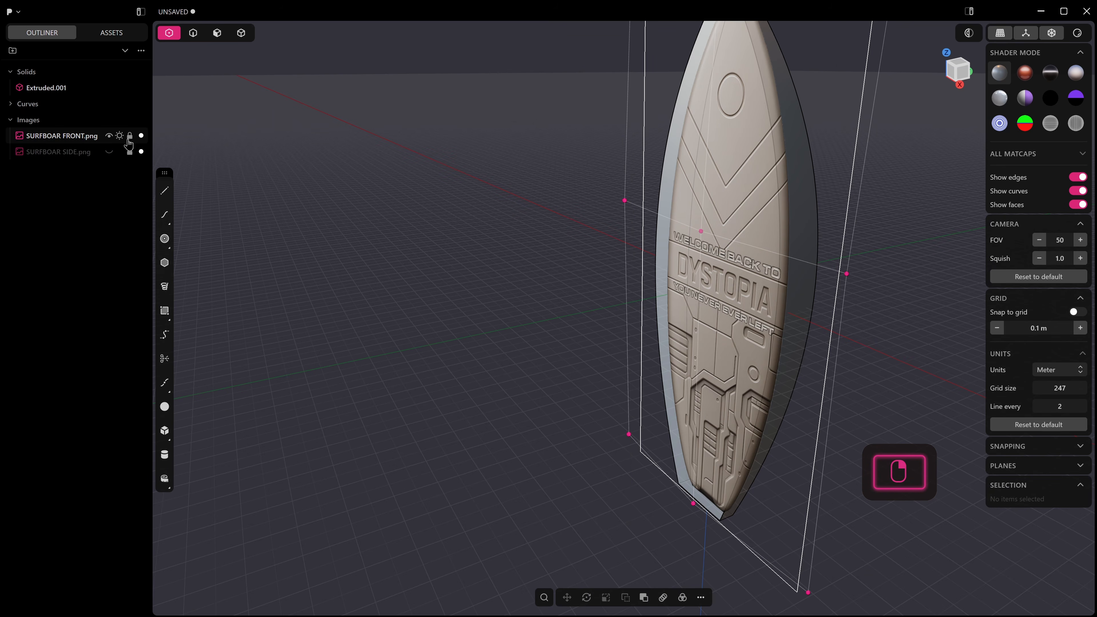
{"action": "left_click", "coordinate": [110, 136]}
{"action": "middle_click_drag", "start_coordinate": [532, 200], "coordinate": [535, 175]}
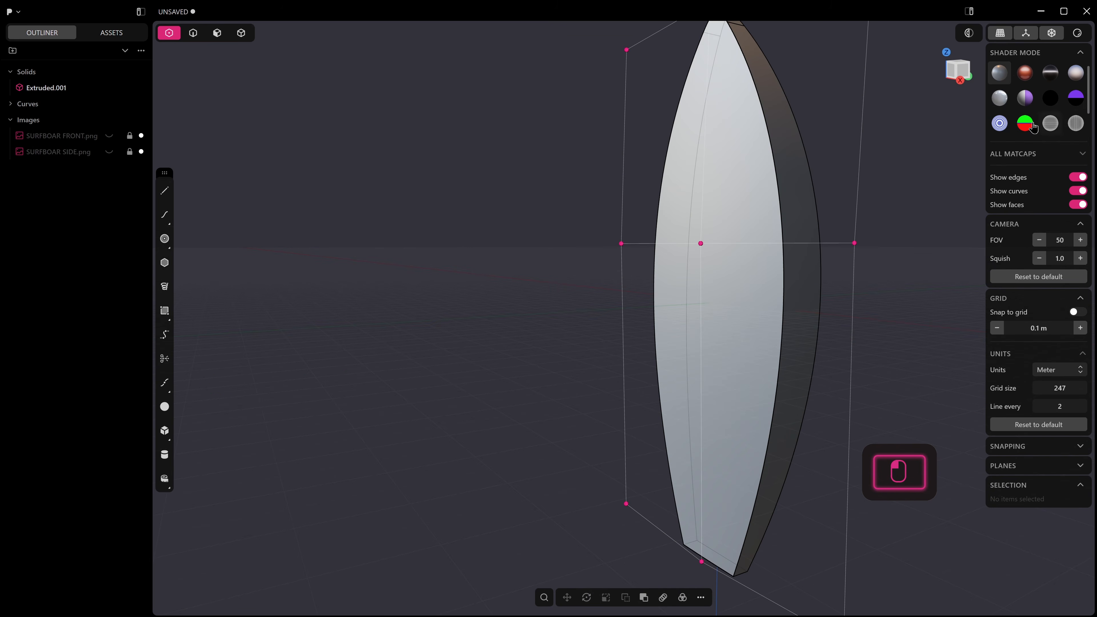
Step: Examine the board's surface curvature from several angles using the reflective and striped zebra shader modes
{"action": "left_click", "coordinate": [1050, 74]}
{"action": "mouse_move", "coordinate": [632, 248]}
{"action": "middle_mouse_down"}
{"action": "mouse_move", "coordinate": [678, 255]}
{"action": "mouse_move", "coordinate": [684, 233]}
{"action": "mouse_move", "coordinate": [715, 264]}
{"action": "mouse_move", "coordinate": [757, 251]}
{"action": "middle_mouse_up"}
{"action": "left_click", "coordinate": [1076, 123]}
{"action": "middle_click_drag", "start_coordinate": [665, 294], "coordinate": [682, 305]}
{"action": "left_click", "coordinate": [1050, 123]}
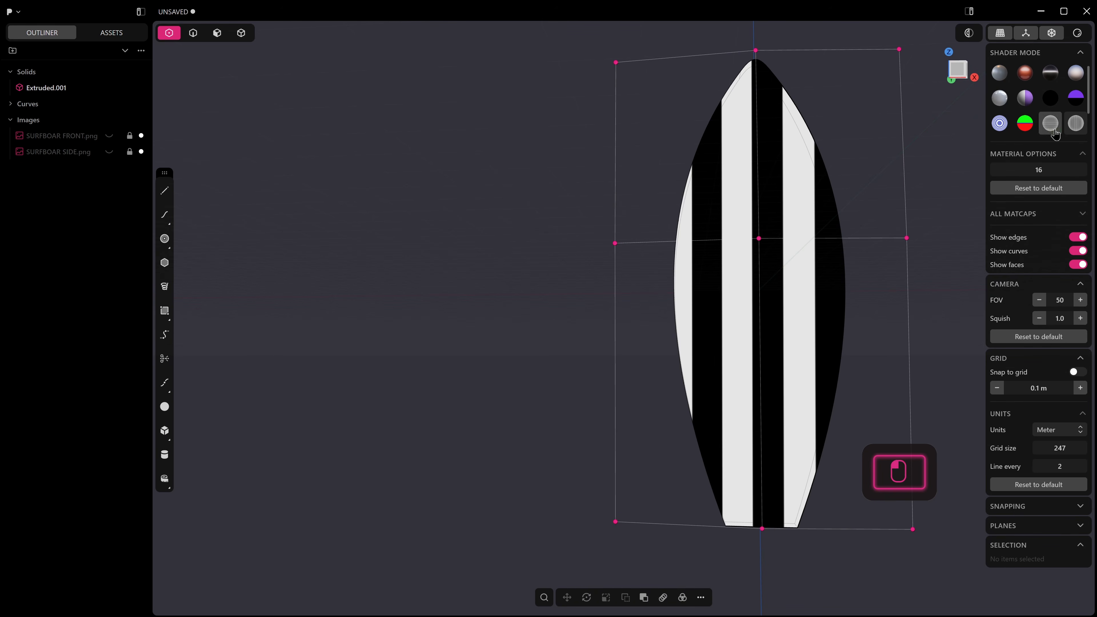
{"action": "middle_click_drag", "start_coordinate": [820, 282], "coordinate": [831, 291]}
{"action": "middle_click_drag", "start_coordinate": [790, 246], "coordinate": [745, 243]}
{"action": "key", "text": "KP_1"}
{"action": "scroll", "coordinate": [825, 236], "scroll_direction": "down", "scroll_amount": 4}
{"action": "middle_click_drag", "start_coordinate": [745, 243], "coordinate": [552, 280], "text": "shift"}
Step: Select the board's back face and display its control points for editing
{"action": "left_click_drag", "start_coordinate": [638, 156], "coordinate": [658, 169]}
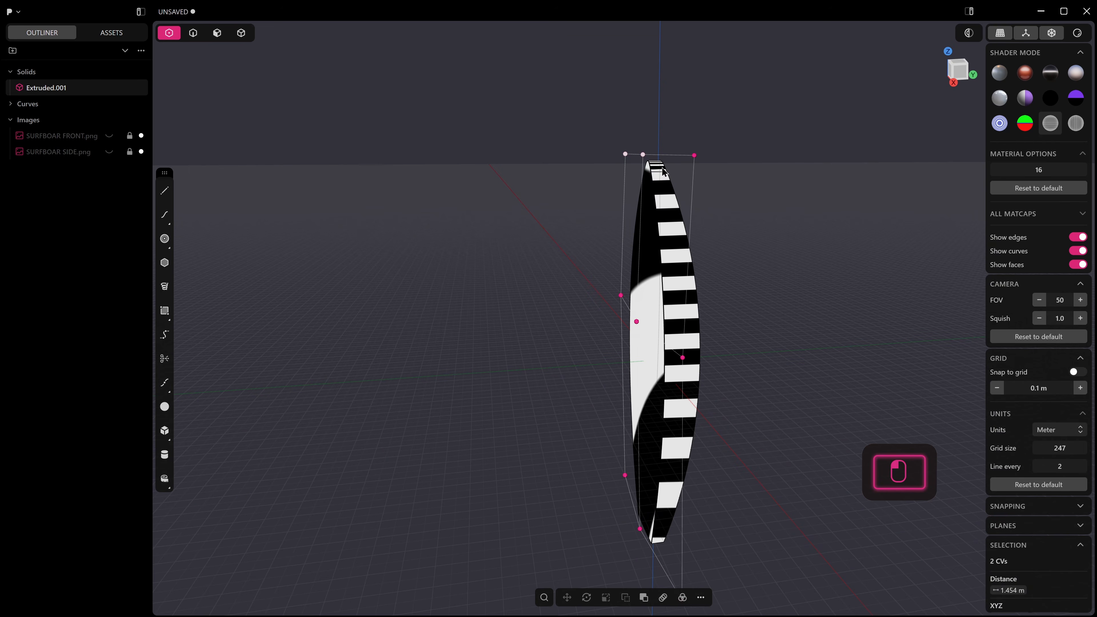
{"action": "left_click", "coordinate": [649, 194]}
{"action": "middle_click_drag", "start_coordinate": [780, 255], "coordinate": [717, 252]}
{"action": "right_click", "coordinate": [814, 218]}
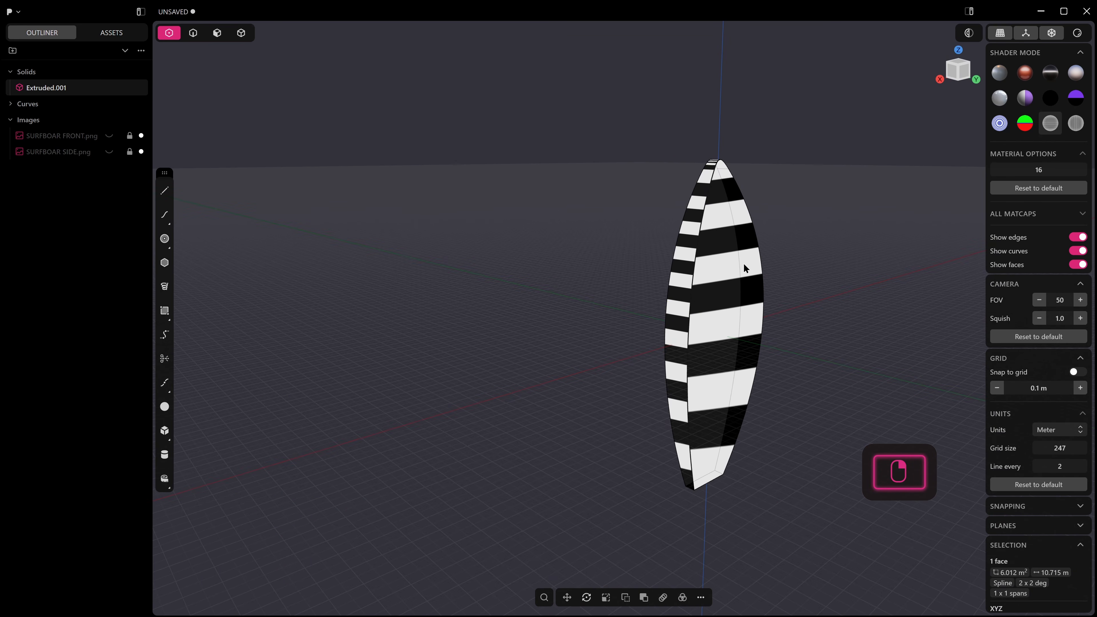
{"action": "key", "text": "z"}
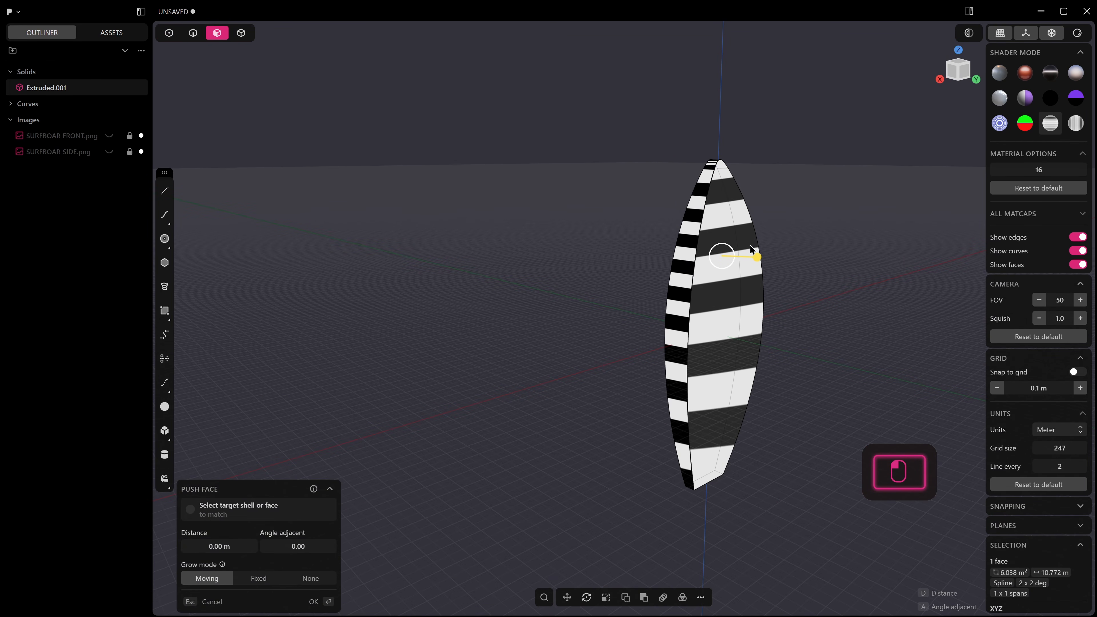
{"action": "middle_click_drag", "start_coordinate": [777, 260], "coordinate": [677, 203]}
{"action": "left_click", "coordinate": [172, 35]}
{"action": "scroll", "coordinate": [650, 330], "scroll_direction": "down", "scroll_amount": 1}
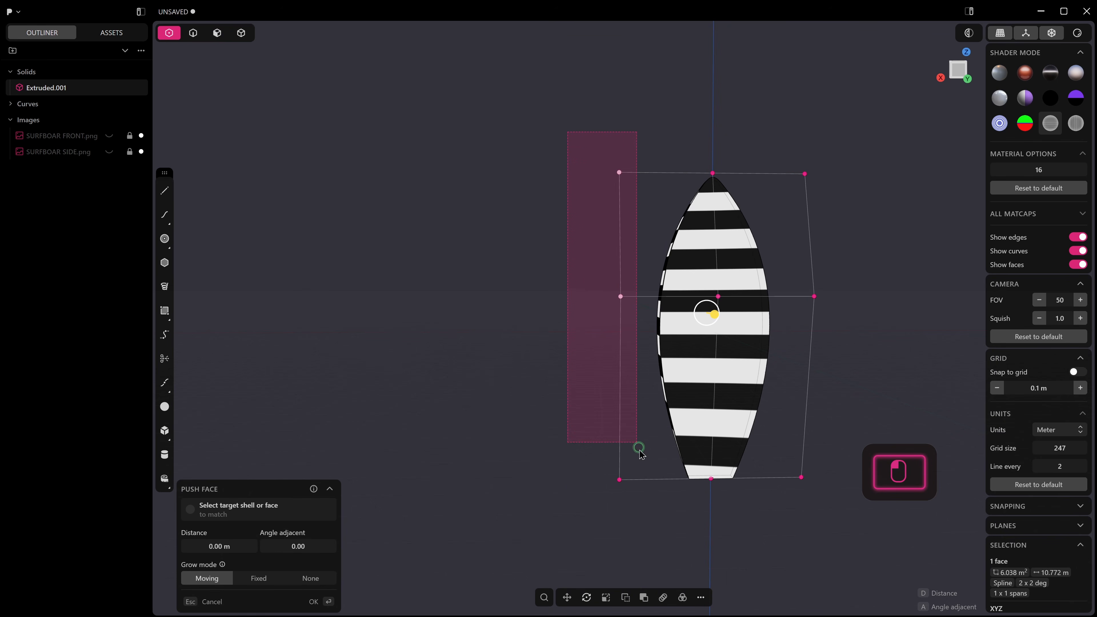
Step: Move both outer columns of the back face's control points, six in all, inward by about -0.19 m in Y
{"action": "left_click_drag", "start_coordinate": [655, 502], "coordinate": [655, 502]}
{"action": "left_click_drag", "start_coordinate": [771, 133], "coordinate": [792, 282], "text": "shift"}
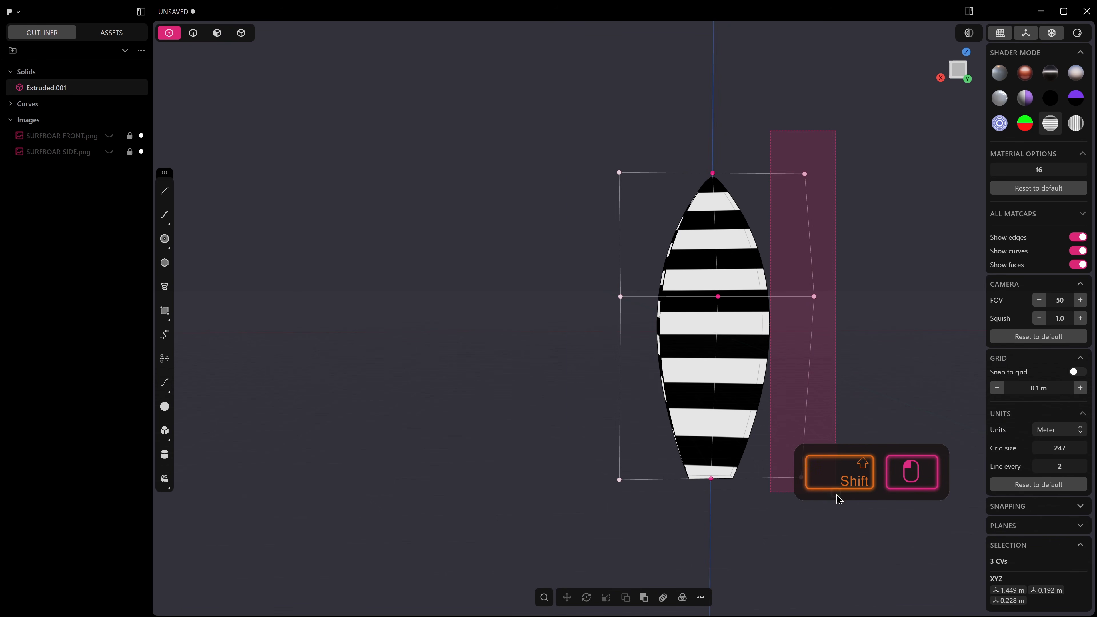
{"action": "middle_click_drag", "start_coordinate": [818, 456], "coordinate": [741, 439], "text": "shift"}
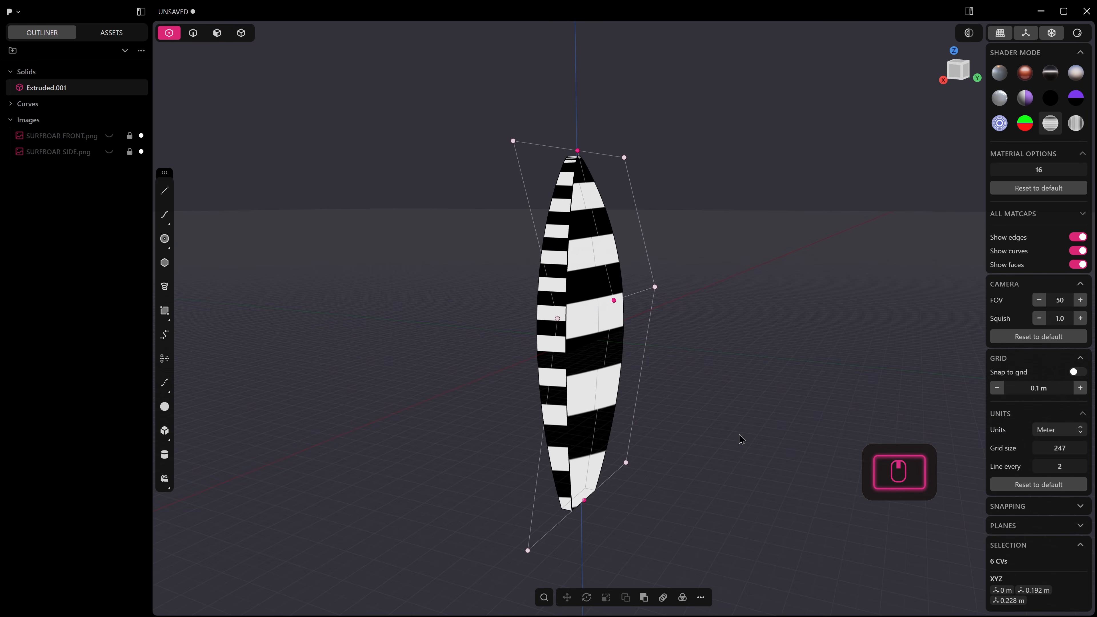
{"action": "key", "text": "g"}
{"action": "left_click_drag", "start_coordinate": [624, 330], "coordinate": [610, 331]}
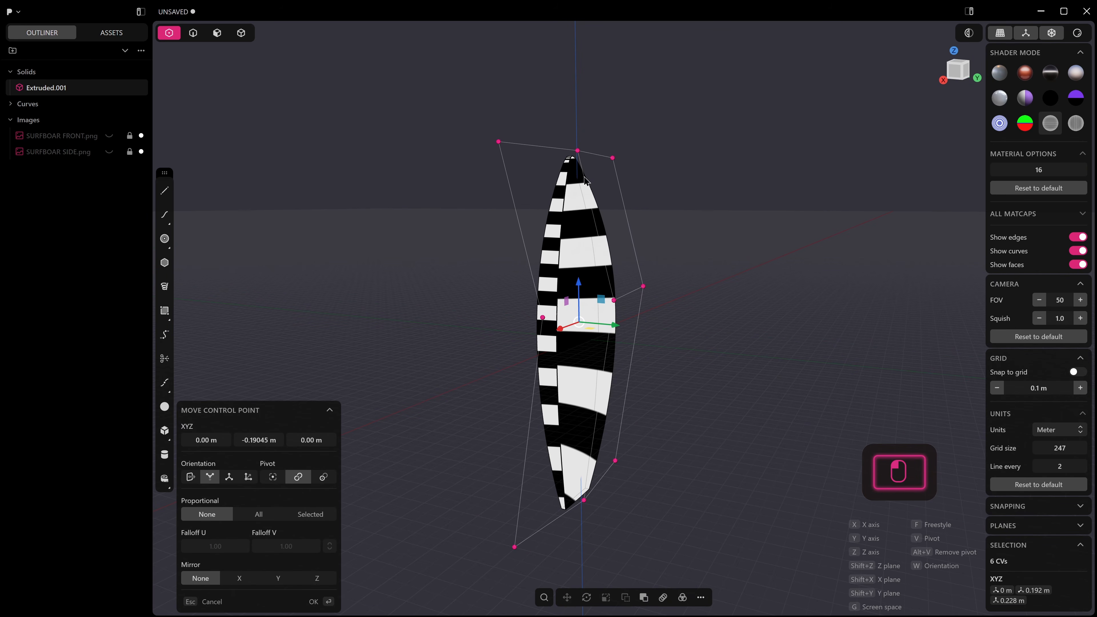
{"action": "right_click", "coordinate": [563, 128]}
Step: Move the back face's middle column of three control points outward by about 0.27 m in Y and restore the first matcap shader
{"action": "middle_click_drag", "start_coordinate": [609, 151], "coordinate": [575, 136]}
{"action": "left_click_drag", "start_coordinate": [517, 116], "coordinate": [563, 546]}
{"action": "middle_click_drag", "start_coordinate": [578, 506], "coordinate": [583, 526]}
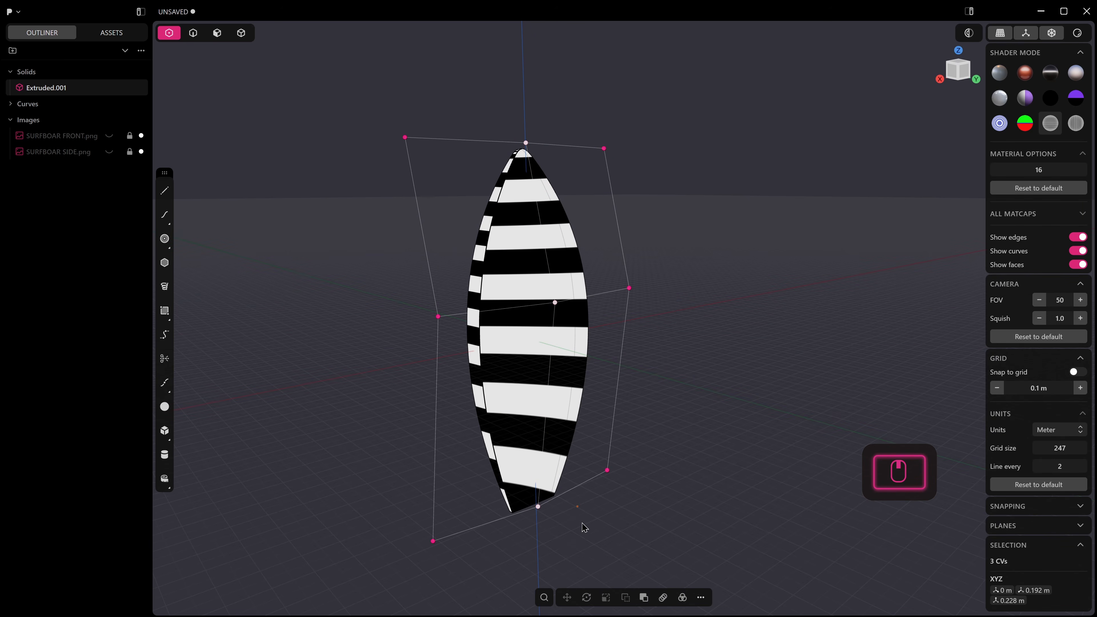
{"action": "key", "text": "g"}
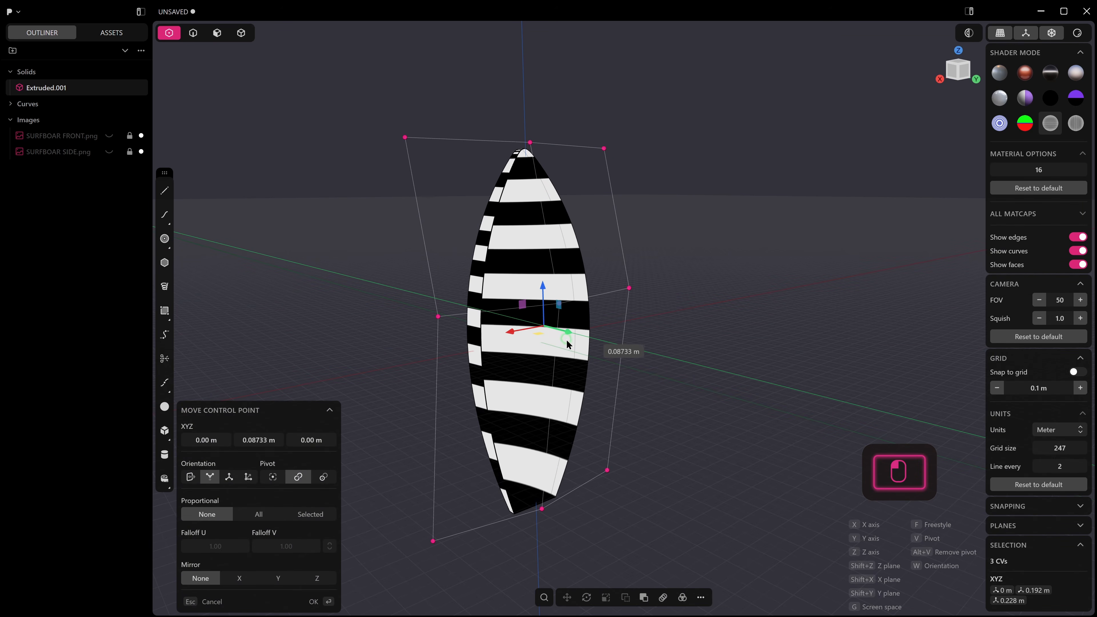
{"action": "left_click_drag", "start_coordinate": [571, 350], "coordinate": [580, 352]}
{"action": "mouse_move", "coordinate": [615, 355]}
{"action": "middle_mouse_down"}
{"action": "mouse_move", "coordinate": [557, 317]}
{"action": "mouse_move", "coordinate": [562, 336]}
{"action": "mouse_move", "coordinate": [622, 338]}
{"action": "middle_mouse_up"}
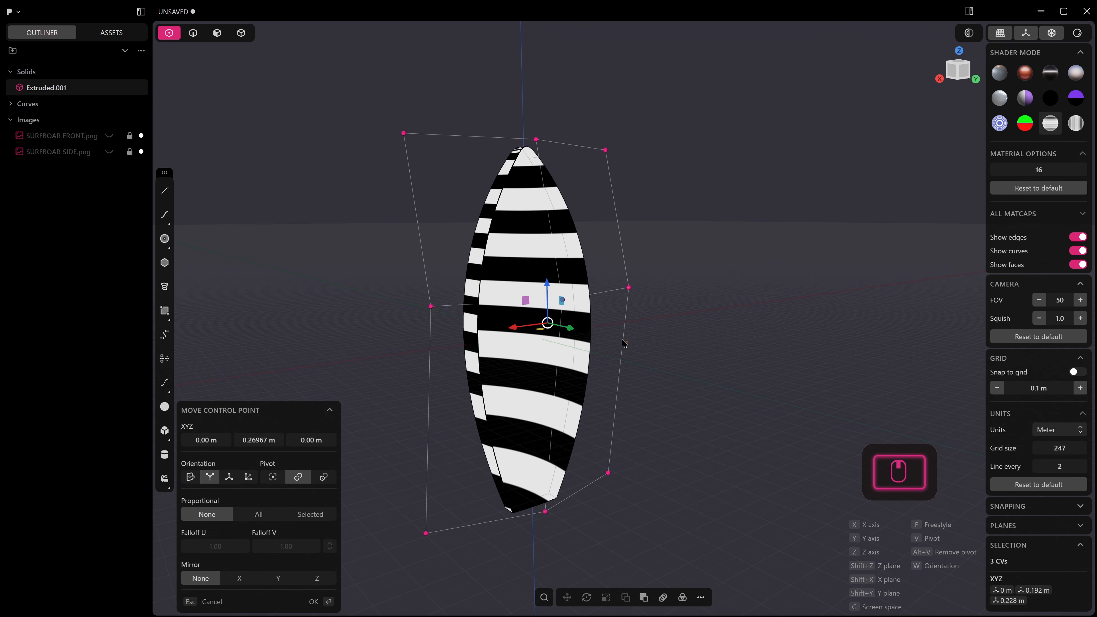
{"action": "left_click", "coordinate": [997, 75]}
{"action": "mouse_move", "coordinate": [574, 242]}
{"action": "middle_mouse_down"}
{"action": "mouse_move", "coordinate": [632, 205]}
{"action": "mouse_move", "coordinate": [626, 251]}
{"action": "mouse_move", "coordinate": [583, 209]}
{"action": "middle_mouse_up"}
{"action": "key", "text": "Return"}
Step: Clear the back face's control points, turn off X-ray mode and view the board's front and side surfaces
{"action": "key", "text": "z"}
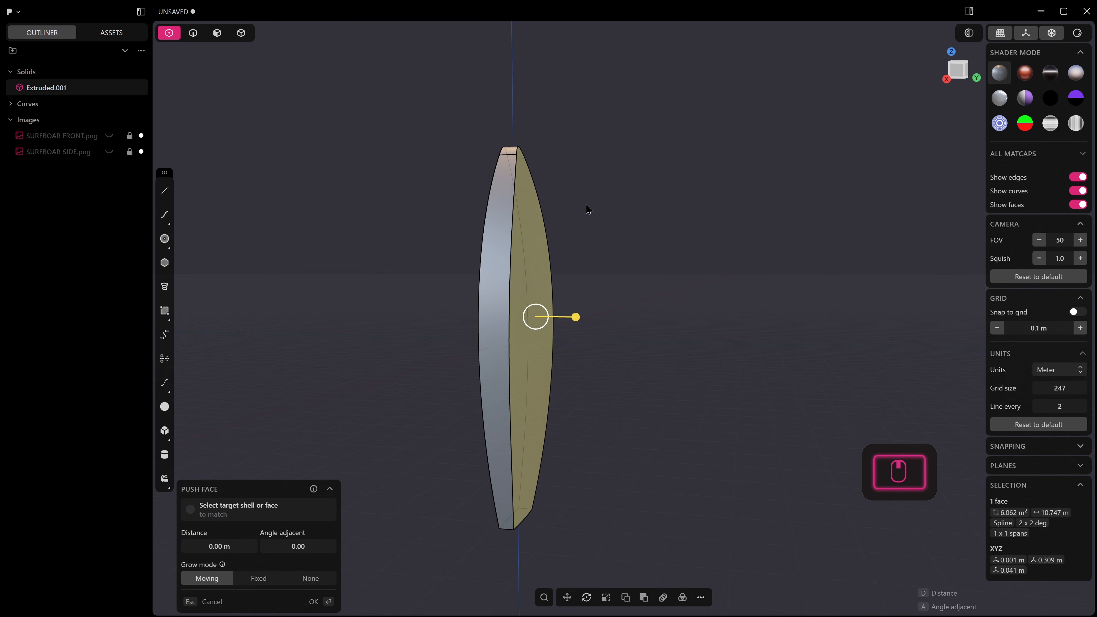
{"action": "right_click", "coordinate": [619, 192]}
{"action": "middle_click_drag", "start_coordinate": [575, 258], "coordinate": [676, 237]}
{"action": "key", "text": "alt+z"}
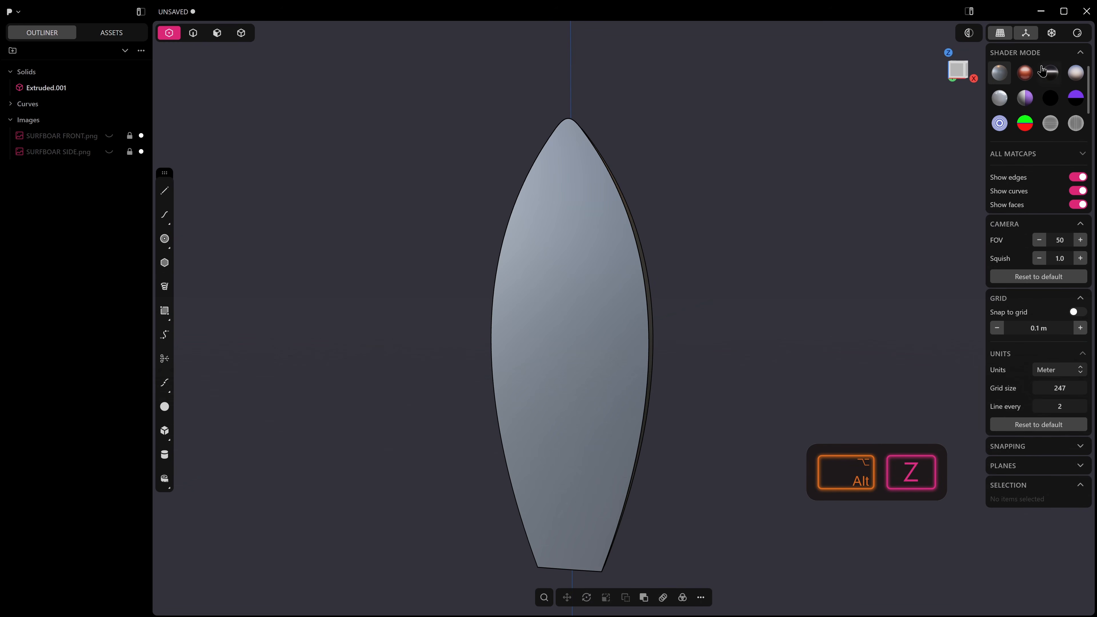
{"action": "left_click", "coordinate": [1050, 38]}
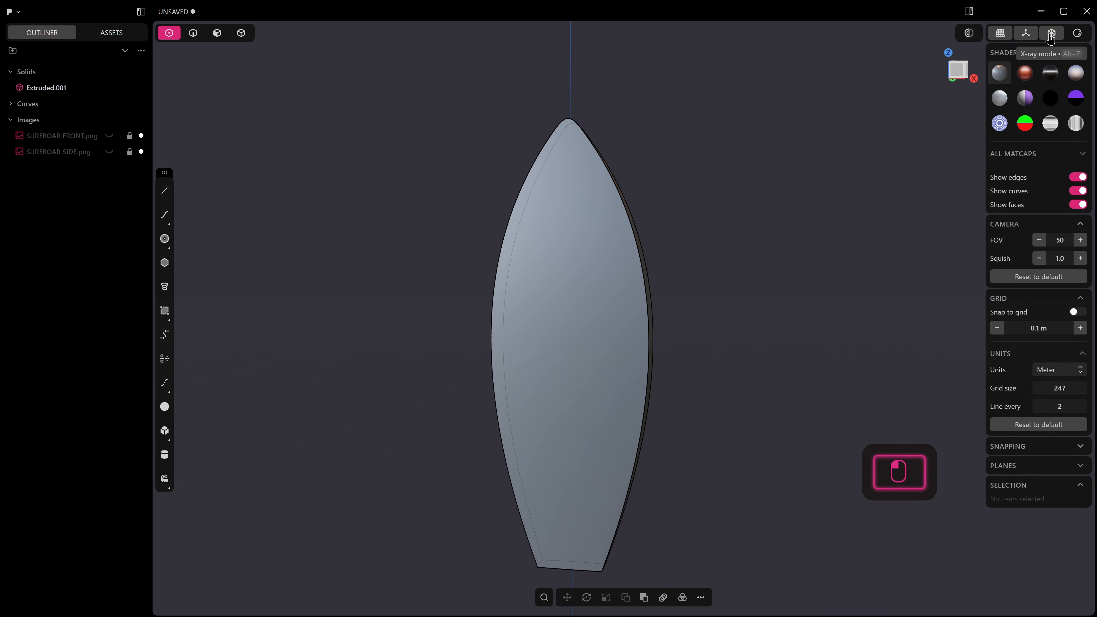
{"action": "left_click", "coordinate": [1045, 38]}
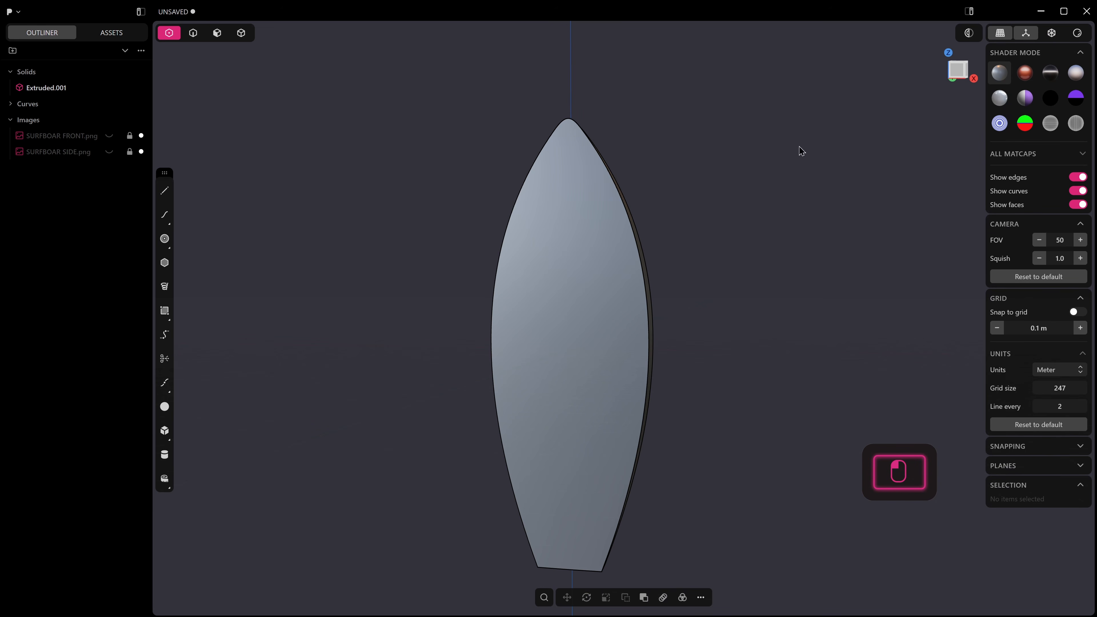
{"action": "middle_click_drag", "start_coordinate": [735, 164], "coordinate": [663, 149]}
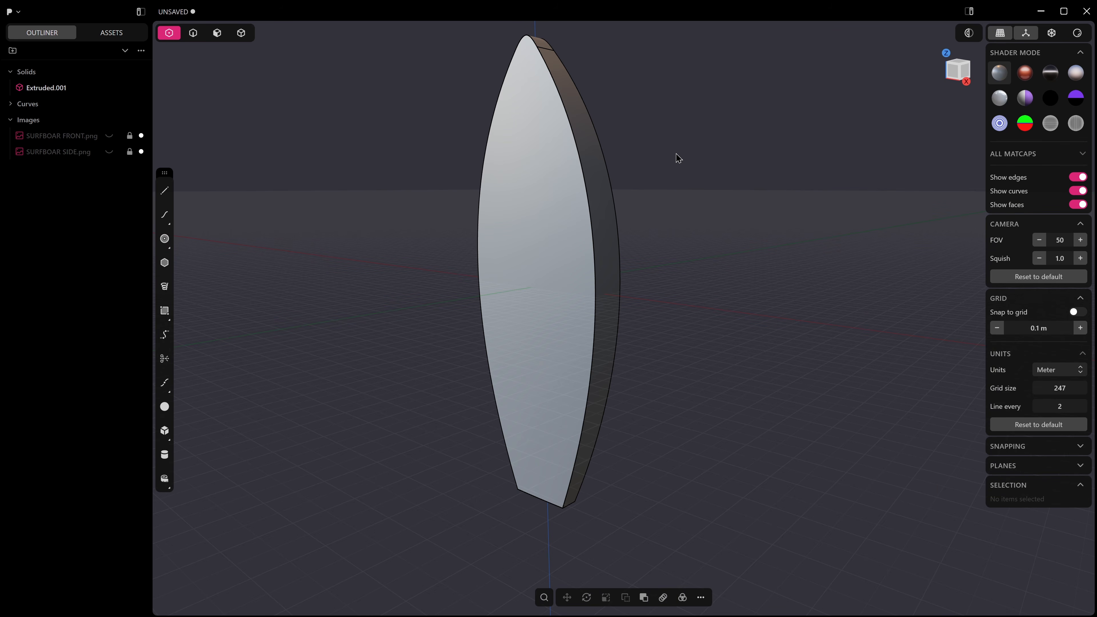
{"action": "middle_click_drag", "start_coordinate": [686, 288], "coordinate": [589, 269]}
{"action": "key", "text": "2"}
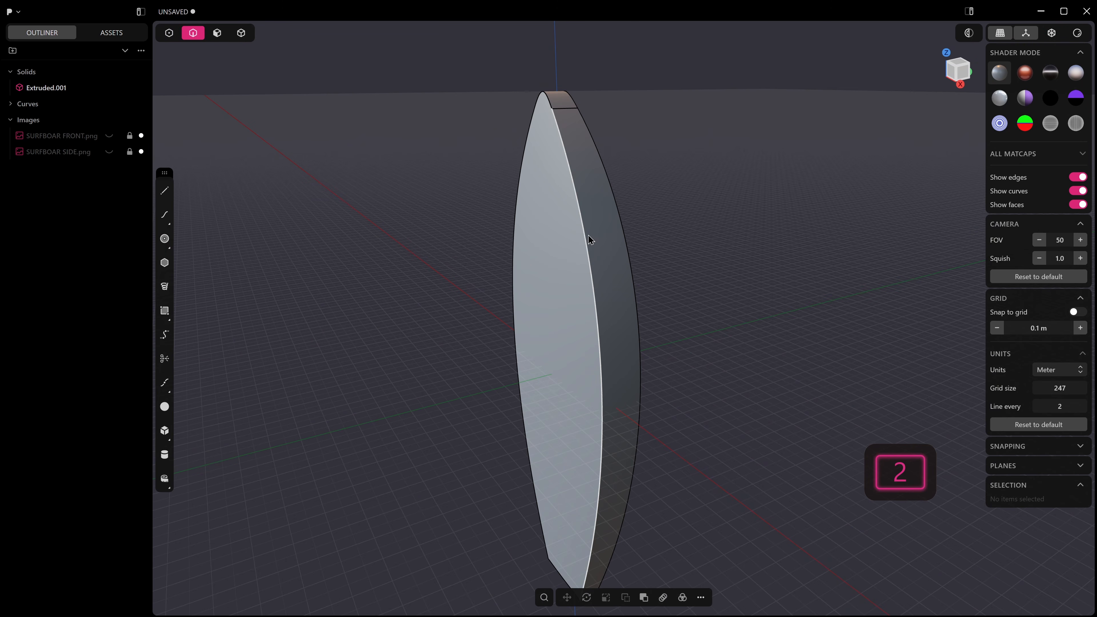
{"action": "left_click", "coordinate": [589, 238]}
{"action": "left_click_drag", "start_coordinate": [583, 235], "coordinate": [578, 240]}
{"action": "middle_click_drag", "start_coordinate": [652, 241], "coordinate": [600, 243]}
{"action": "key", "text": "Escape"}
{"action": "left_click", "coordinate": [699, 258]}
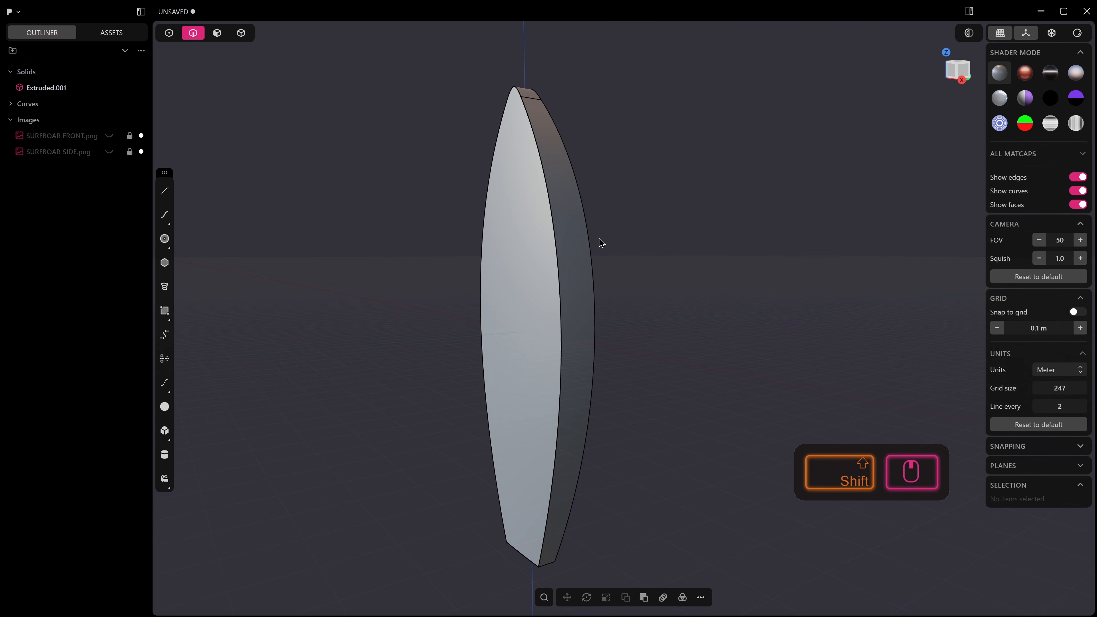
Step: In the front view, show the SURFBOAR FRONT.png reference to compare the board's tail corners with it
{"action": "key", "text": "KP_1"}
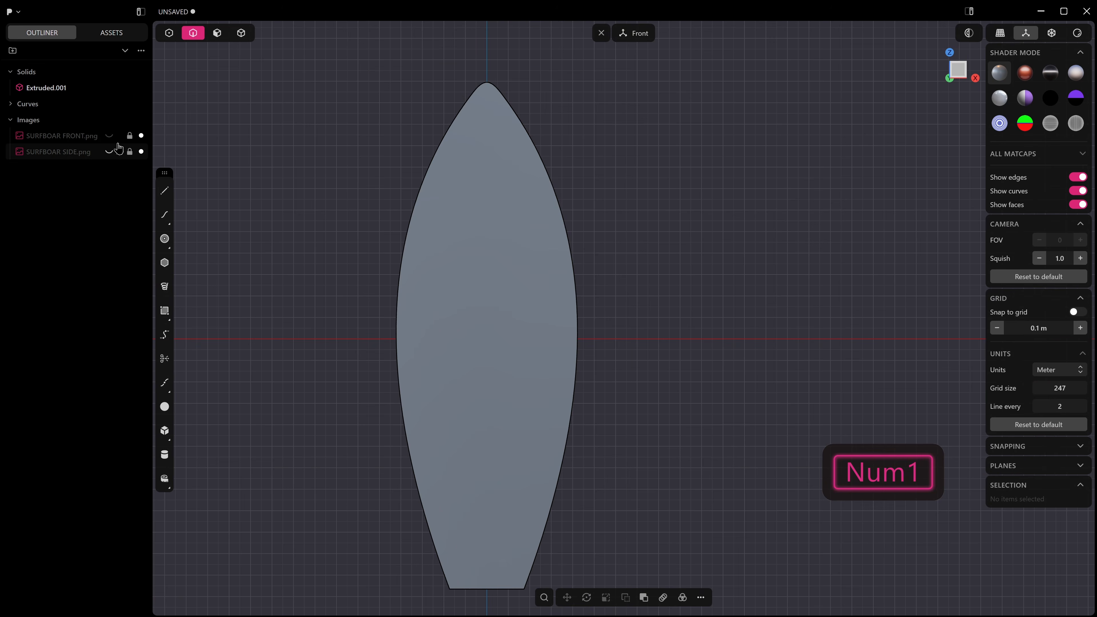
{"action": "left_click", "coordinate": [109, 136]}
{"action": "middle_click_drag", "start_coordinate": [497, 363], "coordinate": [513, 203], "text": "shift"}
{"action": "scroll", "coordinate": [510, 438], "scroll_direction": "up", "scroll_amount": 5}
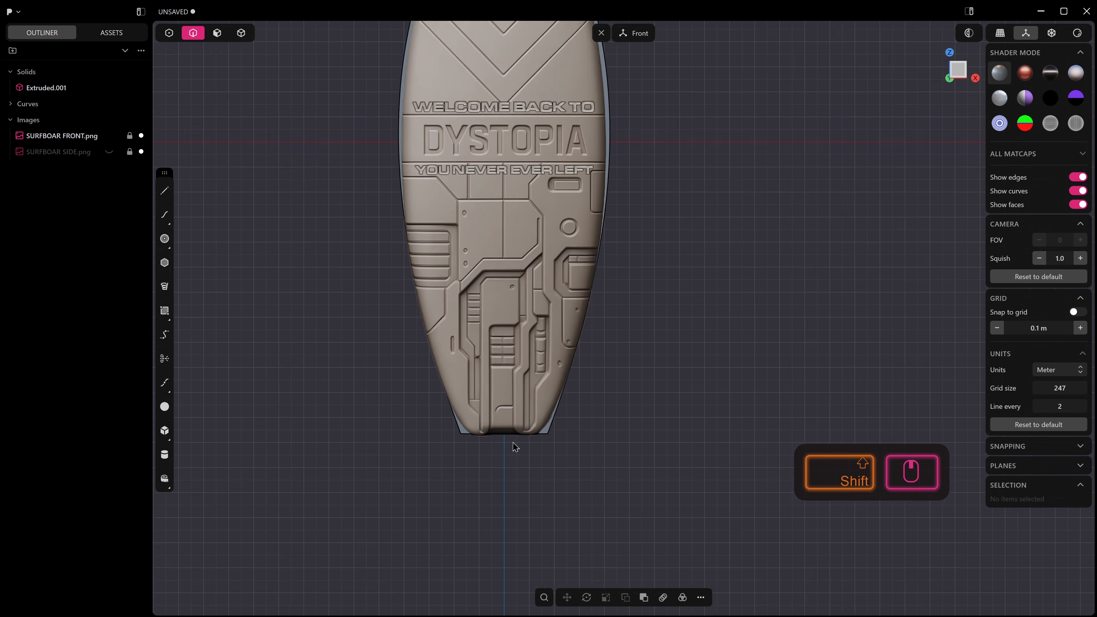
{"action": "key", "text": "1"}
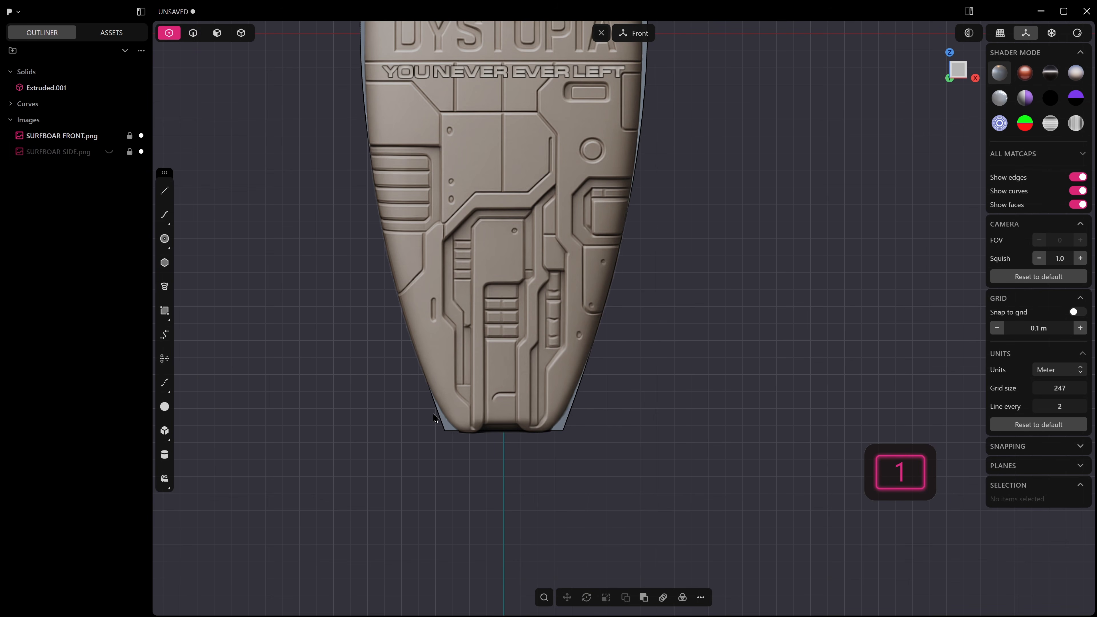
{"action": "scroll", "coordinate": [370, 330], "scroll_direction": "down", "scroll_amount": 2}
{"action": "scroll", "coordinate": [477, 408], "scroll_direction": "down", "scroll_amount": 1}
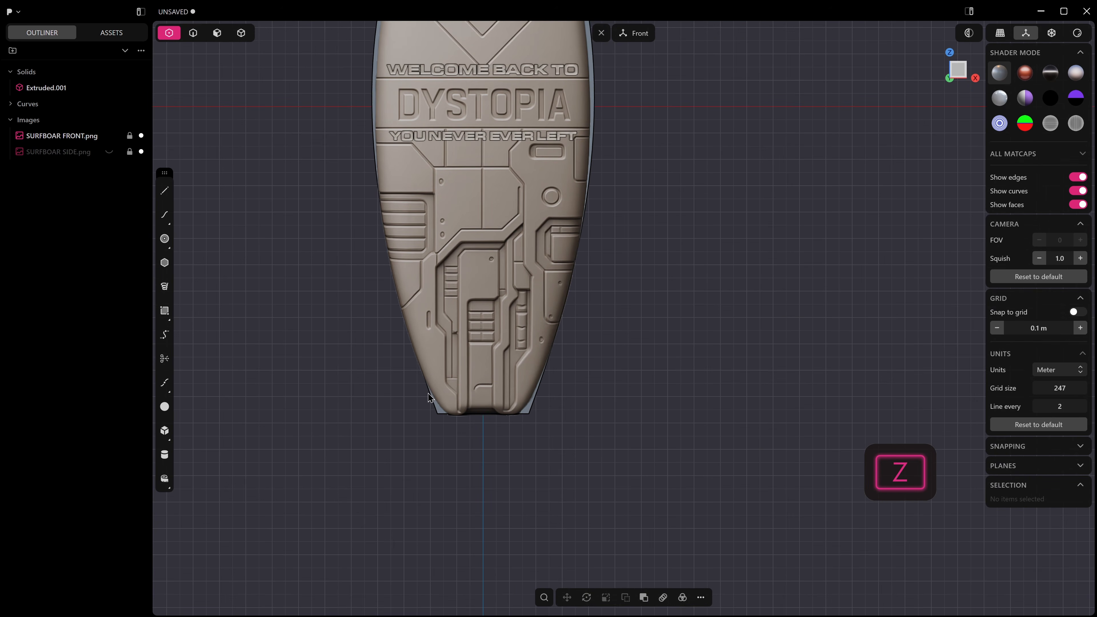
{"action": "left_click", "coordinate": [446, 411]}
{"action": "key", "text": "z"}
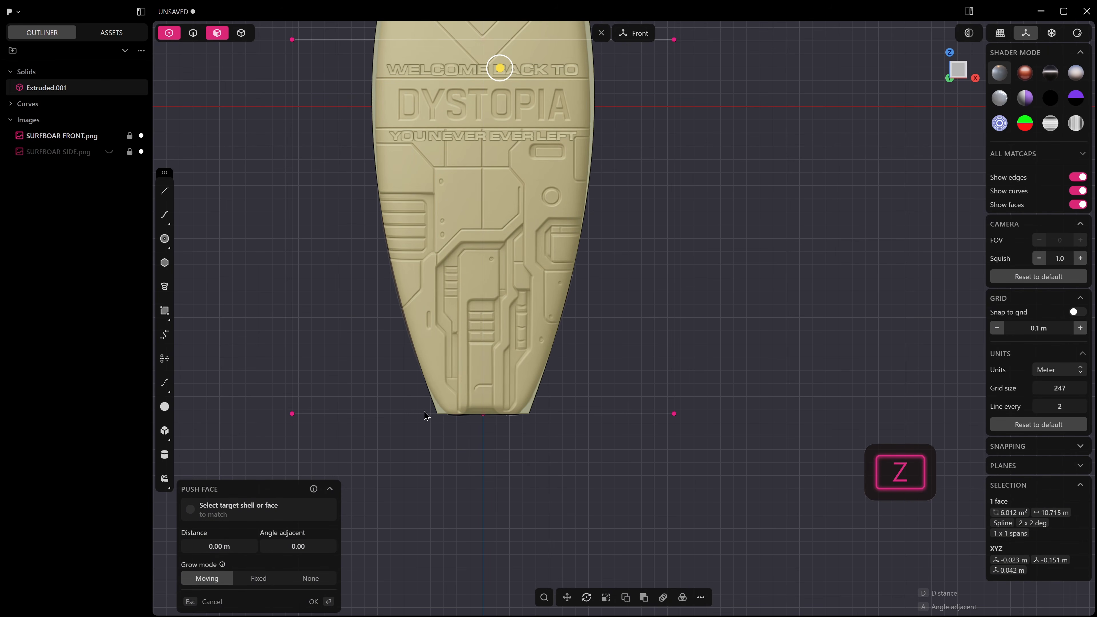
{"action": "left_click", "coordinate": [377, 387]}
{"action": "left_click", "coordinate": [180, 34]}
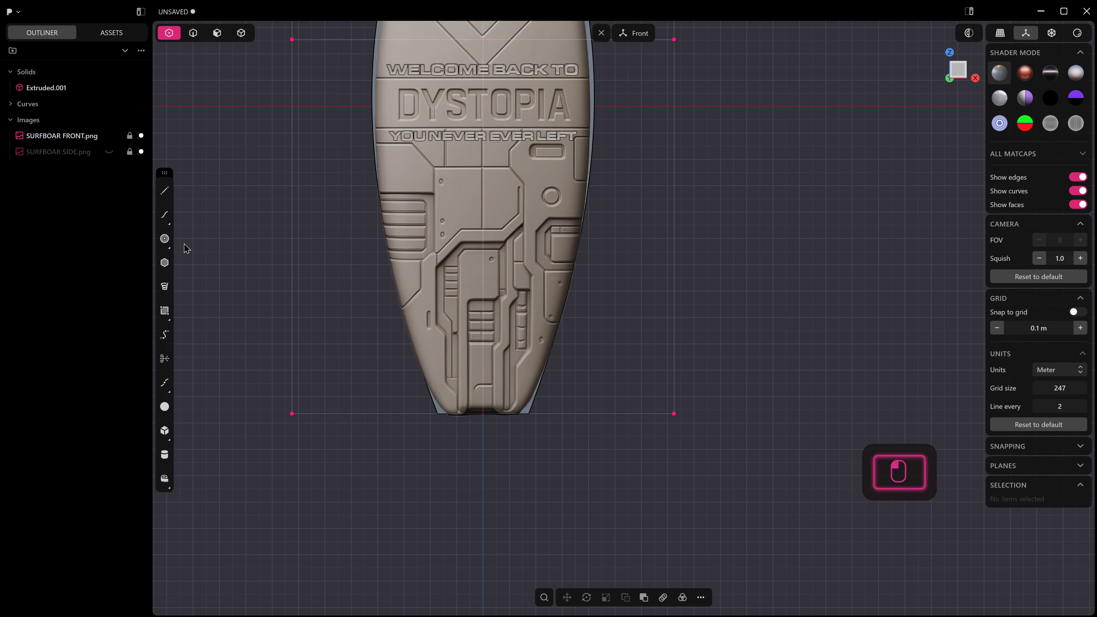
{"action": "left_click_drag", "start_coordinate": [442, 432], "coordinate": [767, 471]}
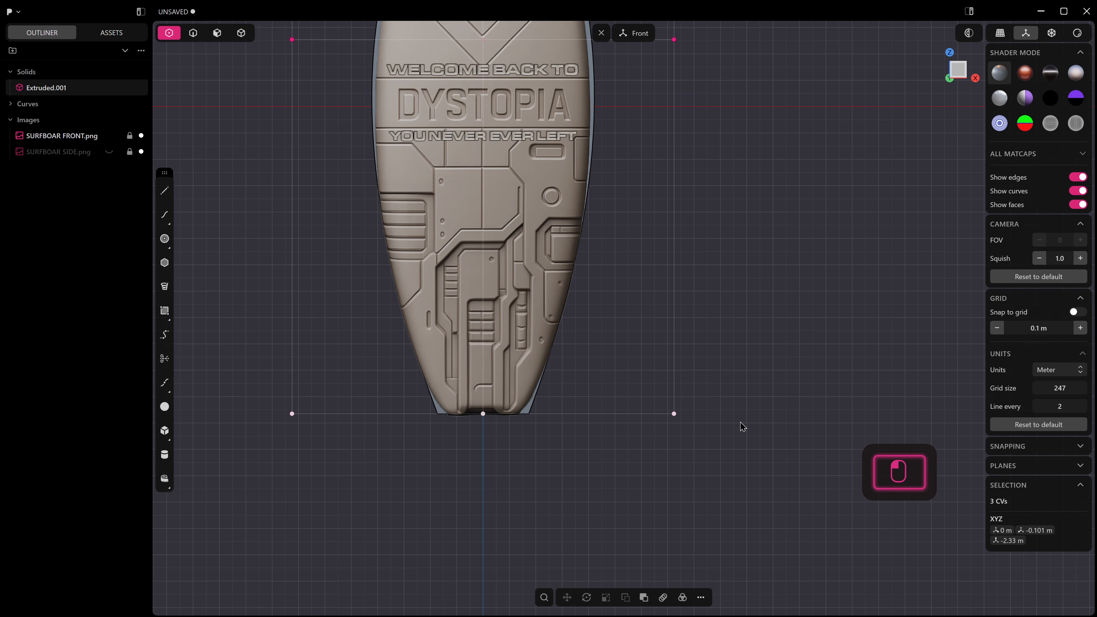
{"action": "key", "text": "s"}
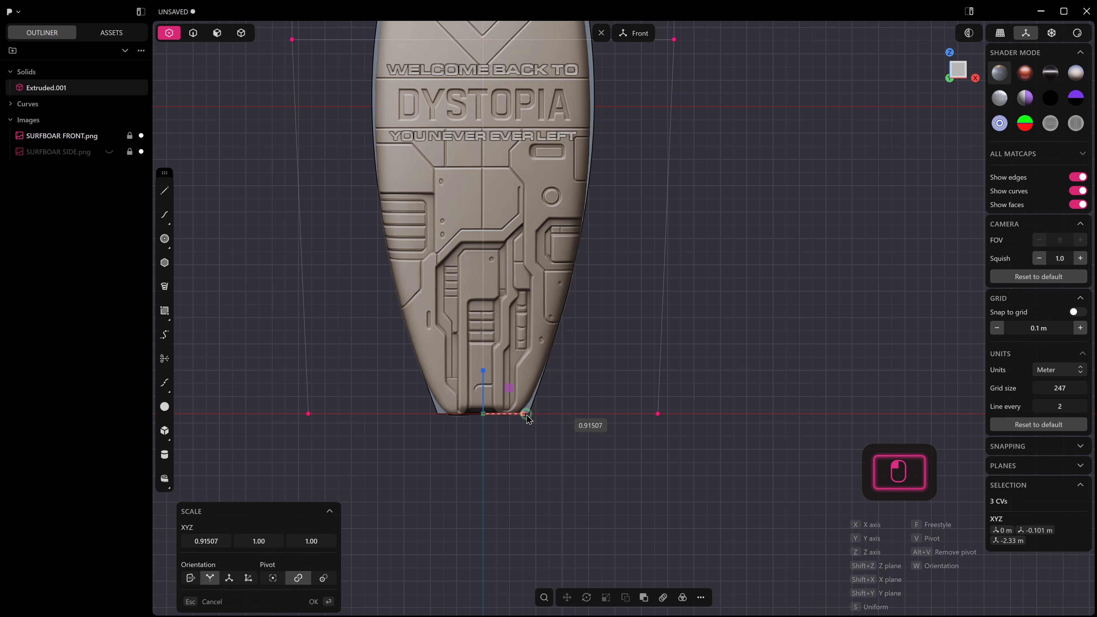
{"action": "key", "text": "Escape"}
Step: Select all of the board's faces and show their control points
{"action": "middle_click_drag", "start_coordinate": [418, 415], "coordinate": [378, 308]}
{"action": "key", "text": "2"}
{"action": "left_click", "coordinate": [383, 283]}
{"action": "left_click", "coordinate": [356, 228]}
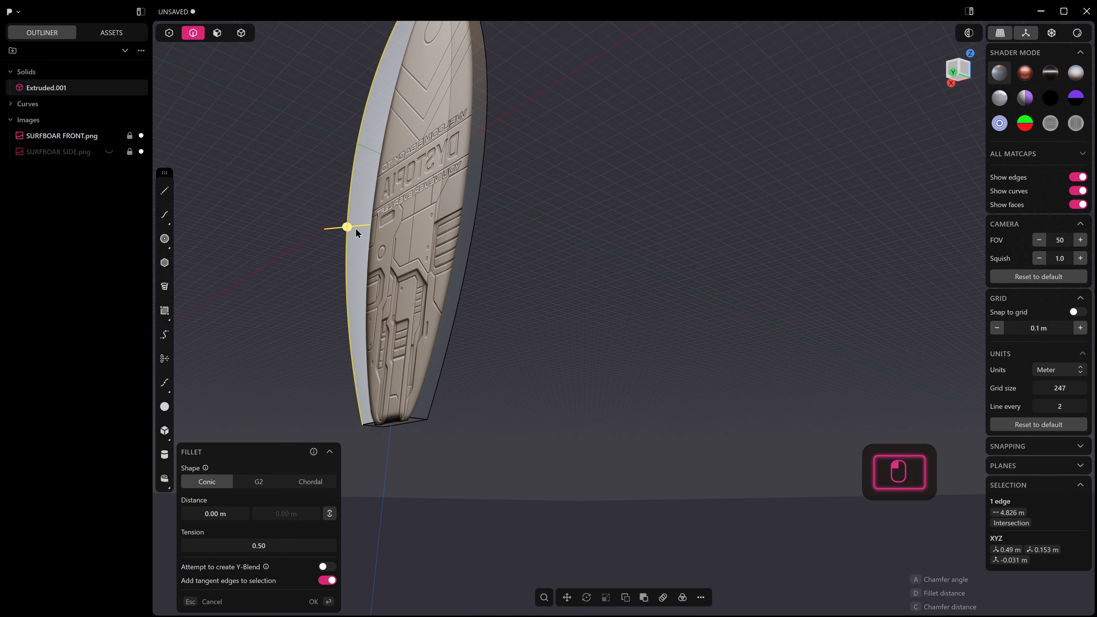
{"action": "key", "text": "3"}
{"action": "left_click", "coordinate": [366, 187]}
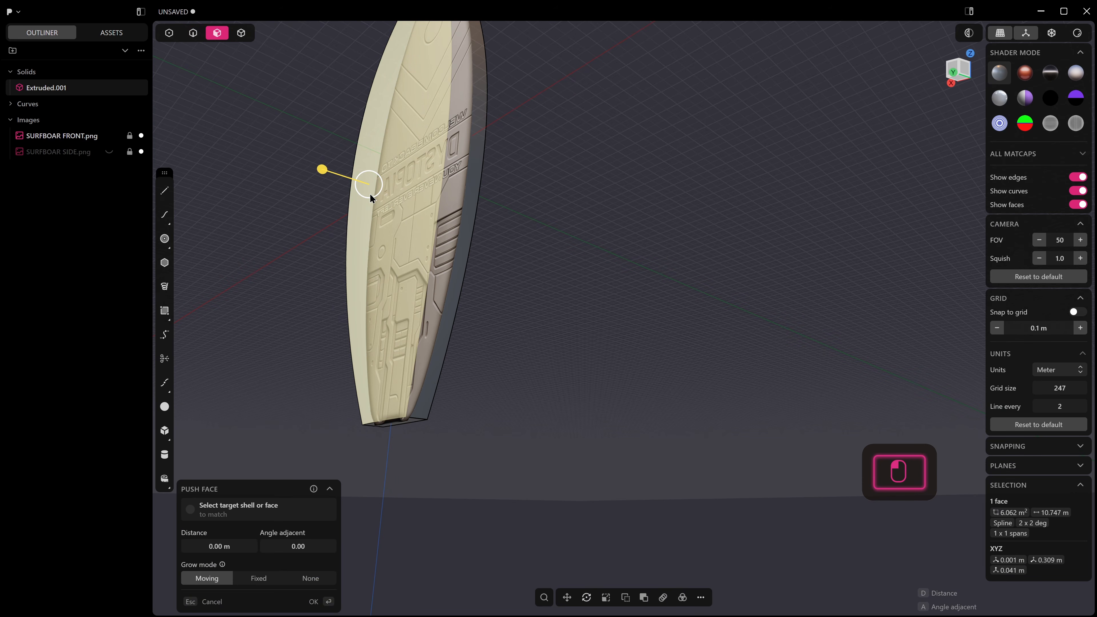
{"action": "scroll", "coordinate": [369, 192], "scroll_direction": "down", "scroll_amount": 5}
{"action": "left_click_drag", "start_coordinate": [350, 73], "coordinate": [521, 345]}
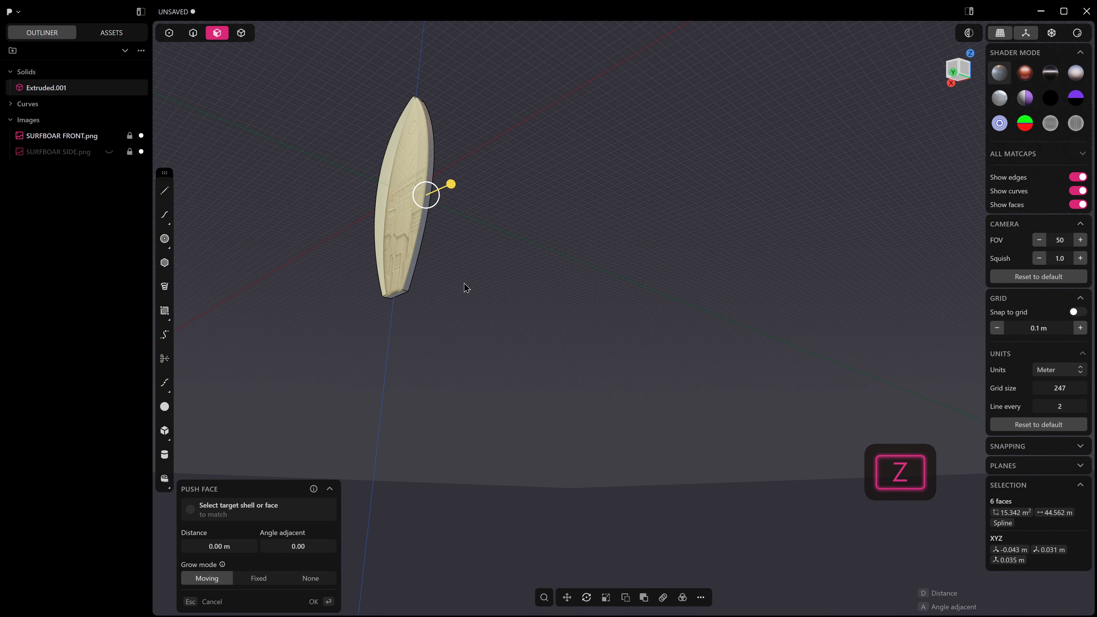
{"action": "key", "text": "z"}
{"action": "middle_click_drag", "start_coordinate": [468, 269], "coordinate": [354, 283]}
{"action": "scroll", "coordinate": [447, 296], "scroll_direction": "up", "scroll_amount": 3}
{"action": "middle_click_drag", "start_coordinate": [447, 295], "coordinate": [515, 306]}
{"action": "left_click_drag", "start_coordinate": [314, 270], "coordinate": [819, 388]}
{"action": "scroll", "coordinate": [751, 365], "scroll_direction": "up", "scroll_amount": 4}
{"action": "mouse_move", "coordinate": [585, 315]}
{"action": "middle_mouse_down", "text": "shift"}
{"action": "mouse_move", "coordinate": [610, 349]}
{"action": "mouse_move", "coordinate": [572, 291]}
{"action": "mouse_move", "coordinate": [574, 318]}
{"action": "middle_mouse_up", "text": "shift"}
{"action": "key", "text": "s"}
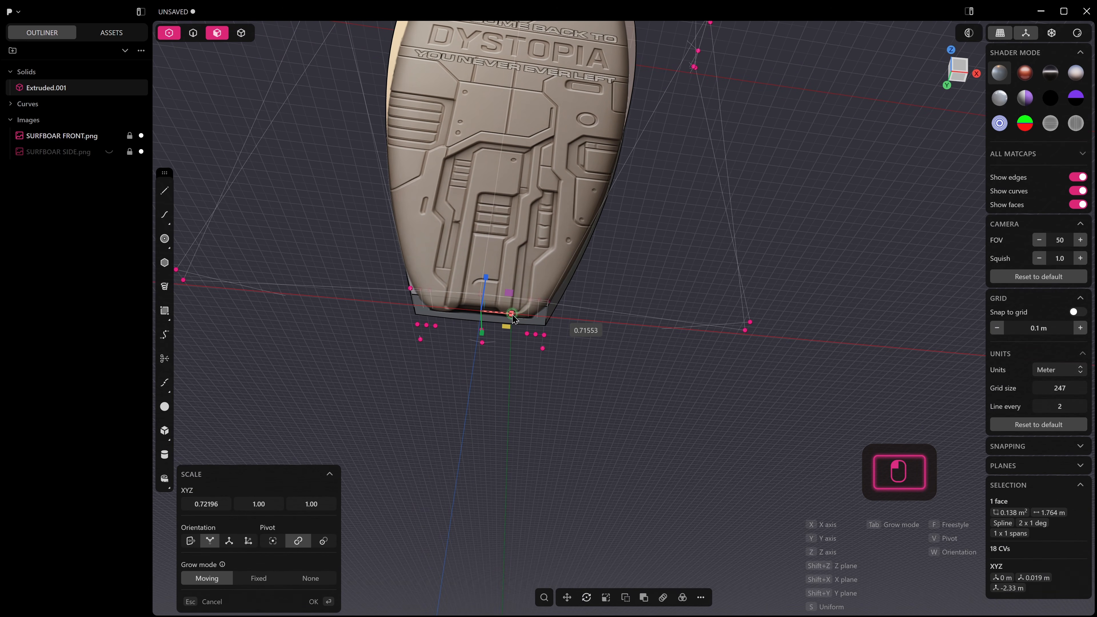
{"action": "key", "text": "Escape"}
Step: Scale the four outermost control points beside the tail to about 0.45 in X
{"action": "left_click_drag", "start_coordinate": [695, 295], "coordinate": [802, 361]}
{"action": "scroll", "coordinate": [232, 314], "scroll_direction": "down", "scroll_amount": 3}
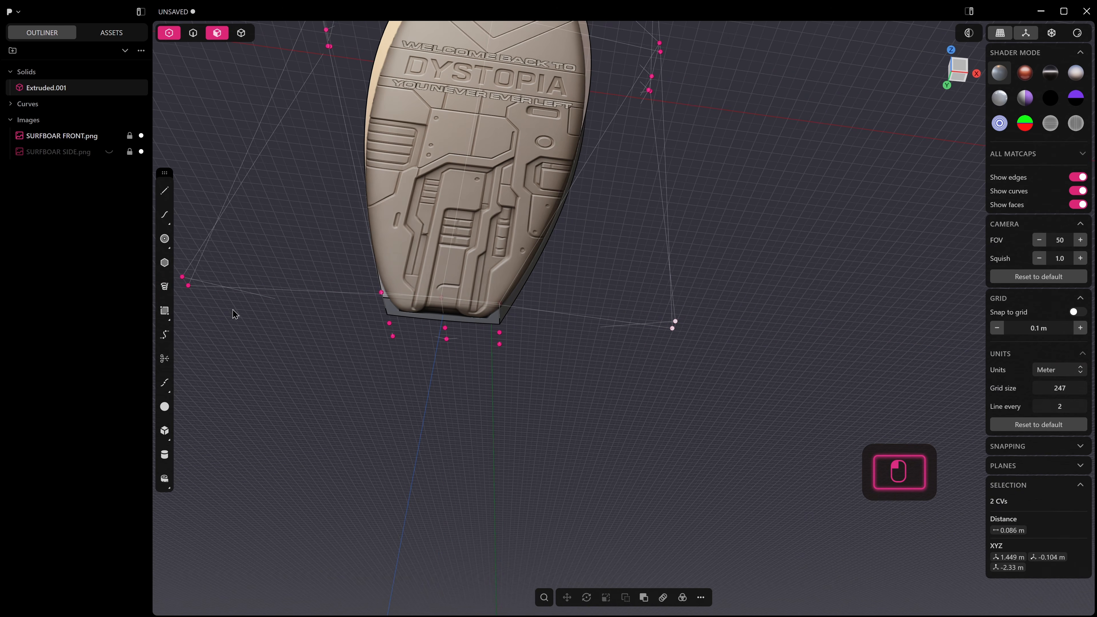
{"action": "middle_click_drag", "start_coordinate": [186, 286], "coordinate": [276, 307], "text": "shift"}
{"action": "left_click_drag", "start_coordinate": [278, 307], "coordinate": [336, 334], "text": "shift"}
{"action": "key", "text": "s"}
{"action": "left_click_drag", "start_coordinate": [593, 339], "coordinate": [569, 344]}
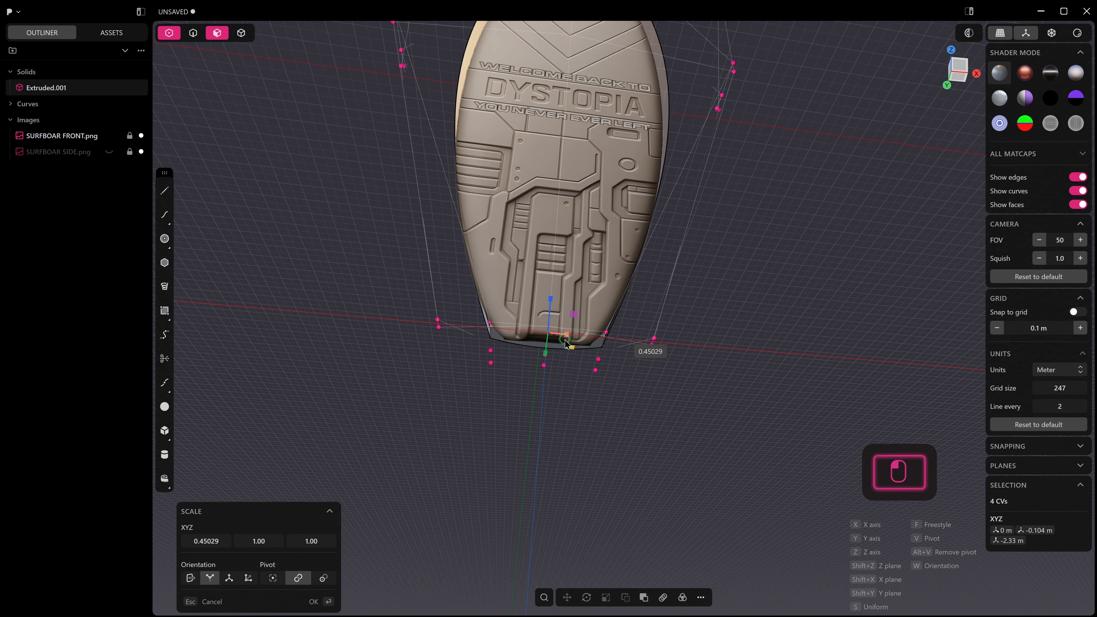
{"action": "middle_click_drag", "start_coordinate": [565, 350], "coordinate": [628, 349]}
{"action": "middle_click_drag", "start_coordinate": [570, 406], "coordinate": [550, 417]}
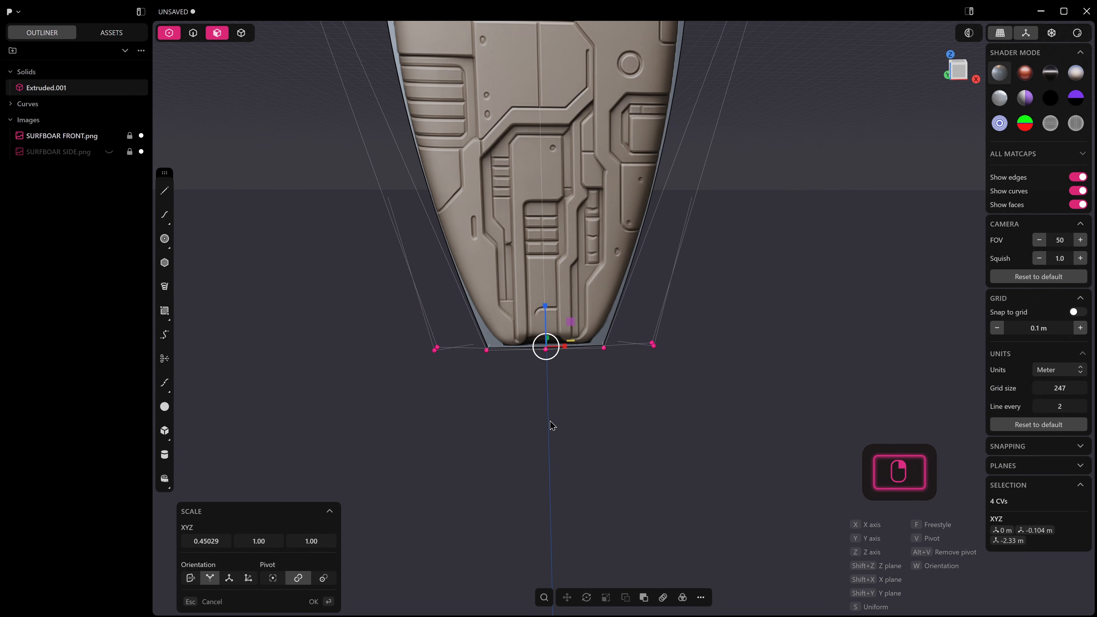
{"action": "right_click", "coordinate": [550, 417]}
Step: Move the tail's four middle control points down in Z and raise its ten corner control points to about -2.27 m in Z
{"action": "left_click_drag", "start_coordinate": [510, 299], "coordinate": [565, 380]}
{"action": "key", "text": "g"}
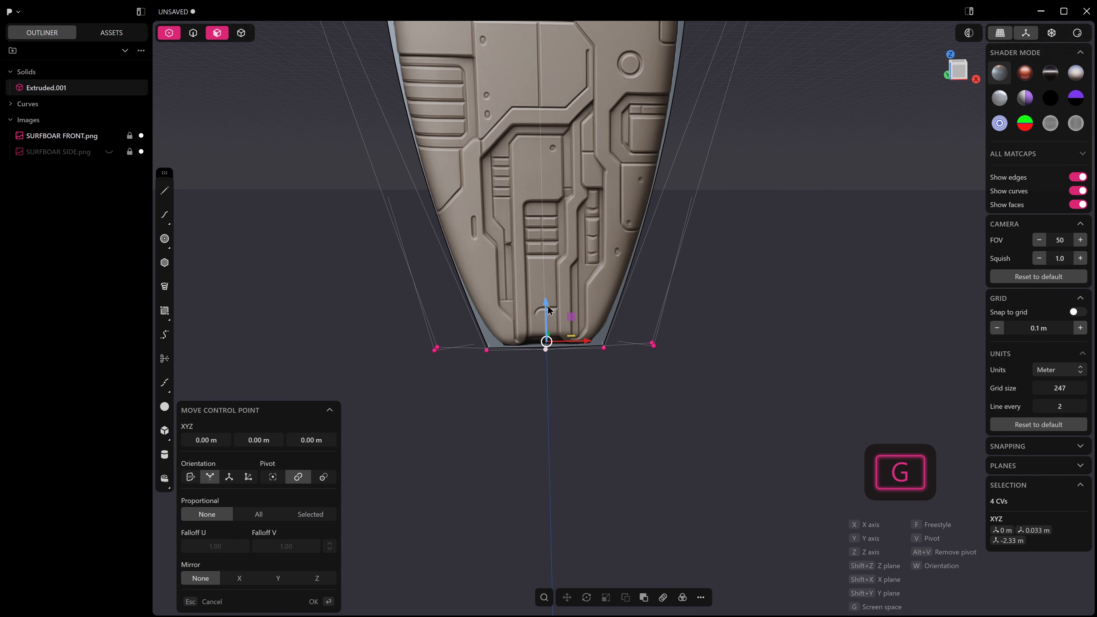
{"action": "left_click_drag", "start_coordinate": [545, 304], "coordinate": [615, 367]}
{"action": "right_click", "coordinate": [407, 310]}
{"action": "key", "text": "g"}
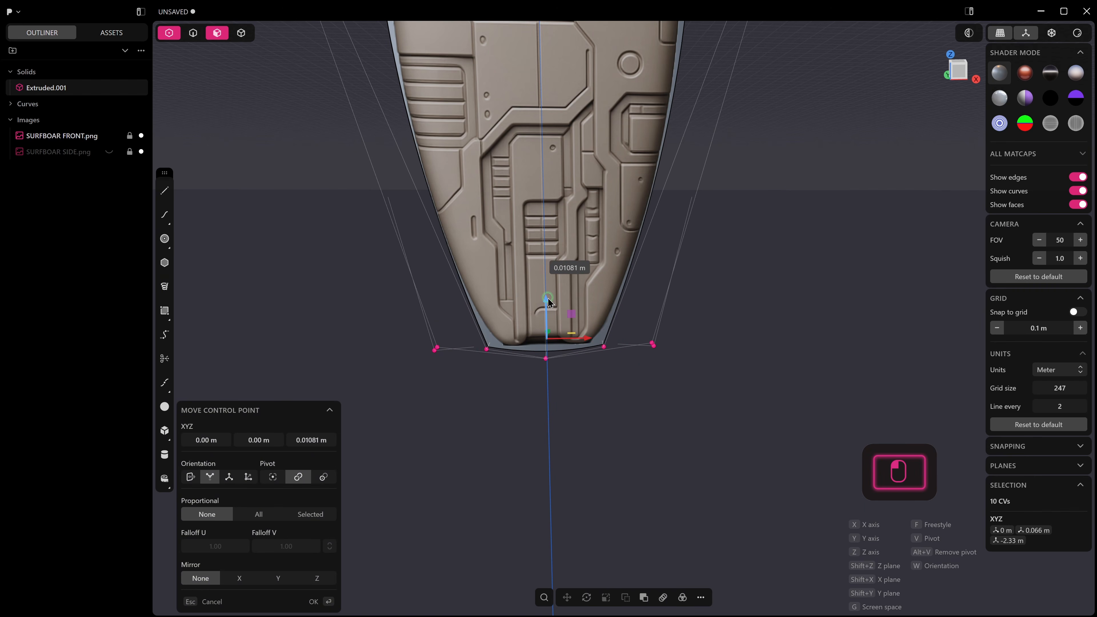
{"action": "left_click", "coordinate": [548, 322]}
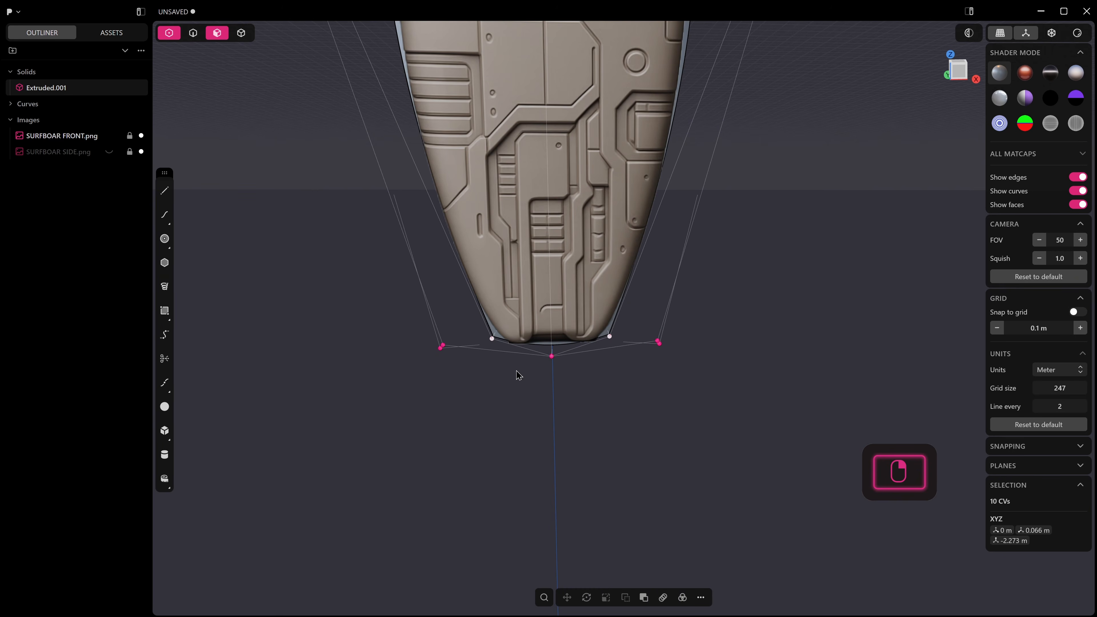
{"action": "scroll", "coordinate": [519, 375], "scroll_direction": "up", "scroll_amount": 2}
{"action": "scroll", "coordinate": [260, 182], "scroll_direction": "down", "scroll_amount": 1}
Step: Turn off the tail's control points, clear the selection and hide the SURFBOAR FRONT.png reference
{"action": "left_click_drag", "start_coordinate": [344, 244], "coordinate": [700, 372]}
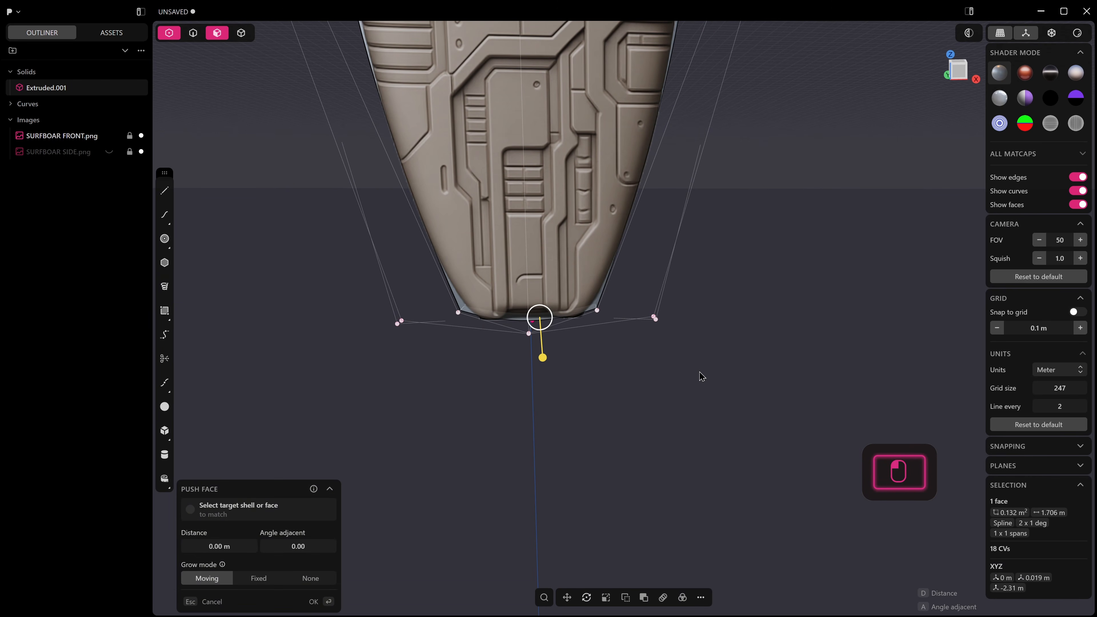
{"action": "key", "text": "z"}
{"action": "scroll", "coordinate": [667, 346], "scroll_direction": "down", "scroll_amount": 4}
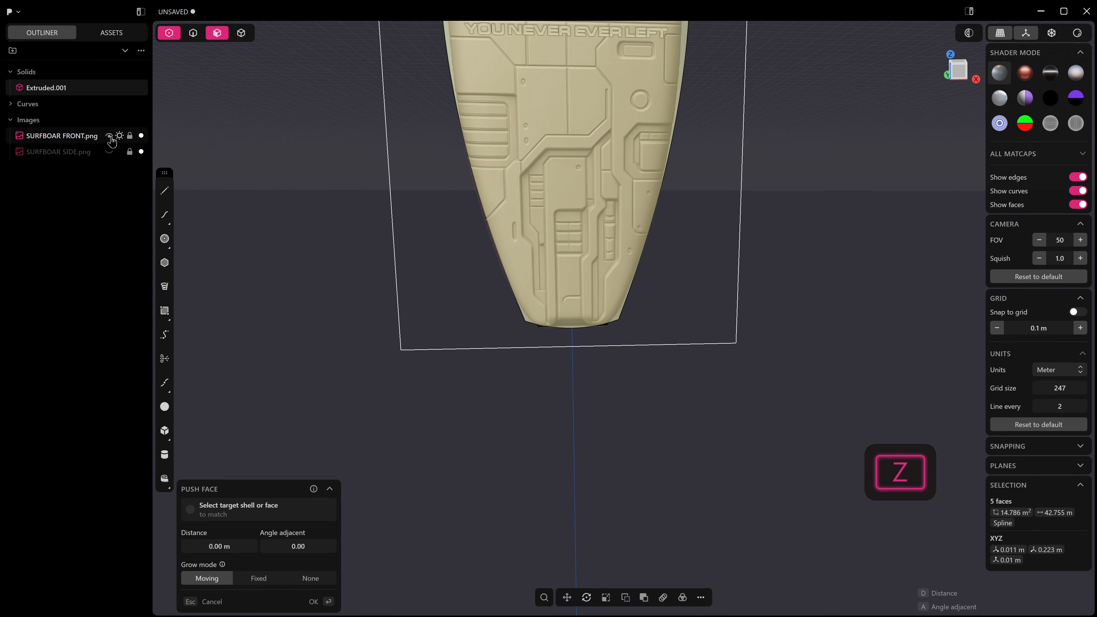
{"action": "left_click", "coordinate": [629, 389]}
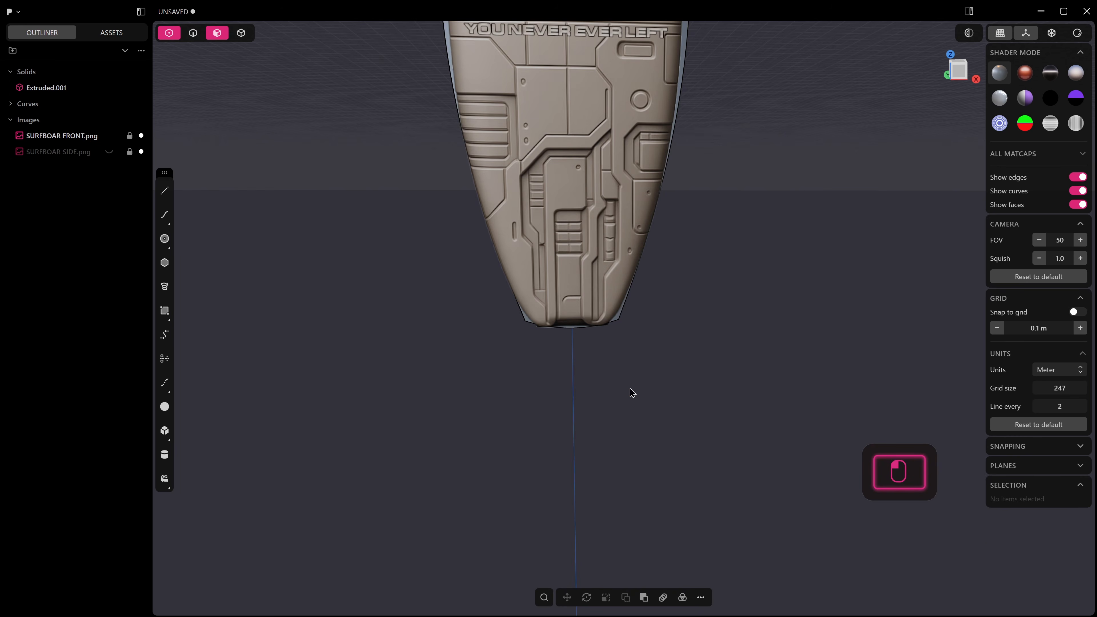
{"action": "left_click", "coordinate": [109, 137]}
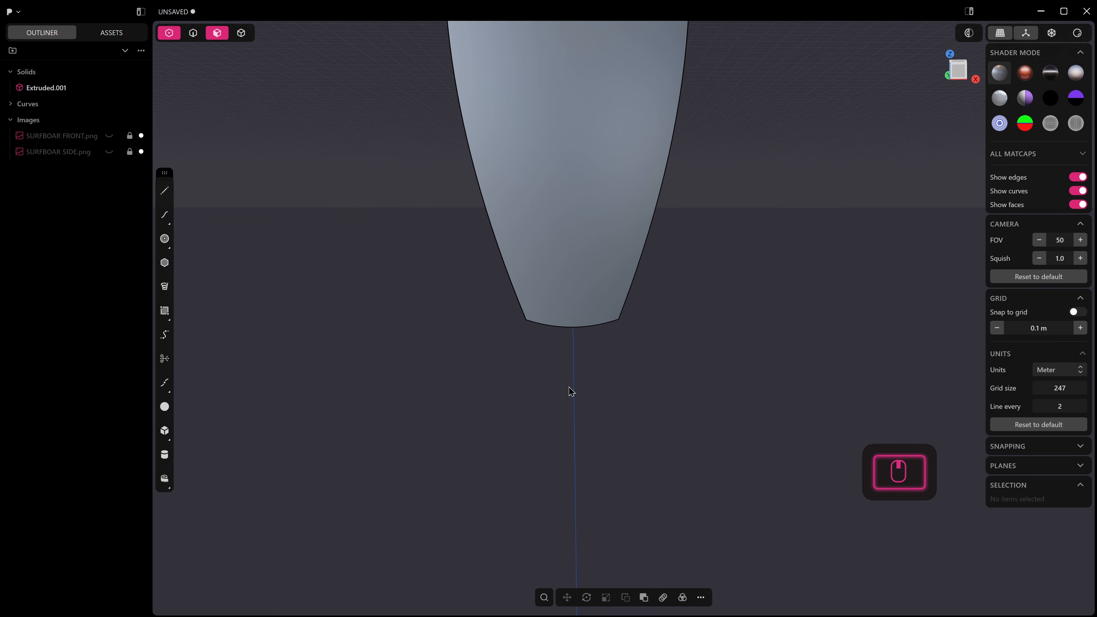
Step: In the front view, create a box about 0.28 m square centred on the tail edge's midpoint, about -0.065 m high, as a new body
{"action": "key", "text": "KP_1"}
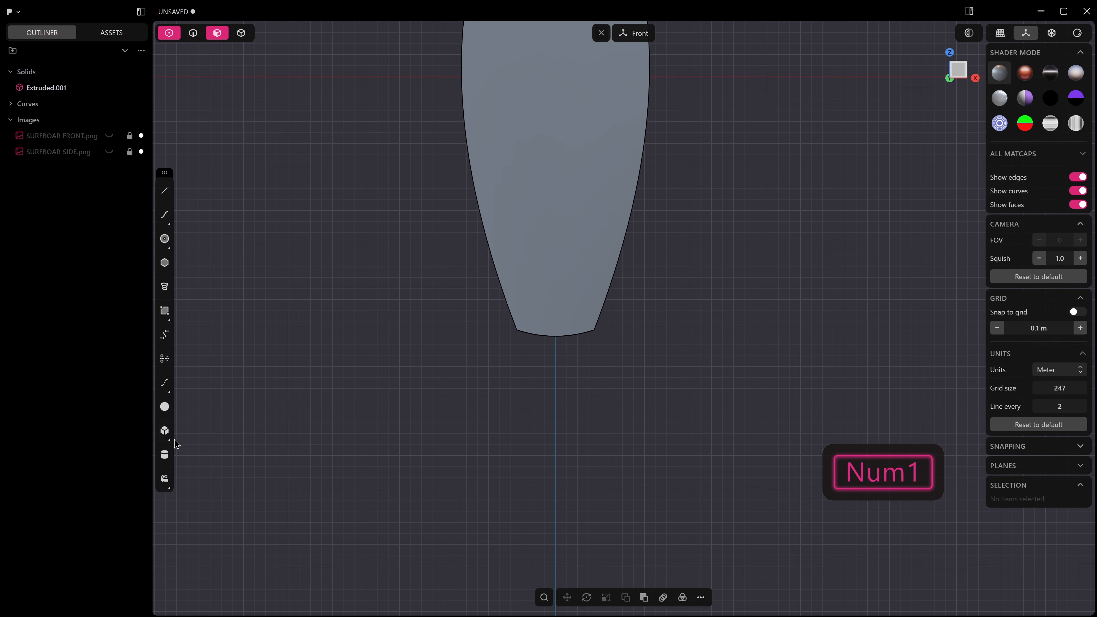
{"action": "left_click", "coordinate": [164, 430]}
{"action": "left_click", "coordinate": [556, 335]}
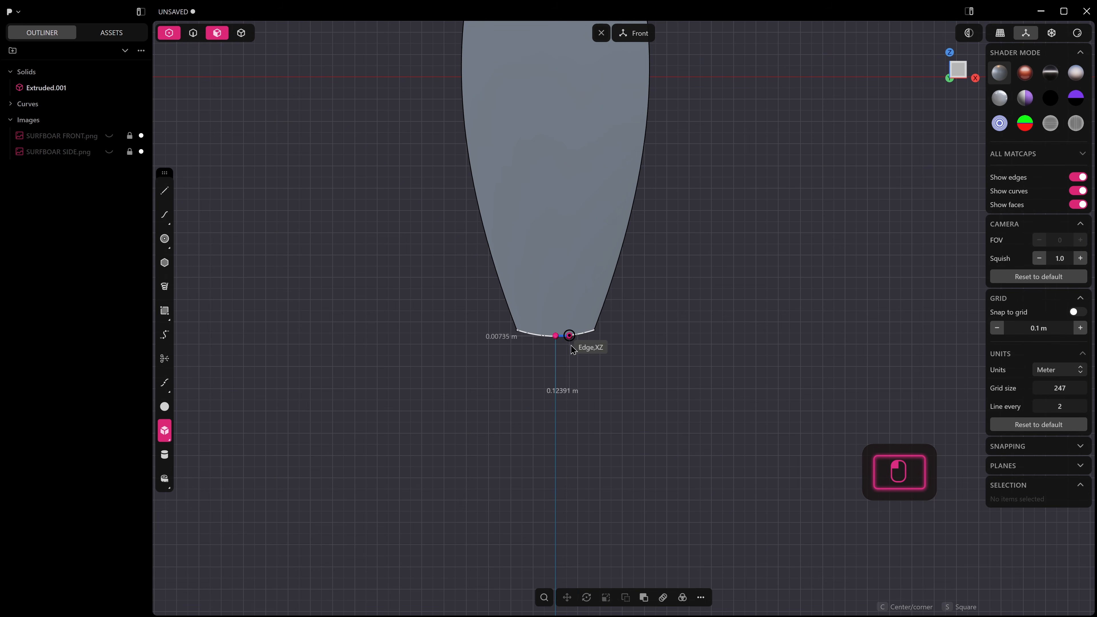
{"action": "key", "text": "c"}
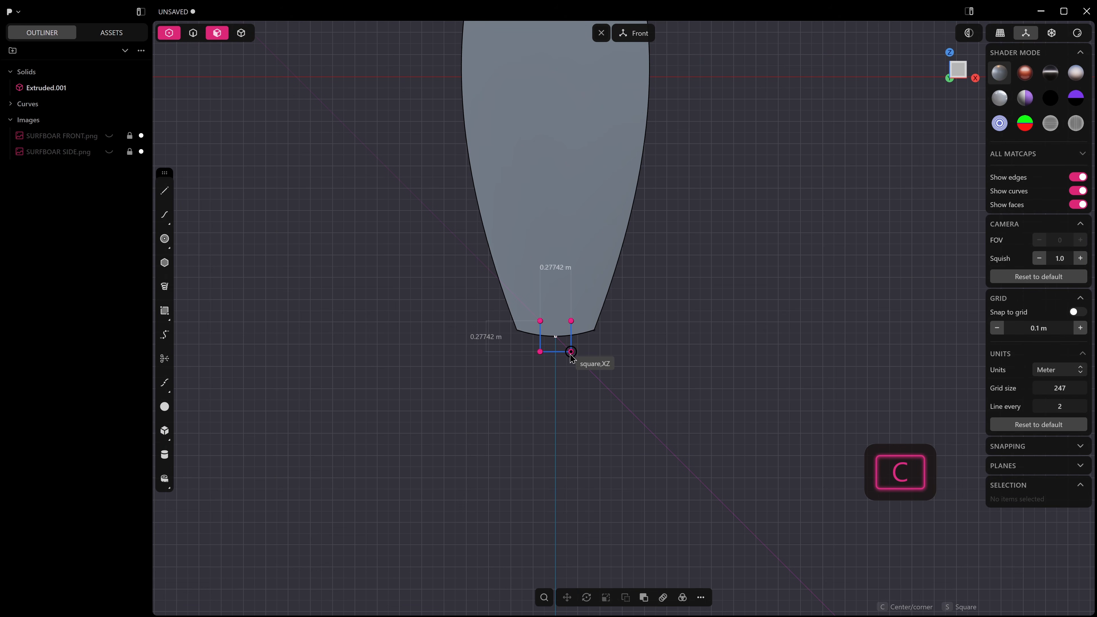
{"action": "left_click", "coordinate": [570, 352]}
{"action": "middle_click_drag", "start_coordinate": [570, 352], "coordinate": [535, 368]}
{"action": "left_click_drag", "start_coordinate": [533, 309], "coordinate": [665, 329]}
{"action": "middle_click_drag", "start_coordinate": [665, 328], "coordinate": [616, 368]}
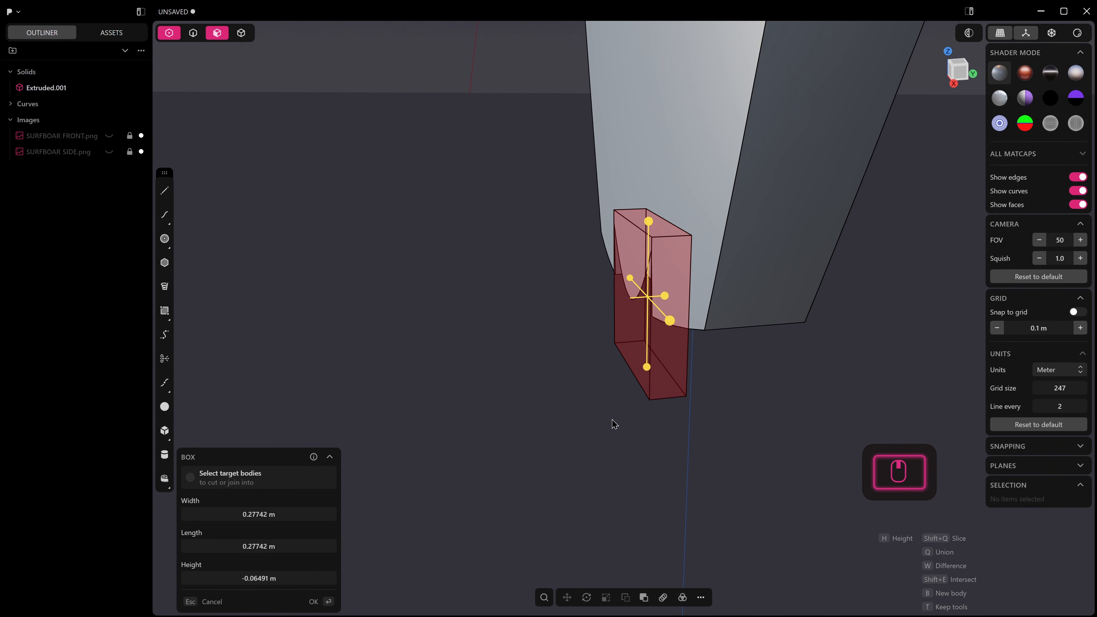
{"action": "key", "text": "b"}
{"action": "left_click", "coordinate": [691, 430]}
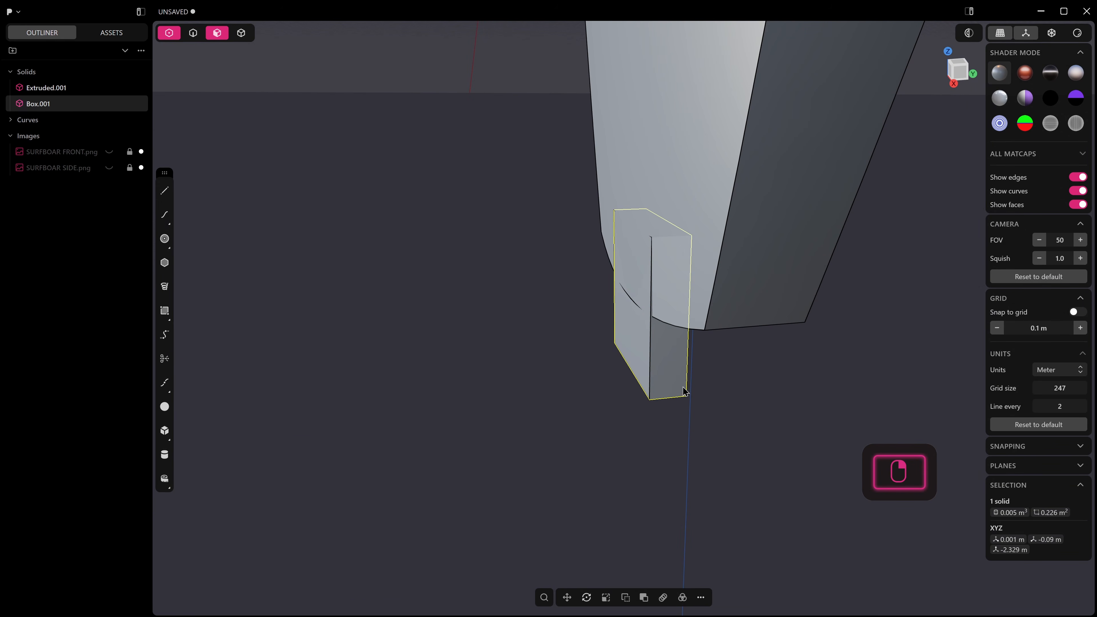
Step: Push the box's front face outward beyond the board's front surface and clear the selection
{"action": "left_click", "coordinate": [638, 361]}
{"action": "left_click_drag", "start_coordinate": [600, 360], "coordinate": [579, 362]}
{"action": "right_click", "coordinate": [745, 411]}
{"action": "left_click", "coordinate": [735, 435]}
{"action": "right_click", "coordinate": [733, 435]}
Step: Subtract the box from the board to cut a rectangular notch at the tail
{"action": "key", "text": "4"}
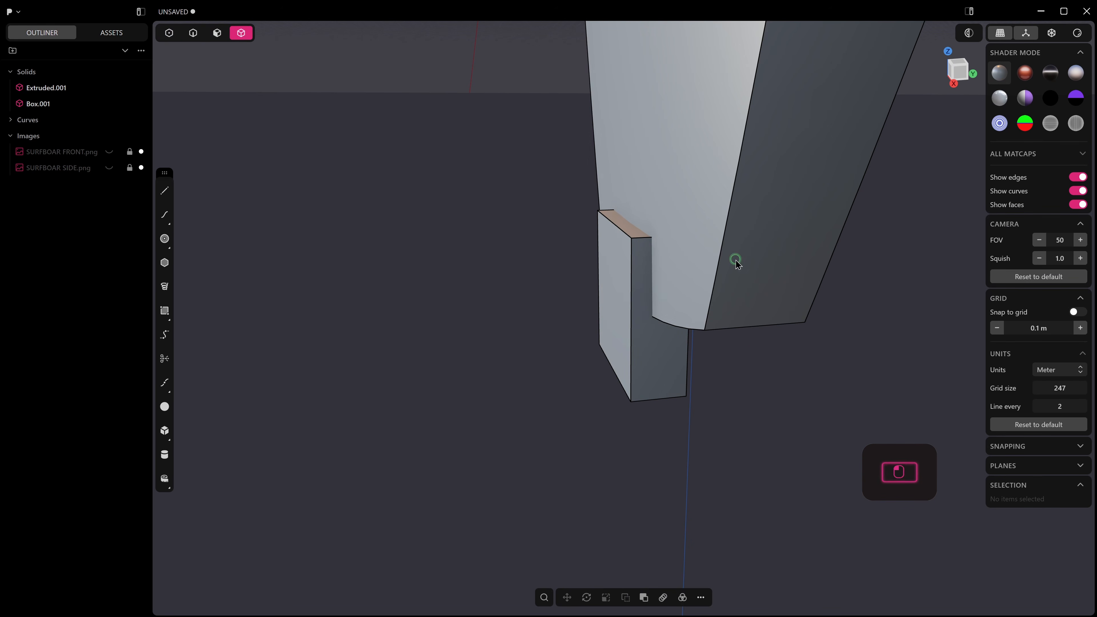
{"action": "left_click", "coordinate": [733, 260]}
{"action": "scroll", "coordinate": [681, 303], "scroll_direction": "down", "scroll_amount": 8}
{"action": "middle_click_drag", "start_coordinate": [663, 254], "coordinate": [669, 292], "text": "shift"}
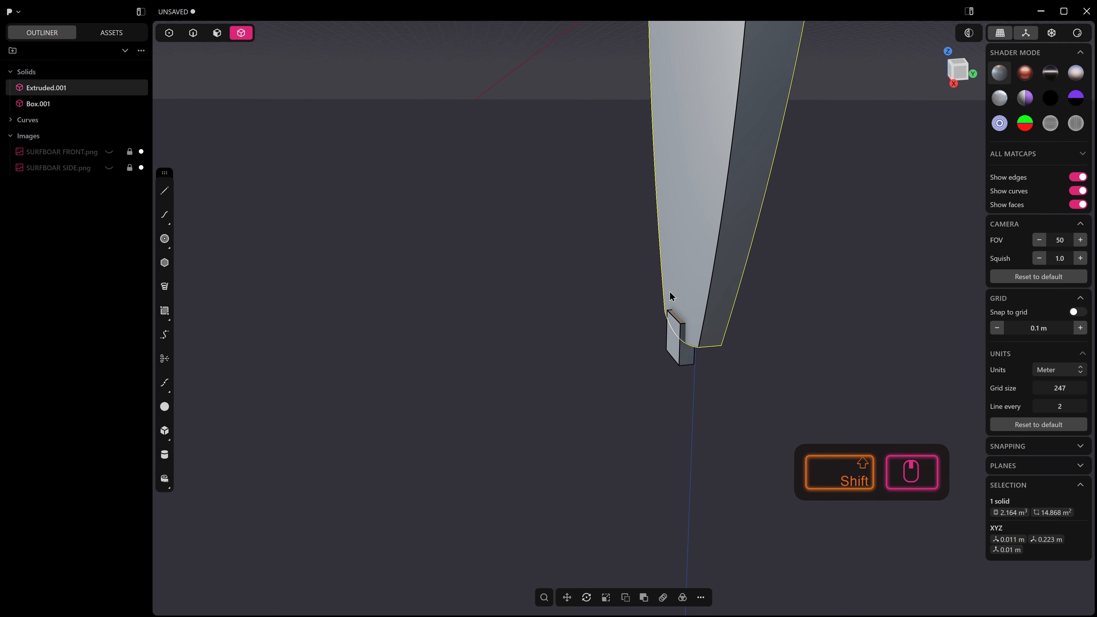
{"action": "key", "text": "q"}
{"action": "left_click", "coordinate": [686, 355]}
{"action": "middle_click_drag", "start_coordinate": [661, 366], "coordinate": [760, 317]}
{"action": "key", "text": "Return"}
Step: Chamfer the two inner corner edges of the tail notch
{"action": "scroll", "coordinate": [616, 300], "scroll_direction": "up", "scroll_amount": 3}
{"action": "middle_click_drag", "start_coordinate": [633, 323], "coordinate": [733, 319]}
{"action": "key", "text": "2"}
{"action": "left_click", "coordinate": [631, 324]}
{"action": "key", "text": "f"}
{"action": "left_click", "coordinate": [733, 319], "text": "shift"}
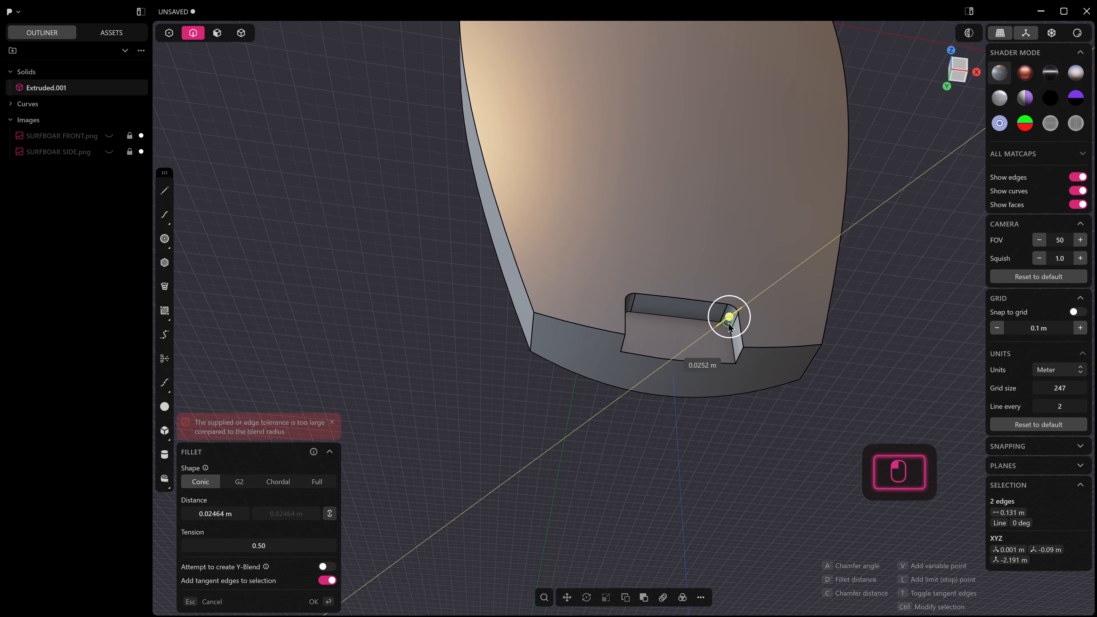
{"action": "key", "text": "c"}
{"action": "middle_click_drag", "start_coordinate": [737, 309], "coordinate": [619, 346]}
{"action": "key", "text": "Return"}
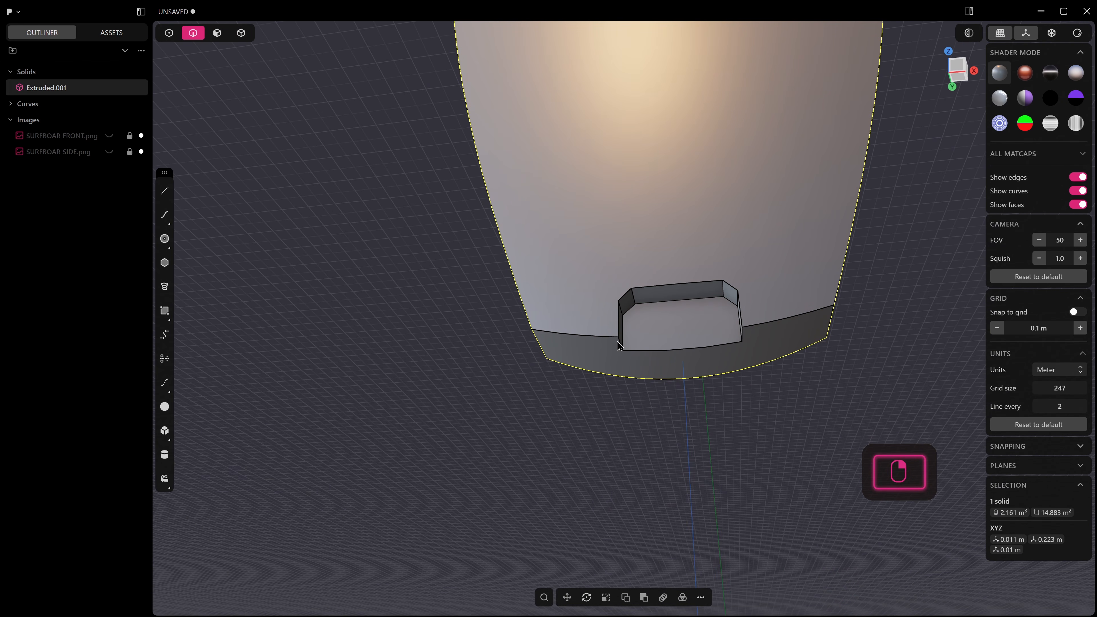
Step: Chamfer the two edges where the notch's side walls meet the tail's end face
{"action": "left_click", "coordinate": [621, 345]}
{"action": "key", "text": "f"}
{"action": "left_click", "coordinate": [742, 335], "text": "shift"}
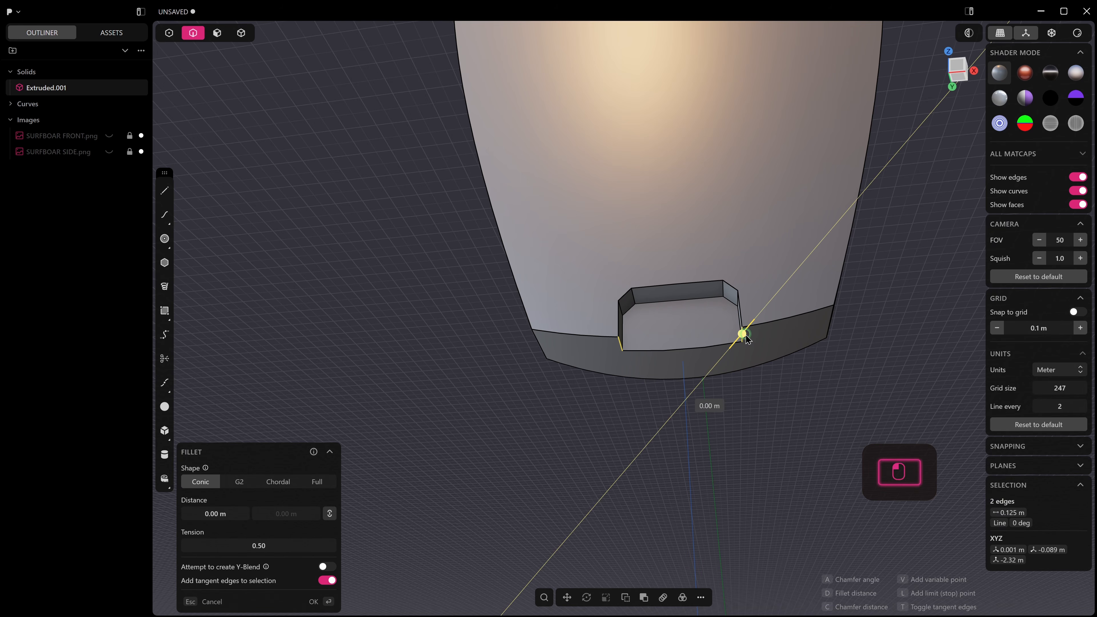
{"action": "key", "text": "c"}
{"action": "right_click", "coordinate": [758, 331]}
Step: Show the SURFBOAR FRONT.png reference and compare the board's outline and tail notch with it from the front and side
{"action": "scroll", "coordinate": [737, 339], "scroll_direction": "down", "scroll_amount": 3}
{"action": "middle_click_drag", "start_coordinate": [712, 339], "coordinate": [633, 414]}
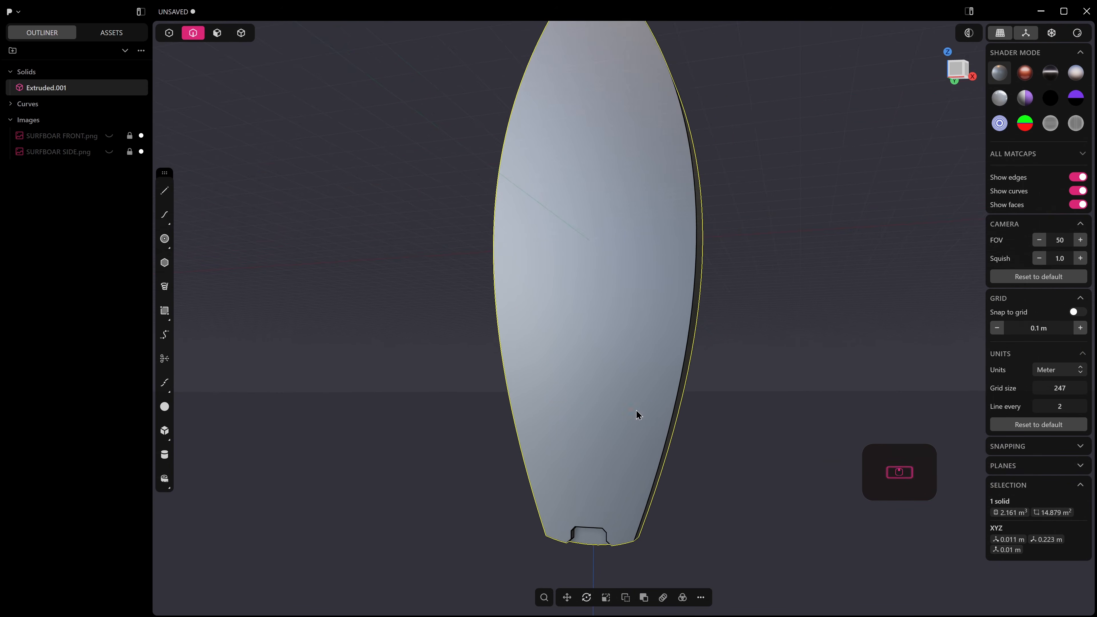
{"action": "key", "text": "KP_1"}
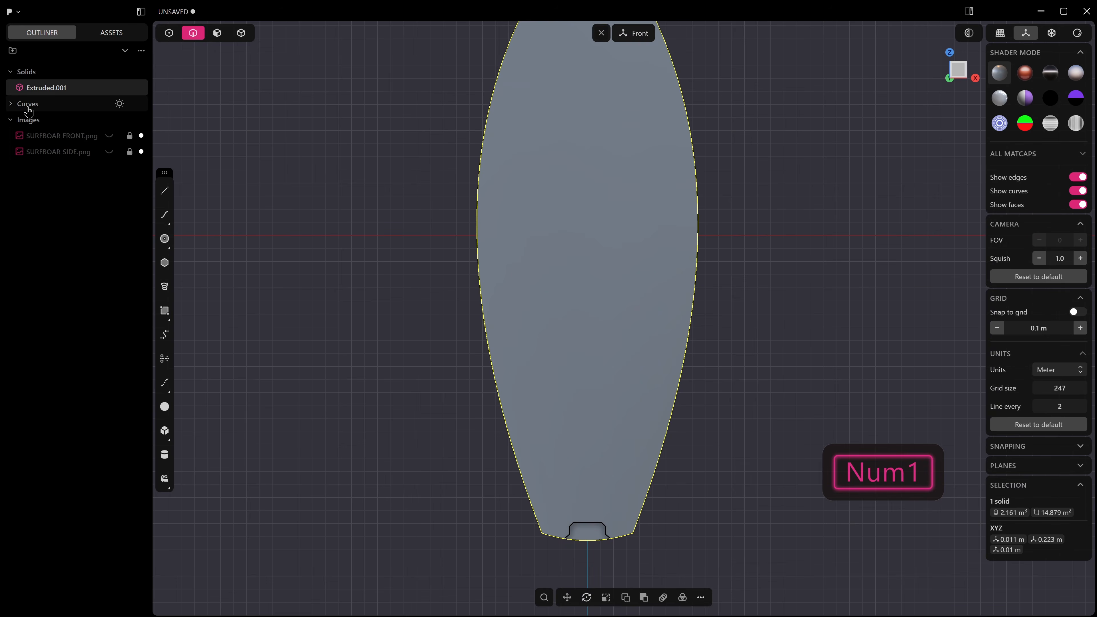
{"action": "left_click", "coordinate": [109, 137]}
{"action": "middle_click_drag", "start_coordinate": [556, 323], "coordinate": [639, 312], "text": "shift"}
{"action": "middle_click_drag", "start_coordinate": [650, 260], "coordinate": [431, 246]}
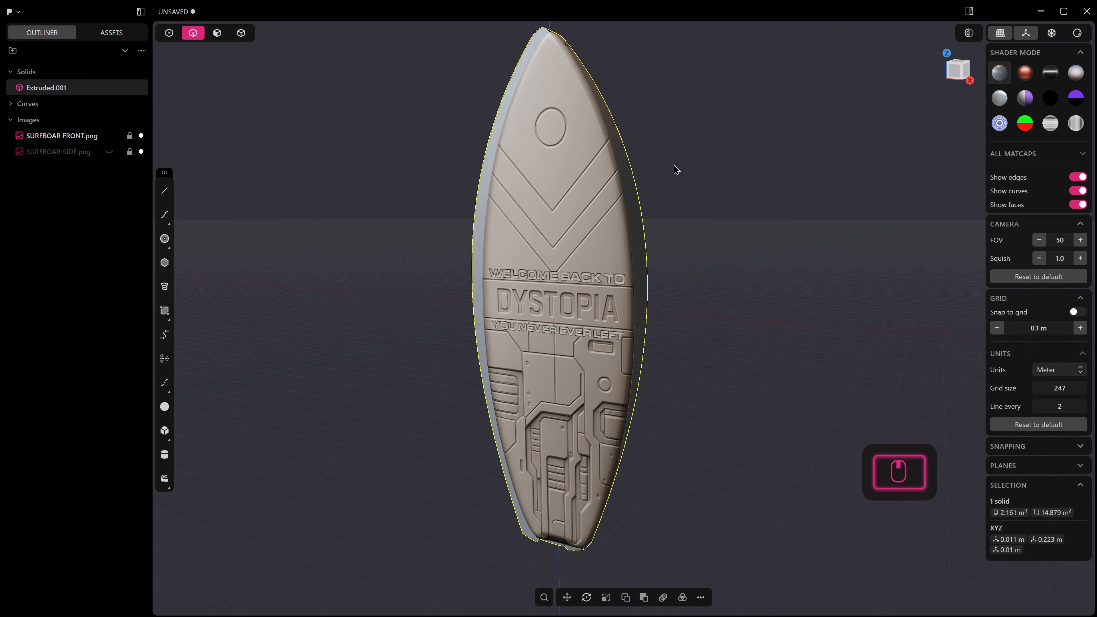
{"action": "key", "text": "4"}
{"action": "middle_click_drag", "start_coordinate": [626, 183], "coordinate": [532, 227]}
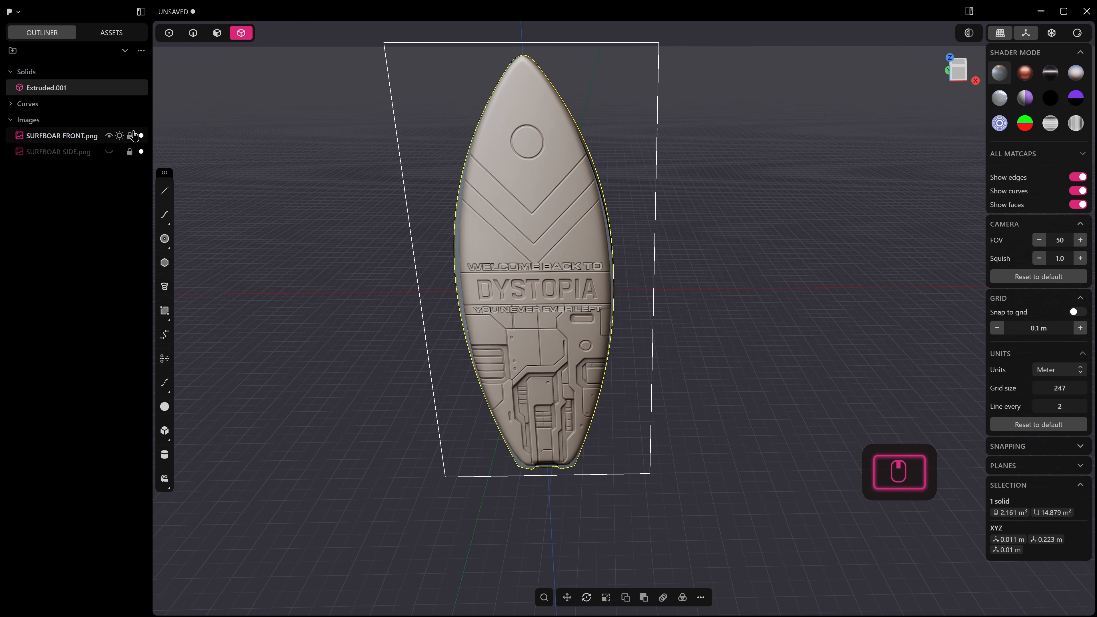
Step: Hide the front reference and mirror the board across the X axis with both halves united
{"action": "left_click", "coordinate": [110, 138]}
{"action": "key", "text": "alt+x"}
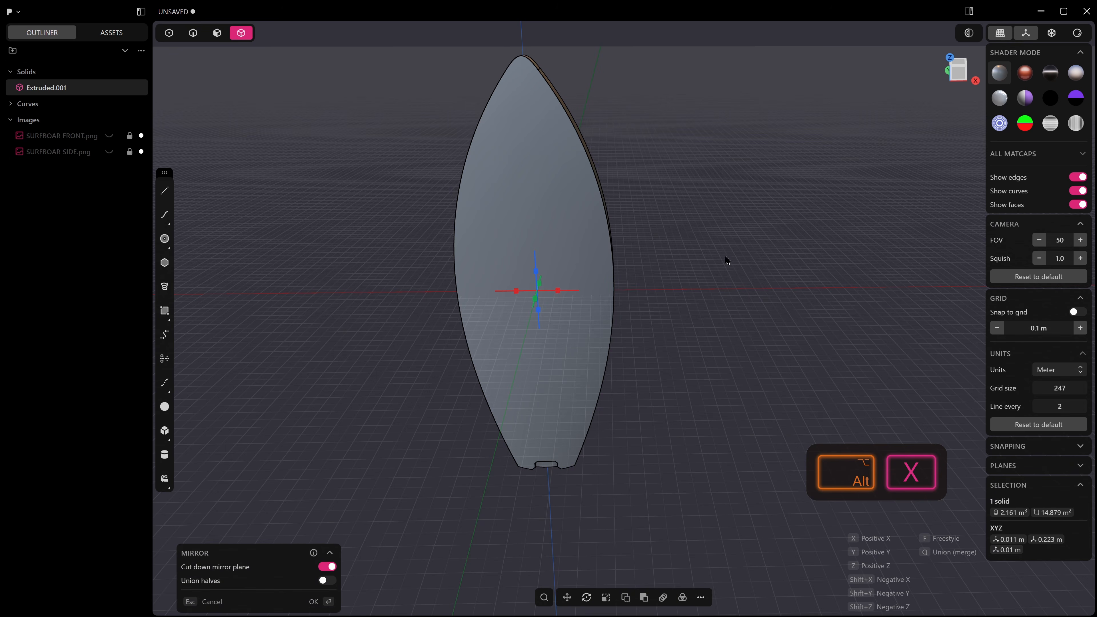
{"action": "left_click", "coordinate": [560, 295]}
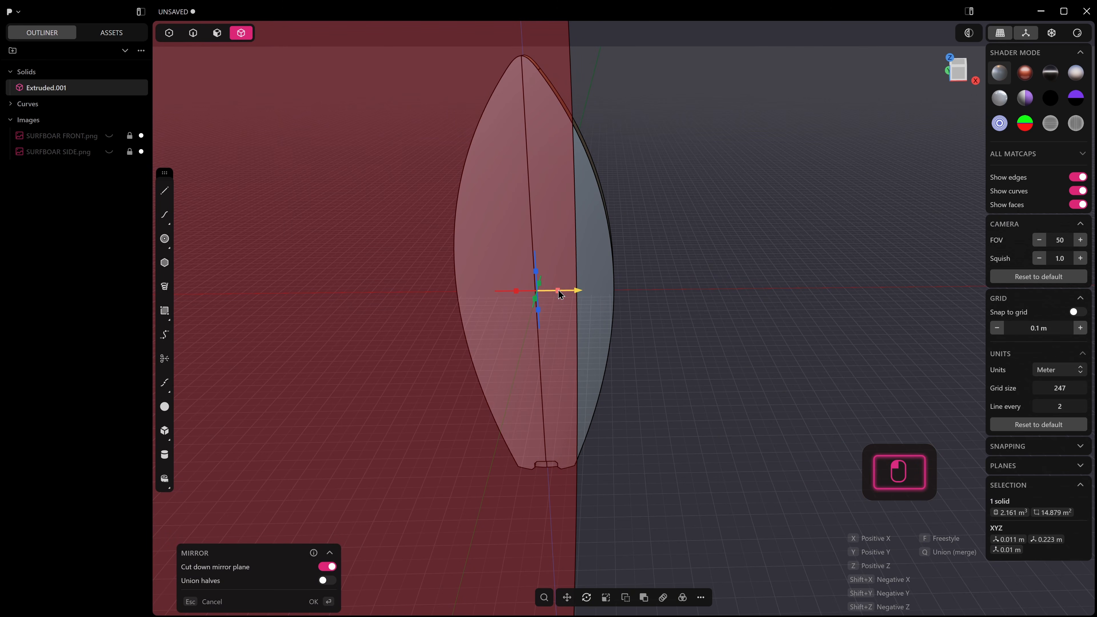
{"action": "key", "text": "q"}
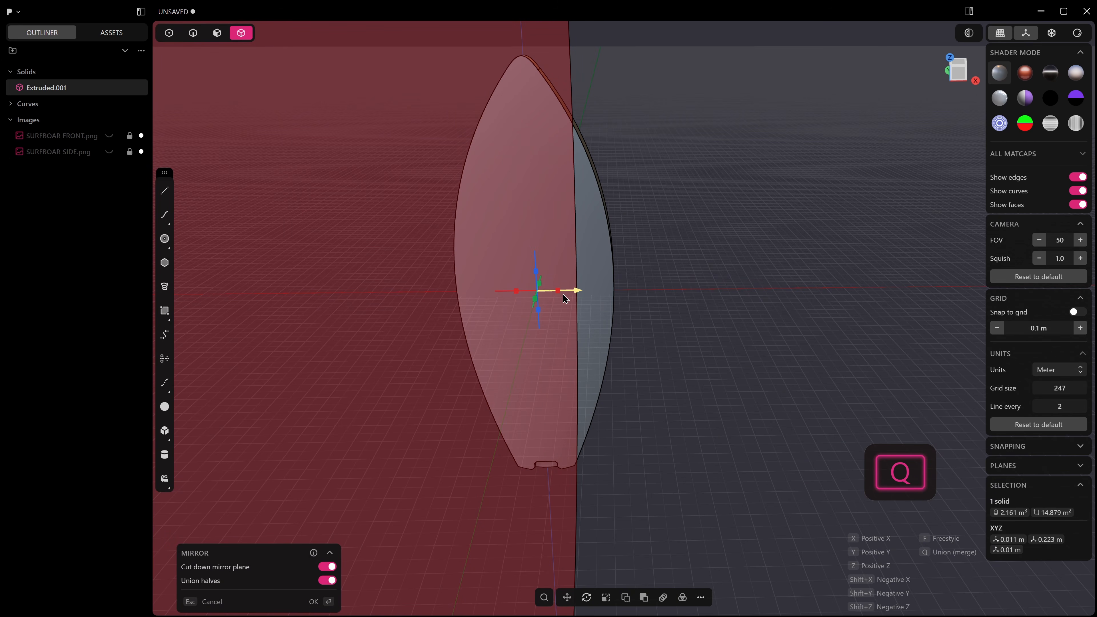
{"action": "middle_click_drag", "start_coordinate": [621, 267], "coordinate": [610, 198]}
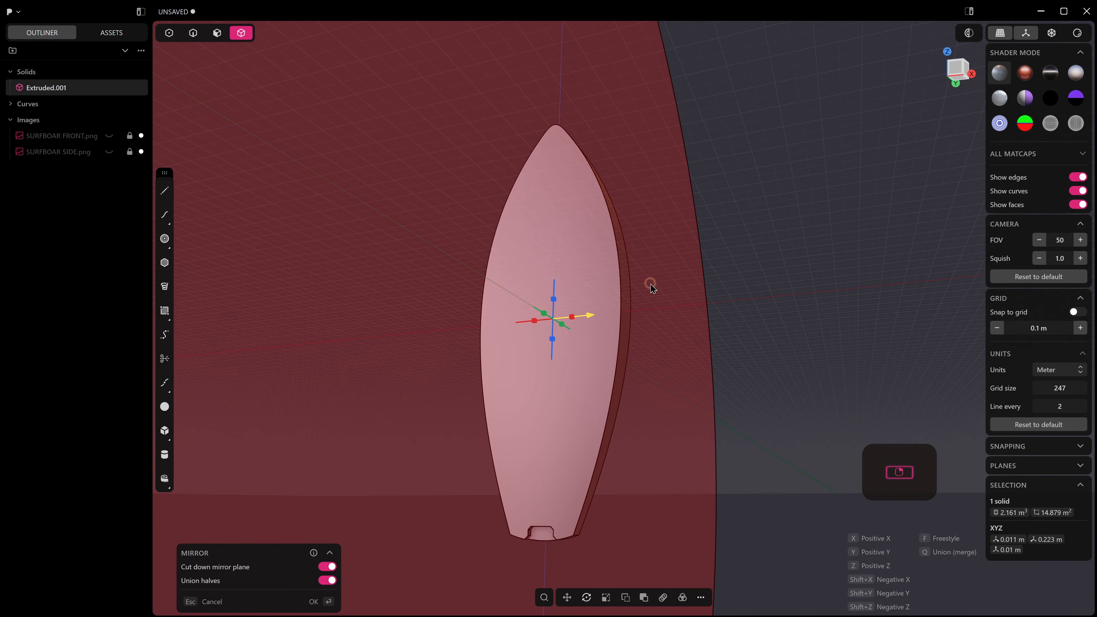
{"action": "right_click", "coordinate": [646, 294]}
{"action": "middle_click_drag", "start_coordinate": [623, 381], "coordinate": [687, 335]}
{"action": "middle_click_drag", "start_coordinate": [686, 334], "coordinate": [626, 370]}
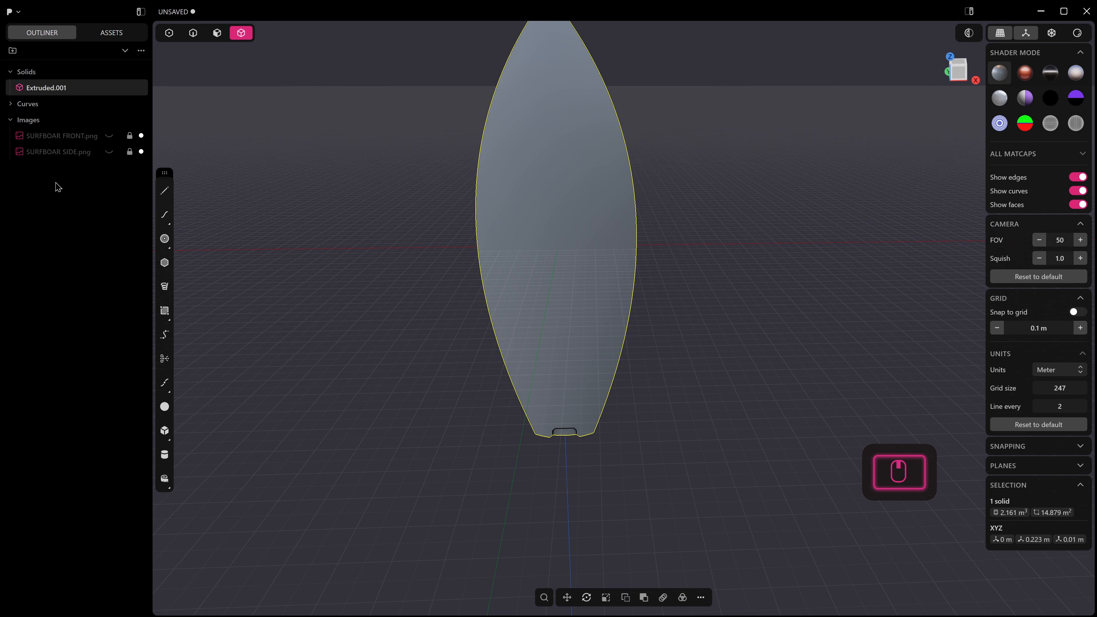
Step: Show the SURFBOAR FRONT.png reference over the mirrored board in the front view
{"action": "left_click", "coordinate": [110, 138]}
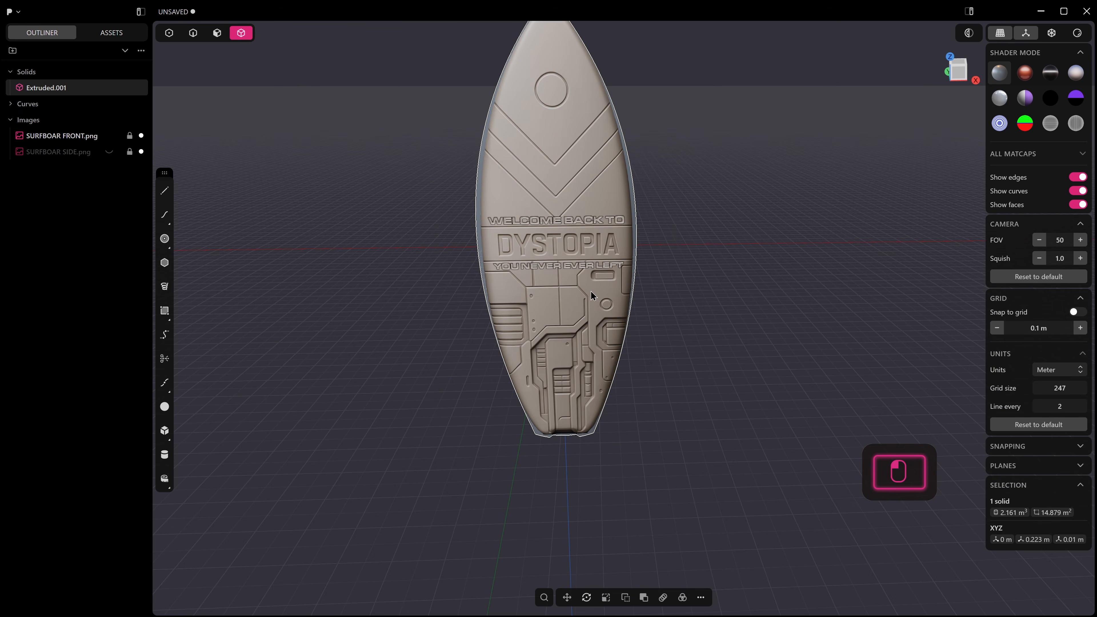
{"action": "key", "text": "KP_1"}
{"action": "scroll", "coordinate": [643, 181], "scroll_direction": "up", "scroll_amount": 3}
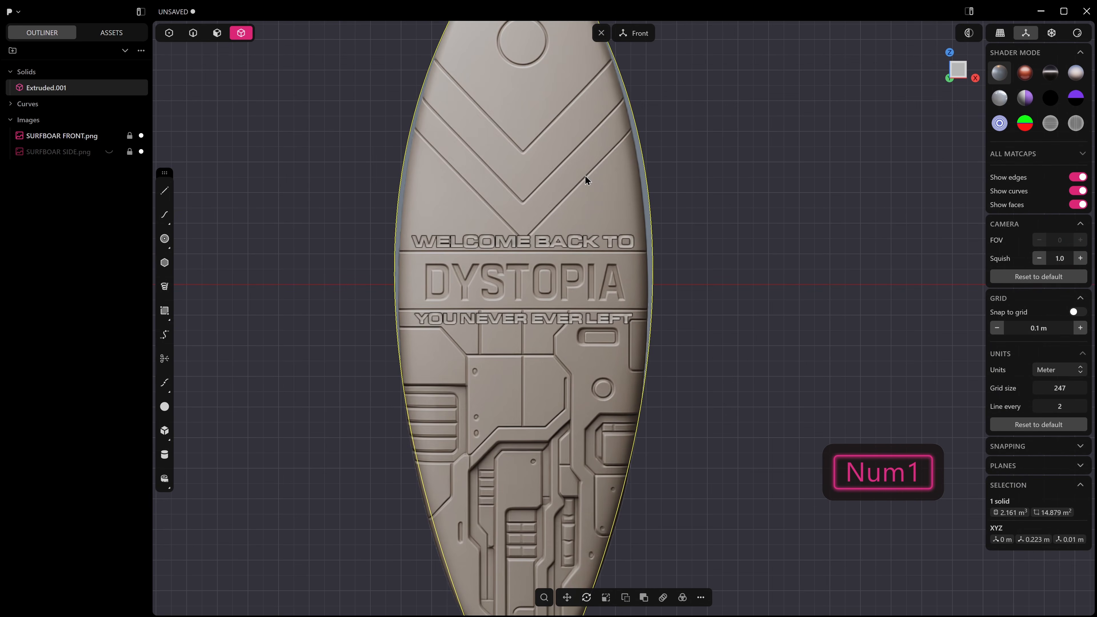
Step: Turn on X-ray mode in the front view
{"action": "middle_click_drag", "start_coordinate": [589, 179], "coordinate": [668, 334], "text": "shift"}
{"action": "middle_click_drag", "start_coordinate": [403, 253], "coordinate": [367, 176], "text": "shift"}
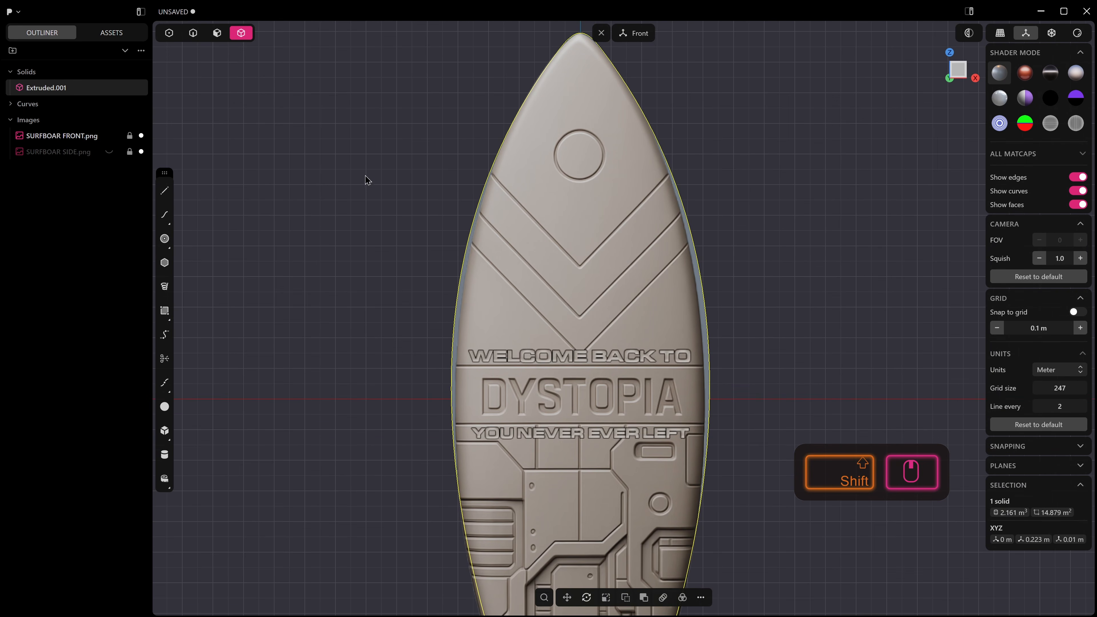
{"action": "left_click", "coordinate": [165, 191]}
{"action": "left_click", "coordinate": [459, 147]}
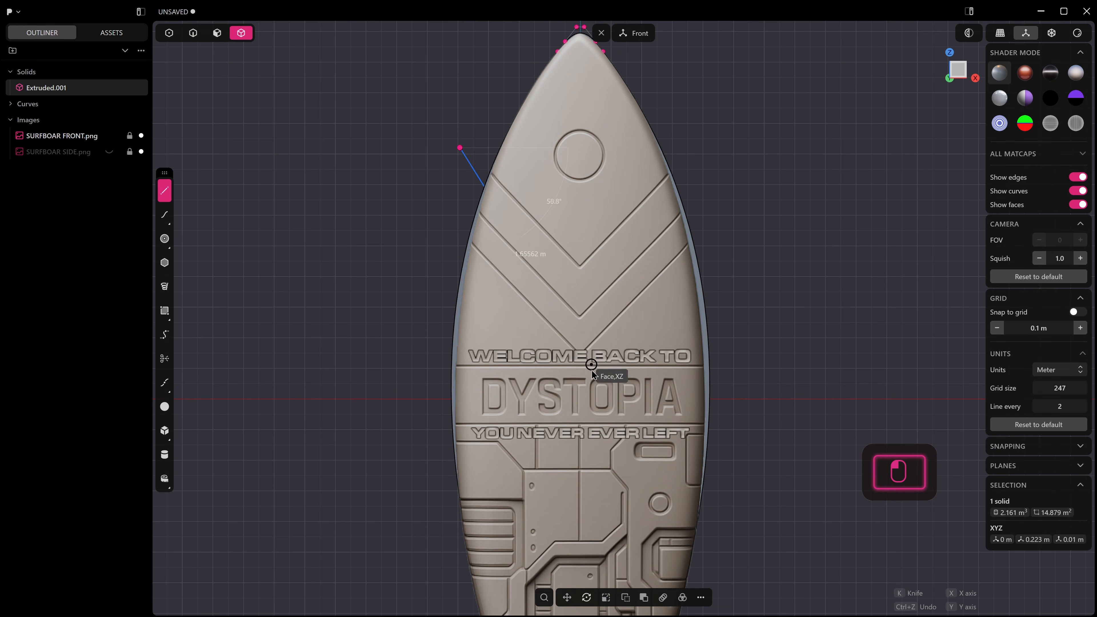
{"action": "key", "text": "alt+z"}
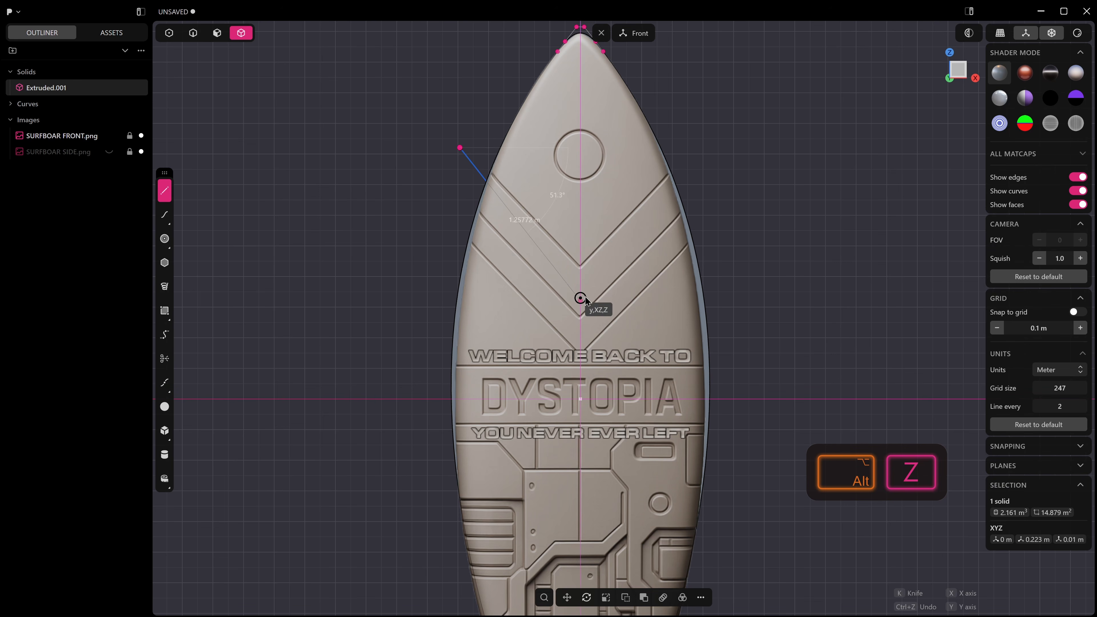
{"action": "key", "text": "Escape"}
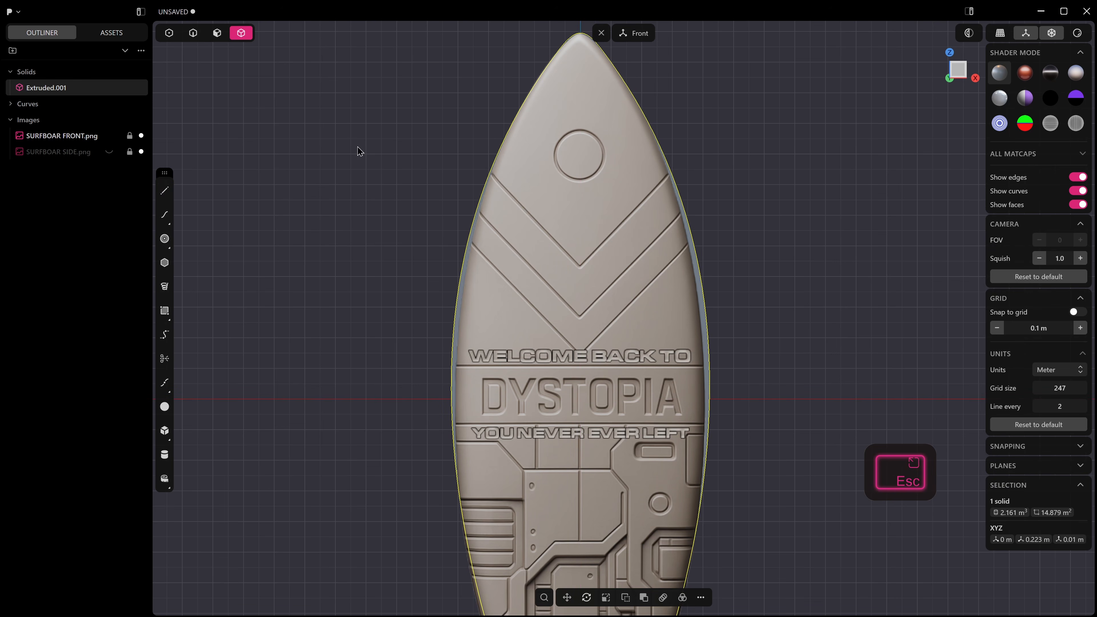
Step: Draw a line about 1.005 m long over the left groove of the uppermost chevron, from outside the board to the tip on the centerline
{"action": "left_click", "coordinate": [166, 192]}
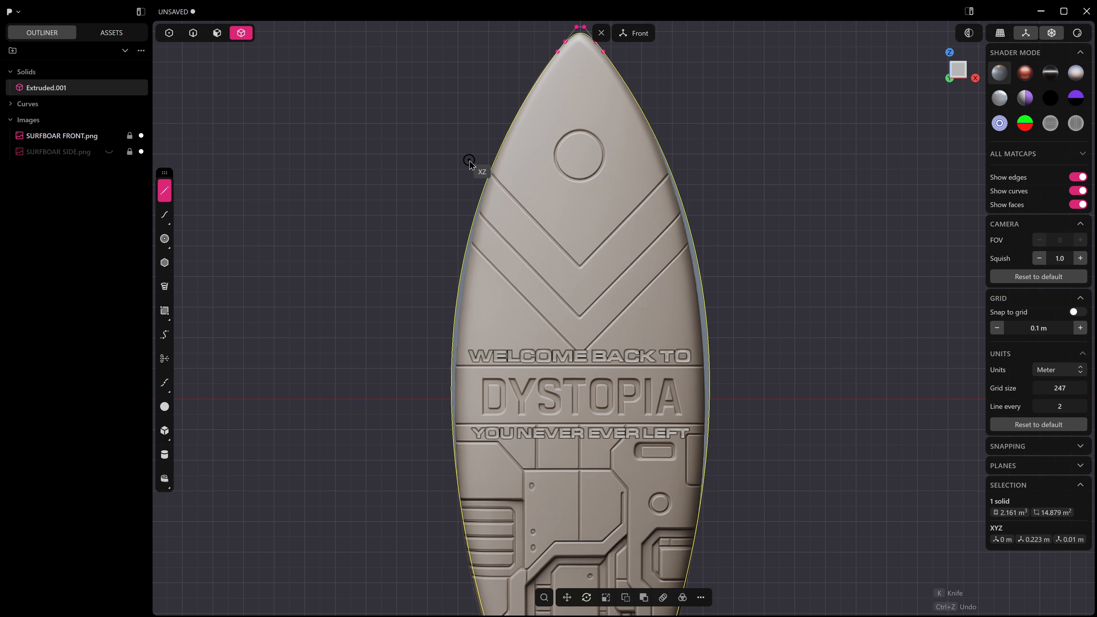
{"action": "left_click", "coordinate": [470, 159]}
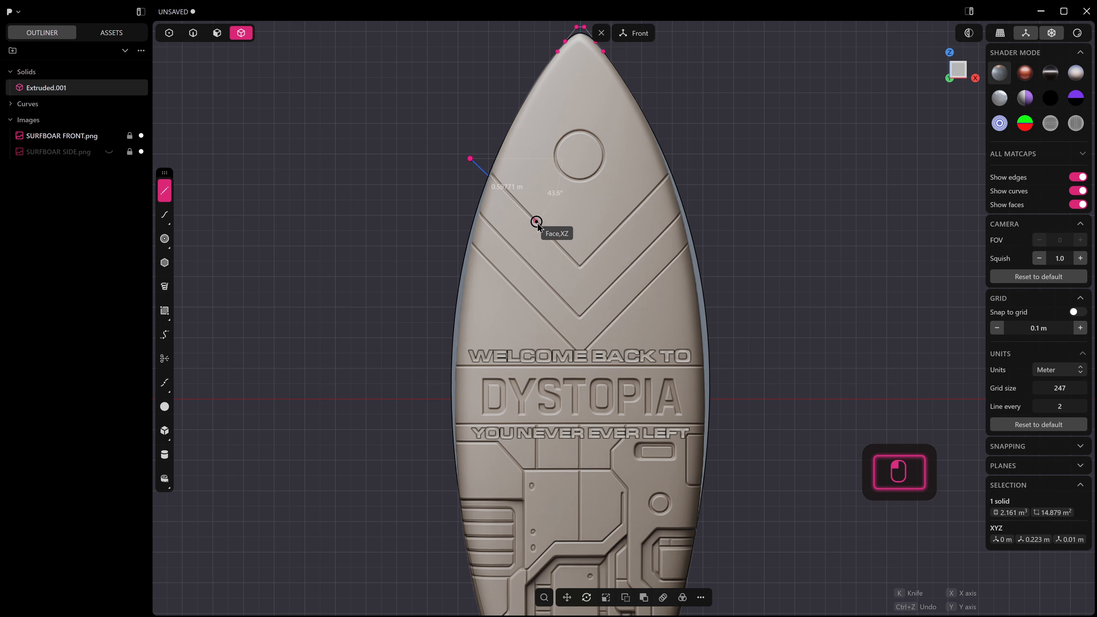
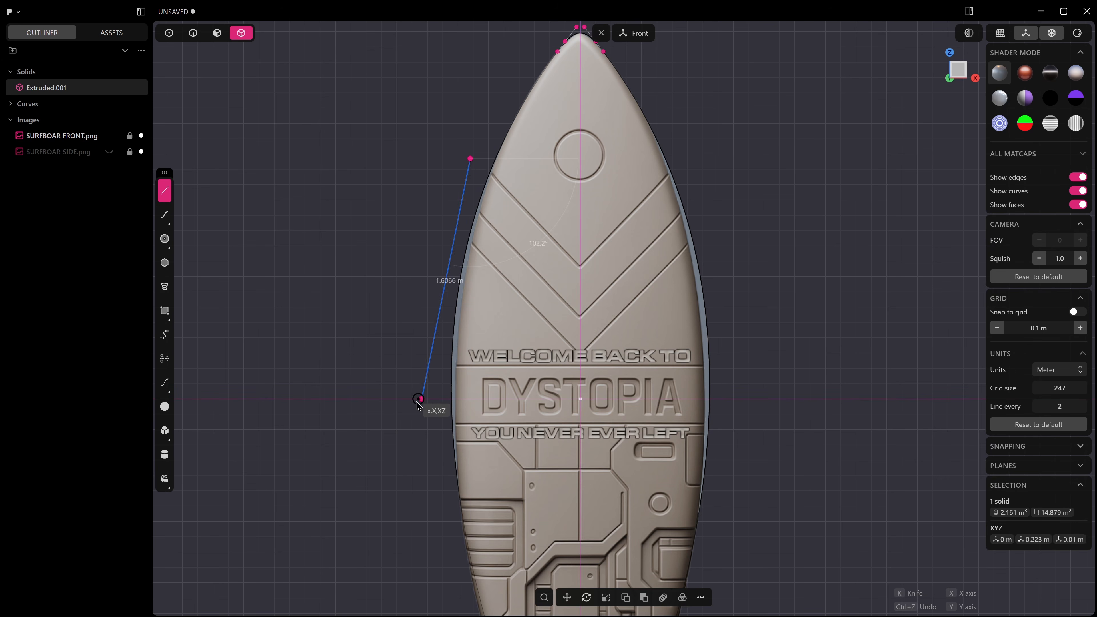
{"action": "scroll", "coordinate": [577, 240], "scroll_direction": "up", "scroll_amount": 4}
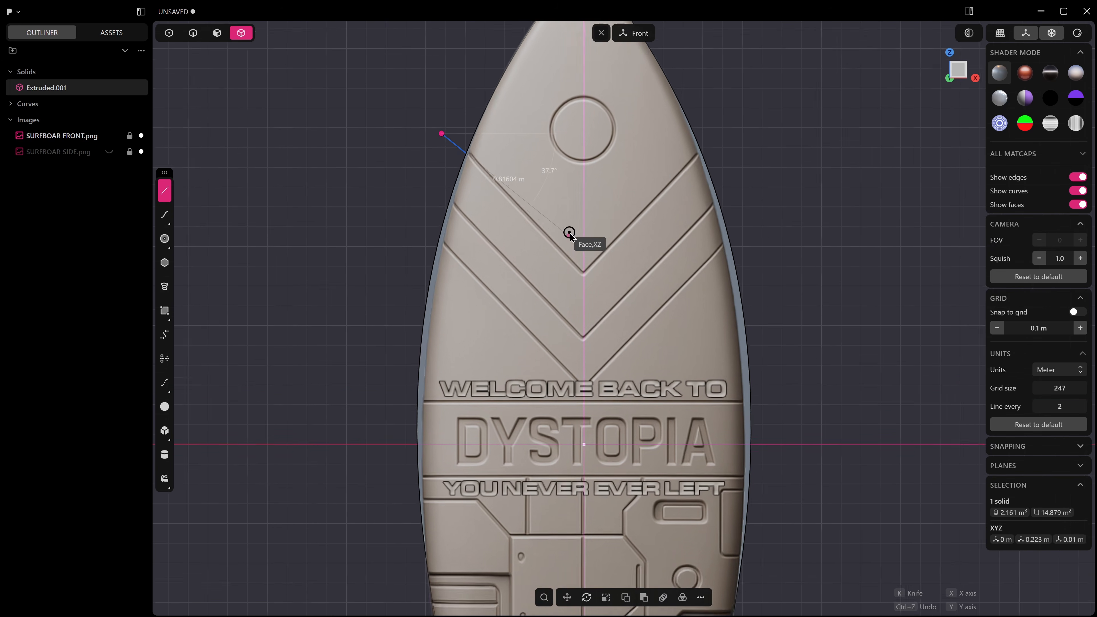
{"action": "scroll", "coordinate": [586, 287], "scroll_direction": "up", "scroll_amount": 4}
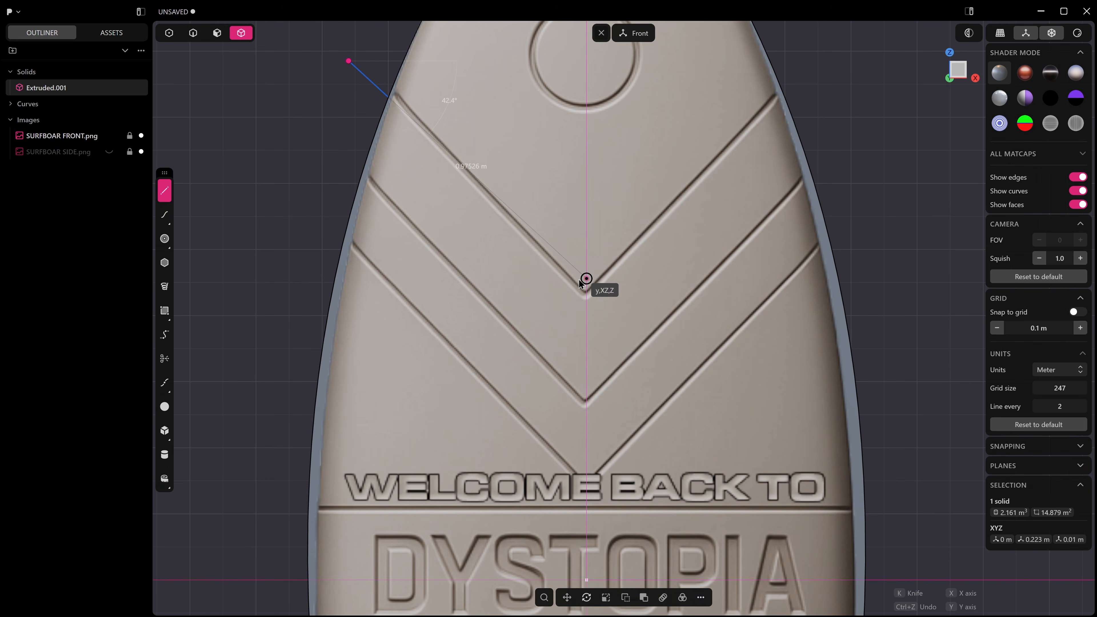
{"action": "left_click", "coordinate": [587, 300]}
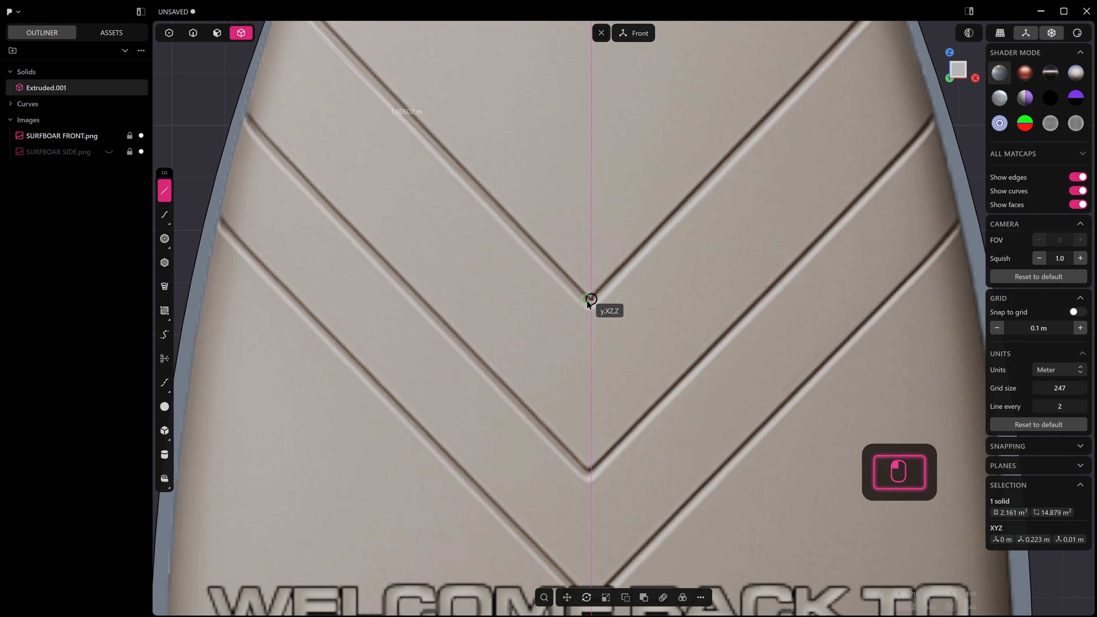
{"action": "scroll", "coordinate": [587, 299], "scroll_direction": "down", "scroll_amount": 3}
{"action": "key", "text": "Escape"}
{"action": "scroll", "coordinate": [586, 297], "scroll_direction": "down", "scroll_amount": 3}
{"action": "scroll", "coordinate": [586, 295], "scroll_direction": "down", "scroll_amount": 2}
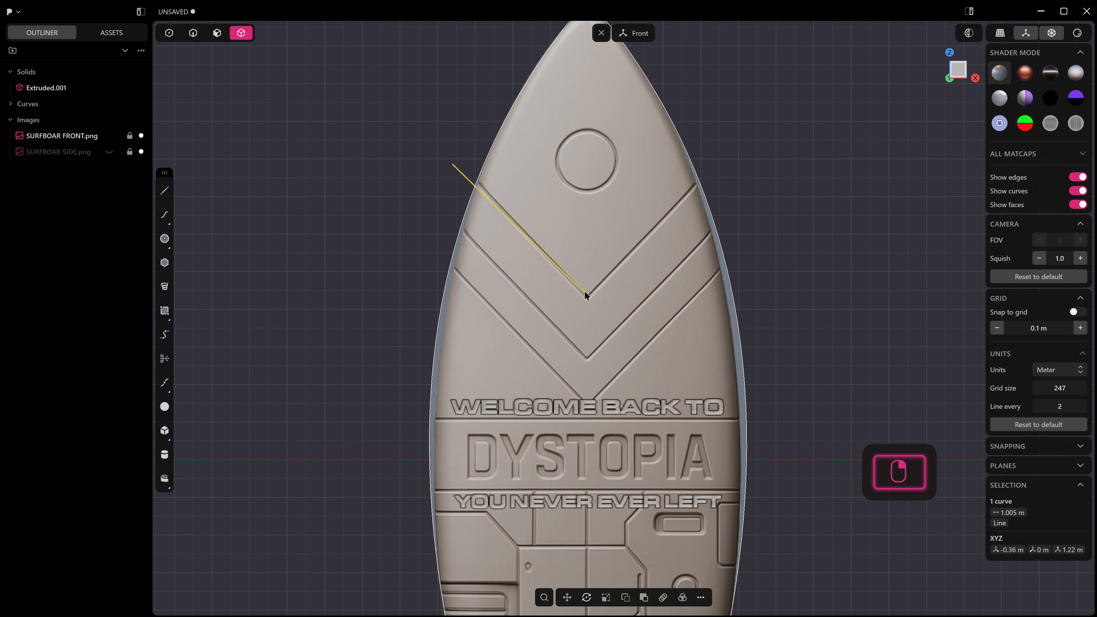
Step: Duplicate the chevron line straight down twice, placing the copies over the left grooves of the middle and lowest chevrons
{"action": "key", "text": "shift+d"}
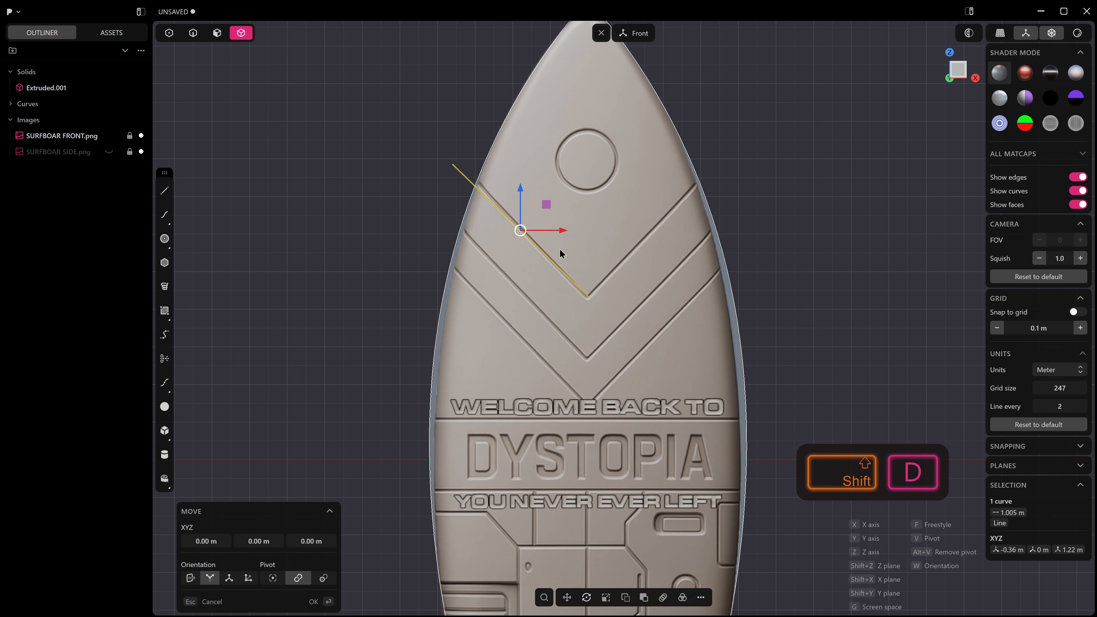
{"action": "left_click_drag", "start_coordinate": [518, 192], "coordinate": [525, 299]}
{"action": "key", "text": "shift+d"}
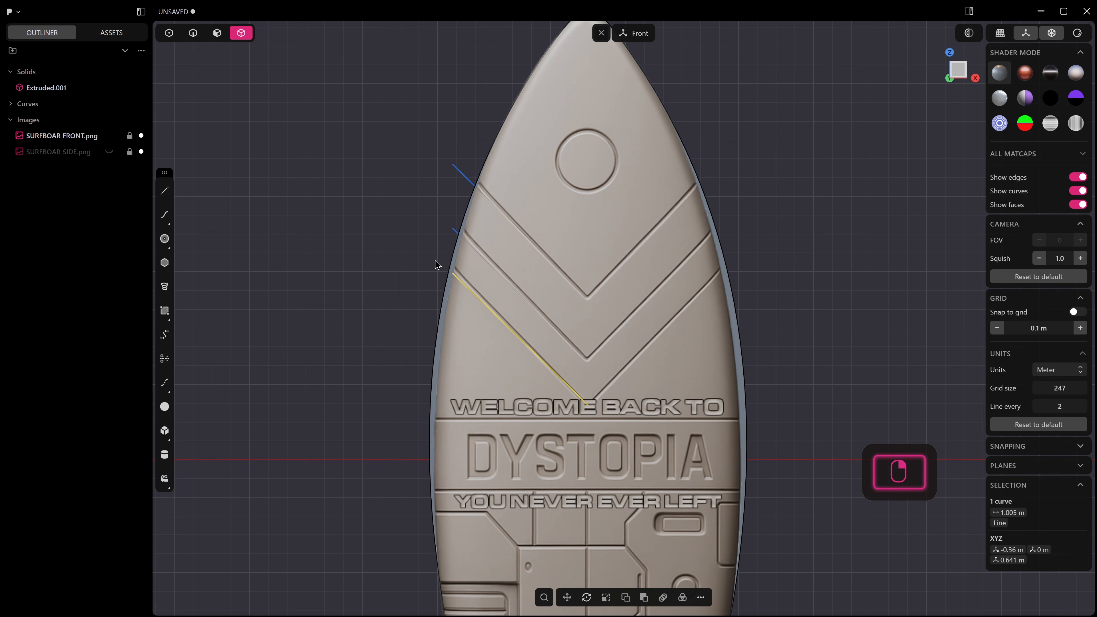
Step: Extend the outer end of the lowest chevron line well past the board's left edge with Extend Curve
{"action": "key", "text": "1"}
{"action": "left_click", "coordinate": [453, 273]}
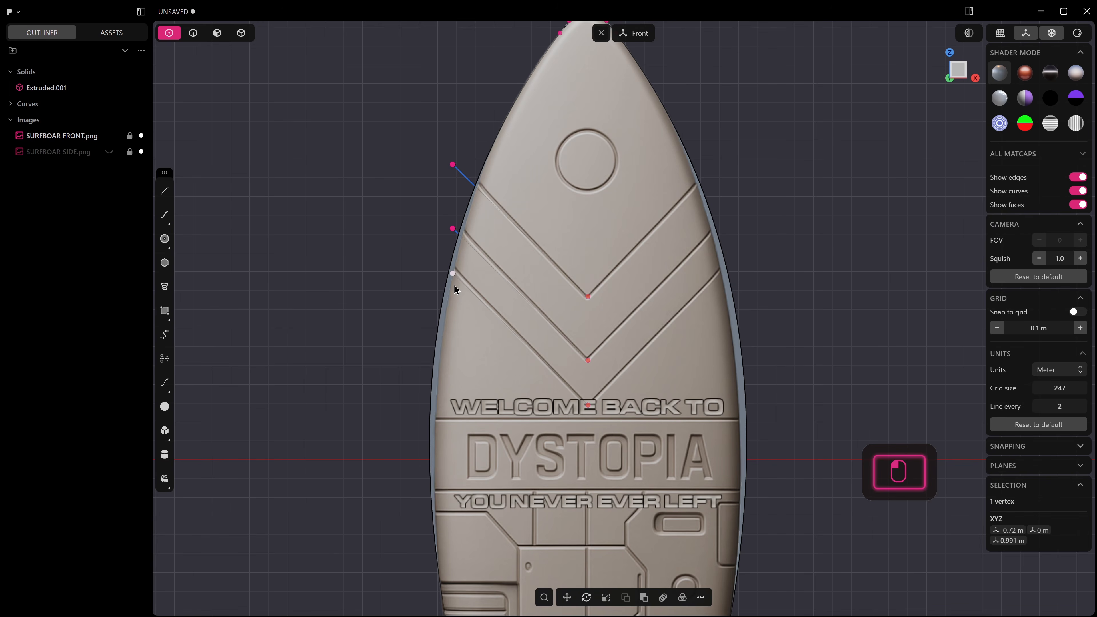
{"action": "type", "text": "fext"}
{"action": "left_click", "coordinate": [485, 324]}
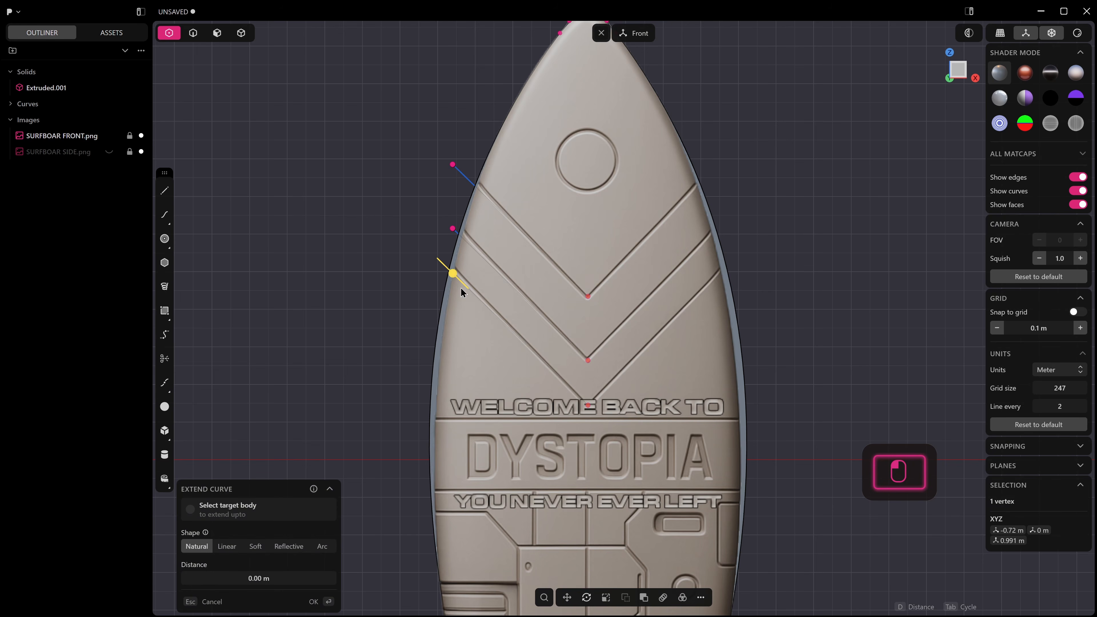
{"action": "left_click", "coordinate": [410, 229]}
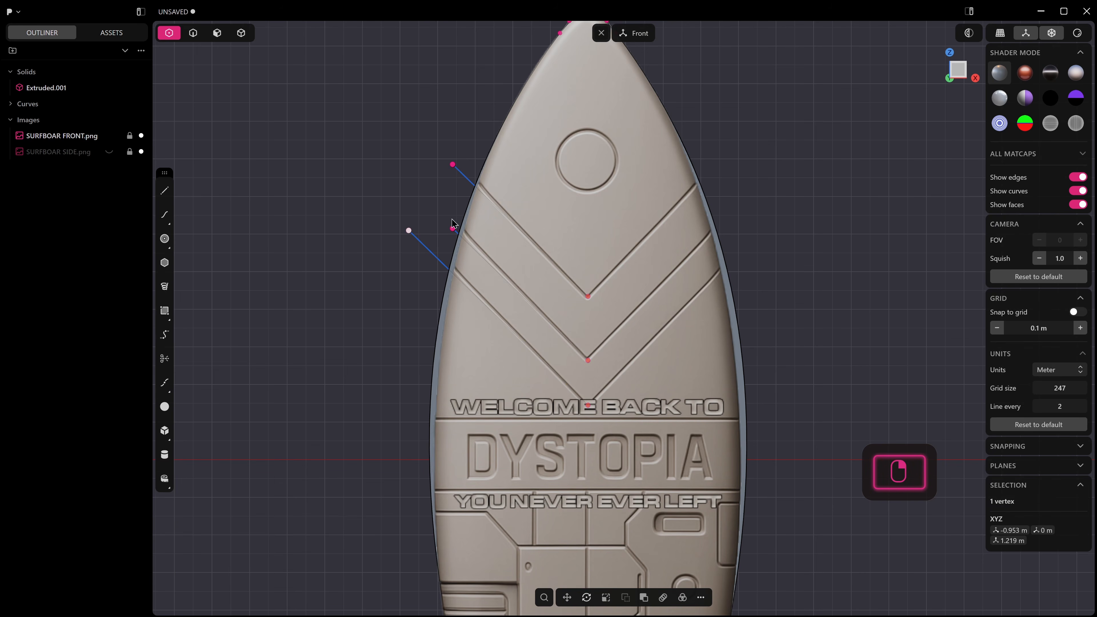
Step: Extend the outer end of the middle chevron line past the board's left edge
{"action": "left_click_drag", "start_coordinate": [420, 218], "coordinate": [464, 233]}
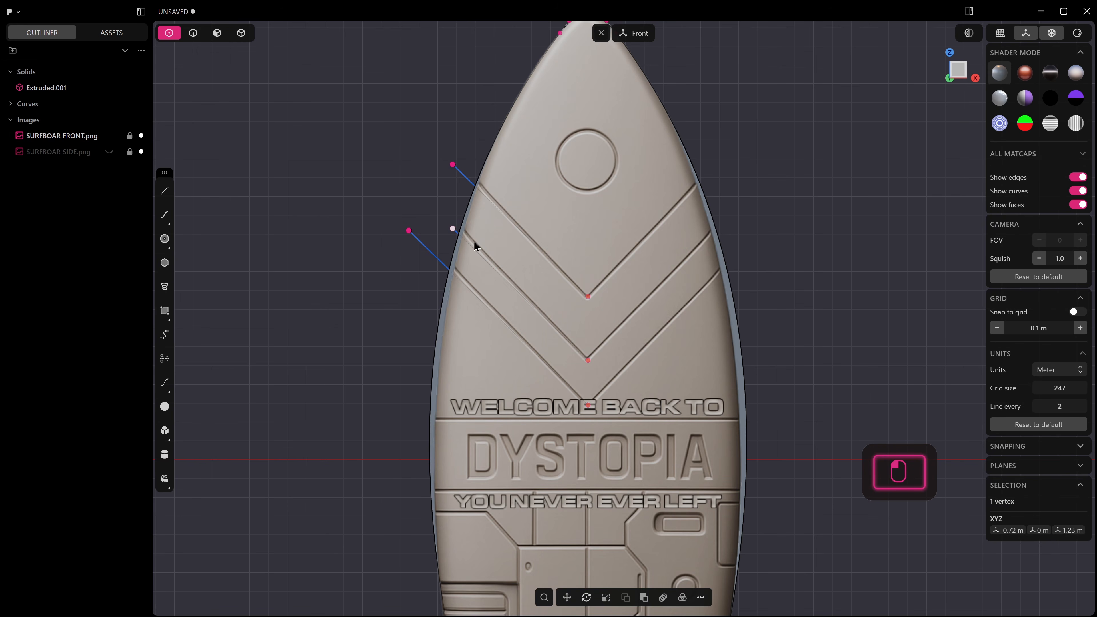
{"action": "key", "text": "g"}
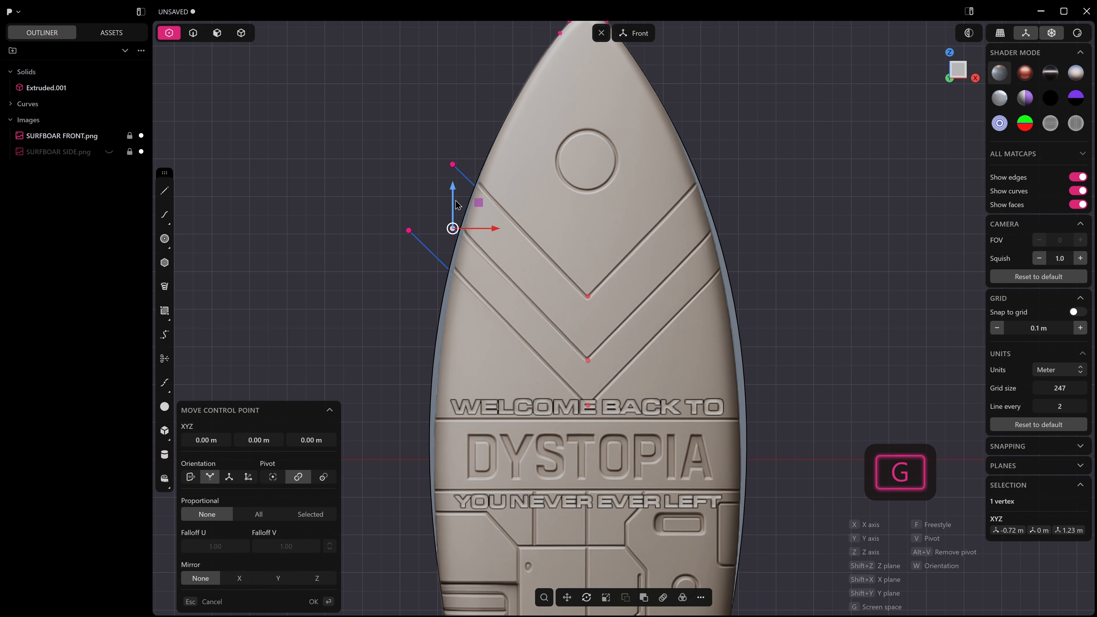
{"action": "key", "text": "ctrl+z"}
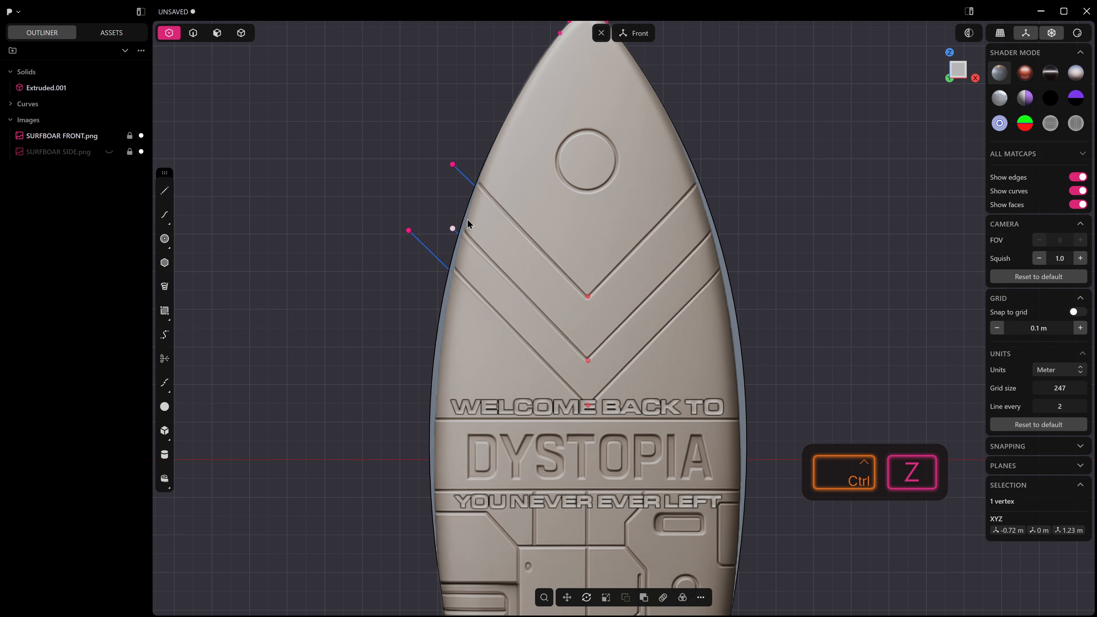
{"action": "type", "text": "fex"}
{"action": "left_click", "coordinate": [503, 258]}
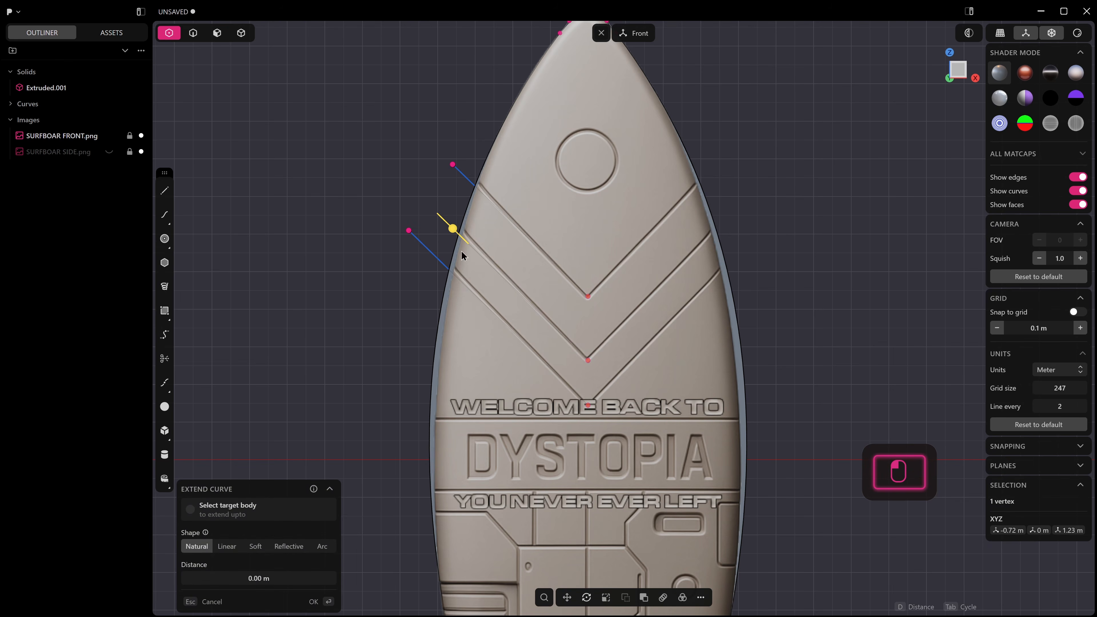
{"action": "left_click", "coordinate": [435, 211]}
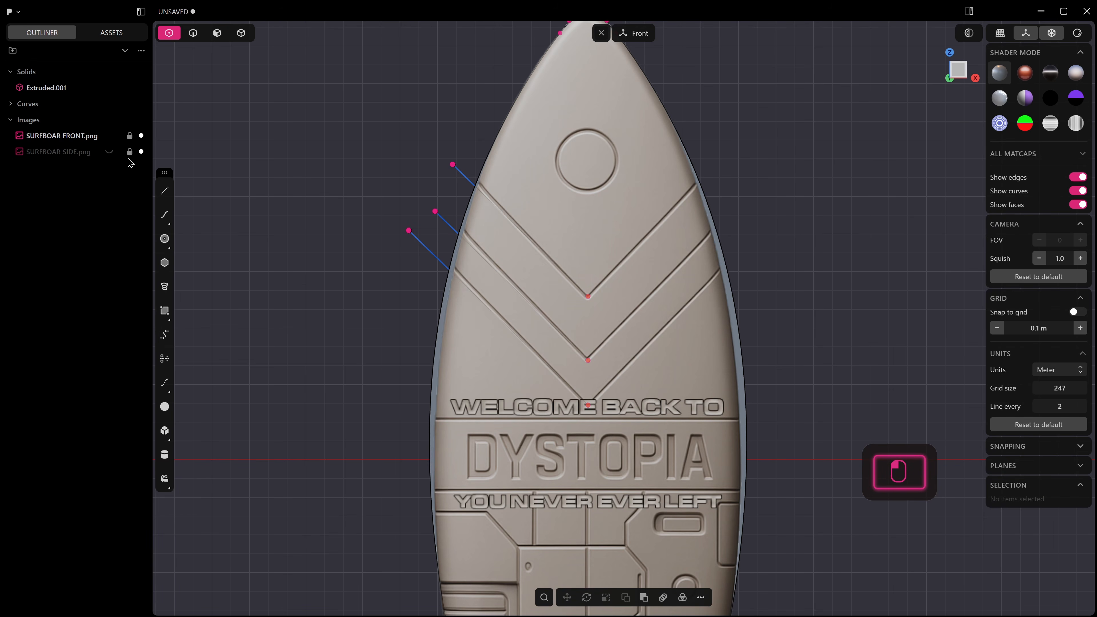
Step: Mirror the three chevron lines across the X axis onto the board's right half
{"action": "key", "text": "2"}
{"action": "left_click_drag", "start_coordinate": [472, 146], "coordinate": [401, 228]}
{"action": "left_click_drag", "start_coordinate": [434, 111], "coordinate": [365, 233]}
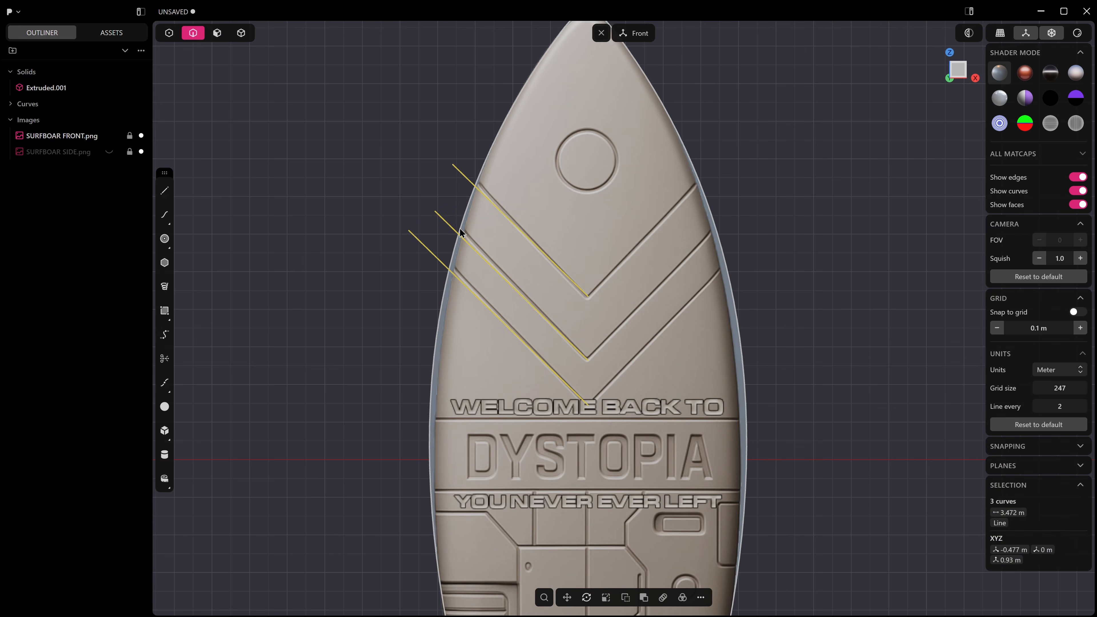
{"action": "key", "text": "alt+x"}
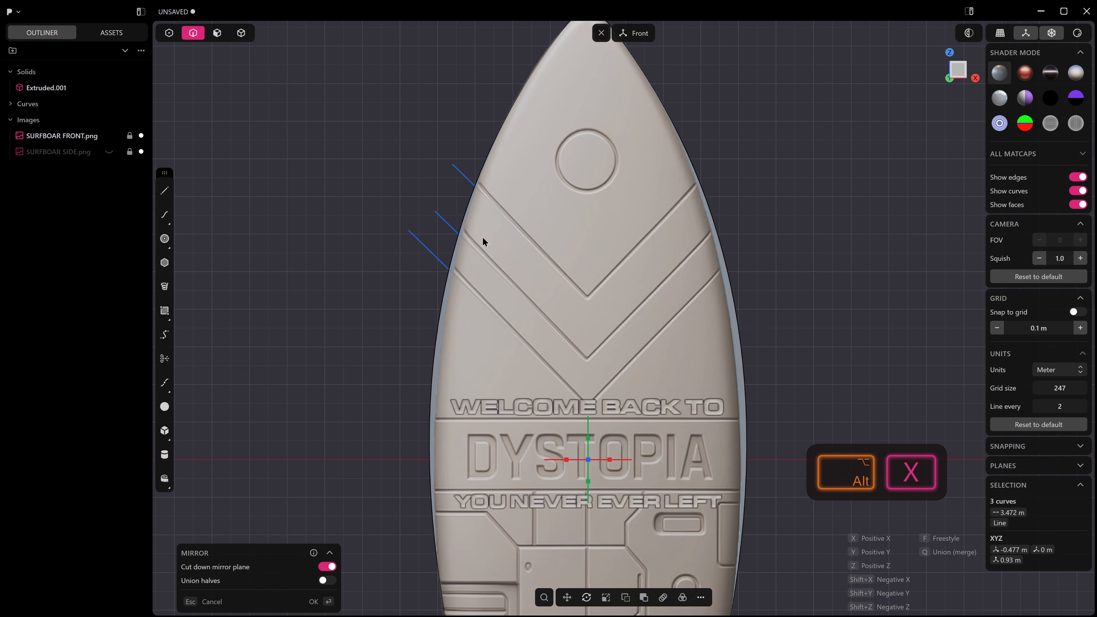
{"action": "left_click", "coordinate": [566, 461]}
{"action": "right_click", "coordinate": [780, 264]}
Step: Join the original and mirrored lines into three V-shaped curves
{"action": "scroll", "coordinate": [781, 265], "scroll_direction": "down", "scroll_amount": 3}
{"action": "middle_click_drag", "start_coordinate": [782, 266], "coordinate": [654, 304]}
{"action": "middle_click_drag", "start_coordinate": [563, 271], "coordinate": [626, 274]}
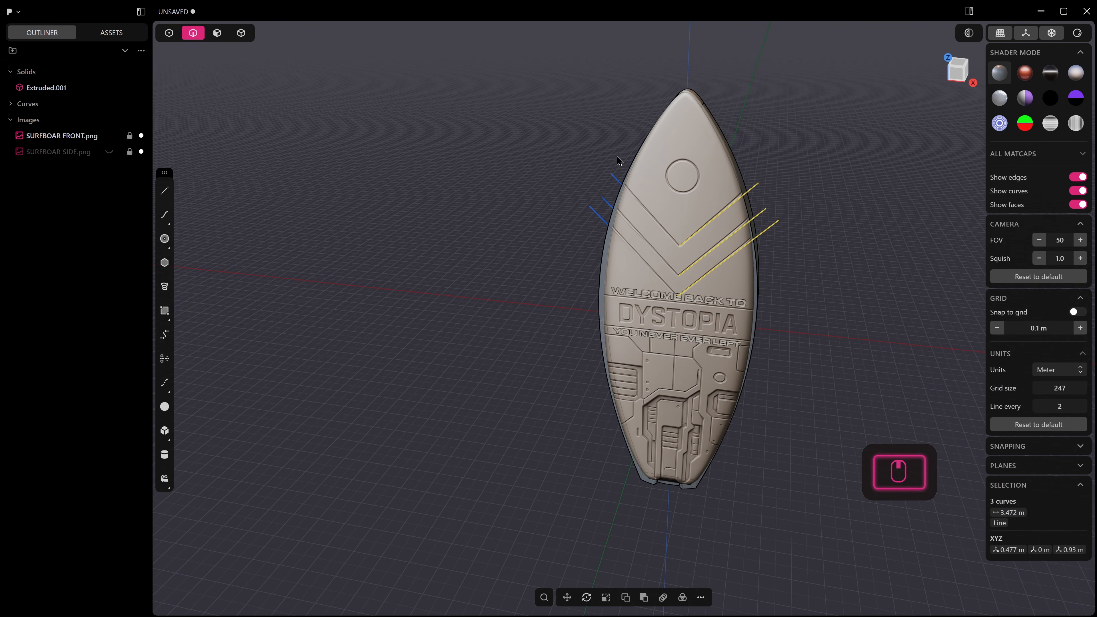
{"action": "left_click", "coordinate": [617, 182], "text": "shift"}
{"action": "left_click", "coordinate": [607, 202], "text": "shift"}
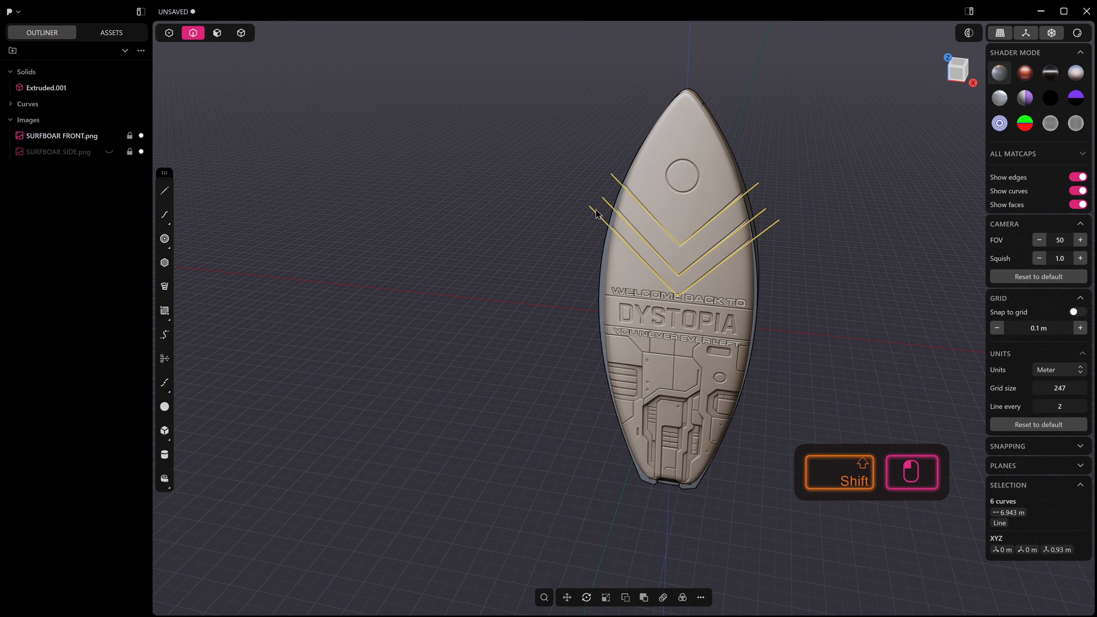
{"action": "middle_click_drag", "start_coordinate": [641, 207], "coordinate": [647, 210]}
Step: Move the three V-shaped curves about -0.46 m along the Y axis, out in front of the board
{"action": "key", "text": "g"}
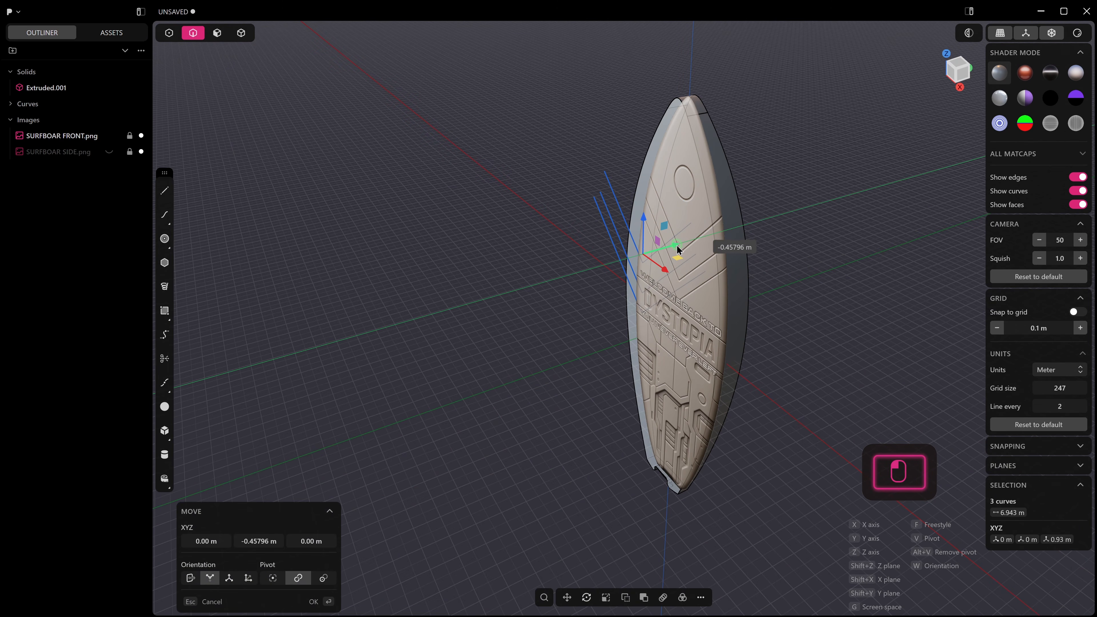
{"action": "left_click", "coordinate": [666, 255]}
{"action": "middle_click_drag", "start_coordinate": [664, 250], "coordinate": [706, 221]}
{"action": "left_click", "coordinate": [787, 184]}
Step: Draw a horizontal line about 2.27 m long across the full board, over the groove above the DYSTOPIA lettering
{"action": "mouse_move", "coordinate": [787, 184]}
{"action": "middle_mouse_down"}
{"action": "mouse_move", "coordinate": [829, 178]}
{"action": "mouse_move", "coordinate": [810, 139]}
{"action": "mouse_move", "coordinate": [779, 171]}
{"action": "middle_mouse_up"}
{"action": "key", "text": "KP_1"}
{"action": "scroll", "coordinate": [680, 260], "scroll_direction": "up", "scroll_amount": 3}
{"action": "middle_click_drag", "start_coordinate": [680, 260], "coordinate": [645, 253], "text": "shift"}
{"action": "left_click", "coordinate": [166, 191]}
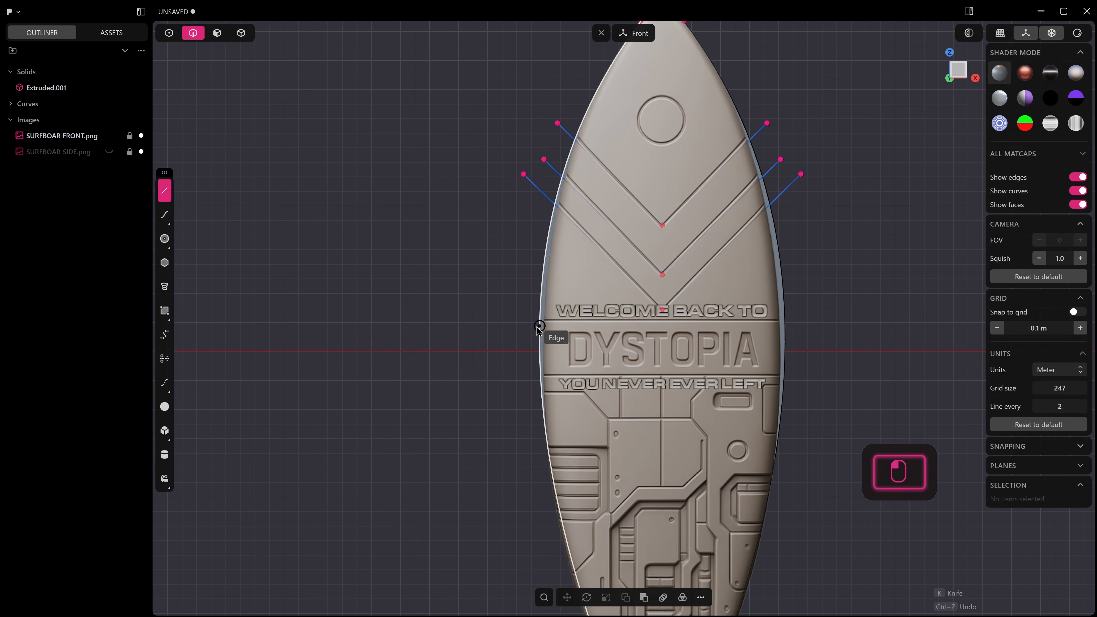
{"action": "left_click", "coordinate": [523, 321]}
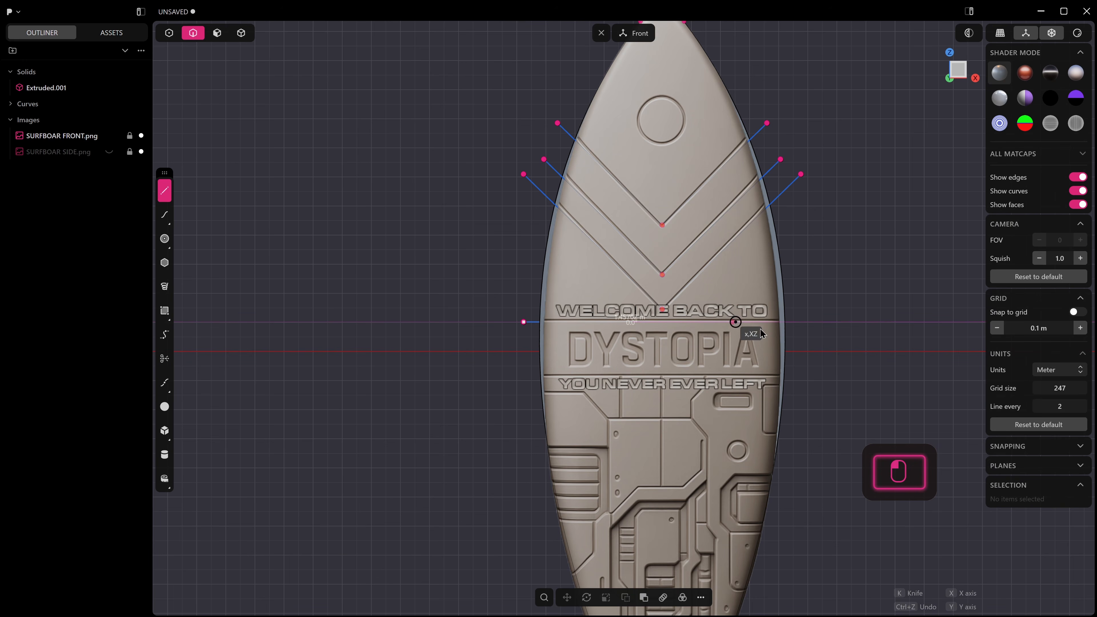
{"action": "left_click", "coordinate": [854, 322]}
Step: Draw a second horizontal line about 2.06 m long across the board, just below the DYSTOPIA lettering
{"action": "left_click", "coordinate": [165, 191]}
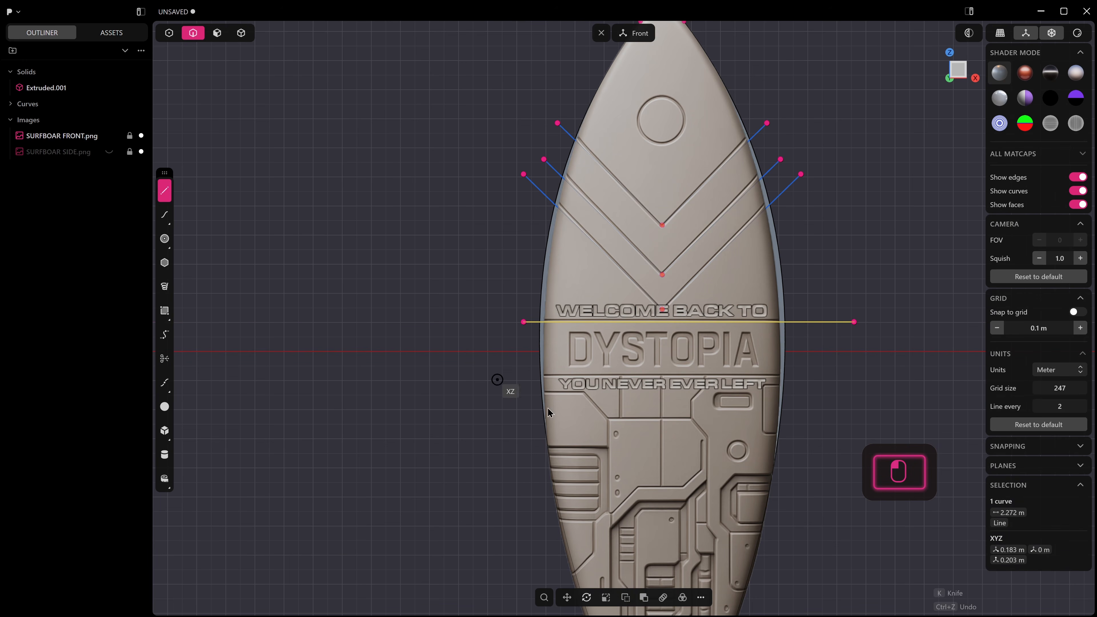
{"action": "left_click", "coordinate": [520, 372]}
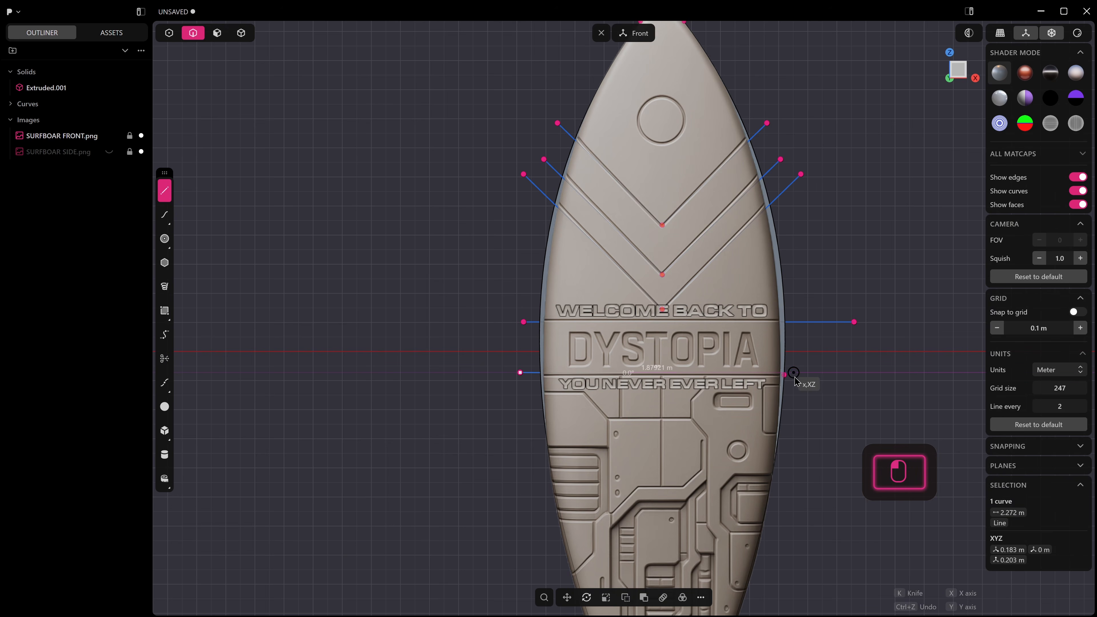
{"action": "left_click", "coordinate": [822, 384]}
Step: Start the louvered panel's outline with a horizontal line from outside the board's left edge, followed by a vertical line down the panel's inner side
{"action": "scroll", "coordinate": [648, 414], "scroll_direction": "up", "scroll_amount": 3}
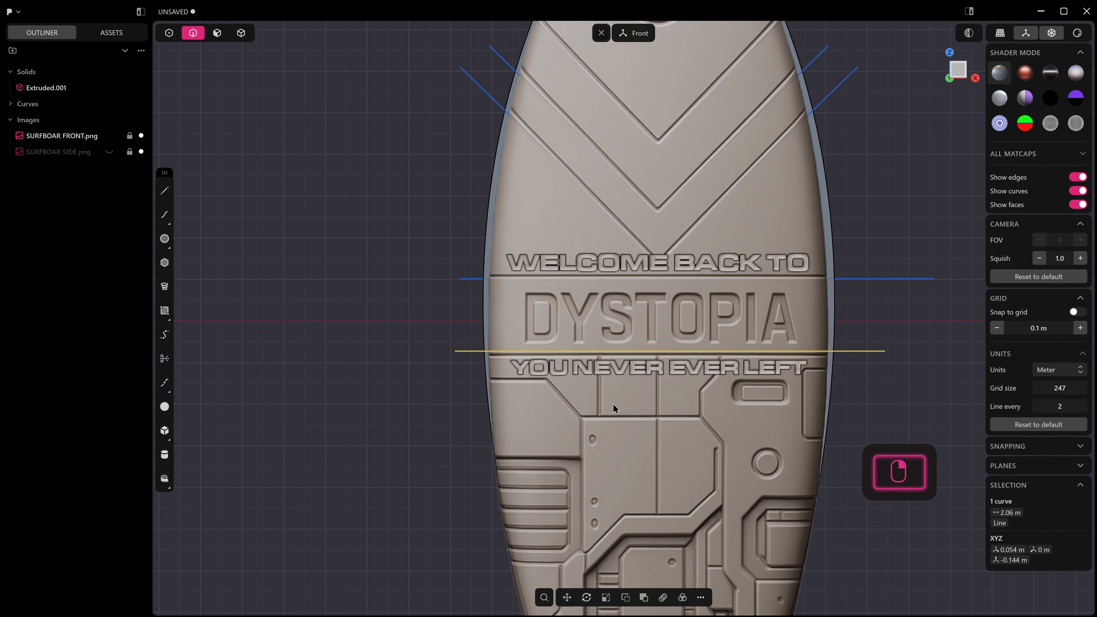
{"action": "middle_click_drag", "start_coordinate": [613, 404], "coordinate": [579, 302], "text": "shift"}
{"action": "scroll", "coordinate": [580, 302], "scroll_direction": "up", "scroll_amount": 3}
{"action": "scroll", "coordinate": [529, 249], "scroll_direction": "down", "scroll_amount": 3}
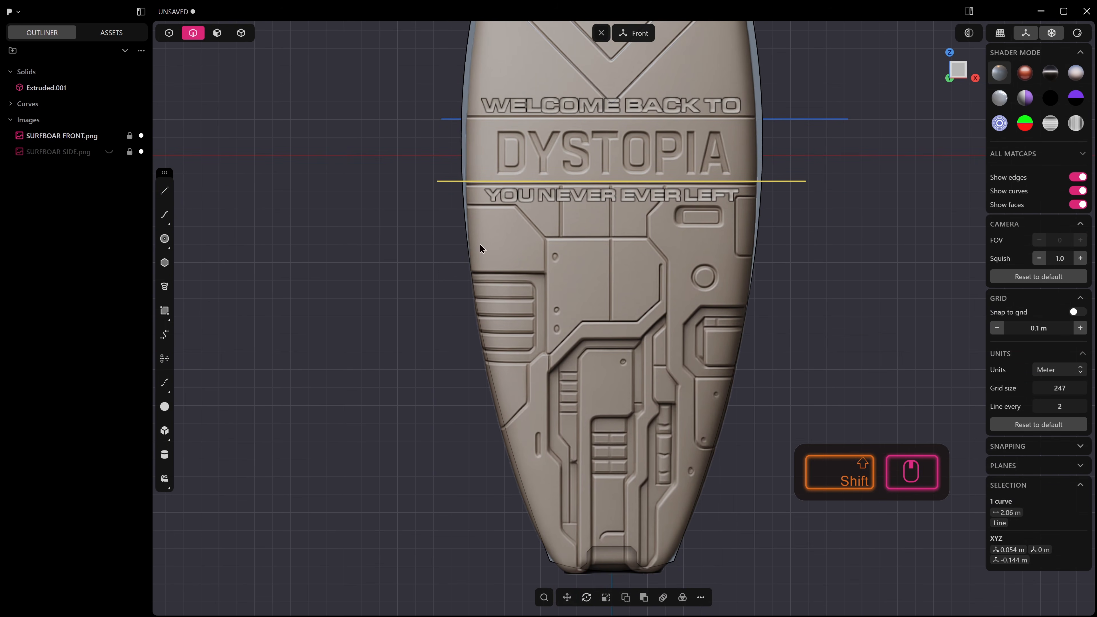
{"action": "left_click", "coordinate": [164, 190]}
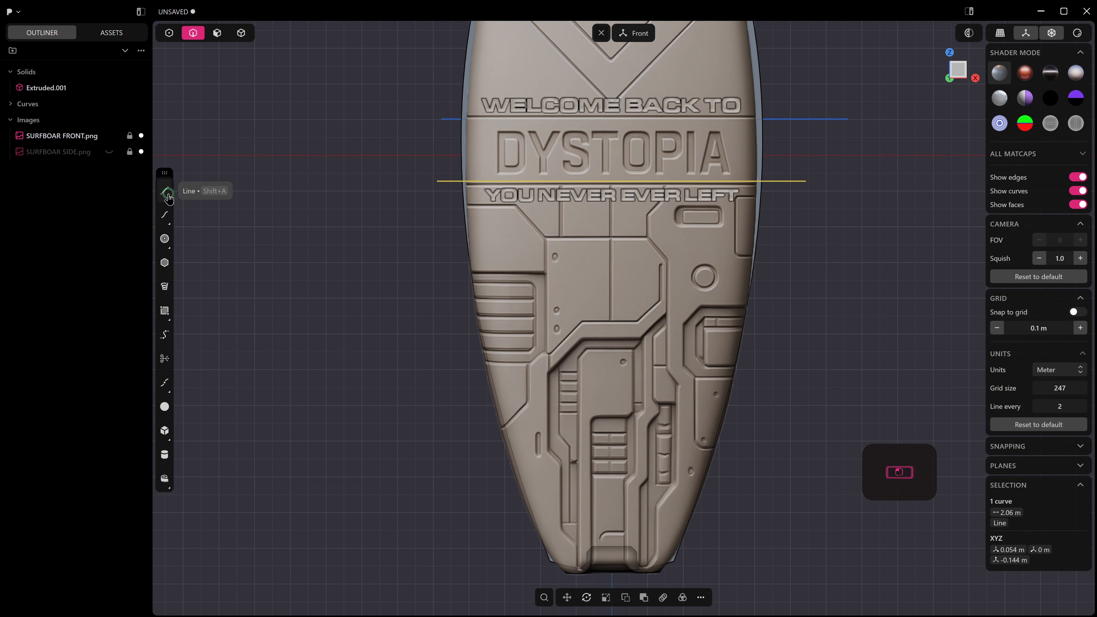
{"action": "left_click", "coordinate": [452, 273]}
{"action": "left_click", "coordinate": [544, 272]}
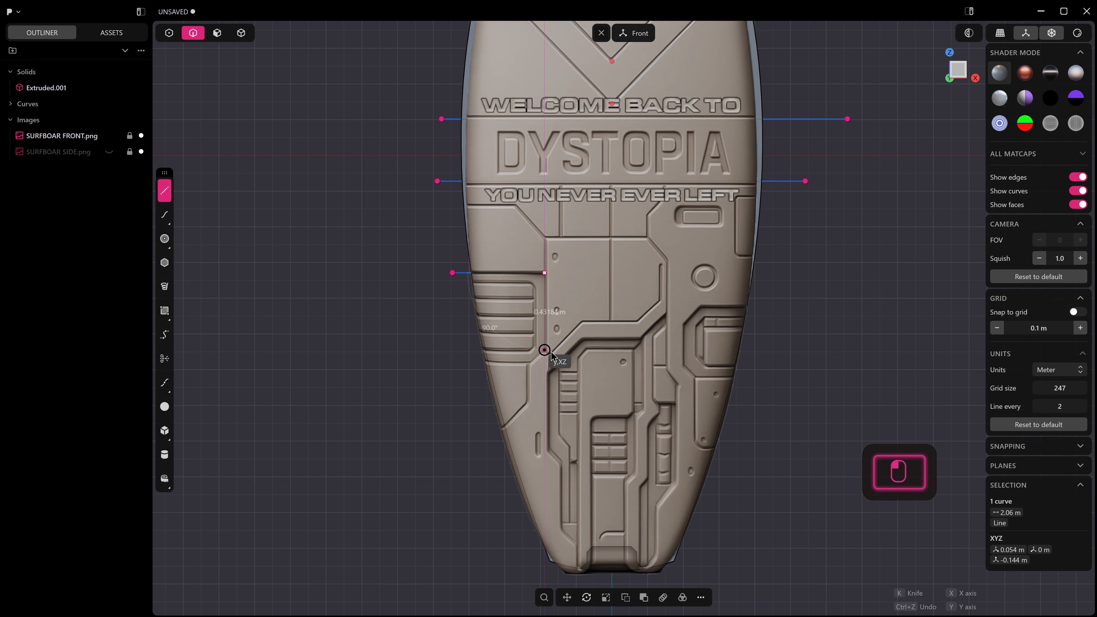
{"action": "left_click", "coordinate": [543, 353]}
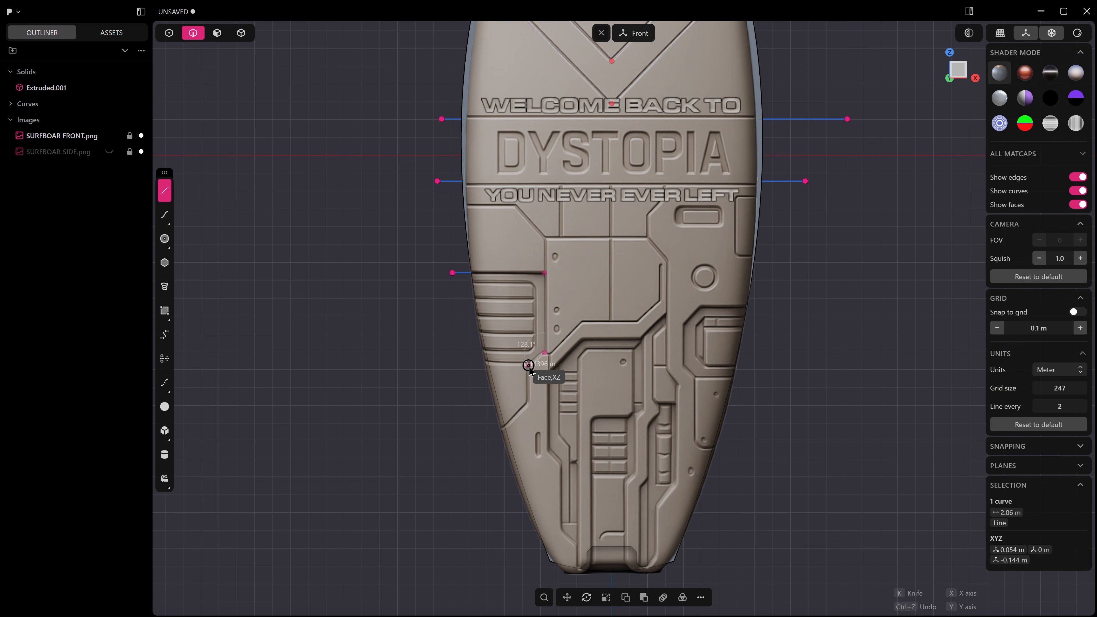
Step: Finish the louvered panel's outline with a 130° chamfered lower corner and a horizontal bottom edge past the board, closing it at its start
{"action": "key", "text": "Tab"}
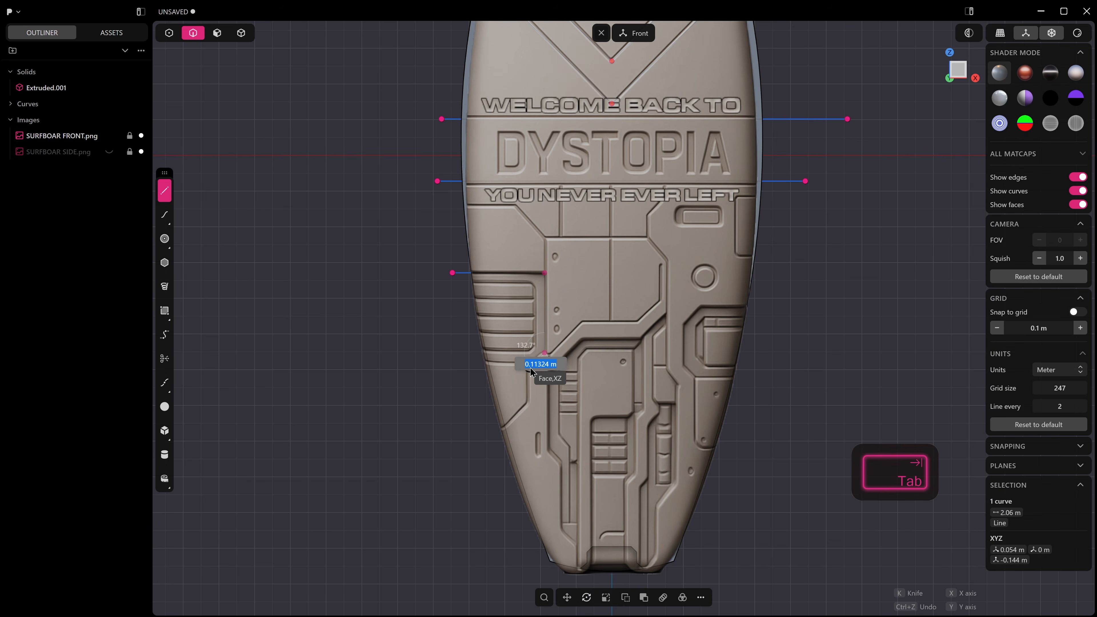
{"action": "key", "text": "Tab"}
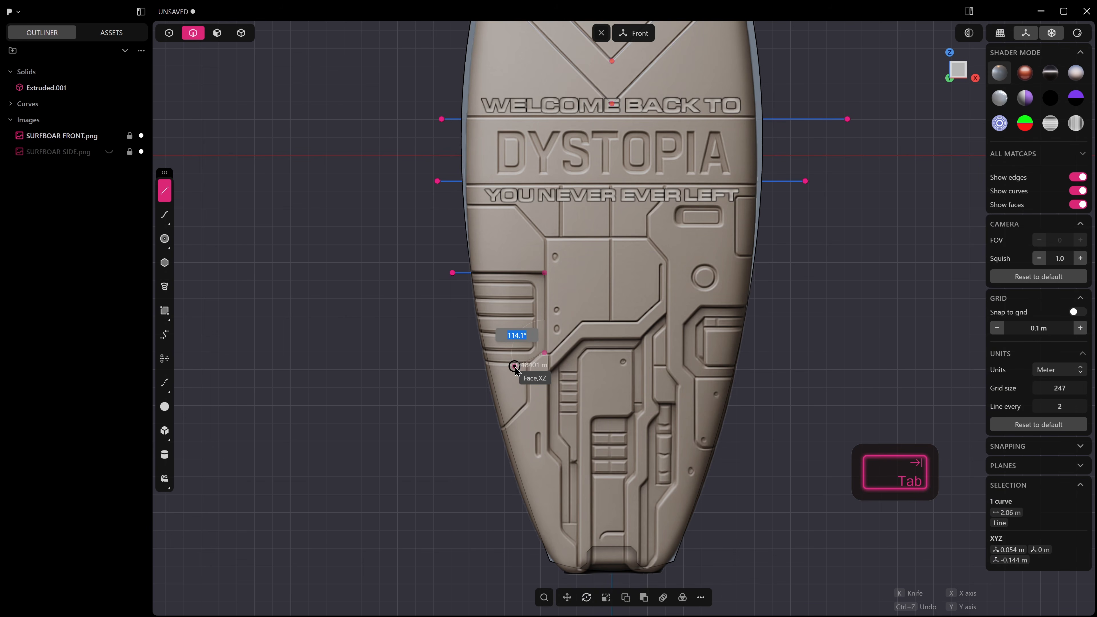
{"action": "type", "text": "130"}
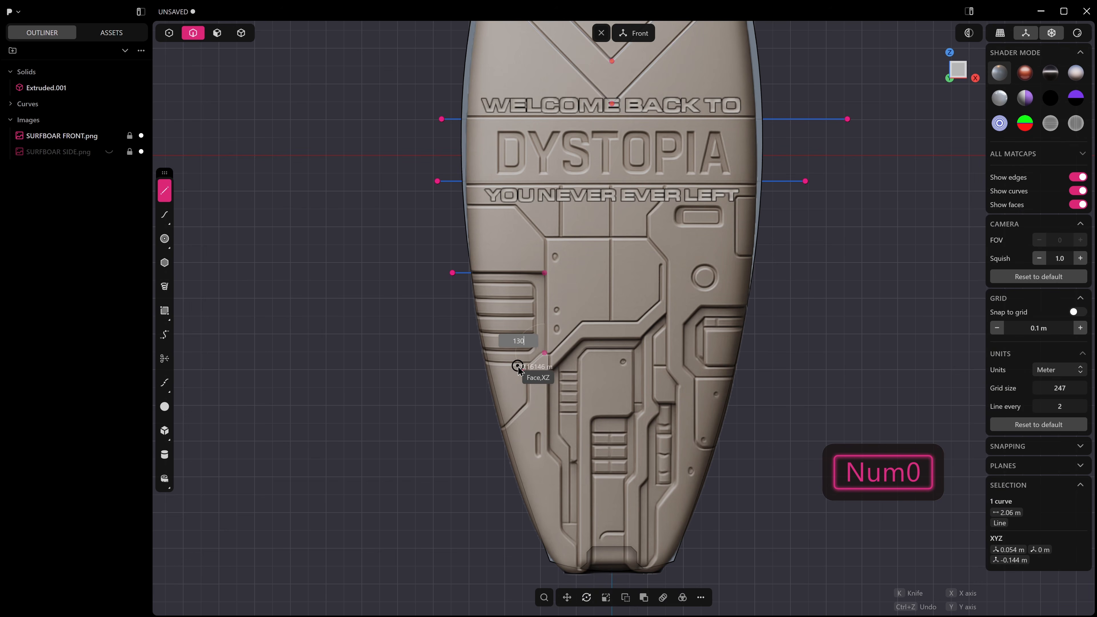
{"action": "left_click", "coordinate": [523, 367]}
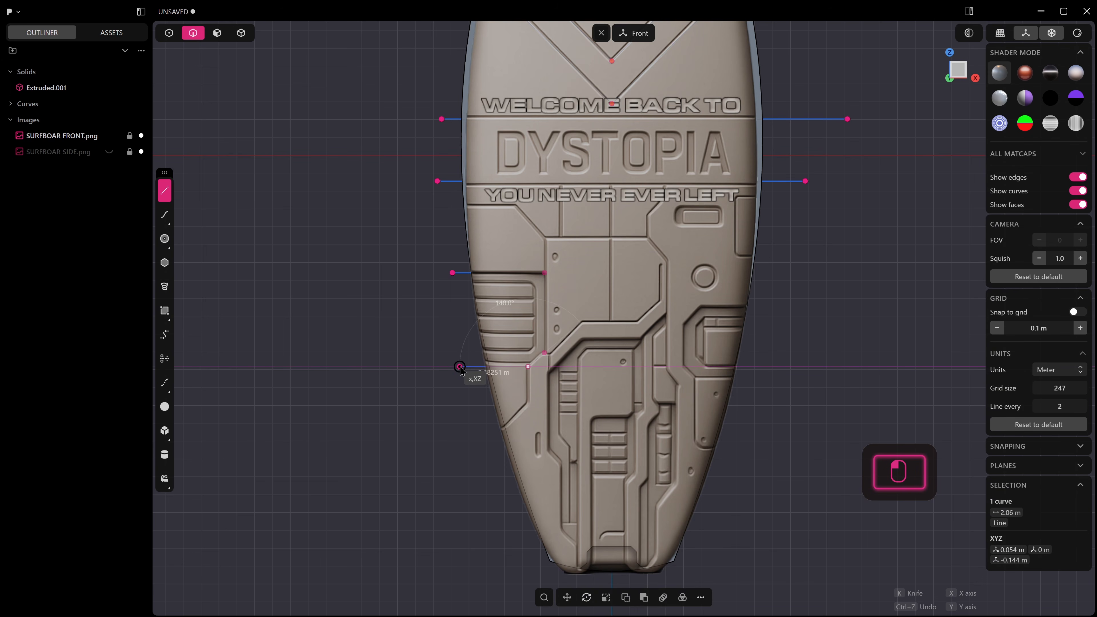
{"action": "left_click", "coordinate": [452, 272]}
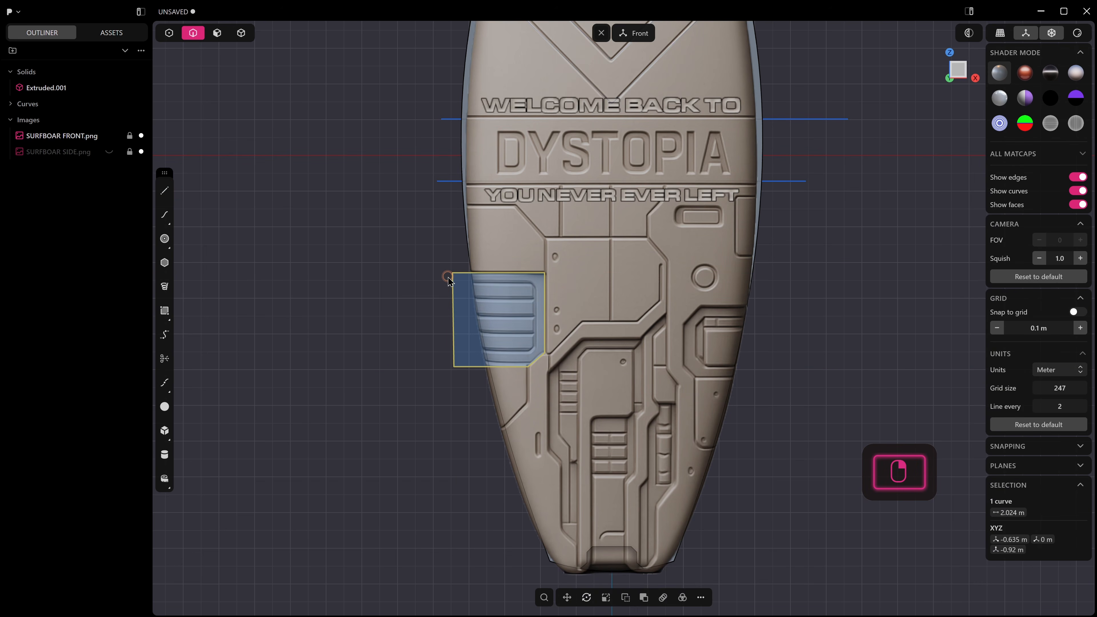
Step: Draw the upper edge of the octagonal panel on the board's right side from outside the board, ending in a 130° chamfer, about 0.57 m overall
{"action": "scroll", "coordinate": [487, 453], "scroll_direction": "down", "scroll_amount": 1}
{"action": "scroll", "coordinate": [541, 361], "scroll_direction": "up", "scroll_amount": 1}
{"action": "middle_click_drag", "start_coordinate": [548, 339], "coordinate": [488, 342], "text": "shift"}
{"action": "scroll", "coordinate": [711, 339], "scroll_direction": "up", "scroll_amount": 7}
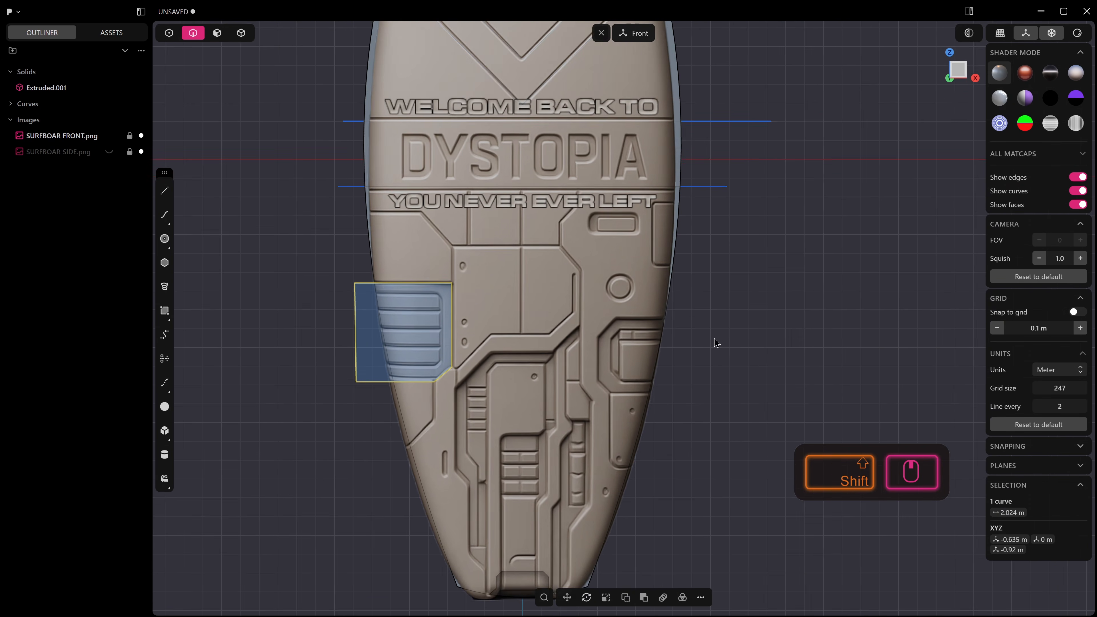
{"action": "scroll", "coordinate": [664, 320], "scroll_direction": "up", "scroll_amount": 2}
{"action": "middle_click_drag", "start_coordinate": [661, 307], "coordinate": [608, 246], "text": "shift"}
{"action": "scroll", "coordinate": [637, 236], "scroll_direction": "up", "scroll_amount": 1}
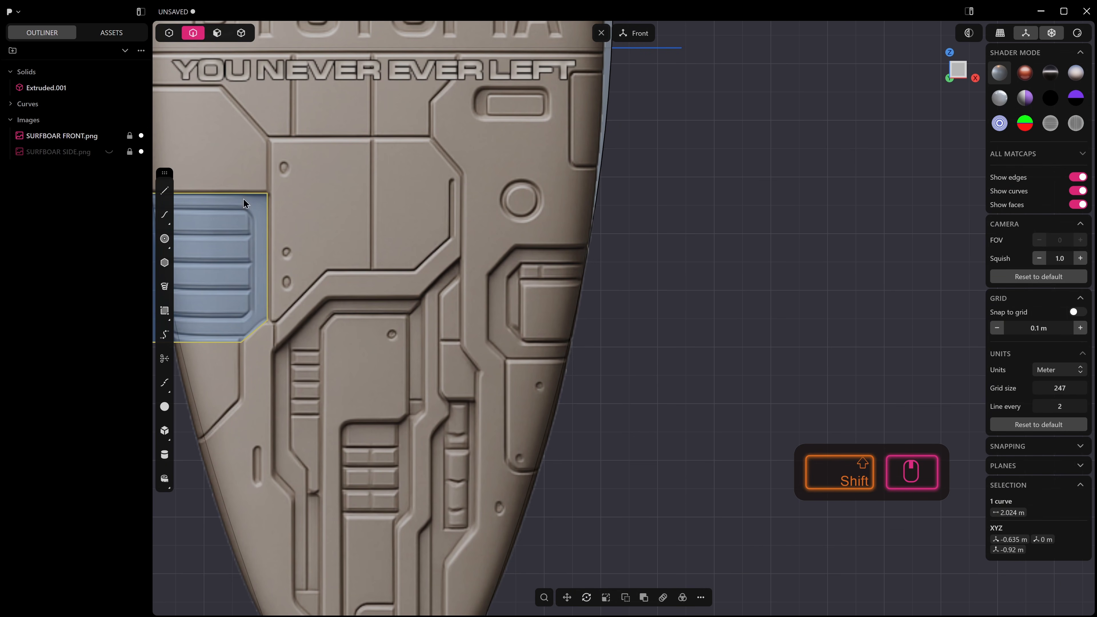
{"action": "left_click", "coordinate": [163, 194]}
{"action": "left_click", "coordinate": [637, 245]}
{"action": "left_click", "coordinate": [516, 245]}
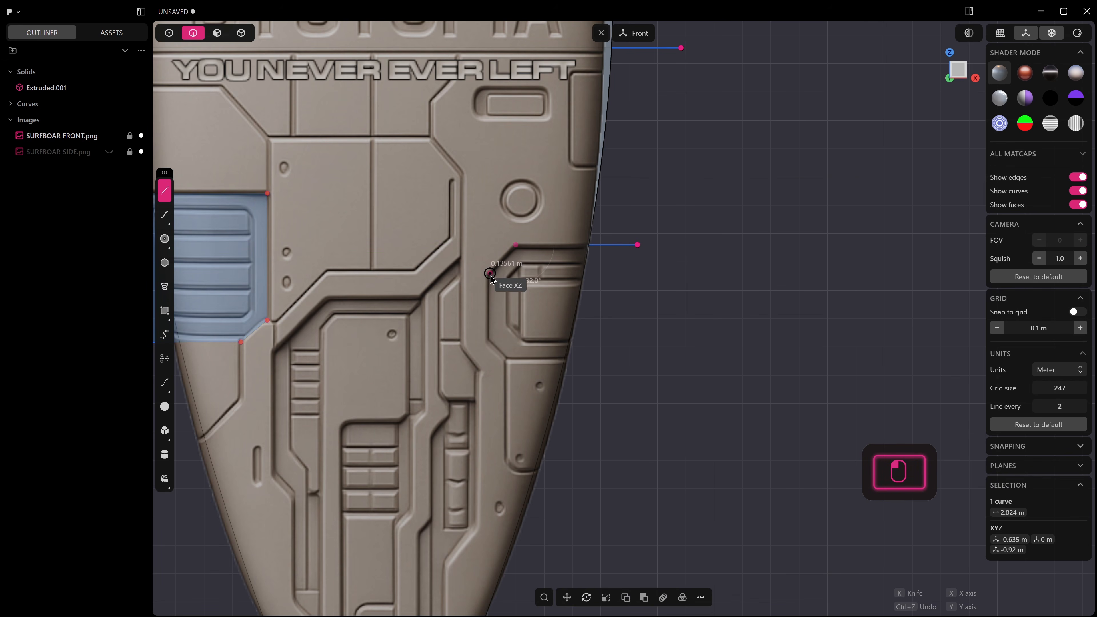
{"action": "key", "text": "Tab"}
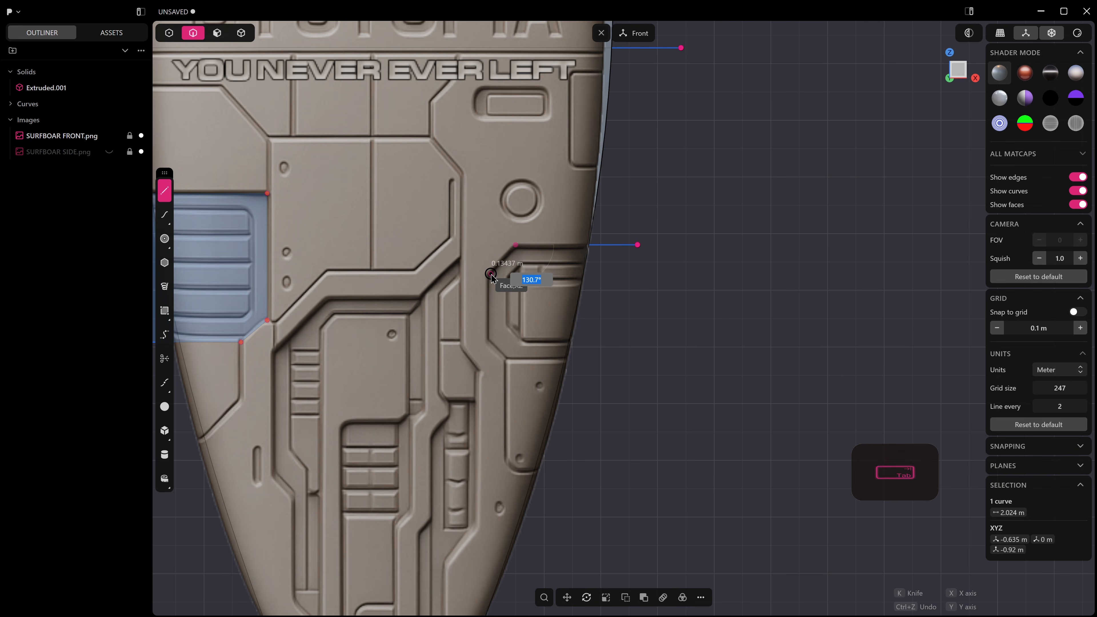
{"action": "type", "text": "130"}
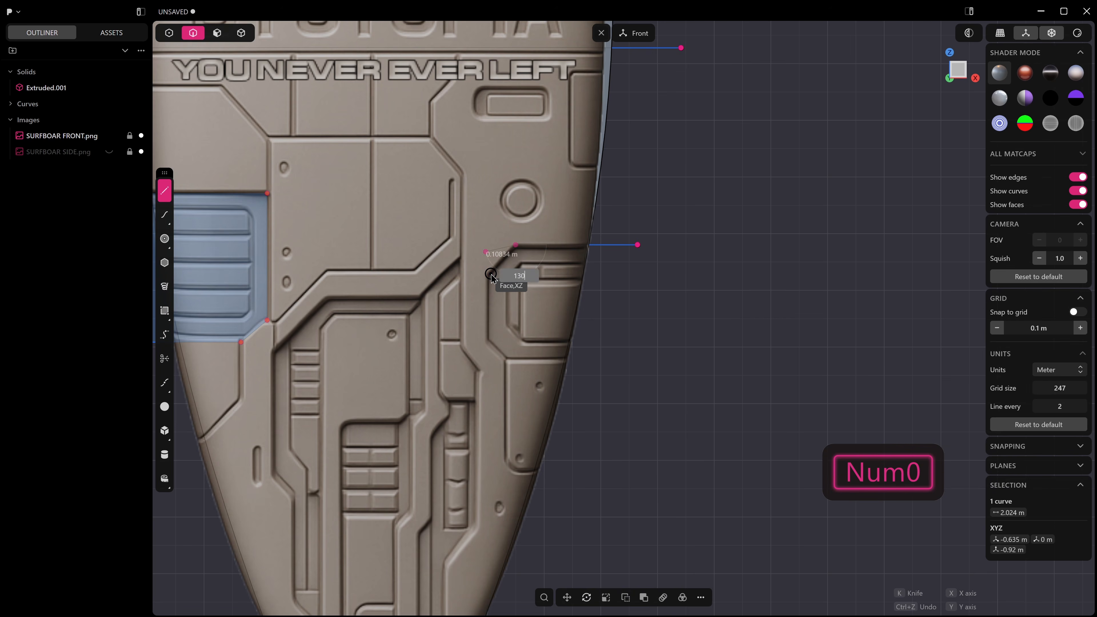
{"action": "key", "text": "Return"}
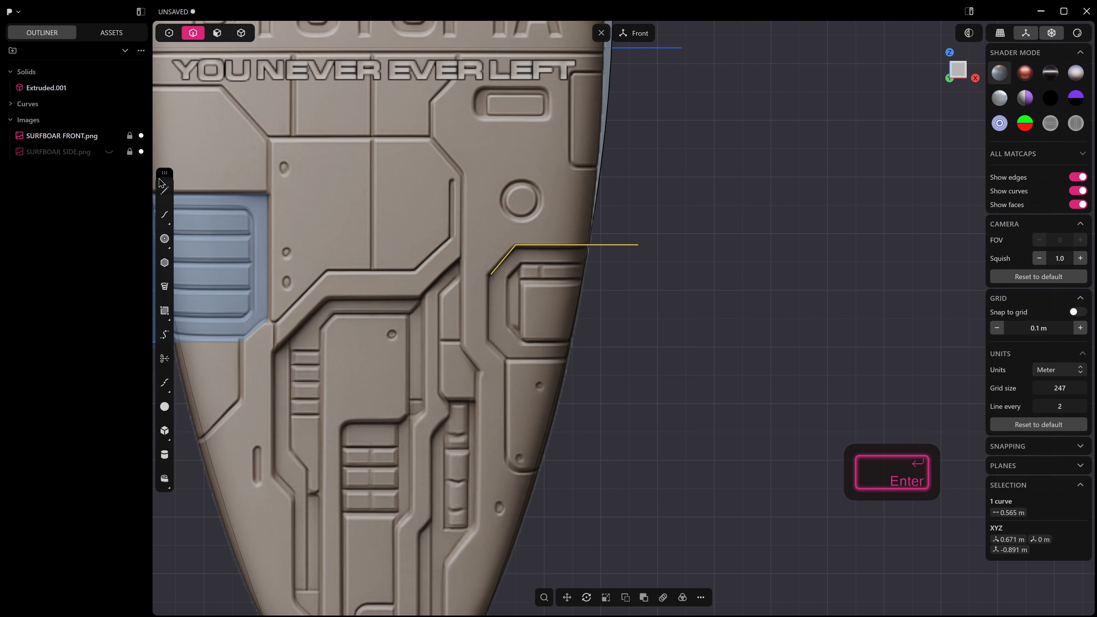
Step: Continue the right panel's outline from the chamfer with its vertical side and a 130° lower chamfer, about 0.33 m overall
{"action": "left_click", "coordinate": [165, 187]}
{"action": "left_click", "coordinate": [491, 273]}
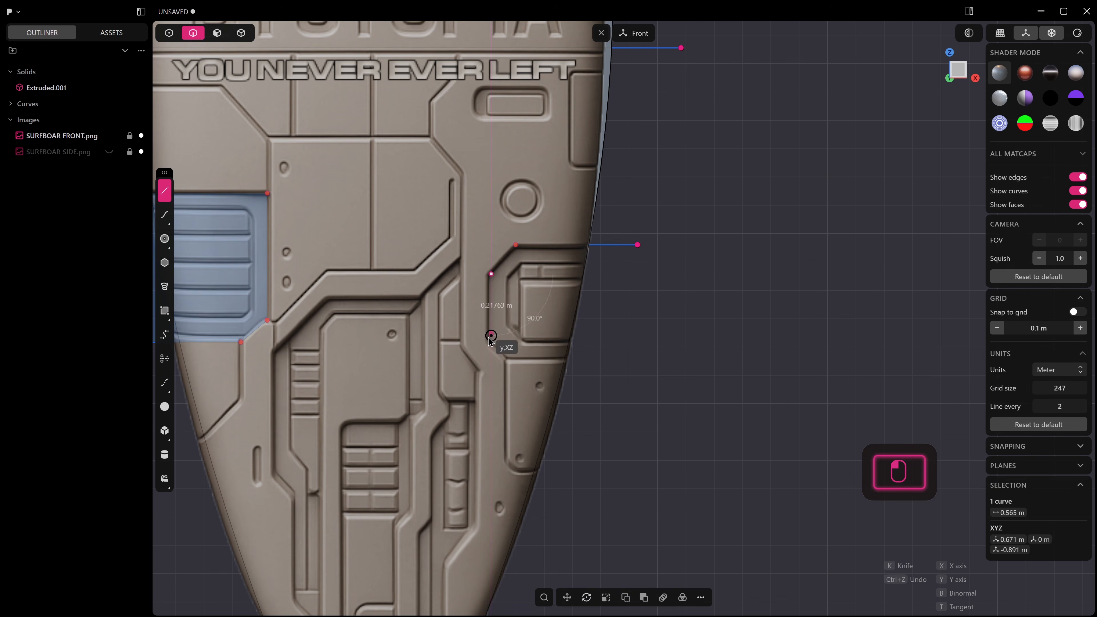
{"action": "left_click", "coordinate": [491, 338]}
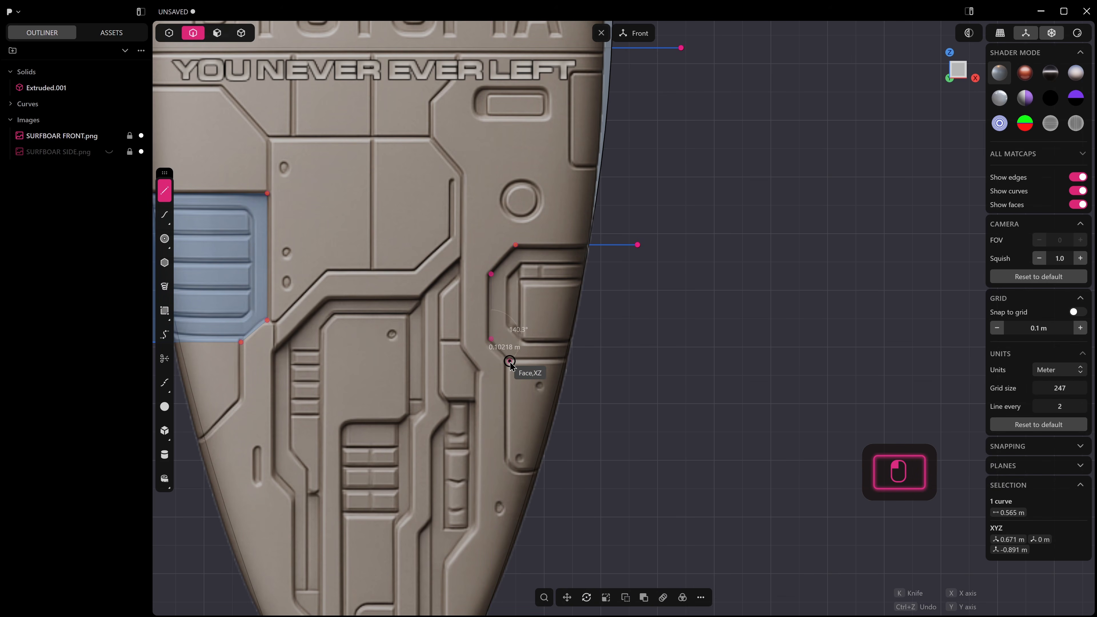
{"action": "key", "text": "Tab"}
{"action": "type", "text": "130"}
{"action": "key", "text": "Return"}
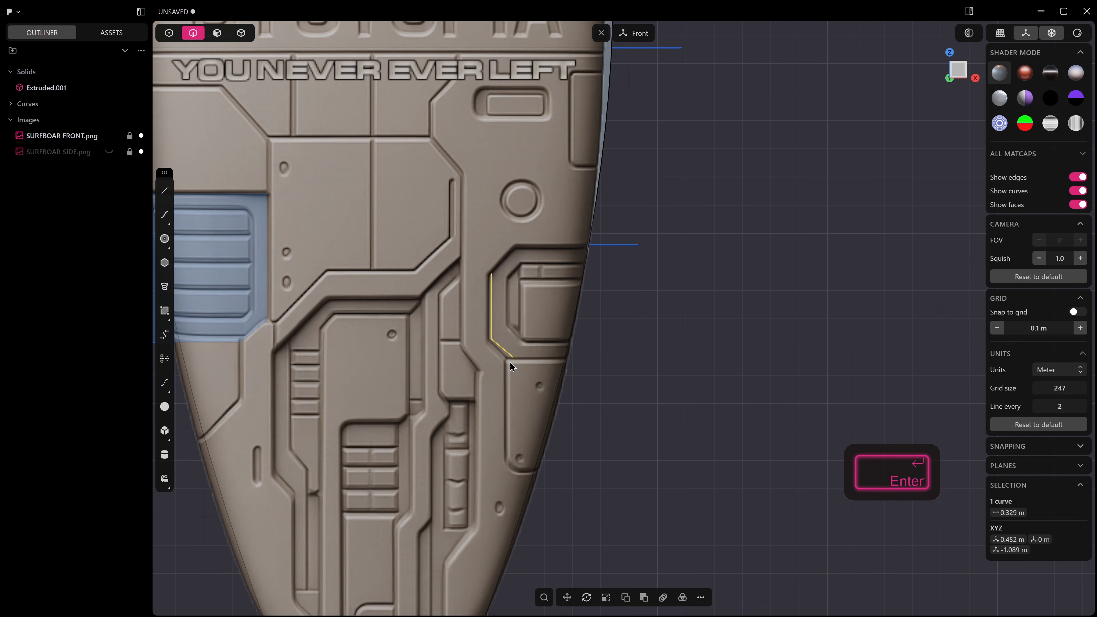
Step: Draw the right panel's bottom edge as a horizontal line about 0.57 m long, from the lower chamfer to outside the board
{"action": "left_click", "coordinate": [620, 250]}
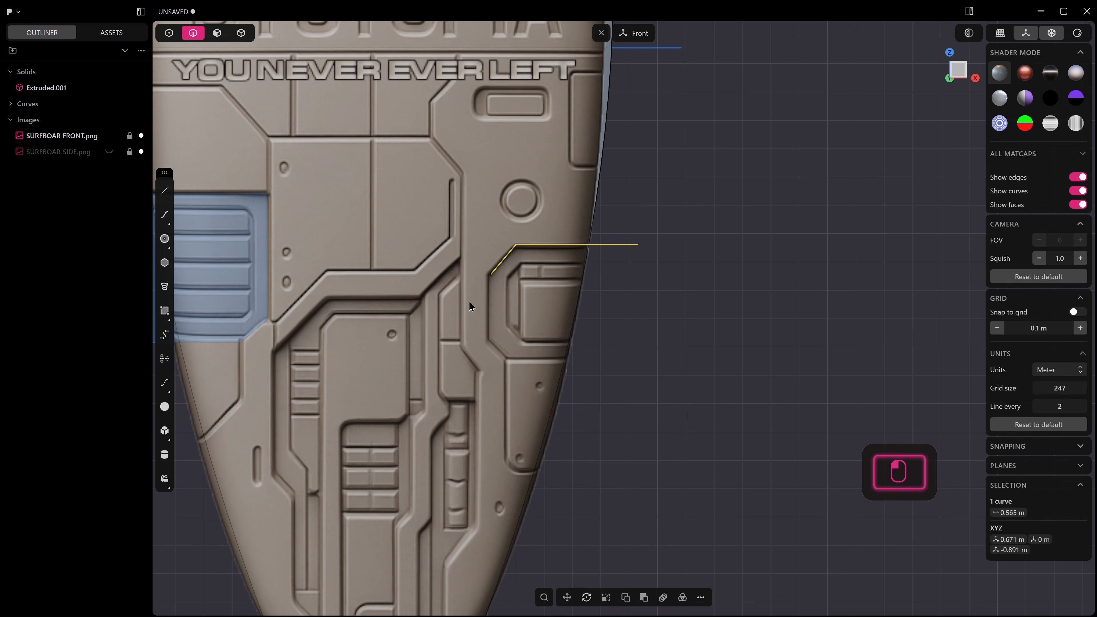
{"action": "left_click", "coordinate": [491, 301], "text": "shift"}
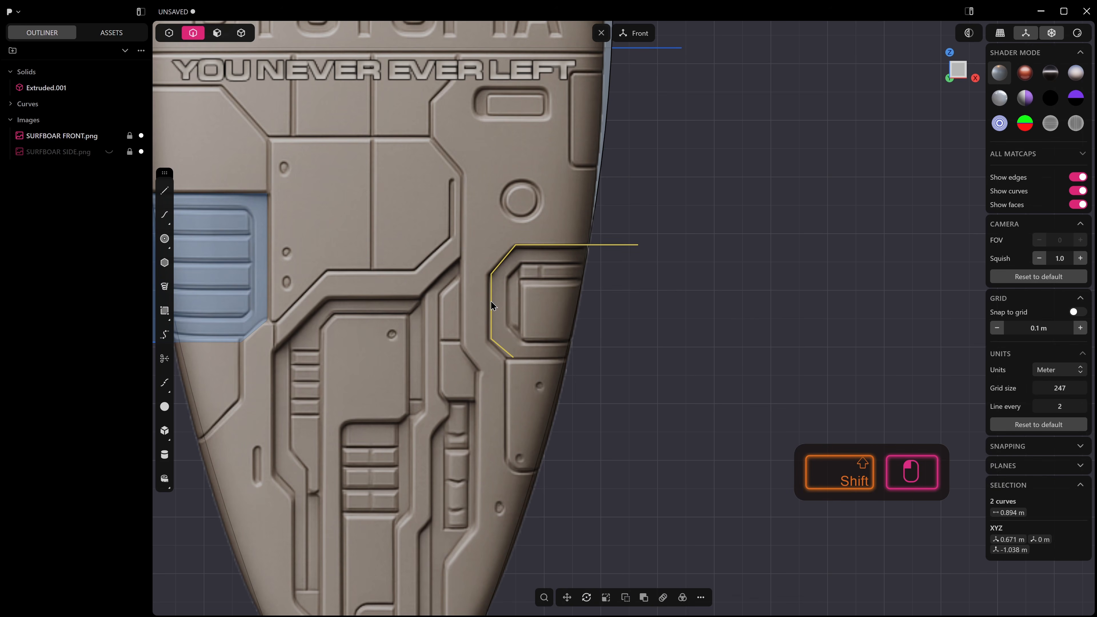
{"action": "left_click", "coordinate": [164, 190]}
{"action": "left_click", "coordinate": [513, 356]}
{"action": "left_click", "coordinate": [675, 358]}
{"action": "right_click", "coordinate": [681, 356]}
{"action": "scroll", "coordinate": [685, 330], "scroll_direction": "down", "scroll_amount": 2}
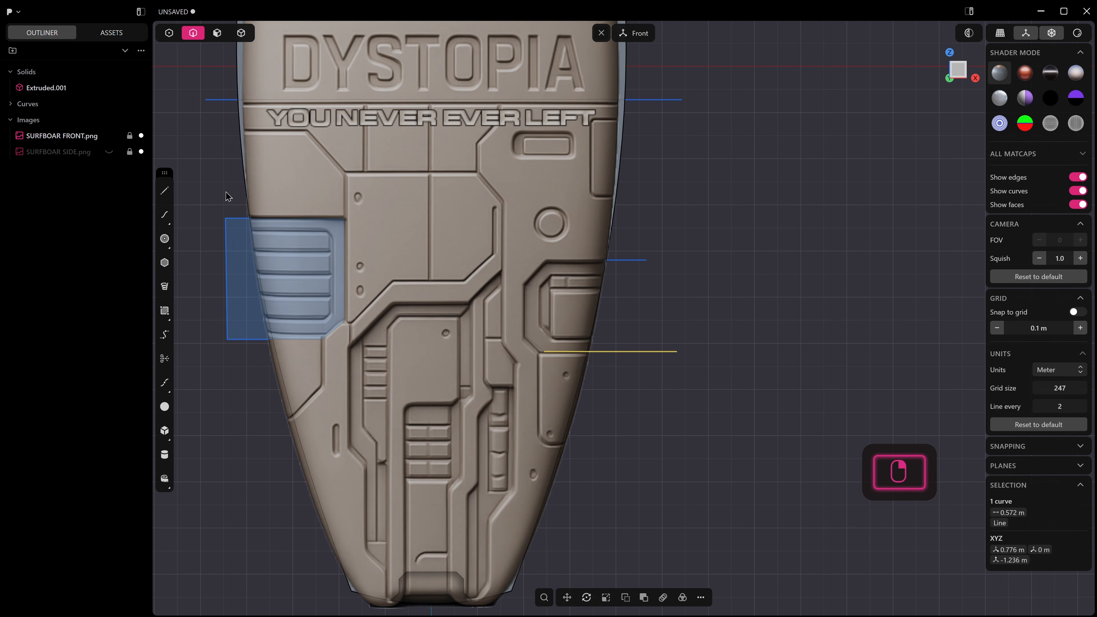
Step: Close the right panel's outline with a slanted line about 0.42 m long between its two open ends outside the board
{"action": "left_click", "coordinate": [165, 191]}
{"action": "left_click", "coordinate": [646, 259]}
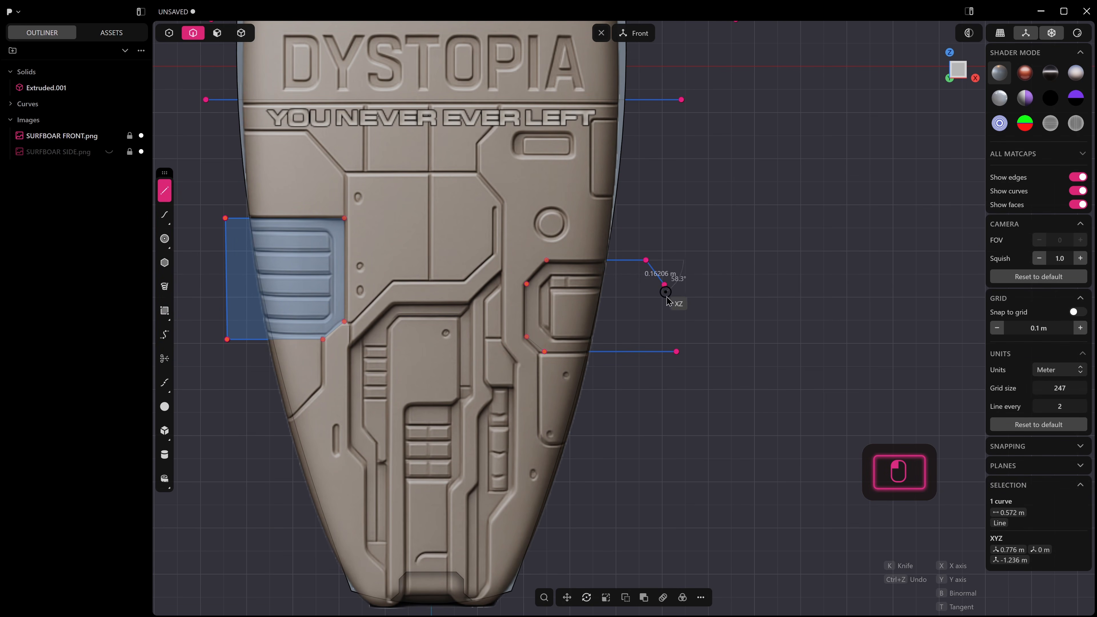
{"action": "left_click", "coordinate": [676, 351]}
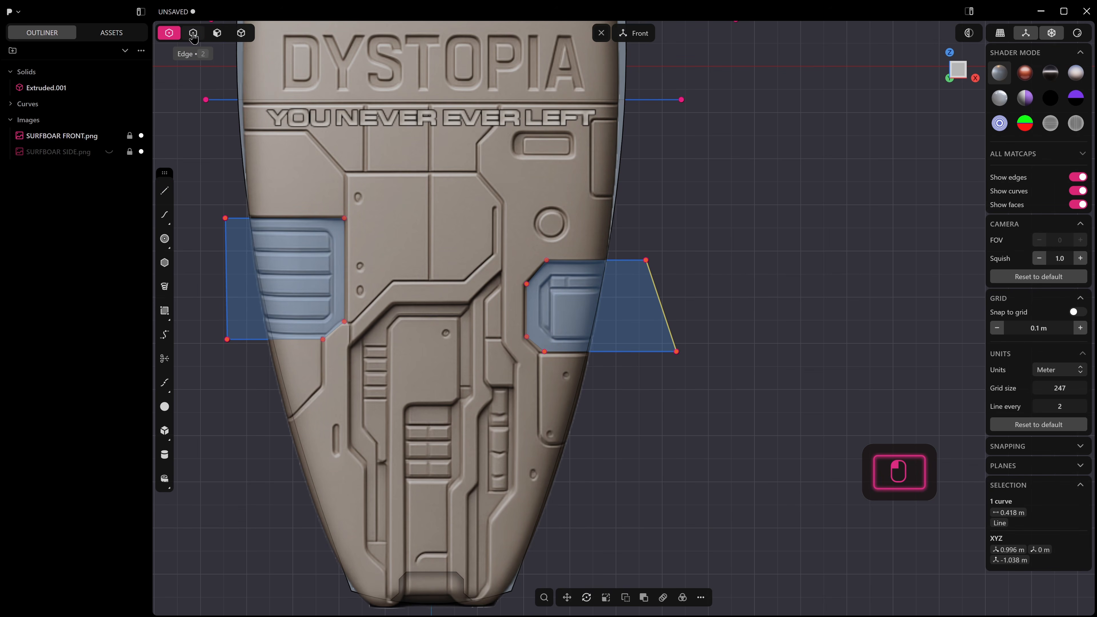
{"action": "left_click_drag", "start_coordinate": [766, 223], "coordinate": [177, 364]}
{"action": "scroll", "coordinate": [236, 364], "scroll_direction": "down", "scroll_amount": 1}
{"action": "middle_click_drag", "start_coordinate": [331, 256], "coordinate": [397, 272], "text": "shift"}
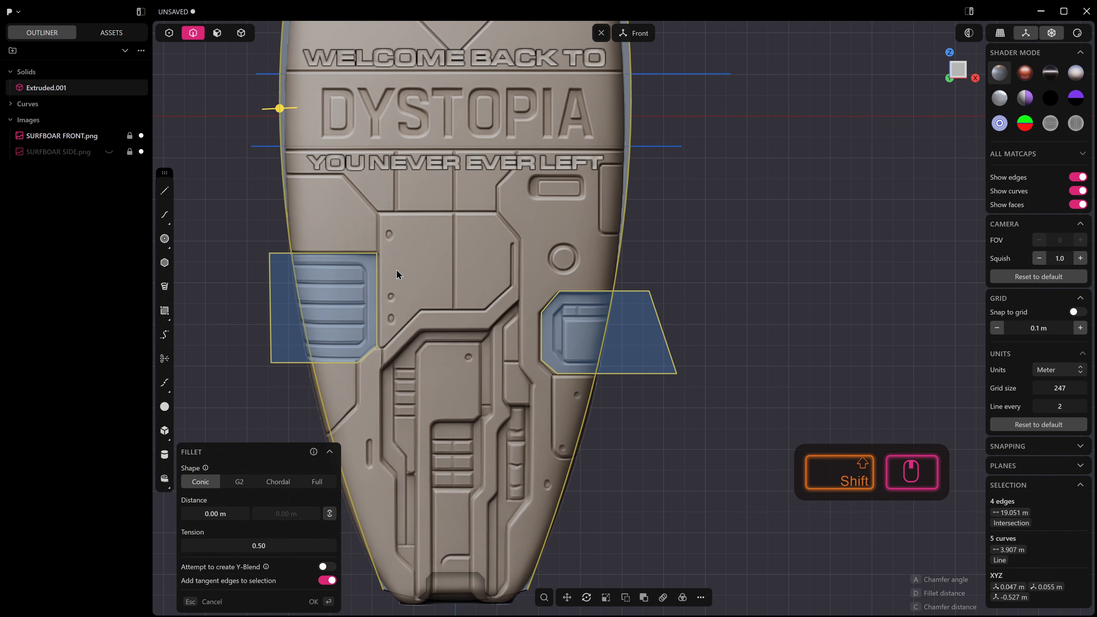
Step: Check the louvered panel's outline as a curve and select all four curves that form the right panel's outline
{"action": "left_click", "coordinate": [357, 255]}
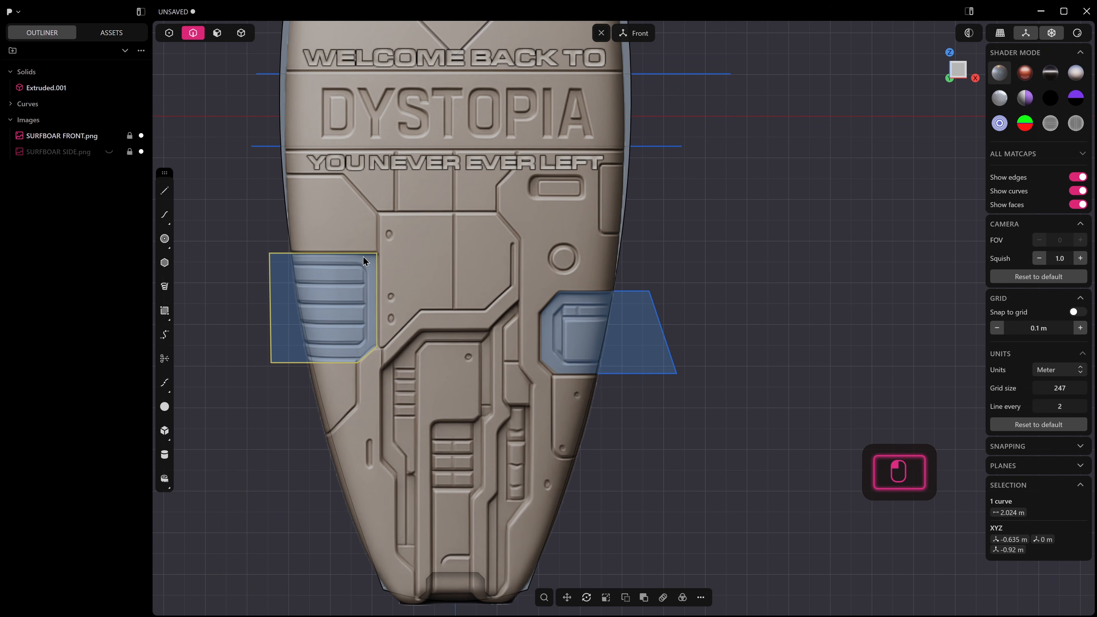
{"action": "left_click", "coordinate": [641, 294]}
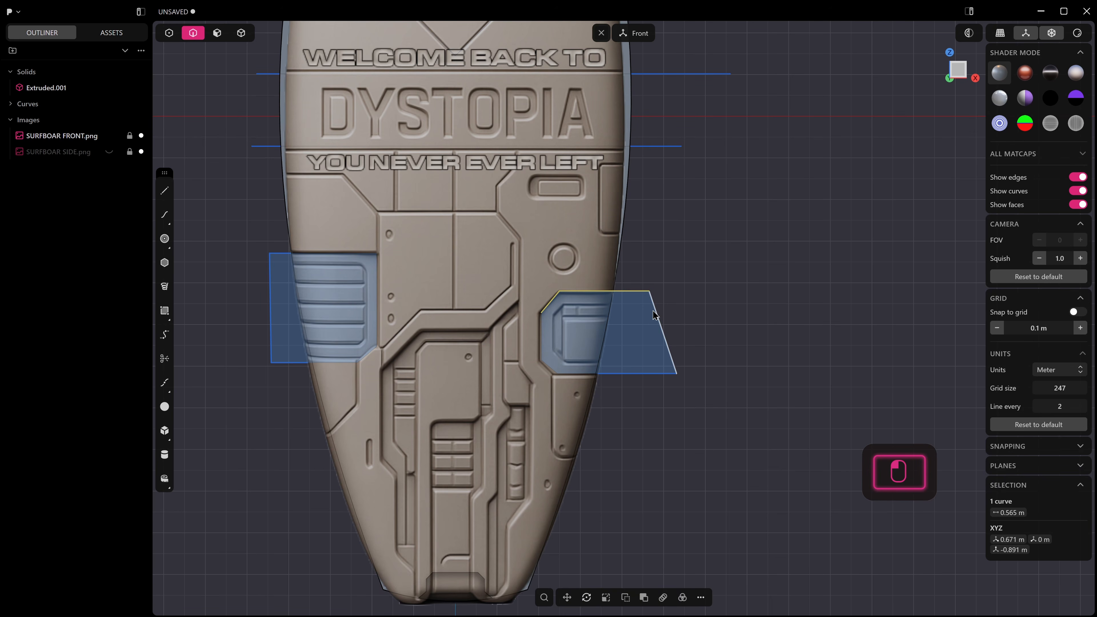
{"action": "left_click", "coordinate": [653, 311], "text": "shift"}
{"action": "left_click", "coordinate": [641, 373], "text": "shift"}
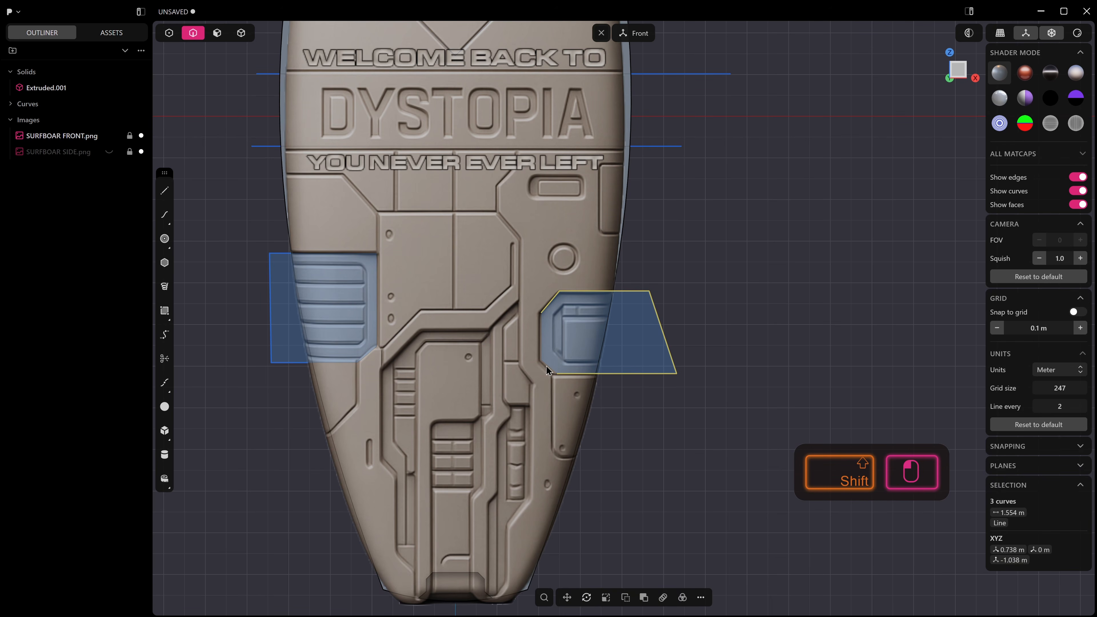
{"action": "key", "text": "alt+z"}
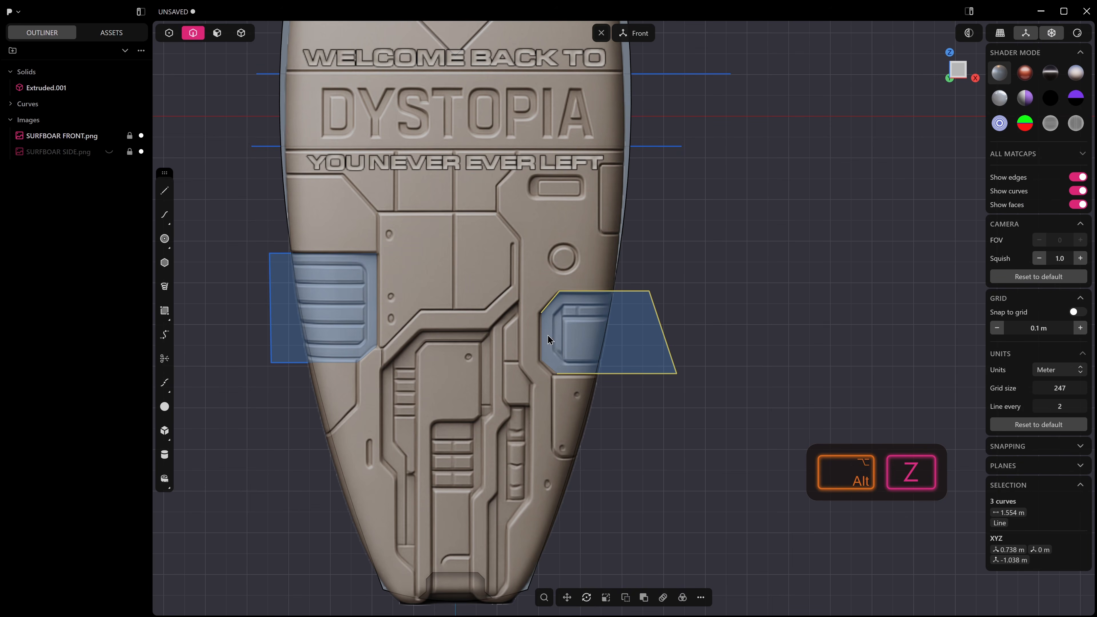
{"action": "left_click", "coordinate": [543, 347], "text": "shift"}
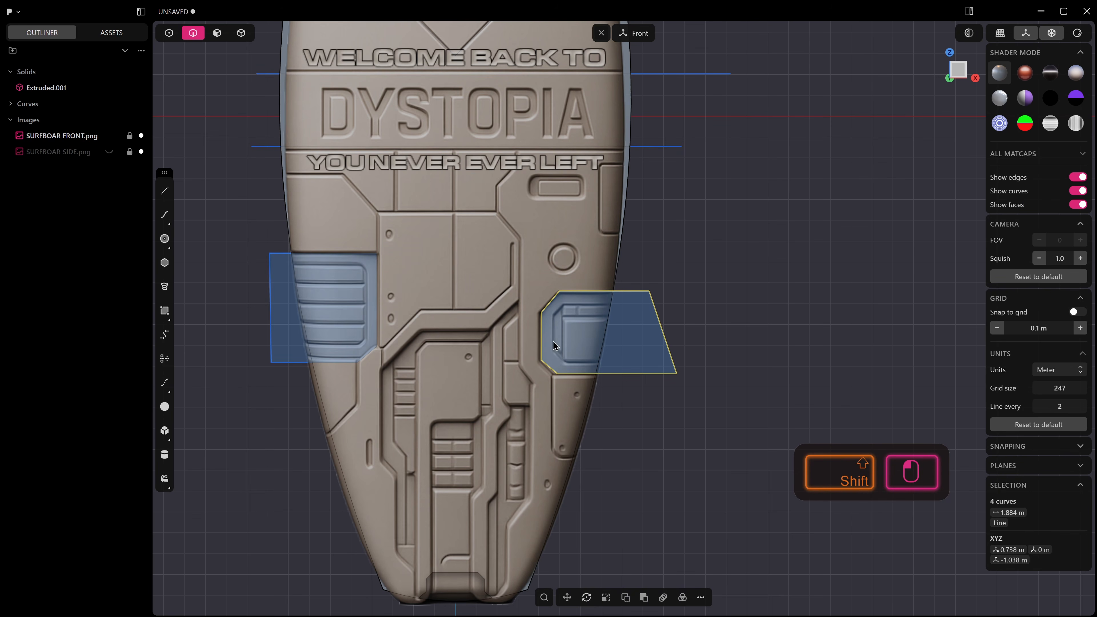
{"action": "left_click", "coordinate": [681, 296]}
Step: Start the central recess's outline as a line curve at the tail, tracing its left side upward through two outward-angled segments
{"action": "scroll", "coordinate": [401, 455], "scroll_direction": "down", "scroll_amount": 1}
{"action": "scroll", "coordinate": [400, 454], "scroll_direction": "down", "scroll_amount": 3, "text": "shift"}
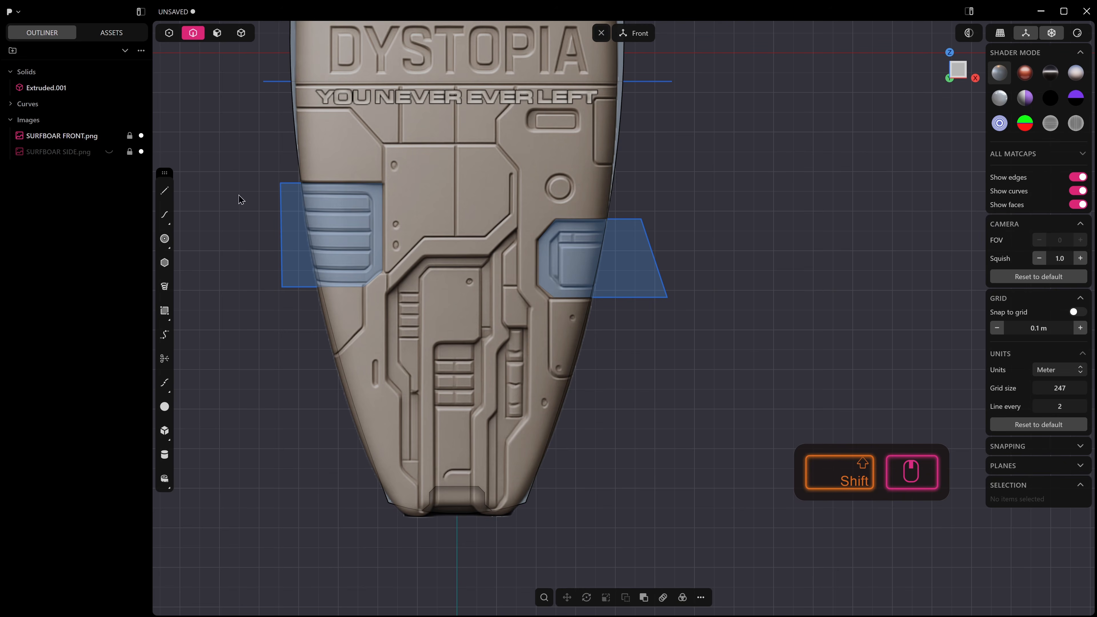
{"action": "left_click", "coordinate": [164, 190]}
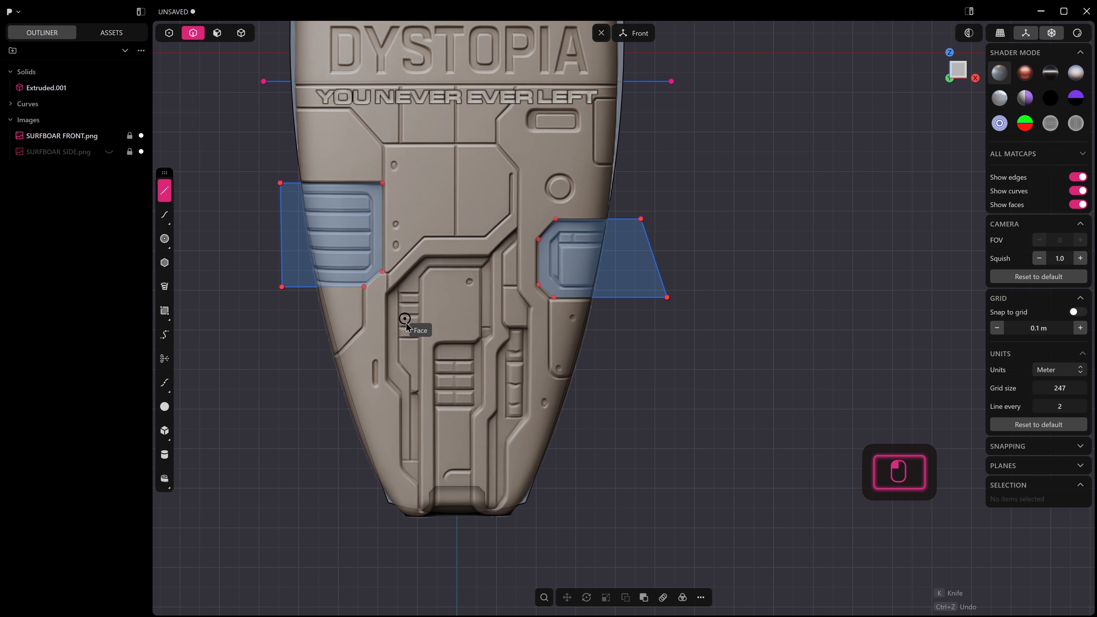
{"action": "left_click", "coordinate": [420, 511]}
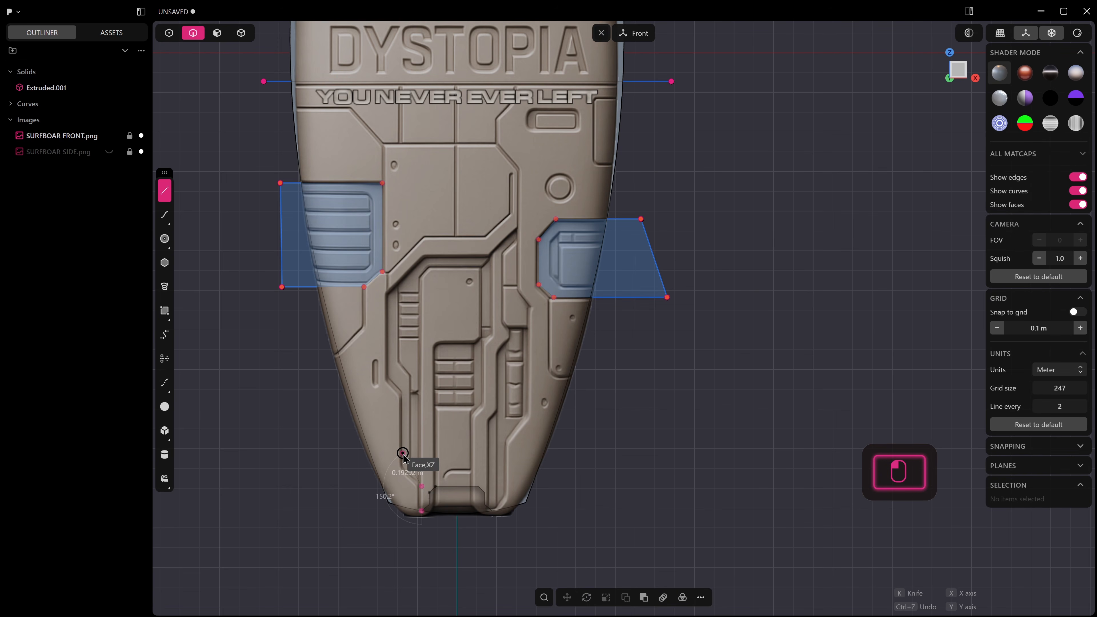
{"action": "left_click", "coordinate": [546, 291]}
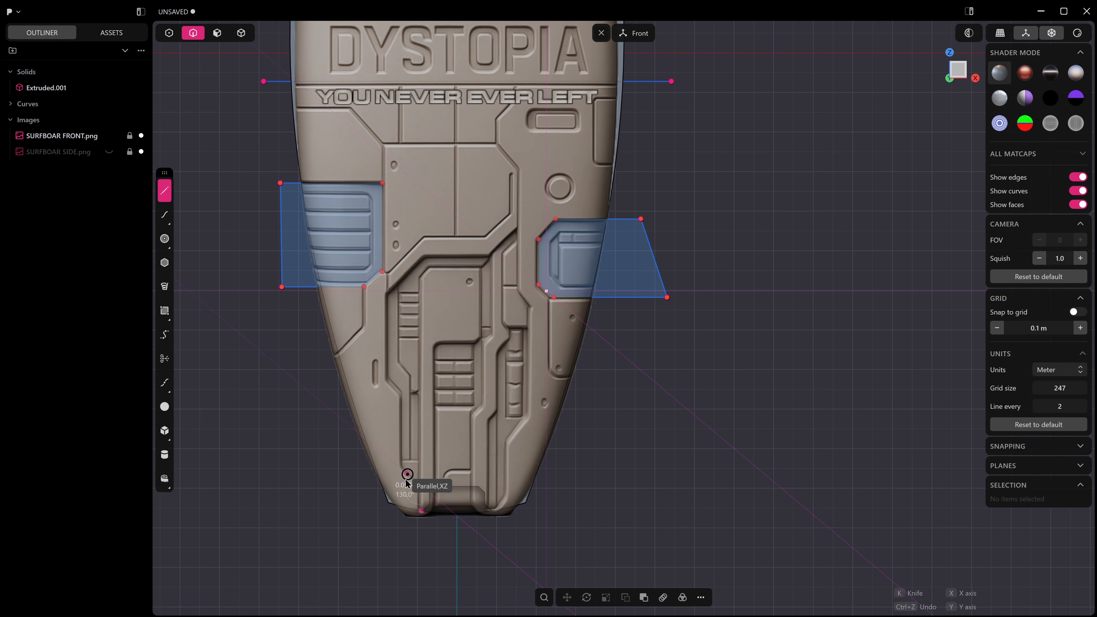
{"action": "left_click", "coordinate": [422, 486]}
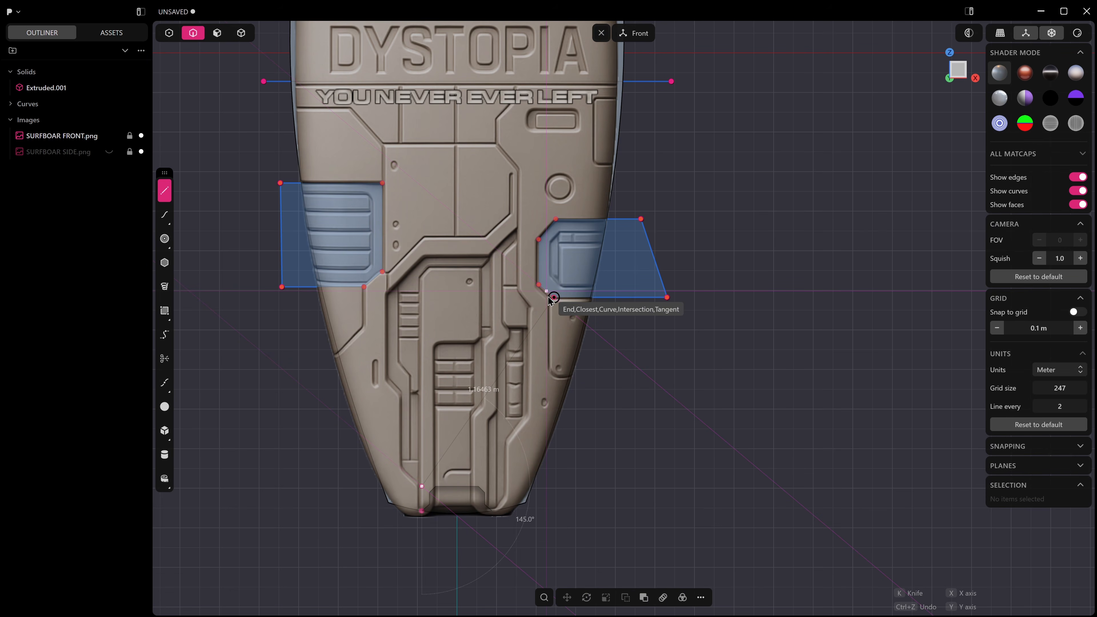
{"action": "left_click", "coordinate": [401, 469]}
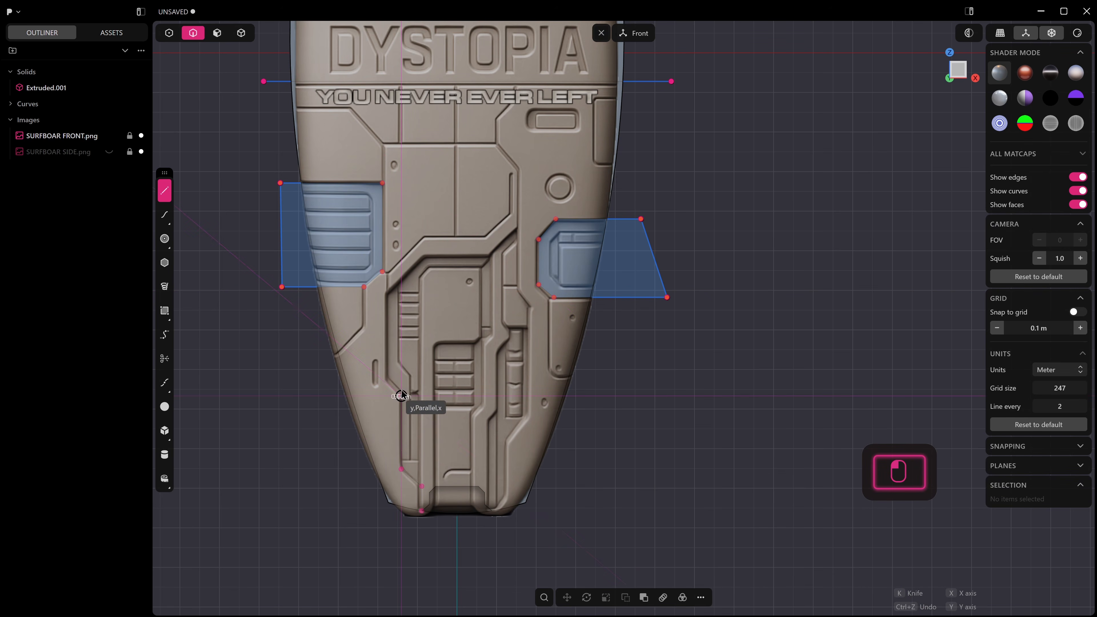
{"action": "left_click", "coordinate": [386, 383]}
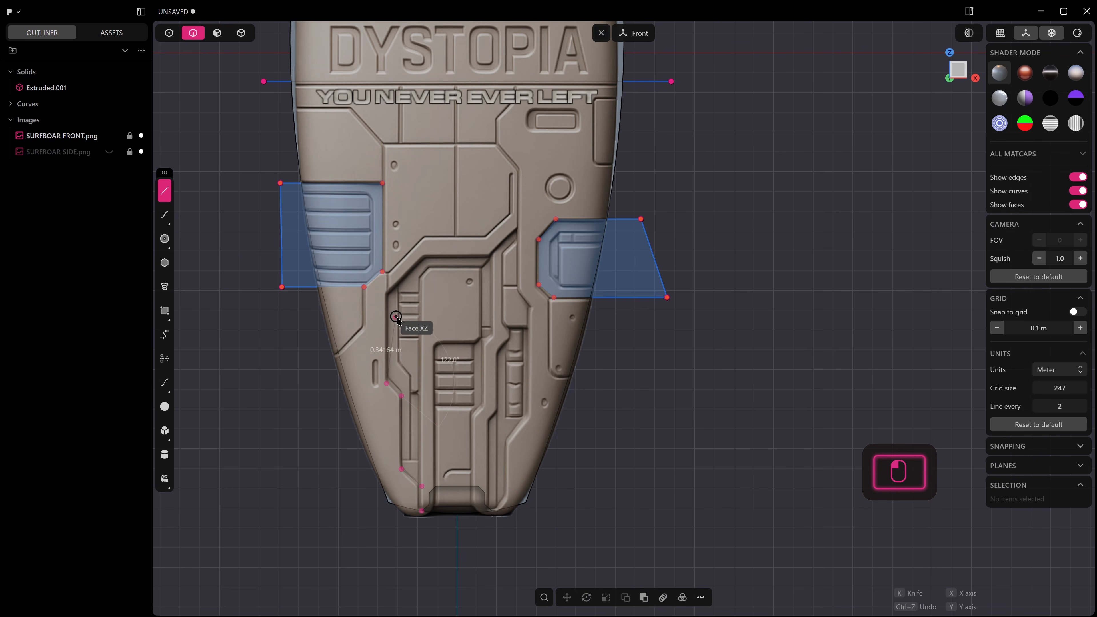
Step: Continue the recess outline up the left side, around the upper-left chamfer, along a top edge about 0.33 m long and diagonally to its upper-right peak
{"action": "left_click", "coordinate": [386, 298]}
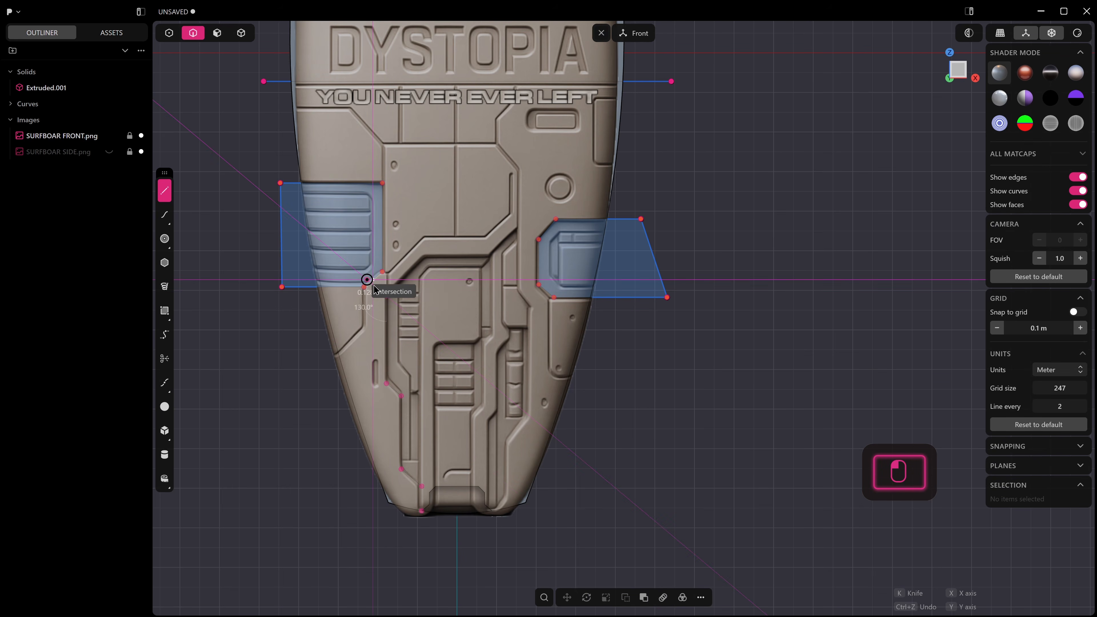
{"action": "left_click", "coordinate": [401, 279]}
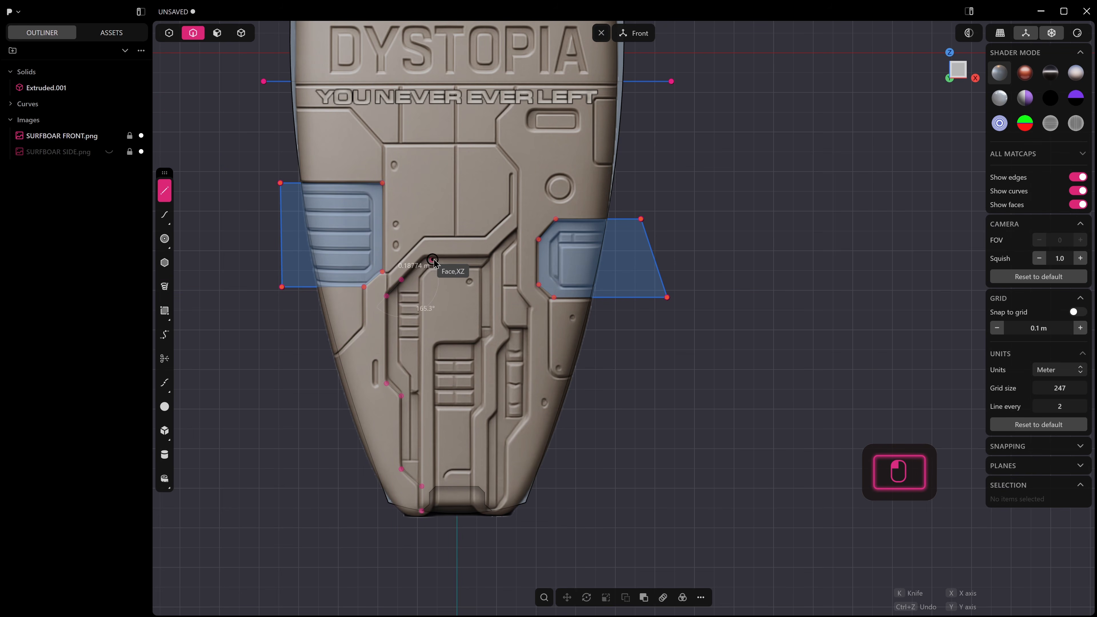
{"action": "left_click", "coordinate": [422, 257]}
{"action": "left_click", "coordinate": [487, 257]}
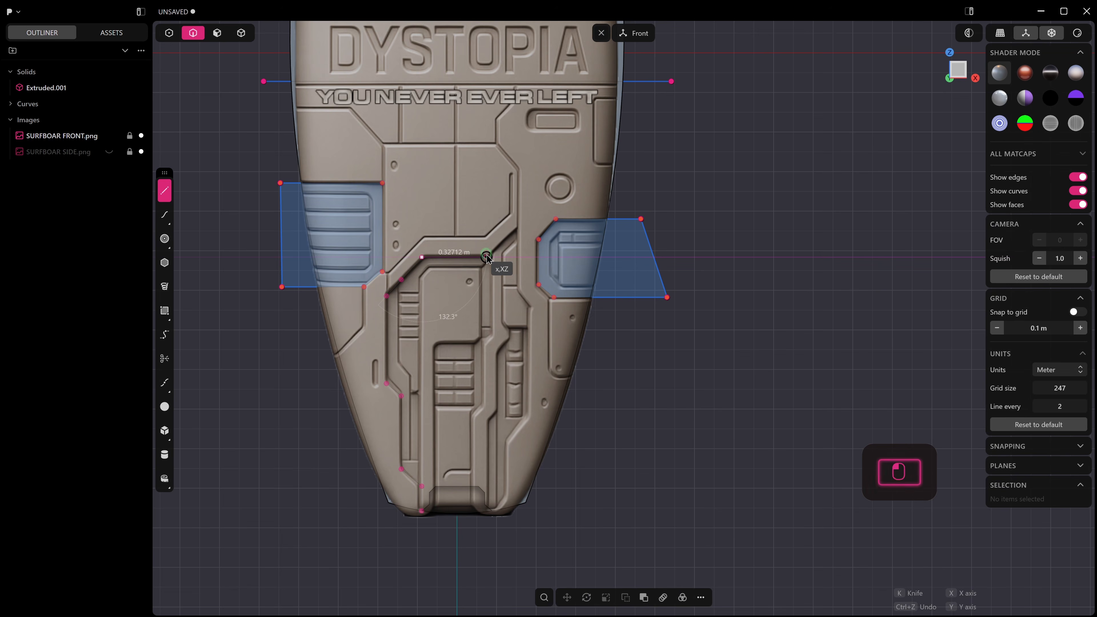
{"action": "left_click", "coordinate": [514, 226]}
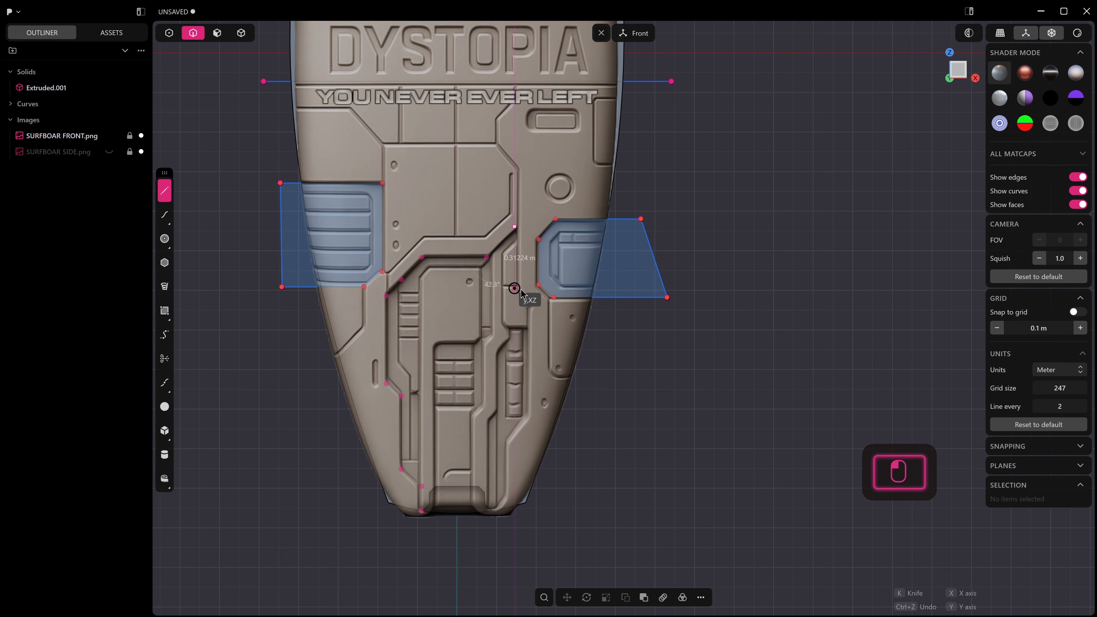
Step: Trace the recess's stepped right side down to the tail, starting with a vertical about 0.31 m long, and finish the curve at about 3.5 m overall
{"action": "left_click", "coordinate": [516, 288]}
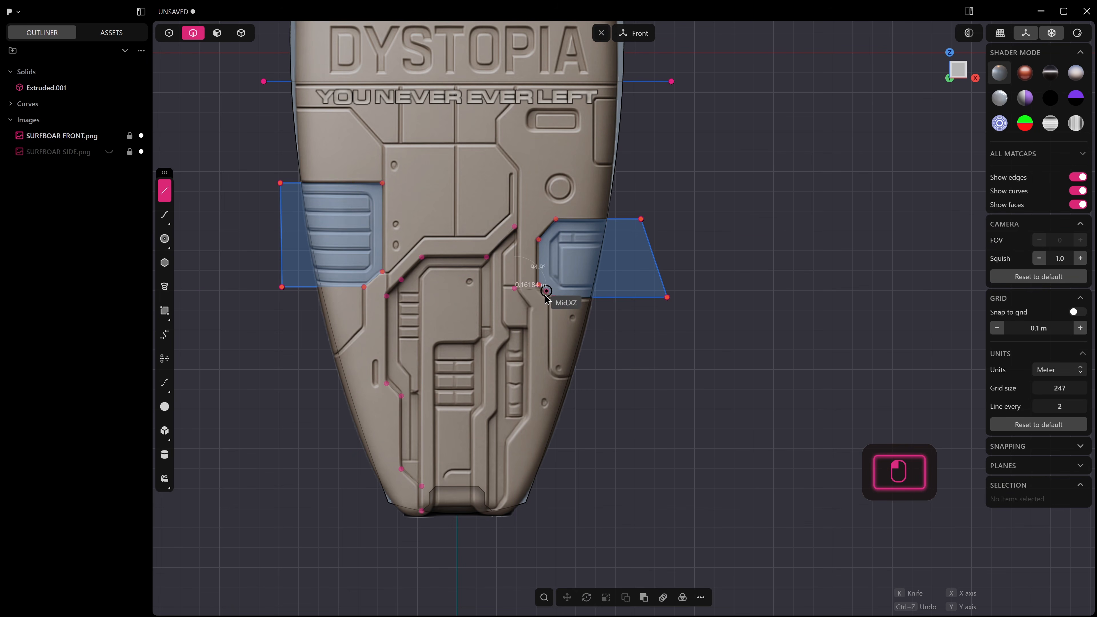
{"action": "left_click", "coordinate": [532, 304]}
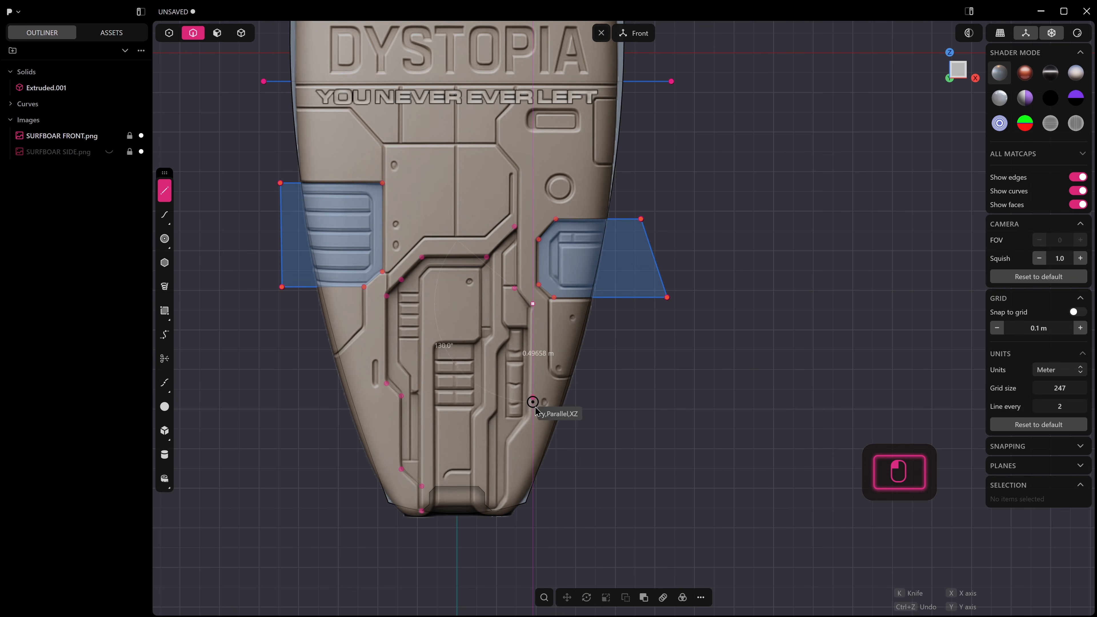
{"action": "left_click", "coordinate": [533, 417]}
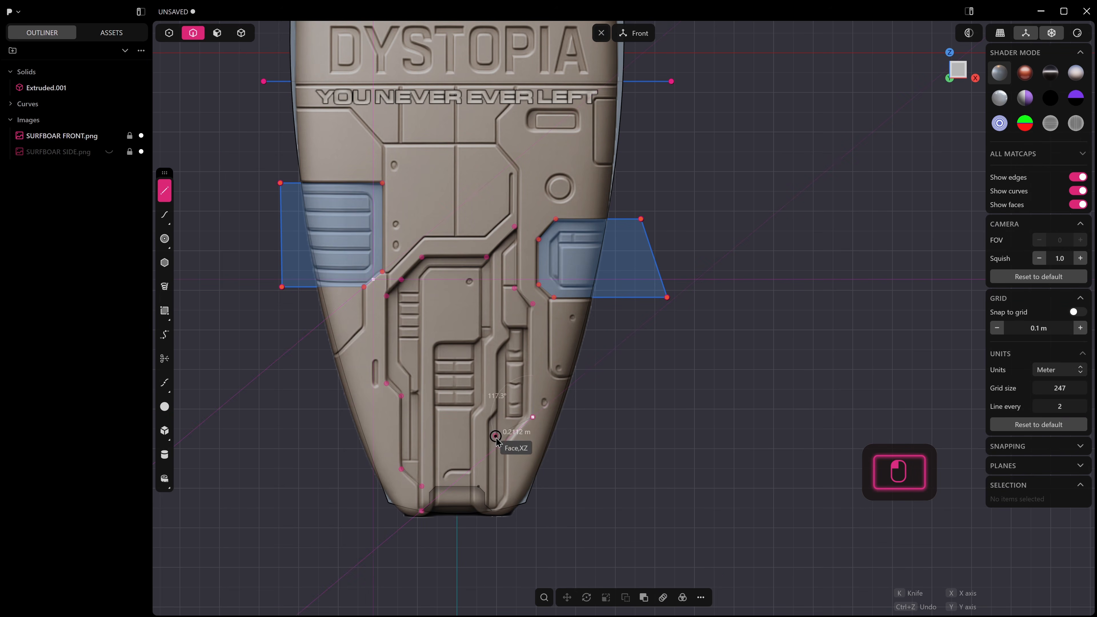
{"action": "left_click", "coordinate": [506, 440]}
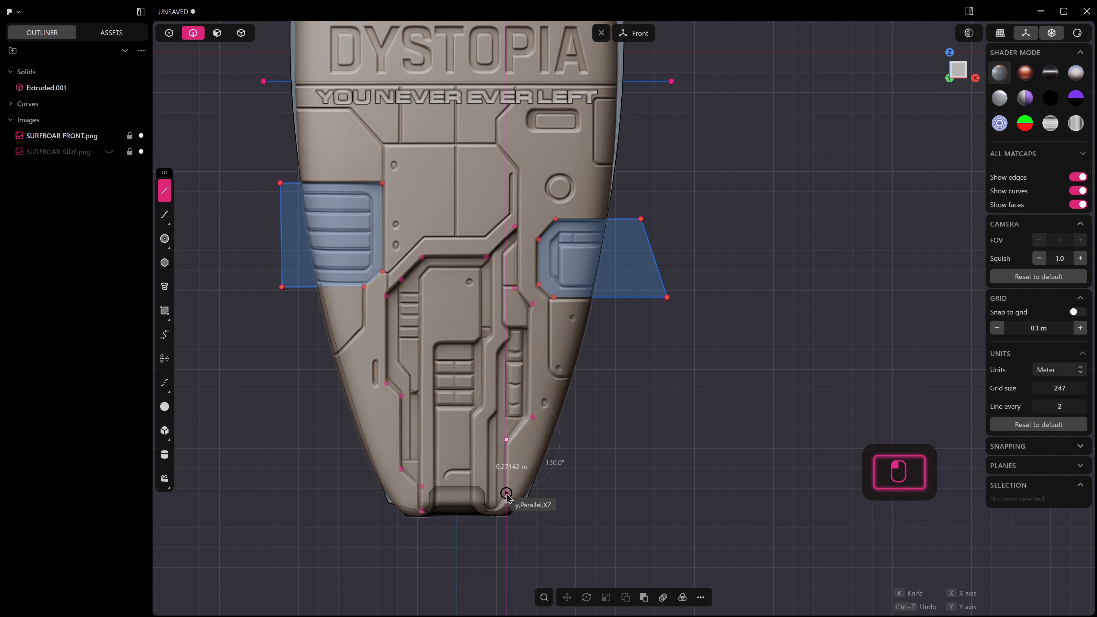
{"action": "left_click", "coordinate": [506, 493]}
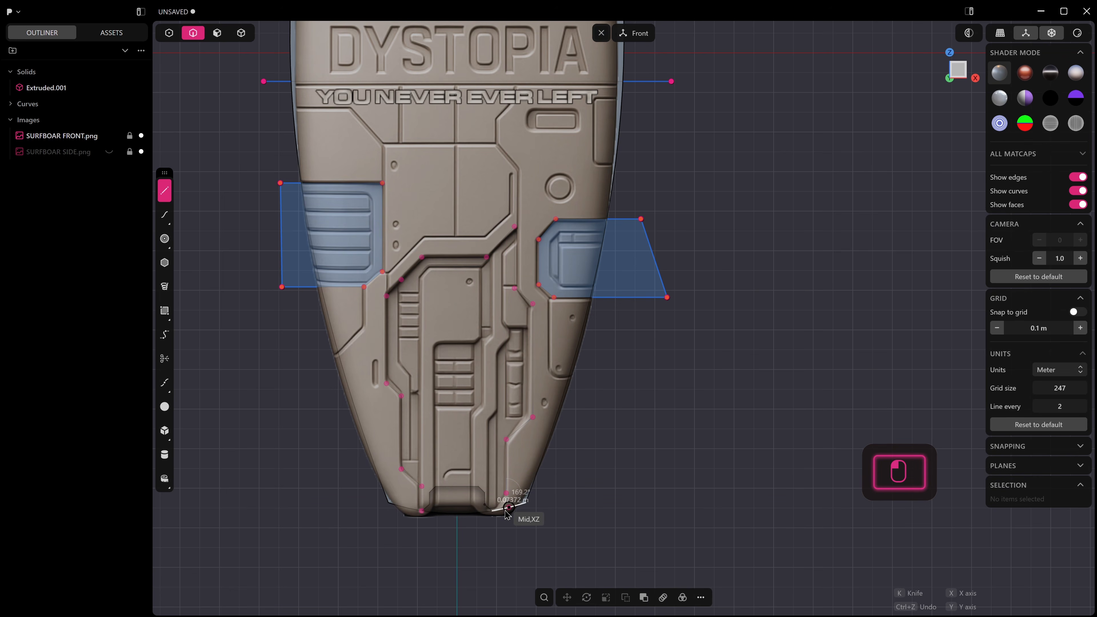
{"action": "left_click", "coordinate": [504, 508]}
{"action": "right_click", "coordinate": [511, 512]}
Step: Close the central recess's outline with a line about 0.44 m long across the tail between its two open ends
{"action": "scroll", "coordinate": [518, 518], "scroll_direction": "down", "scroll_amount": 3}
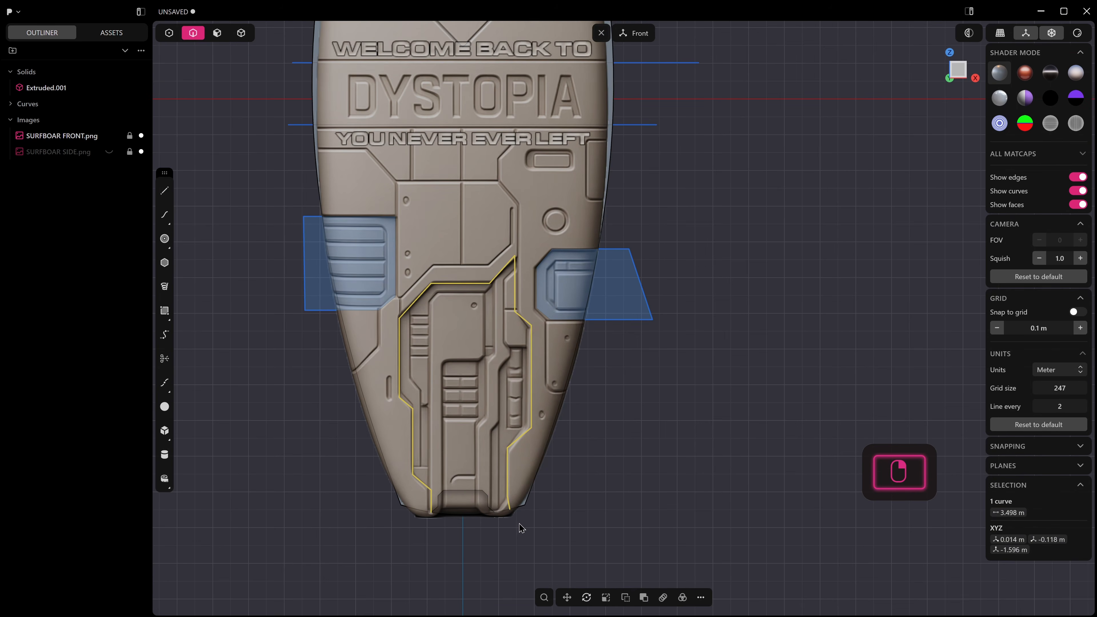
{"action": "scroll", "coordinate": [497, 524], "scroll_direction": "up", "scroll_amount": 5}
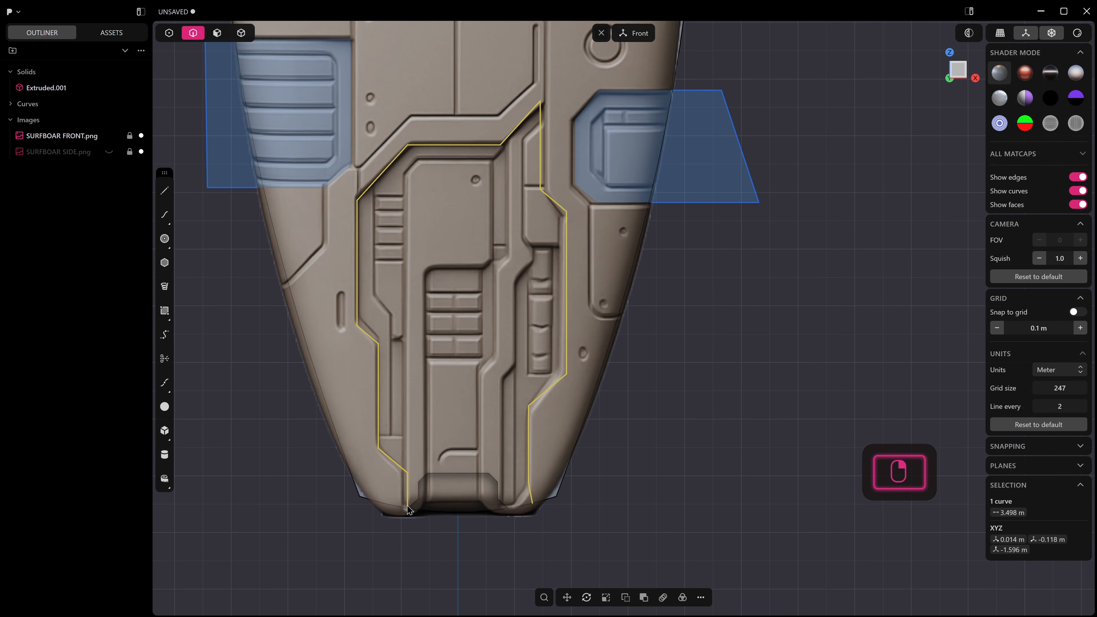
{"action": "left_click", "coordinate": [164, 190]}
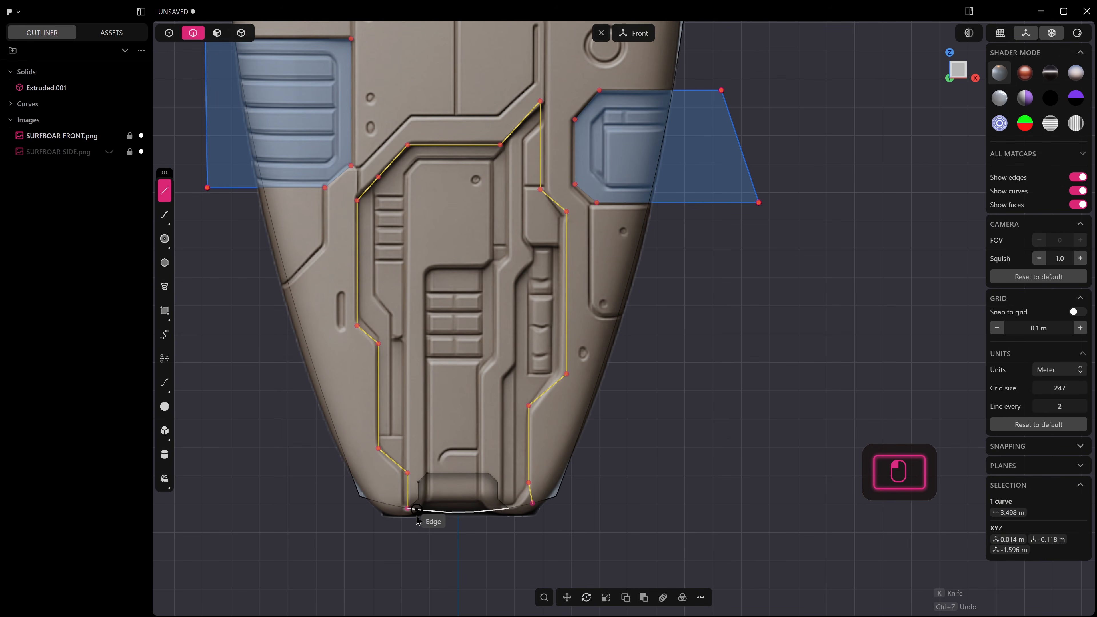
{"action": "left_click", "coordinate": [408, 508]}
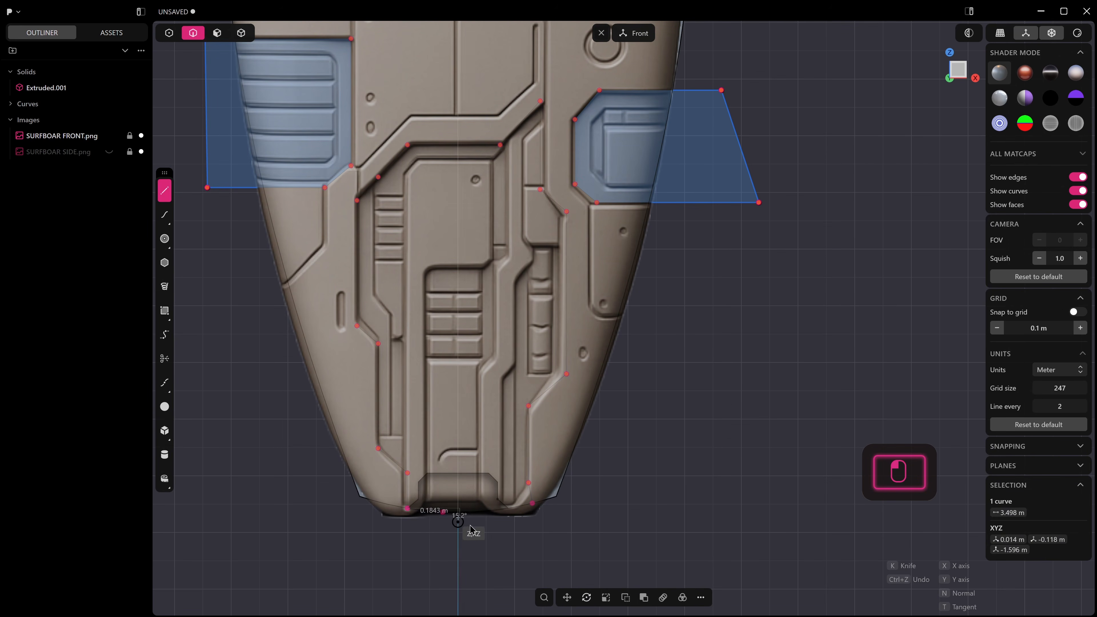
{"action": "left_click", "coordinate": [535, 514]}
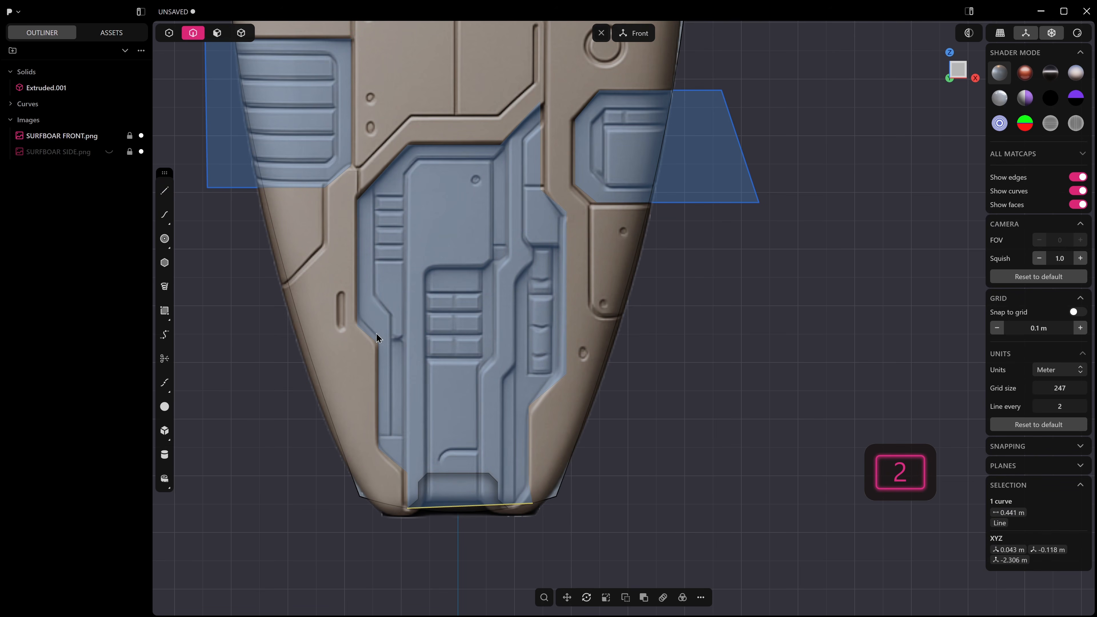
Step: Join the lower panel's open outline and the line closing its bottom end into one curve
{"action": "key", "text": "alt+z"}
{"action": "left_click", "coordinate": [359, 313]}
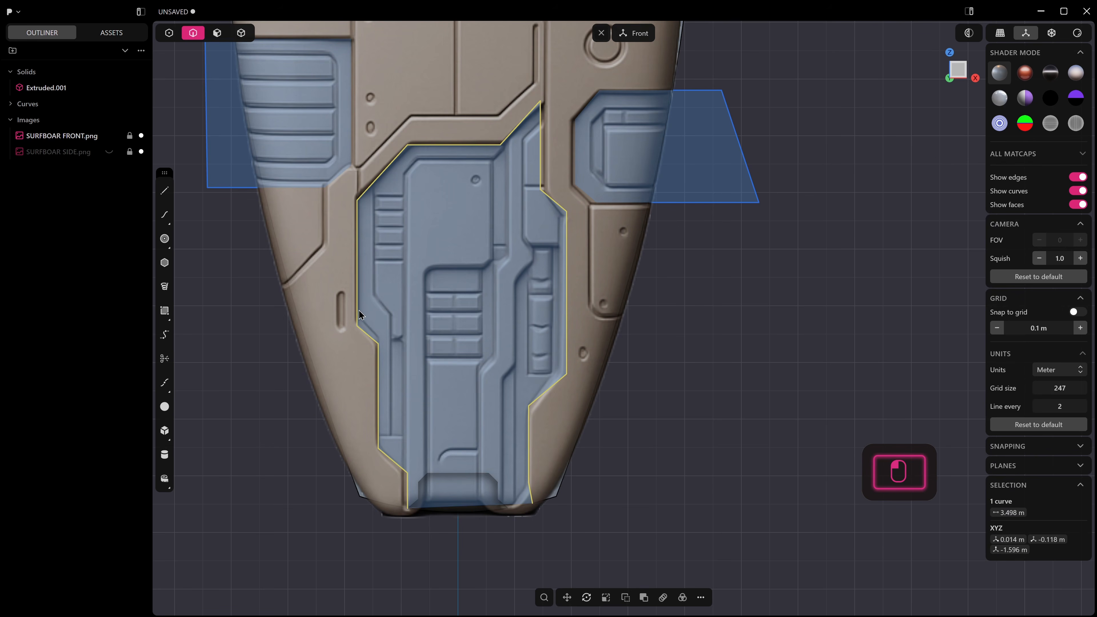
{"action": "left_click", "coordinate": [449, 507], "text": "shift"}
{"action": "scroll", "coordinate": [449, 510], "scroll_direction": "up", "scroll_amount": 5}
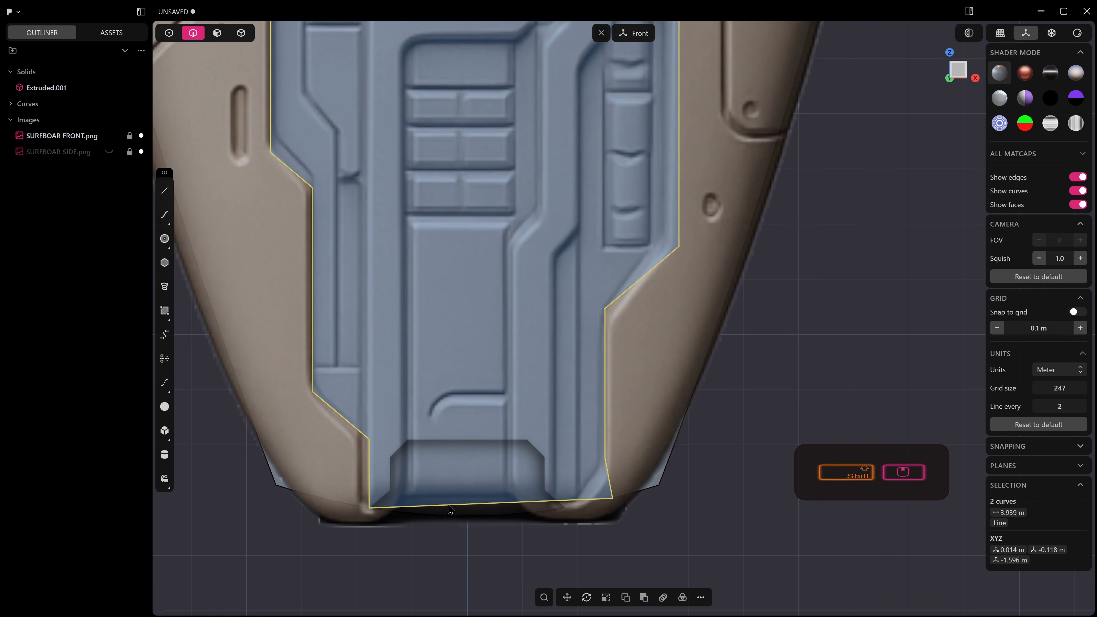
{"action": "scroll", "coordinate": [453, 497], "scroll_direction": "down", "scroll_amount": 8}
{"action": "key", "text": "j"}
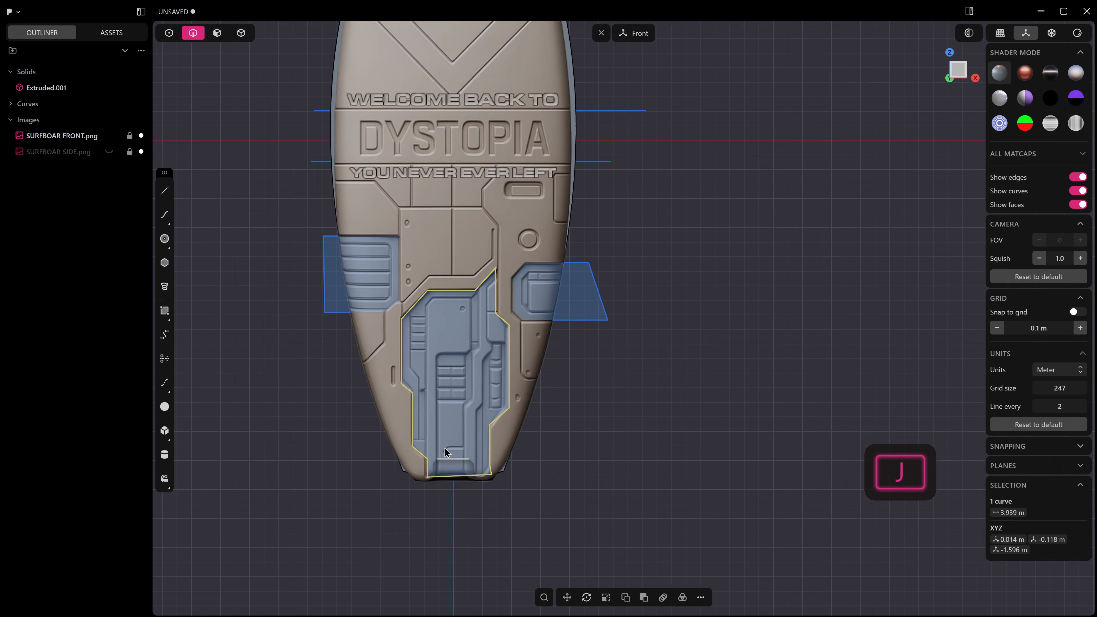
{"action": "scroll", "coordinate": [587, 449], "scroll_direction": "down", "scroll_amount": 1}
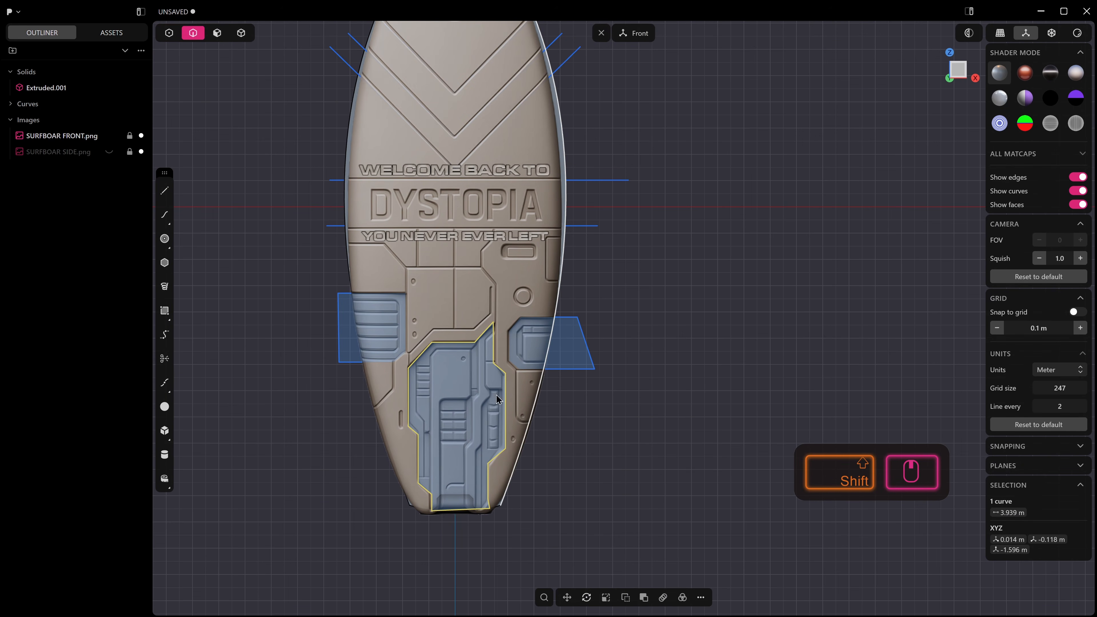
Step: Clear the selection and hide the SURFBOAR FRONT.png reference image so only the solid and curves show
{"action": "left_click", "coordinate": [590, 455]}
{"action": "scroll", "coordinate": [567, 511], "scroll_direction": "down", "scroll_amount": 4}
{"action": "middle_click_drag", "start_coordinate": [567, 511], "coordinate": [516, 345], "text": "shift"}
{"action": "scroll", "coordinate": [521, 321], "scroll_direction": "up", "scroll_amount": 6}
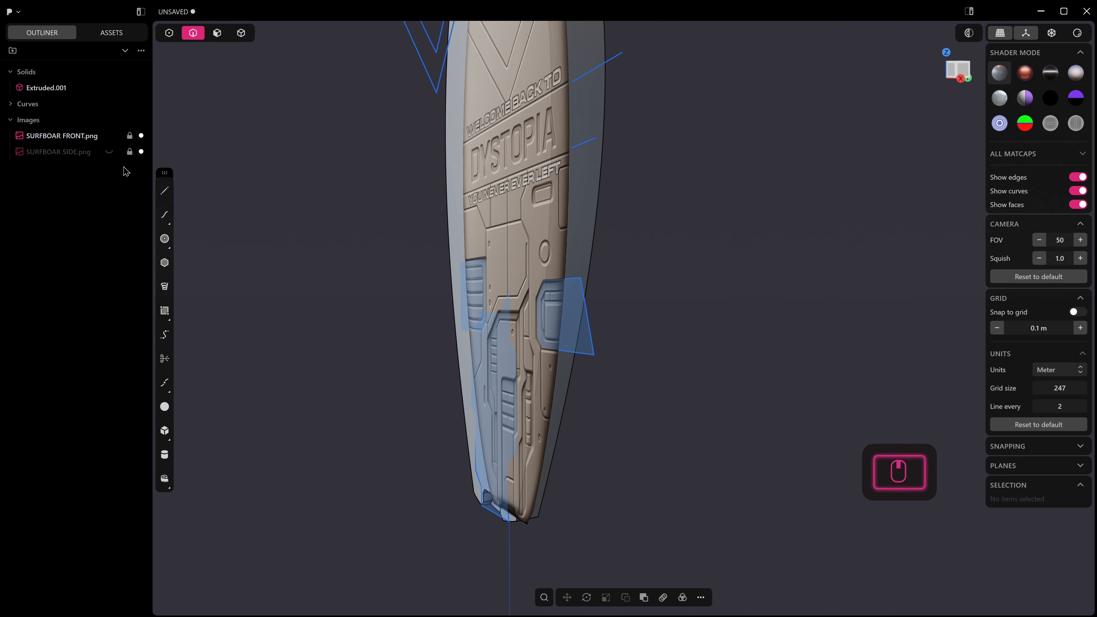
{"action": "left_click", "coordinate": [108, 136]}
{"action": "scroll", "coordinate": [601, 309], "scroll_direction": "down", "scroll_amount": 1}
{"action": "middle_click_drag", "start_coordinate": [556, 260], "coordinate": [575, 337], "text": "shift"}
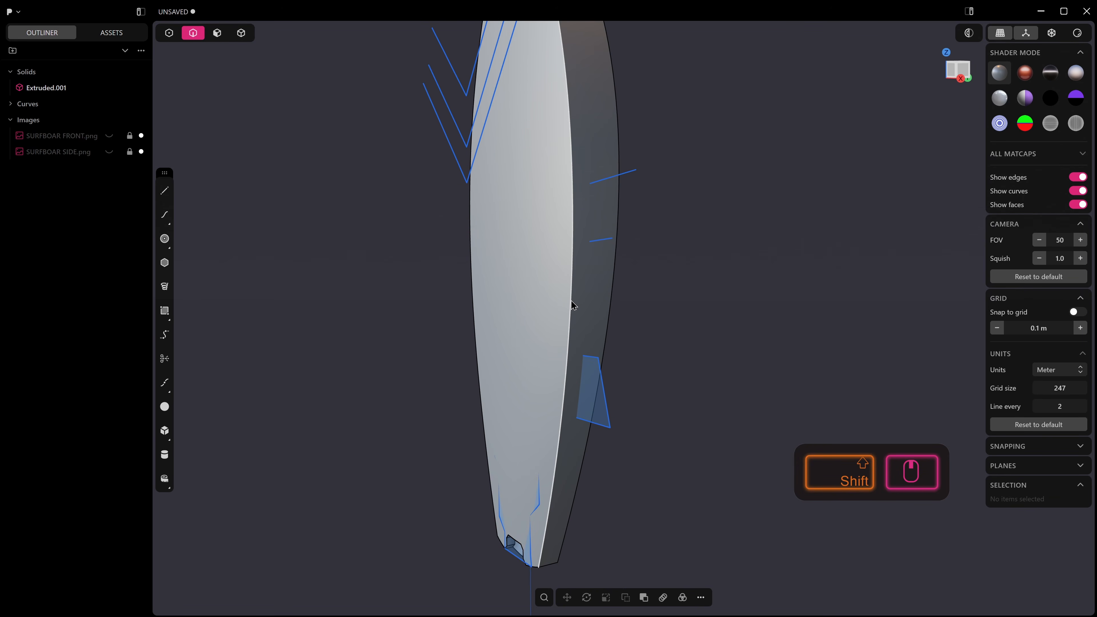
{"action": "key", "text": "3"}
{"action": "key", "text": "2"}
{"action": "left_click", "coordinate": [574, 272]}
{"action": "left_click_drag", "start_coordinate": [573, 272], "coordinate": [579, 272]}
{"action": "key", "text": "Escape"}
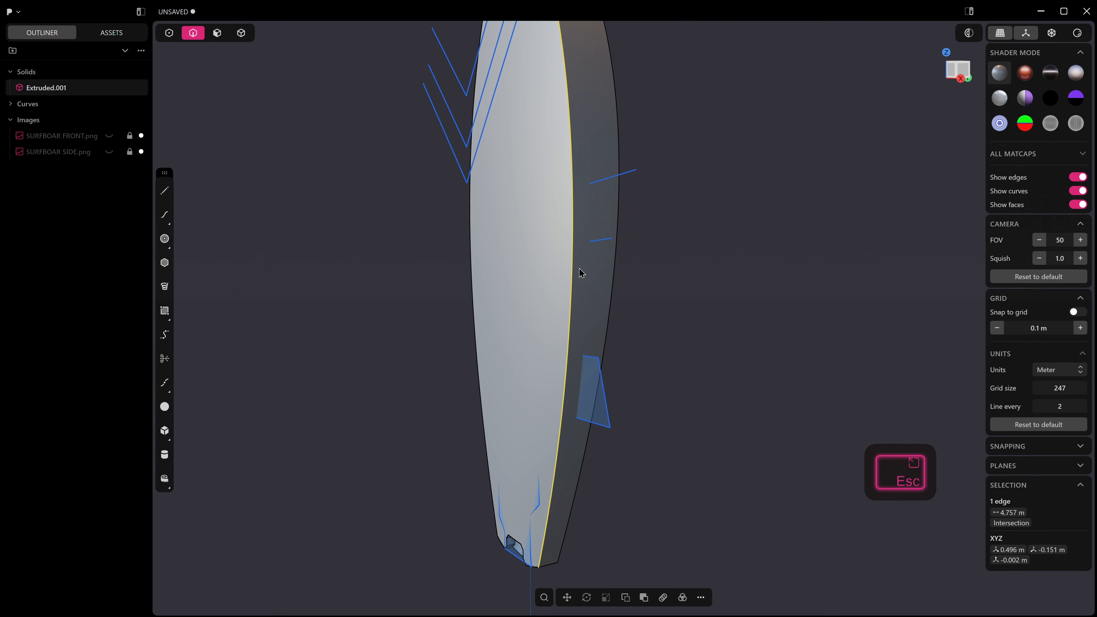
{"action": "left_click", "coordinate": [574, 268]}
{"action": "scroll", "coordinate": [576, 296], "scroll_direction": "down", "scroll_amount": 4}
{"action": "middle_click_drag", "start_coordinate": [558, 279], "coordinate": [566, 376], "text": "shift"}
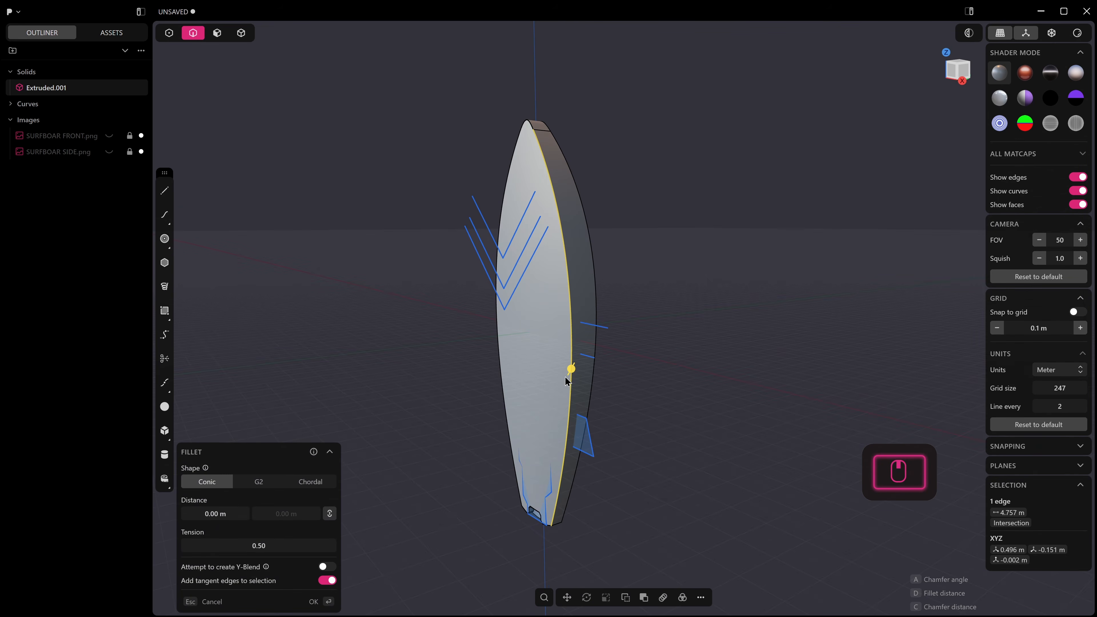
{"action": "left_click_drag", "start_coordinate": [571, 369], "coordinate": [565, 373]}
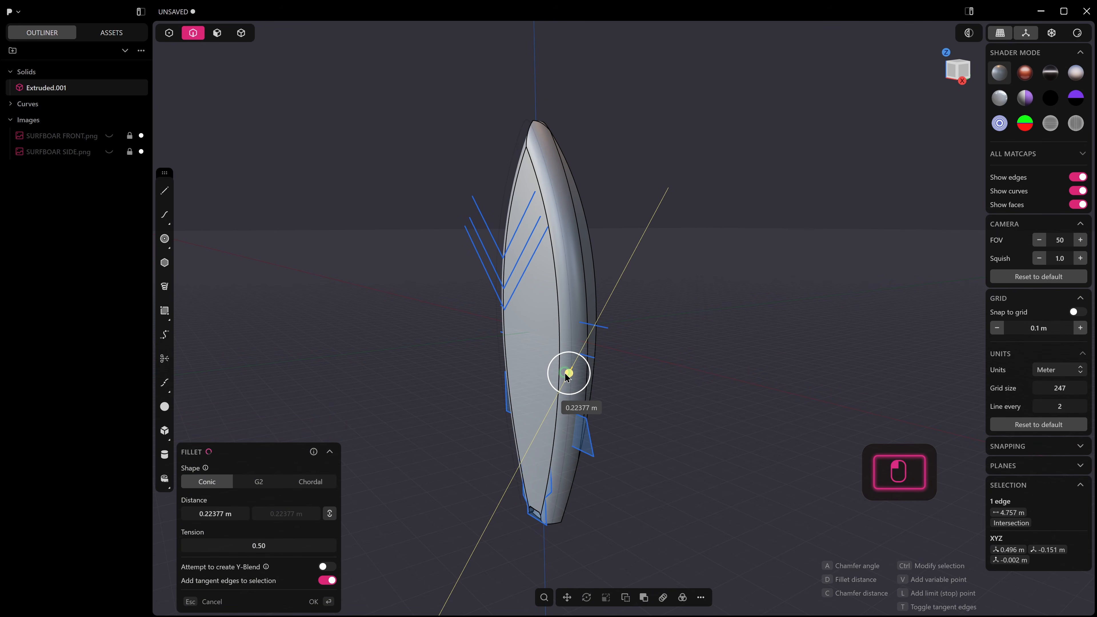
{"action": "left_click_drag", "start_coordinate": [567, 376], "coordinate": [568, 378]}
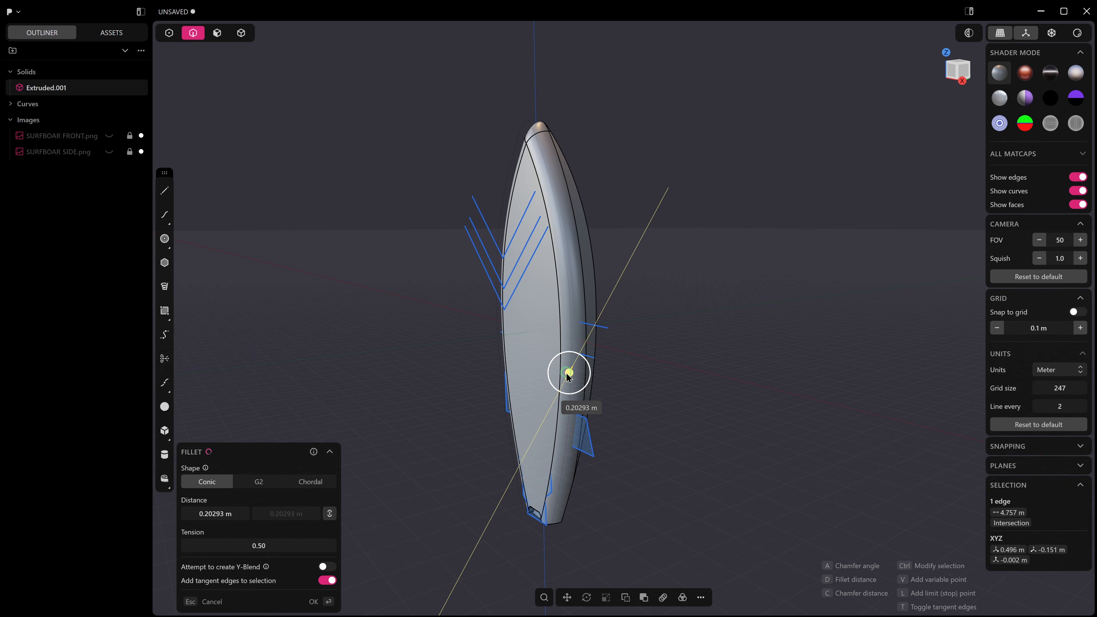
{"action": "left_click", "coordinate": [258, 480]}
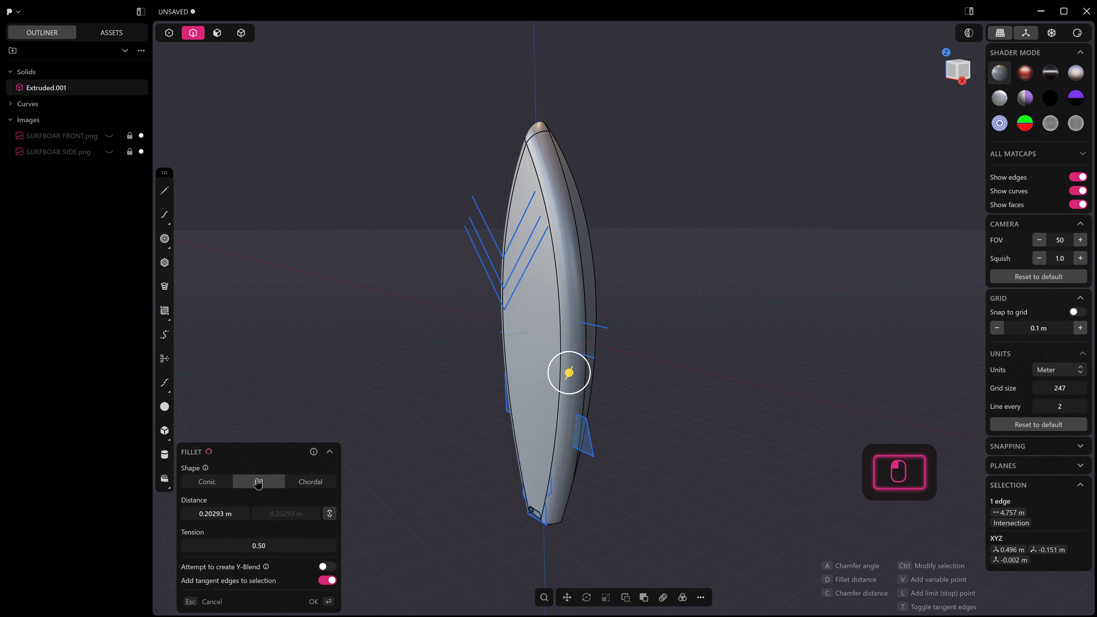
{"action": "left_click", "coordinate": [311, 482]}
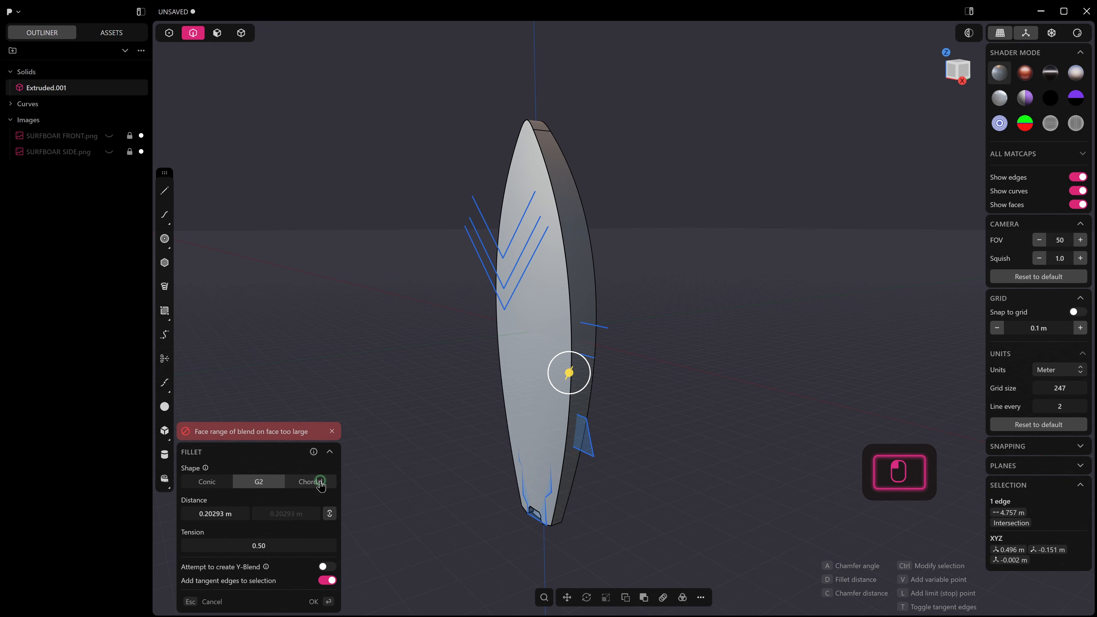
{"action": "left_click", "coordinate": [203, 496]}
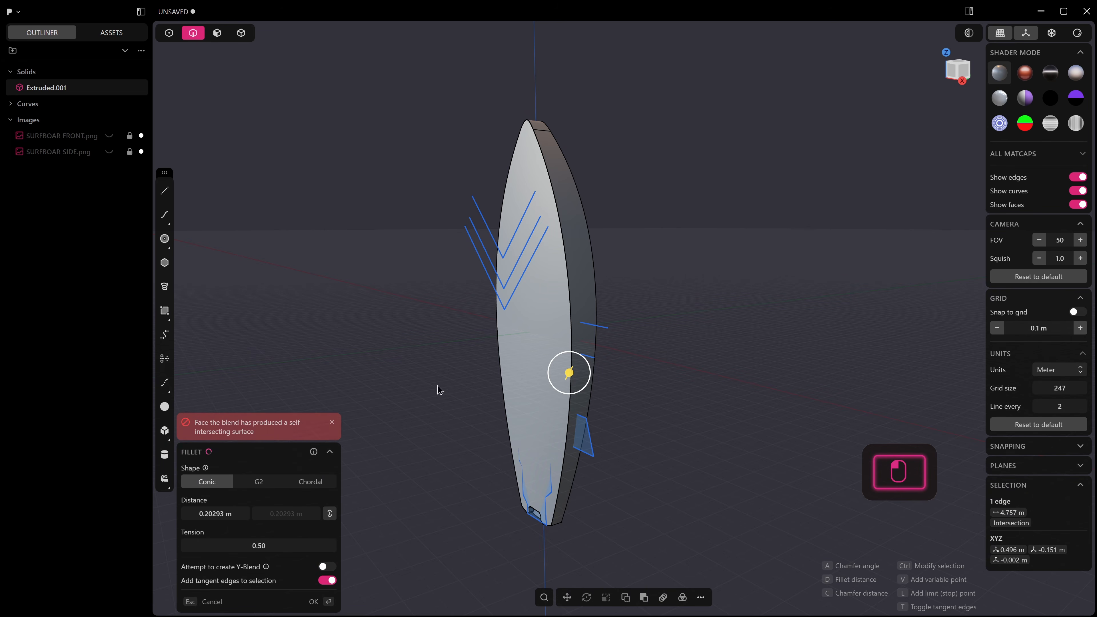
{"action": "key", "text": "Escape"}
Step: Fillet the edge loop around the board's front face with a G2 shape and a distance of about 0.137 m
{"action": "left_click", "coordinate": [571, 297]}
{"action": "key", "text": "f"}
{"action": "left_click", "coordinate": [561, 222], "text": "alt"}
{"action": "left_click_drag", "start_coordinate": [511, 170], "coordinate": [502, 164]}
{"action": "middle_click_drag", "start_coordinate": [553, 318], "coordinate": [510, 294]}
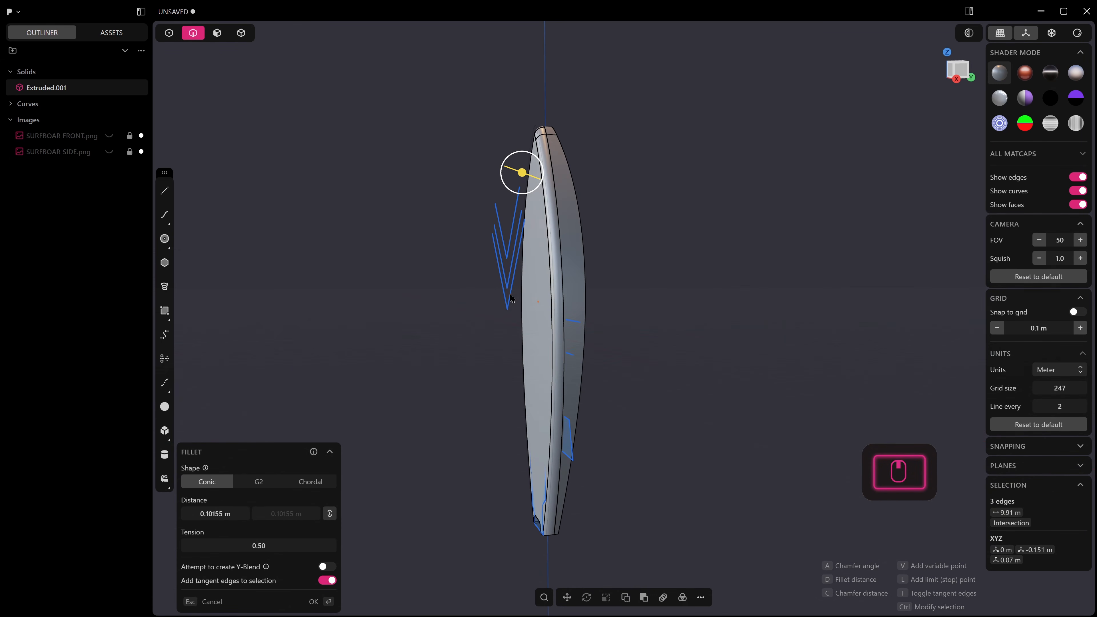
{"action": "left_click_drag", "start_coordinate": [522, 173], "coordinate": [521, 171]}
{"action": "middle_click_drag", "start_coordinate": [550, 233], "coordinate": [600, 362]}
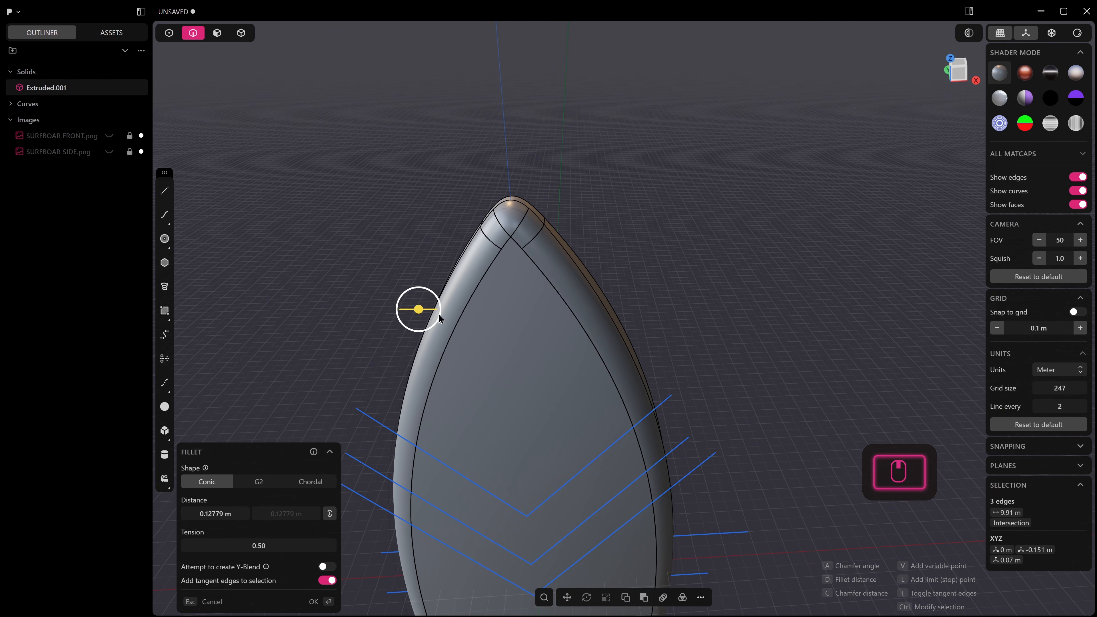
{"action": "left_click_drag", "start_coordinate": [423, 314], "coordinate": [421, 315]}
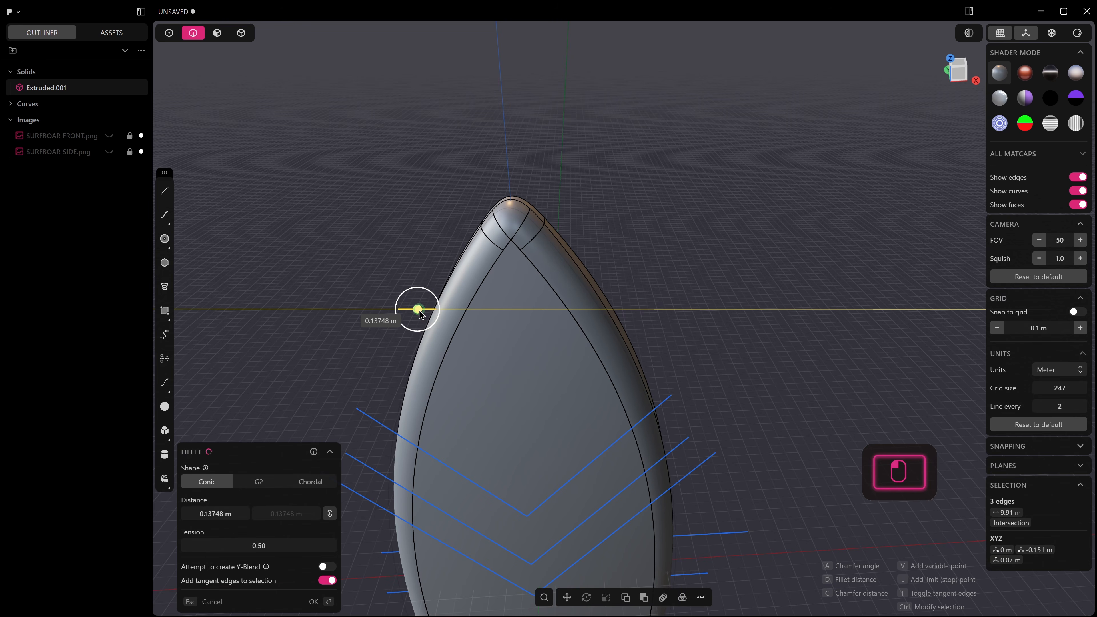
{"action": "middle_click_drag", "start_coordinate": [421, 314], "coordinate": [512, 220]}
{"action": "left_click", "coordinate": [257, 481]}
{"action": "middle_click_drag", "start_coordinate": [405, 426], "coordinate": [525, 396]}
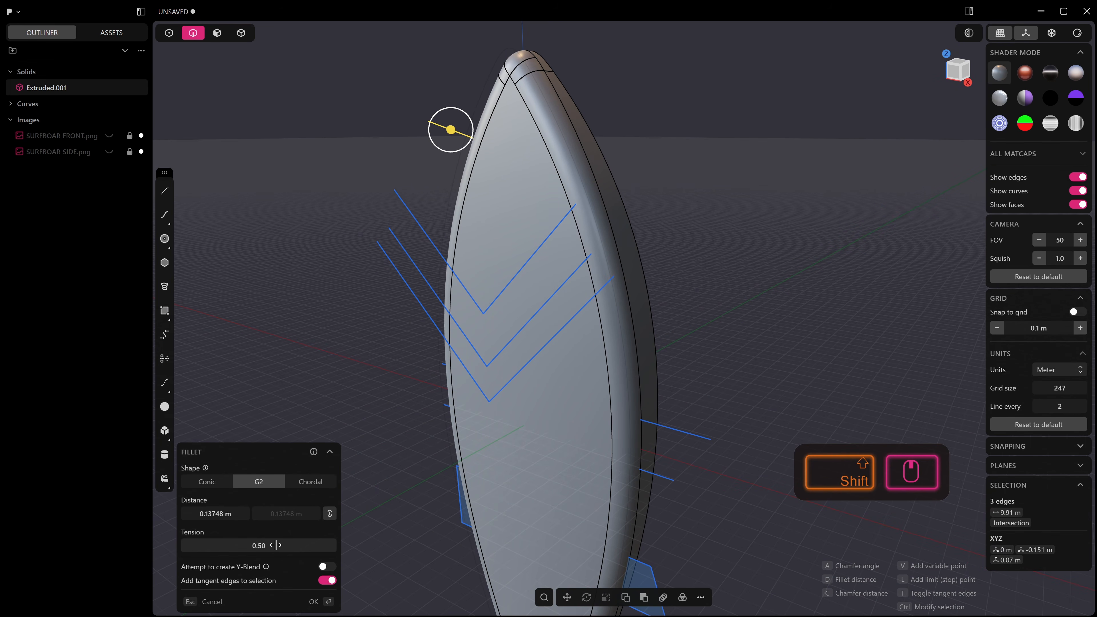
Step: Try several tension values on the G2 fillet, from 0.45 up to 0.73, and compare the rounding
{"action": "left_click_drag", "start_coordinate": [276, 546], "coordinate": [246, 545]}
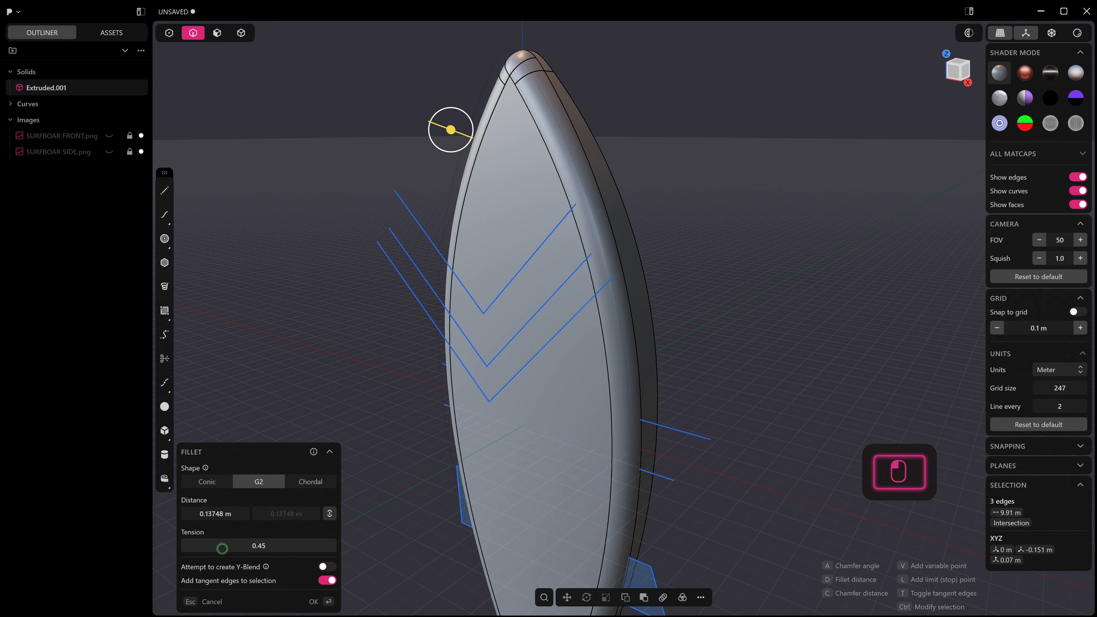
{"action": "middle_click_drag", "start_coordinate": [462, 476], "coordinate": [461, 404]}
{"action": "left_click_drag", "start_coordinate": [255, 547], "coordinate": [307, 546]}
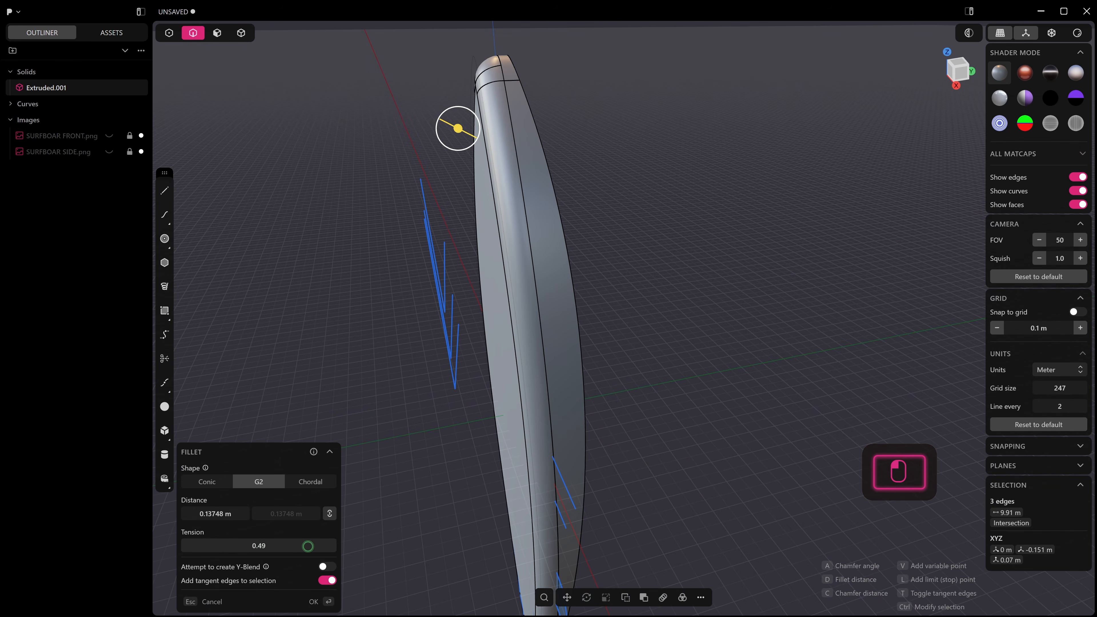
{"action": "left_click_drag", "start_coordinate": [447, 552], "coordinate": [645, 552]}
{"action": "middle_click_drag", "start_coordinate": [533, 253], "coordinate": [518, 194]}
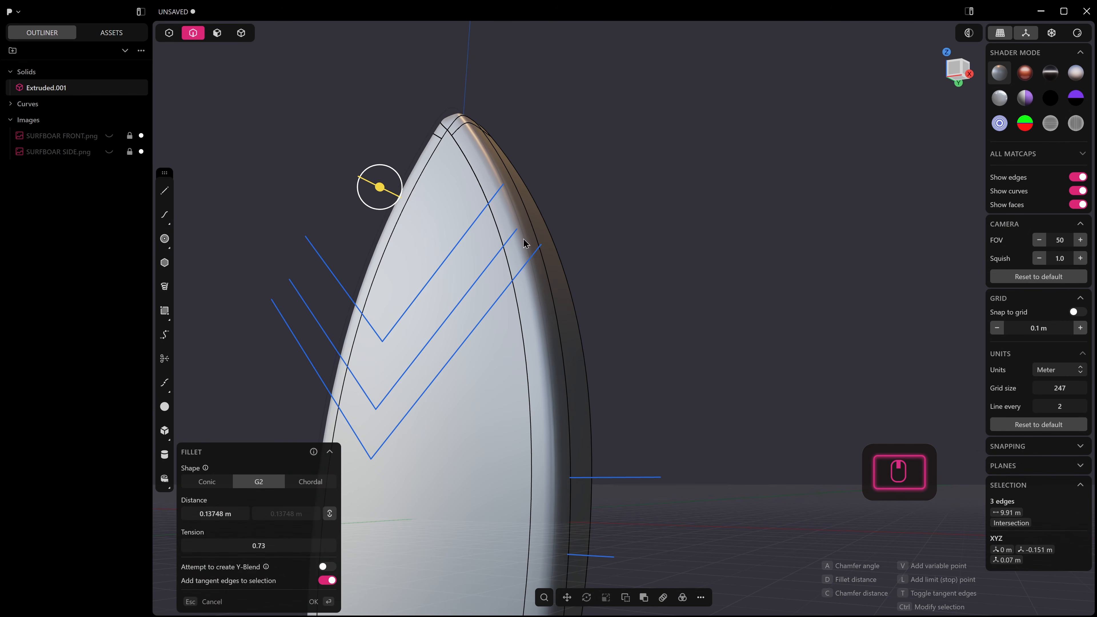
Step: Set the fillet tension to 0.3 and apply the fillet
{"action": "left_click", "coordinate": [304, 539]}
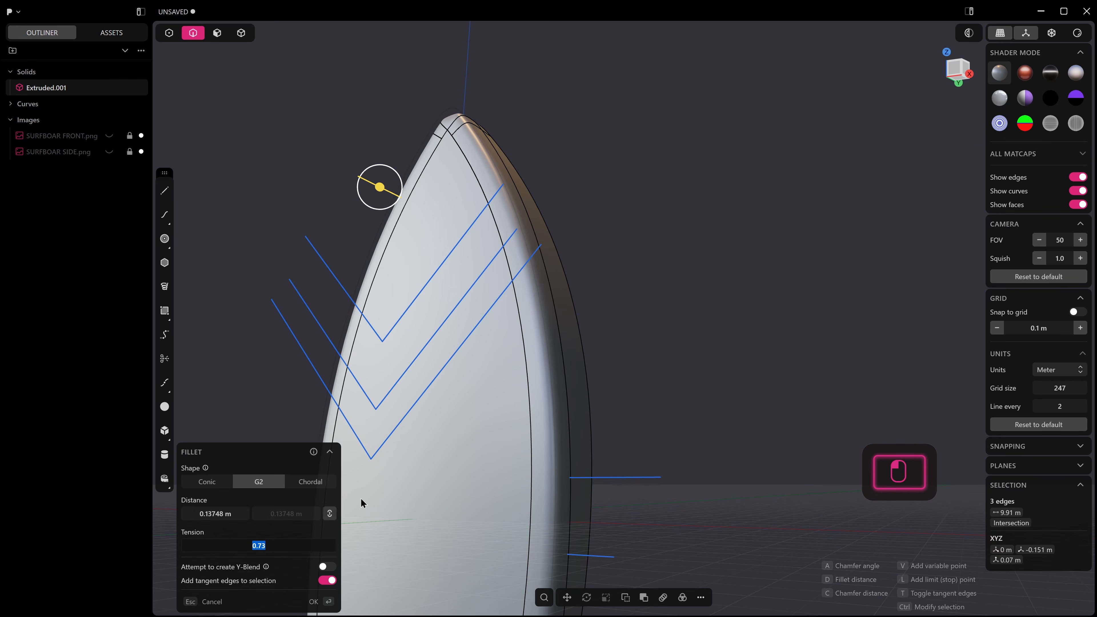
{"action": "type", "text": "0.3"}
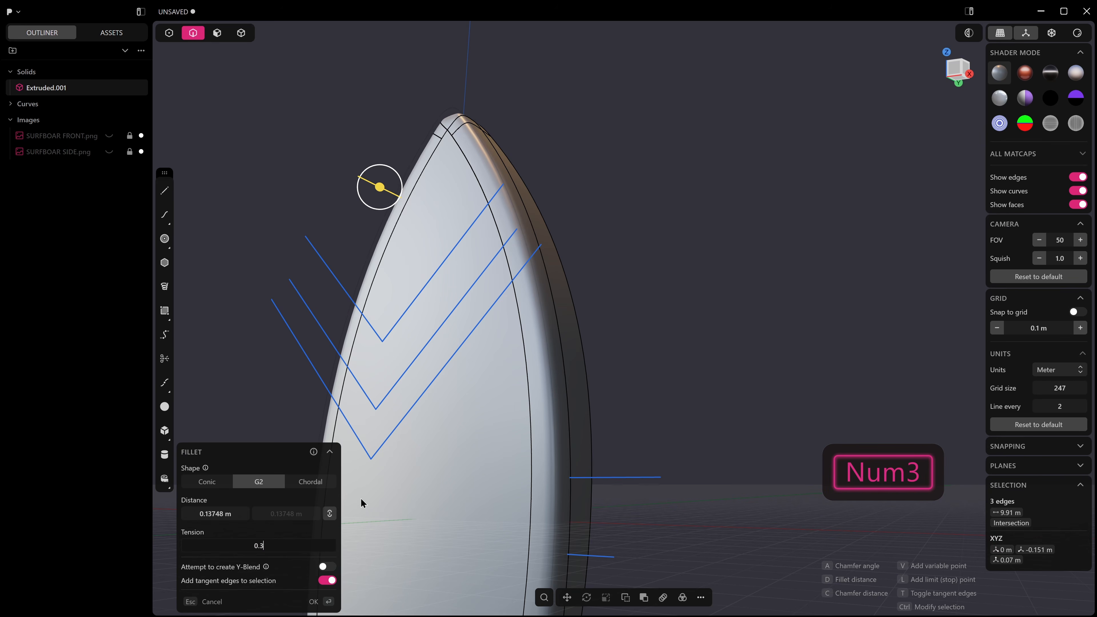
{"action": "key", "text": "Return"}
{"action": "middle_click_drag", "start_coordinate": [402, 368], "coordinate": [555, 292]}
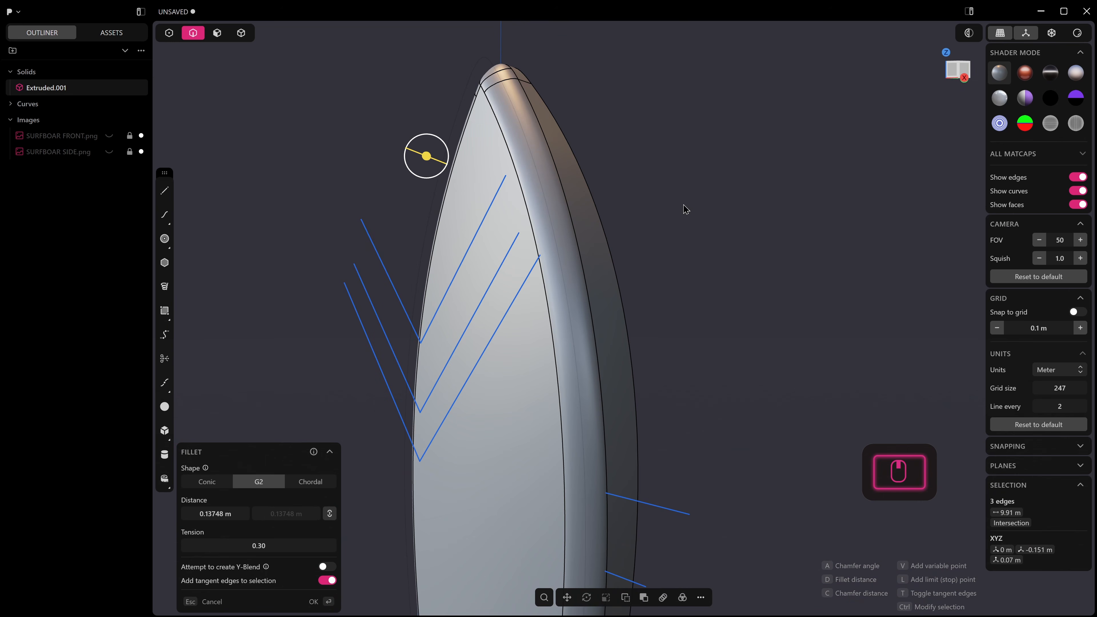
Step: Toggle the edge display off and on to inspect the filleted board with and without edge lines
{"action": "key", "text": "alt+q"}
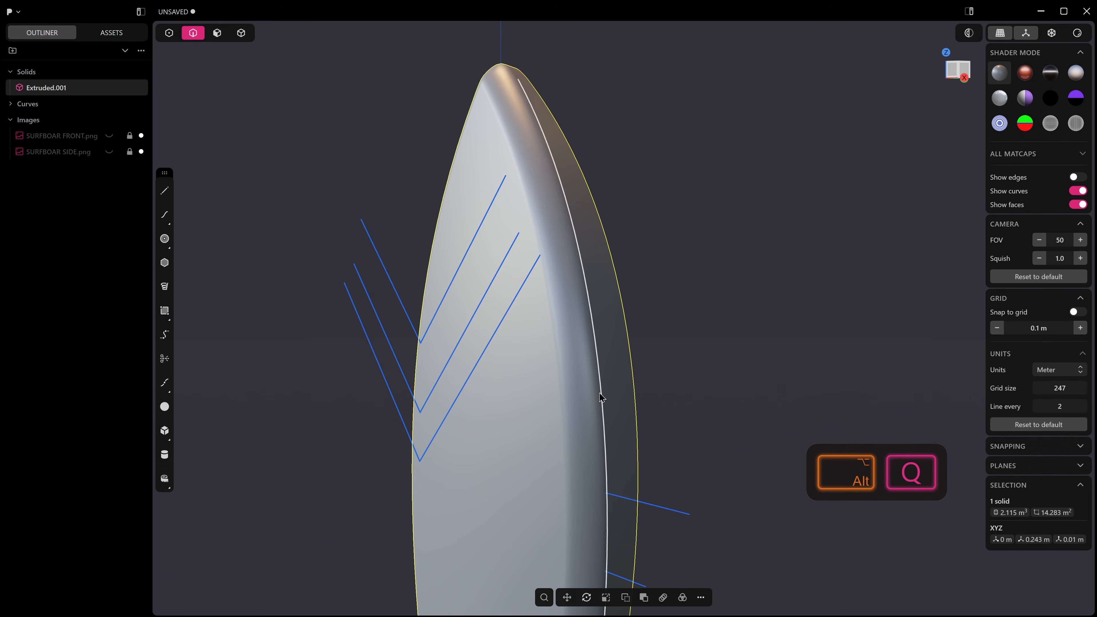
{"action": "key", "text": "alt+q"}
{"action": "key", "text": "alt+q"}
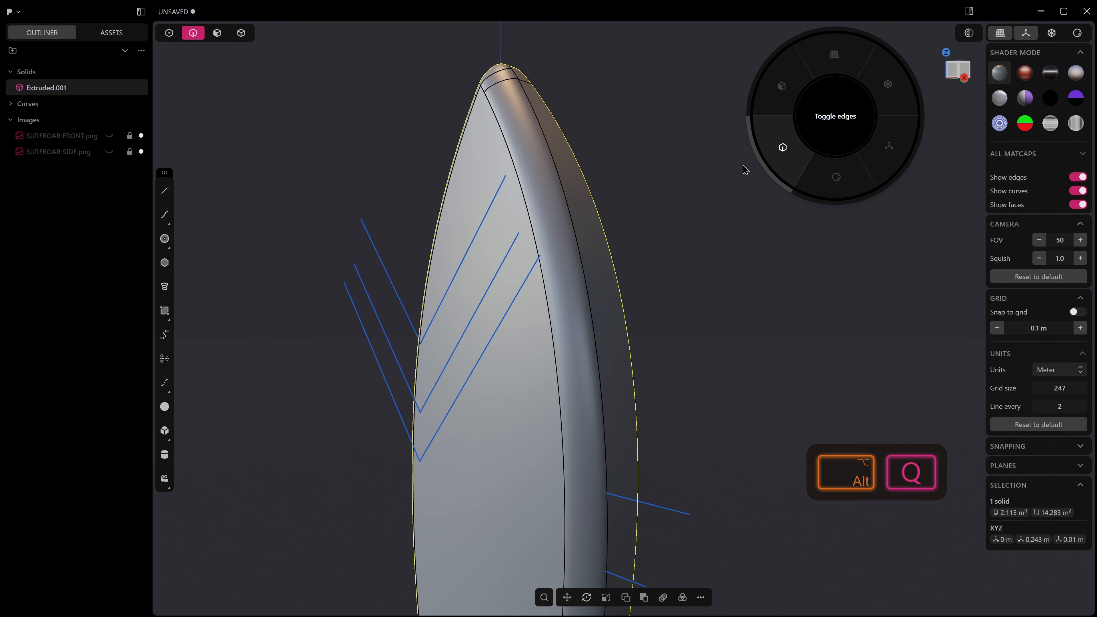
{"action": "left_click", "coordinate": [782, 151]}
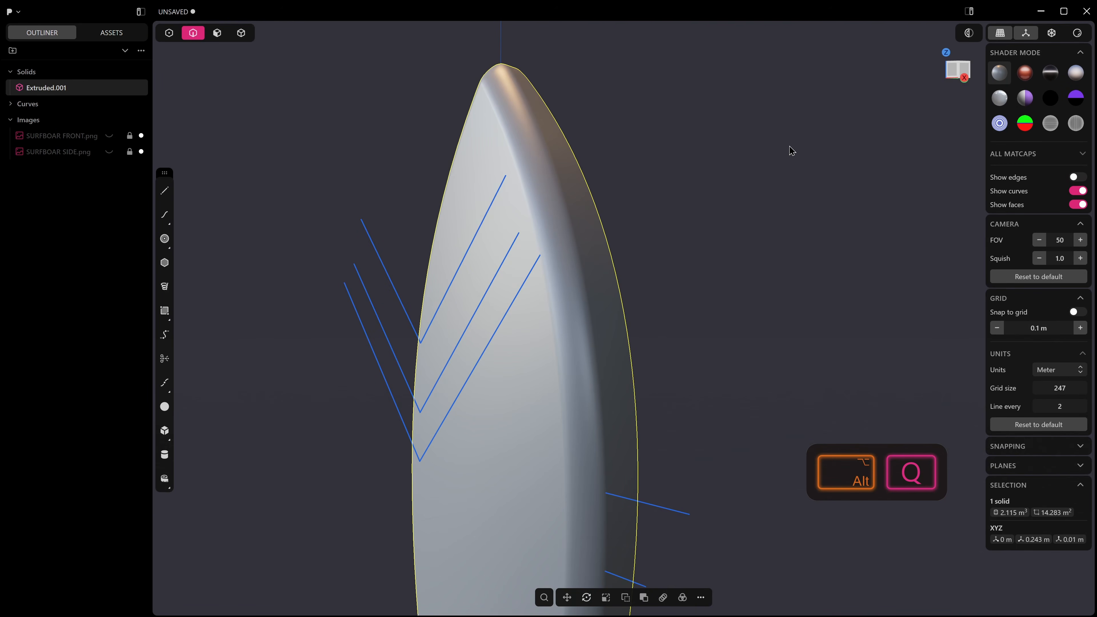
{"action": "left_click", "coordinate": [1075, 178]}
{"action": "left_click", "coordinate": [1075, 178]}
{"action": "left_click", "coordinate": [1075, 178]}
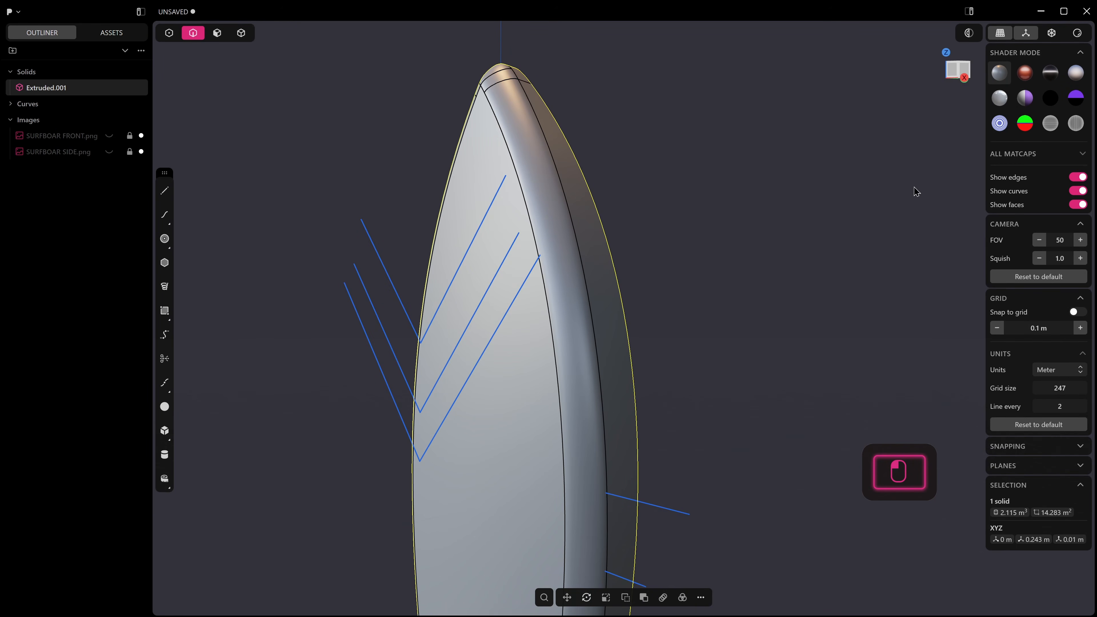
{"action": "left_click", "coordinate": [1075, 178]}
{"action": "key", "text": "alt+q"}
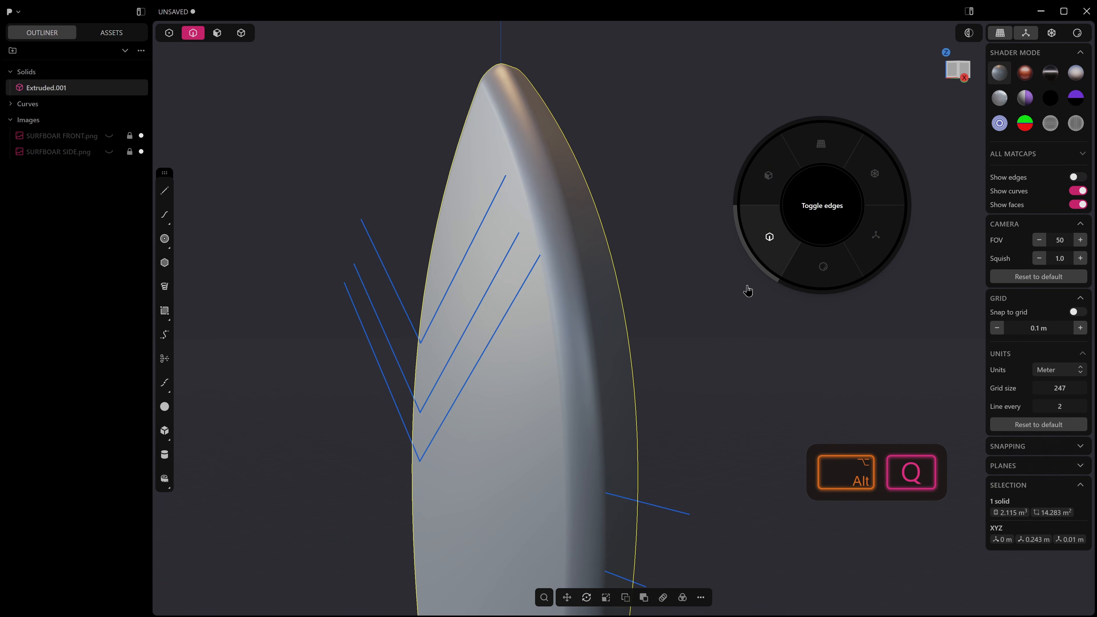
{"action": "left_click", "coordinate": [747, 262]}
{"action": "key", "text": "alt+q"}
{"action": "left_click", "coordinate": [700, 294]}
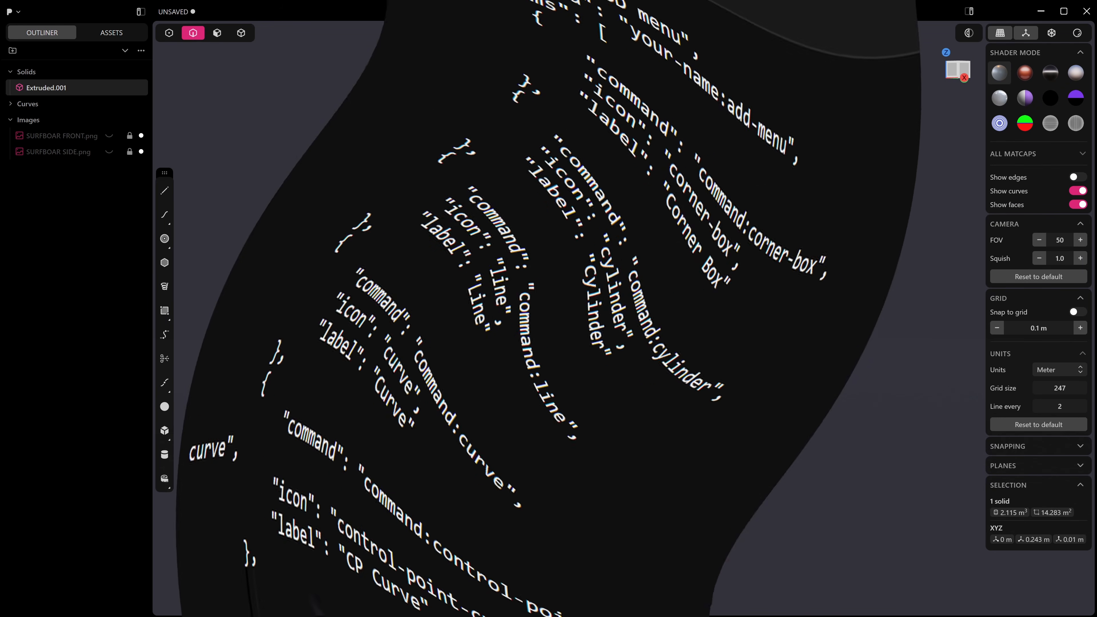
{"action": "key", "text": "alt+q"}
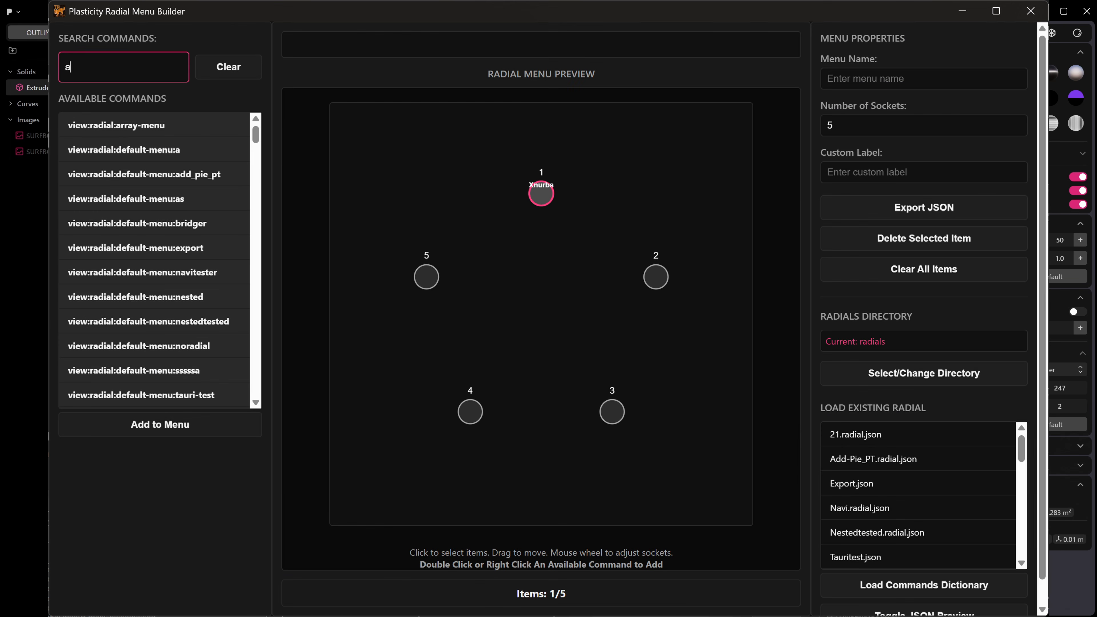
Step: In the Plasticity Radial Menu Builder, assign the Align command to socket 2 and the Square command to socket 3
{"action": "type", "text": "lign"}
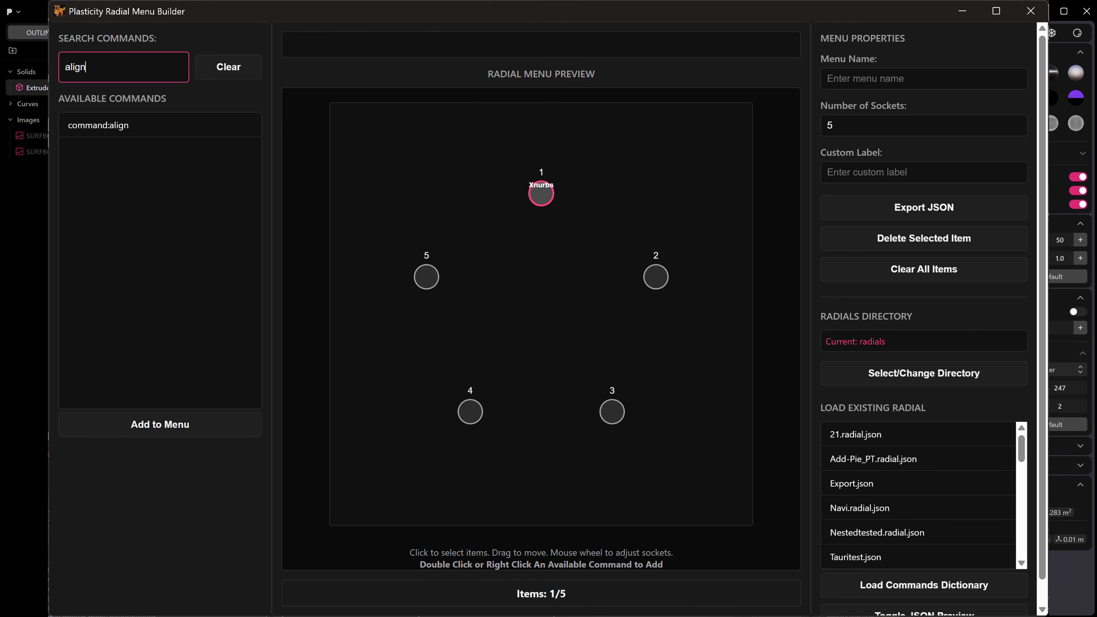
{"action": "double_click", "coordinate": [213, 129]}
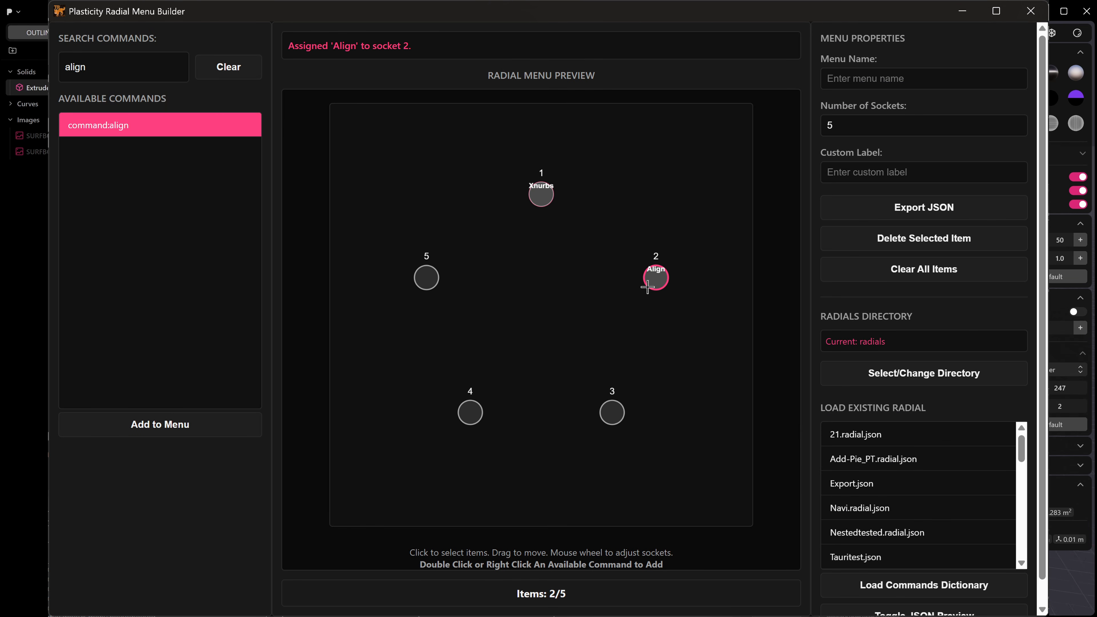
{"action": "double_click", "coordinate": [76, 66]}
{"action": "type", "text": "S"}
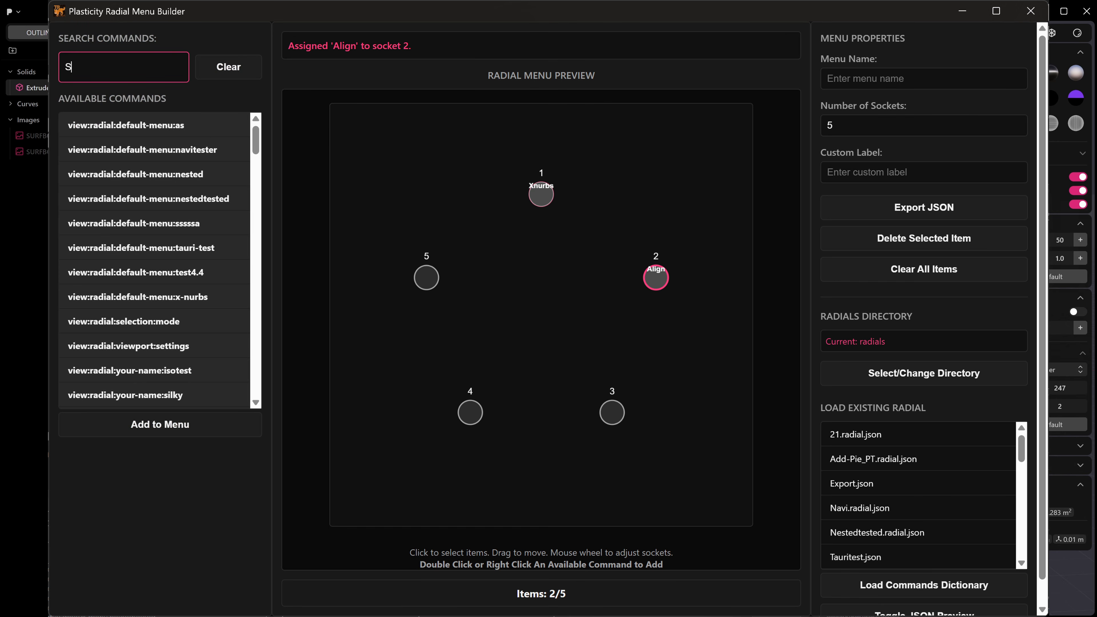
{"action": "type", "text": "quar"}
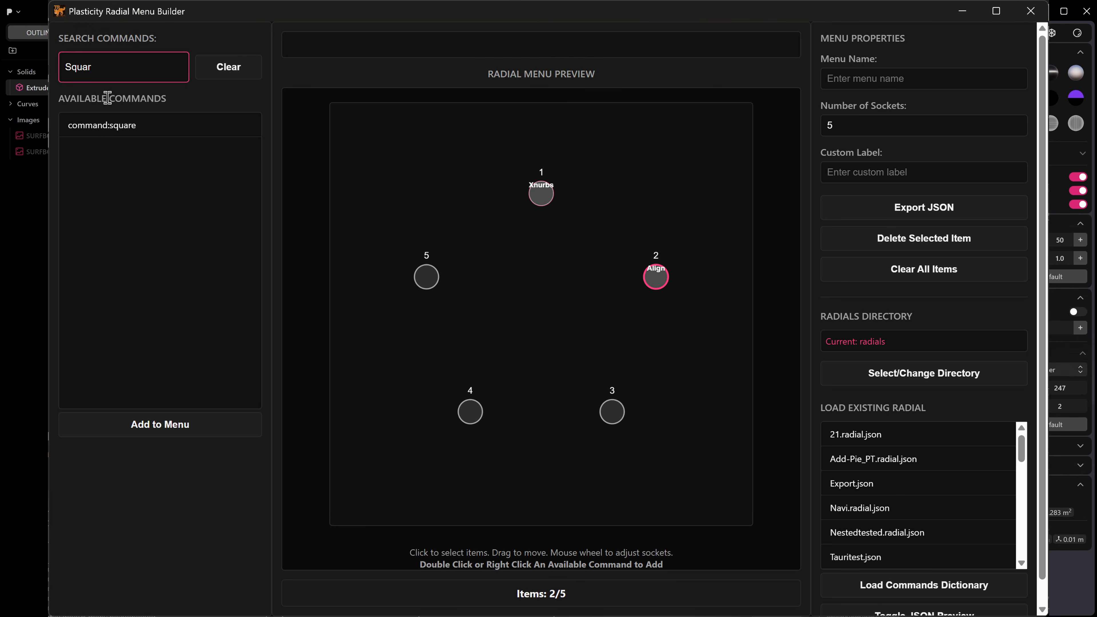
{"action": "double_click", "coordinate": [122, 127]}
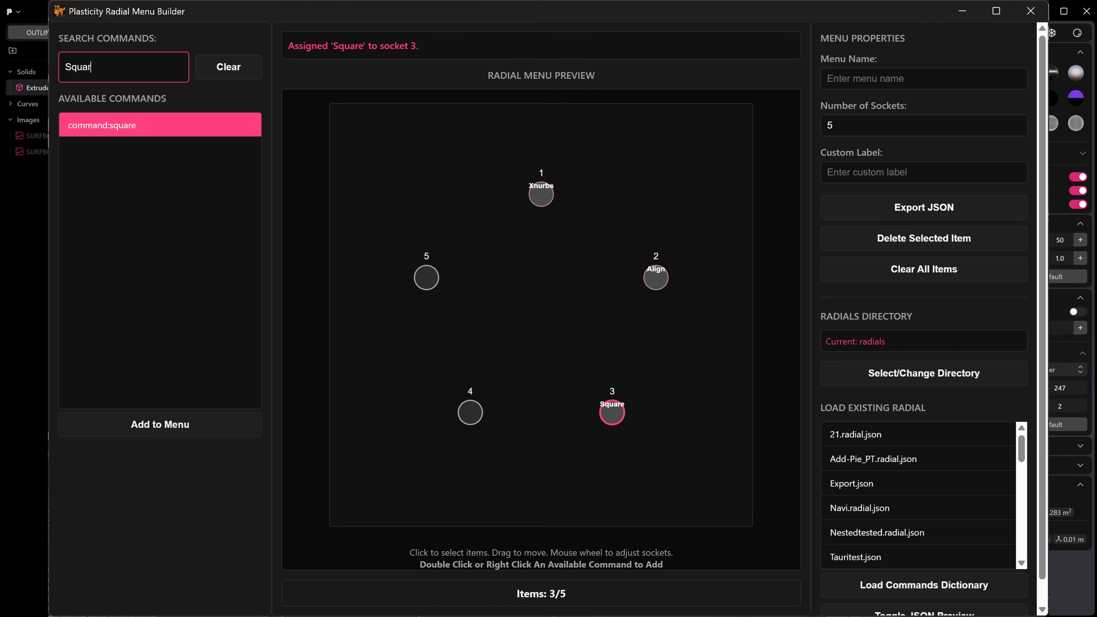
Step: Search the radial menu builder's available commands for "Meas"
{"action": "type", "text": "Meas"}
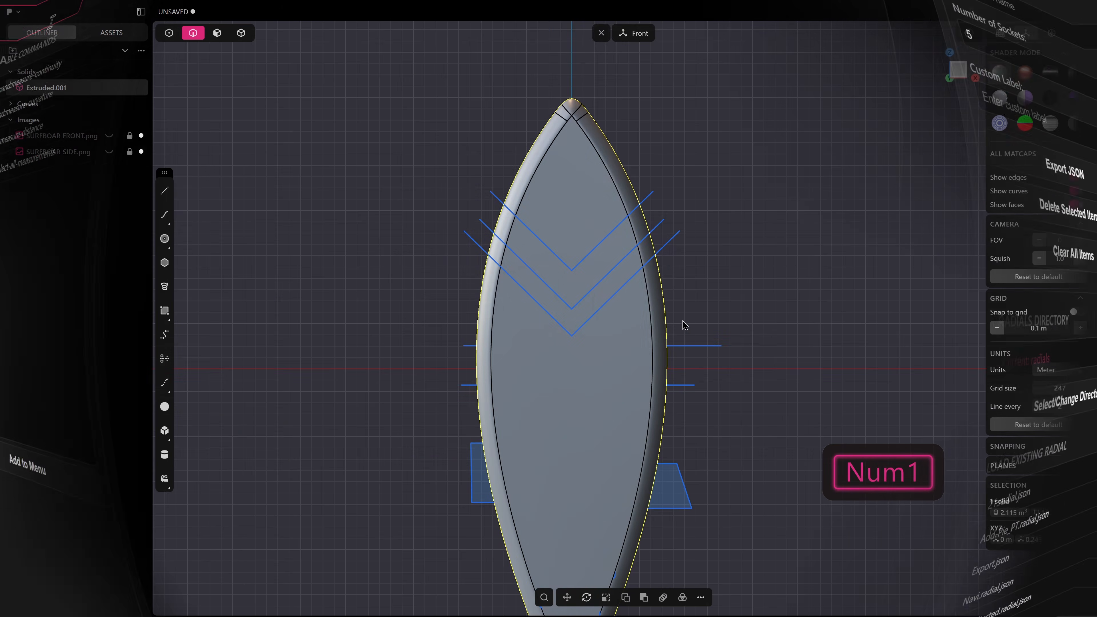
Step: Move the three closed panel outlines about 0.15 m along negative Y, in front of the surfboard's face
{"action": "middle_click_drag", "start_coordinate": [684, 326], "coordinate": [621, 384]}
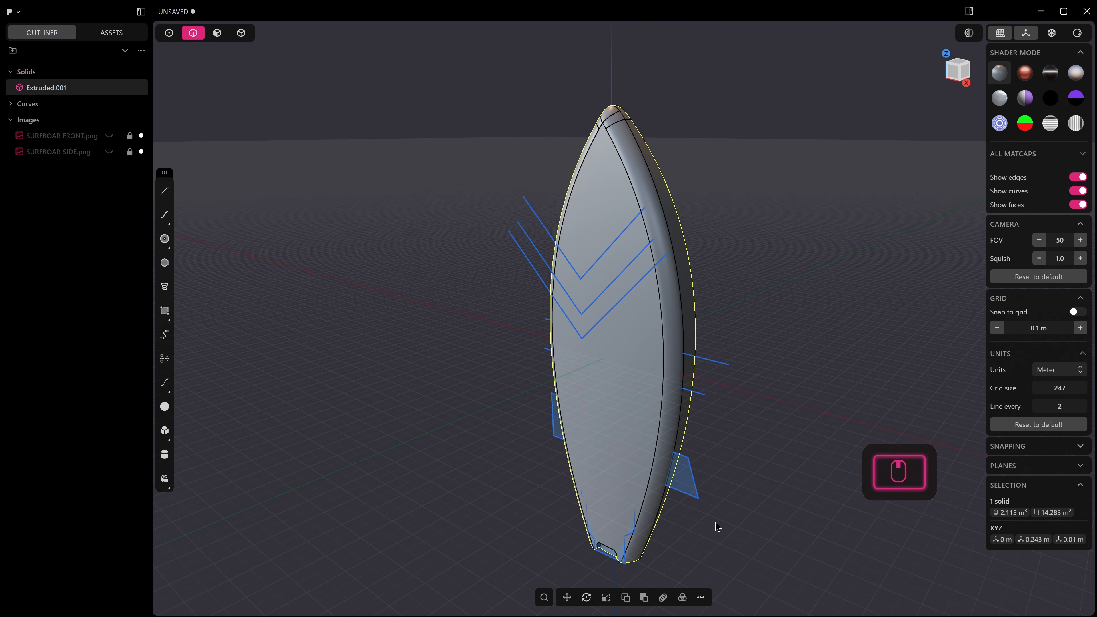
{"action": "left_click", "coordinate": [695, 491]}
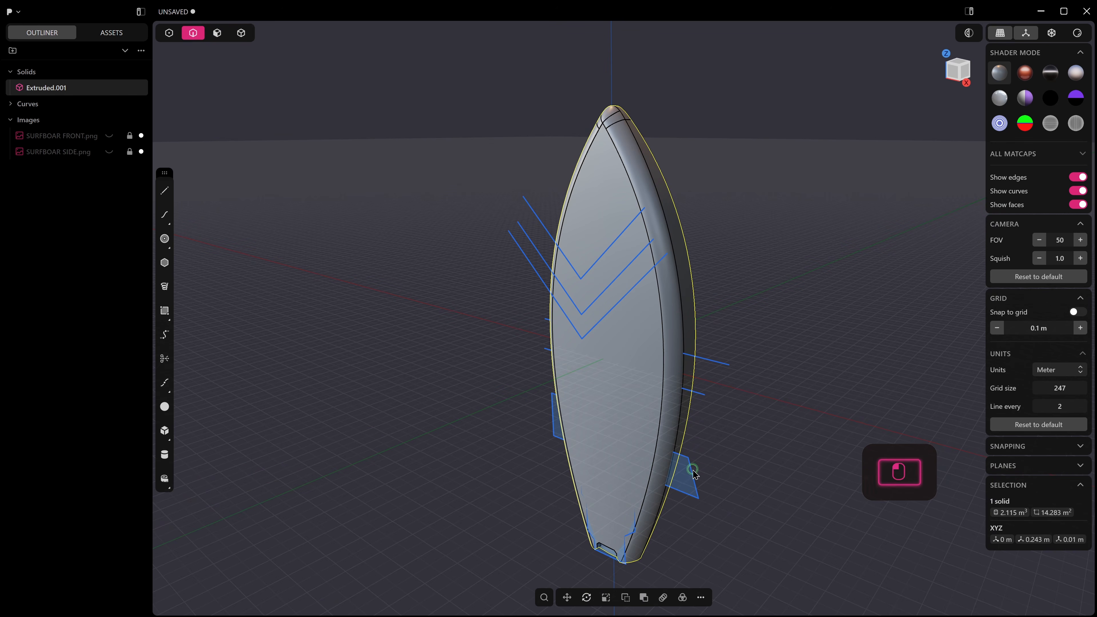
{"action": "left_click", "coordinate": [634, 538], "text": "shift"}
{"action": "left_click", "coordinate": [557, 414], "text": "shift"}
{"action": "middle_click_drag", "start_coordinate": [562, 433], "coordinate": [584, 449]}
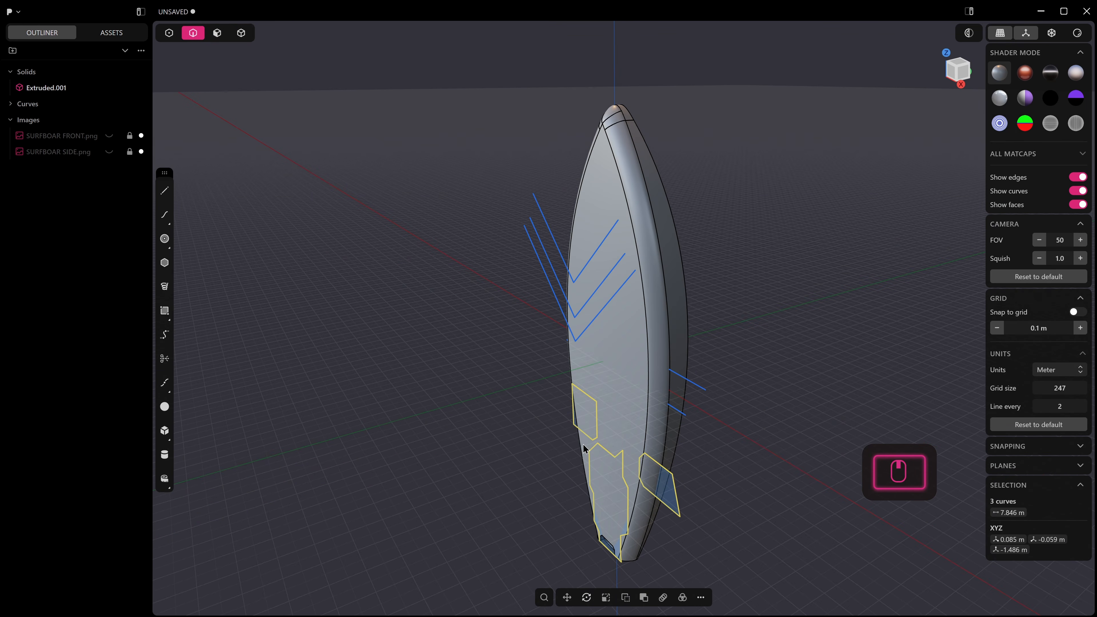
{"action": "key", "text": "g"}
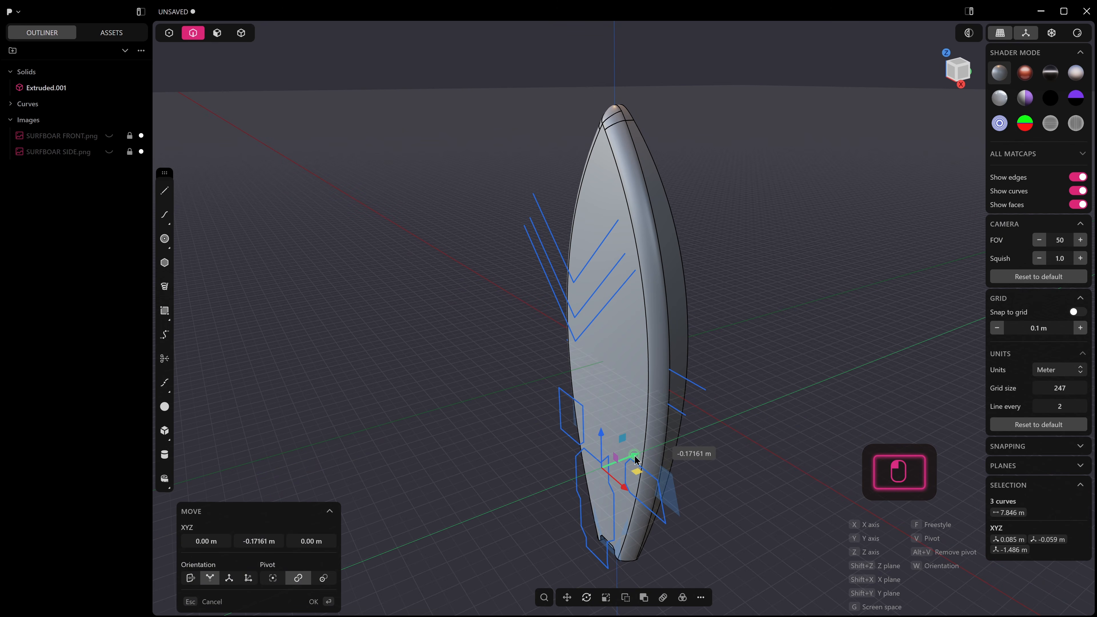
{"action": "left_click", "coordinate": [638, 458]}
{"action": "middle_click_drag", "start_coordinate": [638, 459], "coordinate": [664, 459]}
Step: Show the SURFBOAR FRONT.png reference image and compare the three panel outlines with it in the front view
{"action": "key", "text": "KP_1"}
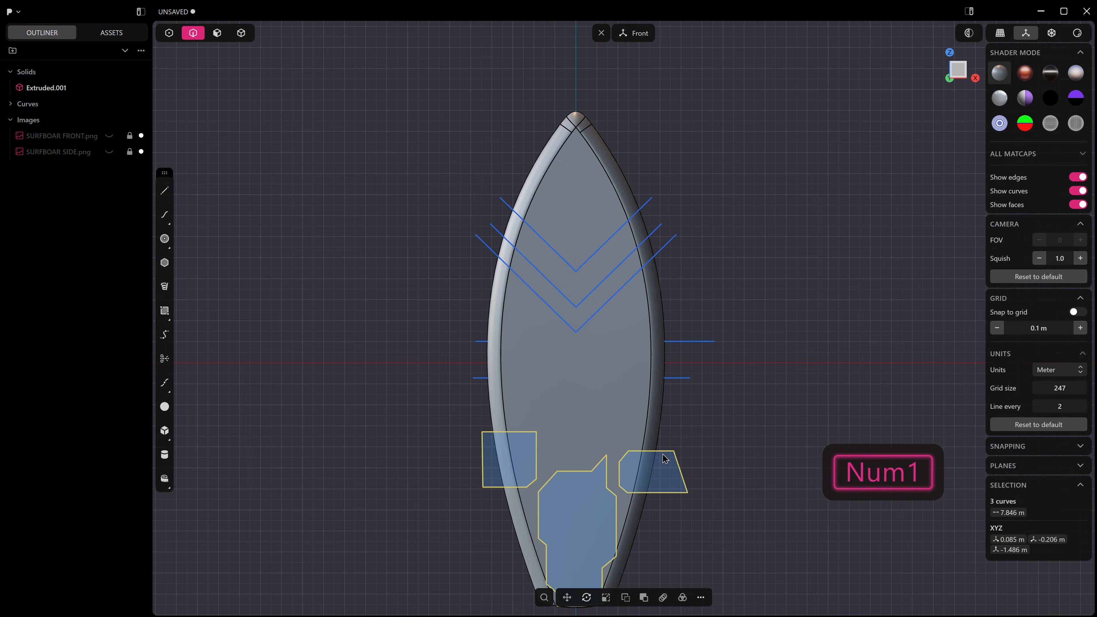
{"action": "scroll", "coordinate": [320, 580], "scroll_direction": "up", "scroll_amount": 2}
{"action": "scroll", "coordinate": [563, 504], "scroll_direction": "up", "scroll_amount": 1}
{"action": "middle_click_drag", "start_coordinate": [522, 417], "coordinate": [475, 326], "text": "shift"}
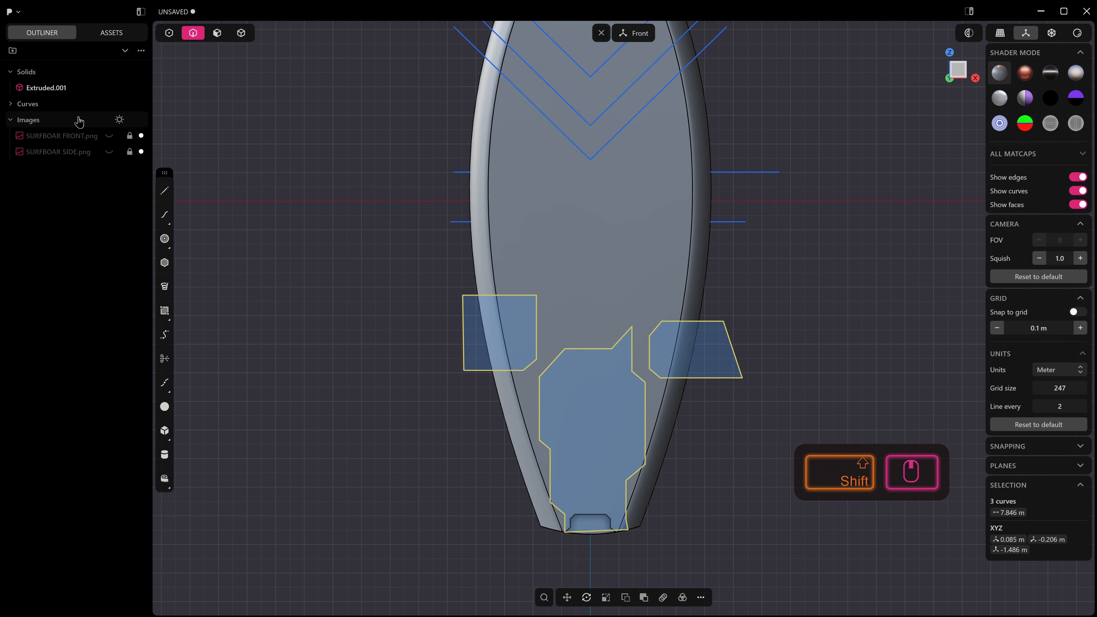
{"action": "left_click", "coordinate": [109, 136]}
{"action": "scroll", "coordinate": [605, 395], "scroll_direction": "up", "scroll_amount": 1}
{"action": "scroll", "coordinate": [468, 358], "scroll_direction": "up", "scroll_amount": 5}
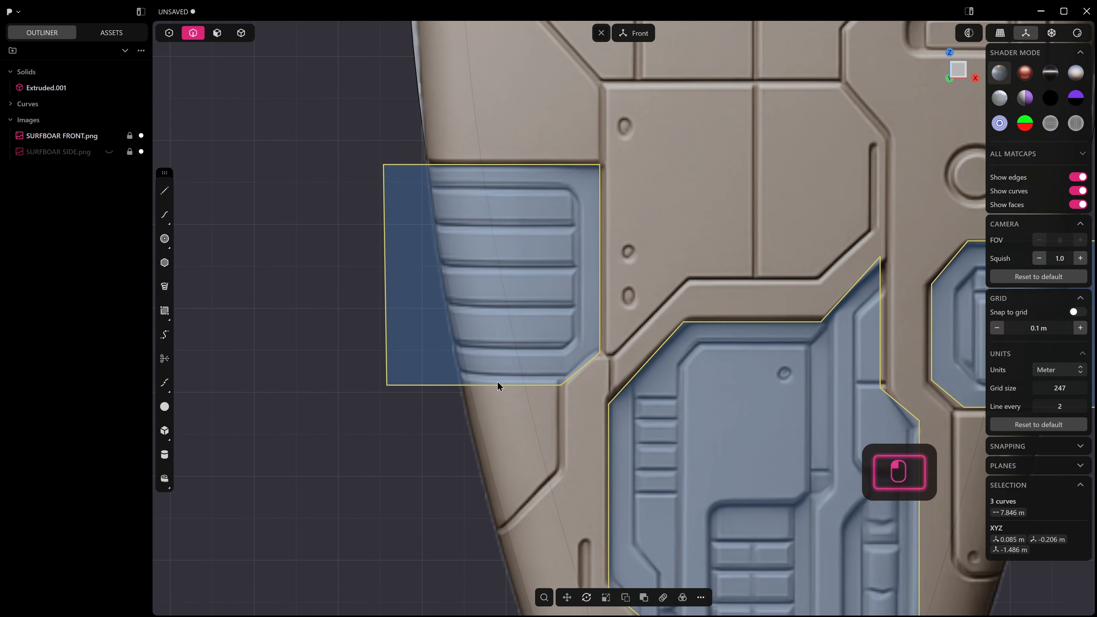
{"action": "scroll", "coordinate": [645, 372], "scroll_direction": "up", "scroll_amount": 3}
{"action": "scroll", "coordinate": [648, 386], "scroll_direction": "down", "scroll_amount": 3}
{"action": "middle_click_drag", "start_coordinate": [664, 404], "coordinate": [600, 249], "text": "shift"}
{"action": "scroll", "coordinate": [602, 304], "scroll_direction": "down", "scroll_amount": 5}
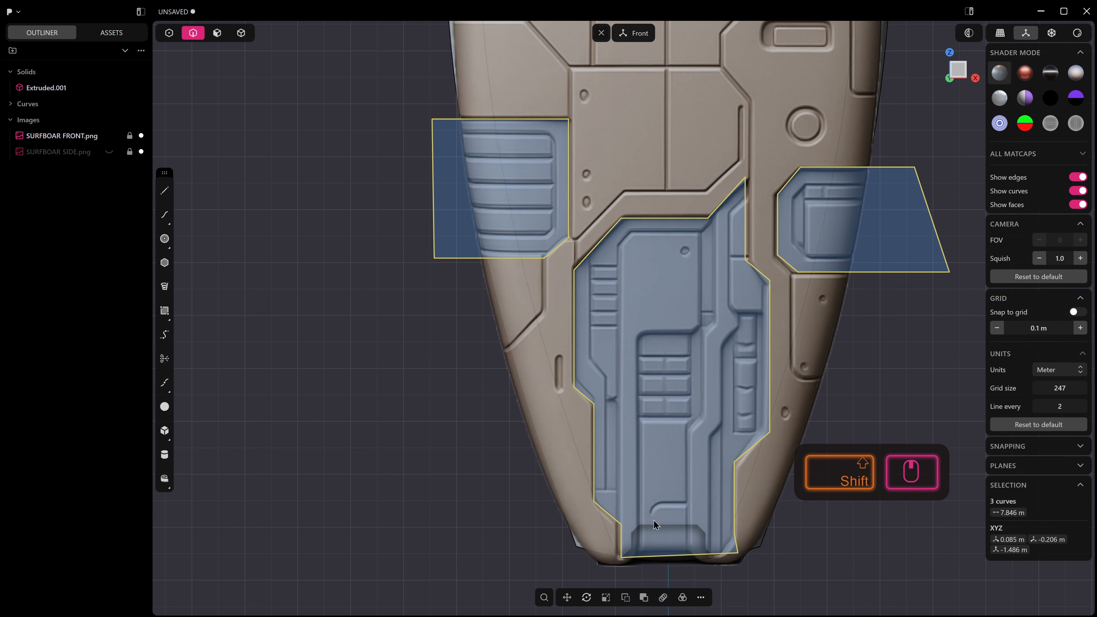
{"action": "scroll", "coordinate": [643, 525], "scroll_direction": "down", "scroll_amount": 2}
Step: Level the bottom edge of the central panel outline by scaling its two lowest corner points to 0 in Z
{"action": "key", "text": "1"}
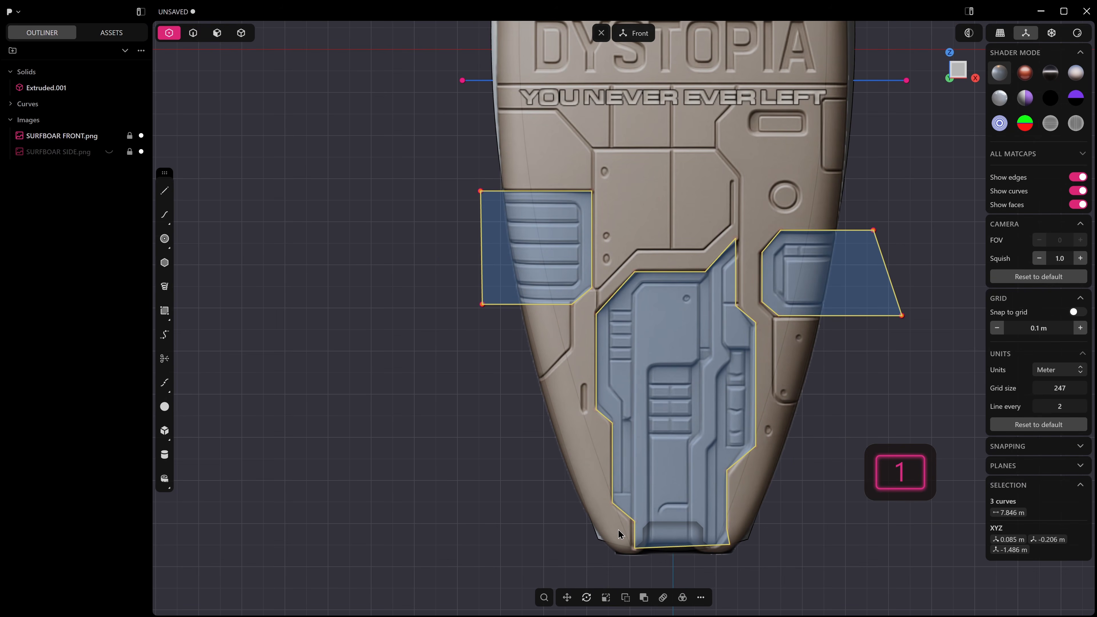
{"action": "right_click", "coordinate": [675, 526]}
{"action": "left_click", "coordinate": [665, 531]}
{"action": "key", "text": "1"}
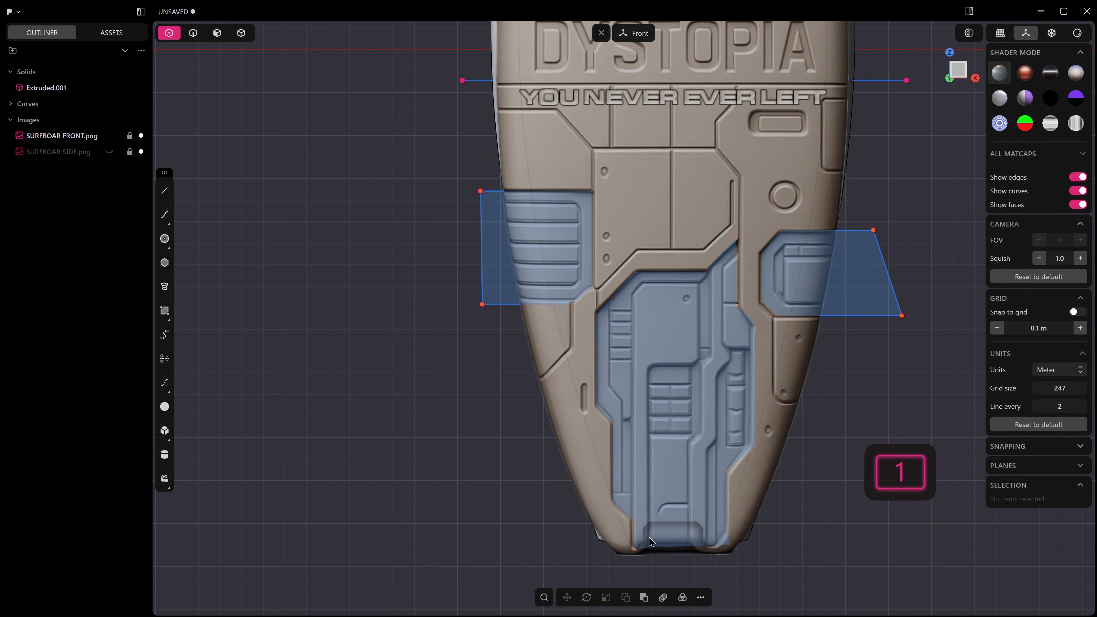
{"action": "middle_click_drag", "start_coordinate": [652, 554], "coordinate": [657, 526]}
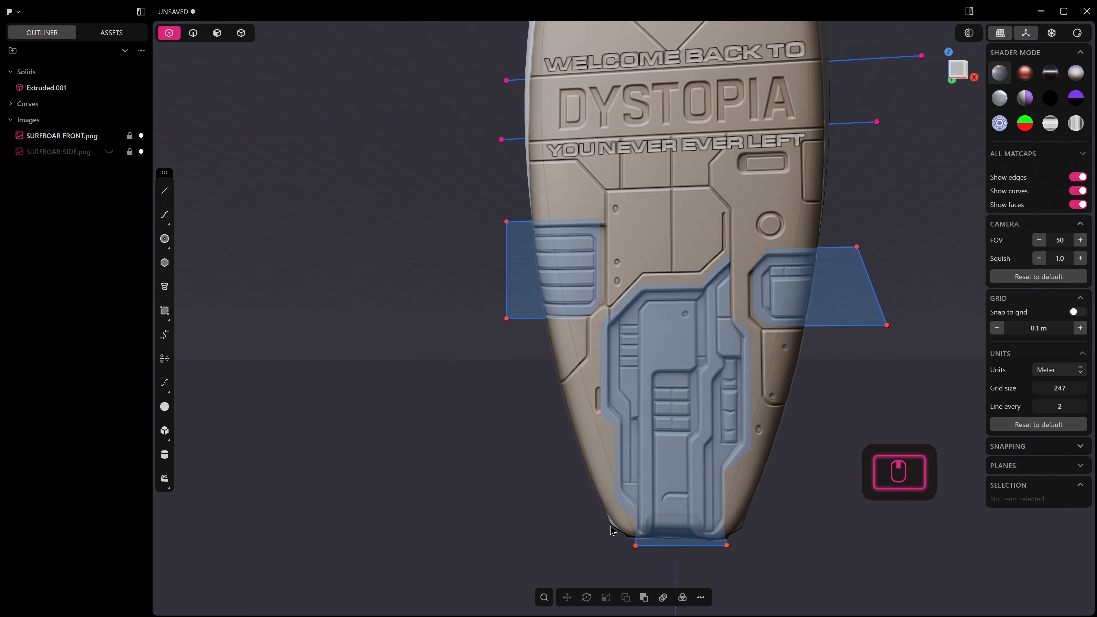
{"action": "left_click_drag", "start_coordinate": [613, 530], "coordinate": [769, 565]}
{"action": "left_click", "coordinate": [631, 545]}
{"action": "left_click", "coordinate": [636, 545]}
{"action": "left_click", "coordinate": [727, 545], "text": "shift"}
{"action": "middle_click_drag", "start_coordinate": [727, 545], "coordinate": [741, 564]}
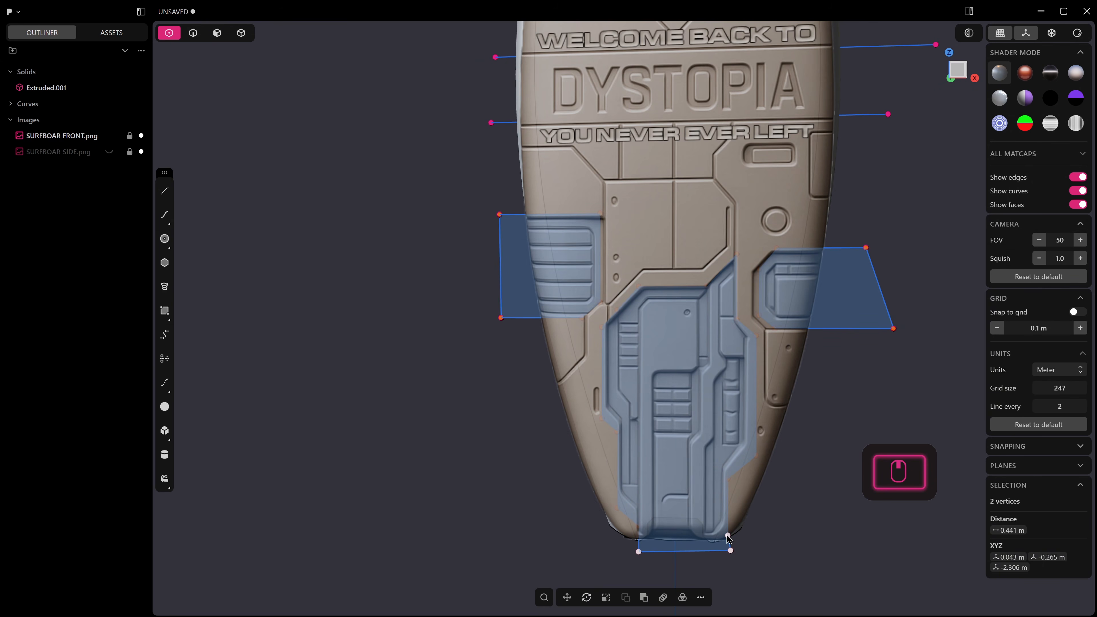
{"action": "key", "text": "s"}
{"action": "key", "text": "z"}
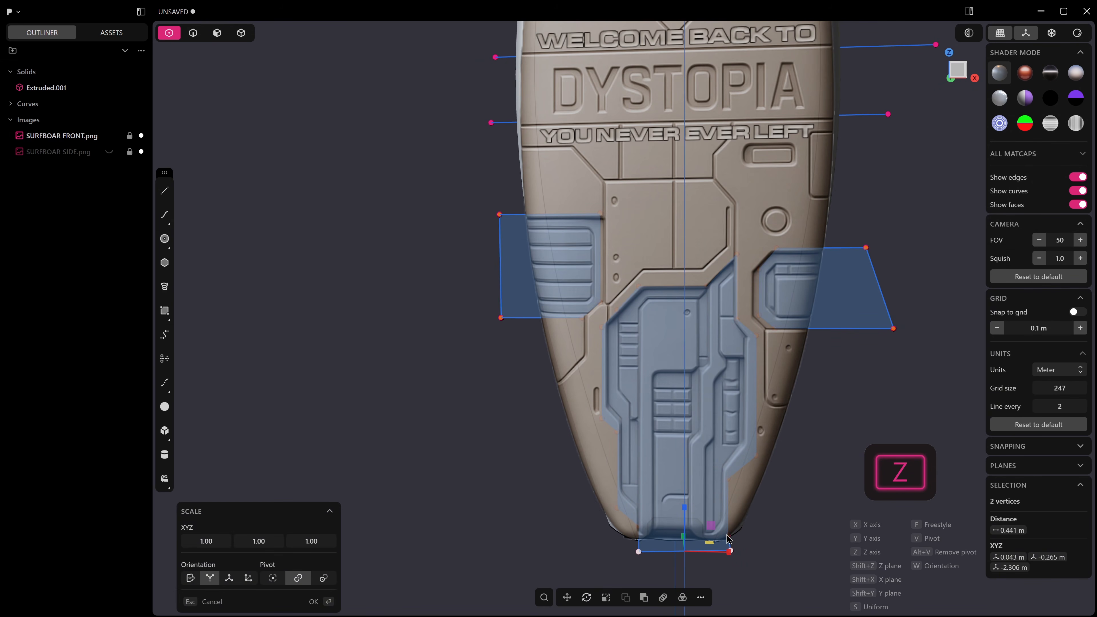
{"action": "key", "text": "KP_0"}
{"action": "key", "text": "shift+Return"}
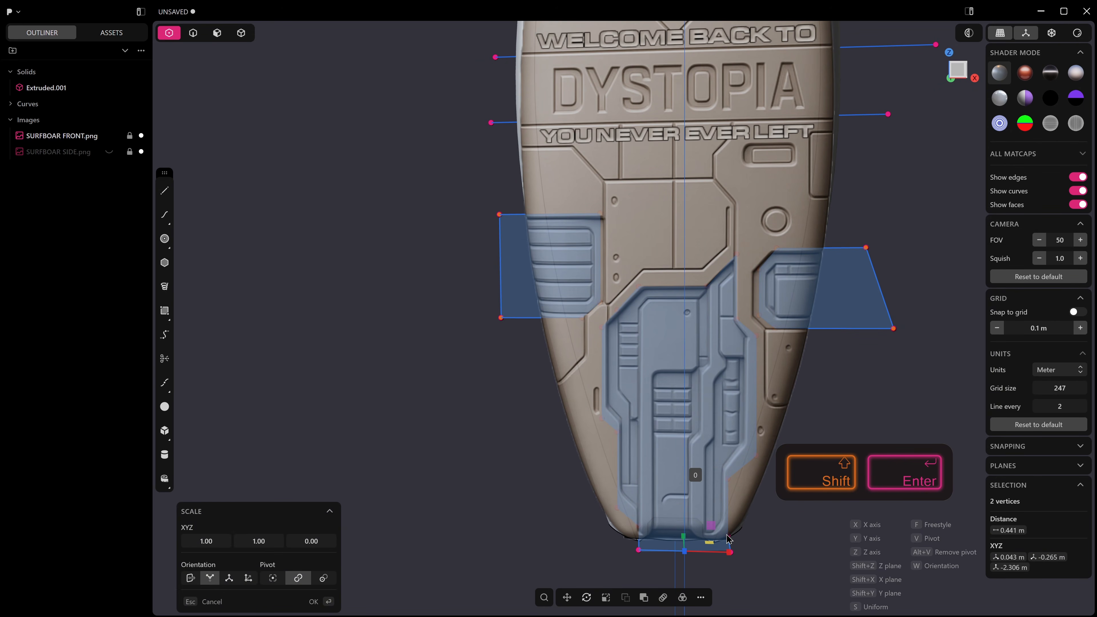
{"action": "left_click", "coordinate": [760, 517]}
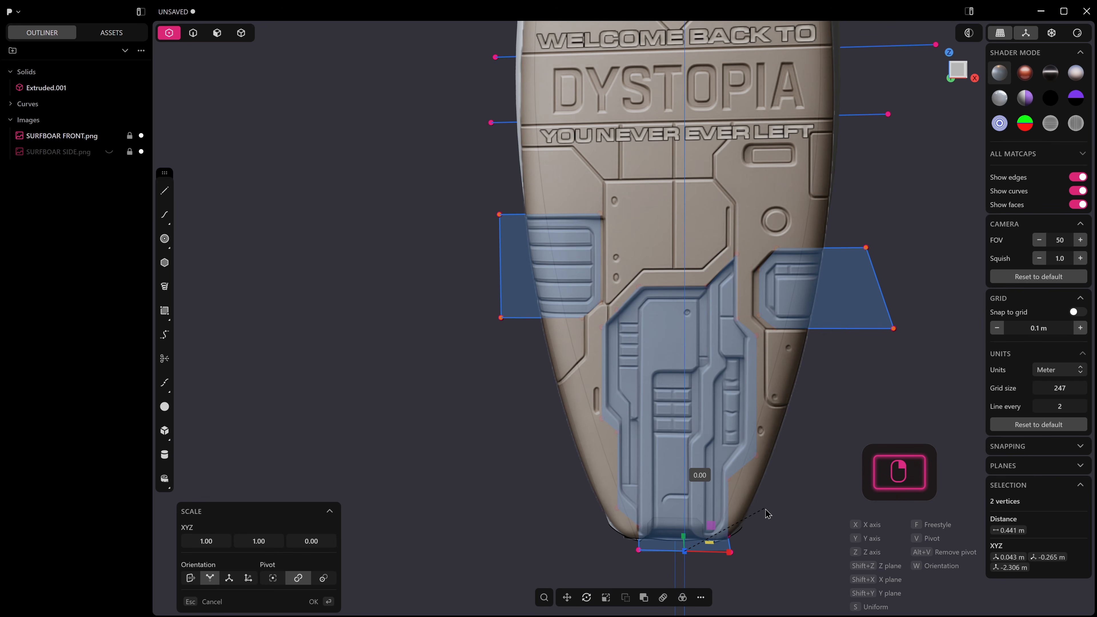
{"action": "left_click", "coordinate": [331, 602]}
Step: Move the central outline's two lowest corner points down along Z by about 0.035 m
{"action": "key", "text": "g"}
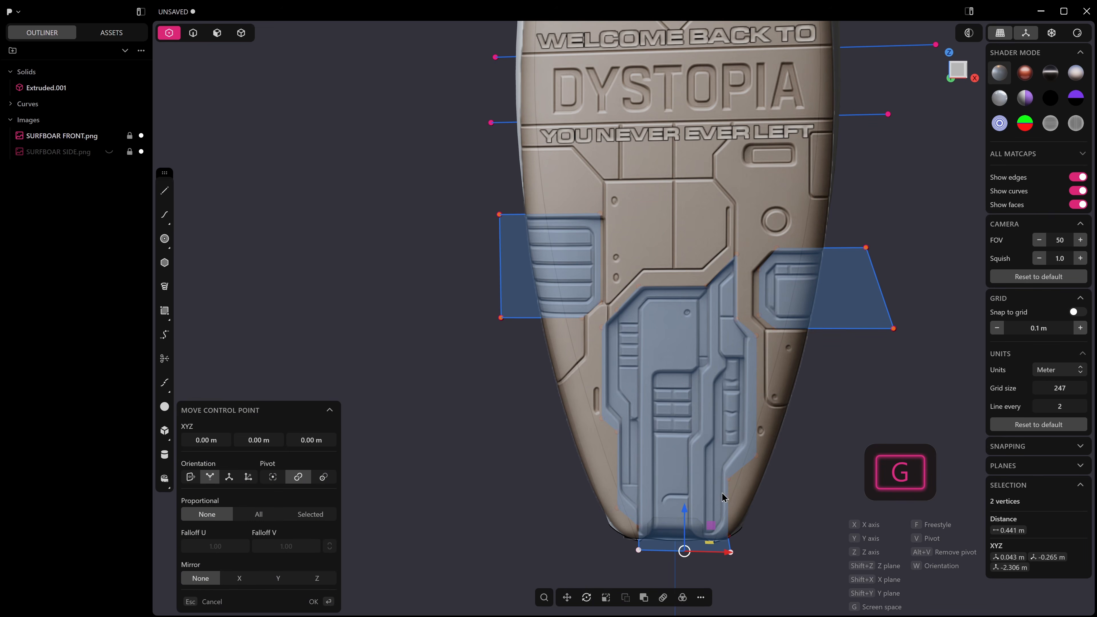
{"action": "left_click", "coordinate": [690, 514]}
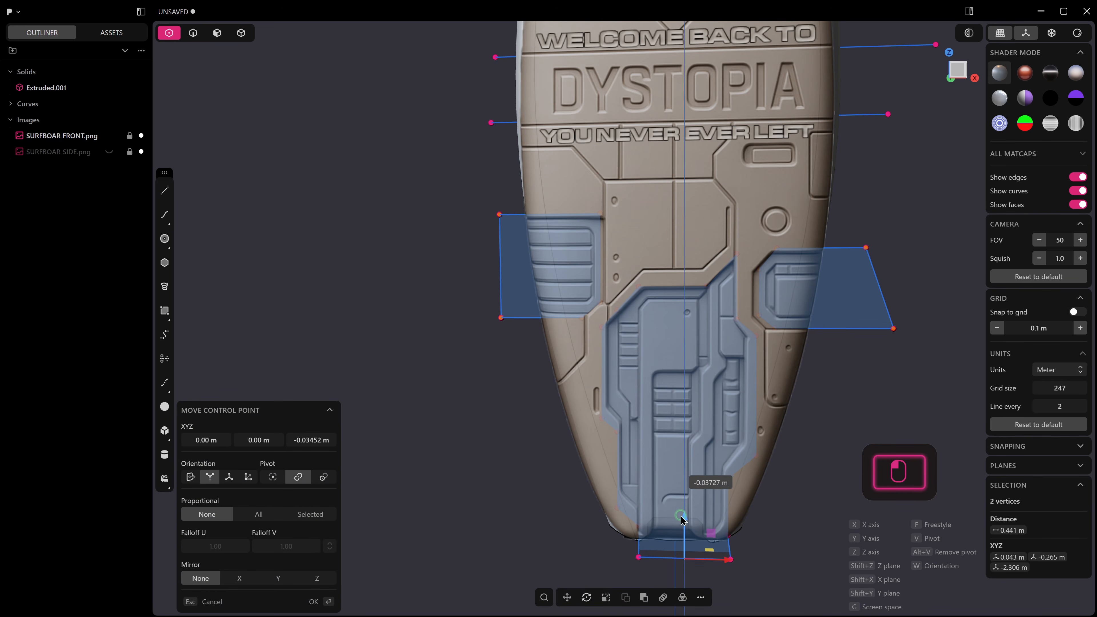
{"action": "left_click", "coordinate": [728, 535]}
{"action": "key", "text": "x"}
{"action": "middle_click_drag", "start_coordinate": [796, 528], "coordinate": [728, 535]}
Step: Straighten the central outline's lower right edge by scaling its two end points to 0 in X
{"action": "key", "text": "2"}
{"action": "left_click", "coordinate": [728, 549]}
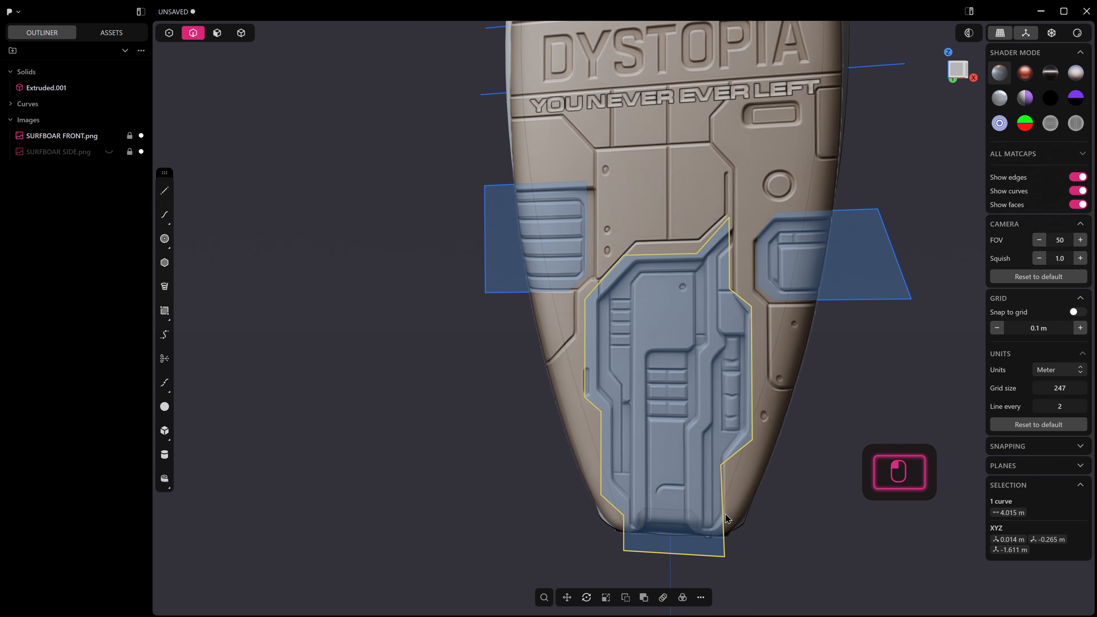
{"action": "key", "text": "1"}
{"action": "left_click_drag", "start_coordinate": [718, 461], "coordinate": [743, 565]}
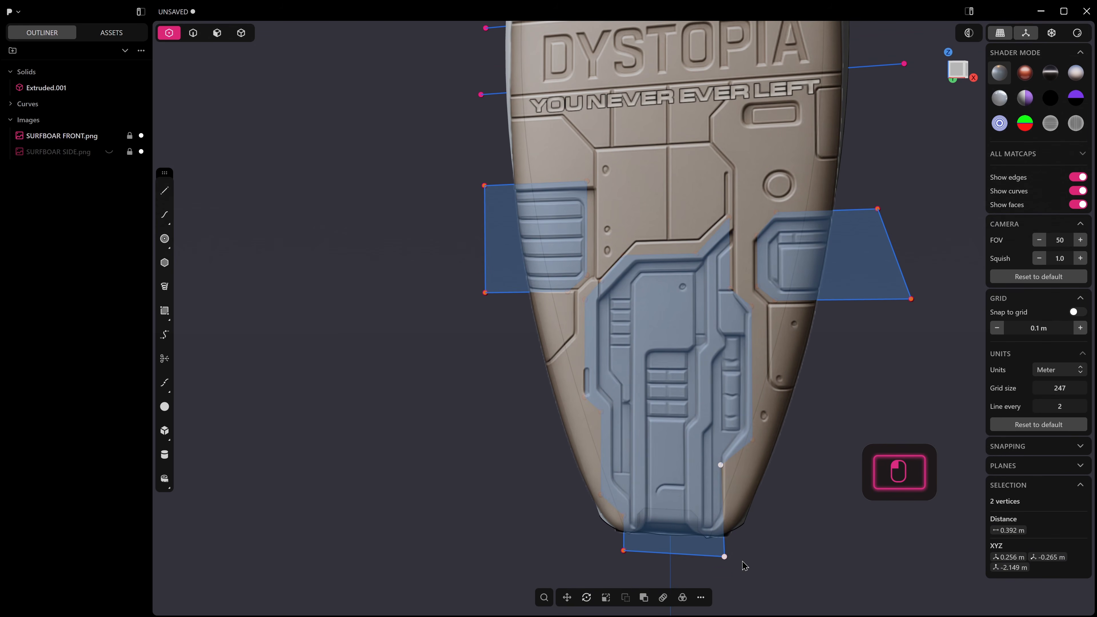
{"action": "key", "text": "s"}
{"action": "key", "text": "x"}
{"action": "key", "text": "KP_0"}
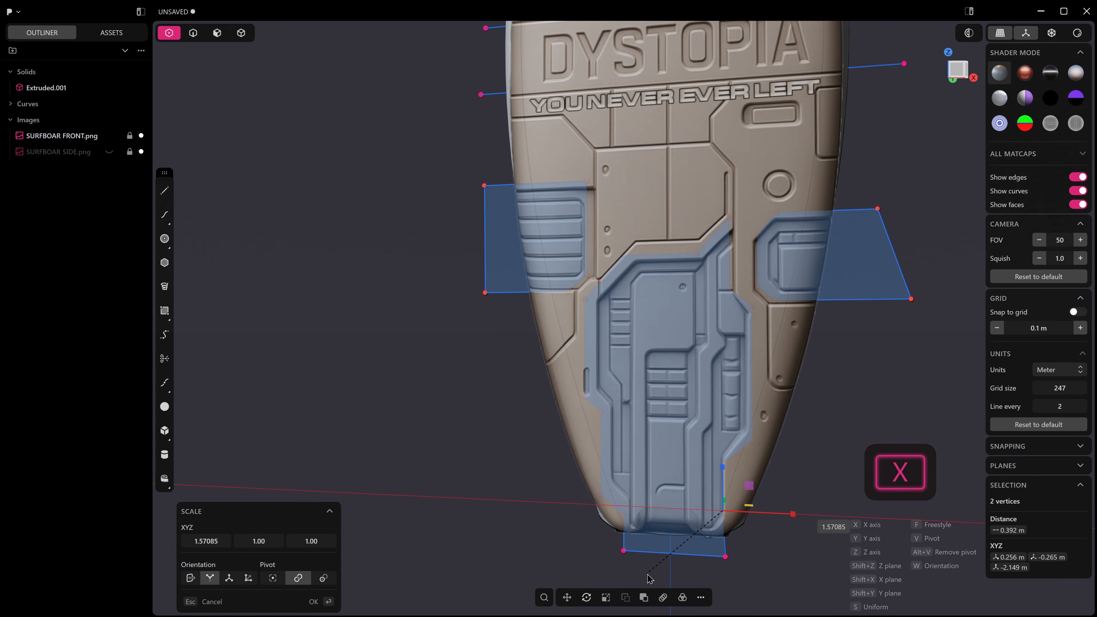
{"action": "key", "text": "Return"}
{"action": "middle_click_drag", "start_coordinate": [801, 477], "coordinate": [814, 457]}
{"action": "left_click", "coordinate": [812, 458]}
Step: Make hidden points selectable through the board and fillet all corner points of the three panel outlines with a radius of about 0.06 m
{"action": "scroll", "coordinate": [805, 464], "scroll_direction": "up", "scroll_amount": 5}
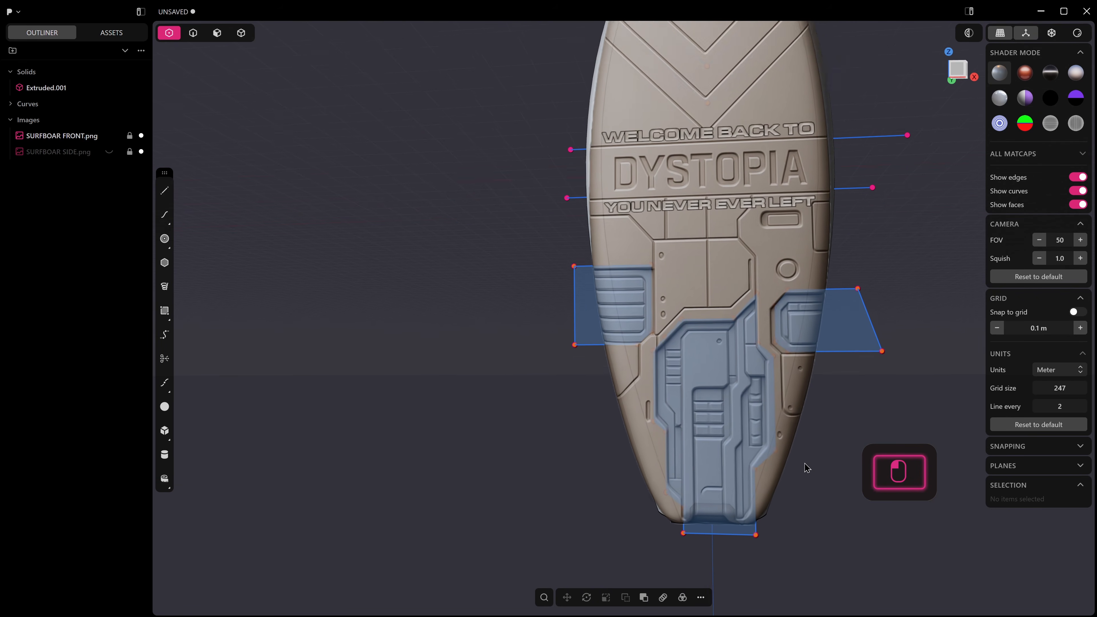
{"action": "key", "text": "alt+z"}
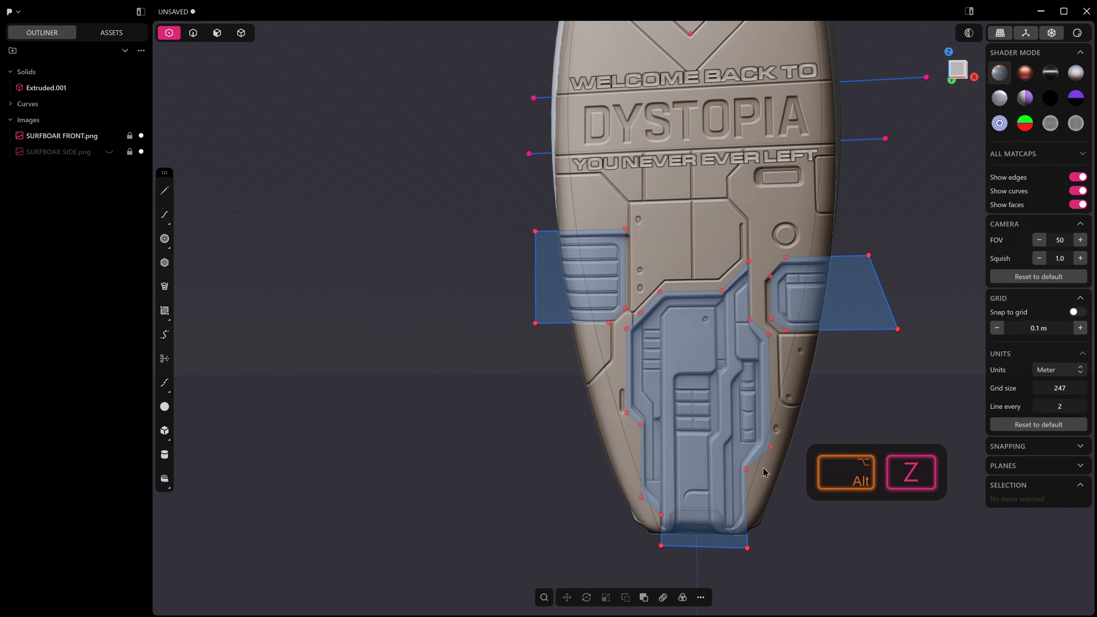
{"action": "middle_click_drag", "start_coordinate": [763, 468], "coordinate": [761, 460]}
{"action": "key", "text": "KP_1"}
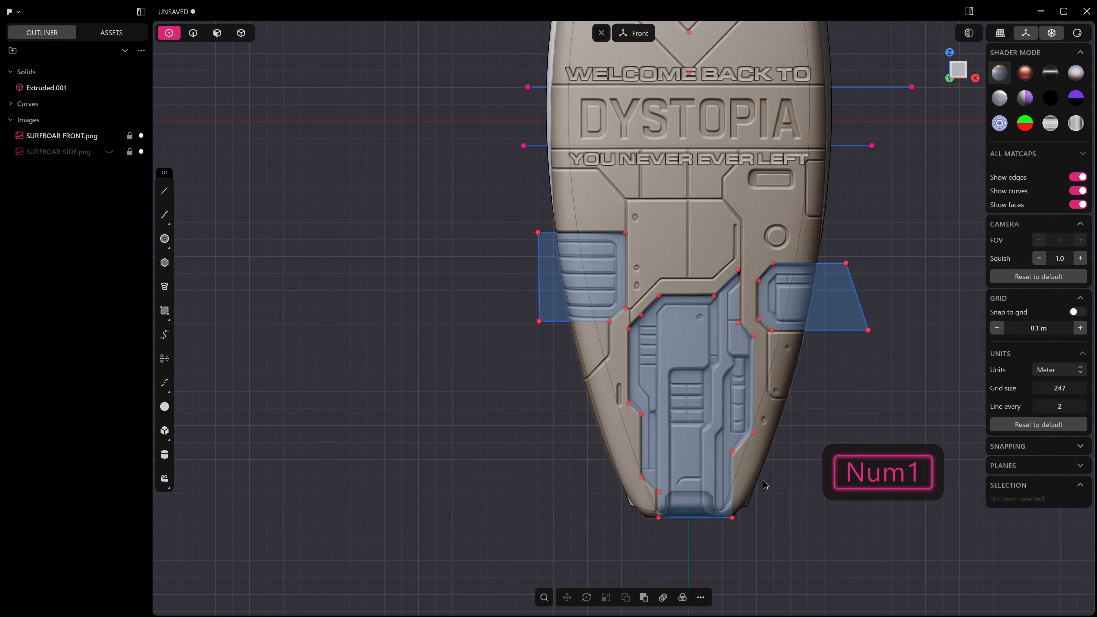
{"action": "scroll", "coordinate": [718, 367], "scroll_direction": "down", "scroll_amount": 1}
{"action": "left_click_drag", "start_coordinate": [510, 202], "coordinate": [870, 540]}
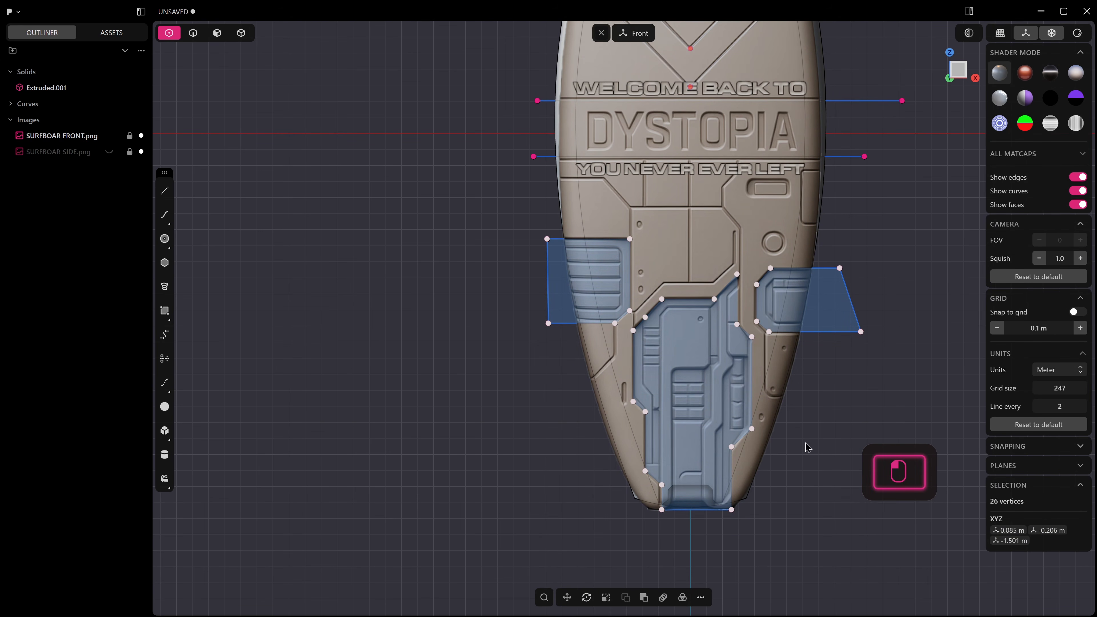
{"action": "scroll", "coordinate": [691, 514], "scroll_direction": "up", "scroll_amount": 5}
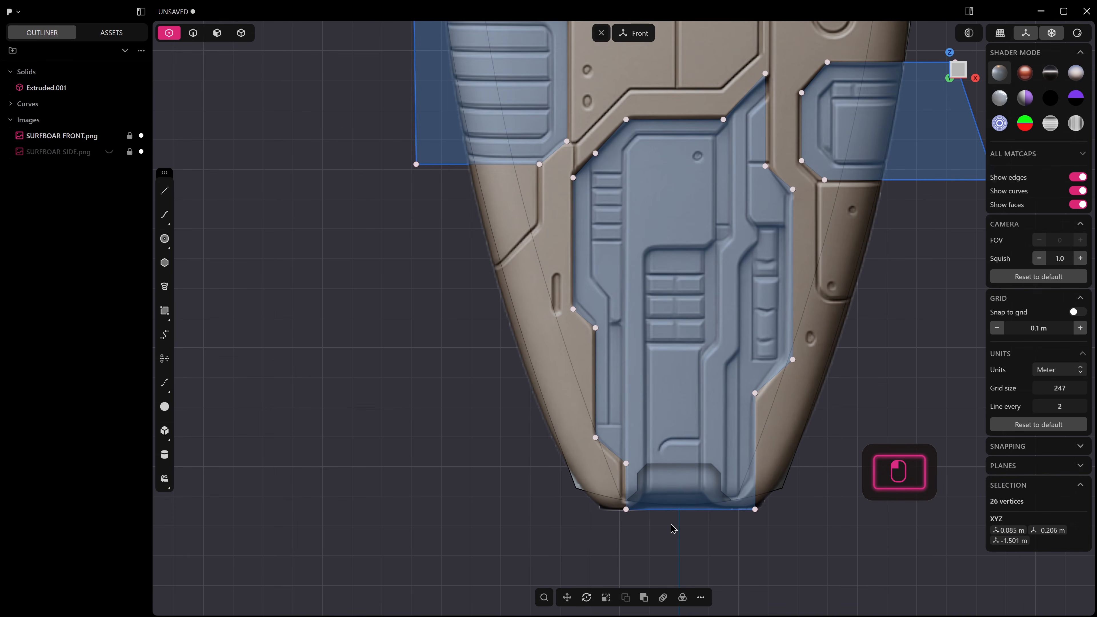
{"action": "key", "text": "b"}
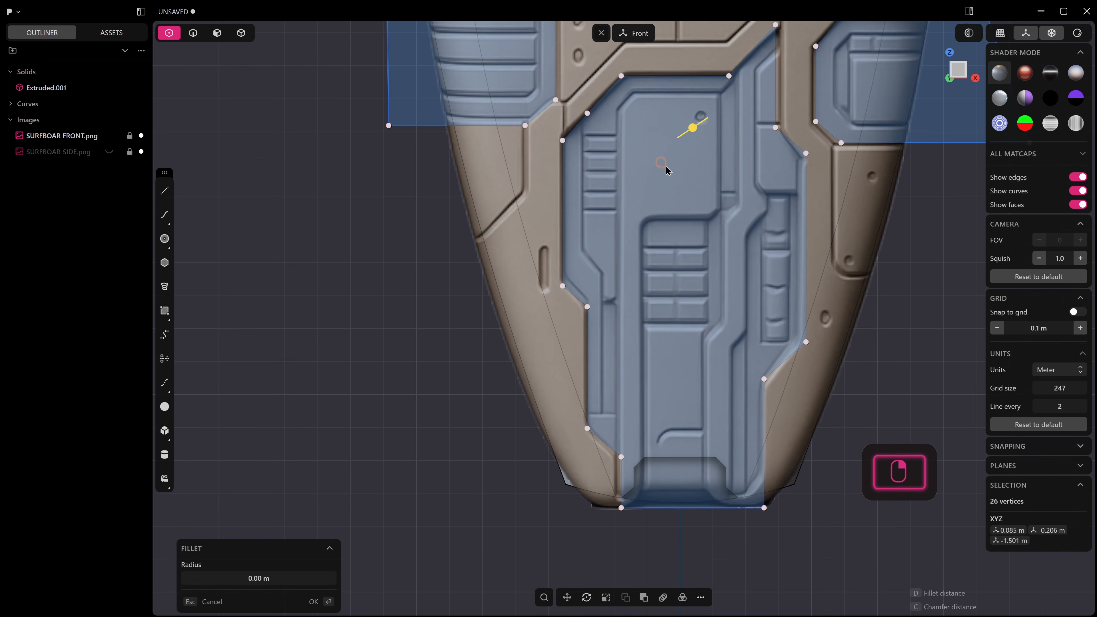
{"action": "left_click_drag", "start_coordinate": [701, 131], "coordinate": [670, 124]}
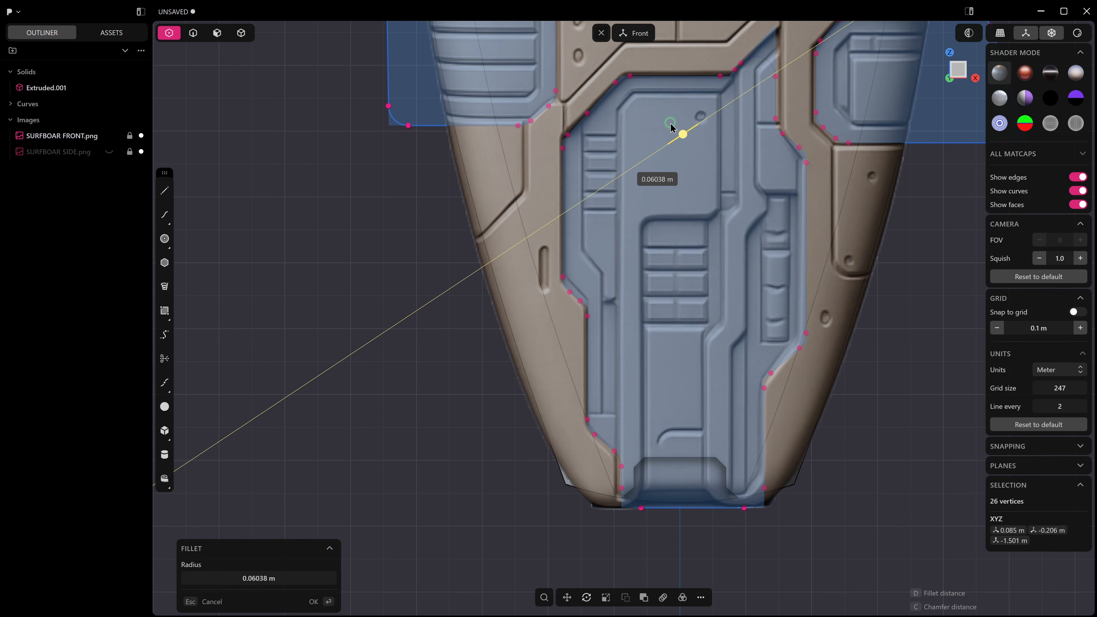
{"action": "right_click", "coordinate": [687, 138]}
{"action": "scroll", "coordinate": [707, 175], "scroll_direction": "down", "scroll_amount": 3}
{"action": "middle_click_drag", "start_coordinate": [716, 196], "coordinate": [625, 283], "text": "shift"}
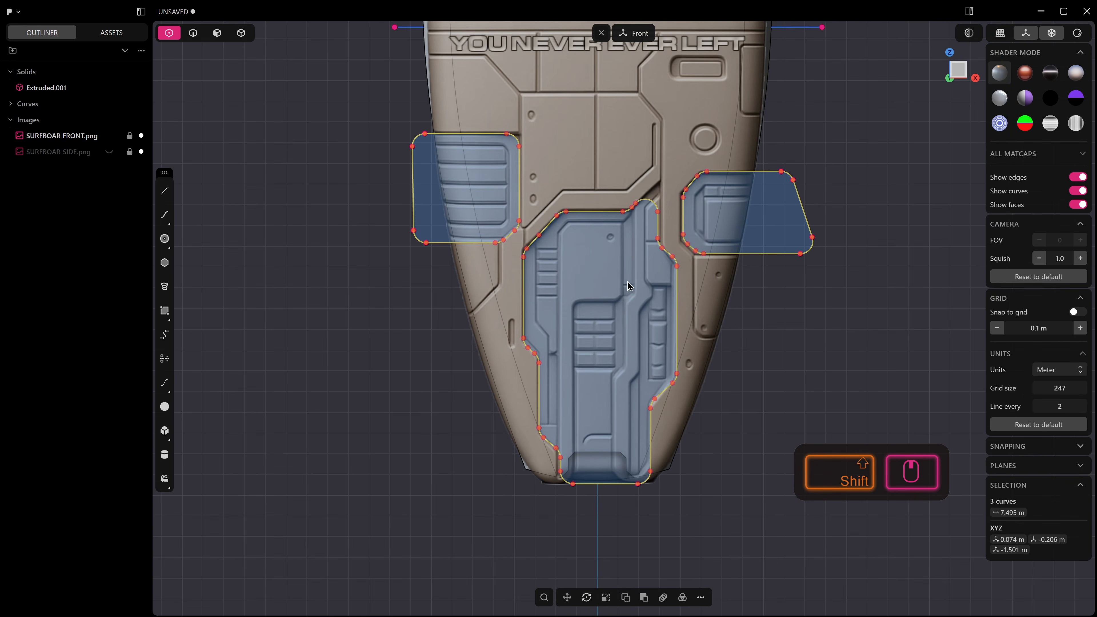
Step: Select the right-hand panel outline and project it onto the surfboard body with Project Curve
{"action": "middle_click_drag", "start_coordinate": [721, 234], "coordinate": [702, 248]}
{"action": "left_click", "coordinate": [798, 300]}
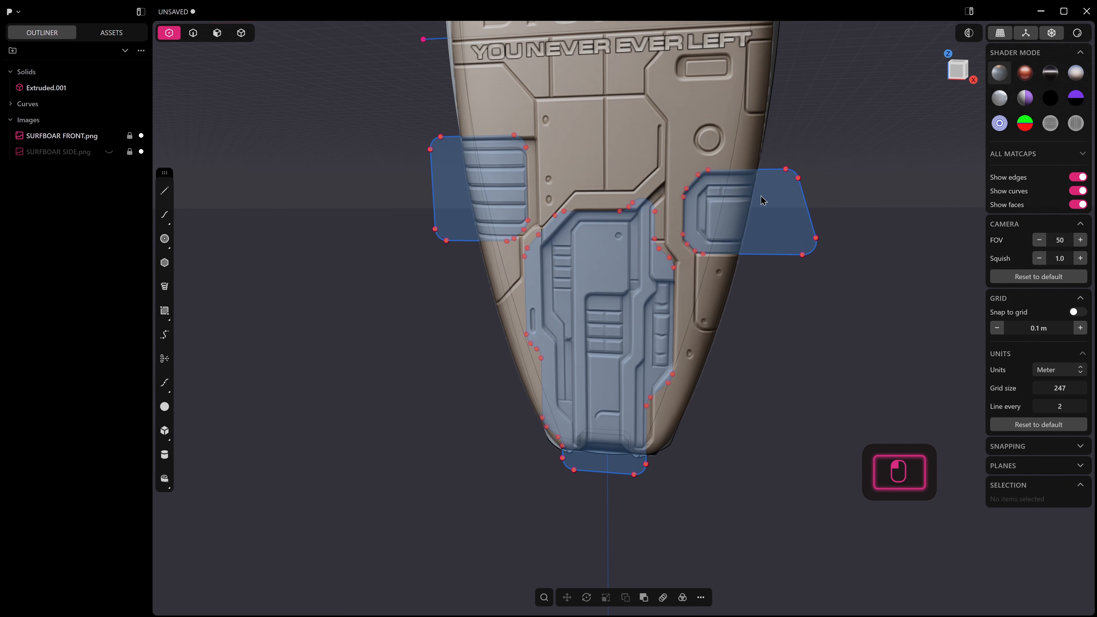
{"action": "key", "text": "2"}
{"action": "left_click", "coordinate": [763, 177]}
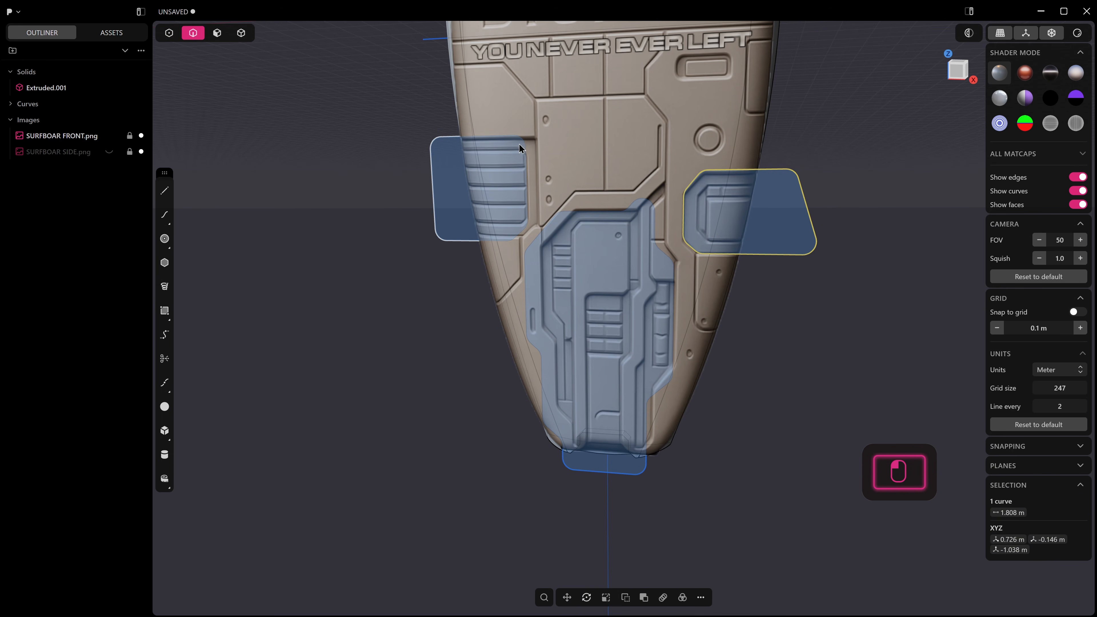
{"action": "key", "text": "i"}
{"action": "left_click", "coordinate": [750, 141]}
{"action": "middle_click_drag", "start_coordinate": [756, 156], "coordinate": [643, 194]}
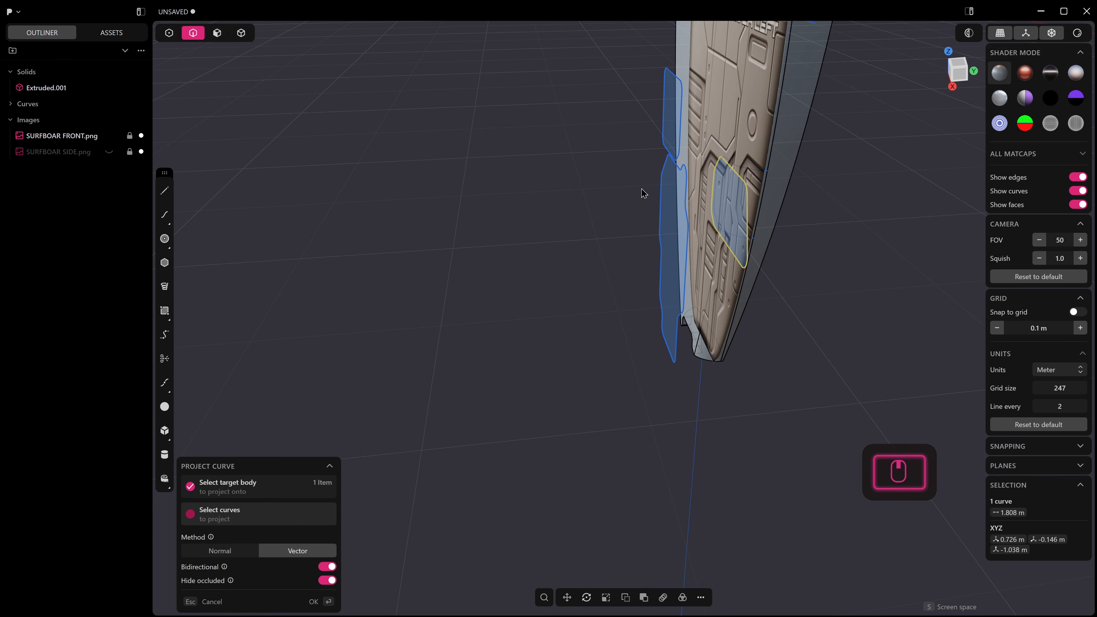
Step: Hide the front reference image and try the Normal and Vector projection methods for the right-hand panel outline
{"action": "left_click", "coordinate": [109, 136]}
{"action": "mouse_move", "coordinate": [513, 216]}
{"action": "middle_mouse_down"}
{"action": "mouse_move", "coordinate": [534, 191]}
{"action": "mouse_move", "coordinate": [514, 195]}
{"action": "middle_mouse_up"}
{"action": "middle_click_drag", "start_coordinate": [518, 191], "coordinate": [690, 232]}
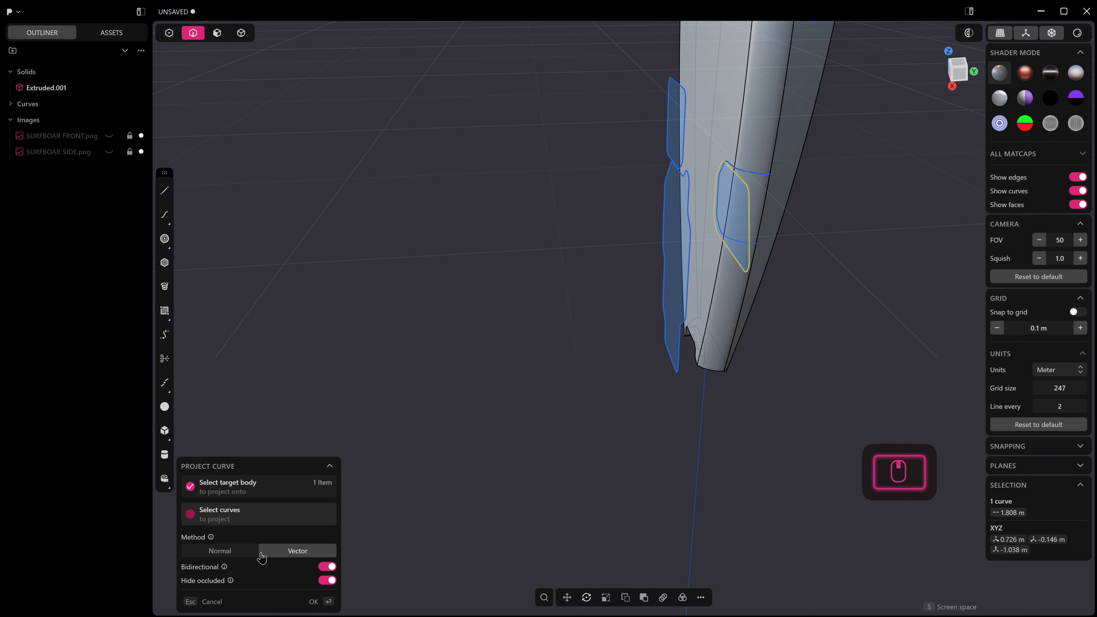
{"action": "left_click", "coordinate": [245, 550]}
{"action": "middle_click_drag", "start_coordinate": [413, 484], "coordinate": [551, 467]}
{"action": "middle_click_drag", "start_coordinate": [550, 466], "coordinate": [649, 531], "text": "shift"}
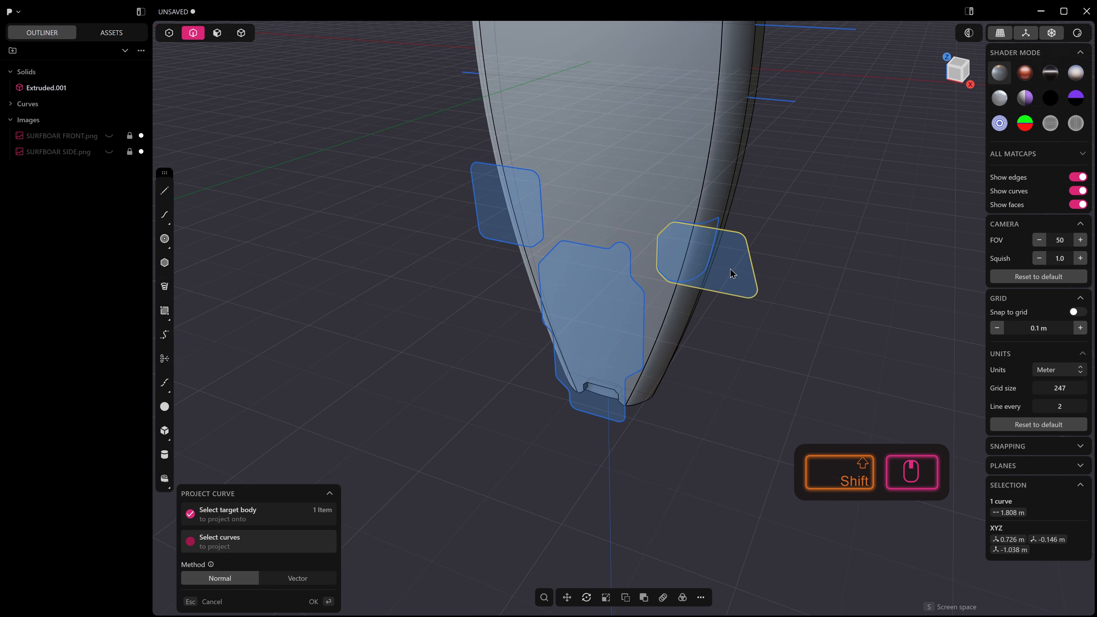
{"action": "scroll", "coordinate": [728, 248], "scroll_direction": "up", "scroll_amount": 5}
{"action": "middle_click_drag", "start_coordinate": [728, 247], "coordinate": [604, 259]}
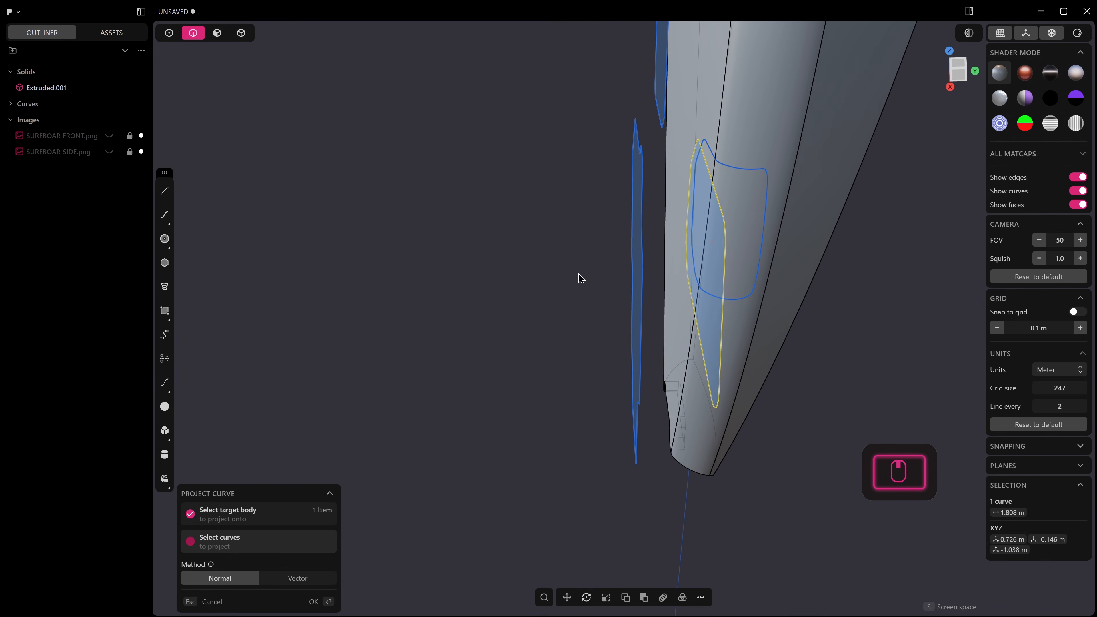
{"action": "left_click", "coordinate": [295, 578]}
{"action": "middle_click_drag", "start_coordinate": [519, 475], "coordinate": [493, 442]}
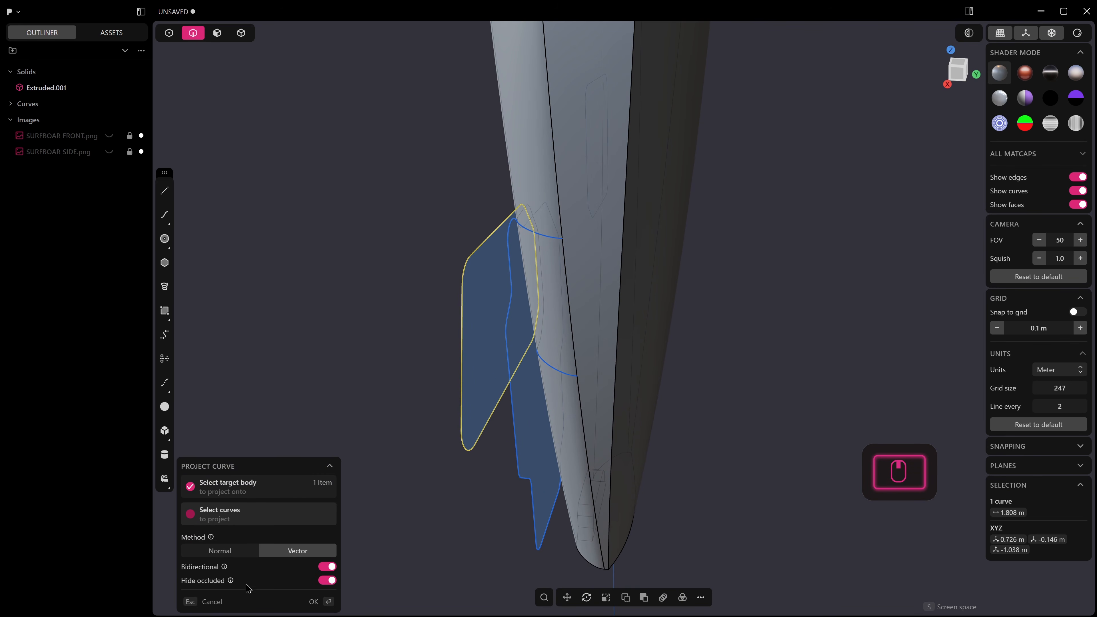
{"action": "middle_click_drag", "start_coordinate": [517, 432], "coordinate": [506, 291]}
{"action": "key", "text": "ctrl+z"}
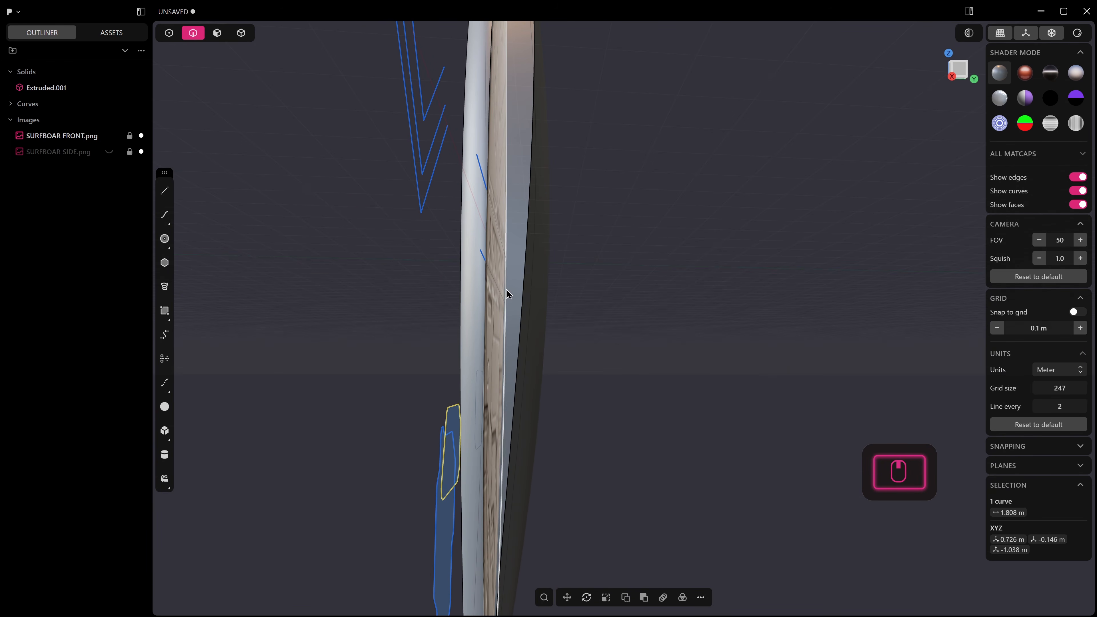
Step: Hide the front reference image
{"action": "scroll", "coordinate": [506, 292], "scroll_direction": "down", "scroll_amount": 3}
{"action": "left_click", "coordinate": [108, 137]}
{"action": "scroll", "coordinate": [523, 360], "scroll_direction": "down", "scroll_amount": 2}
{"action": "middle_click_drag", "start_coordinate": [508, 376], "coordinate": [482, 460], "text": "shift"}
Step: Try a fillet of about 0.042 m and a chamfer of about 0.052 m on the board's long rear side edge
{"action": "key", "text": "2"}
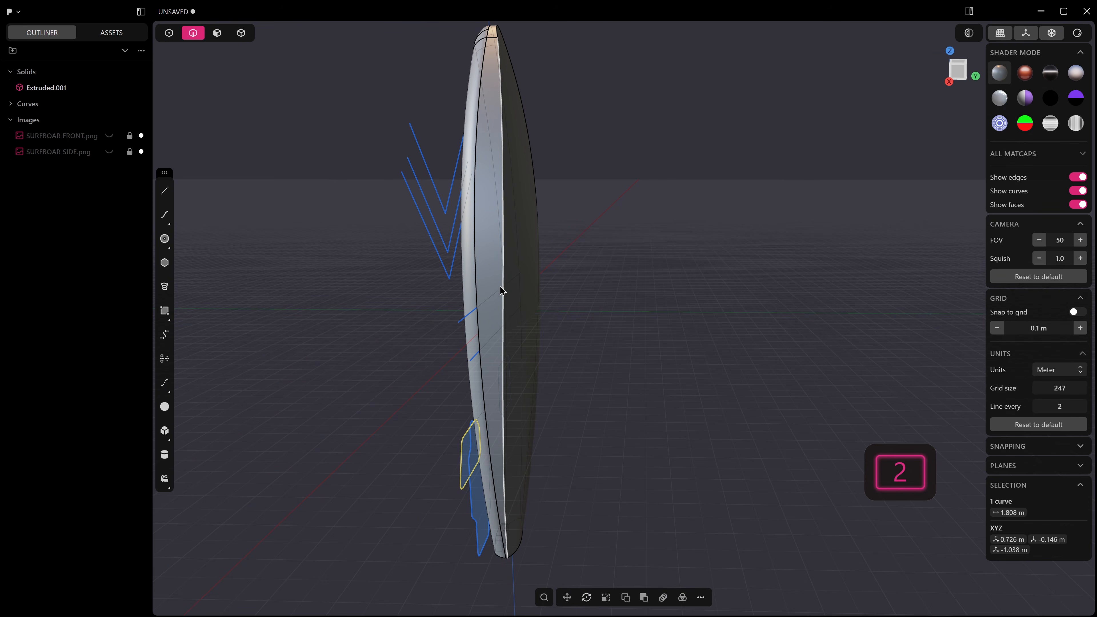
{"action": "middle_click_drag", "start_coordinate": [483, 255], "coordinate": [481, 281]}
{"action": "middle_click_drag", "start_coordinate": [481, 287], "coordinate": [462, 390], "text": "shift"}
{"action": "left_click", "coordinate": [484, 324]}
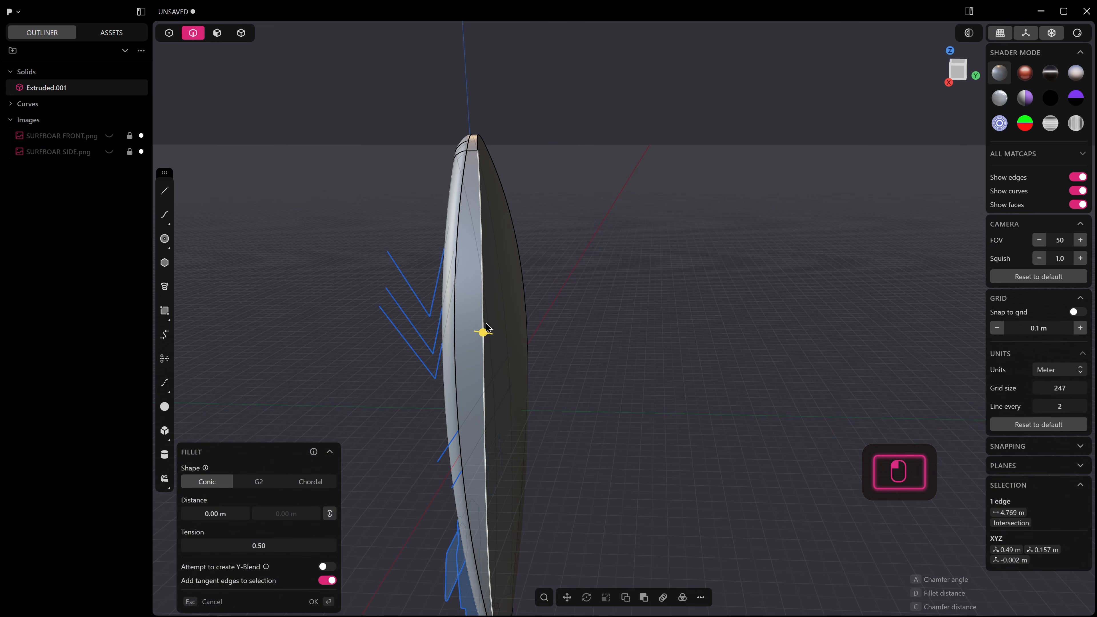
{"action": "key", "text": "c"}
{"action": "key", "text": "d"}
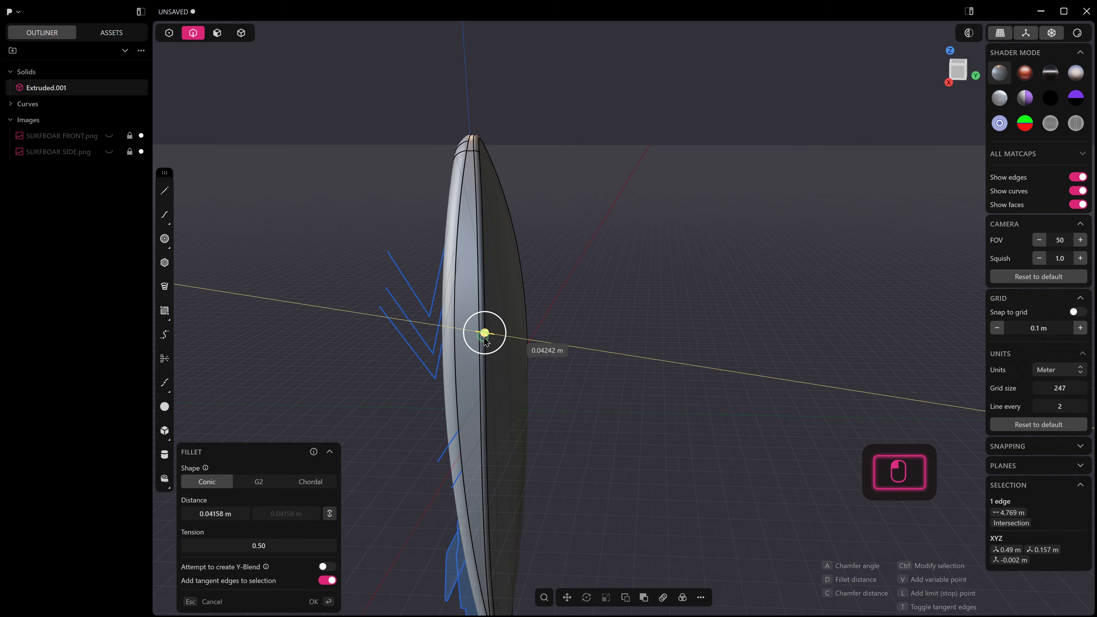
{"action": "key", "text": "c"}
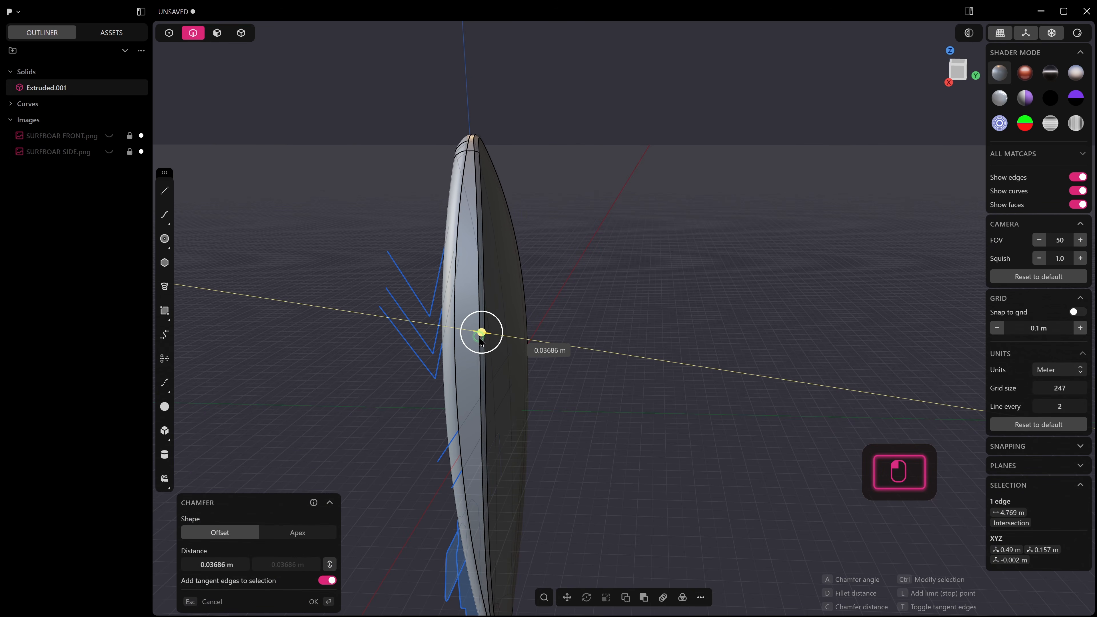
{"action": "left_click_drag", "start_coordinate": [479, 342], "coordinate": [480, 342]}
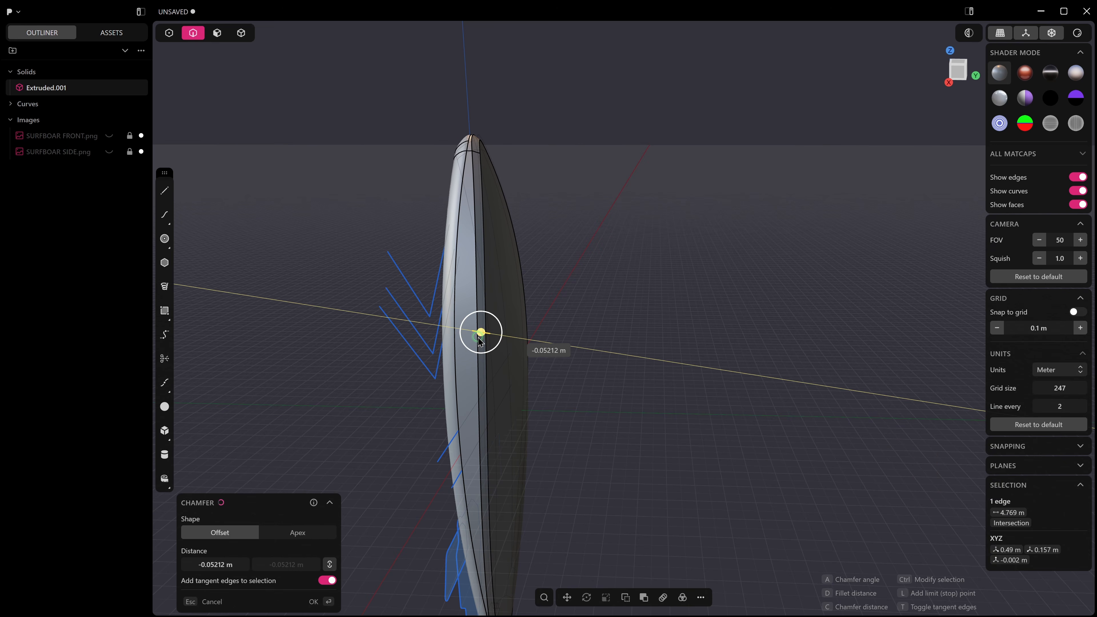
{"action": "scroll", "coordinate": [486, 388], "scroll_direction": "down", "scroll_amount": 3}
{"action": "middle_click_drag", "start_coordinate": [466, 484], "coordinate": [491, 324], "text": "shift"}
{"action": "scroll", "coordinate": [486, 390], "scroll_direction": "up", "scroll_amount": 4}
{"action": "key", "text": "Escape"}
Step: Try a fillet of about 0.092 m on the rear side edge, restricted to its lower part with a limit point
{"action": "key", "text": "f"}
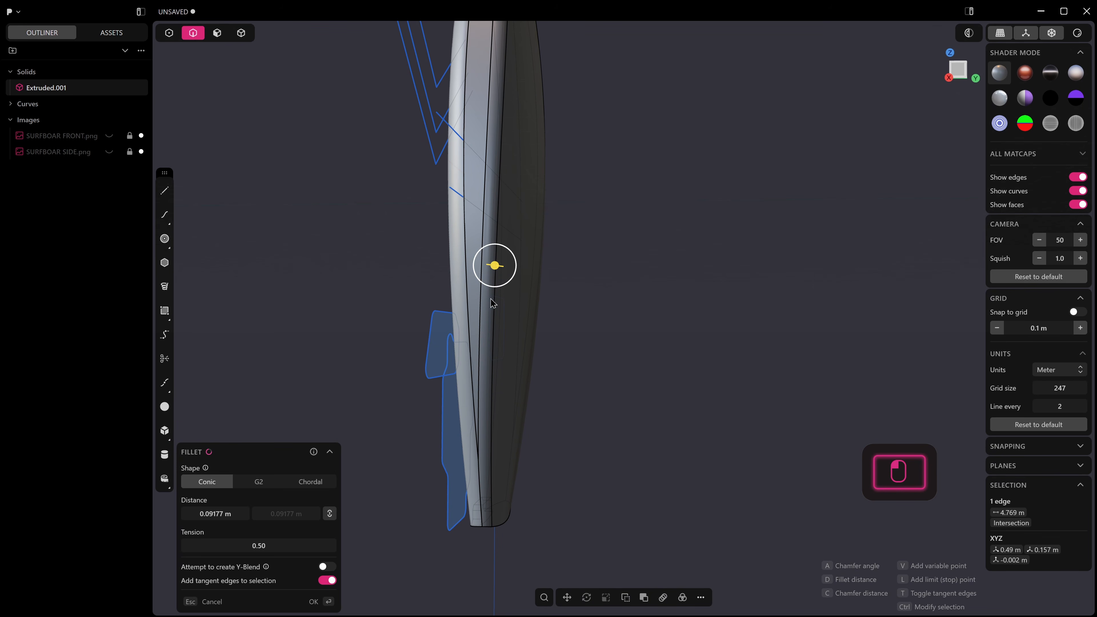
{"action": "middle_click_drag", "start_coordinate": [496, 276], "coordinate": [489, 388]}
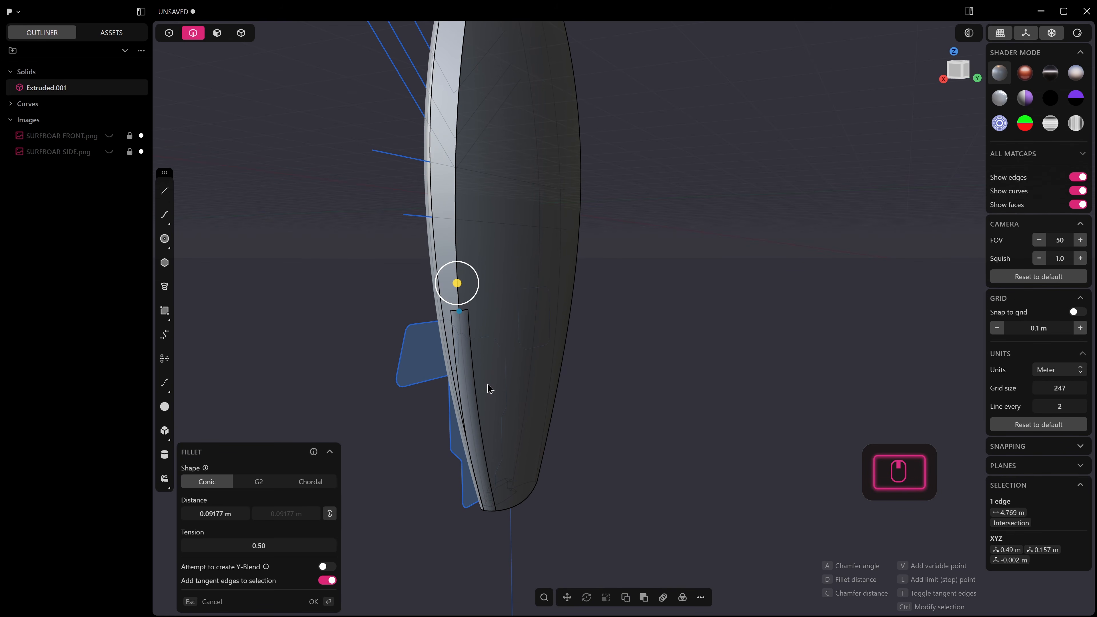
{"action": "key", "text": "Escape"}
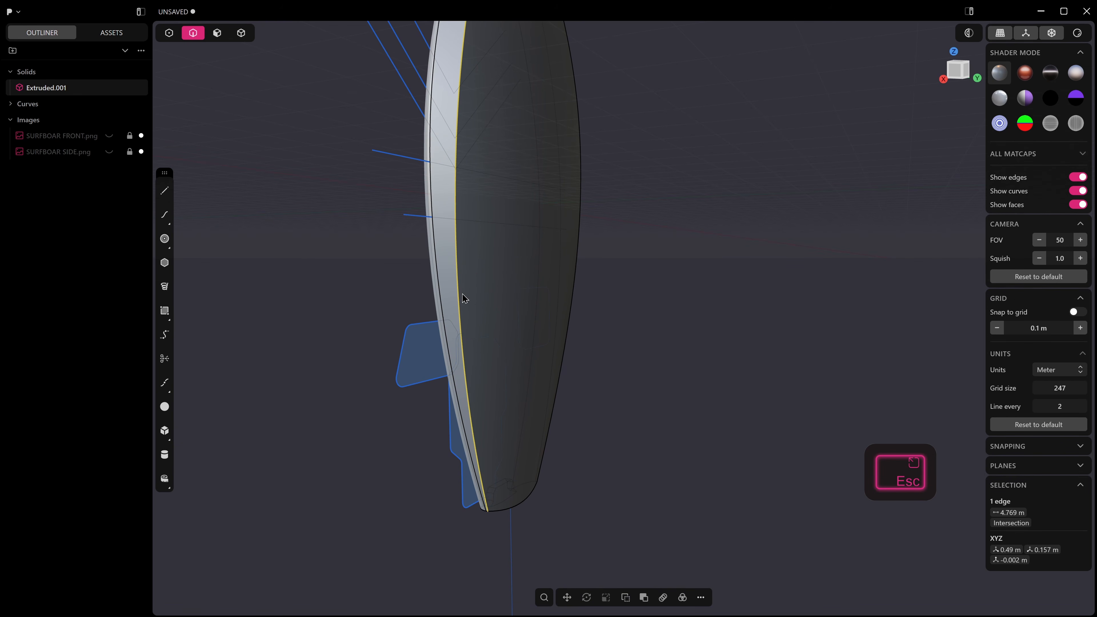
Step: Try filleting the rear side edge by about 0.138 m with a limit point placed in its lower third
{"action": "left_click", "coordinate": [463, 298]}
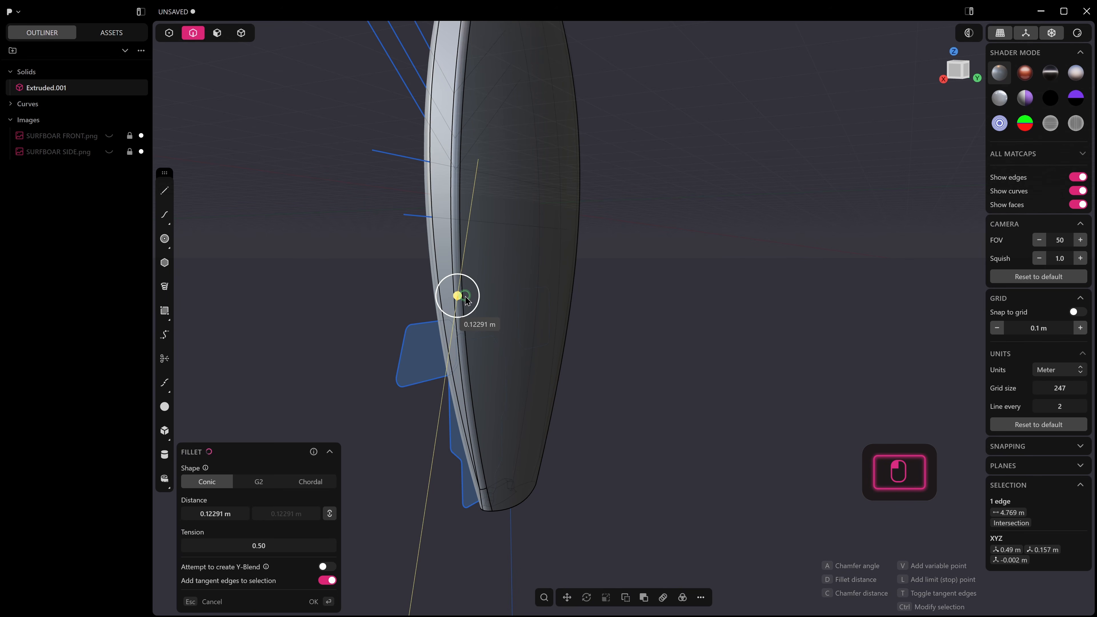
{"action": "scroll", "coordinate": [466, 298], "scroll_direction": "down", "scroll_amount": 5}
{"action": "middle_click_drag", "start_coordinate": [466, 298], "coordinate": [583, 430], "text": "shift"}
{"action": "key", "text": "l"}
{"action": "left_click", "coordinate": [592, 373]}
{"action": "mouse_move", "coordinate": [591, 372]}
{"action": "middle_mouse_down"}
{"action": "mouse_move", "coordinate": [577, 410]}
{"action": "mouse_move", "coordinate": [597, 406]}
{"action": "mouse_move", "coordinate": [597, 391]}
{"action": "middle_mouse_up"}
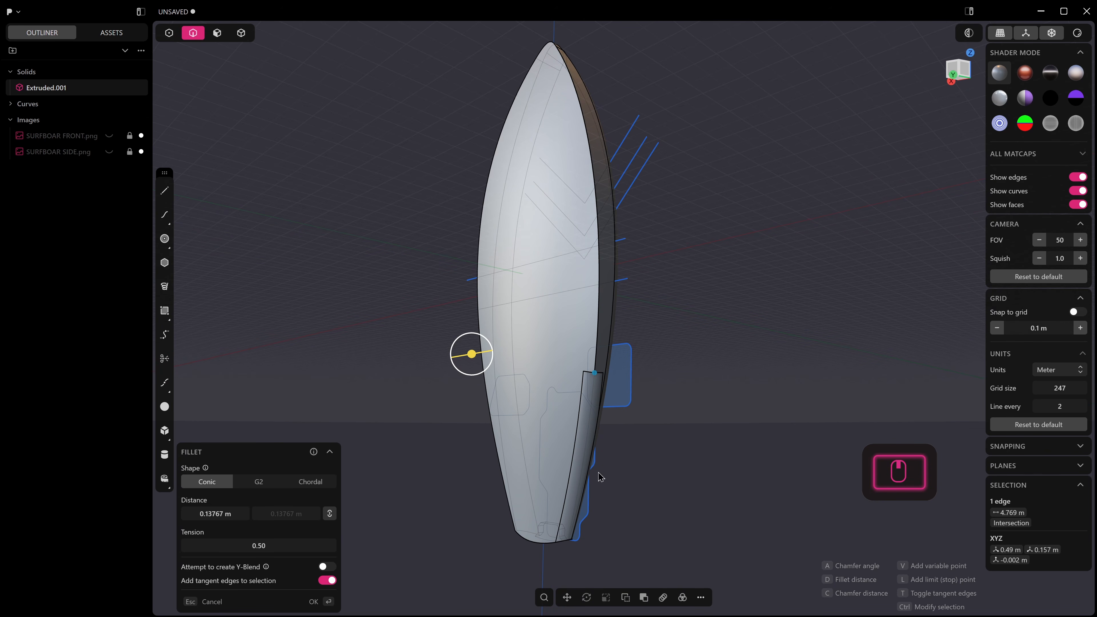
{"action": "key", "text": "l"}
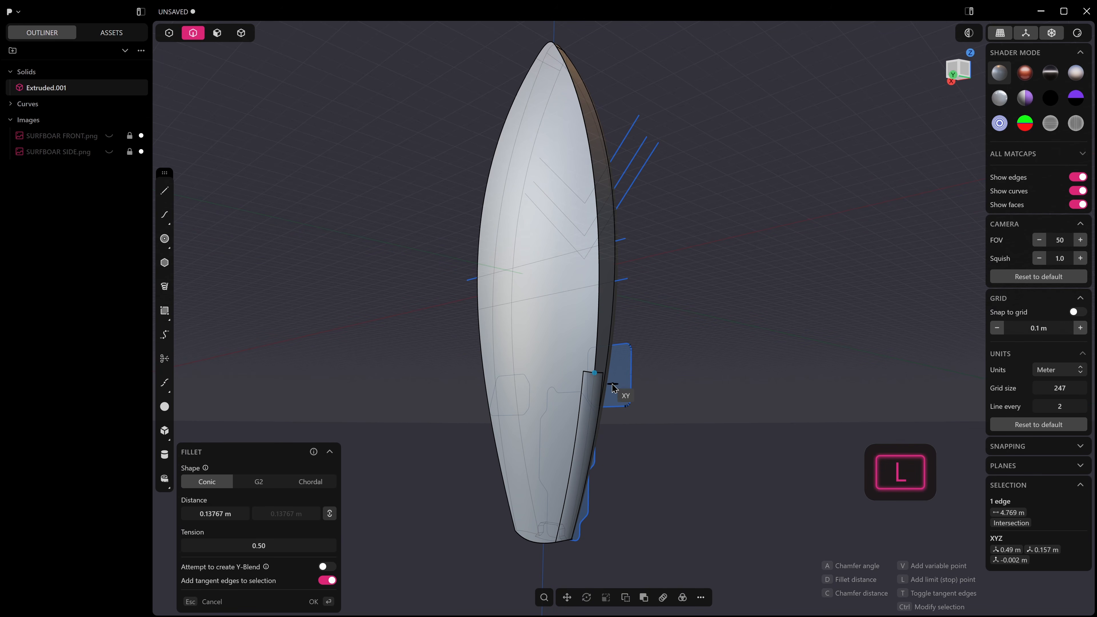
Step: Try to move the 0.138 m fillet to the other side of its limit point and apply it
{"action": "middle_click_drag", "start_coordinate": [636, 398], "coordinate": [664, 384]}
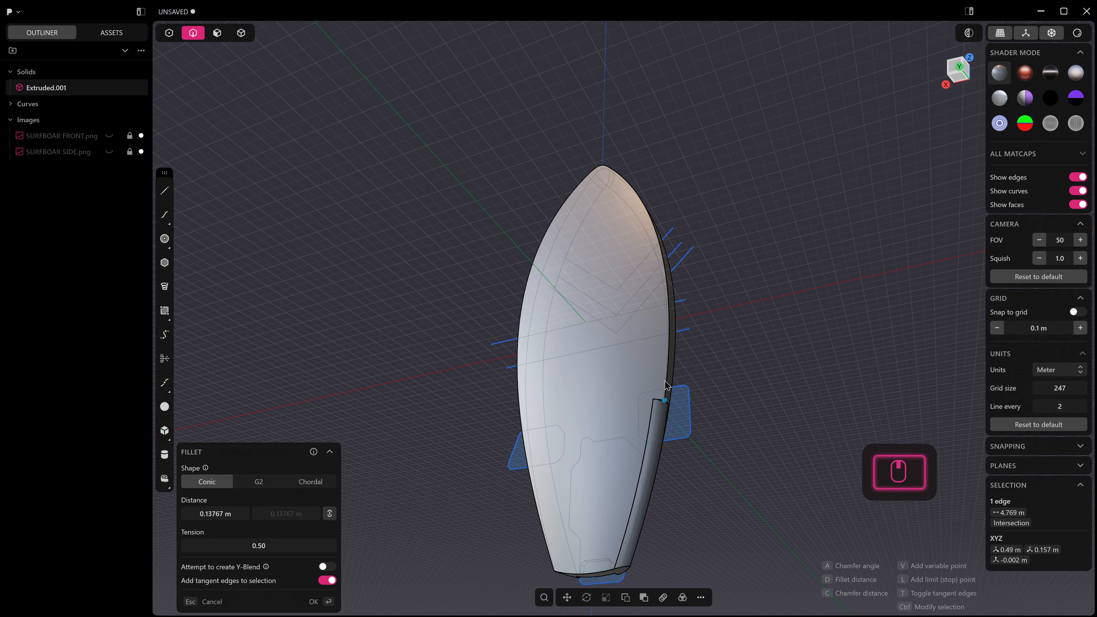
{"action": "middle_click_drag", "start_coordinate": [775, 393], "coordinate": [674, 314]}
{"action": "key", "text": "4"}
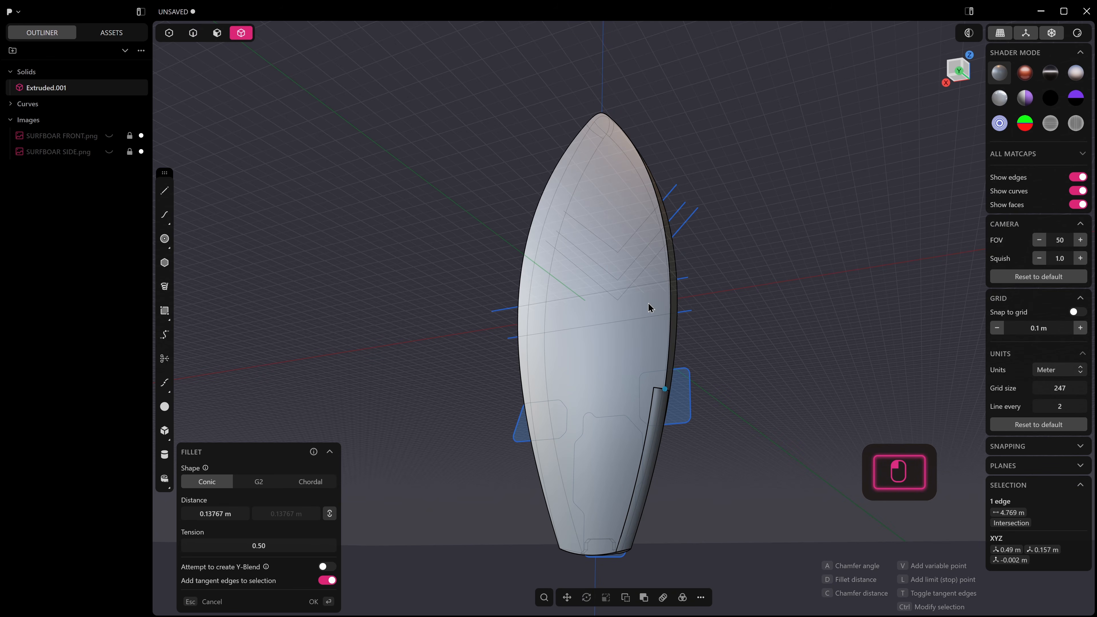
{"action": "middle_click_drag", "start_coordinate": [751, 363], "coordinate": [734, 333]}
{"action": "scroll", "coordinate": [691, 445], "scroll_direction": "up", "scroll_amount": 6}
{"action": "middle_click_drag", "start_coordinate": [691, 445], "coordinate": [720, 384], "text": "shift"}
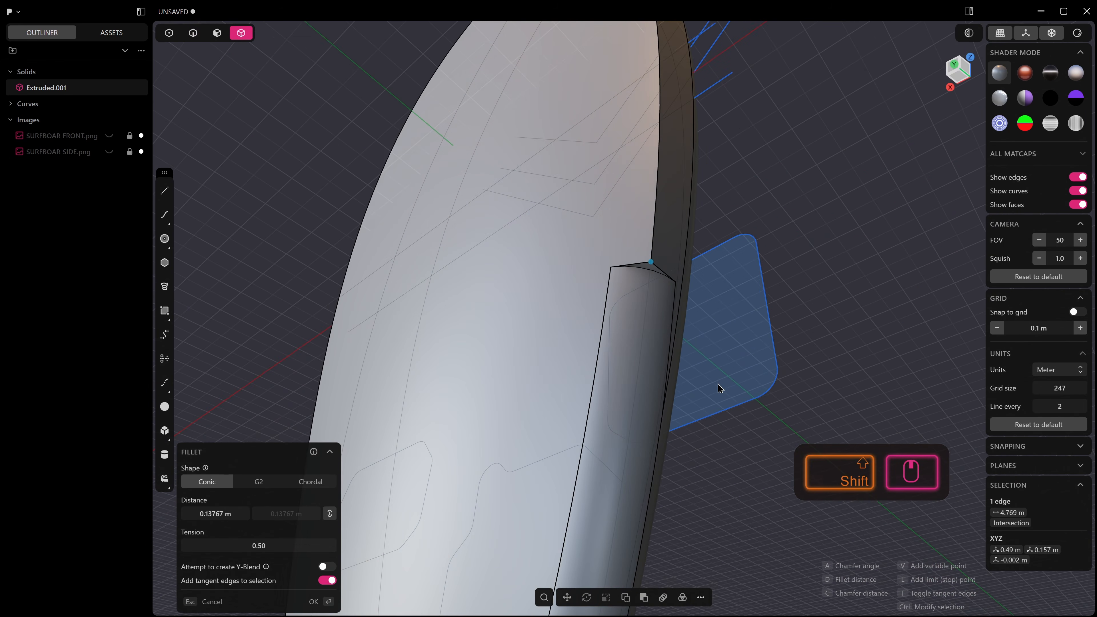
{"action": "left_click", "coordinate": [653, 260]}
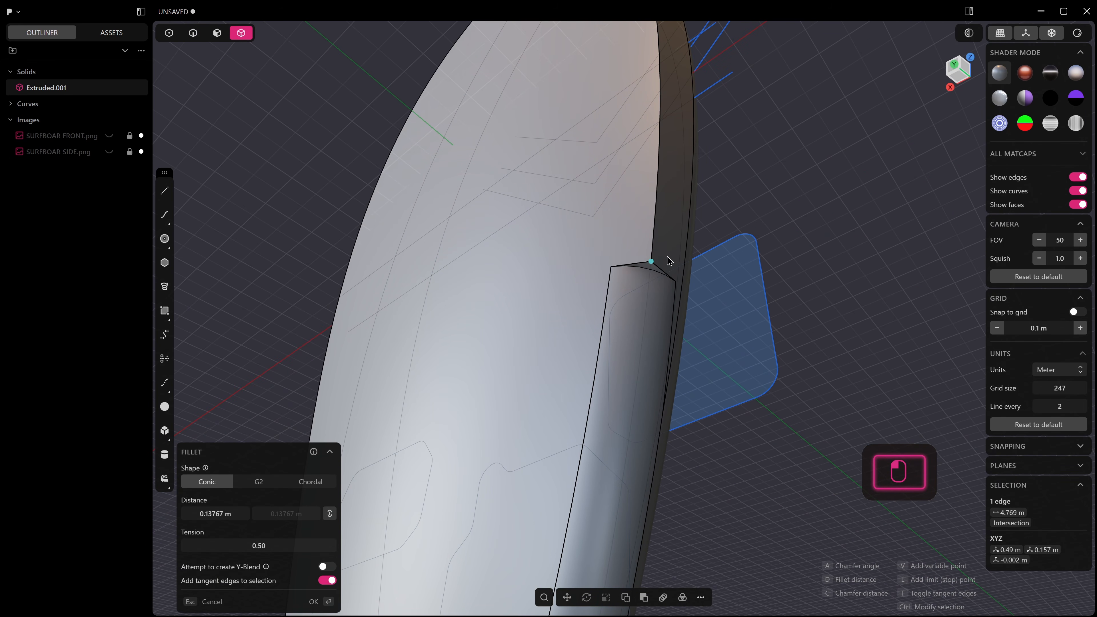
{"action": "left_click", "coordinate": [330, 602]}
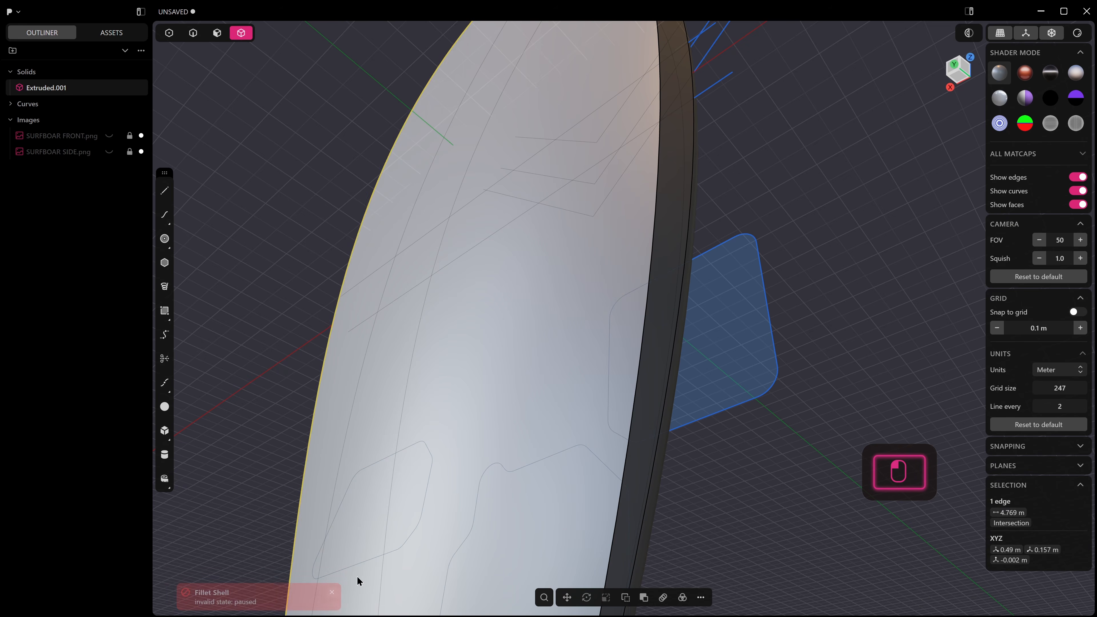
{"action": "key", "text": "ctrl+z"}
Step: Fillet the board's opposite rear side edge by about 0.047 m, adding a limit point in its lower third
{"action": "key", "text": "2"}
{"action": "left_click", "coordinate": [614, 391]}
{"action": "left_click_drag", "start_coordinate": [614, 392], "coordinate": [621, 388]}
{"action": "scroll", "coordinate": [621, 392], "scroll_direction": "down", "scroll_amount": 2}
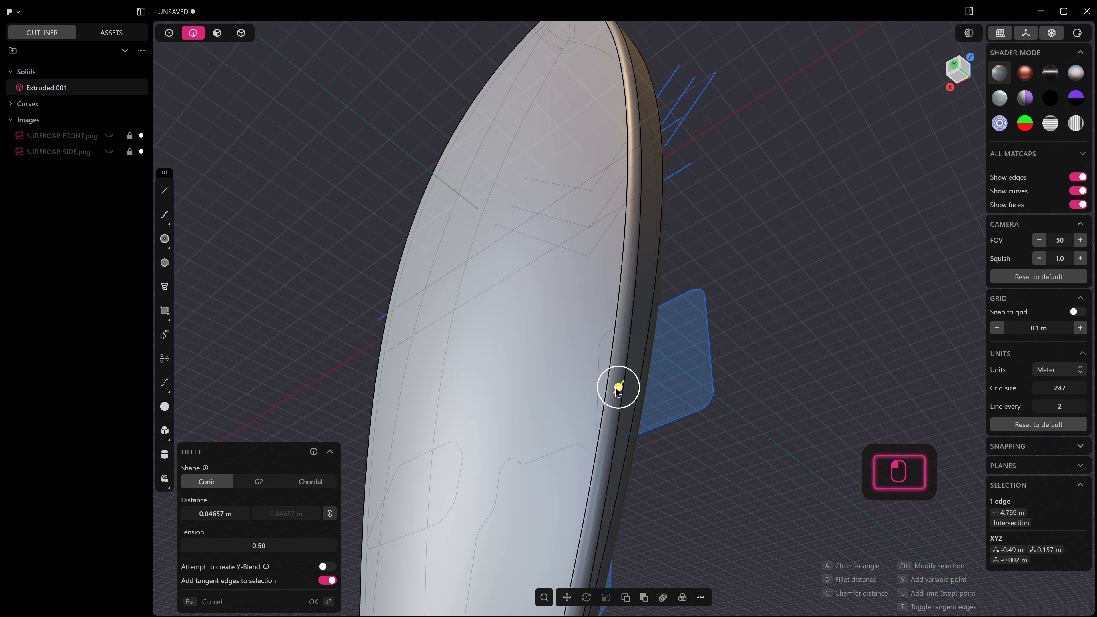
{"action": "middle_click_drag", "start_coordinate": [621, 351], "coordinate": [575, 453]}
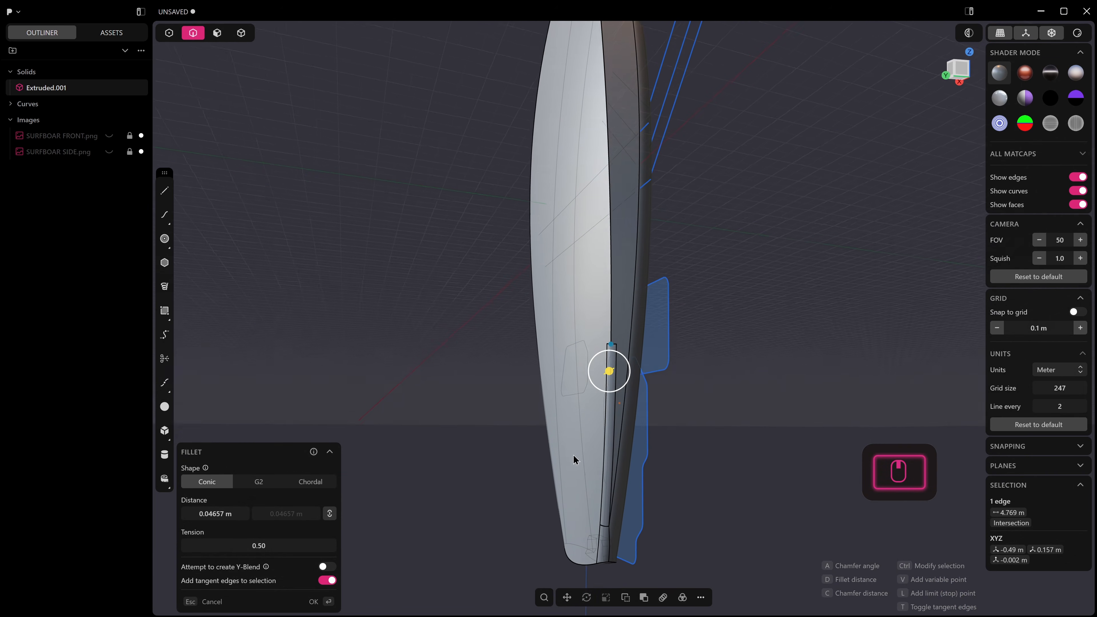
Step: Flip the limit point so the fillet covers the upper part of the edge, and apply it
{"action": "left_click", "coordinate": [611, 346]}
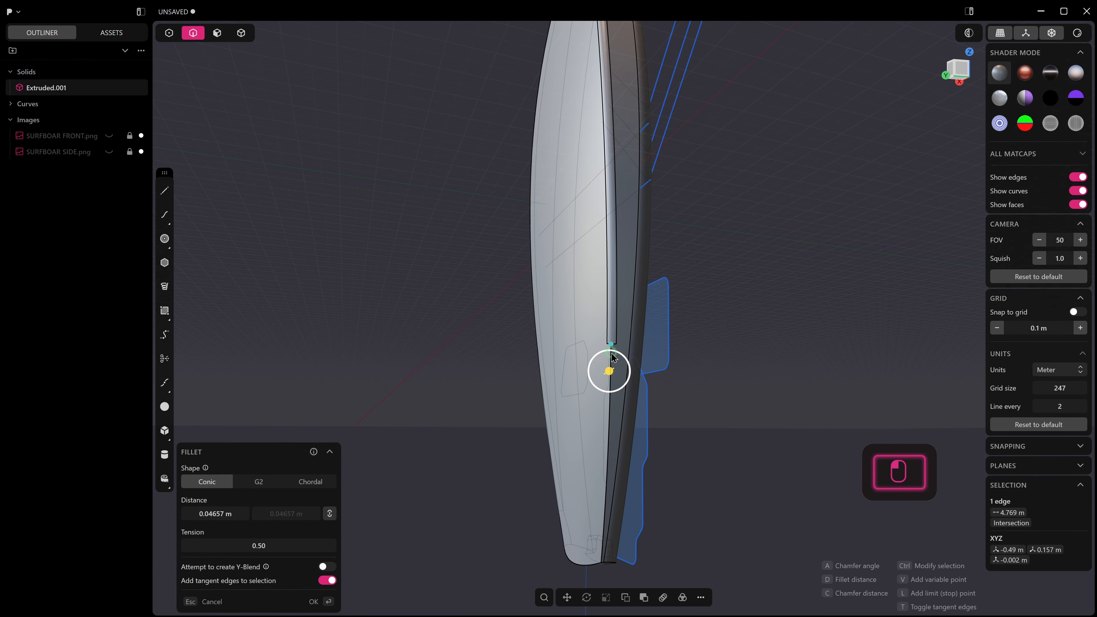
{"action": "middle_click_drag", "start_coordinate": [610, 371], "coordinate": [660, 408]}
{"action": "scroll", "coordinate": [605, 336], "scroll_direction": "up", "scroll_amount": 3}
{"action": "middle_click_drag", "start_coordinate": [605, 336], "coordinate": [712, 418], "text": "shift"}
{"action": "middle_click_drag", "start_coordinate": [402, 518], "coordinate": [562, 422], "text": "shift"}
Step: Select the surfboard solid and isolate it from the curves and panel outlines
{"action": "left_click", "coordinate": [543, 429]}
{"action": "scroll", "coordinate": [545, 429], "scroll_direction": "down", "scroll_amount": 3}
{"action": "scroll", "coordinate": [562, 422], "scroll_direction": "down", "scroll_amount": 2}
{"action": "scroll", "coordinate": [563, 427], "scroll_direction": "up", "scroll_amount": 3}
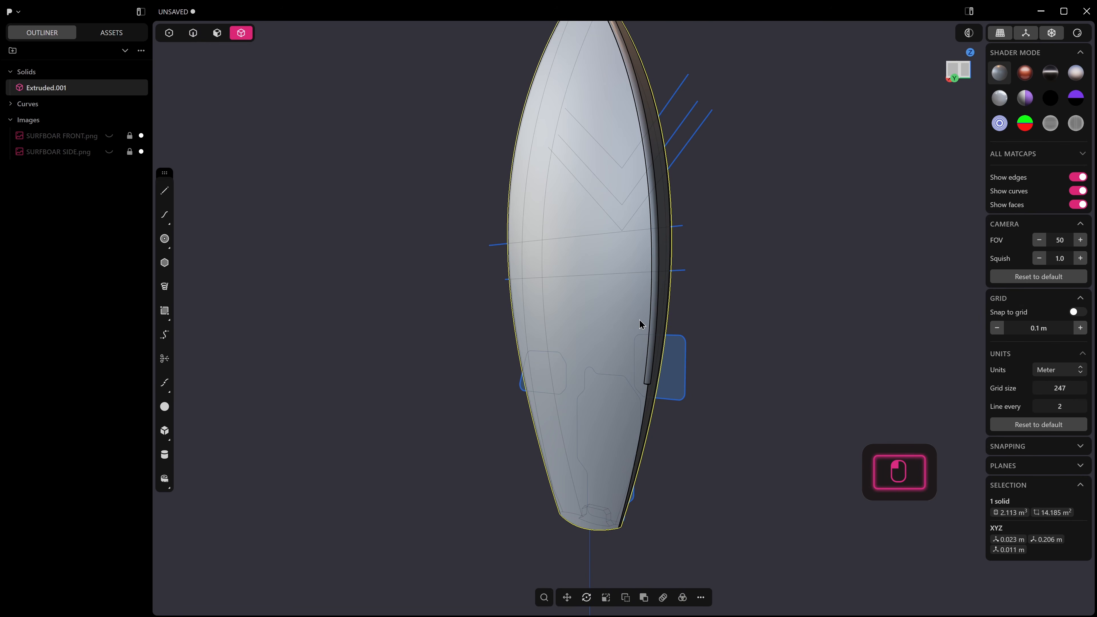
{"action": "middle_click_drag", "start_coordinate": [641, 323], "coordinate": [299, 315]}
{"action": "scroll", "coordinate": [368, 344], "scroll_direction": "up", "scroll_amount": 5}
{"action": "middle_click_drag", "start_coordinate": [367, 340], "coordinate": [657, 390], "text": "shift"}
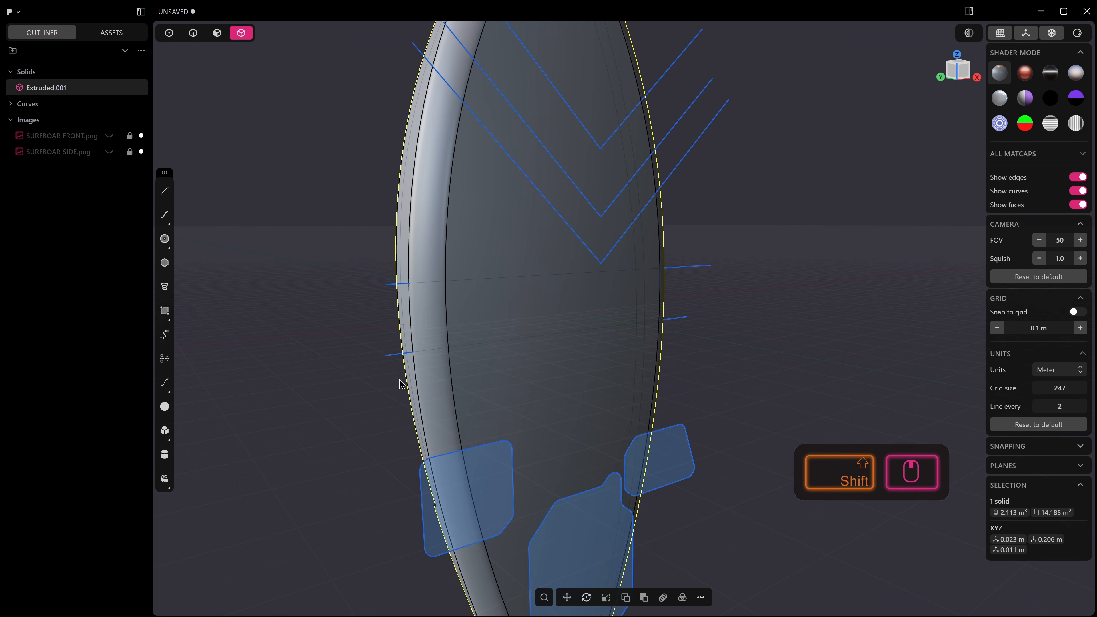
{"action": "scroll", "coordinate": [681, 262], "scroll_direction": "down", "scroll_amount": 5}
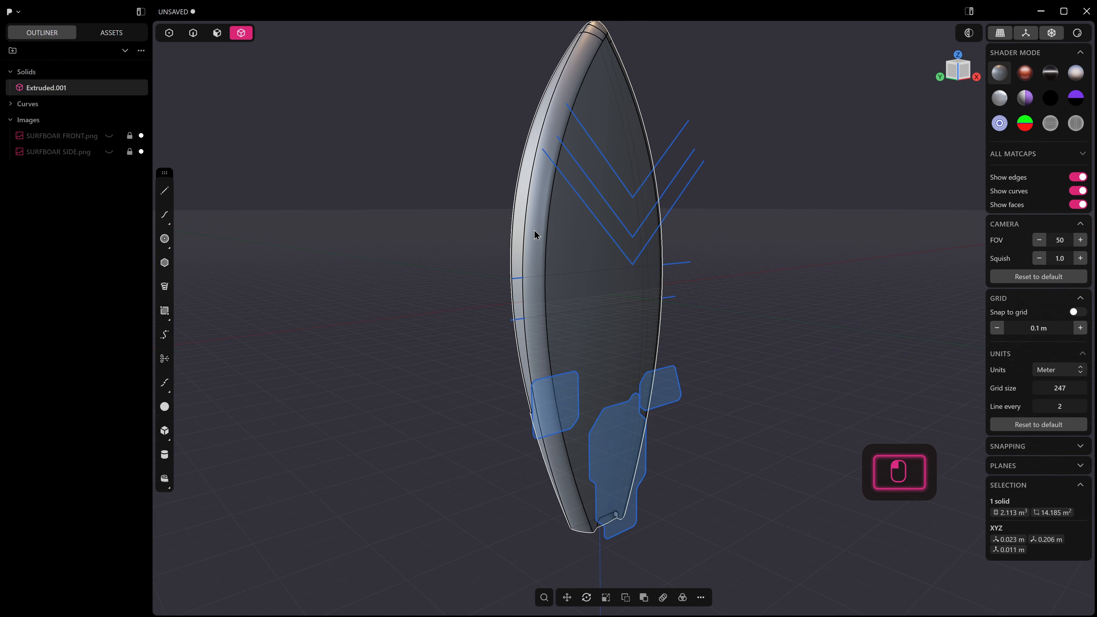
{"action": "key", "text": "/"}
Step: Mirror the filleted half of the surfboard across the X axis with the halves united
{"action": "middle_click_drag", "start_coordinate": [664, 183], "coordinate": [614, 441]}
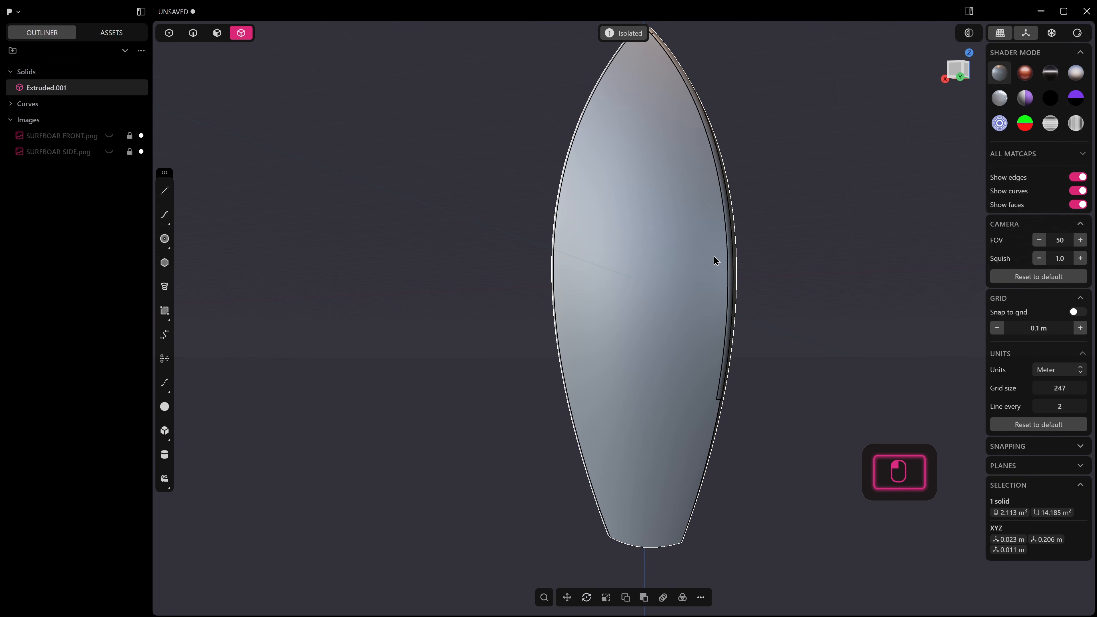
{"action": "key", "text": "alt+x"}
{"action": "left_click_drag", "start_coordinate": [666, 282], "coordinate": [667, 301]}
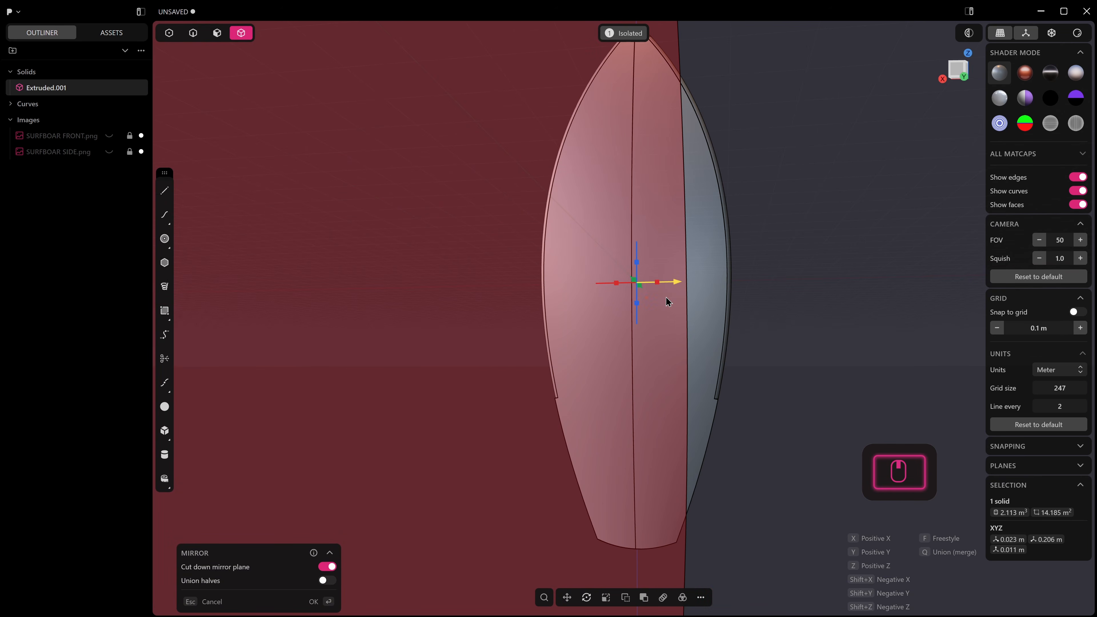
{"action": "key", "text": "q"}
{"action": "middle_click_drag", "start_coordinate": [587, 309], "coordinate": [727, 322]}
{"action": "right_click", "coordinate": [727, 322]}
Step: Chamfer the two unfilleted lower rear side edges, below the fillet ends, by about 0.022 m
{"action": "scroll", "coordinate": [578, 377], "scroll_direction": "up", "scroll_amount": 3}
{"action": "middle_click_drag", "start_coordinate": [578, 377], "coordinate": [510, 395]}
{"action": "left_click", "coordinate": [548, 382]}
{"action": "key", "text": "b"}
{"action": "mouse_move", "coordinate": [509, 395]}
{"action": "middle_mouse_down", "text": "shift"}
{"action": "mouse_move", "coordinate": [468, 387]}
{"action": "mouse_move", "coordinate": [492, 381]}
{"action": "mouse_move", "coordinate": [511, 396]}
{"action": "middle_mouse_up", "text": "shift"}
{"action": "left_click", "coordinate": [578, 392], "text": "shift"}
{"action": "left_click_drag", "start_coordinate": [579, 394], "coordinate": [574, 395]}
{"action": "key", "text": "Escape"}
{"action": "left_click", "coordinate": [577, 395], "text": "shift"}
{"action": "scroll", "coordinate": [575, 407], "scroll_direction": "up", "scroll_amount": 5}
{"action": "middle_click_drag", "start_coordinate": [575, 412], "coordinate": [537, 401]}
{"action": "middle_click_drag", "start_coordinate": [603, 319], "coordinate": [593, 335]}
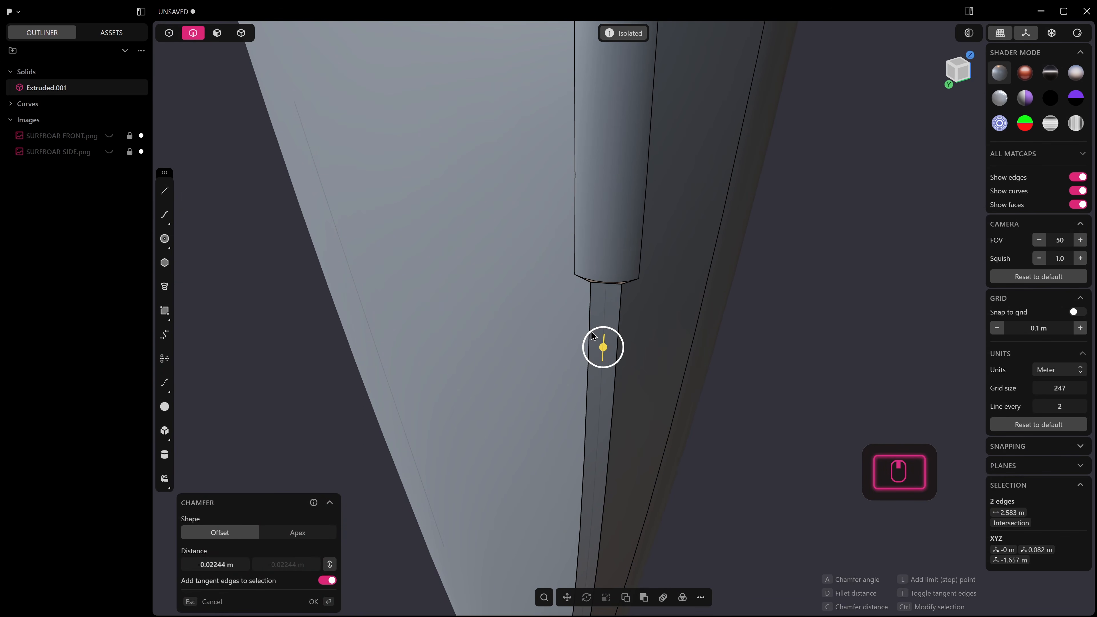
{"action": "key", "text": "Return"}
Step: Try the red matcap, switch to the dark reflective matcap, and examine the board's surface and edge highlights
{"action": "scroll", "coordinate": [600, 326], "scroll_direction": "down", "scroll_amount": 8}
{"action": "middle_click_drag", "start_coordinate": [732, 275], "coordinate": [595, 409]}
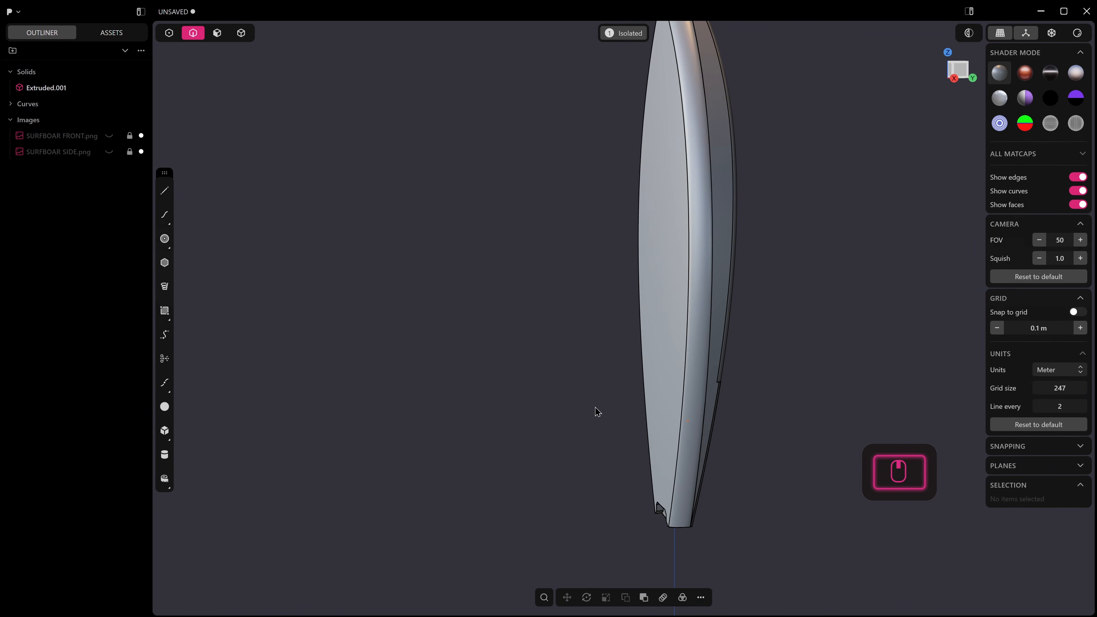
{"action": "left_click", "coordinate": [1025, 74]}
{"action": "middle_click_drag", "start_coordinate": [796, 294], "coordinate": [832, 283], "text": "shift"}
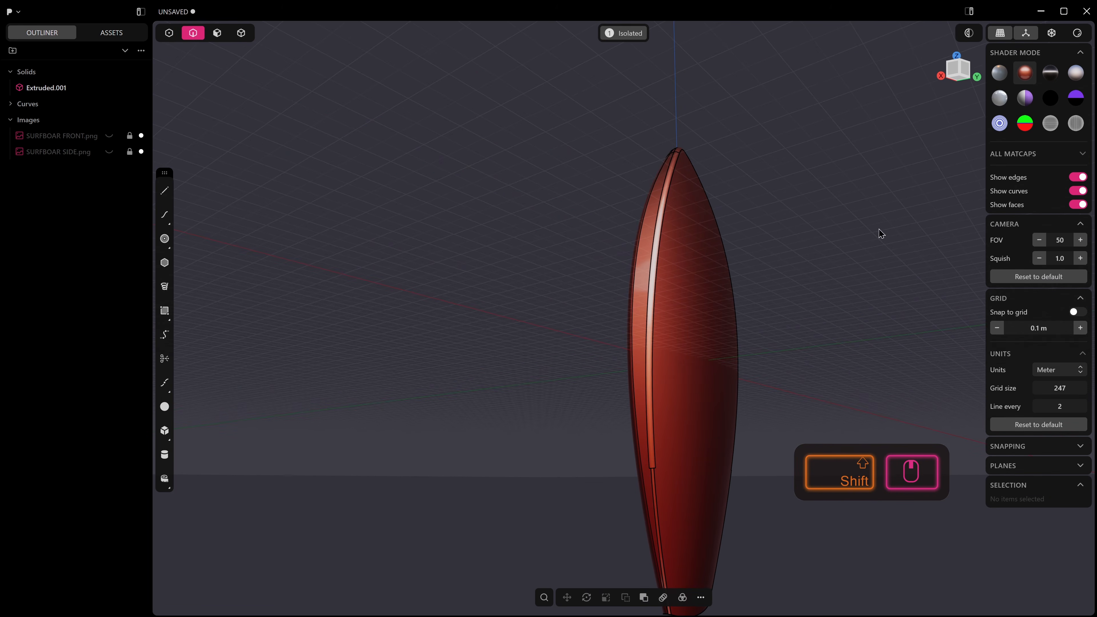
{"action": "left_click", "coordinate": [1054, 71]}
{"action": "middle_click_drag", "start_coordinate": [766, 385], "coordinate": [641, 339]}
{"action": "scroll", "coordinate": [792, 352], "scroll_direction": "down", "scroll_amount": 7}
{"action": "scroll", "coordinate": [742, 329], "scroll_direction": "up", "scroll_amount": 3}
Step: Leave isolation to bring back the curves and panel outlines around the board
{"action": "left_click", "coordinate": [628, 38]}
{"action": "scroll", "coordinate": [661, 299], "scroll_direction": "down", "scroll_amount": 1}
{"action": "scroll", "coordinate": [641, 338], "scroll_direction": "up", "scroll_amount": 5}
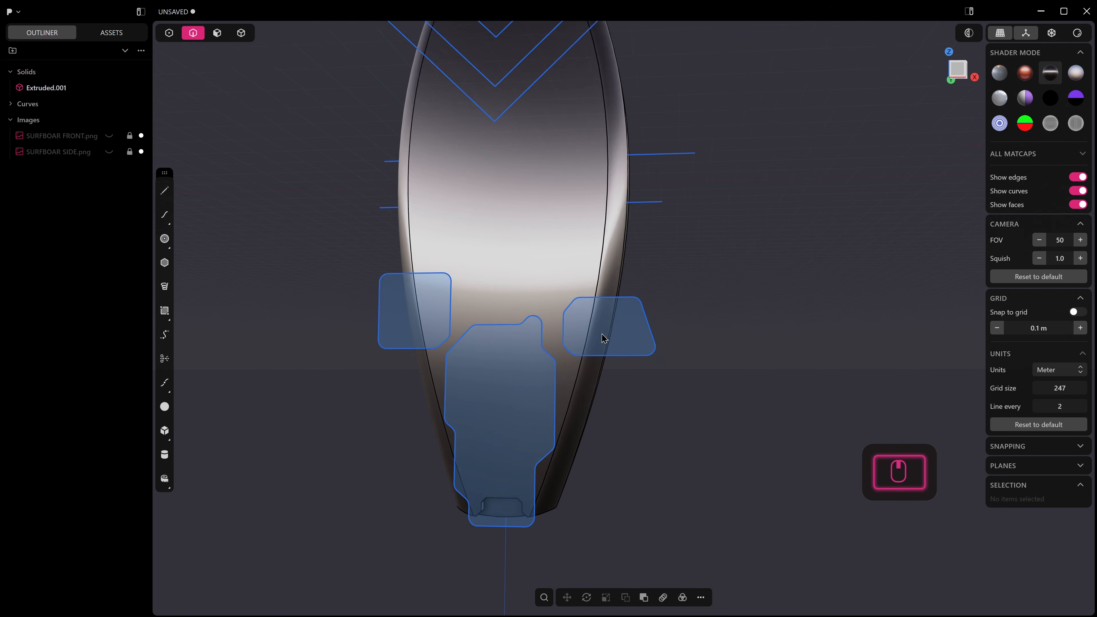
Step: Try to project the trapezoidal side panel outline onto the board with occluded hiding off and a different projection method
{"action": "left_click", "coordinate": [627, 302]}
{"action": "middle_click_drag", "start_coordinate": [627, 302], "coordinate": [627, 316]}
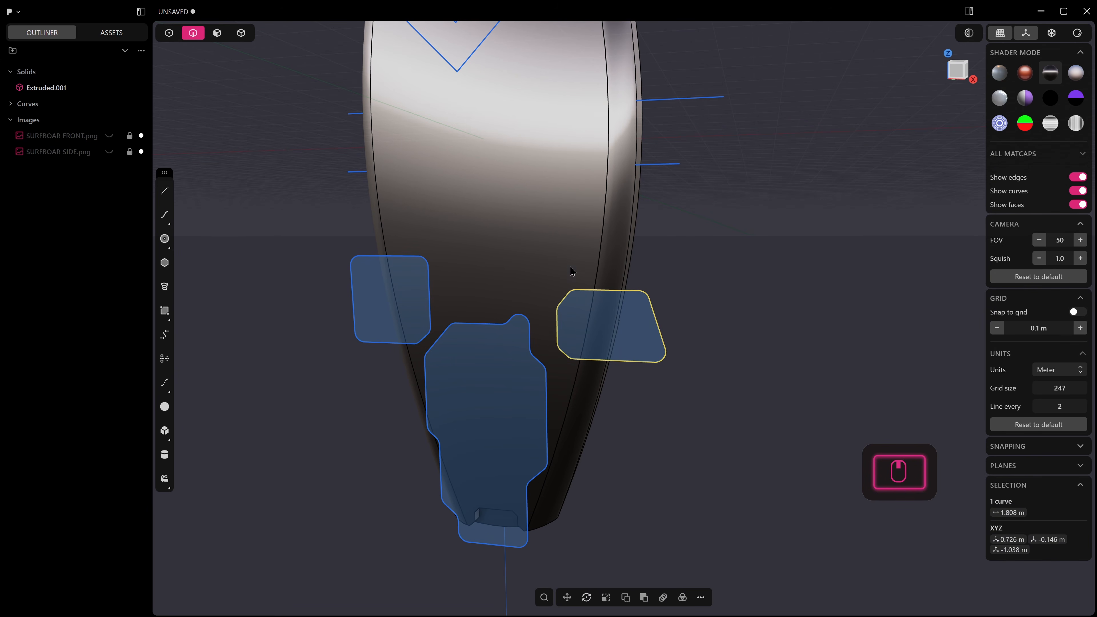
{"action": "key", "text": "i"}
{"action": "left_click", "coordinate": [591, 213]}
{"action": "middle_click_drag", "start_coordinate": [591, 213], "coordinate": [488, 264]}
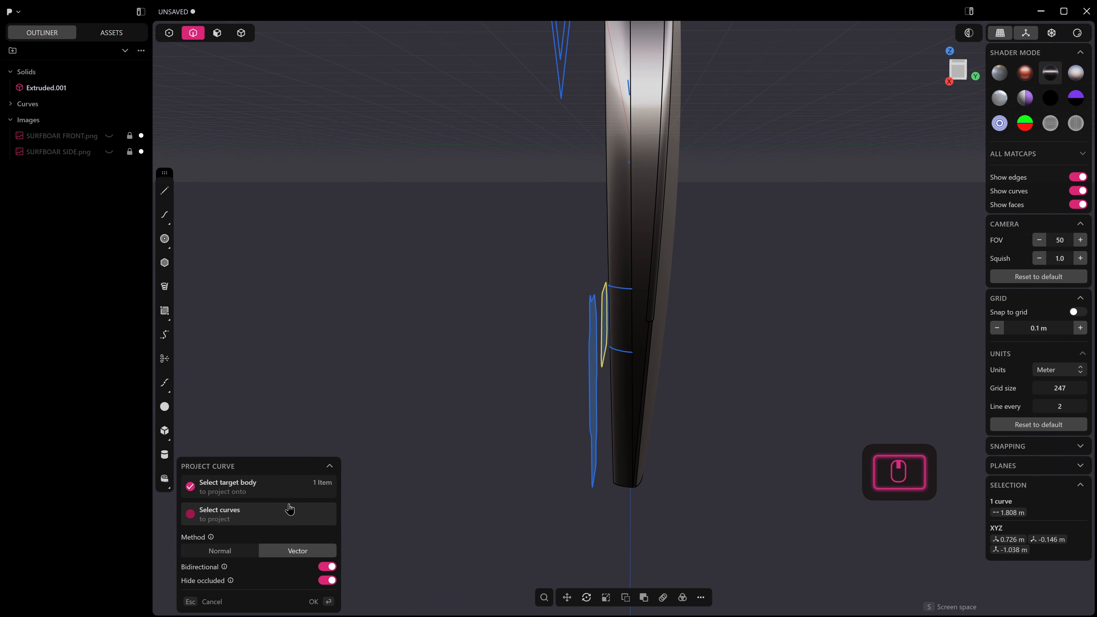
{"action": "left_click", "coordinate": [328, 580]}
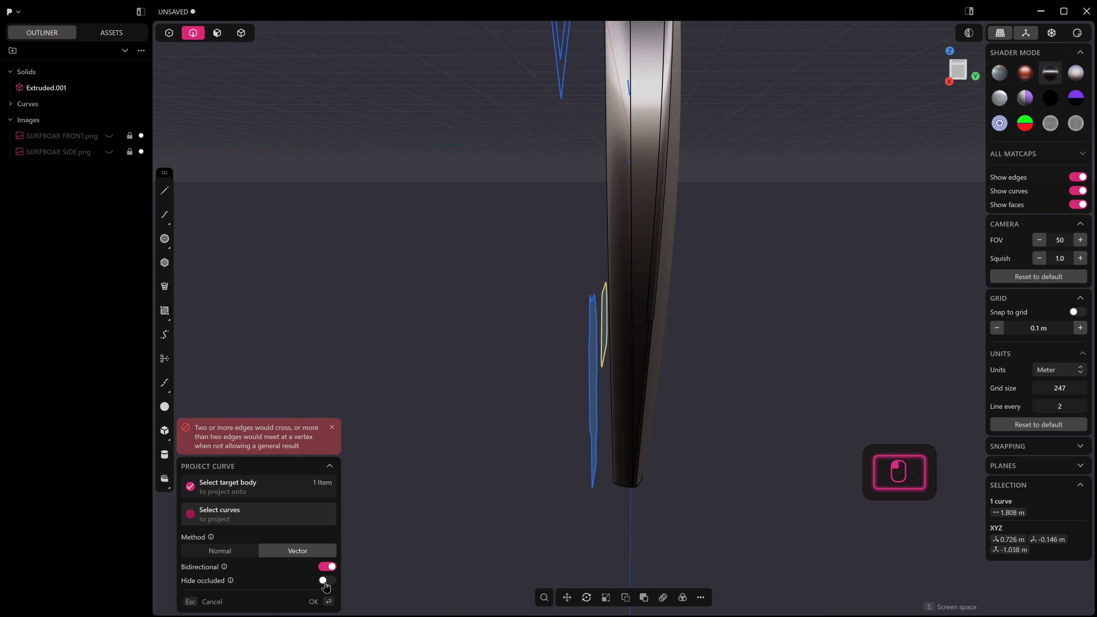
{"action": "left_click", "coordinate": [236, 555]}
{"action": "middle_click_drag", "start_coordinate": [483, 472], "coordinate": [546, 454]}
{"action": "scroll", "coordinate": [598, 354], "scroll_direction": "up", "scroll_amount": 4}
{"action": "middle_click_drag", "start_coordinate": [539, 319], "coordinate": [561, 323], "text": "shift"}
{"action": "key", "text": "Escape"}
Step: Delete the narrow chamfer face on the lower rear side edge of the board
{"action": "left_click", "coordinate": [570, 336]}
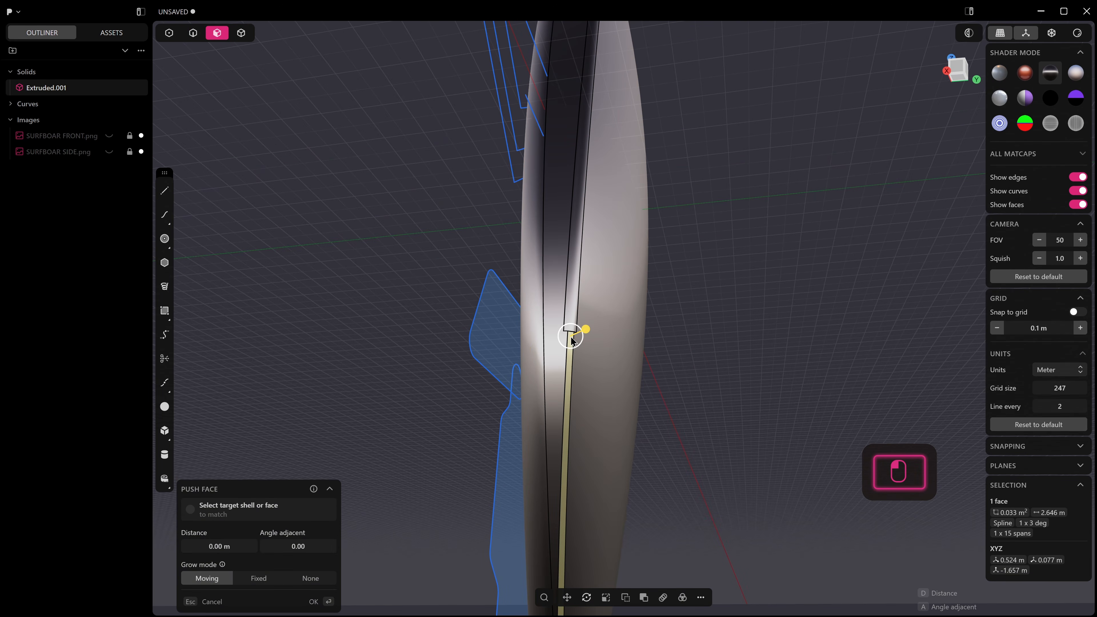
{"action": "key", "text": "x"}
{"action": "middle_click_drag", "start_coordinate": [570, 336], "coordinate": [572, 348]}
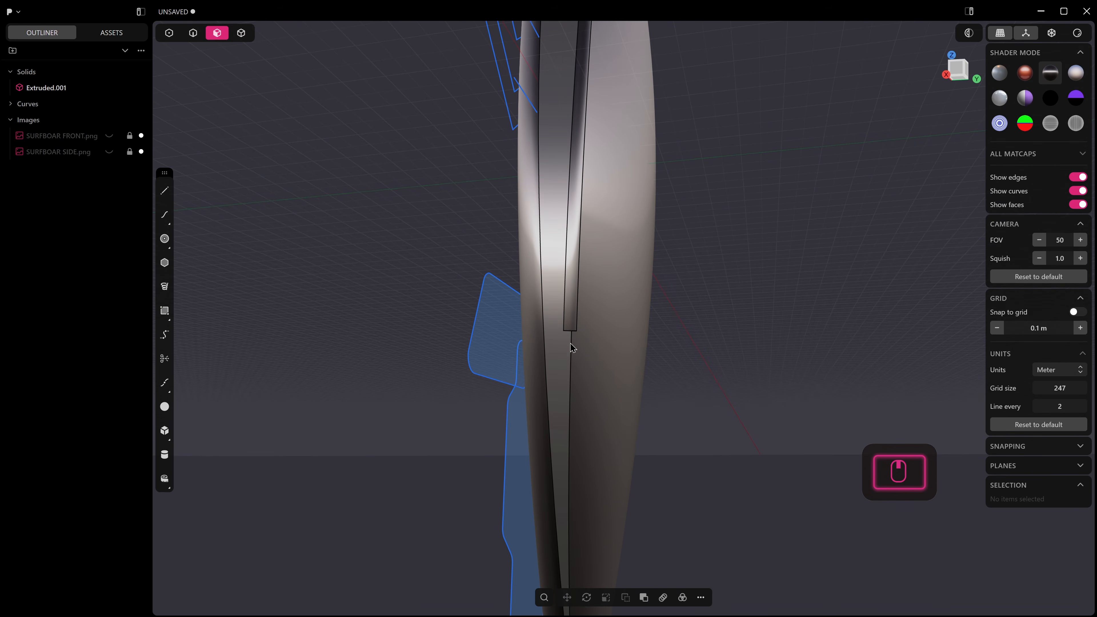
Step: Try to fillet the restored lower rear side edge, below the fillet end, by about 0.072 m
{"action": "key", "text": "2"}
{"action": "left_click", "coordinate": [570, 344]}
{"action": "key", "text": "f"}
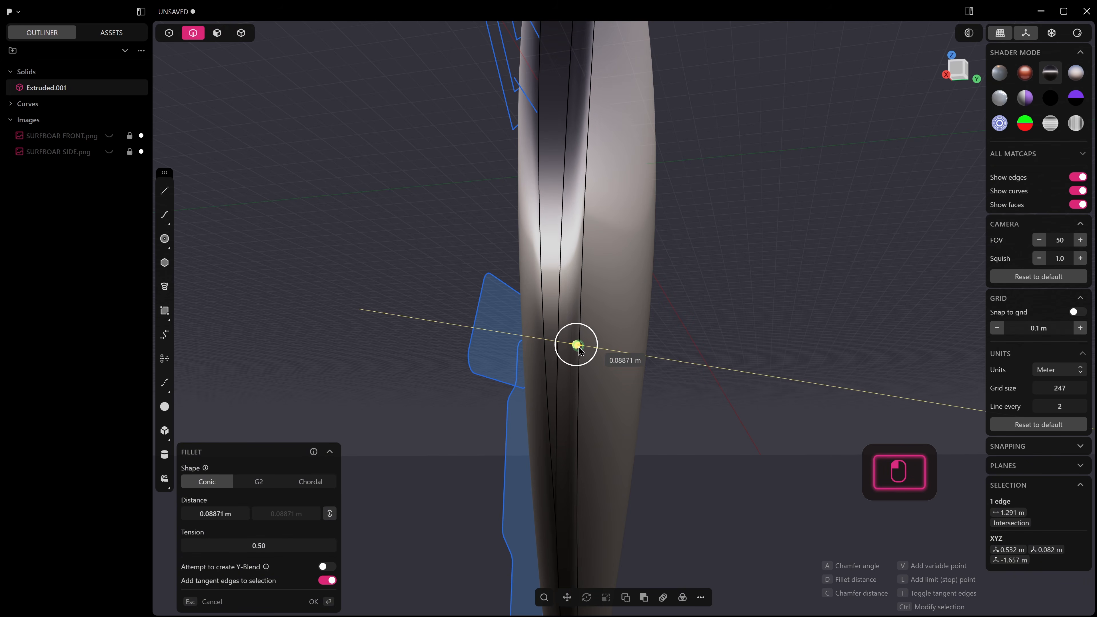
{"action": "left_click_drag", "start_coordinate": [578, 348], "coordinate": [577, 349]}
{"action": "scroll", "coordinate": [575, 363], "scroll_direction": "down", "scroll_amount": 3}
{"action": "middle_click_drag", "start_coordinate": [575, 368], "coordinate": [514, 365]}
{"action": "middle_click_drag", "start_coordinate": [514, 365], "coordinate": [464, 375], "text": "shift"}
{"action": "middle_click_drag", "start_coordinate": [618, 378], "coordinate": [575, 378]}
{"action": "scroll", "coordinate": [577, 381], "scroll_direction": "up", "scroll_amount": 5}
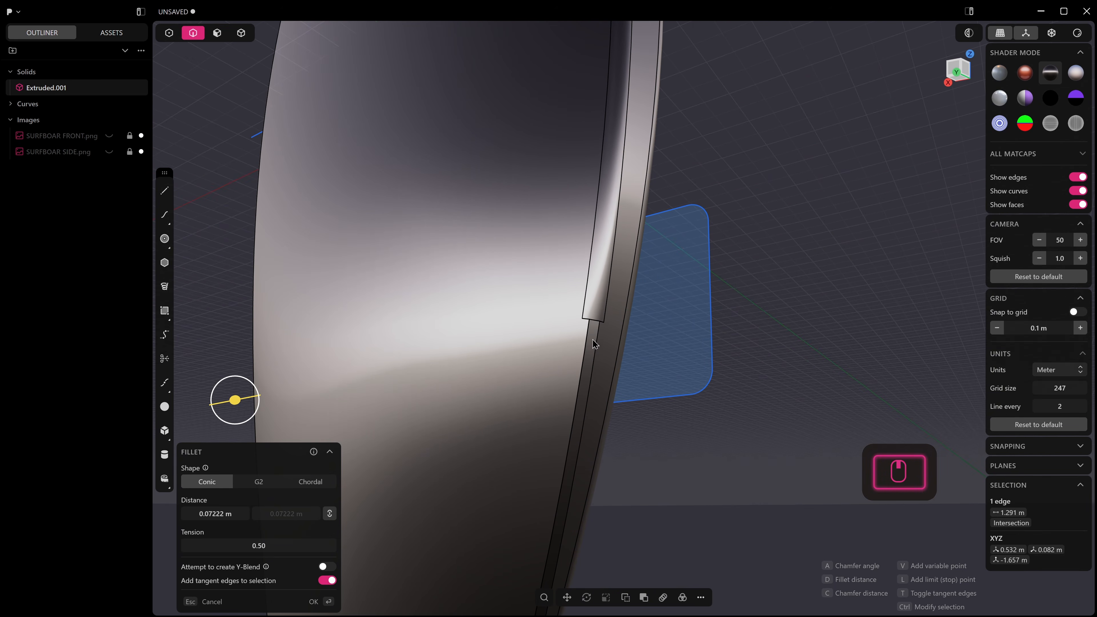
Step: Try to chamfer the opposite lower rear side edge by about 0.022 m
{"action": "left_click", "coordinate": [586, 343]}
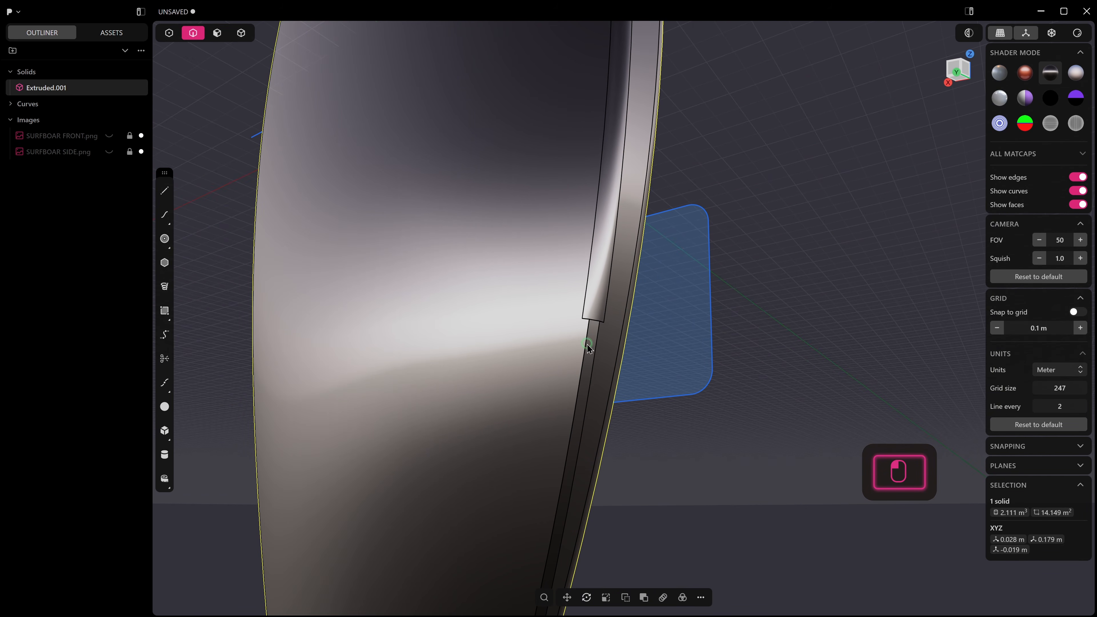
{"action": "key", "text": "c"}
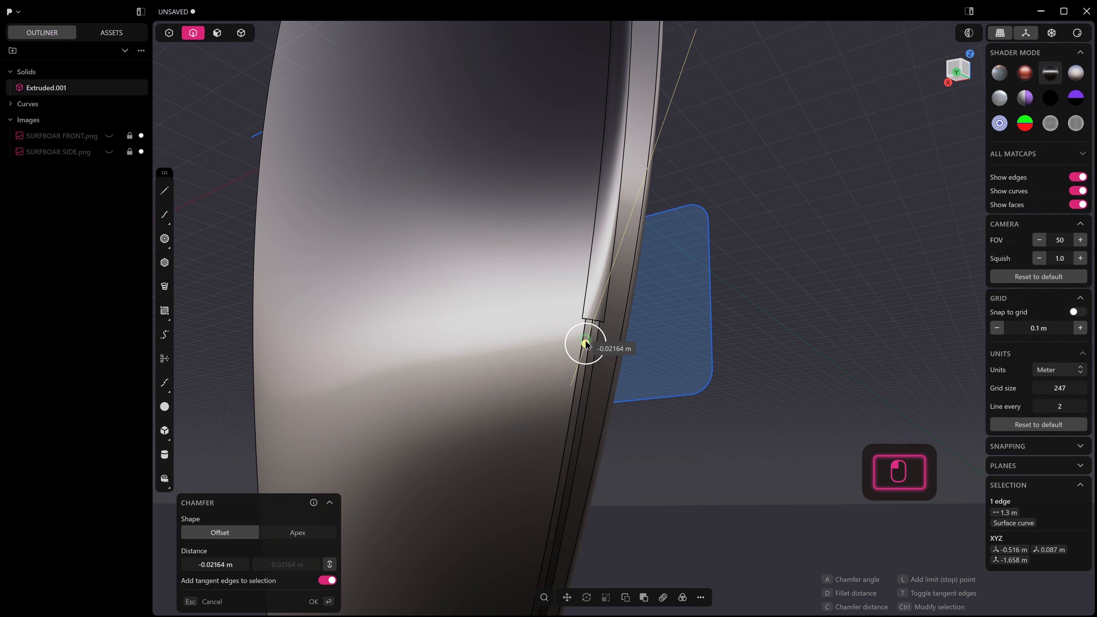
{"action": "key", "text": "d"}
{"action": "key", "text": "Escape"}
Step: Undo the recent edge edits, including the chamfers on the lower rear side edges
{"action": "scroll", "coordinate": [584, 342], "scroll_direction": "down", "scroll_amount": 3}
{"action": "key", "text": "ctrl+z"}
{"action": "key", "text": "ctrl+z"}
{"action": "key", "text": "ctrl+z"}
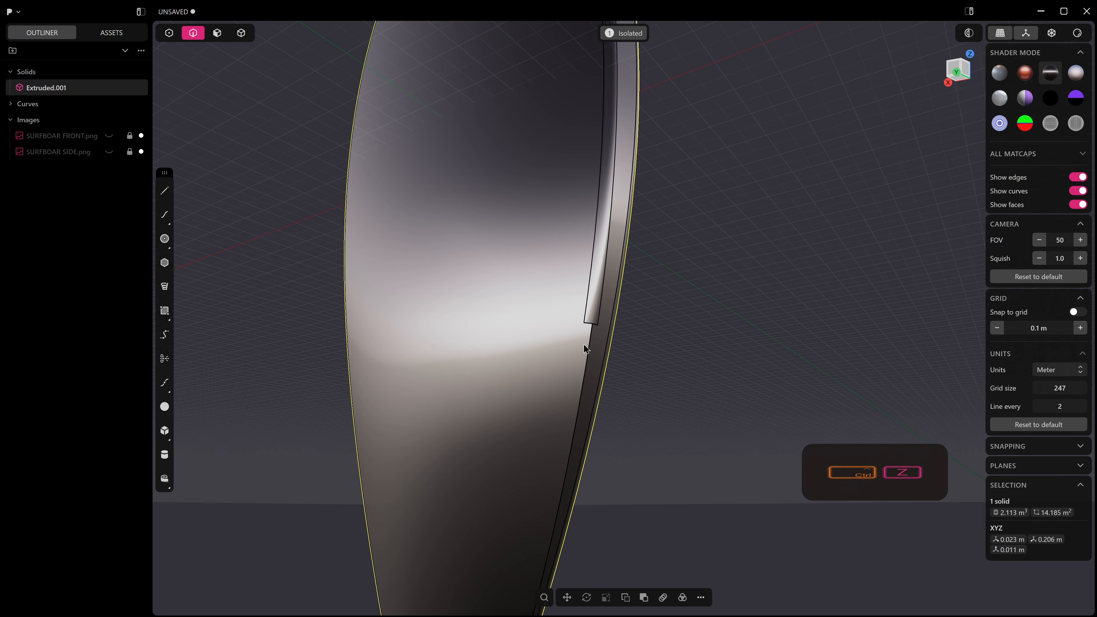
{"action": "key", "text": "ctrl+z"}
Step: Fillet the board's full-length side edge by about 0.051 m with the G2 shape, and switch to the grey matcap
{"action": "left_click", "coordinate": [591, 334]}
{"action": "left_click_drag", "start_coordinate": [590, 334], "coordinate": [594, 337]}
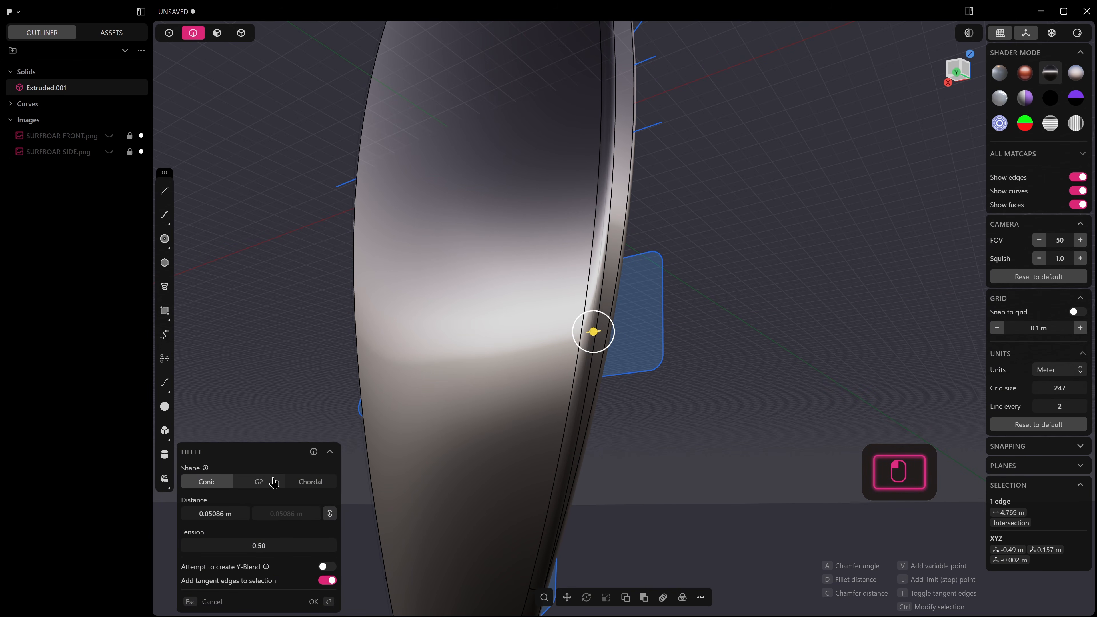
{"action": "left_click", "coordinate": [267, 484]}
{"action": "middle_click_drag", "start_coordinate": [455, 390], "coordinate": [634, 218]}
{"action": "right_click", "coordinate": [542, 399]}
{"action": "scroll", "coordinate": [565, 367], "scroll_direction": "down", "scroll_amount": 4}
{"action": "left_click", "coordinate": [690, 293]}
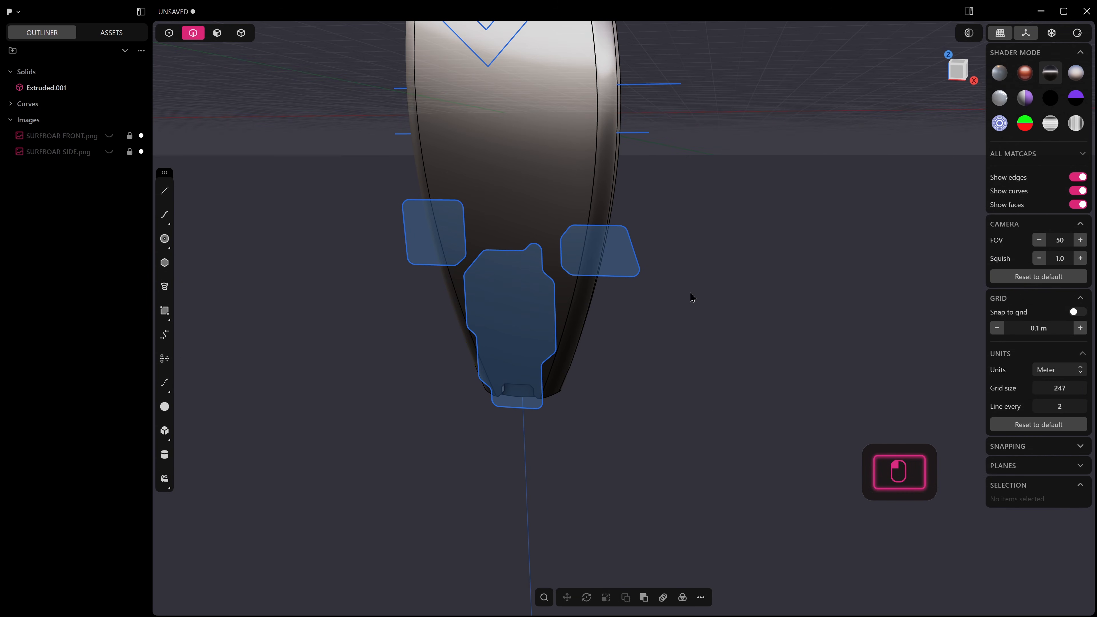
{"action": "left_click", "coordinate": [1000, 76]}
{"action": "scroll", "coordinate": [613, 242], "scroll_direction": "up", "scroll_amount": 3}
Step: Try to project the trapezoidal side panel outline onto the filleted board, testing the Normal and Vector methods with occluded hiding off
{"action": "left_click", "coordinate": [640, 220]}
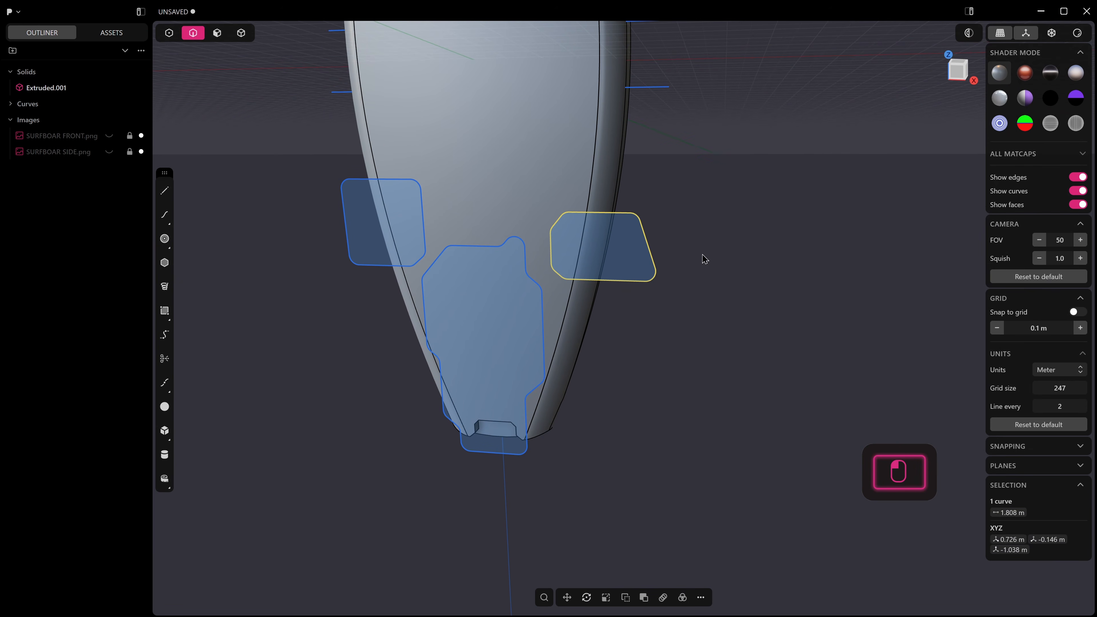
{"action": "middle_click_drag", "start_coordinate": [703, 263], "coordinate": [691, 225]}
{"action": "key", "text": "f"}
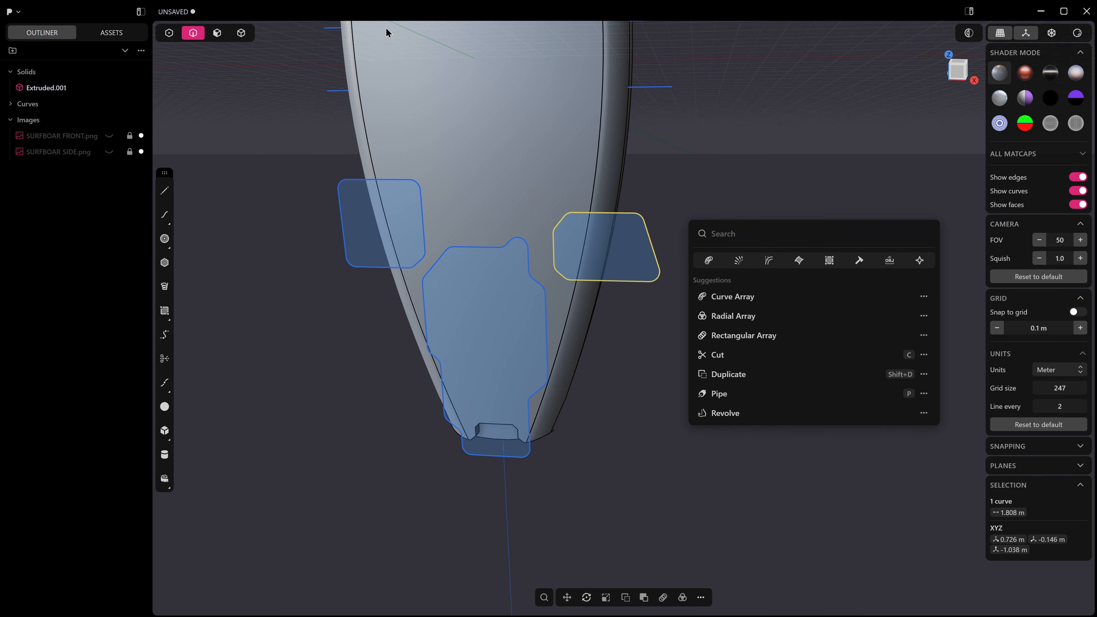
{"action": "left_click", "coordinate": [752, 144]}
{"action": "key", "text": "i"}
{"action": "left_click", "coordinate": [610, 182]}
{"action": "middle_click_drag", "start_coordinate": [620, 210], "coordinate": [486, 247]}
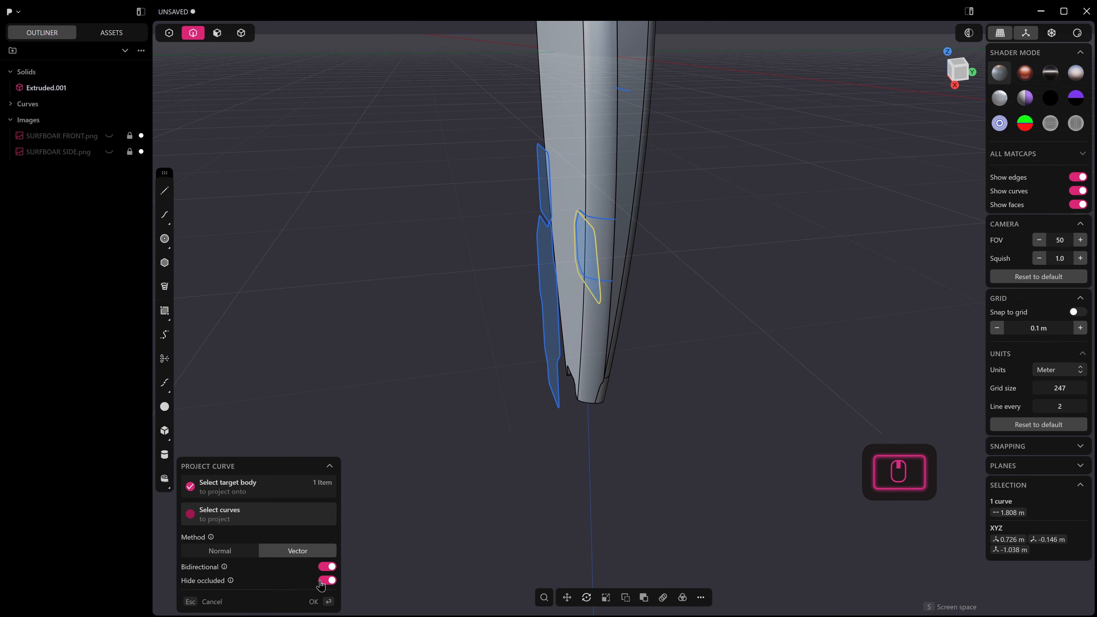
{"action": "middle_click_drag", "start_coordinate": [556, 387], "coordinate": [563, 308]}
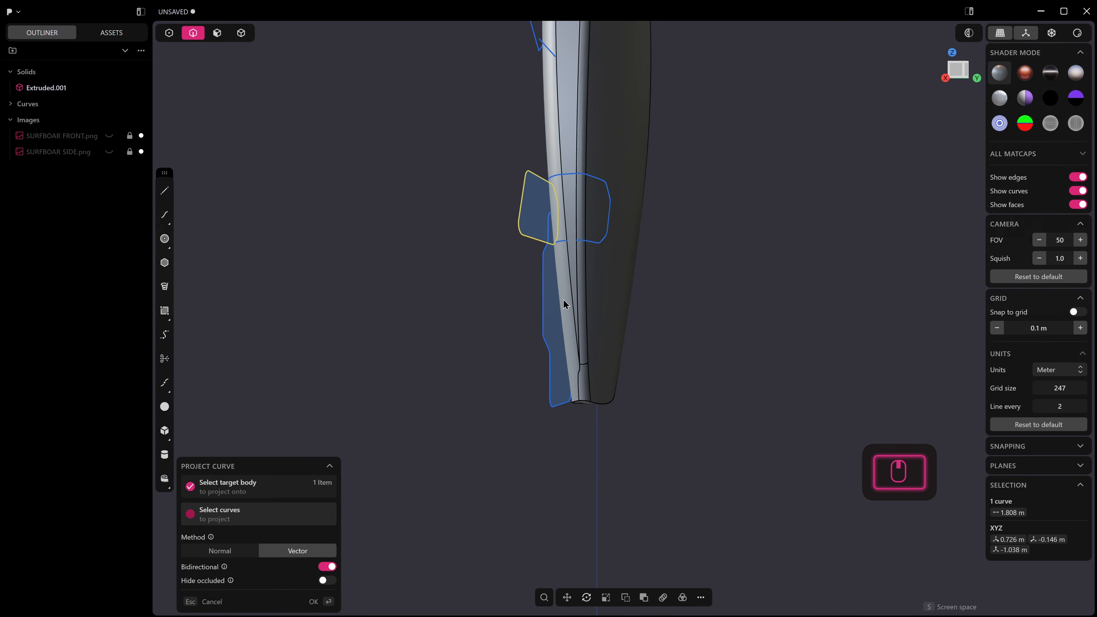
{"action": "scroll", "coordinate": [562, 272], "scroll_direction": "up", "scroll_amount": 8}
{"action": "middle_click_drag", "start_coordinate": [559, 211], "coordinate": [516, 332], "text": "shift"}
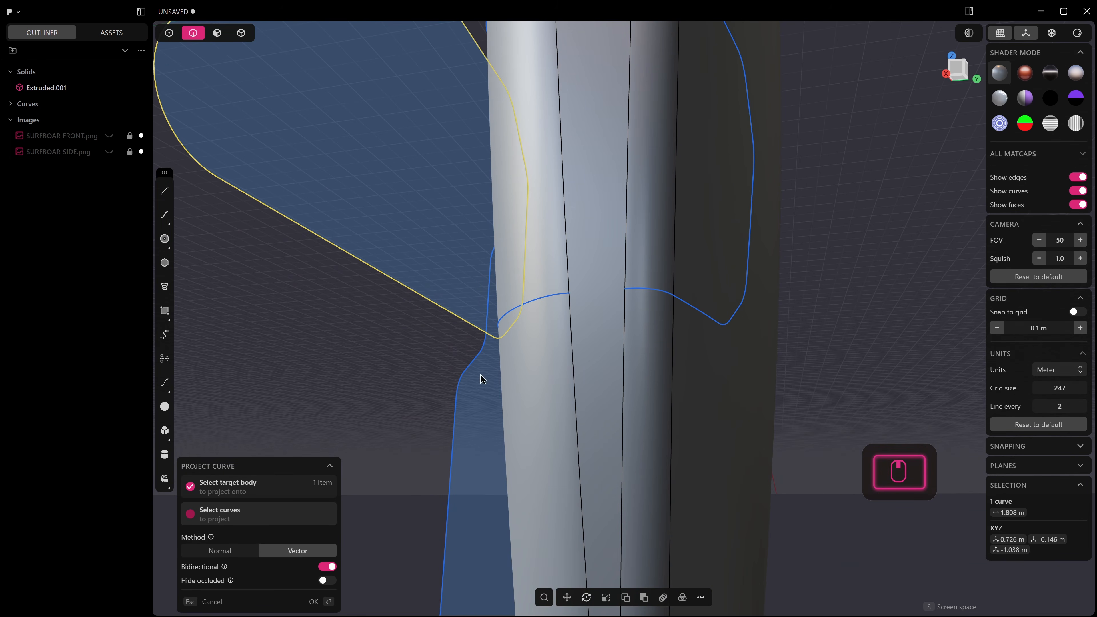
{"action": "left_click", "coordinate": [225, 554]}
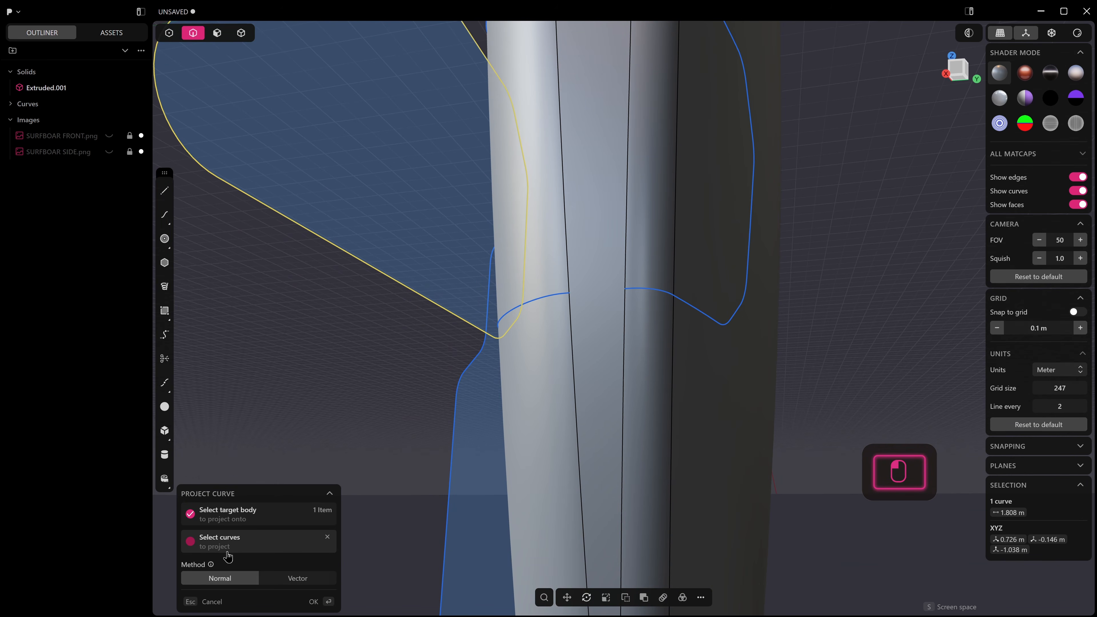
{"action": "left_click", "coordinate": [290, 577]}
{"action": "middle_click_drag", "start_coordinate": [387, 530], "coordinate": [548, 556]}
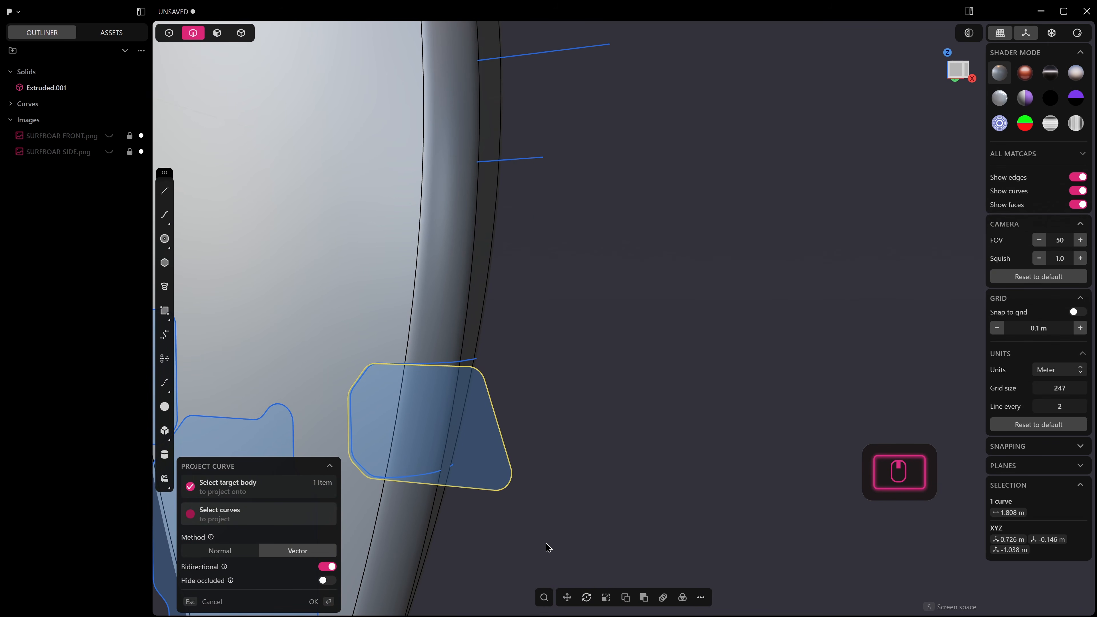
{"action": "key", "text": "Escape"}
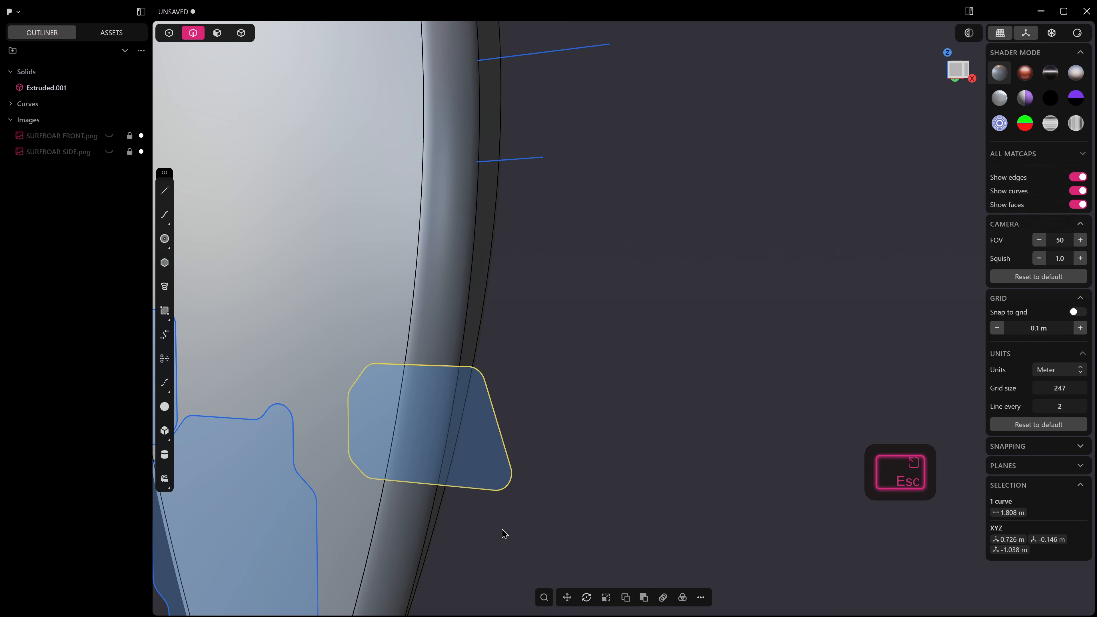
Step: Imprint the trapezoidal panel outline onto the board with the Vector method and occluded hiding off, and delete the source curve
{"action": "key", "text": "shift+i"}
{"action": "left_click", "coordinate": [455, 318]}
{"action": "middle_click_drag", "start_coordinate": [470, 349], "coordinate": [356, 342]}
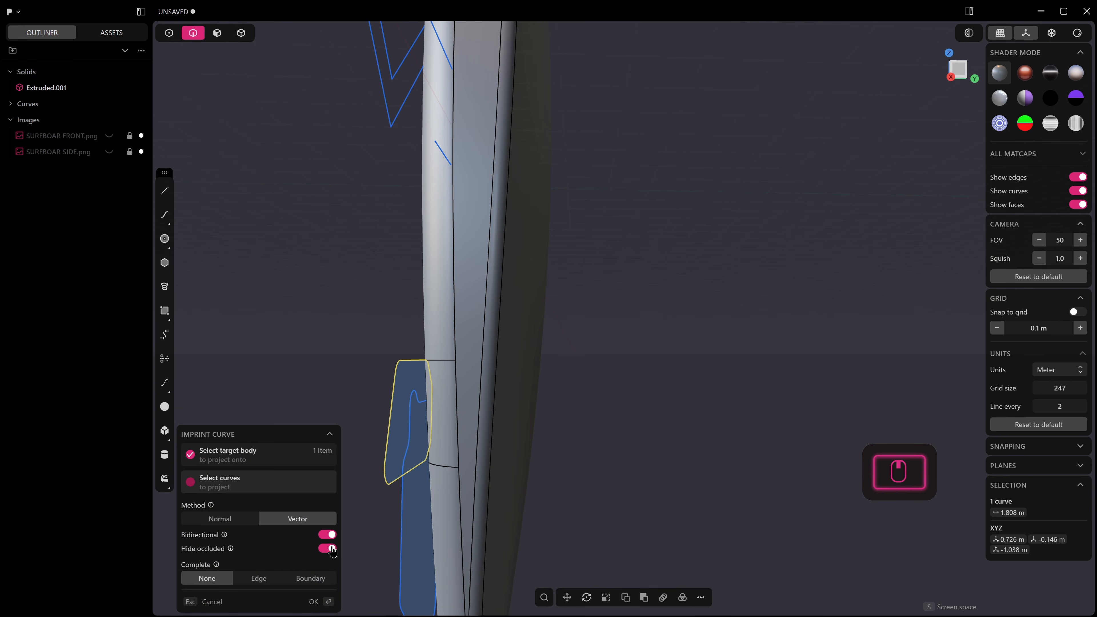
{"action": "middle_click_drag", "start_coordinate": [557, 511], "coordinate": [640, 494]}
{"action": "right_click", "coordinate": [638, 505]}
{"action": "scroll", "coordinate": [638, 506], "scroll_direction": "down", "scroll_amount": 4}
{"action": "middle_click_drag", "start_coordinate": [518, 462], "coordinate": [594, 436], "text": "shift"}
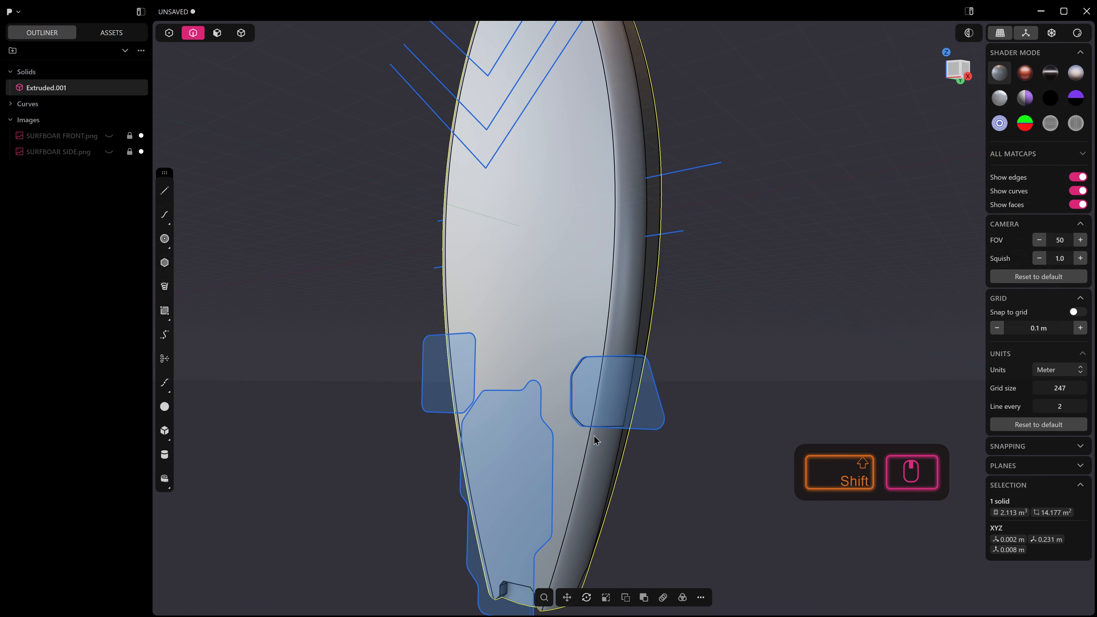
{"action": "left_click", "coordinate": [653, 383]}
{"action": "key", "text": "x"}
Step: Try to project the large central panel outline onto the board from the front view
{"action": "middle_click_drag", "start_coordinate": [524, 469], "coordinate": [520, 432]}
{"action": "middle_click_drag", "start_coordinate": [520, 432], "coordinate": [556, 444], "text": "shift"}
{"action": "left_click", "coordinate": [595, 386]}
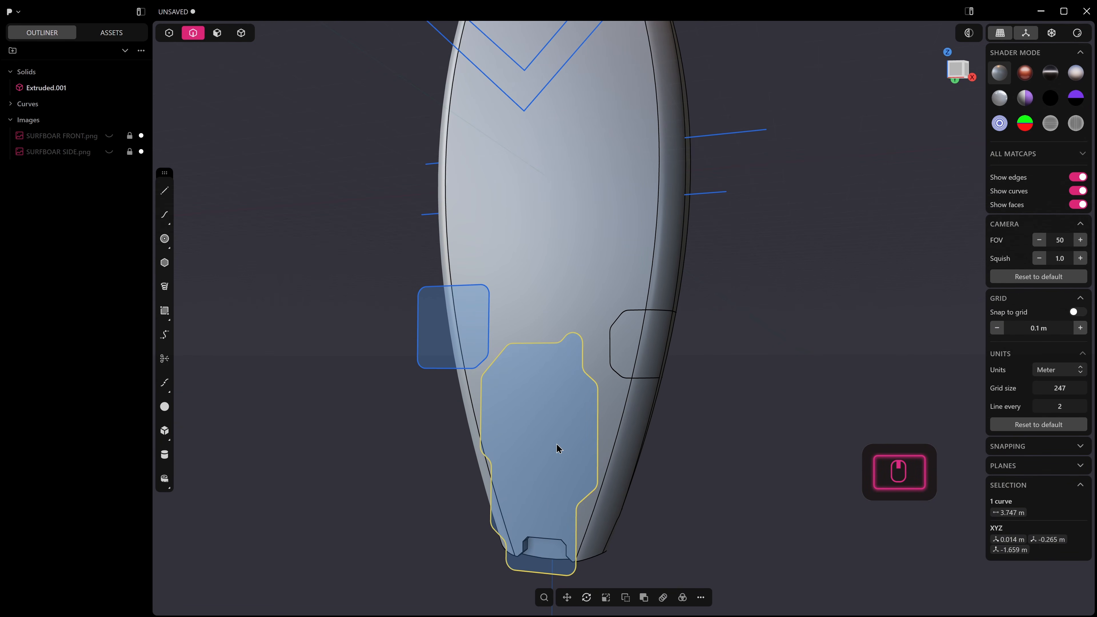
{"action": "key", "text": "KP_1"}
{"action": "key", "text": "i"}
{"action": "left_click", "coordinate": [587, 248]}
{"action": "middle_click_drag", "start_coordinate": [633, 413], "coordinate": [595, 403]}
{"action": "key", "text": "Escape"}
Step: Try to imprint the large central panel outline onto the board with the Vector method
{"action": "key", "text": "shift+i"}
{"action": "left_click", "coordinate": [579, 301]}
{"action": "mouse_move", "coordinate": [578, 361]}
{"action": "middle_mouse_down"}
{"action": "mouse_move", "coordinate": [533, 333]}
{"action": "mouse_move", "coordinate": [550, 323]}
{"action": "mouse_move", "coordinate": [571, 344]}
{"action": "middle_mouse_up"}
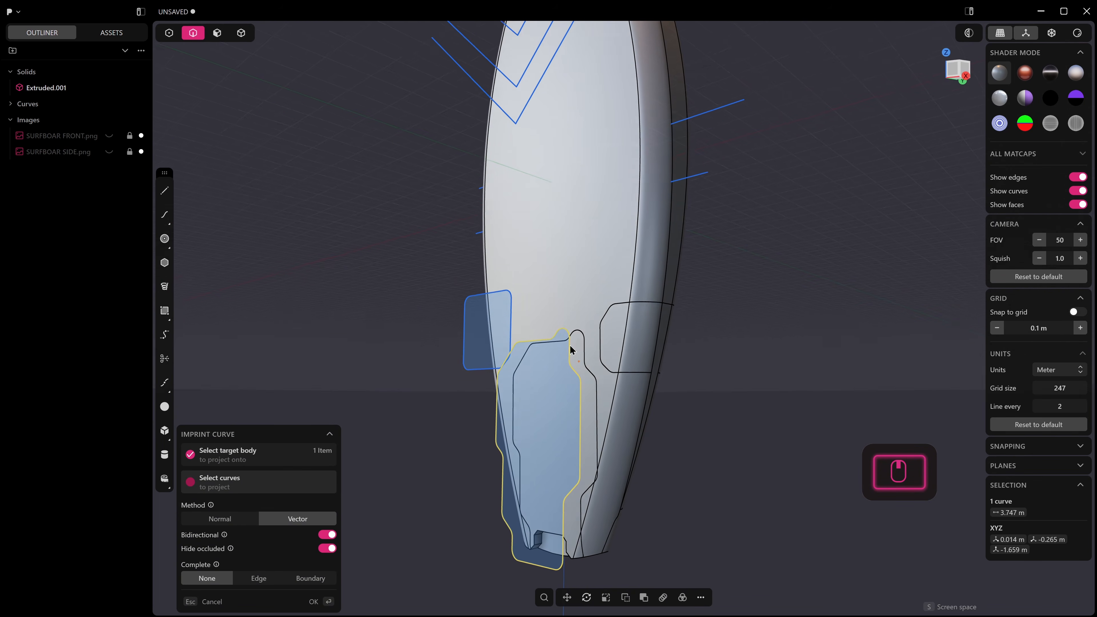
{"action": "scroll", "coordinate": [593, 482], "scroll_direction": "up", "scroll_amount": 6}
{"action": "middle_click_drag", "start_coordinate": [593, 481], "coordinate": [585, 433], "text": "shift"}
{"action": "key", "text": "ctrl+z"}
{"action": "scroll", "coordinate": [596, 435], "scroll_direction": "down", "scroll_amount": 5}
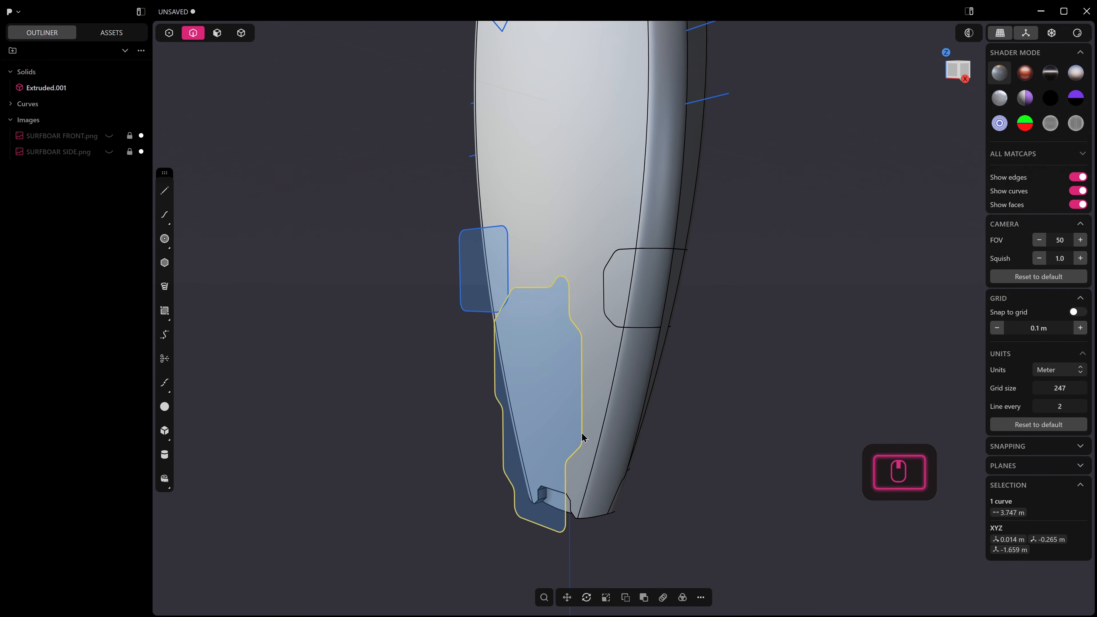
Step: Extrude the large central panel region about 0.16 m into the board as a separate body
{"action": "key", "text": "3"}
{"action": "left_click", "coordinate": [549, 394]}
{"action": "left_click_drag", "start_coordinate": [507, 399], "coordinate": [537, 401]}
{"action": "middle_click_drag", "start_coordinate": [593, 405], "coordinate": [621, 413]}
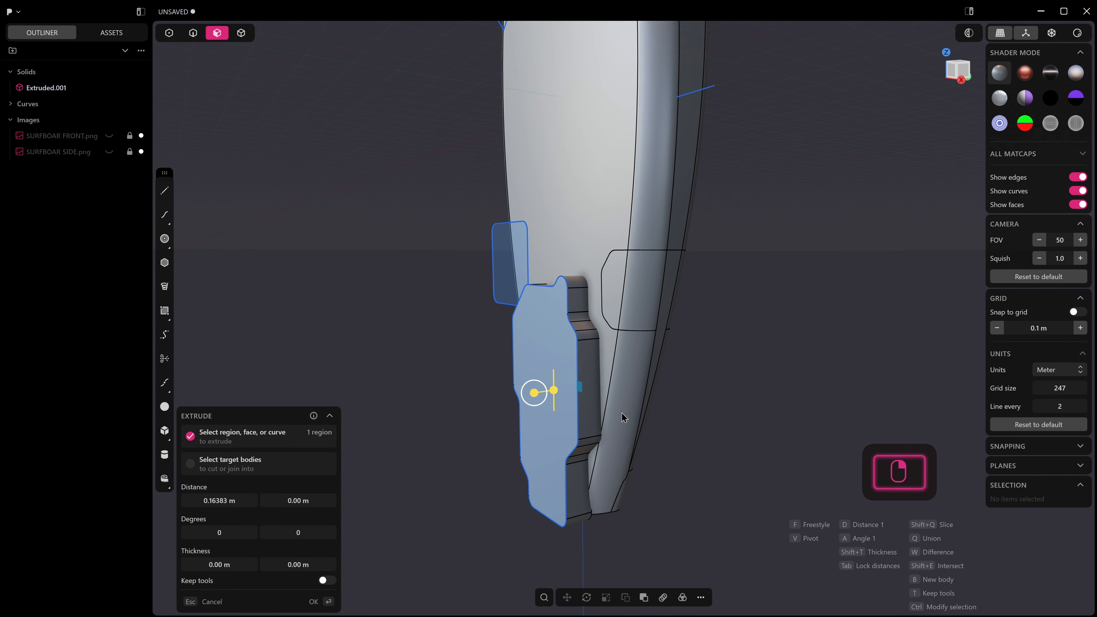
{"action": "right_click", "coordinate": [622, 413]}
Step: Subtract the extruded central panel body from the surfboard with a Boolean
{"action": "key", "text": "4"}
{"action": "left_click", "coordinate": [630, 377]}
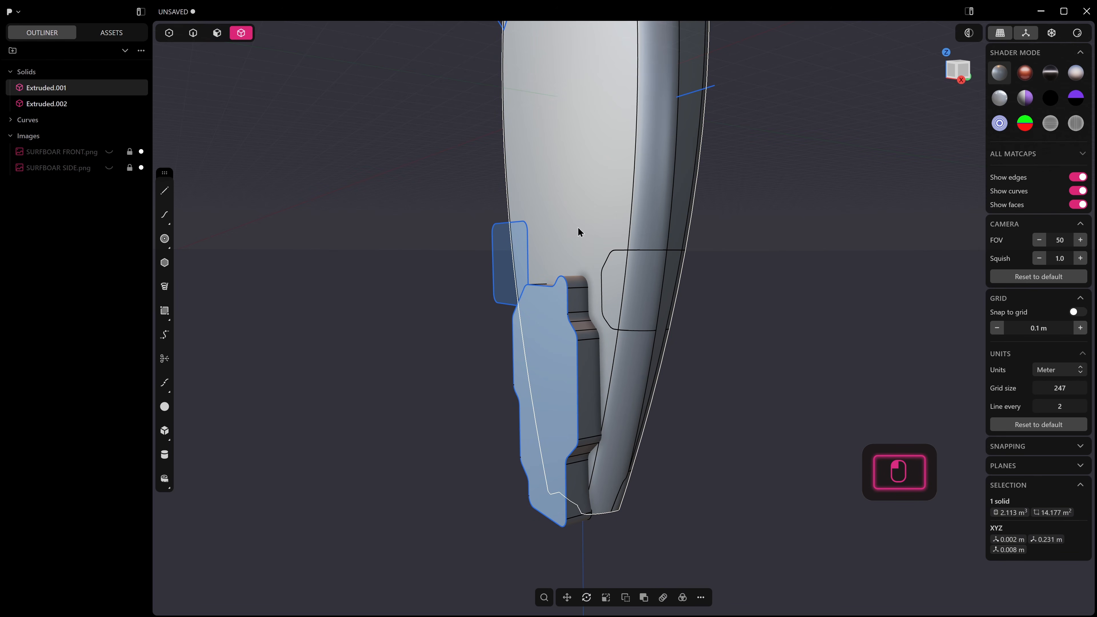
{"action": "key", "text": "q"}
{"action": "left_click", "coordinate": [589, 335]}
{"action": "middle_click_drag", "start_coordinate": [589, 341], "coordinate": [673, 331]}
{"action": "right_click", "coordinate": [708, 346]}
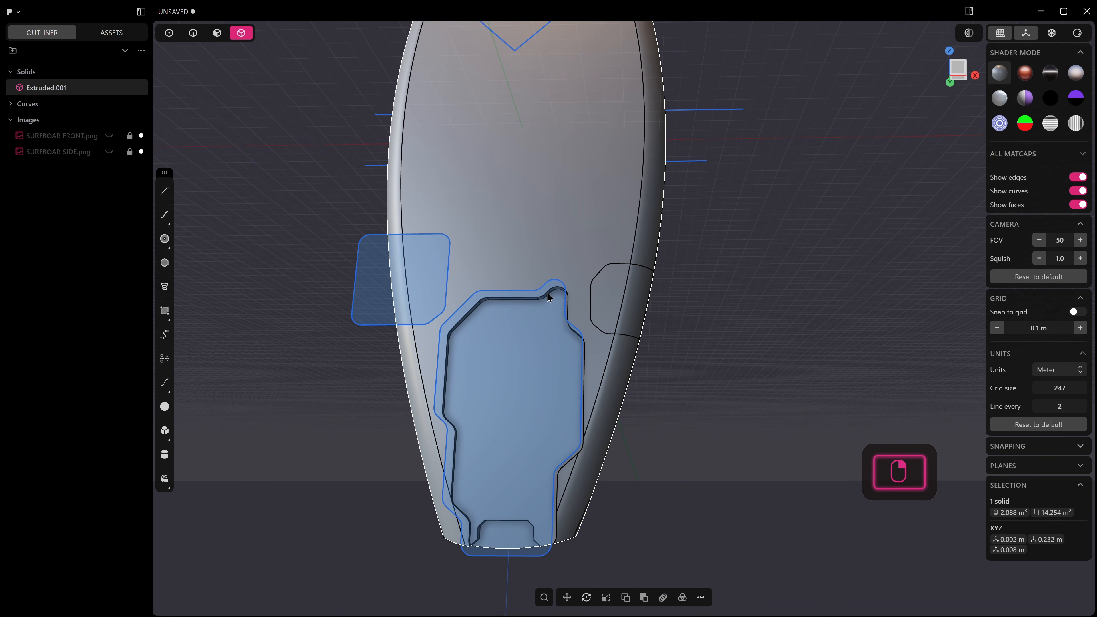
Step: Hide the outline curve of the large central panel
{"action": "key", "text": "2"}
{"action": "left_click", "coordinate": [542, 289]}
{"action": "key", "text": "h"}
{"action": "middle_click_drag", "start_coordinate": [544, 292], "coordinate": [588, 342]}
{"action": "scroll", "coordinate": [535, 380], "scroll_direction": "down", "scroll_amount": 4}
{"action": "middle_click_drag", "start_coordinate": [509, 249], "coordinate": [531, 284]}
Step: Extrude the remaining squarish side panel region a short distance into the board as a separate body
{"action": "key", "text": "3"}
{"action": "left_click", "coordinate": [501, 258]}
{"action": "key", "text": "e"}
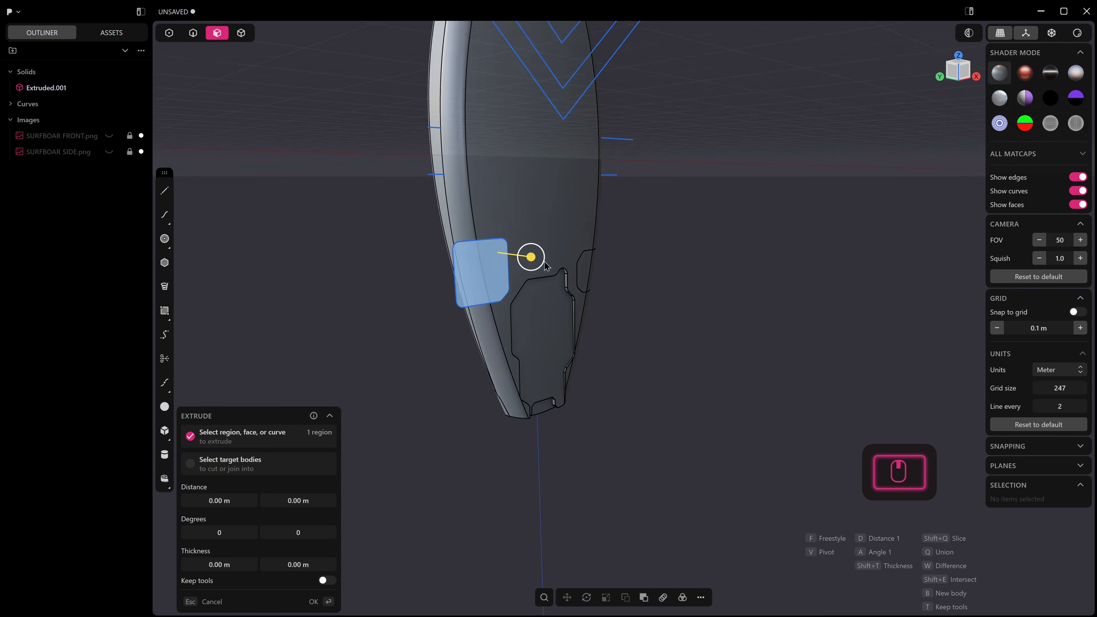
{"action": "left_click_drag", "start_coordinate": [530, 257], "coordinate": [522, 261]}
{"action": "right_click", "coordinate": [547, 270]}
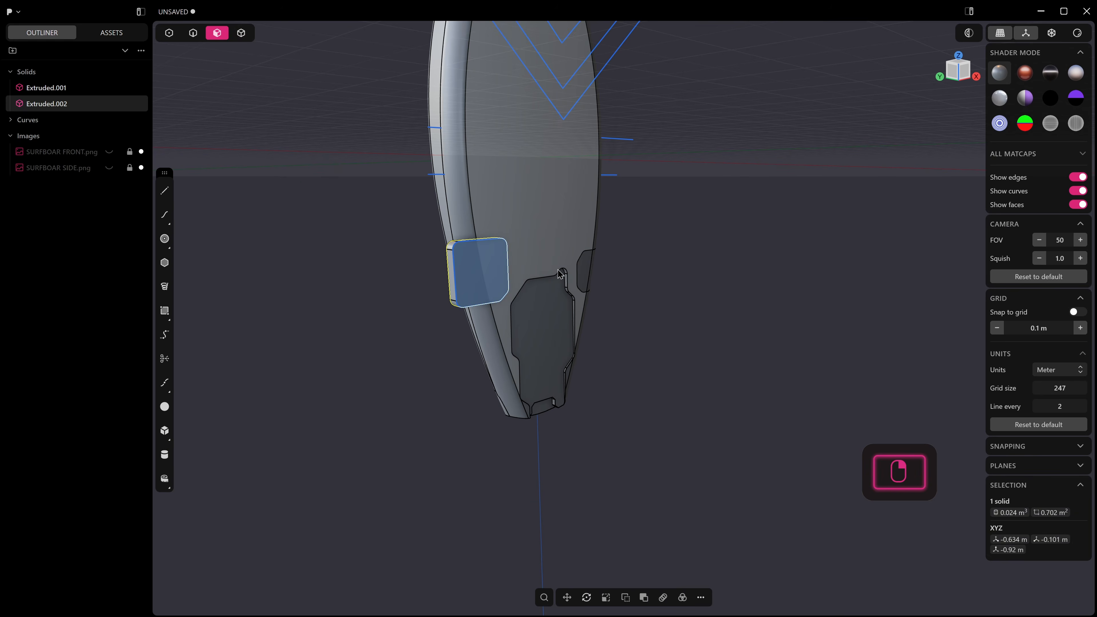
Step: Subtract the extruded squarish side panel body from the surfboard with a Boolean, and clear the selection
{"action": "middle_click_drag", "start_coordinate": [558, 275], "coordinate": [544, 293]}
{"action": "key", "text": "4"}
{"action": "left_click", "coordinate": [535, 233]}
{"action": "key", "text": "q"}
{"action": "left_click", "coordinate": [467, 254]}
{"action": "middle_click_drag", "start_coordinate": [499, 246], "coordinate": [506, 234]}
{"action": "right_click", "coordinate": [506, 234]}
{"action": "key", "text": "2"}
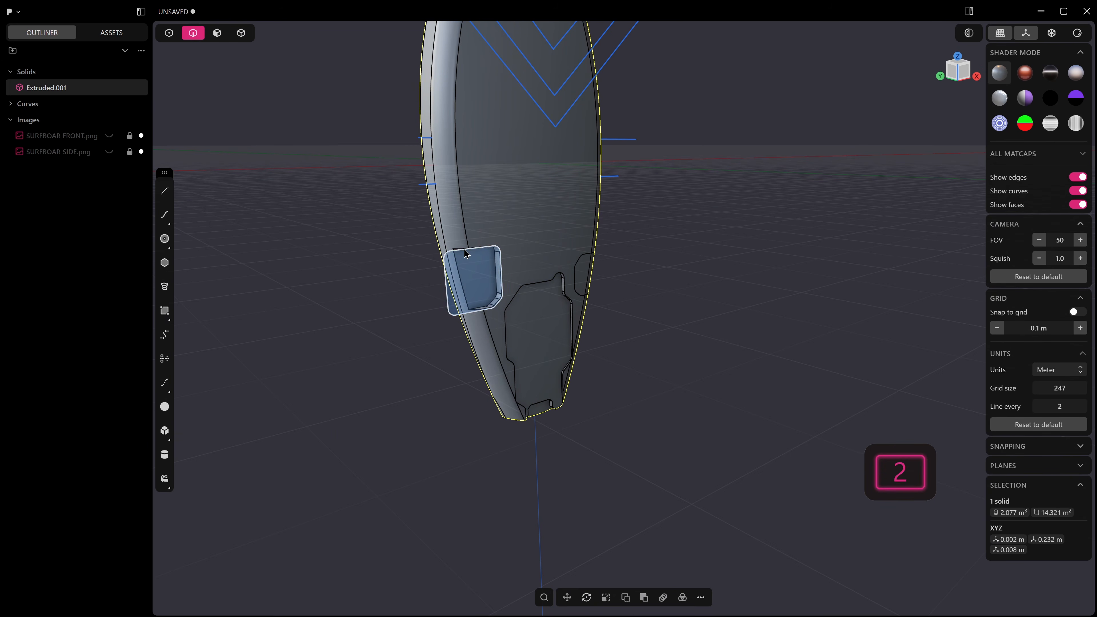
{"action": "key", "text": "Escape"}
{"action": "middle_click_drag", "start_coordinate": [470, 278], "coordinate": [529, 259]}
{"action": "scroll", "coordinate": [527, 255], "scroll_direction": "up", "scroll_amount": 5}
{"action": "middle_click_drag", "start_coordinate": [719, 512], "coordinate": [666, 520]}
{"action": "scroll", "coordinate": [650, 387], "scroll_direction": "up", "scroll_amount": 7}
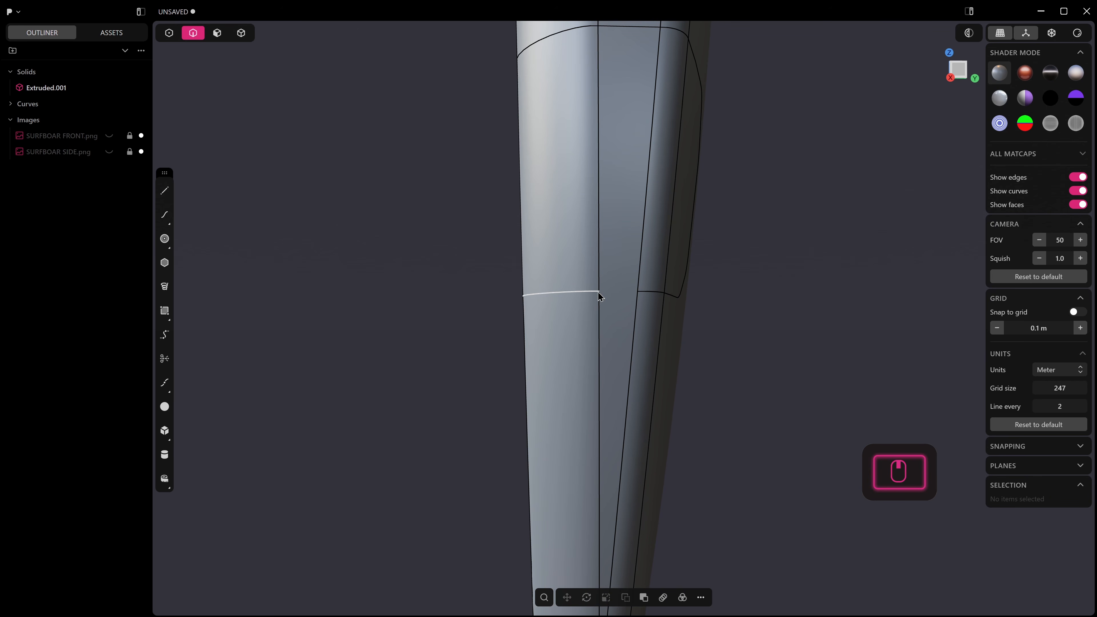
{"action": "scroll", "coordinate": [600, 294], "scroll_direction": "up", "scroll_amount": 5}
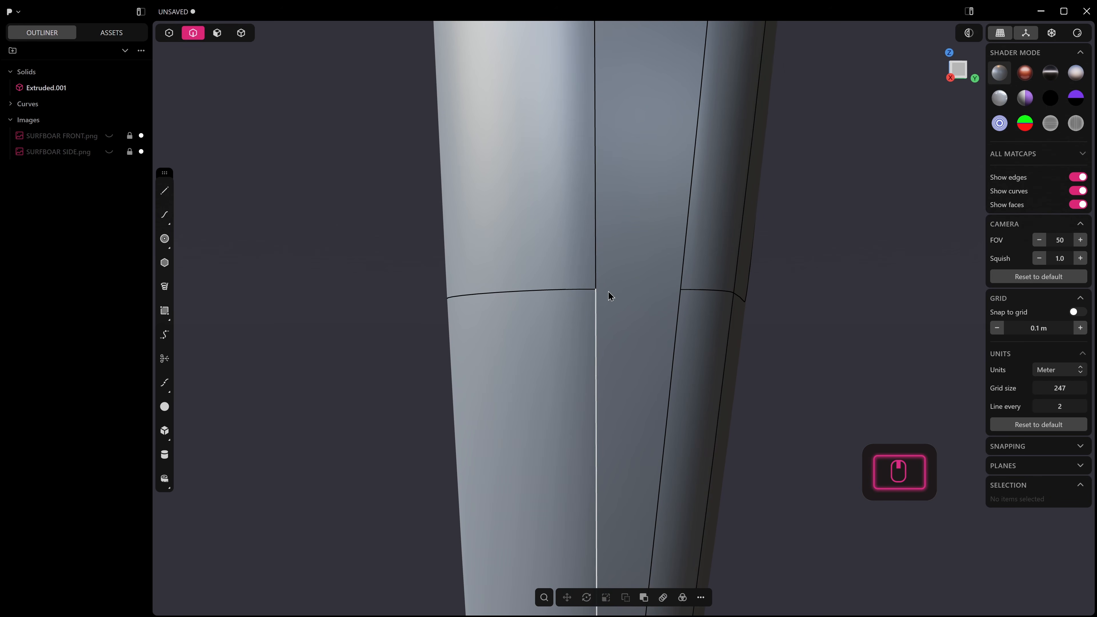
{"action": "scroll", "coordinate": [630, 293], "scroll_direction": "down", "scroll_amount": 7}
{"action": "middle_click_drag", "start_coordinate": [643, 306], "coordinate": [638, 343], "text": "shift"}
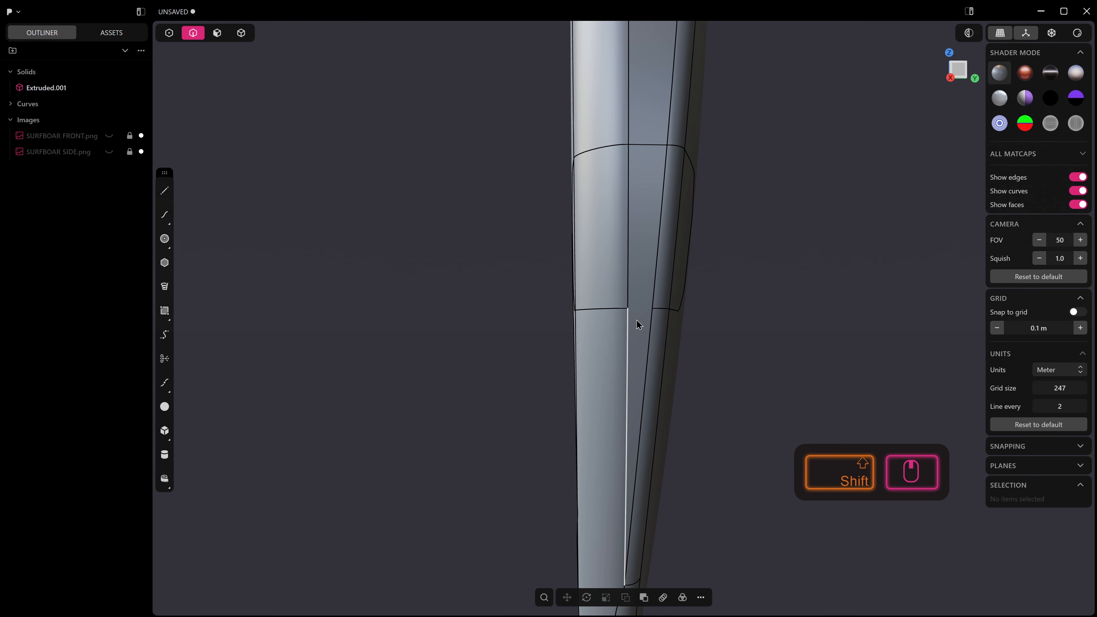
{"action": "key", "text": "ctrl+r"}
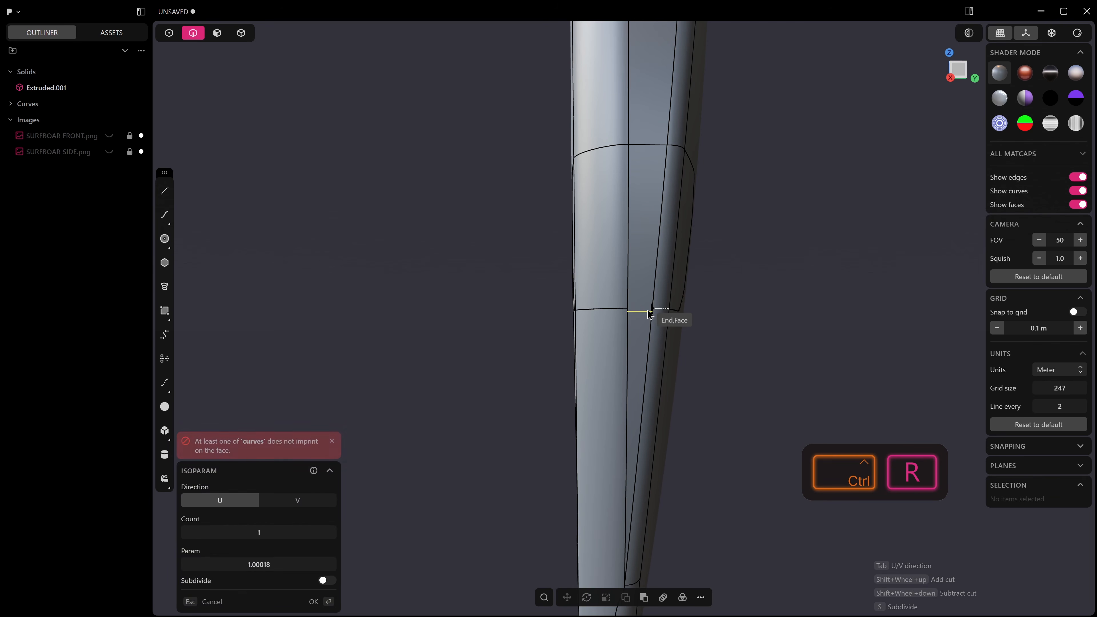
{"action": "scroll", "coordinate": [652, 312], "scroll_direction": "up", "scroll_amount": 3}
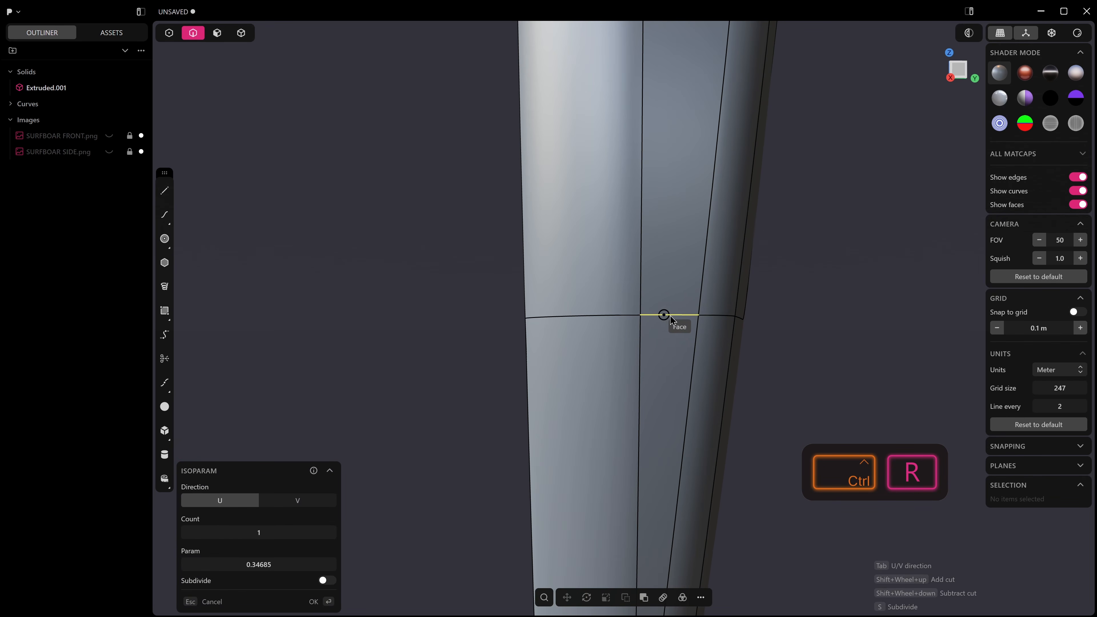
{"action": "scroll", "coordinate": [699, 320], "scroll_direction": "up", "scroll_amount": 5}
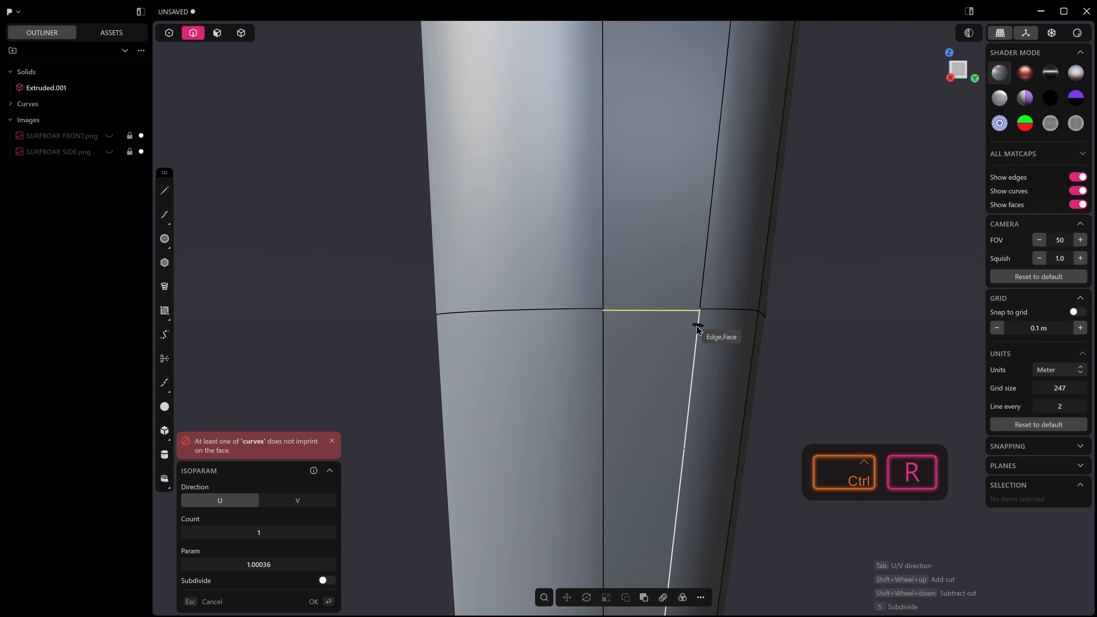
{"action": "key", "text": "Escape"}
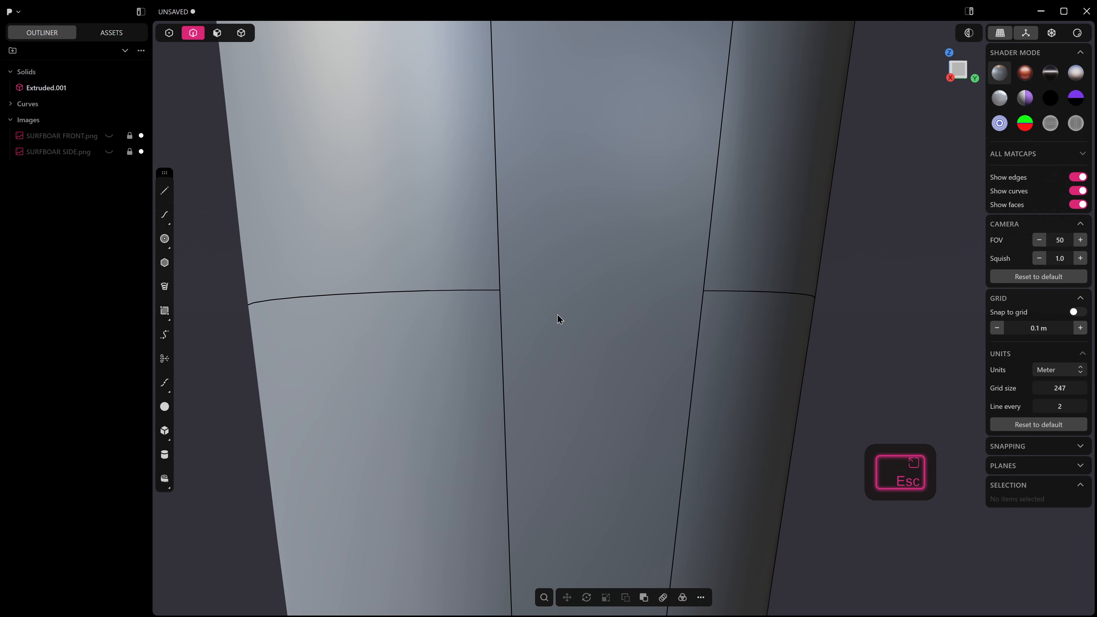
Step: Delete the narrow flat side face that lies between the two interrupted ends of the panel outline, opening the board into a sheet
{"action": "scroll", "coordinate": [557, 315], "scroll_direction": "down", "scroll_amount": 2}
{"action": "key", "text": "3"}
{"action": "scroll", "coordinate": [576, 298], "scroll_direction": "down", "scroll_amount": 2}
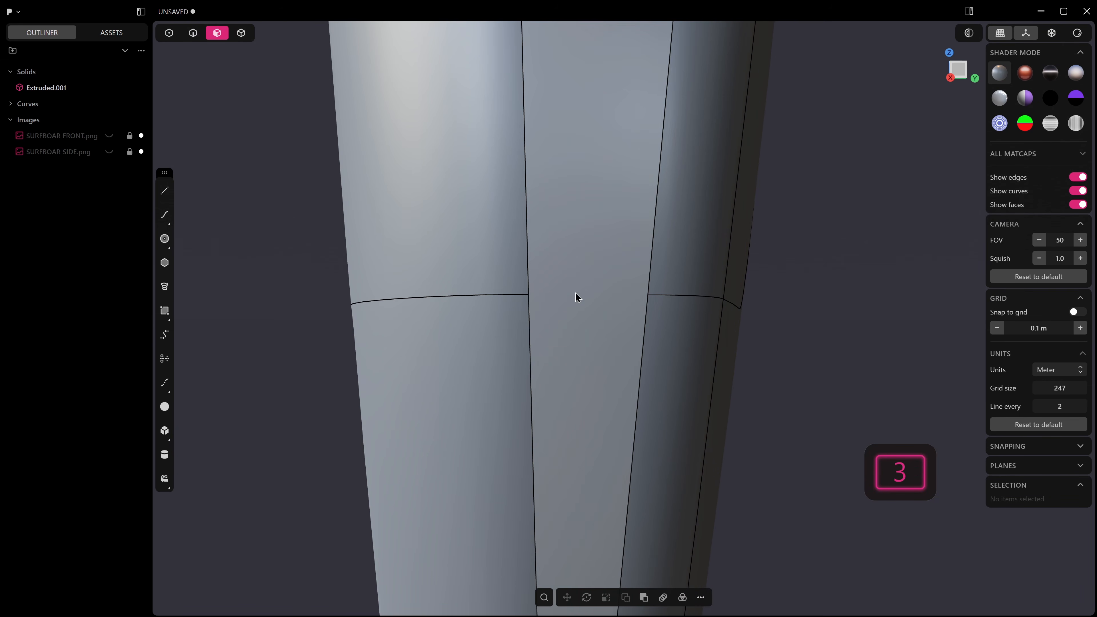
{"action": "left_click", "coordinate": [574, 295]}
{"action": "scroll", "coordinate": [579, 311], "scroll_direction": "down", "scroll_amount": 2}
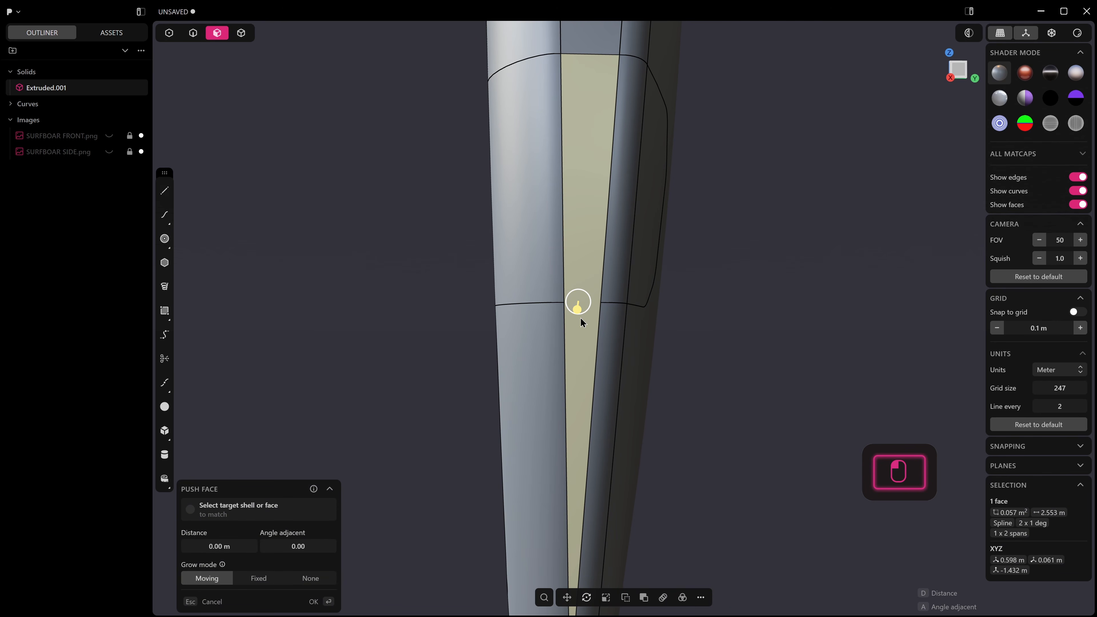
{"action": "key", "text": "shift+x"}
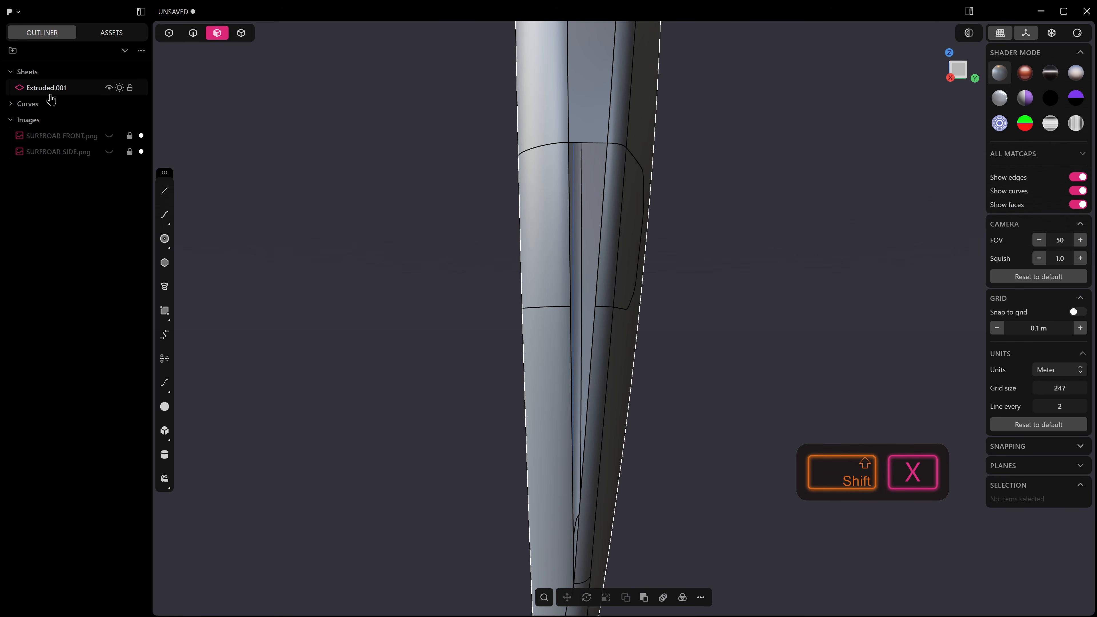
Step: Try to patch the hole left in the side strip from its boundary edge loop with G0 continuity and multiple faces
{"action": "middle_click_drag", "start_coordinate": [727, 363], "coordinate": [764, 297]}
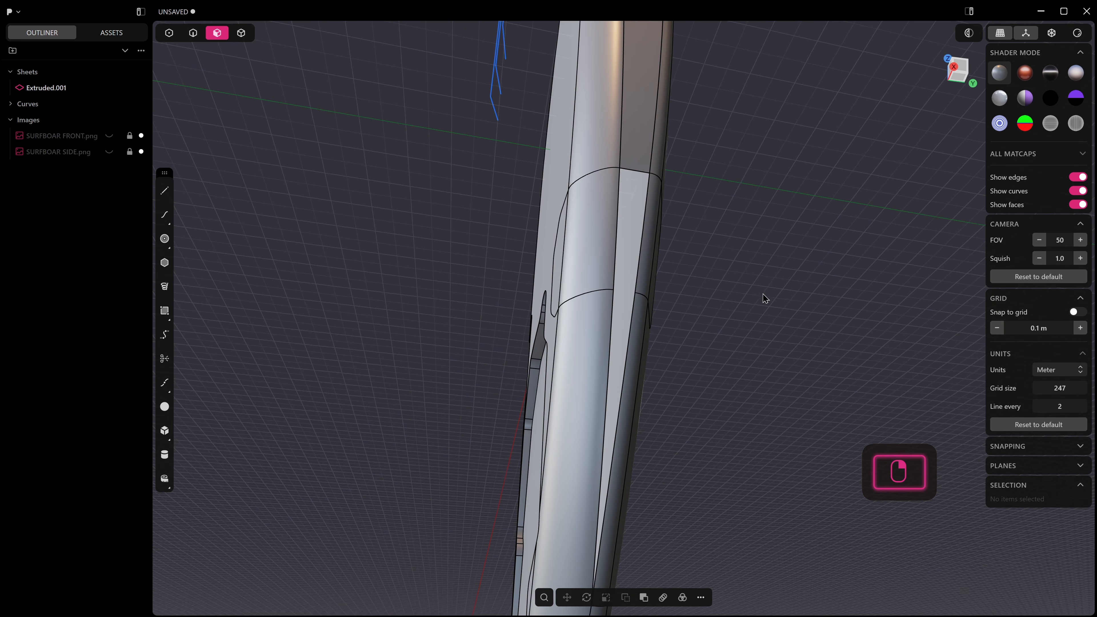
{"action": "right_click_drag", "start_coordinate": [656, 392], "coordinate": [629, 299], "text": "shift"}
{"action": "key", "text": "2"}
{"action": "left_click", "coordinate": [625, 249], "text": "alt+shift"}
{"action": "scroll", "coordinate": [626, 248], "scroll_direction": "down", "scroll_amount": 3}
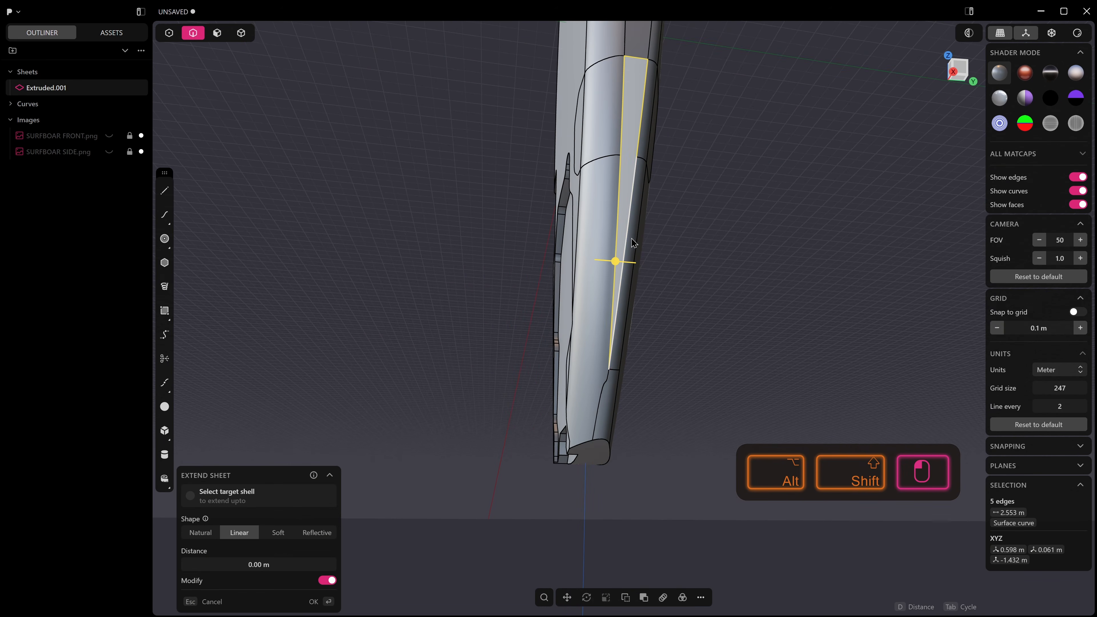
{"action": "middle_click_drag", "start_coordinate": [631, 238], "coordinate": [626, 298], "text": "shift"}
{"action": "key", "text": "alt+f"}
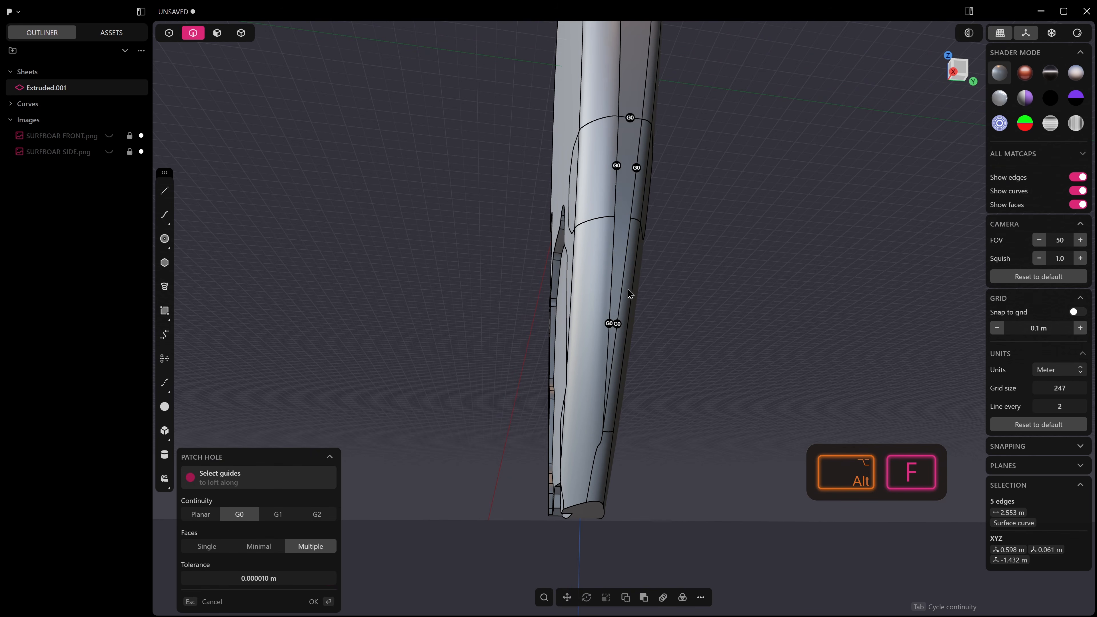
{"action": "scroll", "coordinate": [623, 213], "scroll_direction": "up", "scroll_amount": 3}
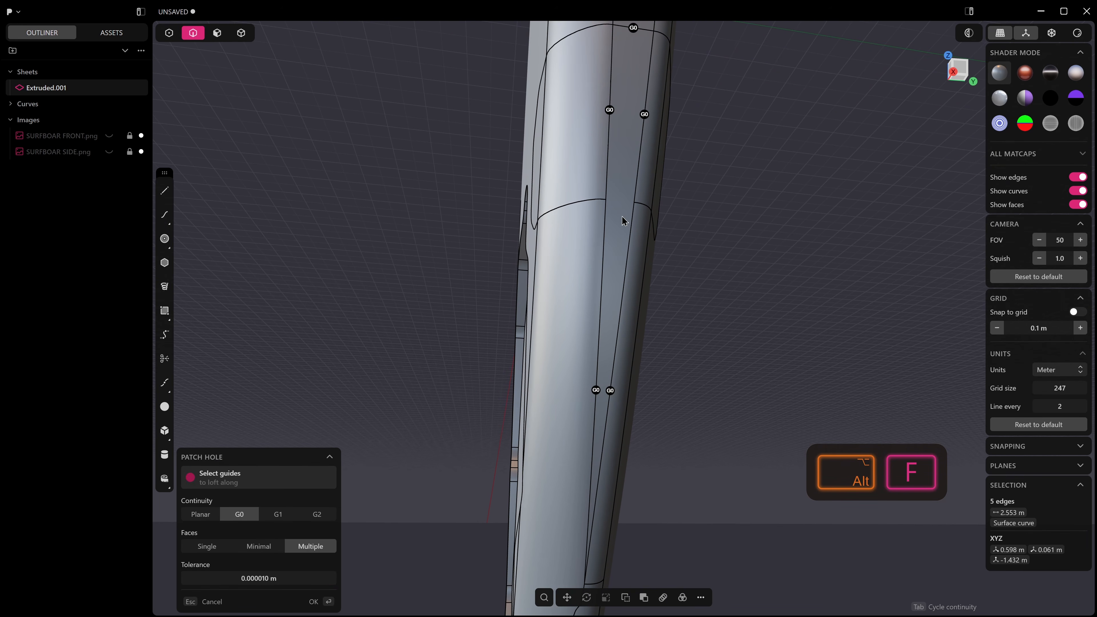
{"action": "key", "text": "Return"}
Step: Bridge the gap across the open side strip with a curve between the two lower panel outline edges
{"action": "key", "text": "2"}
{"action": "left_click", "coordinate": [600, 201]}
{"action": "left_click", "coordinate": [641, 205], "text": "shift"}
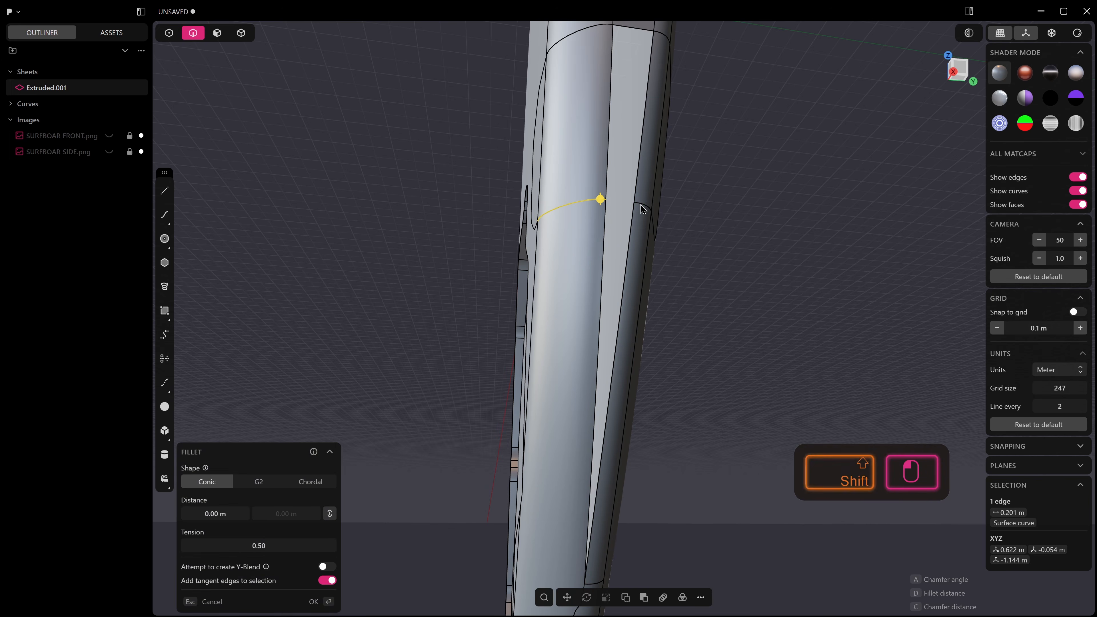
{"action": "key", "text": "alt+b"}
{"action": "middle_click_drag", "start_coordinate": [665, 235], "coordinate": [639, 193]}
{"action": "scroll", "coordinate": [621, 177], "scroll_direction": "up", "scroll_amount": 3}
{"action": "key", "text": "Tab"}
{"action": "key", "text": "Tab"}
{"action": "key", "text": "Tab"}
{"action": "scroll", "coordinate": [657, 192], "scroll_direction": "down", "scroll_amount": 5}
{"action": "mouse_move", "coordinate": [621, 270]}
{"action": "middle_mouse_down", "text": "shift"}
{"action": "mouse_move", "coordinate": [628, 250]}
{"action": "mouse_move", "coordinate": [613, 282]}
{"action": "middle_mouse_up", "text": "shift"}
{"action": "key", "text": "Tab"}
{"action": "right_click", "coordinate": [612, 283]}
Step: Patch the side strip hole from its boundary edge loop with G0 continuity, using the bridge curve as a guide
{"action": "key", "text": "2"}
{"action": "left_click", "coordinate": [624, 213], "text": "alt"}
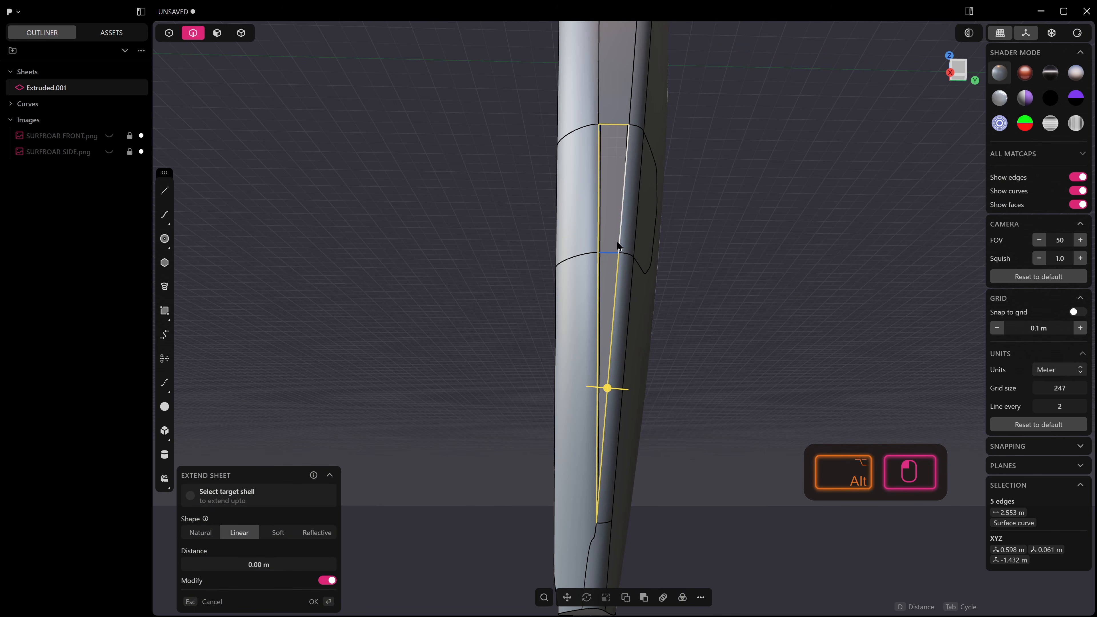
{"action": "key", "text": "alt+f"}
{"action": "scroll", "coordinate": [613, 250], "scroll_direction": "up", "scroll_amount": 6}
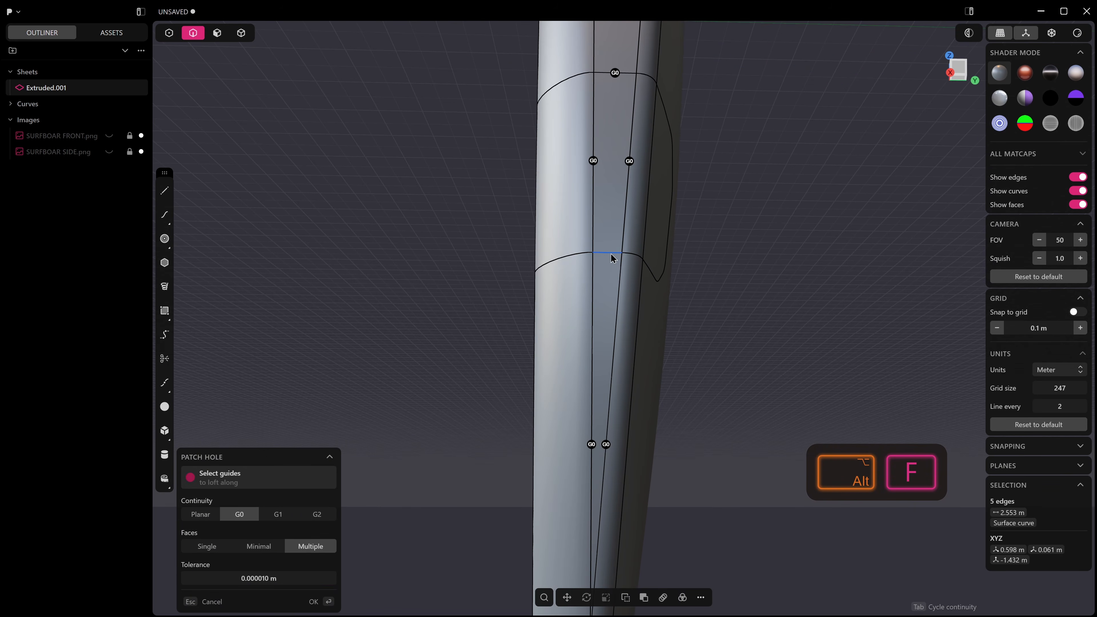
{"action": "left_click", "coordinate": [618, 283], "text": "shift"}
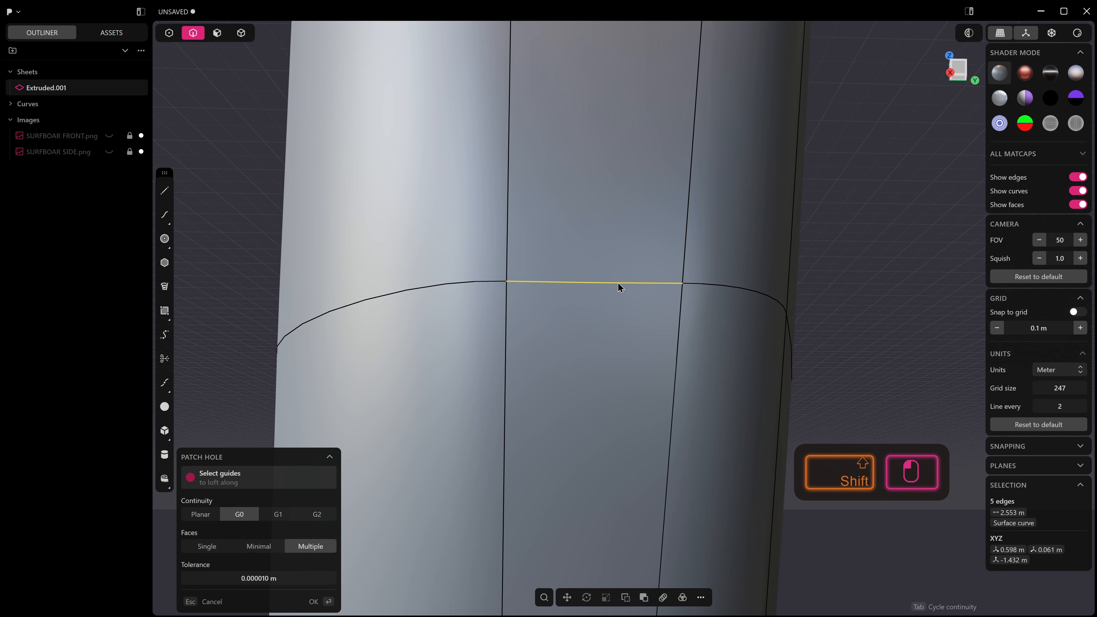
{"action": "scroll", "coordinate": [618, 283], "scroll_direction": "down", "scroll_amount": 6}
{"action": "middle_click_drag", "start_coordinate": [585, 241], "coordinate": [612, 285]}
{"action": "scroll", "coordinate": [615, 259], "scroll_direction": "up", "scroll_amount": 8}
{"action": "scroll", "coordinate": [620, 243], "scroll_direction": "down", "scroll_amount": 5}
{"action": "middle_click_drag", "start_coordinate": [619, 242], "coordinate": [611, 277]}
{"action": "middle_click_drag", "start_coordinate": [581, 320], "coordinate": [596, 287]}
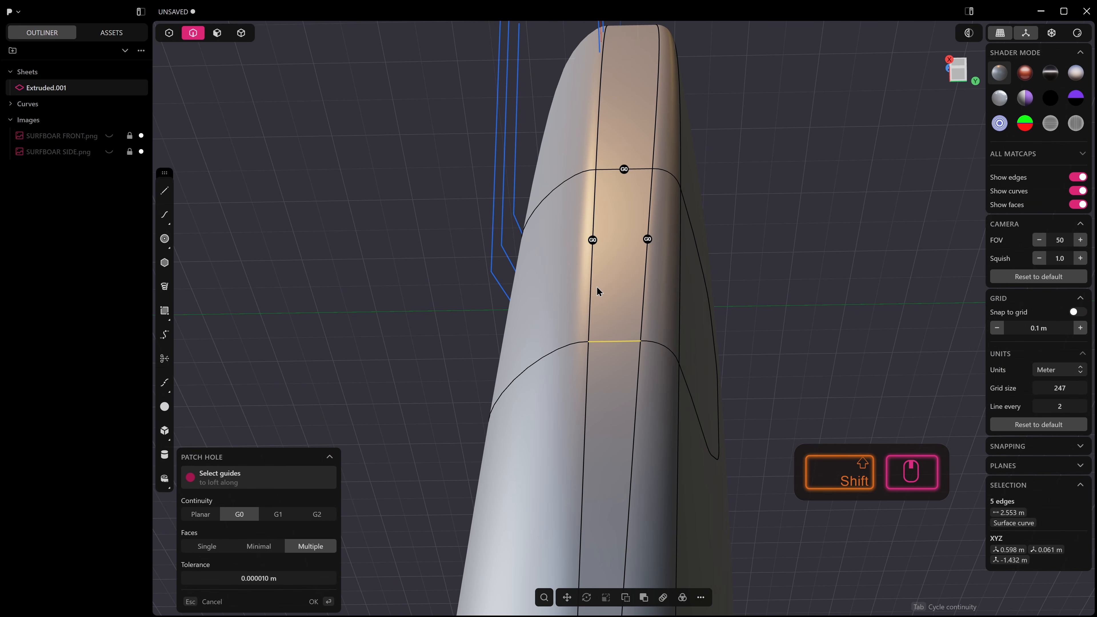
{"action": "key", "text": "Return"}
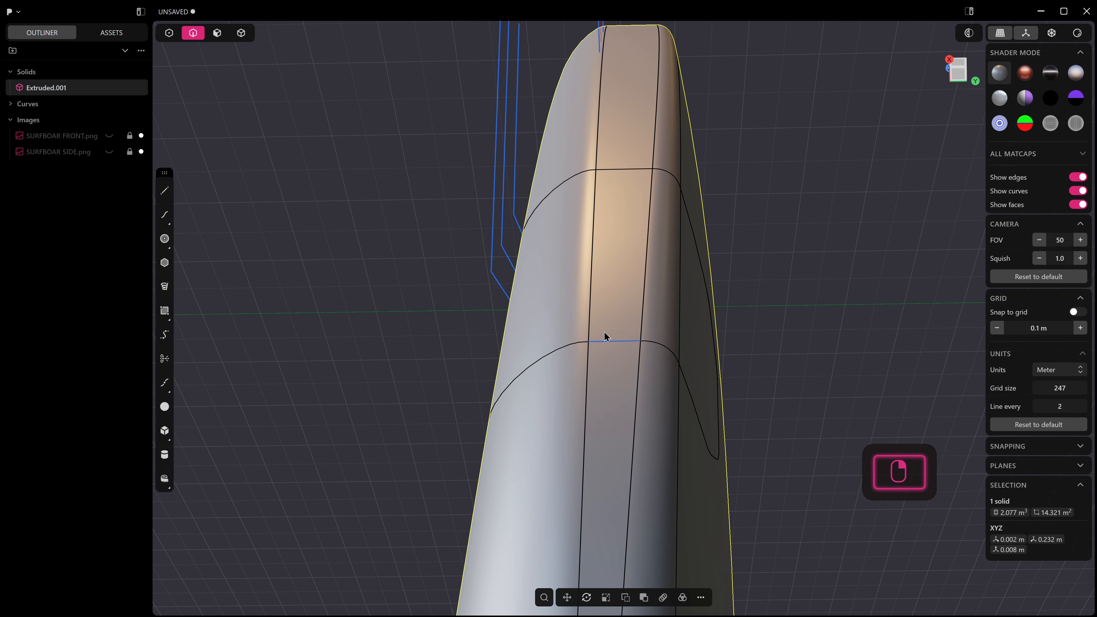
Step: Project the bridge curve onto the surfboard body and hide one of the overlapping curves
{"action": "left_click", "coordinate": [616, 342]}
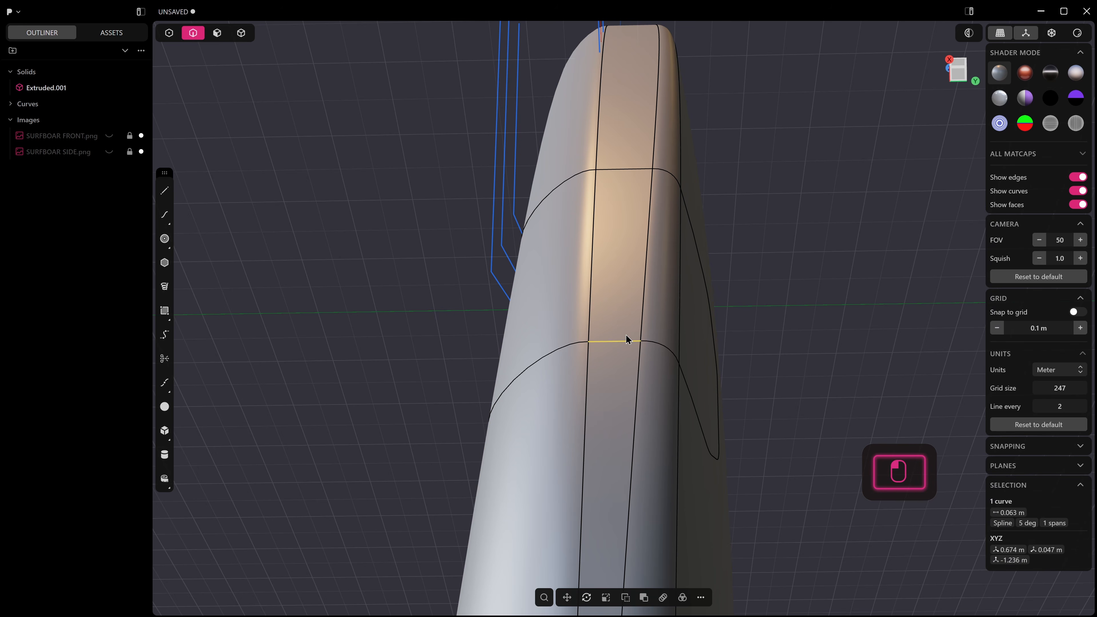
{"action": "key", "text": "i"}
{"action": "left_click", "coordinate": [630, 318]}
{"action": "right_click_drag", "start_coordinate": [624, 323], "coordinate": [613, 375]}
{"action": "left_click", "coordinate": [622, 342]}
{"action": "key", "text": "h"}
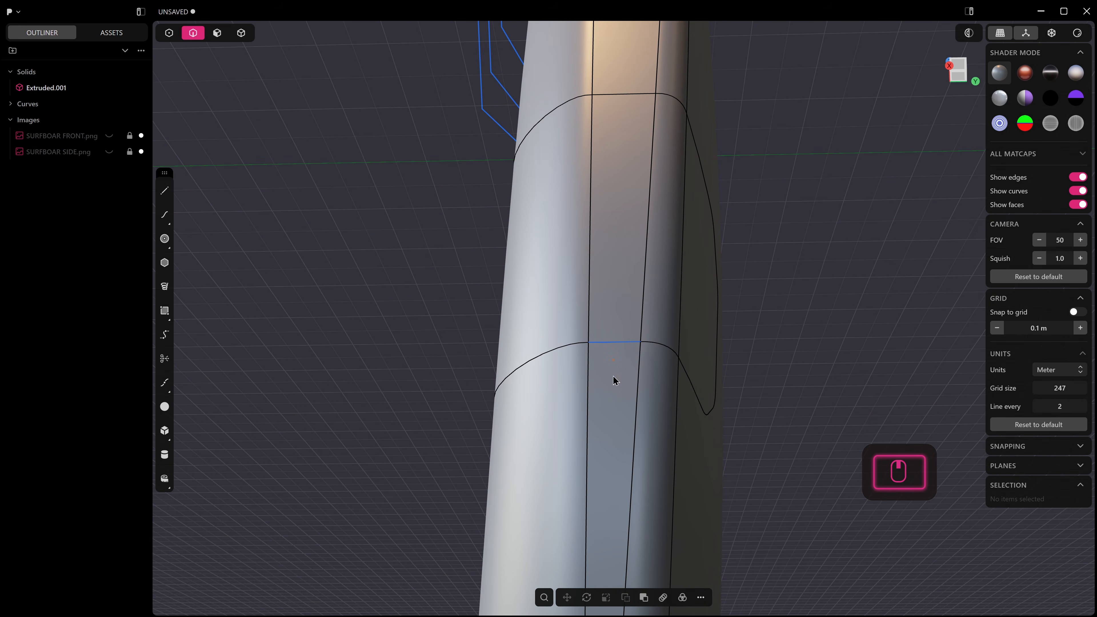
Step: Hide the remaining curve across the side strip and undo that hide
{"action": "left_click", "coordinate": [626, 342]}
{"action": "key", "text": "h"}
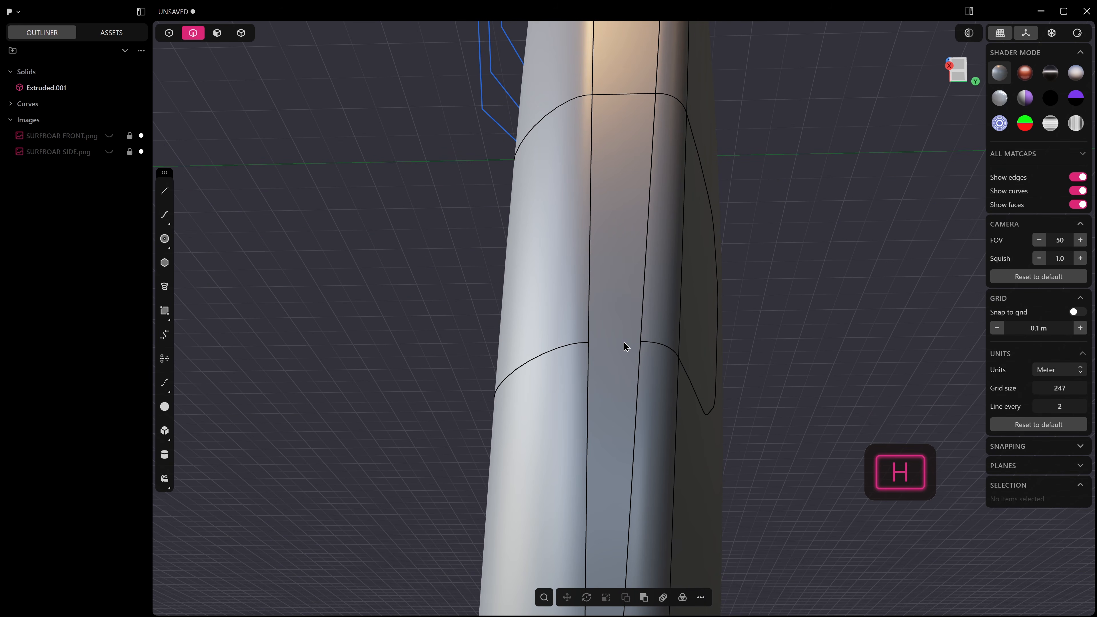
{"action": "key", "text": "ctrl+z"}
{"action": "key", "text": "i"}
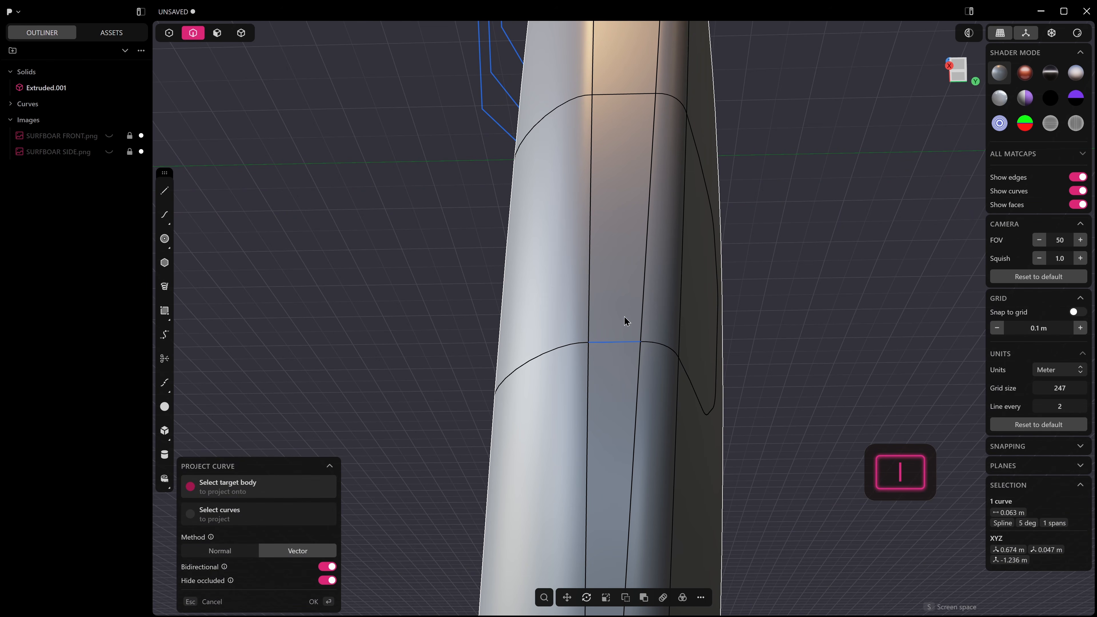
{"action": "key", "text": "Escape"}
Step: Project the bridge curve onto the surfboard body once more
{"action": "key", "text": "shift+Caps_Lock"}
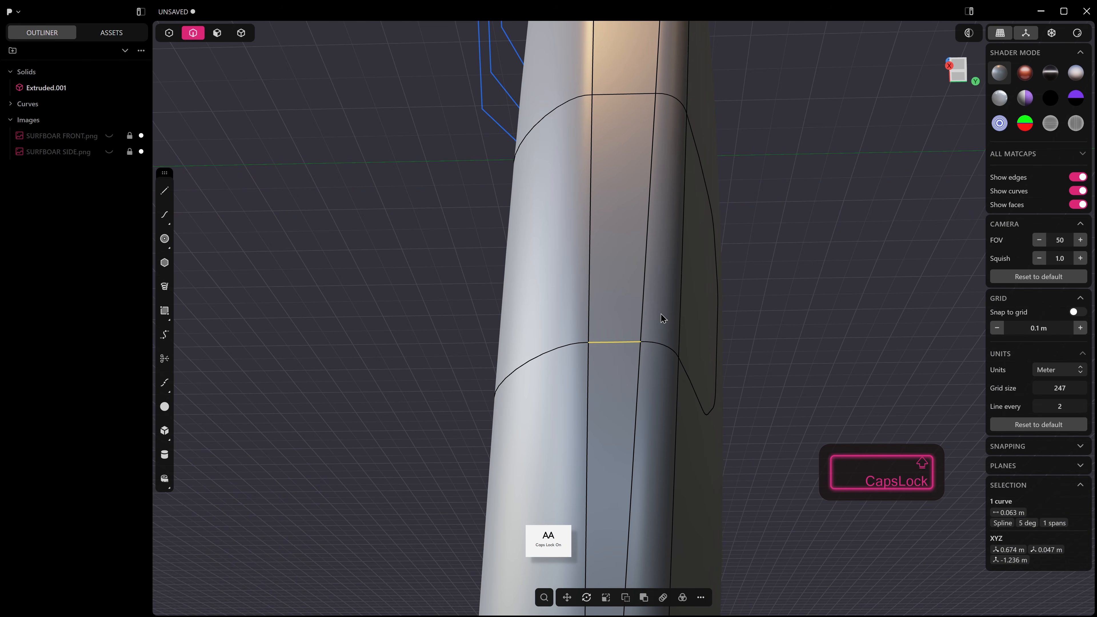
{"action": "key", "text": "i"}
{"action": "left_click", "coordinate": [648, 310]}
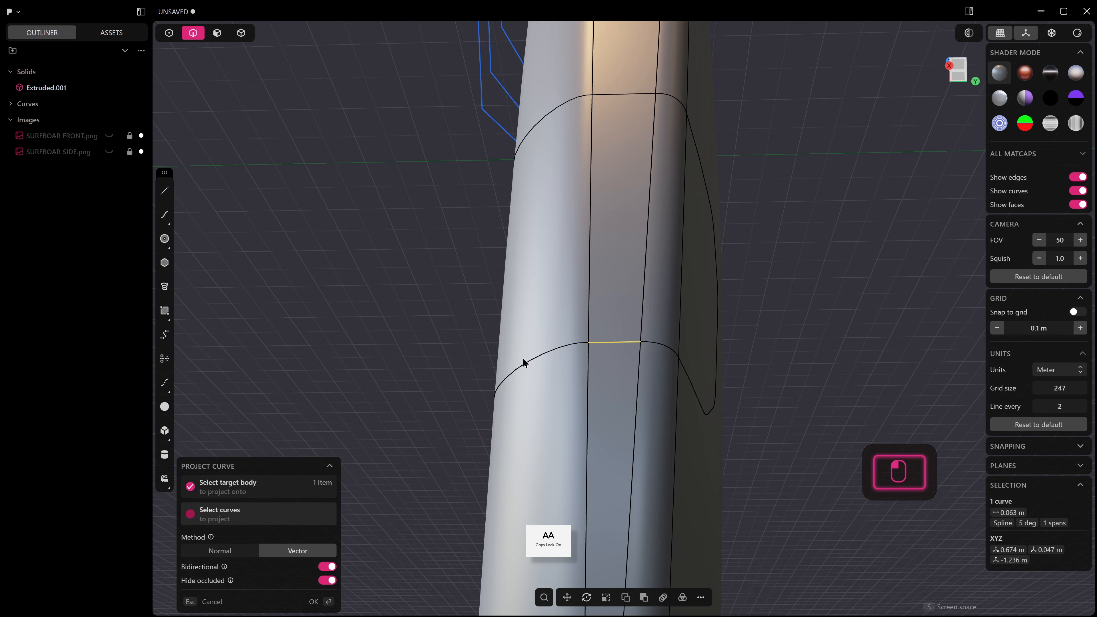
{"action": "left_click", "coordinate": [573, 334]}
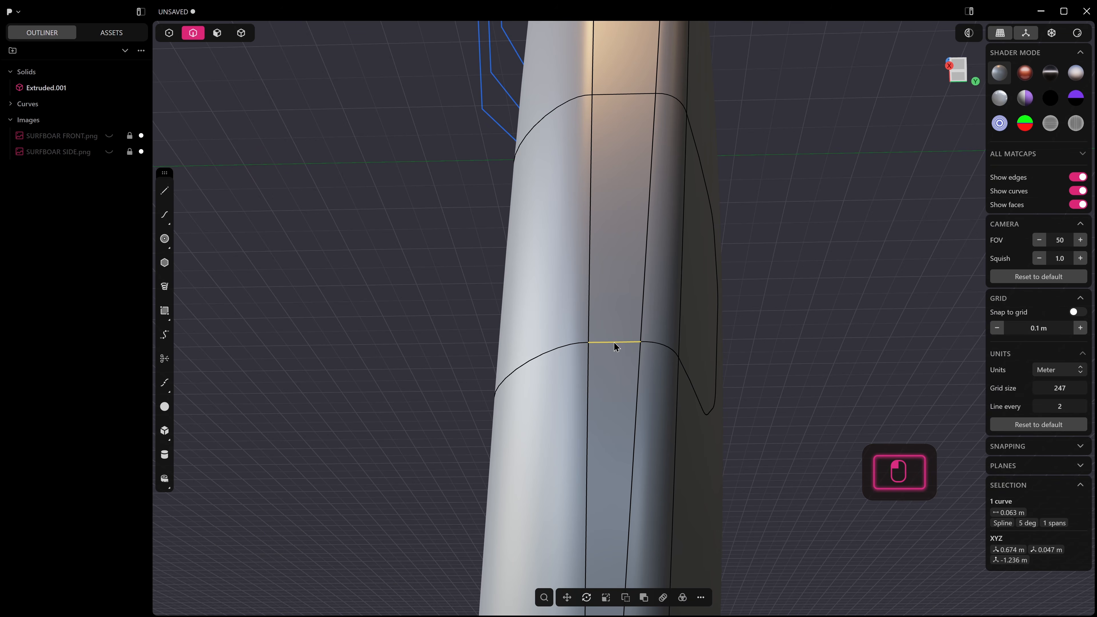
Step: List the curves in the outliner and hide the newly projected curve that overlaps the bridge curve
{"action": "key", "text": "h"}
{"action": "key", "text": "ctrl+z"}
{"action": "left_click", "coordinate": [617, 345]}
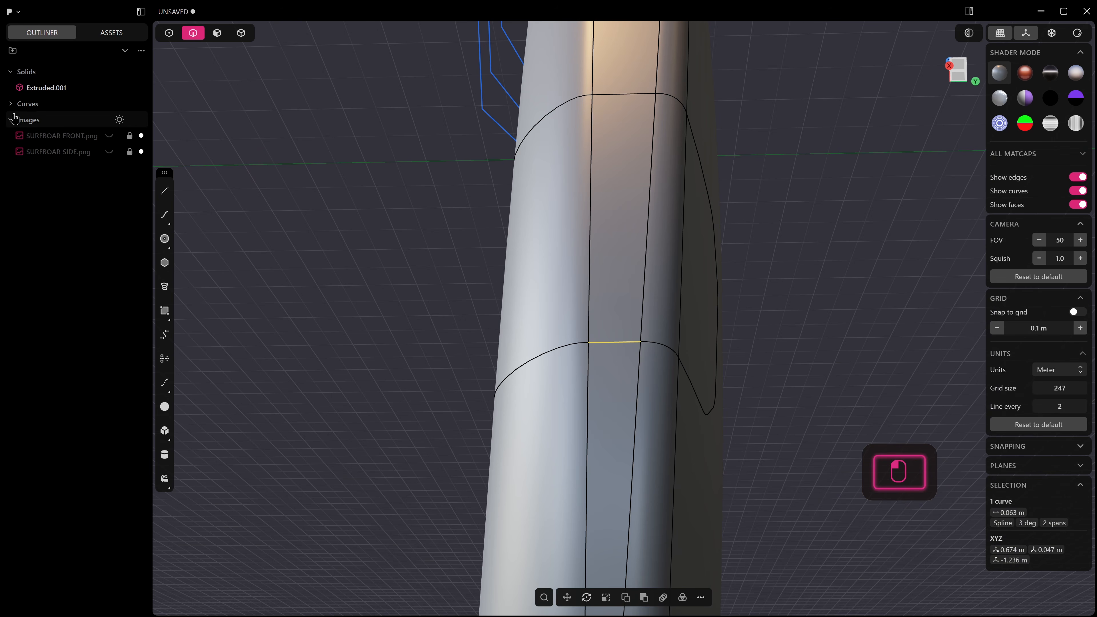
{"action": "left_click", "coordinate": [27, 104]}
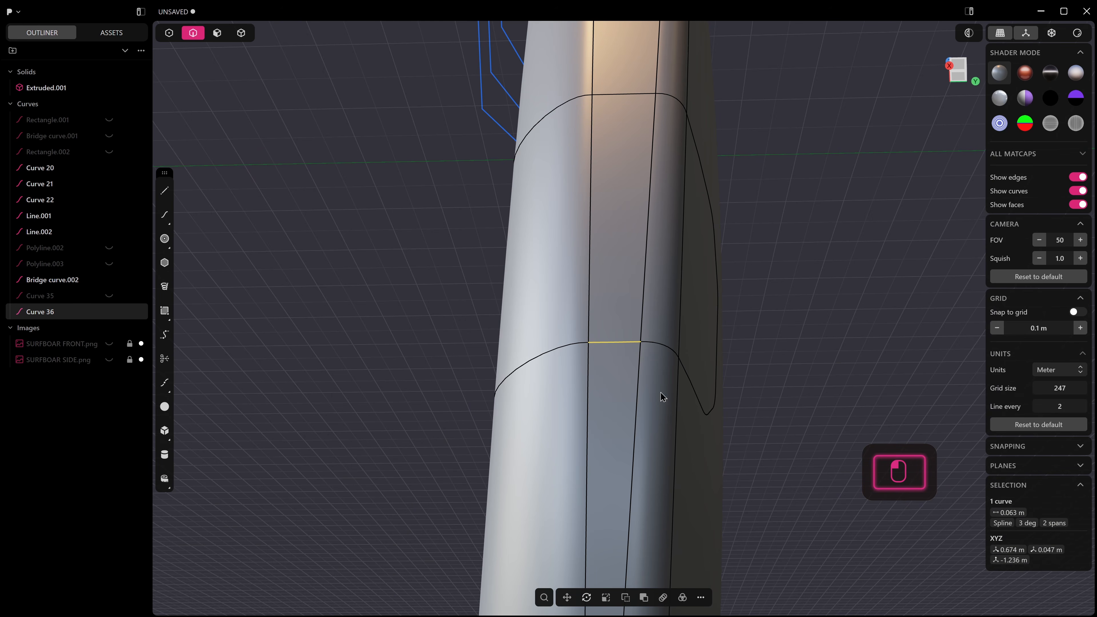
{"action": "left_click", "coordinate": [941, 336]}
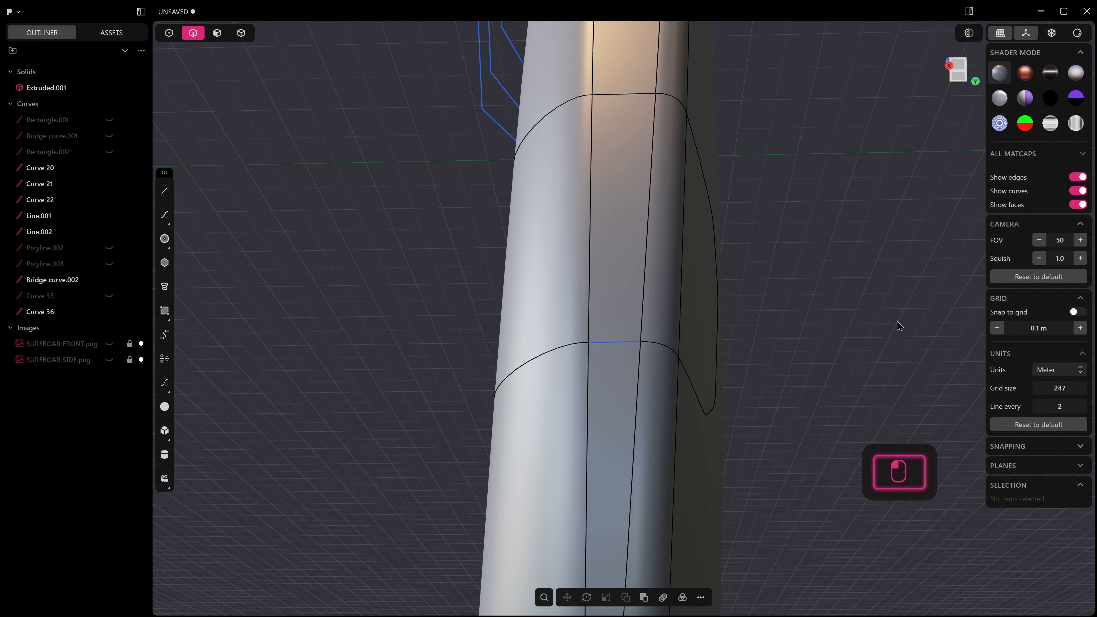
{"action": "left_click", "coordinate": [629, 341]}
{"action": "key", "text": "h"}
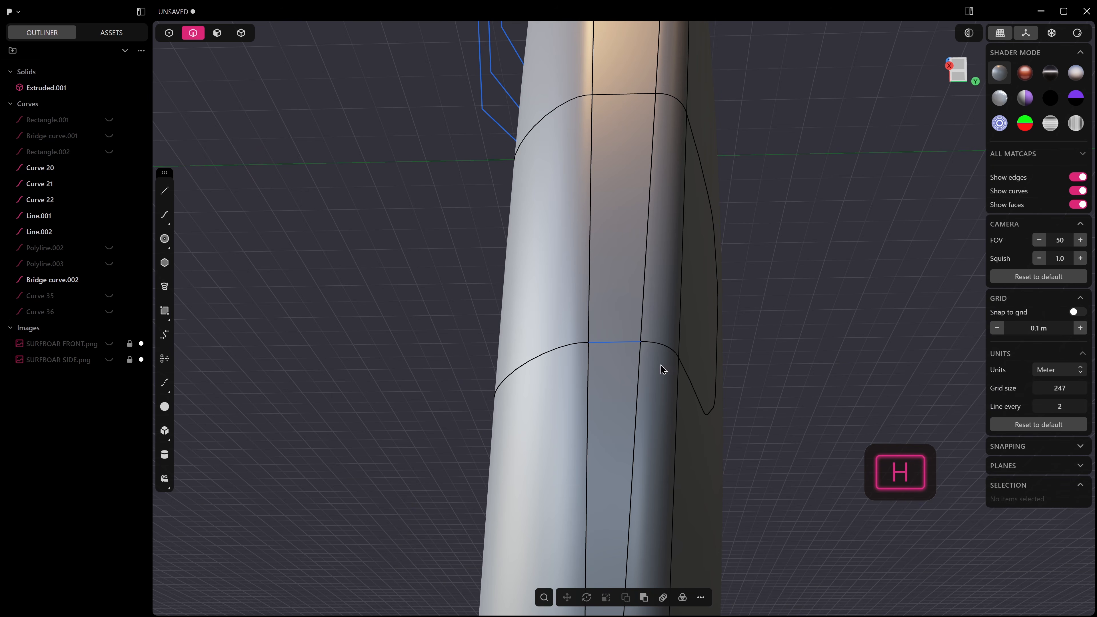
Step: Hide the bridge curve and undo the hide so it stays selected
{"action": "left_click", "coordinate": [615, 342]}
{"action": "key", "text": "h"}
{"action": "key", "text": "ctrl+z"}
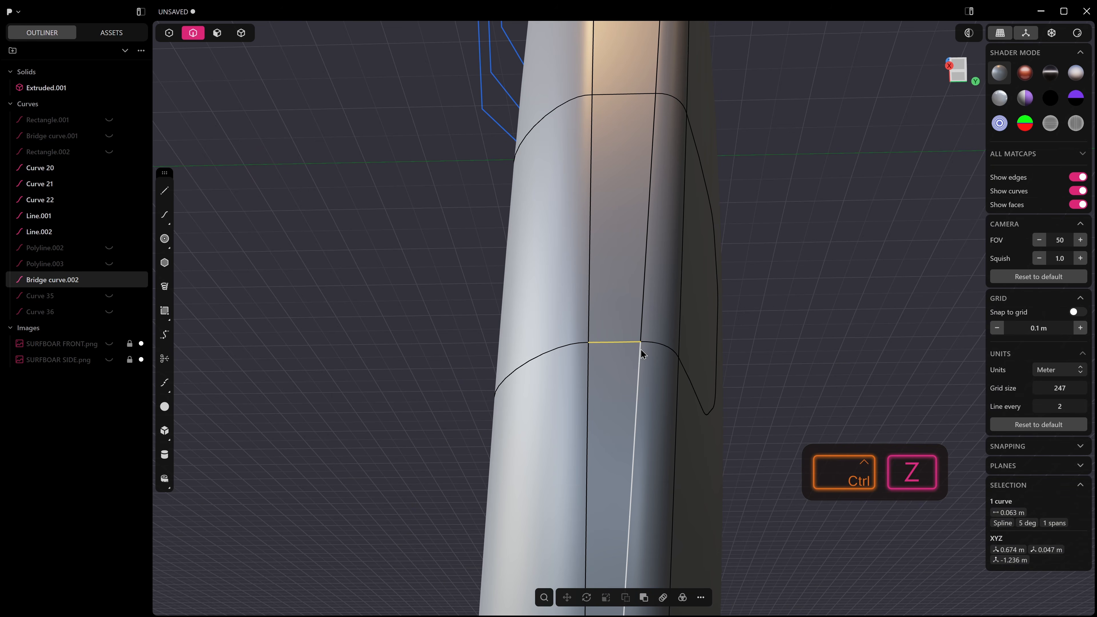
Step: Imprint the bridge curve onto the surfboard body across the narrow side strip
{"action": "middle_click_drag", "start_coordinate": [643, 348], "coordinate": [624, 317]}
{"action": "scroll", "coordinate": [624, 320], "scroll_direction": "up", "scroll_amount": 5}
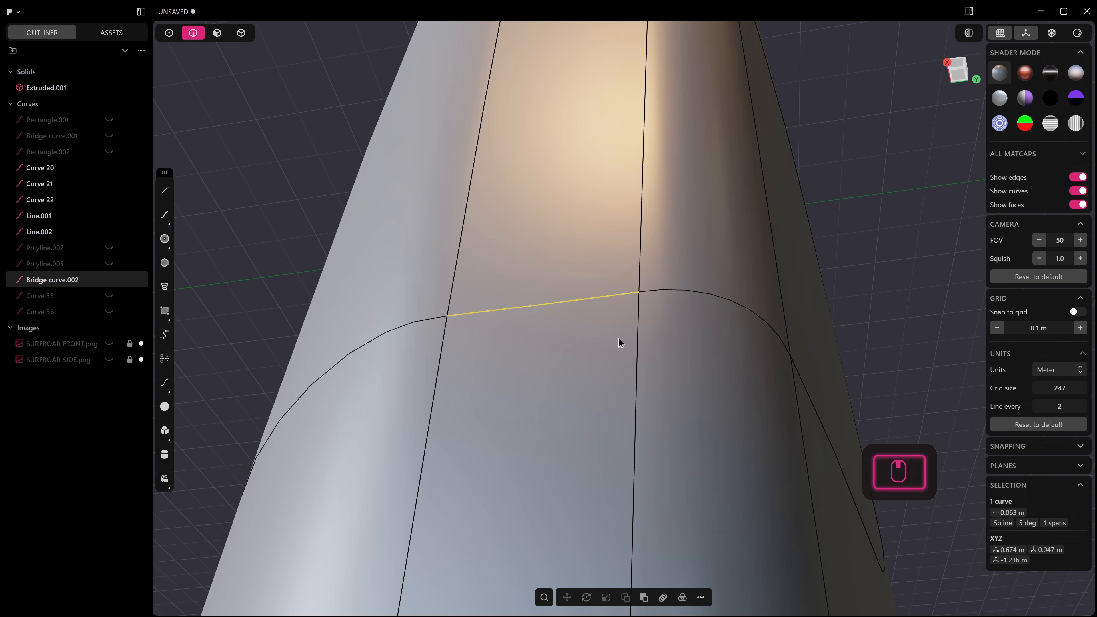
{"action": "key", "text": "shift+i"}
{"action": "left_click", "coordinate": [605, 327]}
{"action": "right_click", "coordinate": [72, 281]}
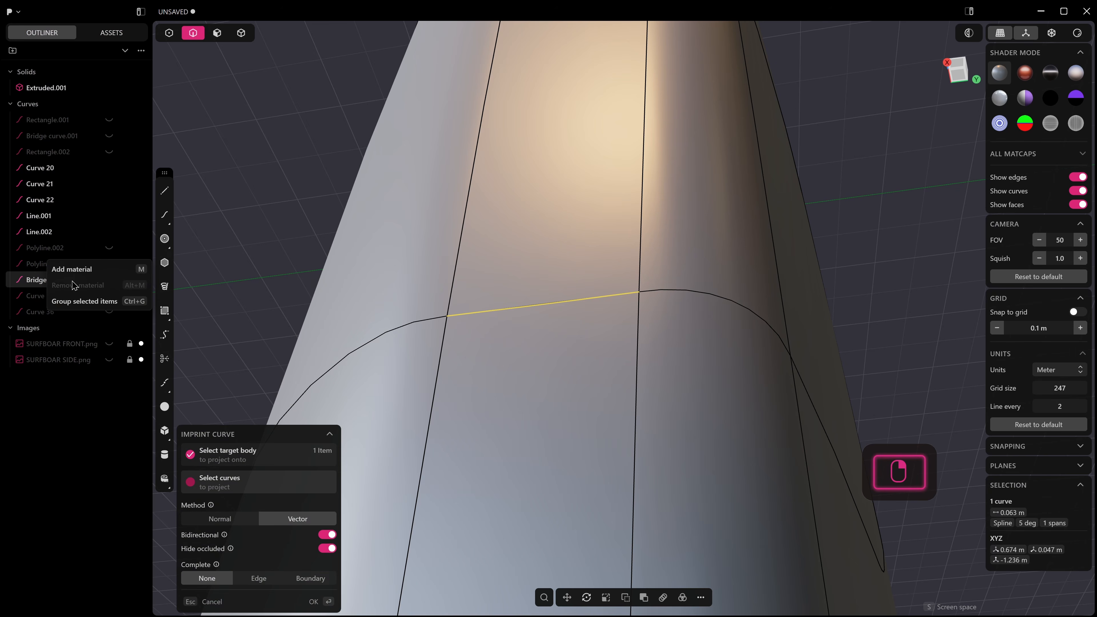
{"action": "left_click", "coordinate": [32, 285]}
{"action": "key", "text": "x"}
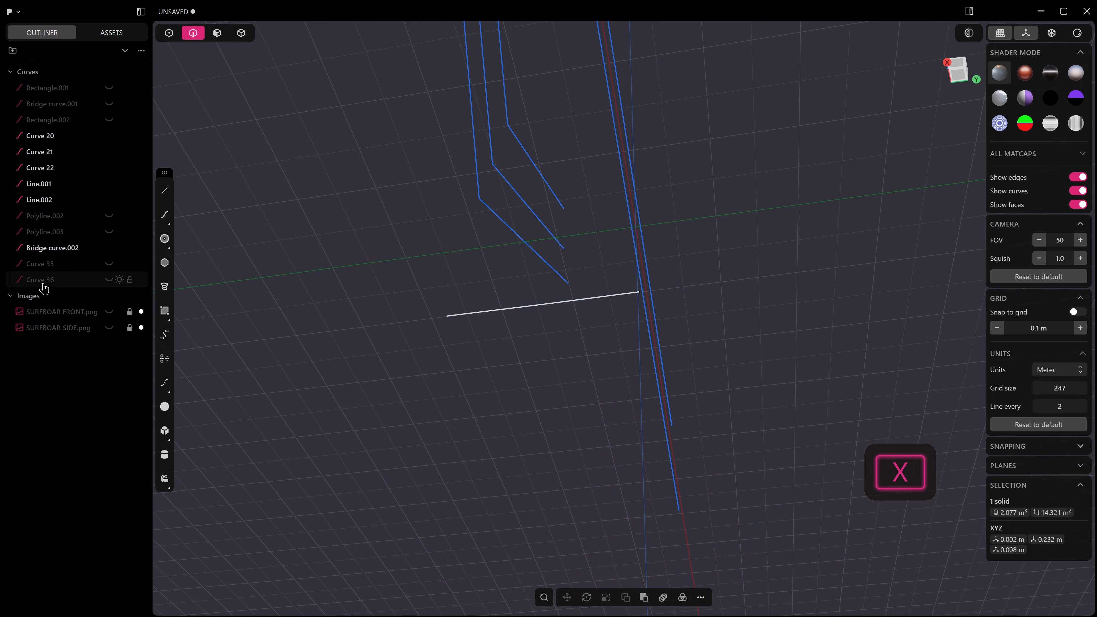
{"action": "key", "text": "ctrl+z"}
Step: Delete the bridge curve that was used to close the outline across the side strip
{"action": "left_click", "coordinate": [69, 280]}
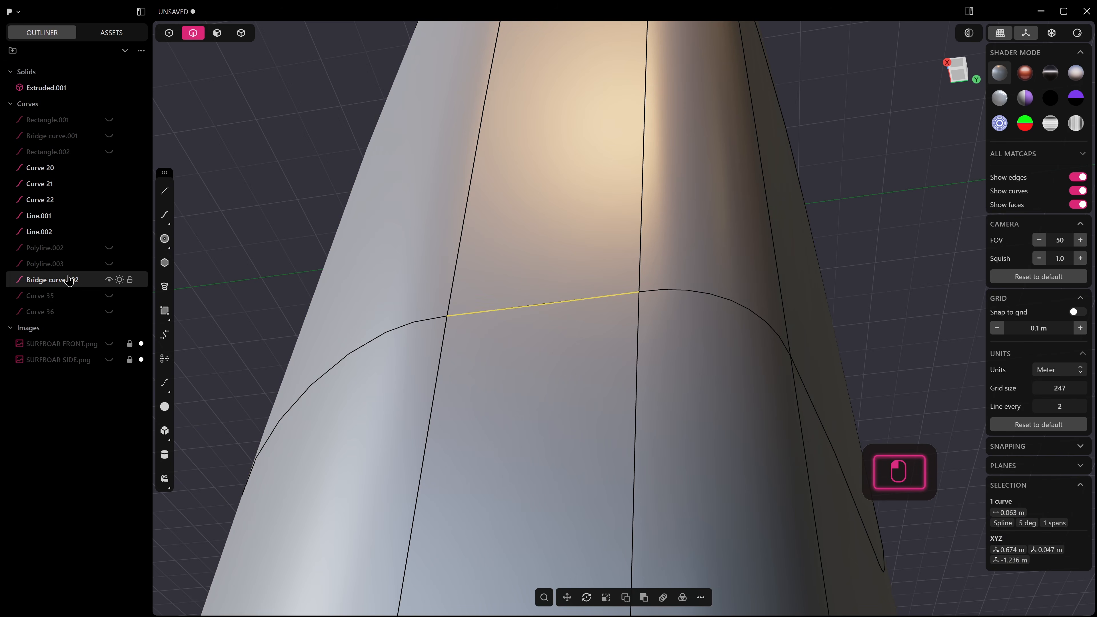
{"action": "key", "text": "x"}
{"action": "middle_click_drag", "start_coordinate": [408, 322], "coordinate": [585, 390]}
{"action": "scroll", "coordinate": [549, 353], "scroll_direction": "down", "scroll_amount": 6}
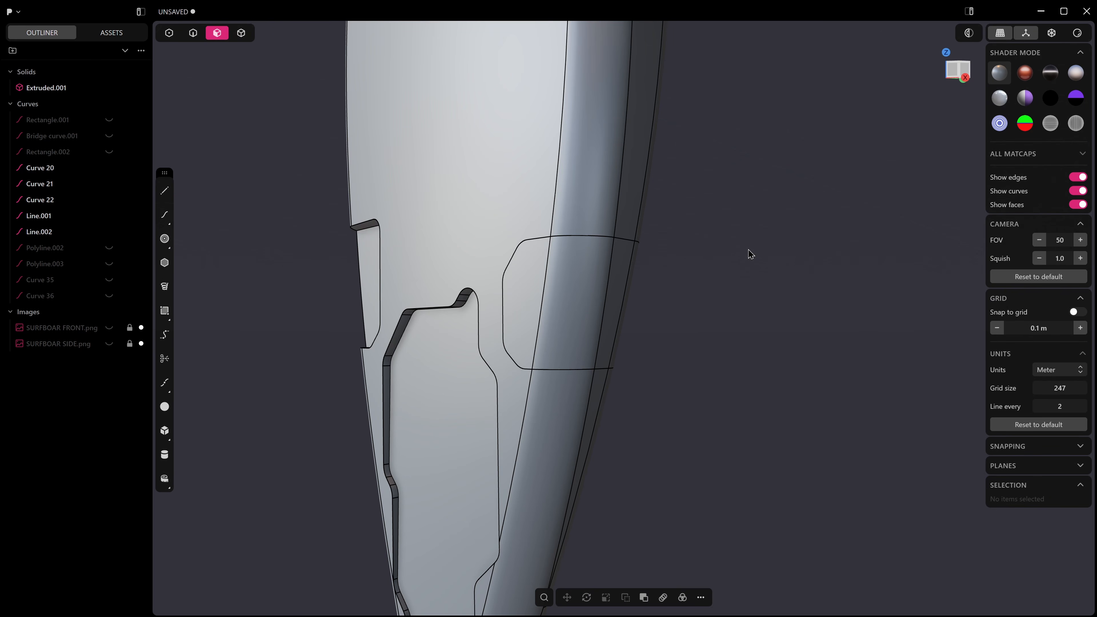
Step: Select all faces inside the closed side panel outline, from the front around to the back, and duplicate them as a separate sheet
{"action": "middle_click_drag", "start_coordinate": [681, 209], "coordinate": [504, 344]}
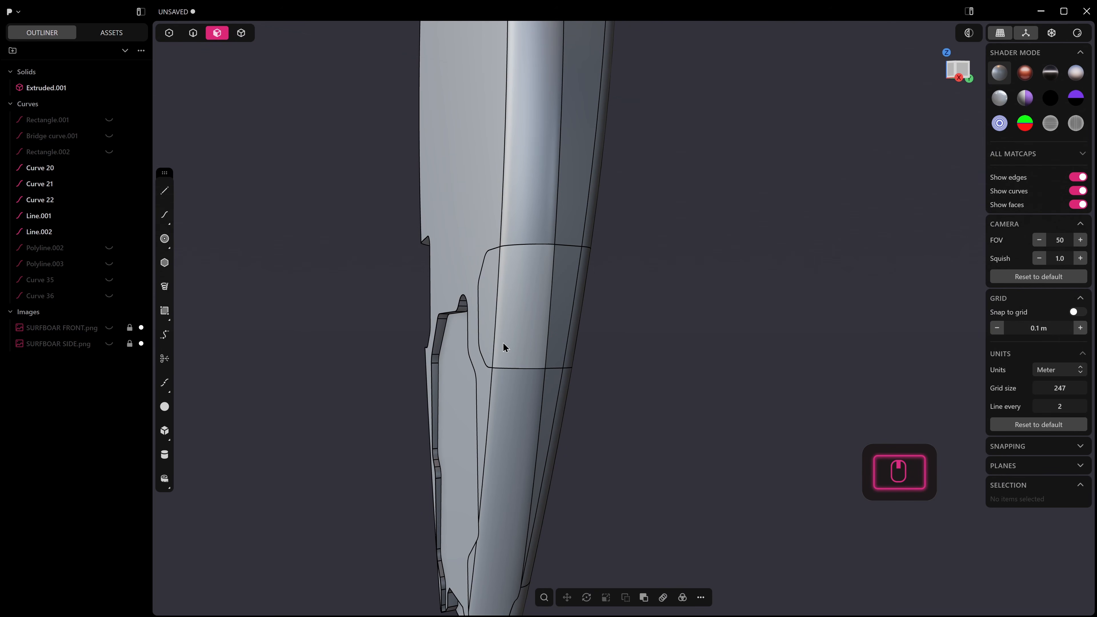
{"action": "left_click", "coordinate": [494, 318]}
{"action": "left_click", "coordinate": [537, 306], "text": "shift"}
{"action": "middle_click_drag", "start_coordinate": [542, 306], "coordinate": [516, 312]}
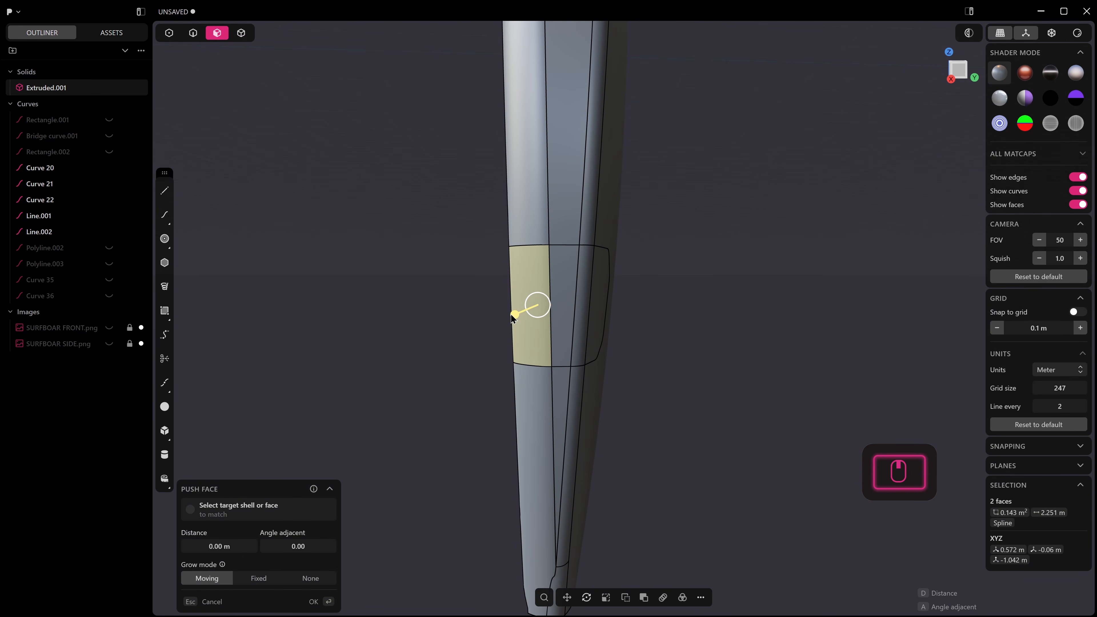
{"action": "left_click", "coordinate": [564, 282], "text": "shift"}
{"action": "left_click", "coordinate": [588, 275], "text": "shift"}
{"action": "left_click", "coordinate": [606, 279], "text": "shift"}
{"action": "middle_click_drag", "start_coordinate": [606, 279], "coordinate": [494, 291]}
{"action": "key", "text": "shift+d"}
{"action": "scroll", "coordinate": [683, 275], "scroll_direction": "up", "scroll_amount": 5}
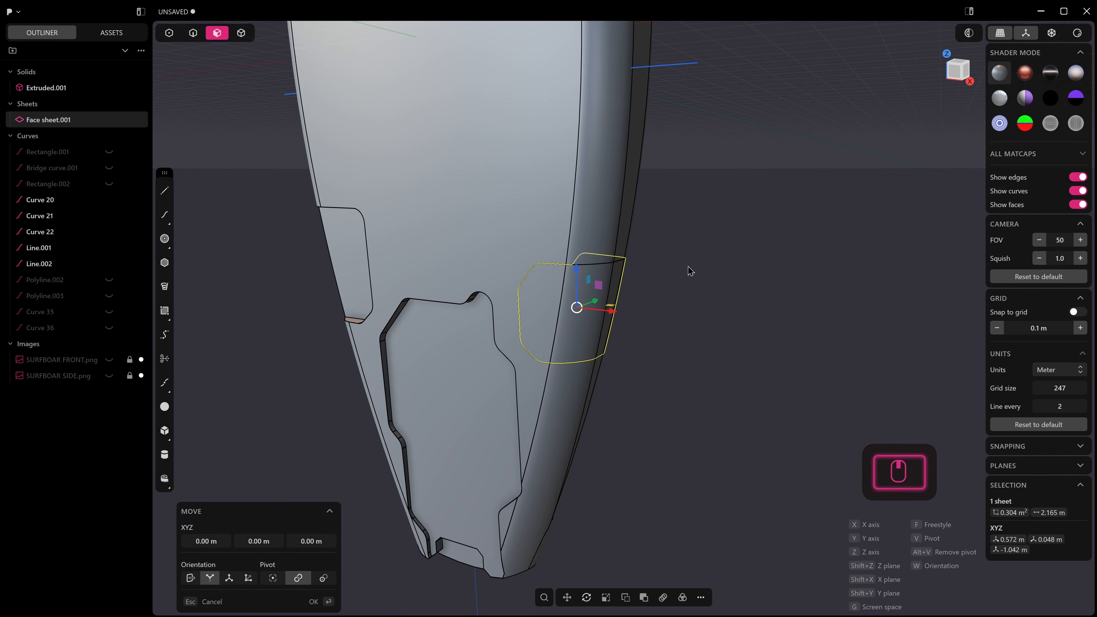
Step: Thicken the duplicated side panel sheet by about 0.033 m in both directions with the distances locked together
{"action": "scroll", "coordinate": [650, 308], "scroll_direction": "up", "scroll_amount": 3}
{"action": "mouse_move", "coordinate": [650, 308]}
{"action": "middle_mouse_down"}
{"action": "mouse_move", "coordinate": [632, 281]}
{"action": "mouse_move", "coordinate": [652, 317]}
{"action": "middle_mouse_up"}
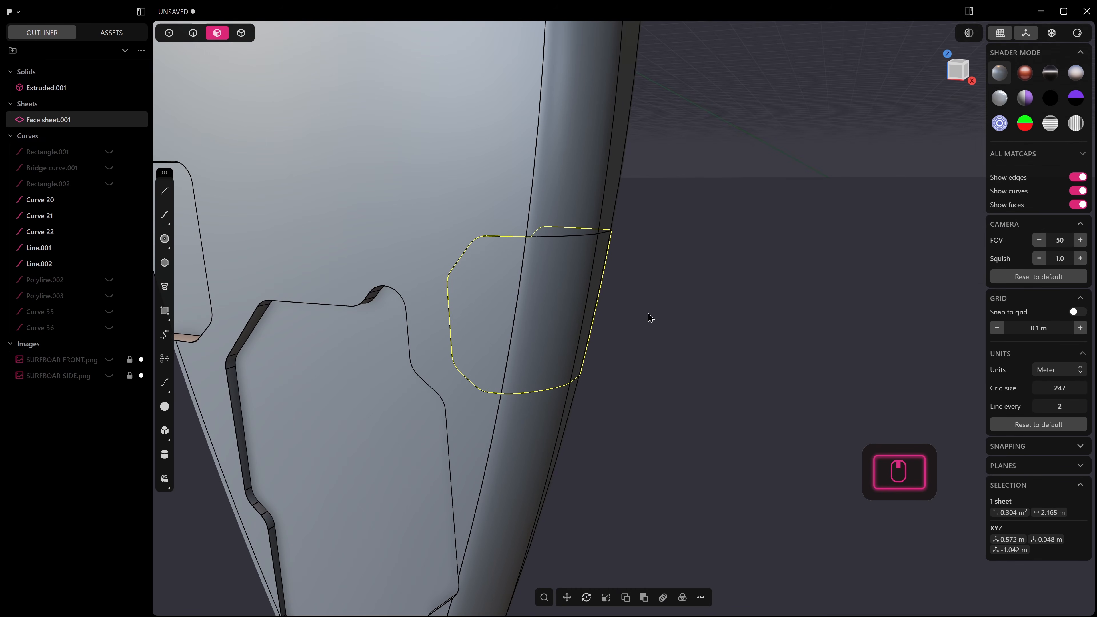
{"action": "key", "text": "shift+f"}
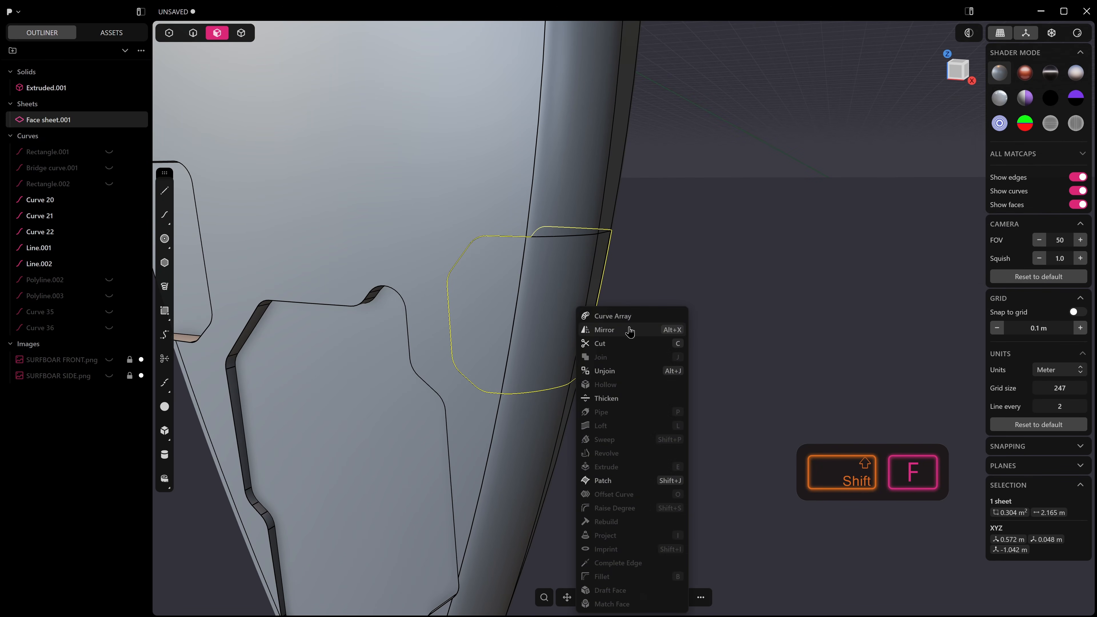
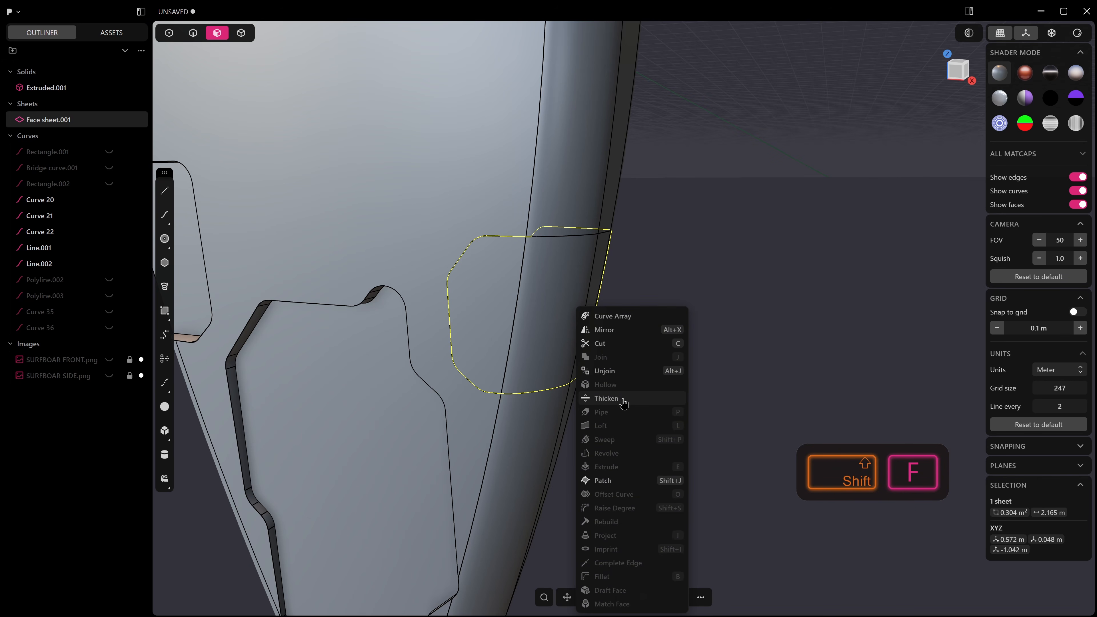
{"action": "left_click", "coordinate": [606, 398]}
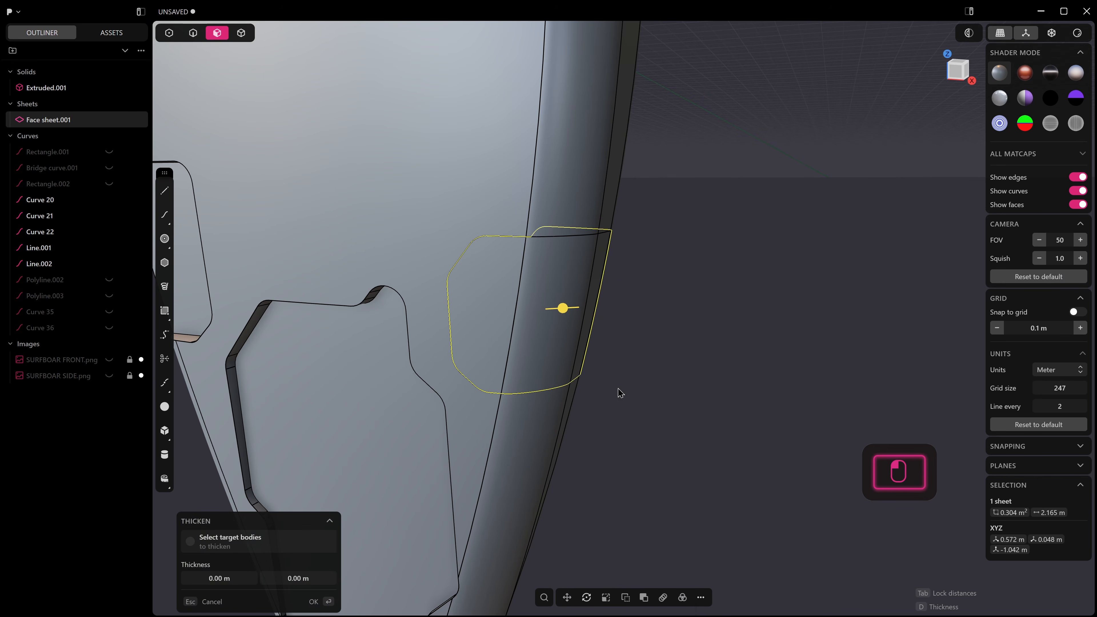
{"action": "key", "text": "Tab"}
{"action": "left_click", "coordinate": [569, 312]}
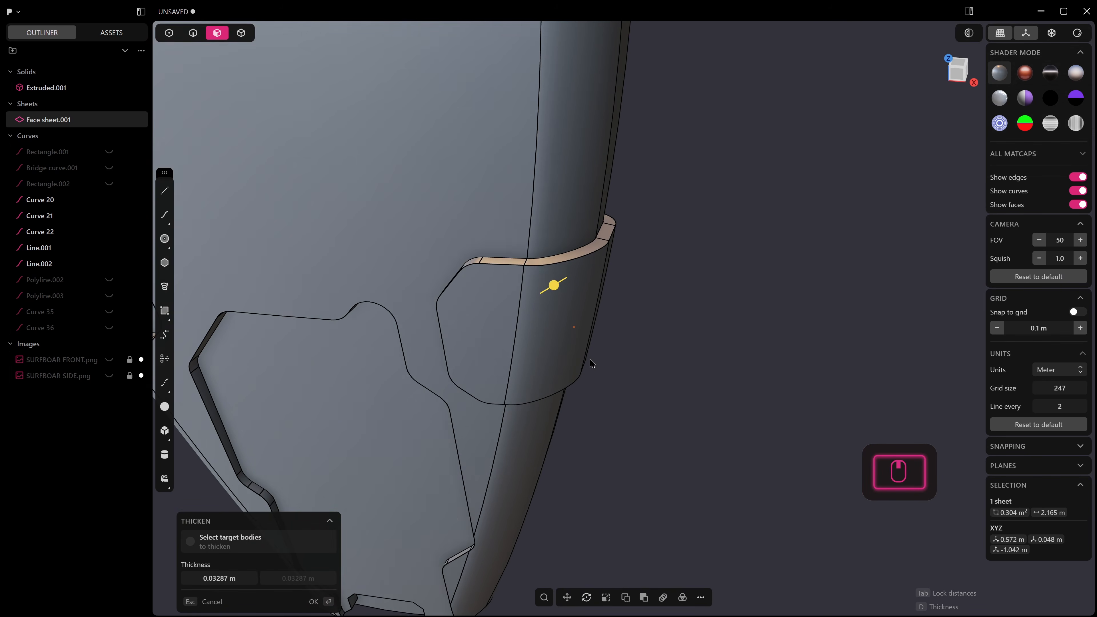
Step: Cut the thickened side panel out of the surfboard body with a Boolean difference
{"action": "middle_click_drag", "start_coordinate": [622, 346], "coordinate": [576, 269]}
{"action": "scroll", "coordinate": [572, 313], "scroll_direction": "down", "scroll_amount": 5}
{"action": "key", "text": "4"}
{"action": "left_click", "coordinate": [572, 188]}
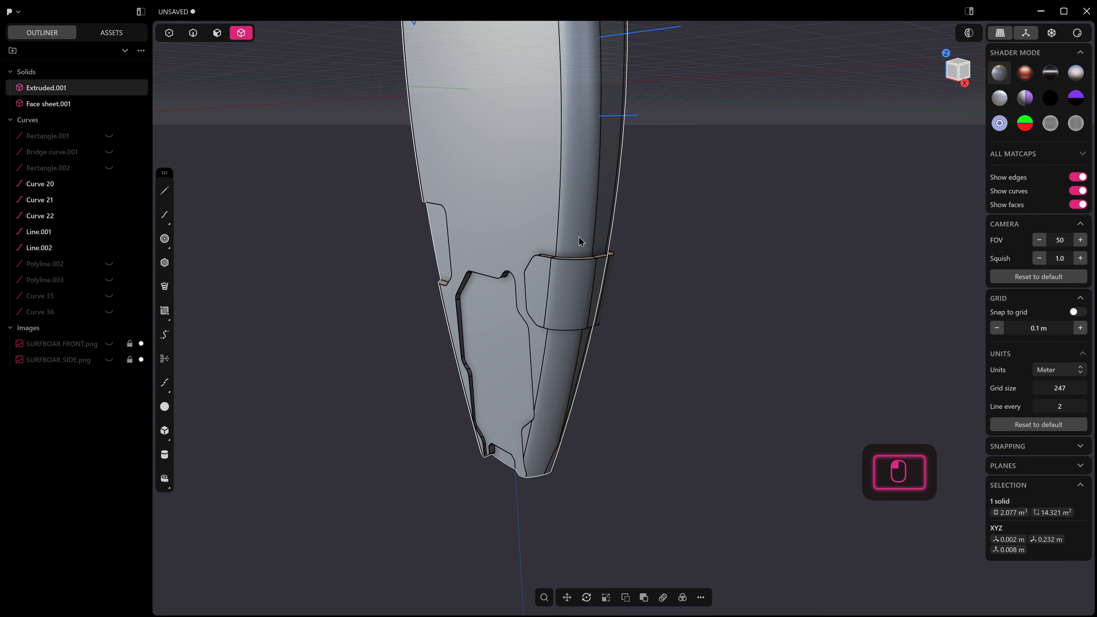
{"action": "key", "text": "q"}
{"action": "middle_click_drag", "start_coordinate": [623, 290], "coordinate": [624, 258]}
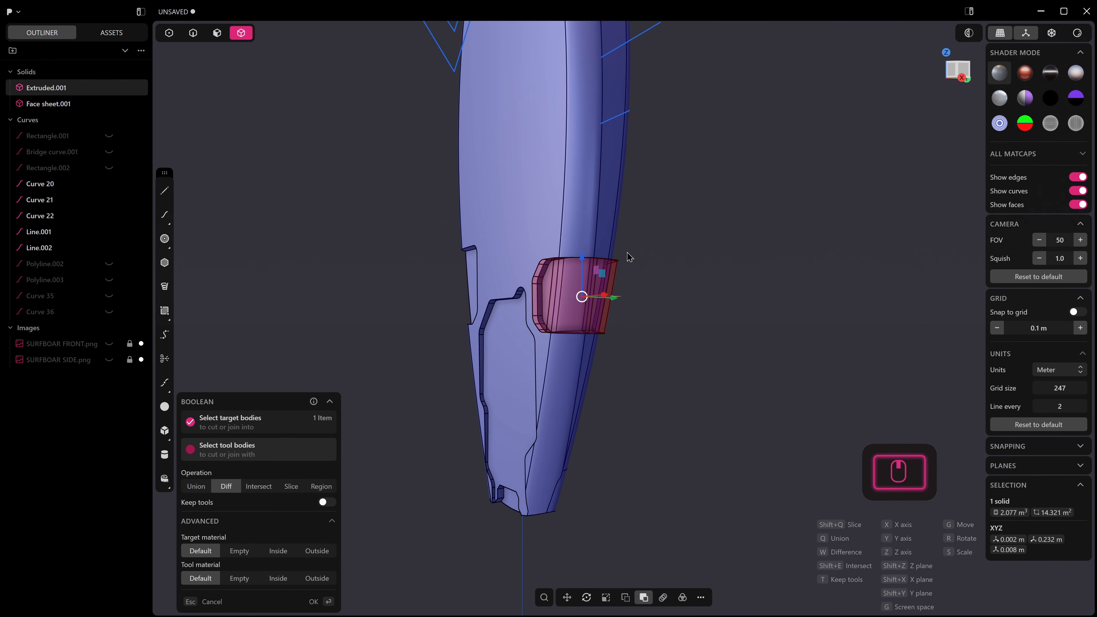
{"action": "right_click", "coordinate": [653, 245]}
Step: Search the commands for "RED" and apply the first match to the surfboard body
{"action": "middle_click_drag", "start_coordinate": [598, 298], "coordinate": [559, 368]}
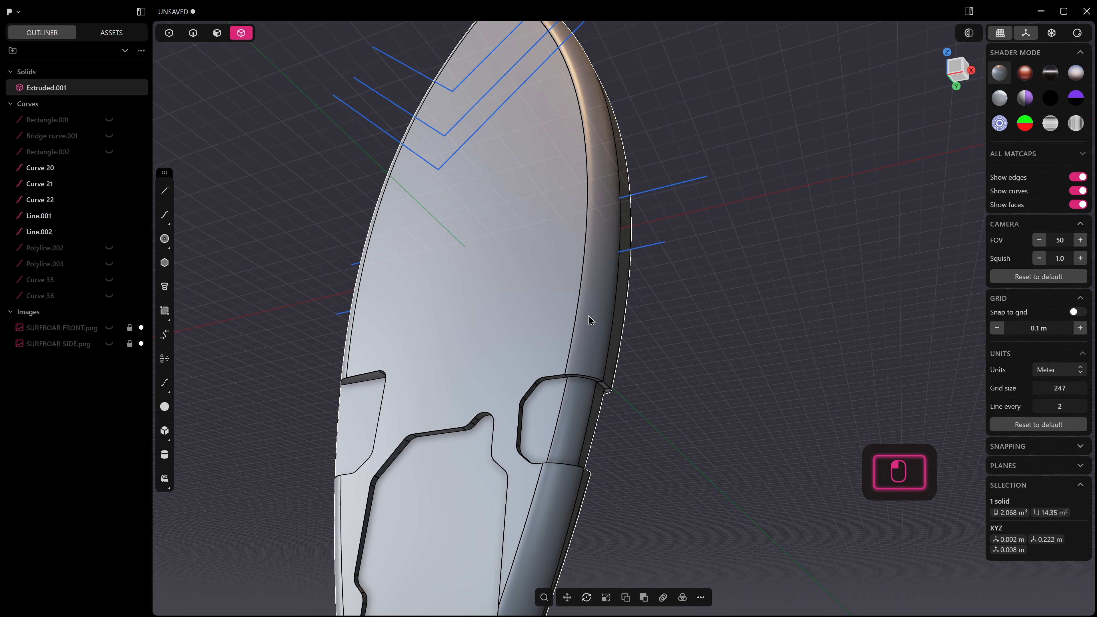
{"action": "type", "text": "fRED"}
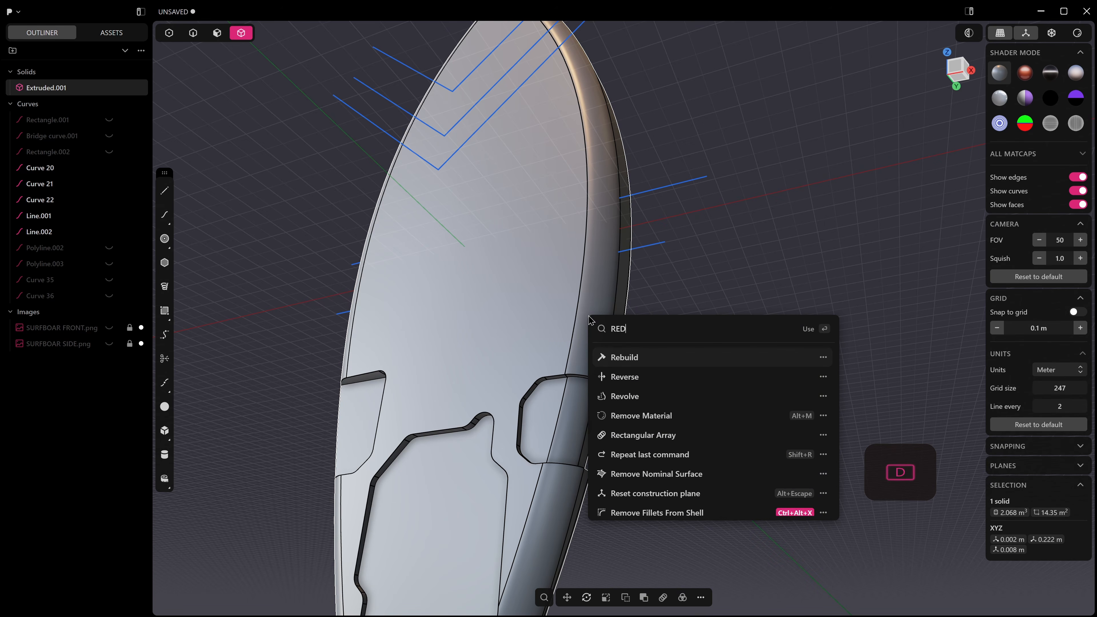
{"action": "left_click", "coordinate": [647, 359]}
Step: Examine the side recess and the overall shape of the surfboard from several angles and distances
{"action": "middle_click_drag", "start_coordinate": [614, 388], "coordinate": [356, 374]}
{"action": "scroll", "coordinate": [616, 408], "scroll_direction": "down", "scroll_amount": 5}
{"action": "middle_click_drag", "start_coordinate": [601, 395], "coordinate": [596, 471]}
{"action": "middle_click_drag", "start_coordinate": [595, 471], "coordinate": [508, 558], "text": "shift"}
{"action": "scroll", "coordinate": [585, 426], "scroll_direction": "up", "scroll_amount": 8}
{"action": "scroll", "coordinate": [576, 403], "scroll_direction": "down", "scroll_amount": 8}
{"action": "middle_click_drag", "start_coordinate": [594, 417], "coordinate": [661, 415]}
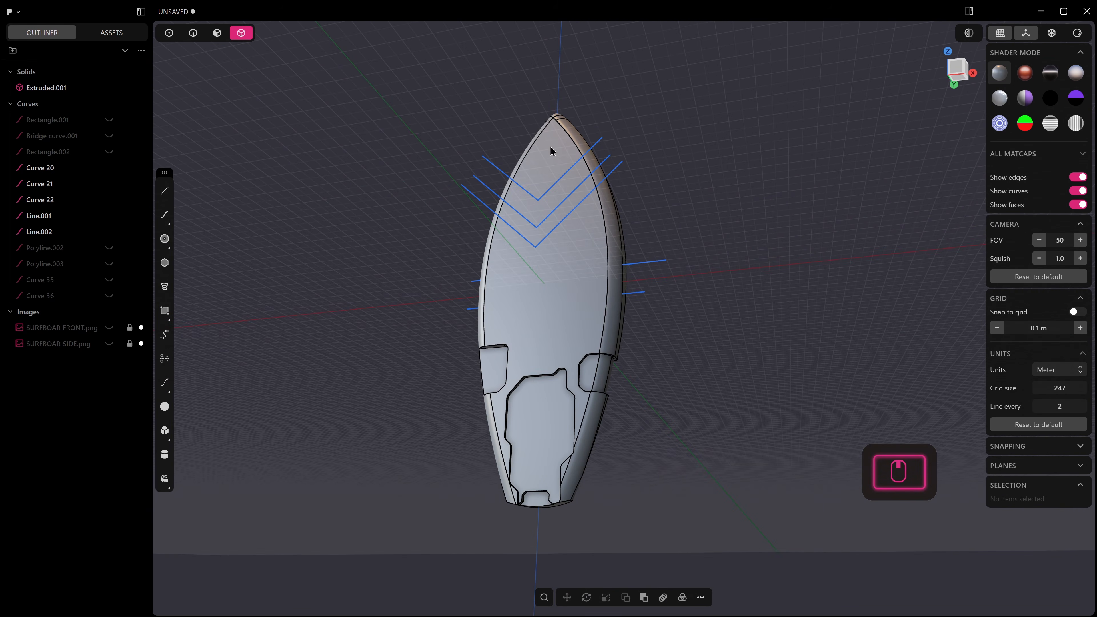
Step: Isolate the surfboard body and turn off the viewport overlays
{"action": "left_click", "coordinate": [576, 263]}
{"action": "key", "text": "comma"}
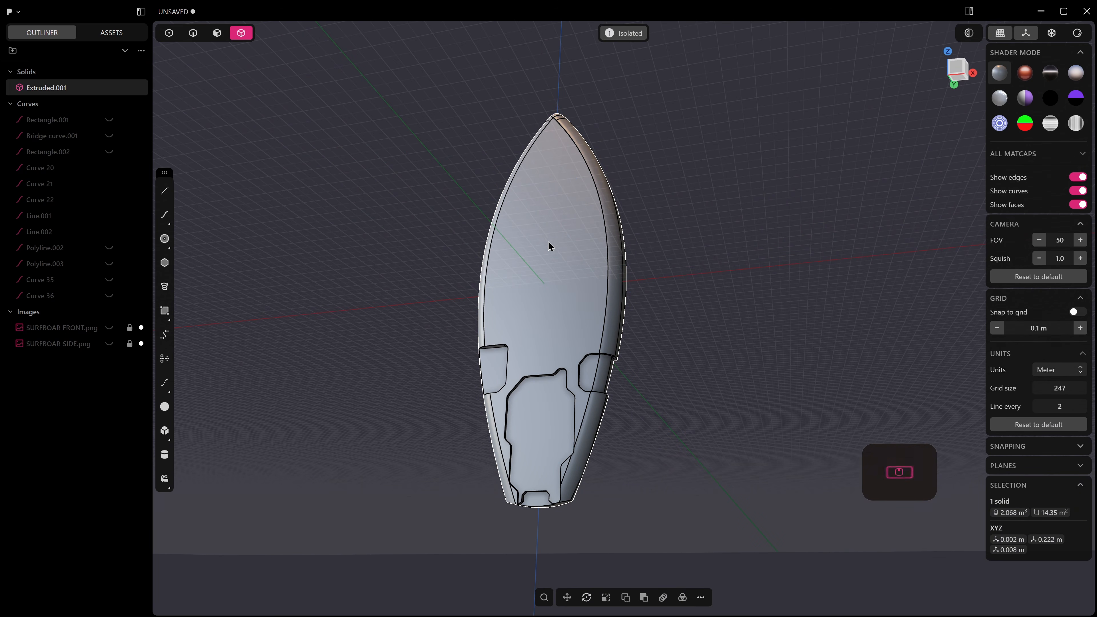
{"action": "middle_click_drag", "start_coordinate": [643, 172], "coordinate": [651, 187]}
{"action": "left_click", "coordinate": [655, 175]}
{"action": "key", "text": "alt+shift+z"}
{"action": "key", "text": "alt+shift+z"}
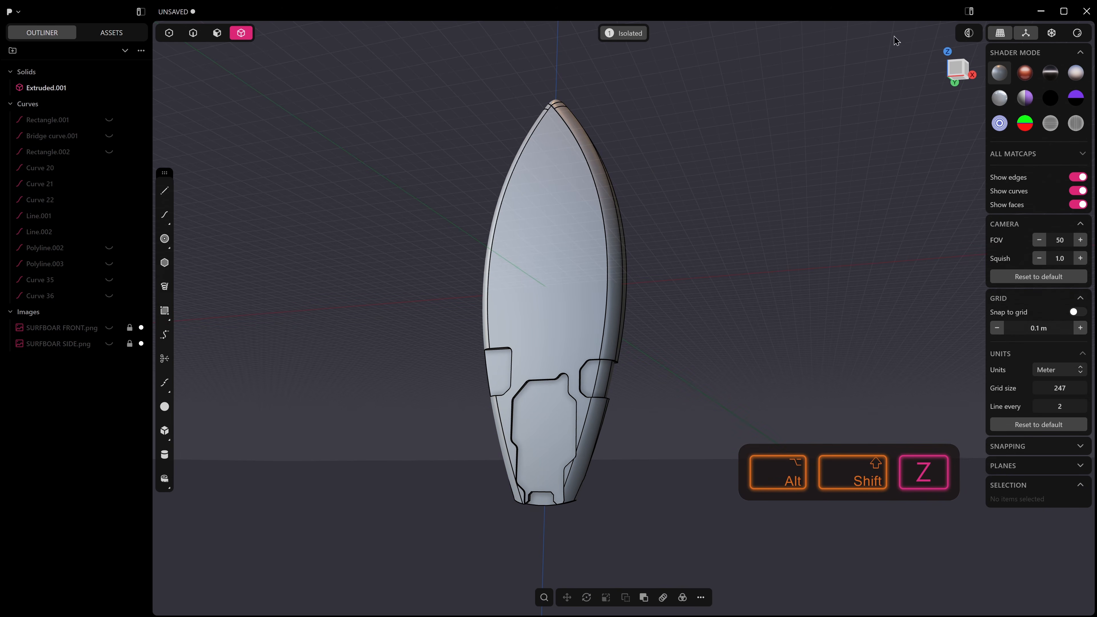
{"action": "left_click", "coordinate": [1025, 36]}
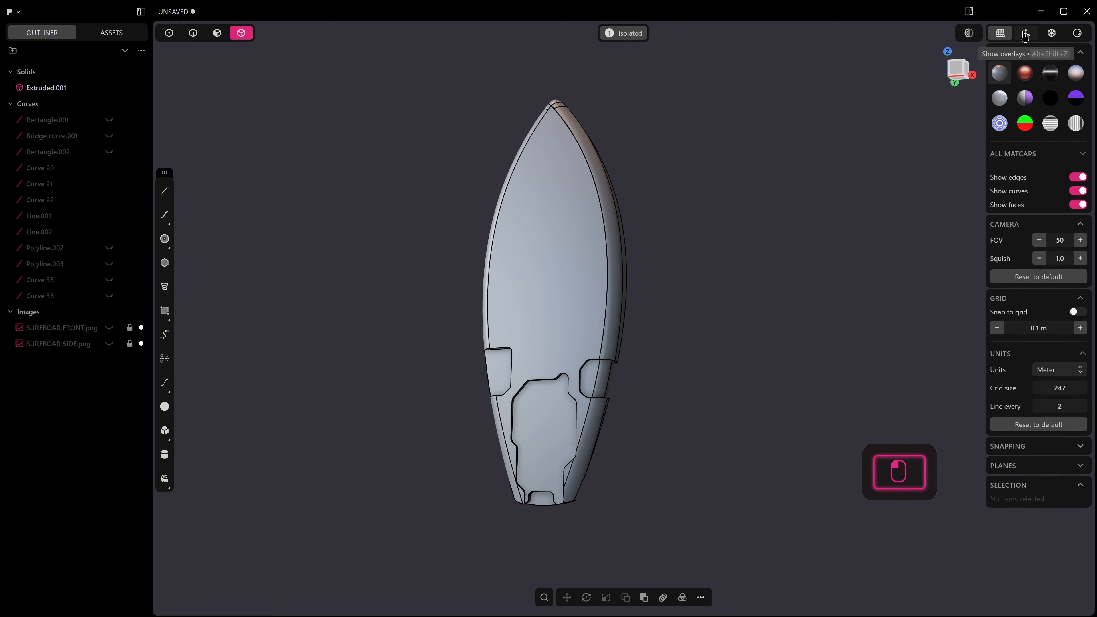
{"action": "left_click", "coordinate": [1025, 37]}
{"action": "key", "text": "alt+shift+z"}
Step: Preview the surfboard in render mode under the built-in blue and dark gray lighting presets
{"action": "middle_click_drag", "start_coordinate": [837, 98], "coordinate": [826, 197]}
{"action": "scroll", "coordinate": [834, 198], "scroll_direction": "up", "scroll_amount": 2}
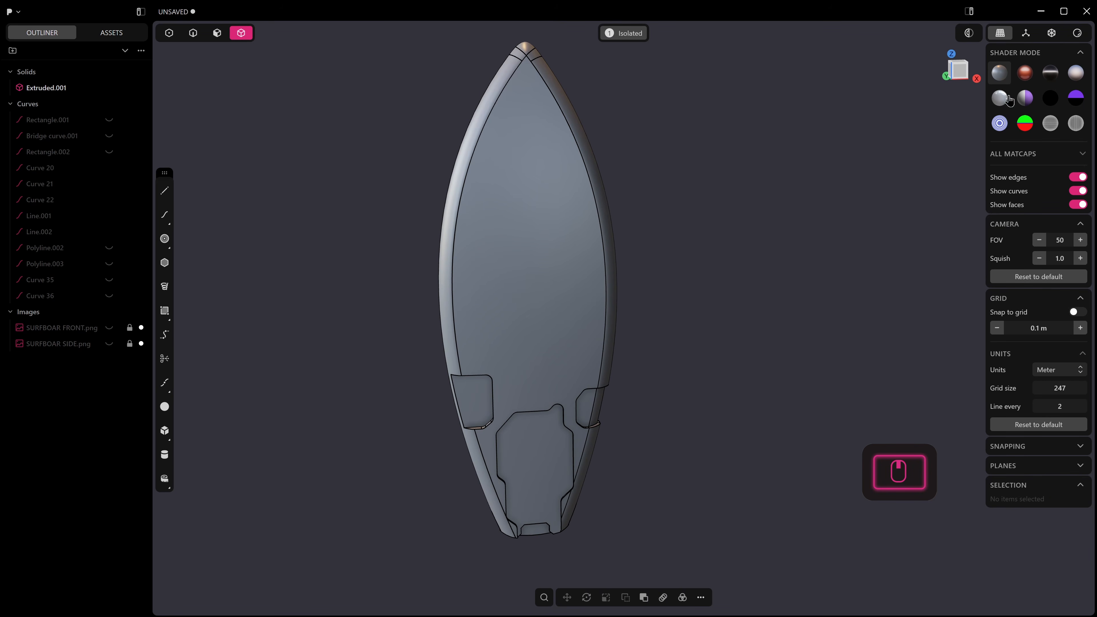
{"action": "left_click", "coordinate": [1087, 35]}
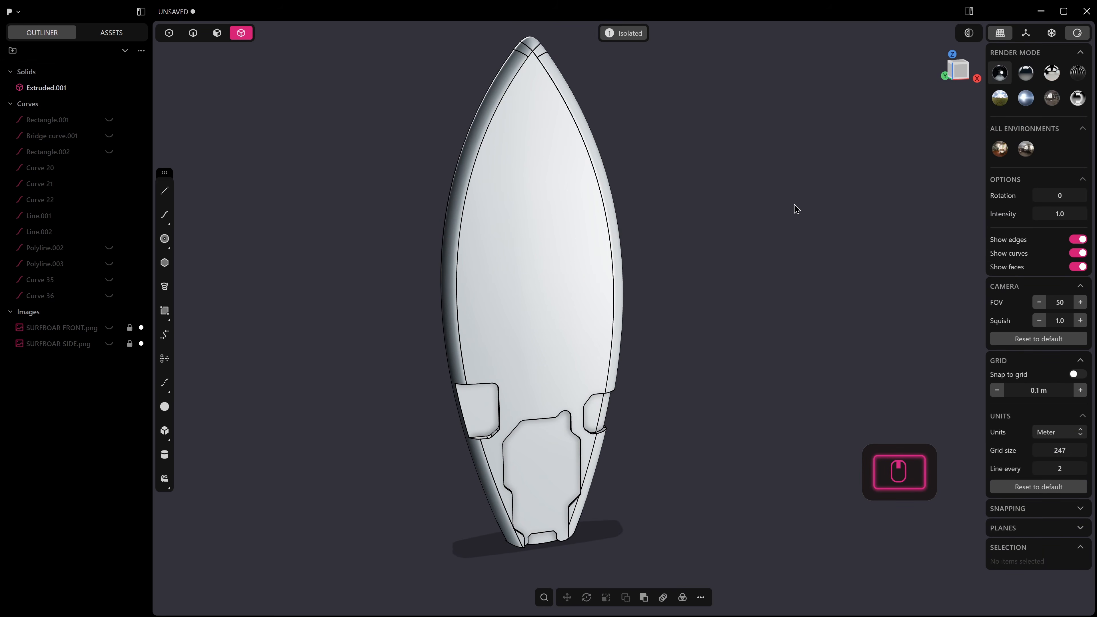
{"action": "left_click", "coordinate": [1028, 99]}
{"action": "middle_click_drag", "start_coordinate": [794, 201], "coordinate": [812, 159], "text": "shift"}
{"action": "middle_click_drag", "start_coordinate": [753, 214], "coordinate": [772, 220]}
{"action": "left_click", "coordinate": [1052, 98]}
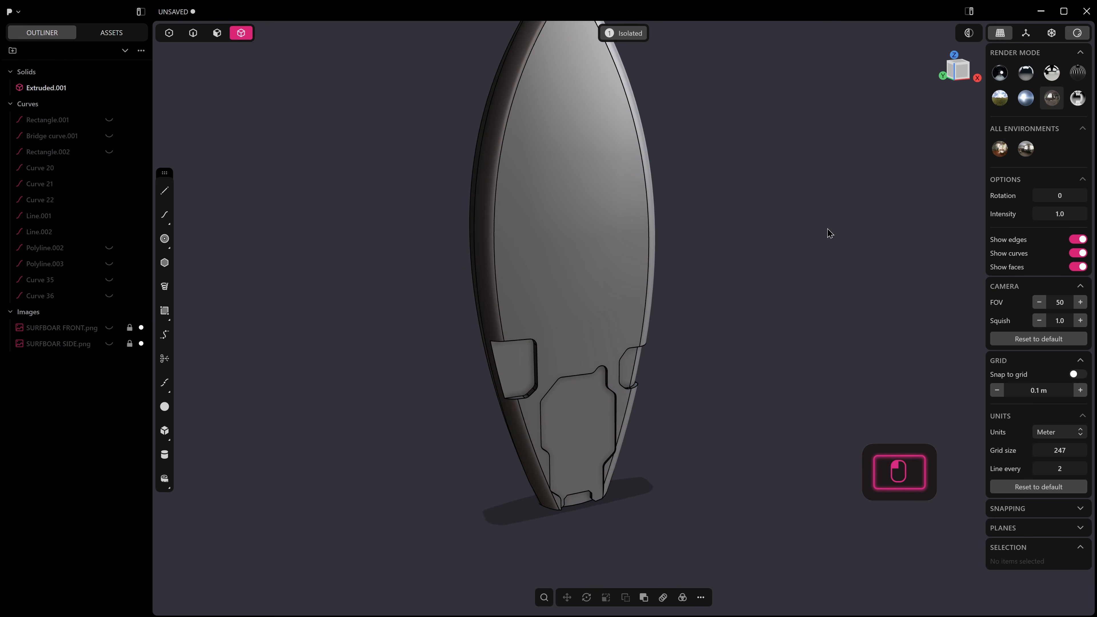
{"action": "scroll", "coordinate": [774, 245], "scroll_direction": "down", "scroll_amount": 3}
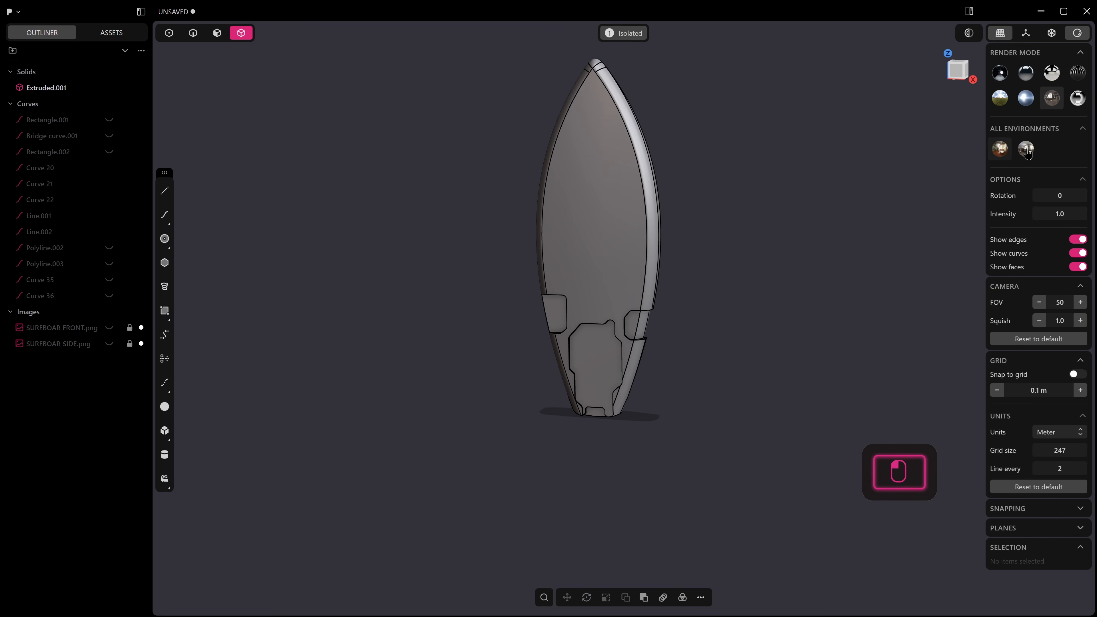
Step: Compare the two additional render environments, return to the dark gray preset, and inspect the surfboard's shading
{"action": "left_click", "coordinate": [1026, 151]}
{"action": "left_click", "coordinate": [1000, 152]}
{"action": "left_click", "coordinate": [1051, 99]}
{"action": "middle_click_drag", "start_coordinate": [592, 215], "coordinate": [639, 278]}
{"action": "scroll", "coordinate": [650, 230], "scroll_direction": "up", "scroll_amount": 5}
{"action": "middle_click_drag", "start_coordinate": [639, 278], "coordinate": [615, 254]}
{"action": "scroll", "coordinate": [739, 256], "scroll_direction": "down", "scroll_amount": 2}
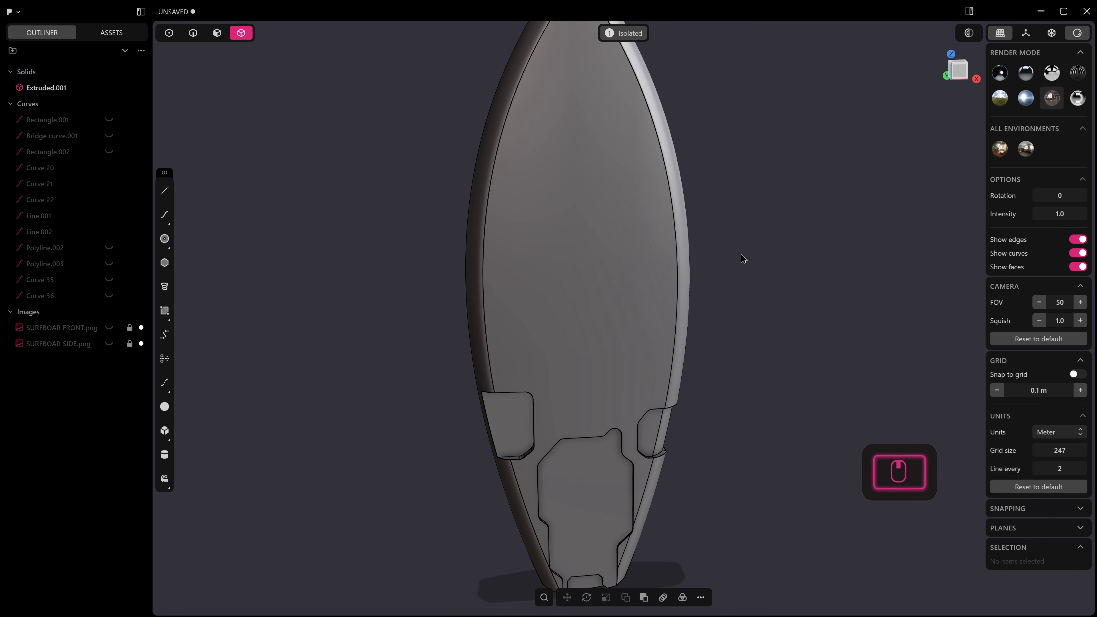
Step: Return to the shader display and end the isolation of the surfboard body
{"action": "left_click", "coordinate": [1076, 33]}
{"action": "scroll", "coordinate": [622, 31], "scroll_direction": "down", "scroll_amount": 2}
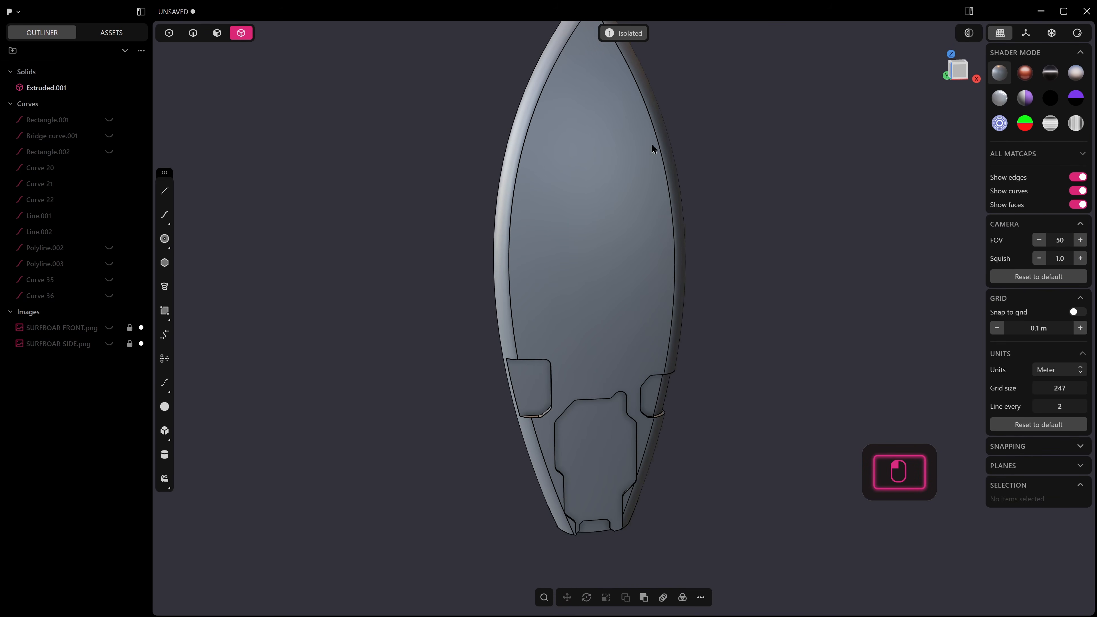
{"action": "left_click", "coordinate": [624, 35]}
Step: Move the two horizontal lines about 0.47 m along negative Y, in front of the board
{"action": "middle_click_drag", "start_coordinate": [661, 172], "coordinate": [730, 241]}
{"action": "key", "text": "2"}
{"action": "left_click", "coordinate": [724, 248]}
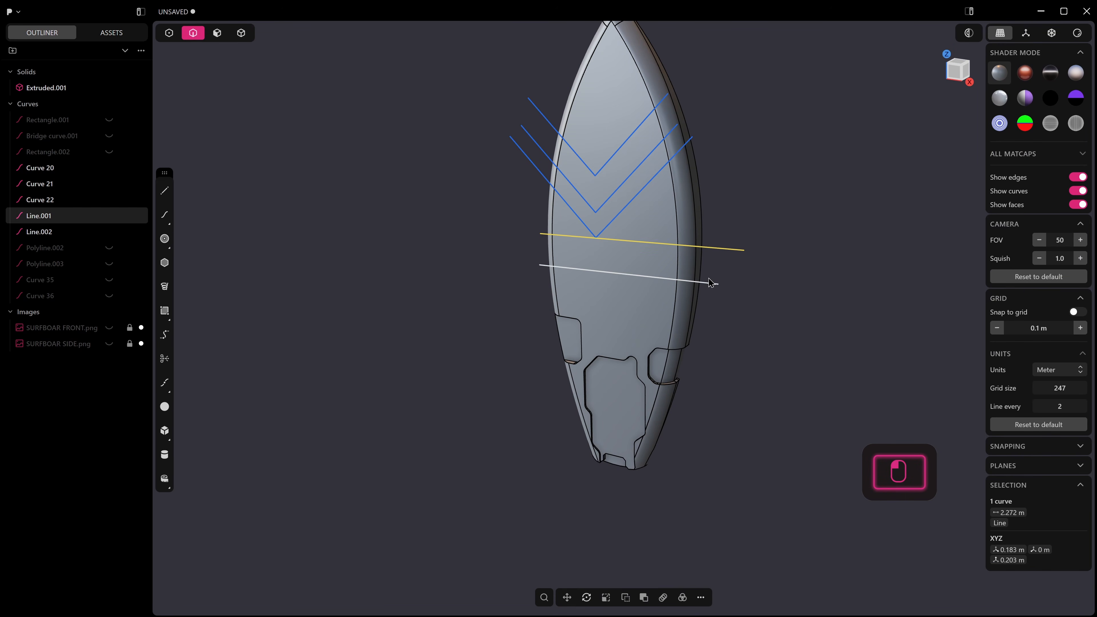
{"action": "left_click", "coordinate": [710, 282], "text": "shift"}
{"action": "key", "text": "g"}
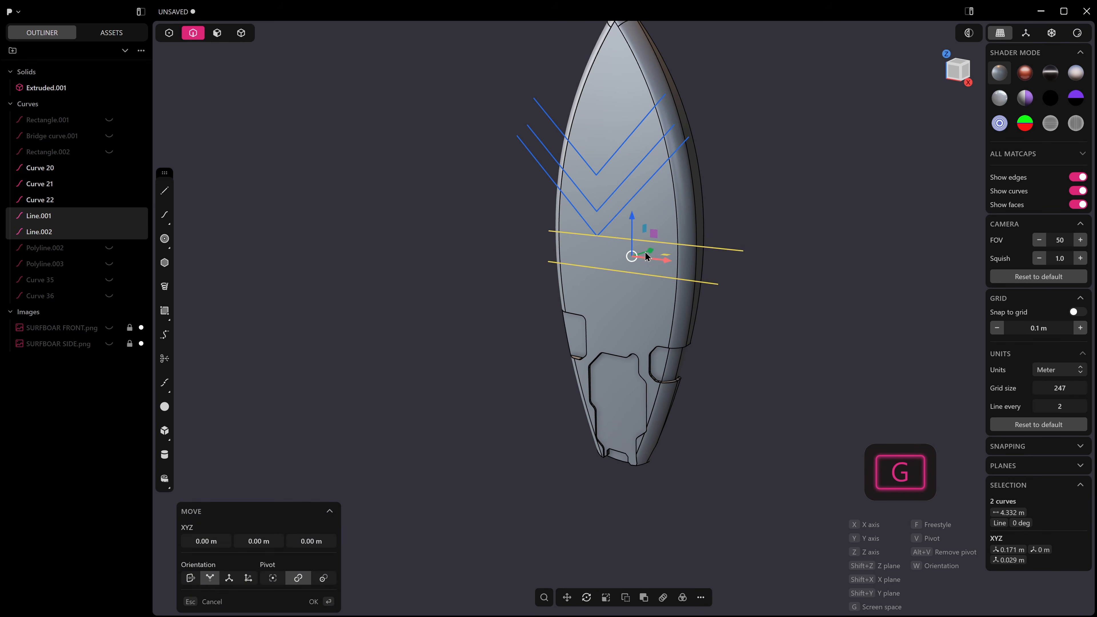
{"action": "left_click", "coordinate": [626, 263]}
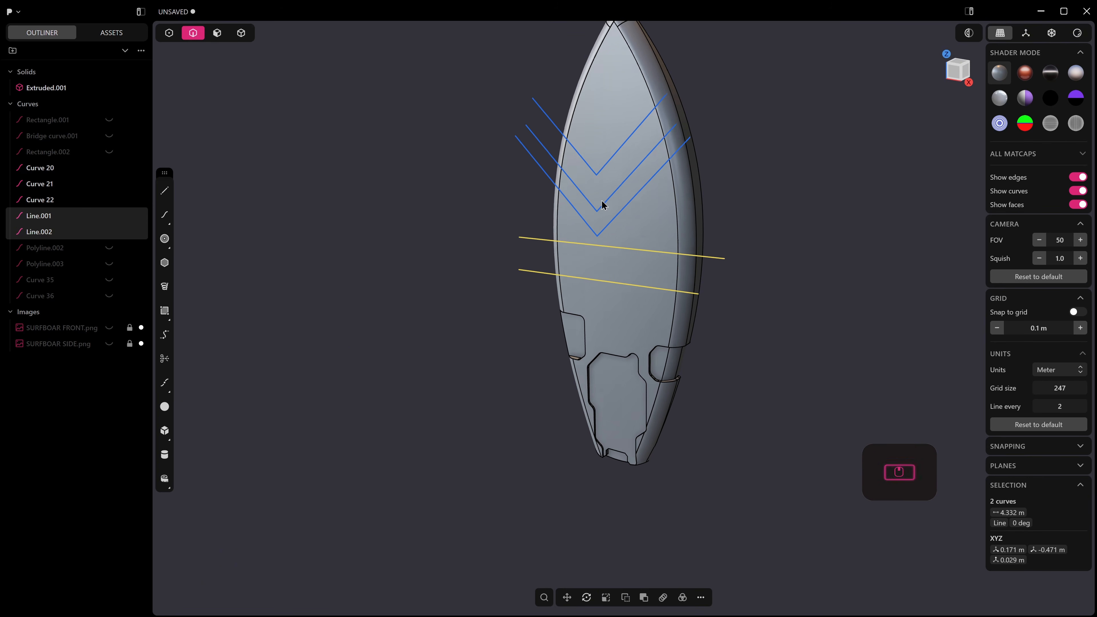
Step: Compare the chevron curves and horizontal lines with the SURFBOAR FRONT.png reference from the front, showing the image only for this check
{"action": "middle_click_drag", "start_coordinate": [600, 203], "coordinate": [582, 191]}
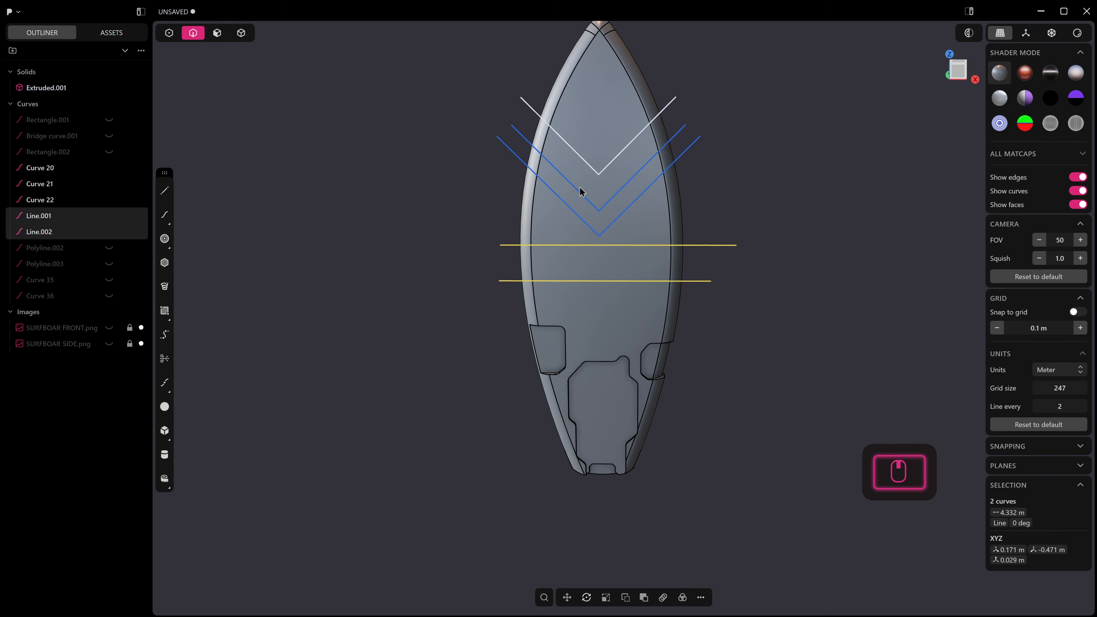
{"action": "left_click", "coordinate": [109, 328]}
{"action": "key", "text": "KP_1"}
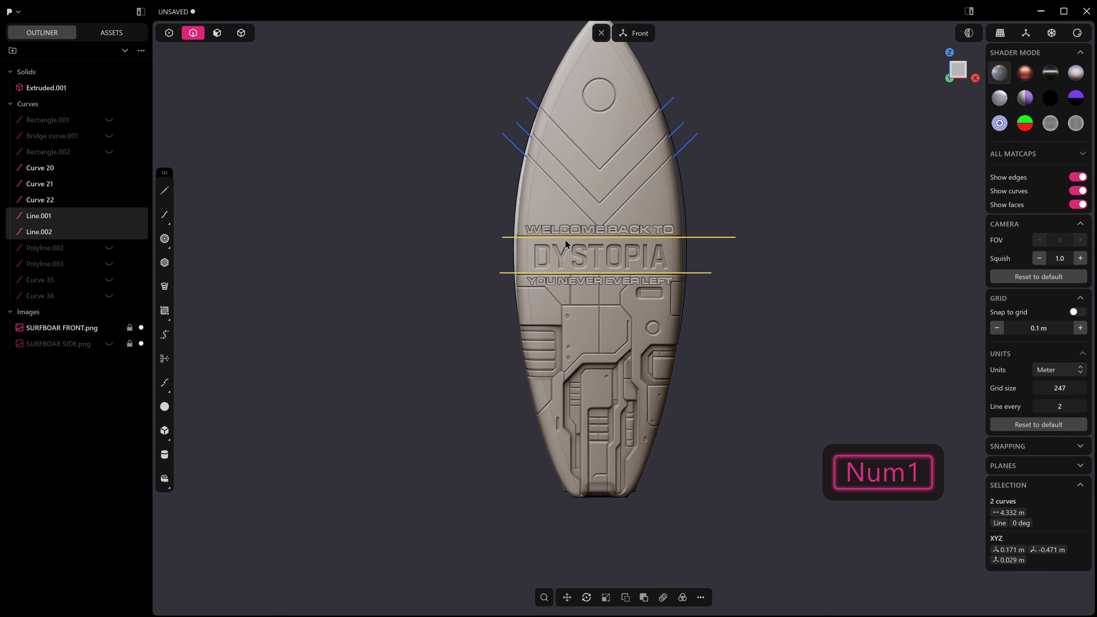
{"action": "scroll", "coordinate": [594, 166], "scroll_direction": "up", "scroll_amount": 5}
{"action": "scroll", "coordinate": [599, 185], "scroll_direction": "down", "scroll_amount": 8}
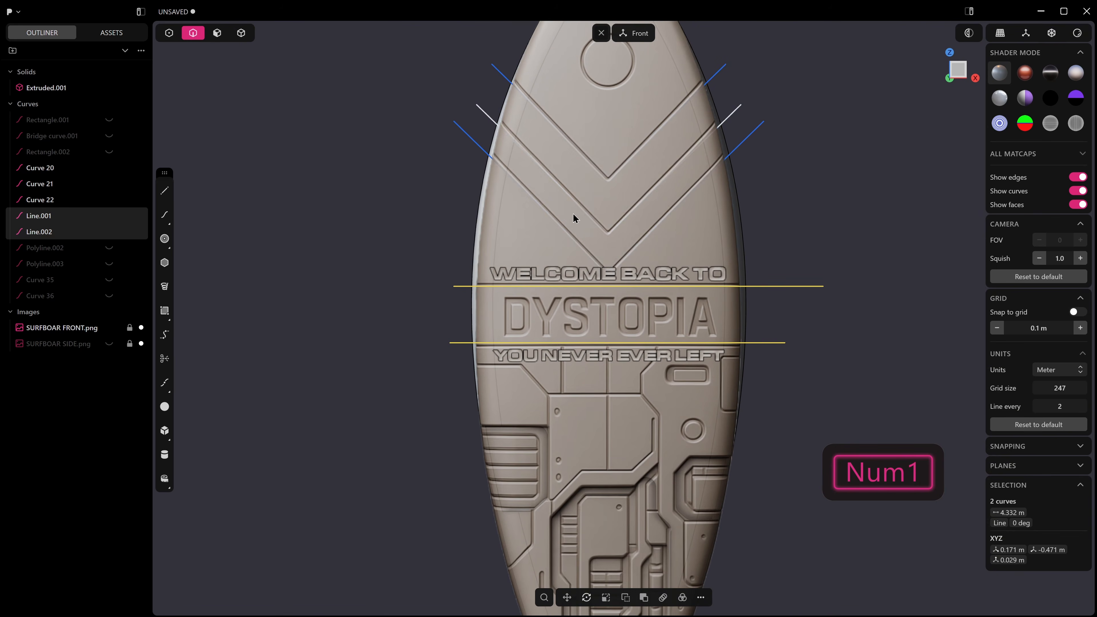
{"action": "middle_click_drag", "start_coordinate": [570, 264], "coordinate": [529, 243]}
{"action": "left_click", "coordinate": [109, 328]}
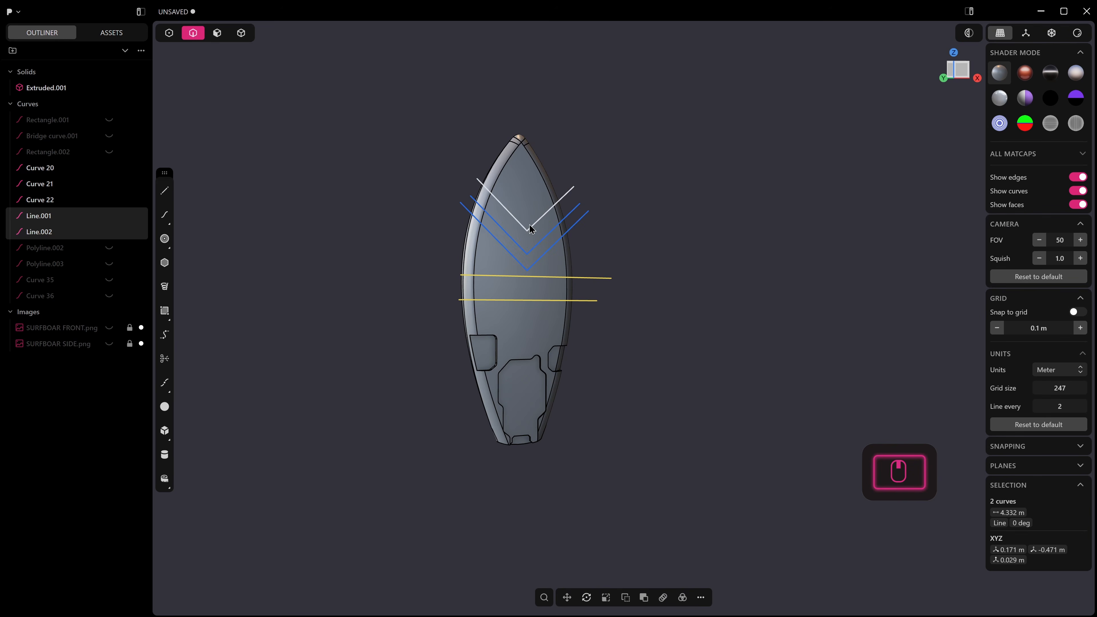
Step: Fillet the corner vertices of all three chevron curves with a radius of about 0.1 m
{"action": "left_click", "coordinate": [526, 231]}
{"action": "key", "text": "1"}
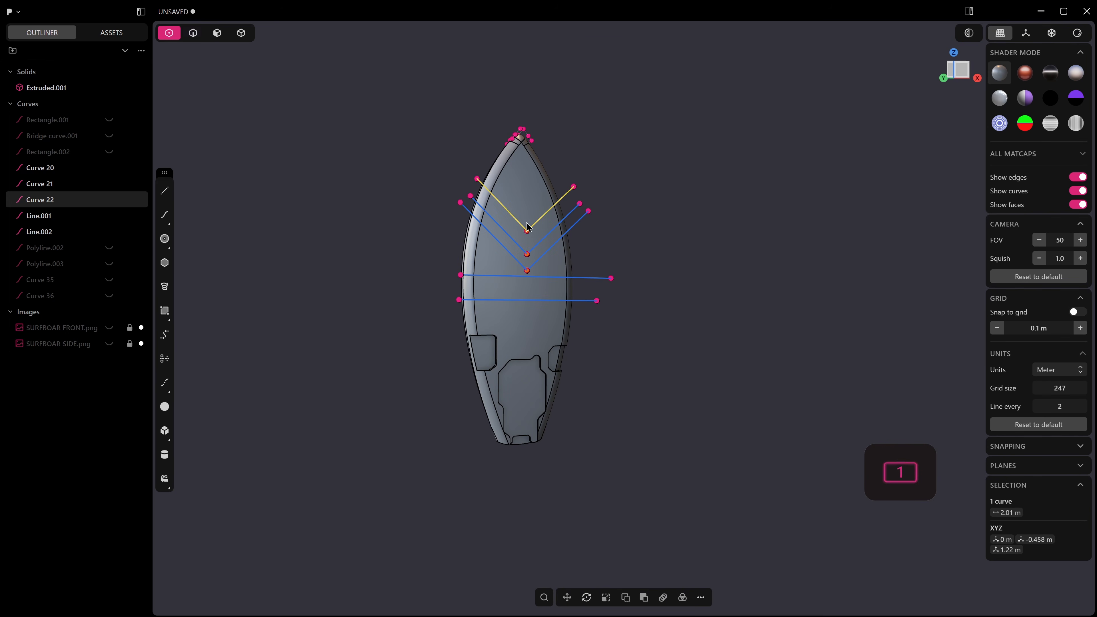
{"action": "left_click_drag", "start_coordinate": [535, 283], "coordinate": [493, 255]}
{"action": "scroll", "coordinate": [596, 251], "scroll_direction": "up", "scroll_amount": 5}
{"action": "key", "text": "b"}
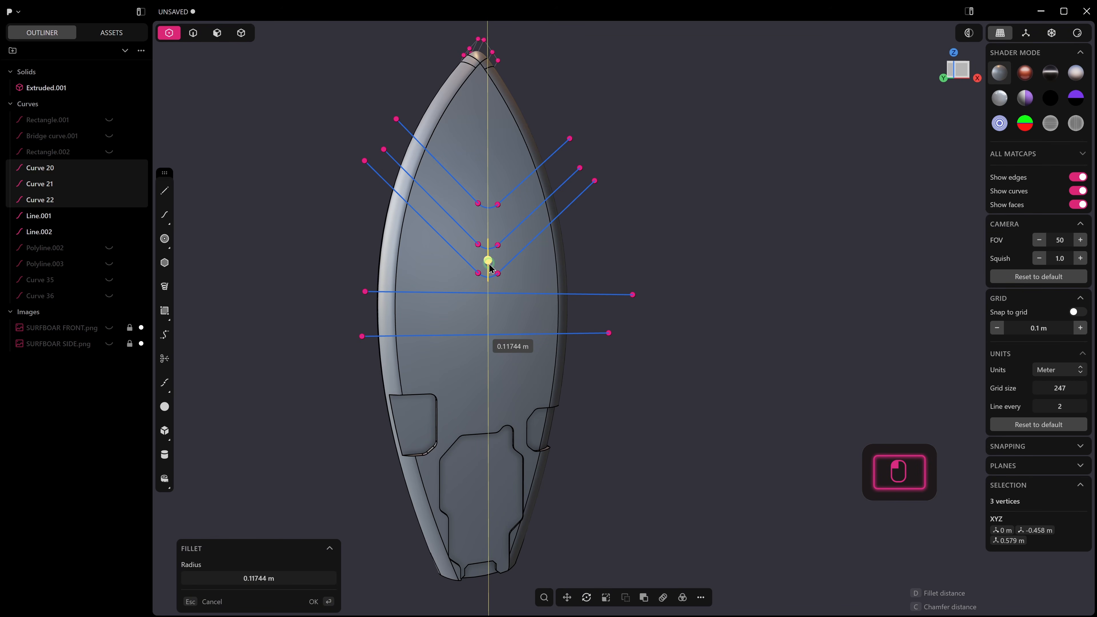
{"action": "left_click", "coordinate": [492, 266]}
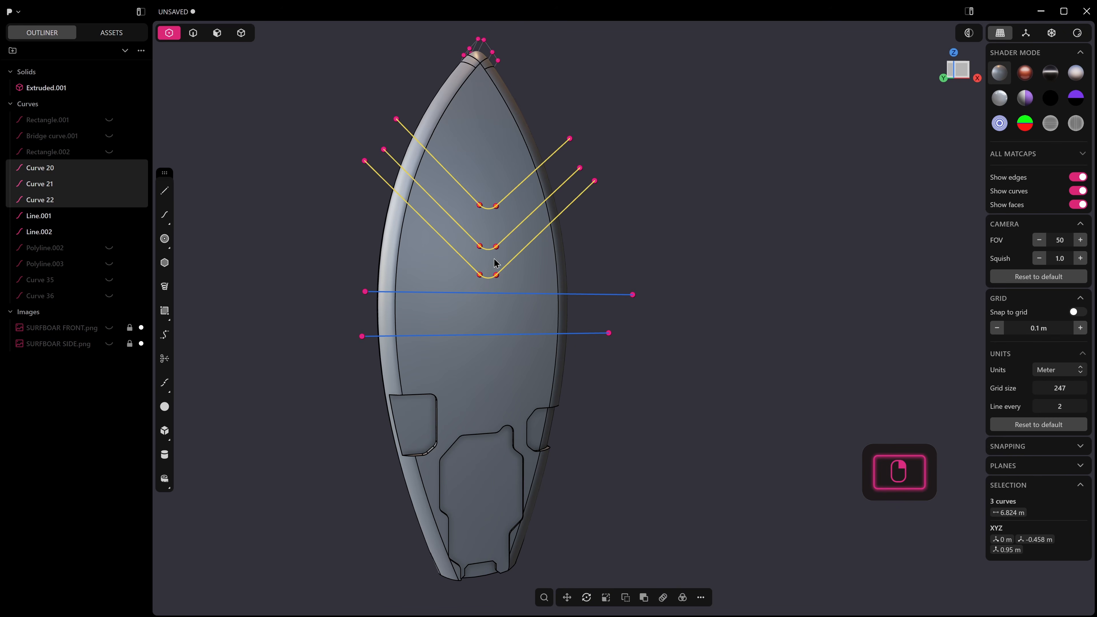
Step: Trim away the rounded corner arcs of the three chevrons, leaving gaps between their straight arms
{"action": "scroll", "coordinate": [484, 261], "scroll_direction": "up", "scroll_amount": 5}
{"action": "key", "text": "t"}
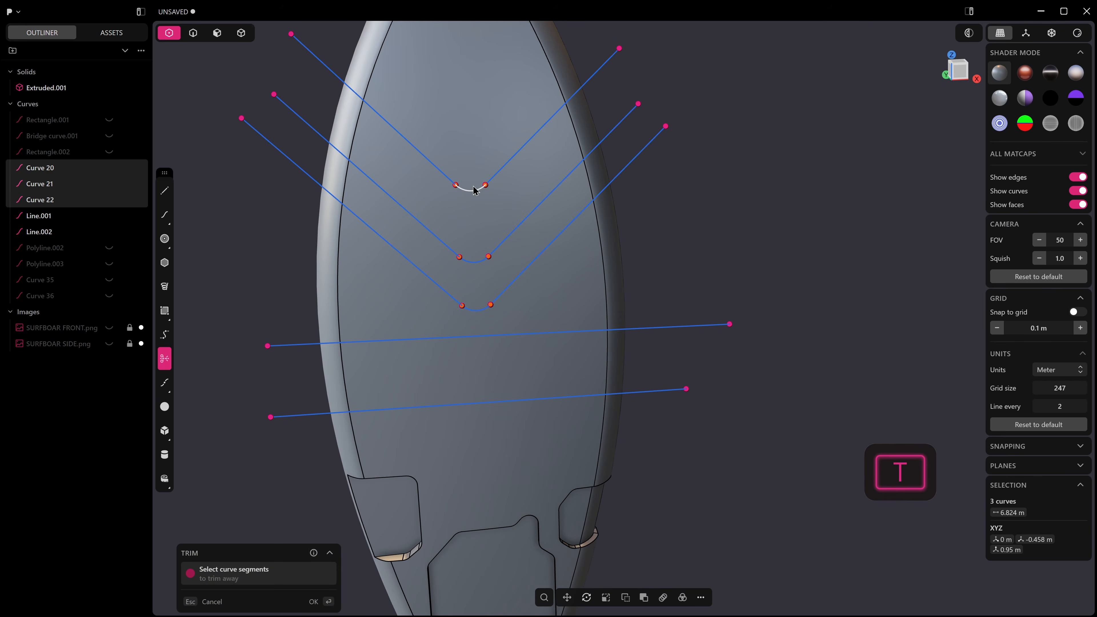
{"action": "left_click", "coordinate": [472, 191]}
{"action": "left_click", "coordinate": [473, 262]}
{"action": "left_click", "coordinate": [477, 309]}
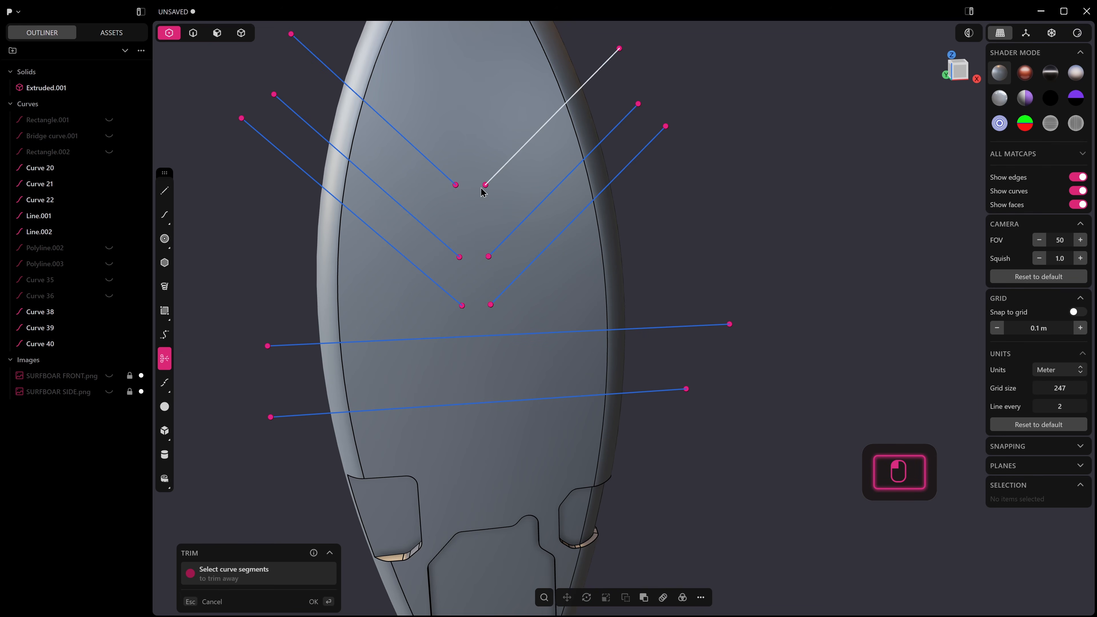
Step: Bridge the gap at the tip of the uppermost chevron with G2 curvature and a G1 tension of about 0.025 m
{"action": "key", "text": "2"}
{"action": "left_click_drag", "start_coordinate": [439, 158], "coordinate": [507, 218]}
{"action": "middle_click_drag", "start_coordinate": [495, 202], "coordinate": [473, 192]}
{"action": "left_click", "coordinate": [458, 185]}
{"action": "key", "text": "ctrl+z"}
{"action": "left_click_drag", "start_coordinate": [447, 170], "coordinate": [505, 220]}
{"action": "scroll", "coordinate": [487, 190], "scroll_direction": "up", "scroll_amount": 3}
{"action": "key", "text": "shift+b"}
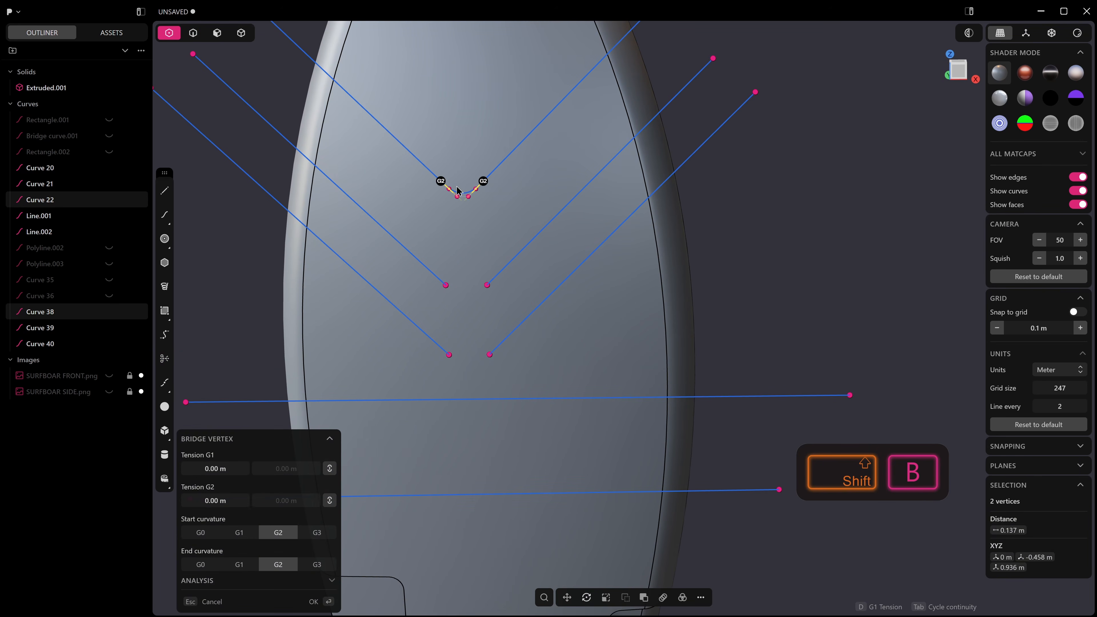
{"action": "left_click_drag", "start_coordinate": [478, 195], "coordinate": [475, 199]}
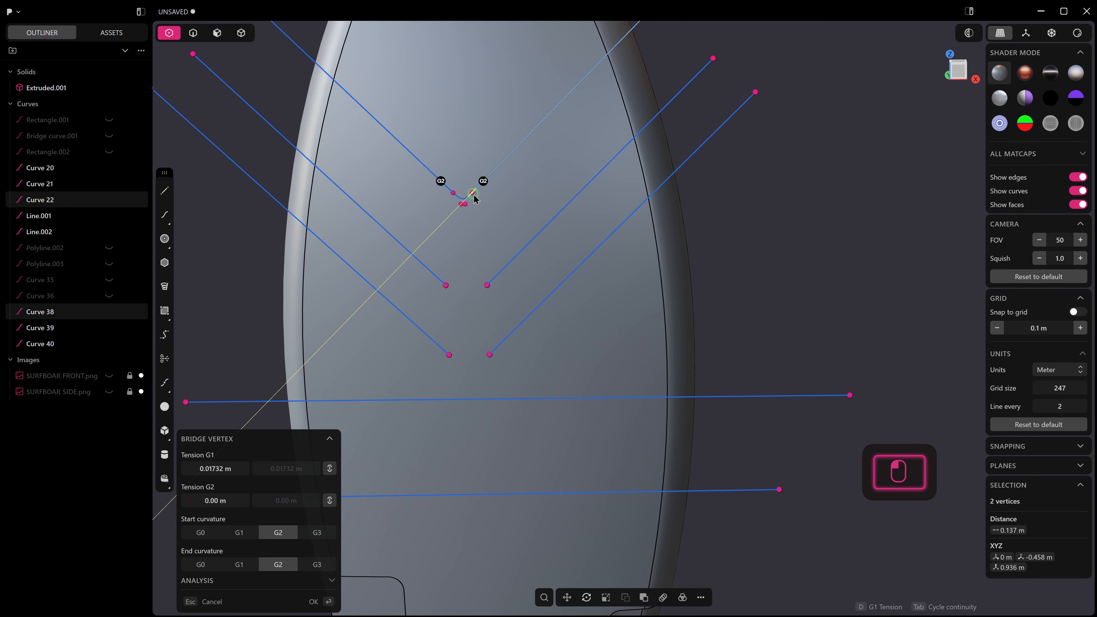
{"action": "scroll", "coordinate": [470, 199], "scroll_direction": "up", "scroll_amount": 5}
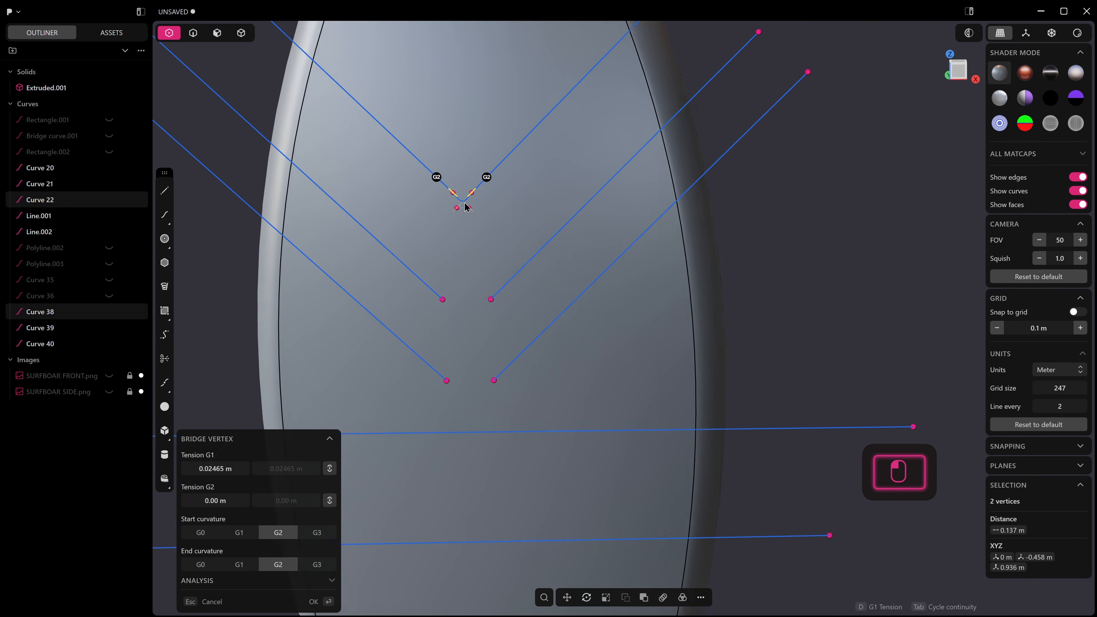
{"action": "scroll", "coordinate": [472, 242], "scroll_direction": "down", "scroll_amount": 5}
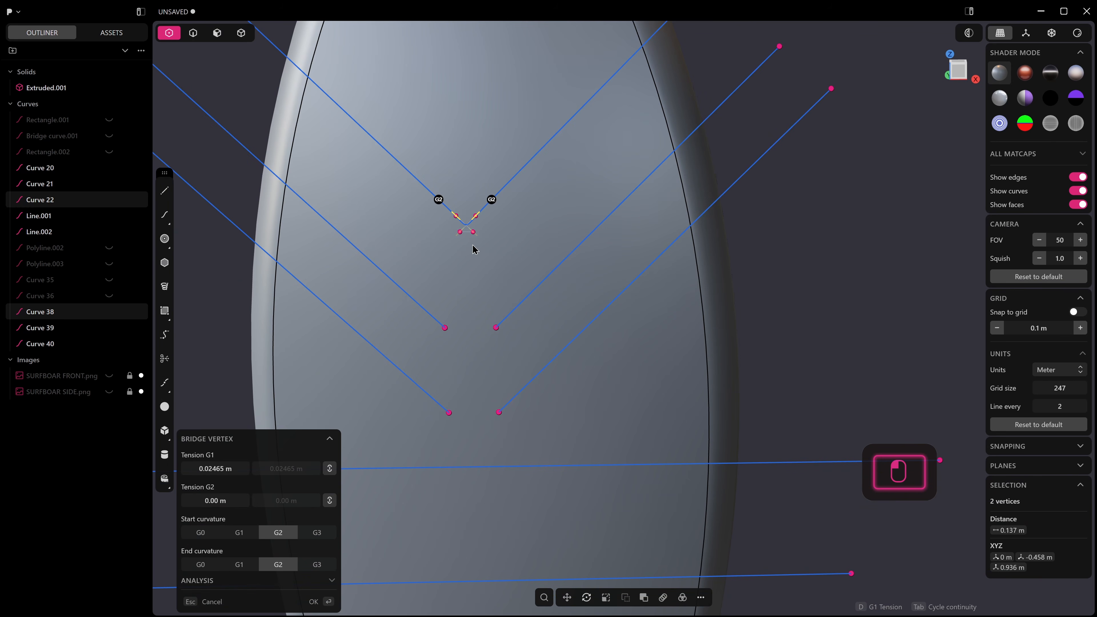
{"action": "key", "text": "Return"}
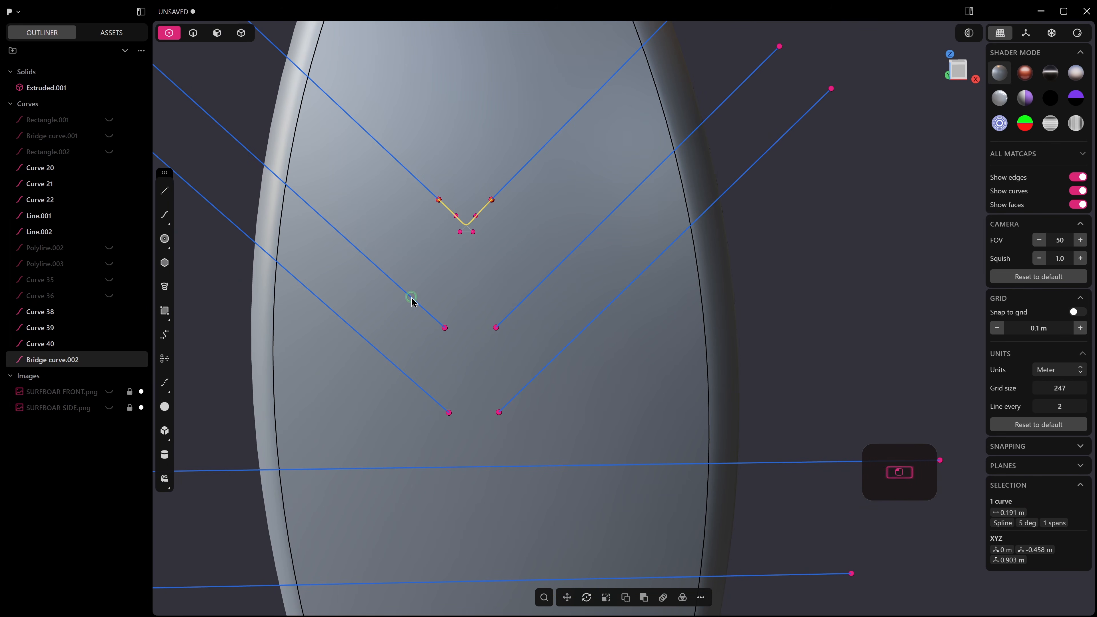
{"action": "key", "text": "Escape"}
Step: Bridge the tip of the middle chevron with G2 curvature and a G1 tension of about 0.025 m
{"action": "left_click", "coordinate": [444, 327]}
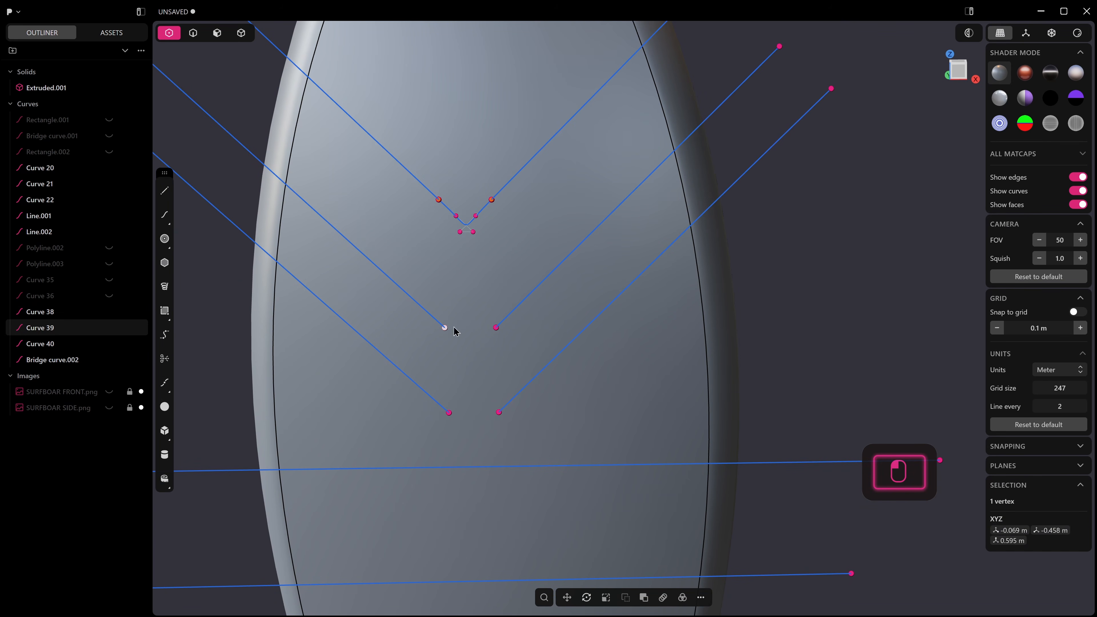
{"action": "left_click", "coordinate": [496, 327], "text": "shift"}
{"action": "key", "text": "shift+b"}
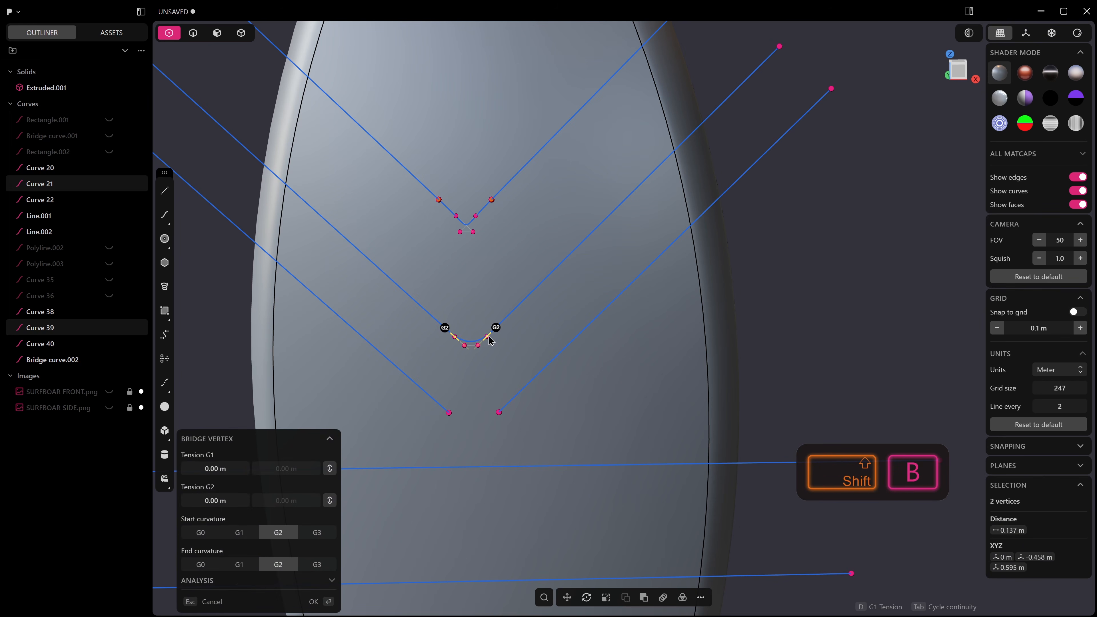
{"action": "left_click_drag", "start_coordinate": [488, 338], "coordinate": [485, 342]}
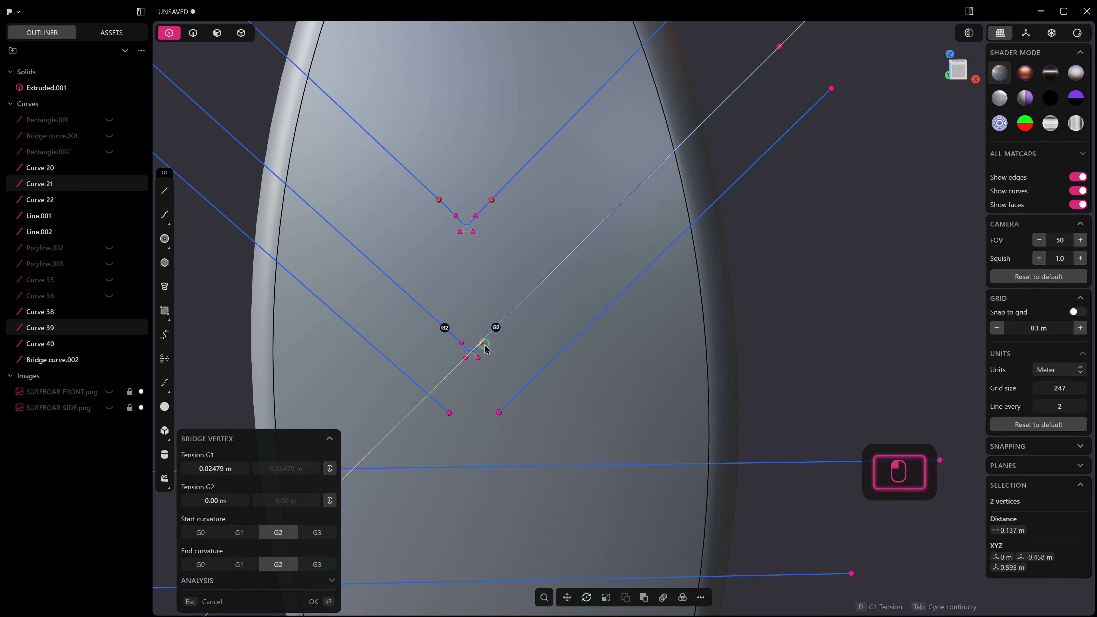
{"action": "key", "text": "Return"}
Step: Bridge the tip of the lowest chevron with G2 curvature, raising the G1 tension to sharpen the corner
{"action": "left_click", "coordinate": [450, 412]}
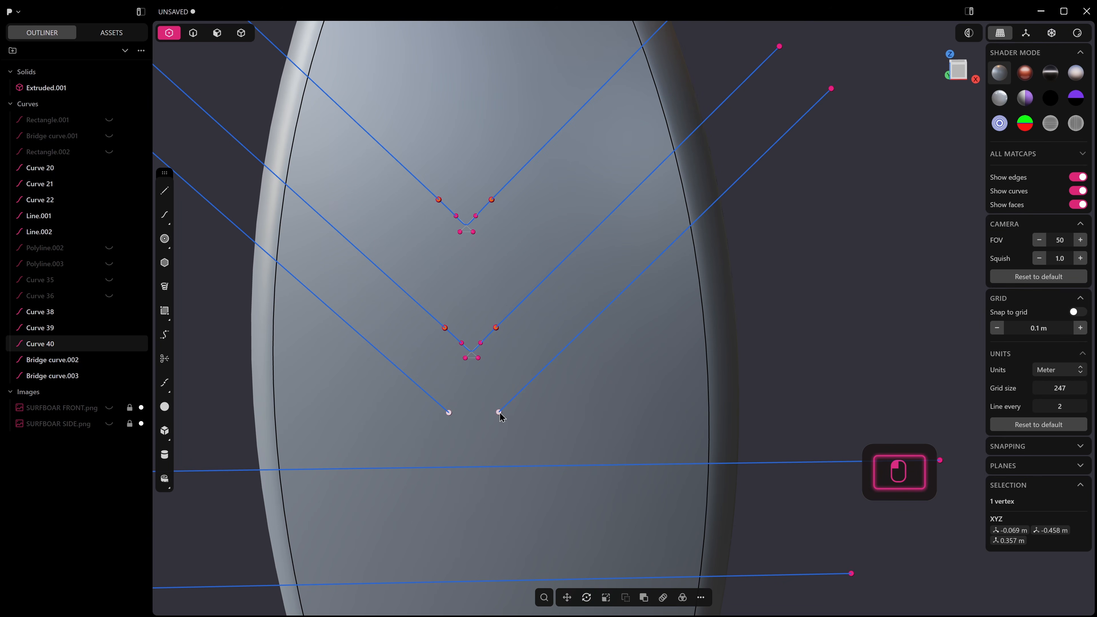
{"action": "left_click", "coordinate": [499, 412], "text": "shift"}
{"action": "key", "text": "shift+b"}
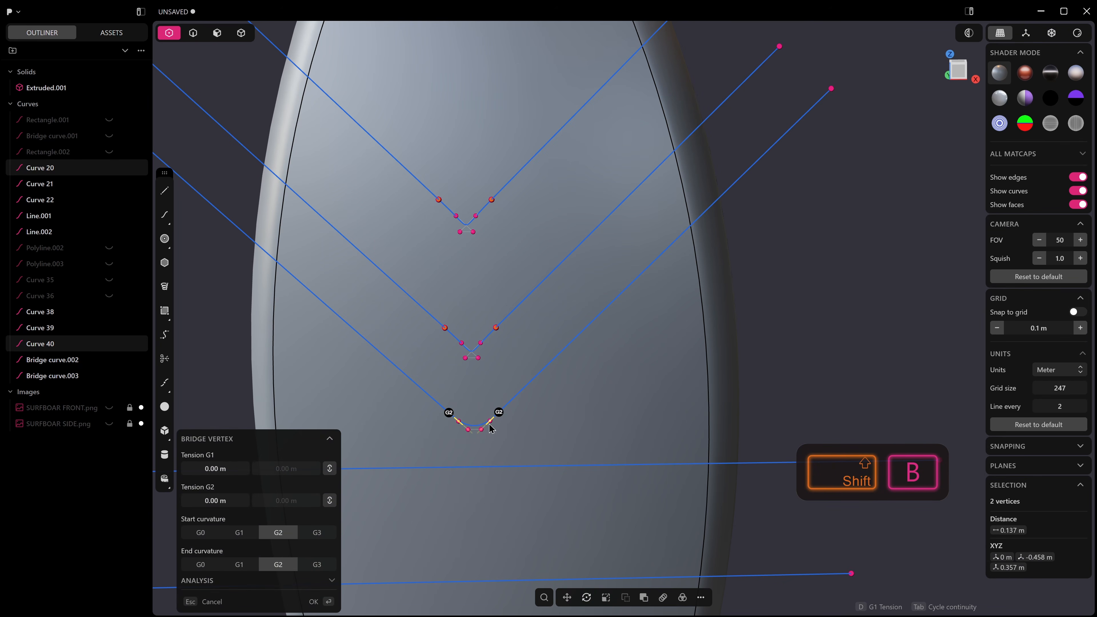
{"action": "left_click_drag", "start_coordinate": [491, 426], "coordinate": [489, 430]}
{"action": "right_click", "coordinate": [485, 429]}
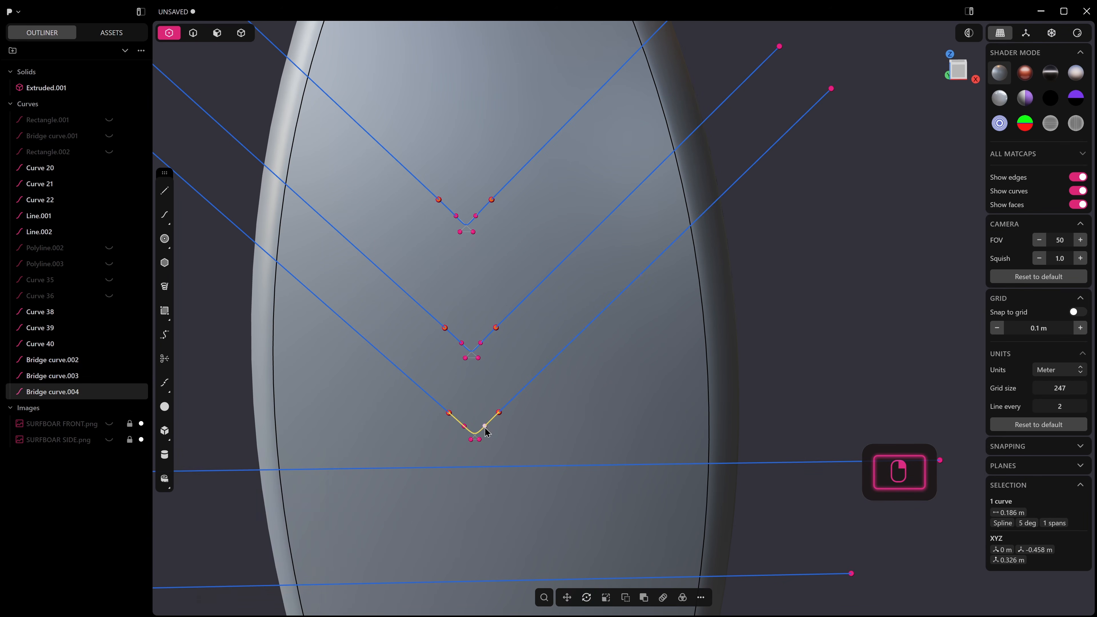
{"action": "scroll", "coordinate": [487, 418], "scroll_direction": "down", "scroll_amount": 4}
{"action": "right_click", "coordinate": [781, 348]}
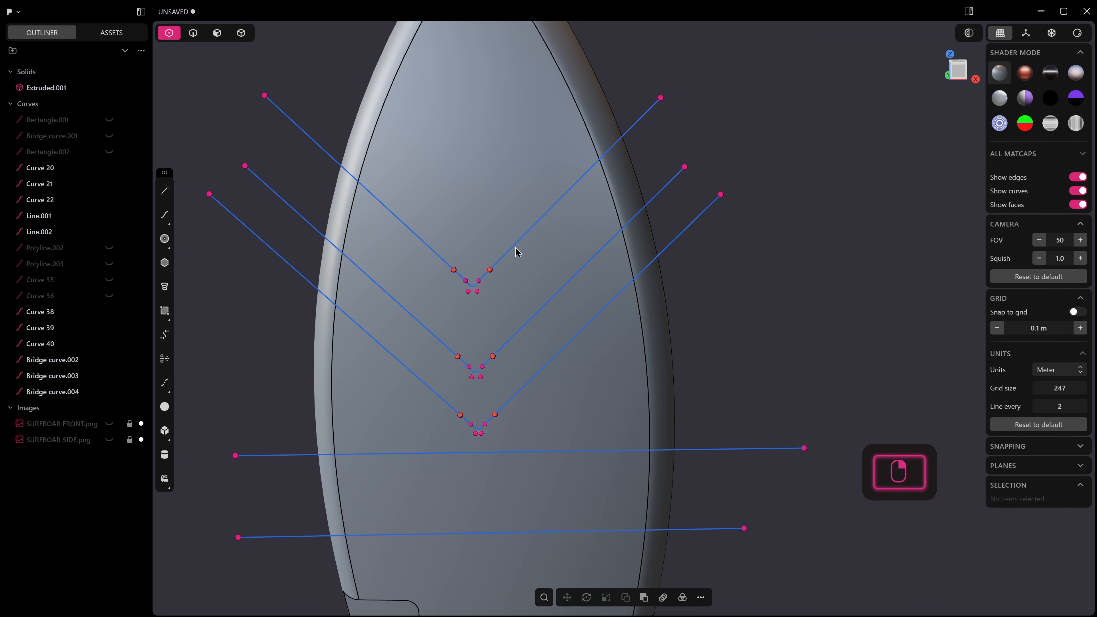
Step: Join the nine chevron arms and bridge curves into three continuous chevron curves
{"action": "key", "text": "2"}
{"action": "left_click", "coordinate": [519, 240]}
{"action": "left_click_drag", "start_coordinate": [369, 187], "coordinate": [540, 434], "text": "shift"}
{"action": "left_click_drag", "start_coordinate": [479, 266], "coordinate": [478, 267], "text": "shift"}
{"action": "left_click_drag", "start_coordinate": [394, 336], "coordinate": [390, 367], "text": "shift"}
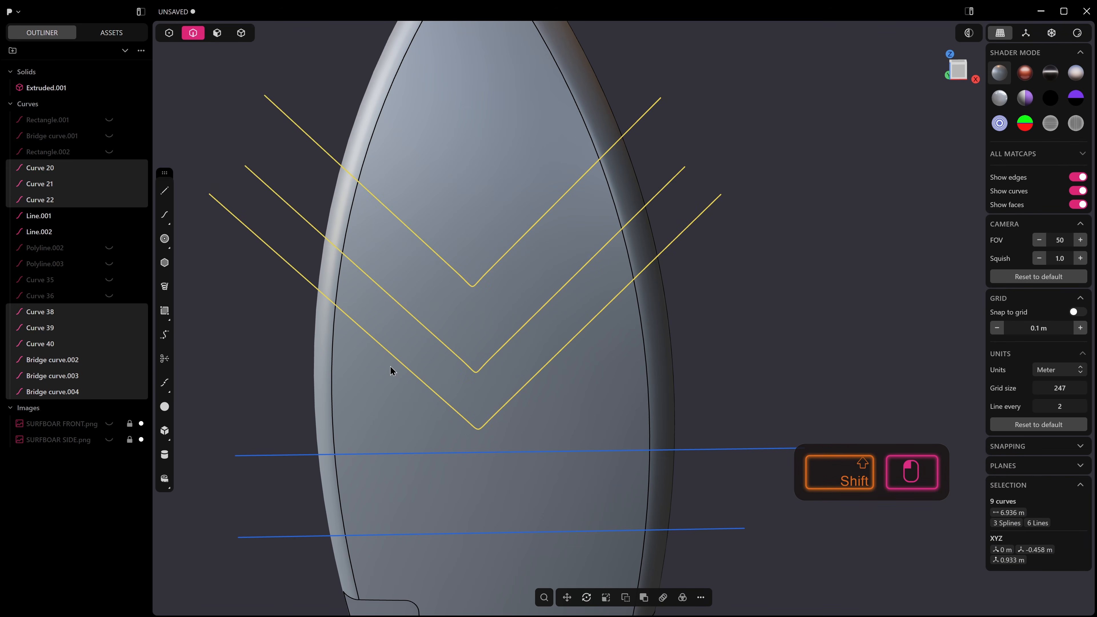
{"action": "scroll", "coordinate": [483, 322], "scroll_direction": "down", "scroll_amount": 3}
{"action": "middle_click_drag", "start_coordinate": [482, 321], "coordinate": [534, 321]}
{"action": "key", "text": "j"}
Step: Project the three chevron curves onto the surfboard body using the Vector method
{"action": "key", "text": "i"}
{"action": "left_click", "coordinate": [516, 192]}
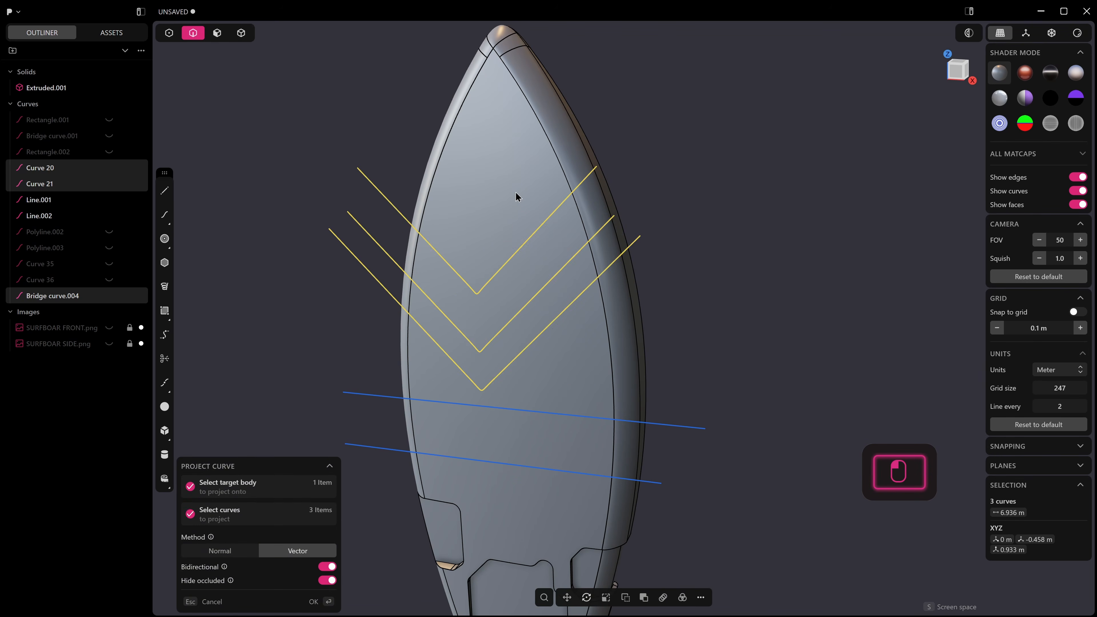
{"action": "middle_click_drag", "start_coordinate": [535, 218], "coordinate": [556, 301]}
{"action": "key", "text": "Return"}
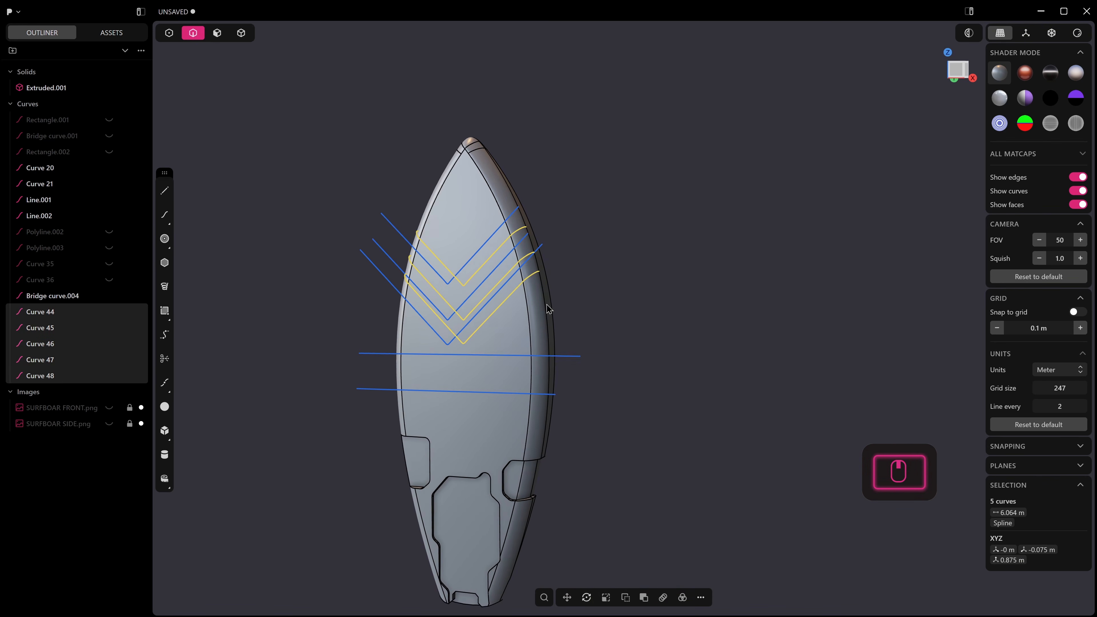
Step: Try to project both horizontal lines onto the surfboard body together
{"action": "left_click", "coordinate": [501, 359]}
{"action": "left_click", "coordinate": [493, 398], "text": "shift"}
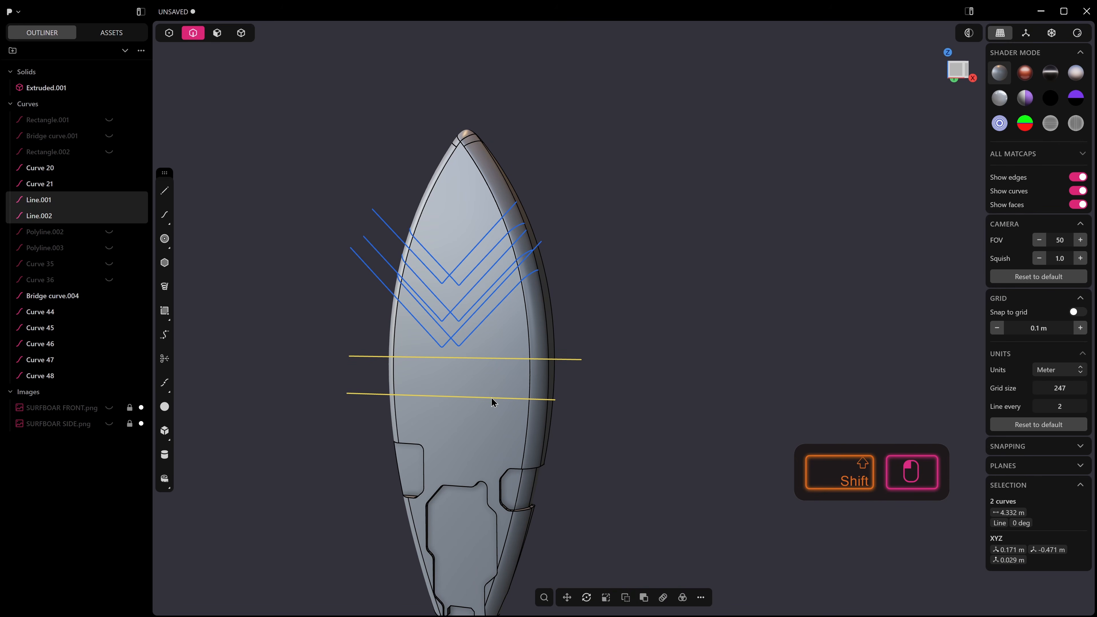
{"action": "key", "text": "p"}
{"action": "key", "text": "Escape"}
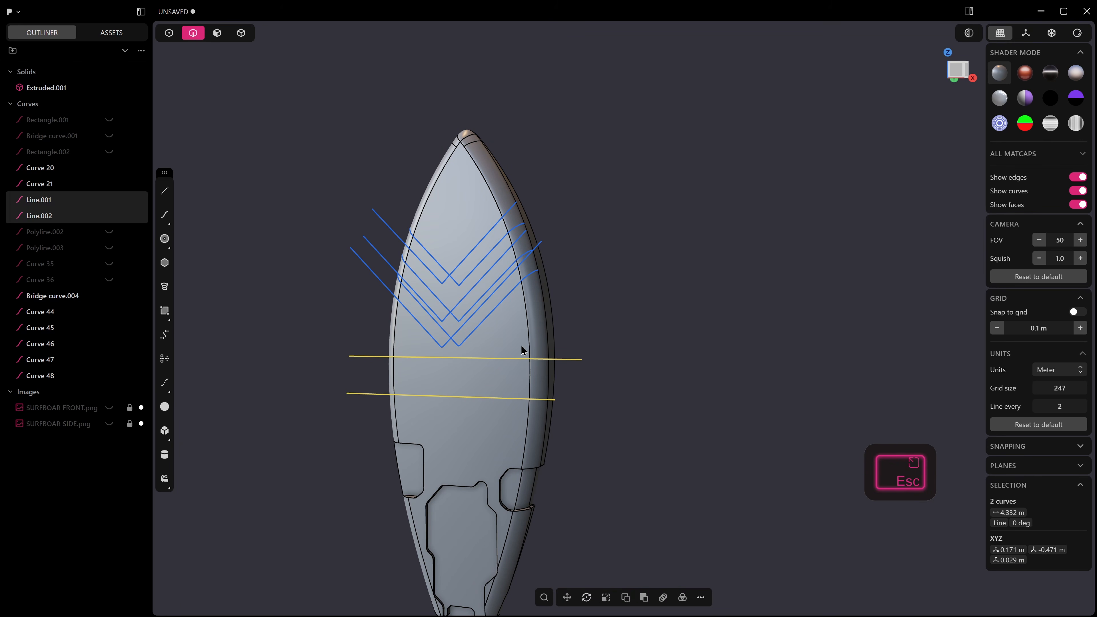
{"action": "middle_click_drag", "start_coordinate": [521, 347], "coordinate": [486, 366]}
{"action": "key", "text": "i"}
{"action": "left_click", "coordinate": [527, 331]}
{"action": "middle_click_drag", "start_coordinate": [538, 330], "coordinate": [519, 354]}
{"action": "key", "text": "Escape"}
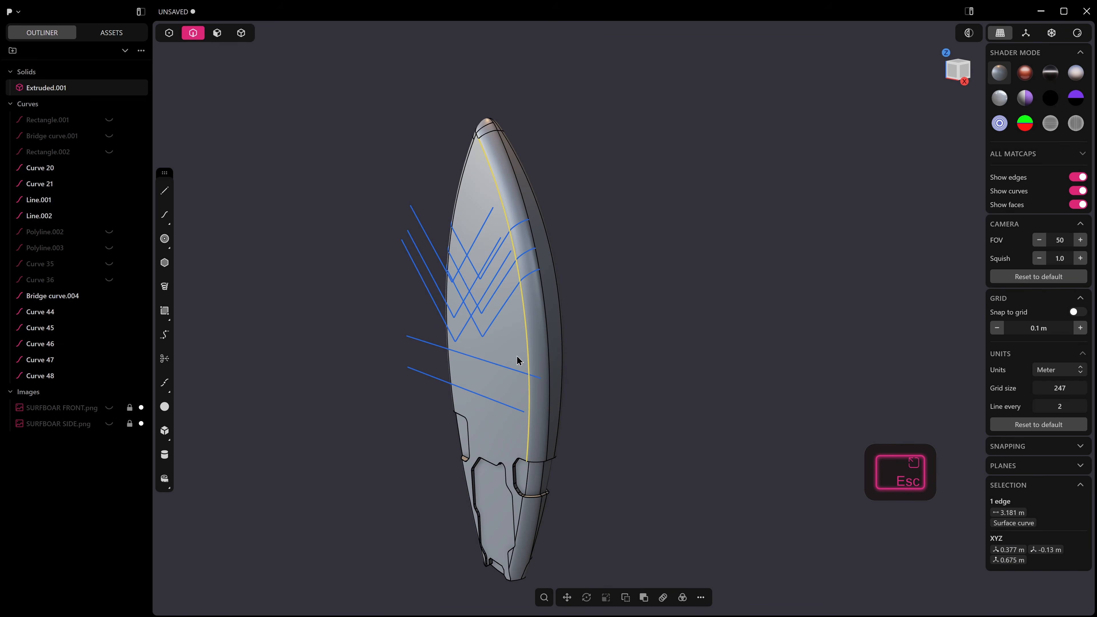
{"action": "left_click", "coordinate": [514, 370]}
{"action": "left_click", "coordinate": [508, 405], "text": "shift"}
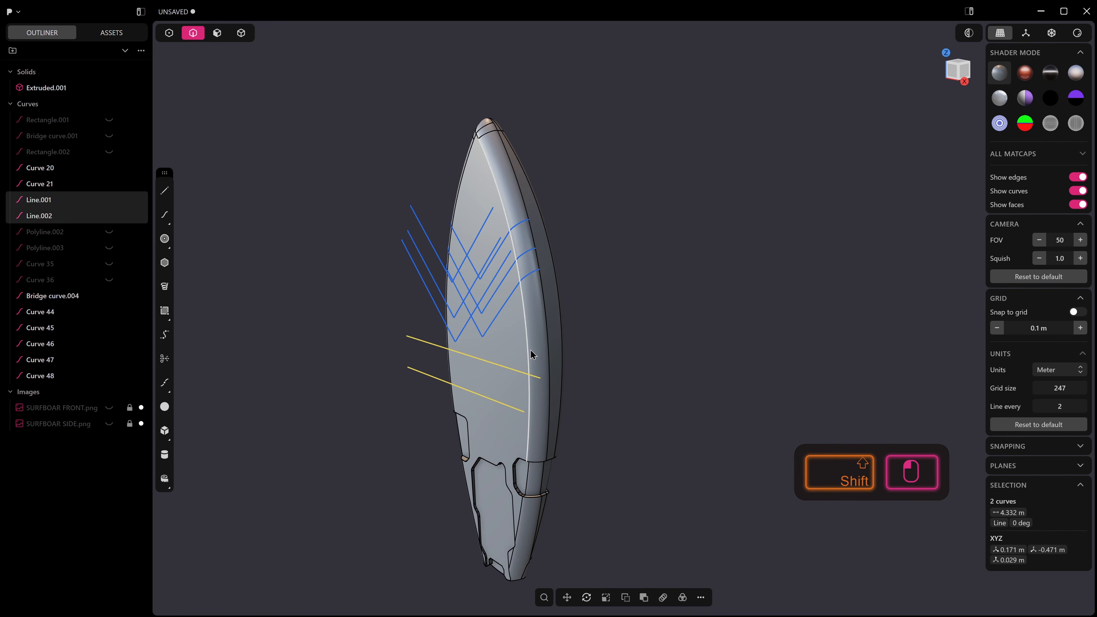
{"action": "key", "text": "p"}
{"action": "left_click", "coordinate": [533, 319]}
{"action": "key", "text": "Escape"}
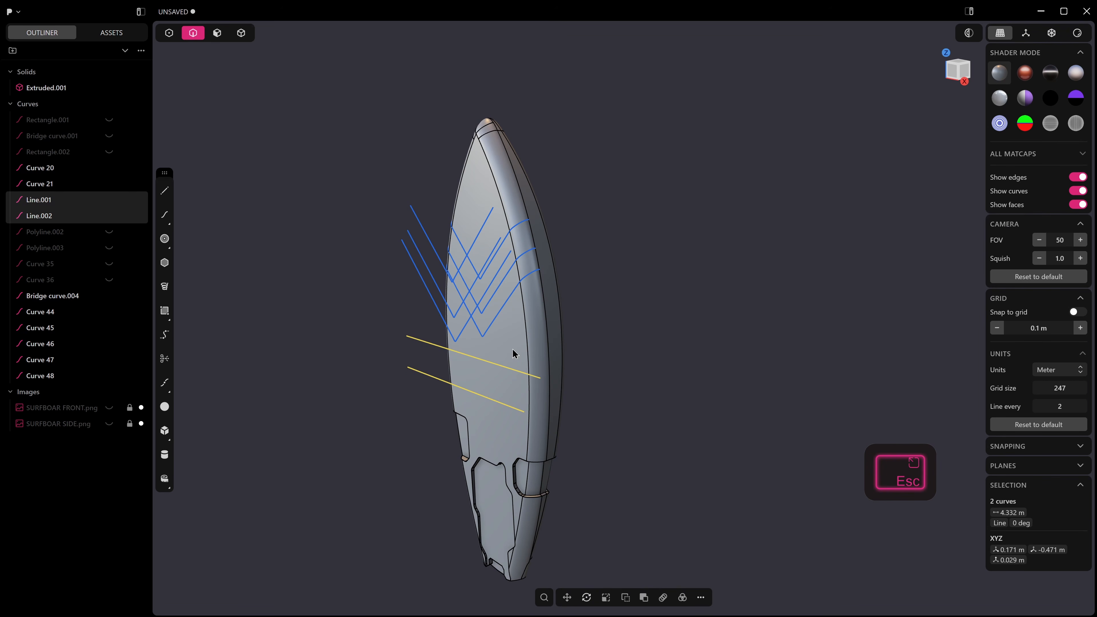
{"action": "key", "text": "i"}
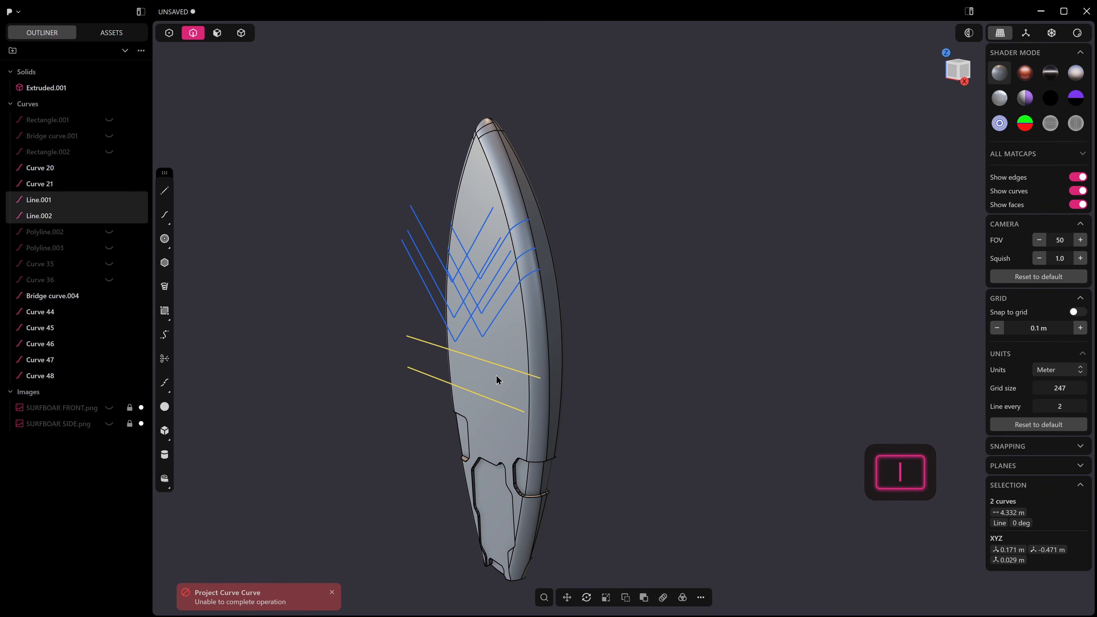
{"action": "key", "text": "Escape"}
Step: Project the upper horizontal line alone onto the surfboard body
{"action": "left_click_drag", "start_coordinate": [529, 375], "coordinate": [588, 391]}
{"action": "left_click", "coordinate": [576, 390]}
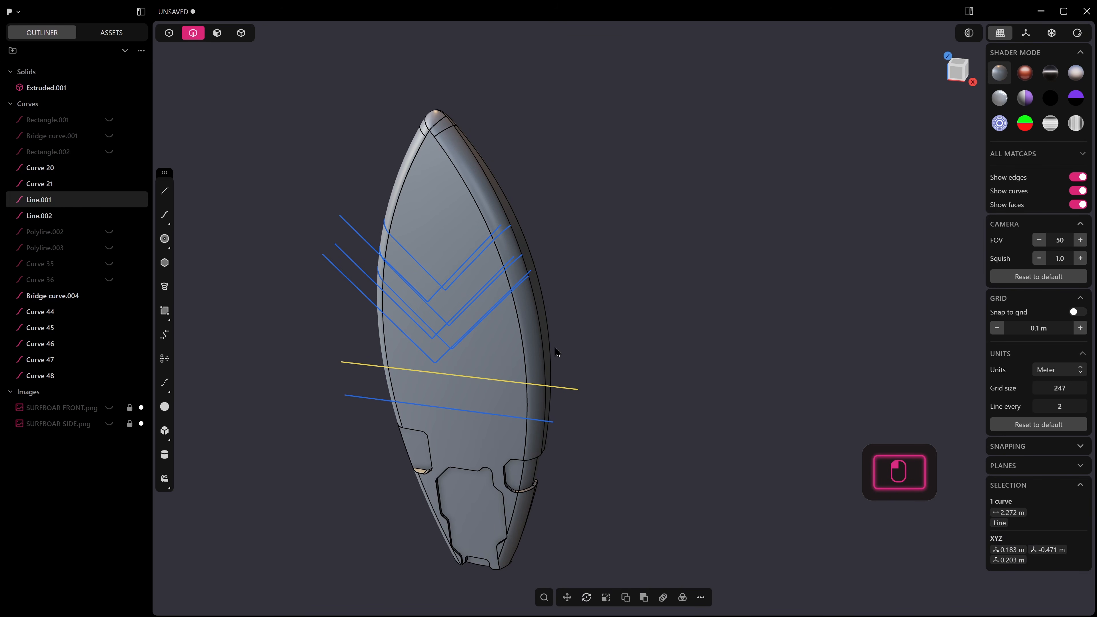
{"action": "key", "text": "i"}
{"action": "left_click", "coordinate": [523, 344]}
{"action": "right_click", "coordinate": [630, 391]}
Step: Project the lower horizontal line onto the surfboard body
{"action": "middle_click_drag", "start_coordinate": [516, 430], "coordinate": [545, 360]}
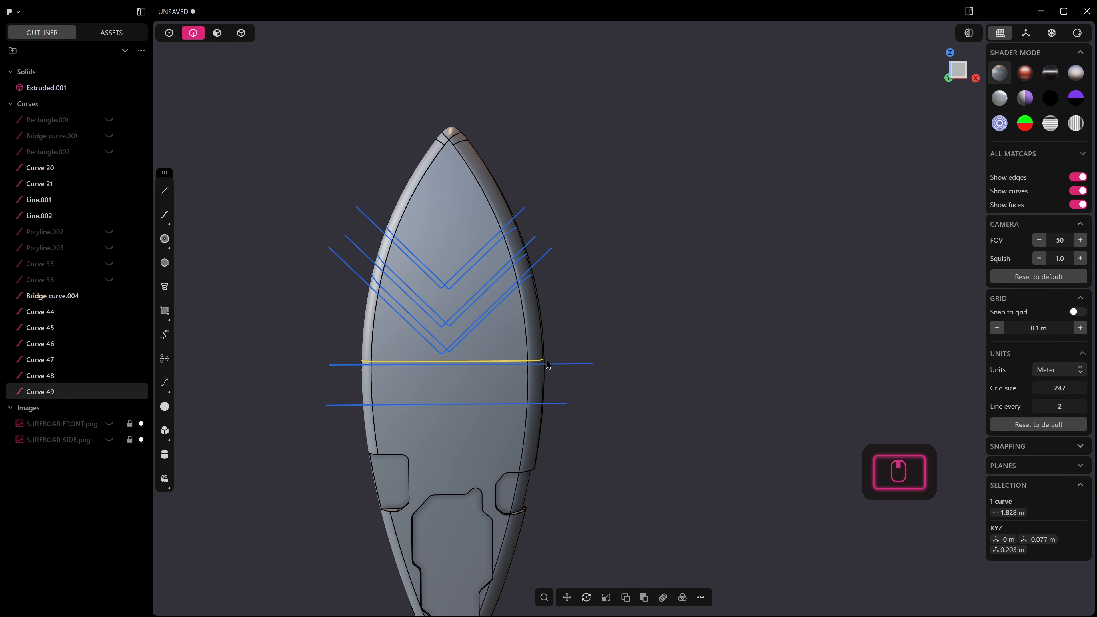
{"action": "left_click", "coordinate": [542, 405]}
{"action": "key", "text": "i"}
{"action": "left_click", "coordinate": [526, 383]}
{"action": "middle_click_drag", "start_coordinate": [526, 383], "coordinate": [454, 437]}
{"action": "right_click", "coordinate": [547, 424]}
Step: Hide the three original chevron curves and two original horizontal lines floating in front of the board
{"action": "middle_click_drag", "start_coordinate": [547, 424], "coordinate": [467, 278]}
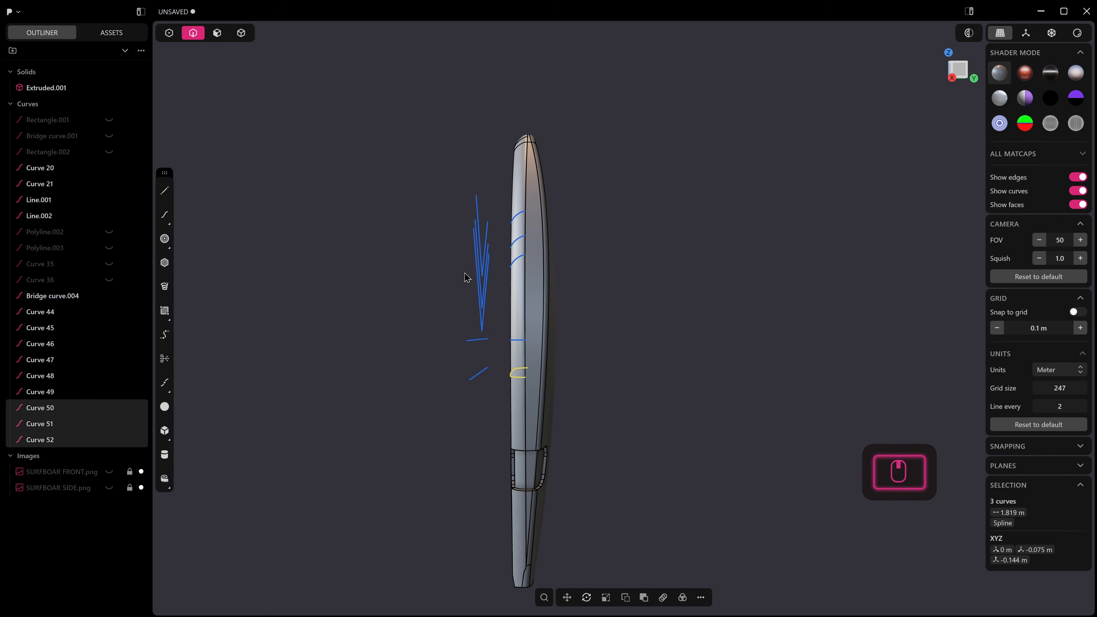
{"action": "left_click_drag", "start_coordinate": [486, 164], "coordinate": [435, 436]}
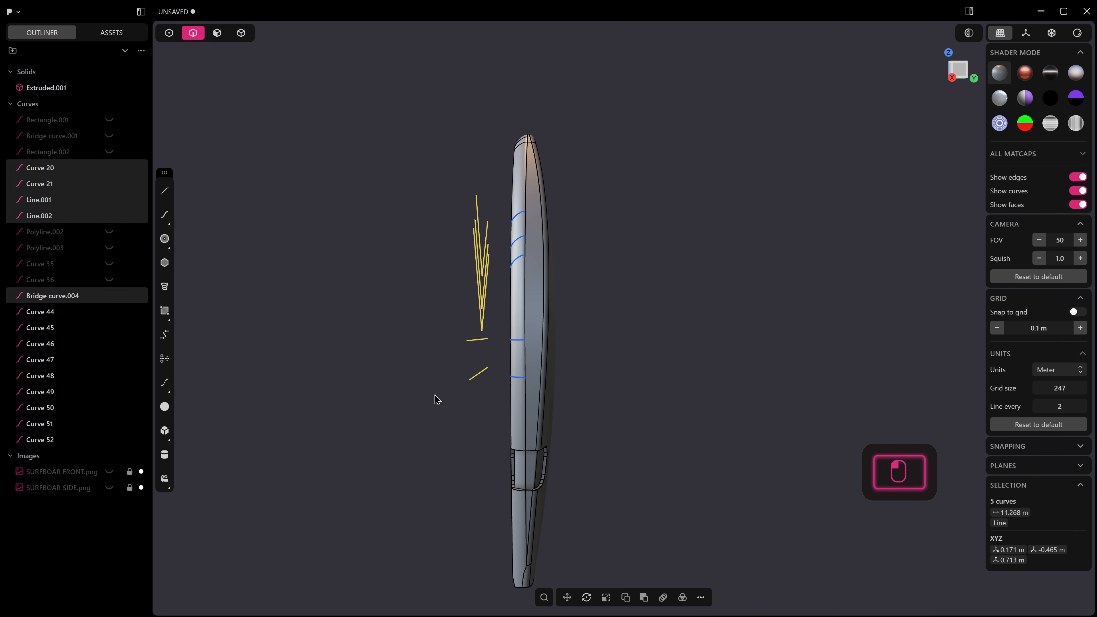
{"action": "key", "text": "h"}
Step: Inspect the projected curves on the board and compare them with the SURFBOAR FRONT.png reference from the front, showing the image only for this check
{"action": "middle_click_drag", "start_coordinate": [448, 399], "coordinate": [588, 324]}
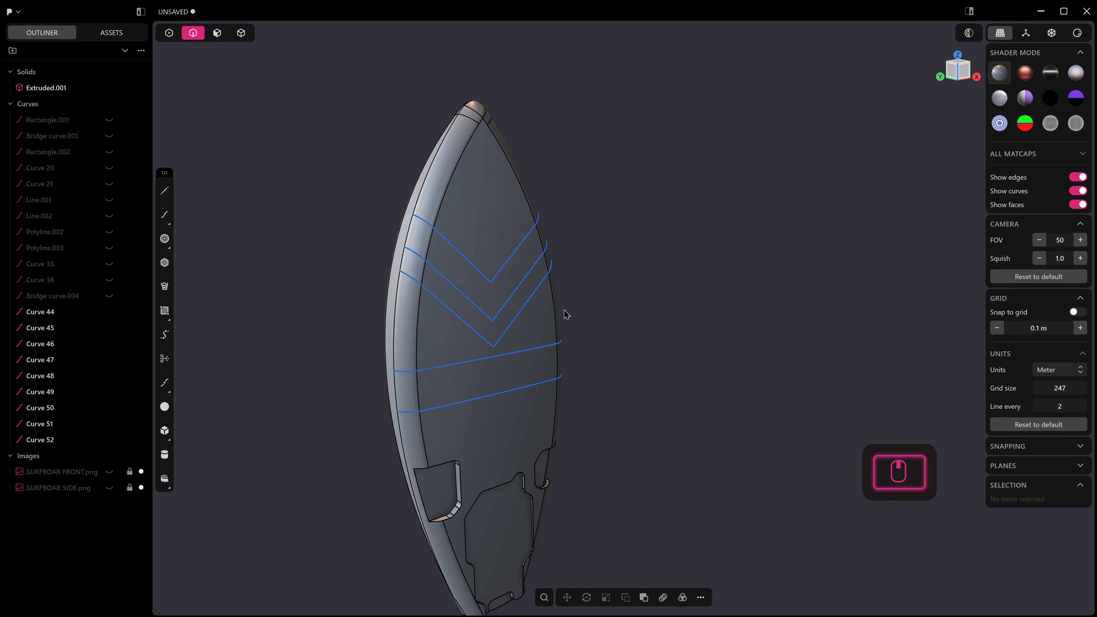
{"action": "scroll", "coordinate": [440, 186], "scroll_direction": "up", "scroll_amount": 5}
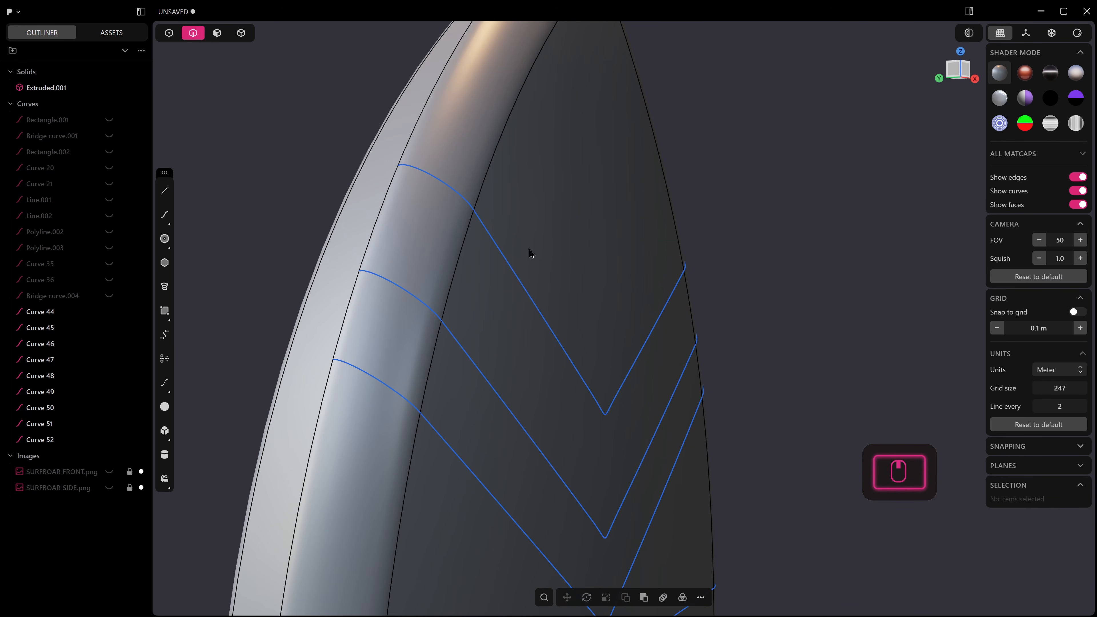
{"action": "middle_click_drag", "start_coordinate": [595, 366], "coordinate": [513, 356]}
{"action": "scroll", "coordinate": [640, 385], "scroll_direction": "down", "scroll_amount": 5}
{"action": "middle_click_drag", "start_coordinate": [641, 386], "coordinate": [550, 336], "text": "shift"}
{"action": "key", "text": "KP_1"}
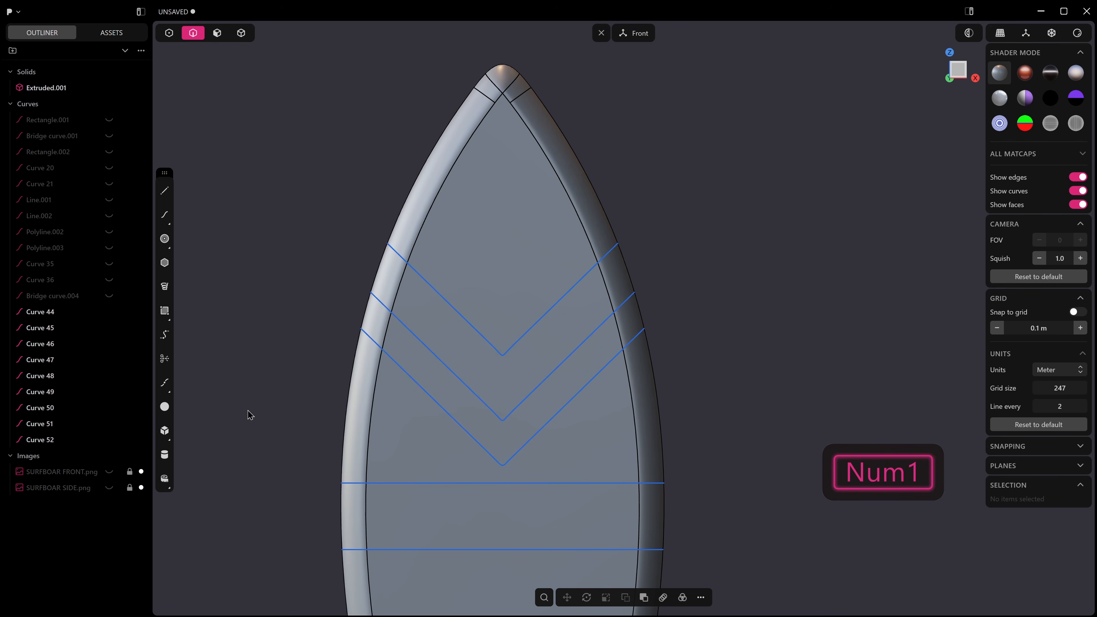
{"action": "left_click", "coordinate": [109, 472]}
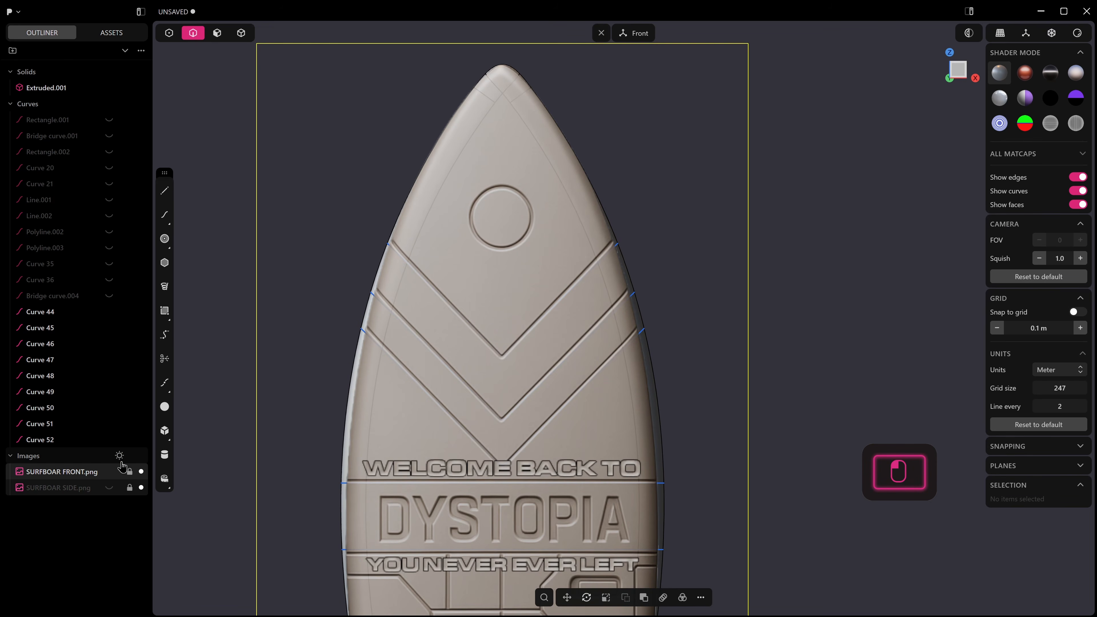
{"action": "left_click", "coordinate": [110, 472]}
Step: Draw a circle of about 0.224 m radius centred on the midpoint of the upper horizontal line
{"action": "left_click", "coordinate": [164, 238]}
{"action": "scroll", "coordinate": [500, 538], "scroll_direction": "down", "scroll_amount": 1}
{"action": "middle_click_drag", "start_coordinate": [500, 538], "coordinate": [514, 387], "text": "shift"}
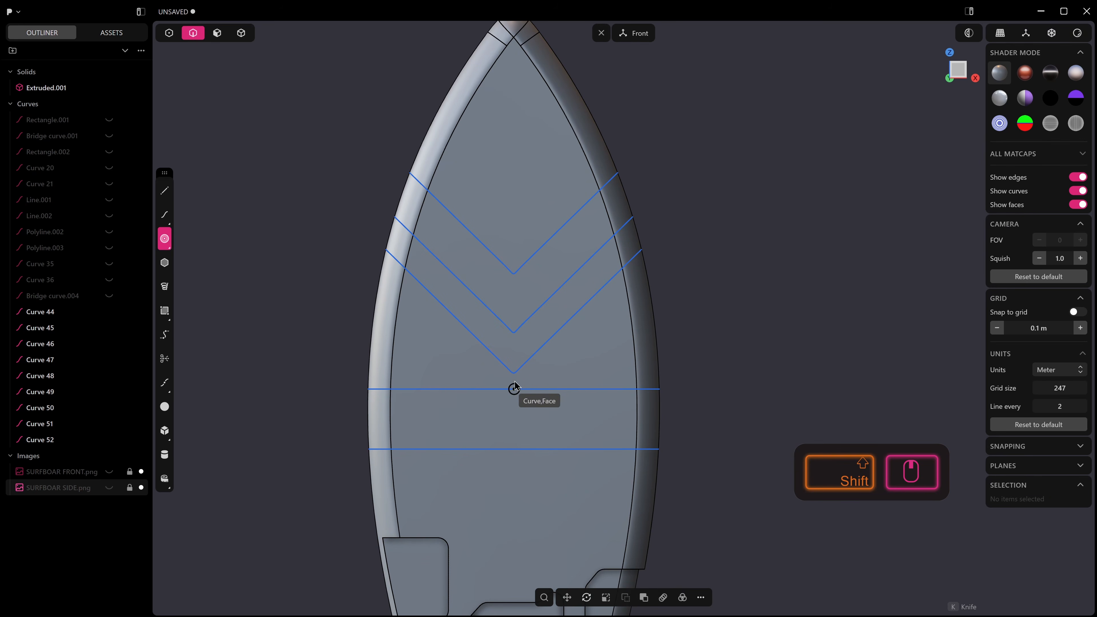
{"action": "left_click", "coordinate": [514, 389]}
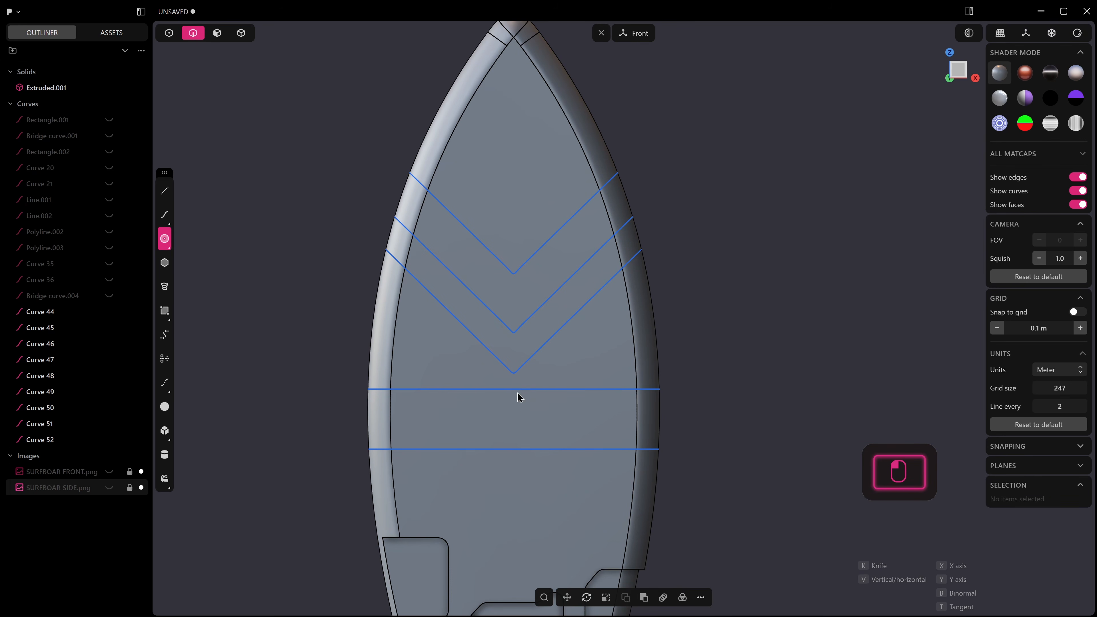
{"action": "left_click", "coordinate": [533, 425]}
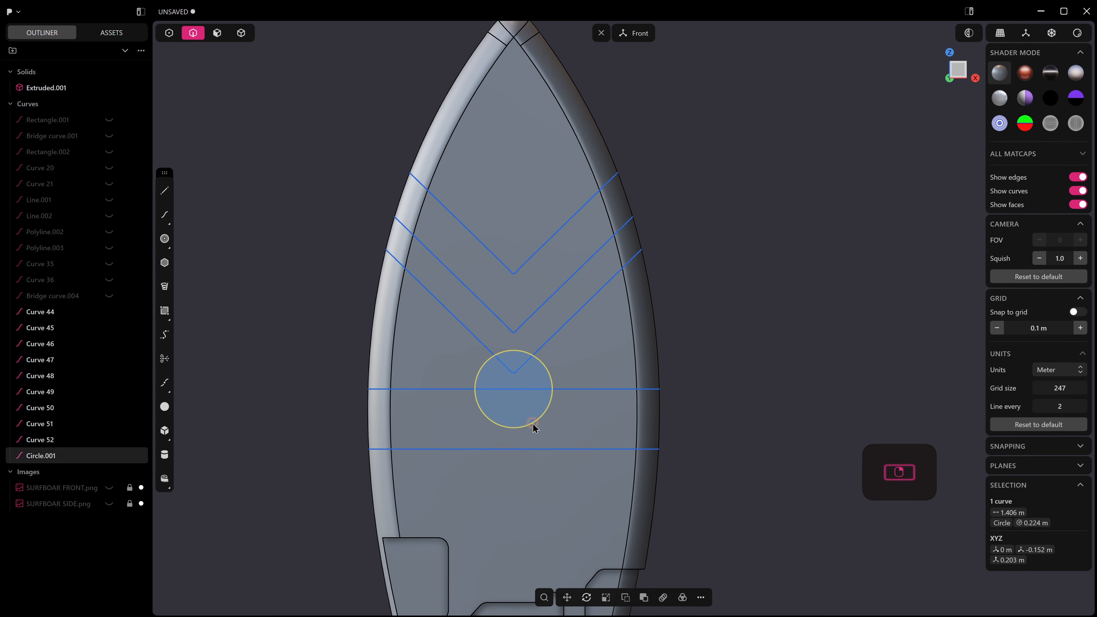
Step: Move the circle straight up along Z to a height of about 1.55 m, above the upper chevron
{"action": "key", "text": "g"}
{"action": "key", "text": "z"}
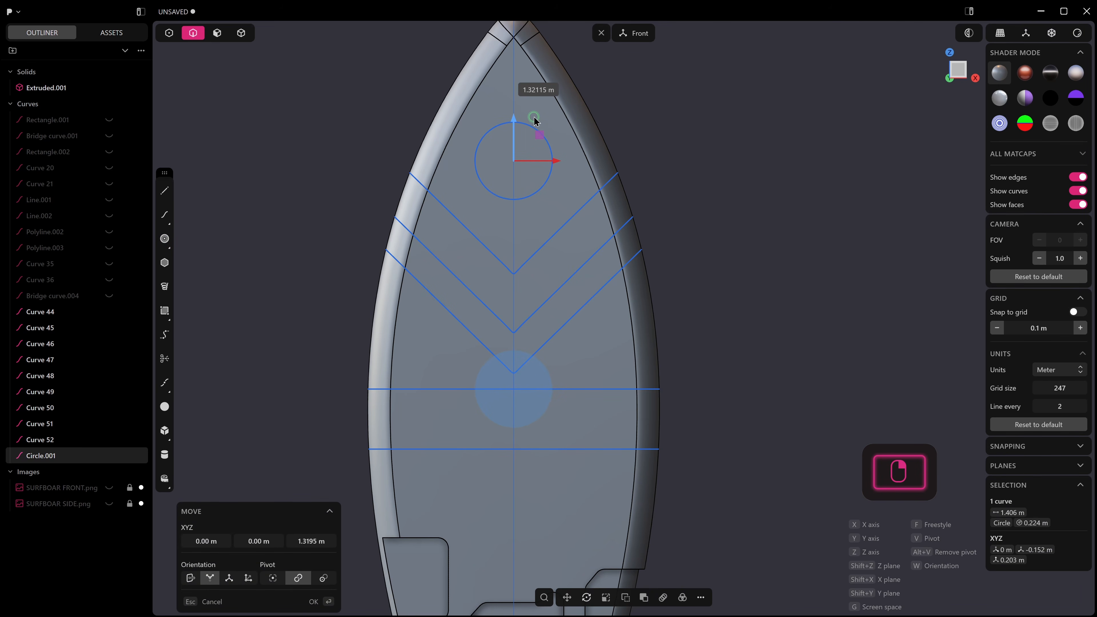
{"action": "left_click", "coordinate": [536, 120]}
{"action": "scroll", "coordinate": [516, 162], "scroll_direction": "up", "scroll_amount": 5}
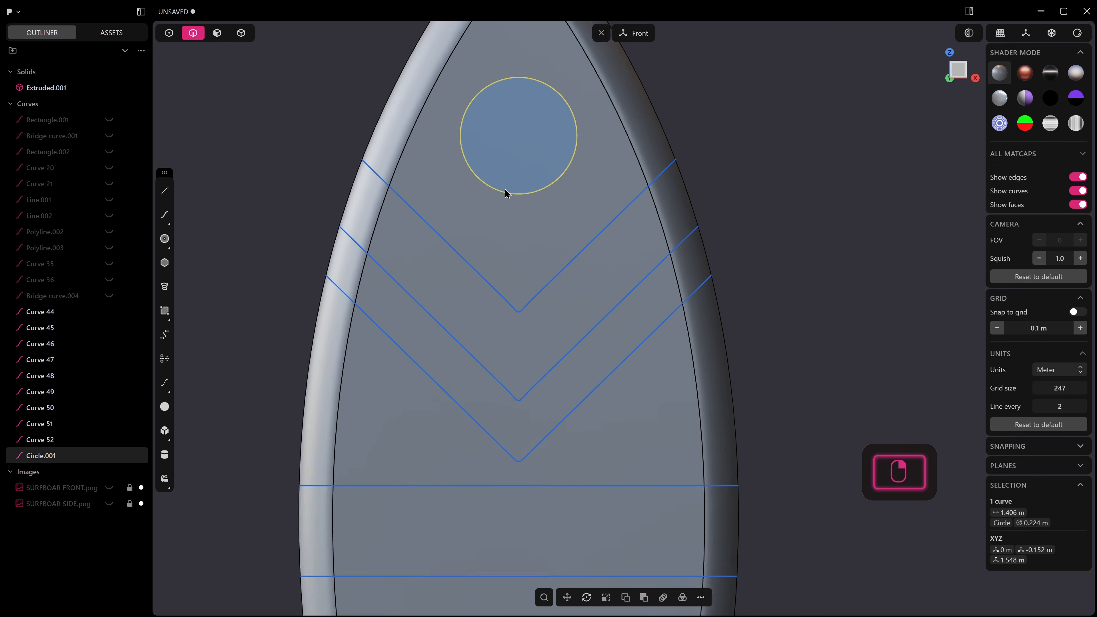
{"action": "scroll", "coordinate": [476, 252], "scroll_direction": "down", "scroll_amount": 1}
{"action": "key", "text": "alt+e"}
{"action": "left_click", "coordinate": [595, 196]}
{"action": "key", "text": "ctrl+z"}
{"action": "key", "text": "ctrl+z"}
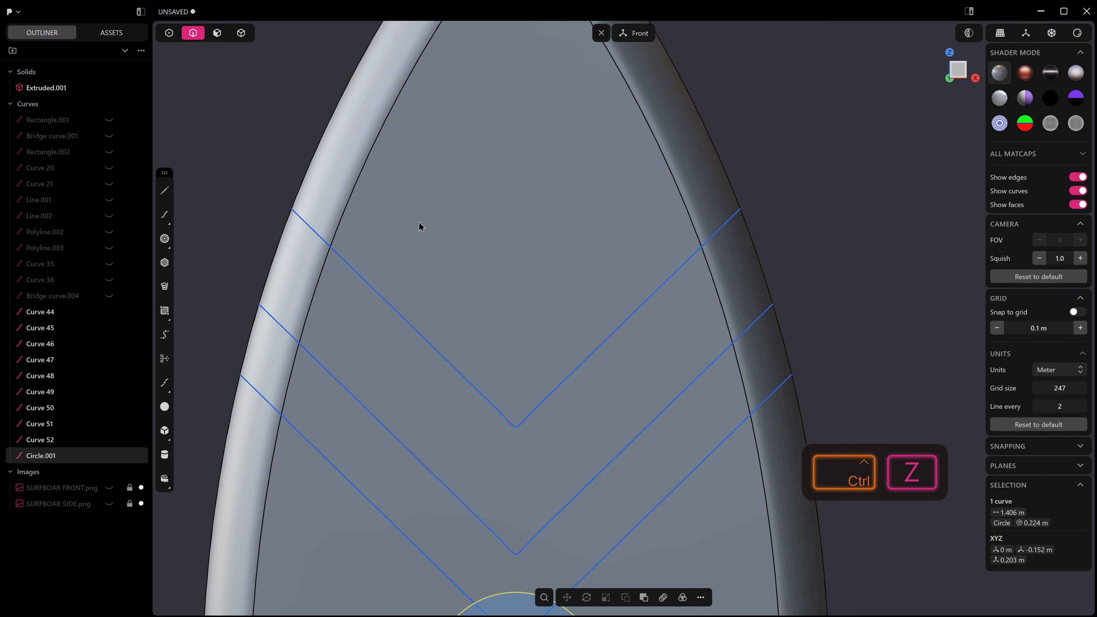
{"action": "key", "text": "ctrl+shift+z"}
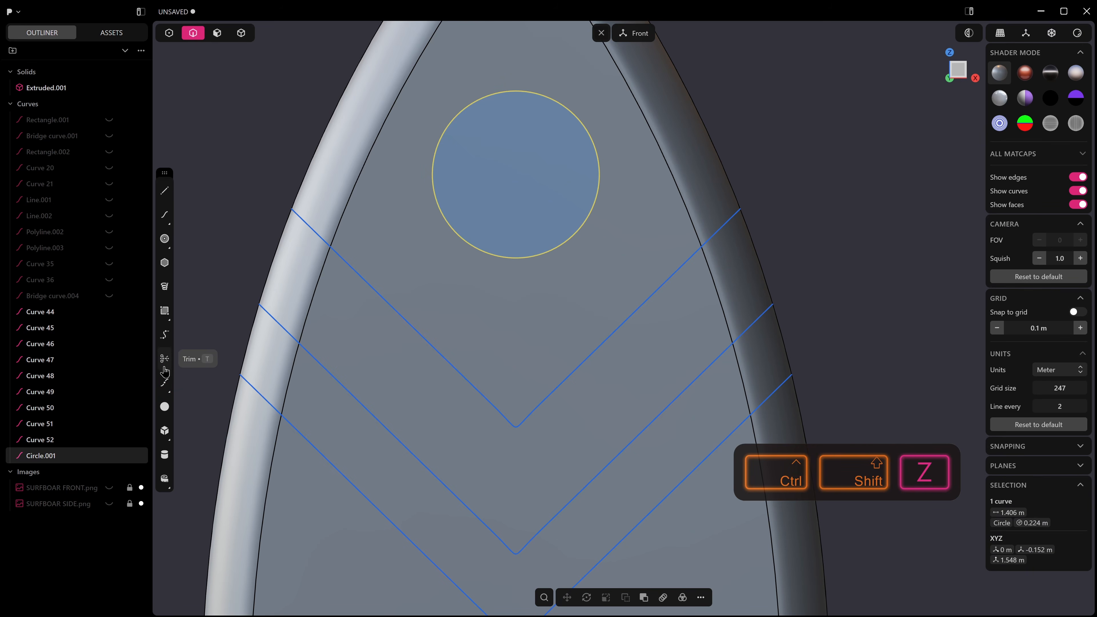
{"action": "left_click", "coordinate": [166, 383]}
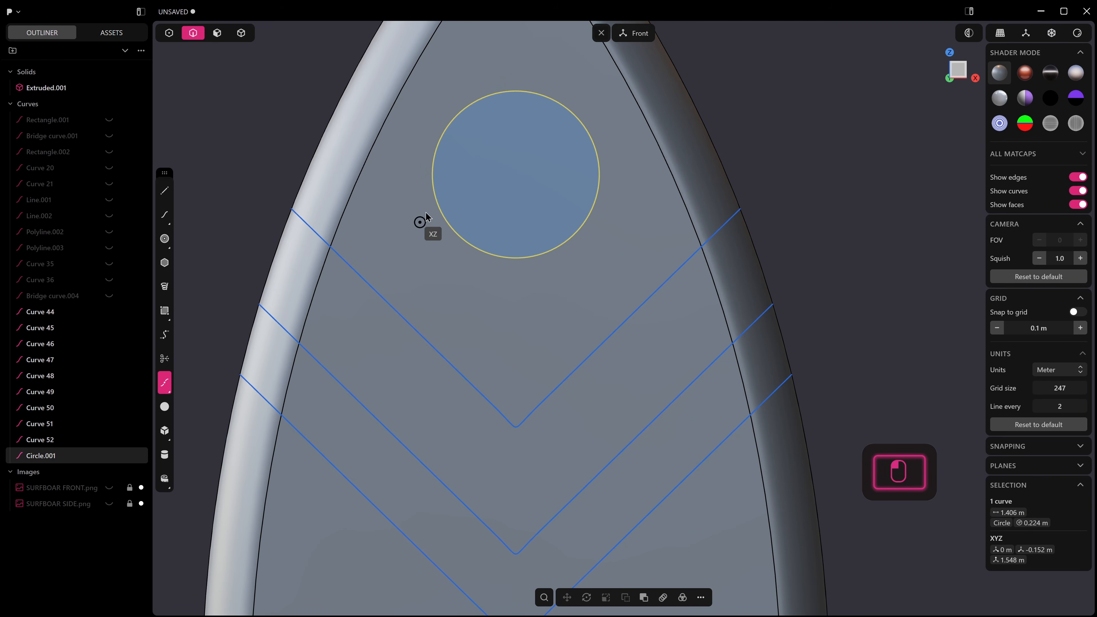
{"action": "left_click", "coordinate": [442, 222]}
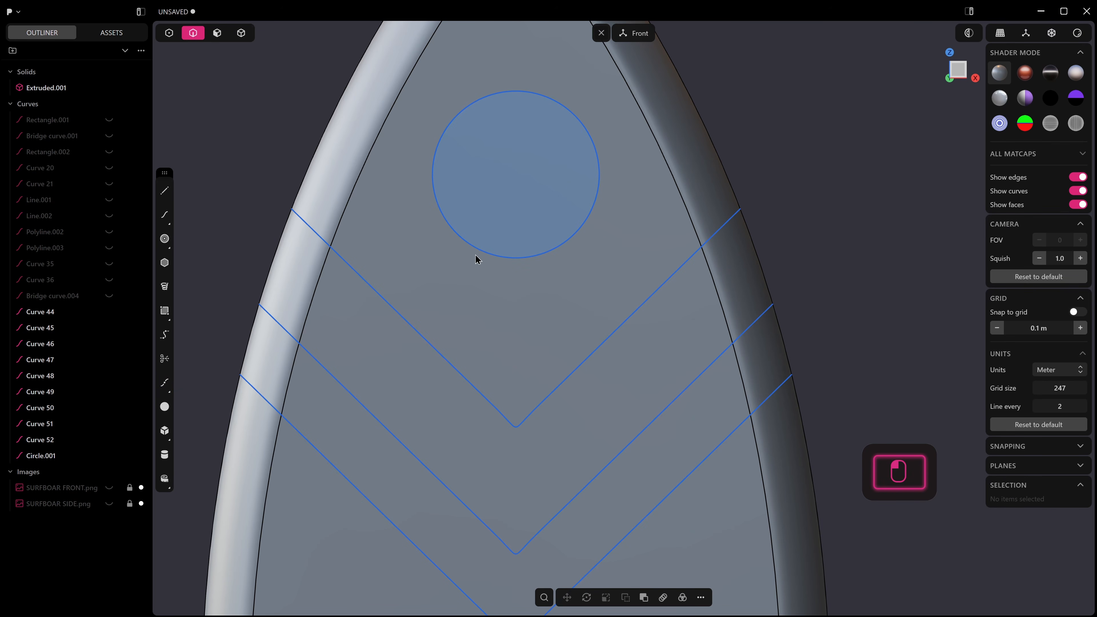
Step: Mirror the circle in the X direction across the board's centre line
{"action": "left_click", "coordinate": [500, 257]}
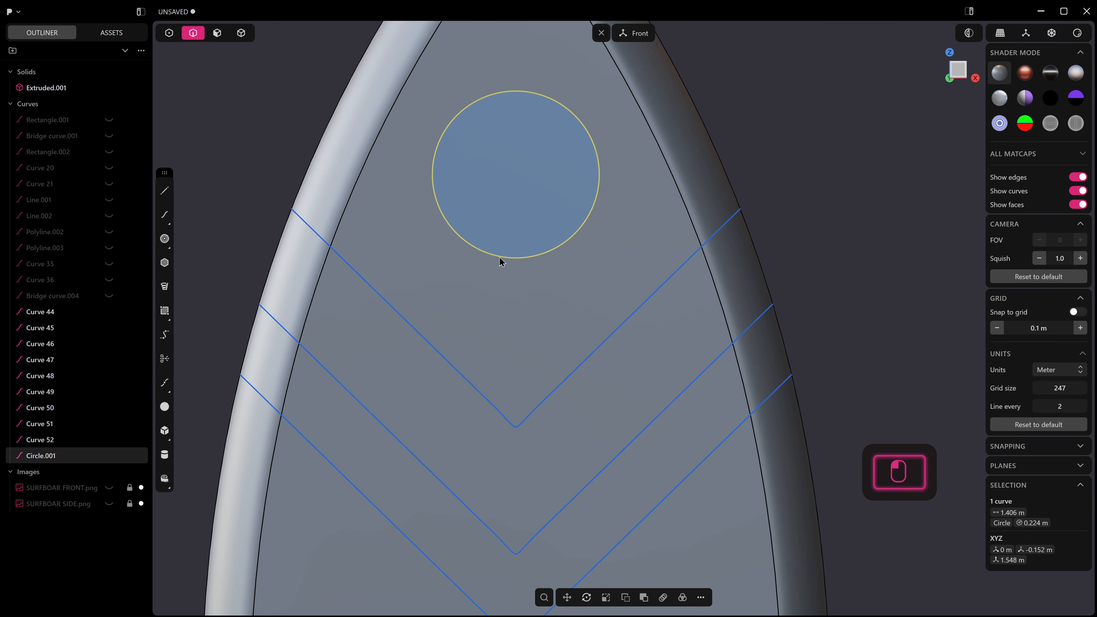
{"action": "key", "text": "alt+x"}
{"action": "key", "text": "Escape"}
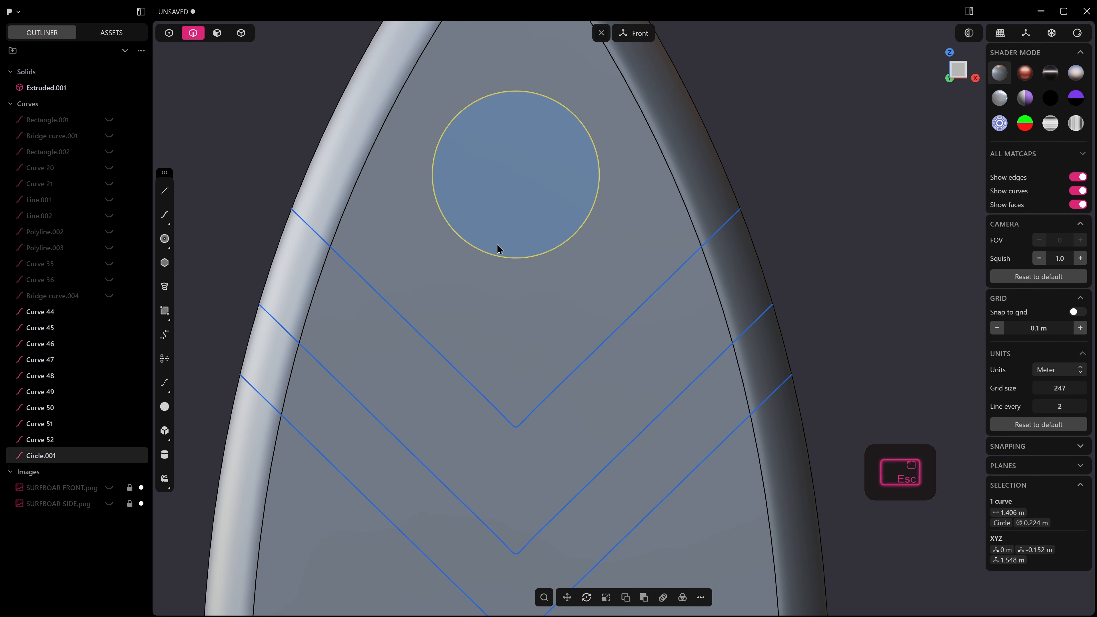
{"action": "scroll", "coordinate": [492, 255], "scroll_direction": "down", "scroll_amount": 5}
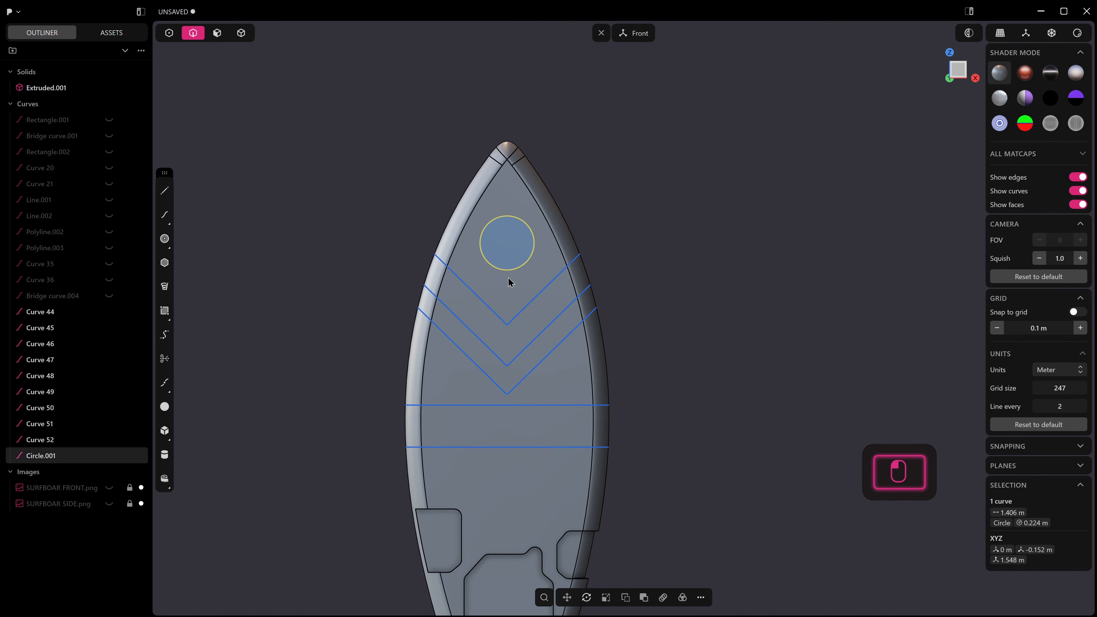
{"action": "key", "text": "alt+x"}
{"action": "key", "text": "Return"}
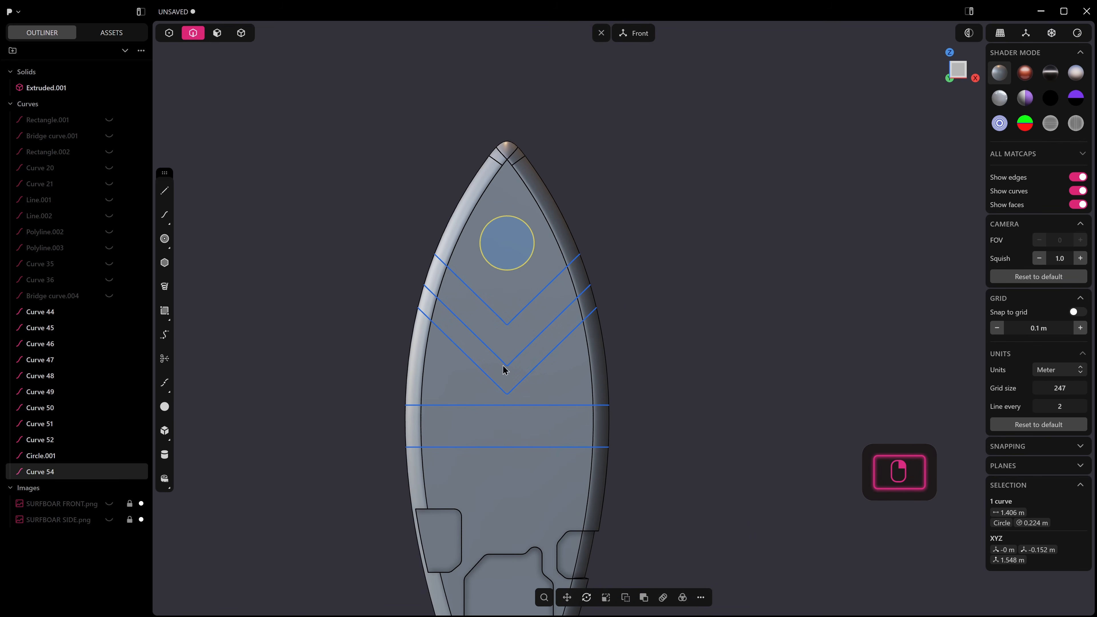
Step: Trim away the lower arc of the circle on both sides of the centre line, leaving it open at the bottom
{"action": "scroll", "coordinate": [501, 372], "scroll_direction": "up", "scroll_amount": 3}
{"action": "key", "text": "t"}
{"action": "left_click", "coordinate": [514, 238]}
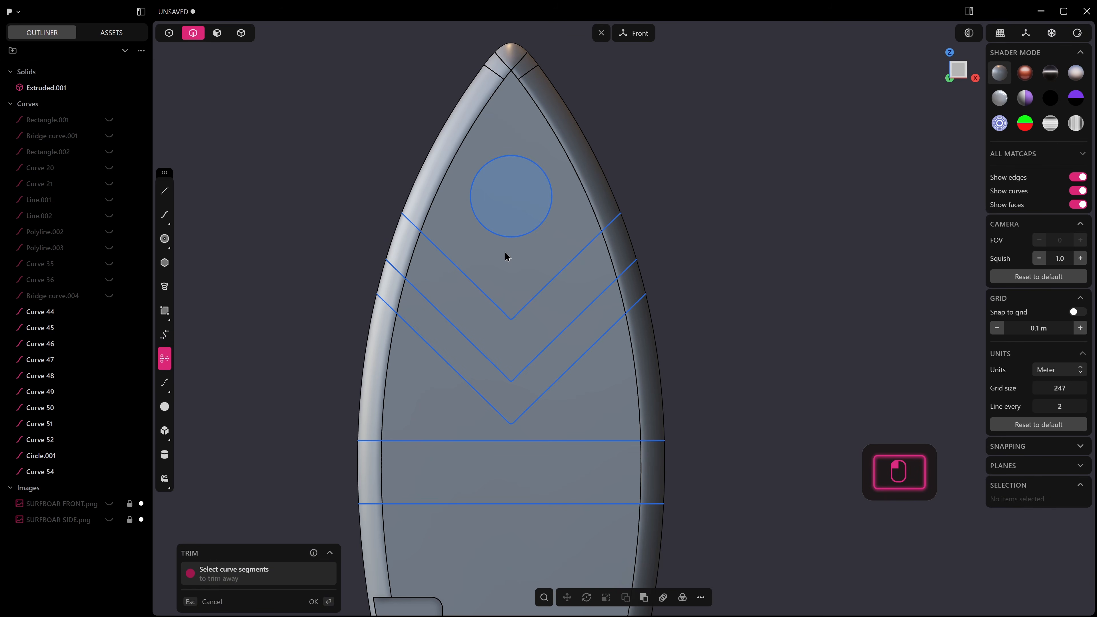
{"action": "left_click", "coordinate": [501, 237]}
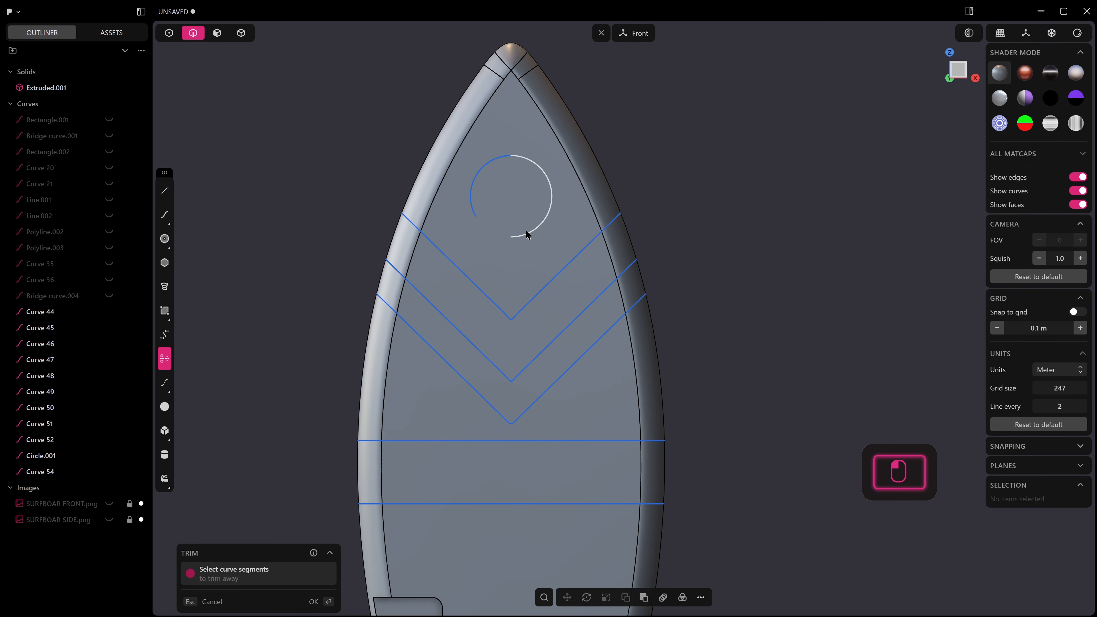
{"action": "scroll", "coordinate": [488, 231], "scroll_direction": "up", "scroll_amount": 5}
{"action": "middle_click_drag", "start_coordinate": [522, 164], "coordinate": [506, 252], "text": "shift"}
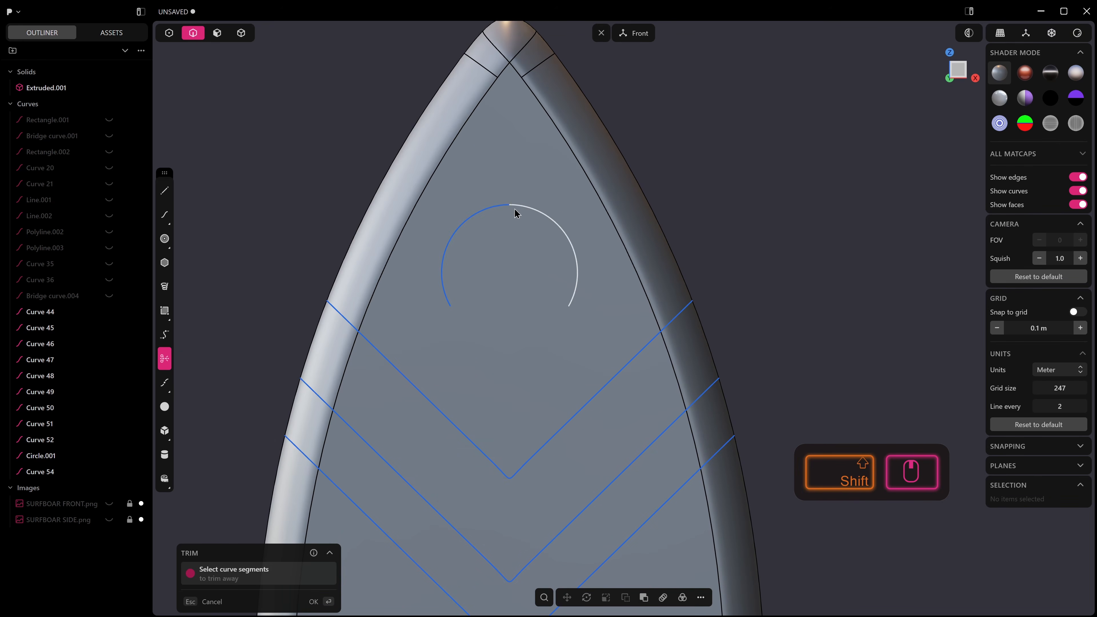
{"action": "right_click", "coordinate": [637, 196]}
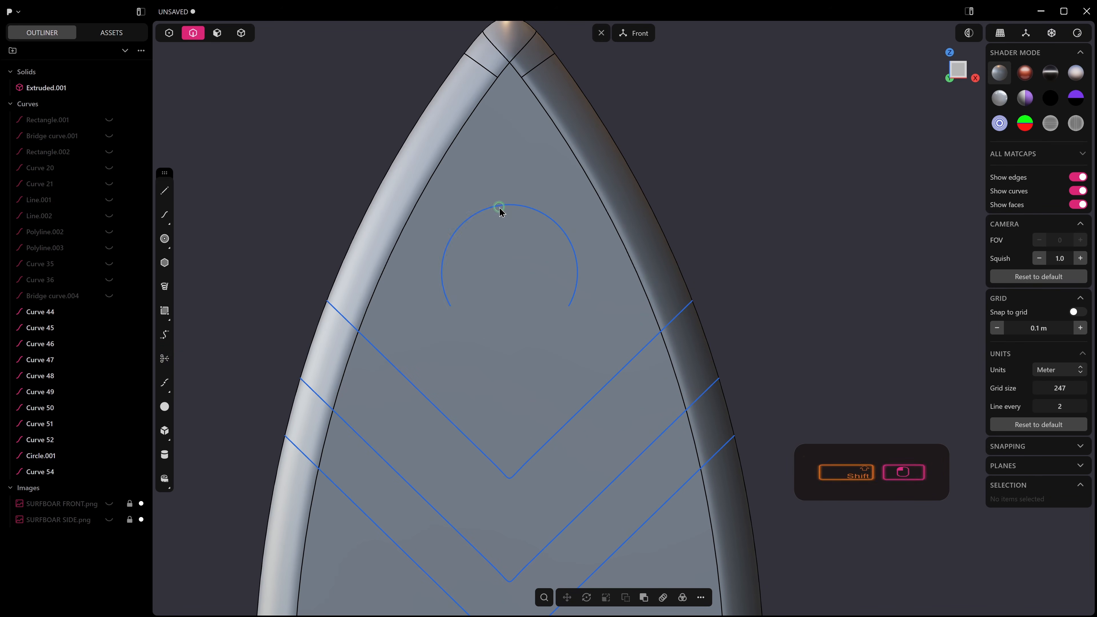
Step: Join the remaining left and right arcs of the circle into one curve
{"action": "left_click", "coordinate": [544, 215], "text": "shift"}
{"action": "left_click", "coordinate": [543, 215], "text": "shift"}
{"action": "key", "text": "j"}
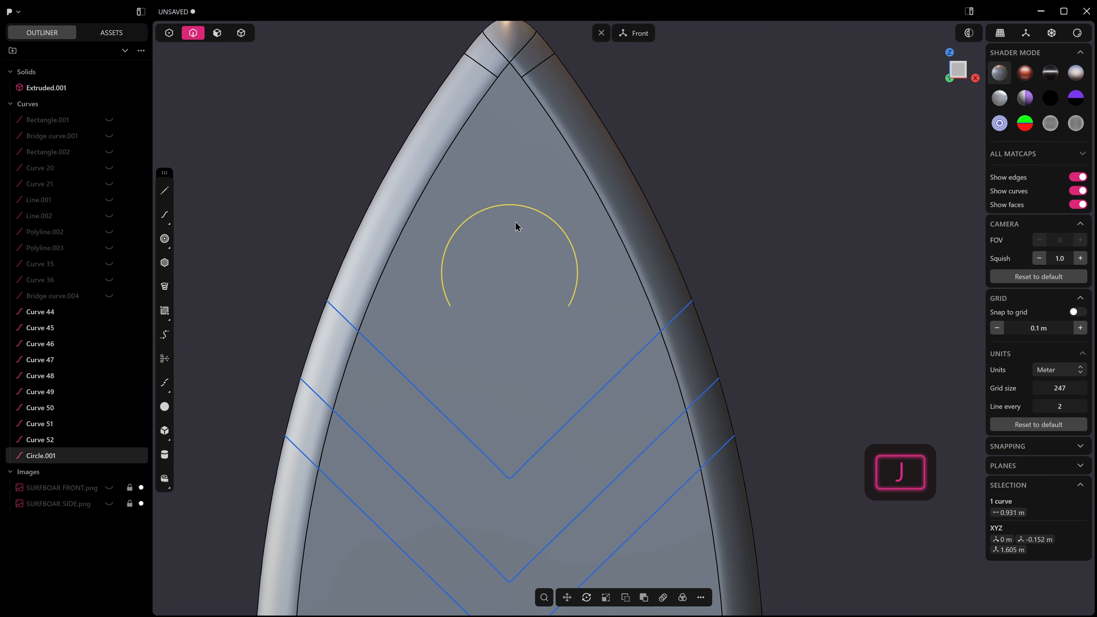
Step: Try to delete the vertex at the top of the joined arc and undo it
{"action": "key", "text": "1"}
{"action": "left_click", "coordinate": [510, 205]}
{"action": "key", "text": "x"}
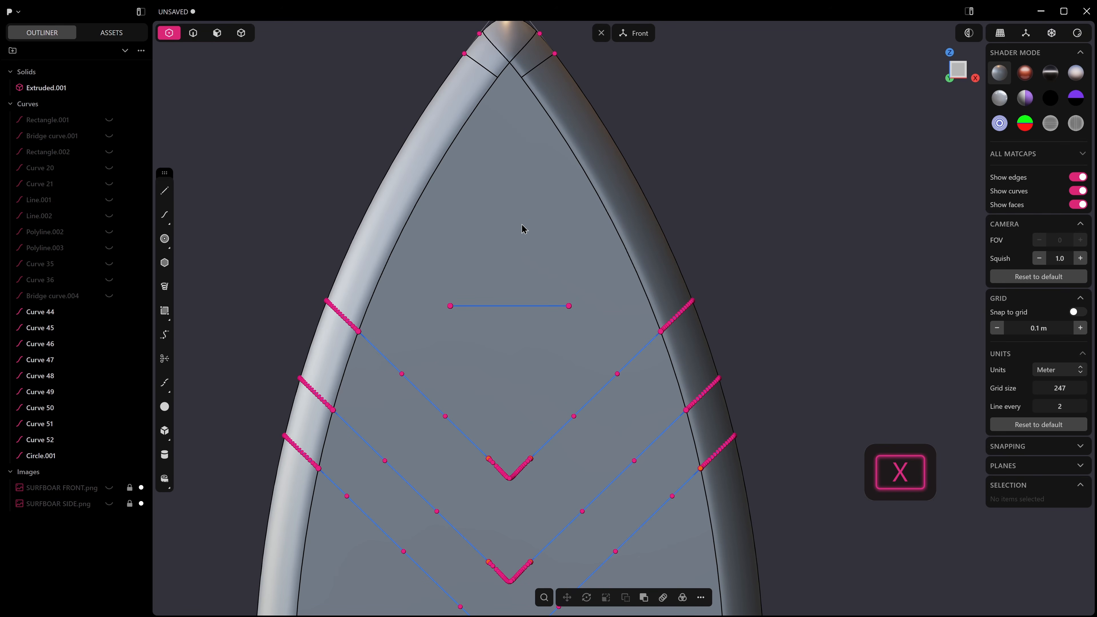
{"action": "key", "text": "ctrl+z"}
{"action": "scroll", "coordinate": [503, 243], "scroll_direction": "down", "scroll_amount": 2}
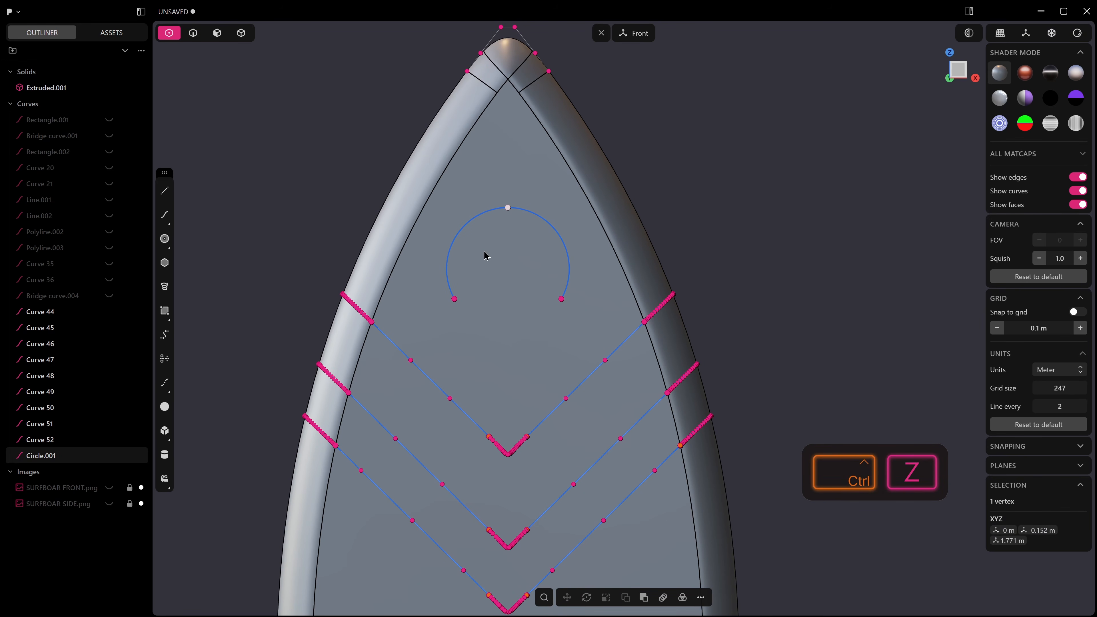
Step: Draw a vertical line about 0.29 m long from the arc's centre down through its opening
{"action": "key", "text": "2"}
{"action": "left_click", "coordinate": [498, 211]}
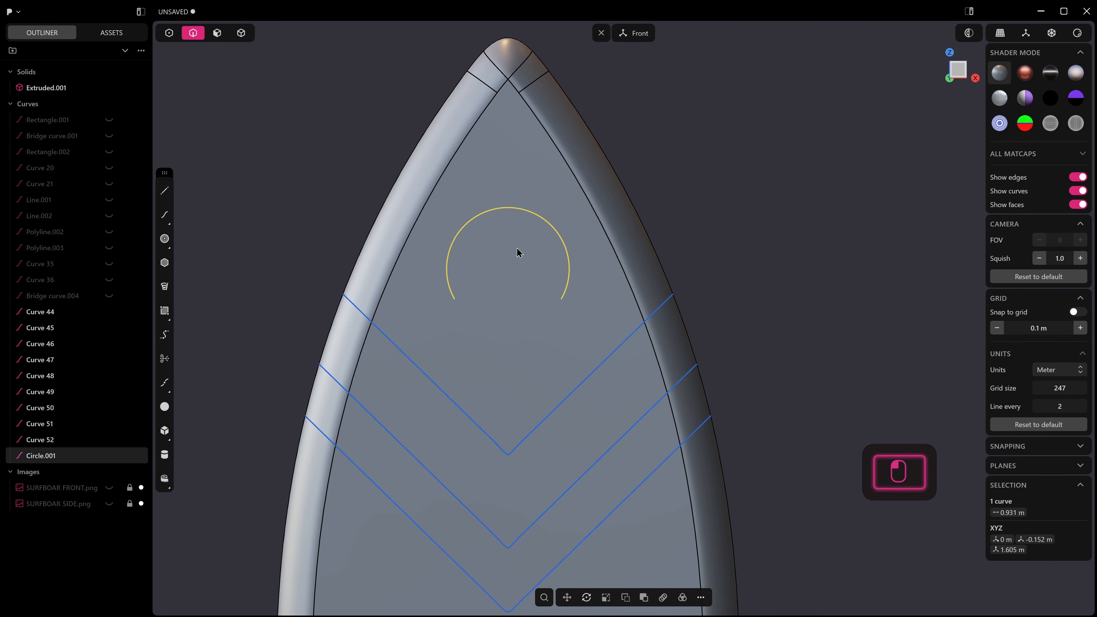
{"action": "left_click", "coordinate": [165, 192]}
{"action": "middle_click_drag", "start_coordinate": [460, 298], "coordinate": [432, 239], "text": "shift"}
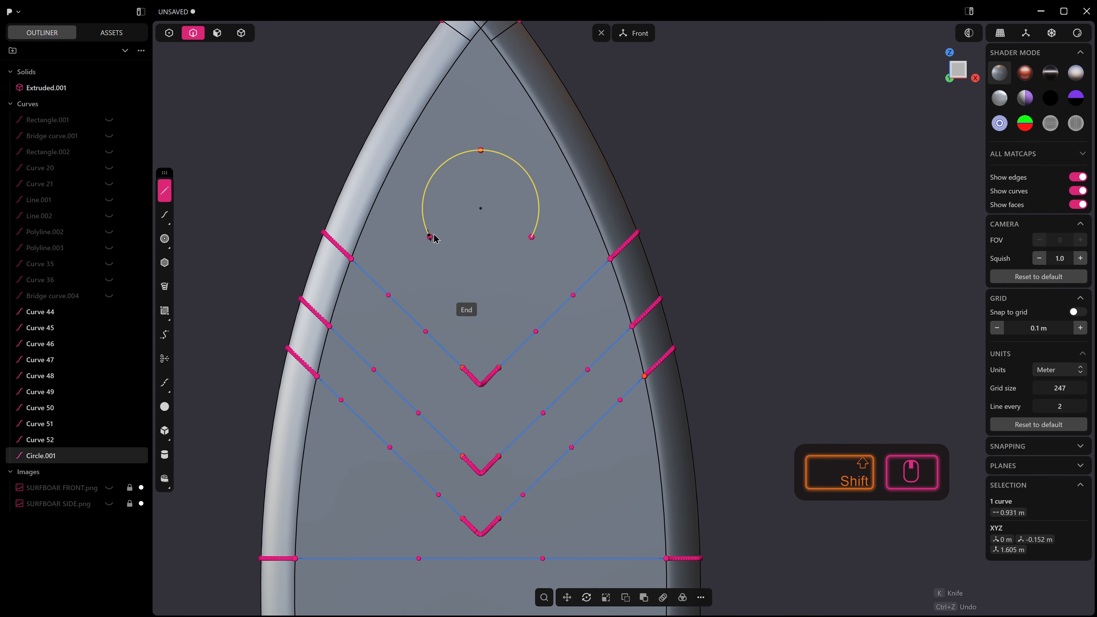
{"action": "left_click", "coordinate": [481, 208]}
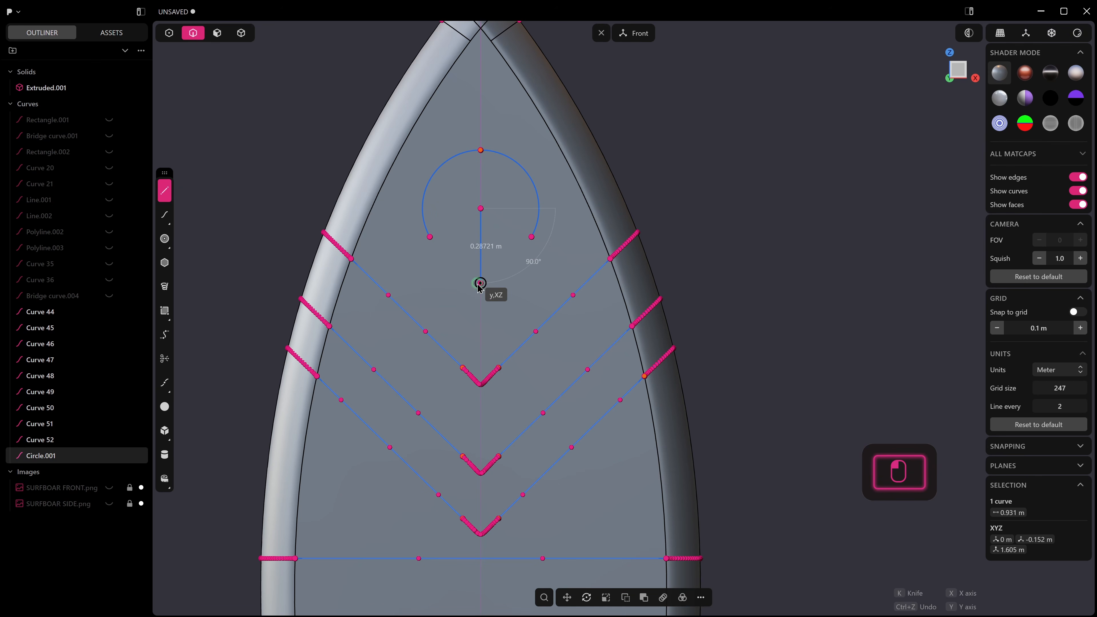
{"action": "left_click", "coordinate": [481, 283]}
{"action": "scroll", "coordinate": [481, 285], "scroll_direction": "down", "scroll_amount": 3}
{"action": "left_click", "coordinate": [510, 214], "text": "shift"}
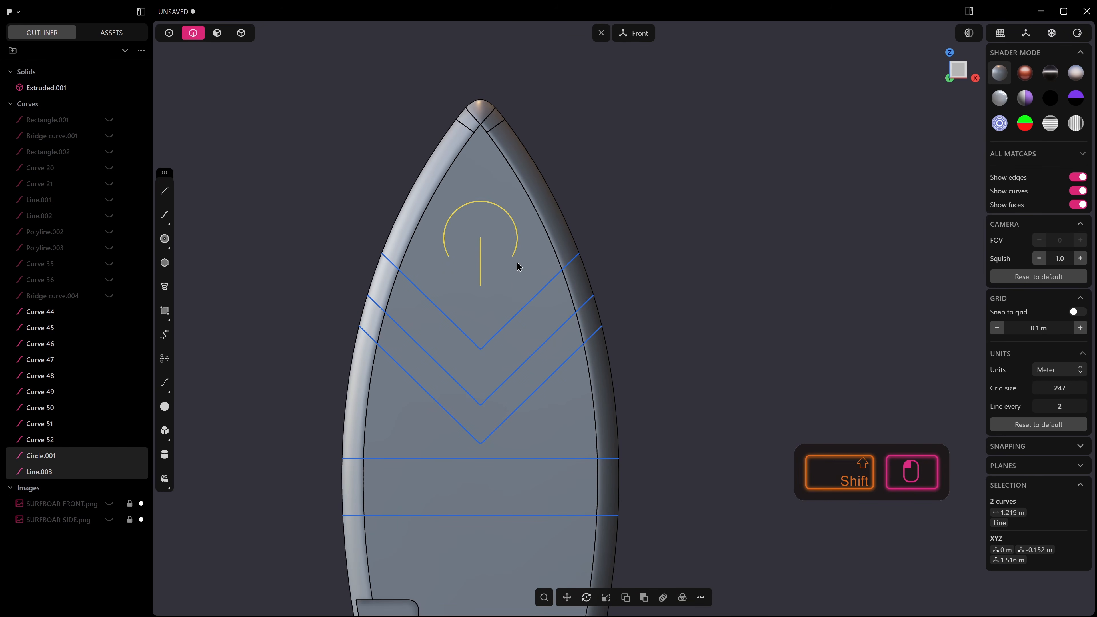
{"action": "left_click", "coordinate": [523, 308], "text": "shift"}
{"action": "mouse_move", "coordinate": [516, 325]}
{"action": "middle_mouse_down"}
{"action": "mouse_move", "coordinate": [406, 350]}
{"action": "mouse_move", "coordinate": [482, 328]}
{"action": "mouse_move", "coordinate": [501, 334]}
{"action": "middle_mouse_up"}
{"action": "left_click", "coordinate": [538, 355], "text": "shift"}
{"action": "left_click", "coordinate": [545, 373], "text": "shift"}
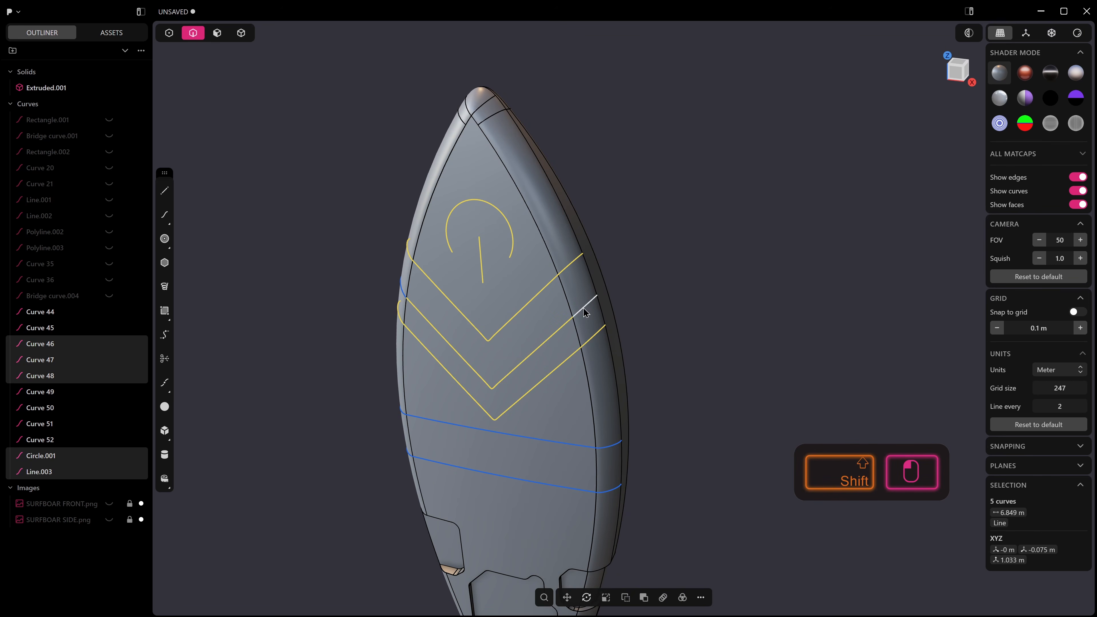
{"action": "left_click", "coordinate": [586, 304], "text": "shift"}
Step: Join the middle chevron's two edge segments and its central V into one curve
{"action": "left_click", "coordinate": [587, 304]}
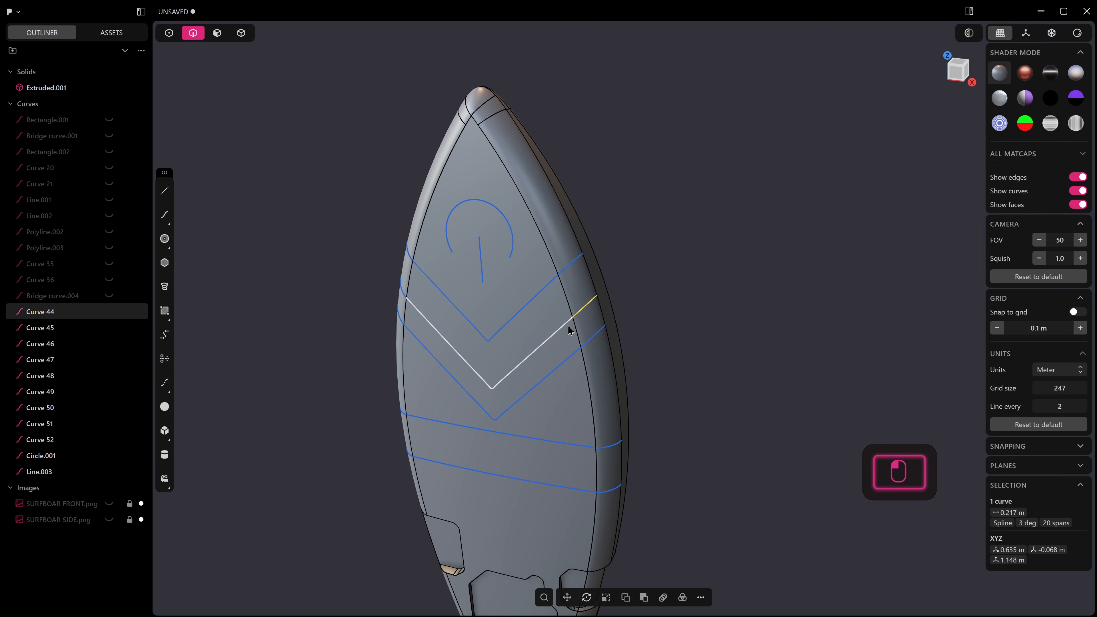
{"action": "left_click", "coordinate": [567, 327], "text": "shift"}
{"action": "left_click", "coordinate": [583, 345], "text": "shift"}
{"action": "middle_click_drag", "start_coordinate": [496, 364], "coordinate": [400, 314]}
{"action": "left_click", "coordinate": [395, 289]}
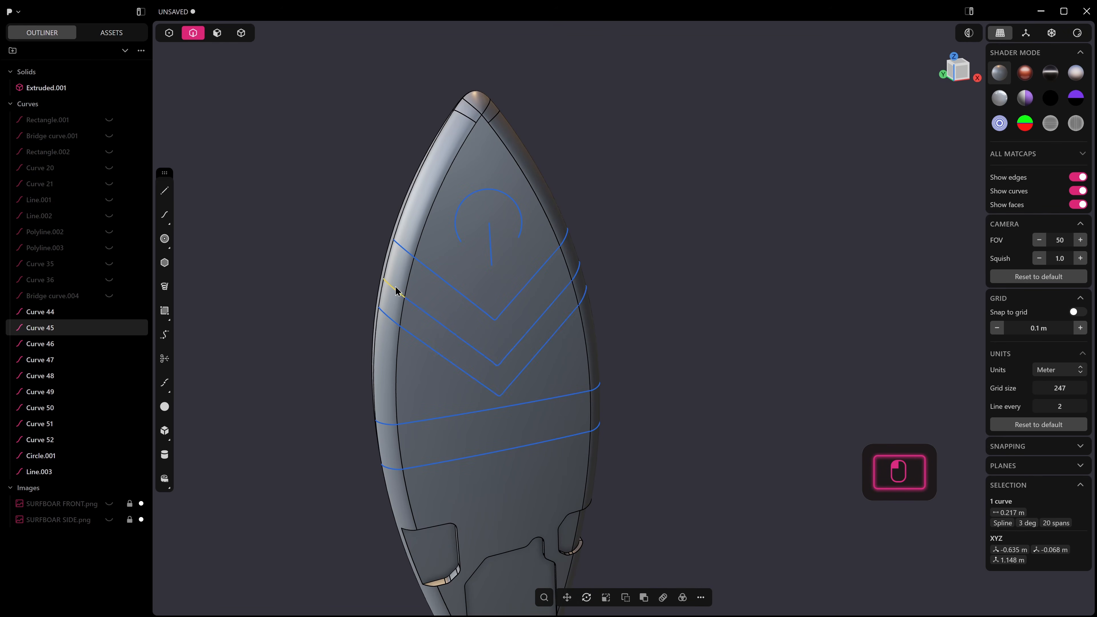
{"action": "left_click", "coordinate": [420, 310], "text": "shift"}
{"action": "left_click", "coordinate": [576, 274], "text": "shift"}
{"action": "middle_click_drag", "start_coordinate": [576, 273], "coordinate": [566, 272]}
{"action": "key", "text": "j"}
{"action": "scroll", "coordinate": [493, 292], "scroll_direction": "up", "scroll_amount": 1}
{"action": "middle_click_drag", "start_coordinate": [491, 288], "coordinate": [473, 281]}
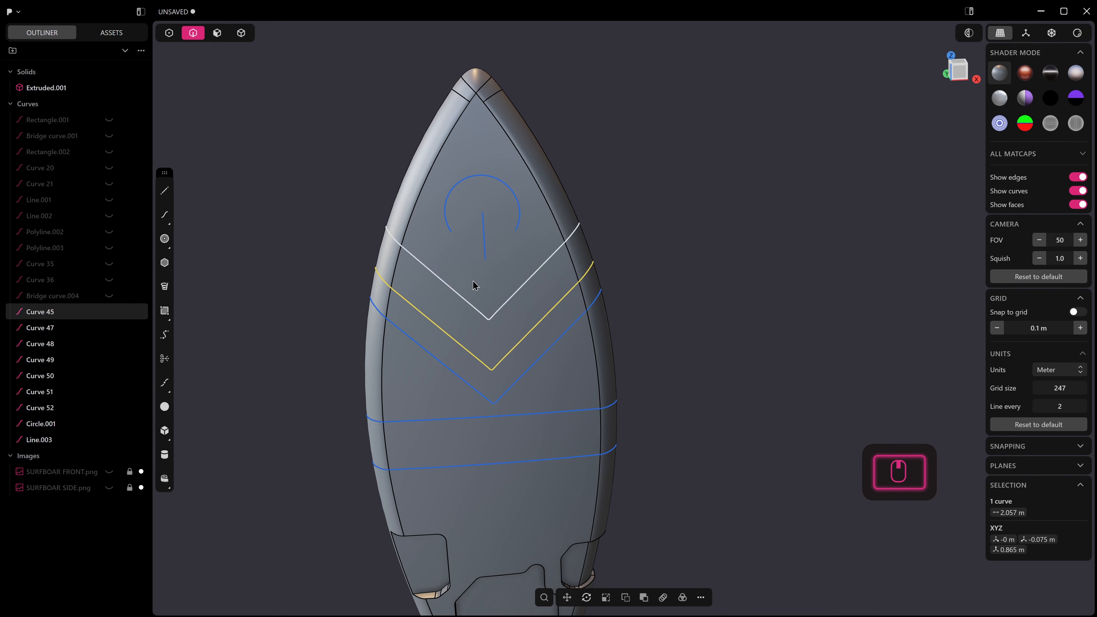
{"action": "left_click", "coordinate": [326, 257]}
{"action": "left_click", "coordinate": [395, 249]}
{"action": "middle_click_drag", "start_coordinate": [538, 260], "coordinate": [414, 329]}
{"action": "left_click", "coordinate": [579, 332]}
{"action": "left_click", "coordinate": [454, 295], "text": "shift"}
{"action": "left_click", "coordinate": [447, 254], "text": "shift"}
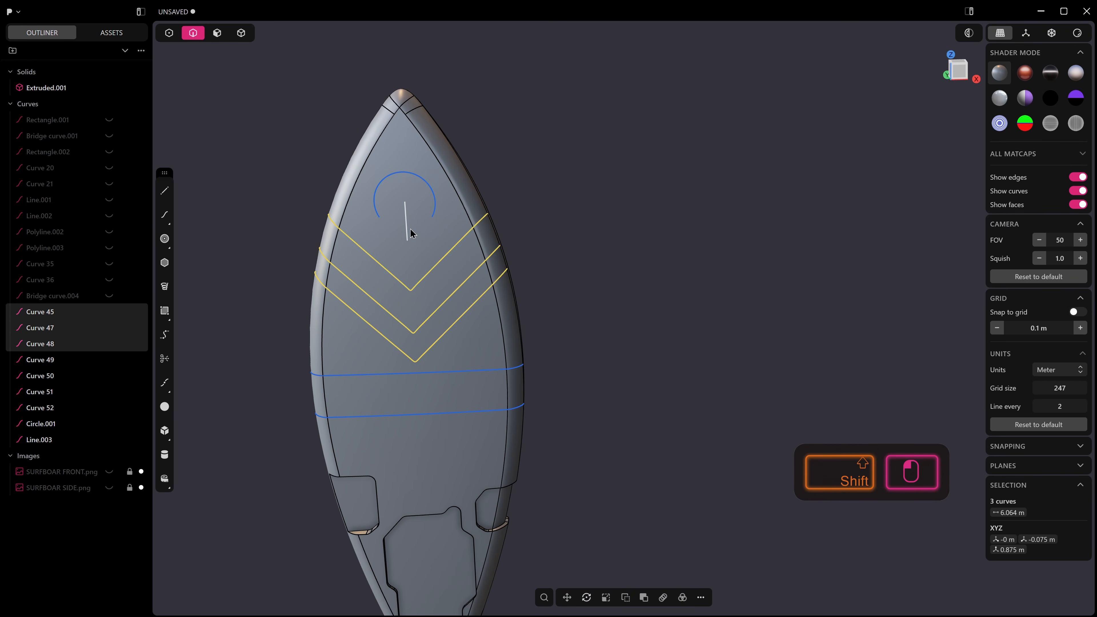
{"action": "left_click", "coordinate": [407, 233], "text": "shift"}
{"action": "left_click", "coordinate": [434, 213], "text": "shift"}
{"action": "left_click", "coordinate": [490, 383], "text": "shift"}
{"action": "left_click", "coordinate": [474, 413], "text": "shift"}
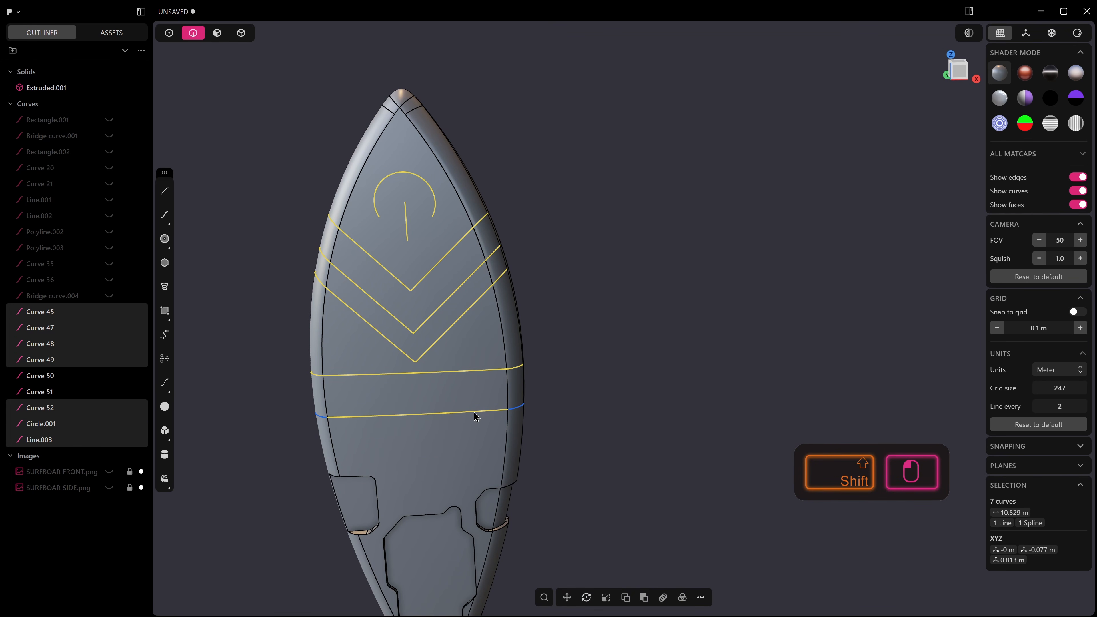
Step: Join the lower horizontal line's two edge segments and its middle segment into one curve
{"action": "left_click", "coordinate": [513, 409]}
{"action": "left_click", "coordinate": [323, 418], "text": "shift"}
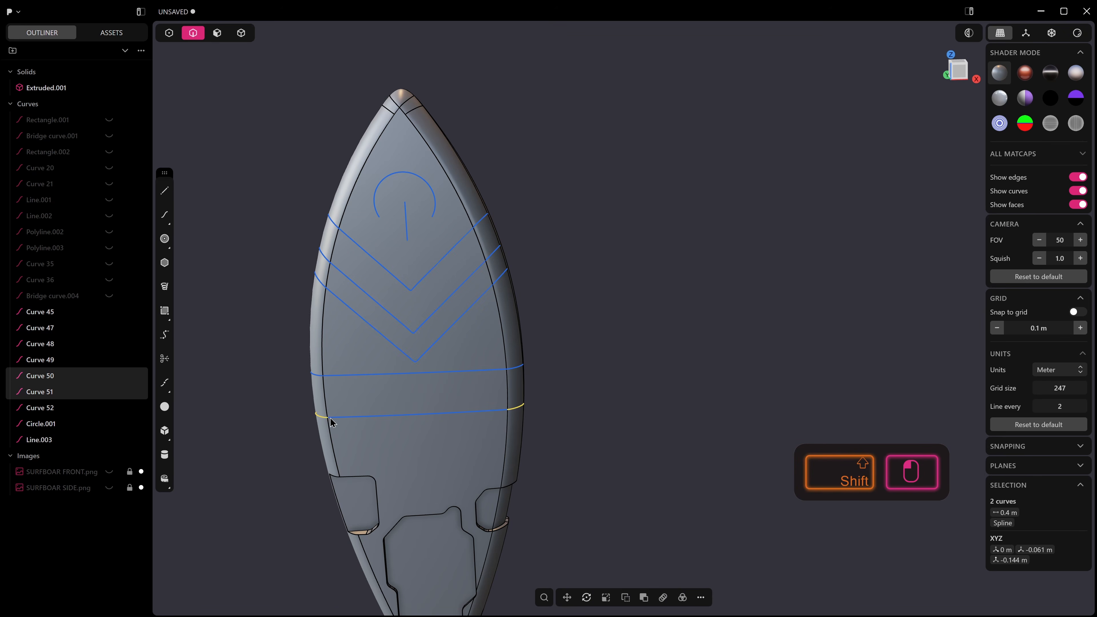
{"action": "left_click", "coordinate": [350, 417], "text": "shift"}
{"action": "key", "text": "j"}
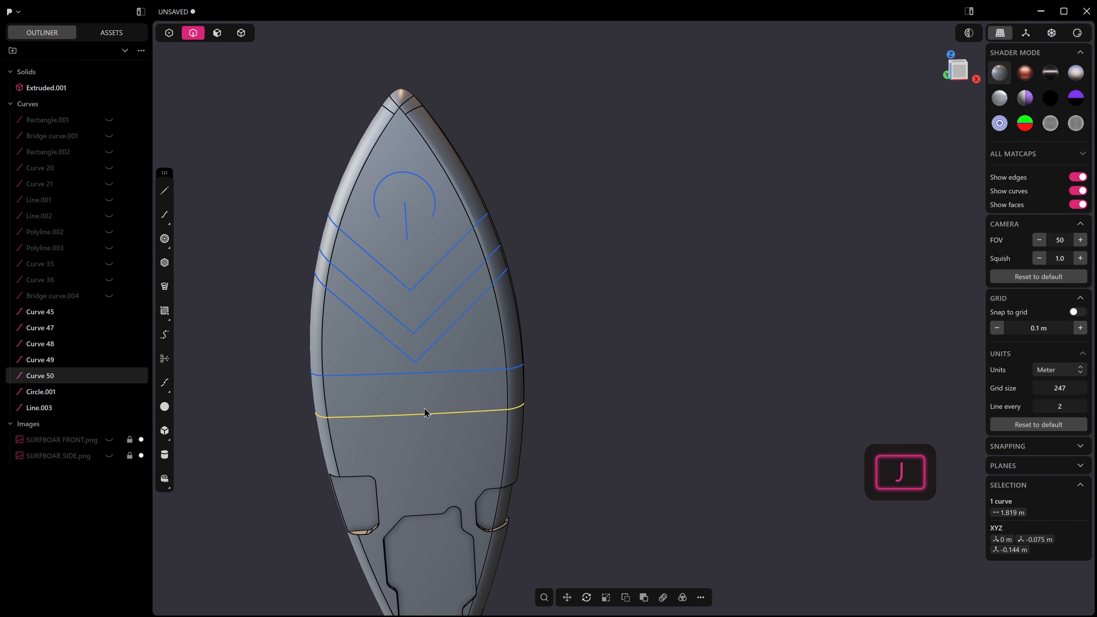
Step: Add the upper horizontal line, all three chevrons, the vertical line and the arc curve to the selected lower line
{"action": "left_click", "coordinate": [443, 376], "text": "shift"}
{"action": "left_click", "coordinate": [434, 342], "text": "shift"}
{"action": "left_click", "coordinate": [429, 316], "text": "shift"}
{"action": "left_click", "coordinate": [422, 279], "text": "shift"}
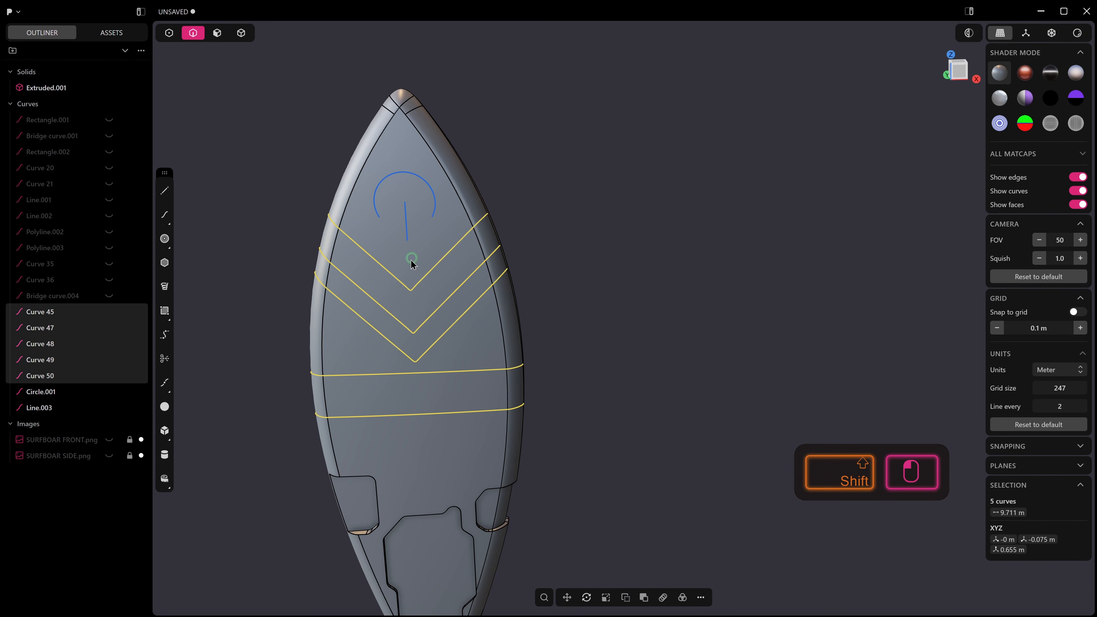
{"action": "left_click", "coordinate": [407, 237], "text": "shift"}
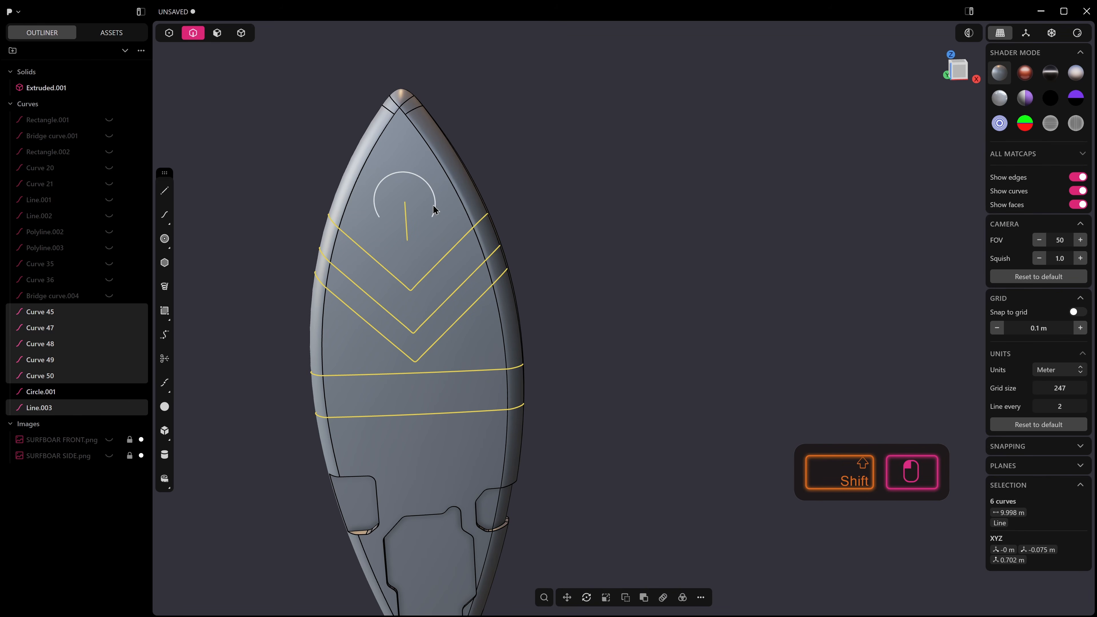
{"action": "left_click", "coordinate": [435, 192], "text": "shift"}
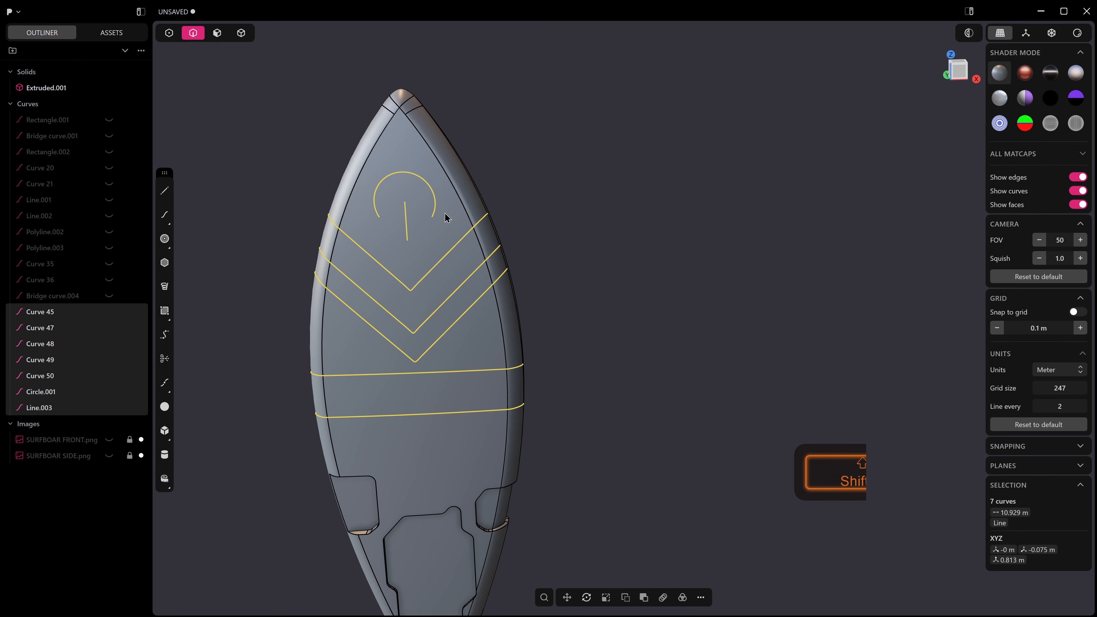
Step: Try piping all seven selected curves on the board, and undo the resulting tubes
{"action": "key", "text": "p"}
{"action": "middle_click_drag", "start_coordinate": [522, 293], "coordinate": [628, 283]}
{"action": "key", "text": "Return"}
{"action": "key", "text": "f"}
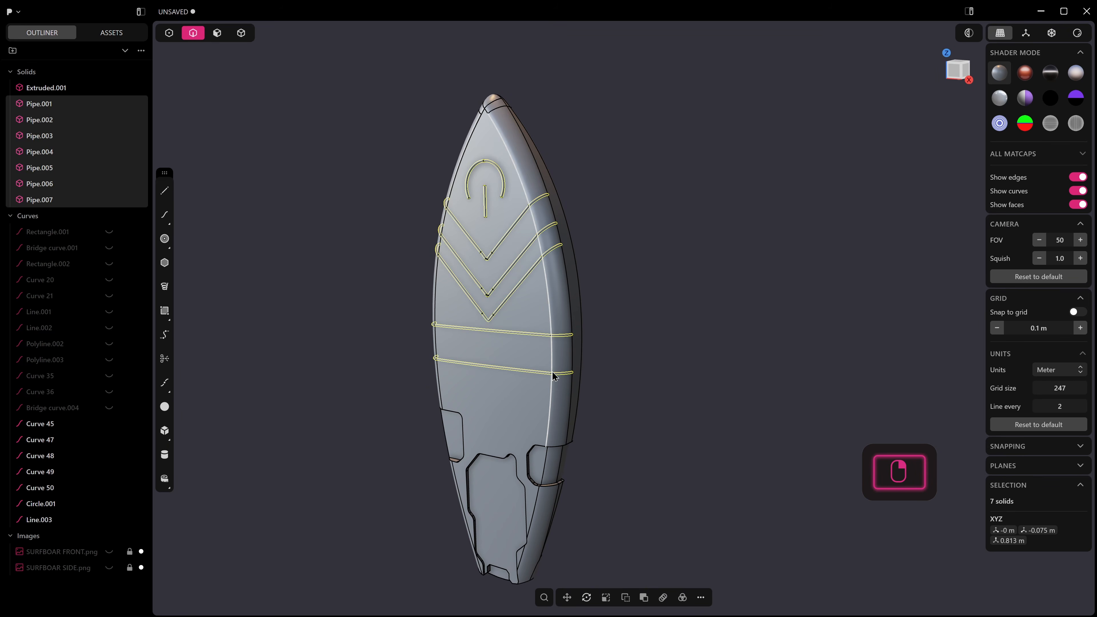
{"action": "left_click", "coordinate": [552, 370]}
{"action": "scroll", "coordinate": [521, 323], "scroll_direction": "up", "scroll_amount": 5}
{"action": "key", "text": "ctrl+z"}
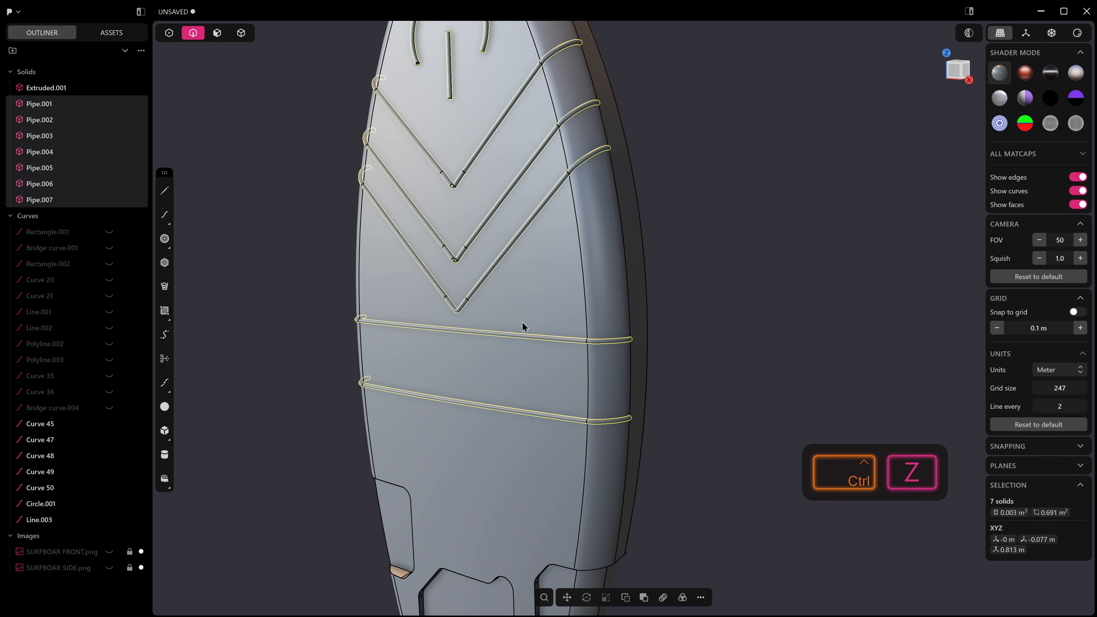
{"action": "key", "text": "ctrl+z"}
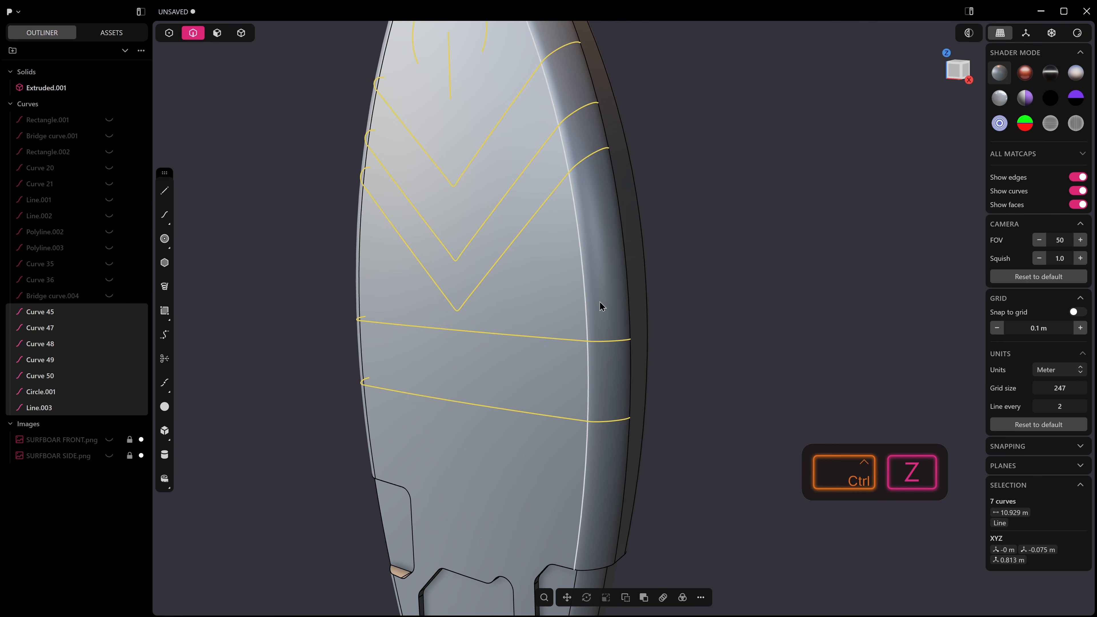
Step: Retry the Pipe operation on the same seven curves with a 0.01 m section size, and undo it again
{"action": "key", "text": "p"}
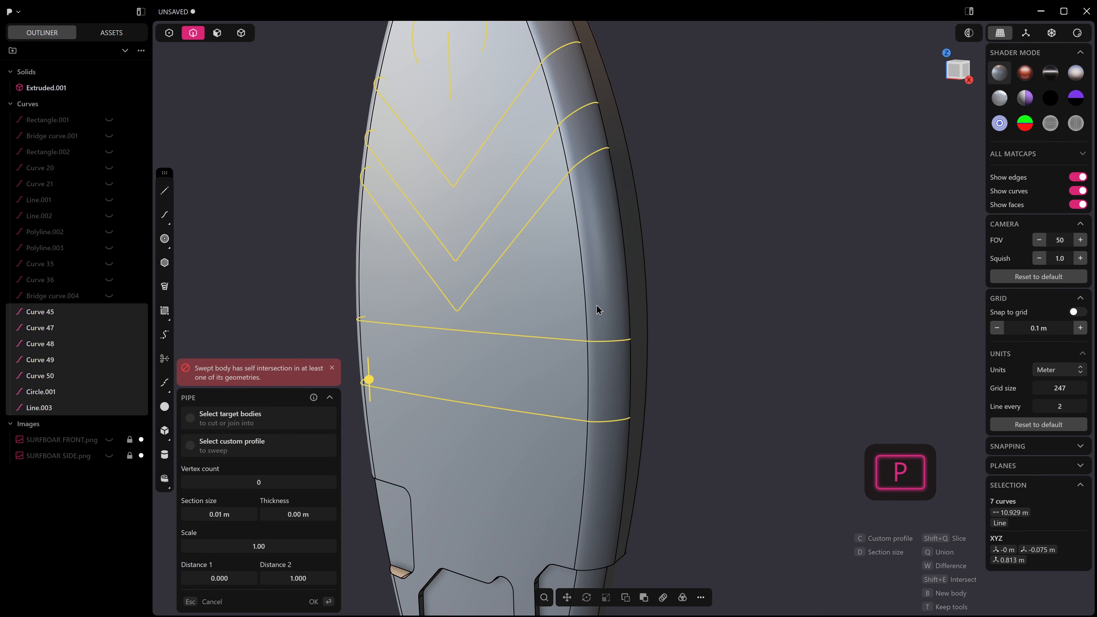
{"action": "scroll", "coordinate": [583, 319], "scroll_direction": "down", "scroll_amount": 2}
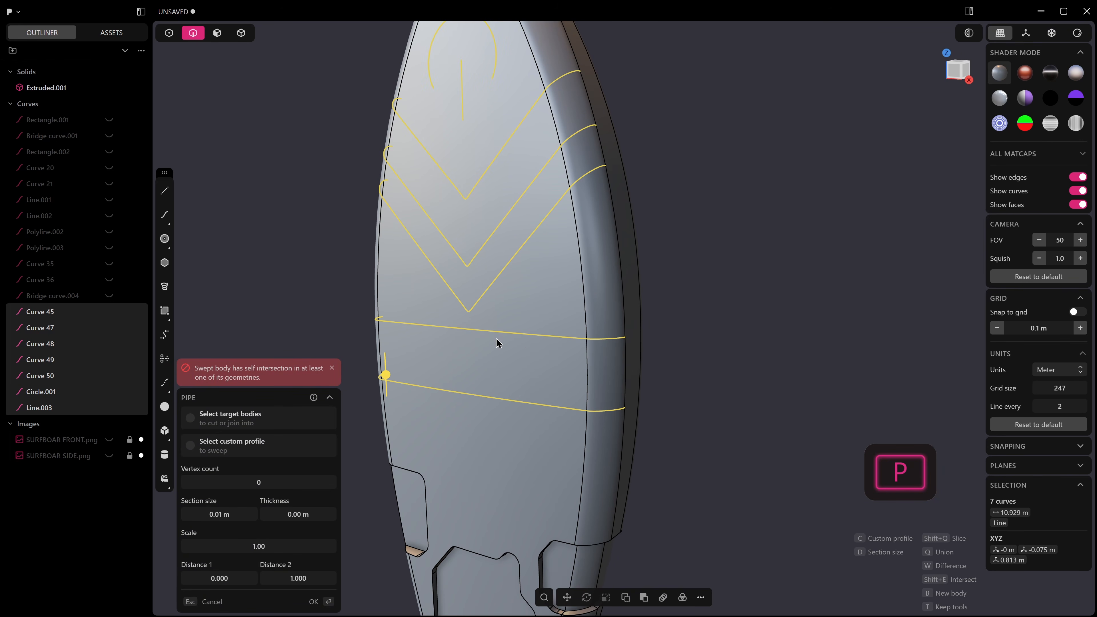
{"action": "right_click", "coordinate": [694, 290]}
{"action": "scroll", "coordinate": [683, 296], "scroll_direction": "down", "scroll_amount": 2}
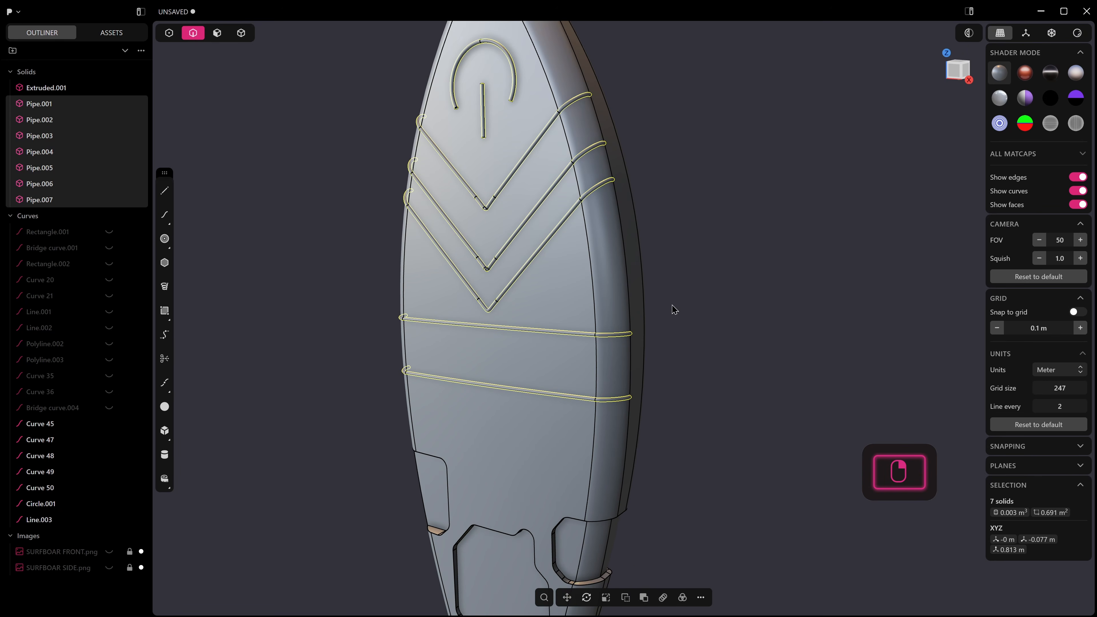
{"action": "middle_click_drag", "start_coordinate": [647, 319], "coordinate": [574, 354]}
{"action": "key", "text": "ctrl+z"}
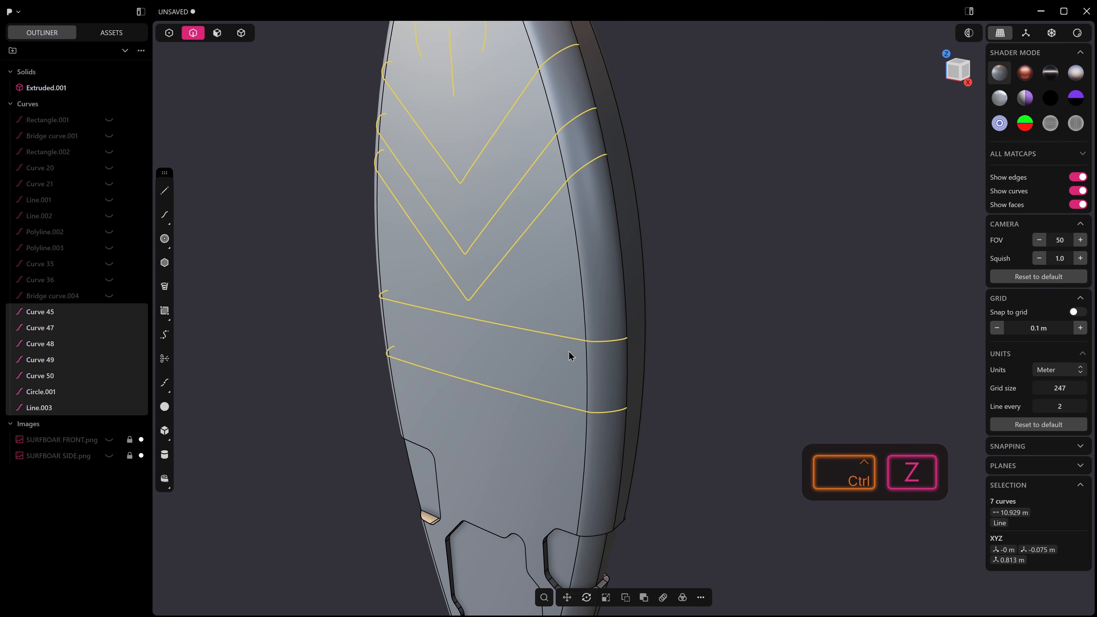
{"action": "left_click", "coordinate": [571, 337]}
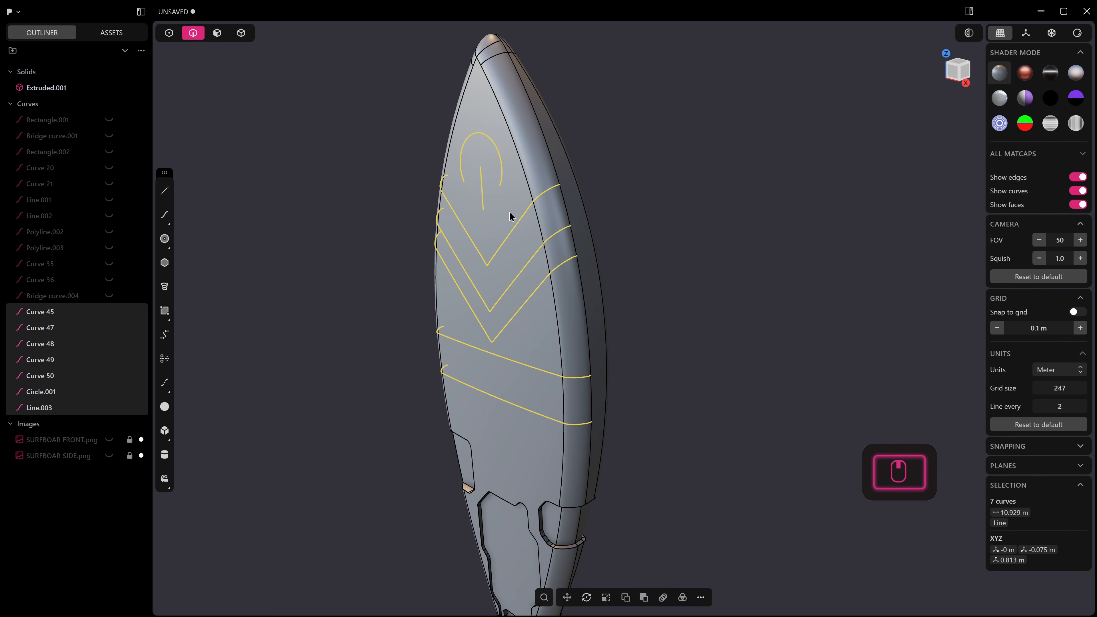
Step: Imprint the seven selected curves onto the surfboard body using the Normal projection method with completion set to None
{"action": "key", "text": "shift+i"}
{"action": "left_click", "coordinate": [544, 175]}
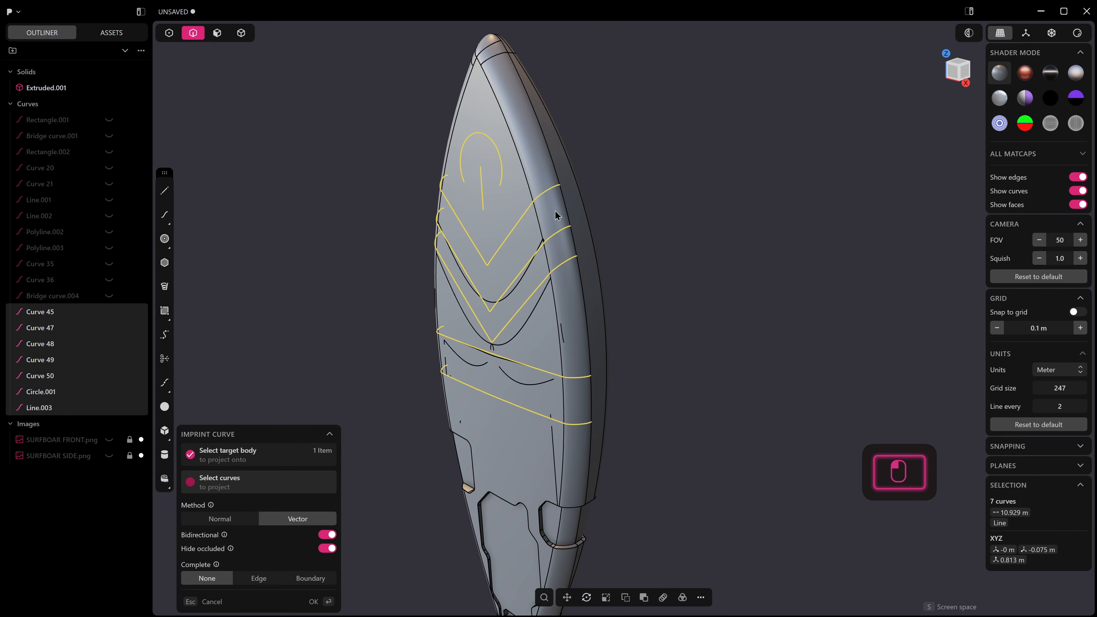
{"action": "left_click", "coordinate": [245, 518]}
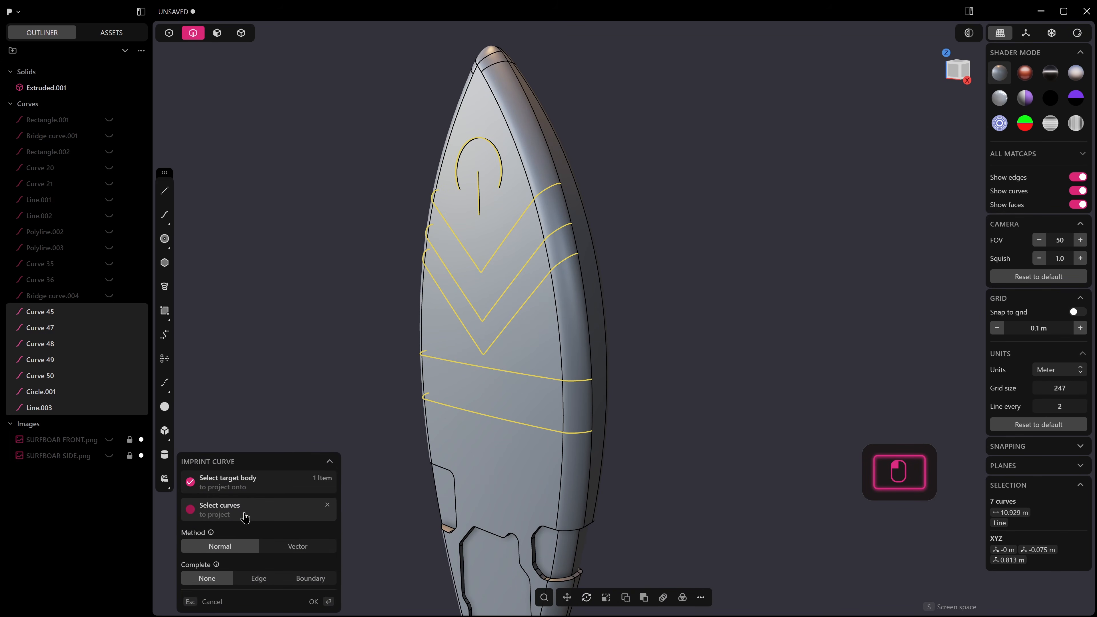
{"action": "middle_click_drag", "start_coordinate": [388, 452], "coordinate": [367, 439]}
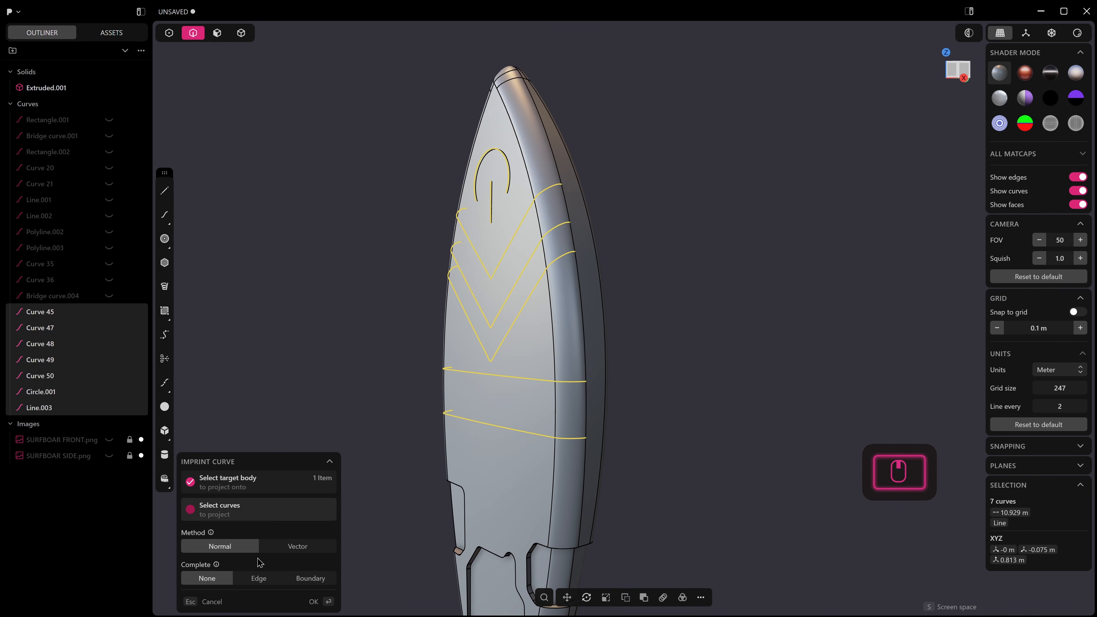
{"action": "left_click", "coordinate": [673, 374]}
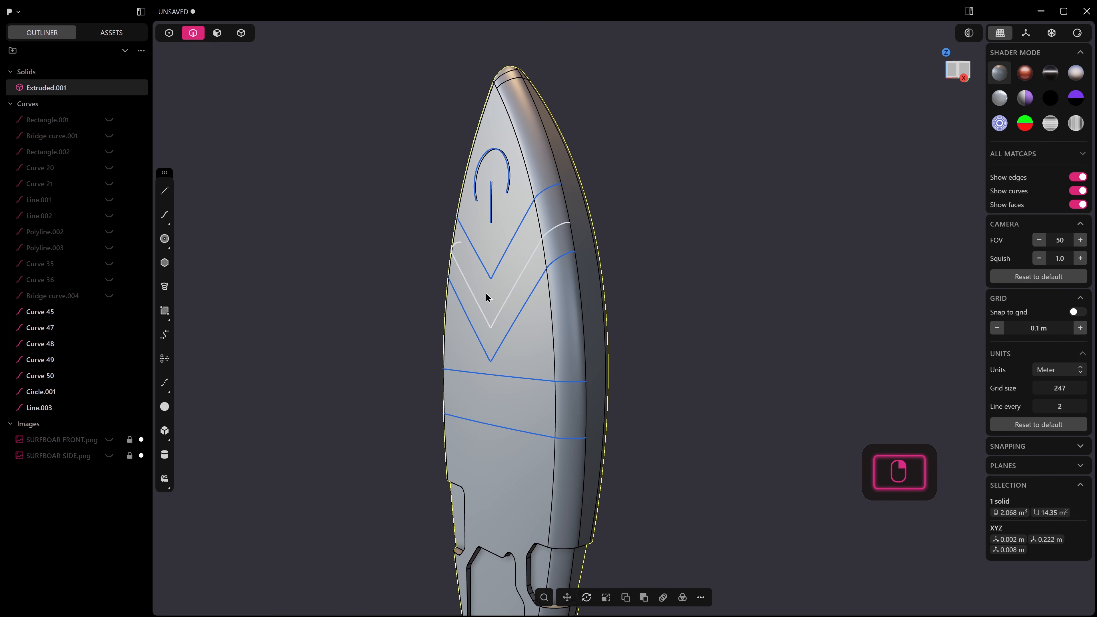
Step: Hide every curve in the Curves group so only the surfboard solid with its imprinted edges is shown
{"action": "middle_click_drag", "start_coordinate": [463, 268], "coordinate": [447, 279]}
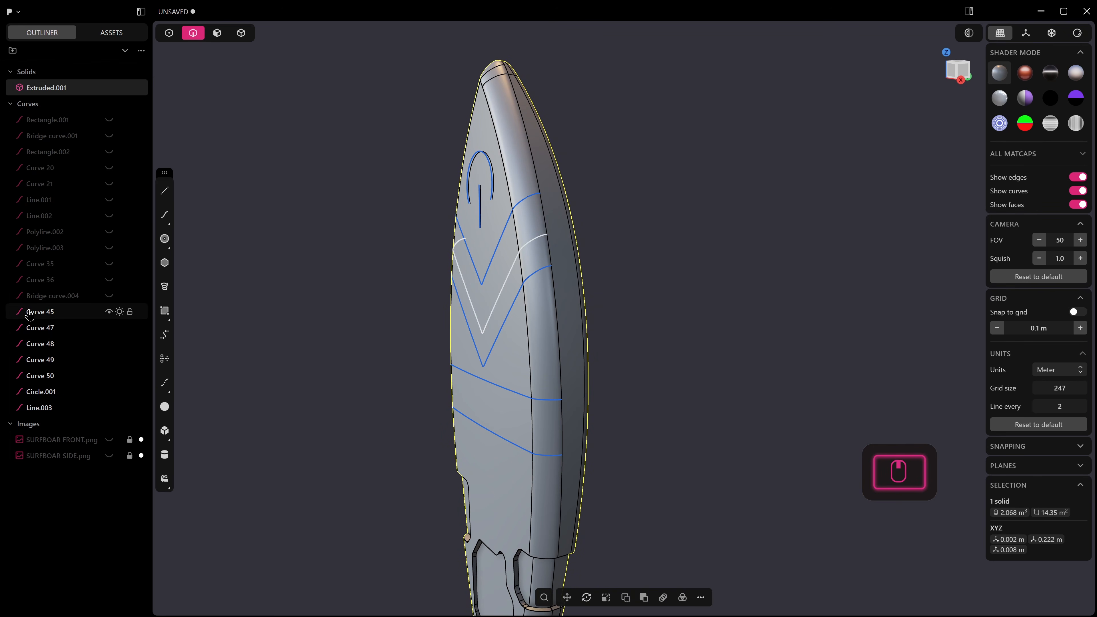
{"action": "left_click", "coordinate": [40, 311]}
{"action": "left_click", "coordinate": [28, 104]}
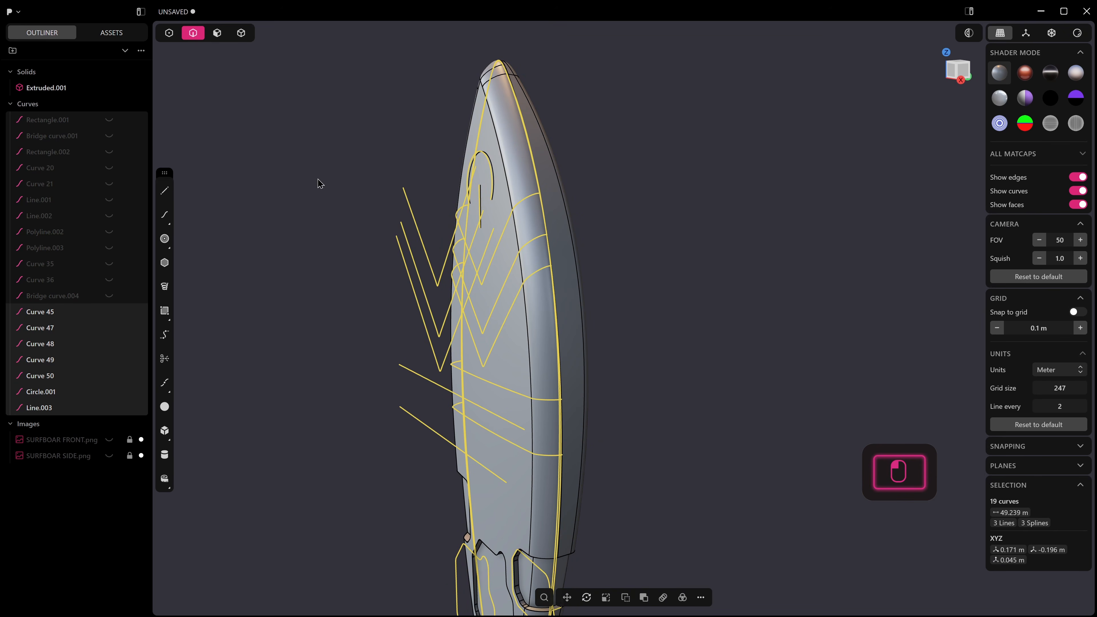
{"action": "key", "text": "h"}
{"action": "middle_click_drag", "start_coordinate": [319, 184], "coordinate": [478, 247]}
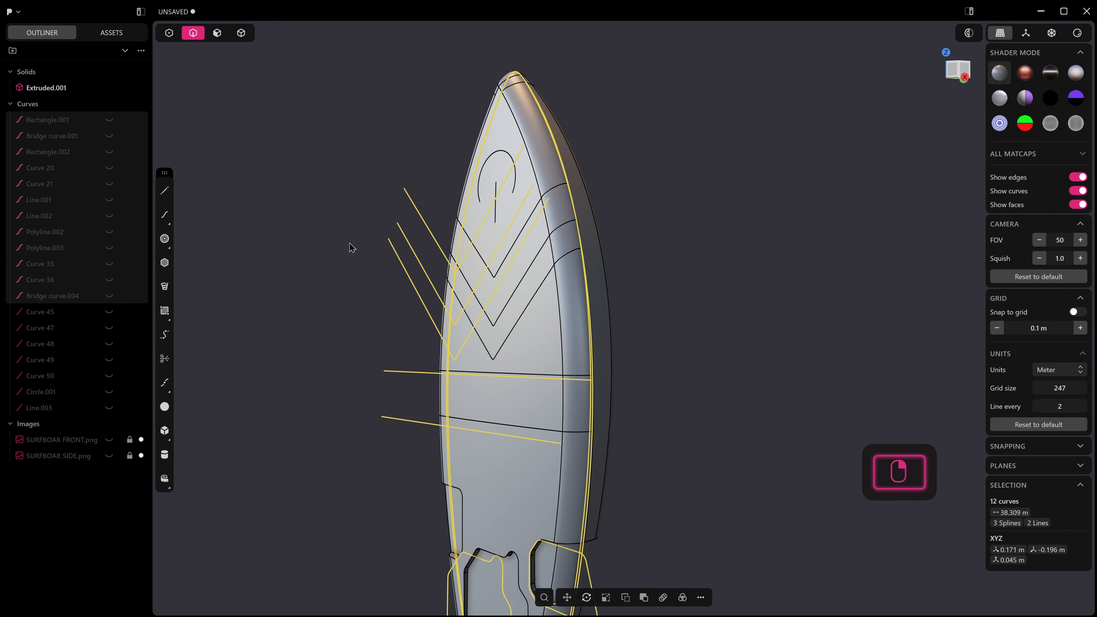
{"action": "key", "text": "h"}
{"action": "middle_click_drag", "start_coordinate": [352, 248], "coordinate": [425, 265]}
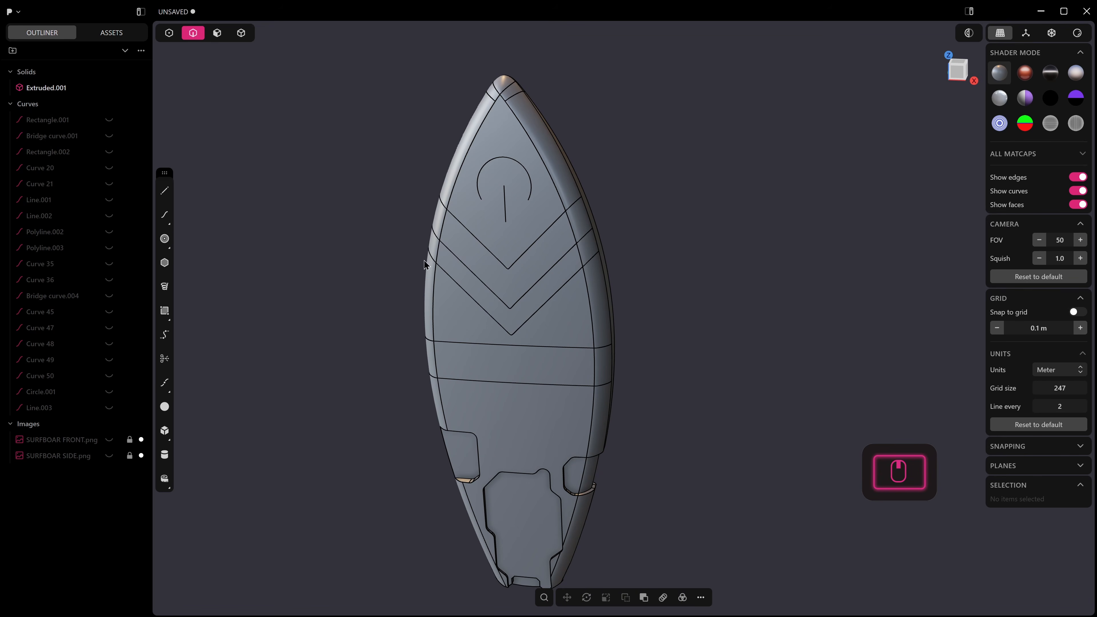
Step: Cut a pipe groove with a 0.01 m section into the board along the power symbol's imprinted arc and vertical line
{"action": "left_click", "coordinate": [511, 203]}
{"action": "left_click", "coordinate": [531, 187], "text": "shift"}
{"action": "left_click", "coordinate": [495, 160], "text": "shift"}
{"action": "middle_click_drag", "start_coordinate": [486, 187], "coordinate": [484, 194]}
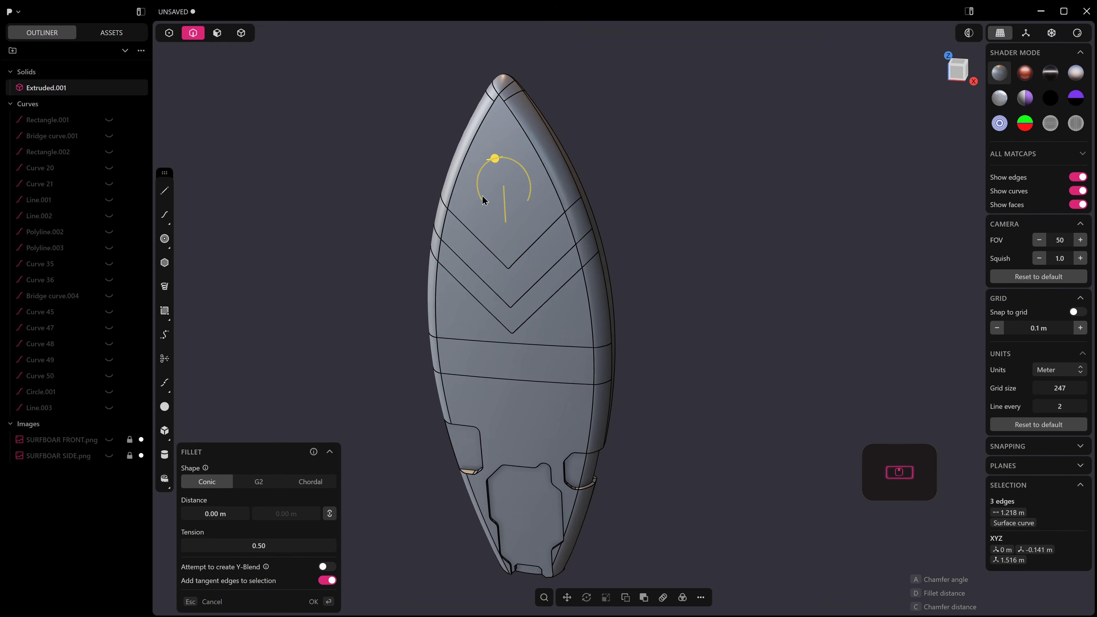
{"action": "key", "text": "p"}
{"action": "scroll", "coordinate": [497, 198], "scroll_direction": "up", "scroll_amount": 5}
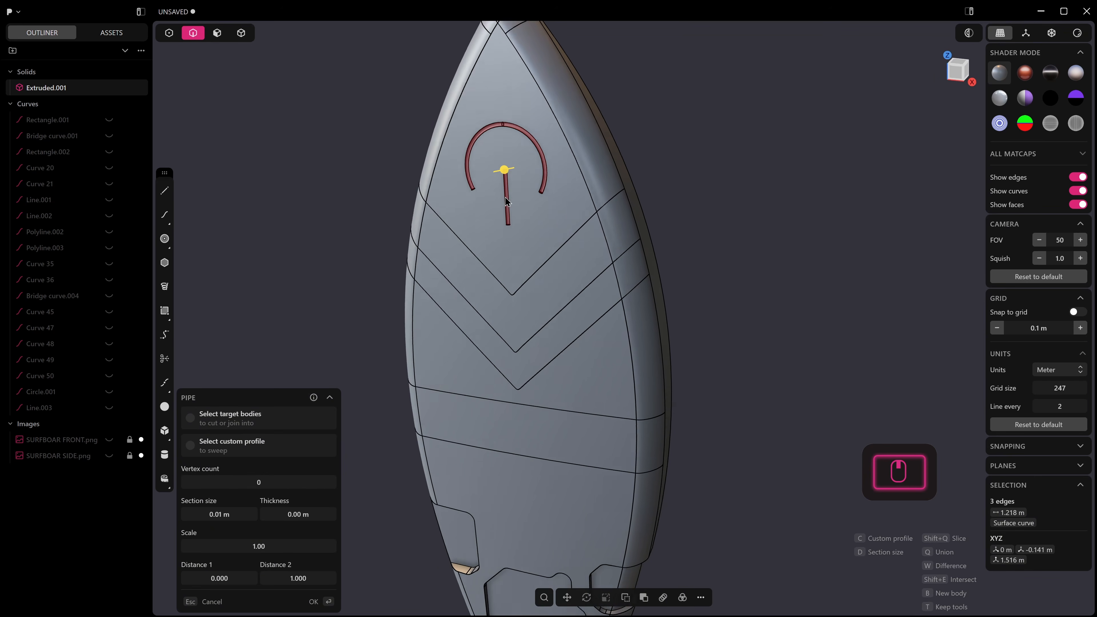
{"action": "scroll", "coordinate": [506, 199], "scroll_direction": "up", "scroll_amount": 6}
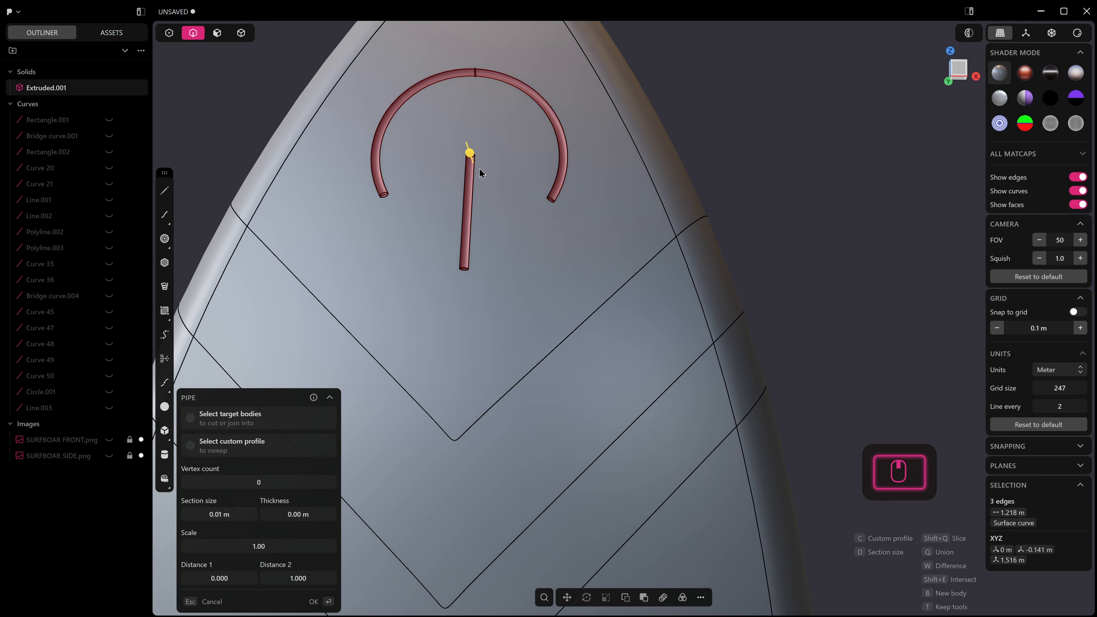
{"action": "middle_click_drag", "start_coordinate": [480, 169], "coordinate": [489, 210]}
{"action": "right_click", "coordinate": [490, 211]}
{"action": "scroll", "coordinate": [505, 234], "scroll_direction": "down", "scroll_amount": 3}
Step: Try a 0.01 m pipe along all three imprinted chevrons and both horizontal lines at once
{"action": "left_click", "coordinate": [662, 225]}
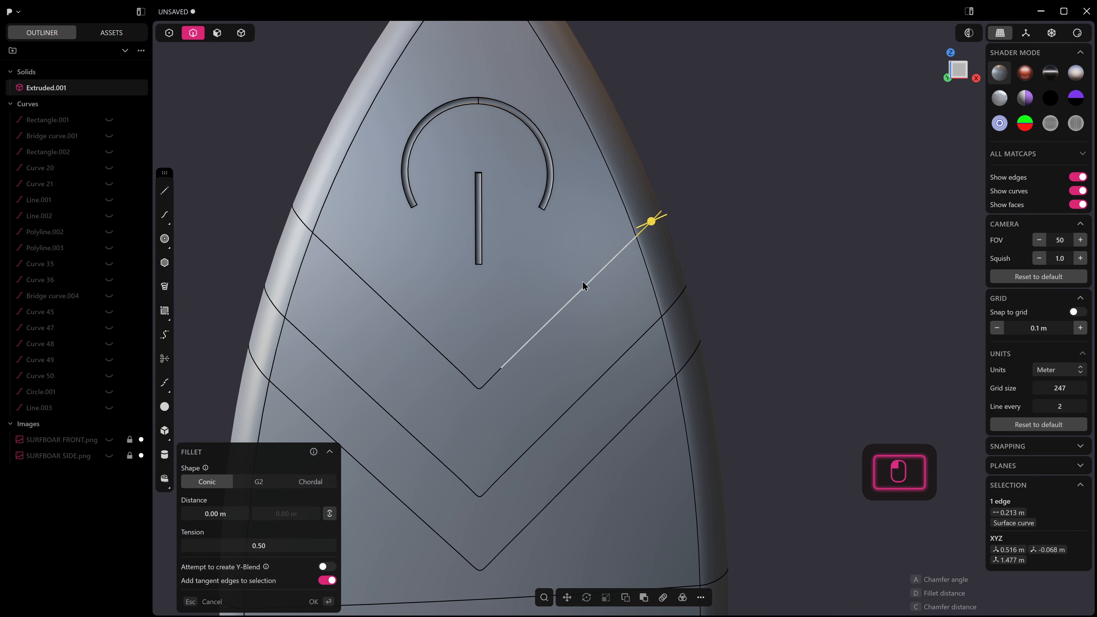
{"action": "left_click", "coordinate": [571, 294], "text": "shift"}
{"action": "left_click", "coordinate": [430, 349], "text": "alt"}
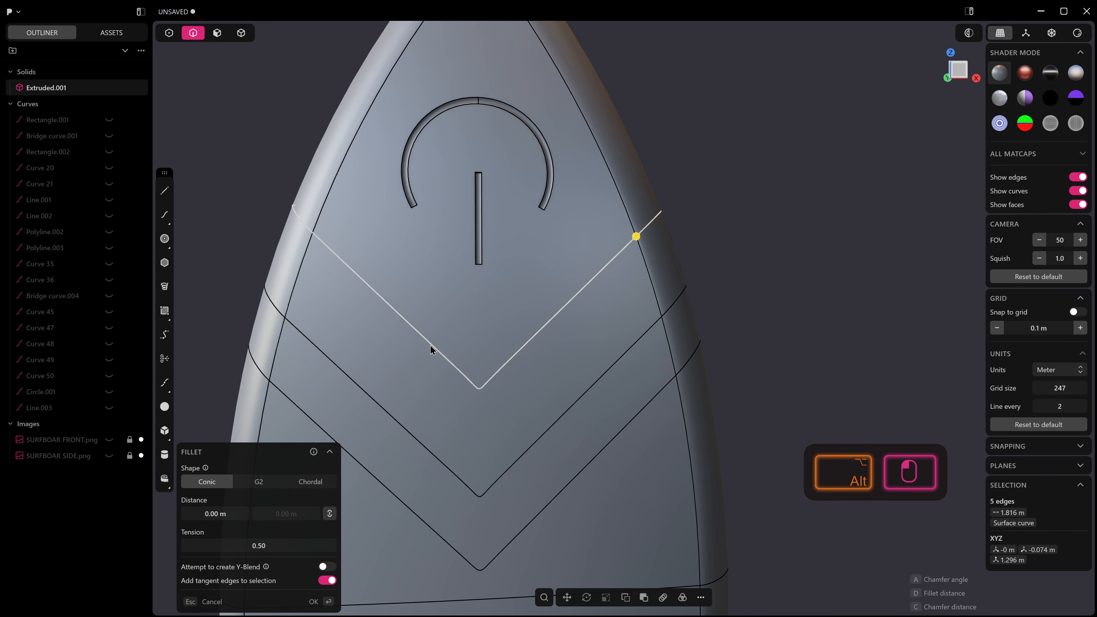
{"action": "scroll", "coordinate": [436, 359], "scroll_direction": "down", "scroll_amount": 3}
{"action": "left_click", "coordinate": [429, 408], "text": "alt+shift"}
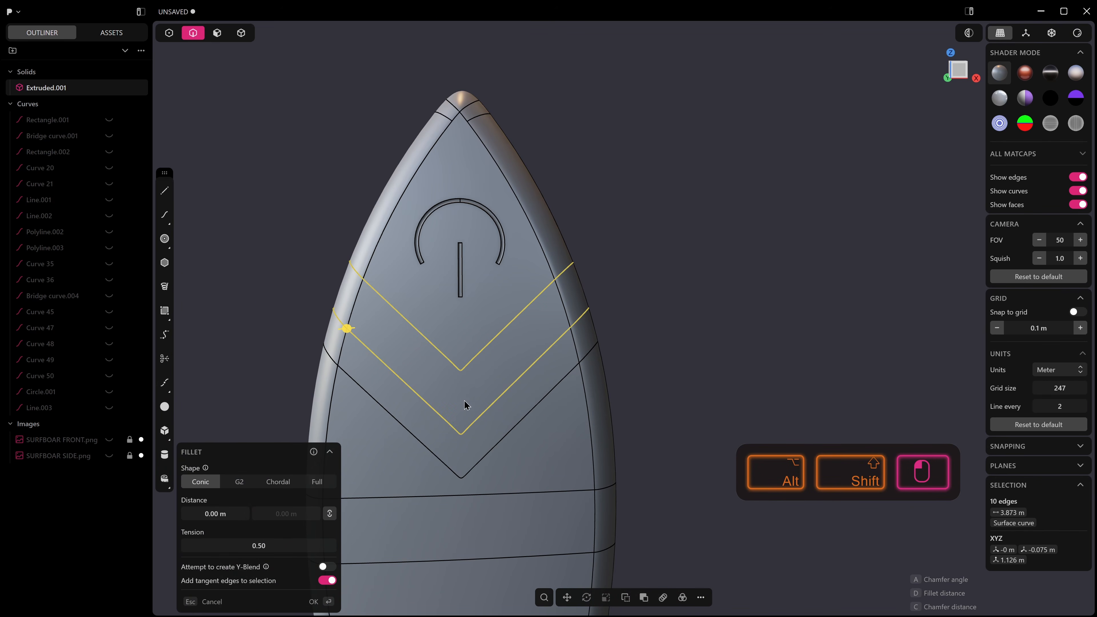
{"action": "left_click", "coordinate": [516, 431], "text": "alt+shift"}
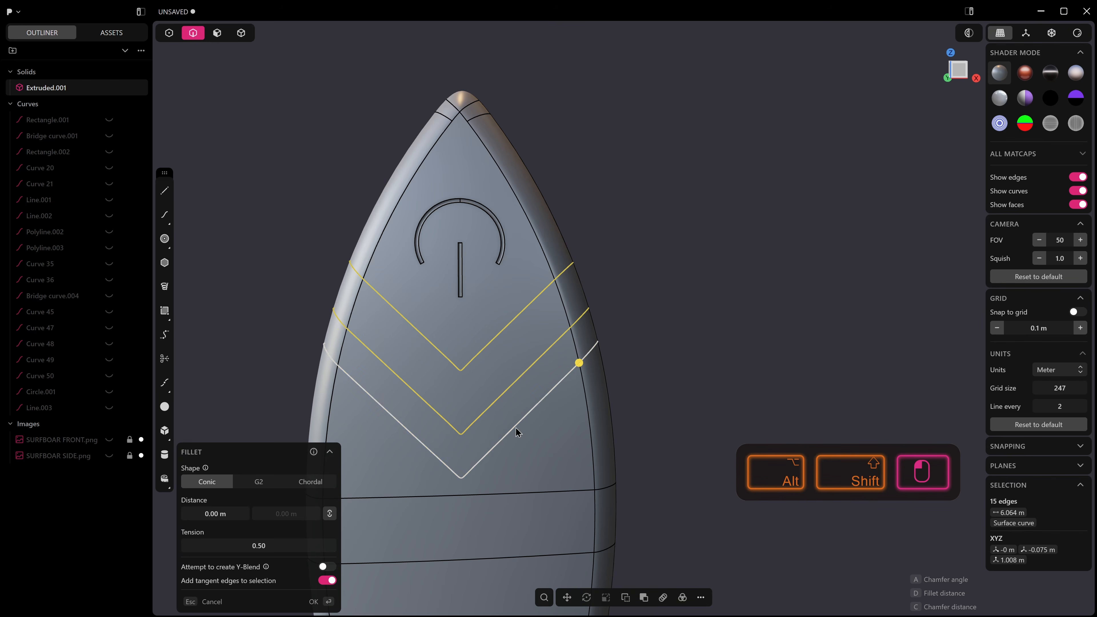
{"action": "scroll", "coordinate": [516, 427], "scroll_direction": "down", "scroll_amount": 3, "text": "alt+shift"}
{"action": "left_click", "coordinate": [527, 462], "text": "alt+shift"}
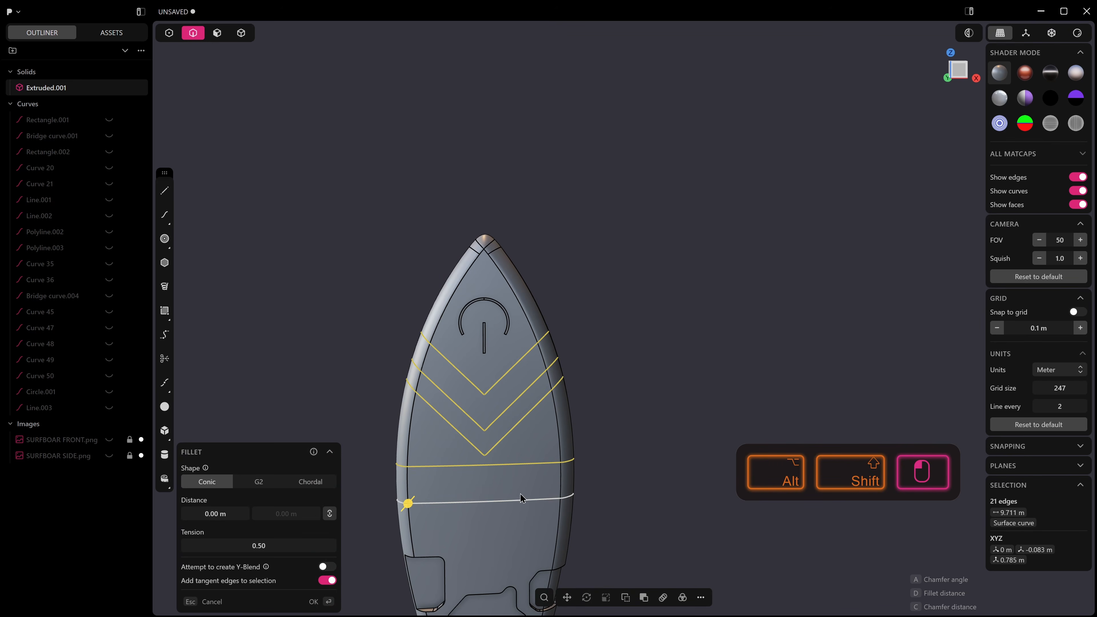
{"action": "left_click", "coordinate": [520, 499], "text": "alt+shift"}
{"action": "scroll", "coordinate": [497, 455], "scroll_direction": "up", "scroll_amount": 2}
{"action": "key", "text": "p"}
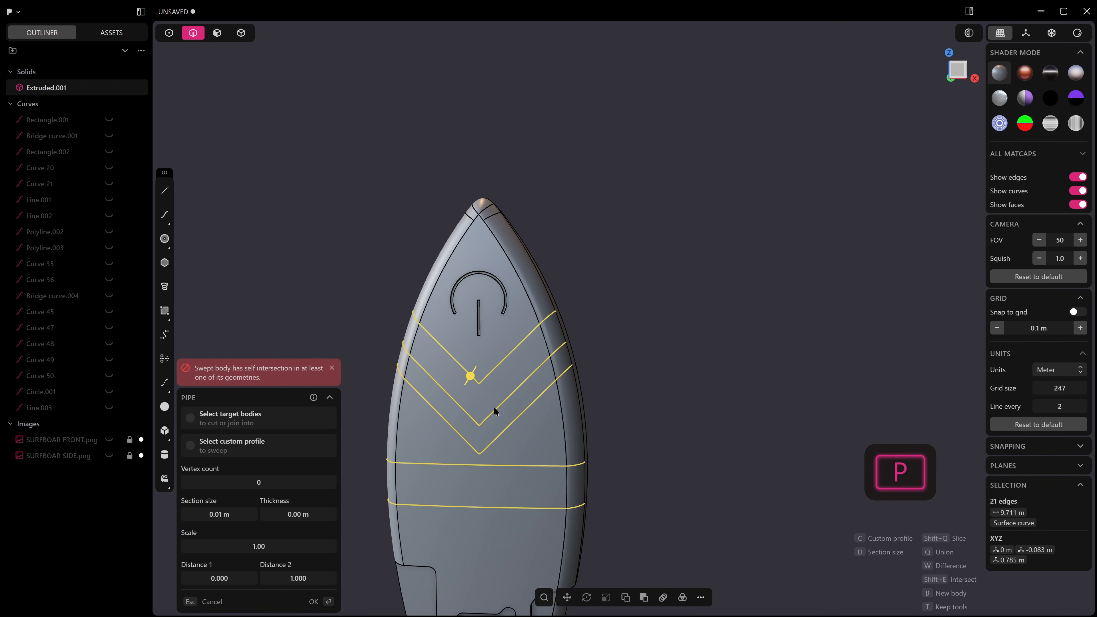
{"action": "key", "text": "Escape"}
{"action": "left_click", "coordinate": [536, 403]}
{"action": "key", "text": "f"}
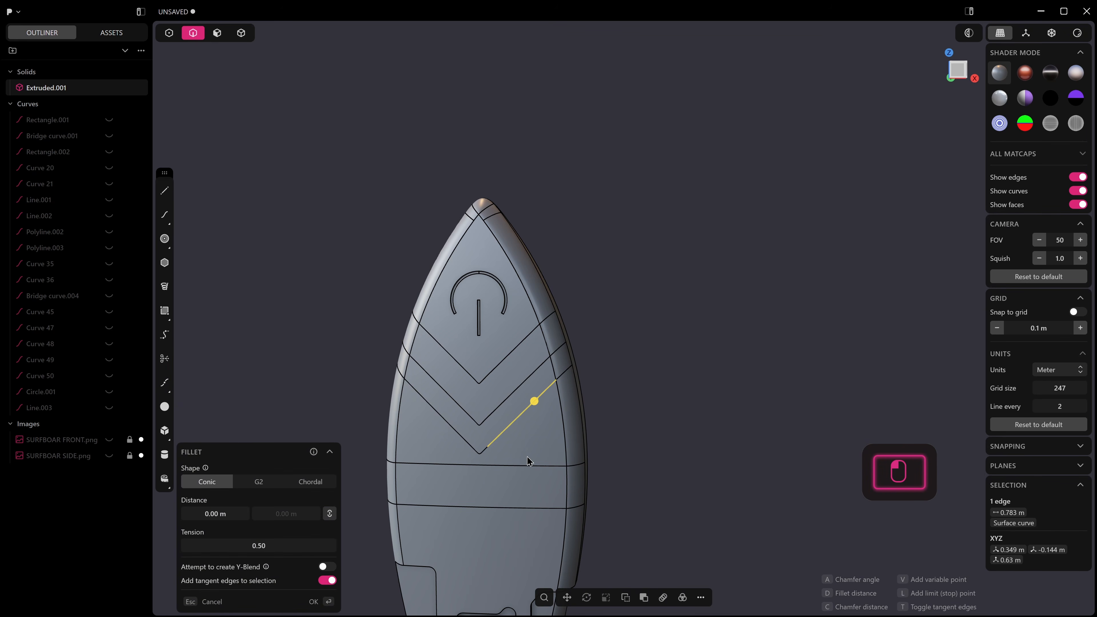
{"action": "right_click", "coordinate": [647, 435]}
{"action": "left_click", "coordinate": [622, 410]}
Step: Cut pipe grooves with a 0.01 m section along the lower and the upper imprinted horizontal lines, one line per operation
{"action": "left_click", "coordinate": [511, 506], "text": "alt+shift"}
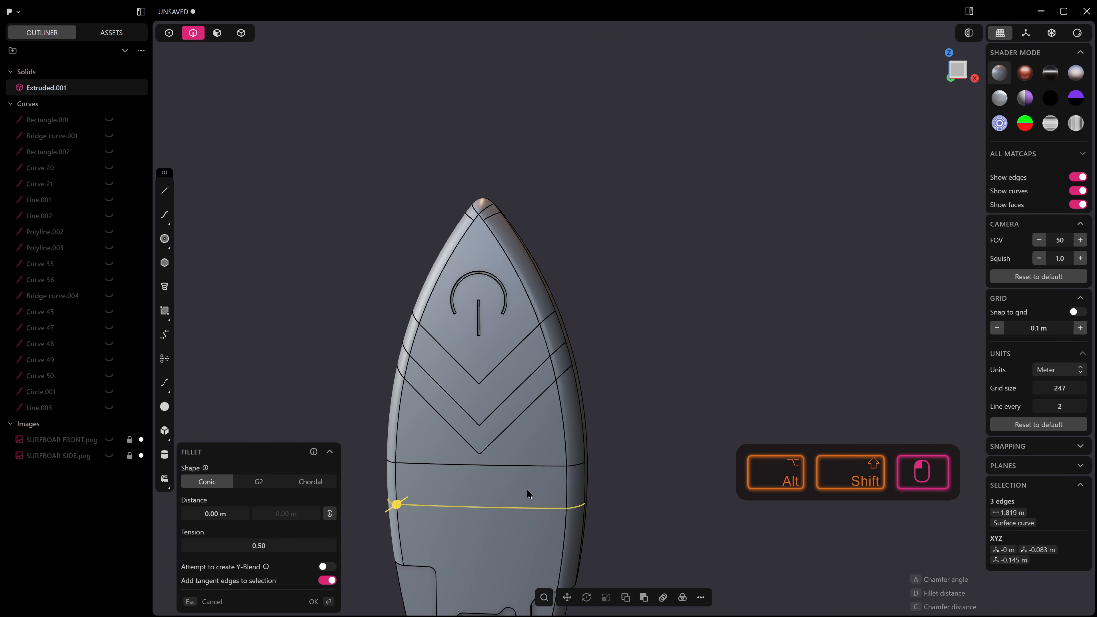
{"action": "key", "text": "p"}
{"action": "scroll", "coordinate": [501, 492], "scroll_direction": "up", "scroll_amount": 1}
{"action": "right_click", "coordinate": [636, 434]}
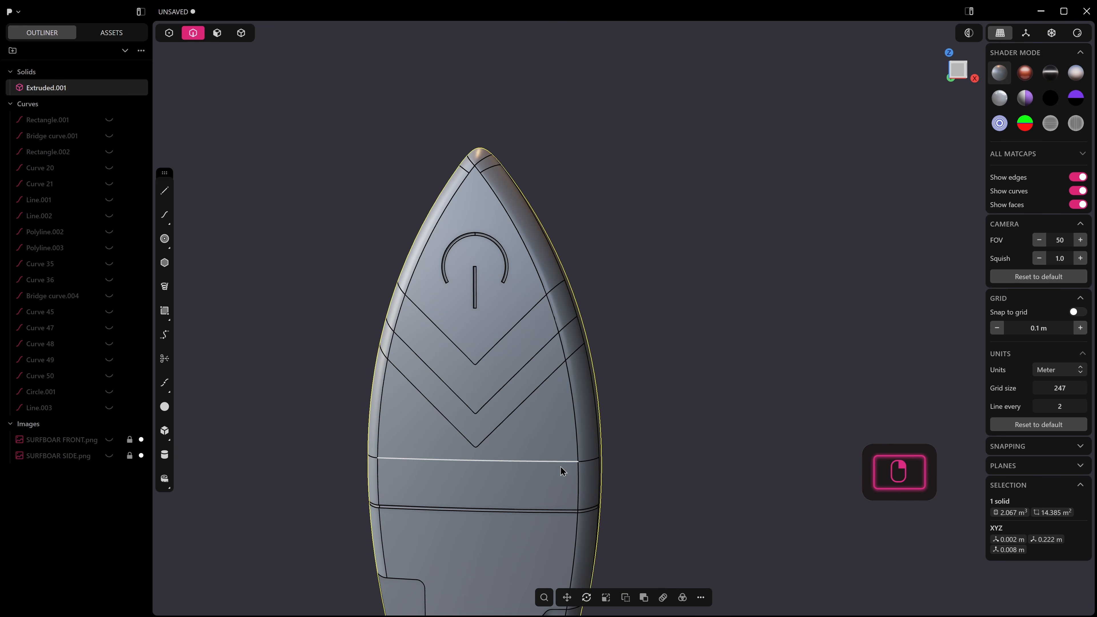
{"action": "left_click", "coordinate": [543, 458], "text": "alt+shift"}
{"action": "key", "text": "p"}
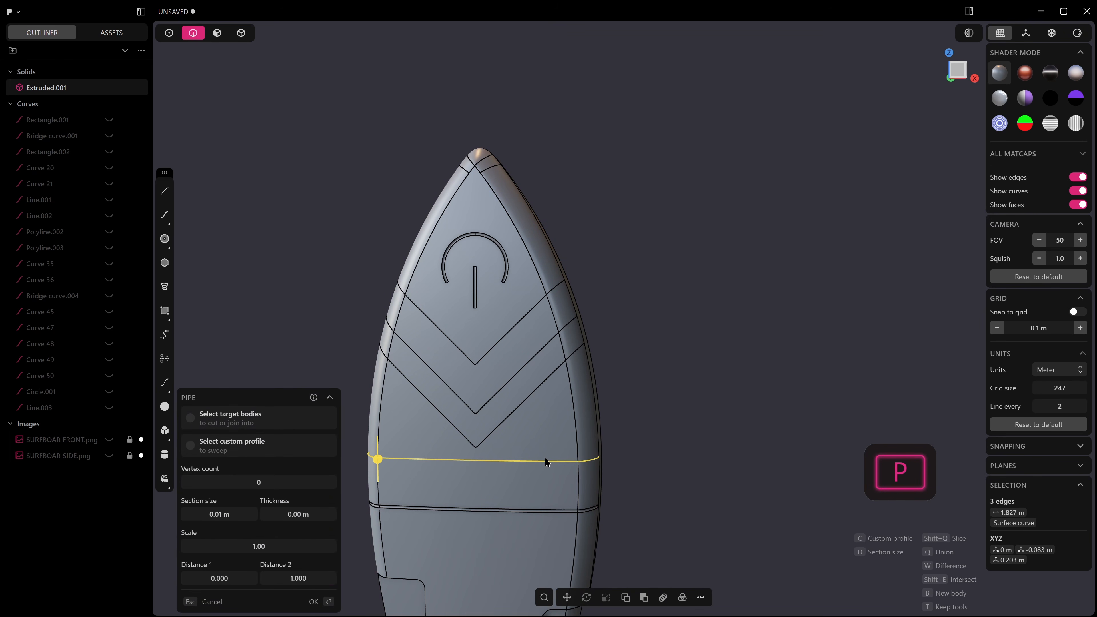
{"action": "right_click", "coordinate": [585, 410]}
Step: Cut a pipe groove with a 0.01 m section along the lowest imprinted chevron
{"action": "left_click", "coordinate": [514, 415], "text": "alt+shift"}
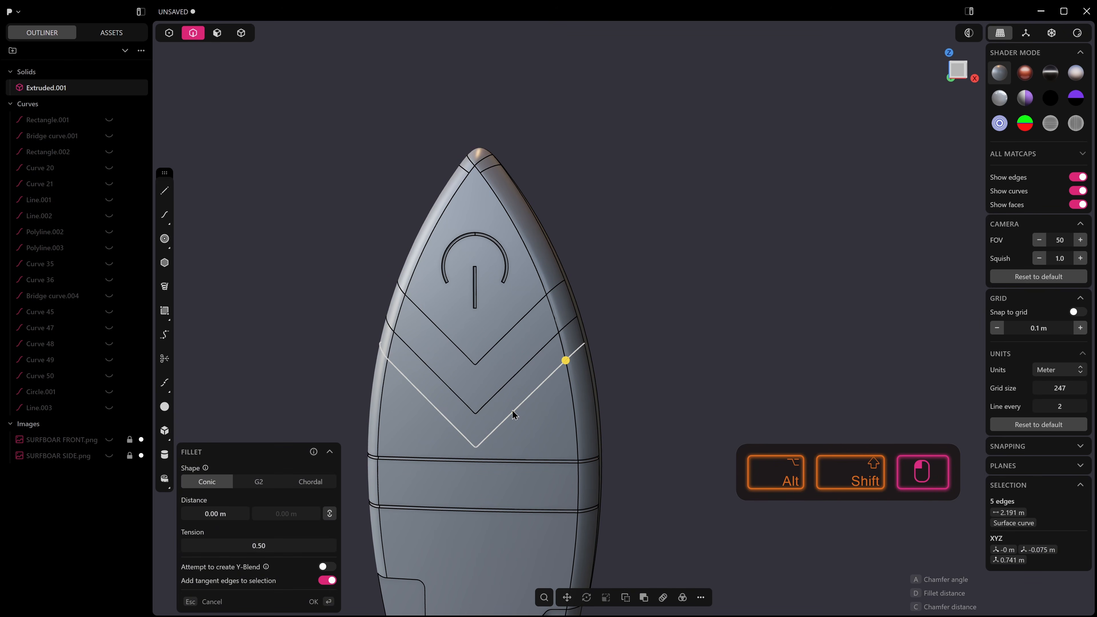
{"action": "key", "text": "p"}
{"action": "scroll", "coordinate": [548, 381], "scroll_direction": "up", "scroll_amount": 4}
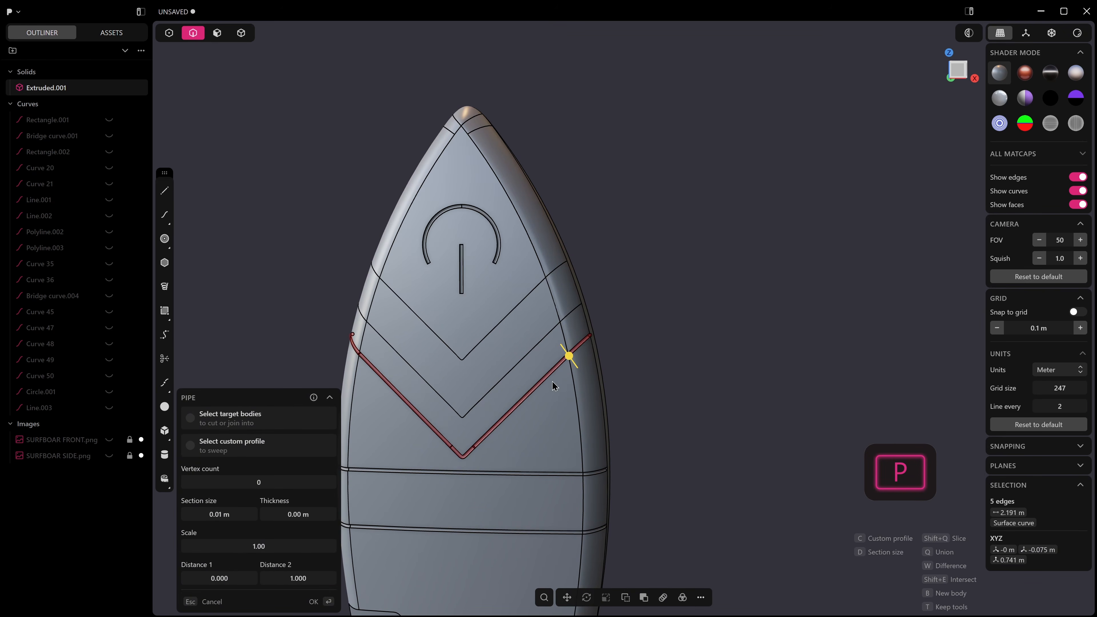
{"action": "right_click", "coordinate": [510, 382]}
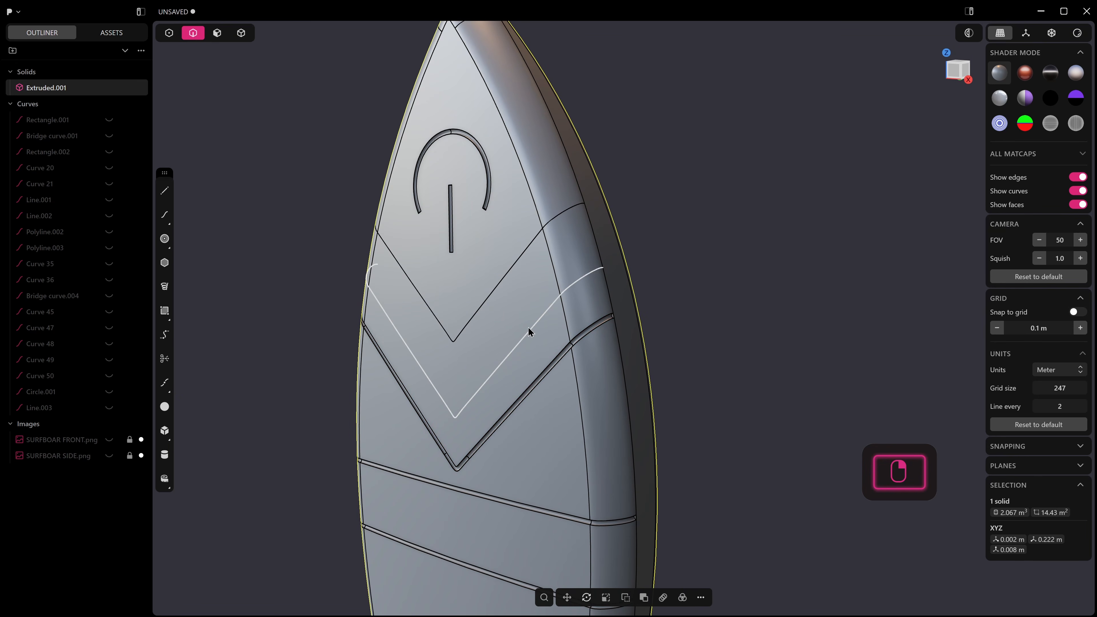
Step: Try a 0.01 m pipe along the middle and the top imprinted chevron edges
{"action": "left_click", "coordinate": [526, 328], "text": "alt+shift"}
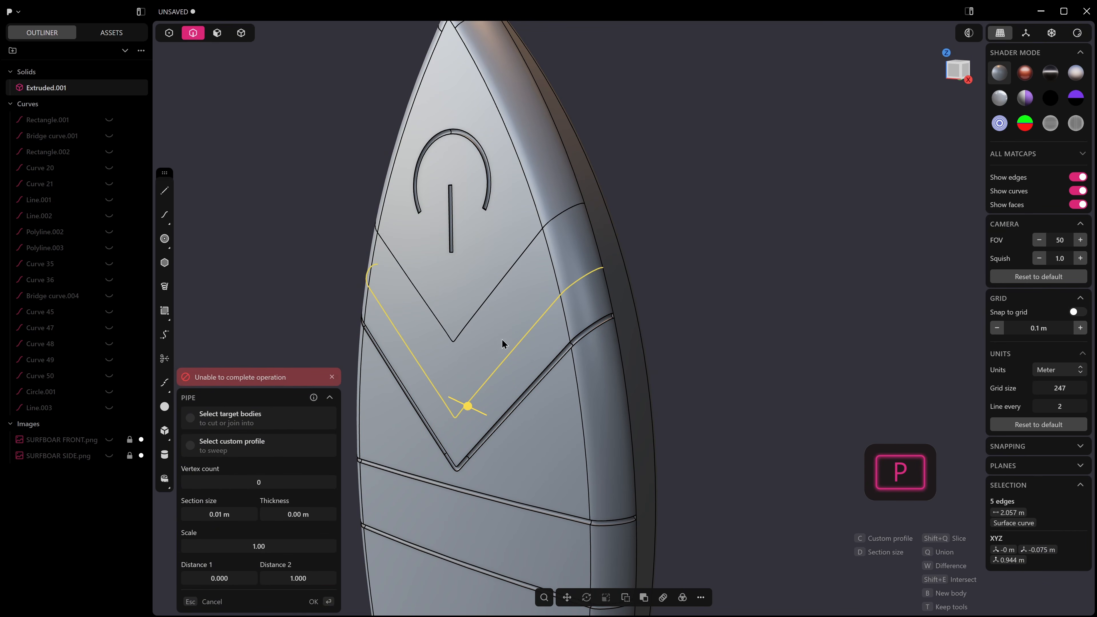
{"action": "key", "text": "Escape"}
{"action": "key", "text": "f"}
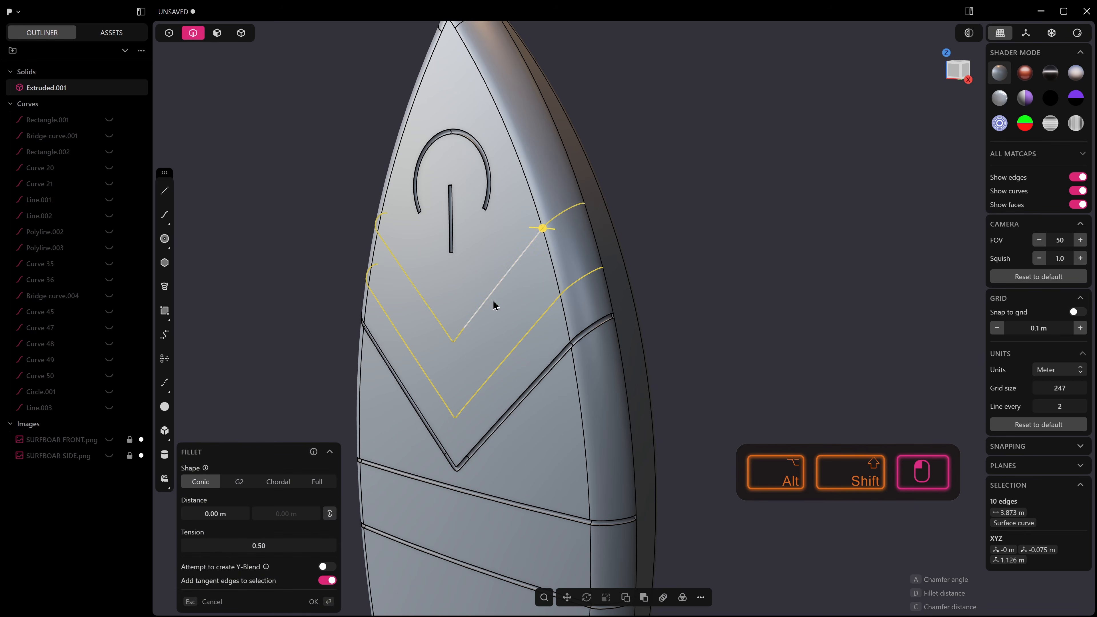
{"action": "left_click", "coordinate": [505, 279]}
{"action": "left_click", "coordinate": [516, 262], "text": "alt+shift"}
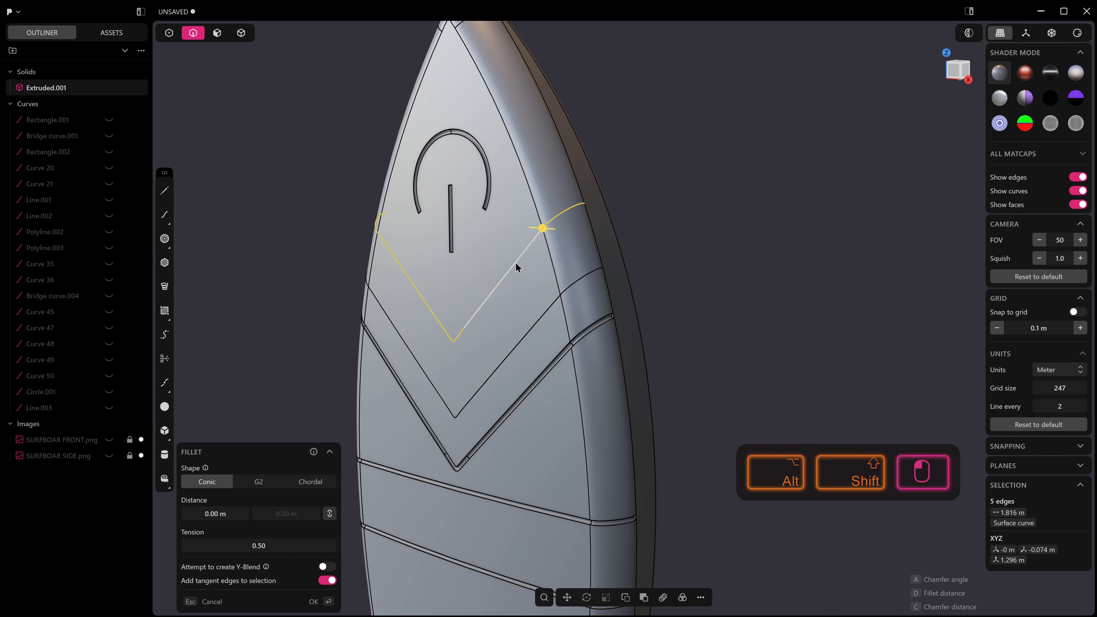
{"action": "key", "text": "p"}
{"action": "key", "text": "Escape"}
Step: Duplicate the top imprinted chevron's edges in place as a separate curve
{"action": "middle_click_drag", "start_coordinate": [500, 282], "coordinate": [541, 332]}
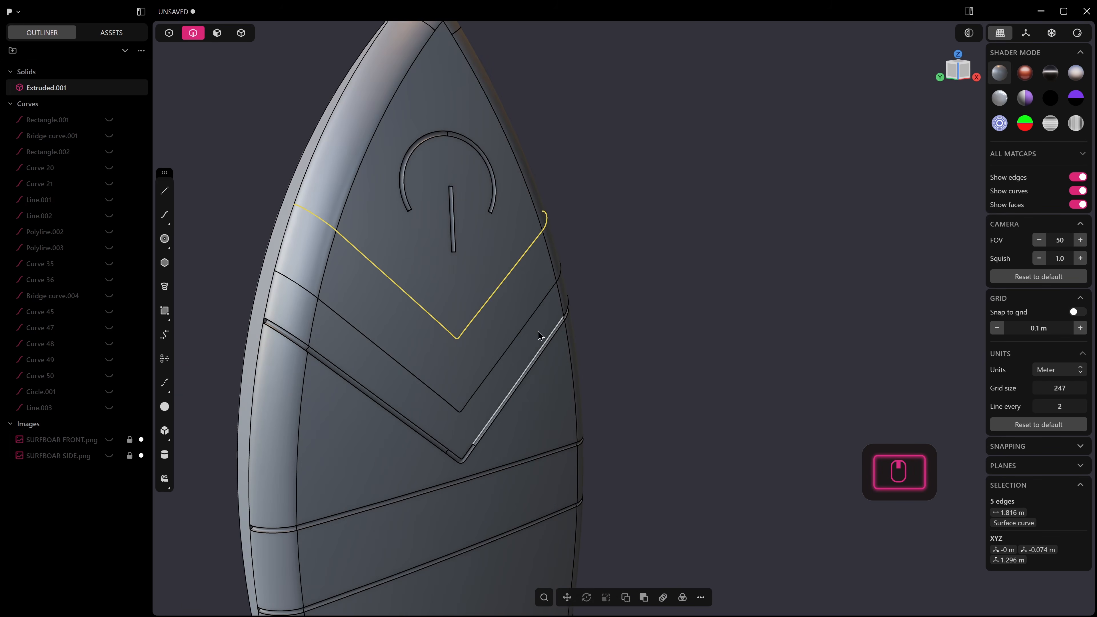
{"action": "scroll", "coordinate": [446, 301], "scroll_direction": "up", "scroll_amount": 2}
{"action": "middle_click_drag", "start_coordinate": [443, 306], "coordinate": [380, 285]}
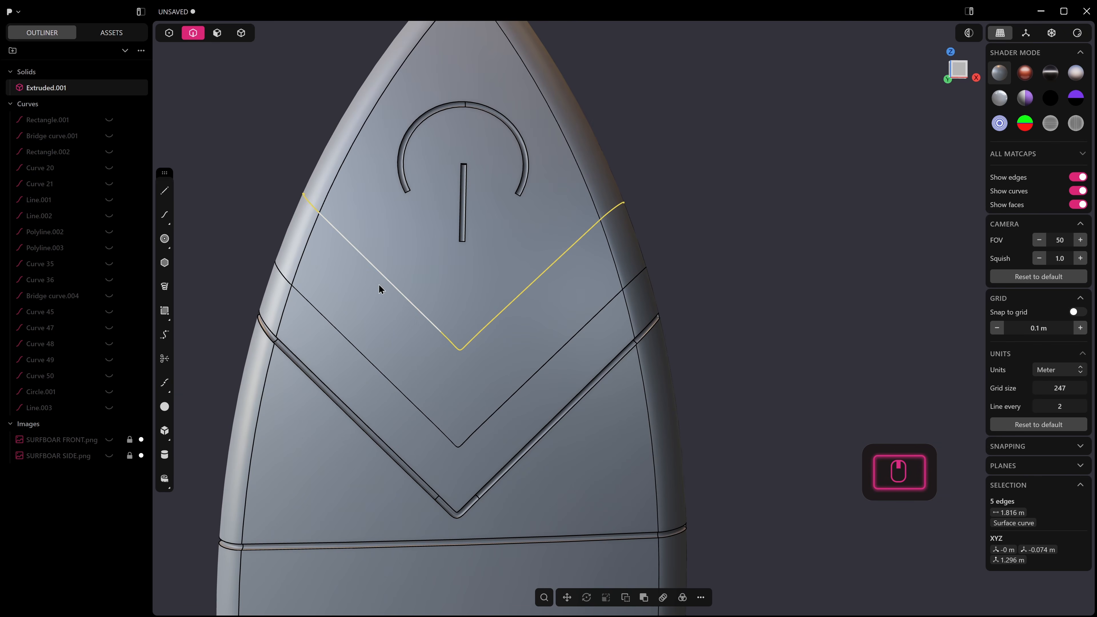
{"action": "key", "text": "shift+d"}
{"action": "middle_click_drag", "start_coordinate": [513, 321], "coordinate": [483, 358]}
{"action": "right_click", "coordinate": [808, 179]}
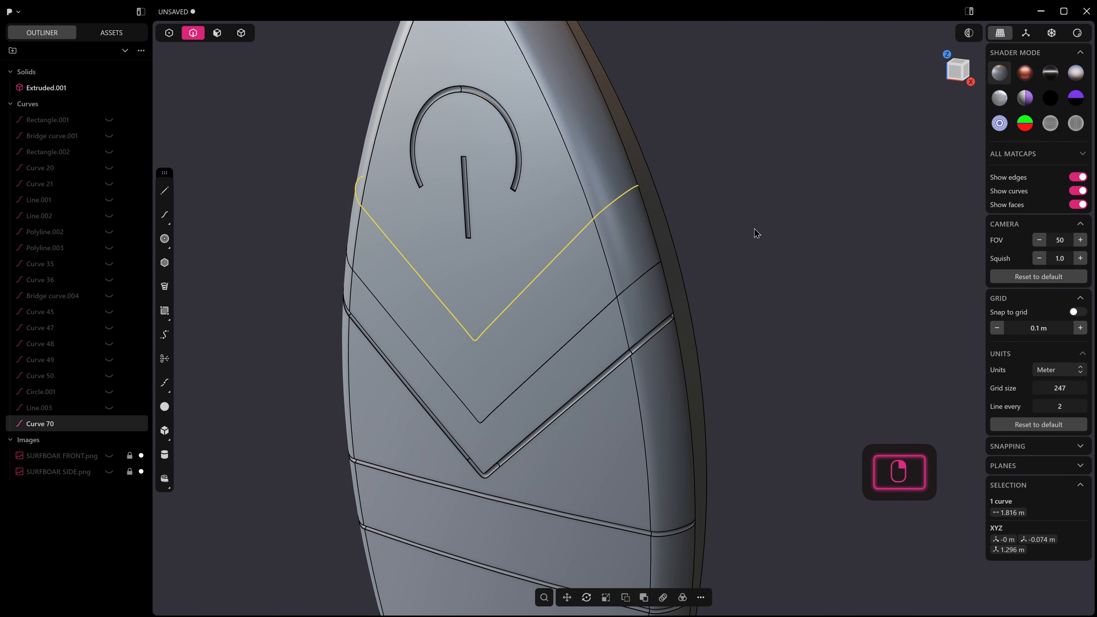
Step: Create a separate pipe body with a 0.01 m section along the duplicated top chevron curve
{"action": "key", "text": "p"}
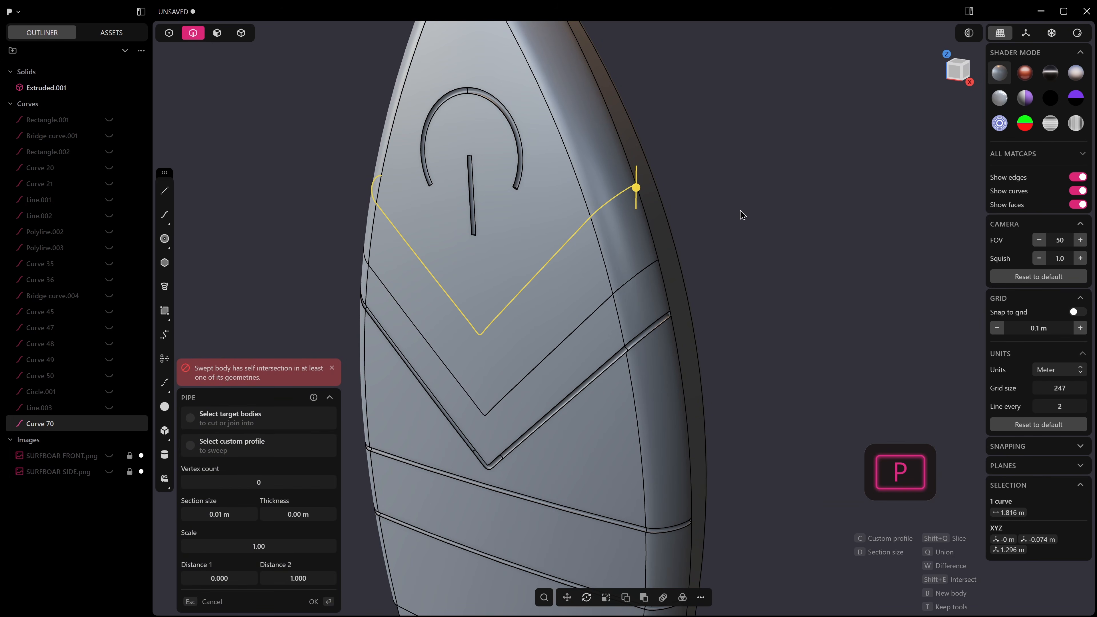
{"action": "left_click", "coordinate": [756, 221]}
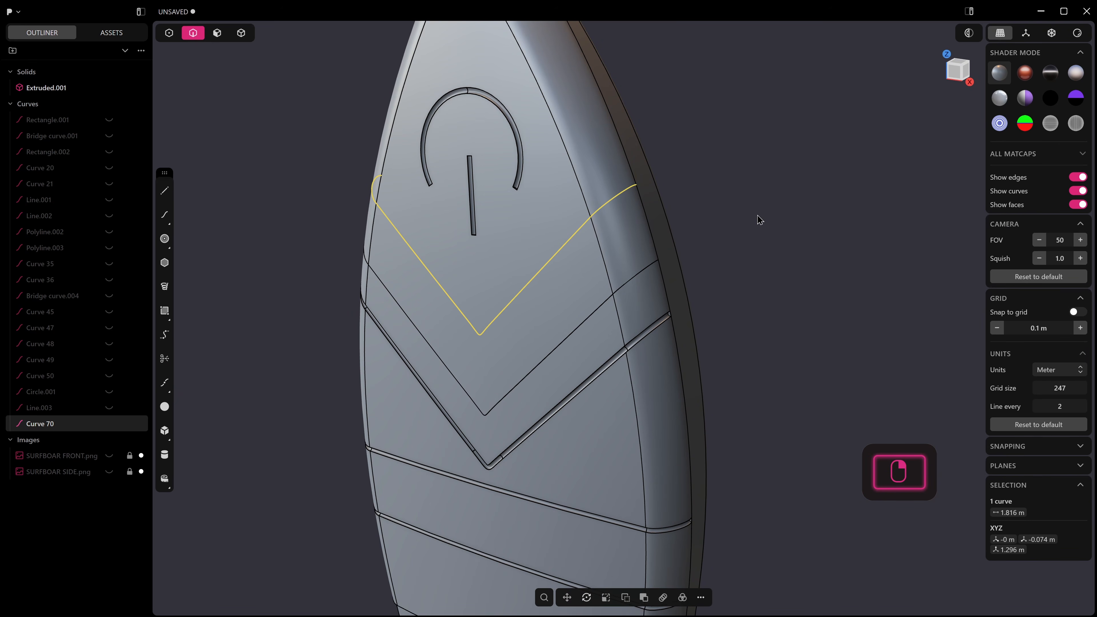
{"action": "left_click", "coordinate": [794, 202]}
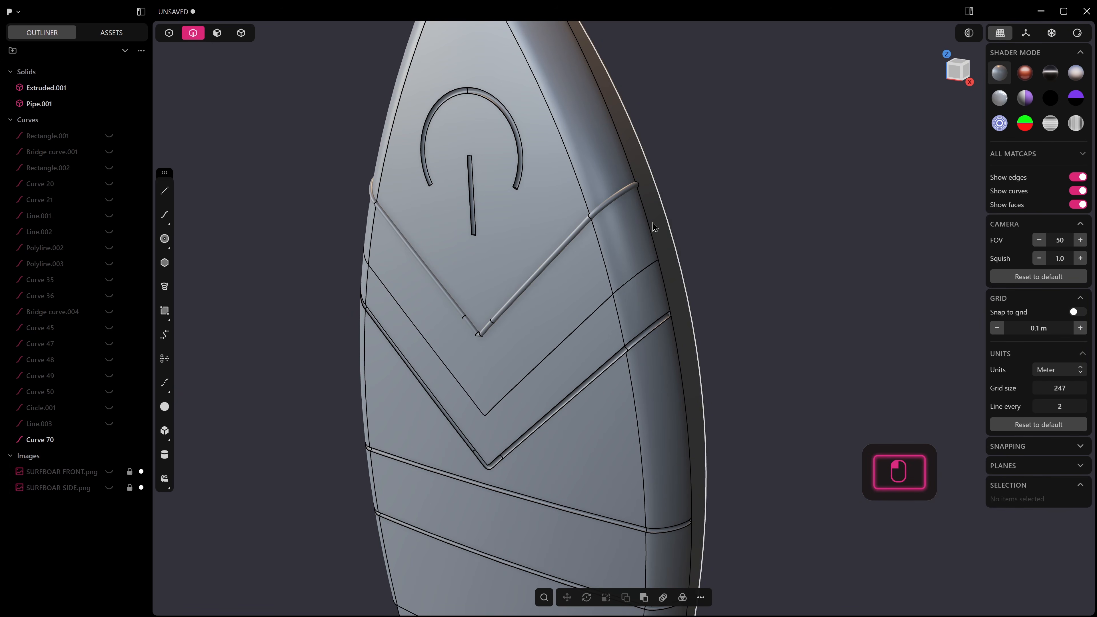
Step: Subtract the top chevron pipe from the surfboard body with a Boolean difference
{"action": "left_click", "coordinate": [635, 228]}
{"action": "key", "text": "q"}
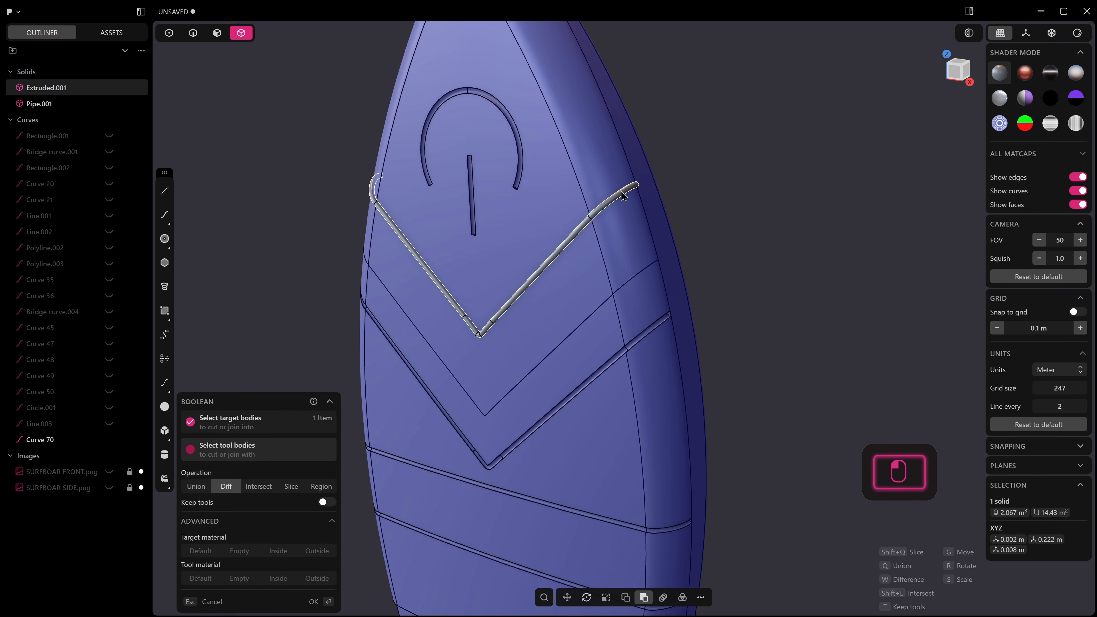
{"action": "left_click", "coordinate": [626, 192]}
{"action": "key", "text": "Return"}
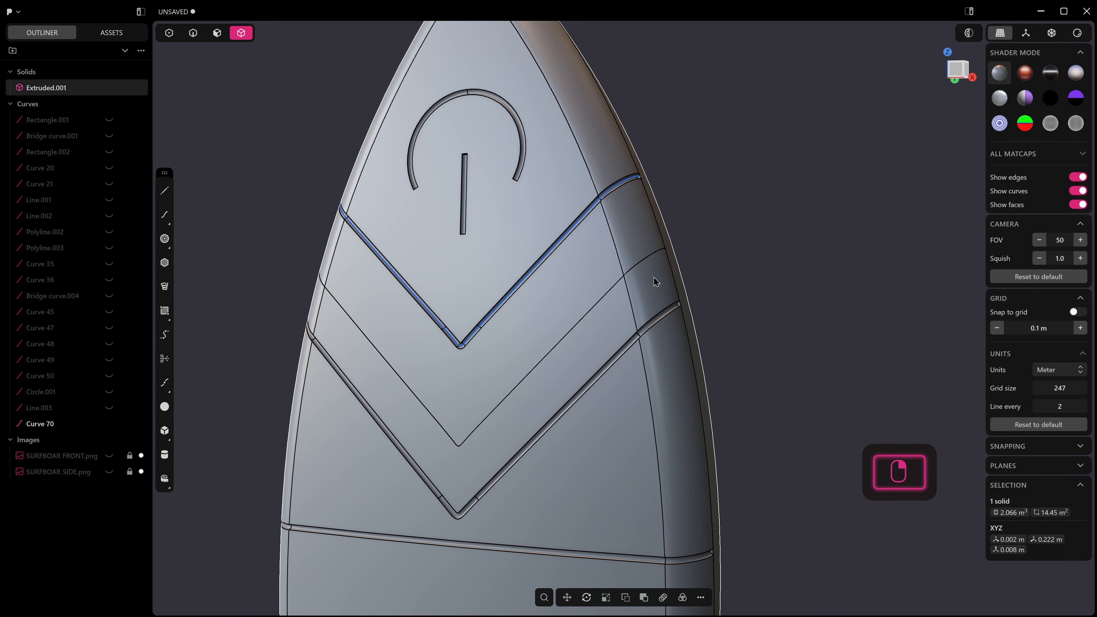
Step: Duplicate the middle imprinted chevron's edges in place as a separate curve
{"action": "key", "text": "2"}
{"action": "left_click", "coordinate": [605, 295], "text": "ctrl+shift"}
{"action": "key", "text": "b"}
{"action": "middle_click_drag", "start_coordinate": [843, 260], "coordinate": [767, 287]}
{"action": "key", "text": "shift+d"}
{"action": "right_click", "coordinate": [801, 257]}
{"action": "right_click", "coordinate": [862, 245]}
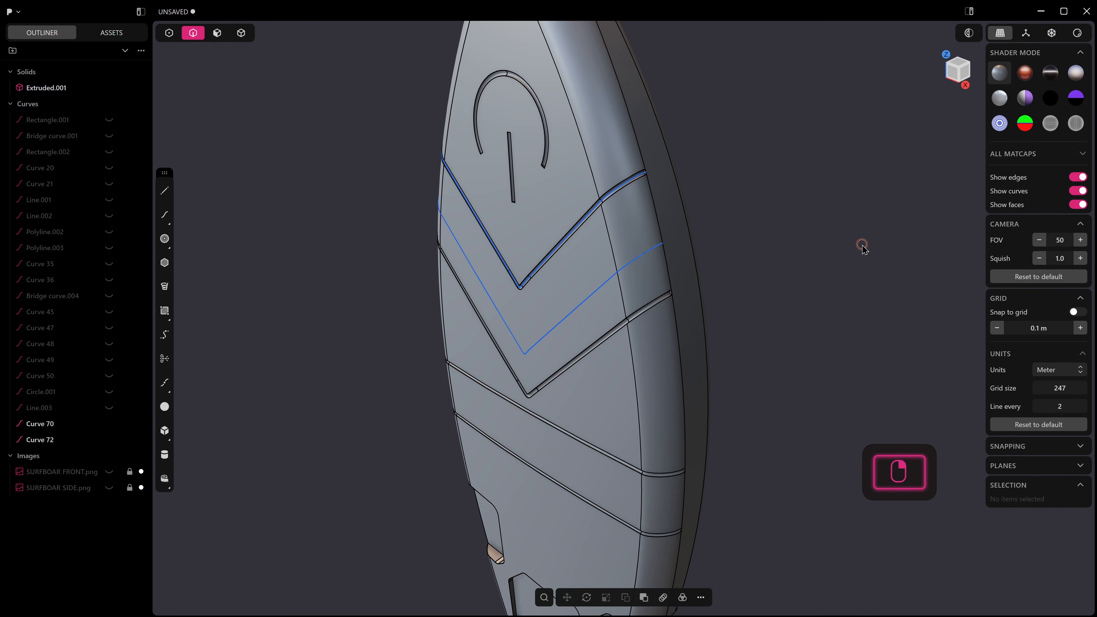
Step: Create a separate pipe body with a 0.01 m section along the duplicated middle chevron curve
{"action": "left_click", "coordinate": [648, 253]}
{"action": "key", "text": "p"}
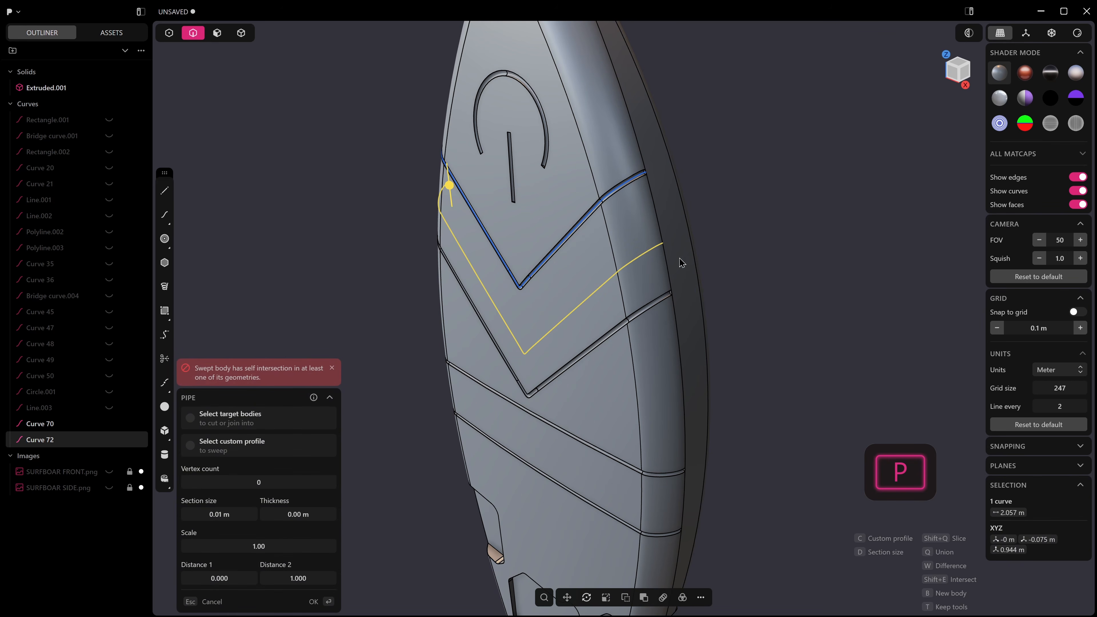
{"action": "key", "text": "Caps_Lock"}
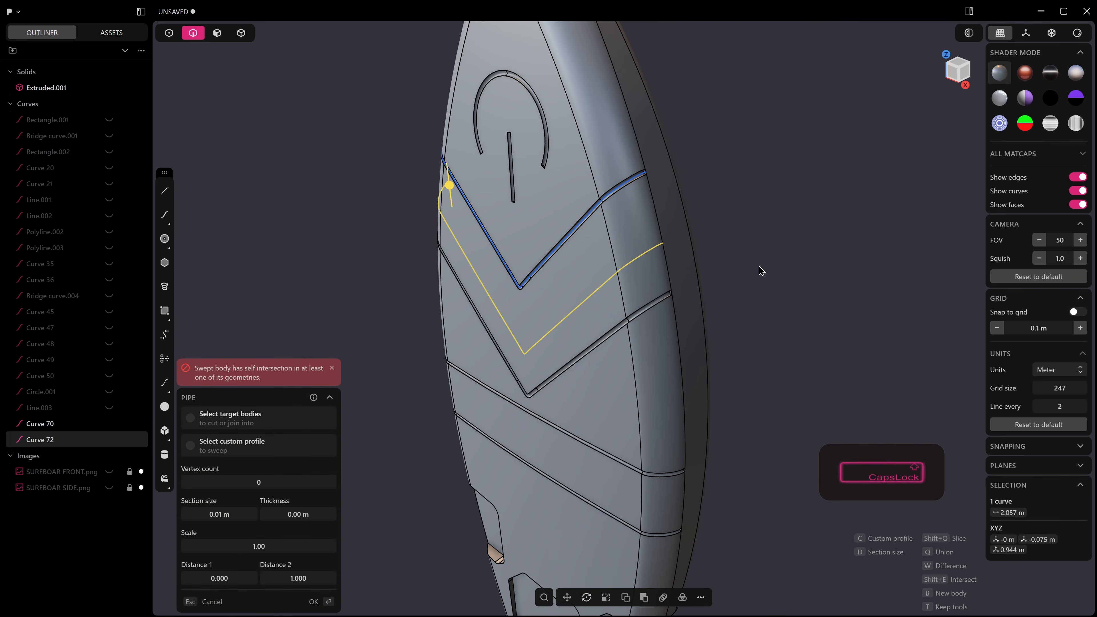
{"action": "left_click", "coordinate": [756, 249]}
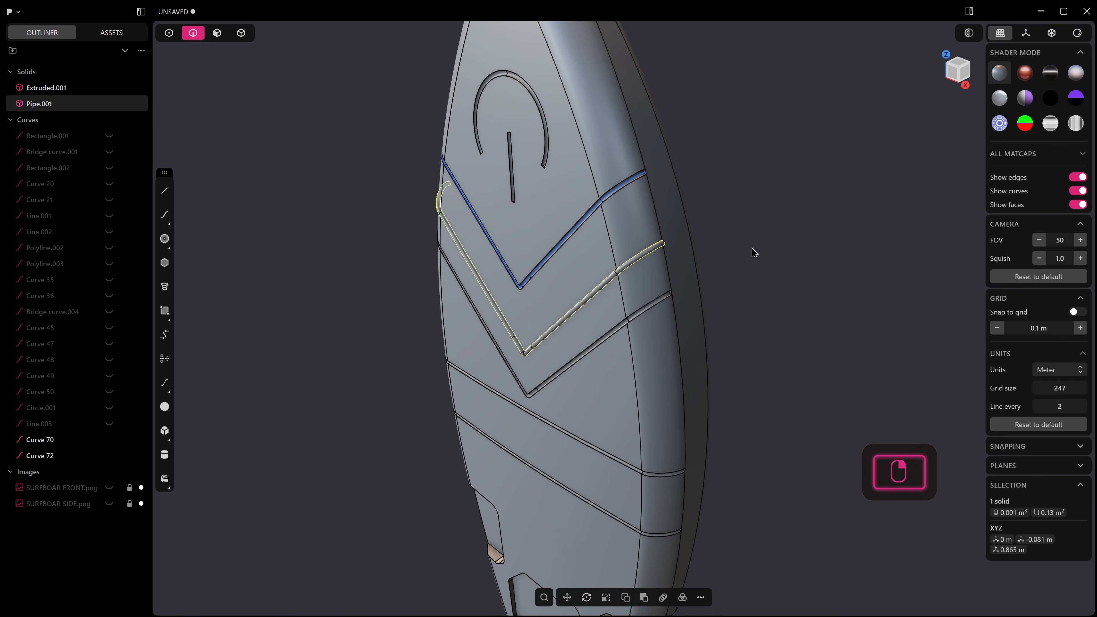
Step: Subtract the middle chevron pipe from the surfboard body with a Boolean difference
{"action": "key", "text": "4"}
{"action": "left_click", "coordinate": [650, 285]}
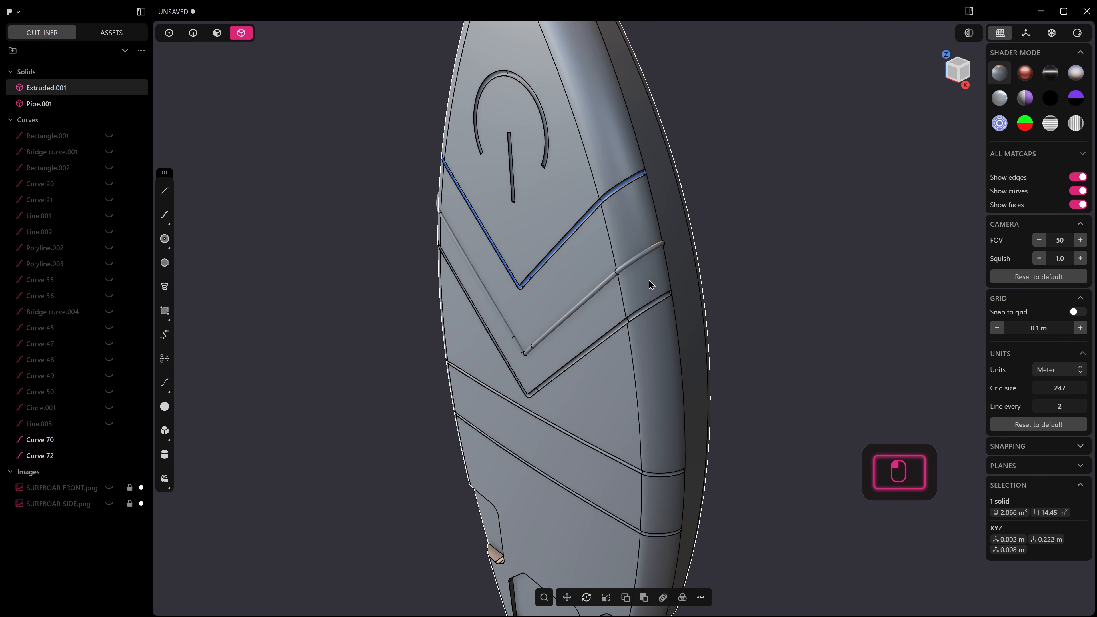
{"action": "key", "text": "q"}
{"action": "left_click", "coordinate": [640, 260]}
{"action": "right_click_drag", "start_coordinate": [815, 277], "coordinate": [804, 229]}
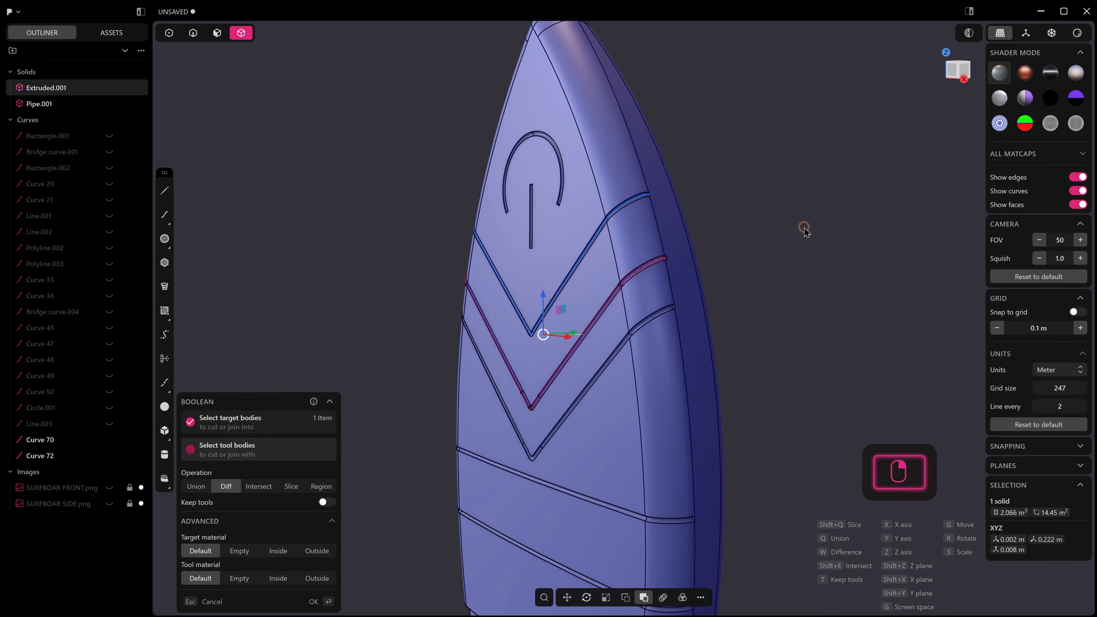
{"action": "right_click", "coordinate": [803, 230]}
Step: Hide all curves, including the two duplicated chevron curves, and clear the selection
{"action": "scroll", "coordinate": [717, 277], "scroll_direction": "down", "scroll_amount": 3}
{"action": "right_click_drag", "start_coordinate": [715, 283], "coordinate": [610, 286]}
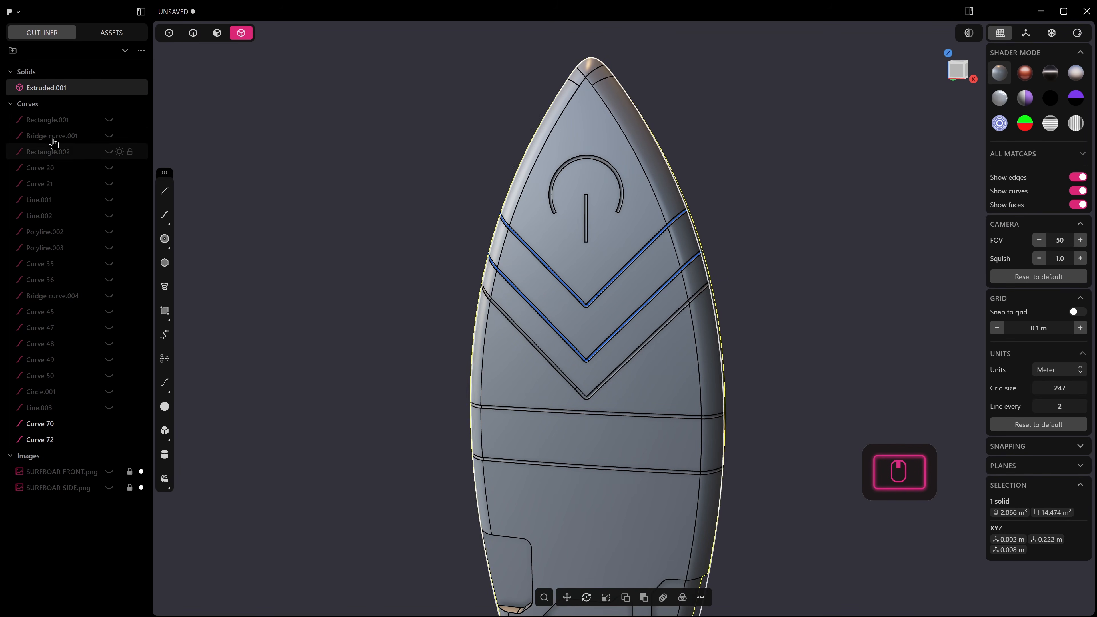
{"action": "left_click", "coordinate": [48, 103]}
{"action": "key", "text": "h"}
{"action": "left_click", "coordinate": [802, 122]}
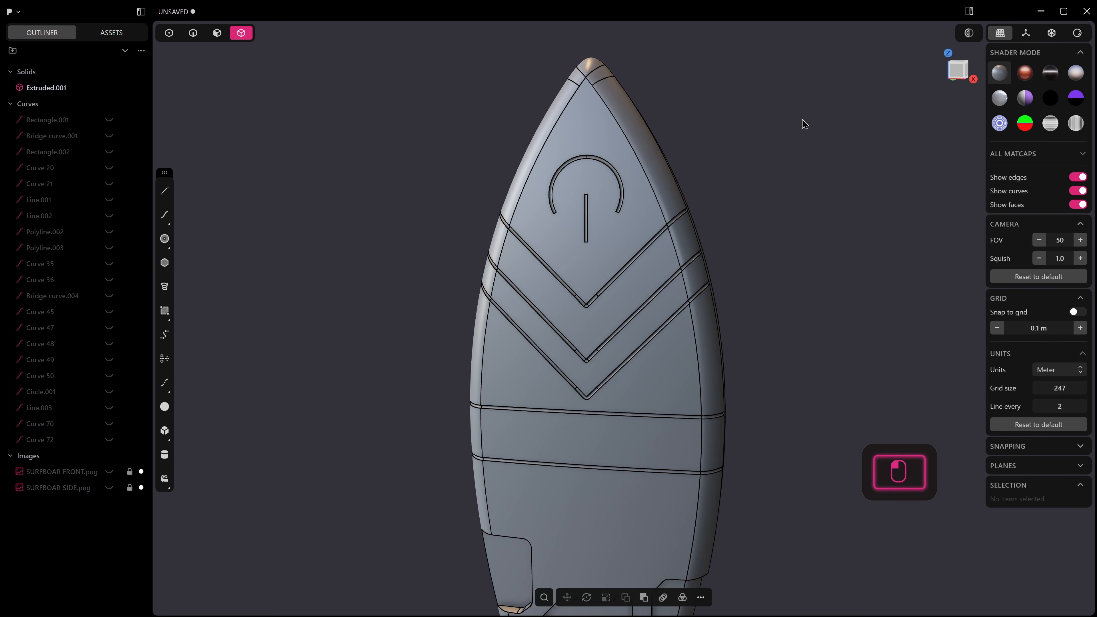
{"action": "right_click", "coordinate": [802, 122]}
Step: Examine the whole board with its edges hidden, using other matcaps and the render mode, and show the edges again
{"action": "scroll", "coordinate": [759, 184], "scroll_direction": "down", "scroll_amount": 4}
{"action": "middle_click_drag", "start_coordinate": [622, 285], "coordinate": [579, 229], "text": "shift"}
{"action": "middle_click_drag", "start_coordinate": [790, 129], "coordinate": [695, 267], "text": "shift"}
{"action": "key", "text": "alt+e"}
{"action": "middle_click_drag", "start_coordinate": [690, 226], "coordinate": [723, 208]}
{"action": "middle_click_drag", "start_coordinate": [602, 333], "coordinate": [628, 200], "text": "shift"}
{"action": "middle_click_drag", "start_coordinate": [628, 199], "coordinate": [600, 295]}
{"action": "scroll", "coordinate": [636, 252], "scroll_direction": "down", "scroll_amount": 4}
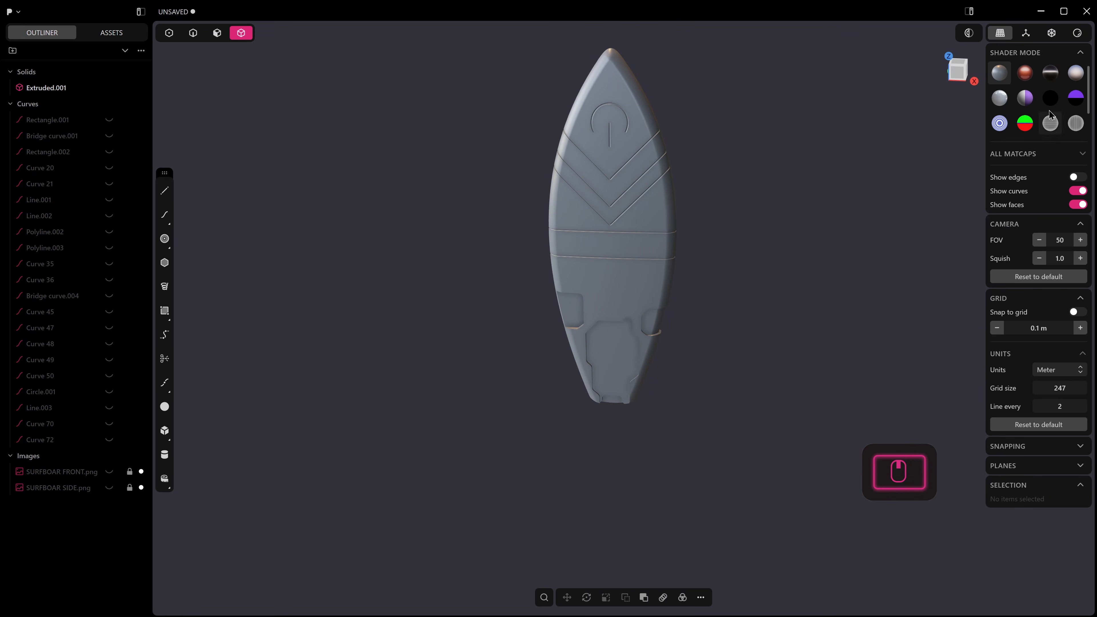
{"action": "left_click", "coordinate": [1054, 78]}
{"action": "left_click", "coordinate": [1025, 74]}
{"action": "left_click", "coordinate": [1076, 32]}
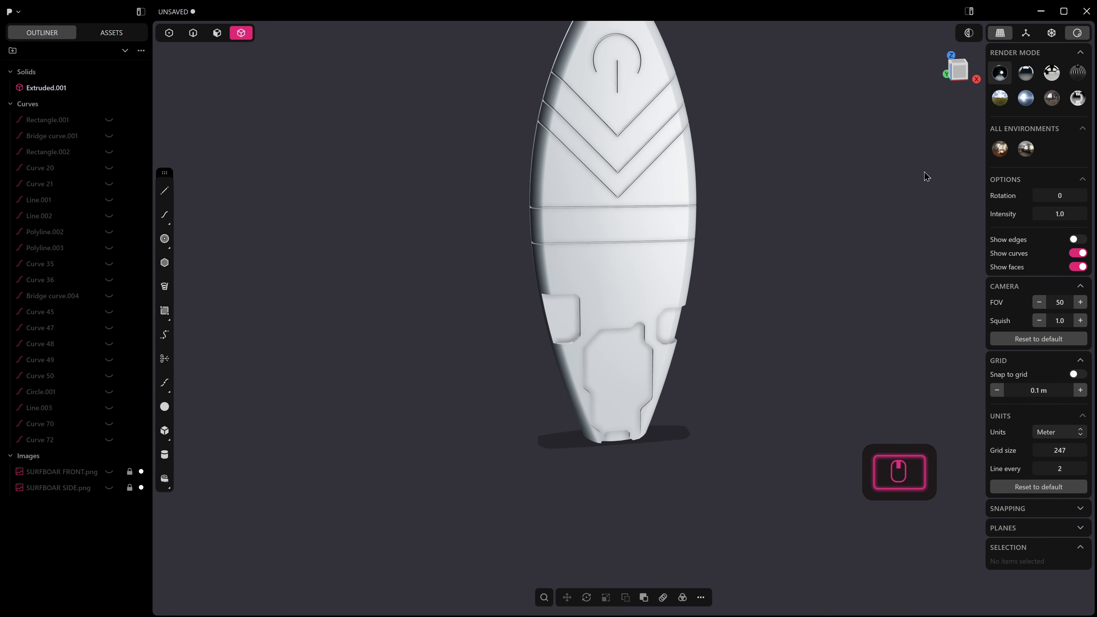
{"action": "left_click", "coordinate": [1024, 102]}
{"action": "mouse_move", "coordinate": [664, 210]}
{"action": "middle_mouse_down", "text": "shift"}
{"action": "mouse_move", "coordinate": [612, 334]}
{"action": "mouse_move", "coordinate": [650, 327]}
{"action": "mouse_move", "coordinate": [568, 311]}
{"action": "middle_mouse_up", "text": "shift"}
{"action": "scroll", "coordinate": [636, 320], "scroll_direction": "up", "scroll_amount": 1}
{"action": "scroll", "coordinate": [571, 189], "scroll_direction": "up", "scroll_amount": 5}
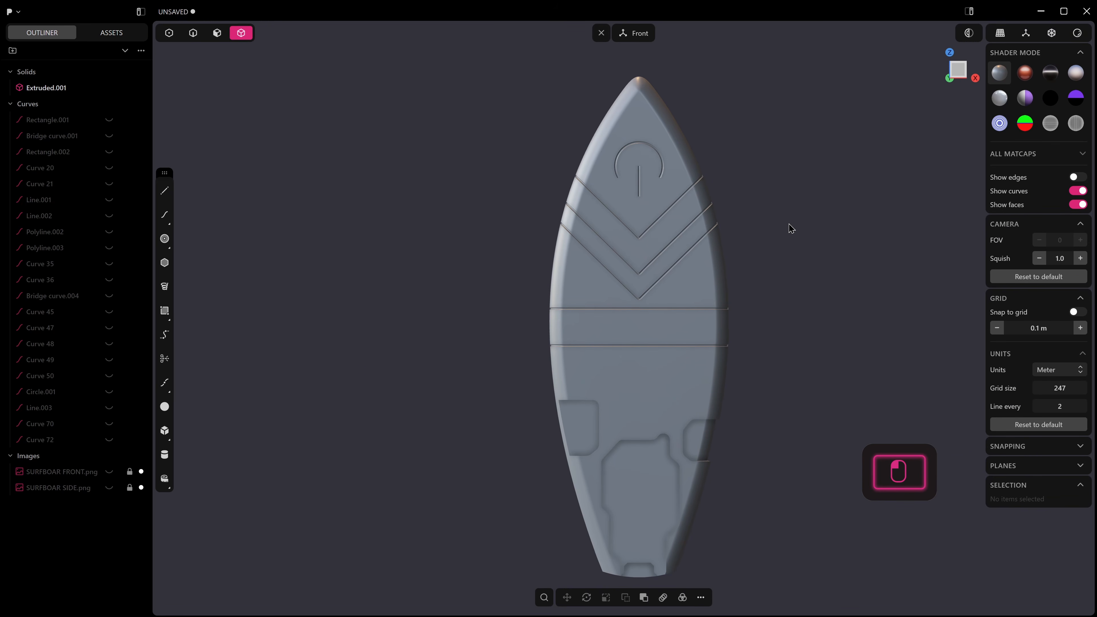
{"action": "key", "text": "alt+q"}
Step: Select one long edge of the top chevron groove for a fillet and examine the groove corners and seams
{"action": "scroll", "coordinate": [654, 253], "scroll_direction": "up", "scroll_amount": 1}
{"action": "middle_click_drag", "start_coordinate": [652, 249], "coordinate": [623, 209], "text": "shift"}
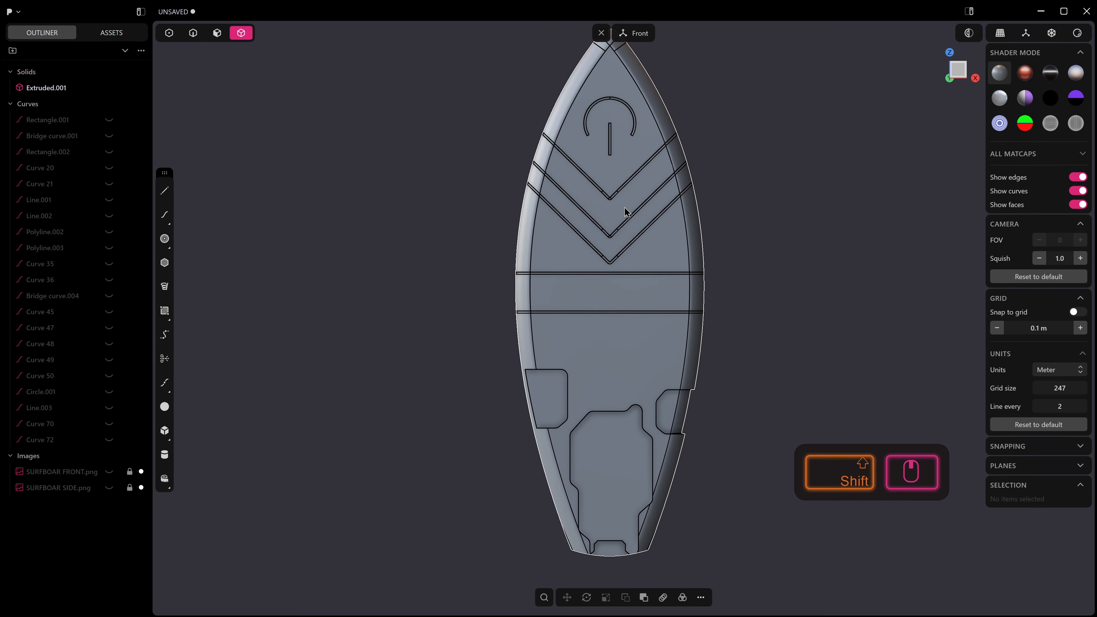
{"action": "scroll", "coordinate": [631, 161], "scroll_direction": "up", "scroll_amount": 4}
{"action": "middle_click_drag", "start_coordinate": [631, 161], "coordinate": [498, 236]}
{"action": "scroll", "coordinate": [499, 235], "scroll_direction": "up", "scroll_amount": 5}
{"action": "key", "text": "2"}
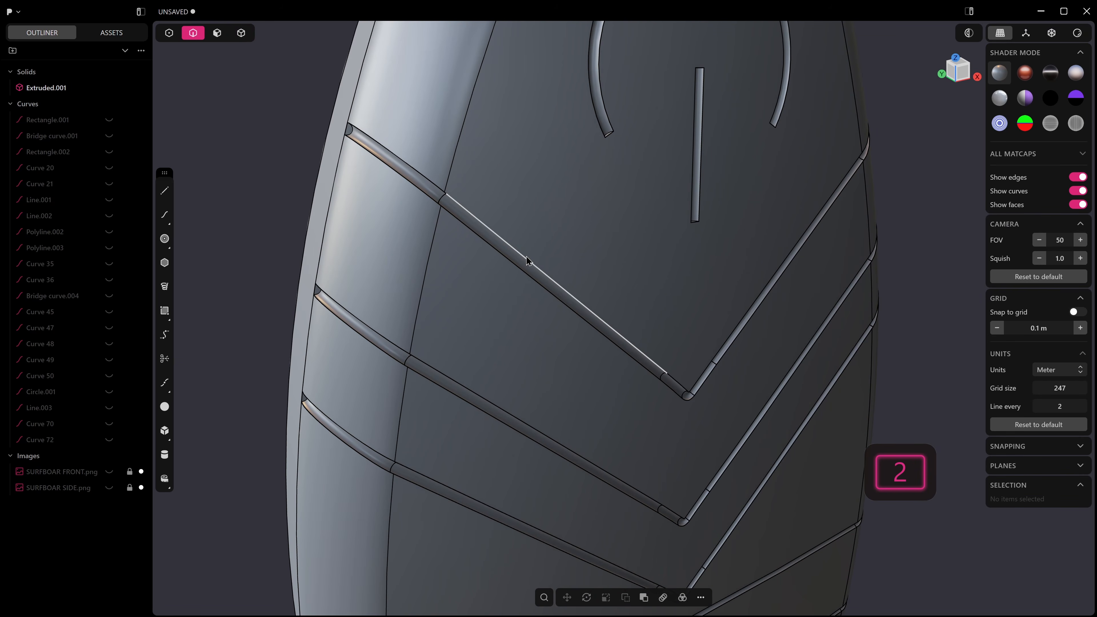
{"action": "left_click", "coordinate": [526, 258]}
{"action": "middle_click_drag", "start_coordinate": [560, 276], "coordinate": [536, 258]}
{"action": "scroll", "coordinate": [691, 370], "scroll_direction": "up", "scroll_amount": 4}
{"action": "middle_click_drag", "start_coordinate": [700, 376], "coordinate": [607, 272], "text": "shift"}
{"action": "scroll", "coordinate": [608, 328], "scroll_direction": "up", "scroll_amount": 3}
{"action": "middle_click_drag", "start_coordinate": [608, 327], "coordinate": [612, 301]}
{"action": "scroll", "coordinate": [618, 328], "scroll_direction": "up", "scroll_amount": 6}
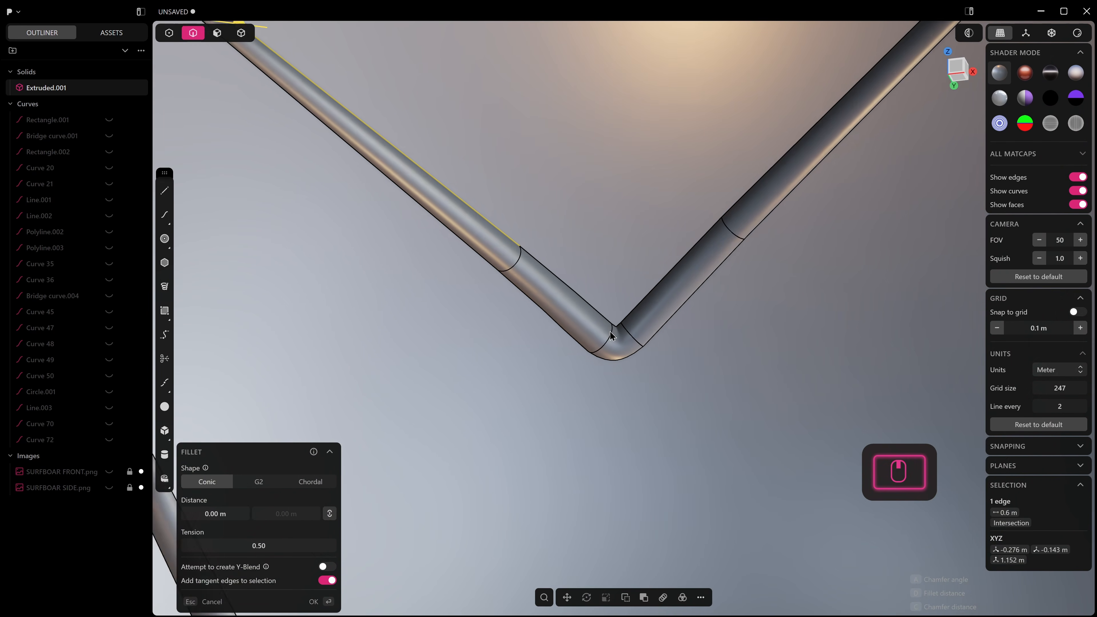
{"action": "scroll", "coordinate": [621, 332], "scroll_direction": "up", "scroll_amount": 2}
{"action": "scroll", "coordinate": [625, 322], "scroll_direction": "down", "scroll_amount": 10}
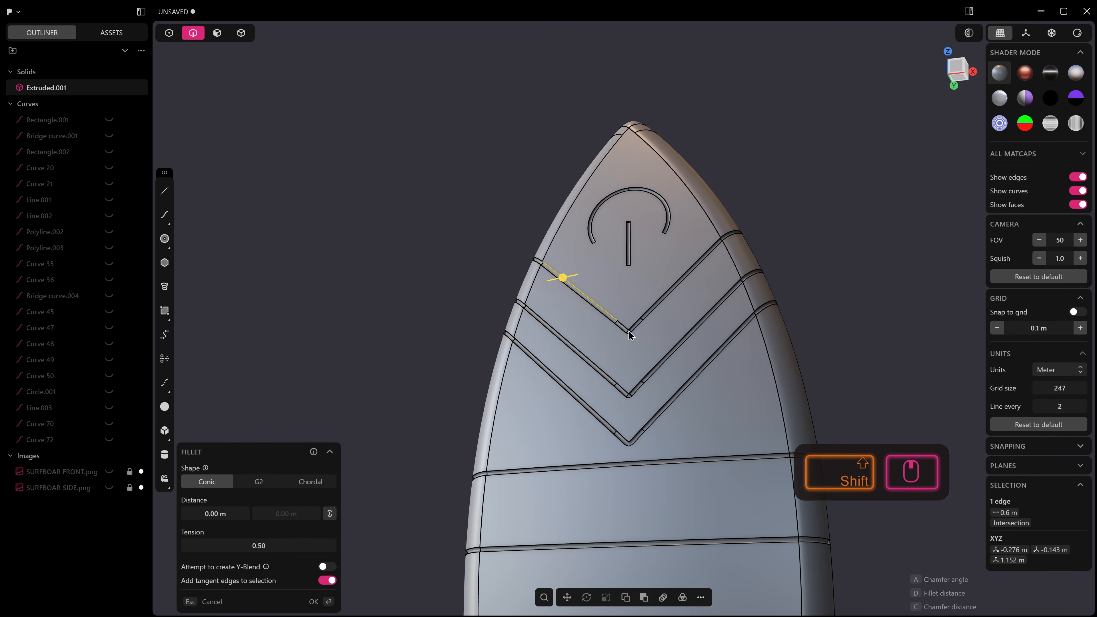
{"action": "middle_click_drag", "start_coordinate": [629, 332], "coordinate": [658, 348]}
{"action": "scroll", "coordinate": [651, 432], "scroll_direction": "down", "scroll_amount": 3}
{"action": "middle_click_drag", "start_coordinate": [593, 357], "coordinate": [639, 392]}
{"action": "scroll", "coordinate": [633, 353], "scroll_direction": "up", "scroll_amount": 3}
{"action": "middle_click_drag", "start_coordinate": [633, 353], "coordinate": [610, 347]}
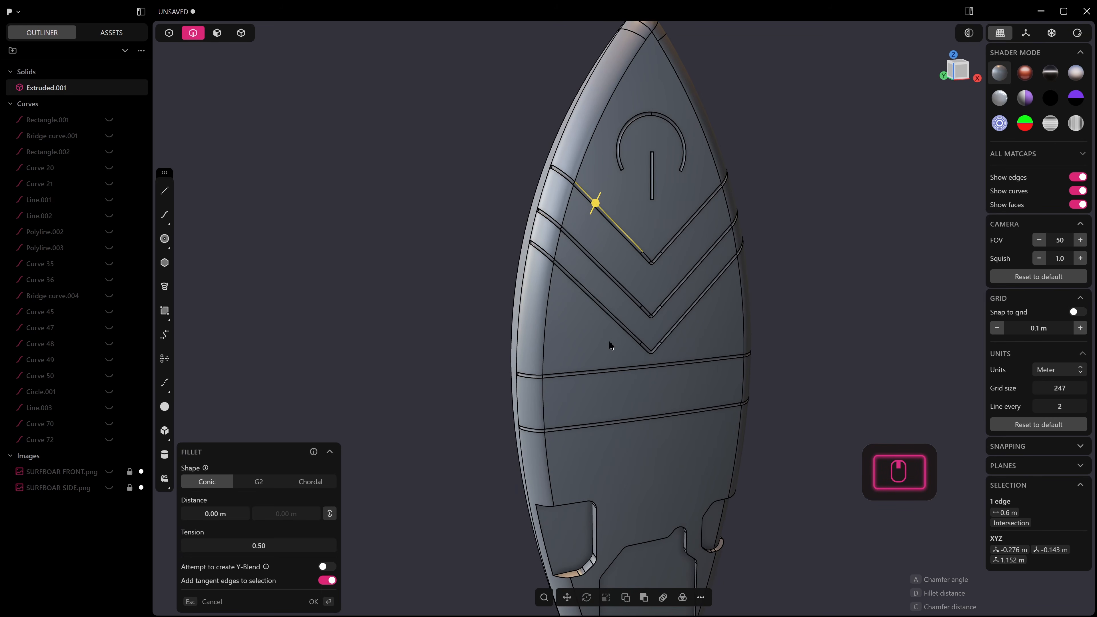
{"action": "middle_click_drag", "start_coordinate": [623, 231], "coordinate": [595, 236]}
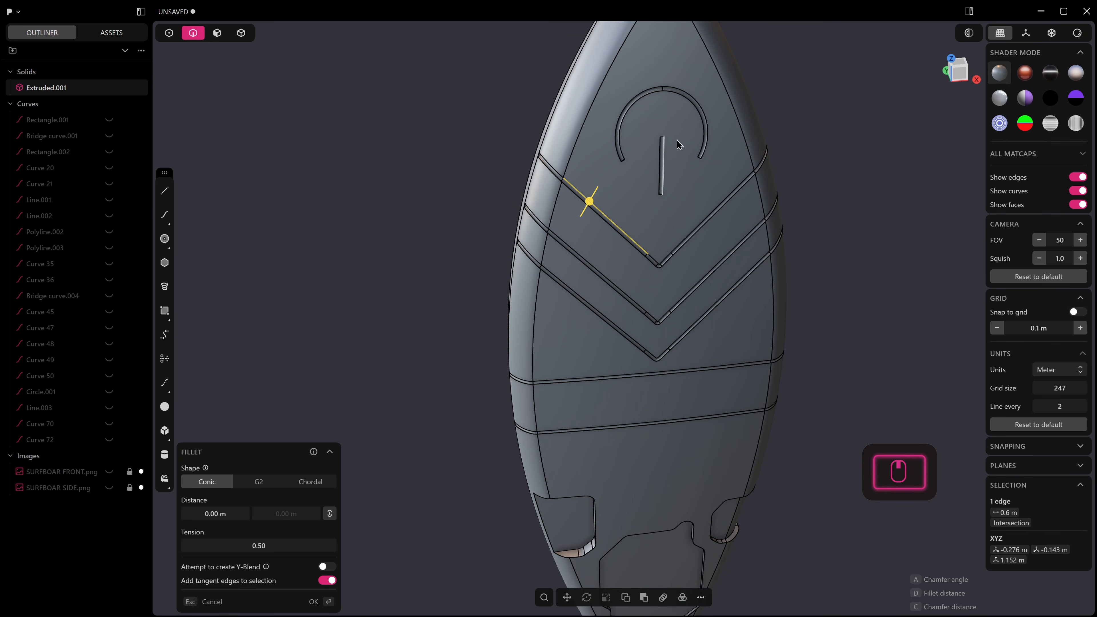
{"action": "scroll", "coordinate": [679, 162], "scroll_direction": "up", "scroll_amount": 4}
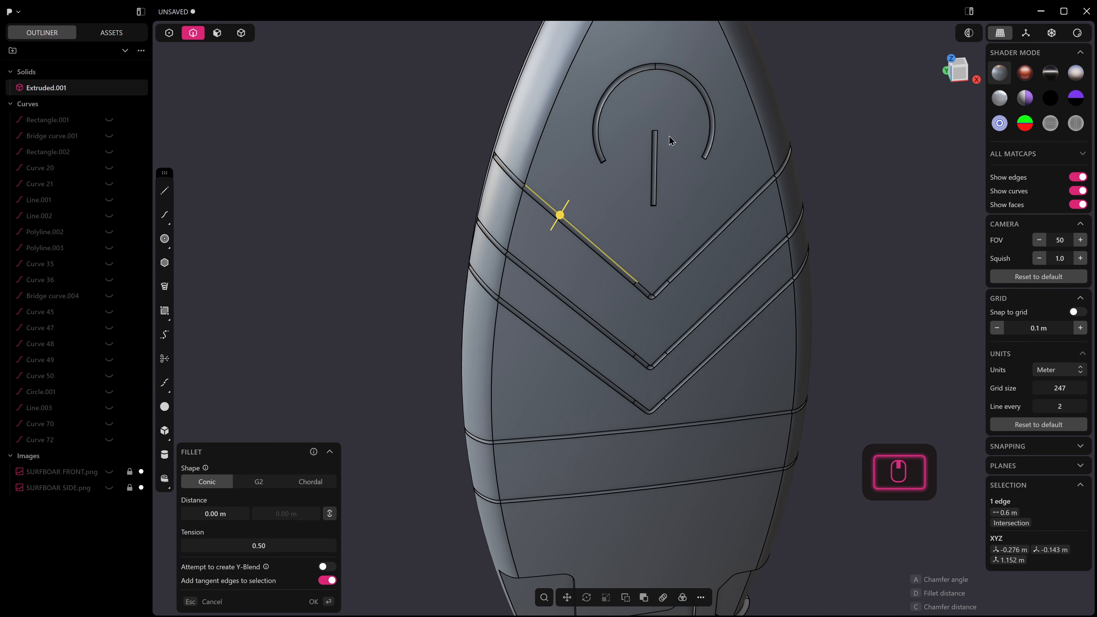
Step: Try to delete the seam edge at the top of the power symbol's arc groove
{"action": "middle_click_drag", "start_coordinate": [652, 106], "coordinate": [655, 255], "text": "shift"}
{"action": "key", "text": "2"}
{"action": "left_click", "coordinate": [662, 251]}
{"action": "key", "text": "x"}
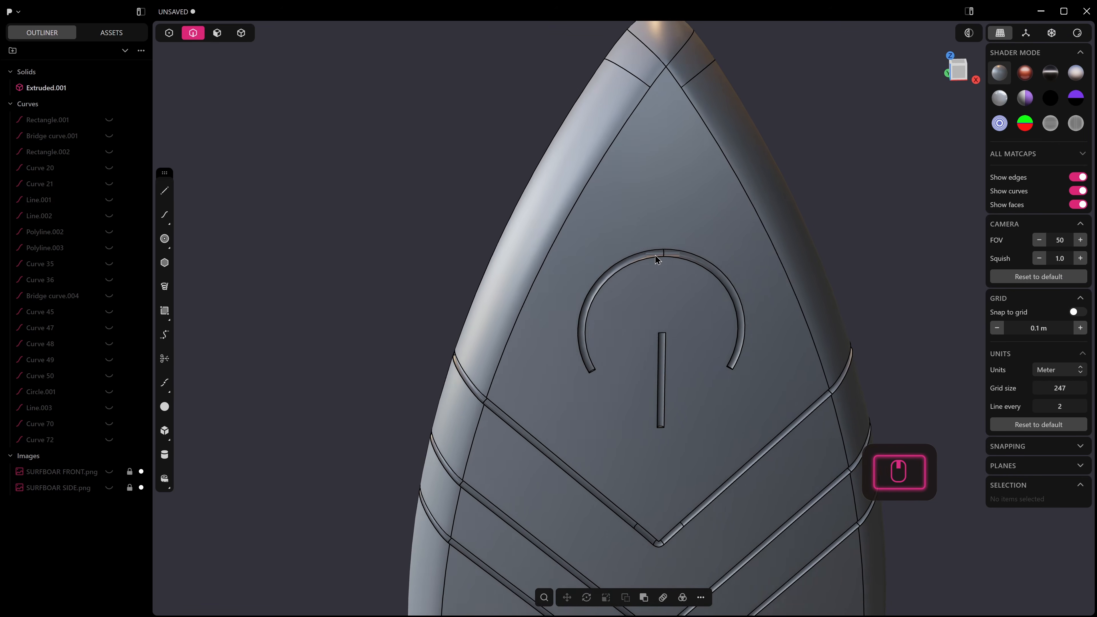
{"action": "scroll", "coordinate": [648, 259], "scroll_direction": "up", "scroll_amount": 6}
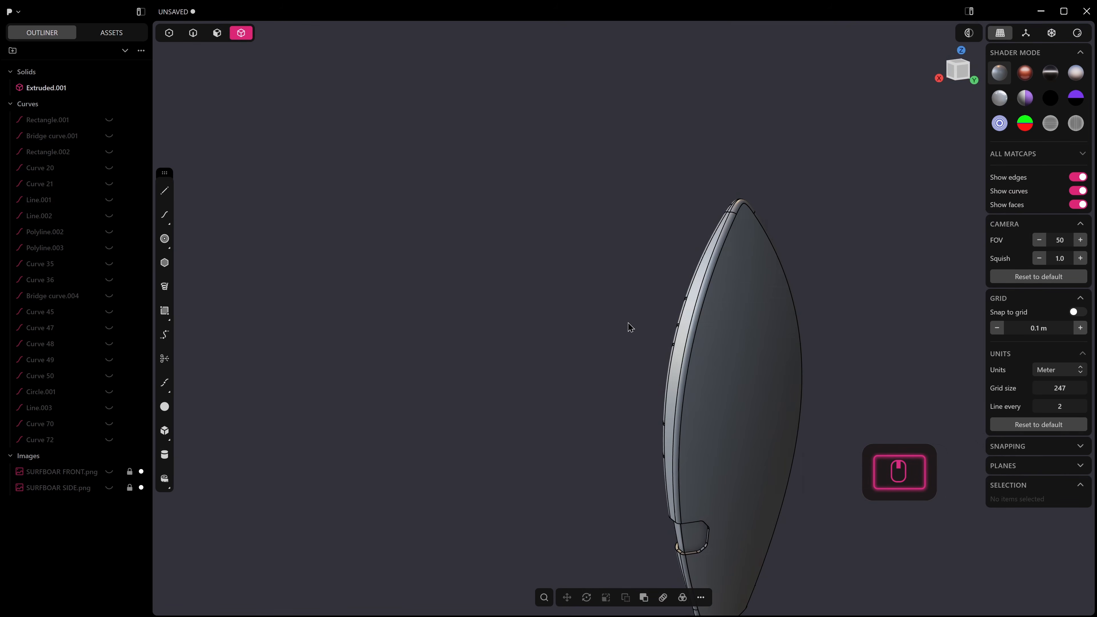
Step: Show the SURFBOAR SIDE.png reference image in the right view and bring its fin into close view
{"action": "middle_click_drag", "start_coordinate": [629, 326], "coordinate": [621, 327]}
{"action": "middle_click_drag", "start_coordinate": [730, 330], "coordinate": [537, 254], "text": "shift"}
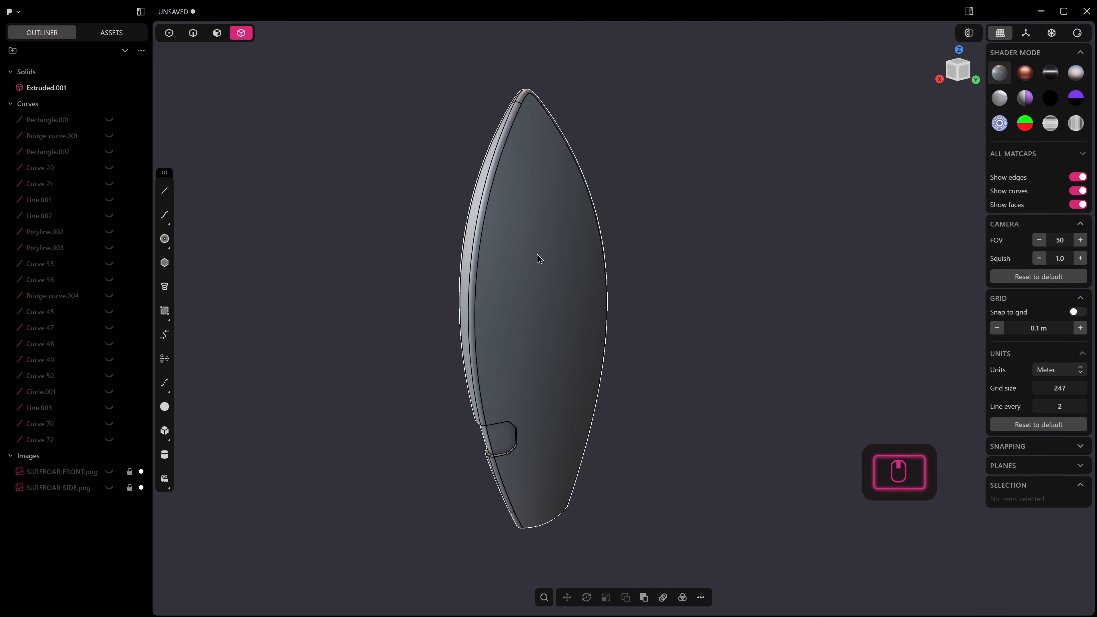
{"action": "key", "text": "KP_3"}
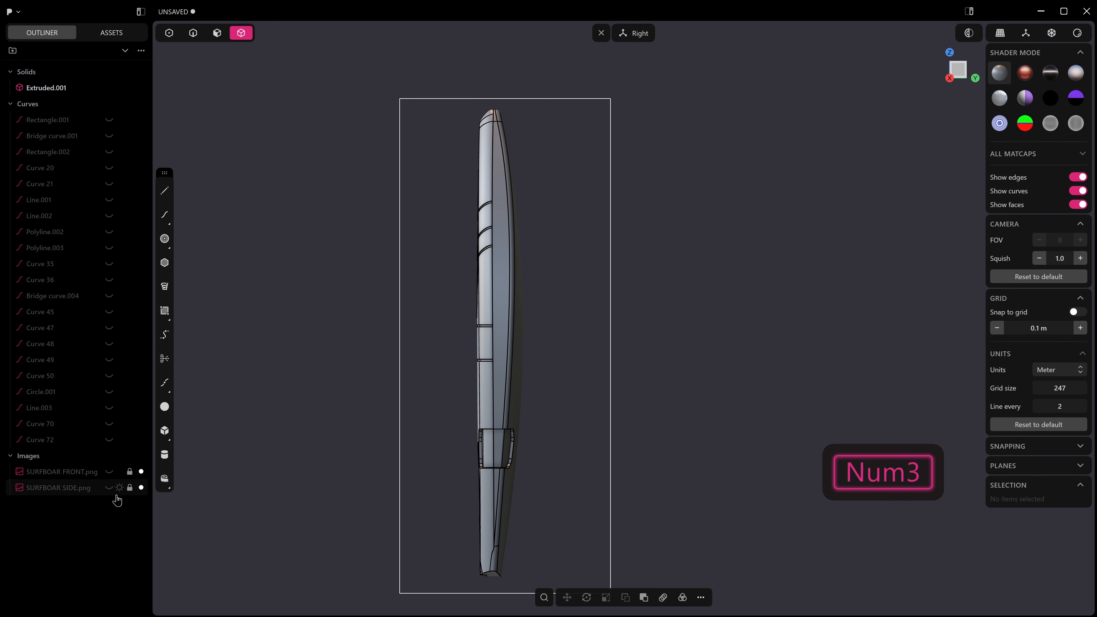
{"action": "left_click", "coordinate": [109, 488]}
{"action": "scroll", "coordinate": [518, 414], "scroll_direction": "up", "scroll_amount": 5}
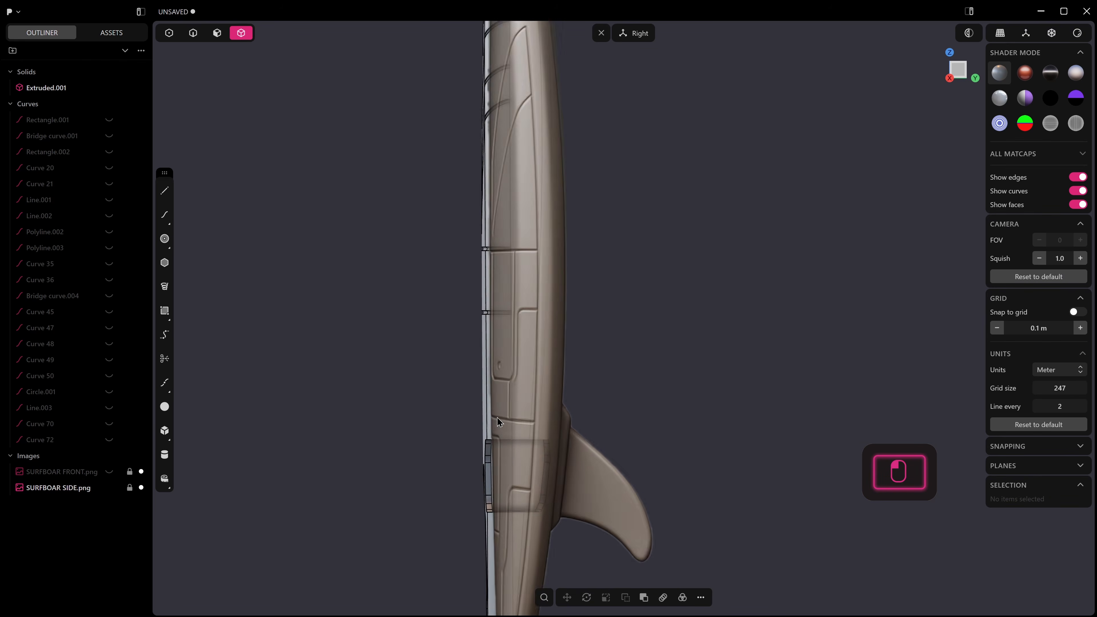
{"action": "middle_click_drag", "start_coordinate": [521, 412], "coordinate": [336, 307], "text": "shift"}
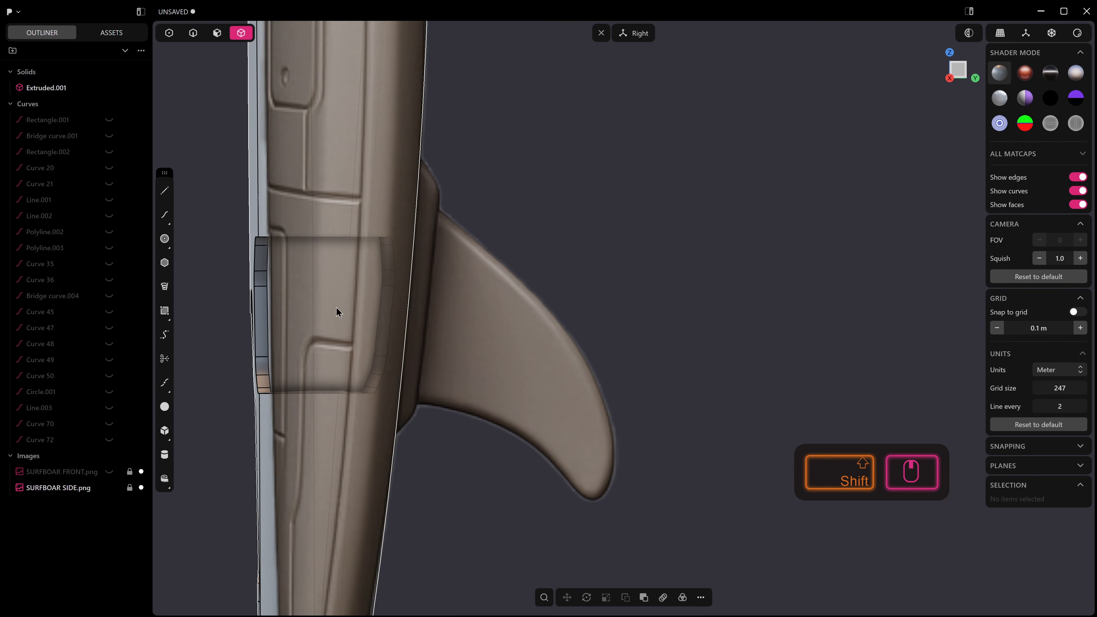
Step: Trace the fin's outer outline with an open control point curve about 1.41 m long, from its lower base corner around the tip to its upper base corner
{"action": "left_click", "coordinate": [167, 215]}
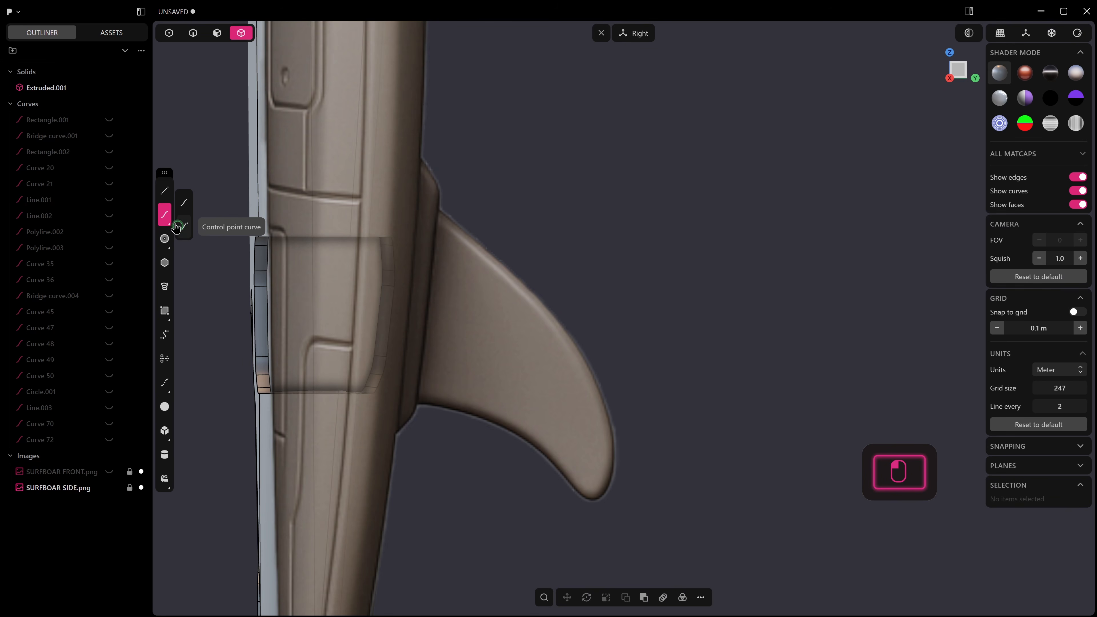
{"action": "left_click", "coordinate": [182, 234]}
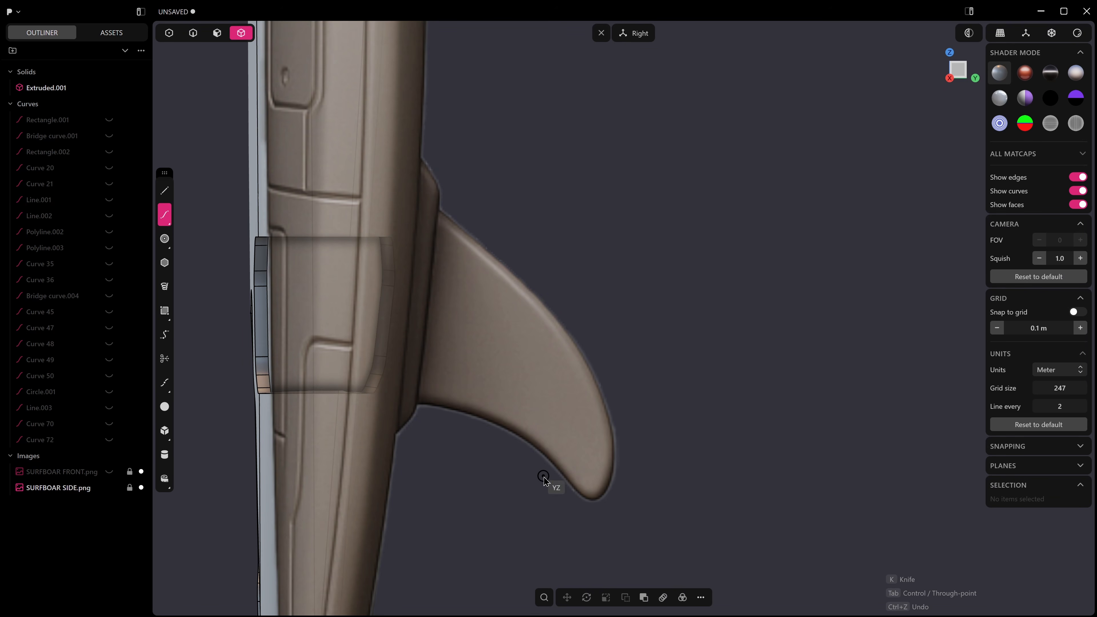
{"action": "left_click", "coordinate": [419, 406]}
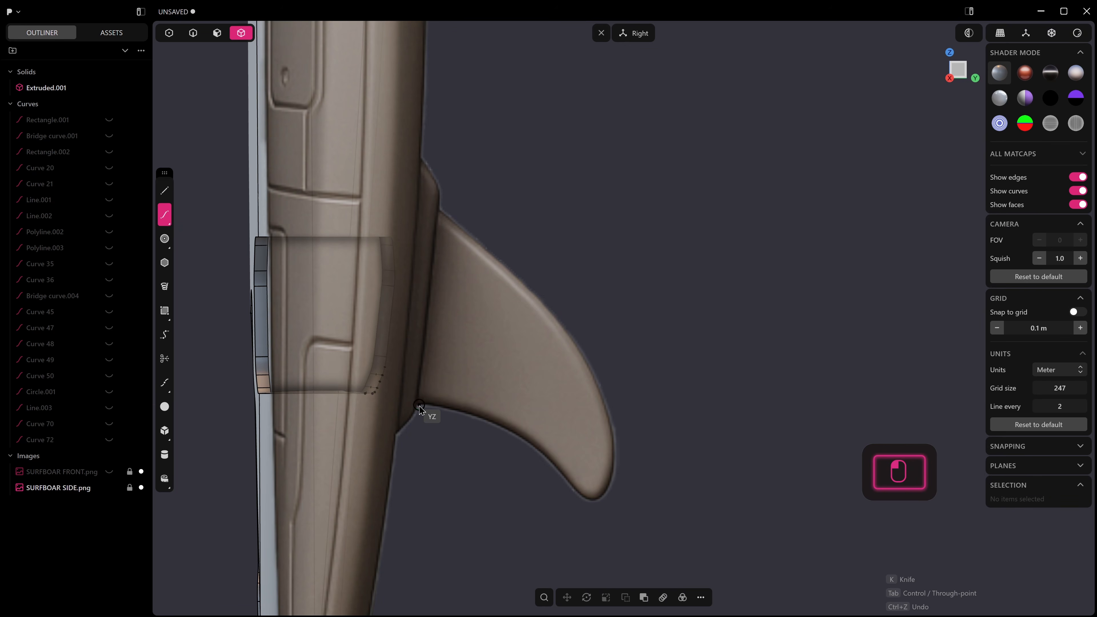
{"action": "left_click", "coordinate": [503, 426]}
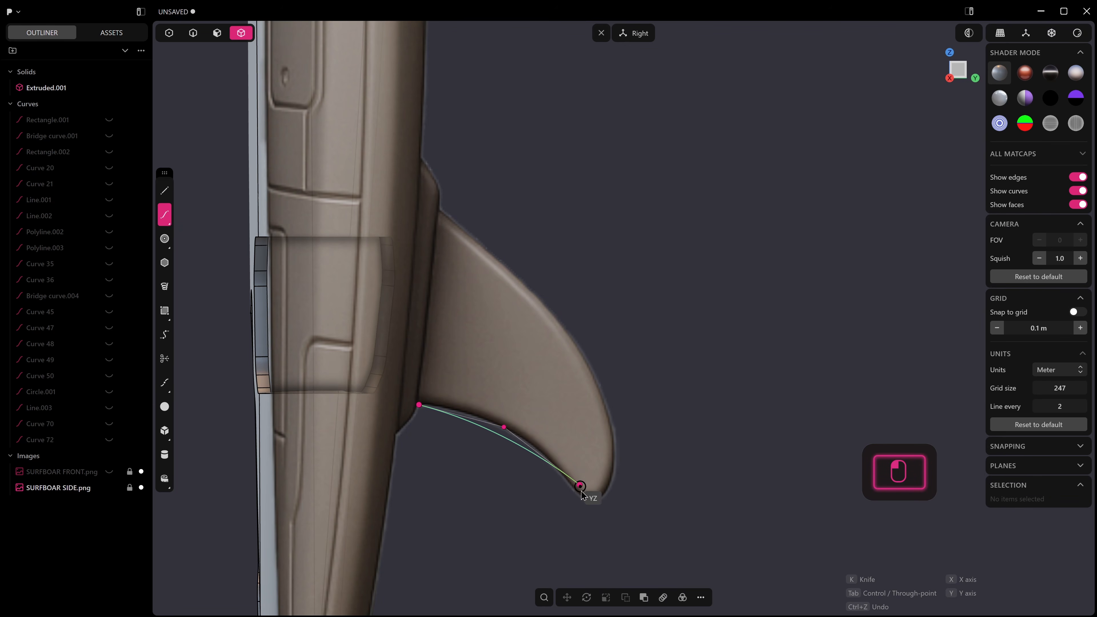
{"action": "left_click", "coordinate": [605, 499]}
{"action": "left_click", "coordinate": [620, 474]}
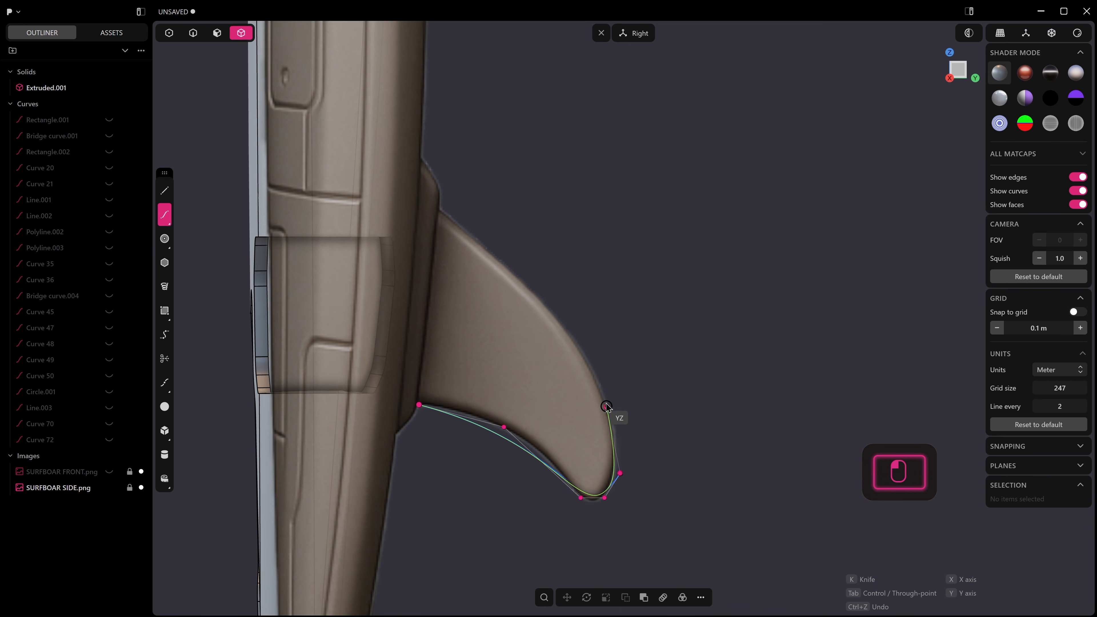
{"action": "left_click", "coordinate": [578, 333]}
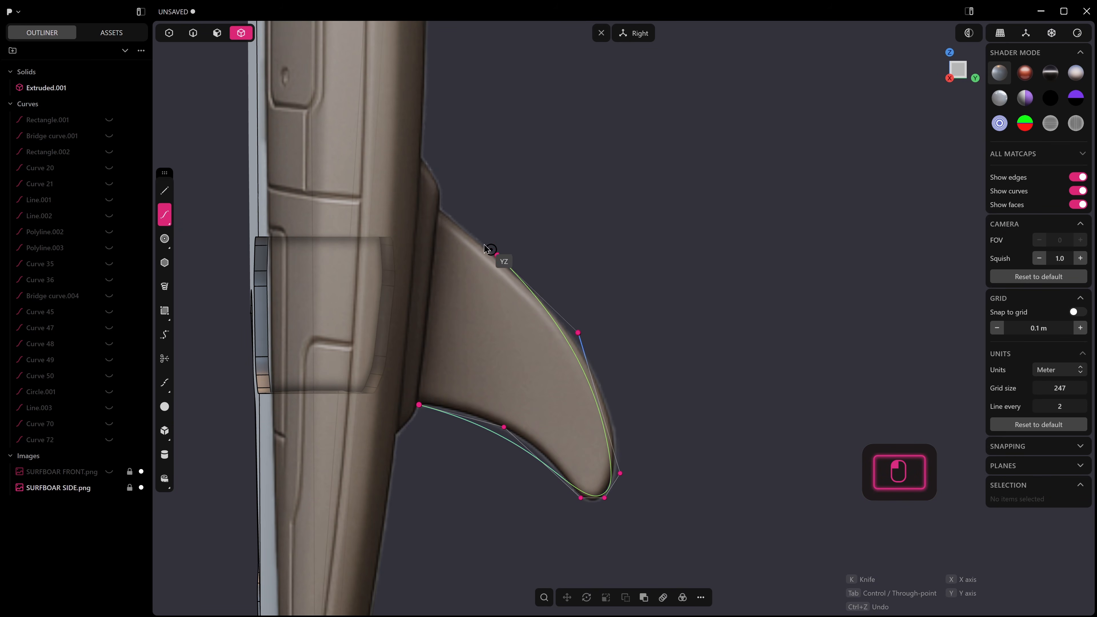
{"action": "left_click", "coordinate": [438, 207]}
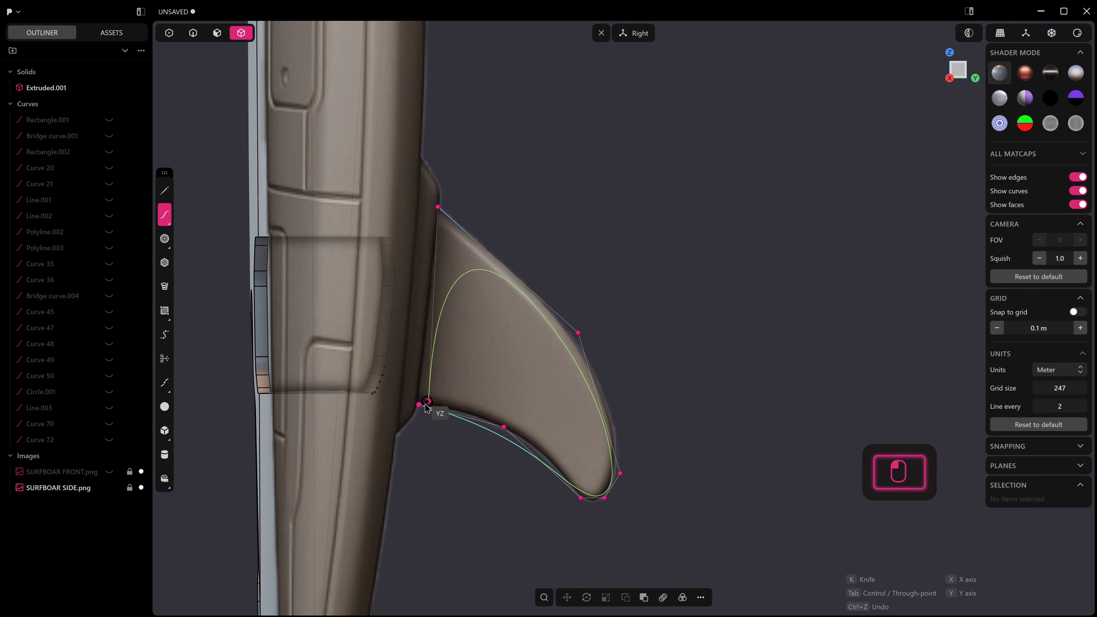
{"action": "right_click", "coordinate": [459, 209]}
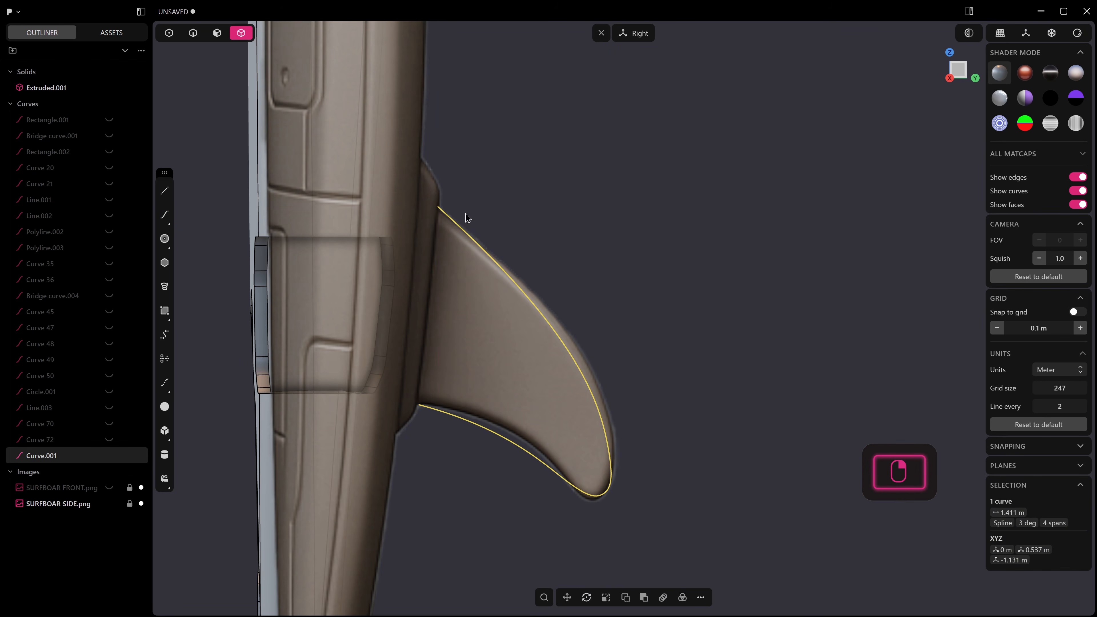
Step: Close the fin profile with a straight line about 0.5 m long between the curve's two ends along the fin base
{"action": "left_click", "coordinate": [162, 193]}
{"action": "left_click", "coordinate": [437, 207]}
{"action": "left_click", "coordinate": [420, 404]}
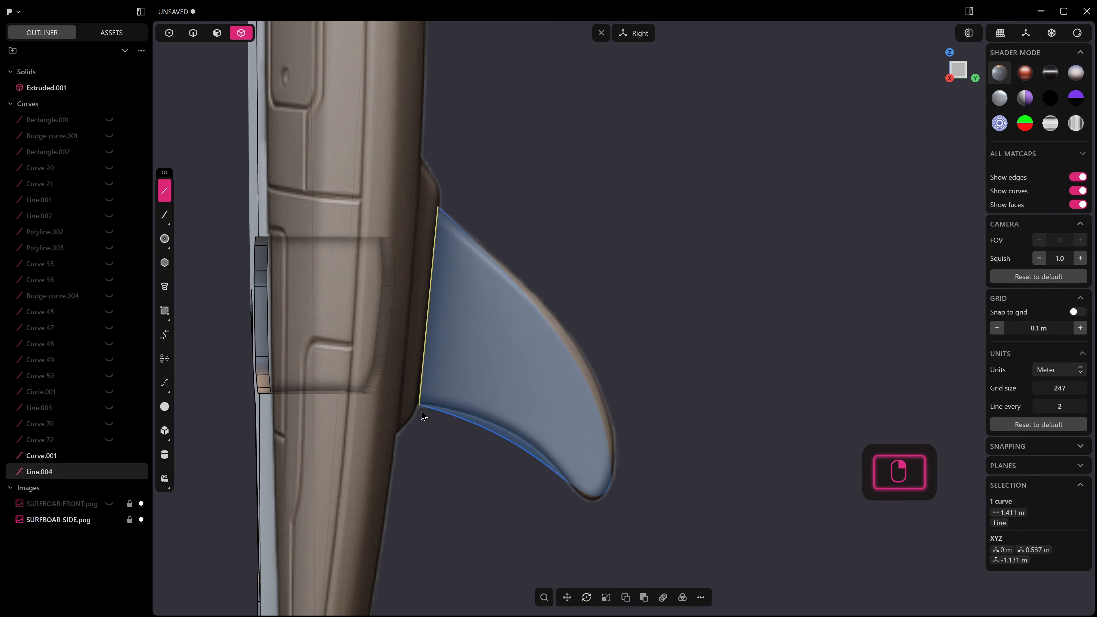
Step: Select the control point in the middle of the fin curve's lower edge for adjustment
{"action": "scroll", "coordinate": [533, 477], "scroll_direction": "up", "scroll_amount": 2}
{"action": "key", "text": "1"}
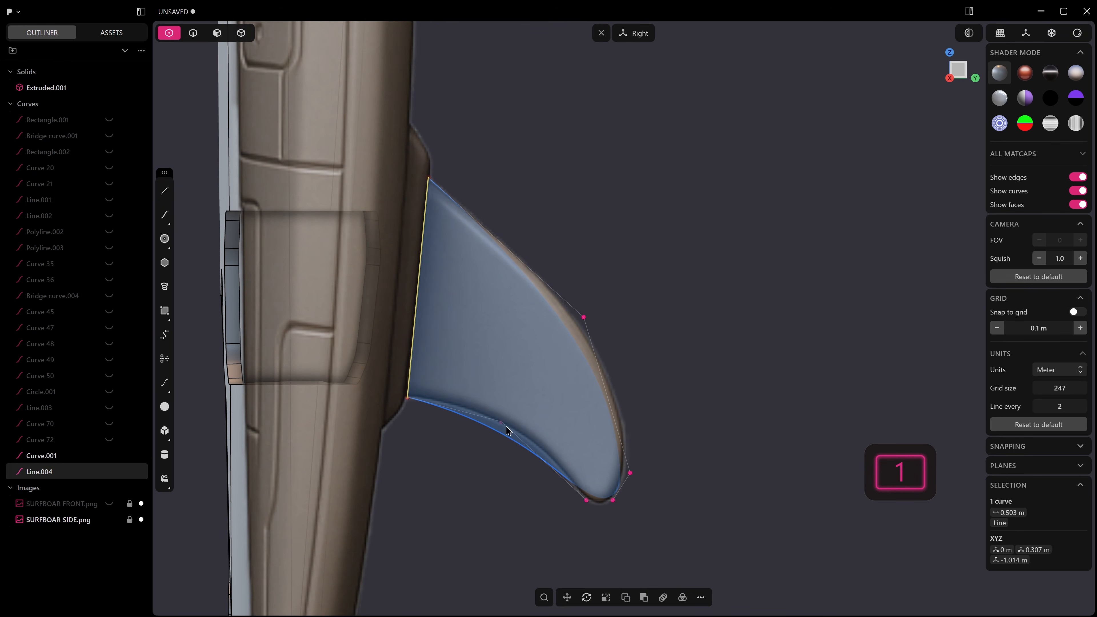
{"action": "left_click_drag", "start_coordinate": [484, 388], "coordinate": [523, 450]}
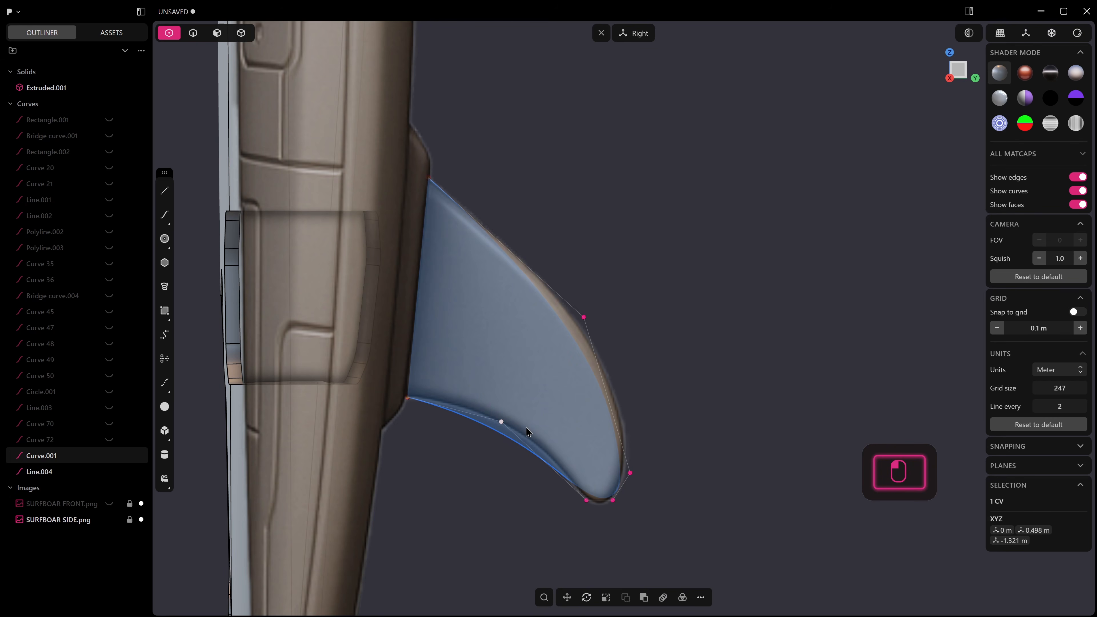
Step: Move the control point on the fin curve's lower edge about 0.048 m along Y and 0.015 m along Z to match the reference
{"action": "key", "text": "g"}
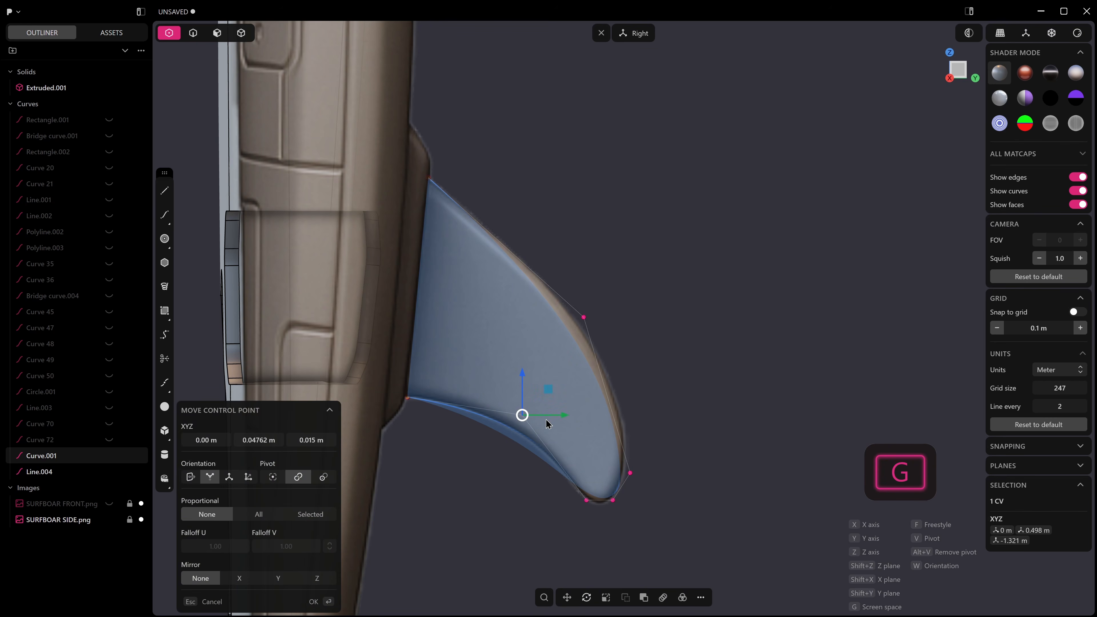
{"action": "left_click", "coordinate": [547, 422]}
Step: Try to delete the outer control point at the fin curve's tip
{"action": "left_click_drag", "start_coordinate": [568, 477], "coordinate": [596, 514]}
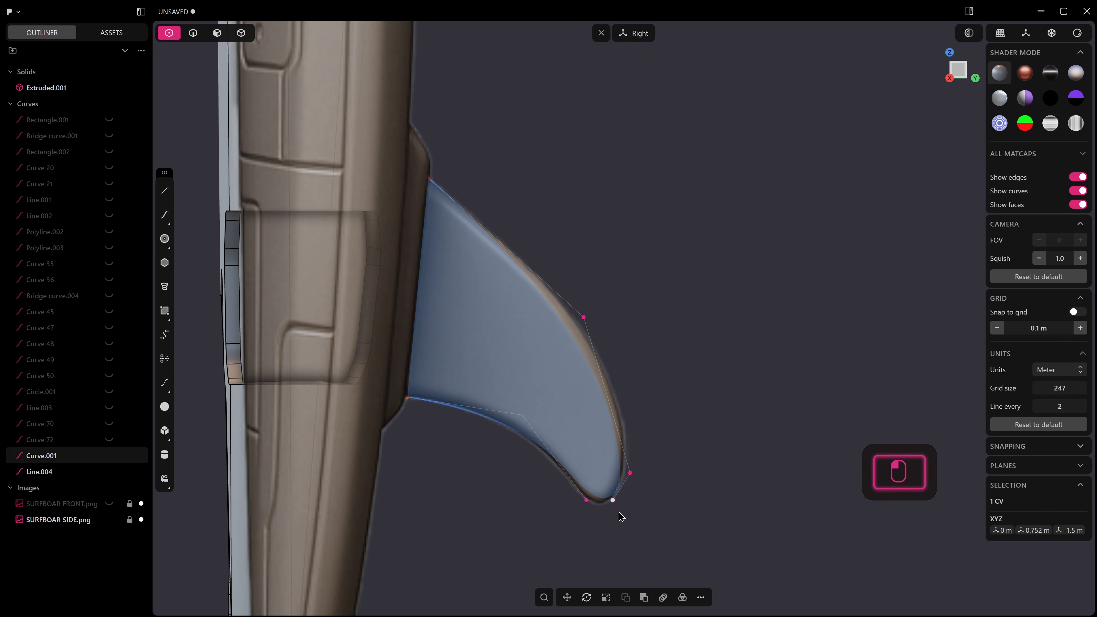
{"action": "key", "text": "x"}
{"action": "left_click_drag", "start_coordinate": [577, 489], "coordinate": [598, 519]}
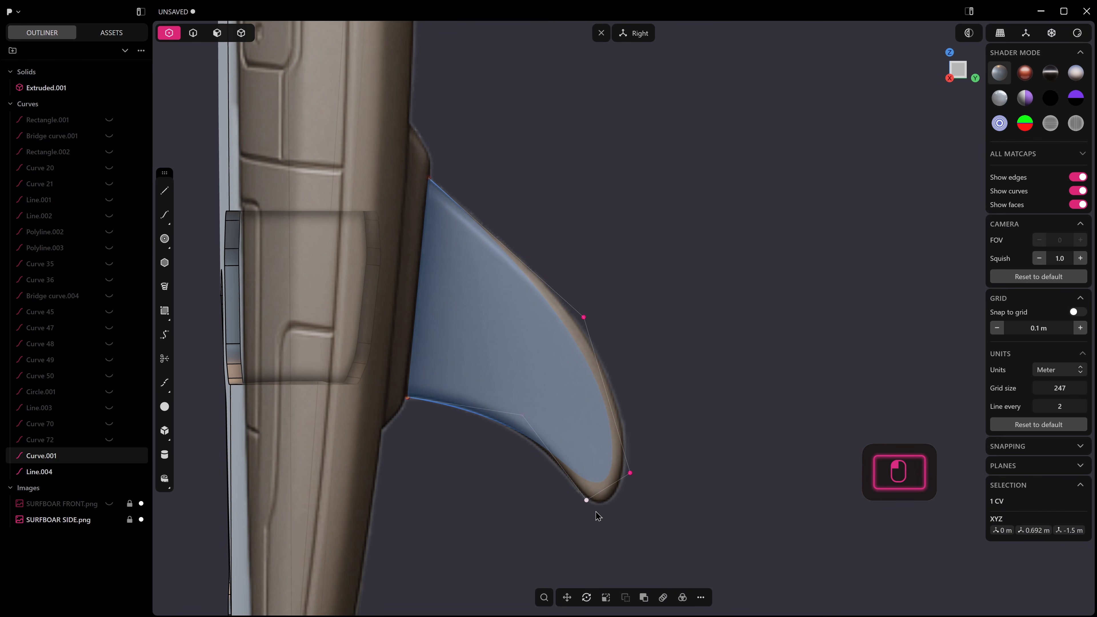
{"action": "key", "text": "ctrl+z"}
Step: Reposition the fin curve's two tip control points and the outer-edge control point so the curve follows the reference fin
{"action": "left_click_drag", "start_coordinate": [571, 484], "coordinate": [591, 520]}
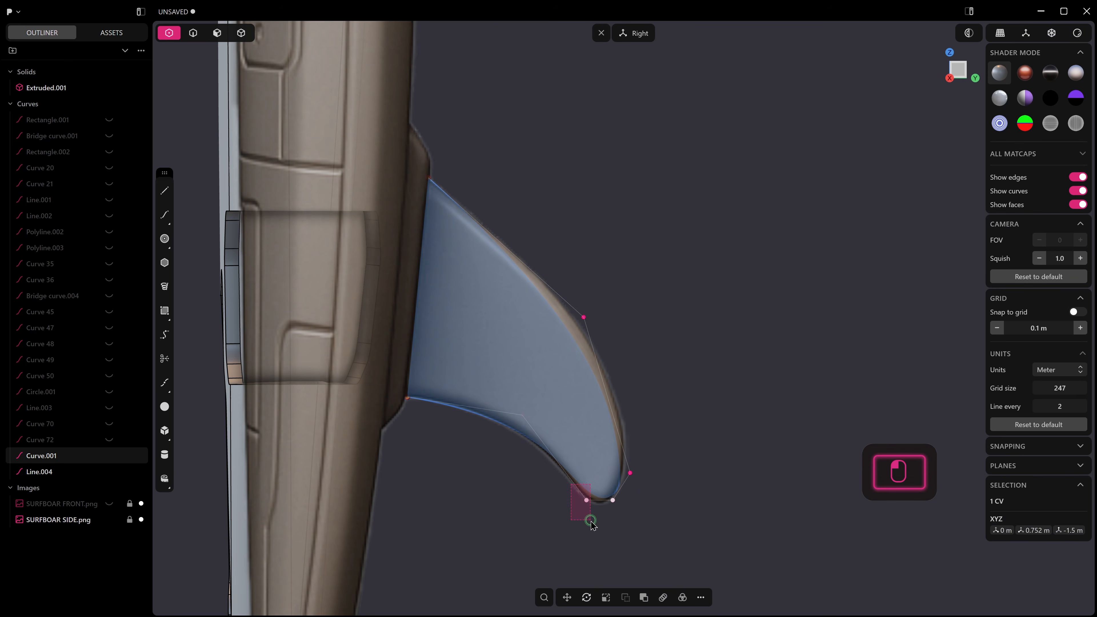
{"action": "key", "text": "g"}
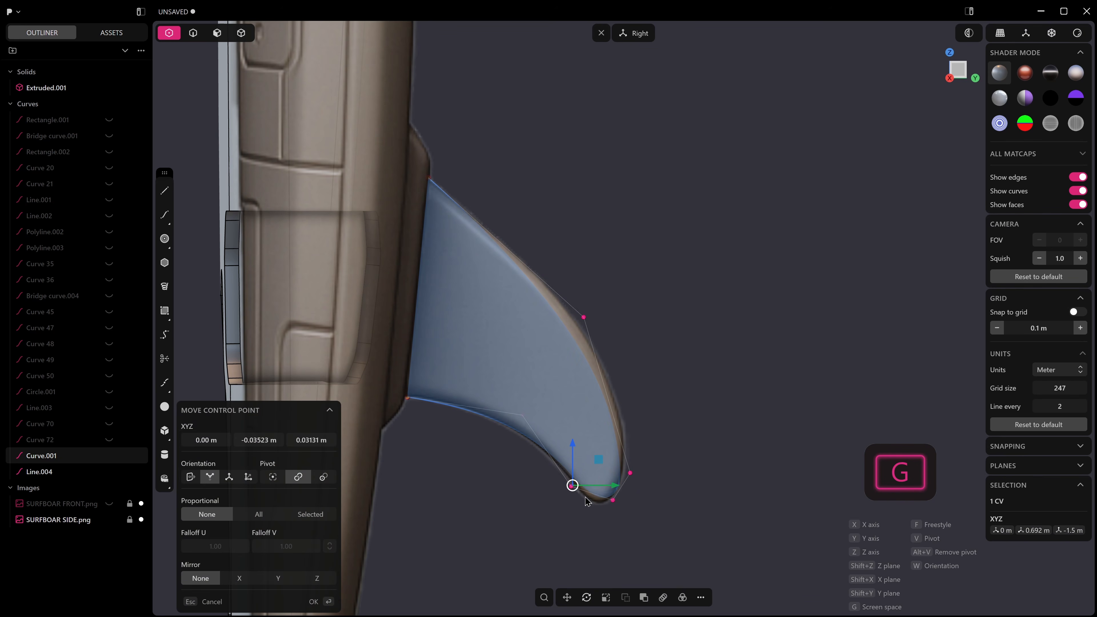
{"action": "right_click", "coordinate": [575, 488]}
{"action": "key", "text": "g"}
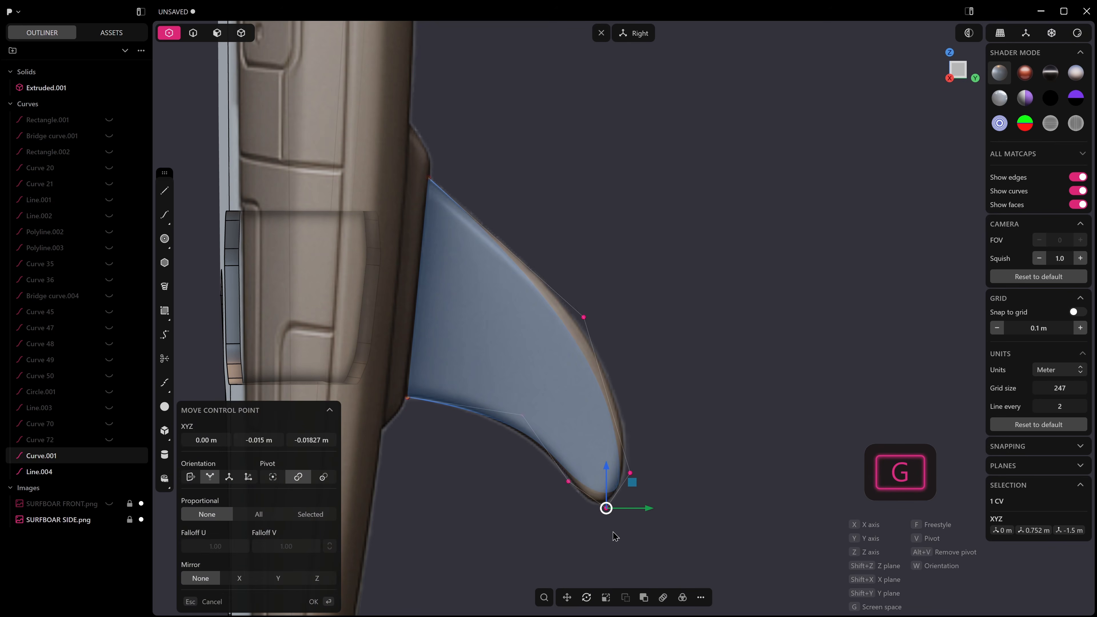
{"action": "left_click", "coordinate": [611, 543]}
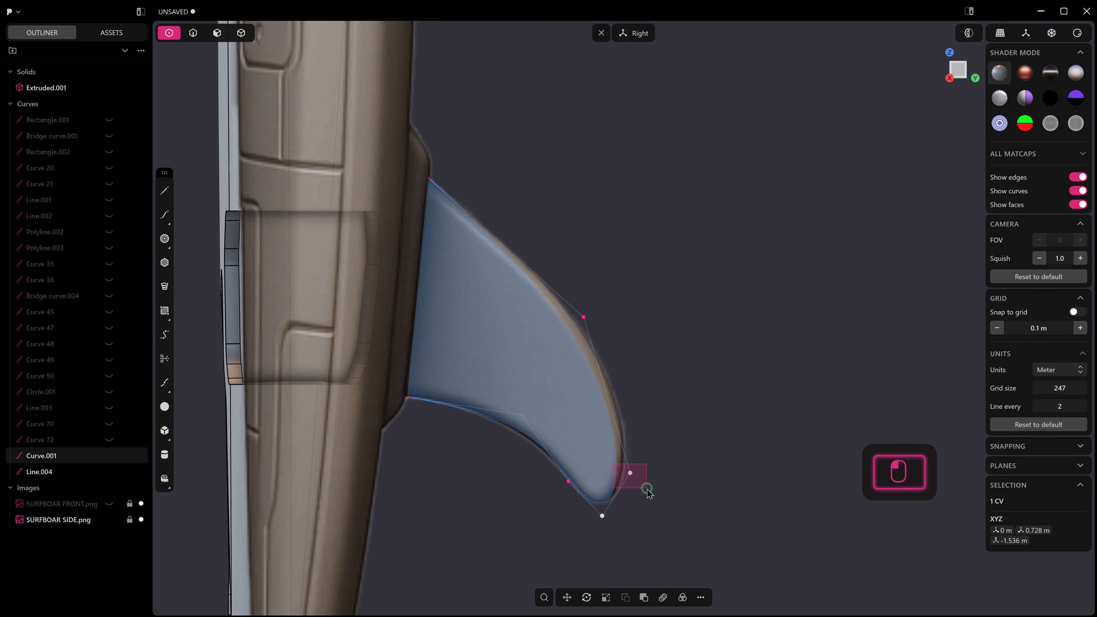
{"action": "key", "text": "g"}
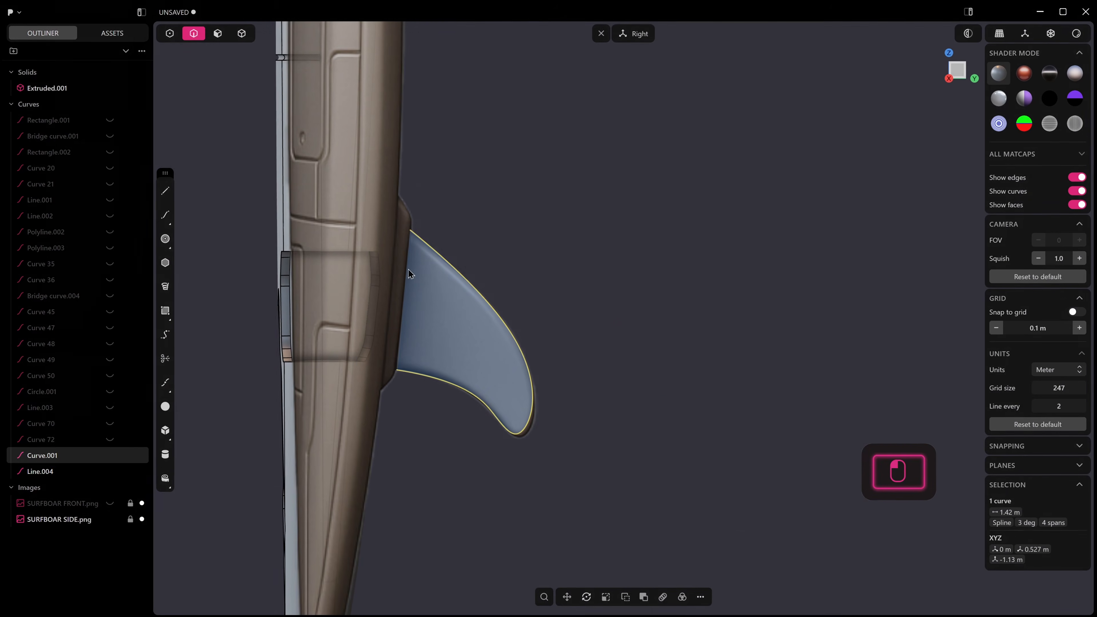
Step: Shift the fin curve and its root line about 0.03 m outward along Y and join them into one closed curve
{"action": "left_click", "coordinate": [410, 246], "text": "shift"}
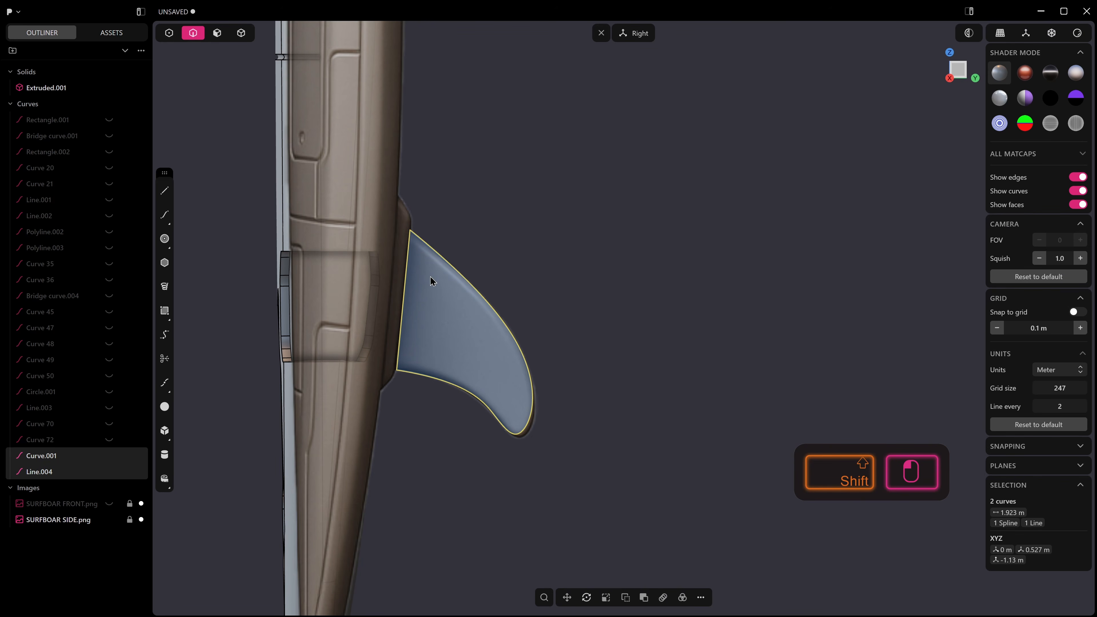
{"action": "key", "text": "g"}
{"action": "key", "text": "y"}
{"action": "left_click", "coordinate": [481, 319]}
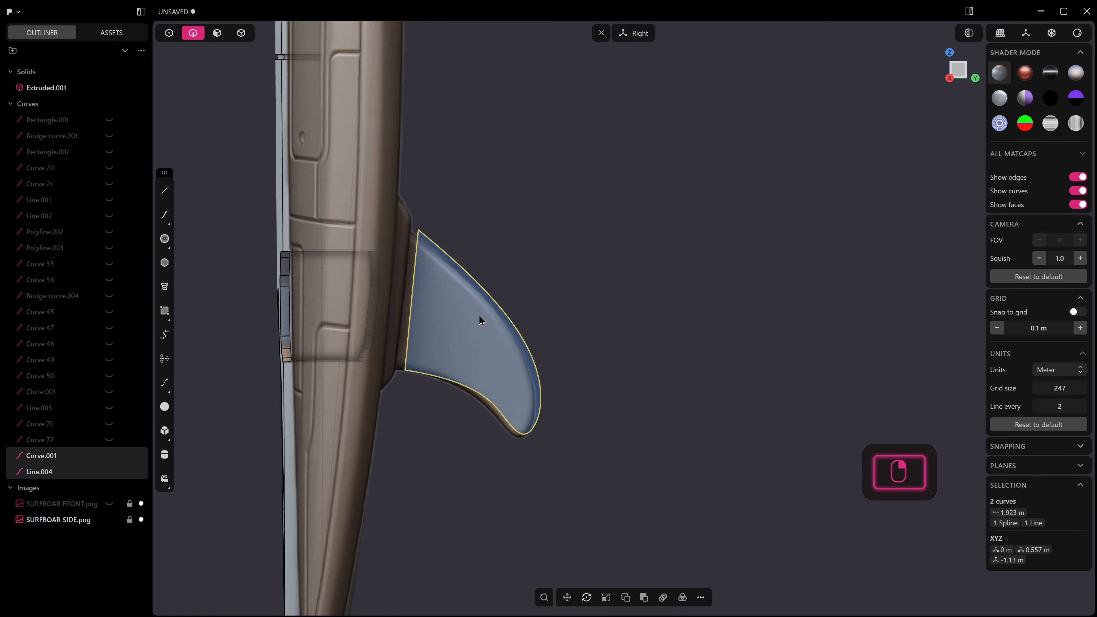
{"action": "key", "text": "j"}
{"action": "left_click", "coordinate": [486, 225]}
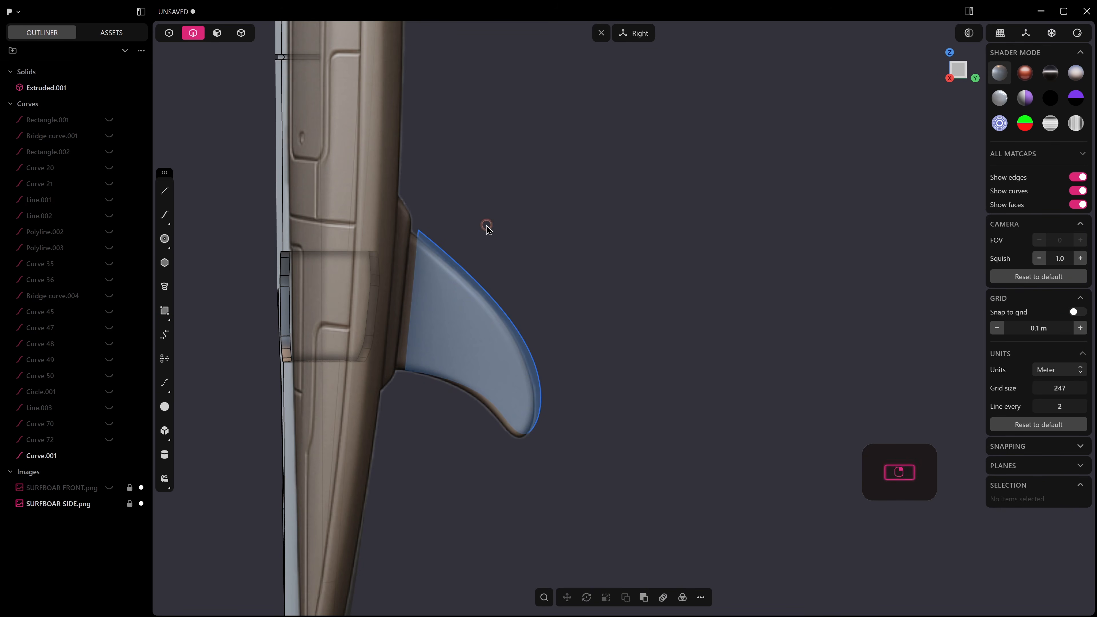
Step: Draw a closed four-sided polyline over the fin's base plate in the reference, between the board and the fin root
{"action": "scroll", "coordinate": [420, 223], "scroll_direction": "up", "scroll_amount": 5}
{"action": "left_click", "coordinate": [165, 190]}
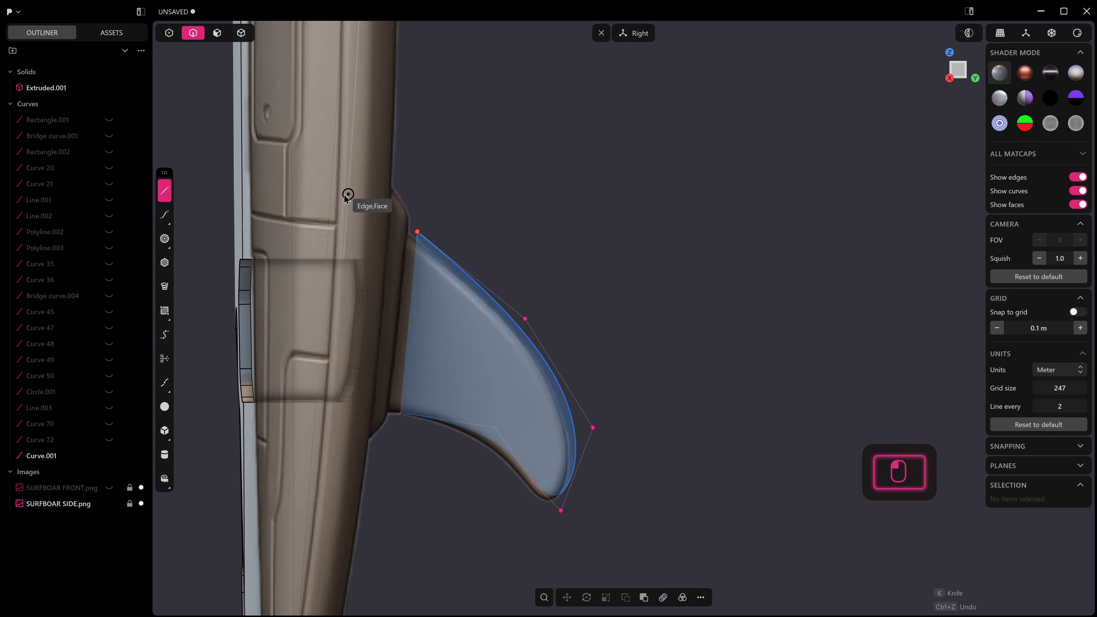
{"action": "left_click", "coordinate": [392, 184]}
{"action": "left_click", "coordinate": [410, 213]}
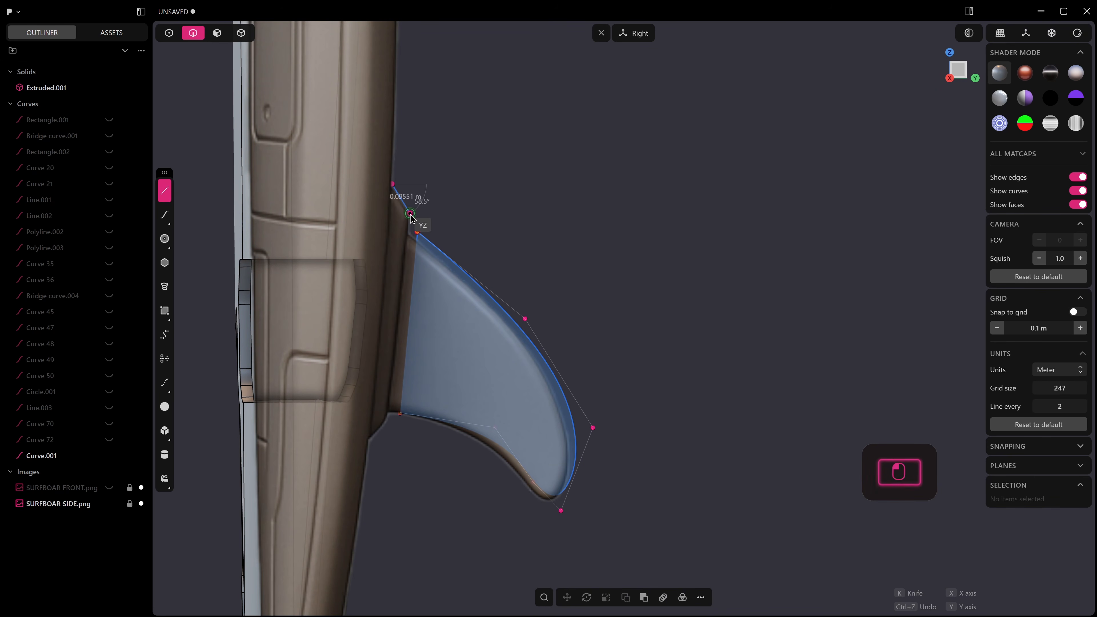
{"action": "left_click", "coordinate": [388, 416]}
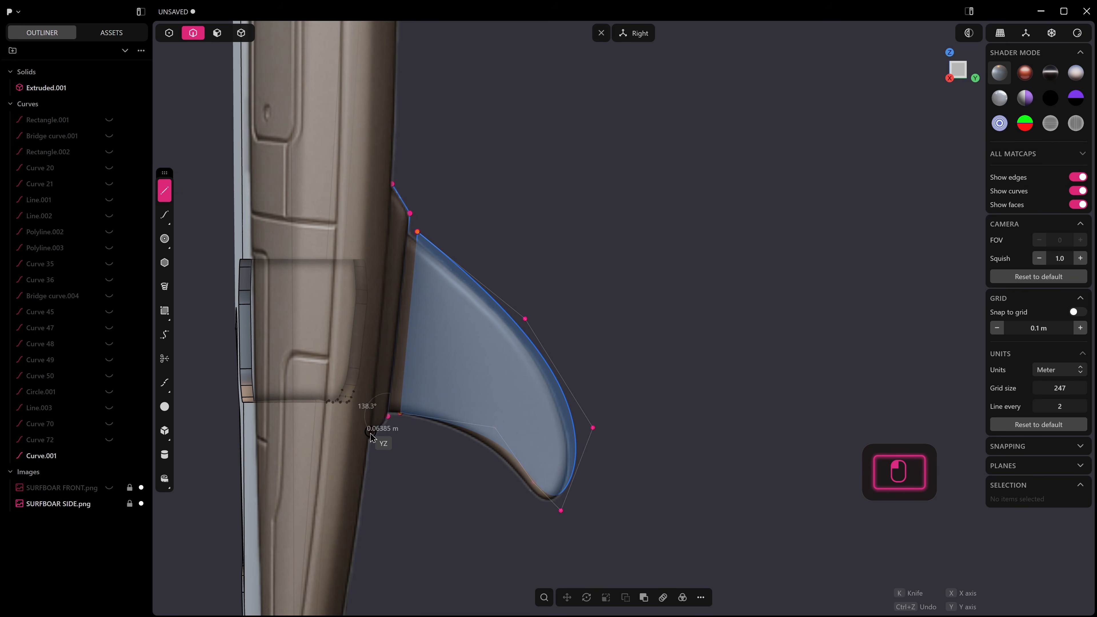
{"action": "left_click", "coordinate": [369, 439]}
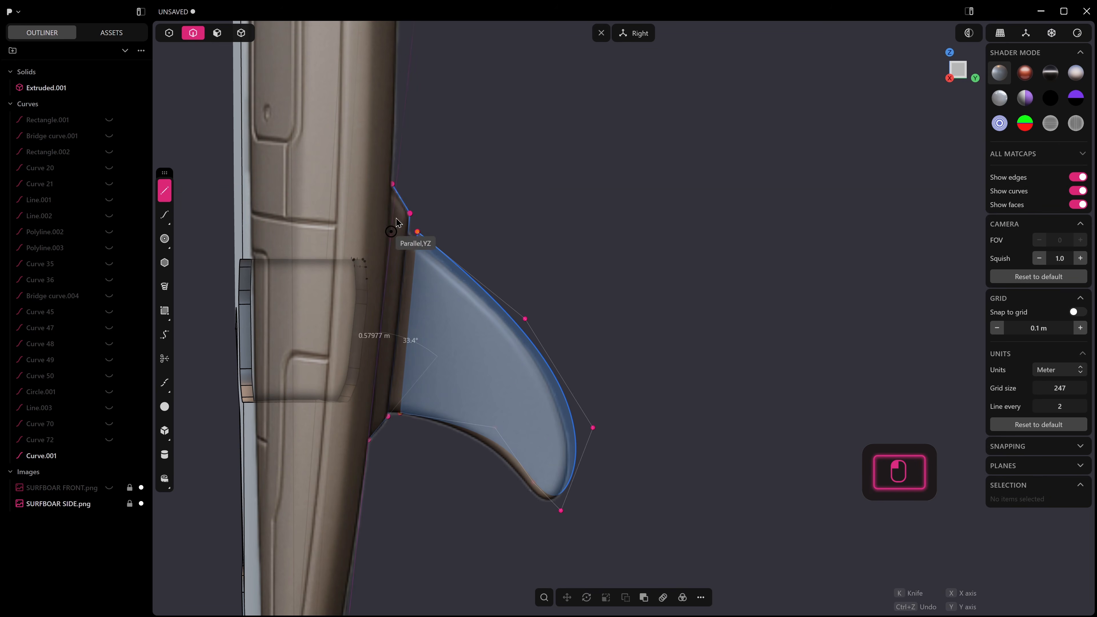
{"action": "left_click", "coordinate": [390, 186]}
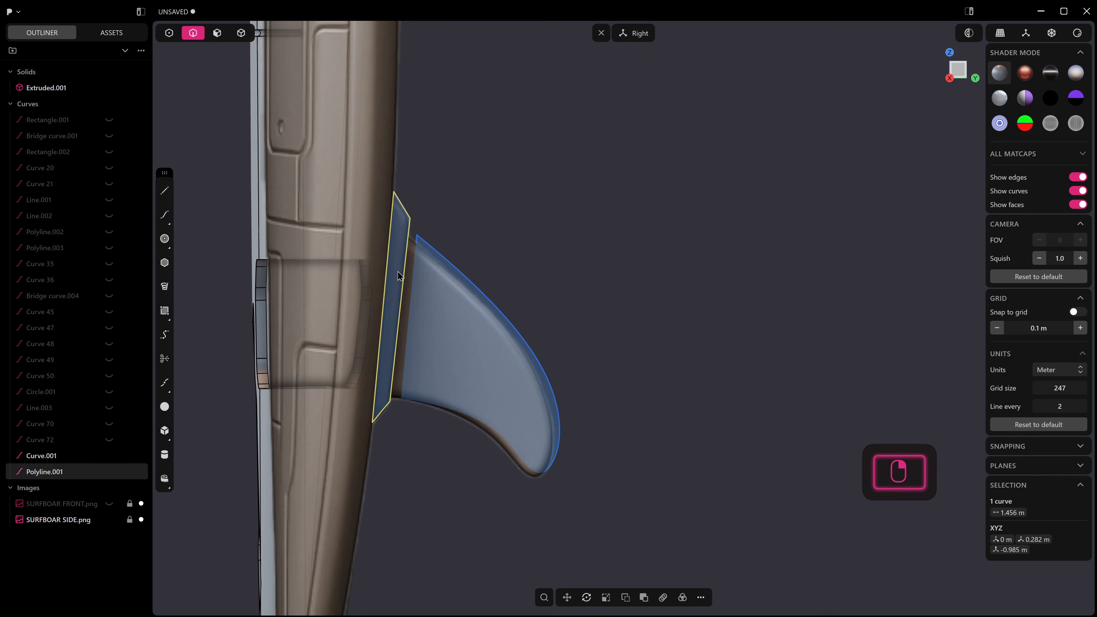
Step: Extrude the base plate region symmetrically by about 0.326 m to each side
{"action": "key", "text": "3"}
{"action": "left_click", "coordinate": [397, 271]}
{"action": "key", "text": "e"}
{"action": "middle_click_drag", "start_coordinate": [397, 270], "coordinate": [388, 283]}
{"action": "left_click_drag", "start_coordinate": [358, 322], "coordinate": [437, 301]}
{"action": "key", "text": "Tab"}
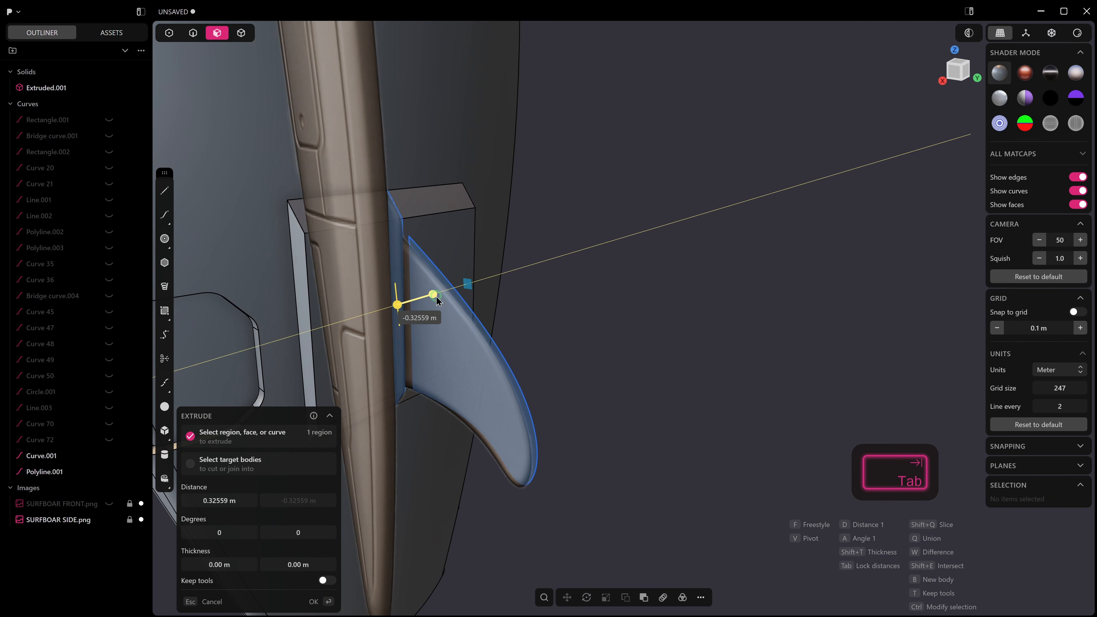
{"action": "right_click", "coordinate": [435, 297]}
Step: Try to convert the base block's outer face to a spline surface with editable control points
{"action": "middle_click_drag", "start_coordinate": [385, 276], "coordinate": [403, 277]}
{"action": "left_click", "coordinate": [379, 267]}
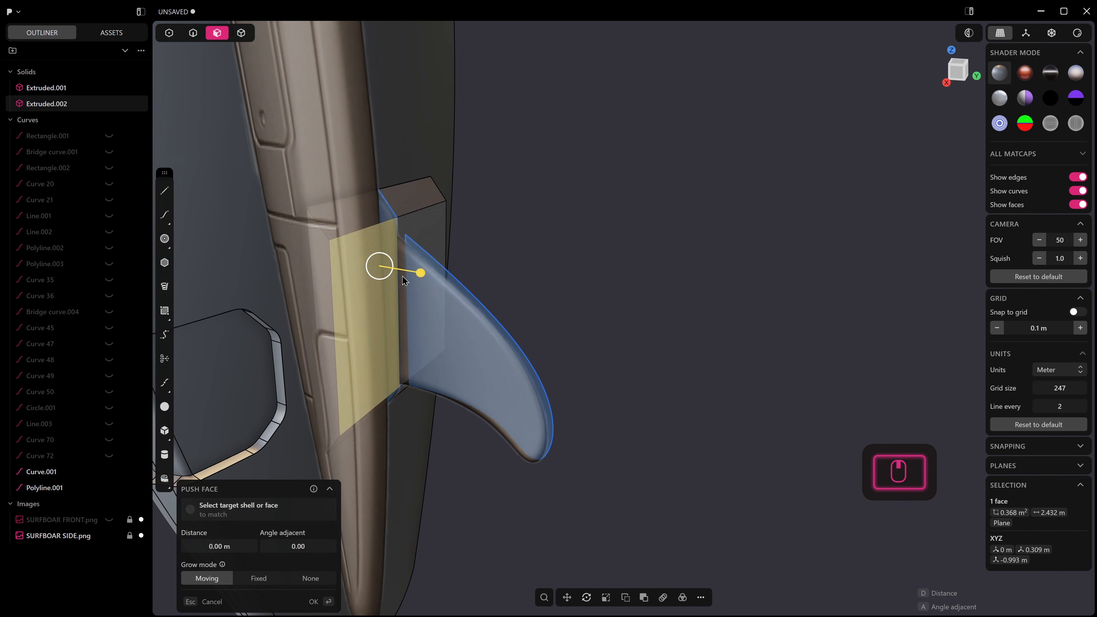
{"action": "key", "text": "shift+s"}
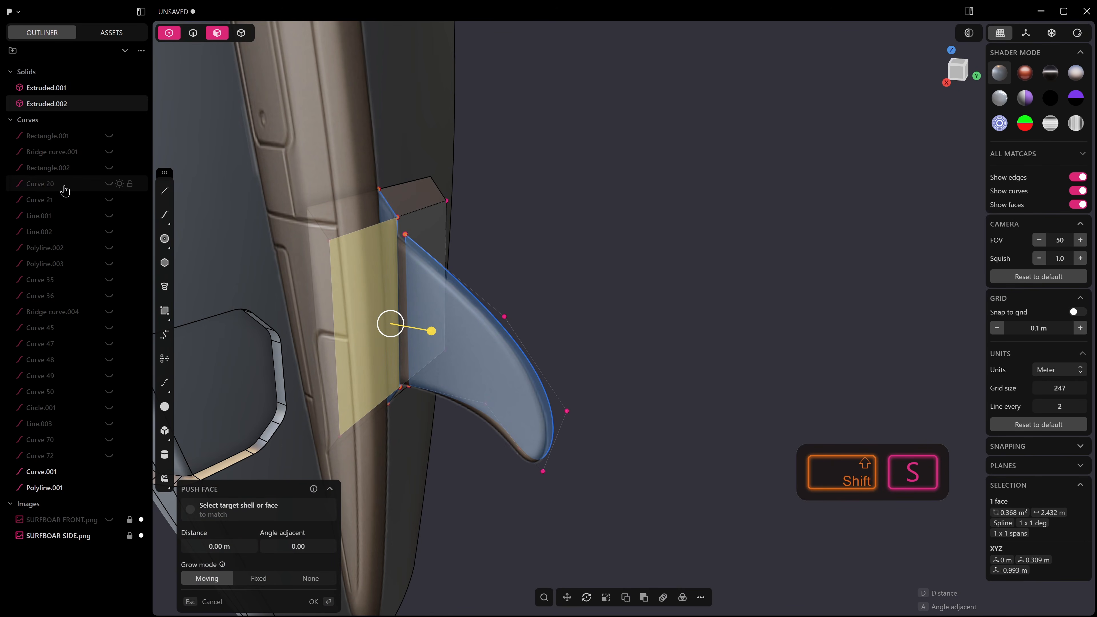
{"action": "key", "text": "ctrl+z"}
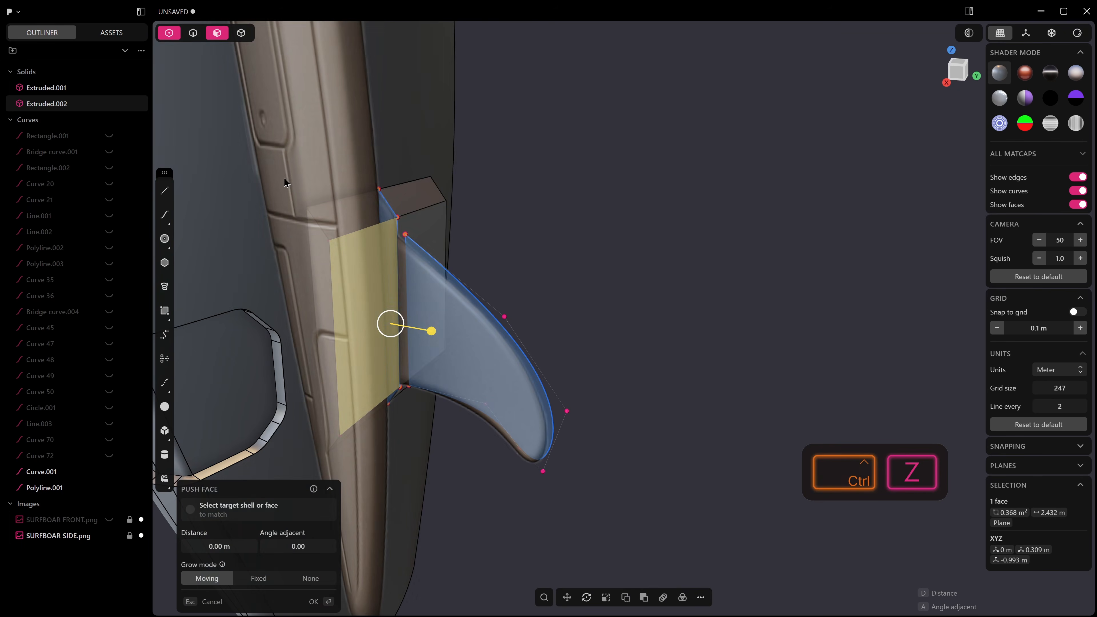
Step: Hide the SURFBOAR SIDE.png reference image and the base plate's polyline
{"action": "left_click", "coordinate": [464, 231]}
{"action": "mouse_move", "coordinate": [443, 225]}
{"action": "middle_mouse_down"}
{"action": "mouse_move", "coordinate": [451, 211]}
{"action": "mouse_move", "coordinate": [429, 227]}
{"action": "middle_mouse_up"}
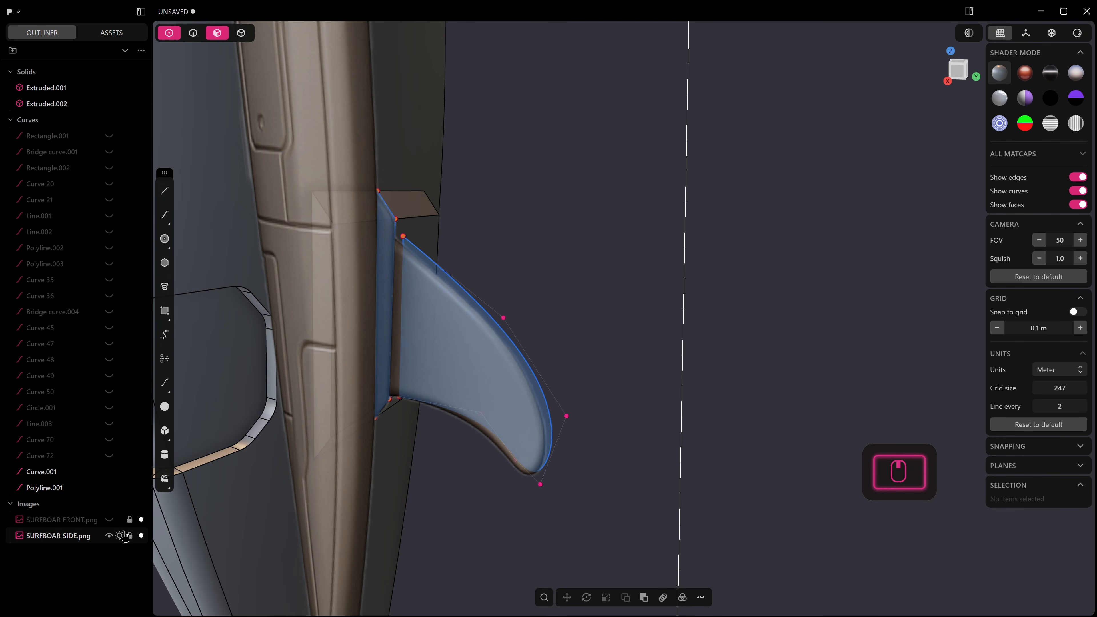
{"action": "left_click", "coordinate": [109, 536]}
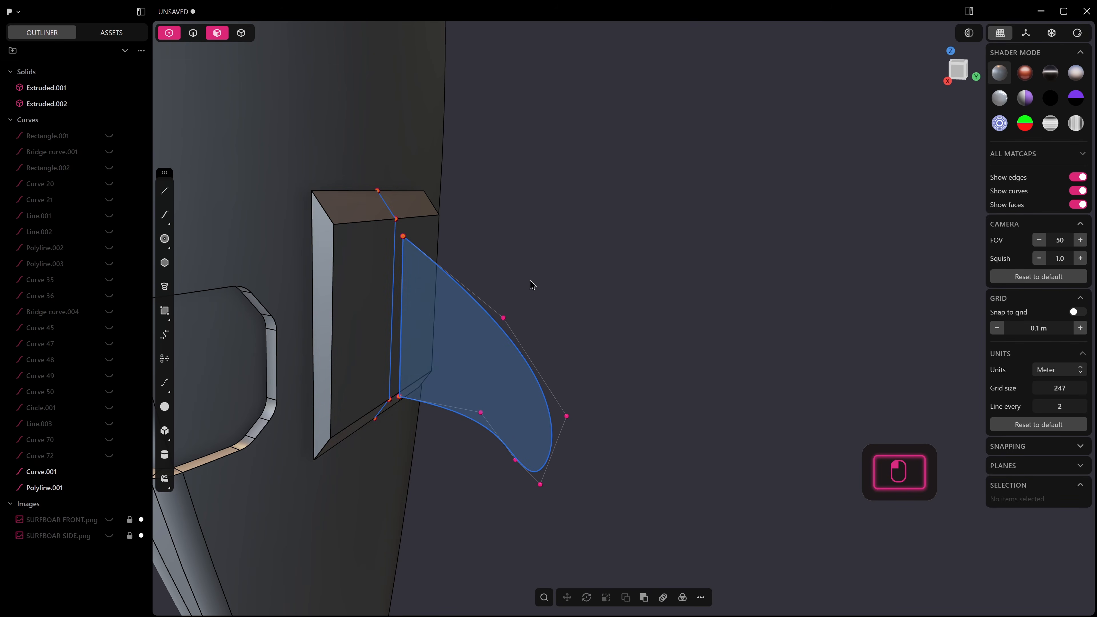
{"action": "left_click", "coordinate": [359, 275]}
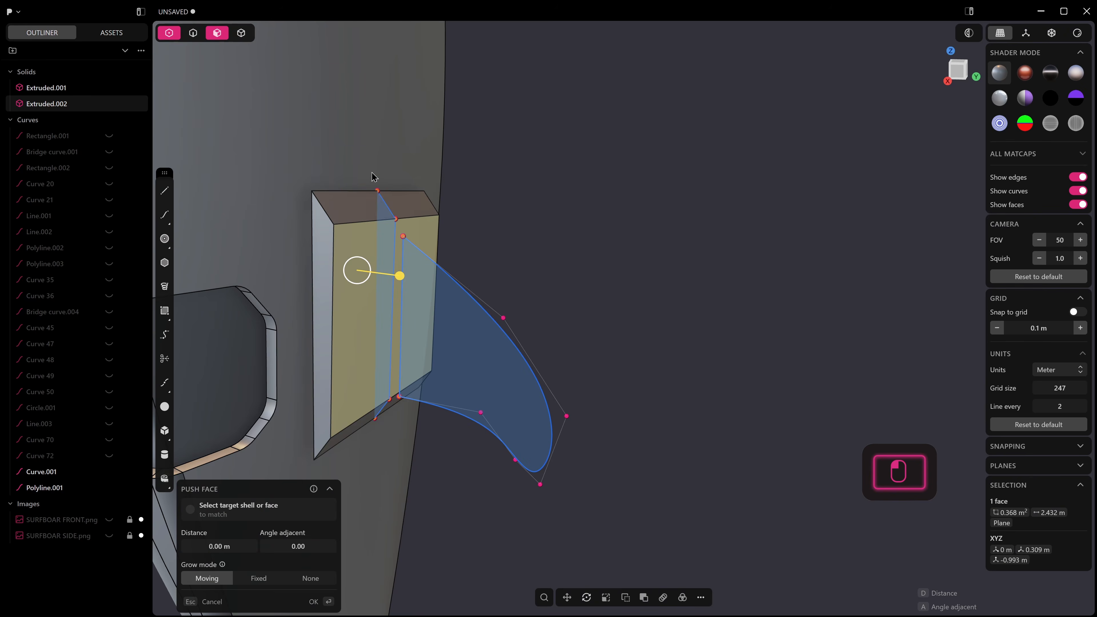
{"action": "left_click", "coordinate": [395, 219]}
{"action": "key", "text": "z"}
{"action": "key", "text": "h"}
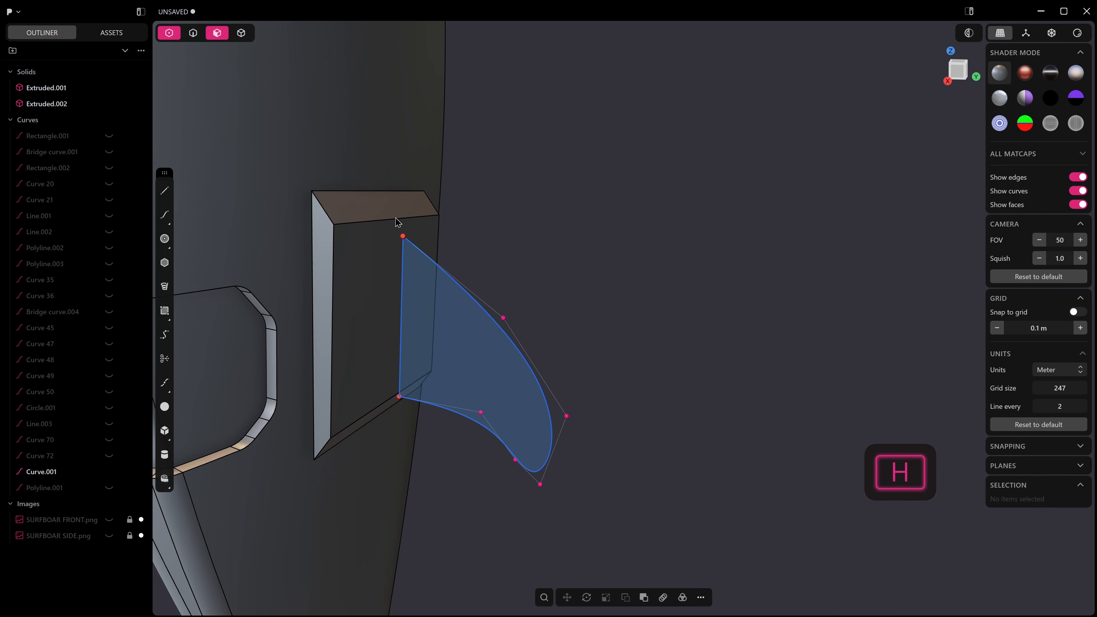
Step: Raise the base block's outer face to a 2 x 2 degree spline and move its middle-row and lower-center control points about 0.036 m outward along Y
{"action": "left_click", "coordinate": [365, 245]}
{"action": "key", "text": "shift+s"}
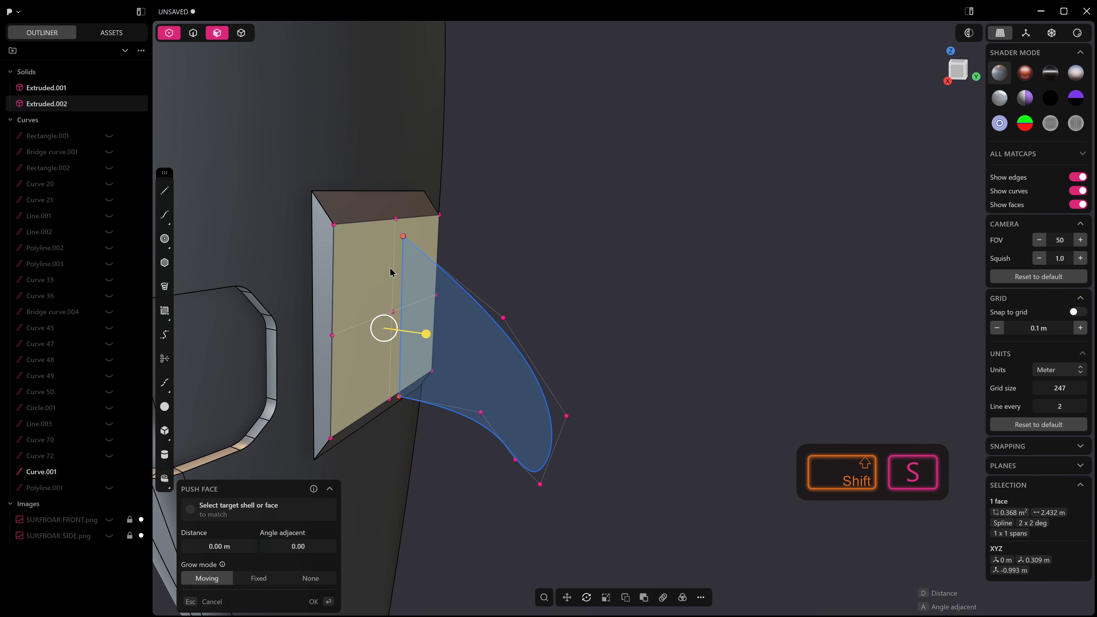
{"action": "left_click_drag", "start_coordinate": [374, 203], "coordinate": [394, 364]}
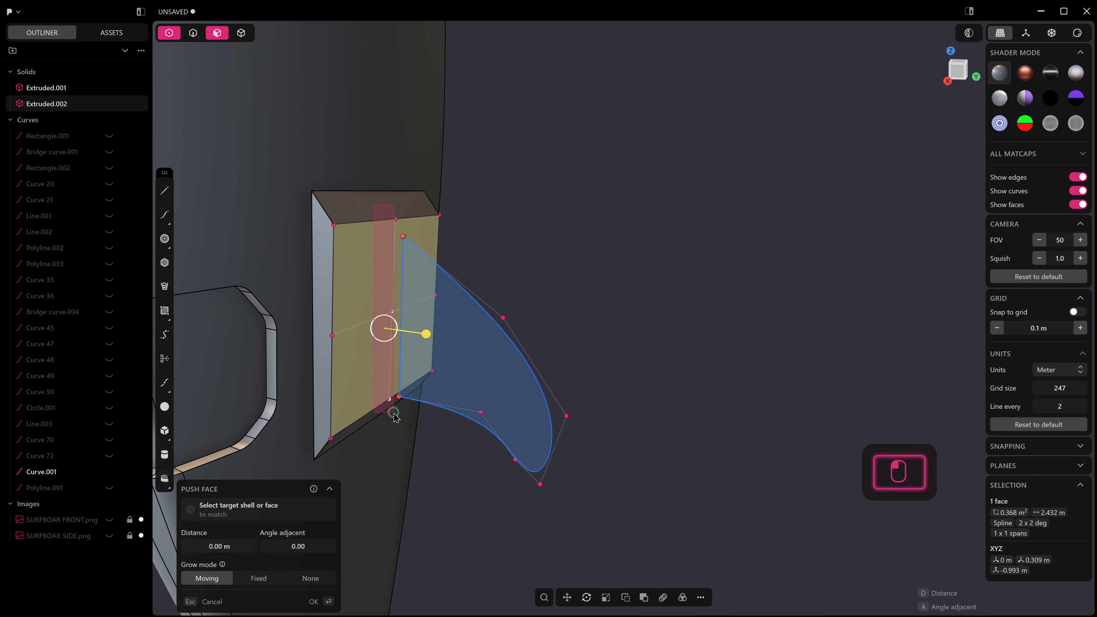
{"action": "left_click_drag", "start_coordinate": [393, 413], "coordinate": [394, 414]}
{"action": "left_click_drag", "start_coordinate": [315, 306], "coordinate": [351, 357], "text": "shift"}
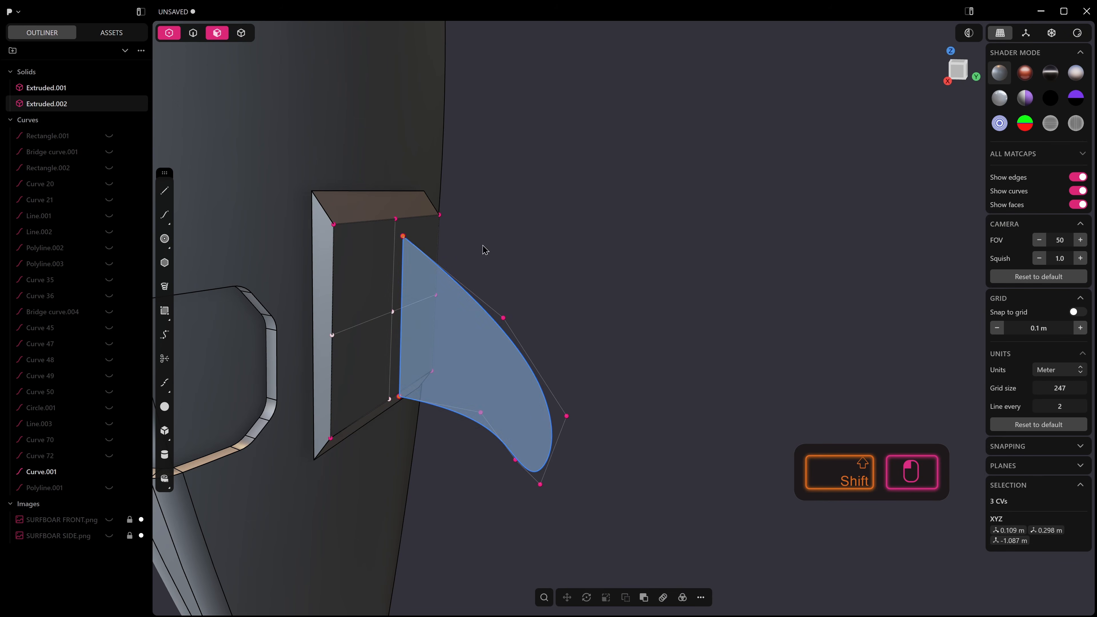
{"action": "middle_click_drag", "start_coordinate": [460, 277], "coordinate": [405, 251]}
{"action": "left_click_drag", "start_coordinate": [522, 220], "coordinate": [530, 244], "text": "shift"}
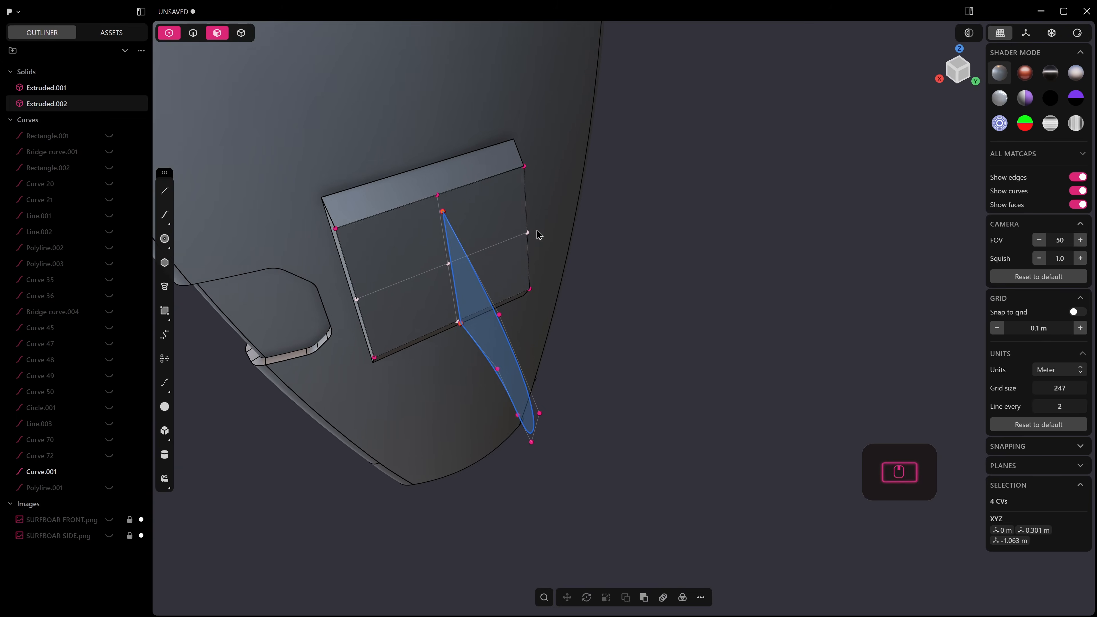
{"action": "key", "text": "g"}
{"action": "left_click_drag", "start_coordinate": [465, 297], "coordinate": [470, 306]}
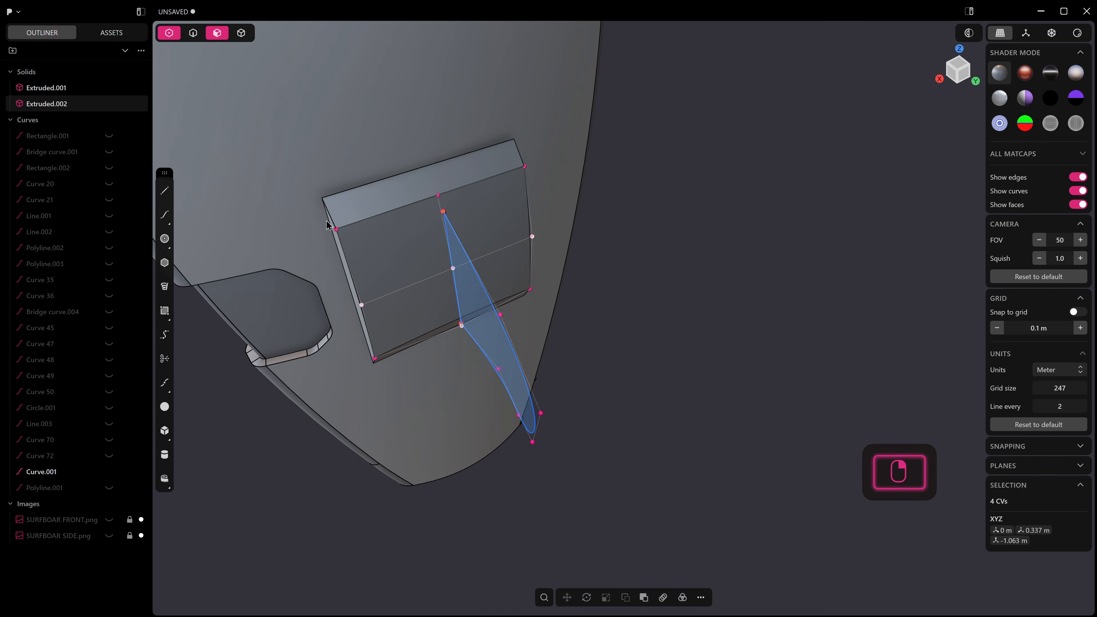
Step: Move the control points along both side edges of the base block's outer face toward the board to curve the face
{"action": "left_click_drag", "start_coordinate": [326, 221], "coordinate": [371, 339]}
{"action": "left_click_drag", "start_coordinate": [387, 375], "coordinate": [388, 375]}
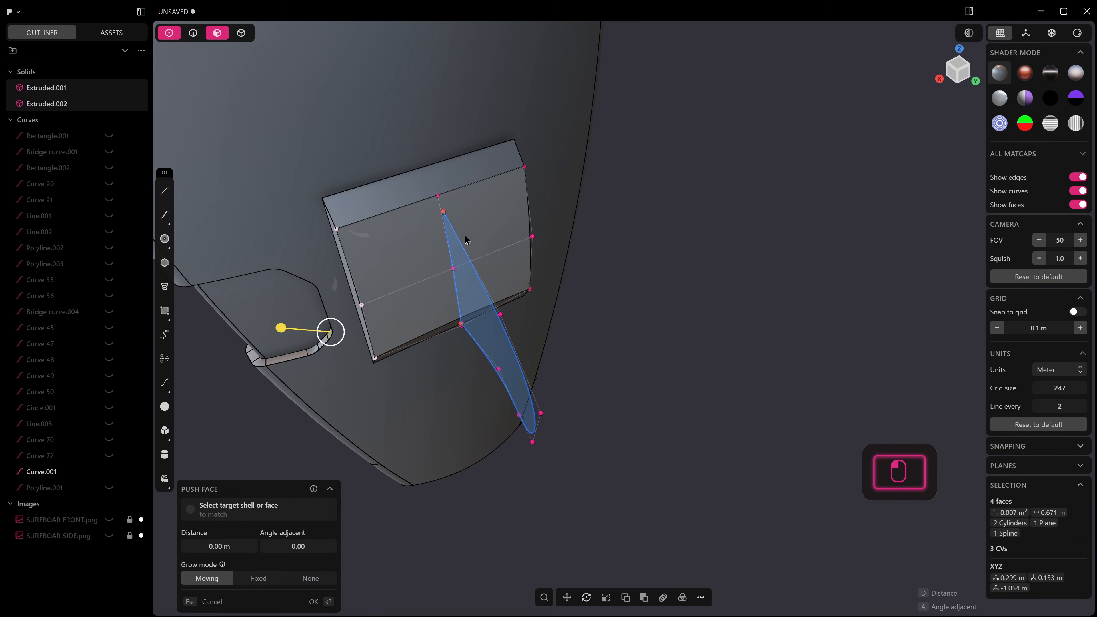
{"action": "left_click", "coordinate": [390, 244]}
{"action": "left_click", "coordinate": [170, 33]}
{"action": "middle_click_drag", "start_coordinate": [339, 219], "coordinate": [323, 201]}
{"action": "left_click_drag", "start_coordinate": [311, 203], "coordinate": [381, 407]}
{"action": "left_click_drag", "start_coordinate": [515, 195], "coordinate": [591, 373], "text": "shift"}
{"action": "middle_click_drag", "start_coordinate": [591, 373], "coordinate": [491, 317]}
{"action": "key", "text": "g"}
{"action": "left_click_drag", "start_coordinate": [534, 288], "coordinate": [530, 289]}
{"action": "middle_click_drag", "start_coordinate": [530, 290], "coordinate": [514, 209]}
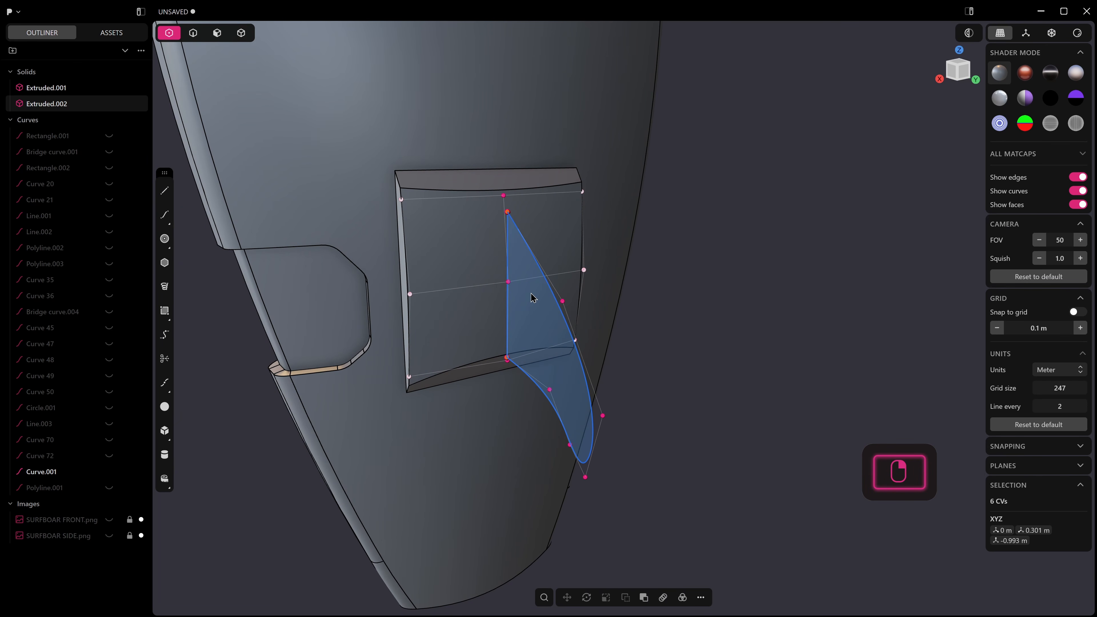
Step: Extrude the closed fin profile symmetrically to both sides into a thin solid
{"action": "key", "text": "e"}
{"action": "key", "text": "Tab"}
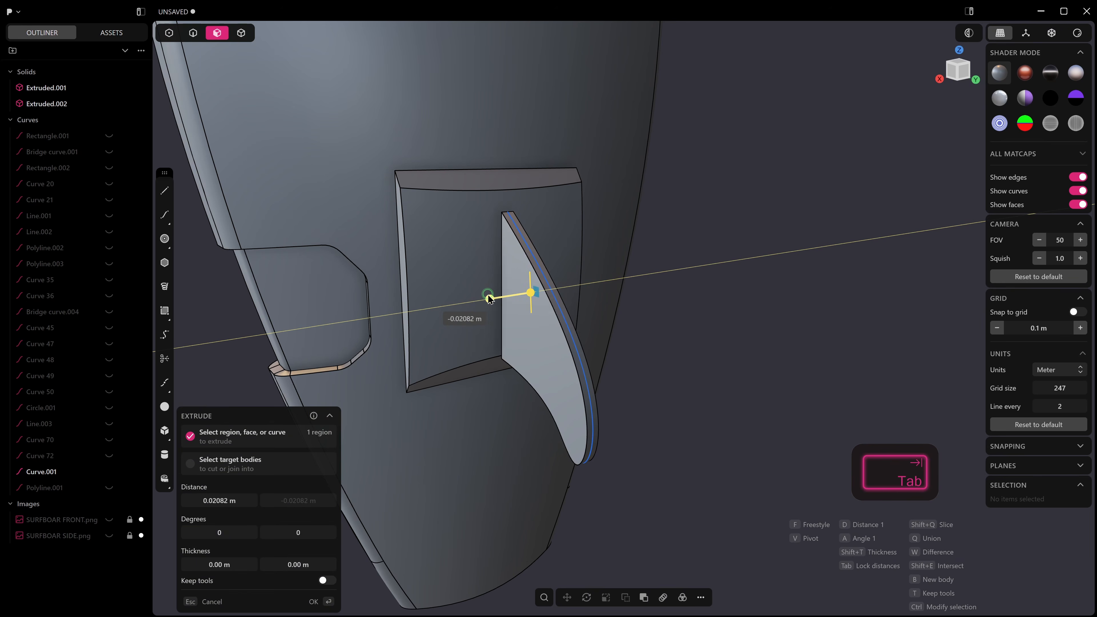
{"action": "key", "text": "Return"}
Step: Try a Full fillet on the two long outer edges of the fin solid
{"action": "key", "text": "f"}
{"action": "left_click", "coordinate": [534, 284]}
{"action": "left_click", "coordinate": [556, 276], "text": "shift"}
{"action": "left_click_drag", "start_coordinate": [556, 275], "coordinate": [560, 274]}
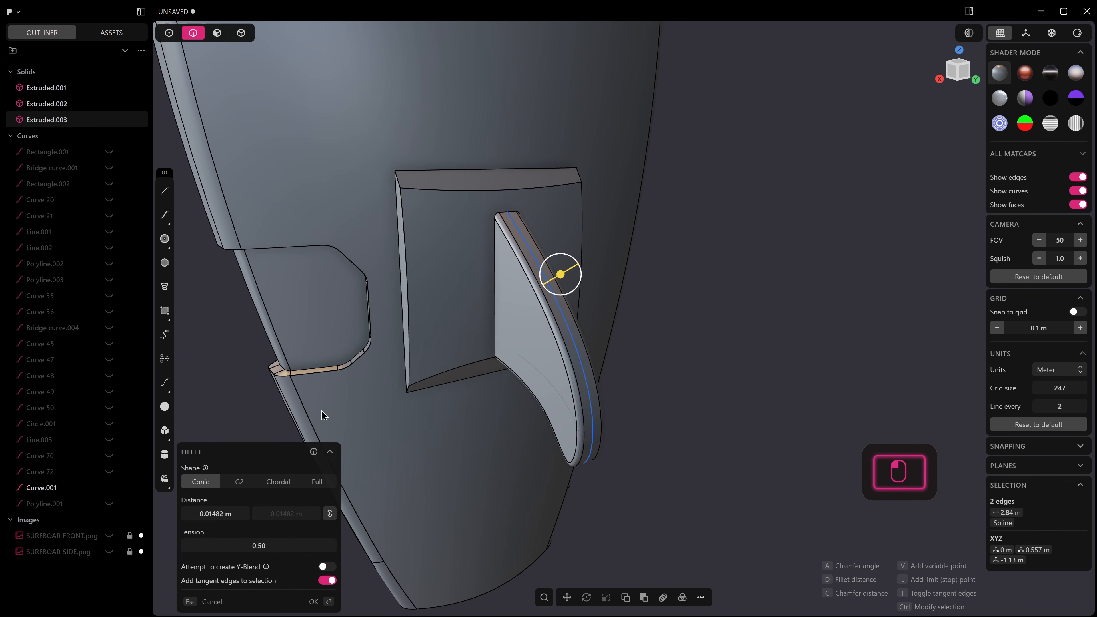
{"action": "left_click", "coordinate": [324, 485]}
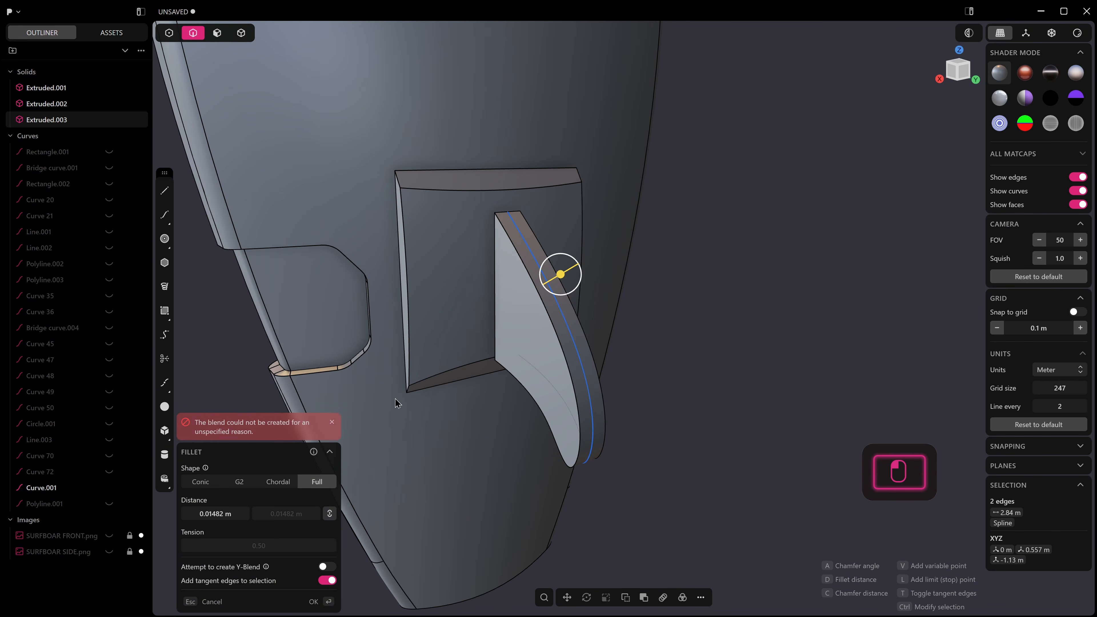
{"action": "key", "text": "ctrl+z"}
Step: Fillet the fin's two long outer edges with the Conic shape by about 0.03 m
{"action": "double_click", "coordinate": [564, 286], "text": "shift"}
{"action": "left_click_drag", "start_coordinate": [565, 287], "coordinate": [572, 283]}
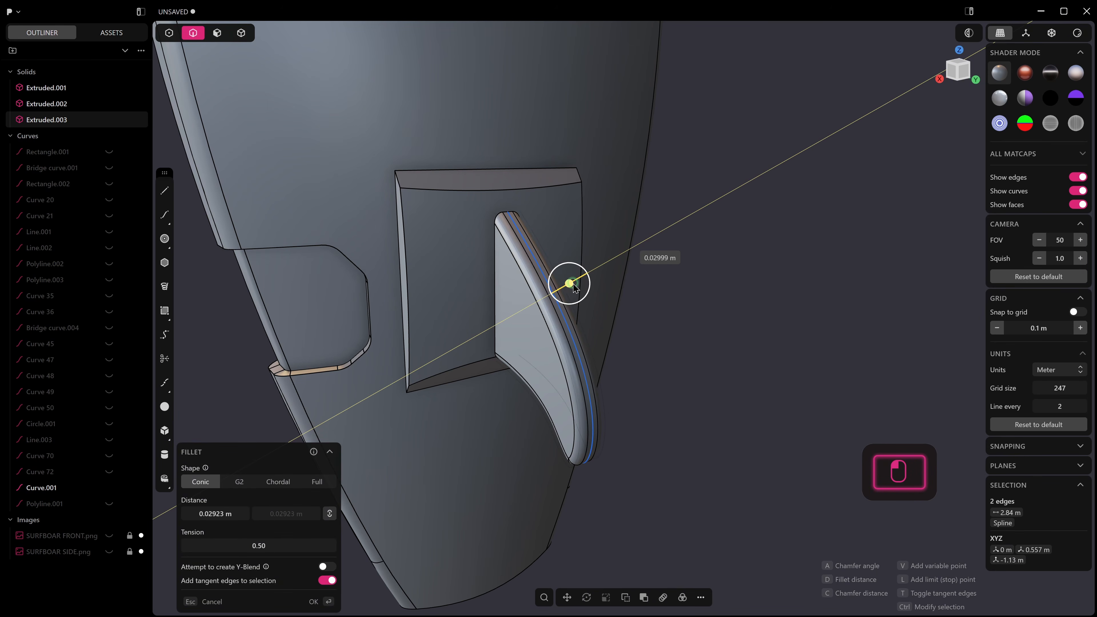
{"action": "right_click", "coordinate": [444, 317]}
Step: Push the fin's root face into the curved base block to close the gap between them
{"action": "middle_click_drag", "start_coordinate": [444, 317], "coordinate": [468, 274]}
{"action": "scroll", "coordinate": [483, 274], "scroll_direction": "up", "scroll_amount": 5}
{"action": "scroll", "coordinate": [445, 274], "scroll_direction": "up", "scroll_amount": 4}
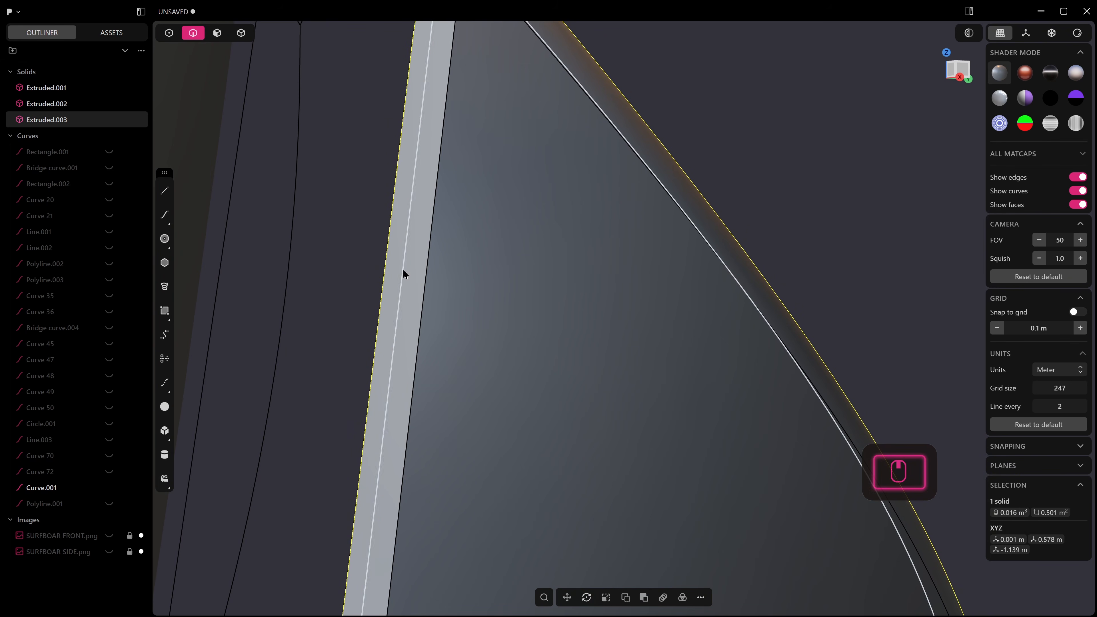
{"action": "key", "text": "3"}
{"action": "left_click", "coordinate": [417, 265]}
{"action": "left_click_drag", "start_coordinate": [427, 270], "coordinate": [433, 273]}
{"action": "scroll", "coordinate": [434, 281], "scroll_direction": "down", "scroll_amount": 6}
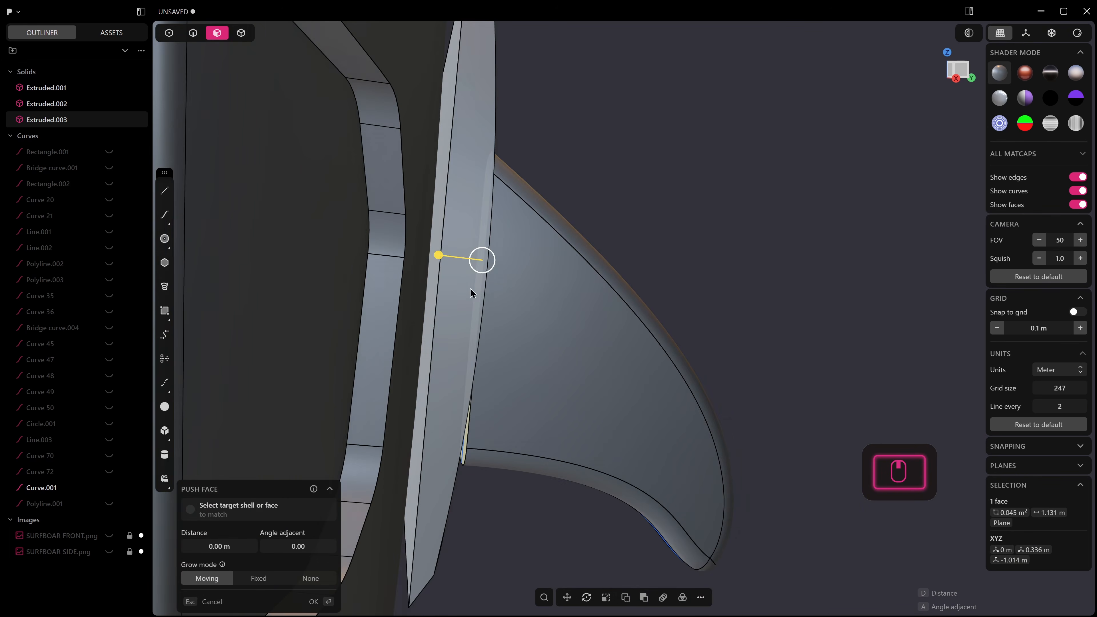
{"action": "middle_click_drag", "start_coordinate": [484, 285], "coordinate": [440, 282]}
{"action": "middle_click_drag", "start_coordinate": [509, 254], "coordinate": [510, 292], "text": "shift"}
{"action": "left_click_drag", "start_coordinate": [512, 296], "coordinate": [524, 248]}
{"action": "mouse_move", "coordinate": [516, 254]}
{"action": "middle_mouse_down"}
{"action": "mouse_move", "coordinate": [487, 270]}
{"action": "mouse_move", "coordinate": [520, 260]}
{"action": "mouse_move", "coordinate": [510, 259]}
{"action": "middle_mouse_up"}
{"action": "scroll", "coordinate": [492, 268], "scroll_direction": "down", "scroll_amount": 5}
{"action": "mouse_move", "coordinate": [510, 259]}
{"action": "middle_mouse_down", "text": "shift"}
{"action": "mouse_move", "coordinate": [454, 242]}
{"action": "mouse_move", "coordinate": [460, 254]}
{"action": "mouse_move", "coordinate": [512, 262]}
{"action": "middle_mouse_up", "text": "shift"}
{"action": "left_click", "coordinate": [455, 241]}
Step: Unite the base block and the fin into one solid with a Boolean Union
{"action": "key", "text": "4"}
{"action": "left_click", "coordinate": [565, 237]}
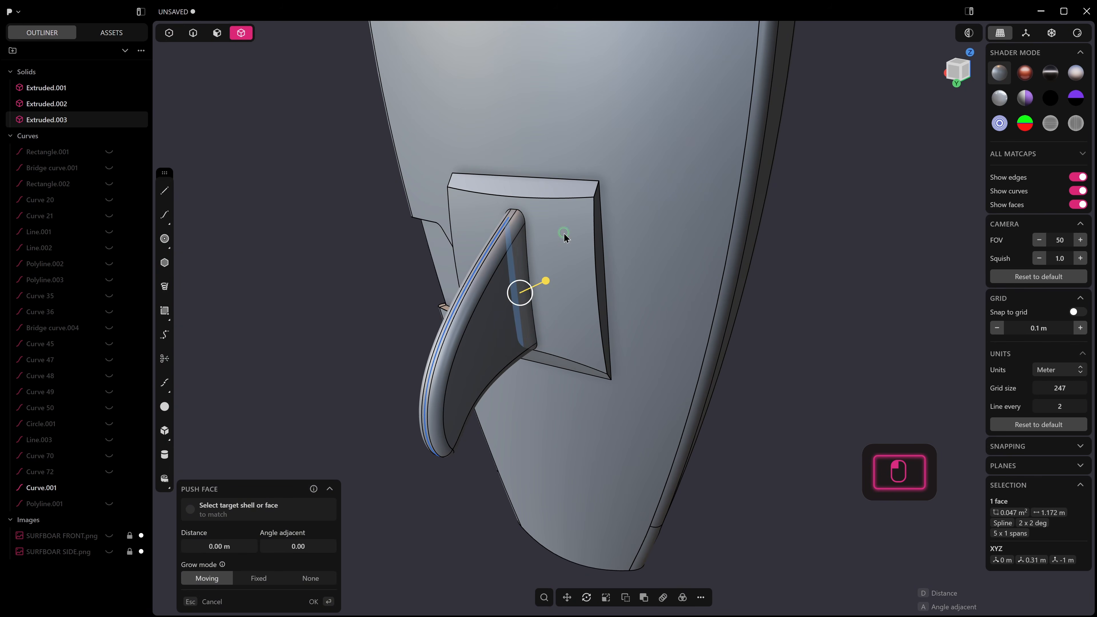
{"action": "left_click", "coordinate": [505, 276], "text": "shift"}
{"action": "key", "text": "q"}
{"action": "key", "text": "q"}
{"action": "middle_click_drag", "start_coordinate": [510, 269], "coordinate": [595, 263]}
{"action": "right_click", "coordinate": [591, 261]}
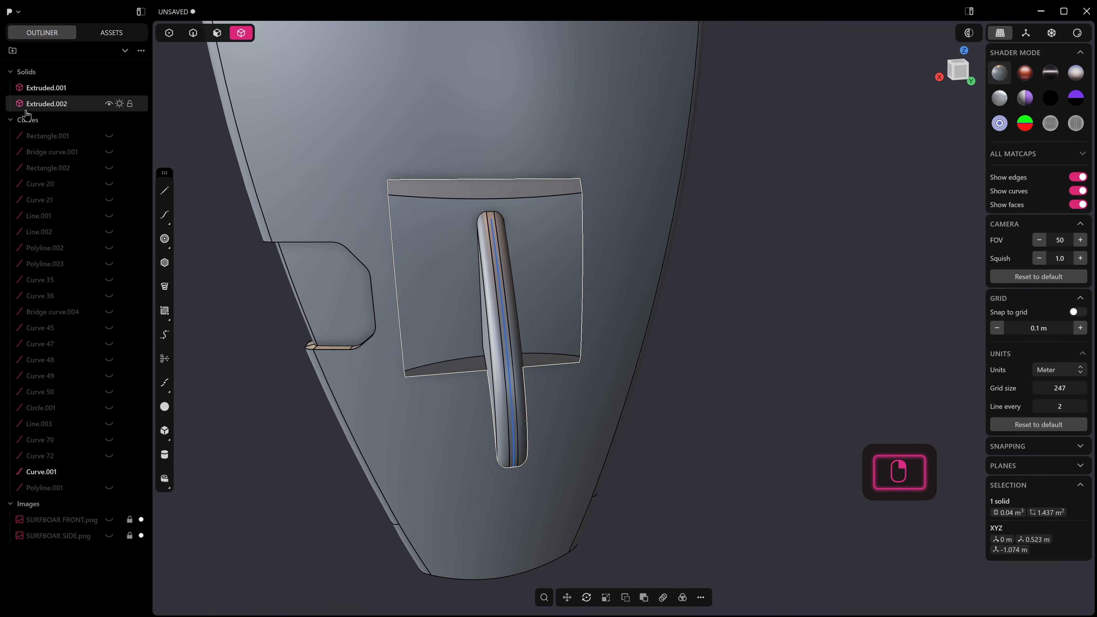
Step: Hide all construction curves
{"action": "left_click", "coordinate": [32, 122]}
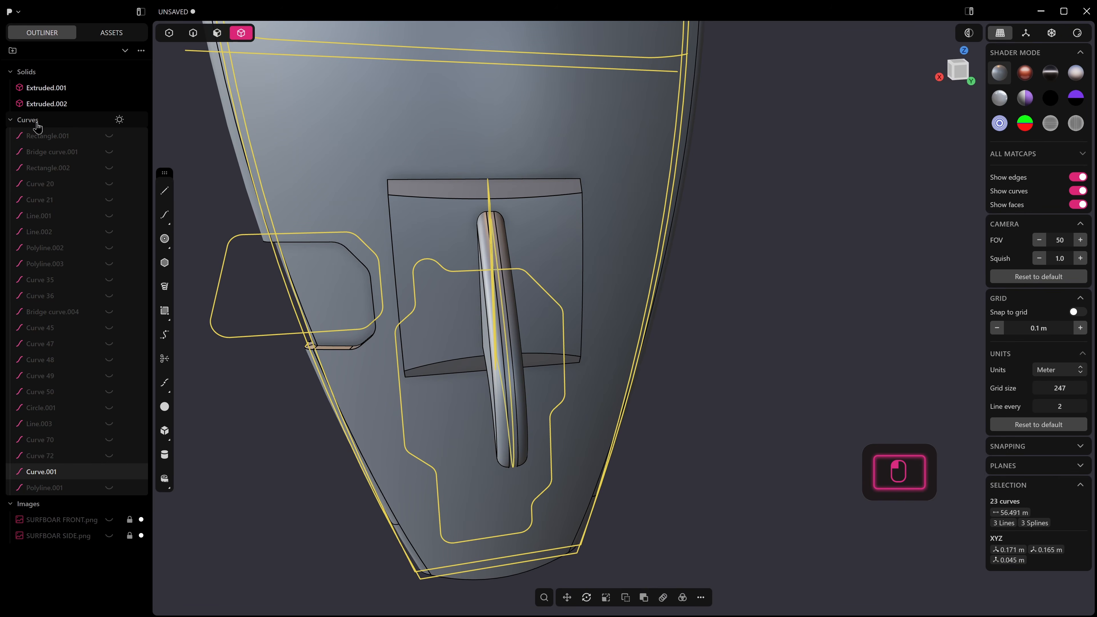
{"action": "key", "text": "h"}
{"action": "middle_click_drag", "start_coordinate": [729, 229], "coordinate": [764, 233]}
{"action": "left_click", "coordinate": [763, 235]}
Step: Fillet the upper and lower edges of the base block's outer face
{"action": "middle_click_drag", "start_coordinate": [648, 279], "coordinate": [695, 283]}
{"action": "scroll", "coordinate": [487, 267], "scroll_direction": "up", "scroll_amount": 2}
{"action": "middle_click_drag", "start_coordinate": [487, 267], "coordinate": [525, 272]}
{"action": "key", "text": "2"}
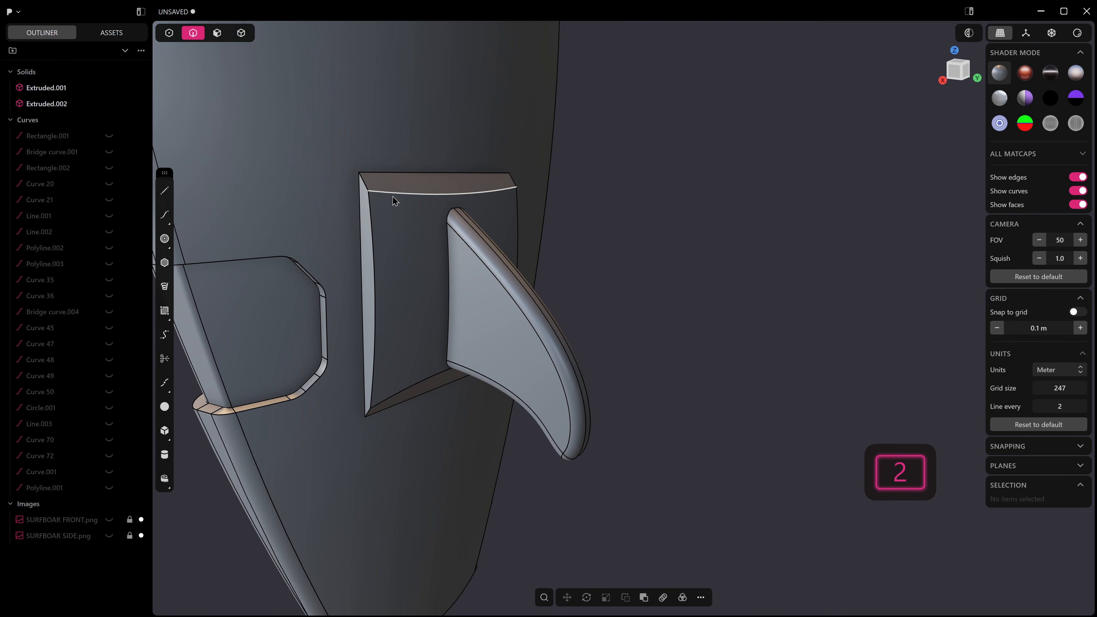
{"action": "left_click", "coordinate": [391, 193]}
{"action": "key", "text": "f"}
{"action": "left_click", "coordinate": [425, 376], "text": "shift"}
{"action": "left_click_drag", "start_coordinate": [426, 377], "coordinate": [409, 365]}
{"action": "right_click", "coordinate": [390, 288]}
Step: Try a fillet on a side edge of the base block's outer face, and undo back to the upper and lower edges
{"action": "left_click", "coordinate": [377, 272]}
{"action": "key", "text": "f"}
{"action": "left_click_drag", "start_coordinate": [377, 271], "coordinate": [383, 256]}
{"action": "key", "text": "ctrl+z"}
{"action": "key", "text": "ctrl+z"}
{"action": "key", "text": "ctrl+z"}
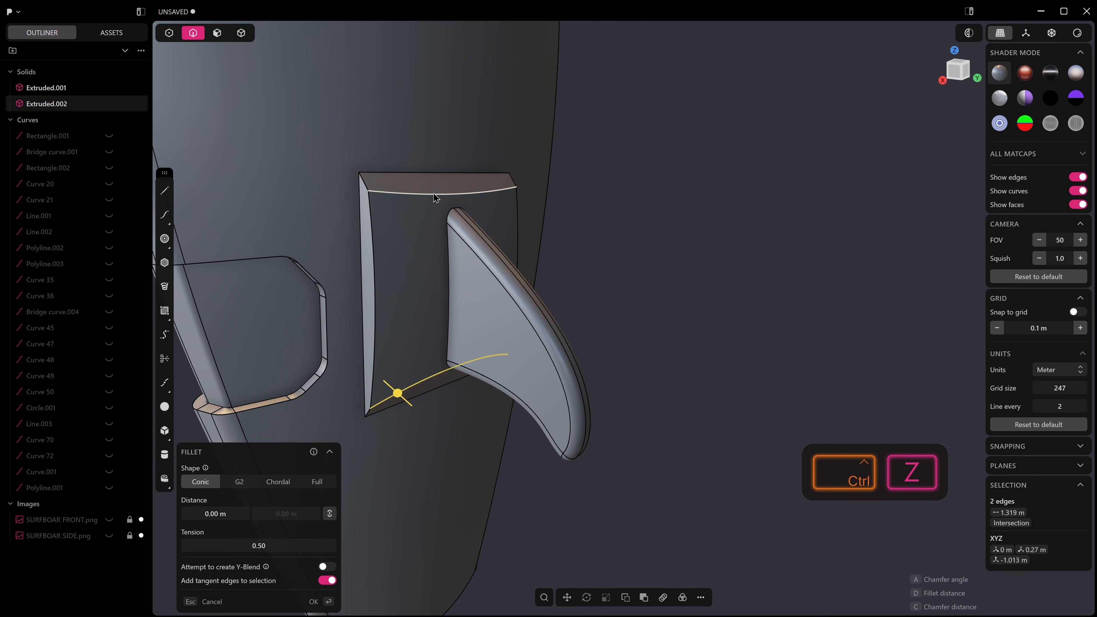
Step: Set the fillet on the base block's upper and lower outer edges to about 0.075 m
{"action": "left_click_drag", "start_coordinate": [397, 393], "coordinate": [408, 405]}
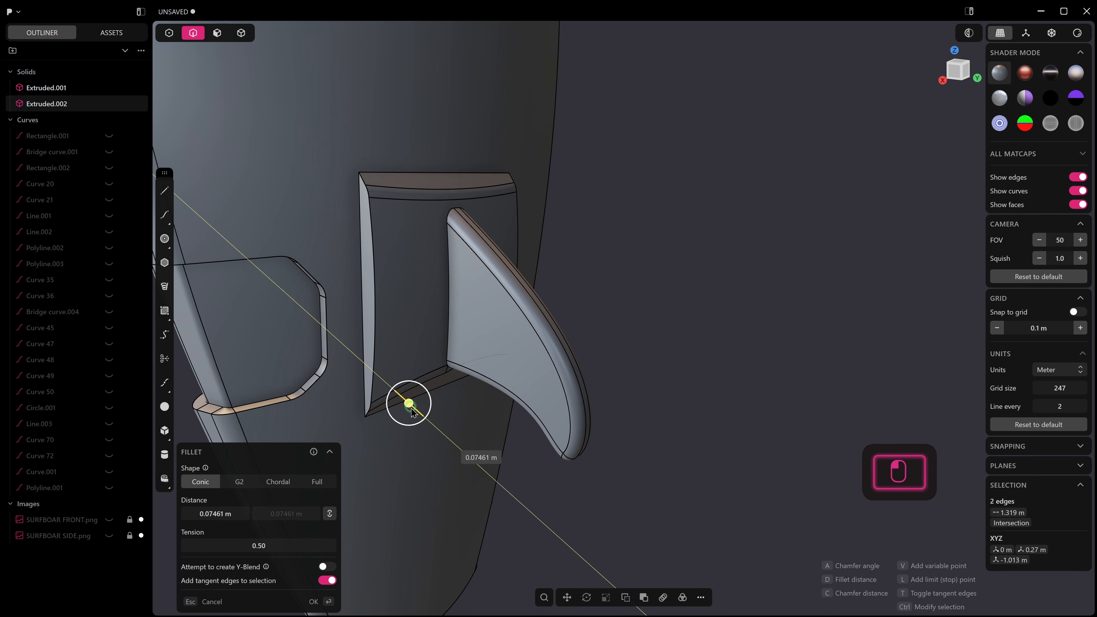
{"action": "right_click", "coordinate": [413, 410]}
Step: Fillet both side edges of the base block's outer face together by about 0.071 m
{"action": "middle_click_drag", "start_coordinate": [412, 406], "coordinate": [385, 270]}
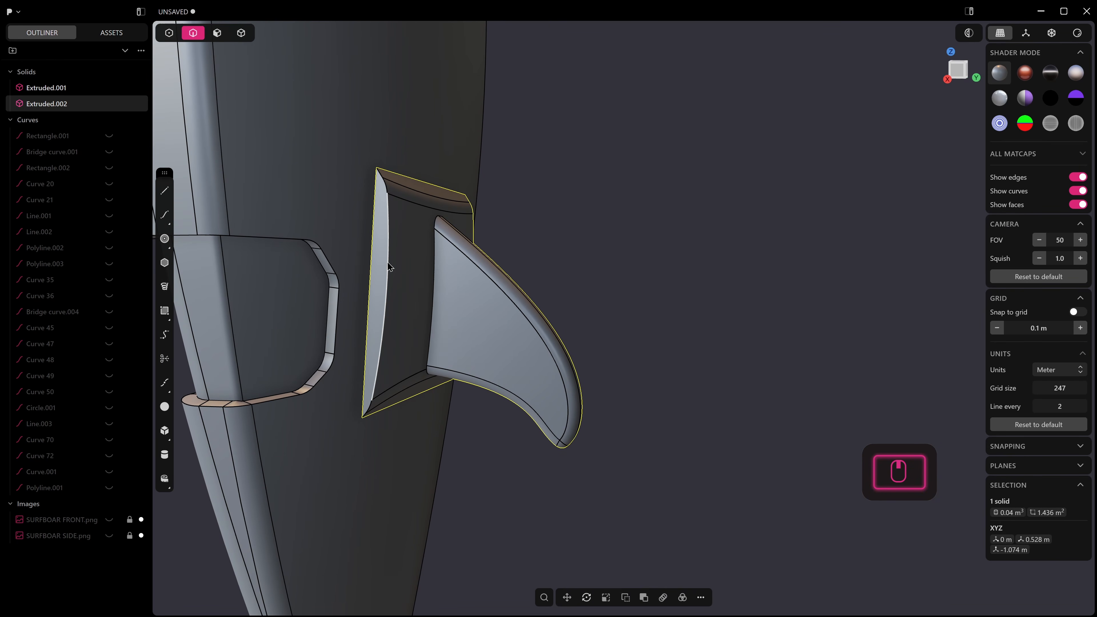
{"action": "left_click", "coordinate": [388, 264]}
{"action": "left_click_drag", "start_coordinate": [388, 263], "coordinate": [412, 267]}
{"action": "middle_click_drag", "start_coordinate": [413, 268], "coordinate": [265, 327]}
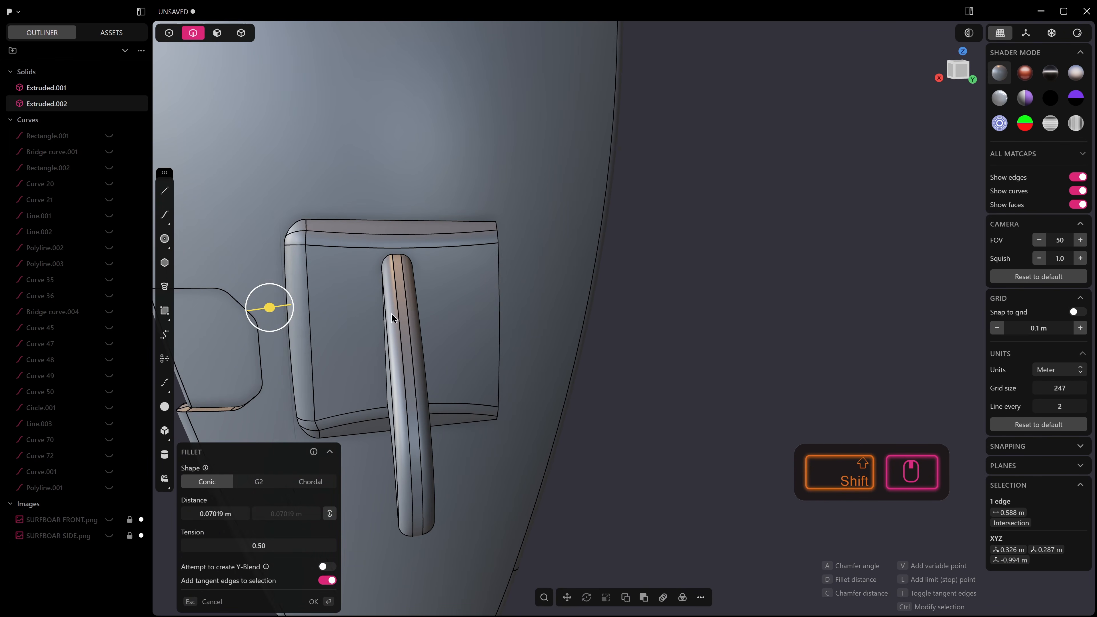
{"action": "key", "text": "ctrl+z"}
{"action": "left_click", "coordinate": [497, 283], "text": "shift"}
{"action": "left_click_drag", "start_coordinate": [498, 283], "coordinate": [522, 299]}
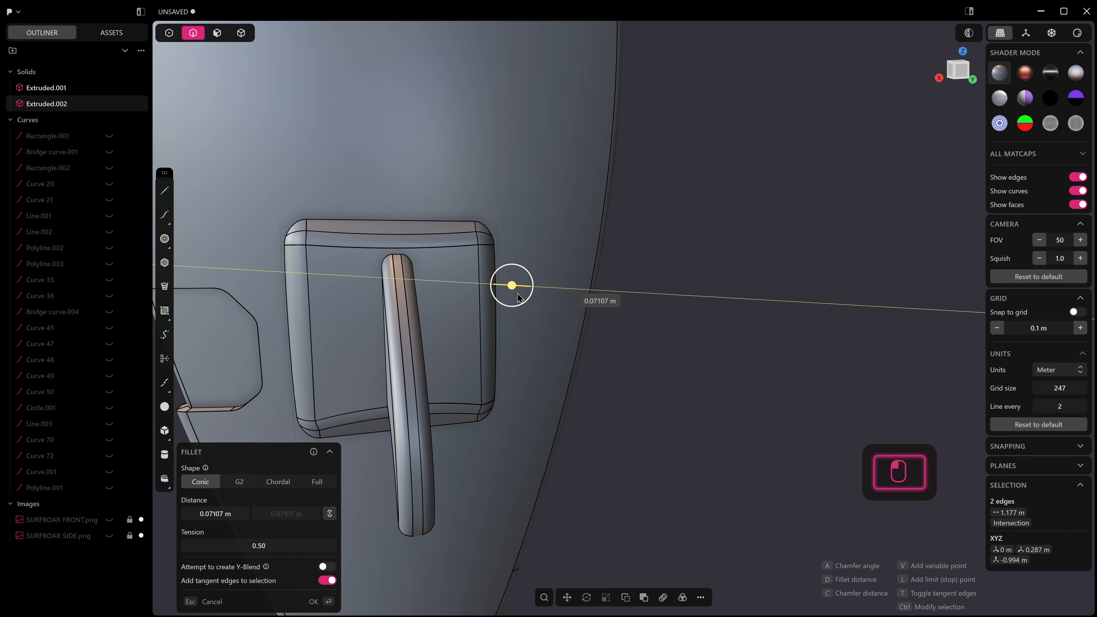
{"action": "key", "text": "Return"}
Step: Unite the fin and base block with the surfboard body using a Boolean Union
{"action": "middle_click_drag", "start_coordinate": [427, 328], "coordinate": [450, 280]}
{"action": "key", "text": "4"}
{"action": "key", "text": "q"}
{"action": "left_click", "coordinate": [456, 216], "text": "shift"}
{"action": "key", "text": "q"}
{"action": "scroll", "coordinate": [450, 277], "scroll_direction": "down", "scroll_amount": 4}
{"action": "key", "text": "Return"}
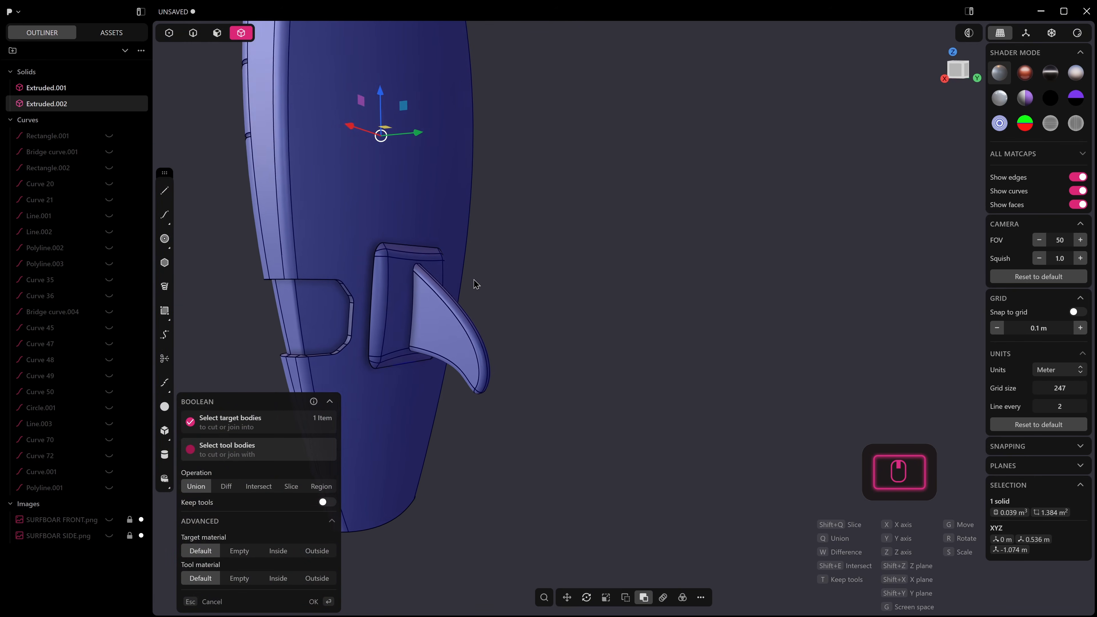
Step: Examine the joined surfboard's silhouette from several sides with the black matcap, and restore the default grey matcap
{"action": "middle_click_drag", "start_coordinate": [430, 281], "coordinate": [484, 342]}
{"action": "scroll", "coordinate": [444, 304], "scroll_direction": "down", "scroll_amount": 5}
{"action": "key", "text": "KP_3"}
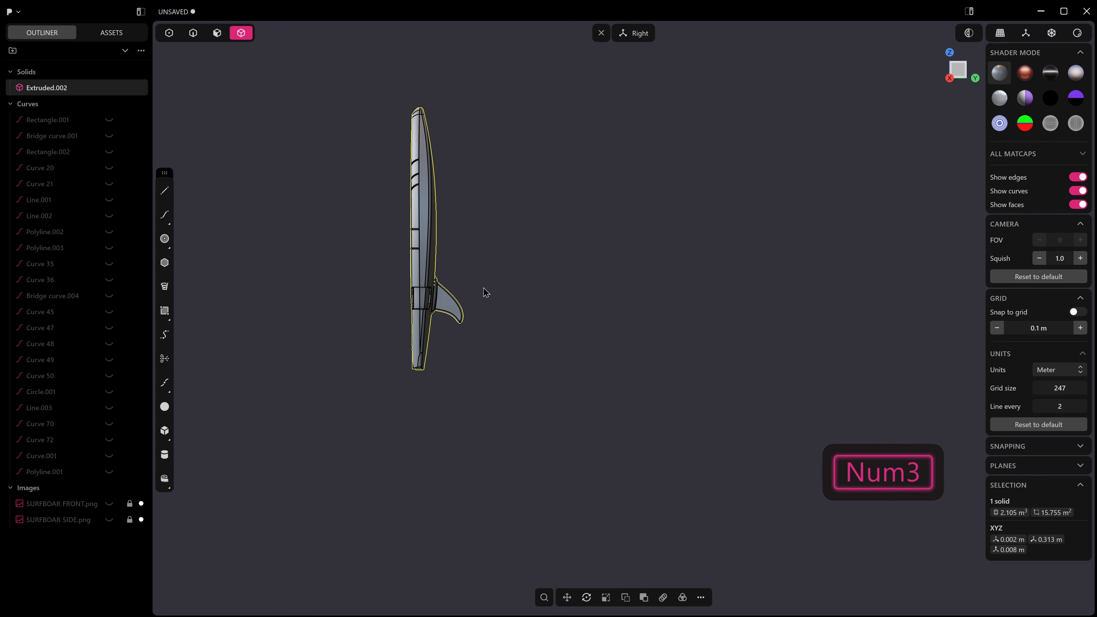
{"action": "left_click", "coordinate": [497, 272]}
{"action": "scroll", "coordinate": [465, 235], "scroll_direction": "up", "scroll_amount": 2}
{"action": "middle_click_drag", "start_coordinate": [464, 235], "coordinate": [552, 252]}
{"action": "left_click", "coordinate": [1052, 104]}
{"action": "middle_click_drag", "start_coordinate": [620, 308], "coordinate": [719, 337]}
{"action": "mouse_move", "coordinate": [607, 343]}
{"action": "middle_mouse_down", "text": "shift"}
{"action": "mouse_move", "coordinate": [541, 343]}
{"action": "mouse_move", "coordinate": [606, 342]}
{"action": "middle_mouse_up", "text": "shift"}
{"action": "key", "text": "alt+shift+z"}
{"action": "middle_click_drag", "start_coordinate": [522, 355], "coordinate": [426, 342]}
{"action": "mouse_move", "coordinate": [536, 351]}
{"action": "middle_mouse_down"}
{"action": "mouse_move", "coordinate": [556, 344]}
{"action": "mouse_move", "coordinate": [546, 349]}
{"action": "middle_mouse_up"}
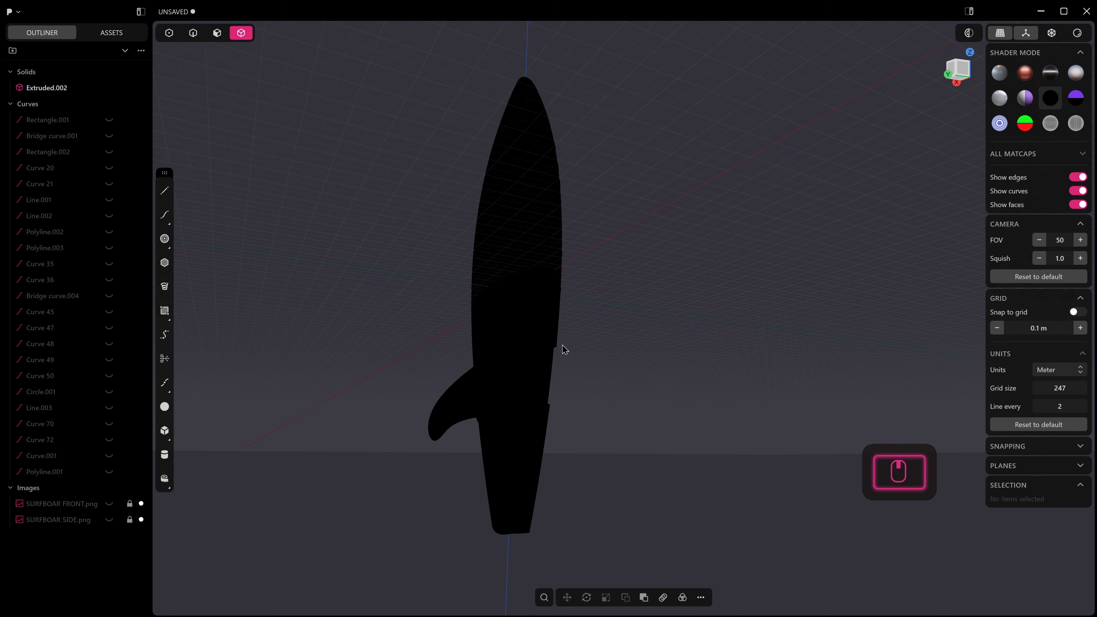
{"action": "middle_click_drag", "start_coordinate": [539, 385], "coordinate": [599, 400]}
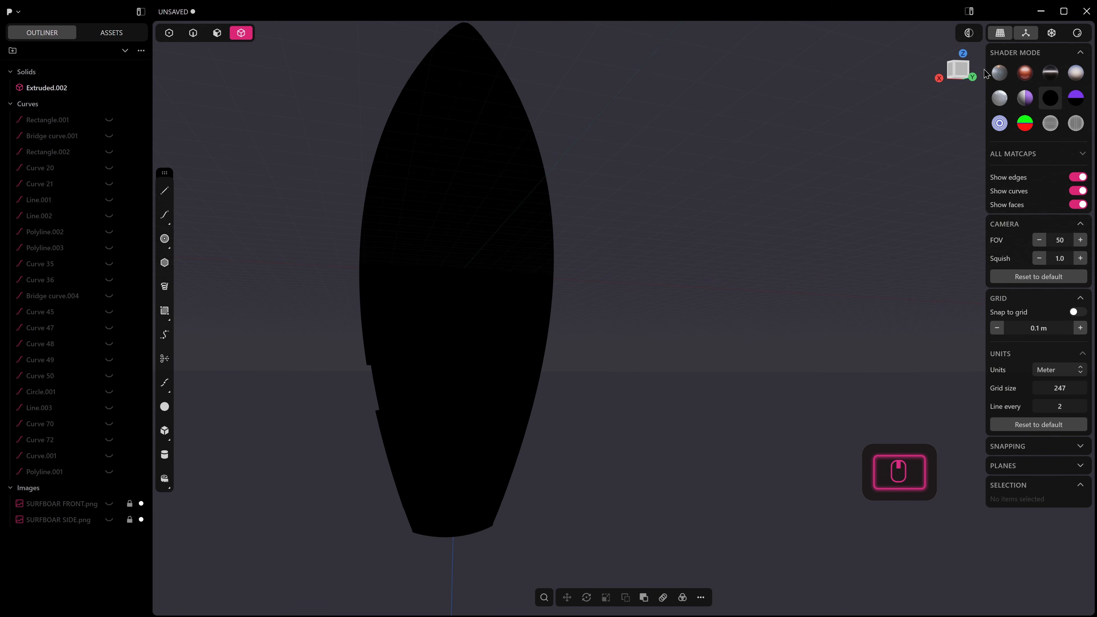
{"action": "left_click", "coordinate": [999, 73]}
Step: Examine the grooves and recessed panels on the board's deck in the front view
{"action": "middle_click_drag", "start_coordinate": [639, 303], "coordinate": [316, 254]}
{"action": "key", "text": "KP_1"}
{"action": "scroll", "coordinate": [377, 340], "scroll_direction": "up", "scroll_amount": 1}
{"action": "middle_click_drag", "start_coordinate": [369, 325], "coordinate": [369, 318], "text": "shift"}
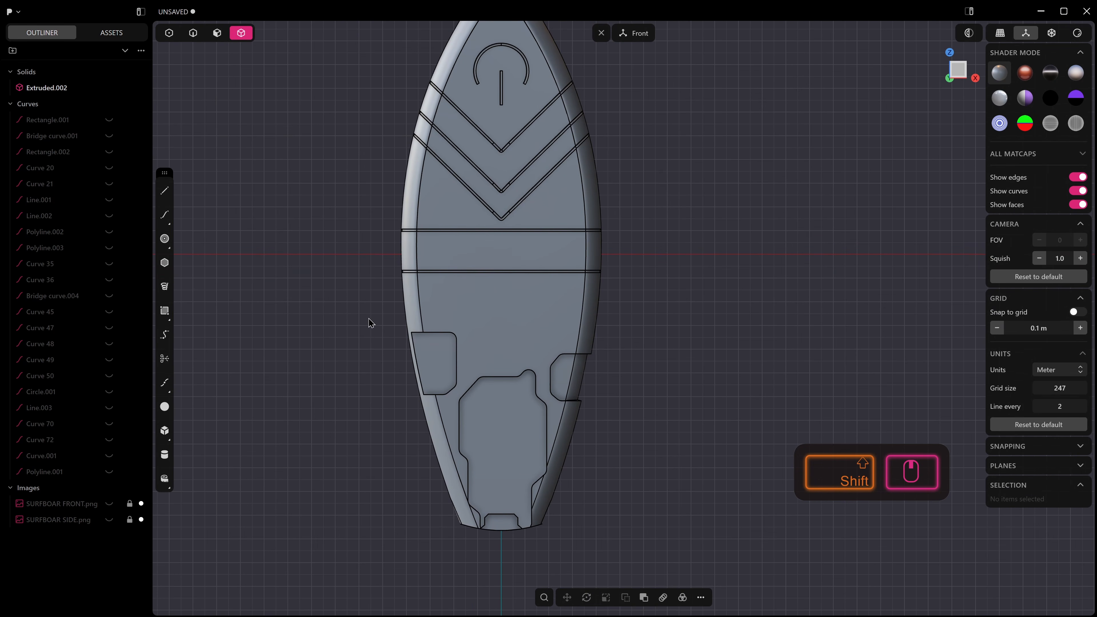
{"action": "scroll", "coordinate": [404, 269], "scroll_direction": "up", "scroll_amount": 2}
{"action": "middle_click_drag", "start_coordinate": [426, 255], "coordinate": [480, 279], "text": "shift"}
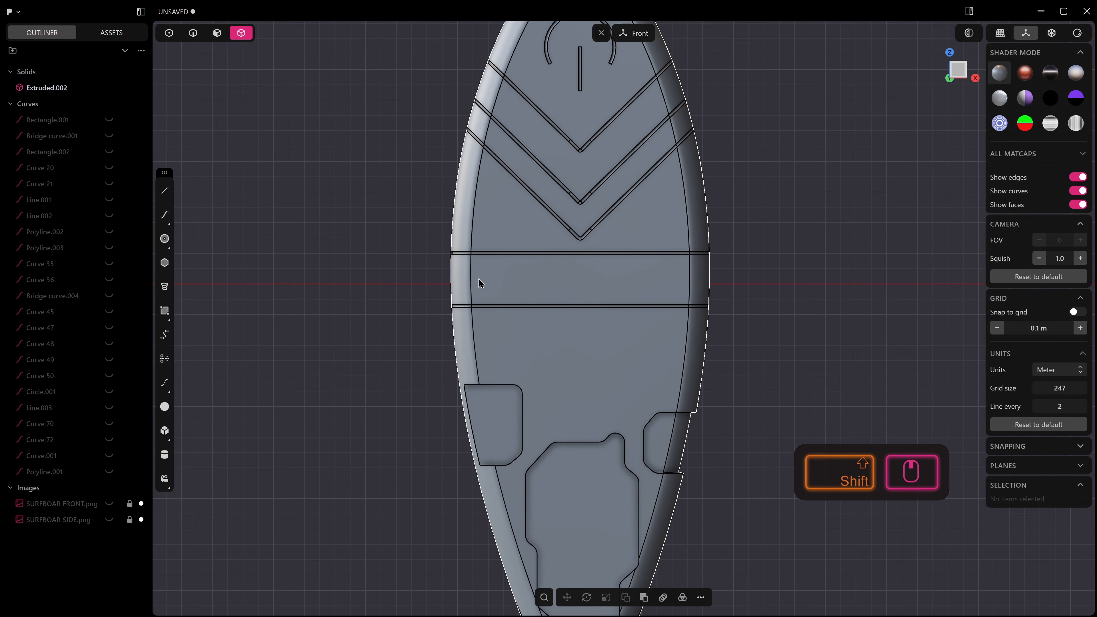
{"action": "scroll", "coordinate": [480, 280], "scroll_direction": "down", "scroll_amount": 2}
{"action": "scroll", "coordinate": [492, 286], "scroll_direction": "up", "scroll_amount": 3}
{"action": "scroll", "coordinate": [522, 289], "scroll_direction": "up", "scroll_amount": 1}
{"action": "middle_click_drag", "start_coordinate": [537, 288], "coordinate": [519, 307], "text": "shift"}
{"action": "scroll", "coordinate": [517, 302], "scroll_direction": "up", "scroll_amount": 6}
{"action": "scroll", "coordinate": [560, 333], "scroll_direction": "down", "scroll_amount": 6}
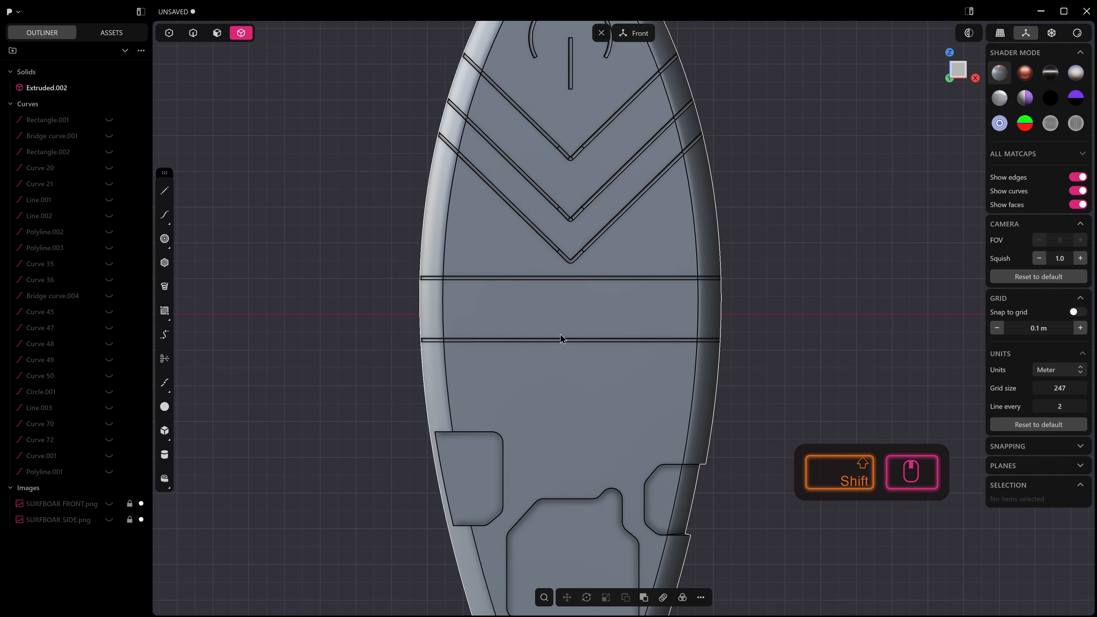
Step: Divide the floor face of the rectangular side recess into strips with six isoparam cuts in the U direction
{"action": "middle_click_drag", "start_coordinate": [544, 371], "coordinate": [589, 288], "text": "shift"}
{"action": "scroll", "coordinate": [503, 385], "scroll_direction": "up", "scroll_amount": 3}
{"action": "key", "text": "3"}
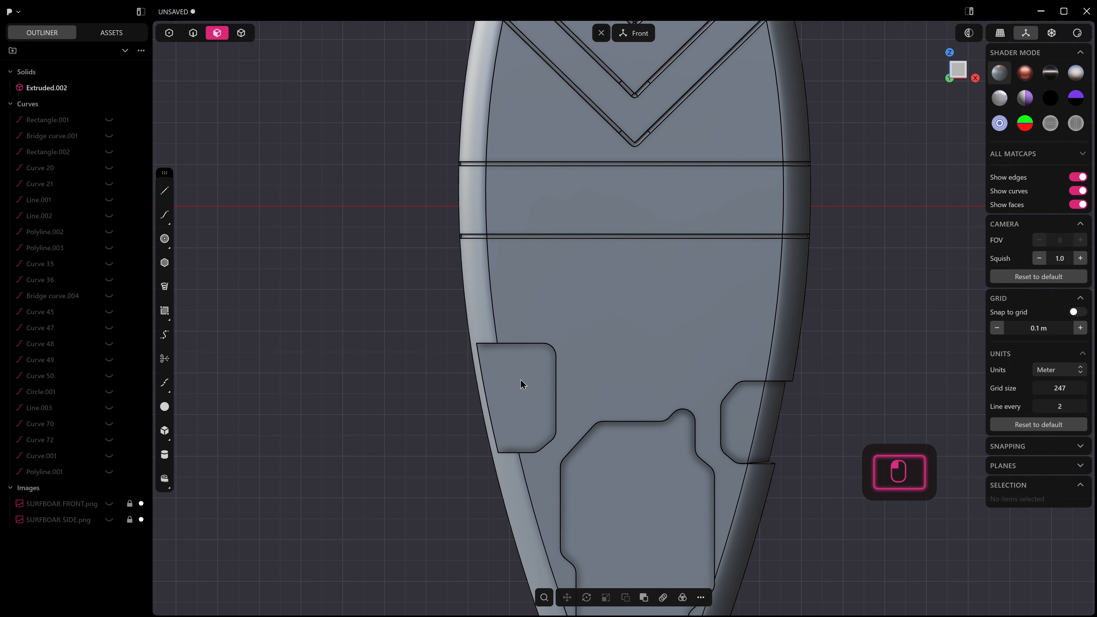
{"action": "left_click", "coordinate": [520, 380]}
{"action": "key", "text": "ctrl+r"}
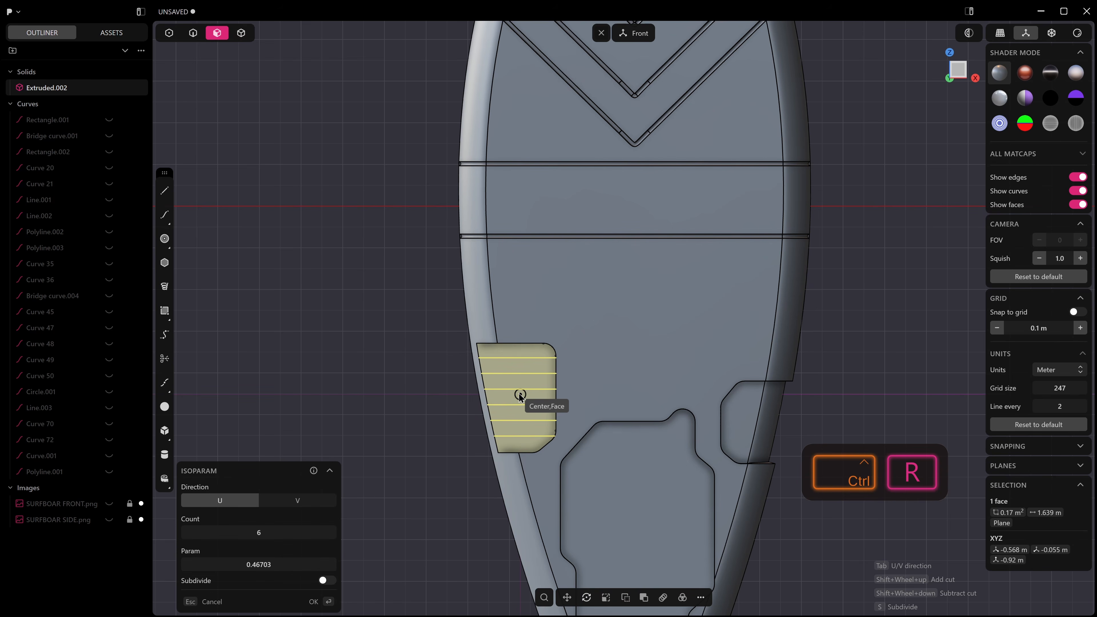
{"action": "left_click", "coordinate": [520, 396]}
Step: Push three alternate strips of the recess floor outward by about 0.03 m
{"action": "left_click", "coordinate": [527, 369]}
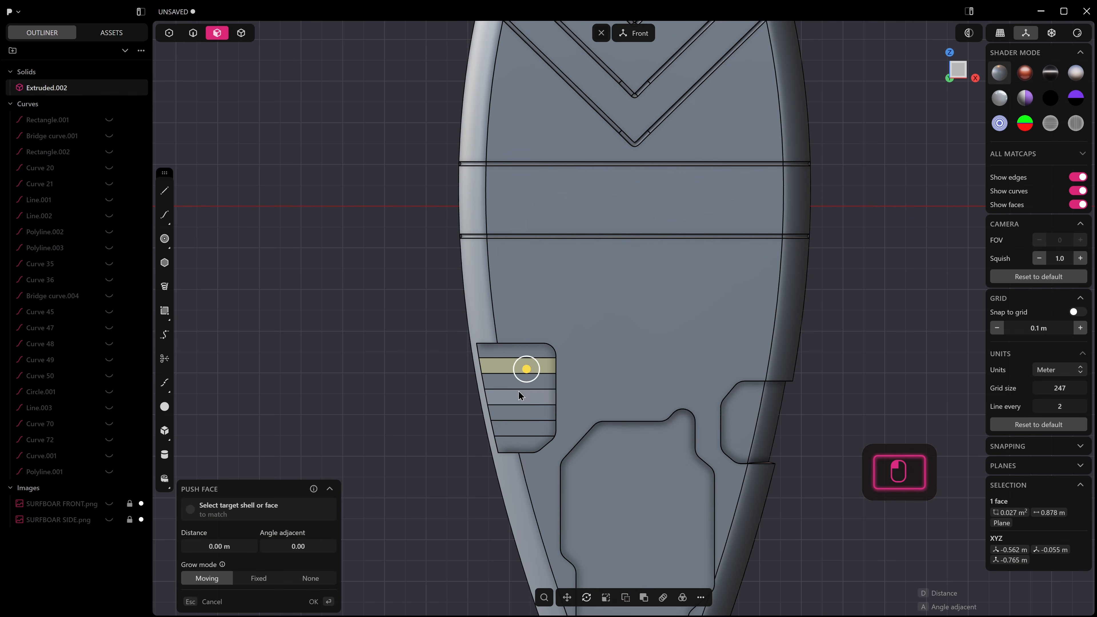
{"action": "left_click", "coordinate": [519, 393], "text": "shift"}
{"action": "left_click", "coordinate": [517, 423], "text": "shift"}
{"action": "middle_click_drag", "start_coordinate": [517, 421], "coordinate": [524, 424]}
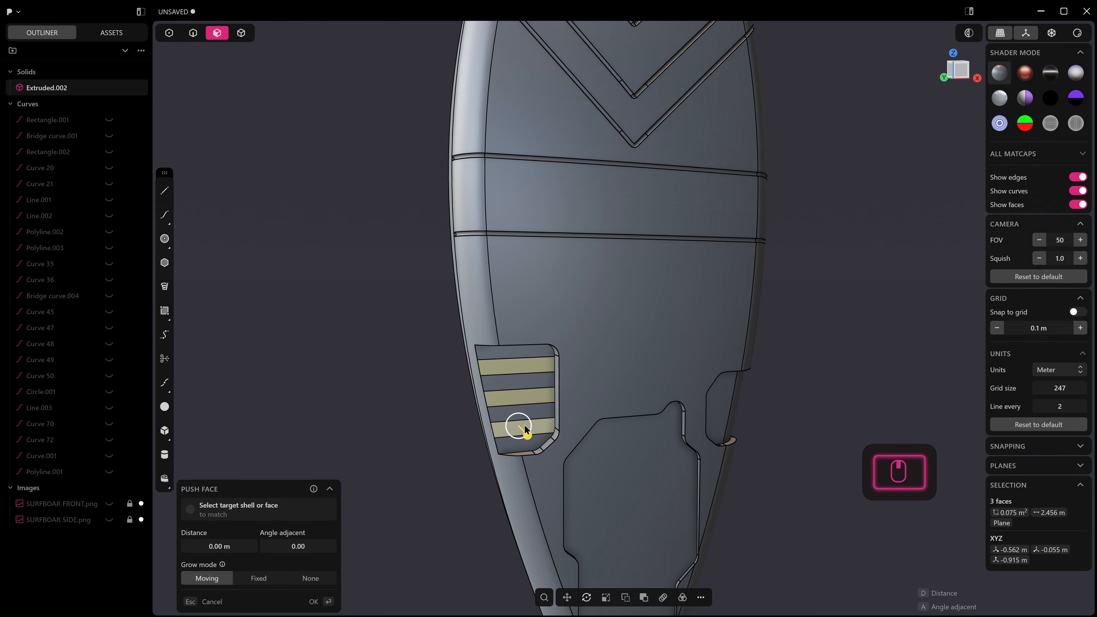
{"action": "left_click_drag", "start_coordinate": [526, 436], "coordinate": [528, 441]}
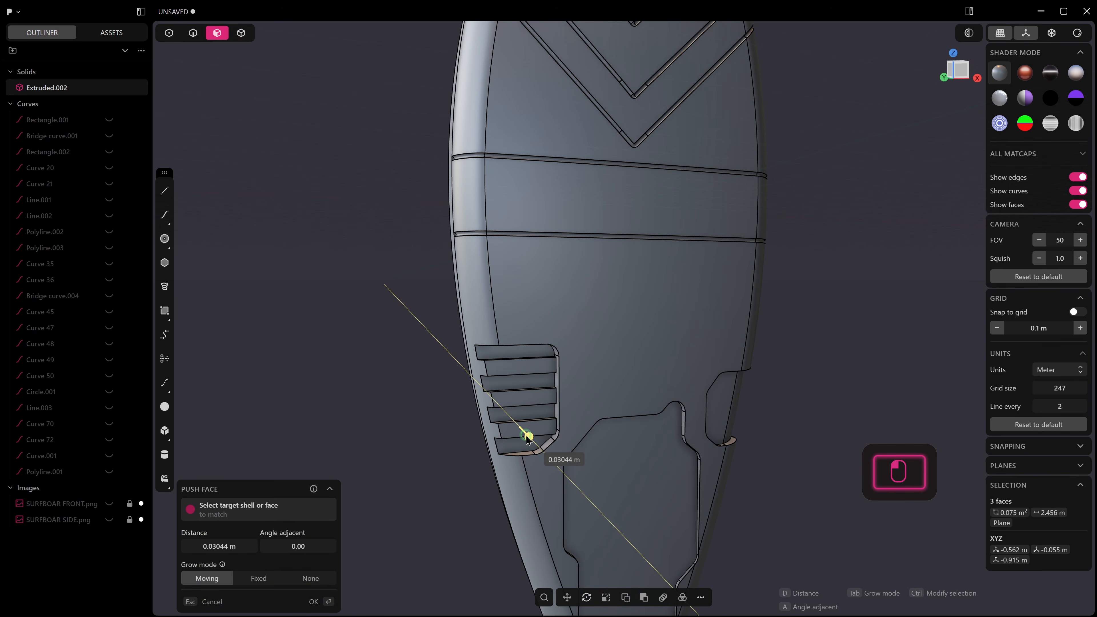
{"action": "middle_click_drag", "start_coordinate": [527, 437], "coordinate": [578, 403]}
{"action": "left_click_drag", "start_coordinate": [565, 446], "coordinate": [570, 448]}
{"action": "right_click", "coordinate": [568, 429]}
Step: Raise the degree of the three raised strip faces and move their middle control points about 0.074 m outward along Y
{"action": "key", "text": "shift+s"}
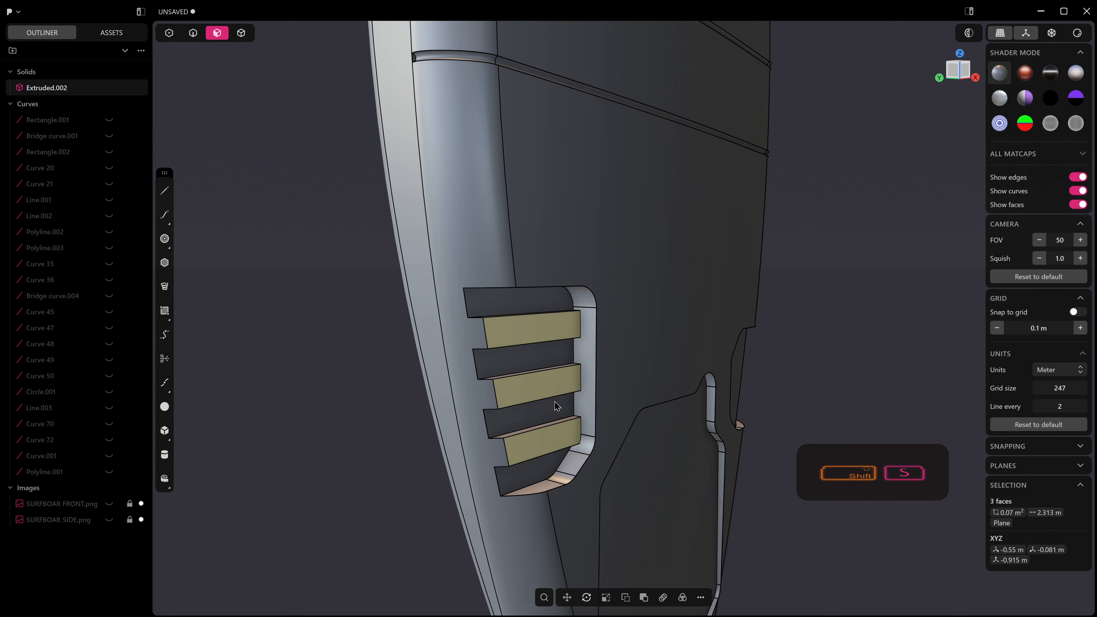
{"action": "left_click_drag", "start_coordinate": [520, 301], "coordinate": [540, 367]}
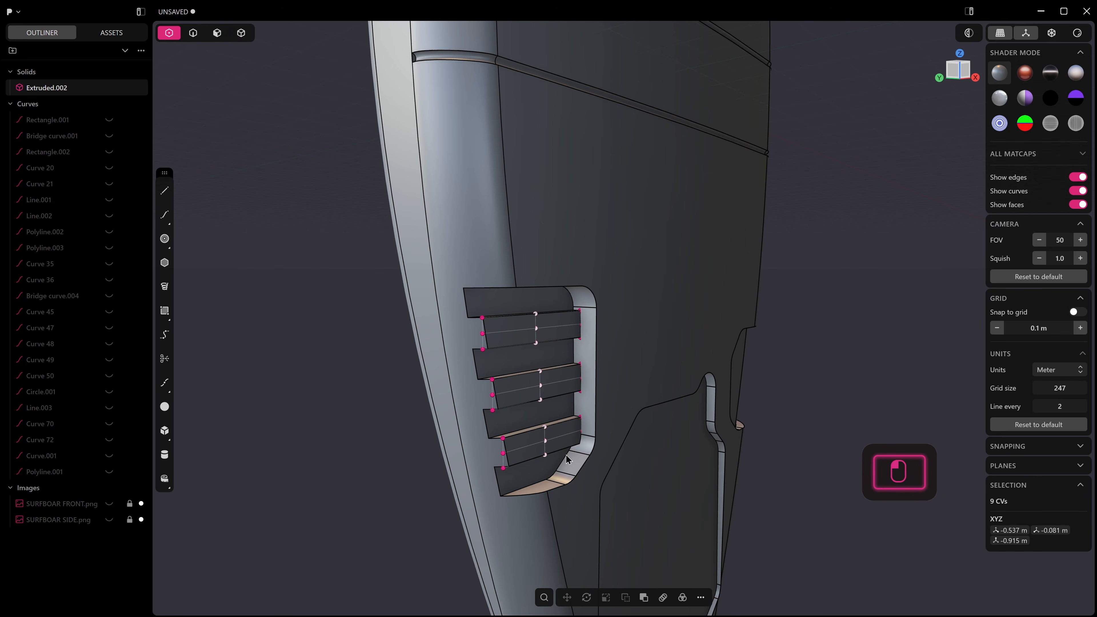
{"action": "key", "text": "g"}
{"action": "left_click_drag", "start_coordinate": [545, 388], "coordinate": [529, 396]}
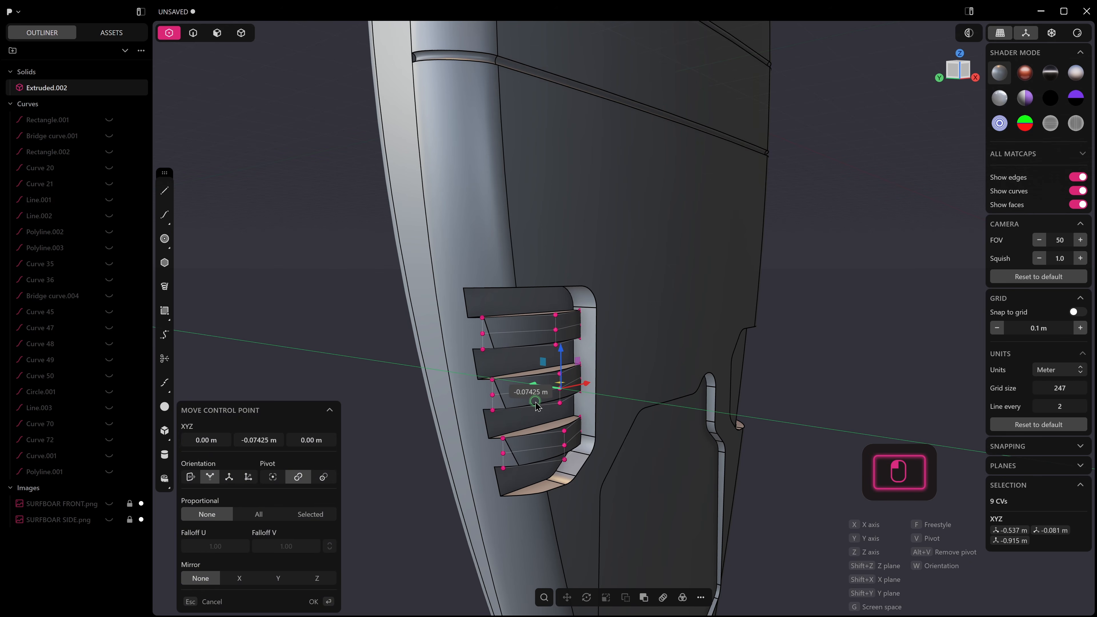
{"action": "right_click", "coordinate": [535, 402]}
{"action": "scroll", "coordinate": [541, 395], "scroll_direction": "down", "scroll_amount": 2}
{"action": "middle_click_drag", "start_coordinate": [541, 394], "coordinate": [517, 371]}
{"action": "scroll", "coordinate": [517, 371], "scroll_direction": "up", "scroll_amount": 1}
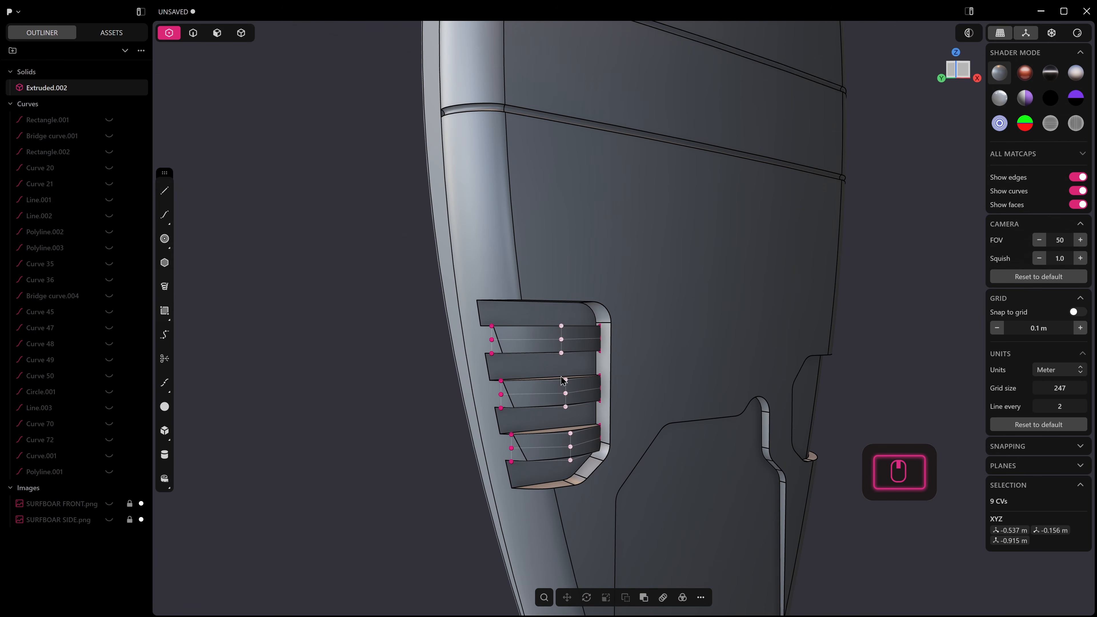
{"action": "key", "text": "2"}
{"action": "left_click", "coordinate": [554, 333]}
{"action": "key", "text": "f"}
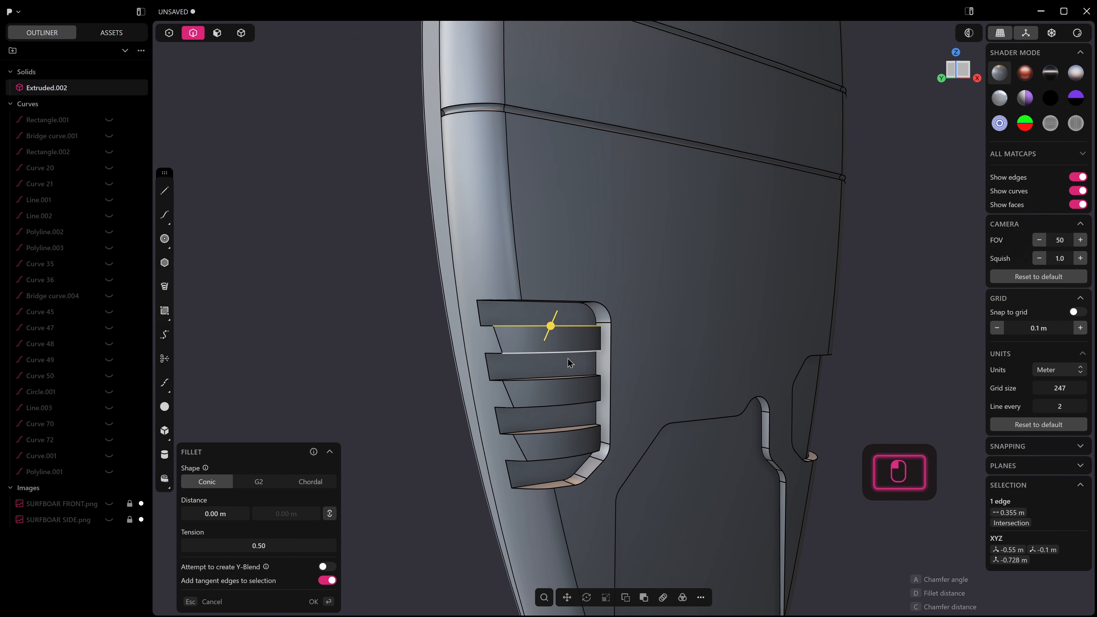
{"action": "left_click", "coordinate": [570, 364], "text": "shift"}
{"action": "left_click", "coordinate": [554, 410], "text": "shift"}
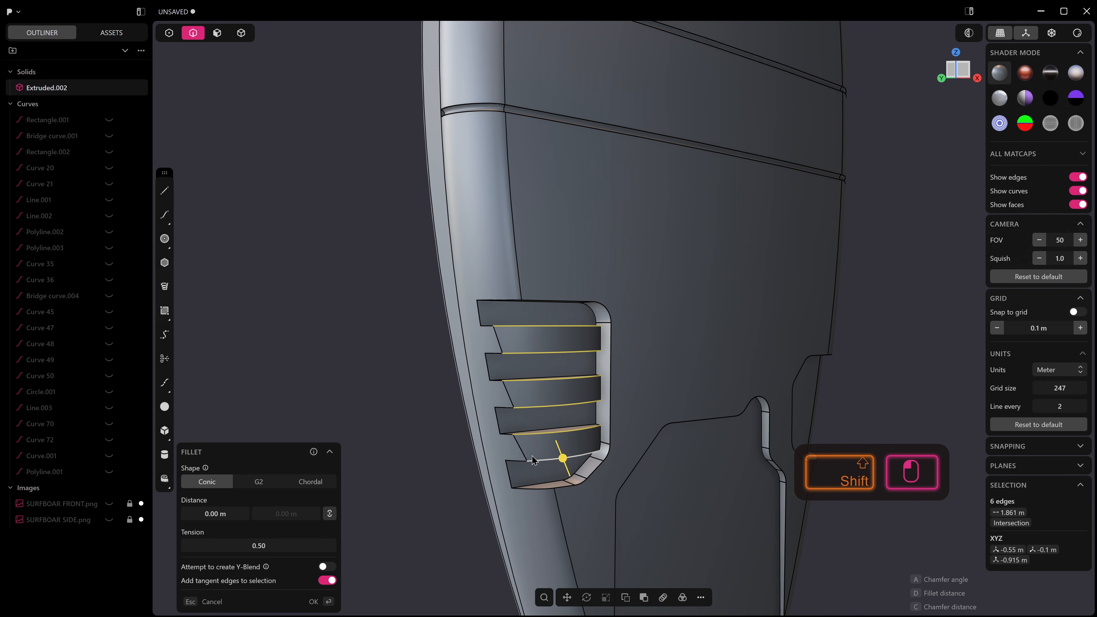
Step: Fillet the short outer-end edges of the three curved strips by about 0.1 m
{"action": "left_click", "coordinate": [521, 449]}
{"action": "left_click", "coordinate": [516, 404], "text": "shift"}
{"action": "left_click_drag", "start_coordinate": [506, 347], "coordinate": [507, 358]}
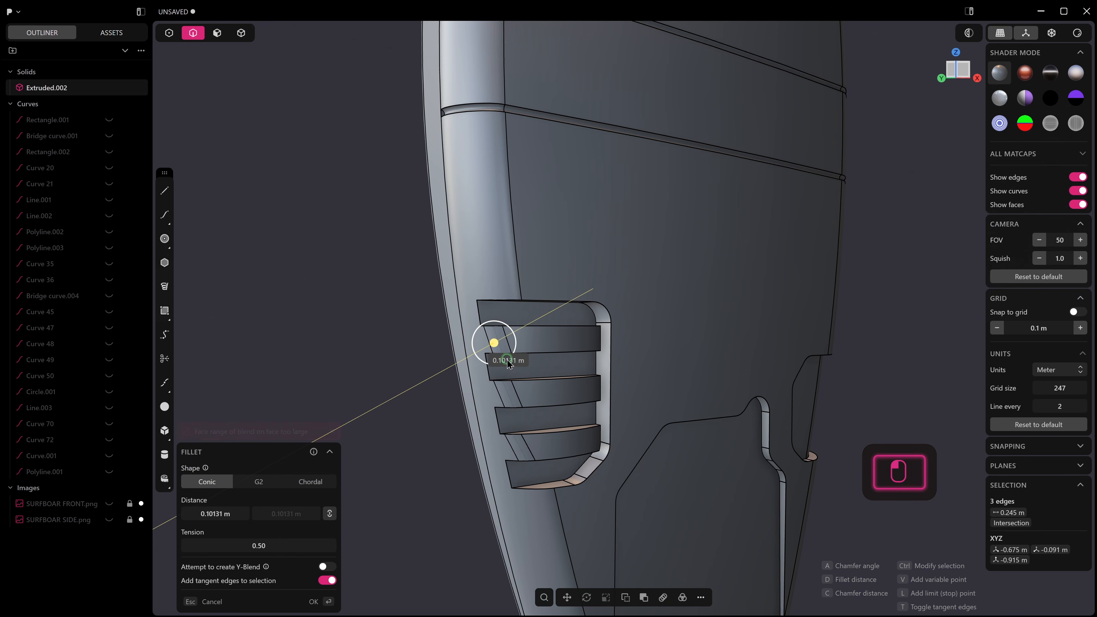
{"action": "right_click", "coordinate": [508, 360]}
Step: Bevel the six long outer edges of the three curved strips with the Fillet command
{"action": "left_click", "coordinate": [538, 327]}
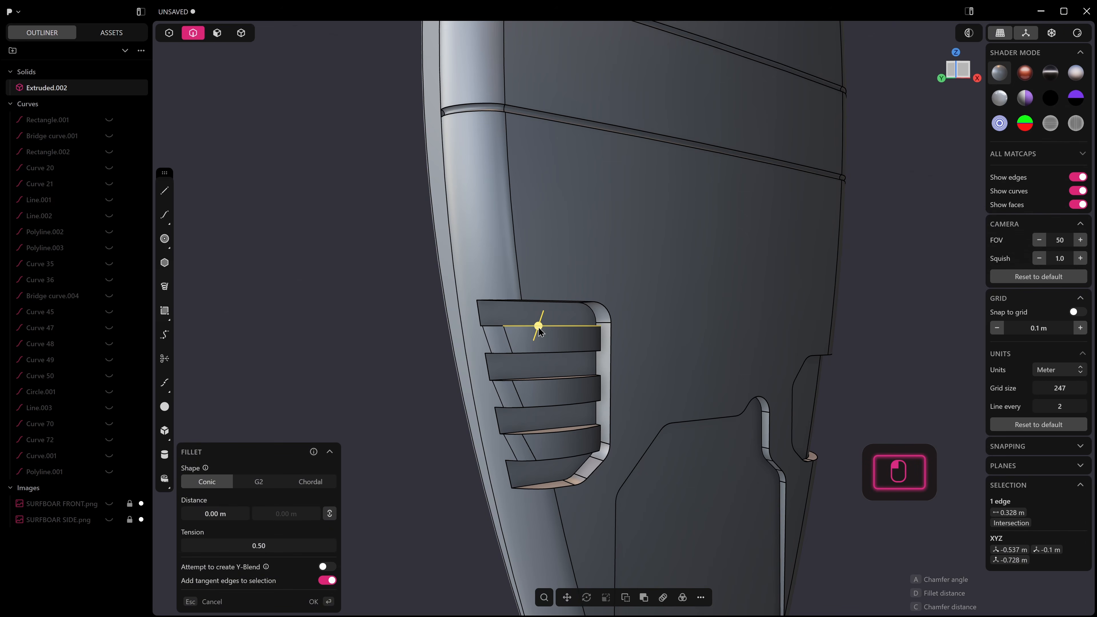
{"action": "middle_click_drag", "start_coordinate": [506, 339], "coordinate": [532, 343]}
{"action": "left_click", "coordinate": [540, 349], "text": "shift"}
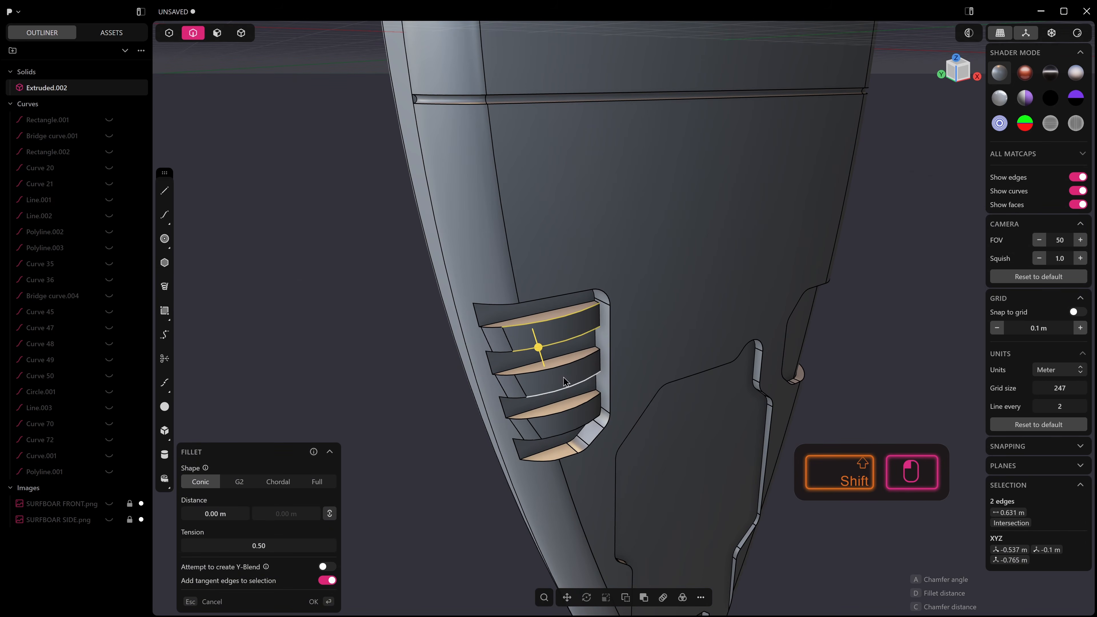
{"action": "left_click", "coordinate": [563, 431], "text": "shift"}
{"action": "left_click_drag", "start_coordinate": [561, 428], "coordinate": [565, 437]}
{"action": "scroll", "coordinate": [564, 436], "scroll_direction": "up", "scroll_amount": 4}
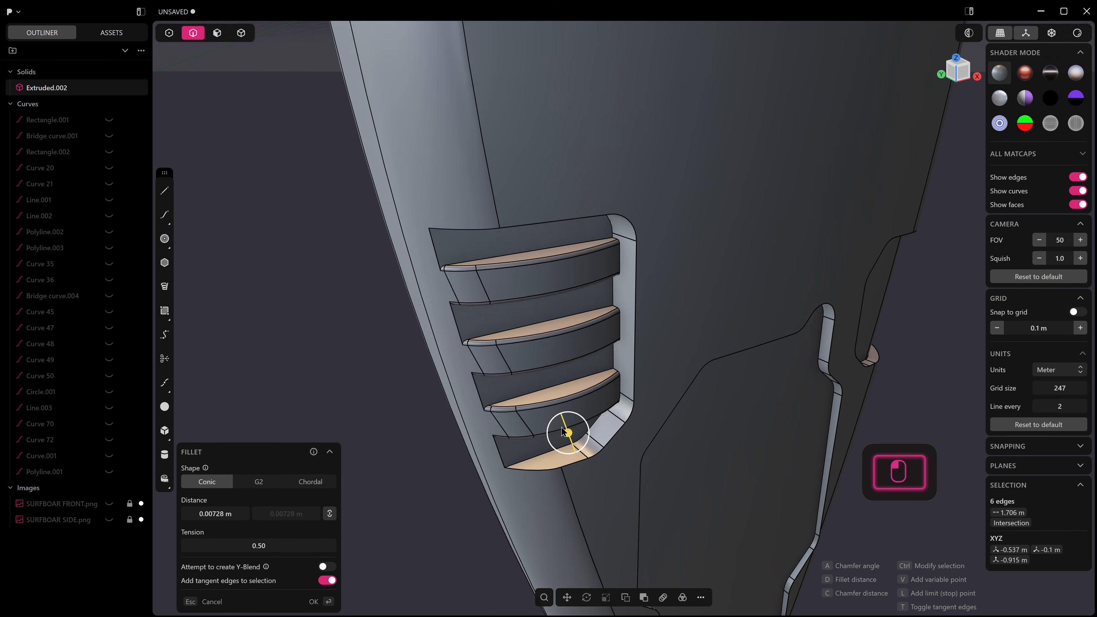
{"action": "middle_click_drag", "start_coordinate": [404, 514], "coordinate": [401, 483]}
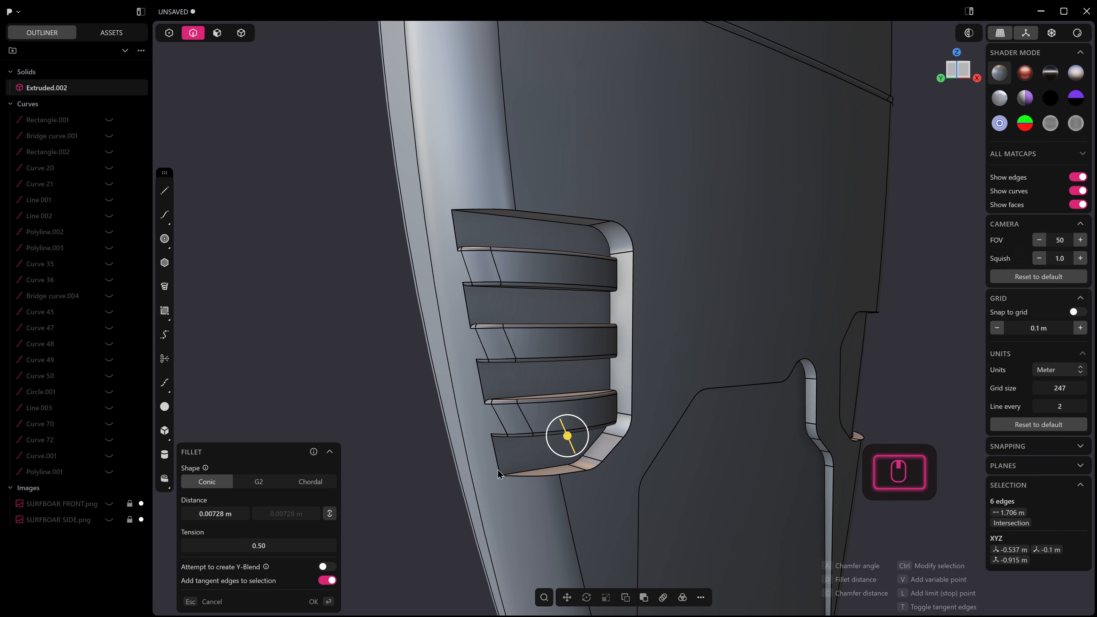
{"action": "left_click_drag", "start_coordinate": [567, 439], "coordinate": [566, 427]}
{"action": "right_click", "coordinate": [566, 427]}
Step: Offset the outline of the uppermost curved strip's flat side face inward by about 0.0066 m
{"action": "middle_click_drag", "start_coordinate": [564, 432], "coordinate": [472, 422]}
{"action": "scroll", "coordinate": [564, 395], "scroll_direction": "down", "scroll_amount": 4}
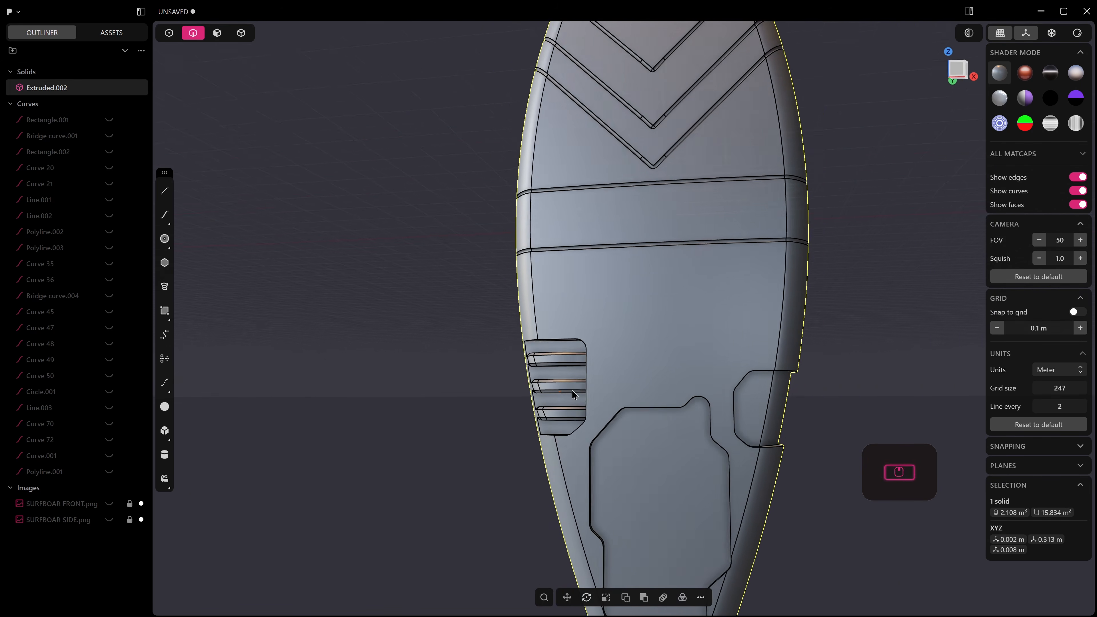
{"action": "middle_click_drag", "start_coordinate": [566, 392], "coordinate": [584, 389]}
{"action": "left_click", "coordinate": [660, 337]}
{"action": "middle_click_drag", "start_coordinate": [475, 395], "coordinate": [535, 434]}
{"action": "scroll", "coordinate": [534, 376], "scroll_direction": "up", "scroll_amount": 5}
{"action": "middle_click_drag", "start_coordinate": [532, 343], "coordinate": [546, 363]}
{"action": "scroll", "coordinate": [557, 319], "scroll_direction": "up", "scroll_amount": 2}
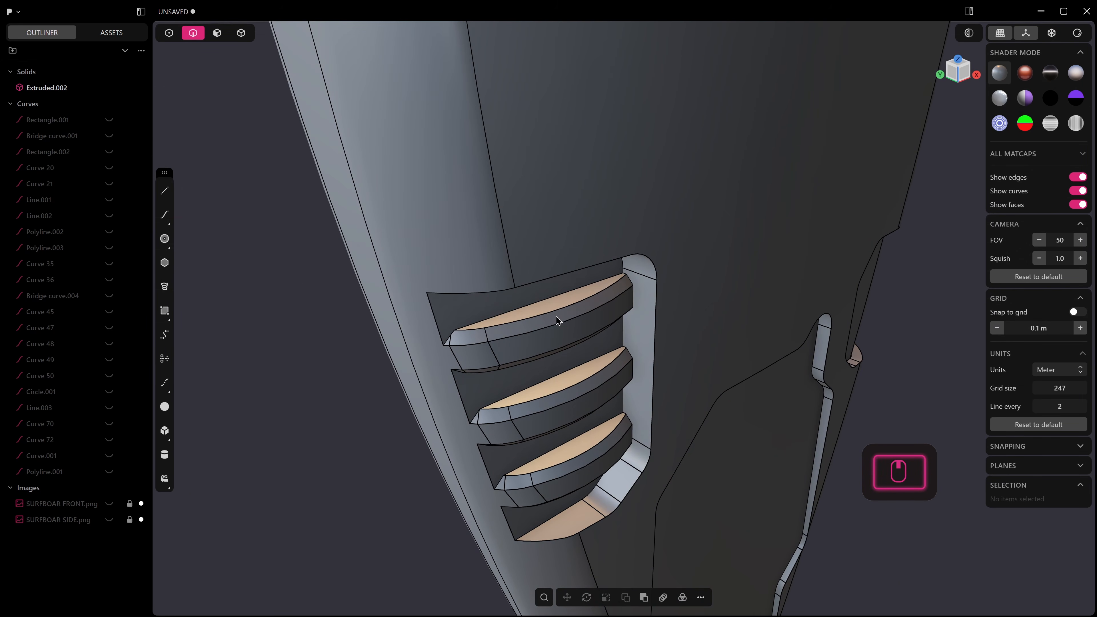
{"action": "left_click", "coordinate": [554, 303]}
{"action": "scroll", "coordinate": [554, 304], "scroll_direction": "up", "scroll_amount": 2}
{"action": "key", "text": "3"}
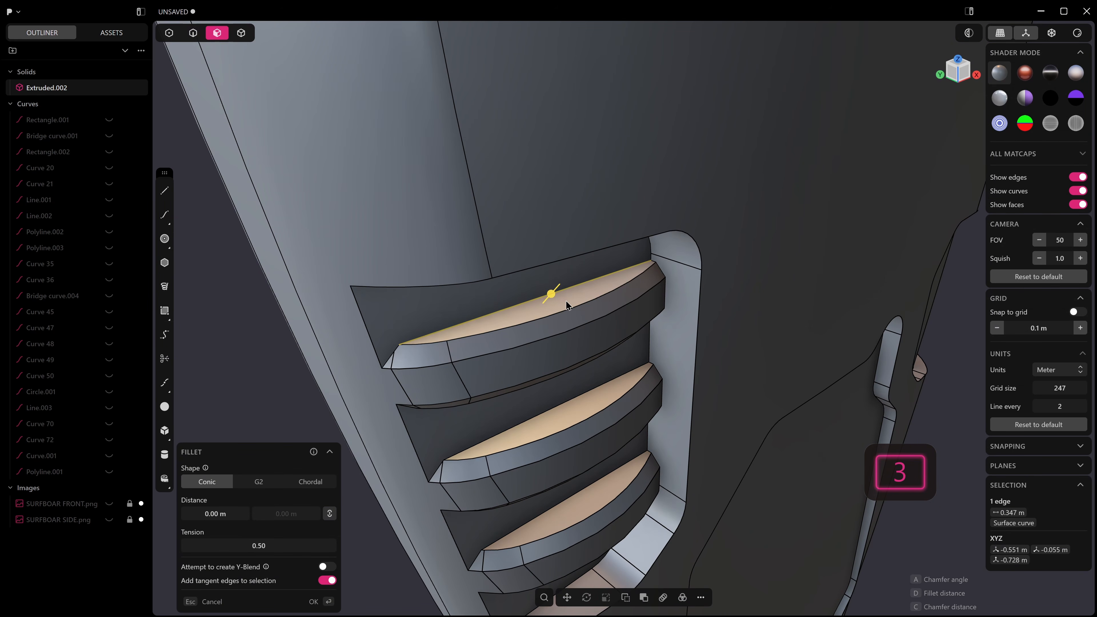
{"action": "left_click", "coordinate": [571, 304]}
{"action": "key", "text": "o"}
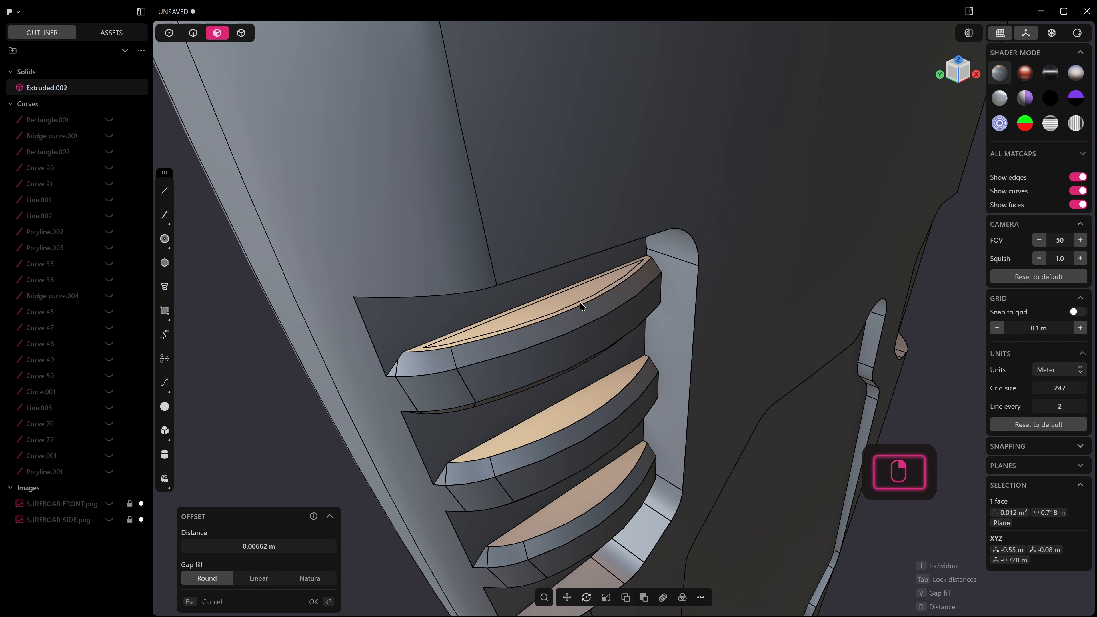
Step: Push the offset face of the uppermost strip about 0.34 m into the strips, and undo the push
{"action": "left_click", "coordinate": [558, 307]}
{"action": "left_click_drag", "start_coordinate": [555, 263], "coordinate": [557, 286]}
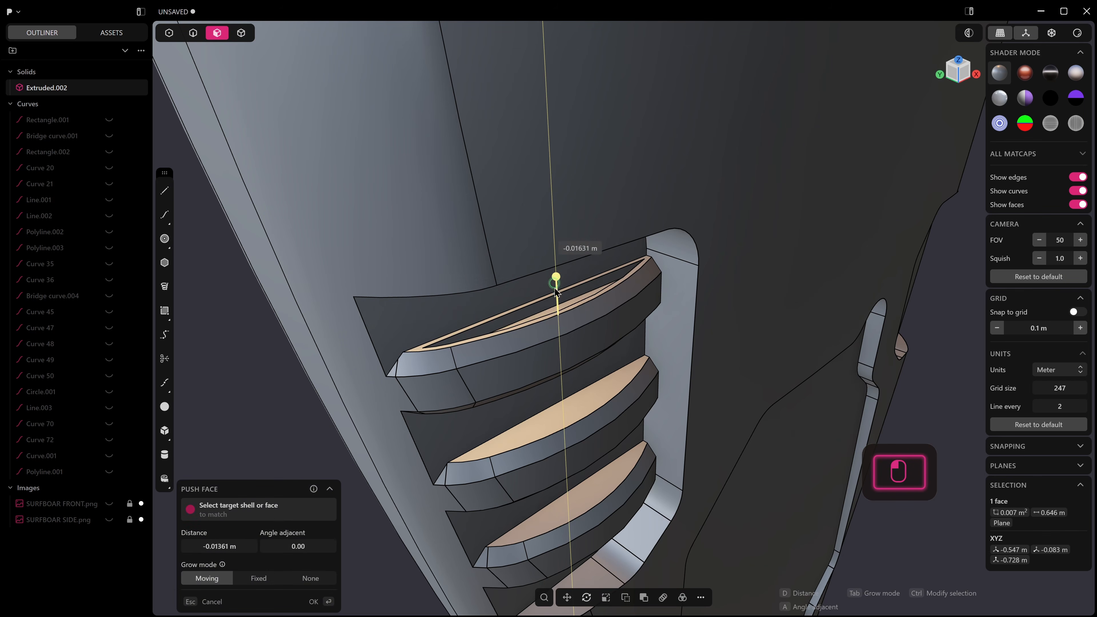
{"action": "left_click_drag", "start_coordinate": [567, 369], "coordinate": [571, 399]}
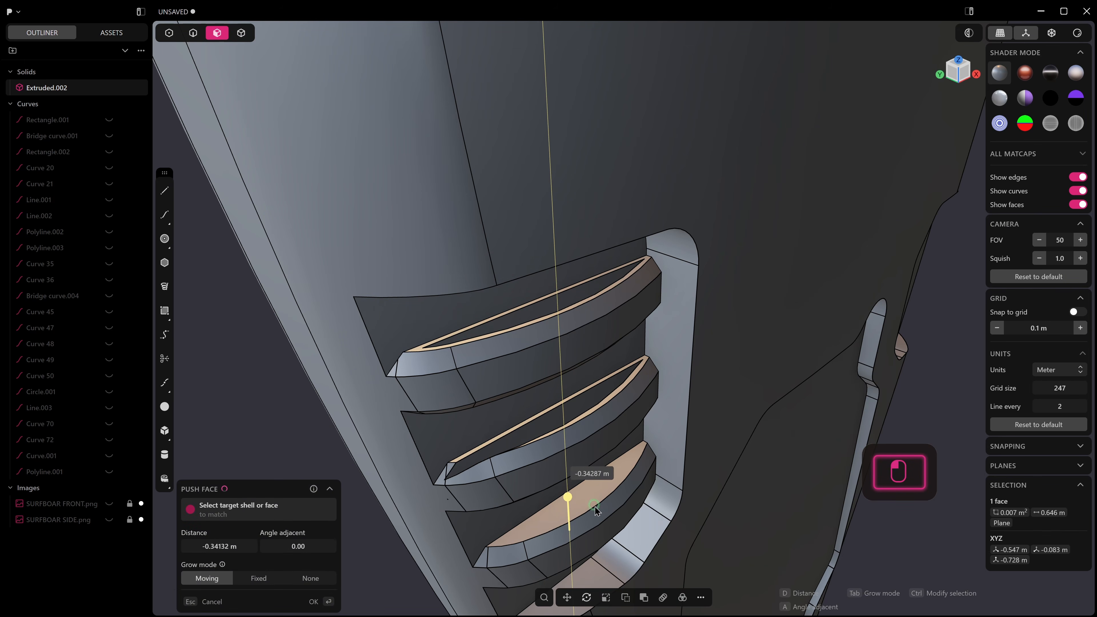
{"action": "left_click_drag", "start_coordinate": [600, 536], "coordinate": [598, 529]}
{"action": "middle_click_drag", "start_coordinate": [580, 509], "coordinate": [561, 534]}
{"action": "key", "text": "ctrl+z"}
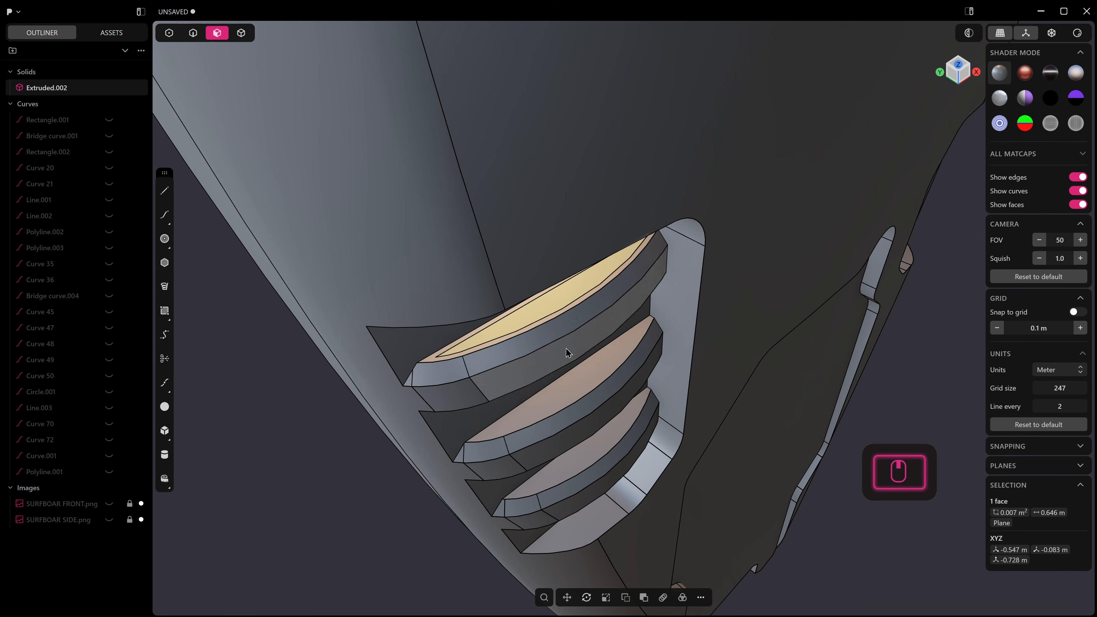
Step: Push the offset face about 0.09 m into the uppermost strip, and undo both this push and the offset
{"action": "key", "text": "e"}
{"action": "left_click_drag", "start_coordinate": [558, 264], "coordinate": [565, 338]}
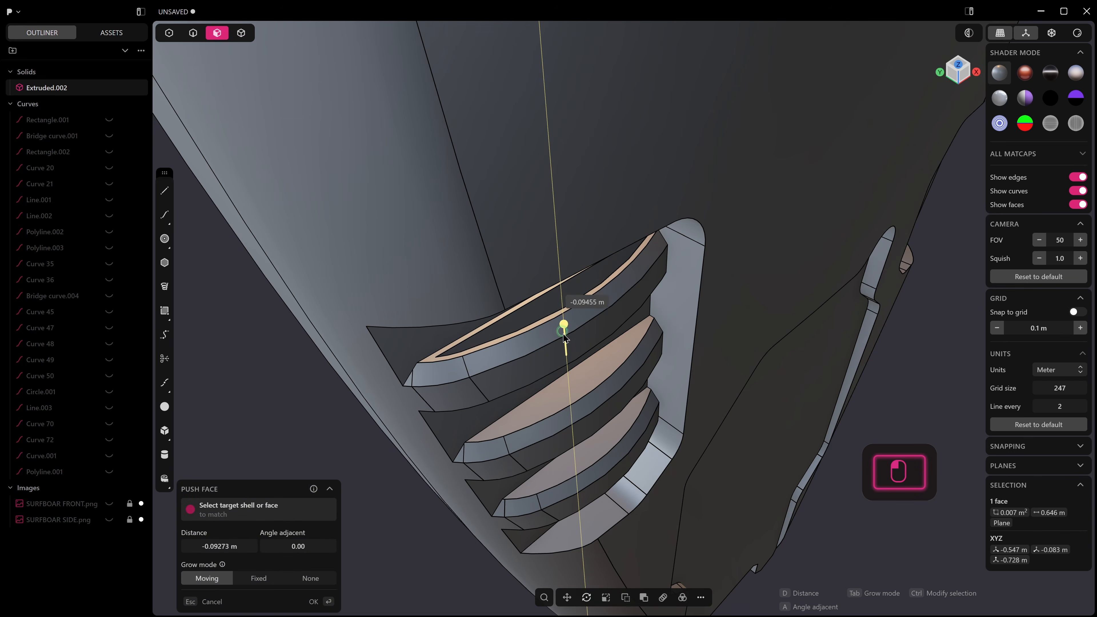
{"action": "middle_click_drag", "start_coordinate": [574, 383], "coordinate": [618, 411]}
{"action": "right_click", "coordinate": [575, 267]}
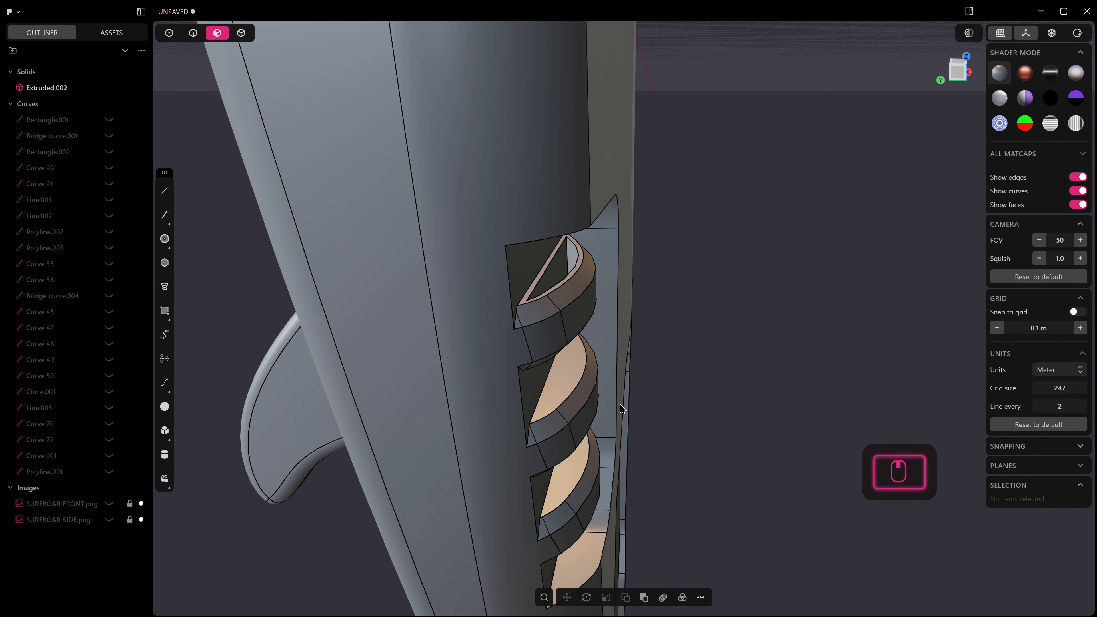
{"action": "key", "text": "ctrl+z"}
{"action": "middle_click_drag", "start_coordinate": [623, 404], "coordinate": [703, 308]}
{"action": "left_click", "coordinate": [708, 310]}
{"action": "middle_click_drag", "start_coordinate": [767, 329], "coordinate": [691, 335]}
{"action": "middle_click_drag", "start_coordinate": [690, 335], "coordinate": [589, 302], "text": "shift"}
{"action": "key", "text": "ctrl+z"}
{"action": "key", "text": "ctrl+z"}
Step: Try dividing the floor face of the opposite side recess with five isoparam cuts in the U direction, and undo the cuts
{"action": "middle_click_drag", "start_coordinate": [590, 302], "coordinate": [487, 397], "text": "shift"}
{"action": "middle_click_drag", "start_coordinate": [576, 449], "coordinate": [531, 333]}
{"action": "middle_click_drag", "start_coordinate": [531, 332], "coordinate": [471, 294], "text": "shift"}
{"action": "middle_click_drag", "start_coordinate": [613, 363], "coordinate": [577, 366]}
{"action": "left_click", "coordinate": [569, 371], "text": "ctrl"}
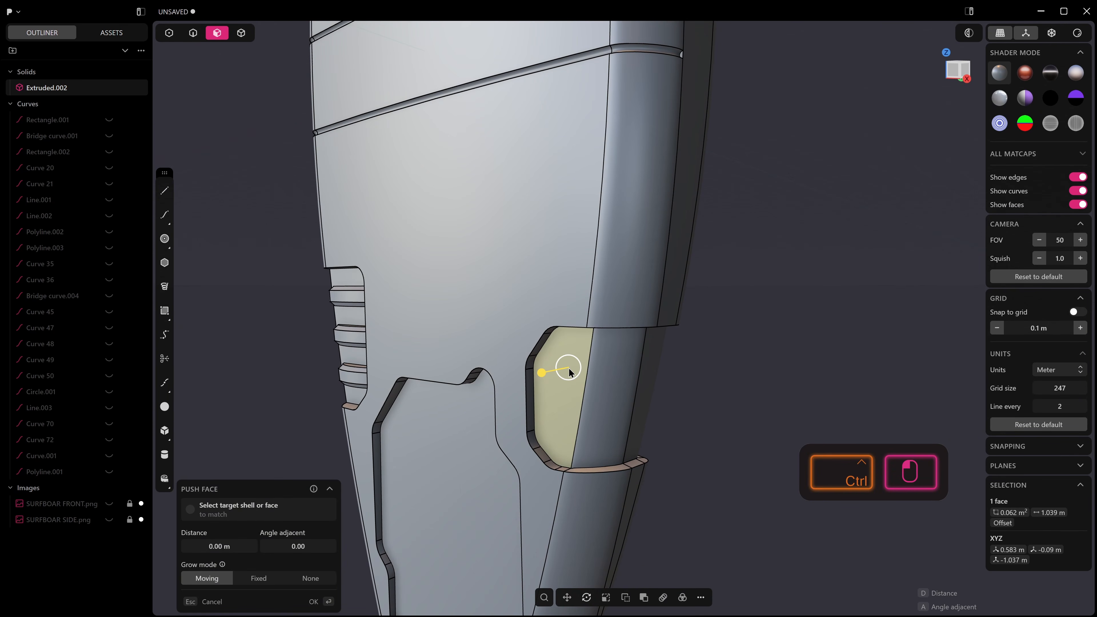
{"action": "key", "text": "ctrl+r"}
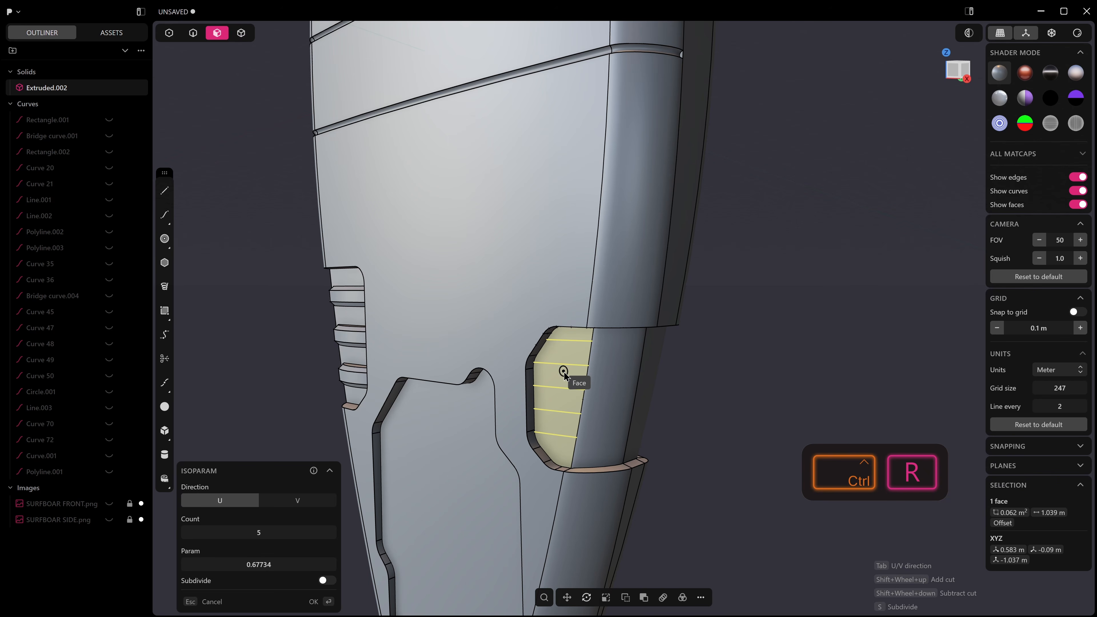
{"action": "left_click", "coordinate": [586, 392]}
{"action": "key", "text": "ctrl+z"}
{"action": "mouse_move", "coordinate": [609, 386]}
{"action": "middle_mouse_down"}
{"action": "mouse_move", "coordinate": [576, 374]}
{"action": "mouse_move", "coordinate": [613, 370]}
{"action": "middle_mouse_up"}
{"action": "key", "text": "Escape"}
Step: In front view, draw a horizontal line about 0.46 m long from outside the board into the upper part of the opposite side recess
{"action": "key", "text": "KP_1"}
{"action": "left_click", "coordinate": [165, 190]}
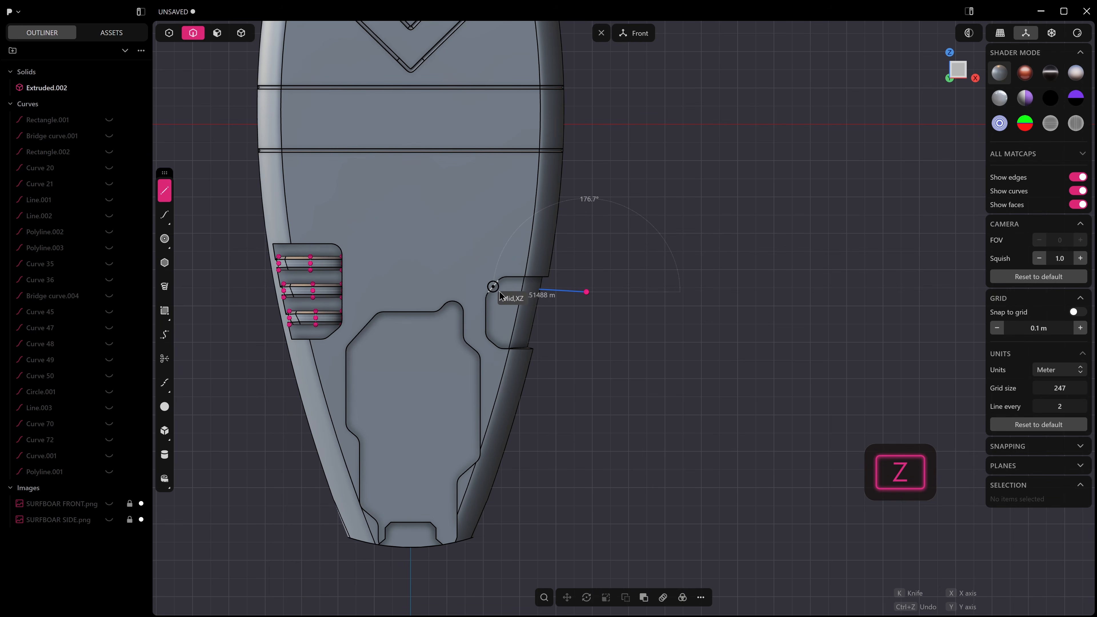
{"action": "key", "text": "alt+z"}
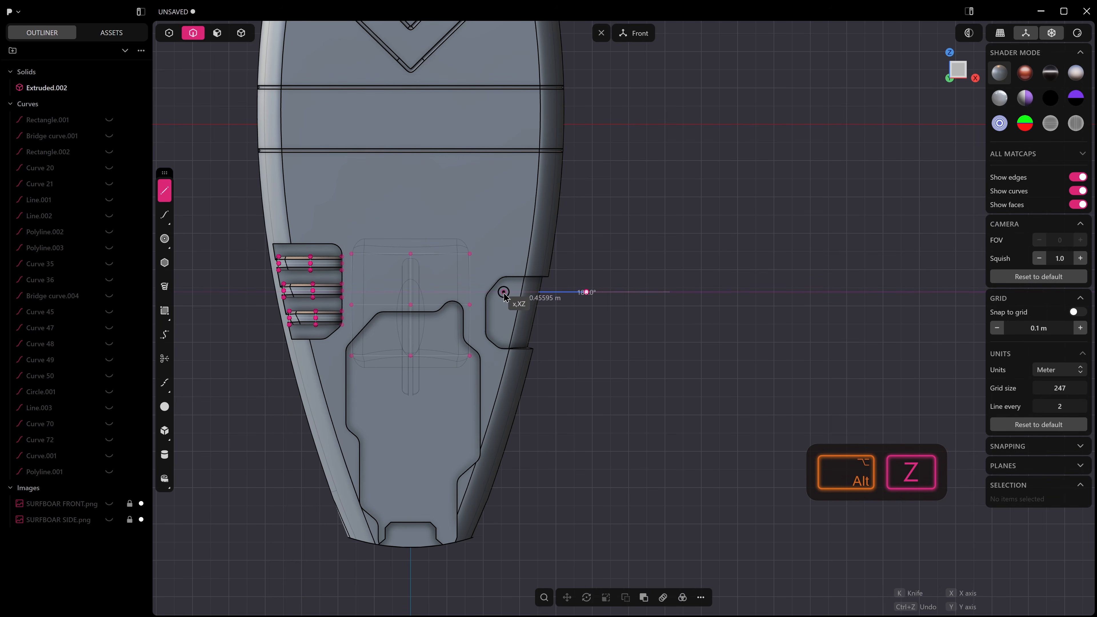
{"action": "left_click", "coordinate": [502, 292]}
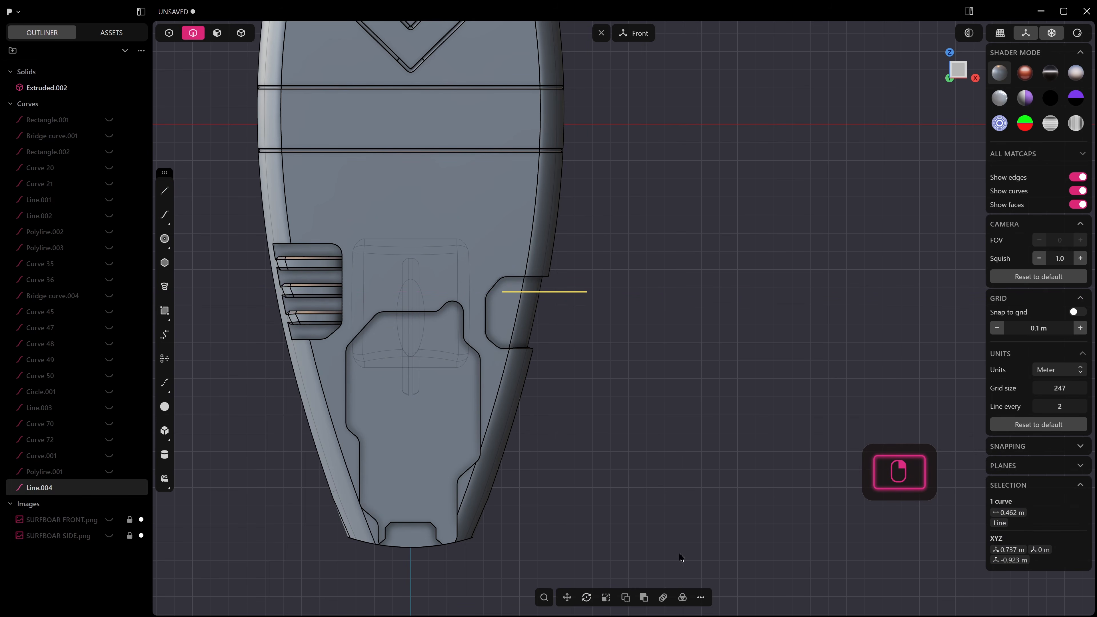
Step: Duplicate the line down the recess with a rectangular array of 4 over an extent of about 0.25 m
{"action": "left_click", "coordinate": [667, 600]}
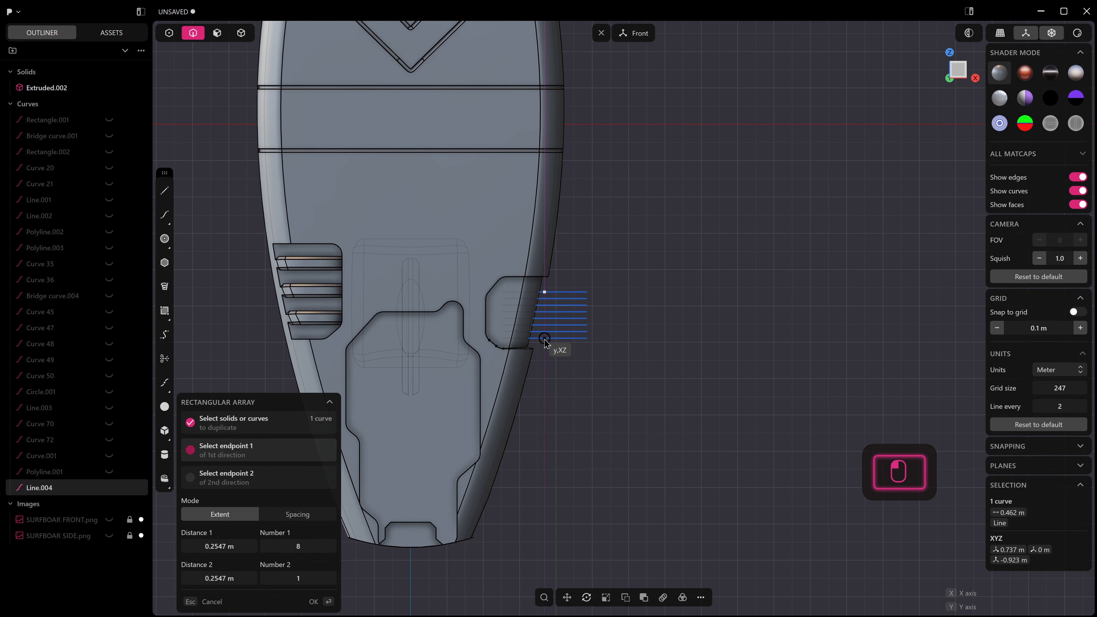
{"action": "left_click", "coordinate": [544, 337]}
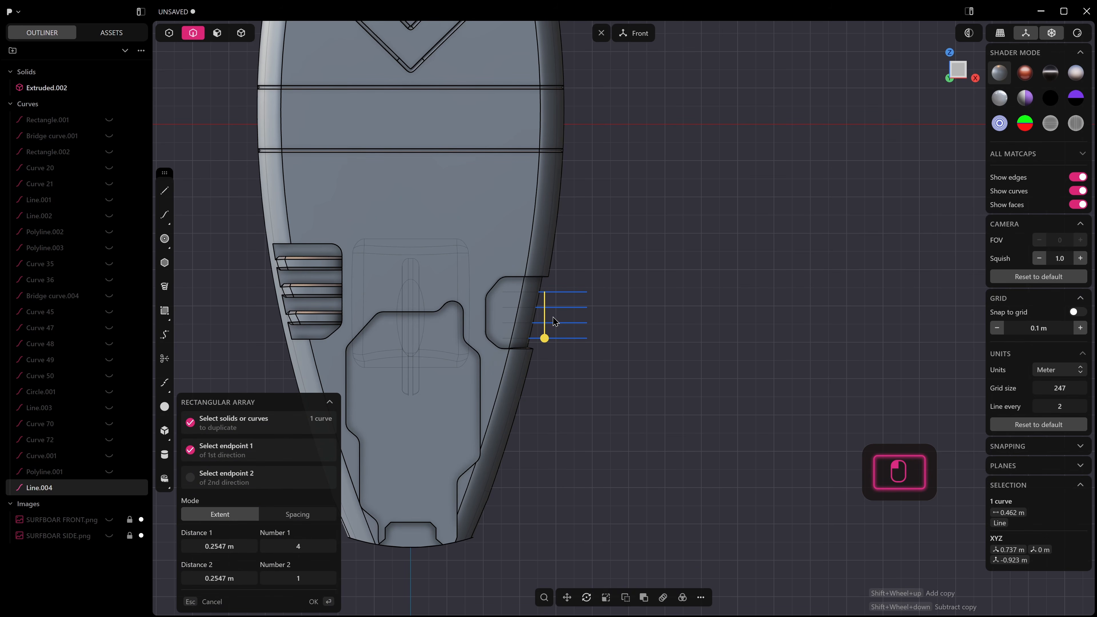
{"action": "left_click", "coordinate": [555, 322]}
{"action": "middle_click_drag", "start_coordinate": [594, 348], "coordinate": [551, 367]}
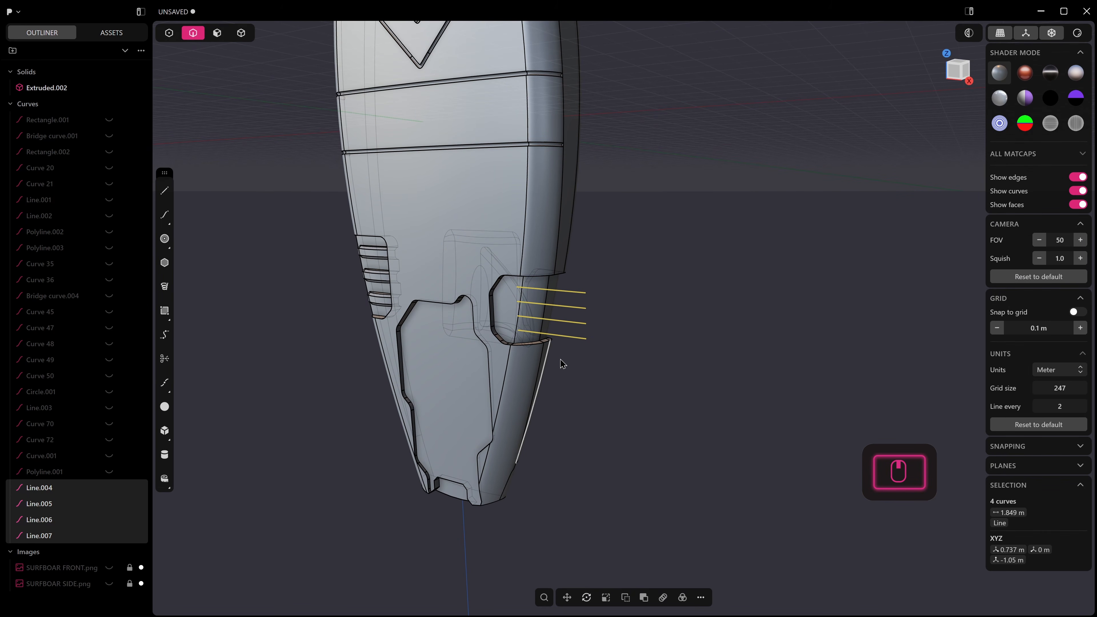
Step: Create square pipes along the four lines with vertex count 4, section size 0.01 m and angle 45
{"action": "key", "text": "p"}
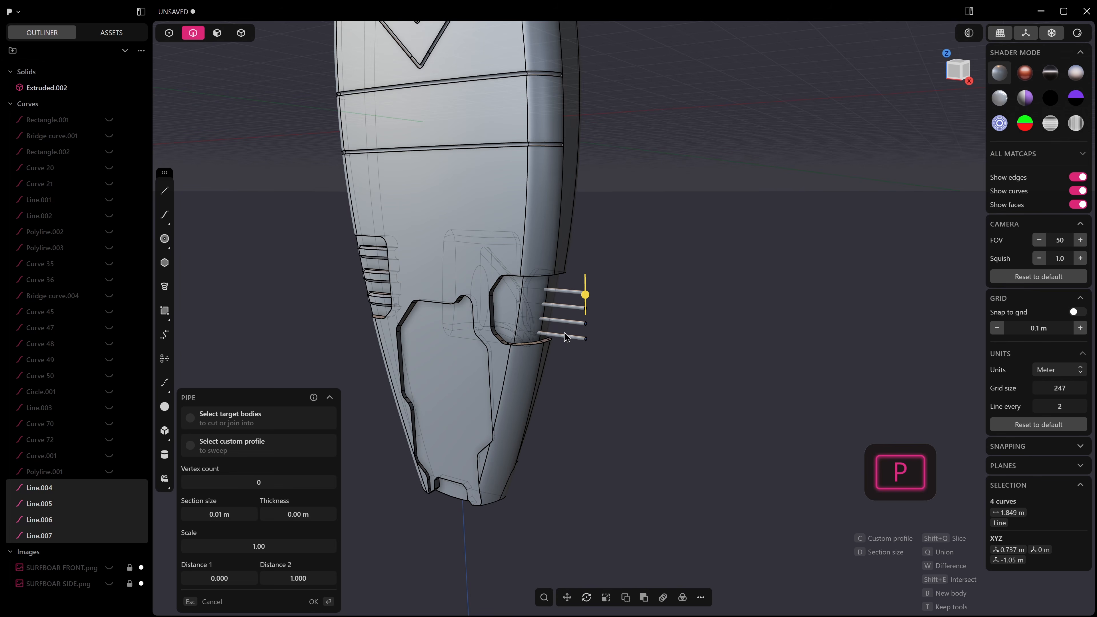
{"action": "type", "text": "4"}
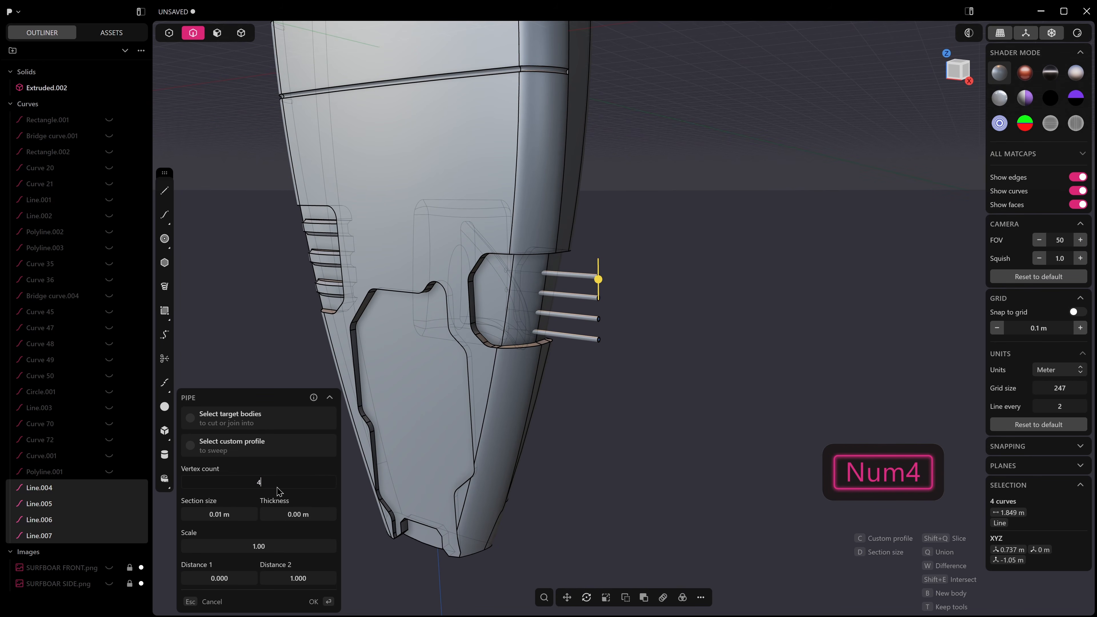
{"action": "key", "text": "Return"}
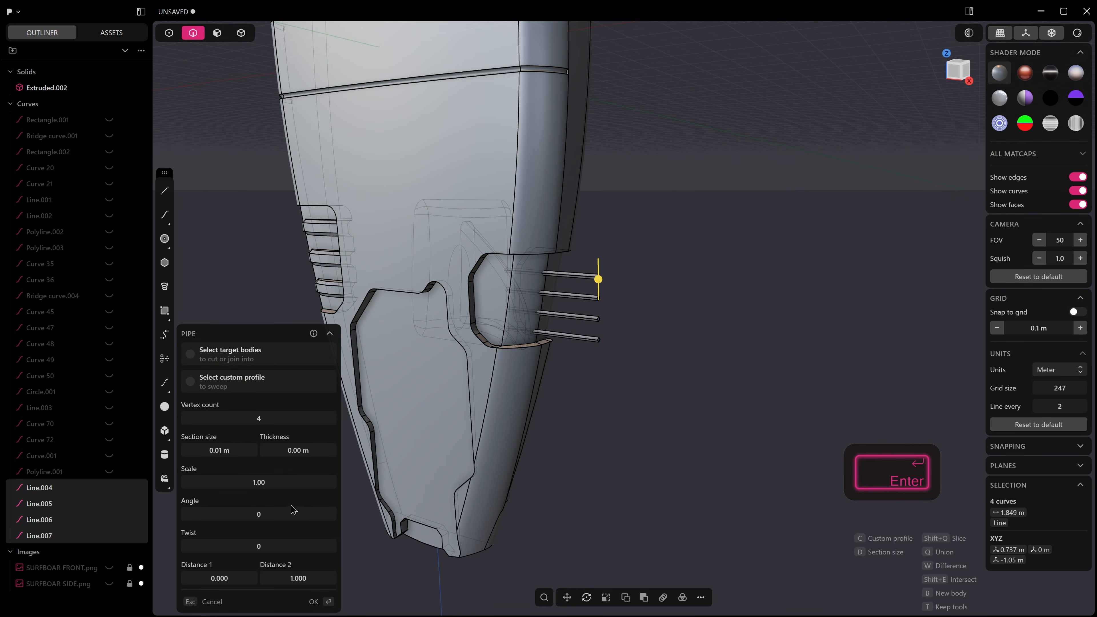
{"action": "middle_click_drag", "start_coordinate": [694, 353], "coordinate": [435, 491], "text": "shift"}
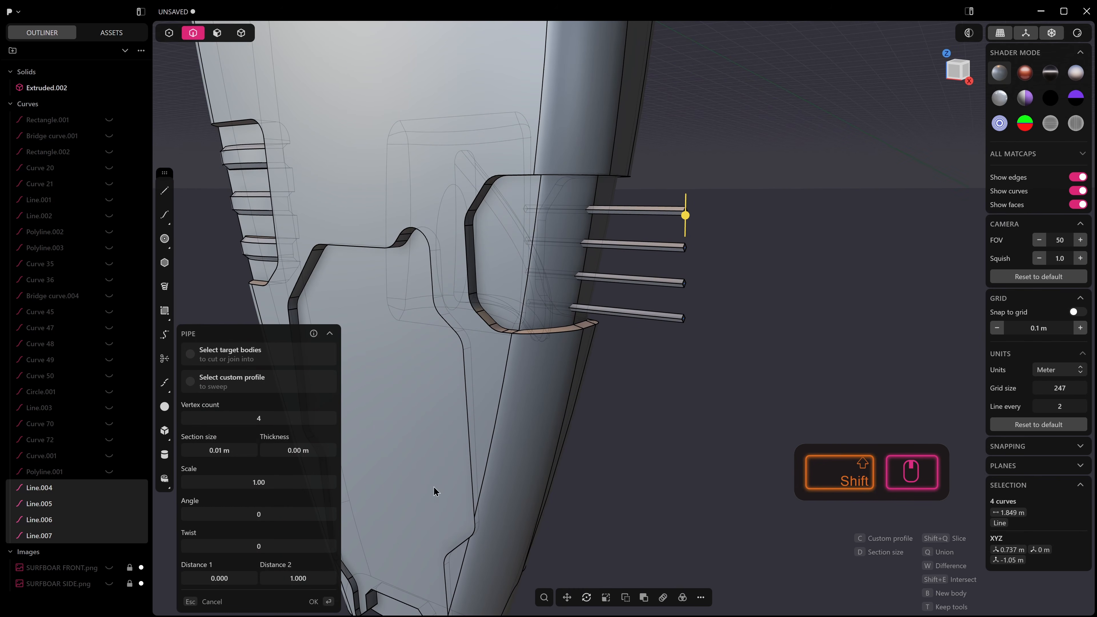
{"action": "left_click", "coordinate": [266, 515]}
{"action": "type", "text": "45"}
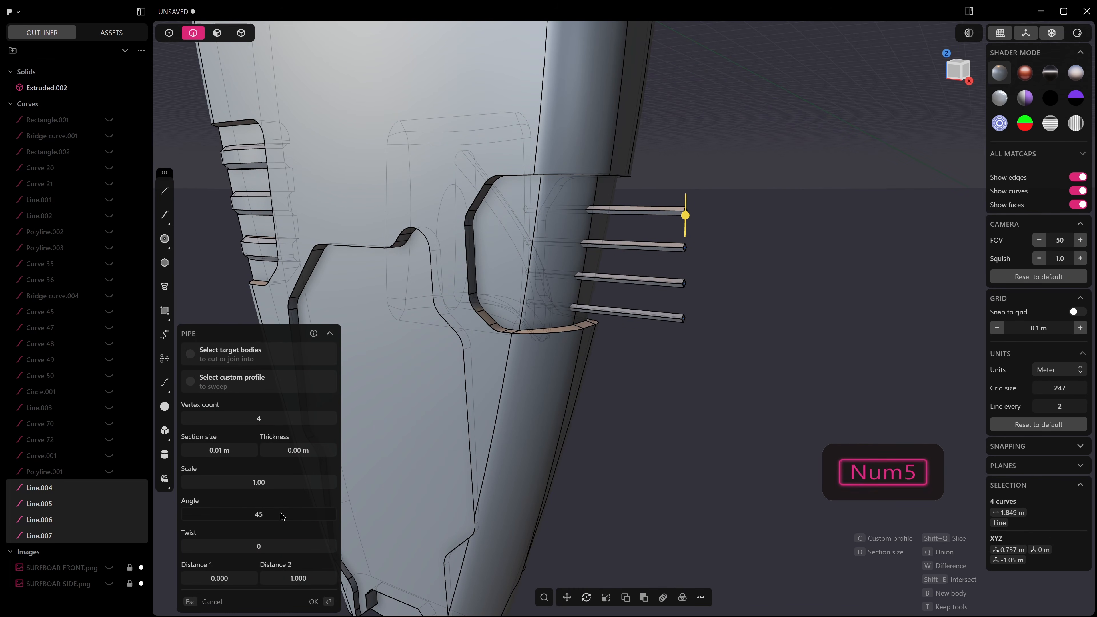
{"action": "key", "text": "Return"}
{"action": "middle_click_drag", "start_coordinate": [680, 321], "coordinate": [674, 294]}
{"action": "middle_click_drag", "start_coordinate": [675, 294], "coordinate": [665, 199]}
{"action": "right_click", "coordinate": [662, 248]}
Step: Push the upper and lower faces of the four square bars outward to make the bars taller
{"action": "key", "text": "3"}
{"action": "left_click", "coordinate": [598, 277]}
{"action": "middle_click_drag", "start_coordinate": [665, 199], "coordinate": [685, 264]}
{"action": "left_click", "coordinate": [698, 111], "text": "shift"}
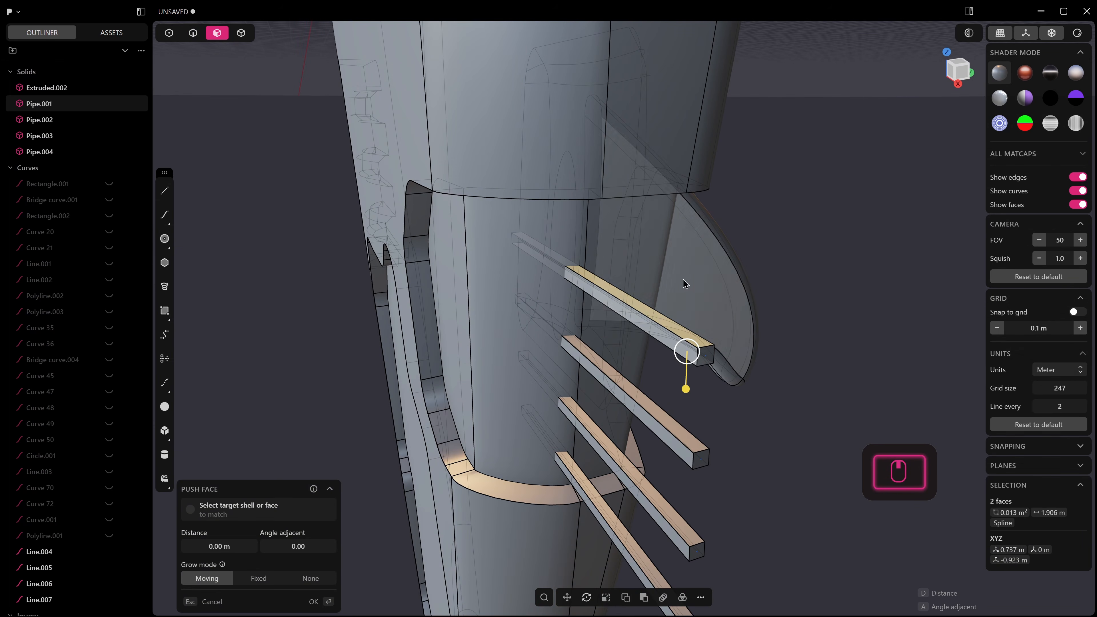
{"action": "left_click", "coordinate": [677, 435], "text": "shift"}
{"action": "middle_click_drag", "start_coordinate": [677, 435], "coordinate": [703, 186]}
{"action": "left_click", "coordinate": [691, 267], "text": "shift"}
{"action": "left_click", "coordinate": [715, 329], "text": "shift"}
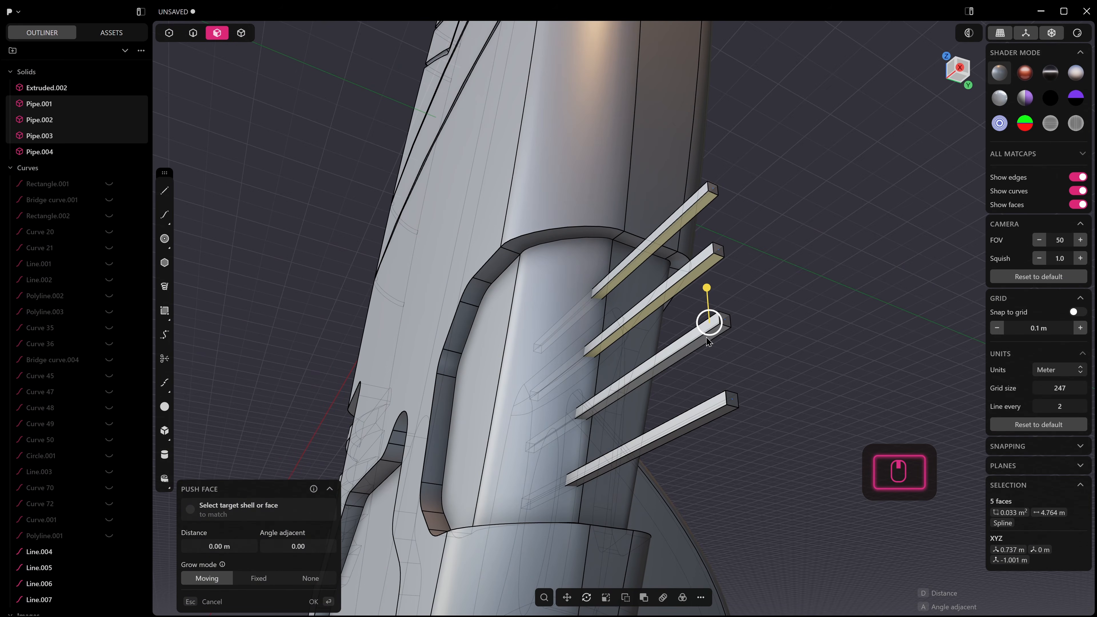
{"action": "left_click", "coordinate": [668, 424], "text": "shift"}
{"action": "middle_click_drag", "start_coordinate": [694, 432], "coordinate": [696, 448]}
{"action": "left_click", "coordinate": [708, 422], "text": "shift"}
{"action": "left_click_drag", "start_coordinate": [712, 382], "coordinate": [713, 354]}
{"action": "key", "text": "Escape"}
{"action": "middle_click_drag", "start_coordinate": [715, 353], "coordinate": [748, 343]}
{"action": "left_click", "coordinate": [741, 296], "text": "shift"}
{"action": "left_click_drag", "start_coordinate": [749, 345], "coordinate": [752, 368]}
{"action": "middle_click_drag", "start_coordinate": [751, 367], "coordinate": [545, 366]}
Step: Push the front and back side faces of all four bars outward so they extend past the board's edge on both sides
{"action": "left_click", "coordinate": [664, 373]}
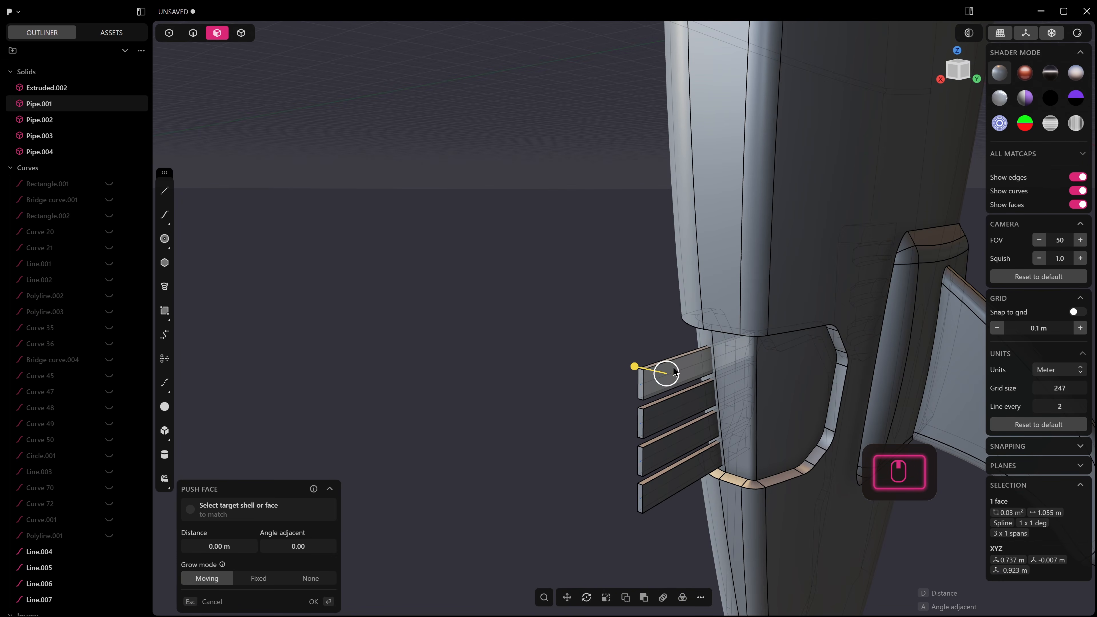
{"action": "left_click", "coordinate": [692, 470], "text": "shift"}
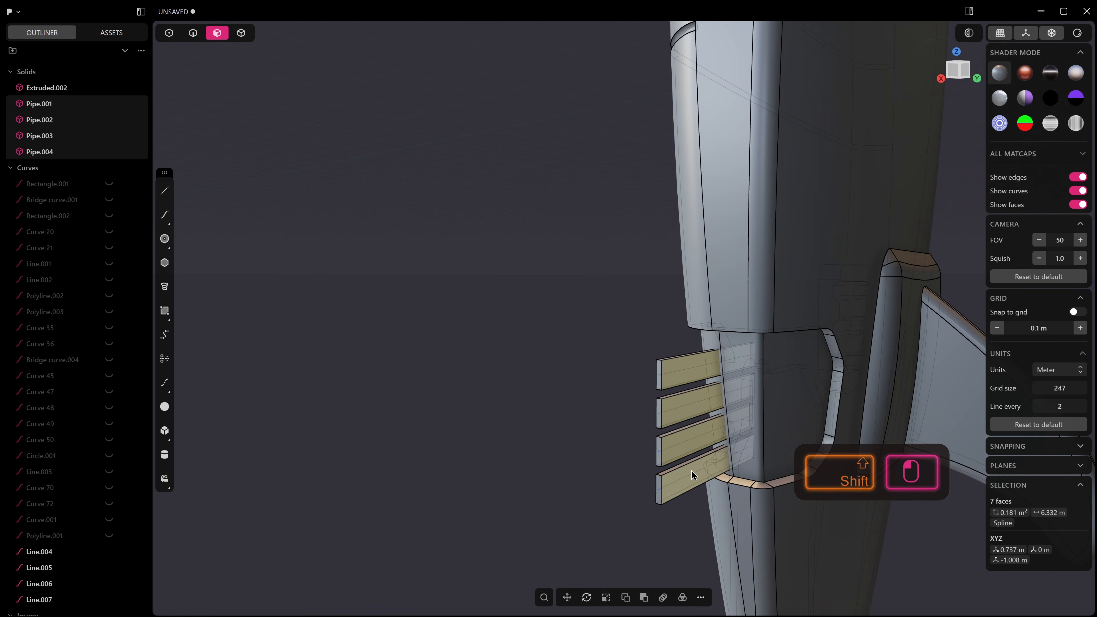
{"action": "middle_click_drag", "start_coordinate": [691, 470], "coordinate": [779, 520]}
{"action": "left_click", "coordinate": [571, 465], "text": "shift"}
{"action": "middle_click_drag", "start_coordinate": [571, 467], "coordinate": [505, 598]}
{"action": "left_click_drag", "start_coordinate": [538, 469], "coordinate": [504, 489]}
{"action": "right_click", "coordinate": [506, 491]}
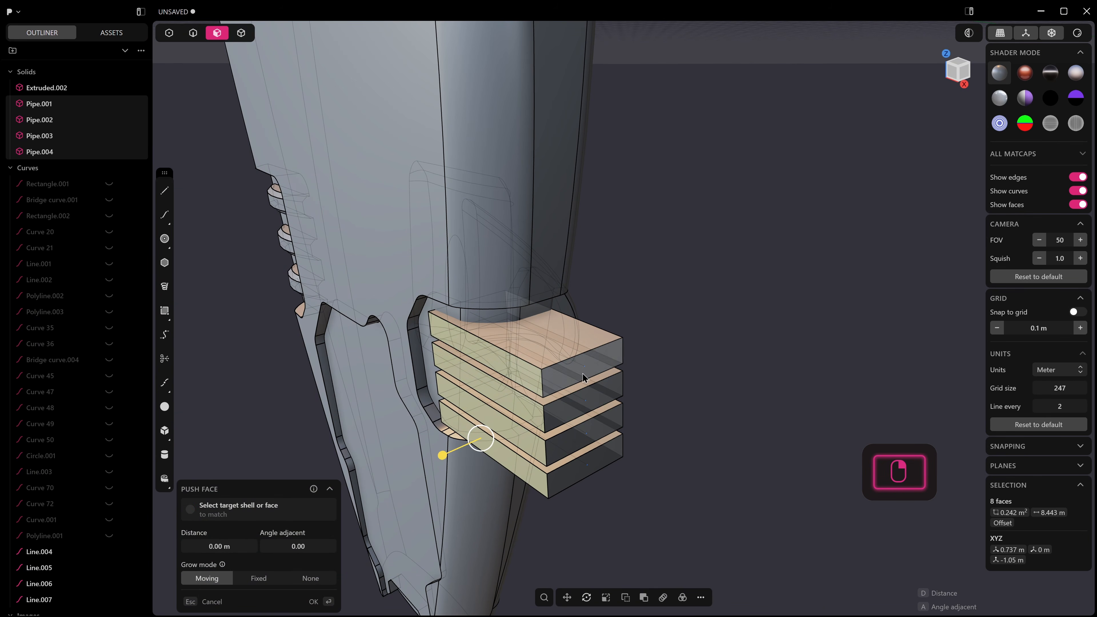
Step: Push the outer end faces of the four bars about 0.25 m inward, toward the board
{"action": "left_click", "coordinate": [594, 366]}
{"action": "left_click", "coordinate": [600, 398], "text": "shift"}
{"action": "left_click", "coordinate": [598, 432], "text": "shift"}
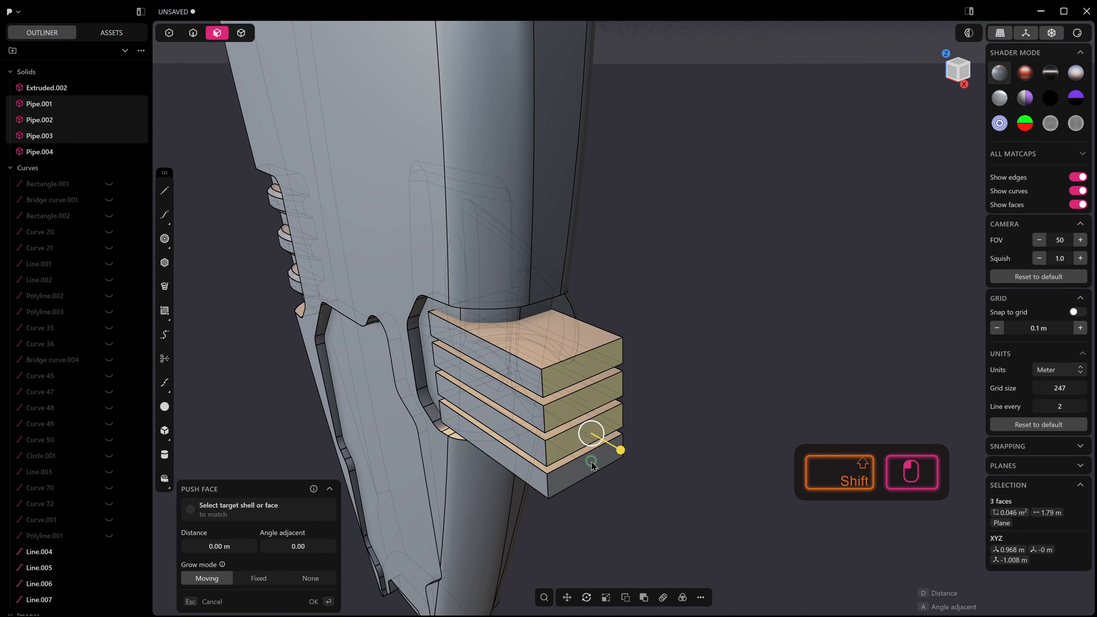
{"action": "left_click", "coordinate": [600, 463], "text": "shift"}
{"action": "left_click_drag", "start_coordinate": [619, 476], "coordinate": [557, 406]}
{"action": "middle_click_drag", "start_coordinate": [514, 404], "coordinate": [535, 384]}
{"action": "scroll", "coordinate": [487, 440], "scroll_direction": "up", "scroll_amount": 2}
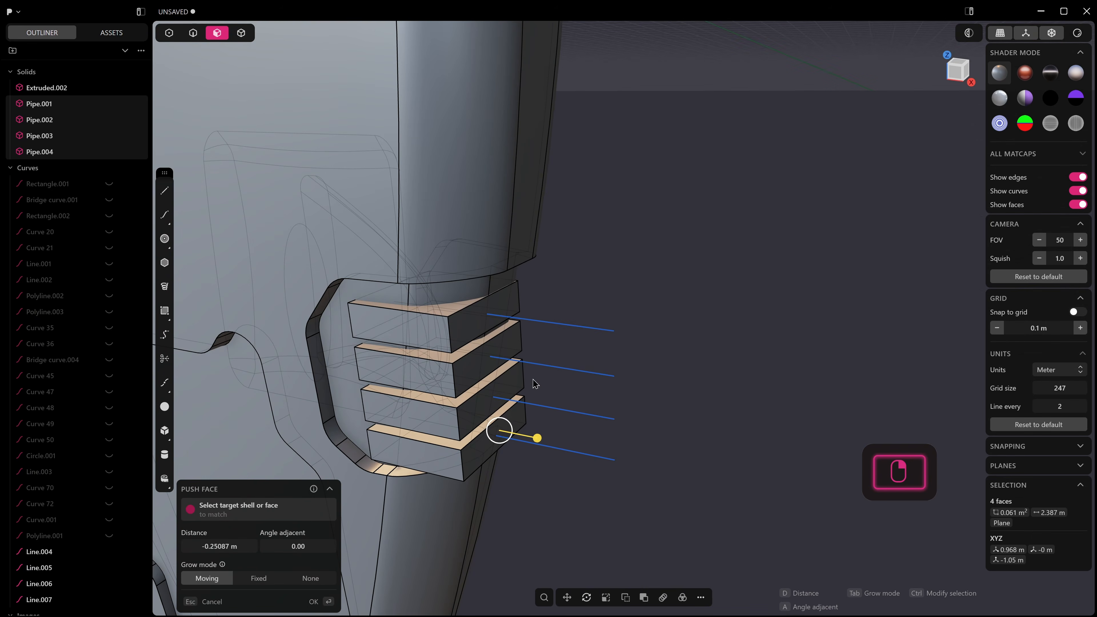
{"action": "right_click", "coordinate": [565, 312]}
Step: Convert the outer end faces of the four bars into degree-2 spline surfaces with extra control points
{"action": "key", "text": "shift+s"}
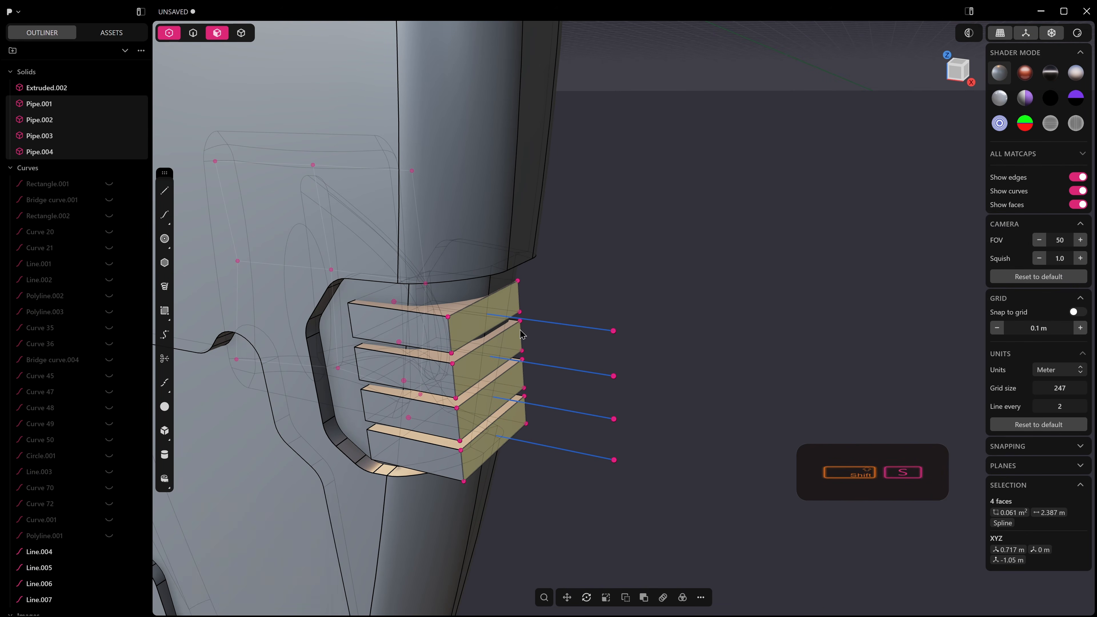
{"action": "middle_click_drag", "start_coordinate": [523, 334], "coordinate": [328, 119]}
{"action": "left_click_drag", "start_coordinate": [321, 109], "coordinate": [438, 190]}
{"action": "key", "text": "z"}
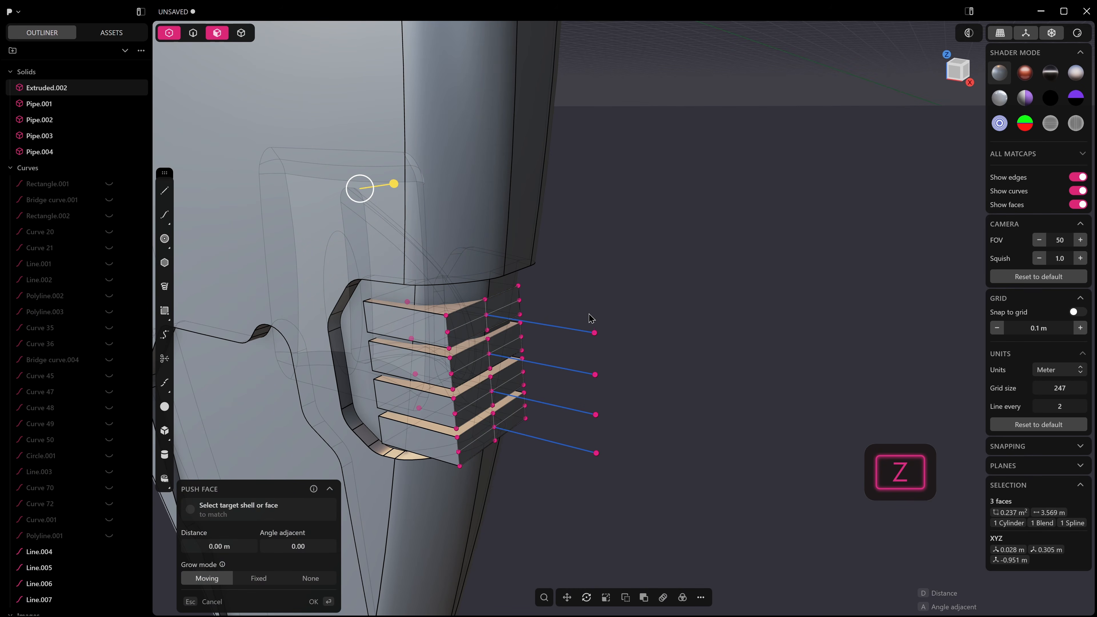
Step: Delete the four straight guide lines that run out of the bars
{"action": "left_click", "coordinate": [594, 373]}
{"action": "key", "text": "2"}
{"action": "left_click", "coordinate": [570, 329]}
{"action": "left_click", "coordinate": [577, 370], "text": "shift"}
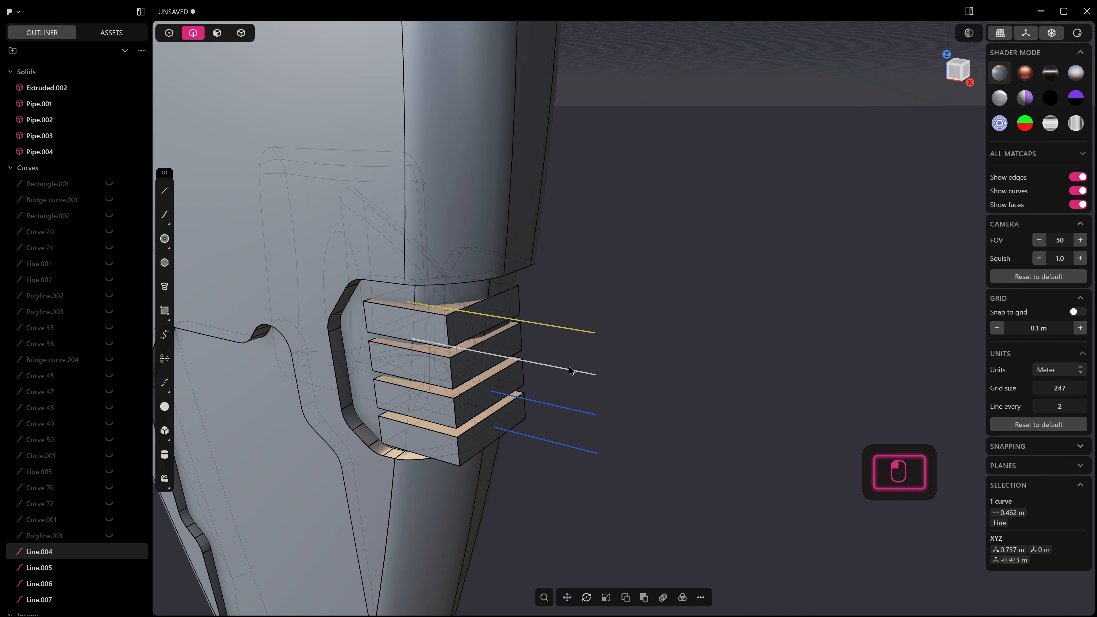
{"action": "left_click", "coordinate": [577, 409], "text": "shift"}
{"action": "left_click", "coordinate": [574, 448], "text": "shift"}
{"action": "key", "text": "Delete"}
Step: Select the outer end faces of all four bars and show their control points
{"action": "middle_click_drag", "start_coordinate": [573, 446], "coordinate": [453, 305]}
{"action": "key", "text": "3"}
{"action": "left_click", "coordinate": [501, 311]}
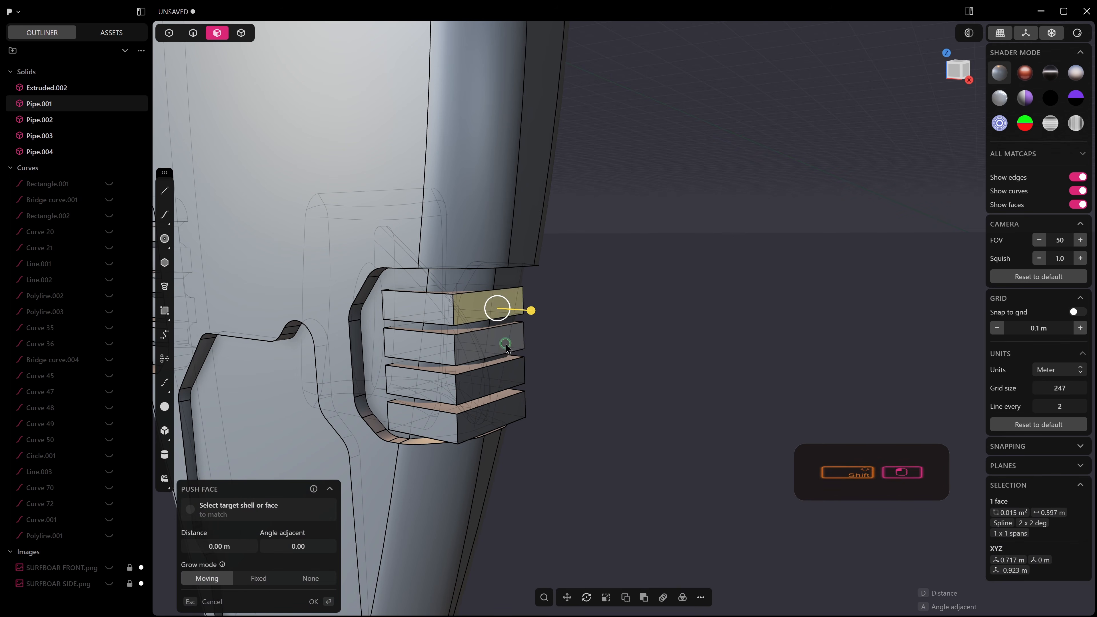
{"action": "left_click", "coordinate": [504, 345], "text": "shift"}
{"action": "left_click", "coordinate": [501, 378], "text": "shift"}
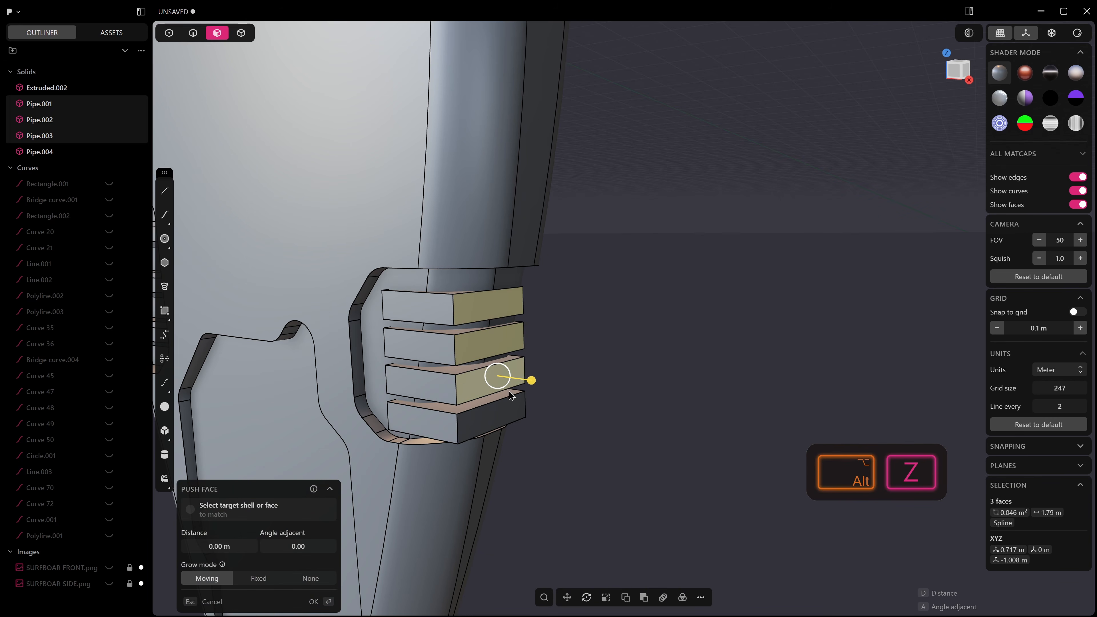
{"action": "left_click", "coordinate": [509, 408], "text": "shift"}
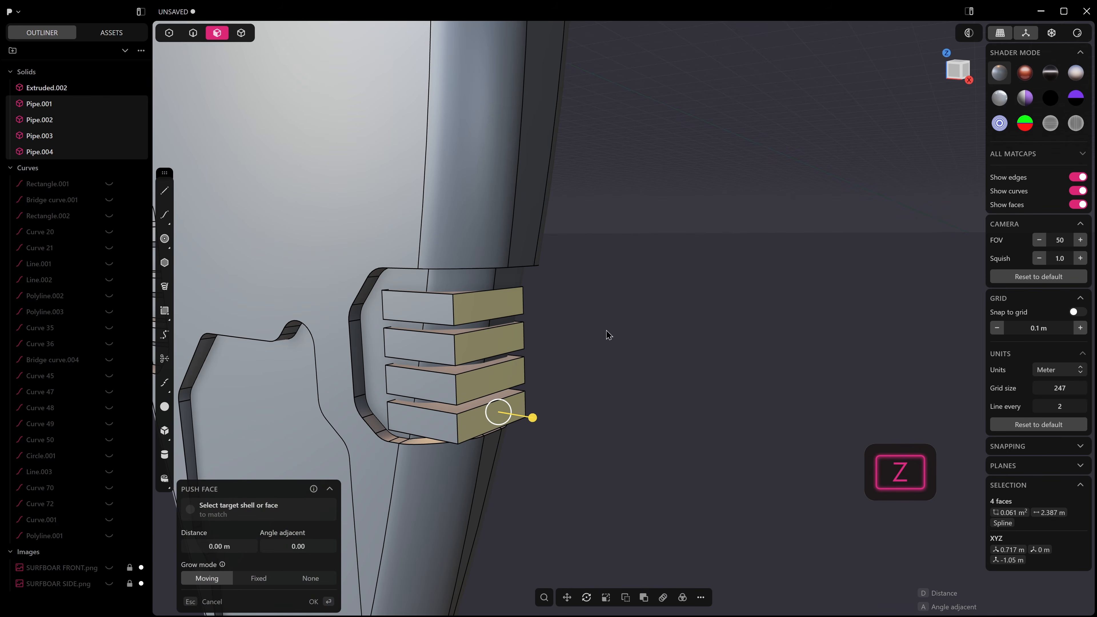
{"action": "left_click", "coordinate": [171, 34]}
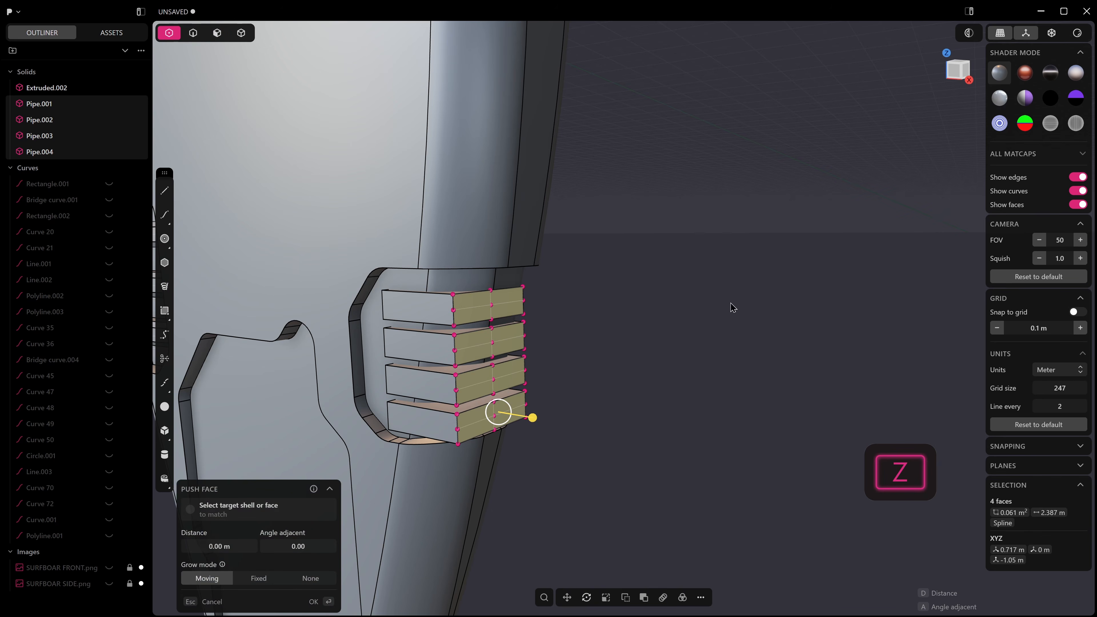
Step: Move the front and back columns of control points on the four outer end faces about 0.047 m inward along X
{"action": "middle_click_drag", "start_coordinate": [575, 344], "coordinate": [546, 335]}
{"action": "left_click_drag", "start_coordinate": [417, 264], "coordinate": [471, 411]}
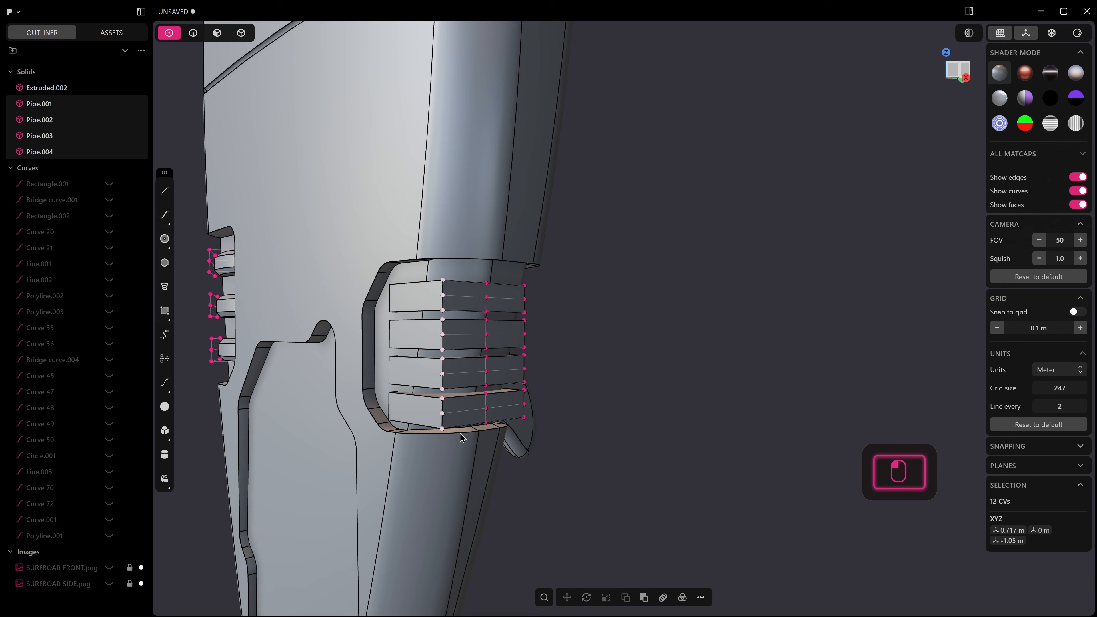
{"action": "left_click_drag", "start_coordinate": [515, 277], "coordinate": [532, 388], "text": "shift"}
{"action": "left_click_drag", "start_coordinate": [544, 429], "coordinate": [544, 430], "text": "shift"}
{"action": "mouse_move", "coordinate": [543, 430]}
{"action": "middle_mouse_down"}
{"action": "mouse_move", "coordinate": [428, 436]}
{"action": "mouse_move", "coordinate": [549, 445]}
{"action": "middle_mouse_up"}
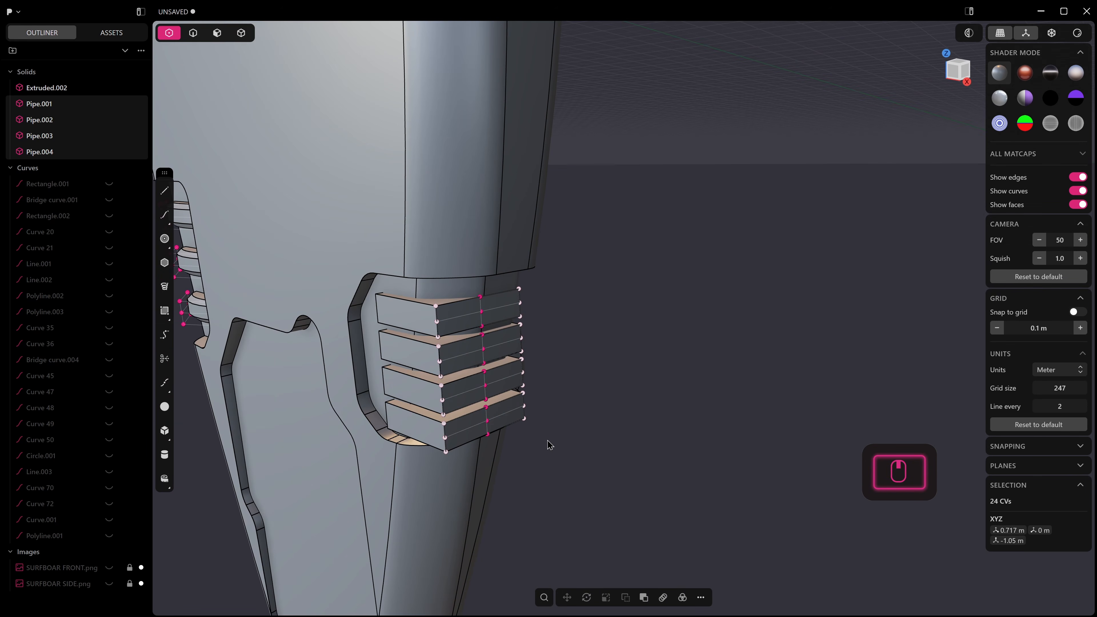
{"action": "key", "text": "g"}
{"action": "left_click_drag", "start_coordinate": [495, 379], "coordinate": [497, 376]}
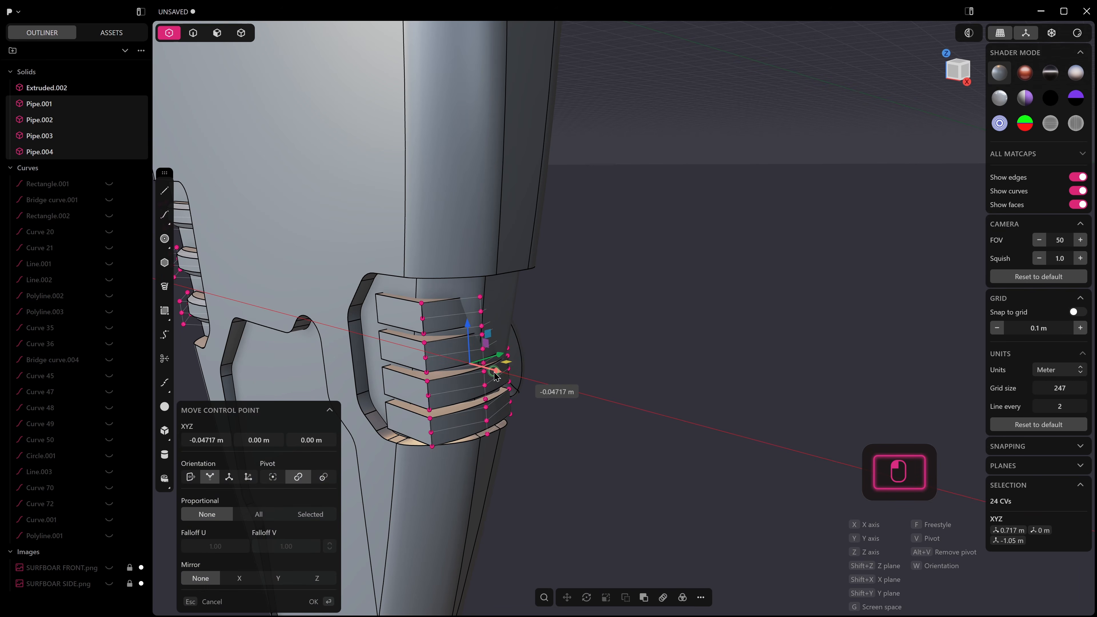
{"action": "key", "text": "Return"}
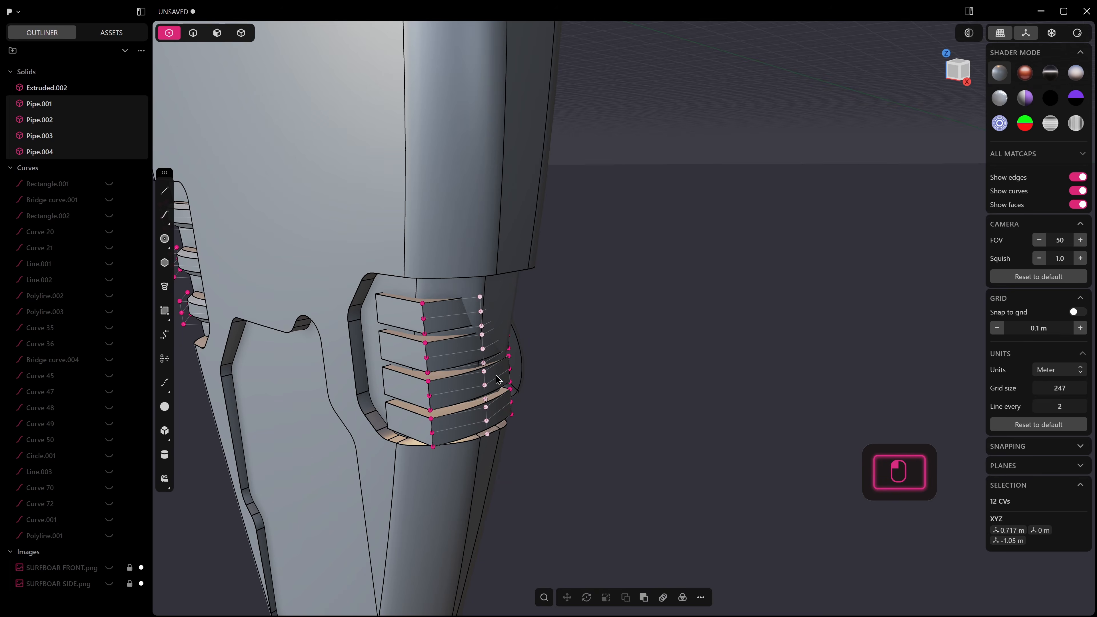
Step: Move the middle column of control points on the bars' end faces along X to shape their curved bulge
{"action": "key", "text": "g"}
{"action": "left_click_drag", "start_coordinate": [497, 384], "coordinate": [531, 407]}
{"action": "middle_click_drag", "start_coordinate": [531, 407], "coordinate": [494, 364]}
{"action": "key", "text": "Return"}
{"action": "key", "text": "3"}
{"action": "left_click", "coordinate": [470, 319]}
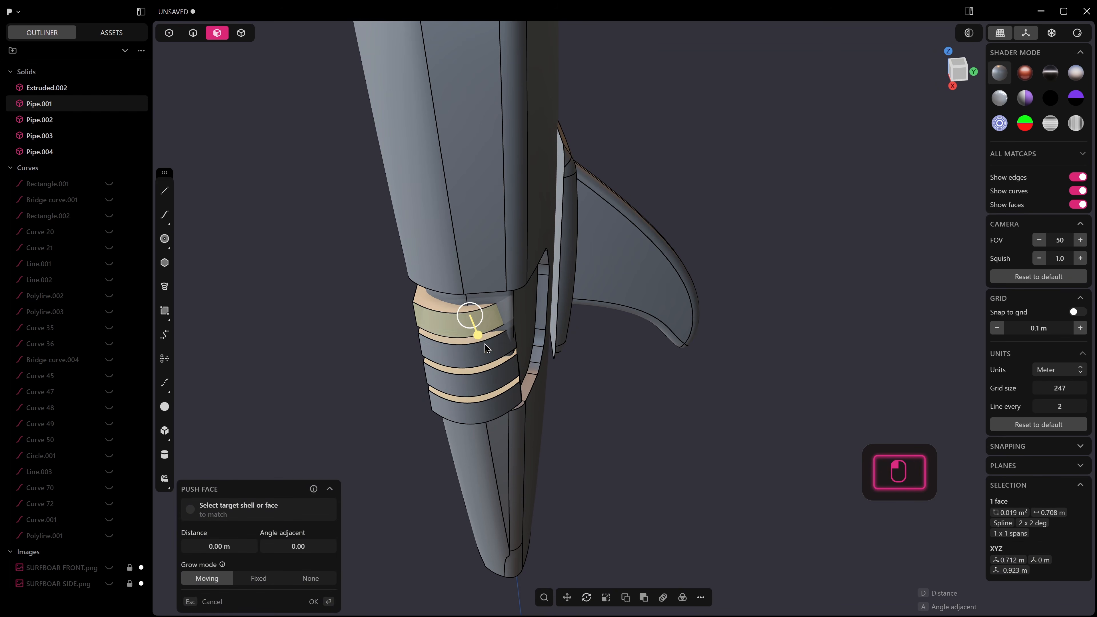
{"action": "left_click", "coordinate": [483, 356], "text": "shift"}
{"action": "mouse_move", "coordinate": [507, 392]}
{"action": "middle_mouse_down"}
{"action": "mouse_move", "coordinate": [447, 379]}
{"action": "mouse_move", "coordinate": [453, 366]}
{"action": "mouse_move", "coordinate": [506, 381]}
{"action": "middle_mouse_up"}
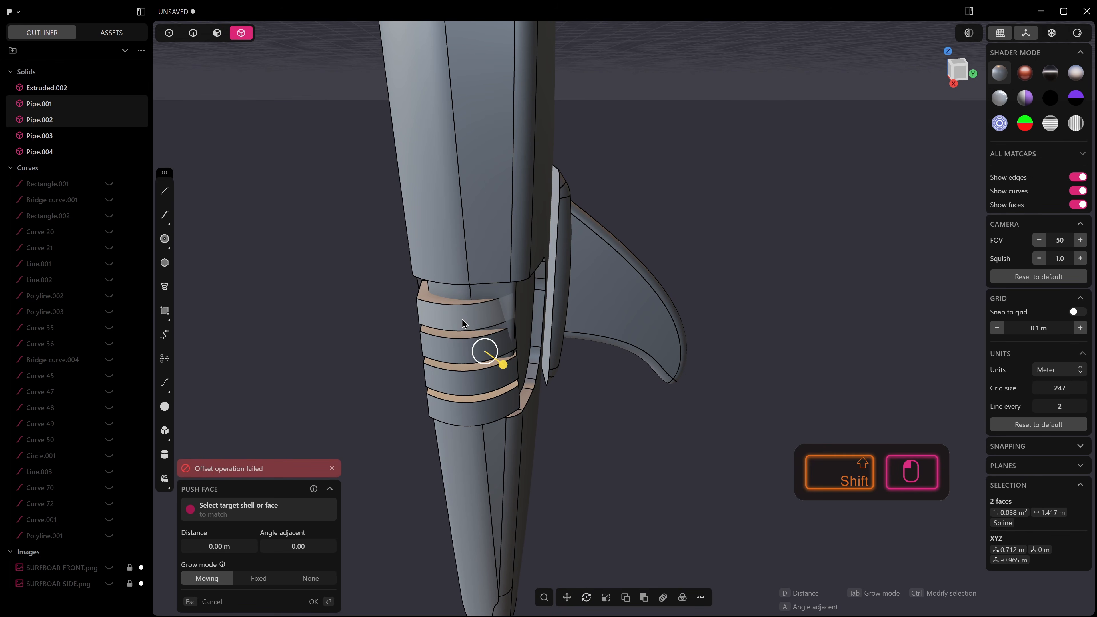
{"action": "key", "text": "Escape"}
Step: Scale all four bars up along Y so they stand out further from both sides of the board
{"action": "left_click", "coordinate": [472, 384]}
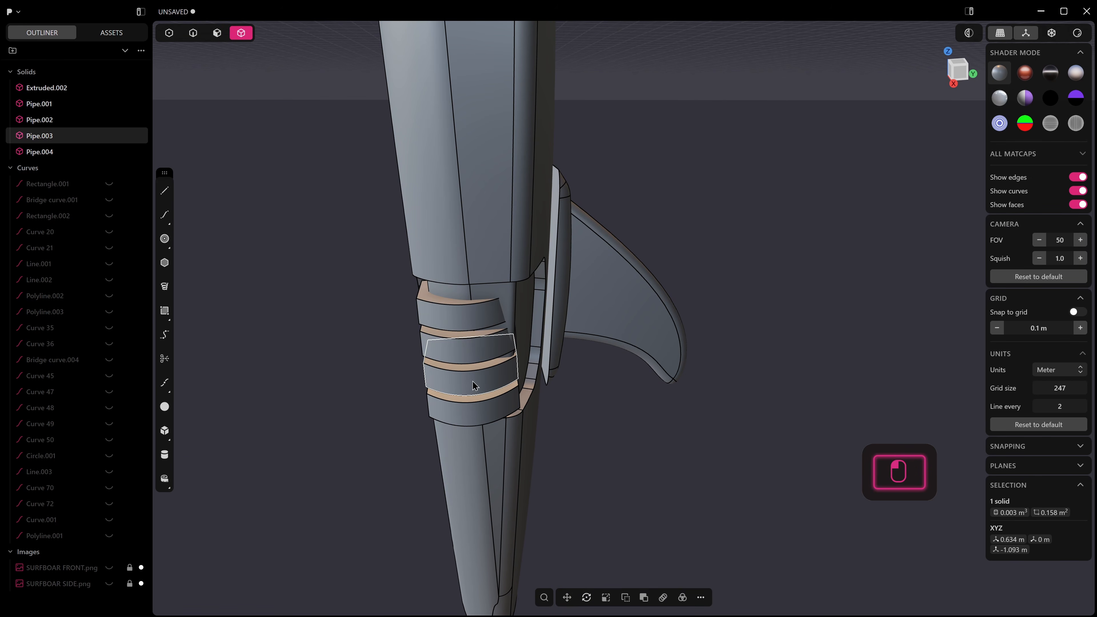
{"action": "left_click", "coordinate": [465, 319], "text": "shift"}
{"action": "left_click", "coordinate": [465, 360], "text": "shift"}
{"action": "left_click", "coordinate": [479, 410], "text": "shift"}
{"action": "key", "text": "s"}
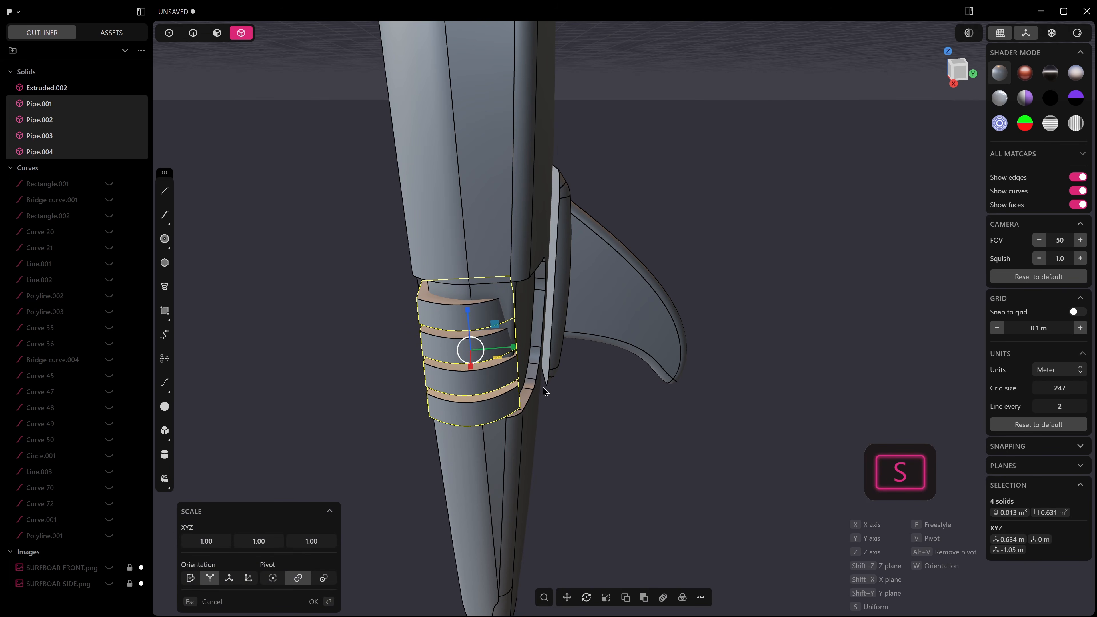
{"action": "left_click_drag", "start_coordinate": [515, 348], "coordinate": [540, 346]}
{"action": "right_click", "coordinate": [489, 373]}
Step: Push the front side faces of the four bars slightly inward toward the board
{"action": "middle_click_drag", "start_coordinate": [341, 386], "coordinate": [460, 406]}
{"action": "key", "text": "2"}
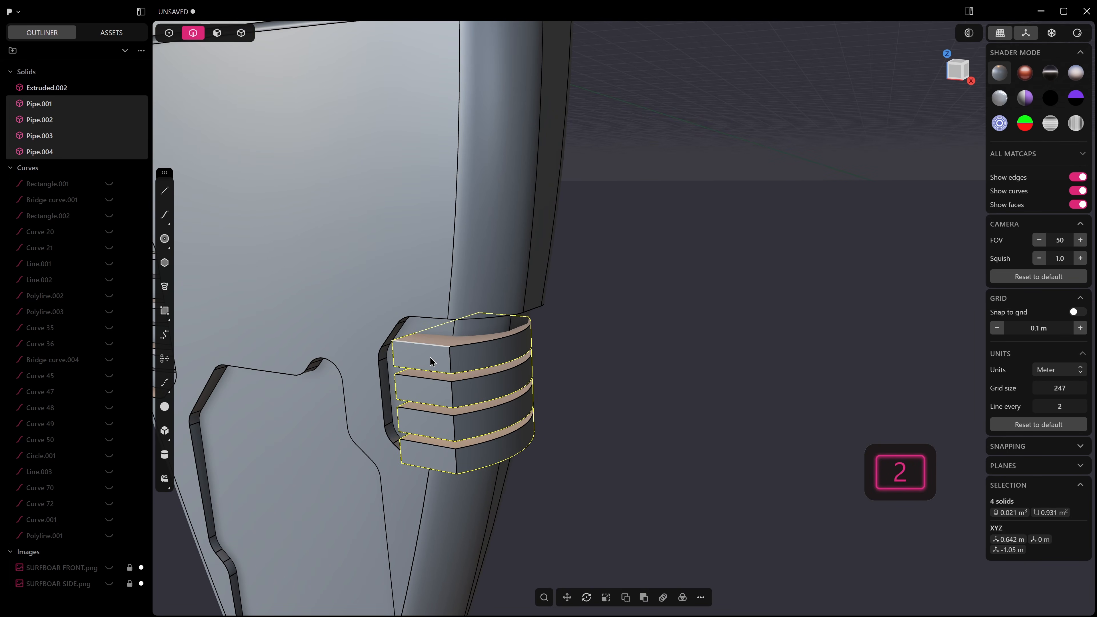
{"action": "left_click", "coordinate": [431, 348]}
{"action": "key", "text": "3"}
{"action": "left_click", "coordinate": [418, 367]}
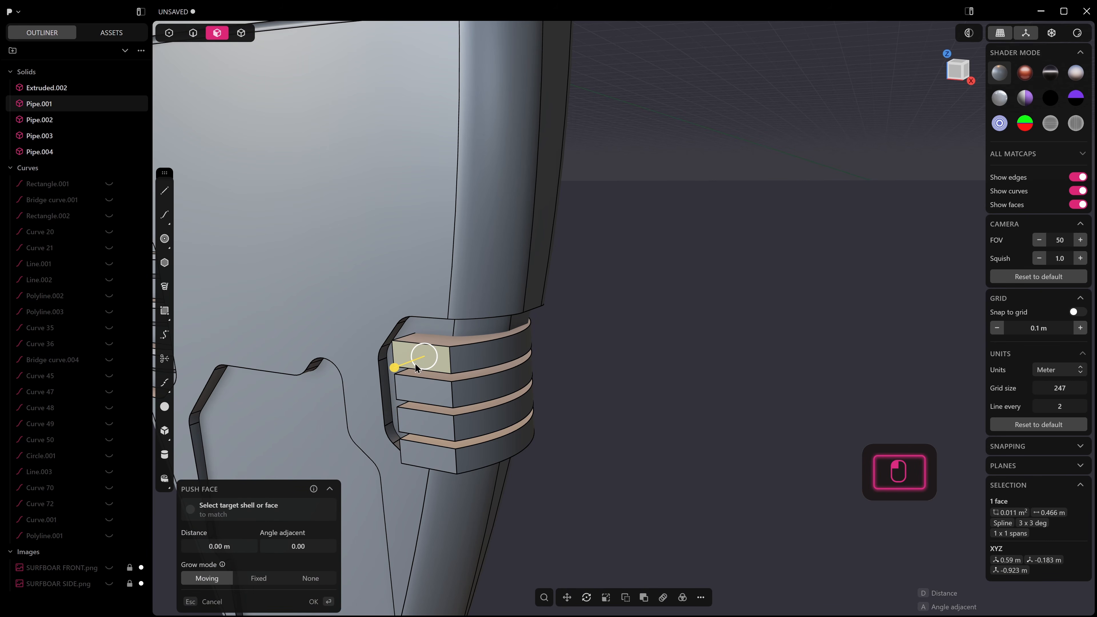
{"action": "left_click_drag", "start_coordinate": [402, 369], "coordinate": [408, 369]}
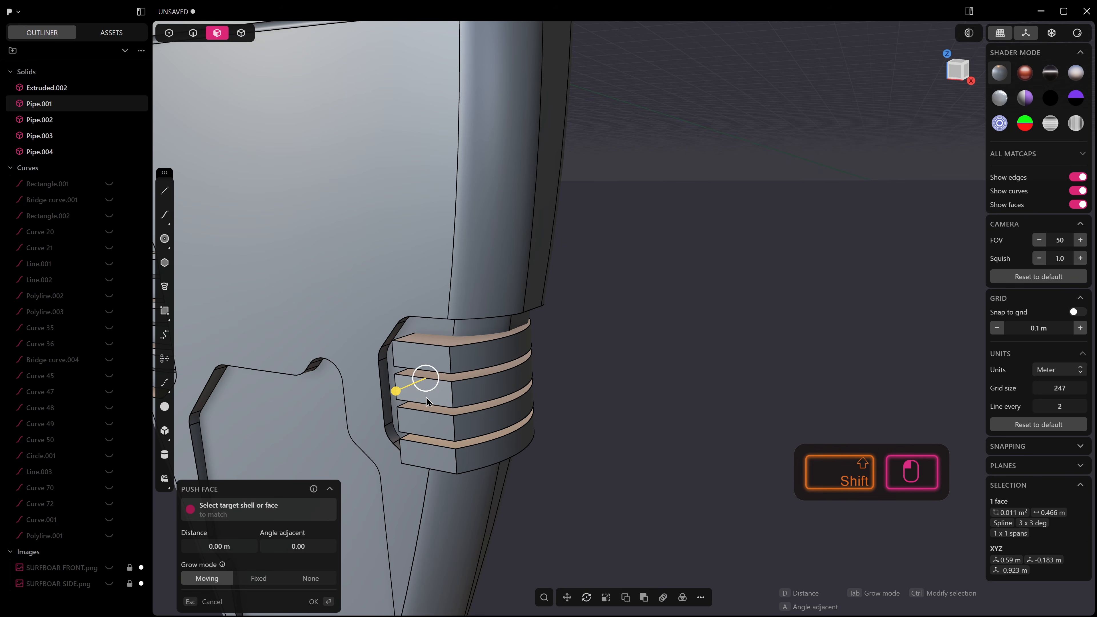
{"action": "left_click", "coordinate": [427, 393], "text": "shift"}
{"action": "left_click", "coordinate": [429, 427], "text": "shift"}
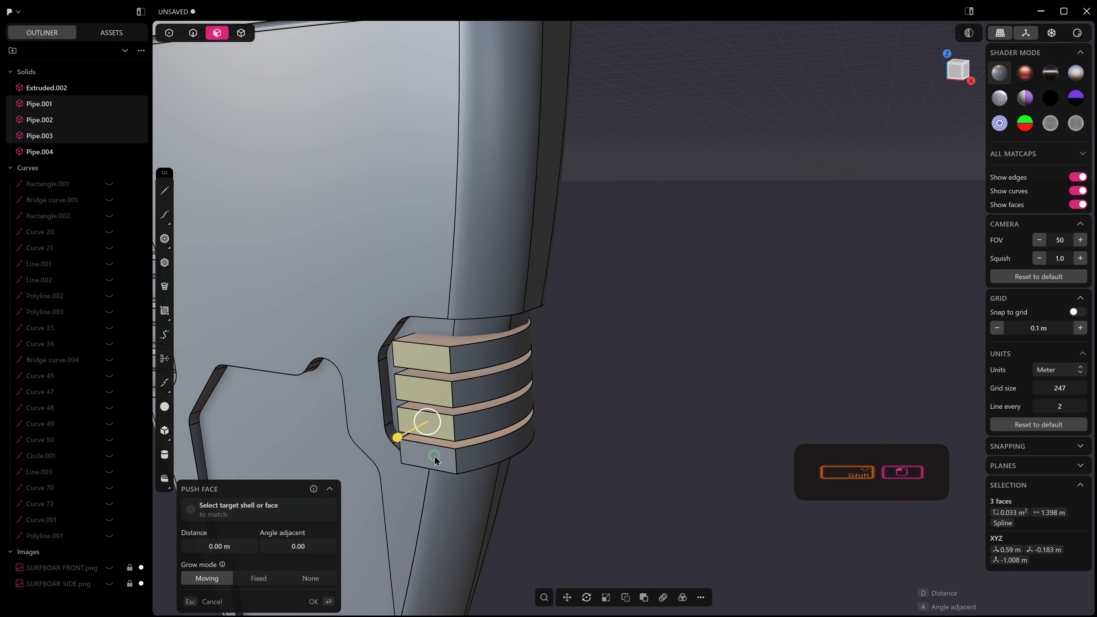
{"action": "left_click", "coordinate": [434, 458], "text": "shift"}
{"action": "left_click_drag", "start_coordinate": [405, 472], "coordinate": [427, 435]}
{"action": "key", "text": "a"}
{"action": "left_click", "coordinate": [441, 424], "text": "shift"}
{"action": "right_click", "coordinate": [439, 422]}
Step: Bevel the vertical outer corner edge at the front of each of the four bars
{"action": "key", "text": "2"}
{"action": "left_click", "coordinate": [465, 357]}
{"action": "left_click", "coordinate": [467, 393], "text": "shift"}
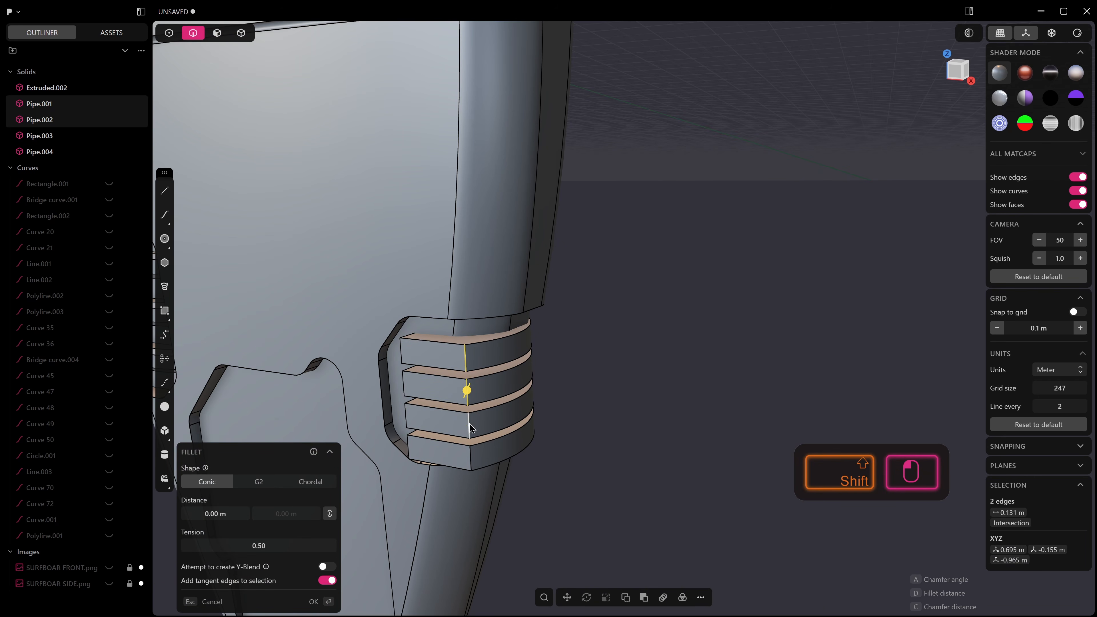
{"action": "left_click", "coordinate": [470, 426], "text": "shift"}
{"action": "left_click", "coordinate": [470, 458], "text": "shift"}
{"action": "left_click_drag", "start_coordinate": [467, 459], "coordinate": [487, 490]}
{"action": "key", "text": "Return"}
Step: Join the four bars to the surfboard body with a Boolean Union
{"action": "scroll", "coordinate": [486, 487], "scroll_direction": "down", "scroll_amount": 5}
{"action": "middle_click_drag", "start_coordinate": [484, 484], "coordinate": [420, 388]}
{"action": "left_click", "coordinate": [582, 385]}
{"action": "middle_click_drag", "start_coordinate": [583, 386], "coordinate": [562, 441]}
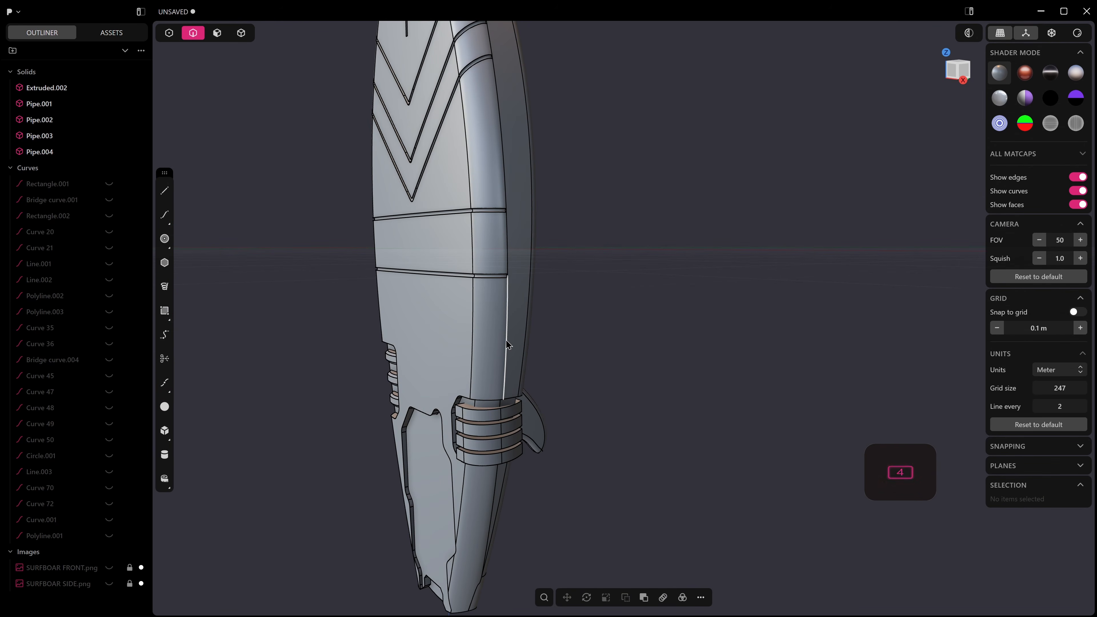
{"action": "key", "text": "4"}
{"action": "left_click", "coordinate": [499, 372]}
{"action": "key", "text": "q"}
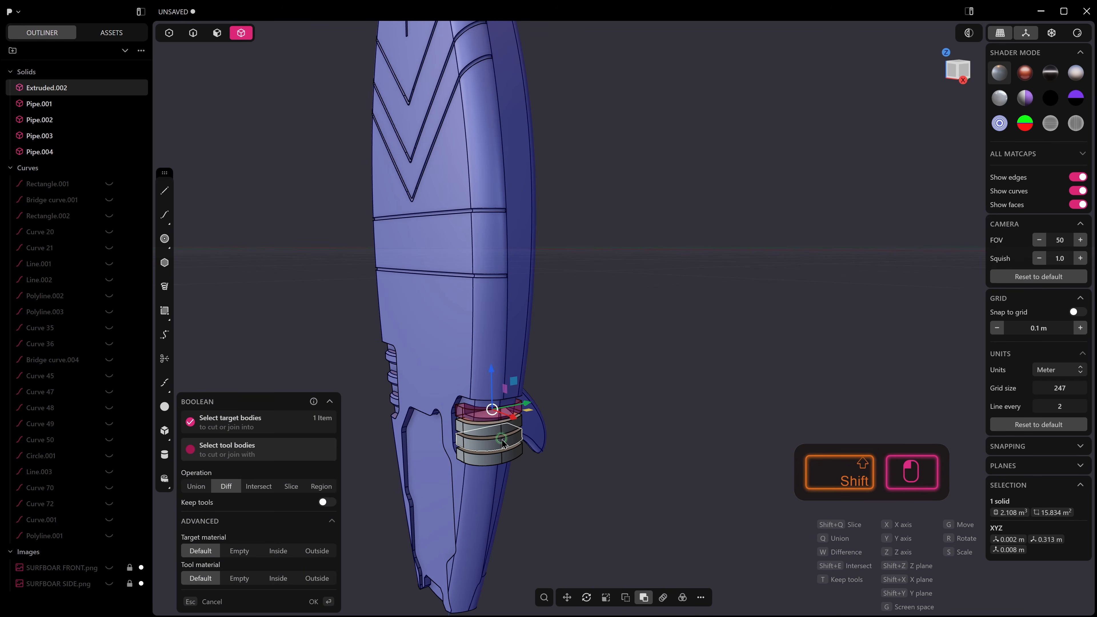
{"action": "key", "text": "q"}
{"action": "scroll", "coordinate": [592, 400], "scroll_direction": "up", "scroll_amount": 1}
{"action": "right_click", "coordinate": [592, 400]}
Step: Chamfer the upper and lower front edges of all four bars with an offset of about 0.011 m
{"action": "middle_click_drag", "start_coordinate": [433, 416], "coordinate": [509, 399]}
{"action": "scroll", "coordinate": [474, 397], "scroll_direction": "up", "scroll_amount": 8}
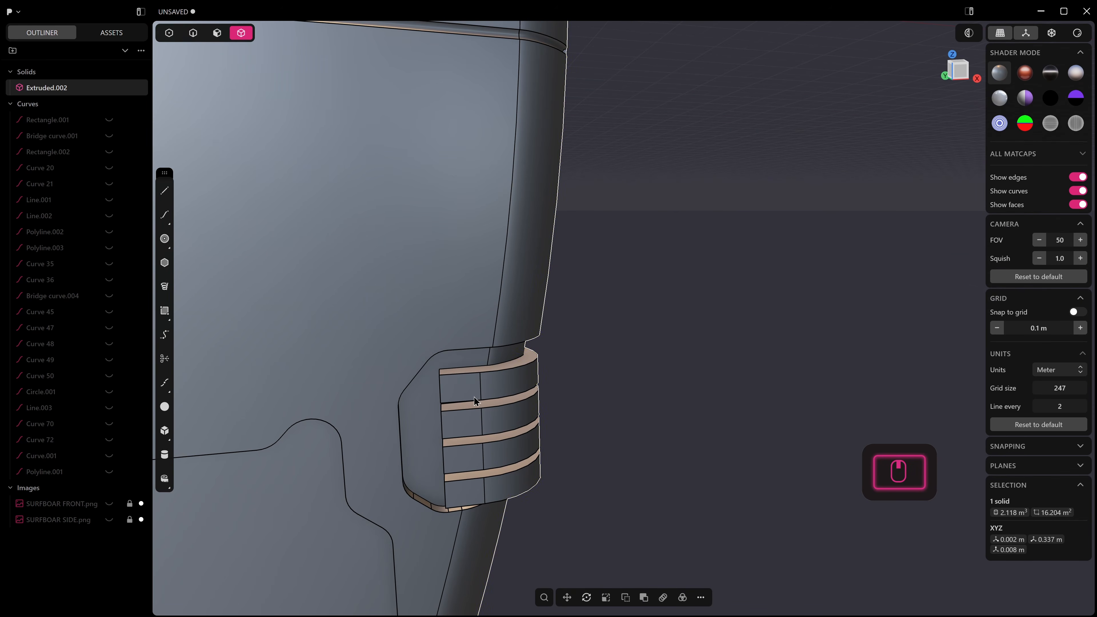
{"action": "left_click", "coordinate": [475, 374]}
{"action": "key", "text": "f"}
{"action": "left_click", "coordinate": [467, 403], "text": "shift"}
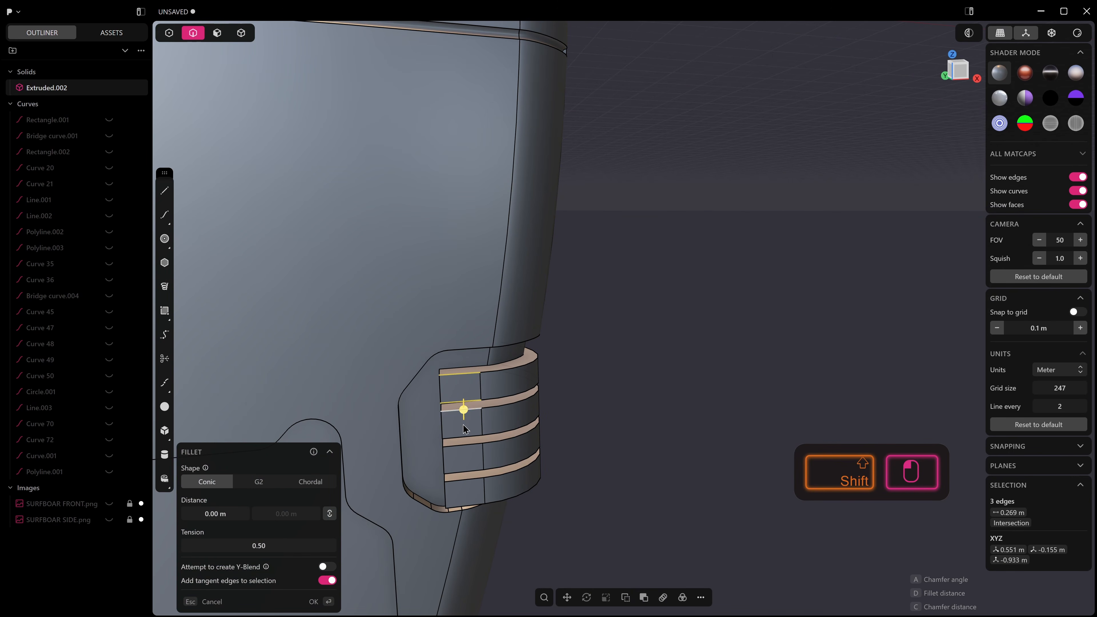
{"action": "left_click", "coordinate": [459, 442], "text": "shift"}
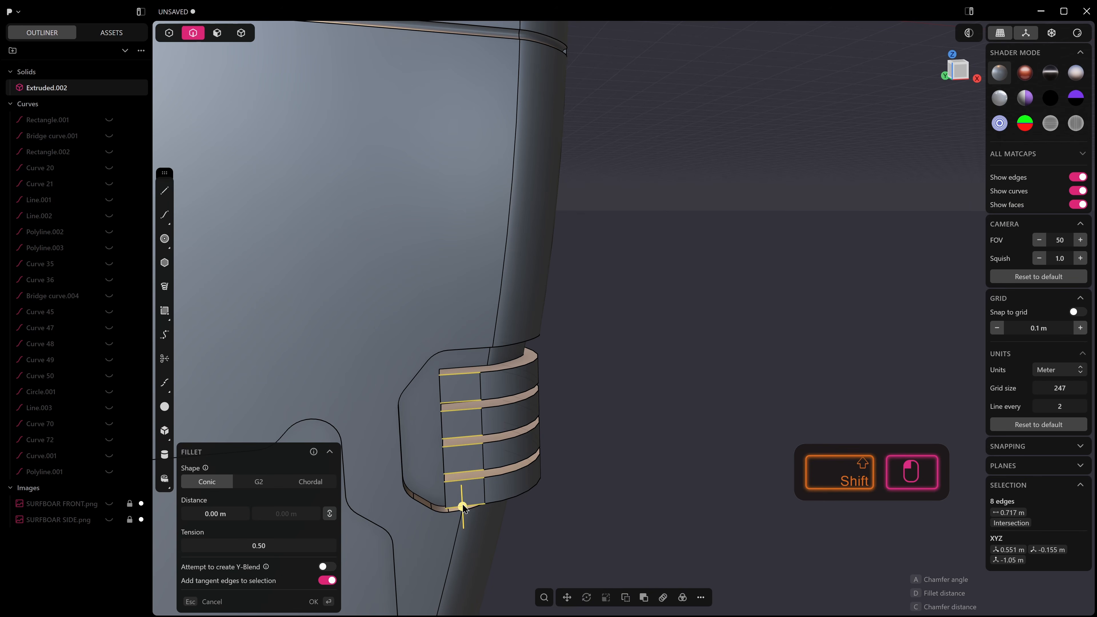
{"action": "key", "text": "c"}
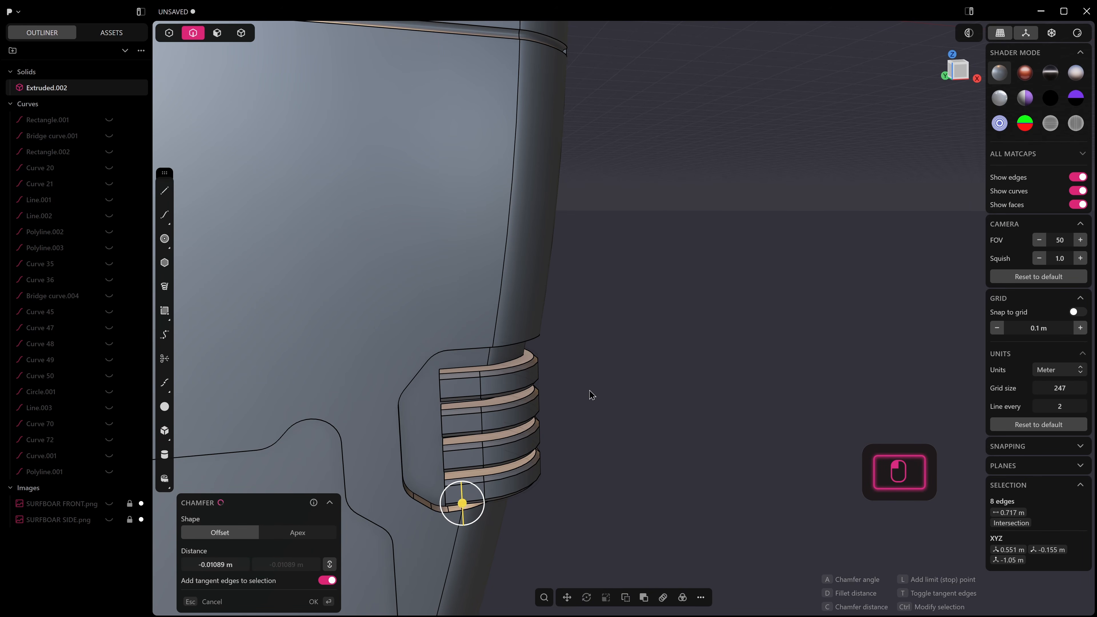
{"action": "scroll", "coordinate": [567, 407], "scroll_direction": "down", "scroll_amount": 5}
{"action": "key", "text": "Return"}
Step: Push the front inner end face of the top bar about 0.12 m toward the board's centre
{"action": "scroll", "coordinate": [565, 345], "scroll_direction": "up", "scroll_amount": 6}
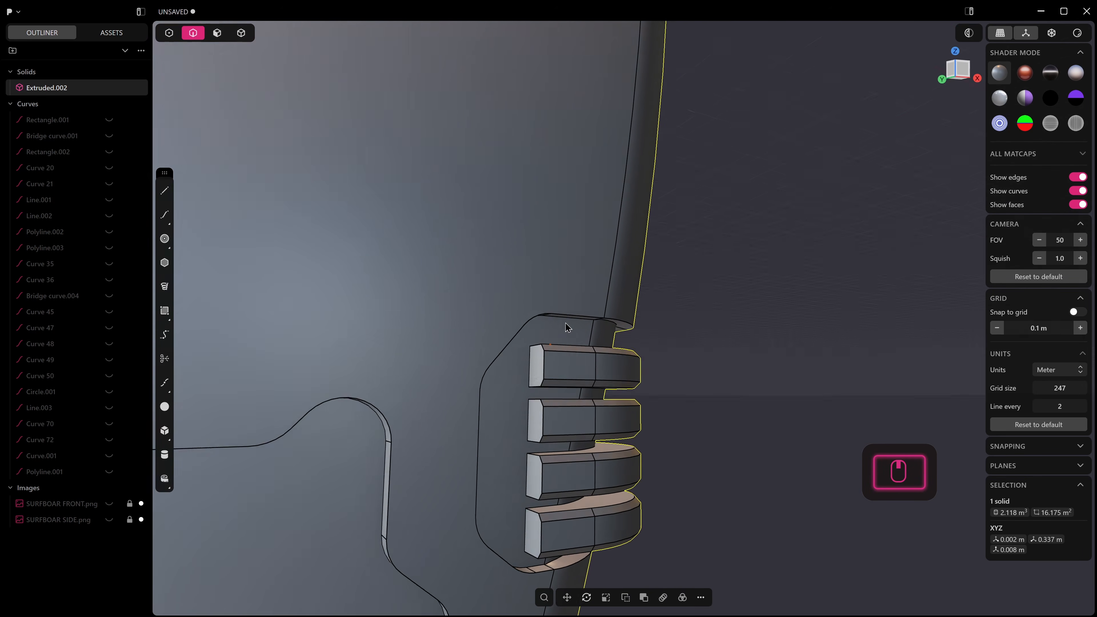
{"action": "middle_click_drag", "start_coordinate": [567, 330], "coordinate": [550, 362]}
{"action": "left_click", "coordinate": [536, 359]}
{"action": "key", "text": "3"}
{"action": "left_click", "coordinate": [536, 363]}
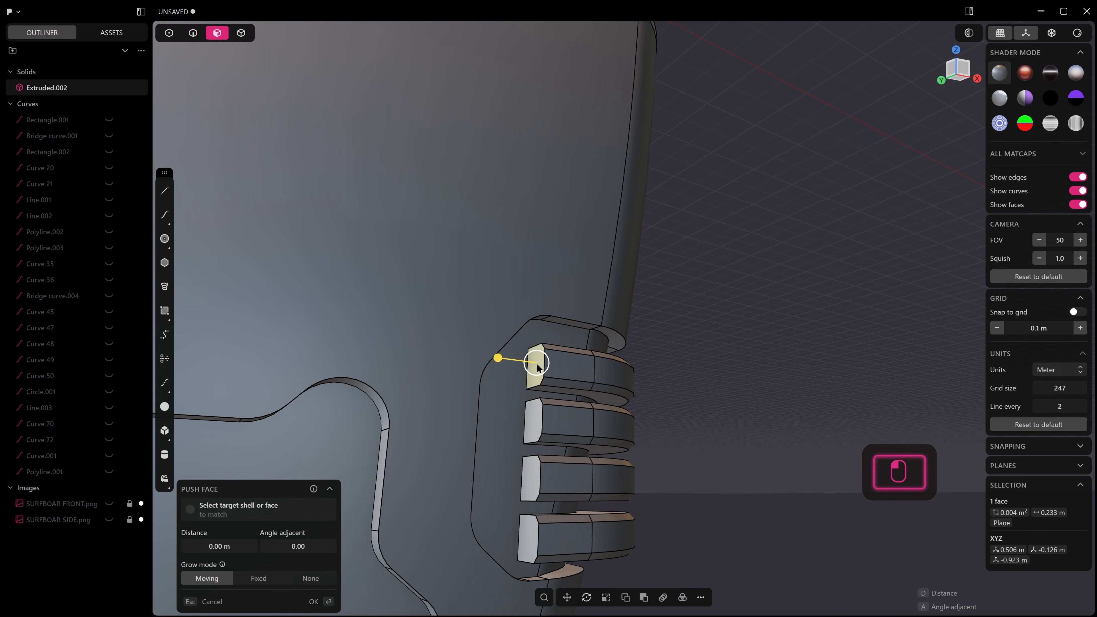
{"action": "left_click_drag", "start_coordinate": [498, 359], "coordinate": [493, 359]}
{"action": "middle_click_drag", "start_coordinate": [453, 355], "coordinate": [530, 359]}
{"action": "left_click", "coordinate": [472, 368]}
{"action": "key", "text": "Escape"}
{"action": "left_click", "coordinate": [533, 362]}
{"action": "left_click_drag", "start_coordinate": [491, 359], "coordinate": [410, 374]}
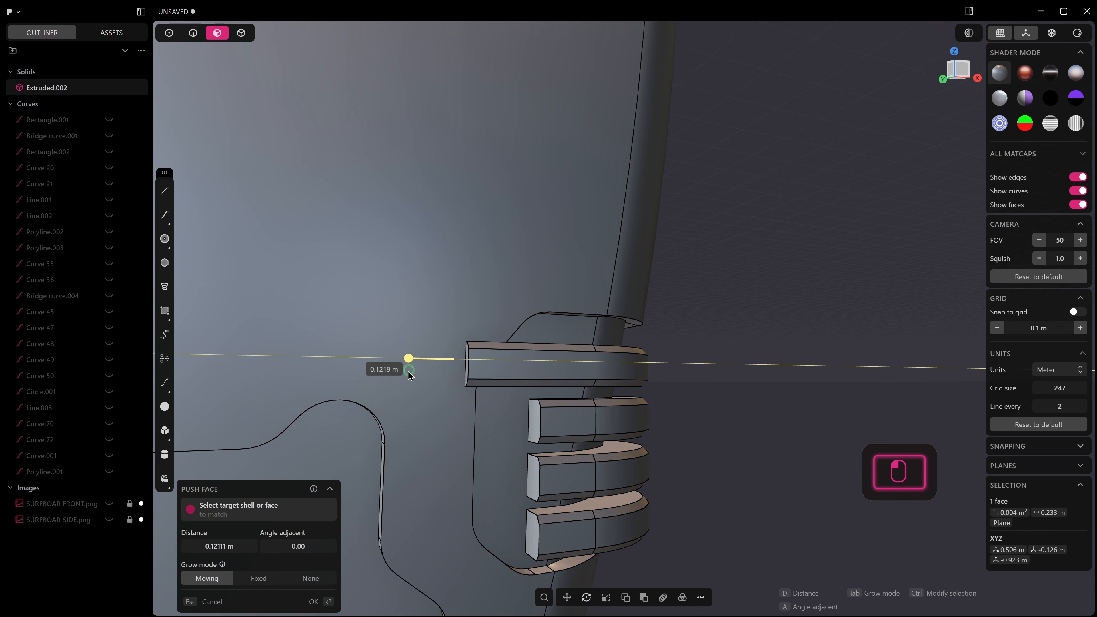
{"action": "right_click", "coordinate": [458, 375]}
Step: Lengthen the lower three bars toward the board's centre by pushing their inner end faces, each less than the bar above
{"action": "scroll", "coordinate": [465, 375], "scroll_direction": "down", "scroll_amount": 5}
{"action": "middle_click_drag", "start_coordinate": [487, 376], "coordinate": [520, 406]}
{"action": "left_click", "coordinate": [519, 395]}
{"action": "left_click_drag", "start_coordinate": [516, 393], "coordinate": [436, 407]}
{"action": "right_click", "coordinate": [454, 416]}
{"action": "middle_click_drag", "start_coordinate": [475, 419], "coordinate": [490, 408]}
{"action": "left_click", "coordinate": [518, 428]}
{"action": "left_click_drag", "start_coordinate": [480, 431], "coordinate": [455, 438]}
{"action": "left_click_drag", "start_coordinate": [517, 467], "coordinate": [466, 468]}
{"action": "right_click", "coordinate": [468, 469]}
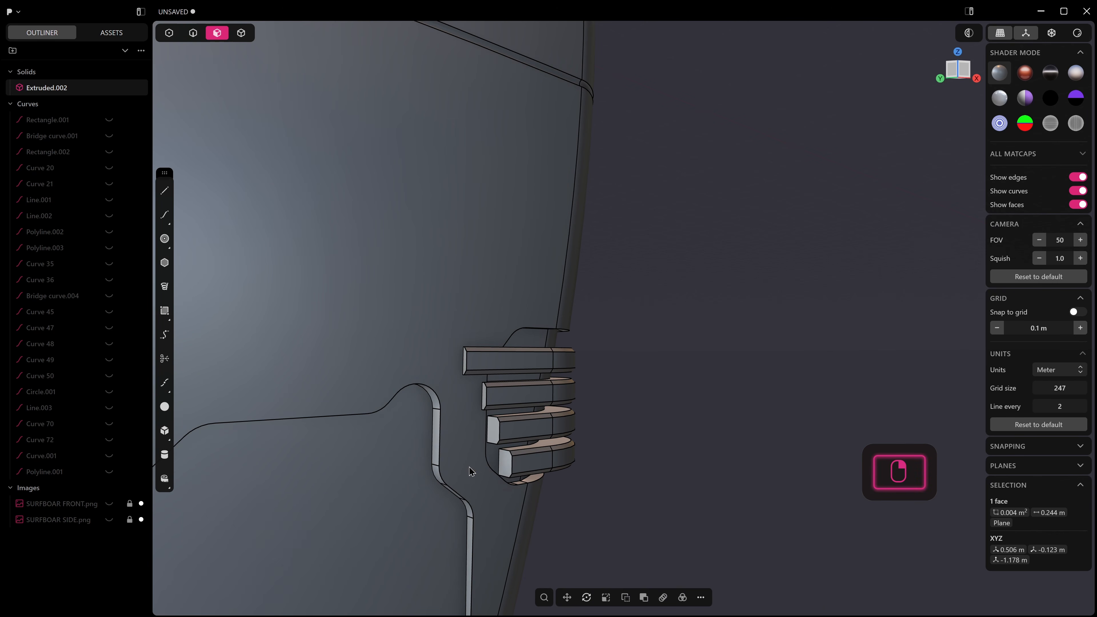
Step: Readjust the inner end face of the third bar from the top to even out the stepped bar ends
{"action": "scroll", "coordinate": [468, 468], "scroll_direction": "up", "scroll_amount": 2}
{"action": "left_click", "coordinate": [464, 341]}
{"action": "middle_click_drag", "start_coordinate": [465, 341], "coordinate": [561, 350]}
{"action": "scroll", "coordinate": [458, 349], "scroll_direction": "down", "scroll_amount": 5}
{"action": "left_click", "coordinate": [757, 294]}
{"action": "middle_click_drag", "start_coordinate": [756, 296], "coordinate": [520, 408]}
{"action": "scroll", "coordinate": [641, 367], "scroll_direction": "up", "scroll_amount": 6}
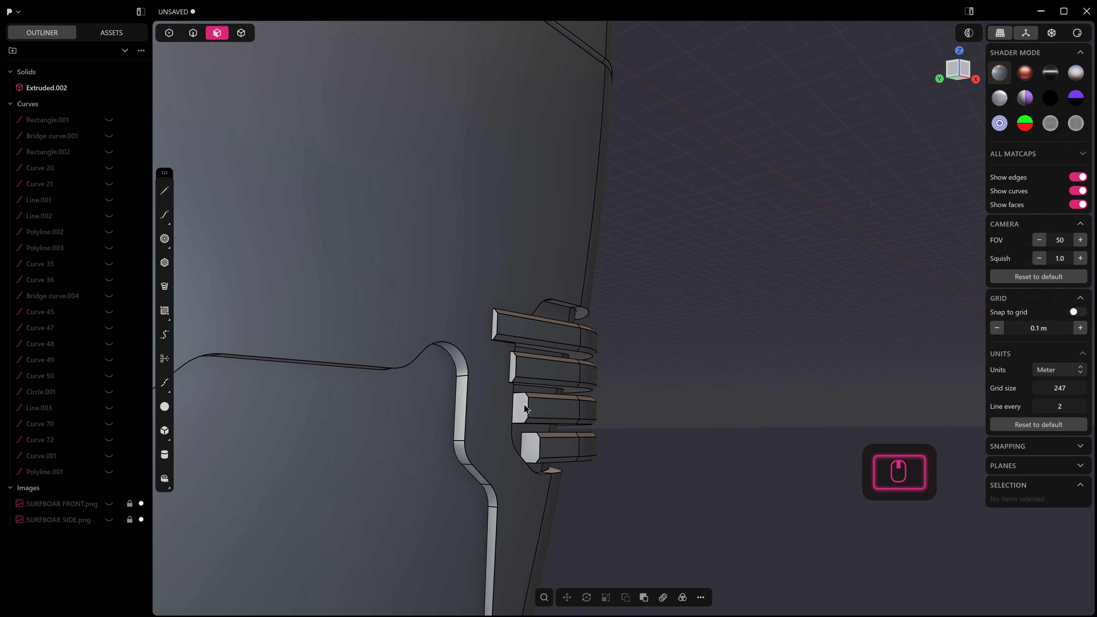
{"action": "left_click_drag", "start_coordinate": [520, 408], "coordinate": [492, 406]}
{"action": "right_click", "coordinate": [529, 442]}
{"action": "left_click_drag", "start_coordinate": [498, 445], "coordinate": [507, 446]}
{"action": "right_click", "coordinate": [533, 448]}
Step: Extrude the back side faces of the four bars about 0.04 m outward from the board
{"action": "middle_click_drag", "start_coordinate": [533, 447], "coordinate": [318, 484]}
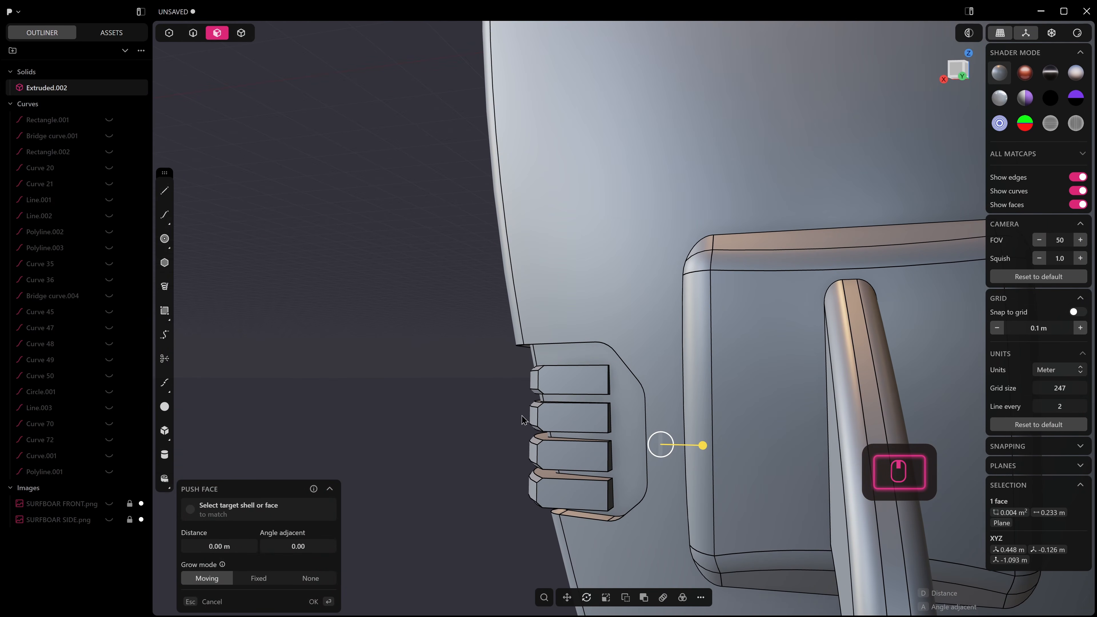
{"action": "left_click", "coordinate": [551, 388]}
{"action": "middle_click_drag", "start_coordinate": [551, 388], "coordinate": [622, 425]}
{"action": "left_click", "coordinate": [573, 421], "text": "shift"}
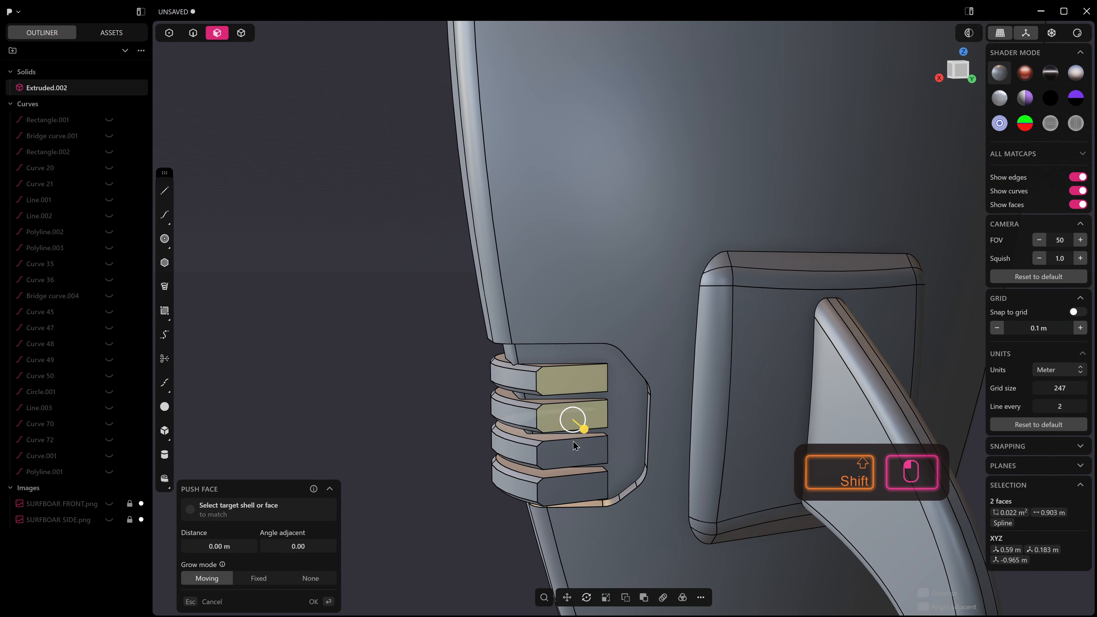
{"action": "left_click", "coordinate": [574, 452], "text": "shift"}
{"action": "left_click", "coordinate": [583, 480], "text": "shift"}
{"action": "left_click_drag", "start_coordinate": [593, 492], "coordinate": [600, 493]}
{"action": "middle_click_drag", "start_coordinate": [579, 387], "coordinate": [654, 419]}
{"action": "key", "text": "e"}
{"action": "left_click_drag", "start_coordinate": [641, 487], "coordinate": [657, 490]}
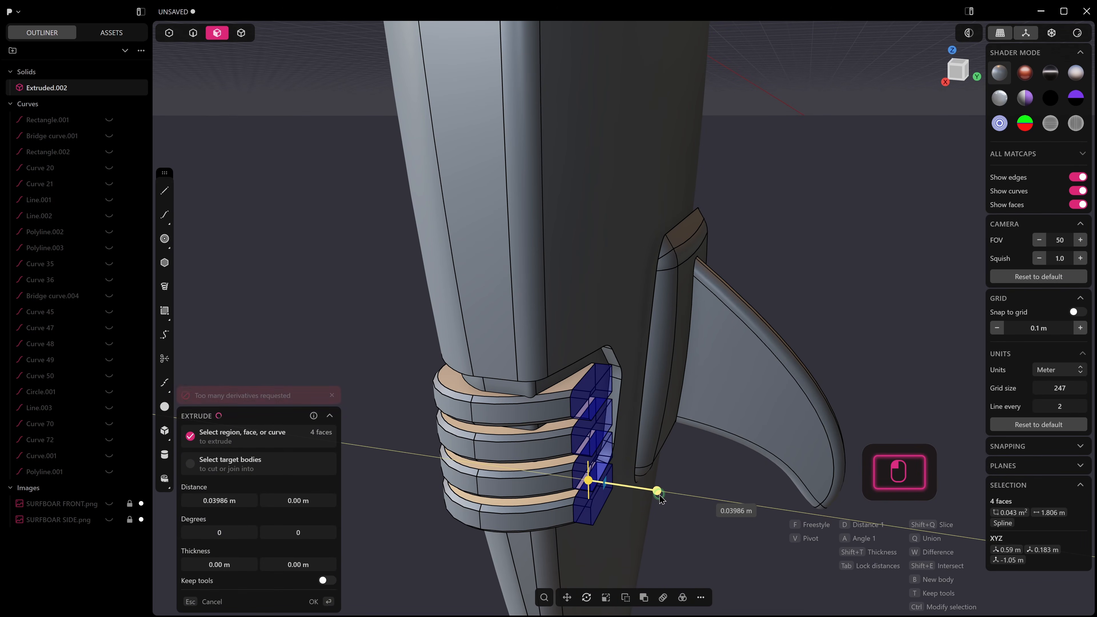
{"action": "left_click", "coordinate": [604, 398]}
{"action": "middle_click_drag", "start_coordinate": [604, 398], "coordinate": [566, 378]}
{"action": "middle_click_drag", "start_coordinate": [566, 377], "coordinate": [572, 377]}
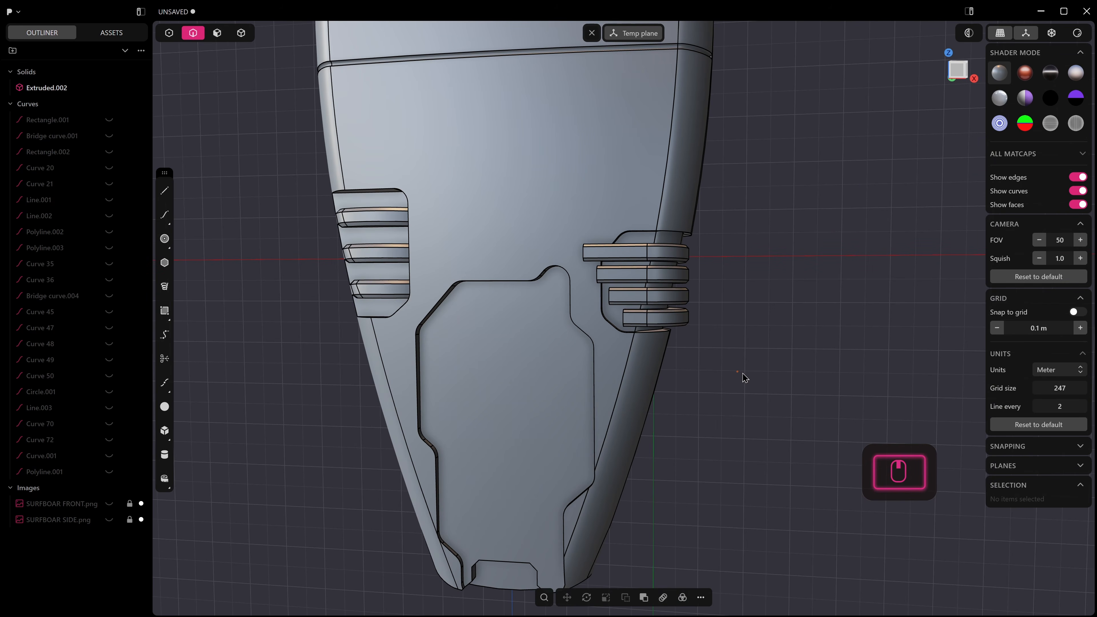
Step: Draw a rectangle about 0.22 m wide and 0.34 m tall on the recessed panel in the front view
{"action": "middle_click_drag", "start_coordinate": [748, 370], "coordinate": [692, 290]}
{"action": "key", "text": "KP_1"}
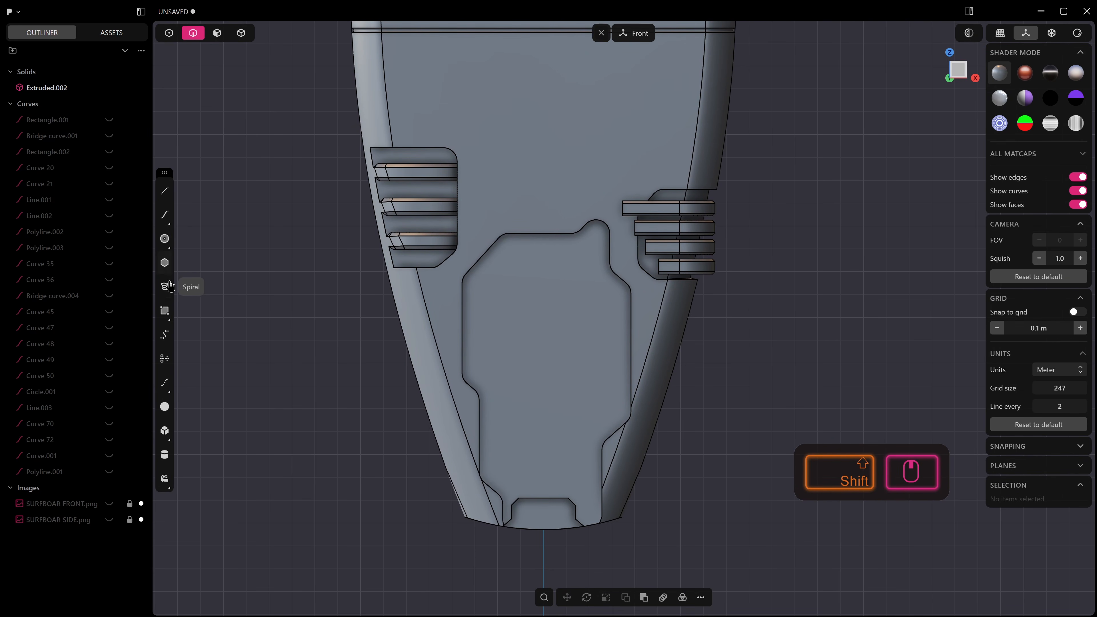
{"action": "left_click", "coordinate": [165, 310]}
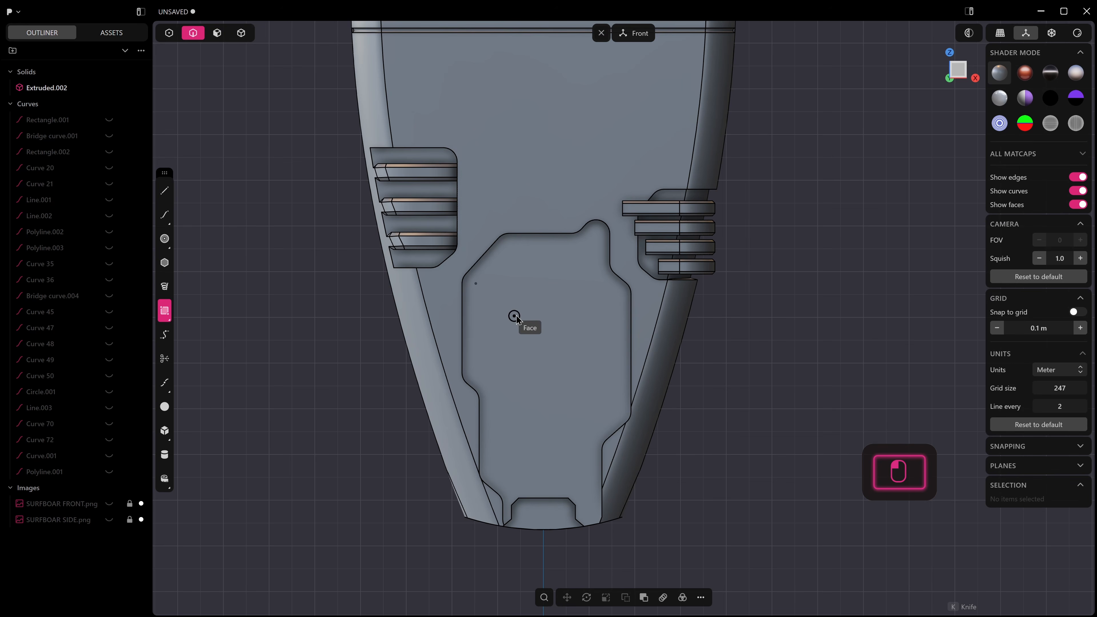
{"action": "left_click", "coordinate": [527, 306]}
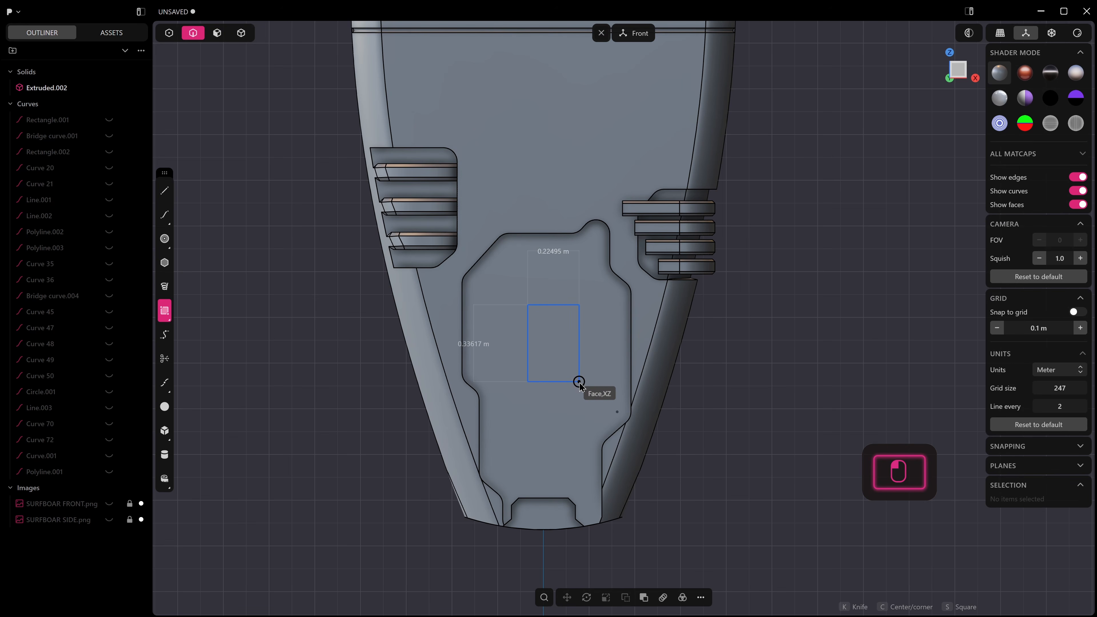
{"action": "left_click", "coordinate": [580, 382]}
Step: Chamfer the rectangle's upper-left corner by about 0.095 m
{"action": "left_click_drag", "start_coordinate": [511, 302], "coordinate": [543, 324]}
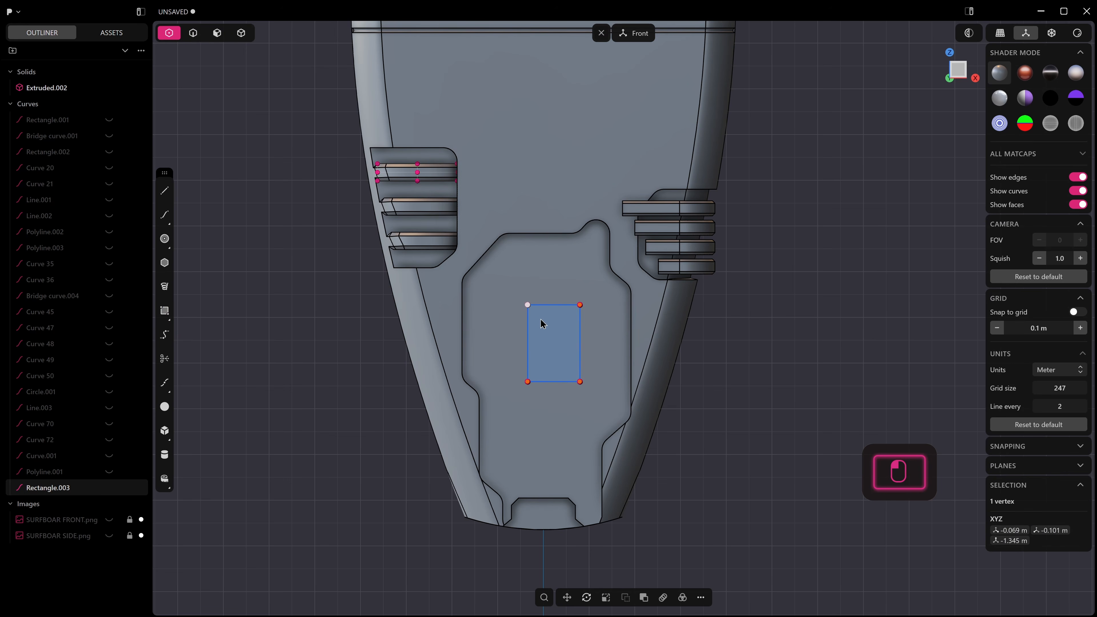
{"action": "key", "text": "f"}
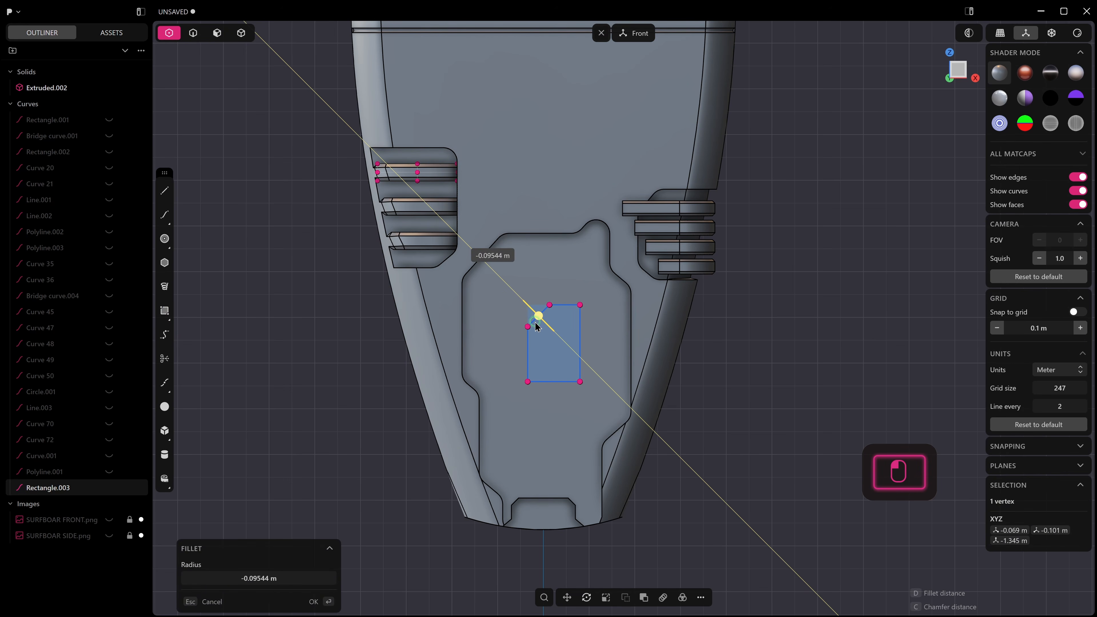
{"action": "left_click", "coordinate": [537, 327]}
{"action": "scroll", "coordinate": [555, 366], "scroll_direction": "up", "scroll_amount": 5}
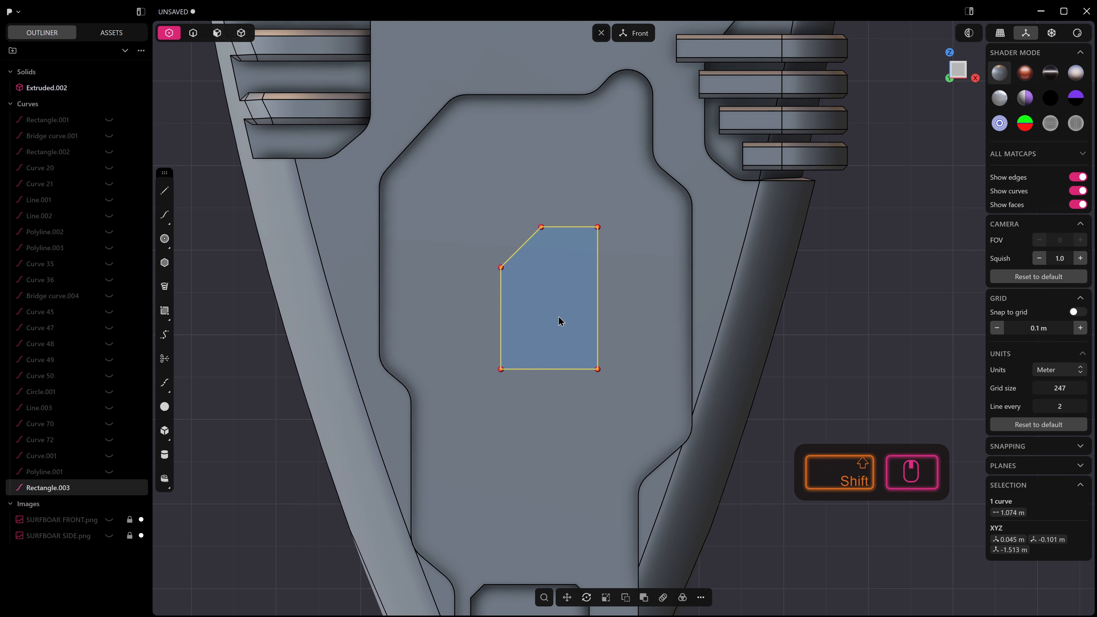
Step: Move the chamfered profile about 0.19 m left and 0.2 m up, into the upper-left area of the recessed panel
{"action": "key", "text": "2"}
{"action": "key", "text": "g"}
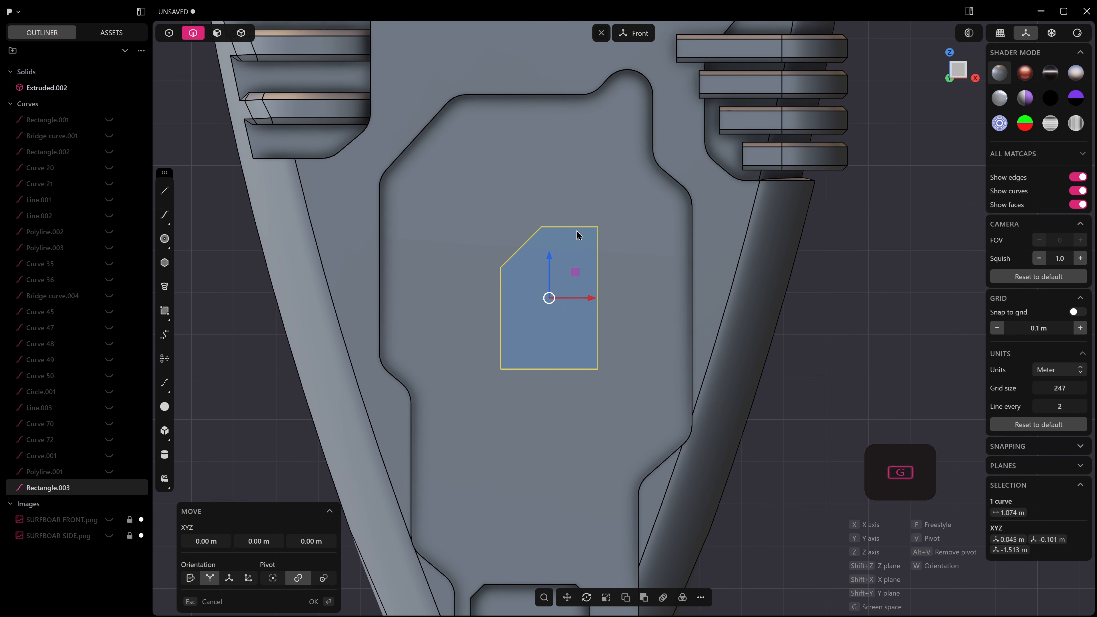
{"action": "left_click", "coordinate": [498, 151]}
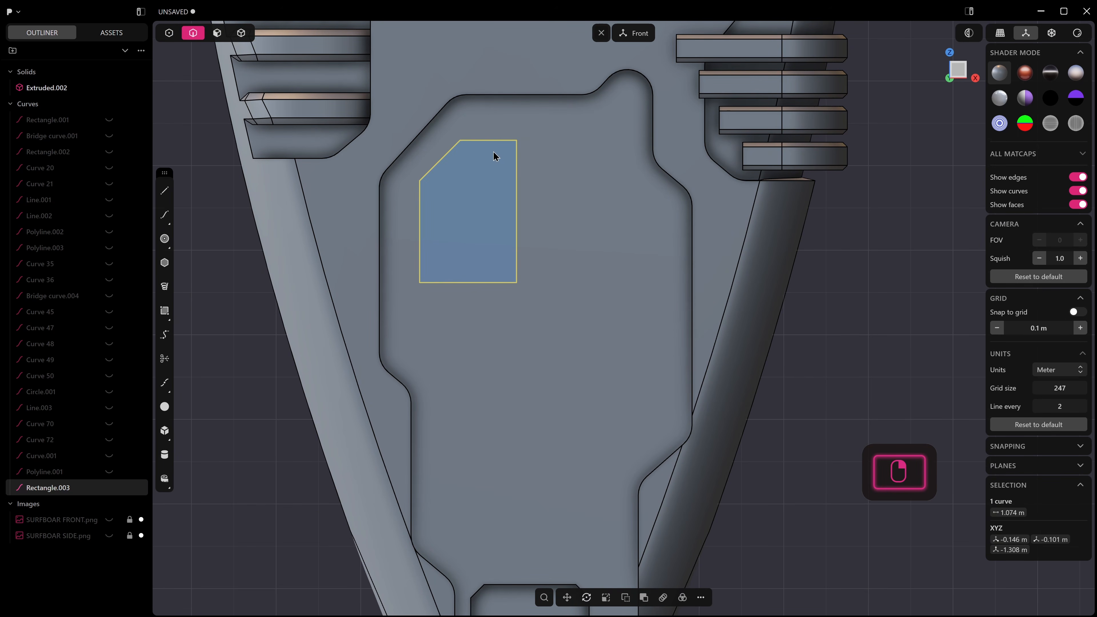
{"action": "left_click", "coordinate": [419, 181]}
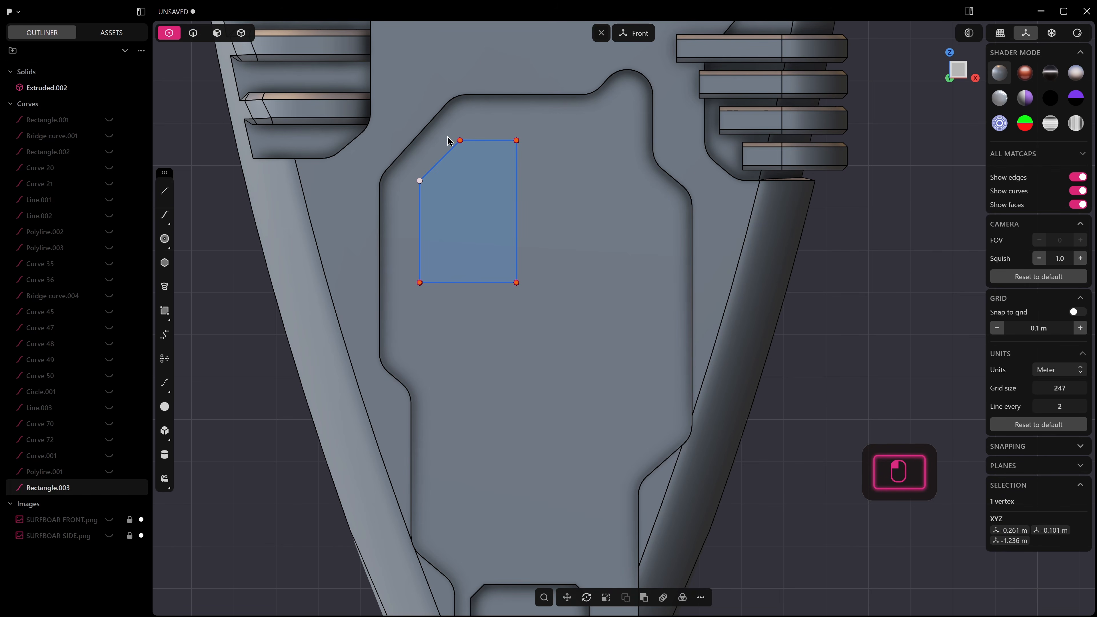
{"action": "left_click", "coordinate": [460, 140], "text": "shift"}
Step: Extrude the chamfered profile about 0.042 m outward from the recessed panel as a separate block
{"action": "scroll", "coordinate": [493, 211], "scroll_direction": "down", "scroll_amount": 1}
{"action": "middle_click_drag", "start_coordinate": [492, 219], "coordinate": [431, 211]}
{"action": "key", "text": "3"}
{"action": "left_click", "coordinate": [488, 199]}
{"action": "key", "text": "e"}
{"action": "left_click_drag", "start_coordinate": [516, 201], "coordinate": [514, 205]}
{"action": "middle_click_drag", "start_coordinate": [513, 205], "coordinate": [463, 130]}
{"action": "scroll", "coordinate": [462, 129], "scroll_direction": "up", "scroll_amount": 3}
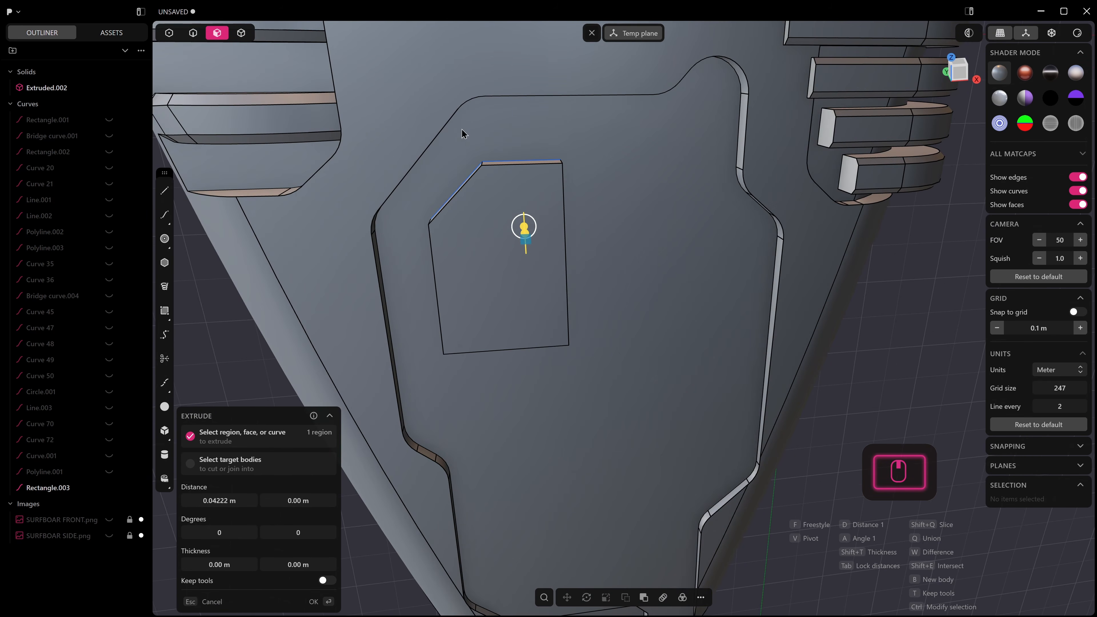
{"action": "middle_click_drag", "start_coordinate": [479, 181], "coordinate": [492, 190]}
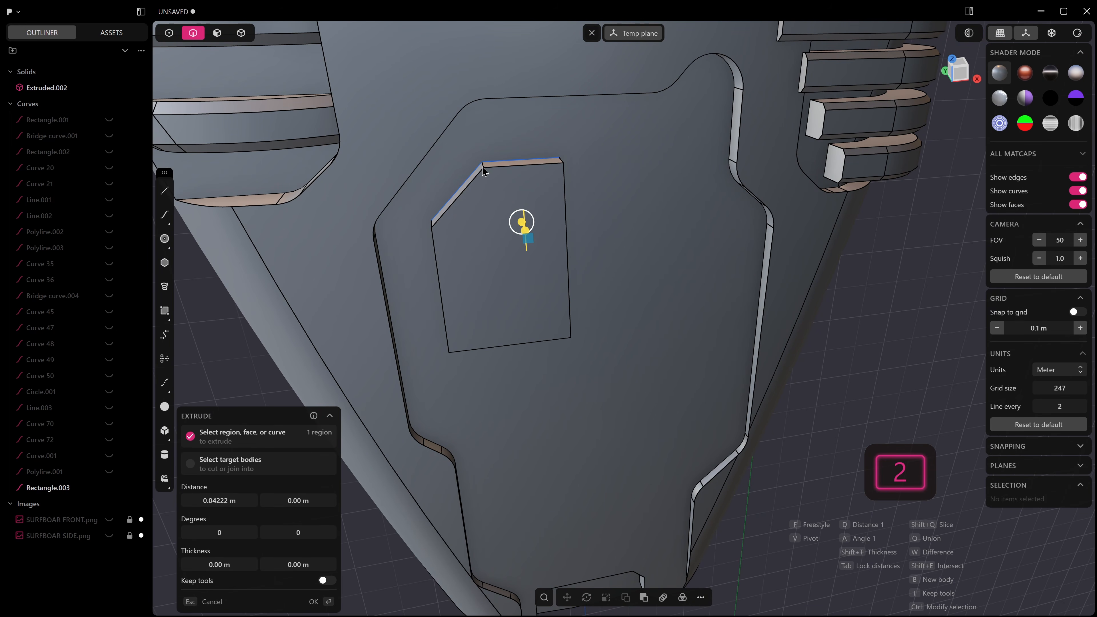
{"action": "scroll", "coordinate": [483, 172], "scroll_direction": "up", "scroll_amount": 3}
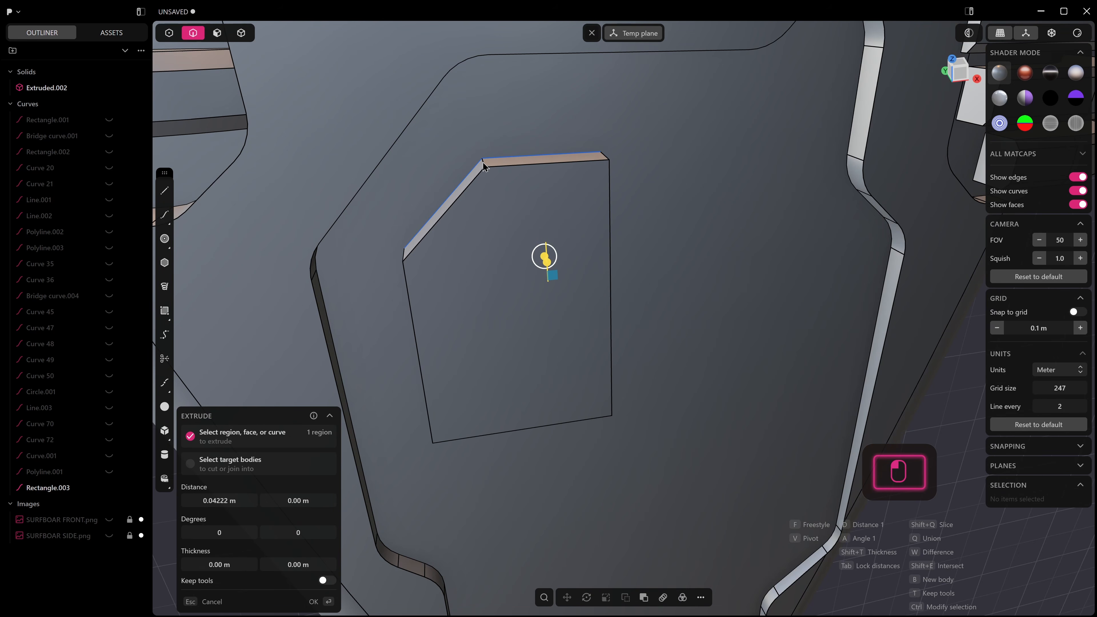
{"action": "right_click", "coordinate": [483, 162]}
Step: Fillet the two depth edges at the ends of the block's chamfered corner by about 0.02 m
{"action": "left_click", "coordinate": [483, 162]}
{"action": "middle_click_drag", "start_coordinate": [388, 275], "coordinate": [433, 262]}
{"action": "left_click", "coordinate": [416, 250], "text": "shift"}
{"action": "left_click_drag", "start_coordinate": [416, 250], "coordinate": [420, 274]}
{"action": "middle_click_drag", "start_coordinate": [421, 274], "coordinate": [515, 113]}
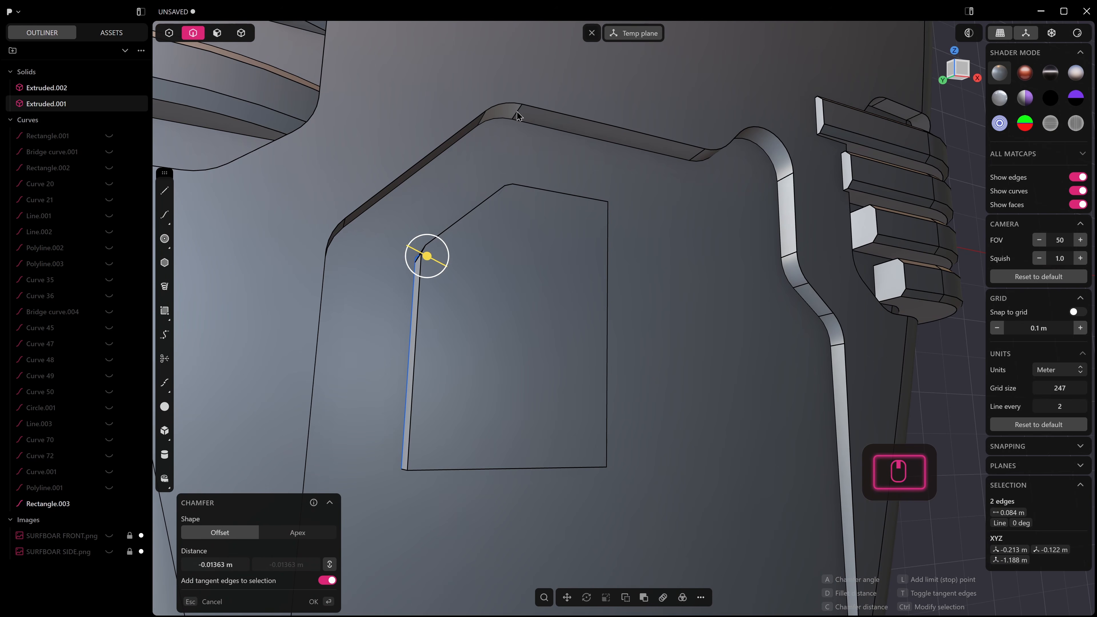
{"action": "key", "text": "d"}
{"action": "middle_click_drag", "start_coordinate": [520, 183], "coordinate": [486, 192]}
{"action": "key", "text": "ctrl+z"}
{"action": "scroll", "coordinate": [486, 192], "scroll_direction": "up", "scroll_amount": 2}
{"action": "mouse_move", "coordinate": [488, 179]}
{"action": "left_mouse_down"}
{"action": "mouse_move", "coordinate": [492, 188]}
{"action": "mouse_move", "coordinate": [492, 159]}
{"action": "left_mouse_up"}
{"action": "middle_click_drag", "start_coordinate": [493, 148], "coordinate": [471, 54]}
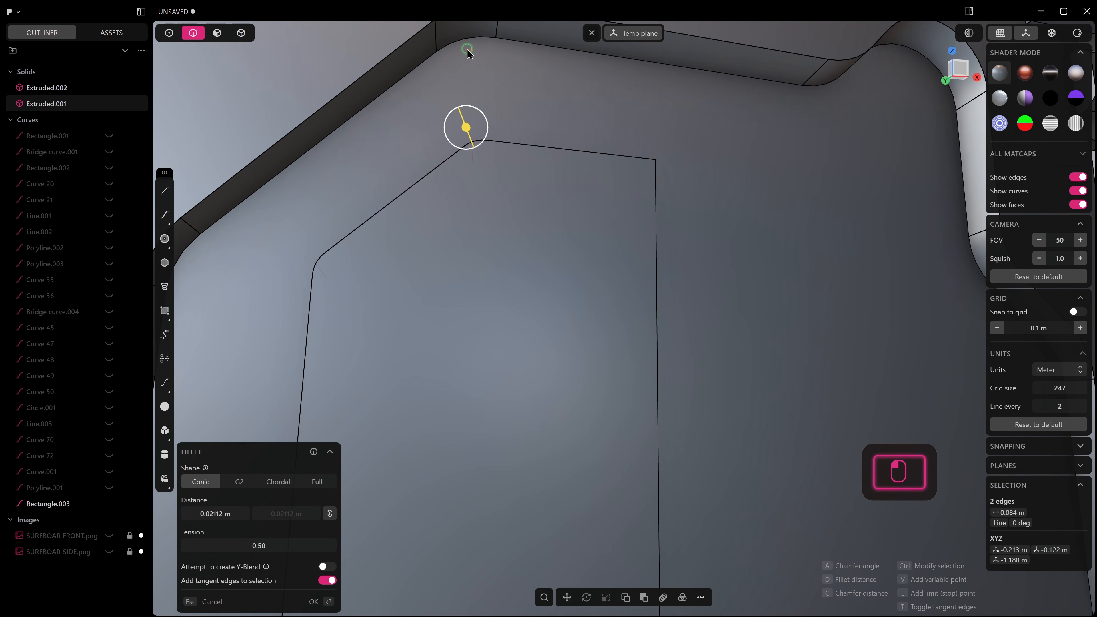
{"action": "left_click_drag", "start_coordinate": [442, 40], "coordinate": [454, 46]}
{"action": "middle_click_drag", "start_coordinate": [474, 203], "coordinate": [528, 167]}
{"action": "scroll", "coordinate": [486, 181], "scroll_direction": "down", "scroll_amount": 4}
{"action": "right_click", "coordinate": [554, 178]}
Step: Set a temporary construction plane on the recessed panel face, centred on that face
{"action": "scroll", "coordinate": [553, 178], "scroll_direction": "down", "scroll_amount": 5}
{"action": "middle_click_drag", "start_coordinate": [550, 294], "coordinate": [621, 290]}
{"action": "left_click", "coordinate": [766, 239]}
{"action": "middle_click_drag", "start_coordinate": [766, 239], "coordinate": [698, 256]}
{"action": "mouse_move", "coordinate": [558, 311]}
{"action": "middle_mouse_down", "text": "shift"}
{"action": "mouse_move", "coordinate": [549, 246]}
{"action": "mouse_move", "coordinate": [544, 302]}
{"action": "middle_mouse_up", "text": "shift"}
{"action": "scroll", "coordinate": [549, 246], "scroll_direction": "up", "scroll_amount": 2}
{"action": "scroll", "coordinate": [515, 234], "scroll_direction": "down", "scroll_amount": 3}
{"action": "key", "text": "3"}
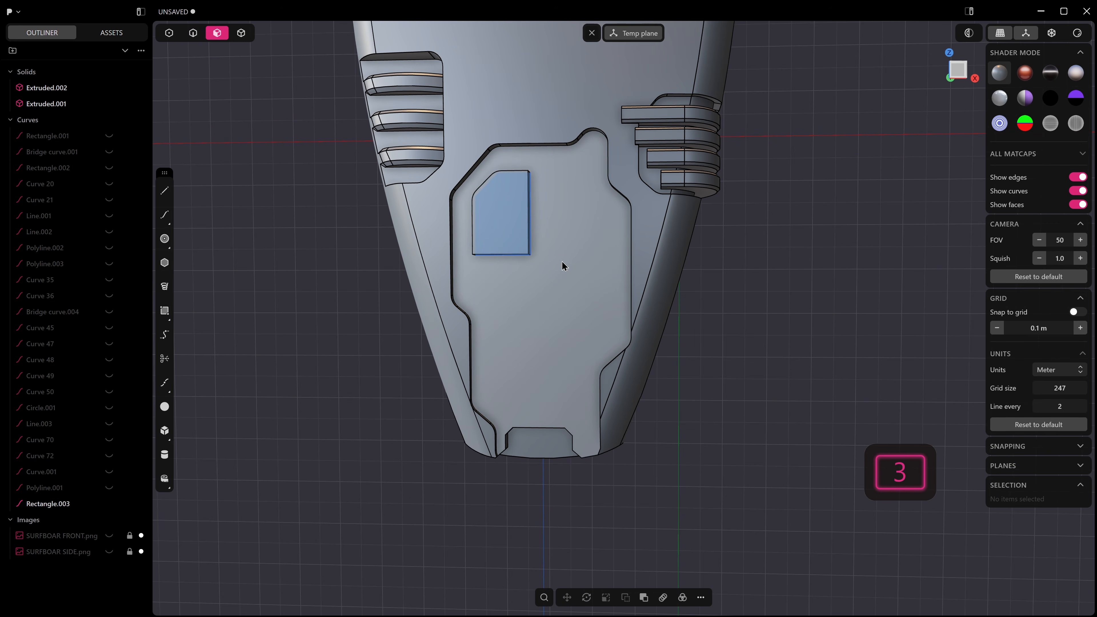
{"action": "left_click", "coordinate": [564, 261]}
{"action": "key", "text": "shift+space"}
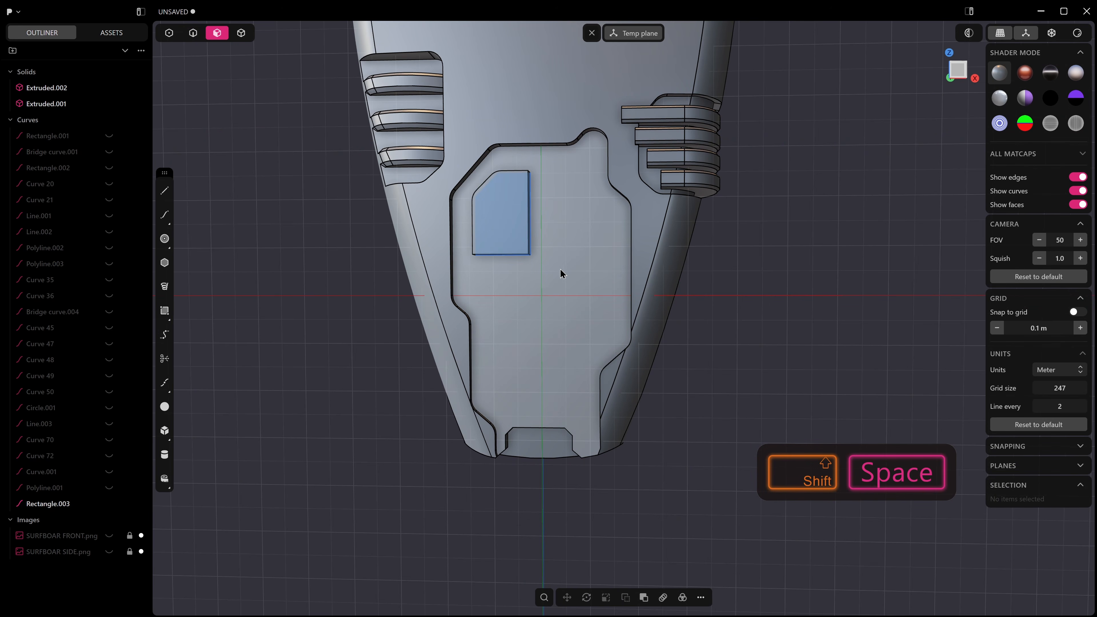
{"action": "middle_click_drag", "start_coordinate": [577, 263], "coordinate": [515, 223]}
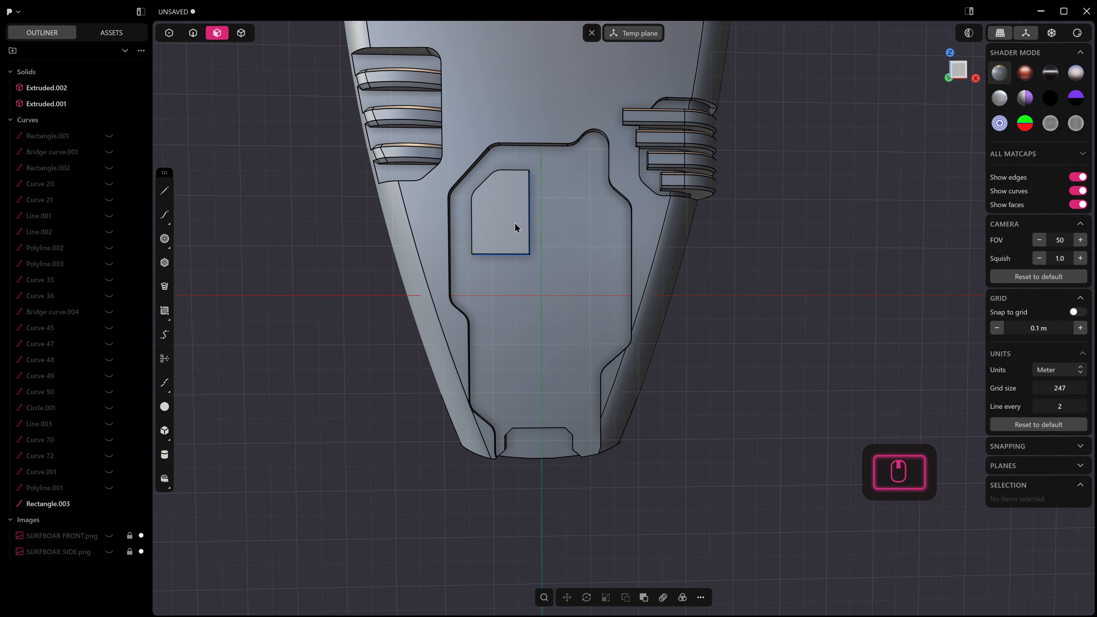
Step: Mirror the block across the panel's vertical centre plane to create a matching block on the right
{"action": "key", "text": "4"}
{"action": "left_click", "coordinate": [517, 198]}
{"action": "key", "text": "alt+x"}
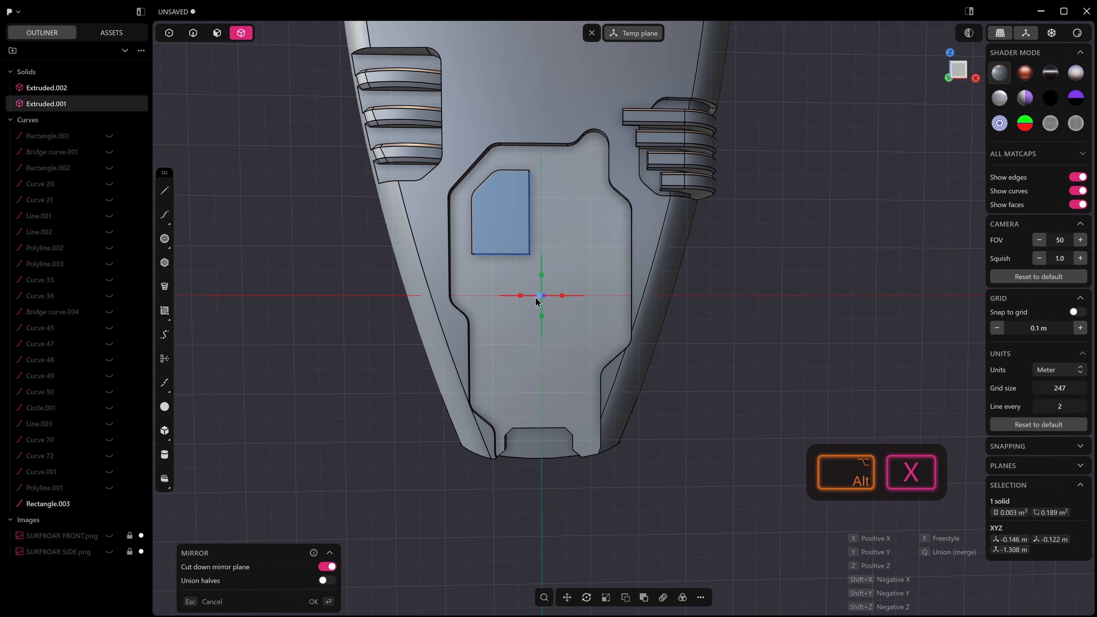
{"action": "left_click", "coordinate": [542, 318]}
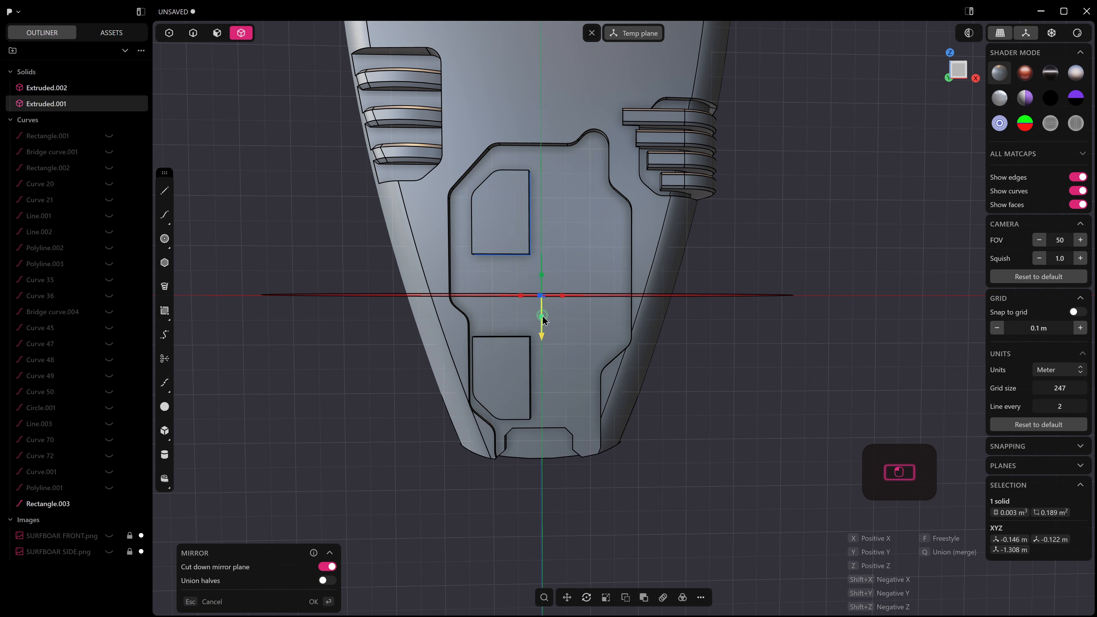
{"action": "left_click", "coordinate": [522, 295]}
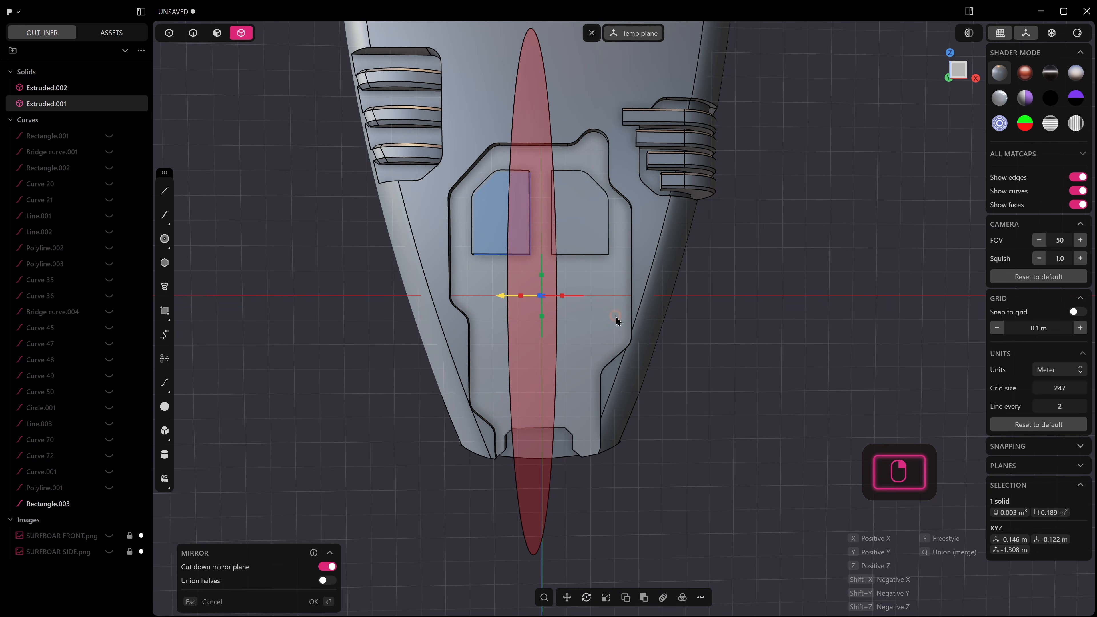
{"action": "key", "text": "Return"}
Step: Mirror the two upper blocks downward across the panel's horizontal centre plane to complete a set of four
{"action": "middle_click_drag", "start_coordinate": [542, 241], "coordinate": [516, 283]}
{"action": "key", "text": "alt+x"}
{"action": "left_click", "coordinate": [544, 278]}
{"action": "right_click", "coordinate": [582, 397]}
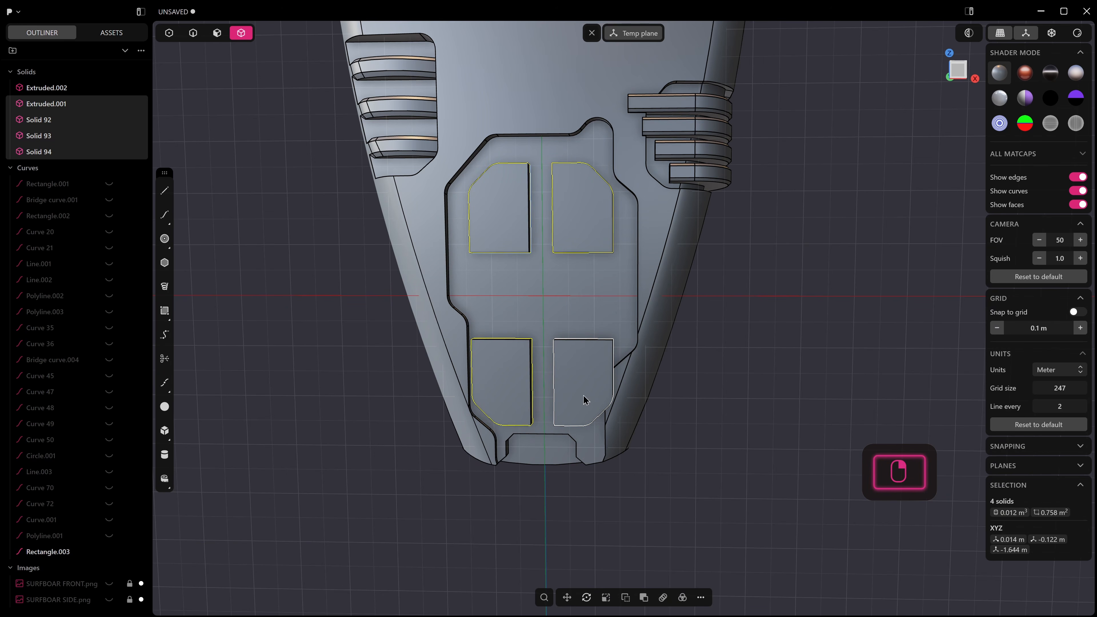
Step: Move the two lower blocks up about 0.21 m toward the upper pair
{"action": "left_click", "coordinate": [591, 375]}
{"action": "left_click", "coordinate": [518, 364], "text": "shift"}
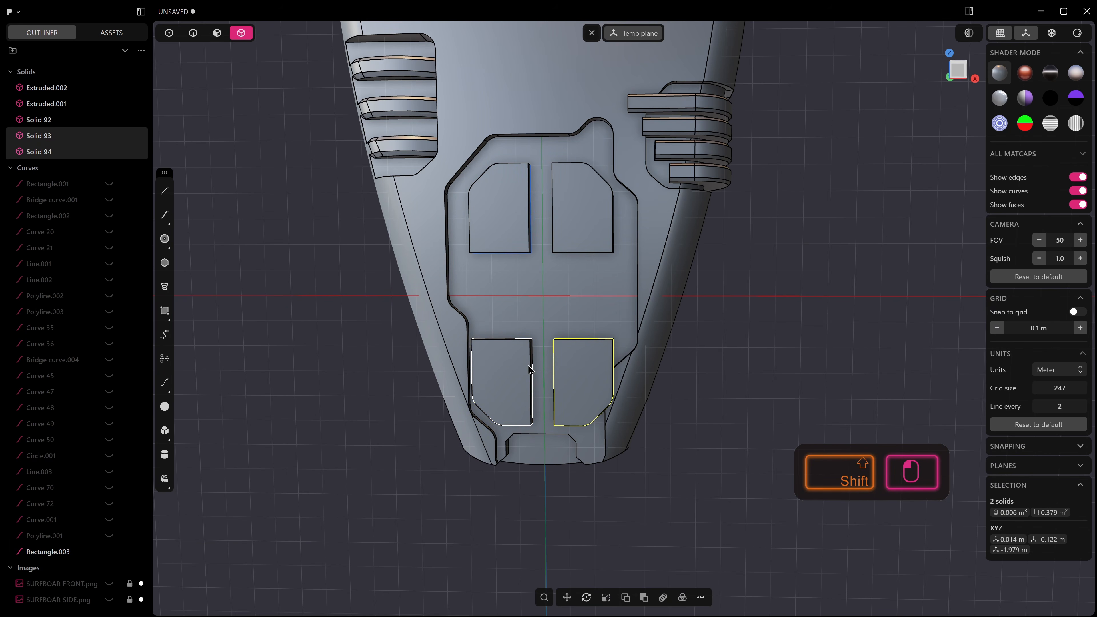
{"action": "key", "text": "g"}
{"action": "left_click_drag", "start_coordinate": [546, 345], "coordinate": [552, 291]}
{"action": "right_click", "coordinate": [549, 286]}
Step: Delete the leftover profile curve at the upper-left block
{"action": "scroll", "coordinate": [518, 242], "scroll_direction": "up", "scroll_amount": 5}
{"action": "middle_click_drag", "start_coordinate": [487, 183], "coordinate": [519, 260]}
{"action": "key", "text": "2"}
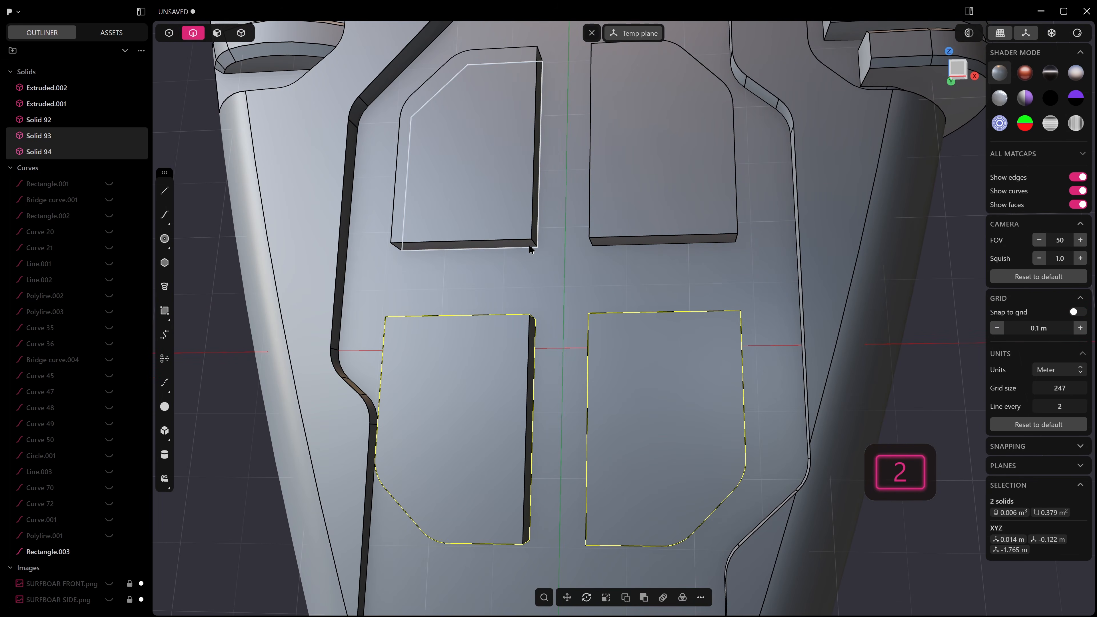
{"action": "left_click", "coordinate": [528, 245]}
{"action": "key", "text": "x"}
Step: Convert the four blocks' front faces to spline surfaces with three-by-three control points and switch to control point selection
{"action": "scroll", "coordinate": [545, 266], "scroll_direction": "down", "scroll_amount": 5}
{"action": "key", "text": "shift+s"}
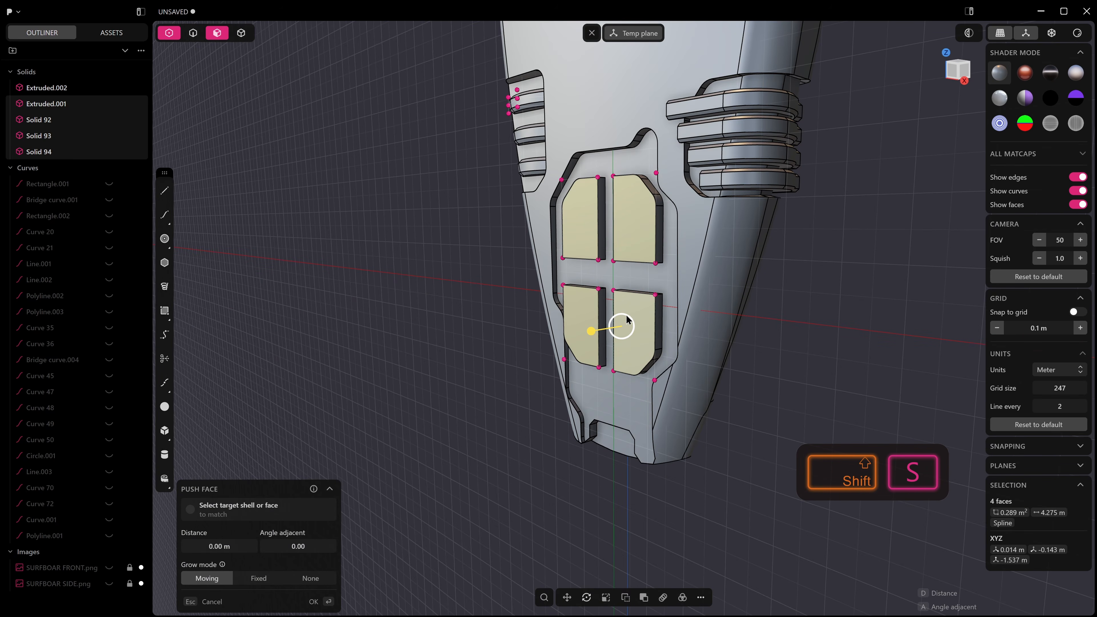
{"action": "middle_click_drag", "start_coordinate": [621, 308], "coordinate": [590, 293]}
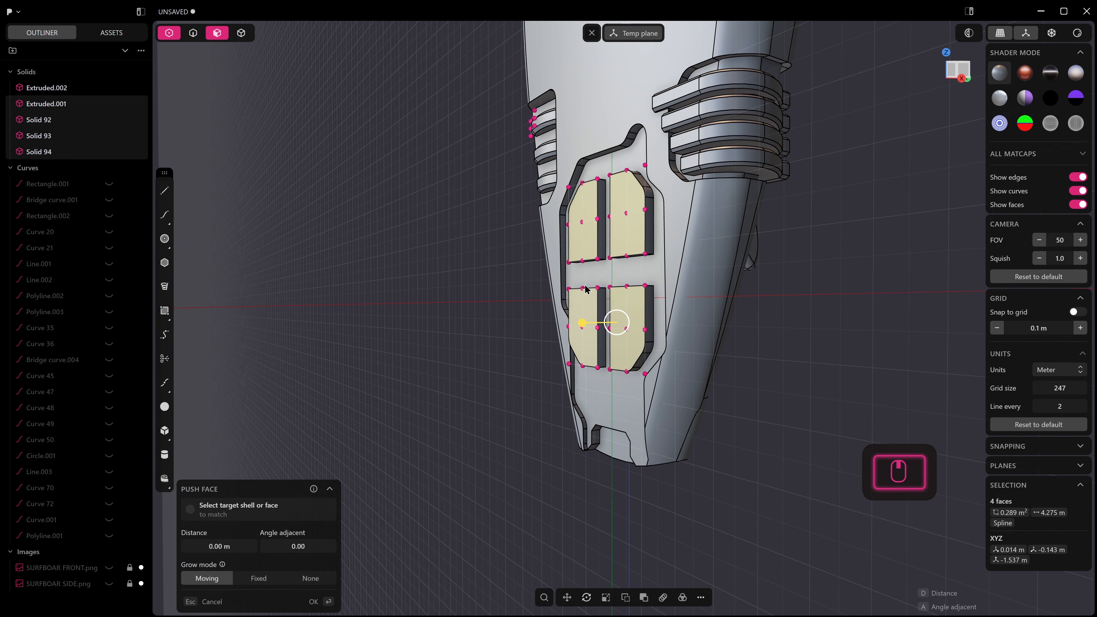
{"action": "left_click_drag", "start_coordinate": [551, 247], "coordinate": [664, 297]}
{"action": "left_click", "coordinate": [168, 34]}
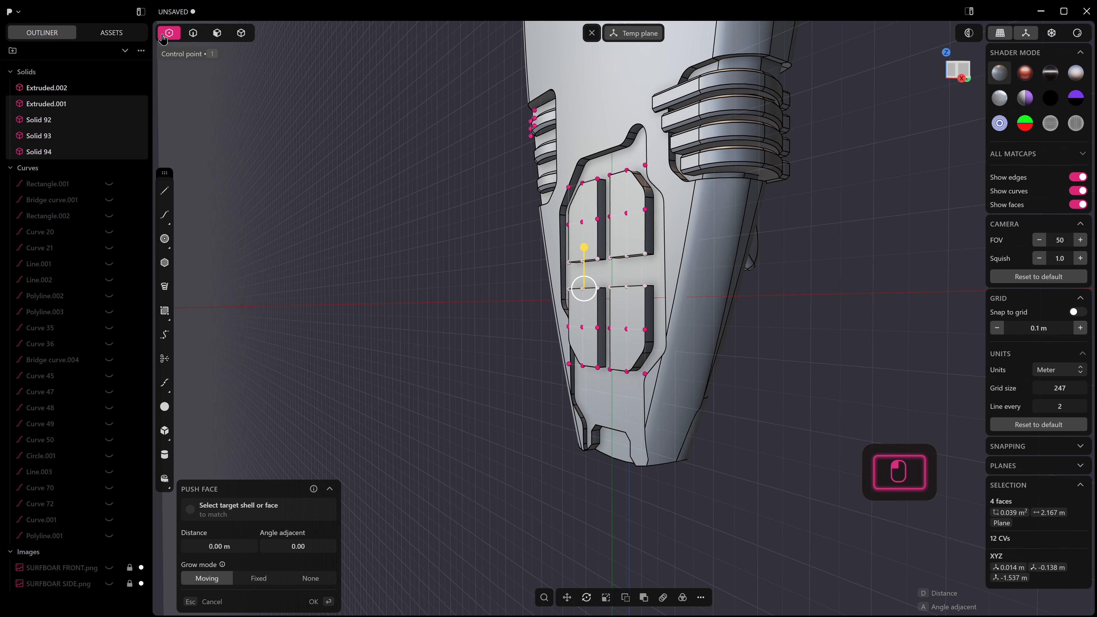
Step: Move the 12 control points along the facing edges of the upper and lower blocks about 0.04 m toward the board
{"action": "left_click", "coordinate": [535, 252]}
{"action": "left_click_drag", "start_coordinate": [531, 247], "coordinate": [673, 307]}
{"action": "middle_click_drag", "start_coordinate": [667, 305], "coordinate": [634, 288]}
{"action": "key", "text": "g"}
{"action": "left_click_drag", "start_coordinate": [650, 269], "coordinate": [661, 267]}
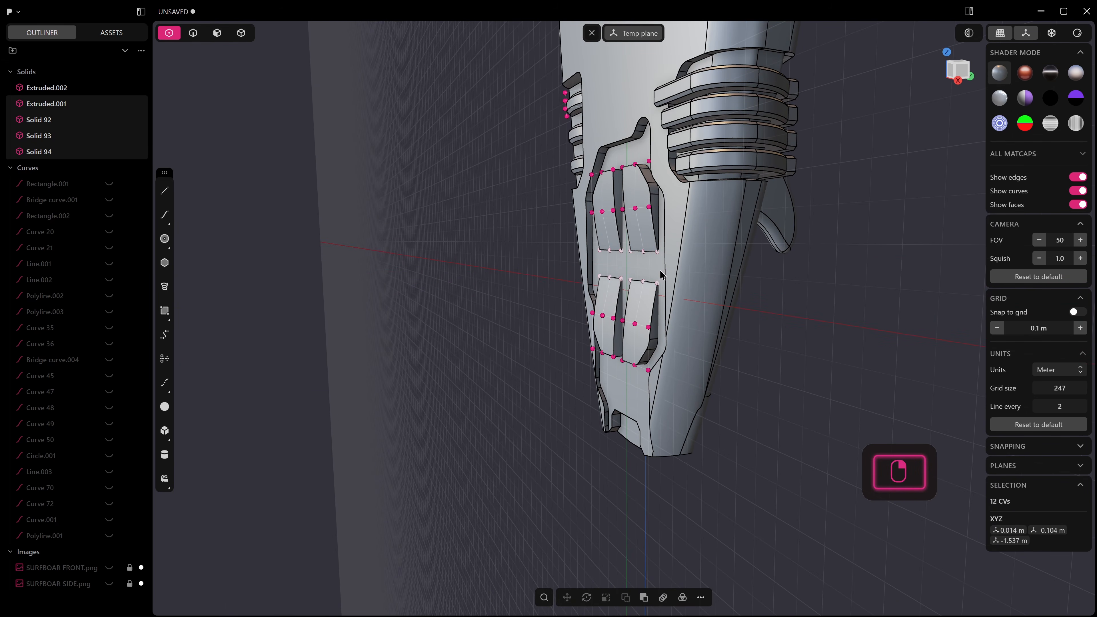
Step: Move the six control points along the top edges of the upper two blocks about 0.03 m toward the board
{"action": "middle_click_drag", "start_coordinate": [660, 267], "coordinate": [688, 250]}
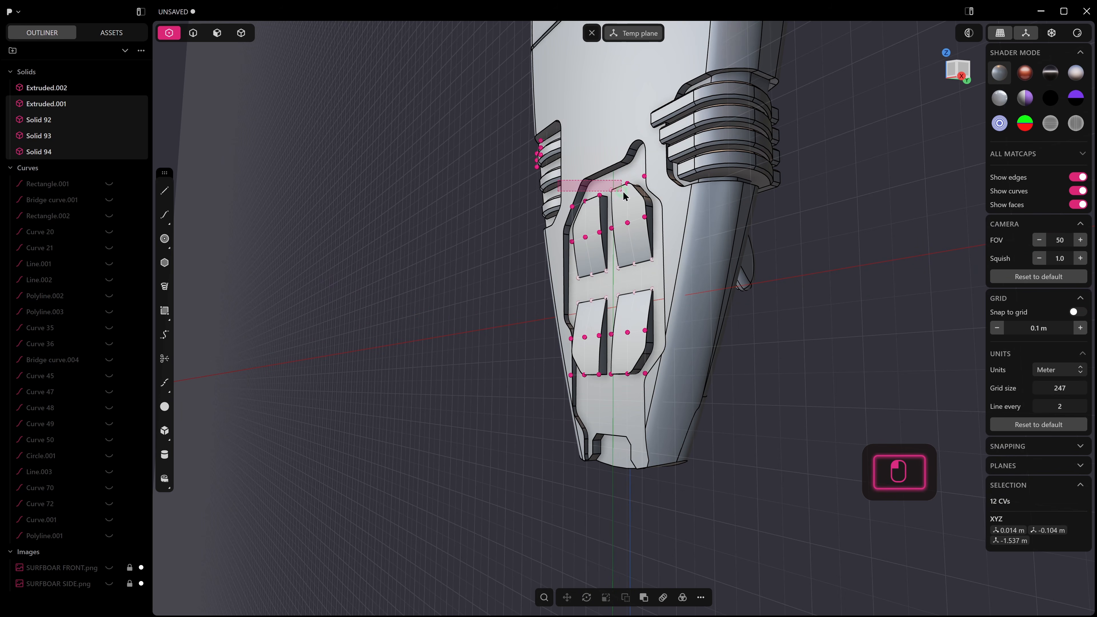
{"action": "left_click_drag", "start_coordinate": [653, 194], "coordinate": [654, 194]}
{"action": "middle_click_drag", "start_coordinate": [653, 194], "coordinate": [615, 230]}
{"action": "left_click_drag", "start_coordinate": [432, 140], "coordinate": [613, 180]}
{"action": "middle_click_drag", "start_coordinate": [615, 185], "coordinate": [543, 202]}
{"action": "key", "text": "g"}
{"action": "left_click_drag", "start_coordinate": [594, 174], "coordinate": [604, 175]}
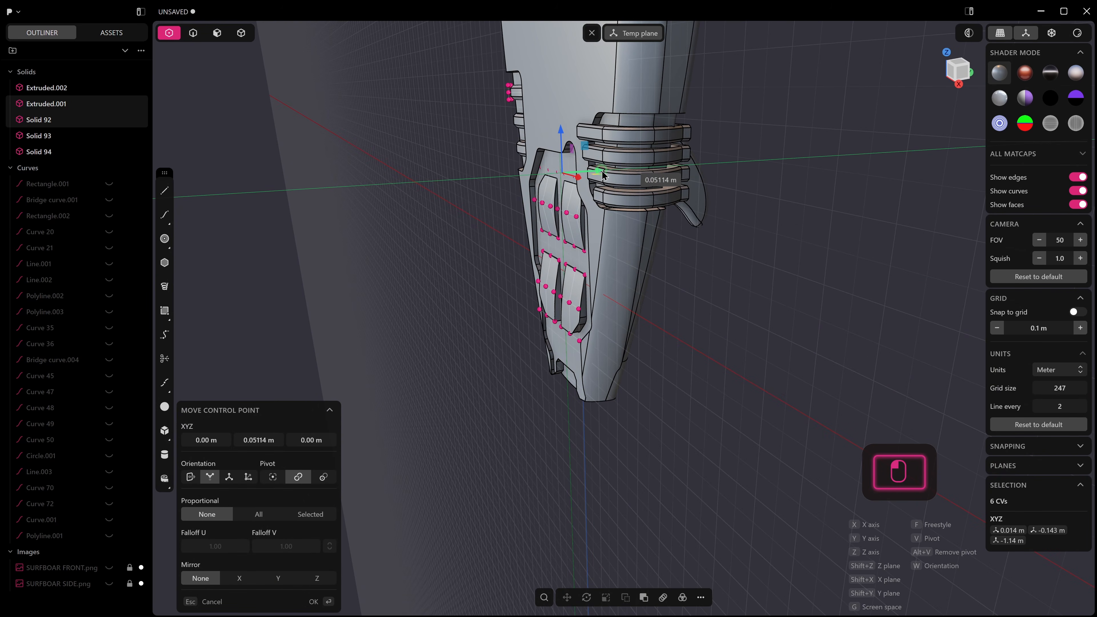
{"action": "right_click", "coordinate": [542, 269]}
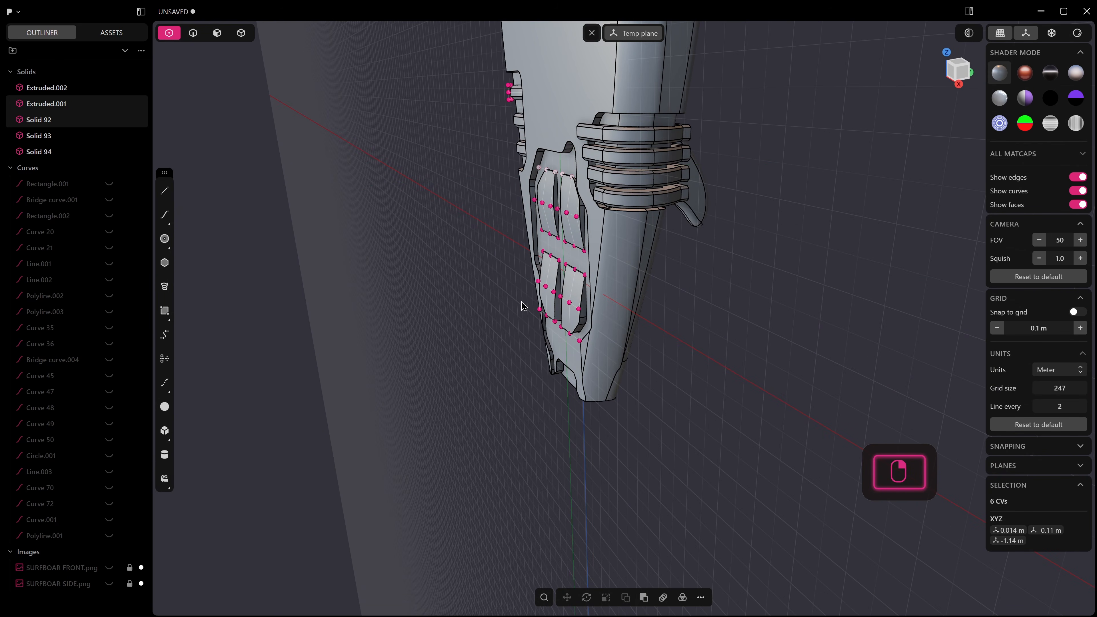
Step: Move the six control points along the bottom edges of the lower two blocks about 0.04 m toward the board
{"action": "middle_click_drag", "start_coordinate": [523, 306], "coordinate": [531, 298]}
{"action": "left_click_drag", "start_coordinate": [507, 333], "coordinate": [599, 373]}
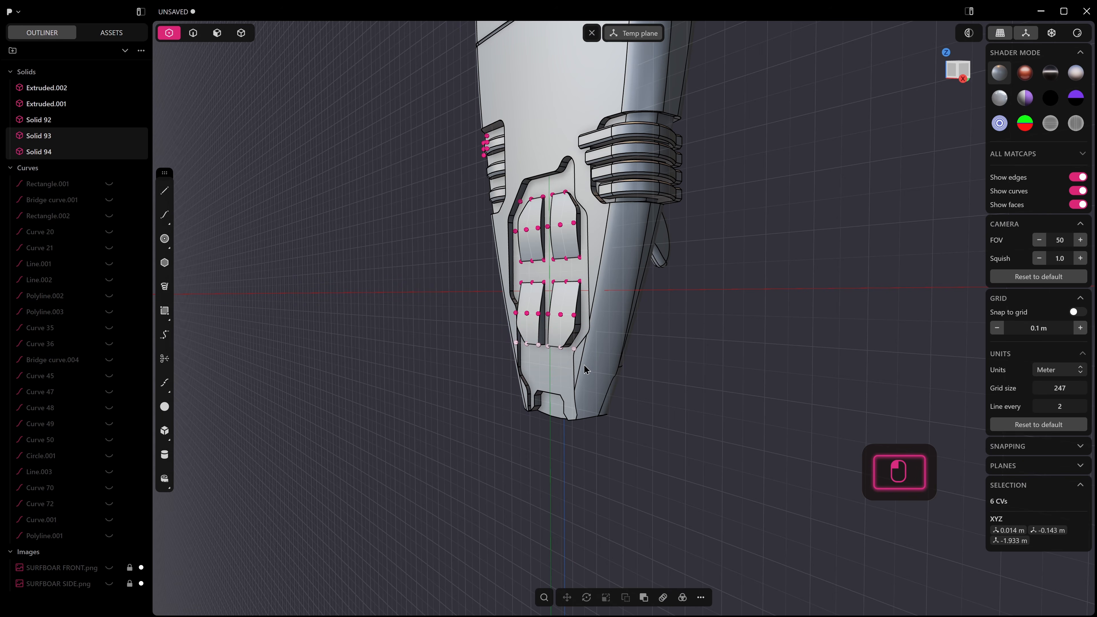
{"action": "key", "text": "g"}
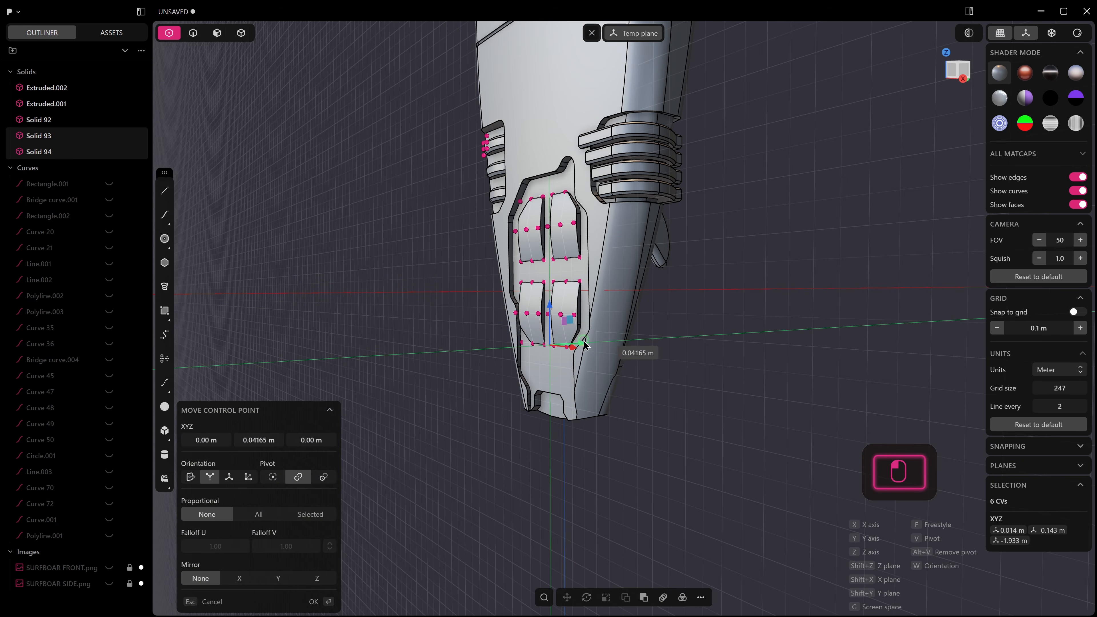
{"action": "left_click", "coordinate": [582, 345]}
{"action": "left_click", "coordinate": [663, 305]}
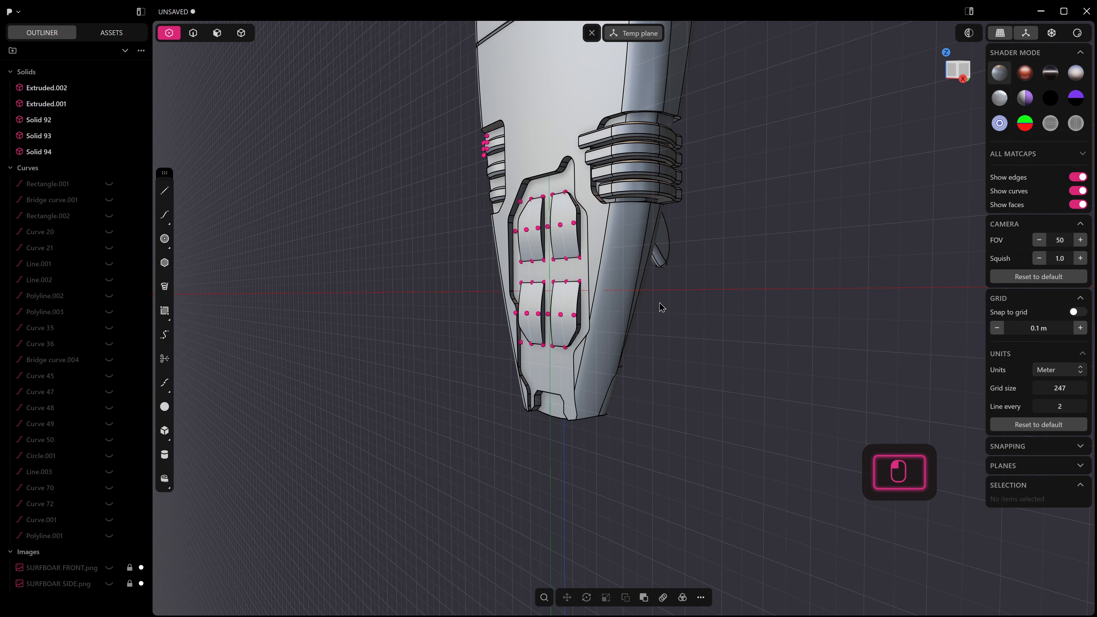
Step: Hide the control points of the four blocks' front faces, inspect the curved pads and switch to face selection
{"action": "left_click_drag", "start_coordinate": [449, 168], "coordinate": [614, 379]}
{"action": "key", "text": "p"}
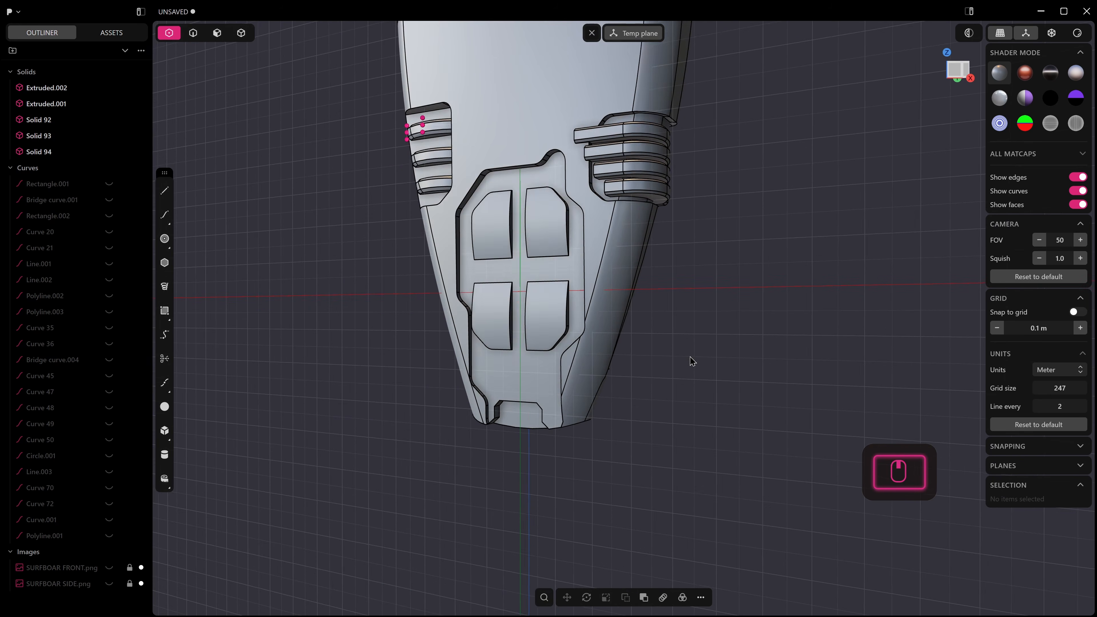
{"action": "middle_click_drag", "start_coordinate": [690, 357], "coordinate": [712, 344]}
{"action": "scroll", "coordinate": [722, 345], "scroll_direction": "down", "scroll_amount": 5}
{"action": "scroll", "coordinate": [637, 323], "scroll_direction": "up", "scroll_amount": 8}
{"action": "middle_click_drag", "start_coordinate": [636, 324], "coordinate": [598, 285]}
{"action": "key", "text": "3"}
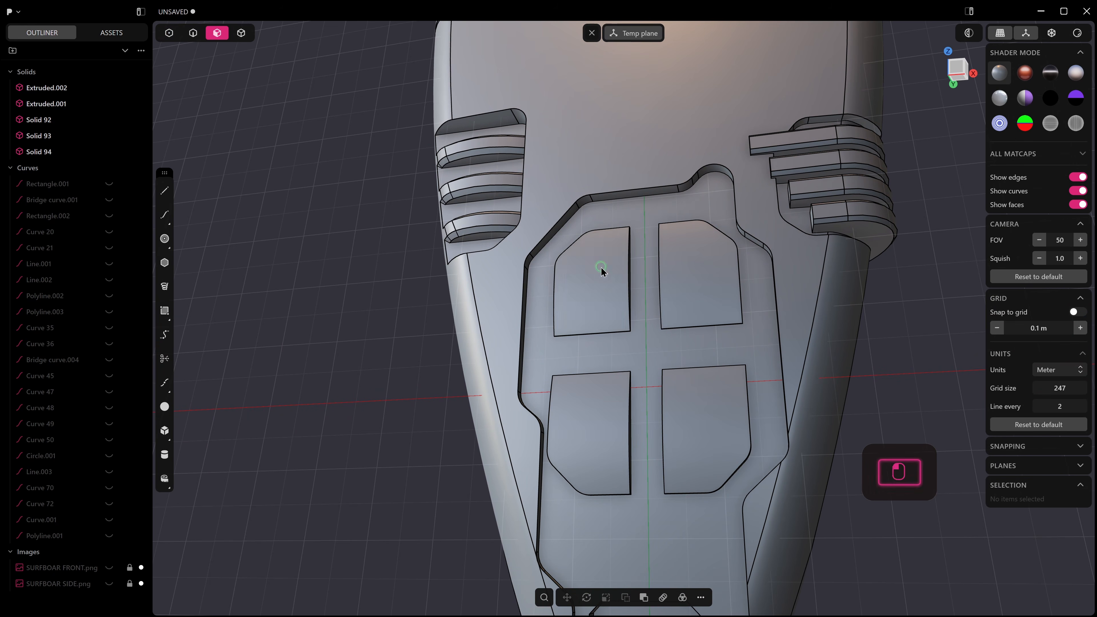
Step: Split the front face of the upper-left pad with six evenly spaced crosswise isoparam cuts in the V direction
{"action": "left_click", "coordinate": [600, 268]}
{"action": "key", "text": "ctrl+r"}
{"action": "key", "text": "Tab"}
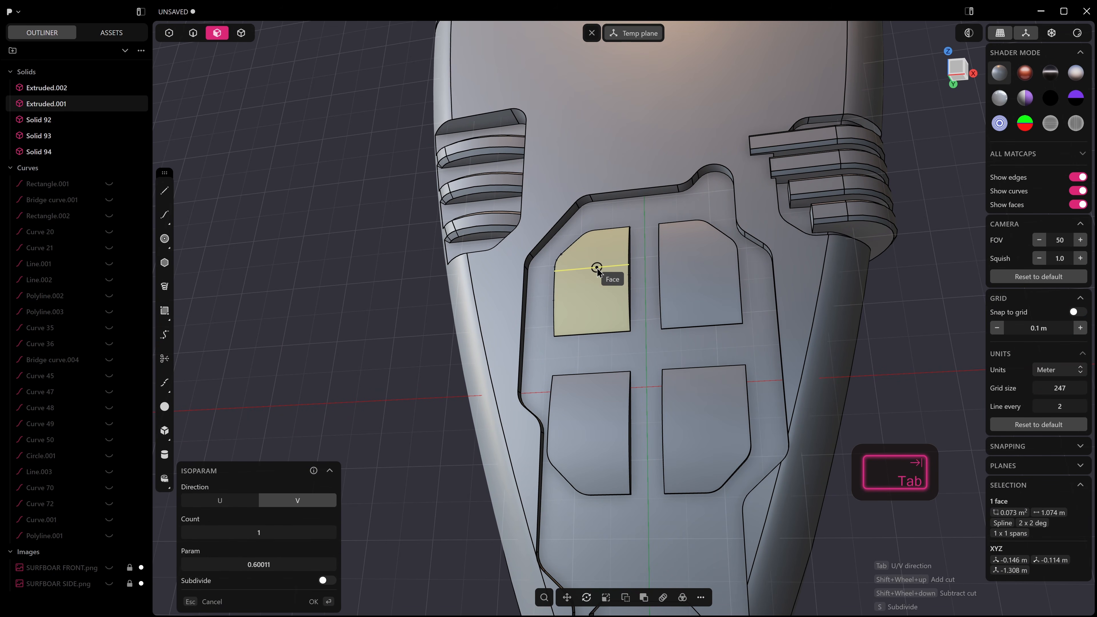
{"action": "key", "text": "Escape"}
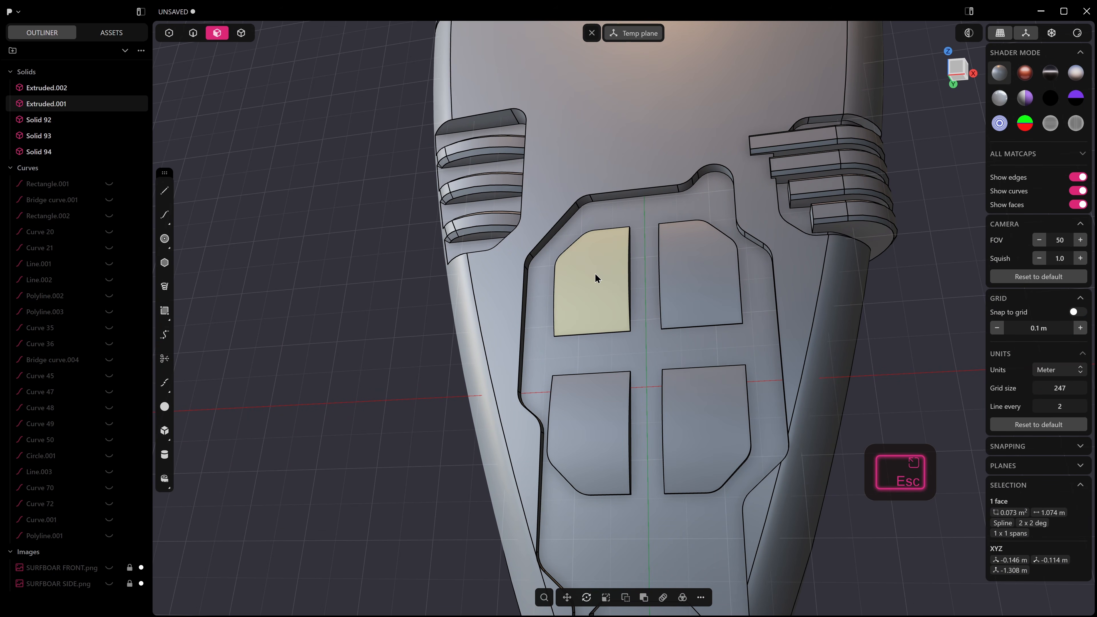
{"action": "key", "text": "ctrl+r"}
{"action": "key", "text": "Tab"}
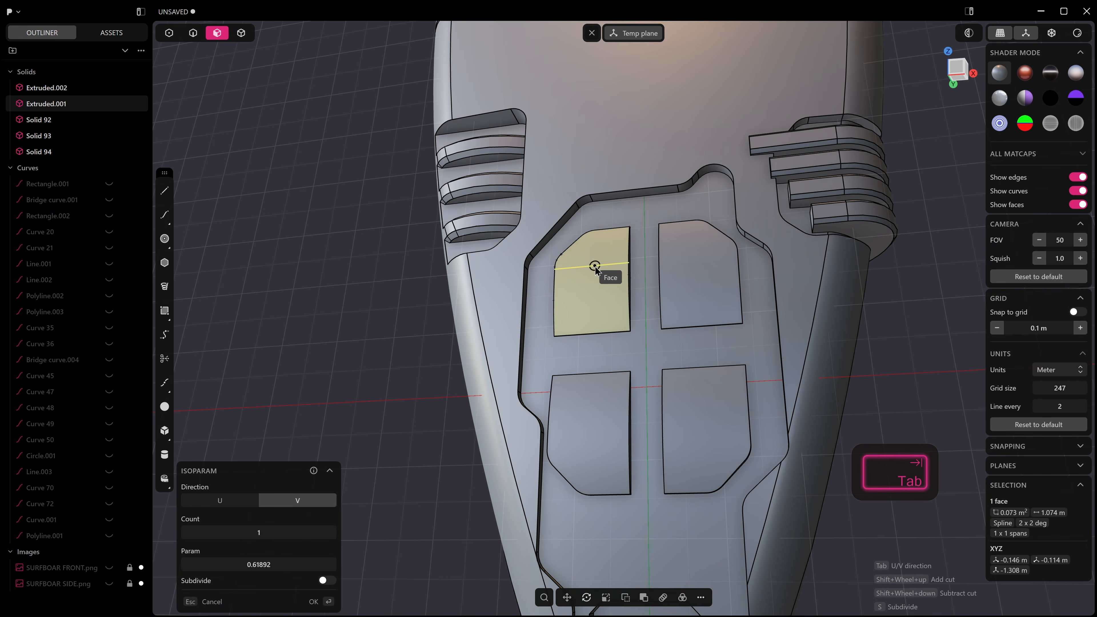
{"action": "key", "text": "shift+Caps_Lock"}
{"action": "scroll", "coordinate": [595, 279], "scroll_direction": "up", "scroll_amount": 2}
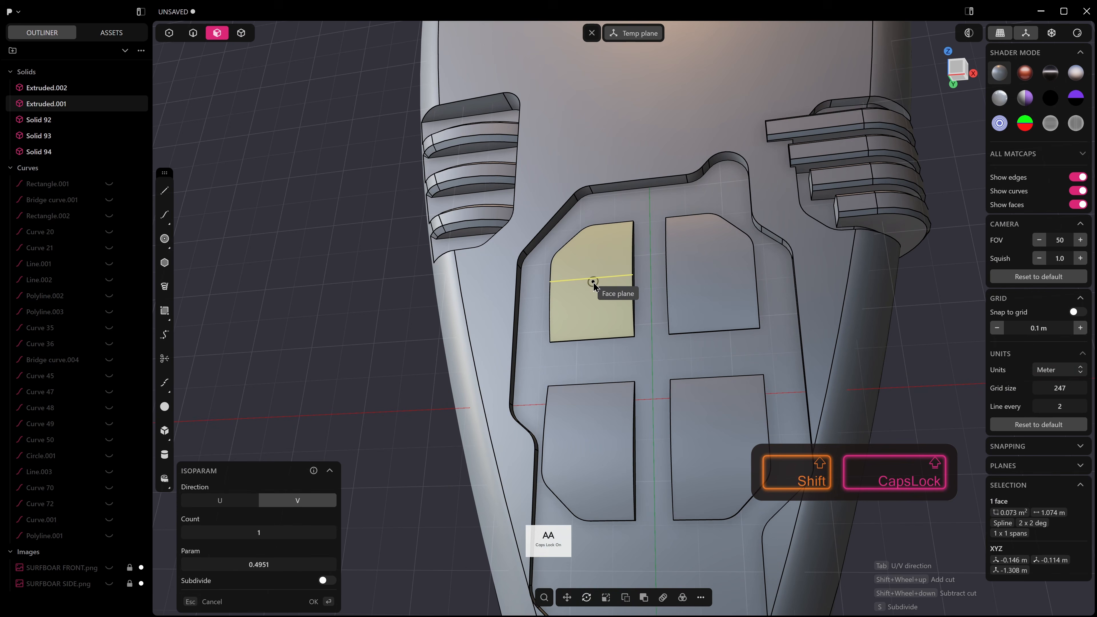
{"action": "scroll", "coordinate": [596, 280], "scroll_direction": "up", "scroll_amount": 2, "text": "shift"}
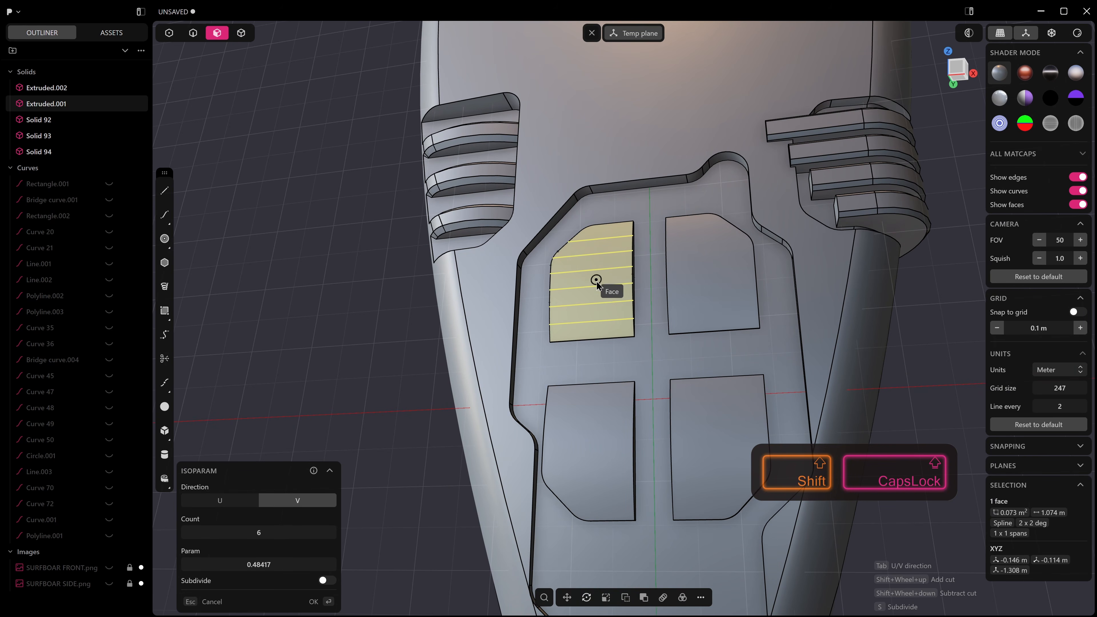
{"action": "left_click", "coordinate": [597, 281]}
Step: Push three alternate strips of the upper-left pad's front face slightly inward toward the board
{"action": "scroll", "coordinate": [596, 285], "scroll_direction": "down", "scroll_amount": 3}
{"action": "scroll", "coordinate": [589, 311], "scroll_direction": "up", "scroll_amount": 3, "text": "shift"}
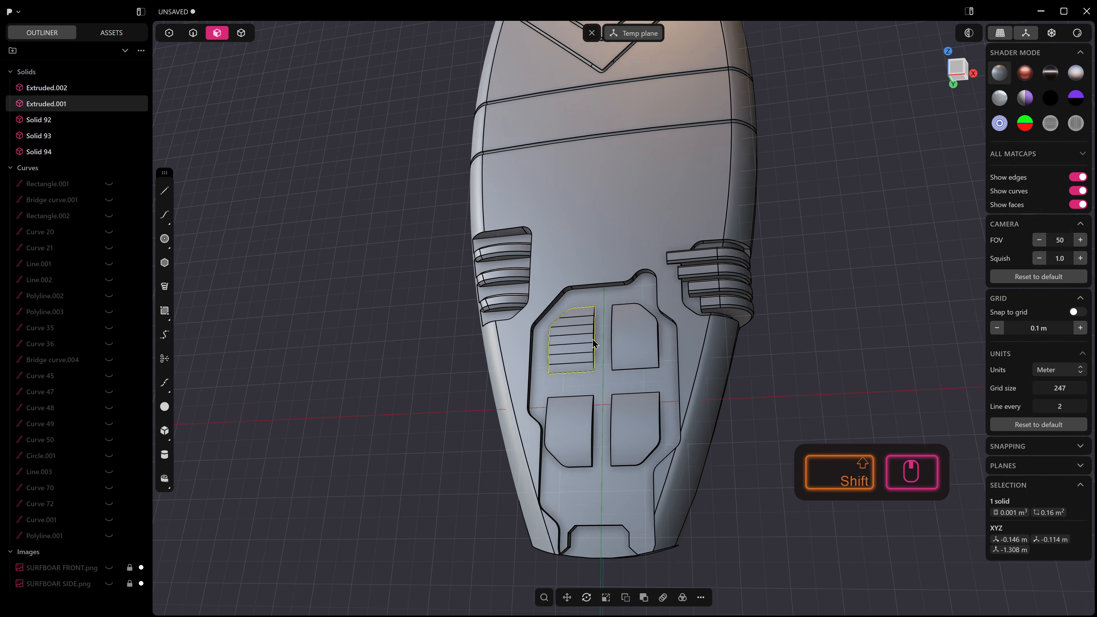
{"action": "scroll", "coordinate": [584, 316], "scroll_direction": "up", "scroll_amount": 5, "text": "shift"}
{"action": "key", "text": "3"}
{"action": "left_click", "coordinate": [579, 315]}
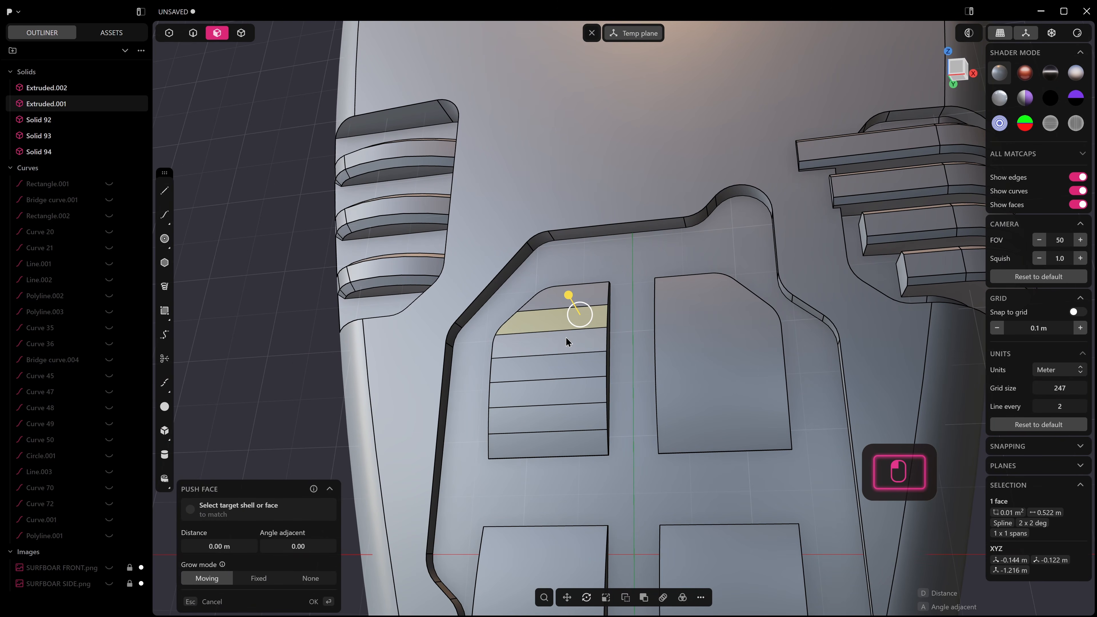
{"action": "left_click", "coordinate": [561, 364], "text": "shift"}
{"action": "left_click", "coordinate": [554, 413], "text": "shift"}
{"action": "middle_click_drag", "start_coordinate": [553, 414], "coordinate": [499, 410]}
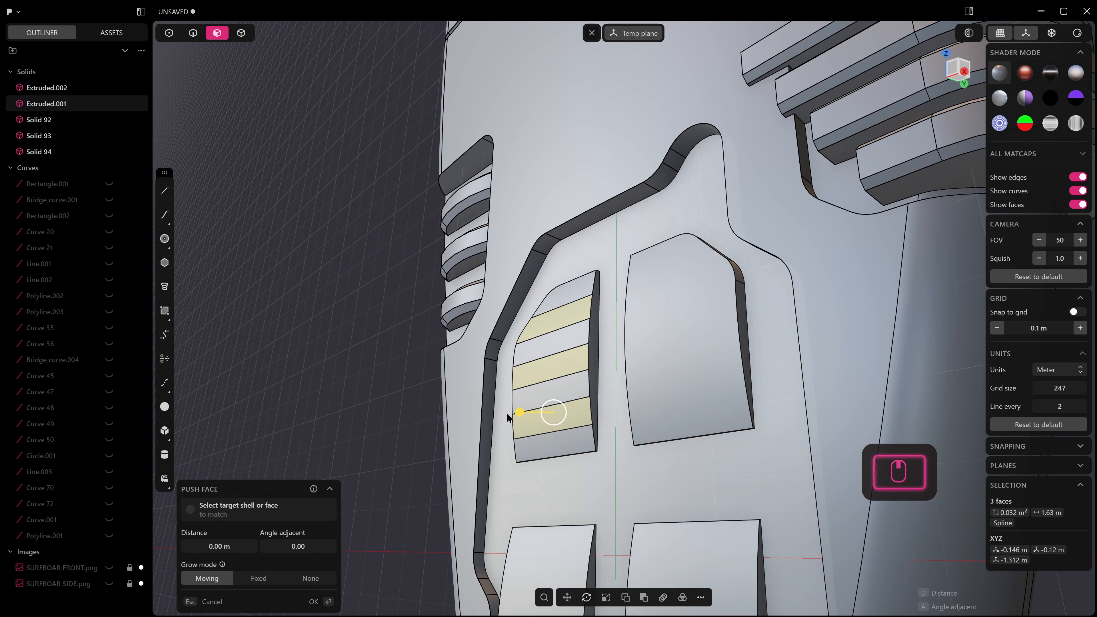
{"action": "left_click_drag", "start_coordinate": [520, 413], "coordinate": [523, 414]}
{"action": "right_click", "coordinate": [523, 415]}
Step: Delete the three plain pads and keep only the striped upper-left pad
{"action": "scroll", "coordinate": [523, 414], "scroll_direction": "down", "scroll_amount": 5}
{"action": "middle_click_drag", "start_coordinate": [523, 412], "coordinate": [589, 457], "text": "shift"}
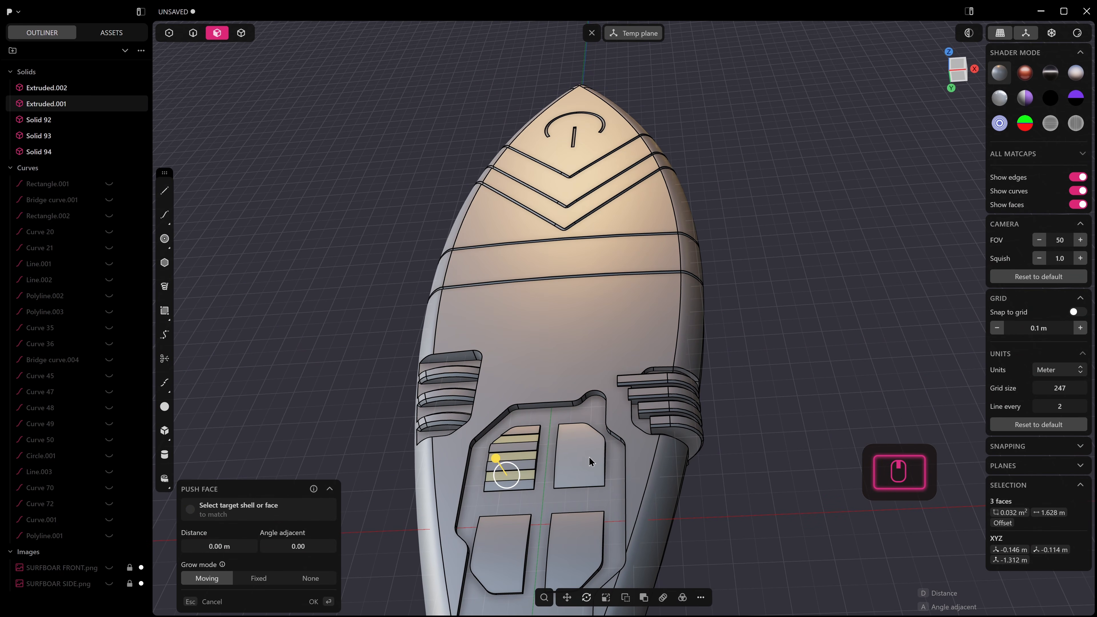
{"action": "left_click", "coordinate": [587, 442]}
{"action": "left_click", "coordinate": [568, 525], "text": "shift"}
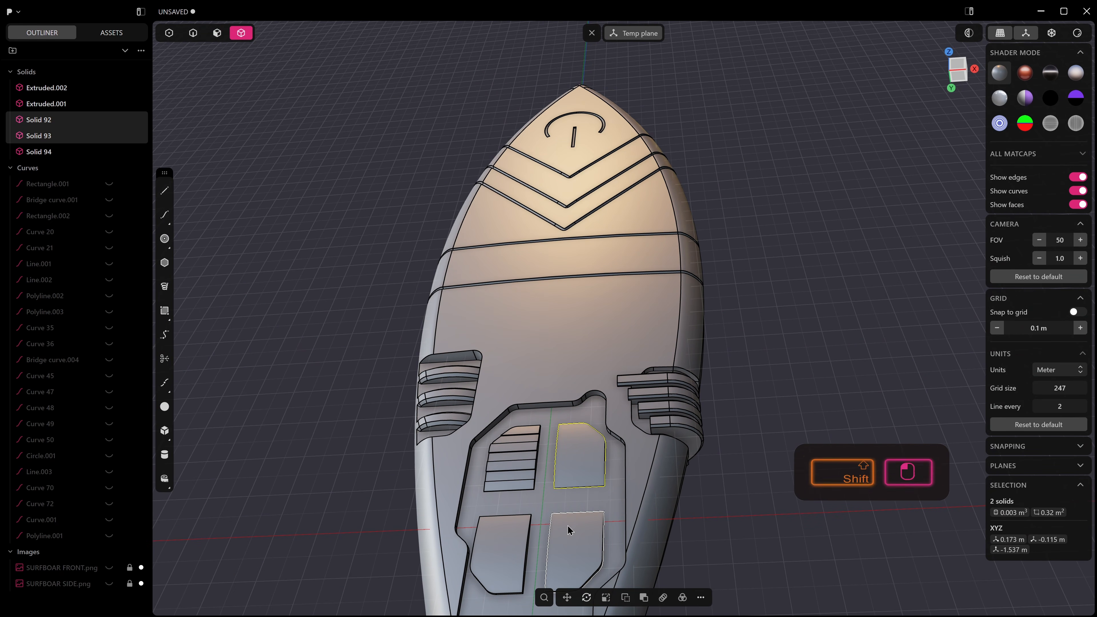
{"action": "left_click", "coordinate": [505, 538], "text": "shift"}
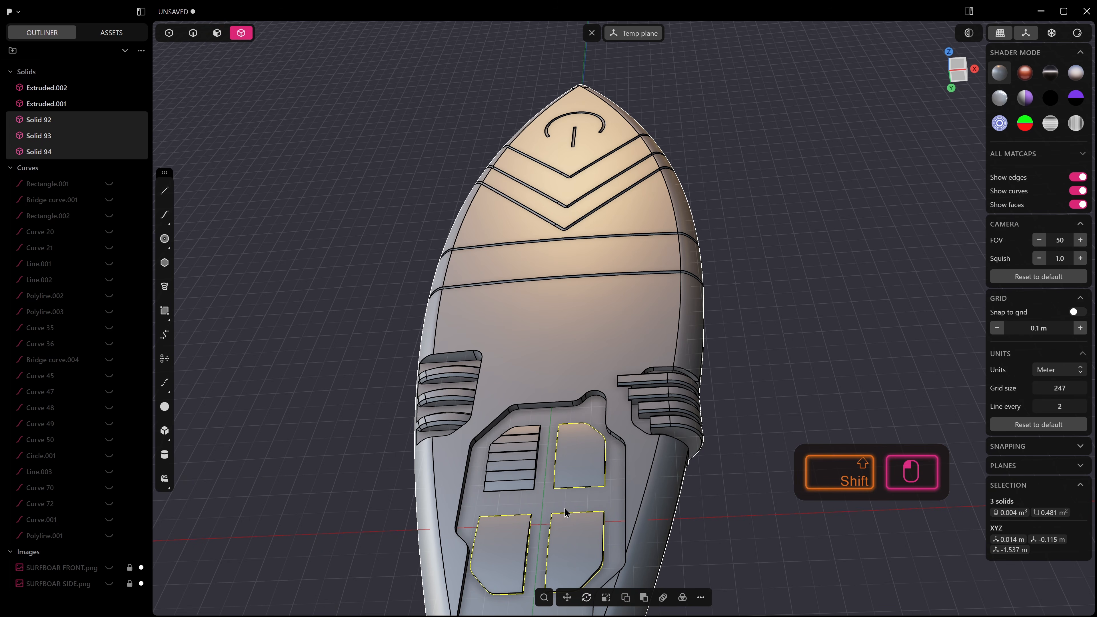
{"action": "key", "text": "x"}
Step: Mirror the striped pad across the board's vertical centreline
{"action": "left_click", "coordinate": [522, 456]}
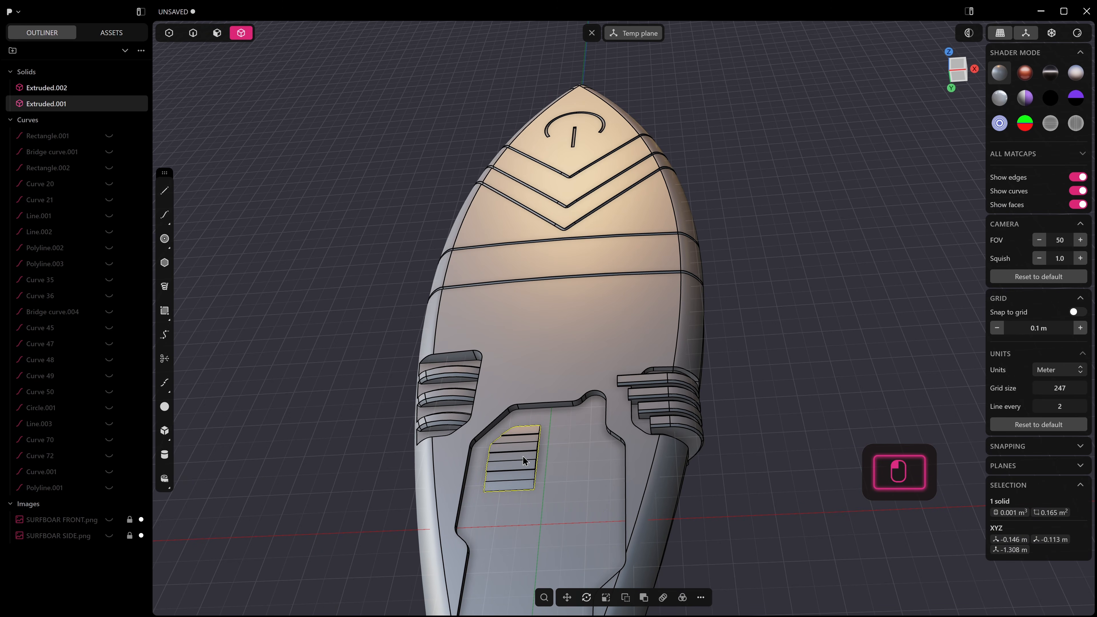
{"action": "key", "text": "alt+x"}
{"action": "left_click", "coordinate": [520, 527]}
{"action": "right_click", "coordinate": [521, 528]}
Step: Stretch both striped pads along the board's length and shift them toward the tail
{"action": "scroll", "coordinate": [522, 528], "scroll_direction": "down", "scroll_amount": 3}
{"action": "middle_click_drag", "start_coordinate": [522, 528], "coordinate": [526, 415], "text": "shift"}
{"action": "mouse_move", "coordinate": [527, 415]}
{"action": "middle_mouse_down"}
{"action": "mouse_move", "coordinate": [535, 441]}
{"action": "mouse_move", "coordinate": [556, 435]}
{"action": "mouse_move", "coordinate": [508, 408]}
{"action": "mouse_move", "coordinate": [525, 398]}
{"action": "middle_mouse_up"}
{"action": "scroll", "coordinate": [497, 393], "scroll_direction": "up", "scroll_amount": 2}
{"action": "key", "text": "s"}
{"action": "mouse_move", "coordinate": [555, 328]}
{"action": "left_mouse_down"}
{"action": "mouse_move", "coordinate": [555, 292]}
{"action": "mouse_move", "coordinate": [554, 341]}
{"action": "left_mouse_up"}
{"action": "key", "text": "g"}
{"action": "right_click", "coordinate": [553, 339]}
{"action": "mouse_move", "coordinate": [547, 418]}
{"action": "middle_mouse_down"}
{"action": "mouse_move", "coordinate": [541, 387]}
{"action": "mouse_move", "coordinate": [521, 371]}
{"action": "mouse_move", "coordinate": [538, 429]}
{"action": "mouse_move", "coordinate": [545, 346]}
{"action": "mouse_move", "coordinate": [536, 427]}
{"action": "middle_mouse_up"}
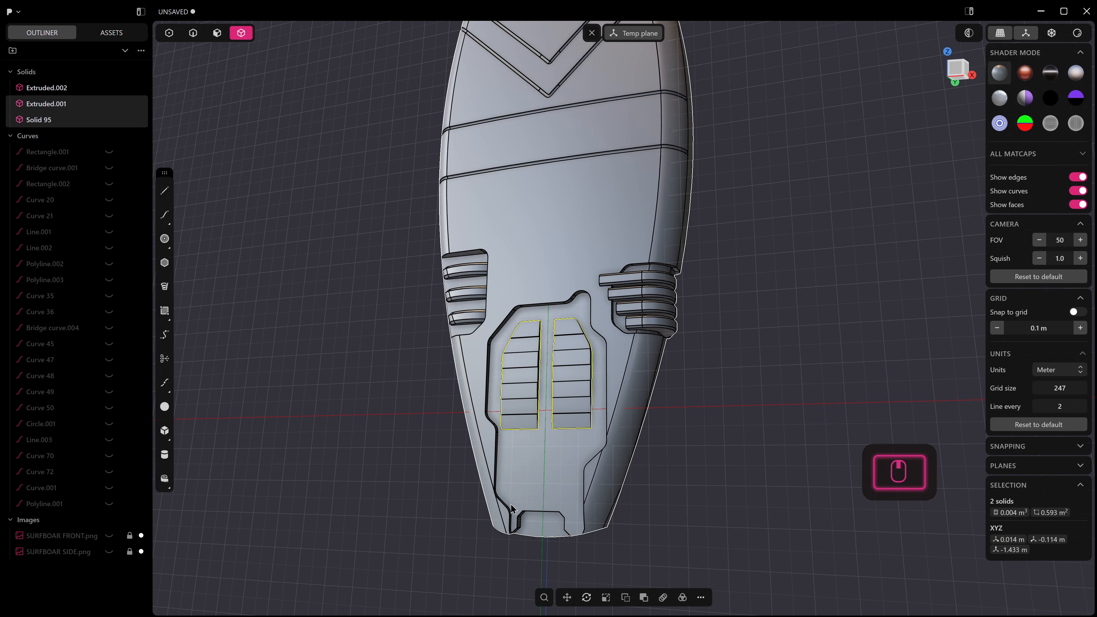
Step: Draw a corner rectangle about 0.36 m by 0.28 m on the recessed panel below the two striped pads
{"action": "scroll", "coordinate": [511, 504], "scroll_direction": "up", "scroll_amount": 5}
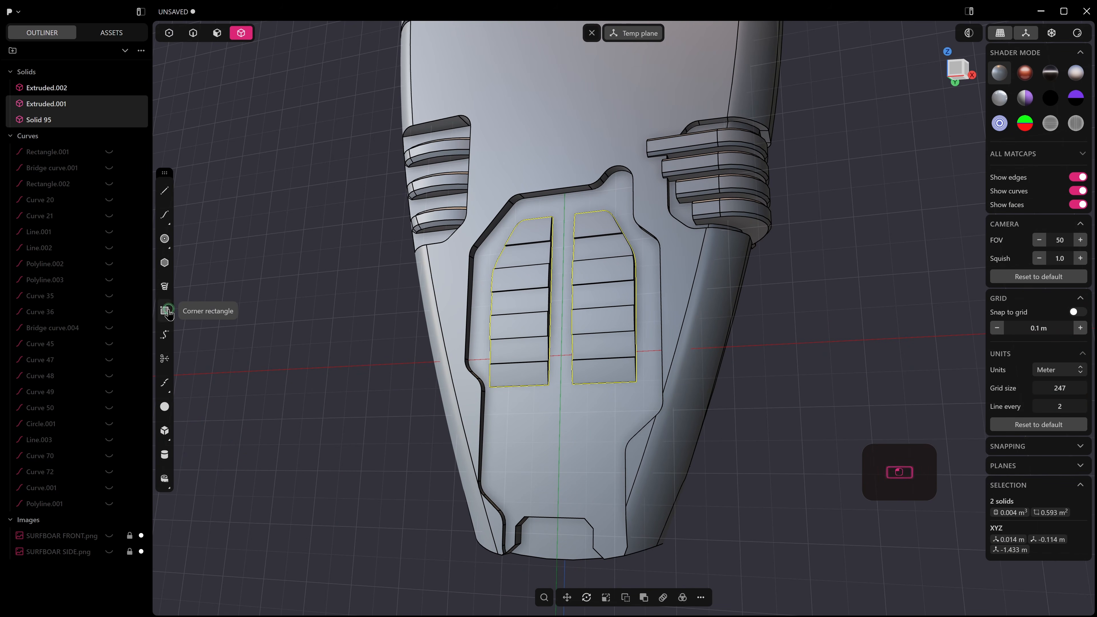
{"action": "left_click", "coordinate": [165, 311]}
{"action": "left_click", "coordinate": [507, 410]}
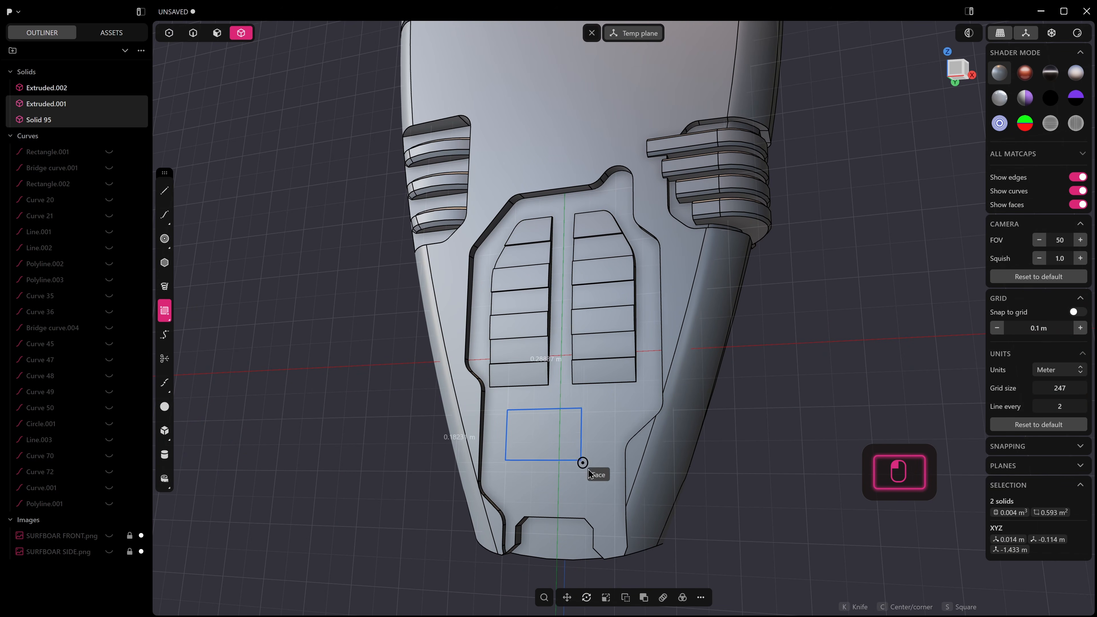
{"action": "left_click", "coordinate": [604, 495]}
{"action": "middle_click_drag", "start_coordinate": [604, 496], "coordinate": [535, 487]}
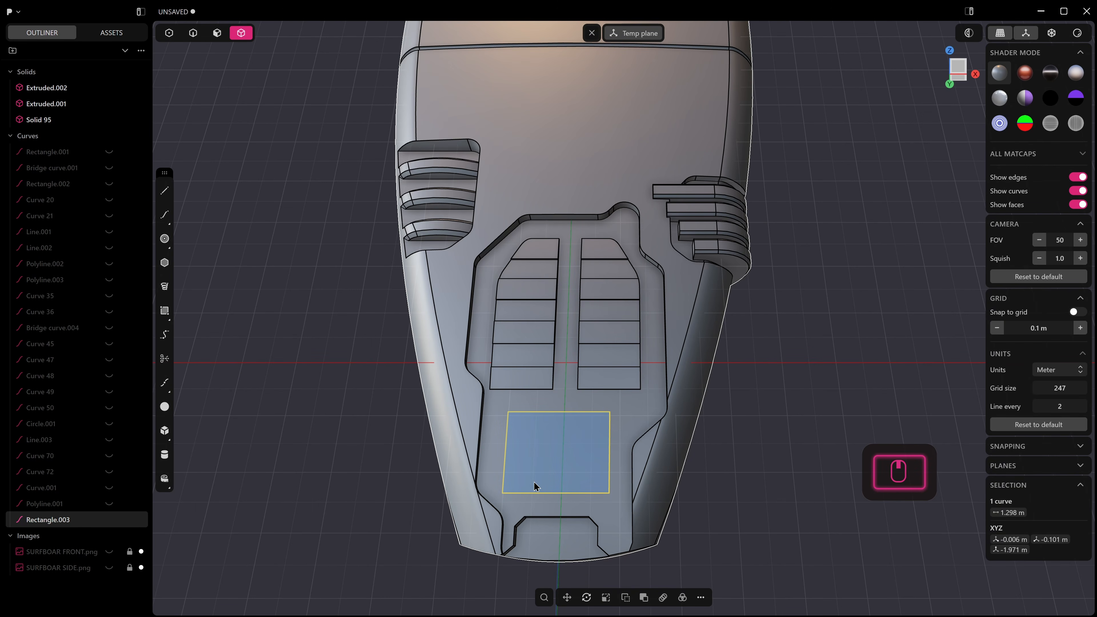
Step: Chamfer the rectangle's lower-left corner with a cut about 0.1 m long
{"action": "key", "text": "1"}
{"action": "left_click", "coordinate": [502, 487]}
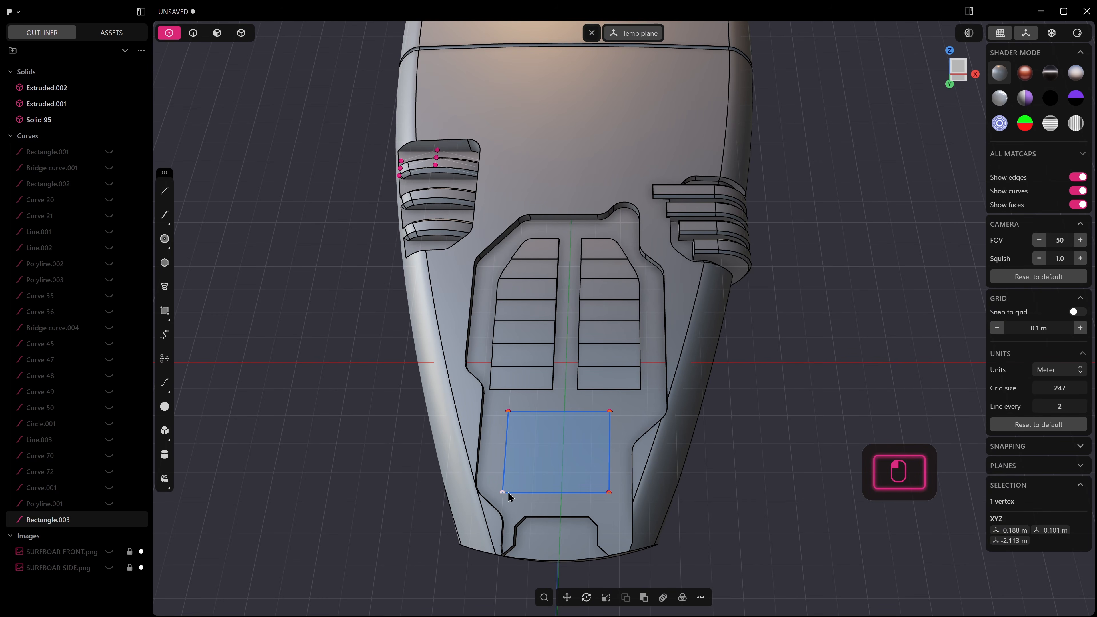
{"action": "left_click_drag", "start_coordinate": [504, 494], "coordinate": [531, 492]}
{"action": "key", "text": "Return"}
Step: Extrude the corner-cut rectangle about 0.09 m outward from the panel
{"action": "key", "text": "3"}
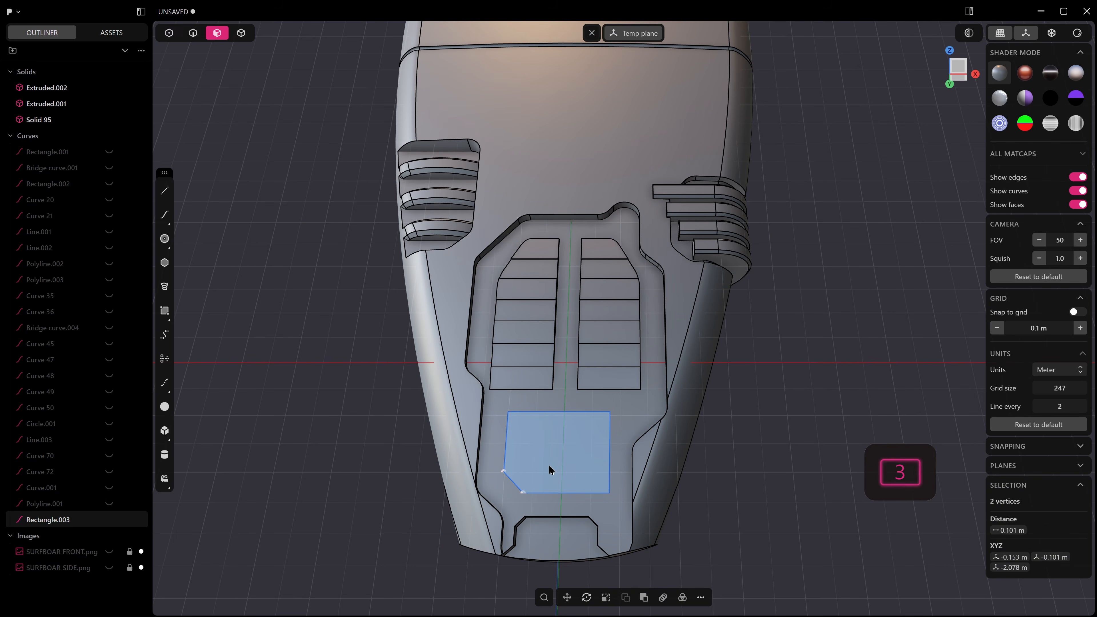
{"action": "left_click", "coordinate": [550, 468]}
{"action": "left_click_drag", "start_coordinate": [556, 475], "coordinate": [553, 469]}
{"action": "middle_click_drag", "start_coordinate": [553, 470], "coordinate": [528, 486]}
{"action": "key", "text": "1"}
{"action": "key", "text": "2"}
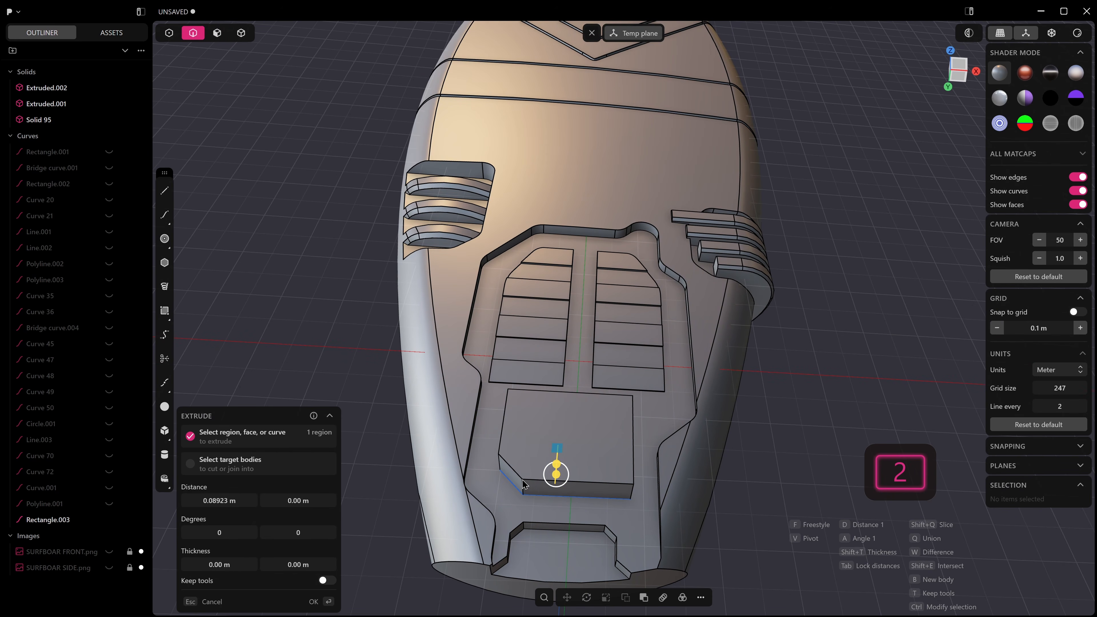
{"action": "left_click", "coordinate": [524, 487]}
Step: Fillet the two depth edges at the new block's chamfered corner
{"action": "key", "text": "2"}
{"action": "left_click", "coordinate": [523, 486]}
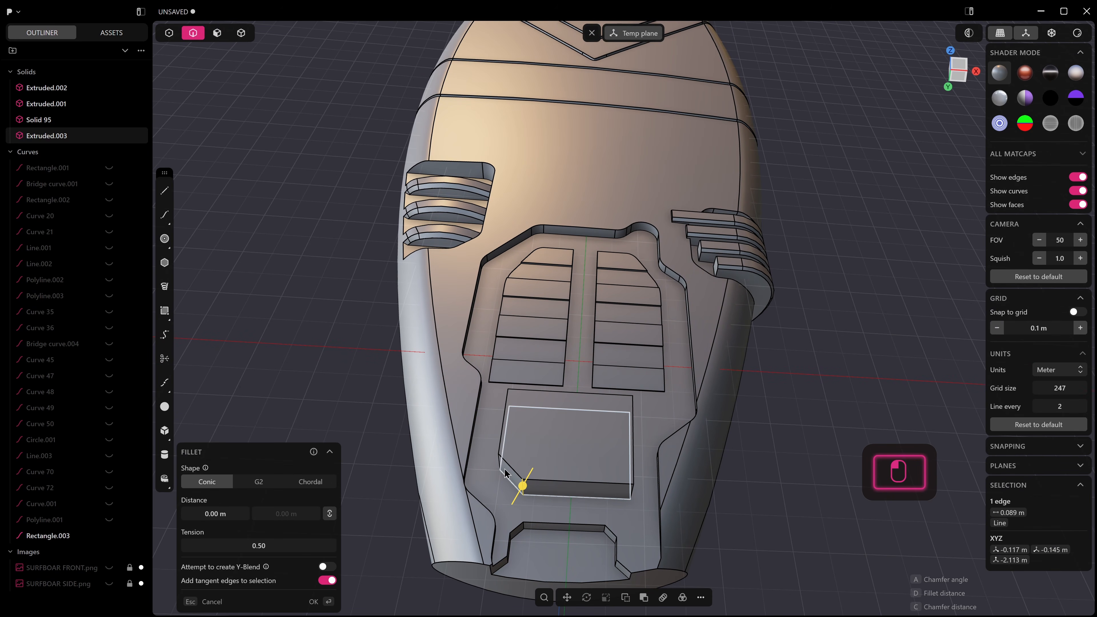
{"action": "left_click", "coordinate": [502, 463], "text": "shift"}
{"action": "left_click_drag", "start_coordinate": [502, 464], "coordinate": [488, 468]}
{"action": "middle_click_drag", "start_coordinate": [486, 475], "coordinate": [531, 516]}
{"action": "left_click", "coordinate": [491, 520]}
{"action": "right_click", "coordinate": [531, 515]}
Step: Push the new block's front face about 0.03 m toward the board
{"action": "scroll", "coordinate": [520, 492], "scroll_direction": "down", "scroll_amount": 5}
{"action": "middle_click_drag", "start_coordinate": [516, 476], "coordinate": [530, 477]}
{"action": "left_click", "coordinate": [535, 476]}
{"action": "key", "text": "3"}
{"action": "left_click", "coordinate": [546, 470]}
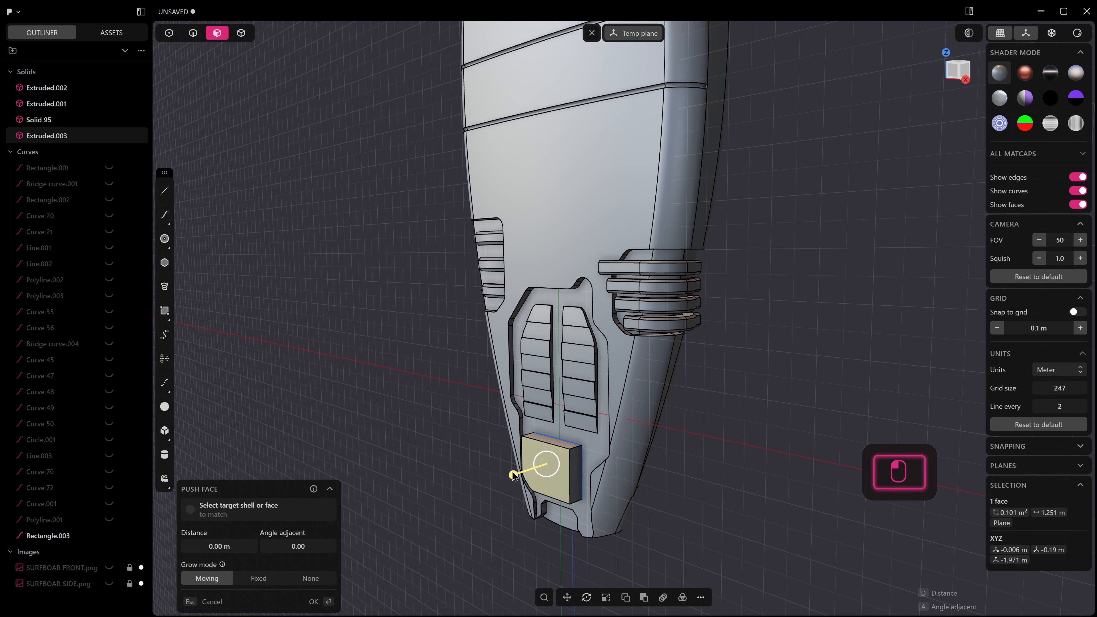
Step: Show the control points of the block's front face and move those along its two side edges to curve it
{"action": "key", "text": "shift+s"}
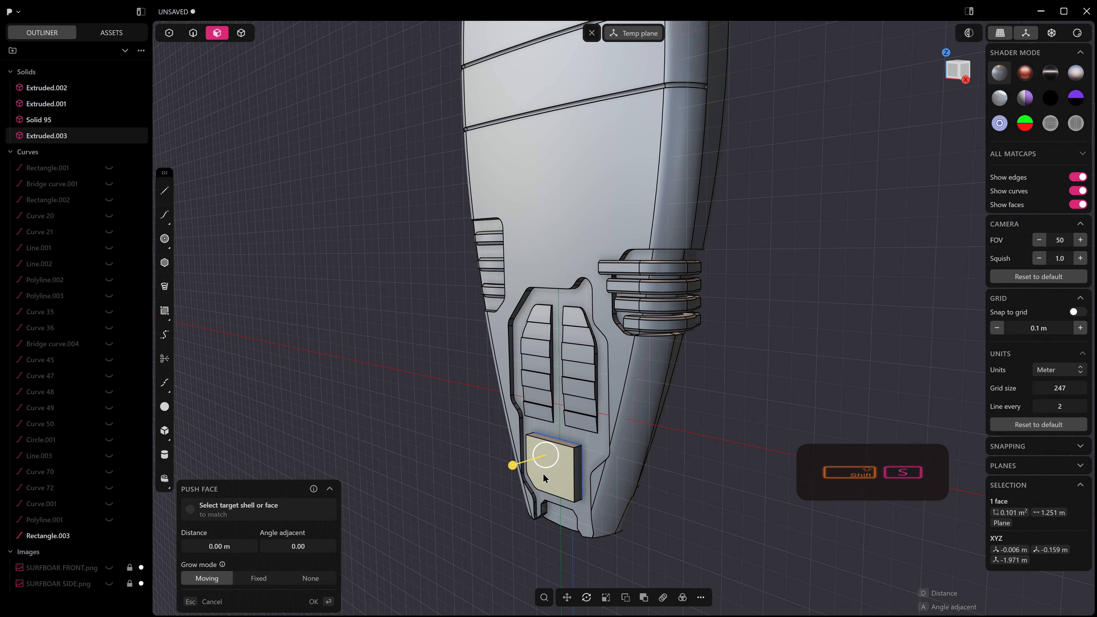
{"action": "key", "text": "shift+s"}
{"action": "left_click_drag", "start_coordinate": [568, 439], "coordinate": [578, 507]}
{"action": "middle_click_drag", "start_coordinate": [578, 507], "coordinate": [634, 466]}
{"action": "key", "text": "ctrl+z"}
{"action": "key", "text": "1"}
{"action": "left_click_drag", "start_coordinate": [570, 421], "coordinate": [581, 500]}
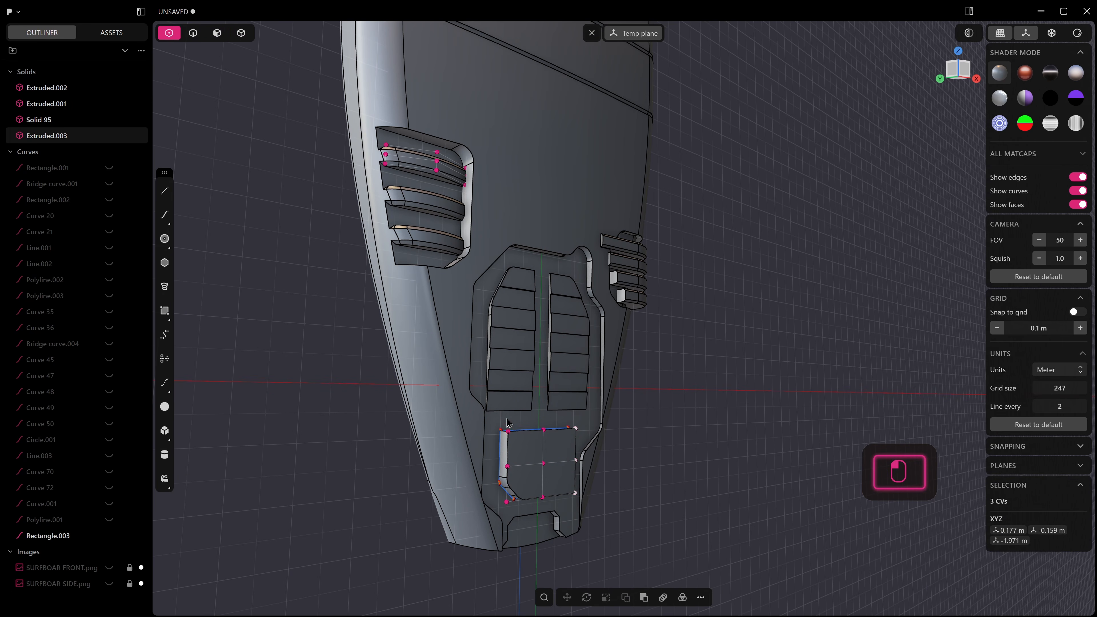
{"action": "left_click_drag", "start_coordinate": [503, 423], "coordinate": [517, 512], "text": "shift"}
{"action": "middle_click_drag", "start_coordinate": [517, 511], "coordinate": [539, 521]}
{"action": "key", "text": "g"}
{"action": "right_click", "coordinate": [553, 455]}
Step: Split the block's curved front face into horizontal strips with several evenly spaced isoparam cuts
{"action": "key", "text": "i"}
{"action": "key", "text": "Tab"}
{"action": "scroll", "coordinate": [555, 470], "scroll_direction": "up", "scroll_amount": 3, "text": "shift"}
{"action": "right_click", "coordinate": [531, 445]}
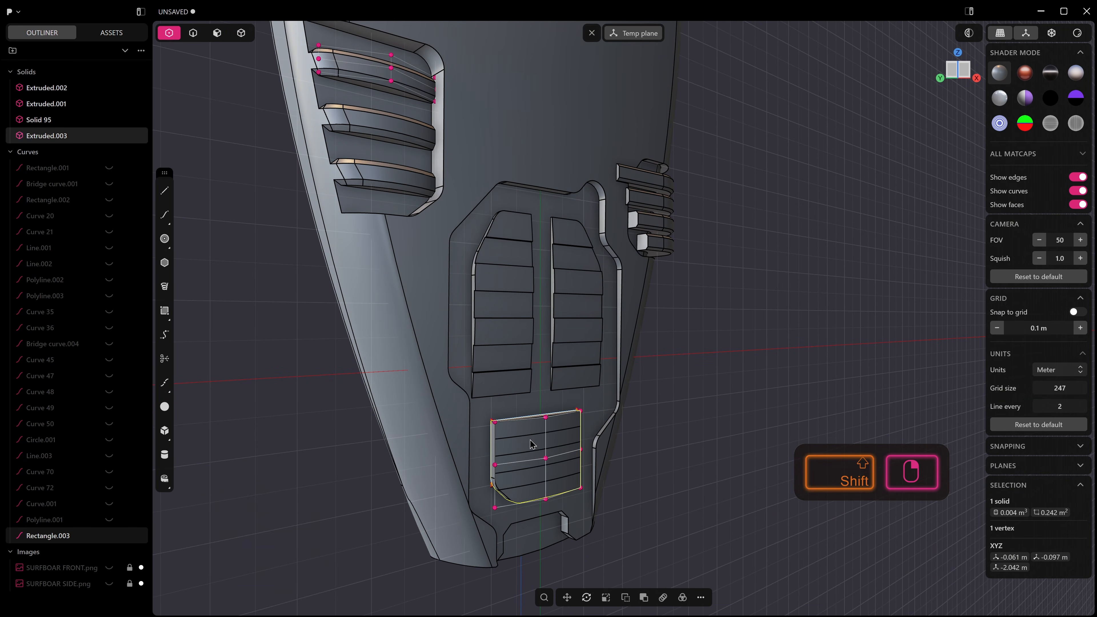
Step: Push three alternate strips of the lower block's front face slightly inward
{"action": "key", "text": "3"}
{"action": "left_click", "coordinate": [535, 427]}
{"action": "left_click", "coordinate": [537, 457], "text": "shift"}
{"action": "left_click", "coordinate": [537, 490], "text": "shift"}
{"action": "left_click_drag", "start_coordinate": [571, 492], "coordinate": [569, 488]}
{"action": "right_click", "coordinate": [569, 488]}
Step: Delete the leftover rectangle curve at the base of the lower block
{"action": "middle_click_drag", "start_coordinate": [562, 480], "coordinate": [747, 454]}
{"action": "right_click", "coordinate": [766, 427]}
{"action": "scroll", "coordinate": [740, 423], "scroll_direction": "down", "scroll_amount": 3}
{"action": "middle_click_drag", "start_coordinate": [712, 382], "coordinate": [655, 434]}
{"action": "scroll", "coordinate": [576, 422], "scroll_direction": "up", "scroll_amount": 5}
{"action": "middle_click_drag", "start_coordinate": [546, 450], "coordinate": [561, 455]}
{"action": "left_click", "coordinate": [587, 447]}
{"action": "key", "text": "2"}
{"action": "key", "text": "x"}
Step: Compare the model with the SURFBOAR FRONT.png reference by showing the image briefly and hiding it again
{"action": "scroll", "coordinate": [634, 365], "scroll_direction": "down", "scroll_amount": 4}
{"action": "middle_click_drag", "start_coordinate": [635, 365], "coordinate": [592, 421], "text": "shift"}
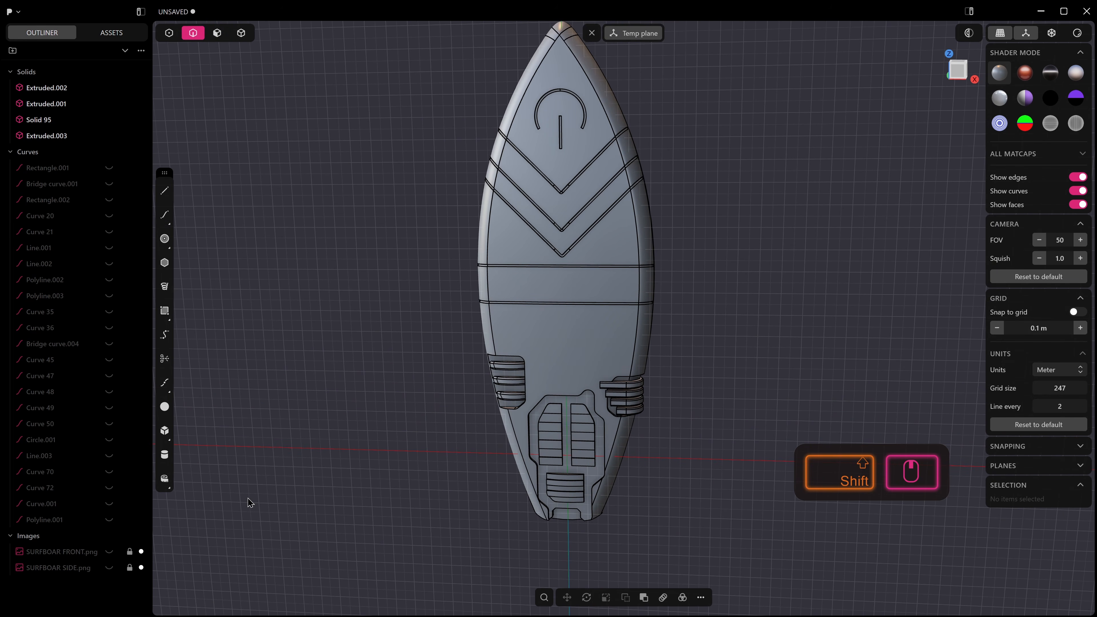
{"action": "left_click", "coordinate": [111, 553]}
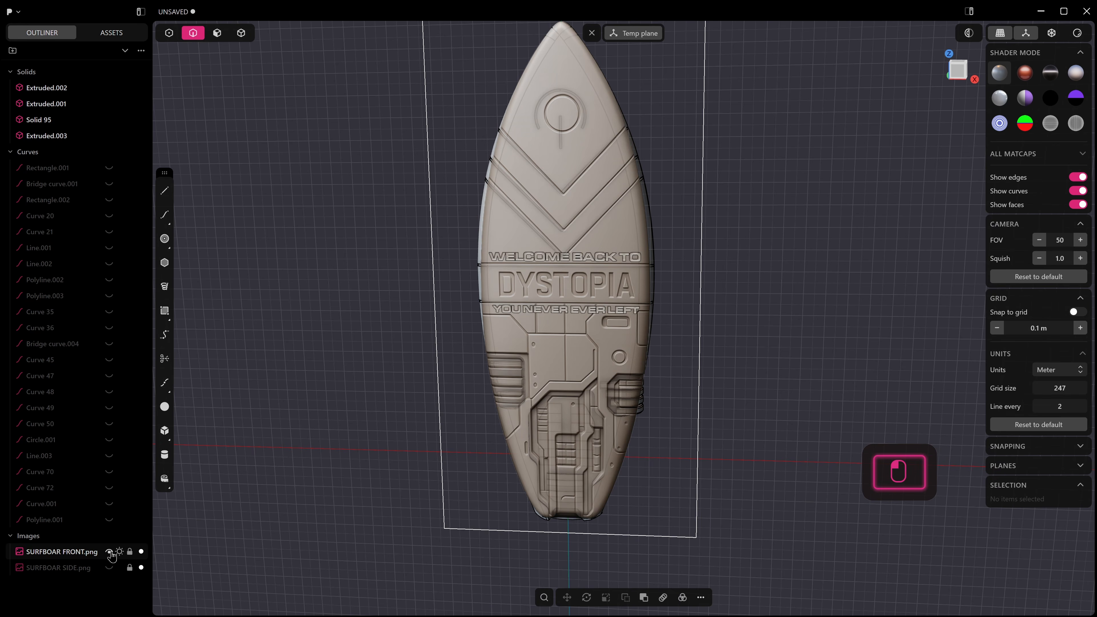
{"action": "left_click", "coordinate": [110, 552]}
{"action": "left_click", "coordinate": [705, 397]}
Step: Create a text in the front view reading "TAKE REFUGE"
{"action": "key", "text": "KP_1"}
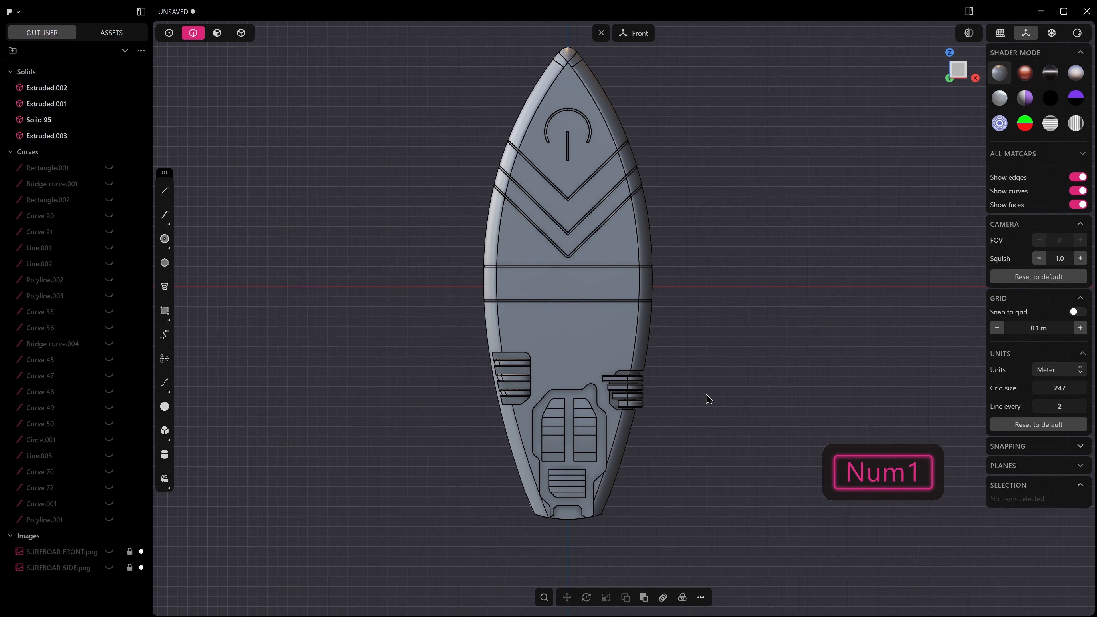
{"action": "type", "text": "f"}
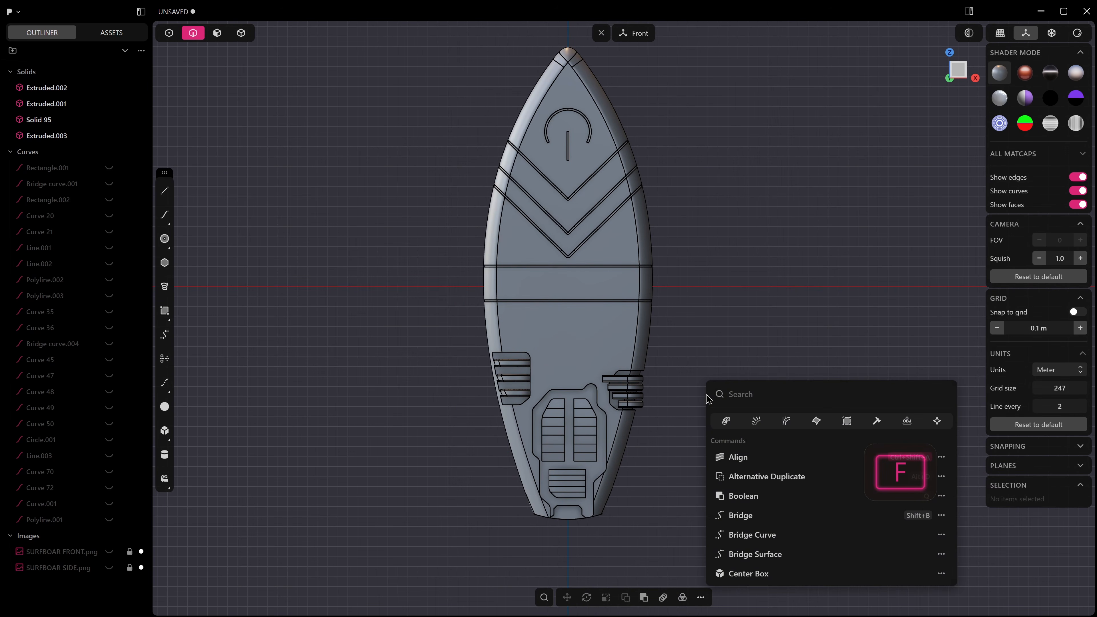
{"action": "type", "text": "TEXT"}
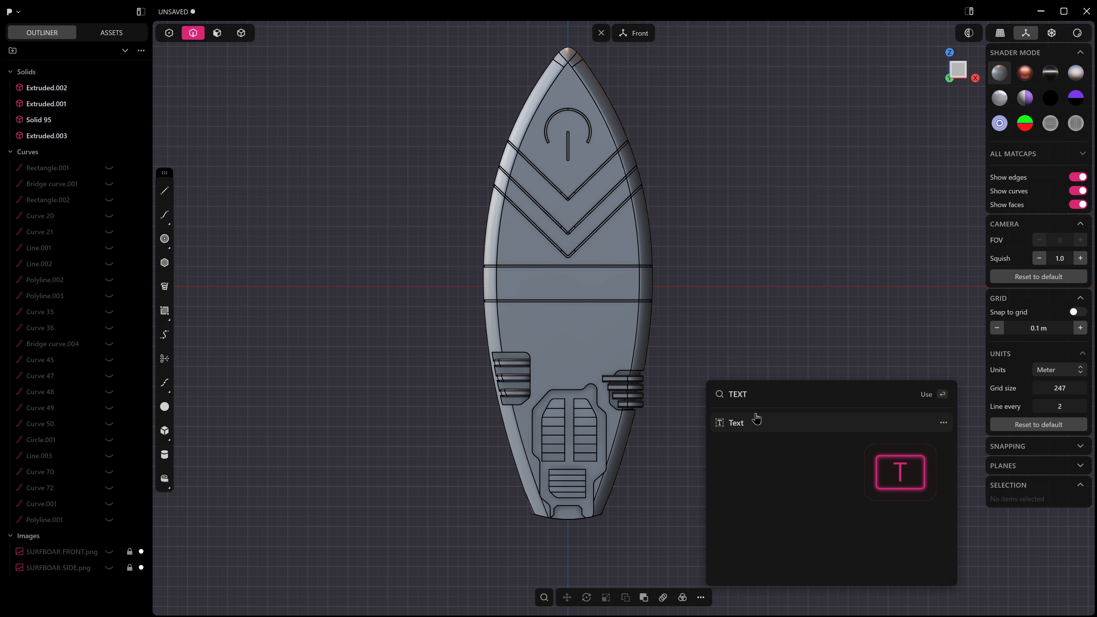
{"action": "left_click", "coordinate": [755, 420]}
{"action": "middle_click_drag", "start_coordinate": [582, 298], "coordinate": [453, 386], "text": "shift"}
{"action": "scroll", "coordinate": [460, 386], "scroll_direction": "down", "scroll_amount": 1}
{"action": "middle_click_drag", "start_coordinate": [637, 374], "coordinate": [576, 464], "text": "shift"}
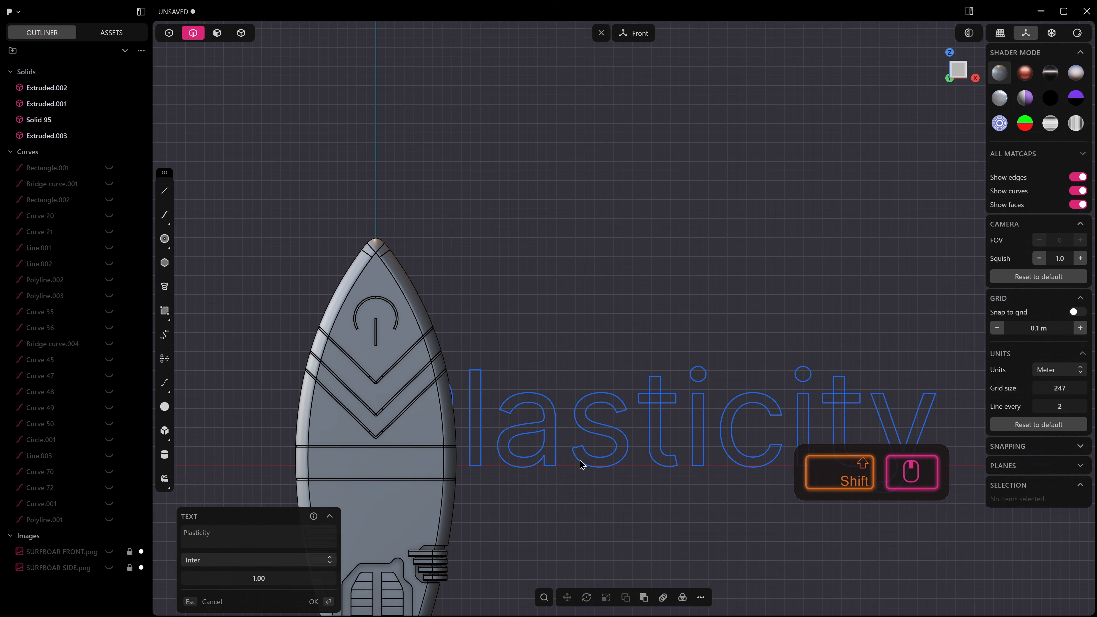
{"action": "scroll", "coordinate": [576, 465], "scroll_direction": "down", "scroll_amount": 4}
{"action": "left_click_drag", "start_coordinate": [212, 533], "coordinate": [180, 532]}
{"action": "type", "text": "TAKE"}
{"action": "type", "text": " REFUG"}
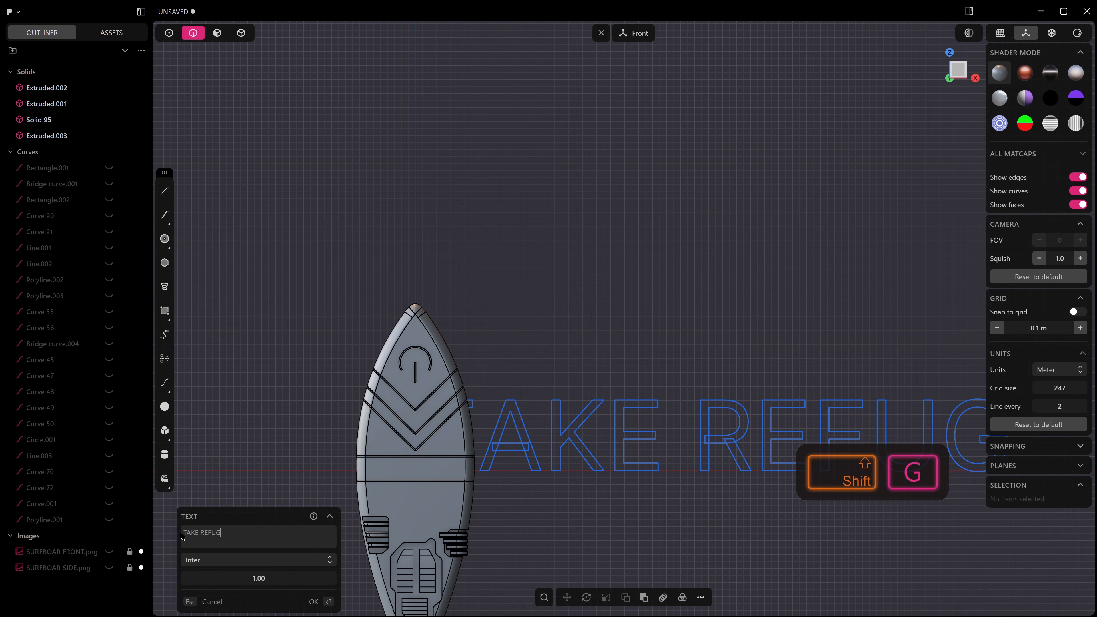
Step: Set the text's font to Bio Rhyme and finish the text curves
{"action": "scroll", "coordinate": [271, 447], "scroll_direction": "down", "scroll_amount": 3}
{"action": "middle_click_drag", "start_coordinate": [493, 395], "coordinate": [478, 353], "text": "shift"}
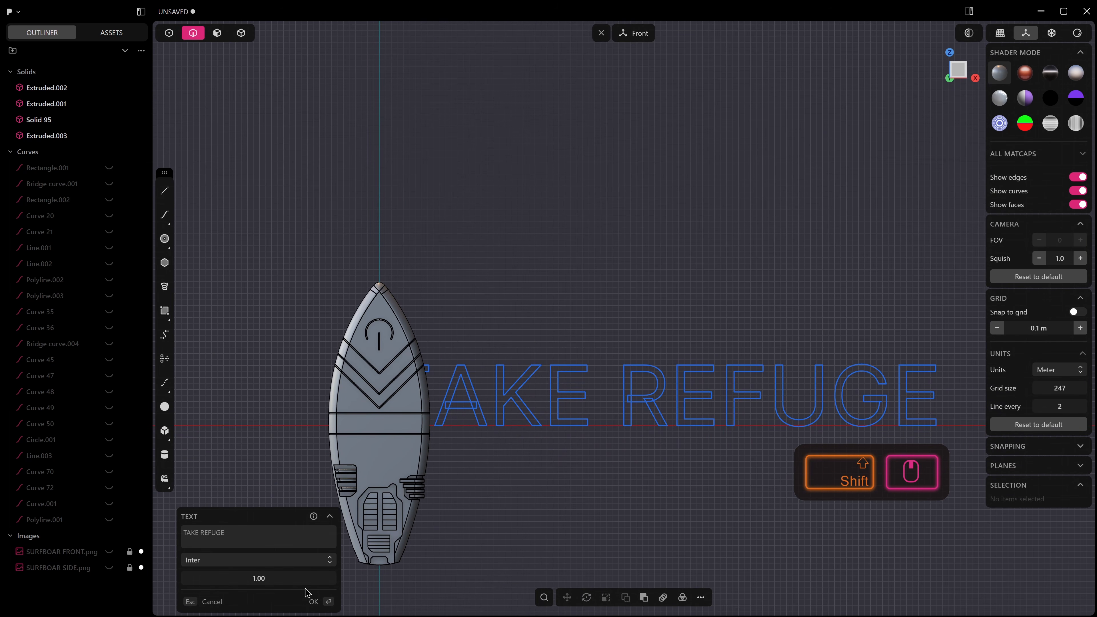
{"action": "left_click", "coordinate": [329, 561]}
{"action": "left_click", "coordinate": [307, 492]}
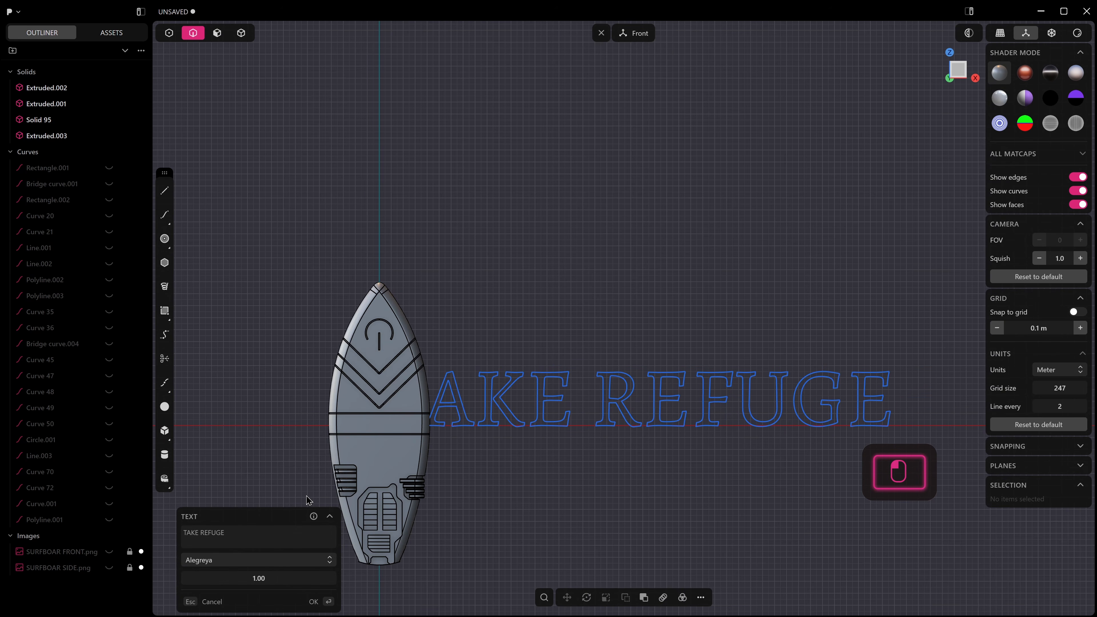
{"action": "left_click", "coordinate": [283, 560]}
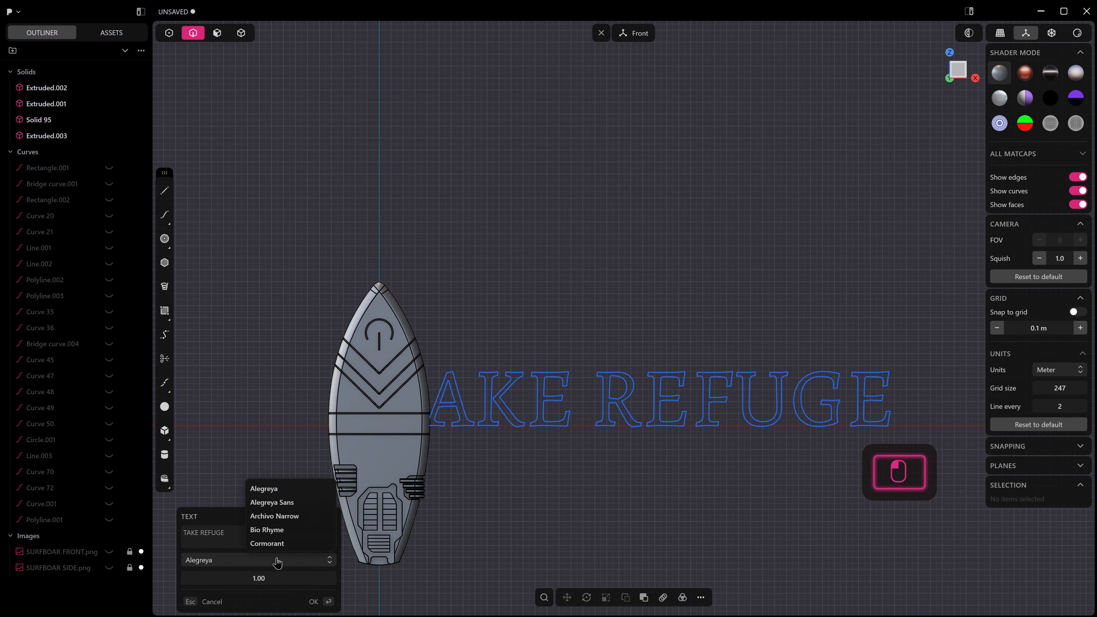
{"action": "left_click", "coordinate": [283, 533]}
{"action": "scroll", "coordinate": [602, 477], "scroll_direction": "down", "scroll_amount": 1}
{"action": "middle_click_drag", "start_coordinate": [603, 476], "coordinate": [514, 506], "text": "shift"}
{"action": "right_click", "coordinate": [621, 471]}
{"action": "scroll", "coordinate": [654, 473], "scroll_direction": "down", "scroll_amount": 1}
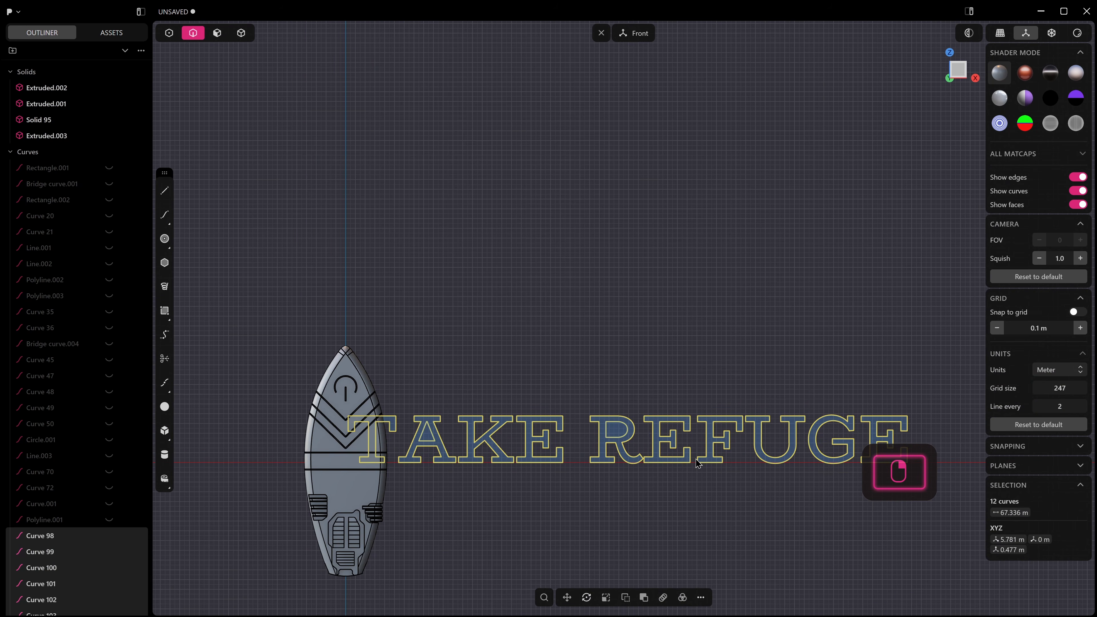
Step: Shrink the Bio Rhyme TAKE REFUGE text curves in the front view and delete them all
{"action": "key", "text": "s"}
{"action": "left_click", "coordinate": [624, 462]}
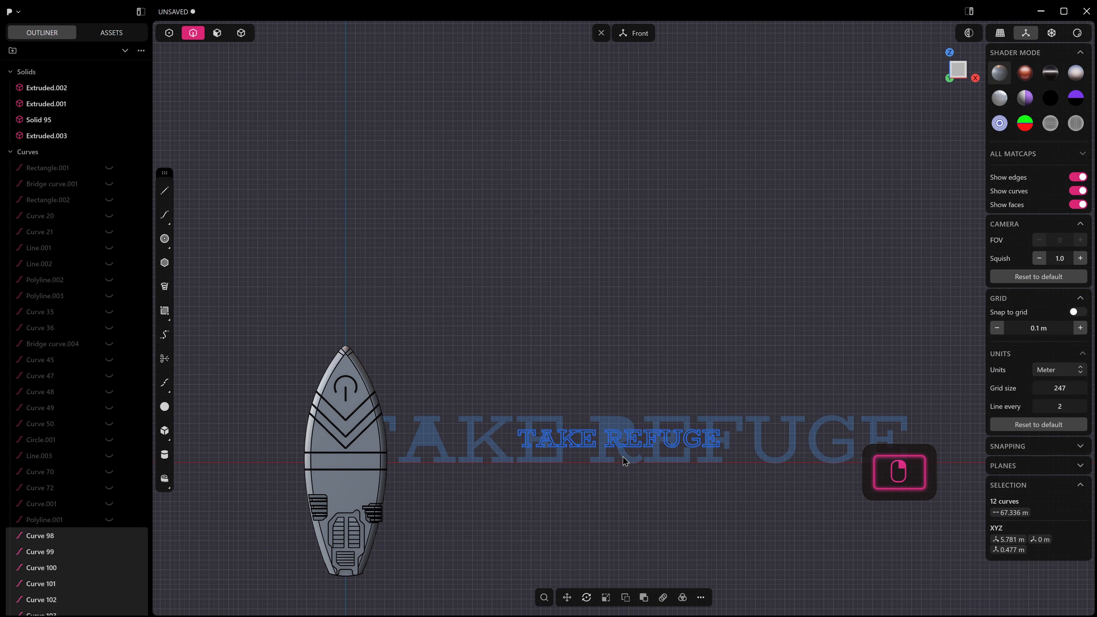
{"action": "key", "text": "g"}
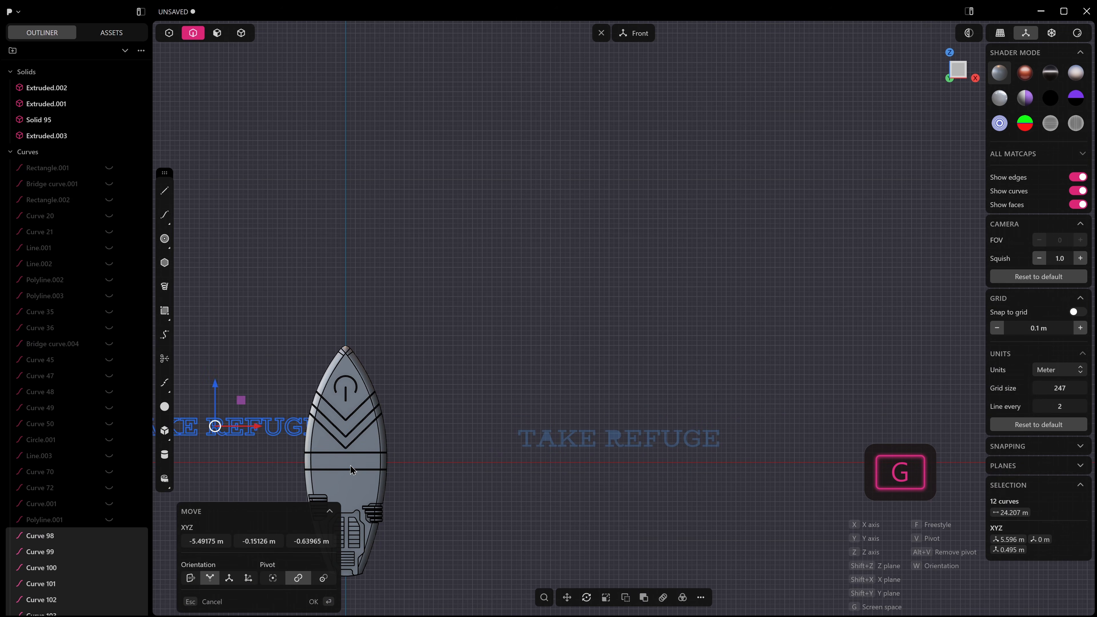
{"action": "key", "text": "Escape"}
{"action": "key", "text": "x"}
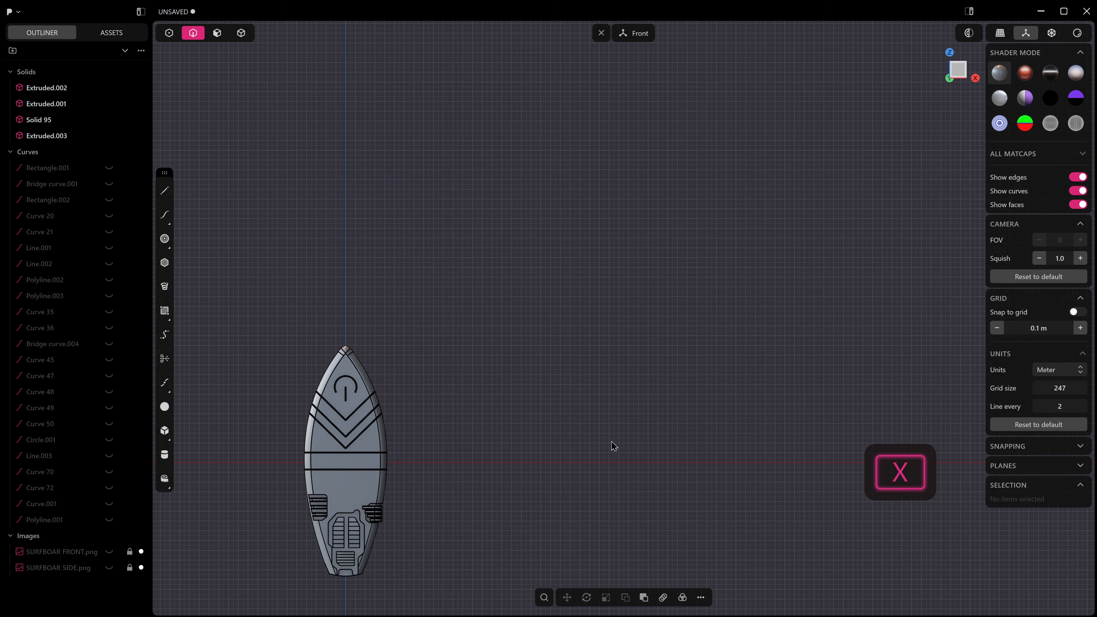
{"action": "scroll", "coordinate": [617, 449], "scroll_direction": "up", "scroll_amount": 1}
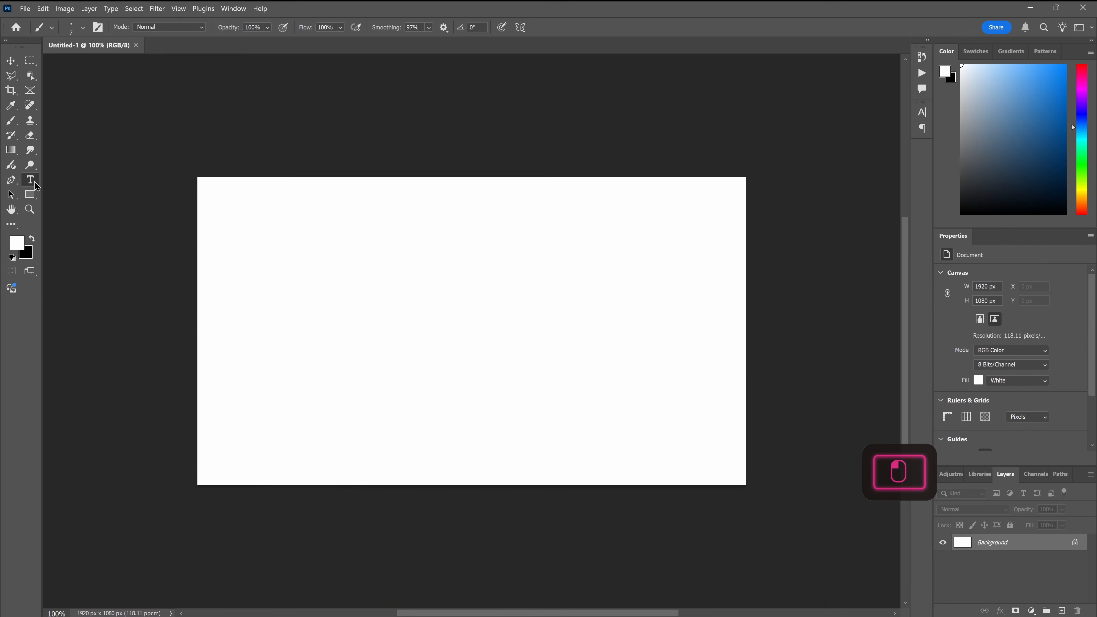
Step: Switch to Photoshop, write TAKE REFUGE in black Microgramma D Extended Bold, and crop the canvas closely around it
{"action": "left_click_drag", "start_coordinate": [282, 250], "coordinate": [645, 399]}
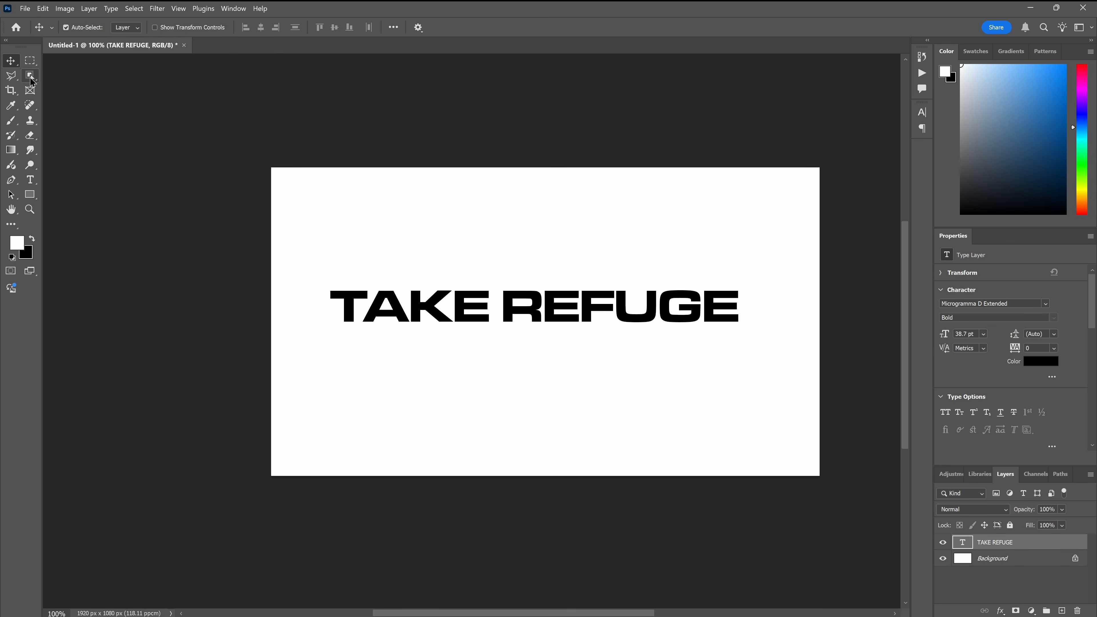
{"action": "left_click", "coordinate": [11, 90]}
{"action": "left_click_drag", "start_coordinate": [316, 273], "coordinate": [776, 372]}
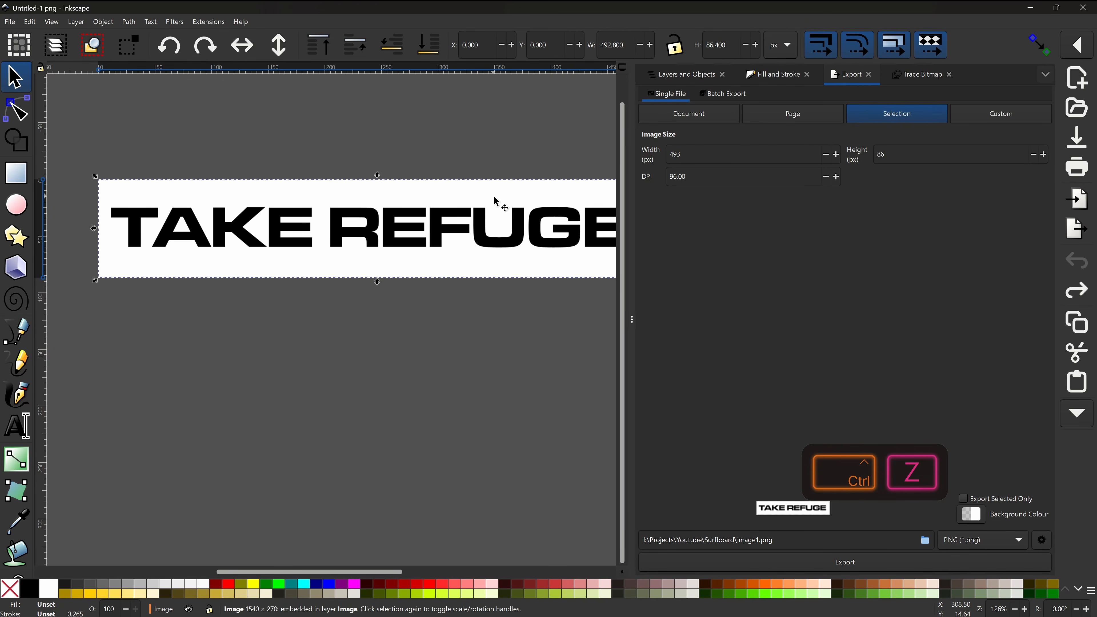
Step: Switch to Inkscape and select the embedded TAKE REFUGE image from Untitled-1.png
{"action": "key", "text": "ctrl+z"}
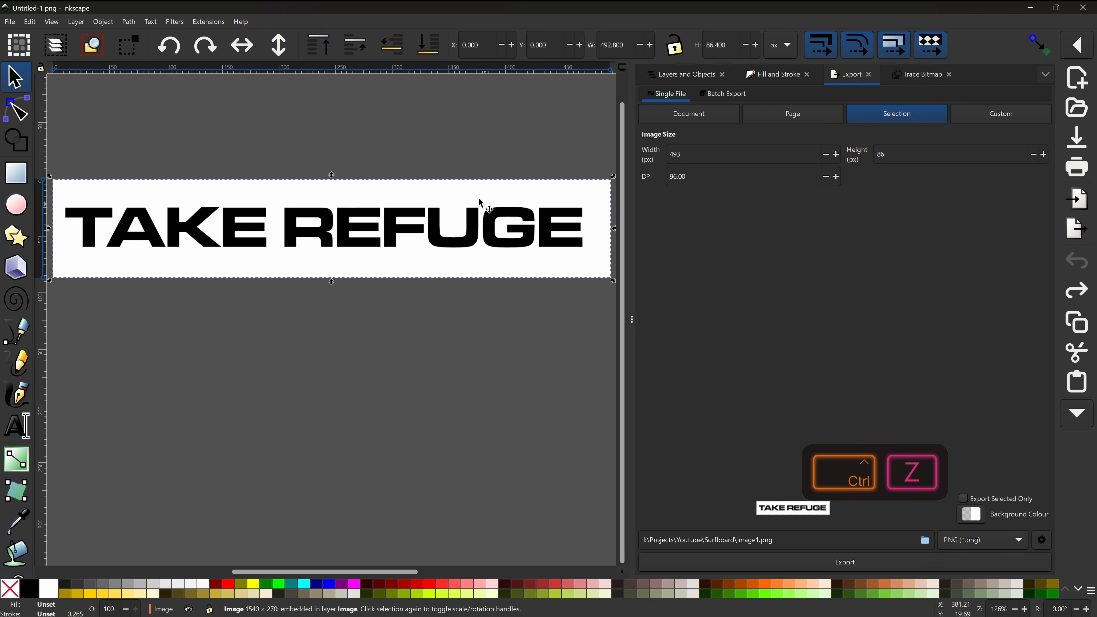
{"action": "scroll", "coordinate": [468, 205], "scroll_direction": "right", "scroll_amount": 3, "text": "shift"}
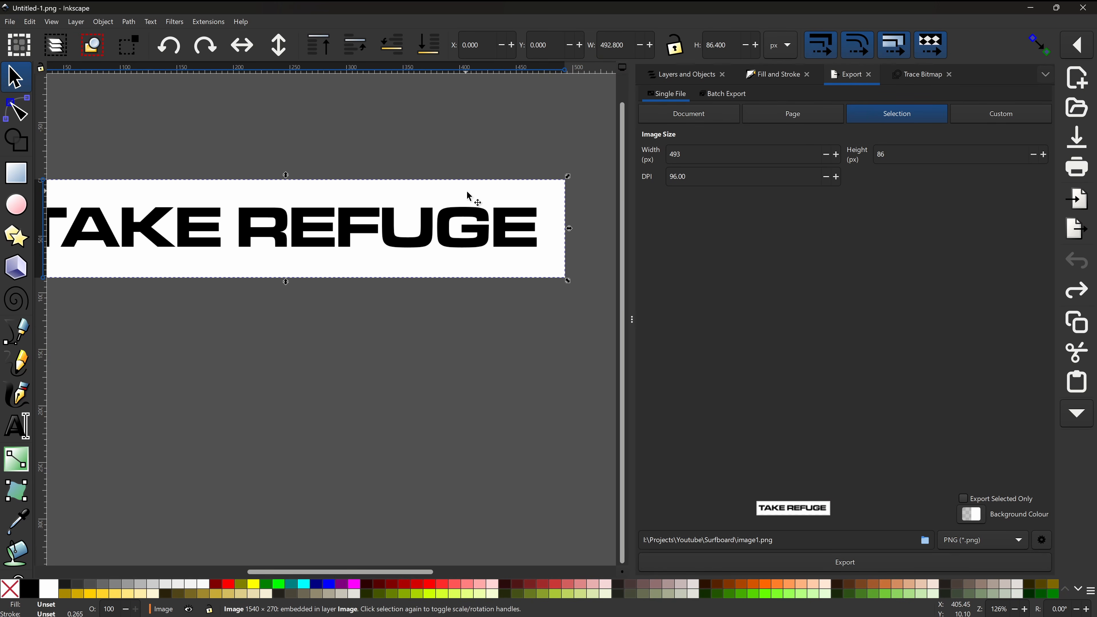
{"action": "scroll", "coordinate": [465, 195], "scroll_direction": "left", "scroll_amount": 3, "text": "shift"}
{"action": "left_click", "coordinate": [435, 125]}
{"action": "scroll", "coordinate": [425, 139], "scroll_direction": "right", "scroll_amount": 3, "text": "shift"}
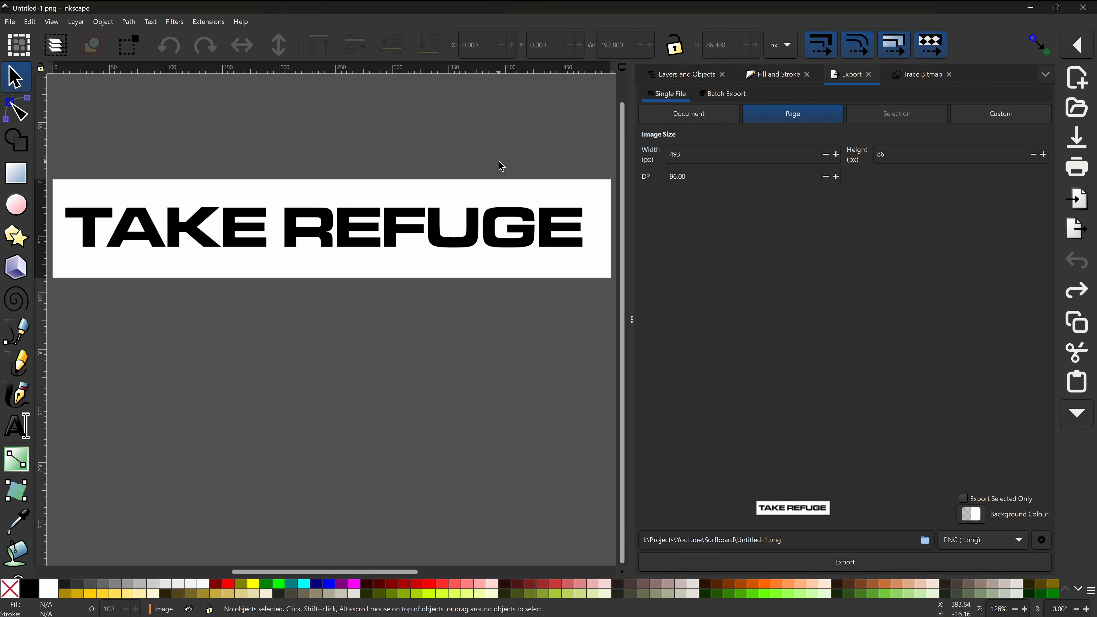
{"action": "left_click", "coordinate": [414, 231]}
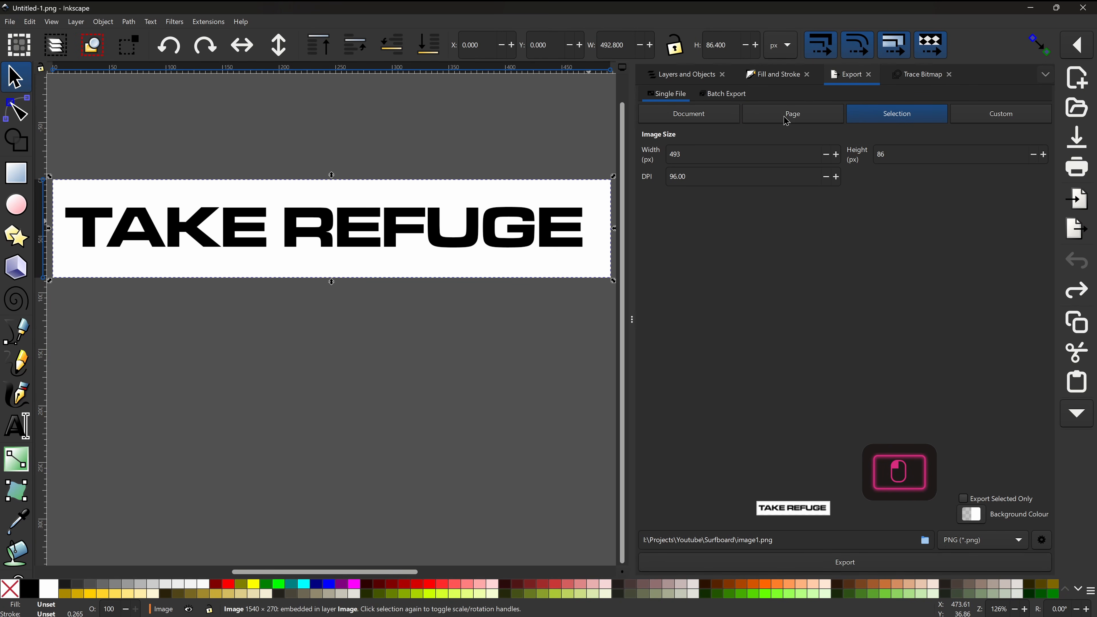
Step: Trace the image in a single scan using Brightness cutoff with threshold 0.426 and optimise 1.225
{"action": "left_click", "coordinate": [891, 76]}
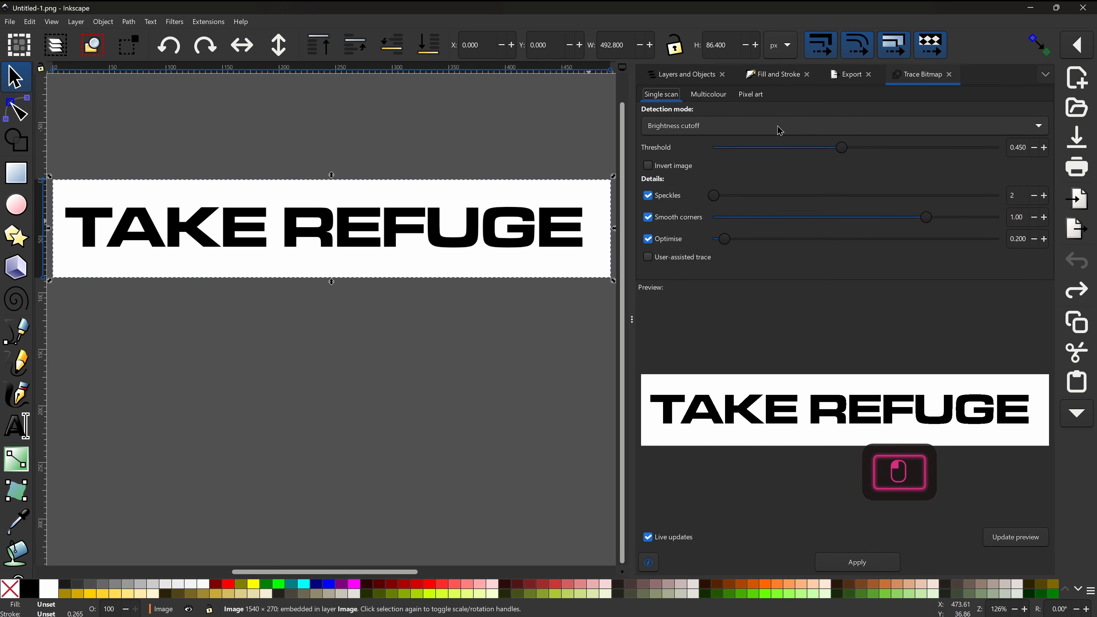
{"action": "left_click_drag", "start_coordinate": [842, 150], "coordinate": [846, 151]}
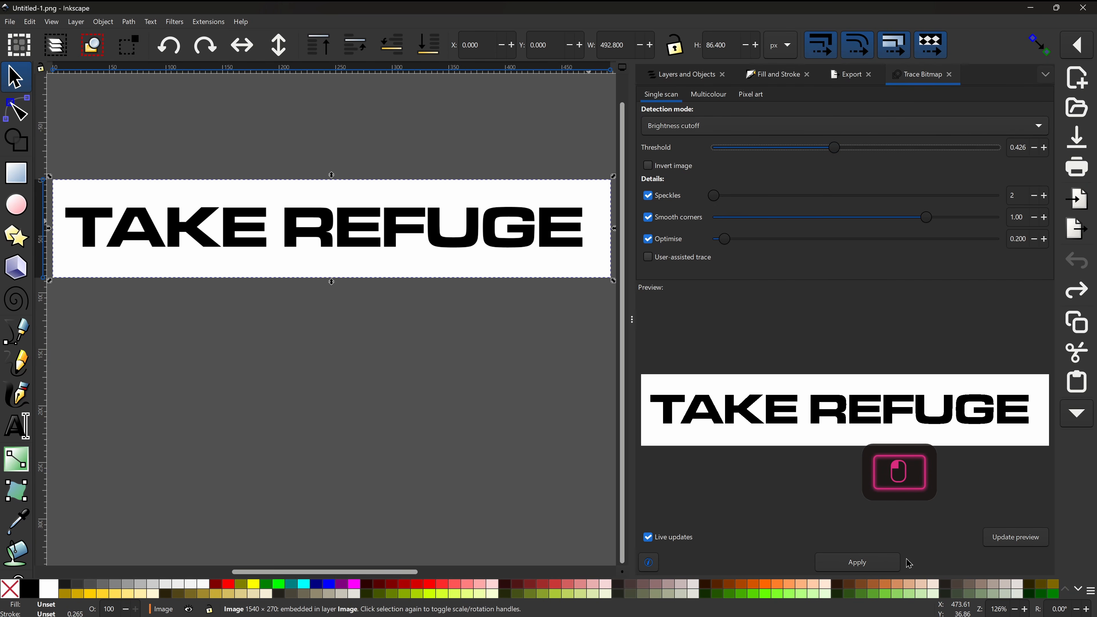
{"action": "left_click_drag", "start_coordinate": [724, 240], "coordinate": [798, 252]}
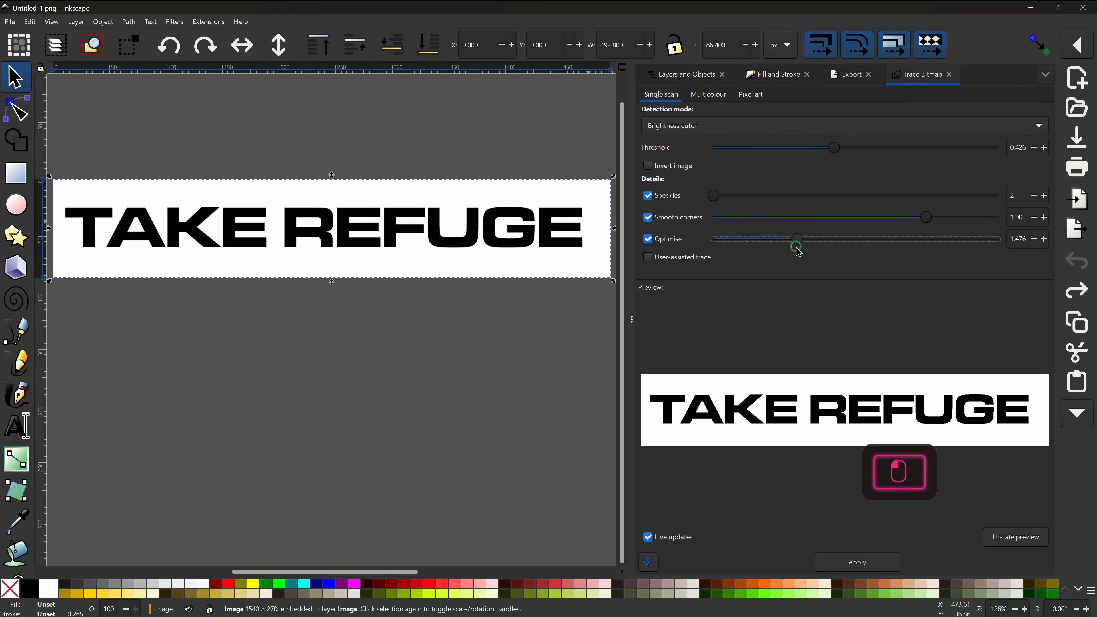
{"action": "left_click", "coordinate": [859, 562]}
{"action": "right_click", "coordinate": [838, 149]}
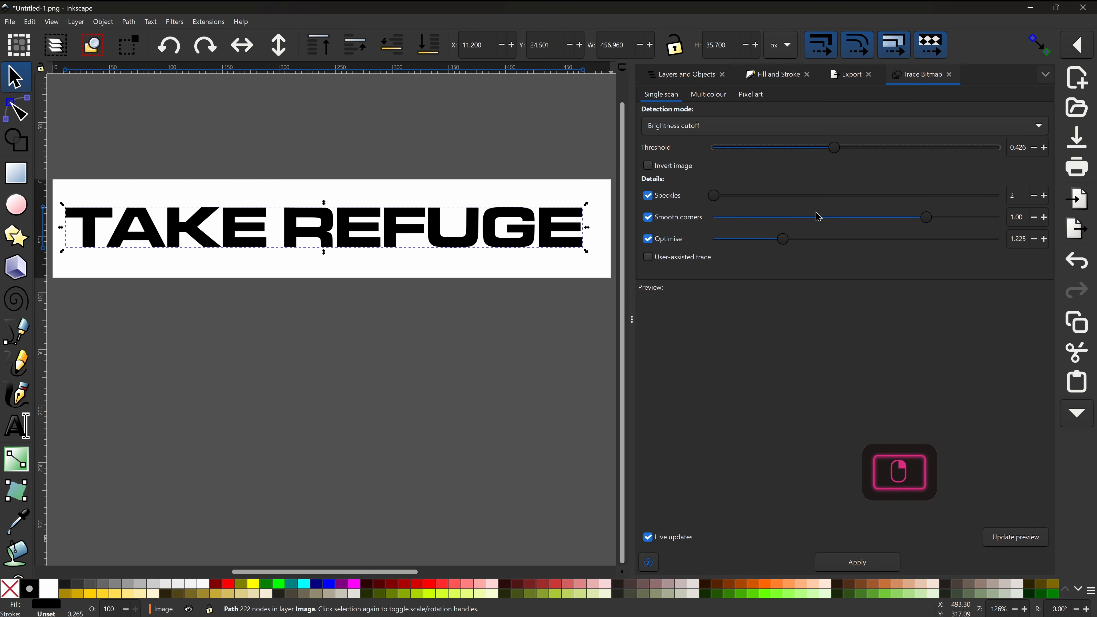
Step: Export the traced lettering as a Plain SVG named path1.svg into the Surfboard project folder
{"action": "left_click", "coordinate": [845, 74]}
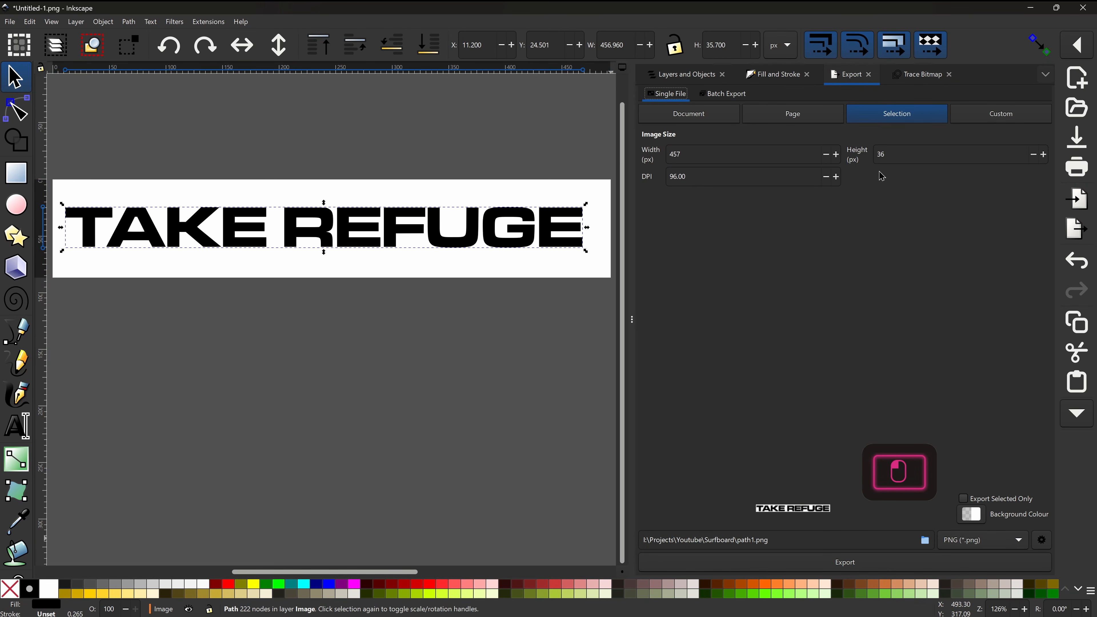
{"action": "left_click", "coordinate": [975, 539]}
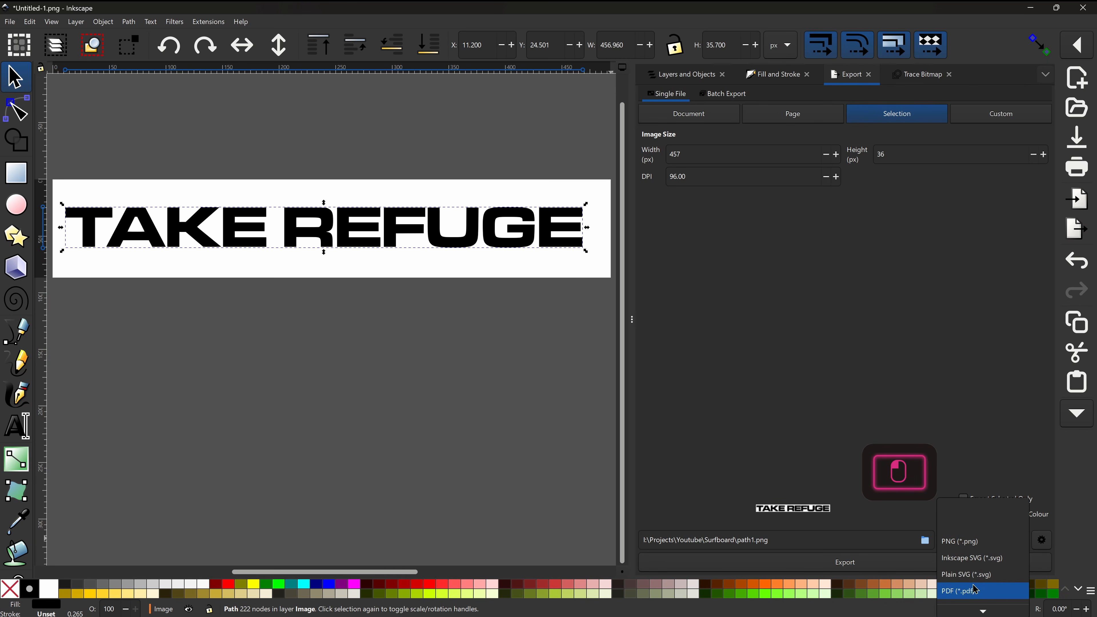
{"action": "left_click", "coordinate": [981, 576]}
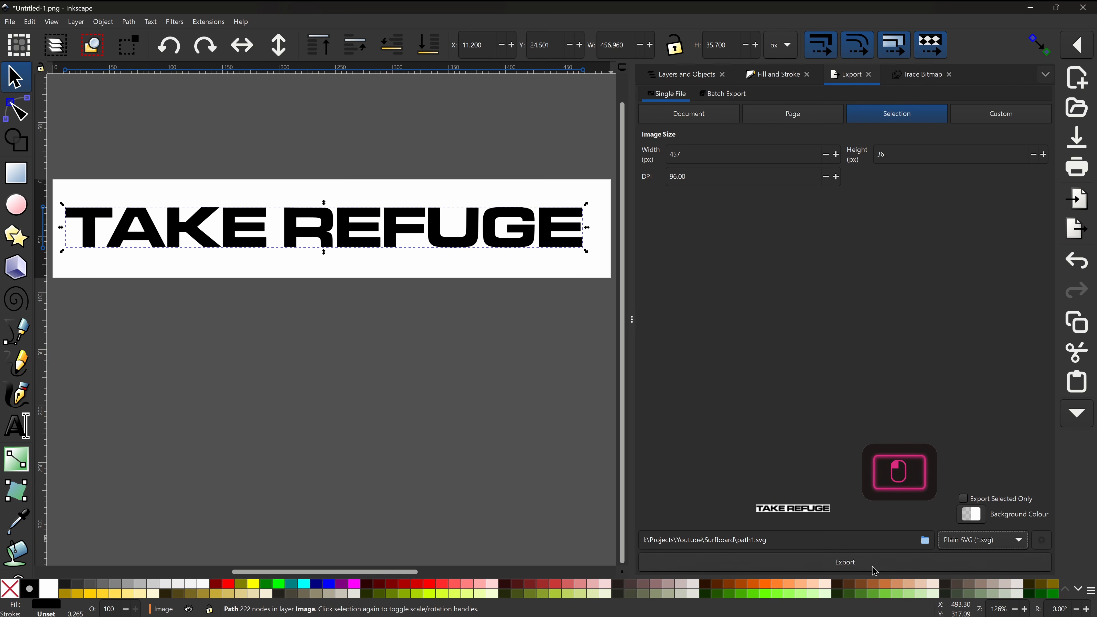
{"action": "left_click", "coordinate": [846, 569]}
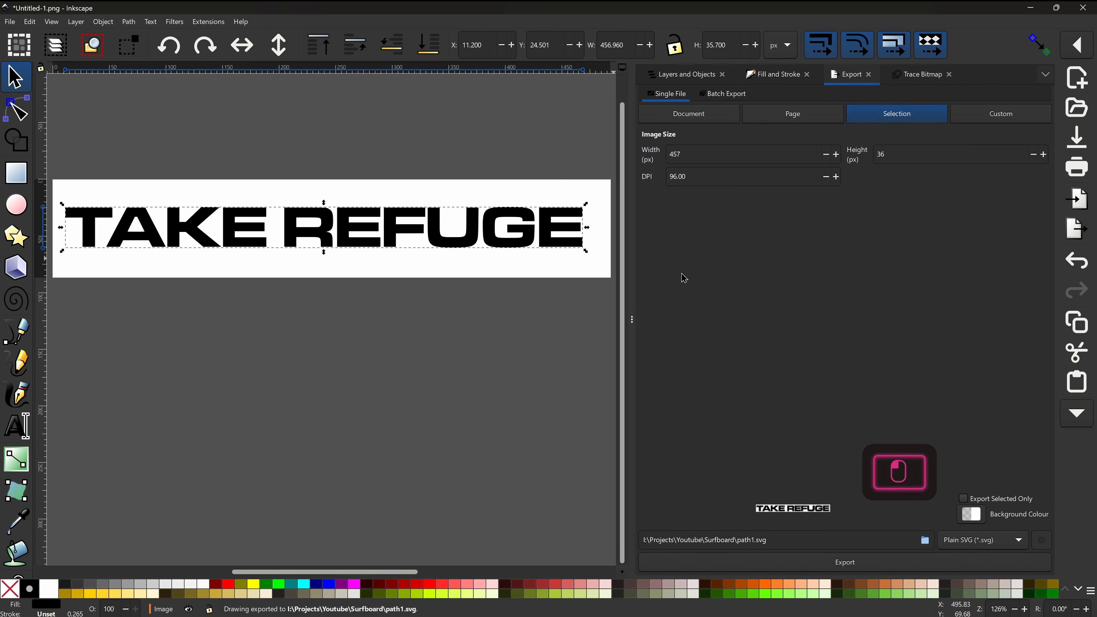
Step: Bring path1.svg from the project folder into Plasticity and import it with centimetres as the unit
{"action": "key", "text": "alt+Tab"}
{"action": "key", "text": "alt+Tab"}
{"action": "key", "text": "alt+Tab"}
{"action": "key", "text": "alt+Tab"}
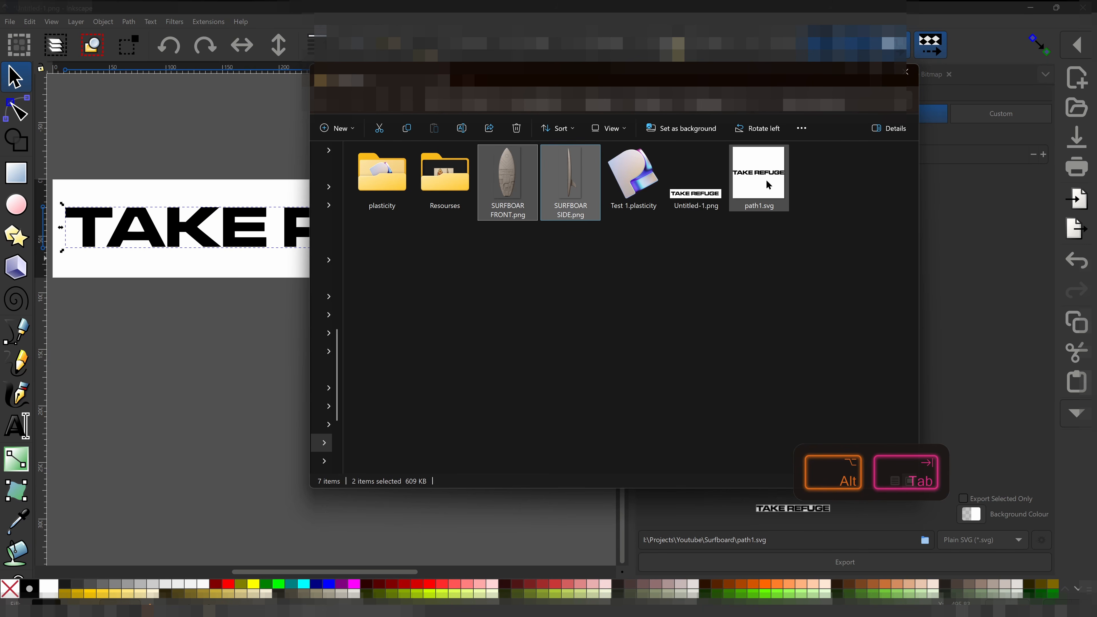
{"action": "left_click", "coordinate": [753, 195]}
{"action": "key", "text": "alt+Tab"}
{"action": "key", "text": "alt+Tab"}
{"action": "key", "text": "alt+Tab"}
{"action": "left_click_drag", "start_coordinate": [753, 201], "coordinate": [528, 413]}
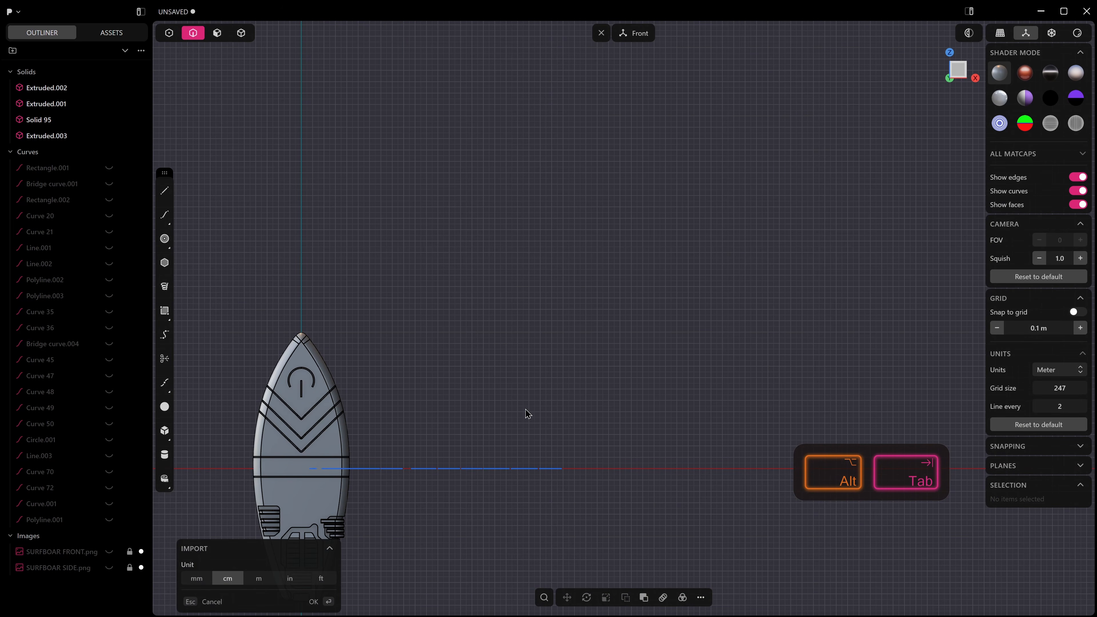
{"action": "middle_click_drag", "start_coordinate": [511, 416], "coordinate": [586, 416], "text": "shift"}
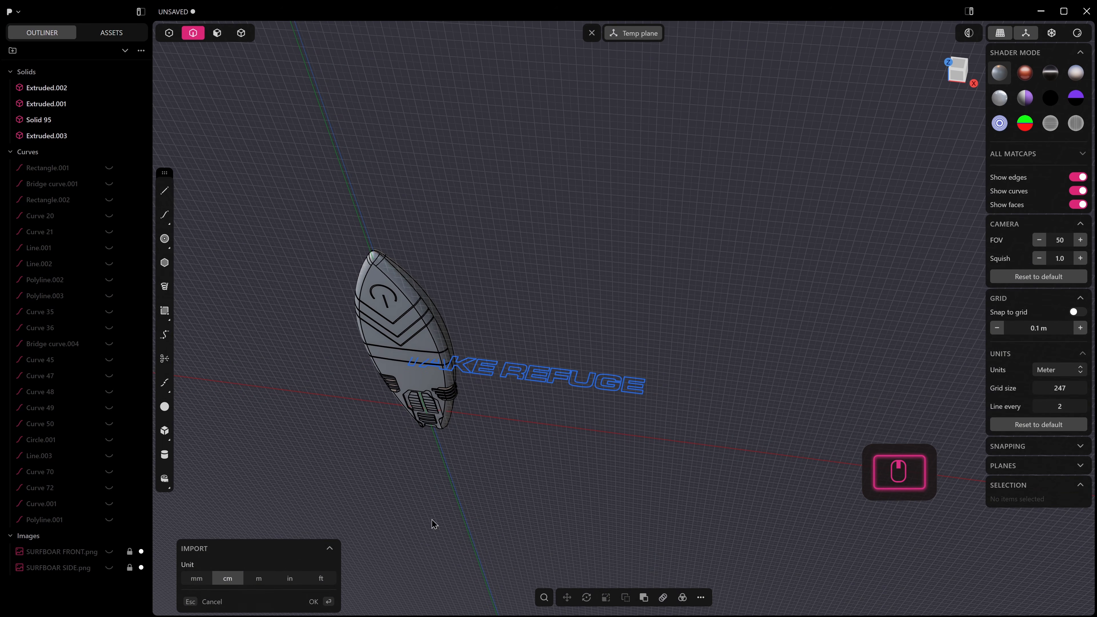
{"action": "left_click", "coordinate": [323, 605]}
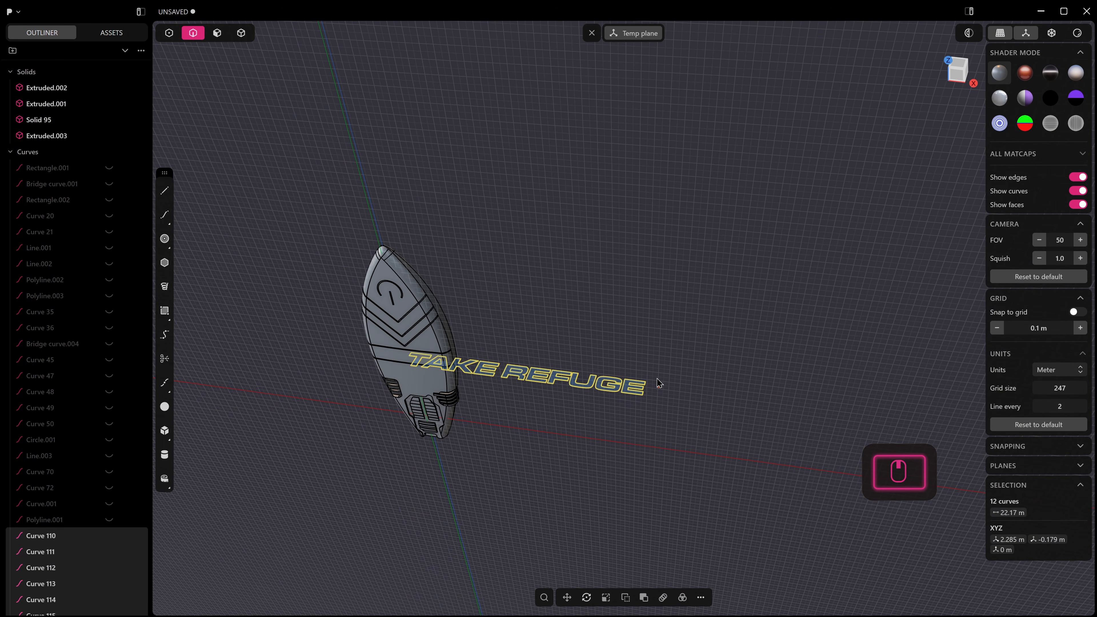
Step: Rotate the imported lettering 90 degrees about the X axis
{"action": "type", "text": "rx90"}
{"action": "key", "text": "Return"}
{"action": "right_click", "coordinate": [815, 246]}
Step: Scale the upright lettering down to about half its size beside the board
{"action": "scroll", "coordinate": [605, 415], "scroll_direction": "up", "scroll_amount": 3}
{"action": "scroll", "coordinate": [584, 425], "scroll_direction": "up", "scroll_amount": 2}
{"action": "middle_click_drag", "start_coordinate": [584, 426], "coordinate": [684, 280]}
{"action": "scroll", "coordinate": [556, 354], "scroll_direction": "up", "scroll_amount": 1}
{"action": "middle_click_drag", "start_coordinate": [555, 354], "coordinate": [777, 368], "text": "shift"}
{"action": "middle_click_drag", "start_coordinate": [777, 367], "coordinate": [724, 407]}
{"action": "key", "text": "s"}
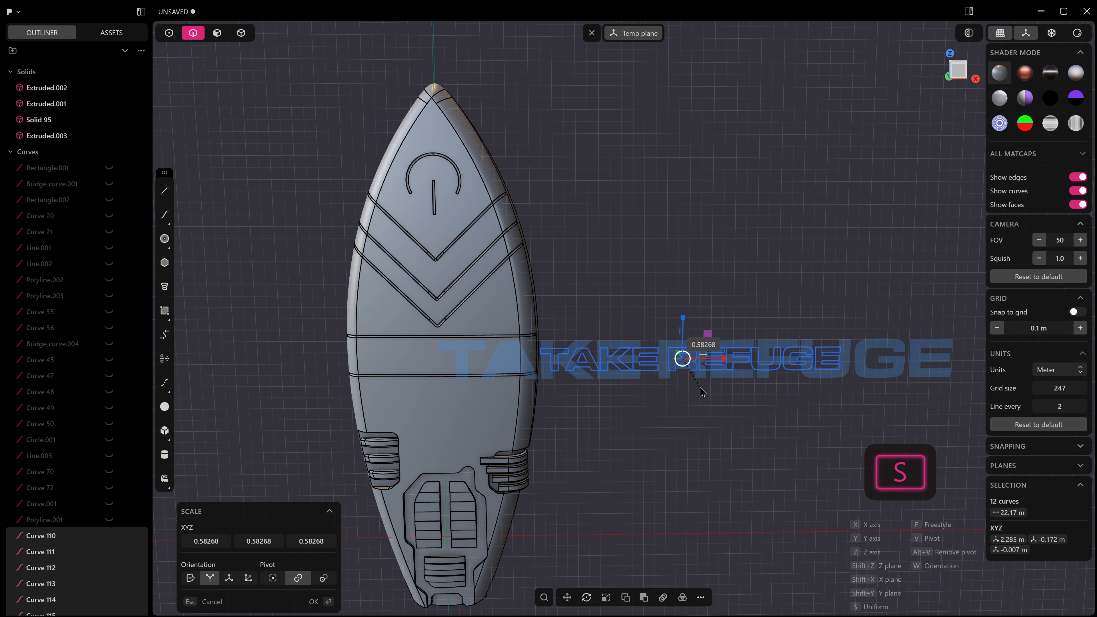
{"action": "left_click", "coordinate": [766, 391]}
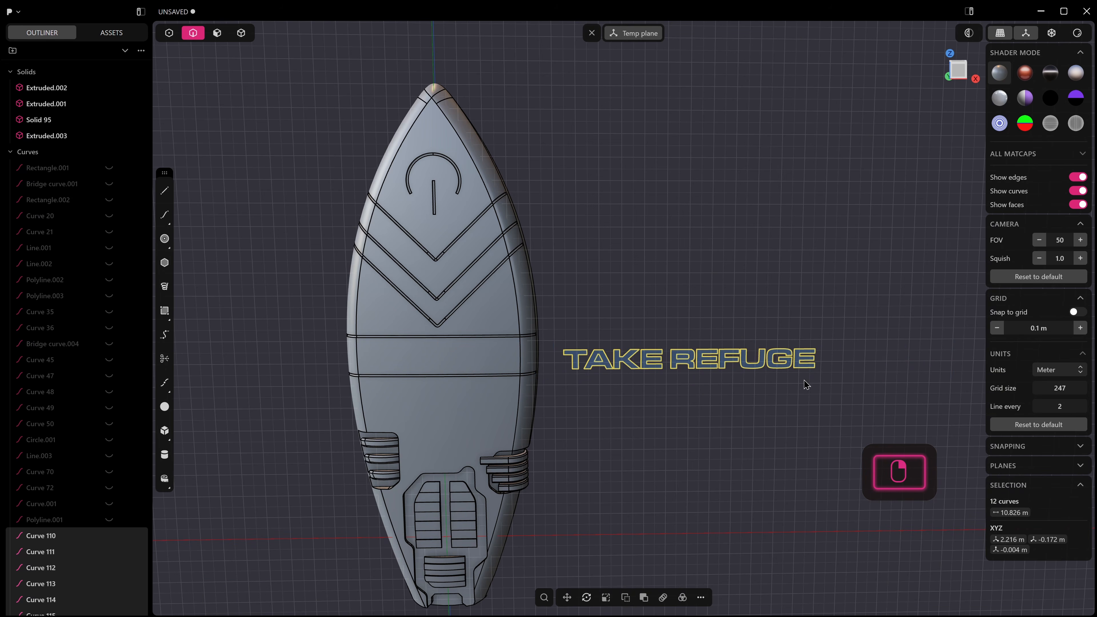
Step: Move the lettering onto the board between the two horizontal grooves and shrink it to about the band's width
{"action": "key", "text": "g"}
{"action": "left_click_drag", "start_coordinate": [734, 358], "coordinate": [433, 360]}
{"action": "right_click", "coordinate": [433, 360]}
{"action": "key", "text": "s"}
{"action": "key", "text": "s"}
{"action": "left_click", "coordinate": [507, 368]}
{"action": "right_click", "coordinate": [506, 366]}
Step: Fine-tune the lettering's scale to fit inside the band and nudge it sideways to centre it
{"action": "scroll", "coordinate": [503, 362], "scroll_direction": "up", "scroll_amount": 5}
{"action": "scroll", "coordinate": [500, 362], "scroll_direction": "up", "scroll_amount": 1}
{"action": "middle_click_drag", "start_coordinate": [488, 386], "coordinate": [545, 342], "text": "shift"}
{"action": "middle_click_drag", "start_coordinate": [545, 342], "coordinate": [554, 349]}
{"action": "key", "text": "s"}
{"action": "key", "text": "s"}
{"action": "left_click", "coordinate": [543, 355]}
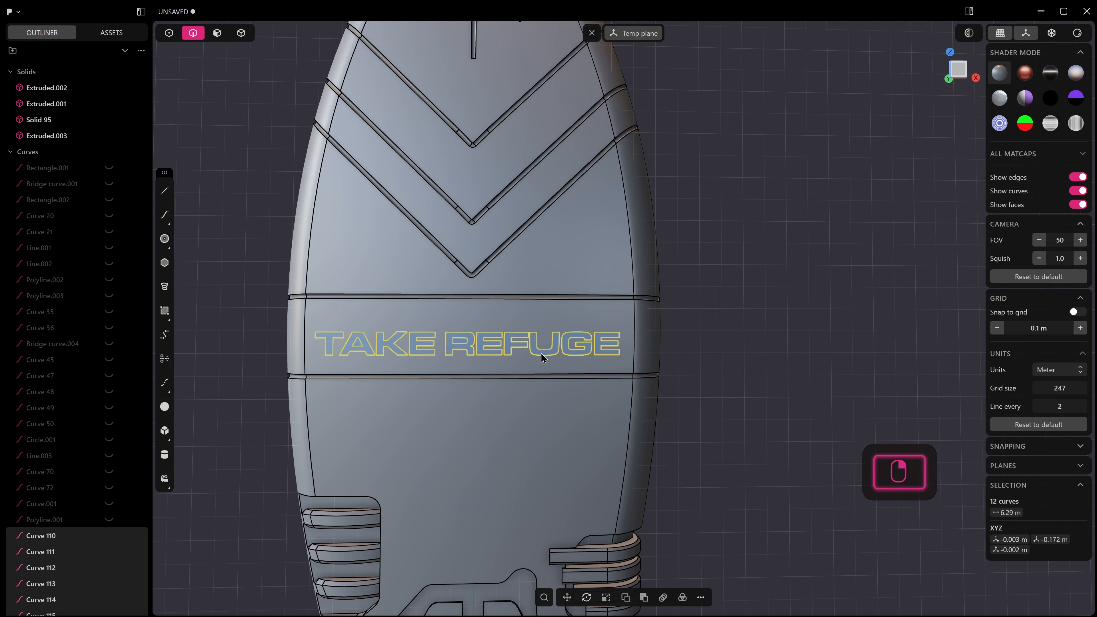
{"action": "key", "text": "g"}
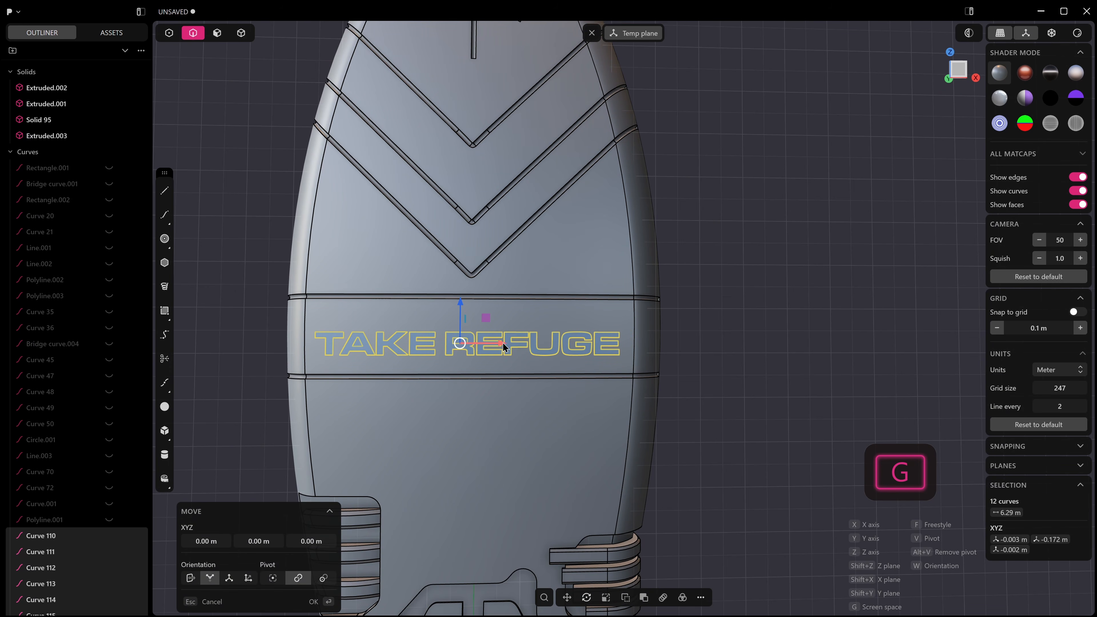
{"action": "left_click", "coordinate": [512, 343]}
Step: Examine the lettering's outlines and its placement on the band up close and from an angle
{"action": "scroll", "coordinate": [522, 342], "scroll_direction": "up", "scroll_amount": 3}
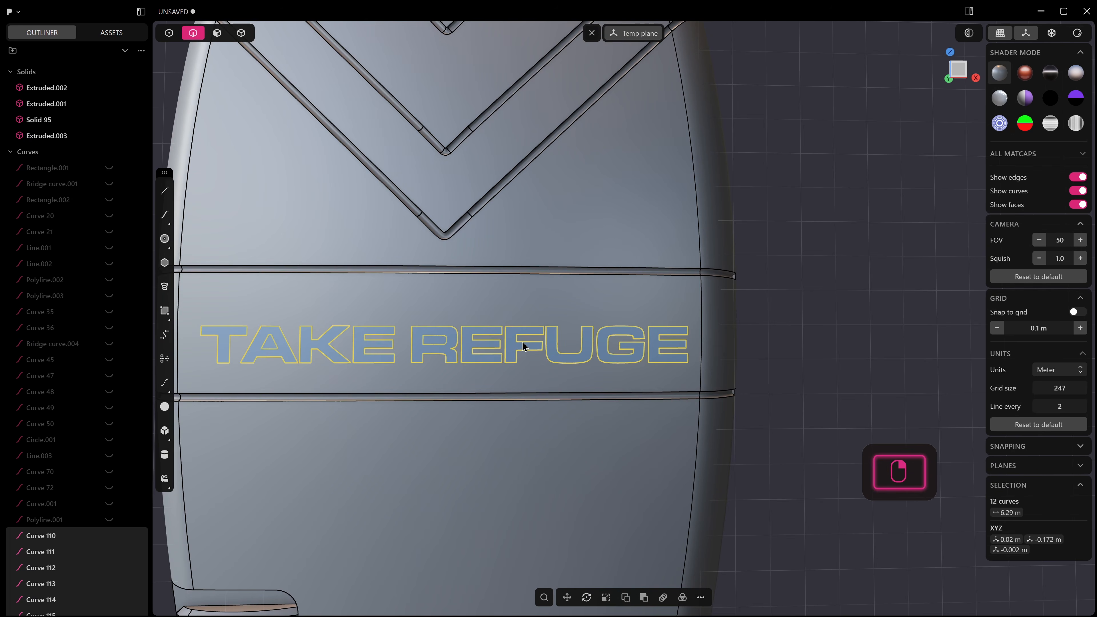
{"action": "middle_click_drag", "start_coordinate": [522, 342], "coordinate": [574, 339], "text": "shift"}
{"action": "scroll", "coordinate": [463, 364], "scroll_direction": "up", "scroll_amount": 4}
{"action": "middle_click_drag", "start_coordinate": [463, 364], "coordinate": [499, 370]}
{"action": "scroll", "coordinate": [500, 370], "scroll_direction": "up", "scroll_amount": 2}
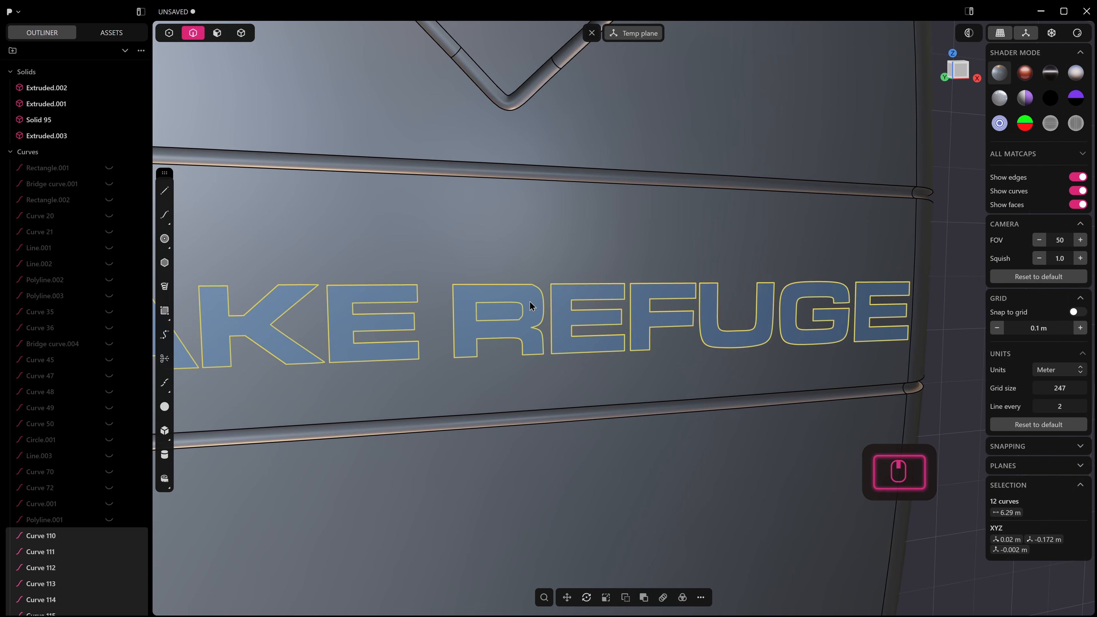
{"action": "scroll", "coordinate": [529, 301], "scroll_direction": "up", "scroll_amount": 6}
{"action": "scroll", "coordinate": [520, 276], "scroll_direction": "down", "scroll_amount": 6}
{"action": "scroll", "coordinate": [538, 301], "scroll_direction": "down", "scroll_amount": 2}
{"action": "middle_click_drag", "start_coordinate": [539, 302], "coordinate": [520, 328]}
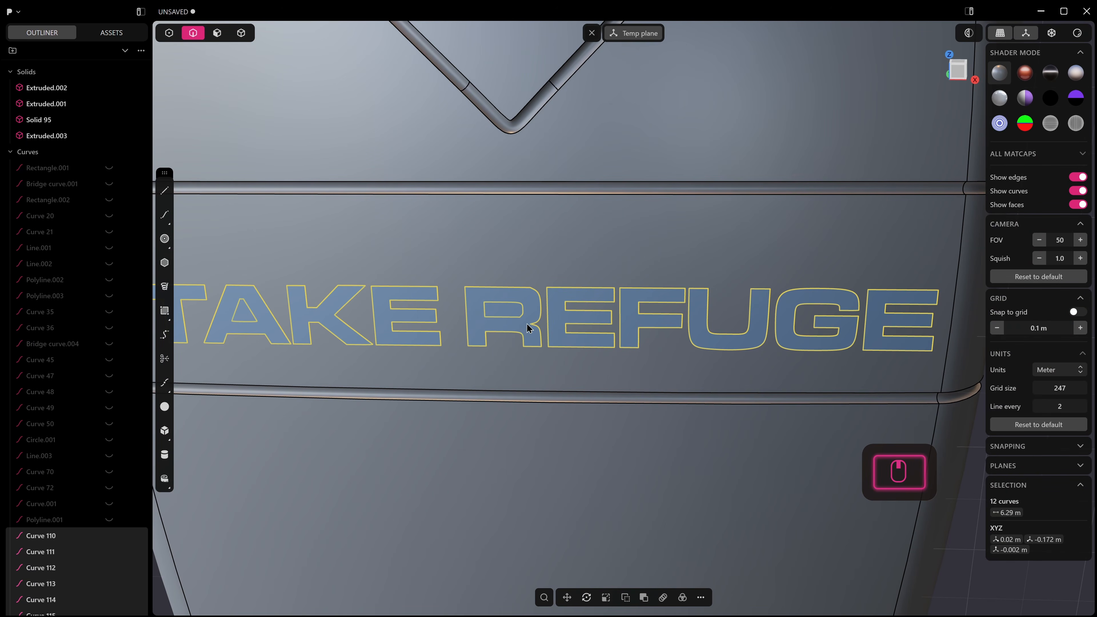
{"action": "scroll", "coordinate": [527, 328], "scroll_direction": "down", "scroll_amount": 2}
Step: Try rebuilding the selected lettering curves by number of points, using 48 points per curve
{"action": "type", "text": "f"}
{"action": "type", "text": "re"}
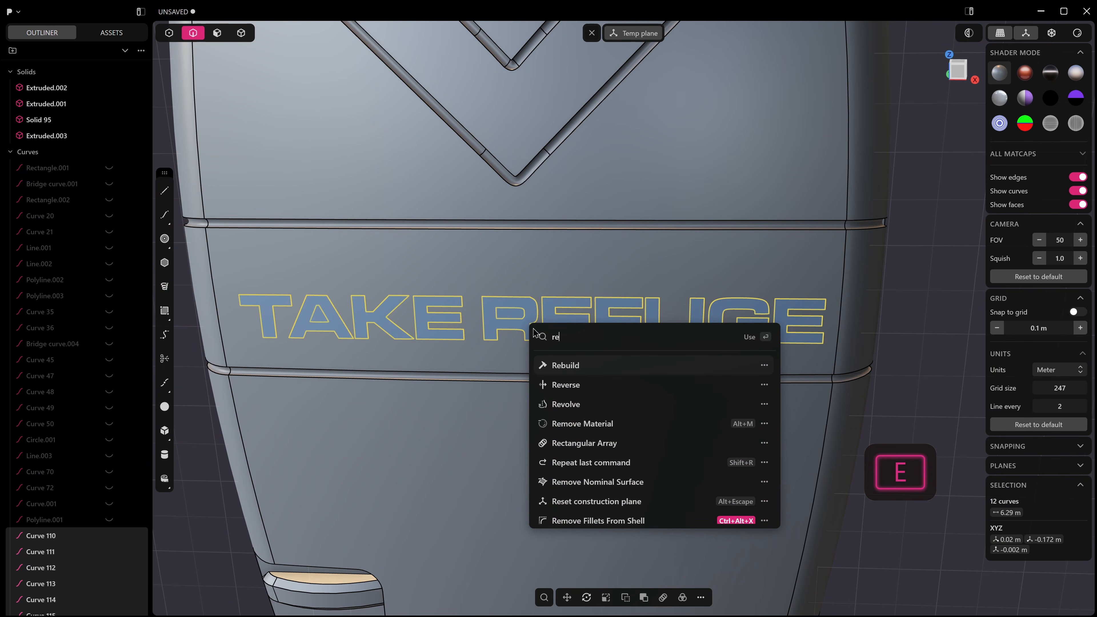
{"action": "left_click", "coordinate": [576, 371]}
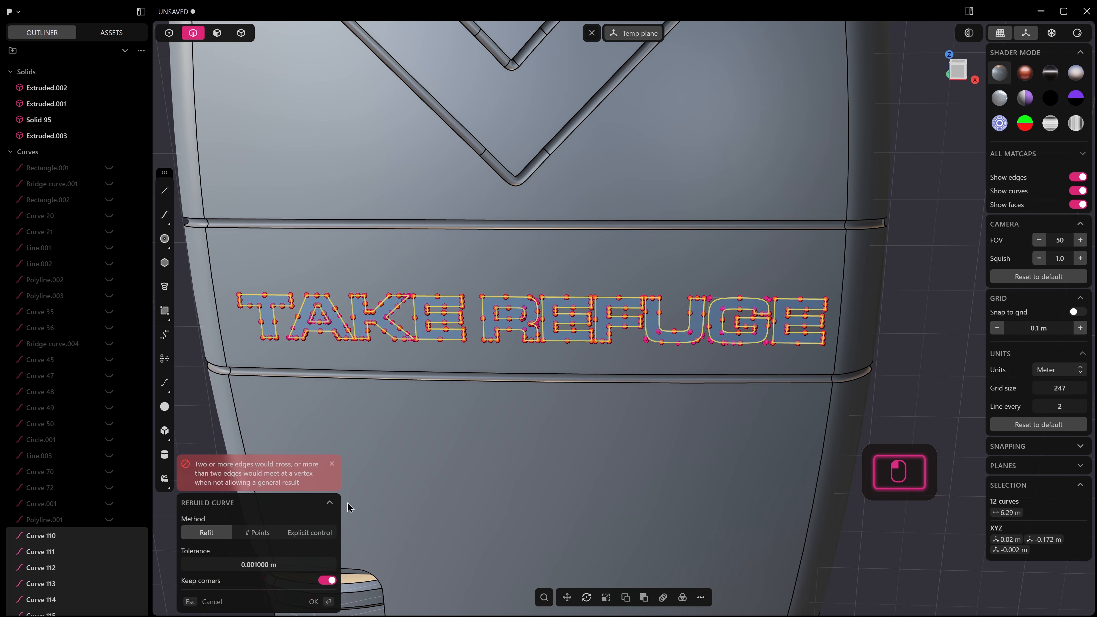
{"action": "left_click", "coordinate": [258, 535]}
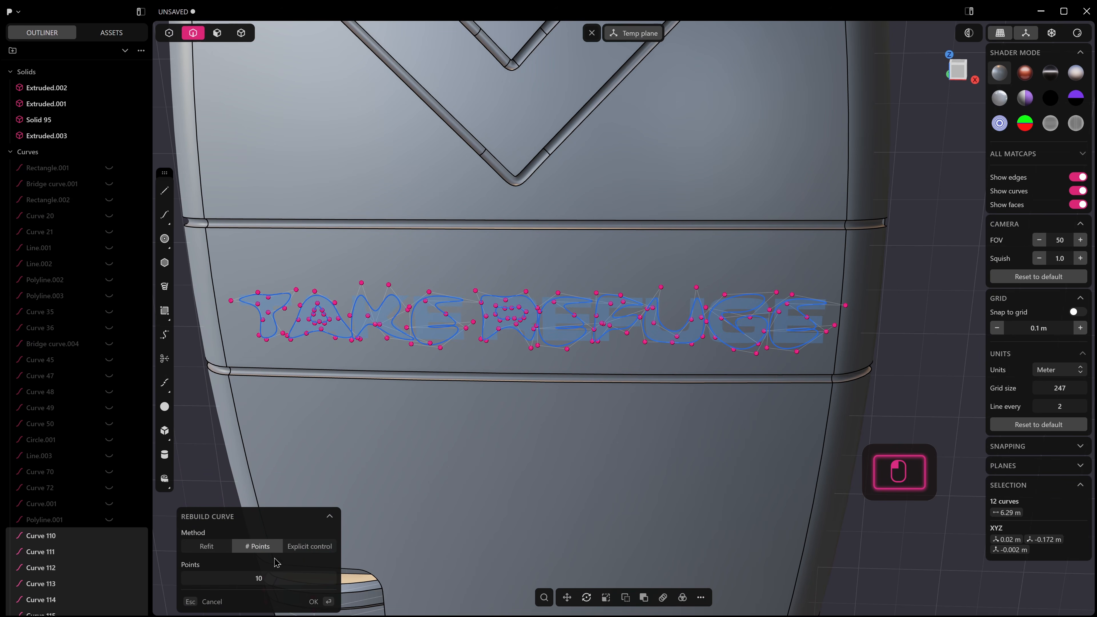
{"action": "left_click_drag", "start_coordinate": [264, 578], "coordinate": [767, 598]}
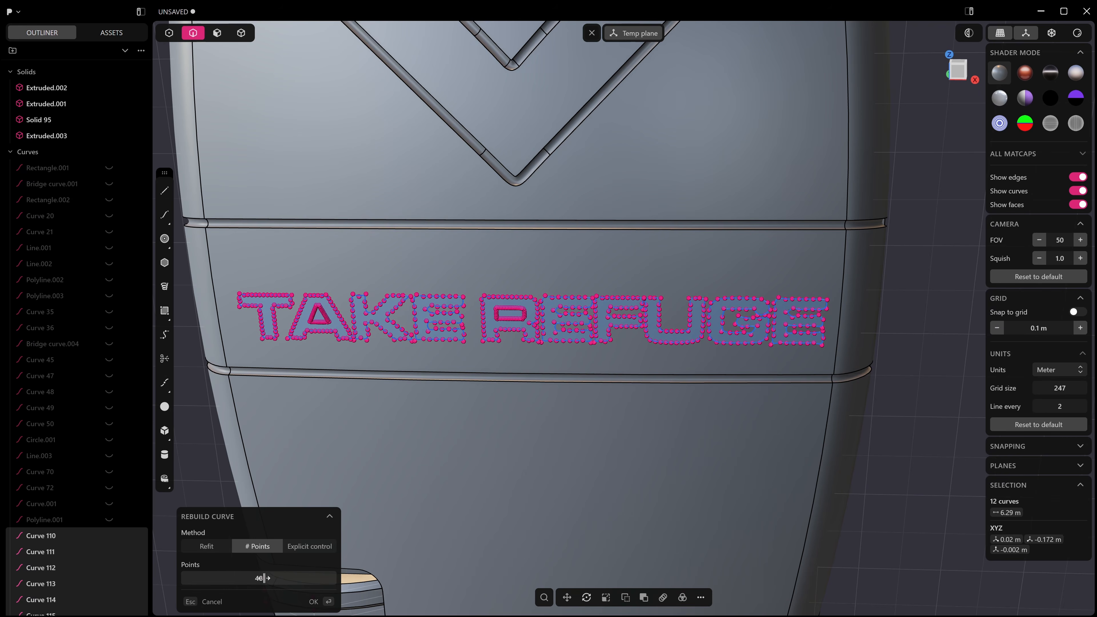
{"action": "scroll", "coordinate": [255, 348], "scroll_direction": "up", "scroll_amount": 2}
{"action": "scroll", "coordinate": [785, 324], "scroll_direction": "up", "scroll_amount": 2}
{"action": "scroll", "coordinate": [828, 299], "scroll_direction": "up", "scroll_amount": 3}
{"action": "scroll", "coordinate": [574, 329], "scroll_direction": "up", "scroll_amount": 5}
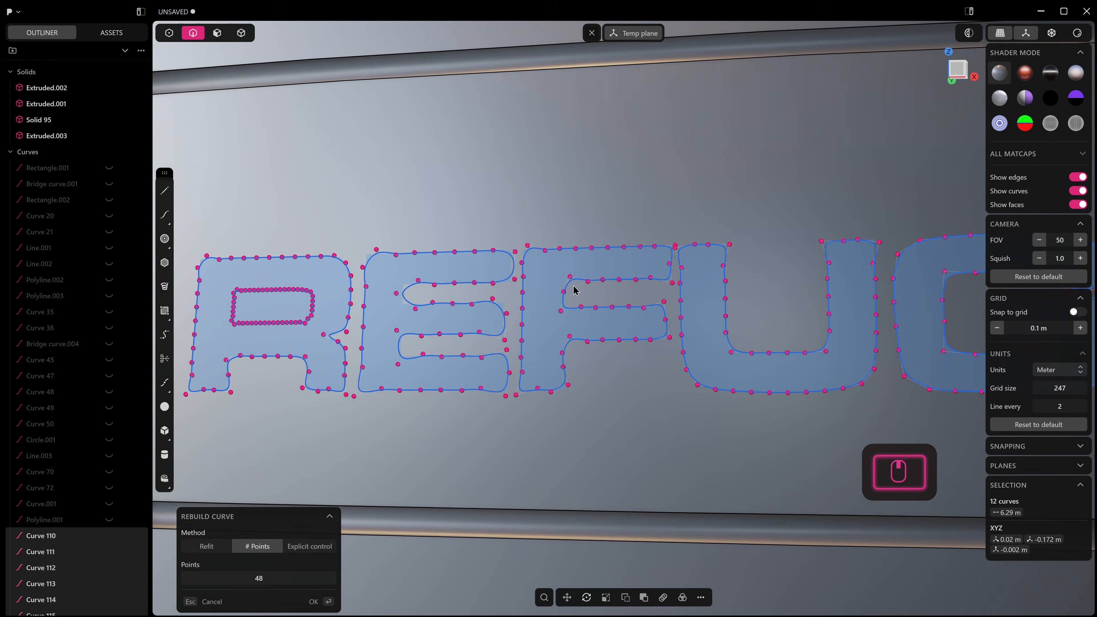
{"action": "middle_click_drag", "start_coordinate": [574, 286], "coordinate": [568, 283]}
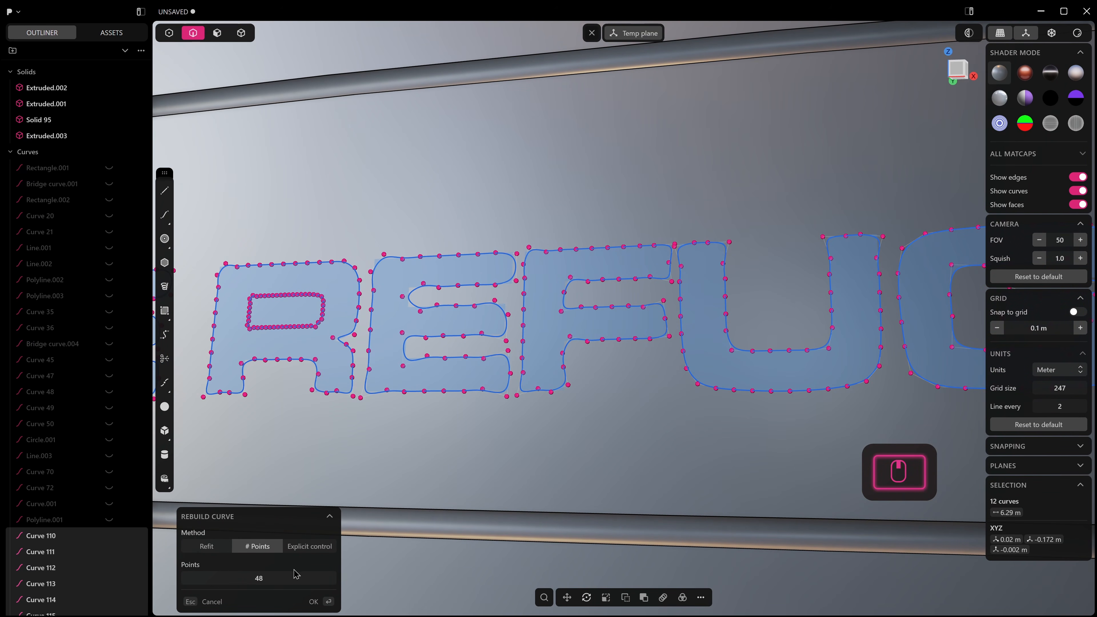
Step: Set the rebuild to 60 points, check the letter outlines, and apply it to the lettering curves
{"action": "left_click", "coordinate": [298, 577]}
{"action": "type", "text": "60"}
{"action": "key", "text": "Return"}
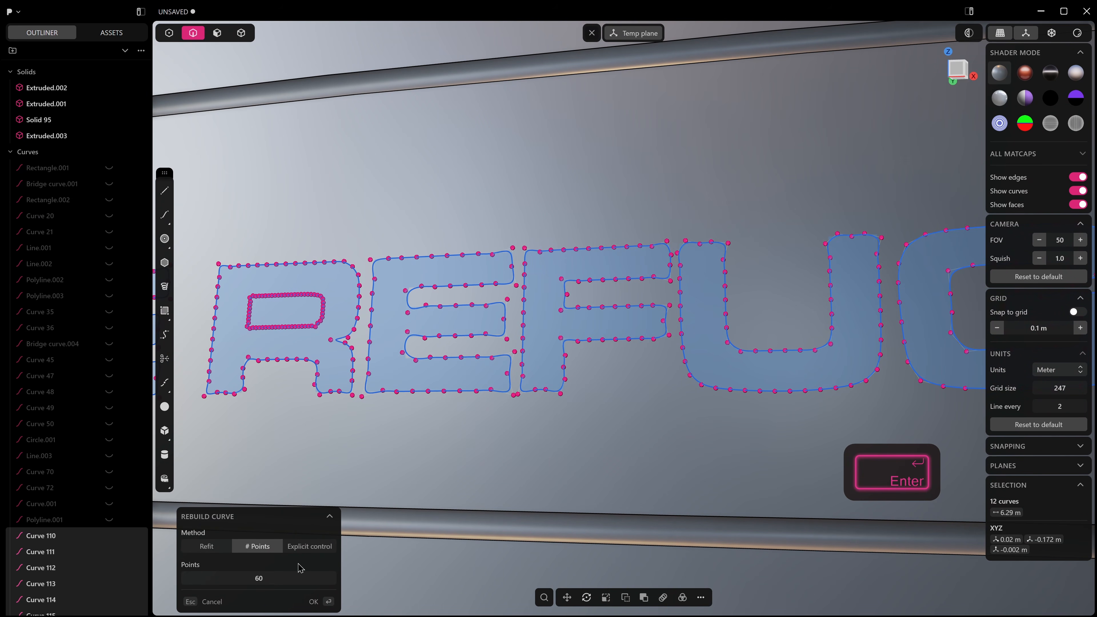
{"action": "scroll", "coordinate": [708, 285], "scroll_direction": "down", "scroll_amount": 5}
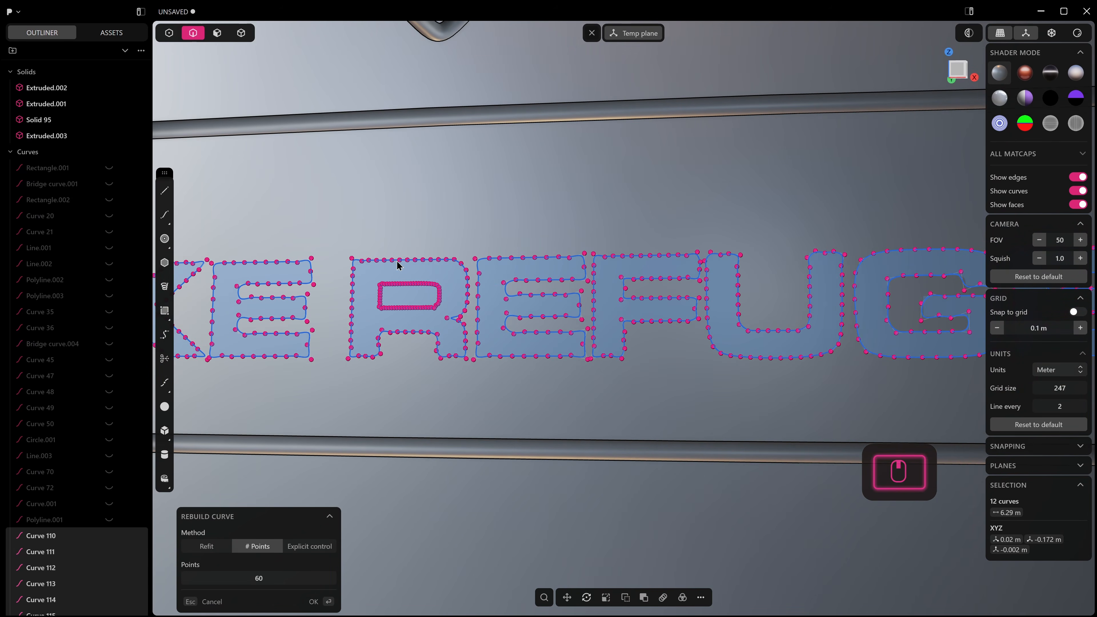
{"action": "scroll", "coordinate": [398, 291], "scroll_direction": "up", "scroll_amount": 5}
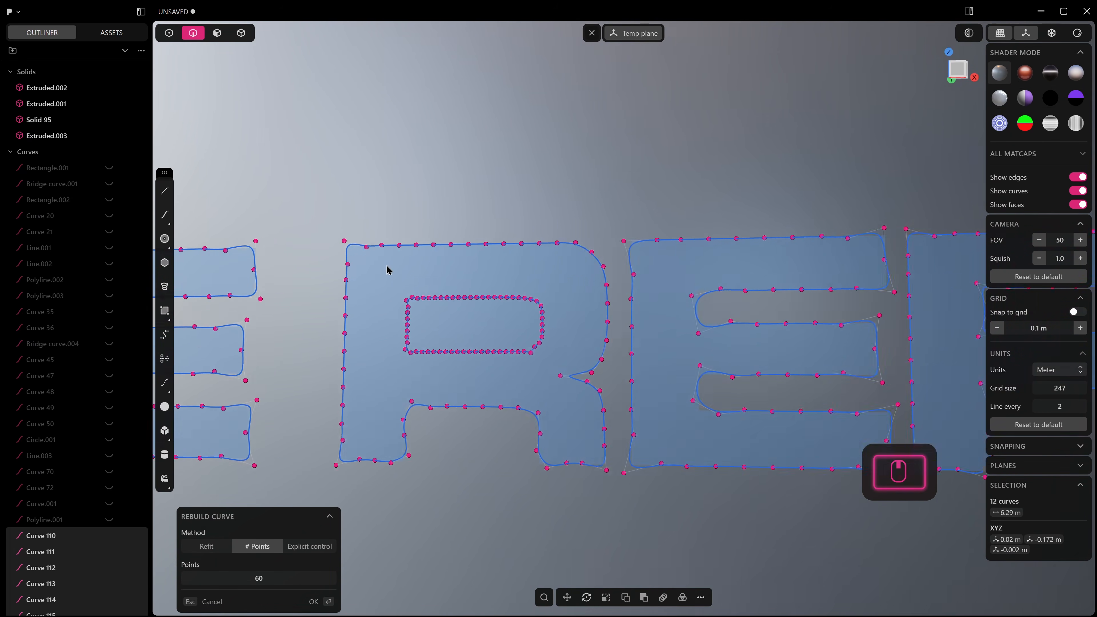
{"action": "scroll", "coordinate": [470, 426], "scroll_direction": "down", "scroll_amount": 5}
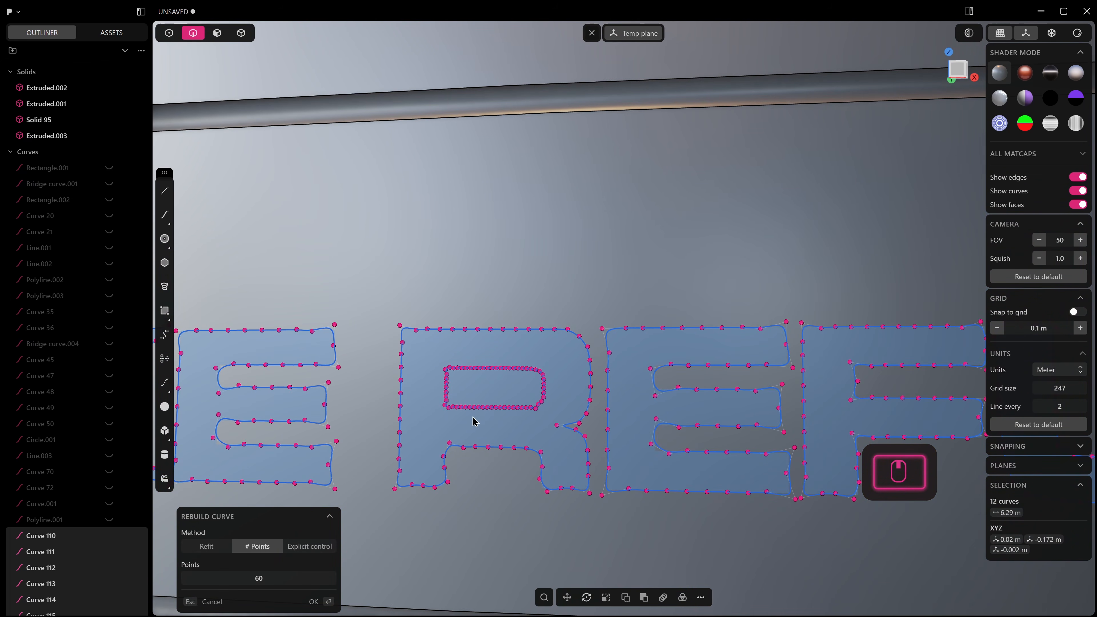
{"action": "middle_click_drag", "start_coordinate": [499, 415], "coordinate": [640, 411], "text": "shift"}
{"action": "scroll", "coordinate": [609, 407], "scroll_direction": "down", "scroll_amount": 4}
{"action": "middle_click_drag", "start_coordinate": [546, 395], "coordinate": [704, 398], "text": "shift"}
{"action": "scroll", "coordinate": [458, 410], "scroll_direction": "up", "scroll_amount": 3}
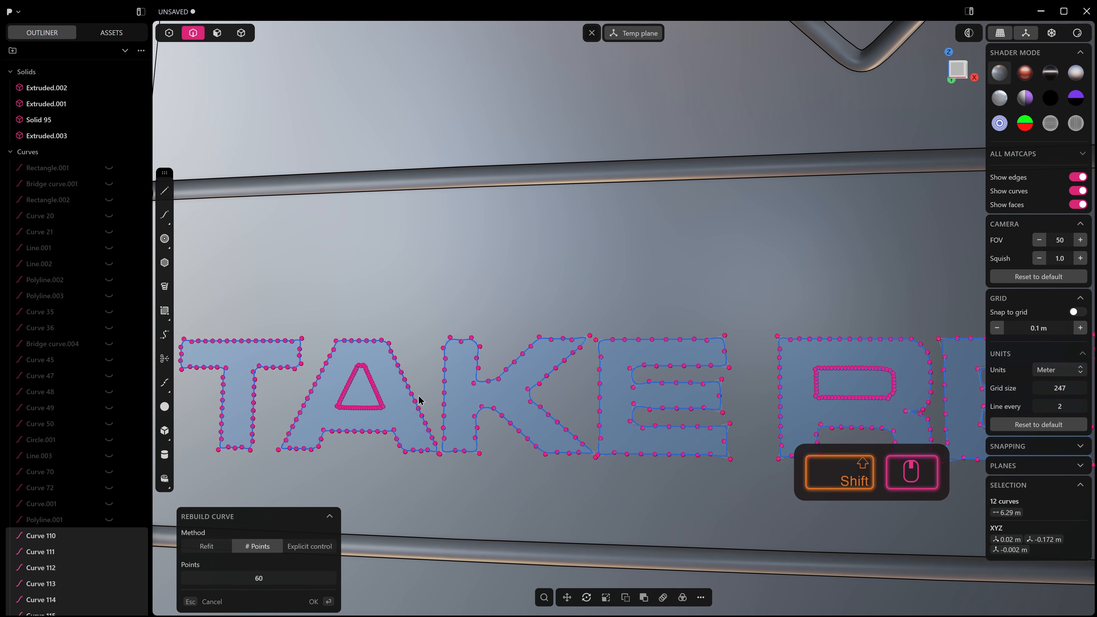
{"action": "left_click", "coordinate": [457, 372]}
{"action": "middle_click_drag", "start_coordinate": [456, 372], "coordinate": [369, 392]}
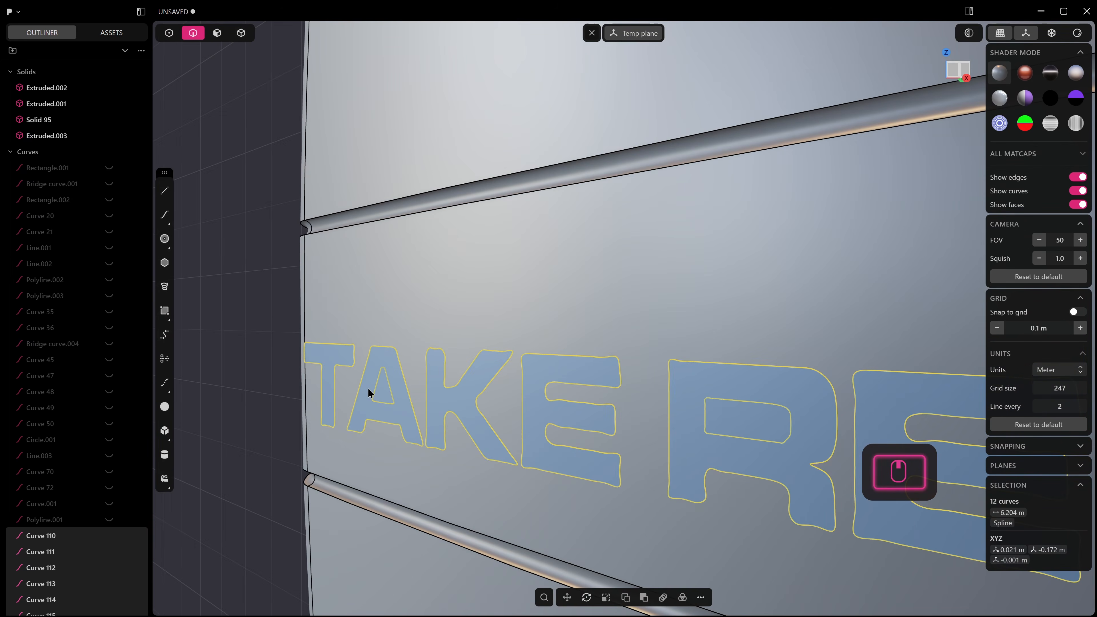
{"action": "key", "text": "3"}
{"action": "left_click", "coordinate": [335, 357]}
{"action": "left_click", "coordinate": [391, 369], "text": "shift"}
{"action": "left_click", "coordinate": [462, 393], "text": "shift"}
{"action": "scroll", "coordinate": [543, 448], "scroll_direction": "down", "scroll_amount": 6}
{"action": "middle_click_drag", "start_coordinate": [535, 447], "coordinate": [520, 446]}
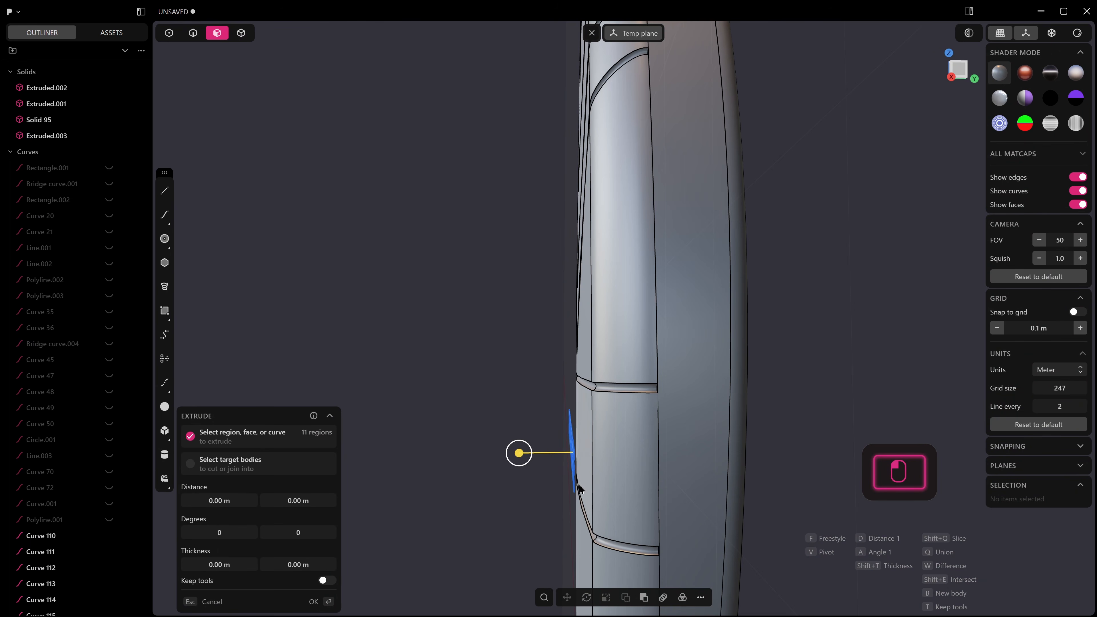
{"action": "left_click", "coordinate": [560, 465]}
{"action": "middle_click_drag", "start_coordinate": [566, 441], "coordinate": [620, 446]}
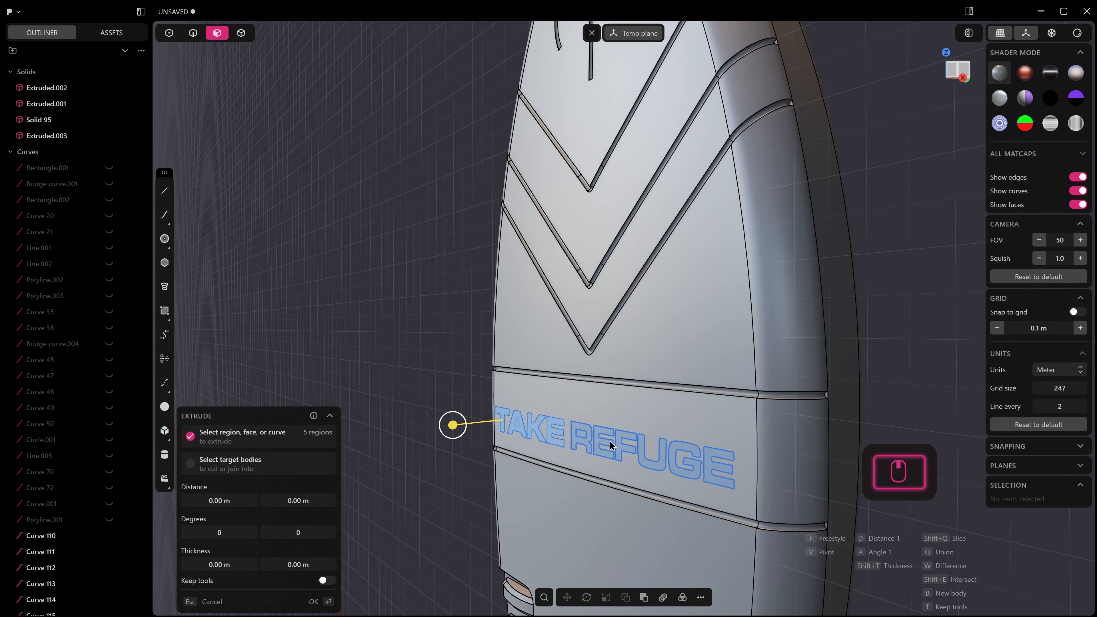
{"action": "key", "text": "2"}
{"action": "left_click", "coordinate": [506, 417]}
{"action": "middle_click_drag", "start_coordinate": [494, 391], "coordinate": [434, 381]}
{"action": "left_click_drag", "start_coordinate": [434, 377], "coordinate": [526, 467], "text": "shift"}
{"action": "middle_click_drag", "start_coordinate": [526, 467], "coordinate": [710, 424]}
Step: Try to extrude all the lettering regions about 0.051 m towards the board
{"action": "key", "text": "3"}
{"action": "key", "text": "KP_3"}
{"action": "left_click_drag", "start_coordinate": [536, 341], "coordinate": [573, 400]}
{"action": "key", "text": "e"}
{"action": "middle_click_drag", "start_coordinate": [540, 410], "coordinate": [617, 438]}
{"action": "left_click_drag", "start_coordinate": [462, 395], "coordinate": [470, 396]}
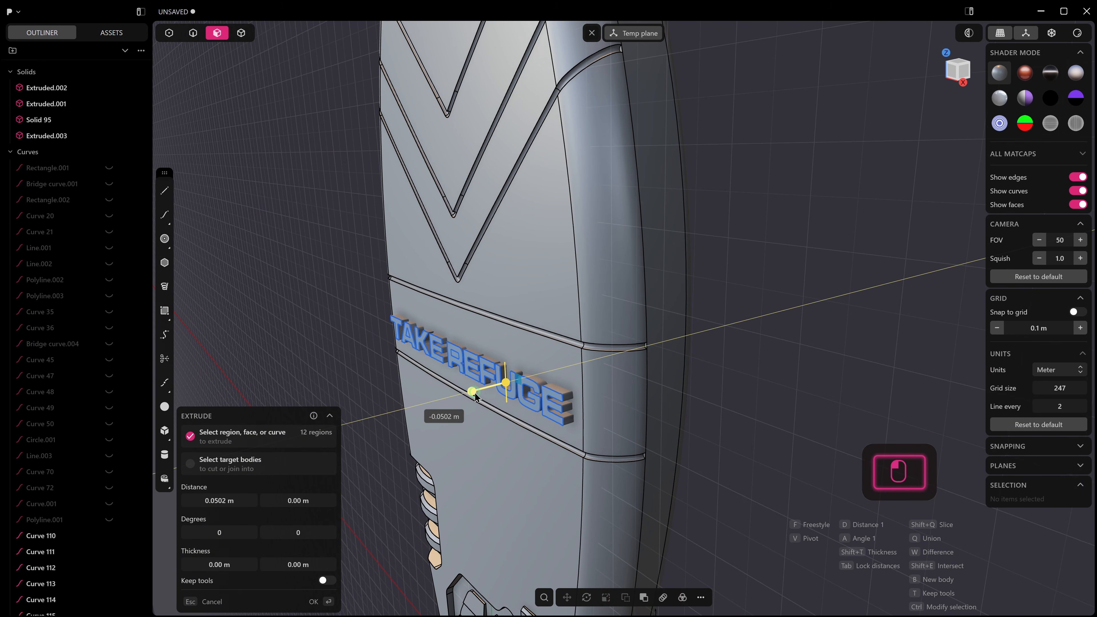
{"action": "left_click_drag", "start_coordinate": [475, 393], "coordinate": [474, 393]}
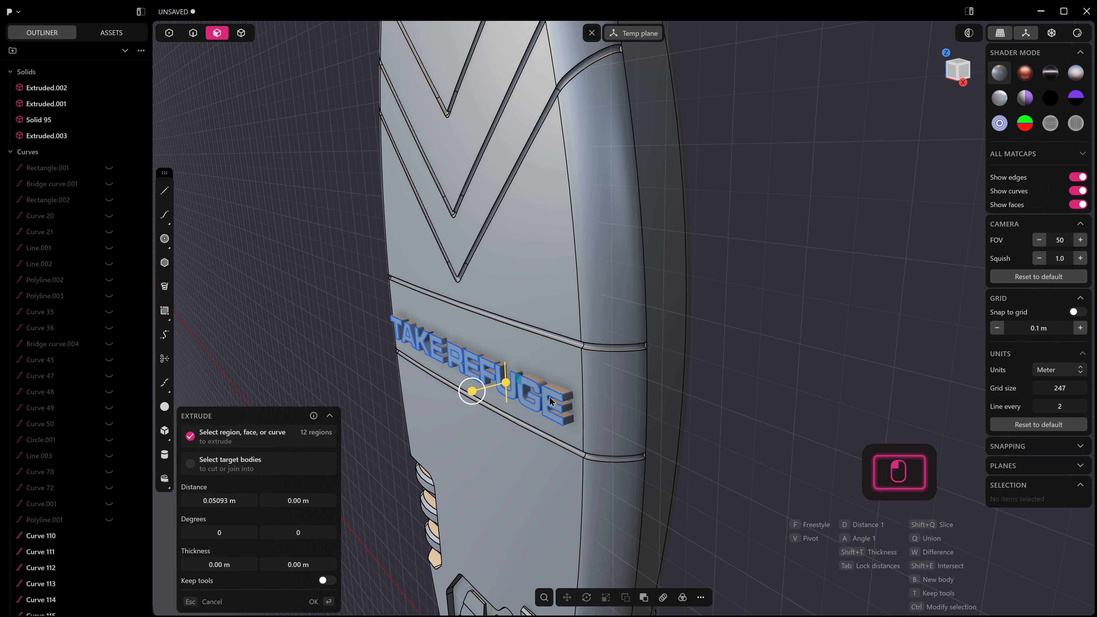
{"action": "scroll", "coordinate": [542, 415], "scroll_direction": "up", "scroll_amount": 3}
{"action": "middle_click_drag", "start_coordinate": [536, 418], "coordinate": [619, 367]}
{"action": "key", "text": "Escape"}
{"action": "scroll", "coordinate": [617, 364], "scroll_direction": "down", "scroll_amount": 1}
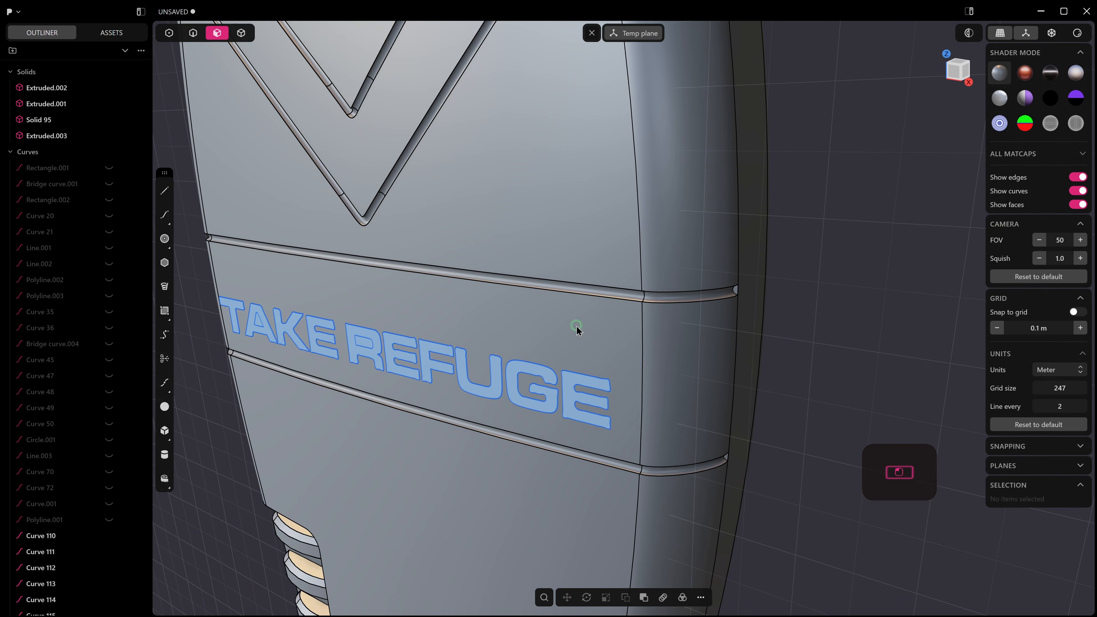
{"action": "left_click", "coordinate": [577, 330]}
{"action": "scroll", "coordinate": [576, 332], "scroll_direction": "down", "scroll_amount": 4}
{"action": "scroll", "coordinate": [576, 336], "scroll_direction": "down", "scroll_amount": 2}
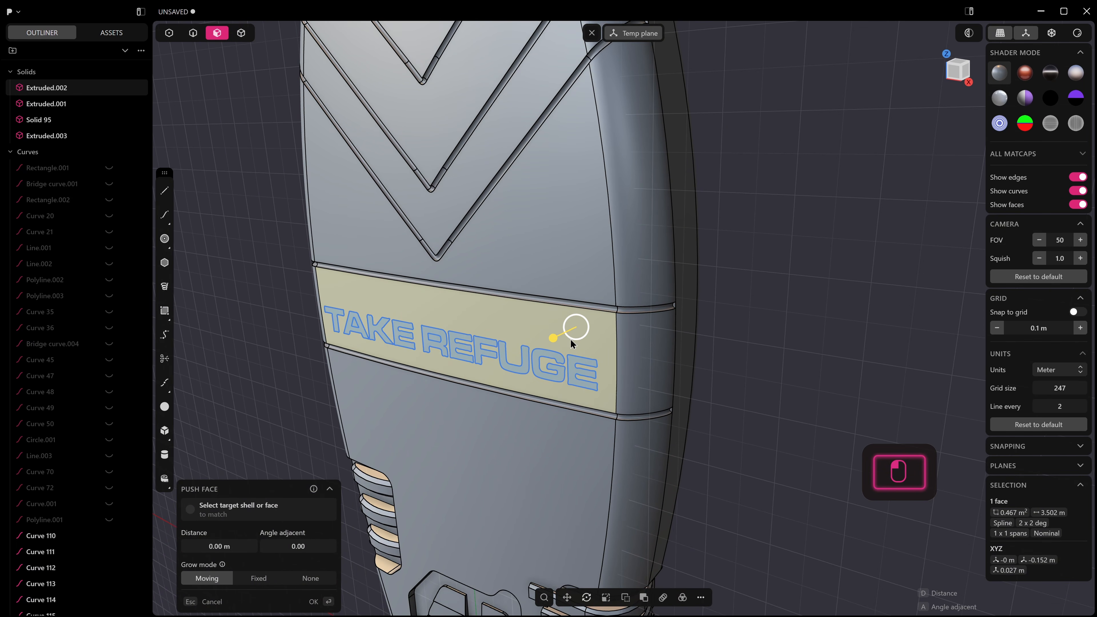
{"action": "middle_click_drag", "start_coordinate": [572, 344], "coordinate": [558, 366]}
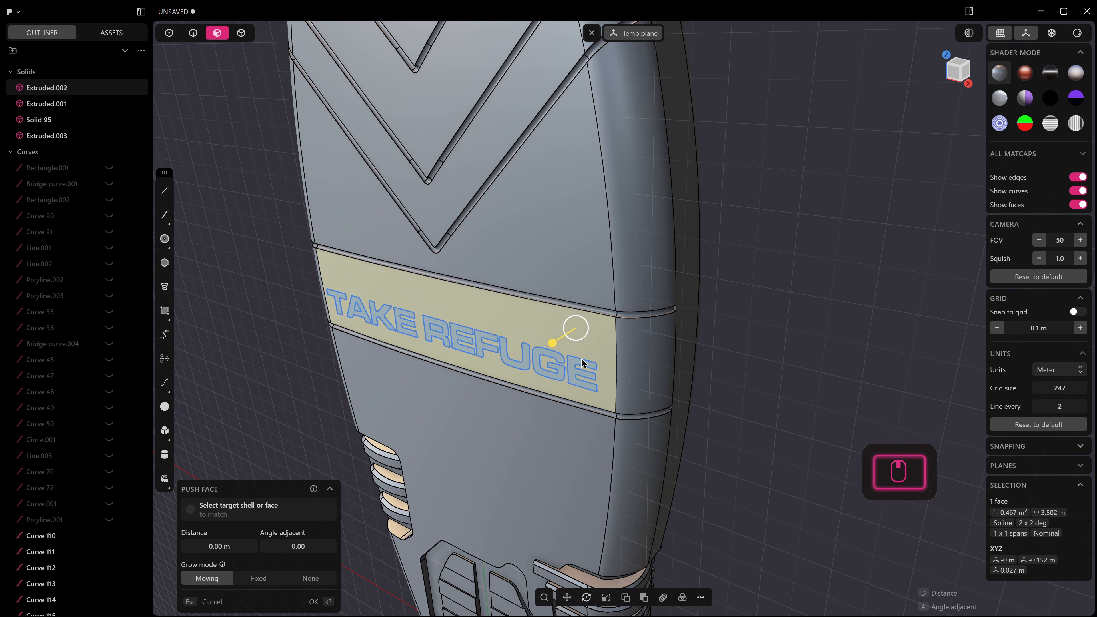
{"action": "middle_click_drag", "start_coordinate": [562, 360], "coordinate": [586, 368]}
Step: Select all the TAKE REFUGE curves and nudge them slightly sideways to centre the lettering on the band
{"action": "key", "text": "2"}
{"action": "left_click", "coordinate": [584, 369]}
{"action": "left_click", "coordinate": [557, 357], "text": "shift"}
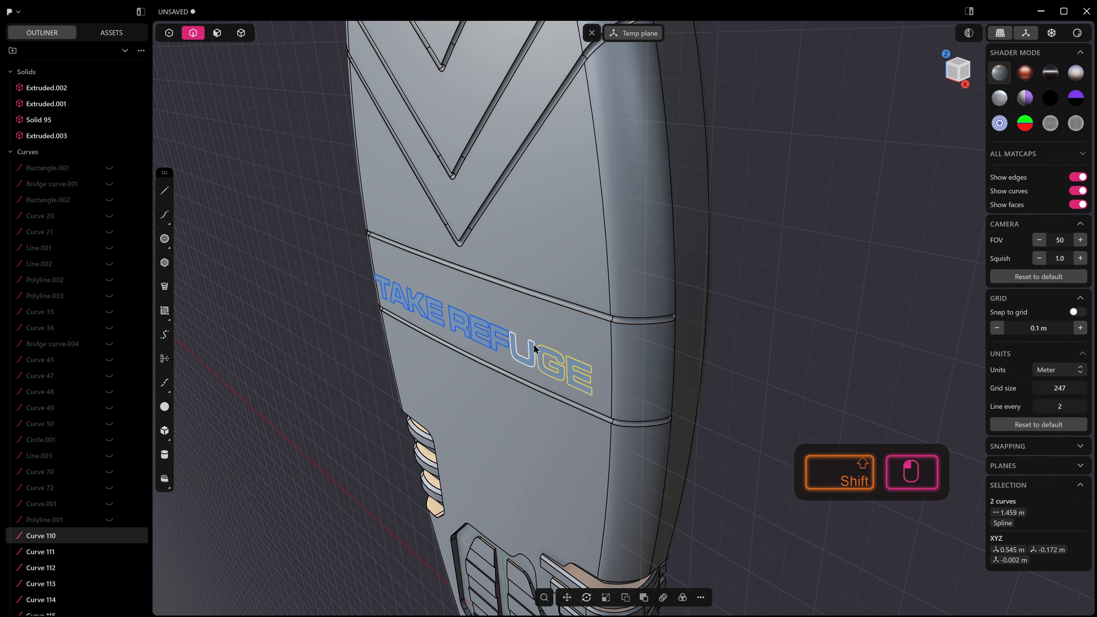
{"action": "left_click", "coordinate": [505, 336], "text": "shift"}
{"action": "left_click", "coordinate": [480, 331], "text": "shift"}
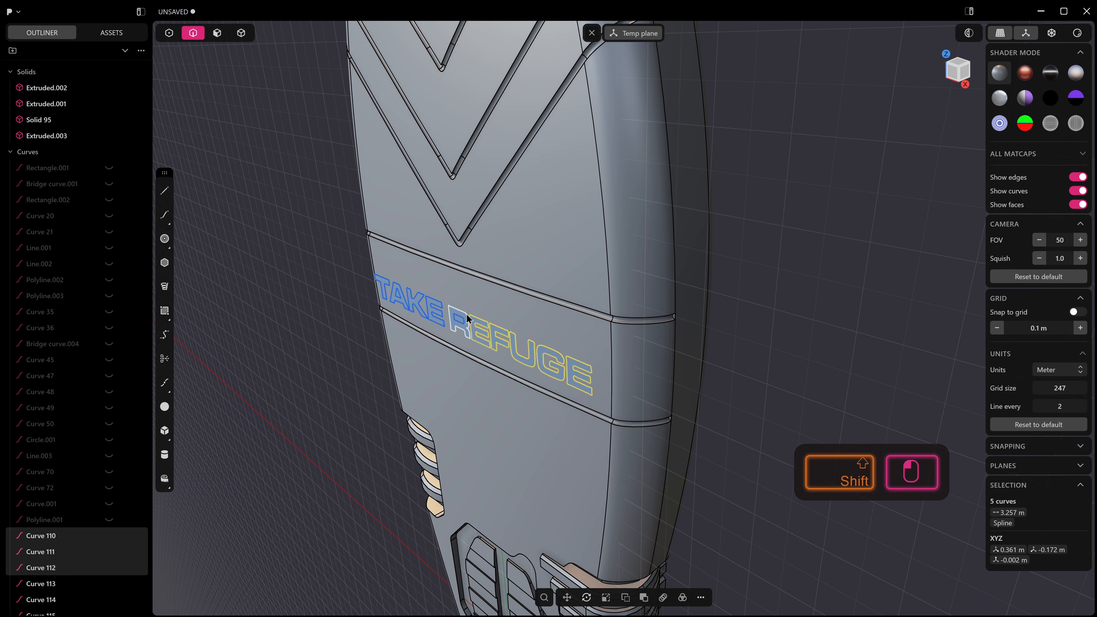
{"action": "left_click", "coordinate": [458, 325], "text": "shift"}
{"action": "left_click", "coordinate": [434, 304], "text": "shift"}
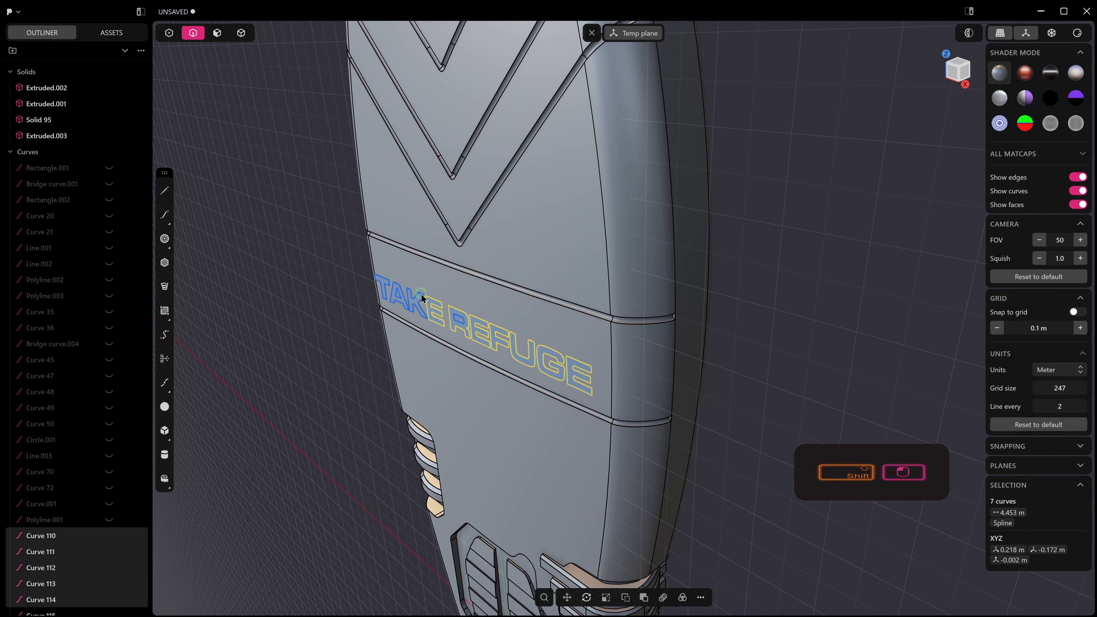
{"action": "left_click", "coordinate": [407, 296], "text": "shift"}
{"action": "left_click", "coordinate": [395, 290], "text": "shift"}
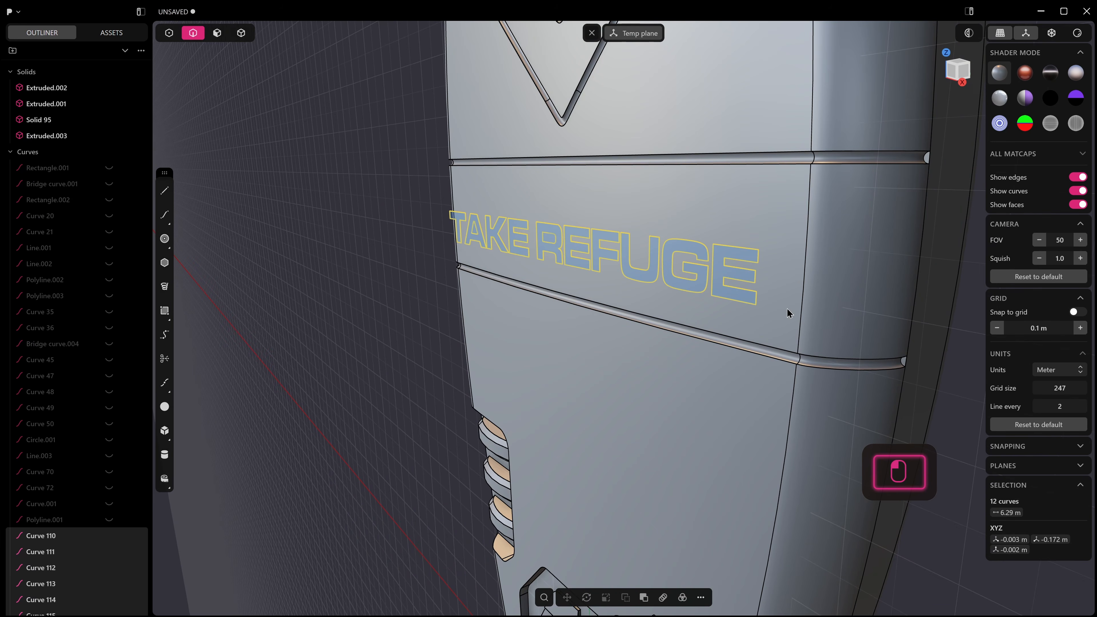
{"action": "left_click", "coordinate": [786, 308]}
{"action": "mouse_move", "coordinate": [787, 310]}
{"action": "middle_mouse_down"}
{"action": "mouse_move", "coordinate": [862, 318]}
{"action": "mouse_move", "coordinate": [821, 383]}
{"action": "mouse_move", "coordinate": [816, 328]}
{"action": "mouse_move", "coordinate": [773, 311]}
{"action": "middle_mouse_up"}
{"action": "scroll", "coordinate": [860, 323], "scroll_direction": "down", "scroll_amount": 2}
{"action": "scroll", "coordinate": [849, 366], "scroll_direction": "down", "scroll_amount": 4}
{"action": "left_click", "coordinate": [874, 311]}
Step: Select all the lettering regions from the side view and extrude them about 0.056 m into the board
{"action": "scroll", "coordinate": [751, 319], "scroll_direction": "up", "scroll_amount": 2}
{"action": "scroll", "coordinate": [635, 352], "scroll_direction": "up", "scroll_amount": 3}
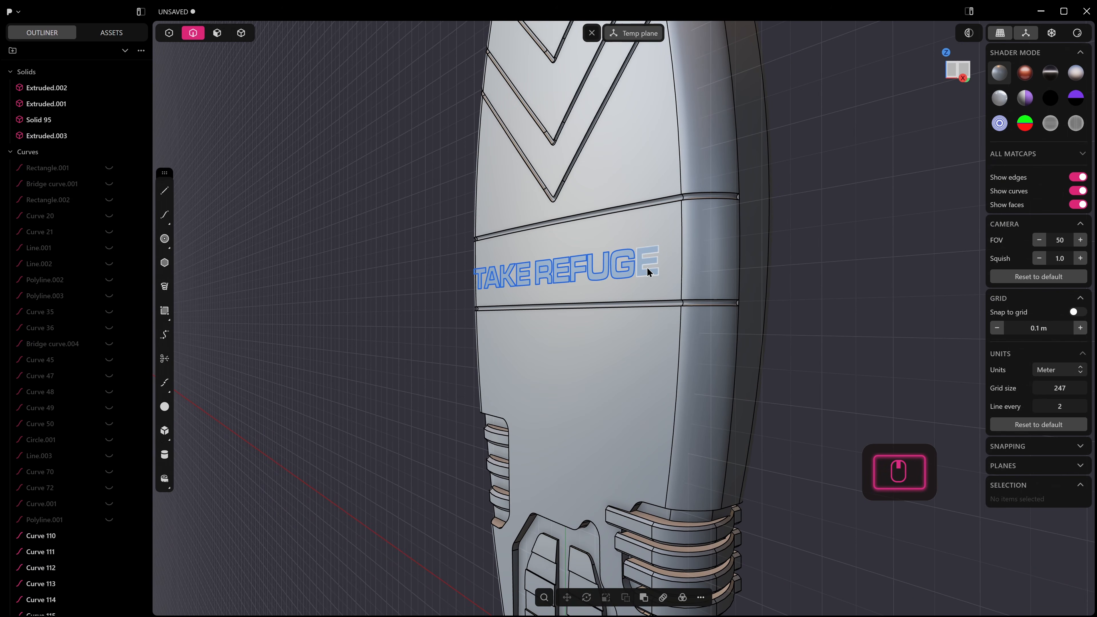
{"action": "key", "text": "3"}
{"action": "middle_click_drag", "start_coordinate": [649, 255], "coordinate": [629, 289]}
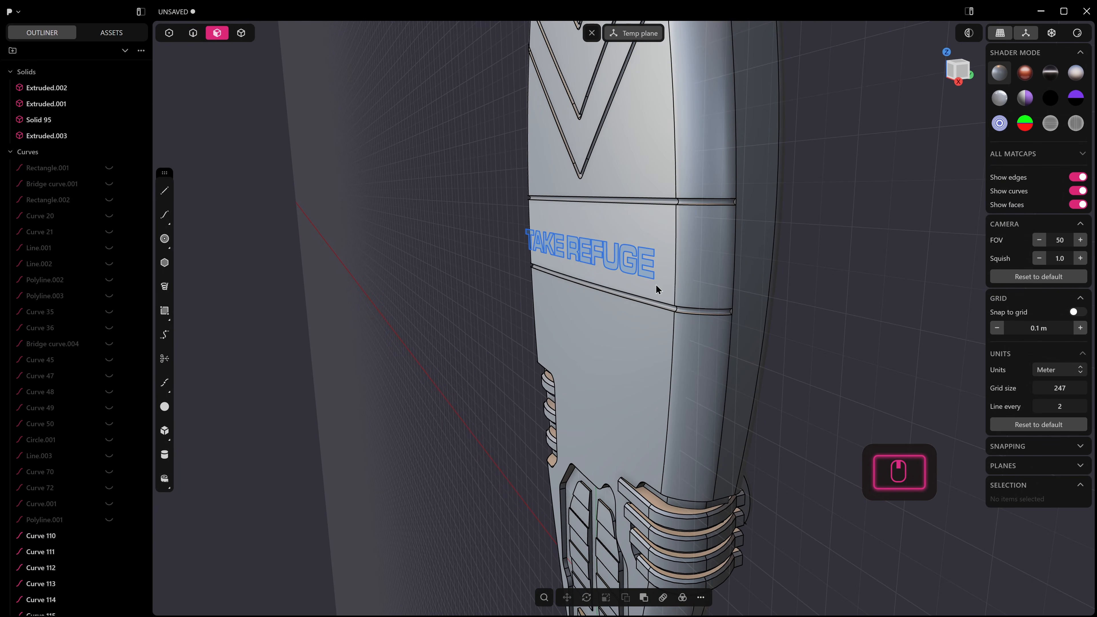
{"action": "middle_click_drag", "start_coordinate": [708, 268], "coordinate": [620, 269]}
{"action": "key", "text": "KP_3"}
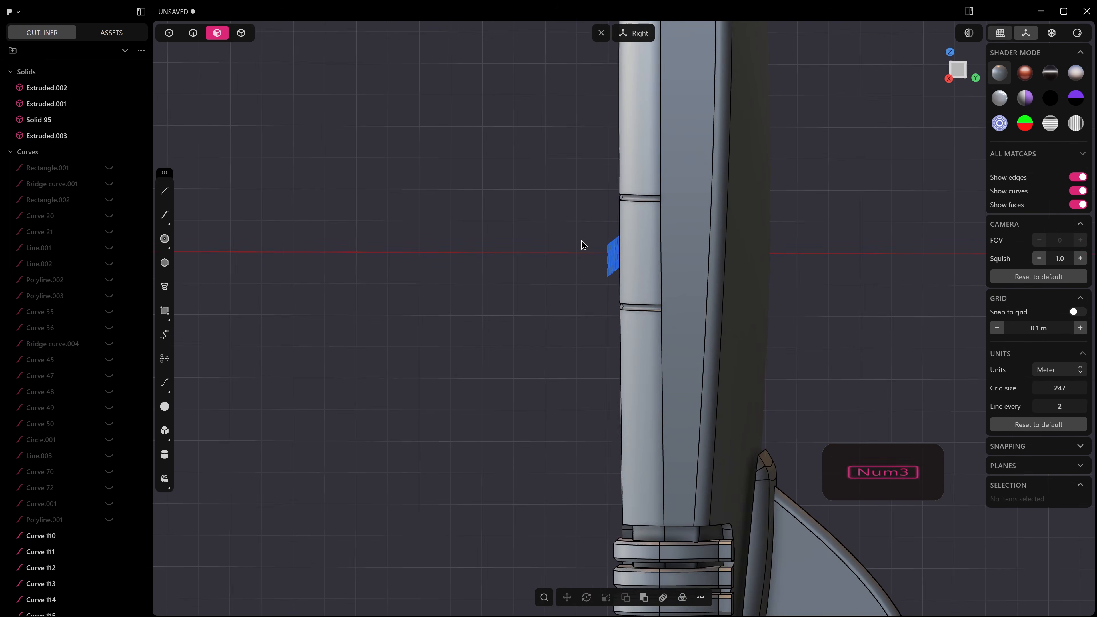
{"action": "left_click_drag", "start_coordinate": [595, 216], "coordinate": [611, 289]}
{"action": "key", "text": "e"}
{"action": "middle_click_drag", "start_coordinate": [568, 301], "coordinate": [577, 258]}
{"action": "left_click_drag", "start_coordinate": [551, 255], "coordinate": [561, 262]}
{"action": "middle_click_drag", "start_coordinate": [562, 262], "coordinate": [735, 333]}
{"action": "left_click_drag", "start_coordinate": [596, 299], "coordinate": [613, 301]}
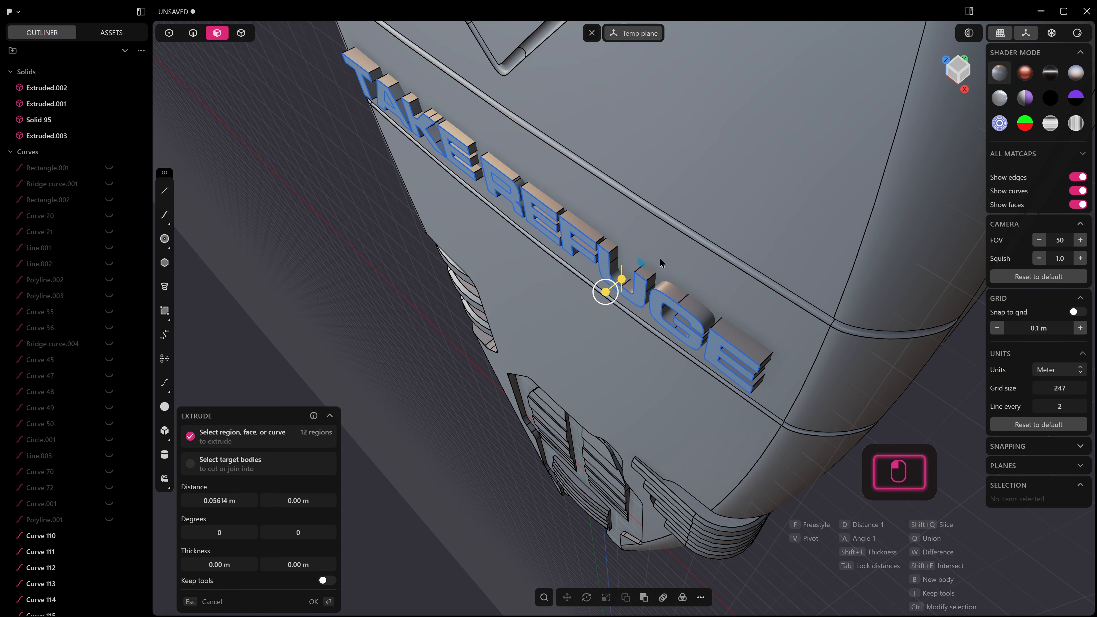
{"action": "right_click_drag", "start_coordinate": [769, 353], "coordinate": [806, 380]}
{"action": "right_click", "coordinate": [806, 381]}
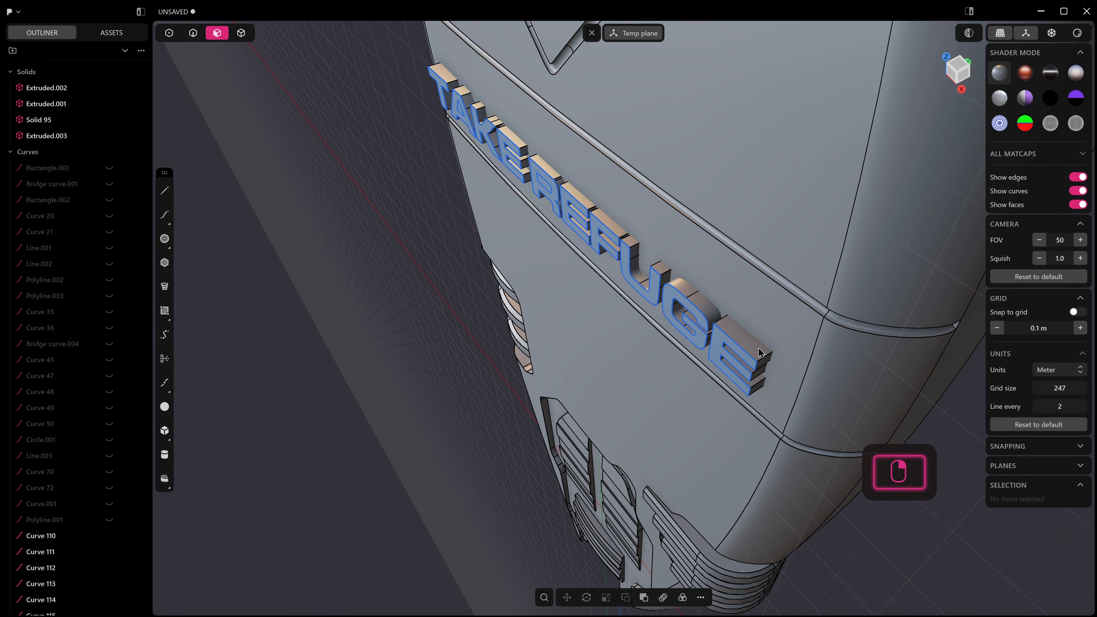
{"action": "key", "text": "r"}
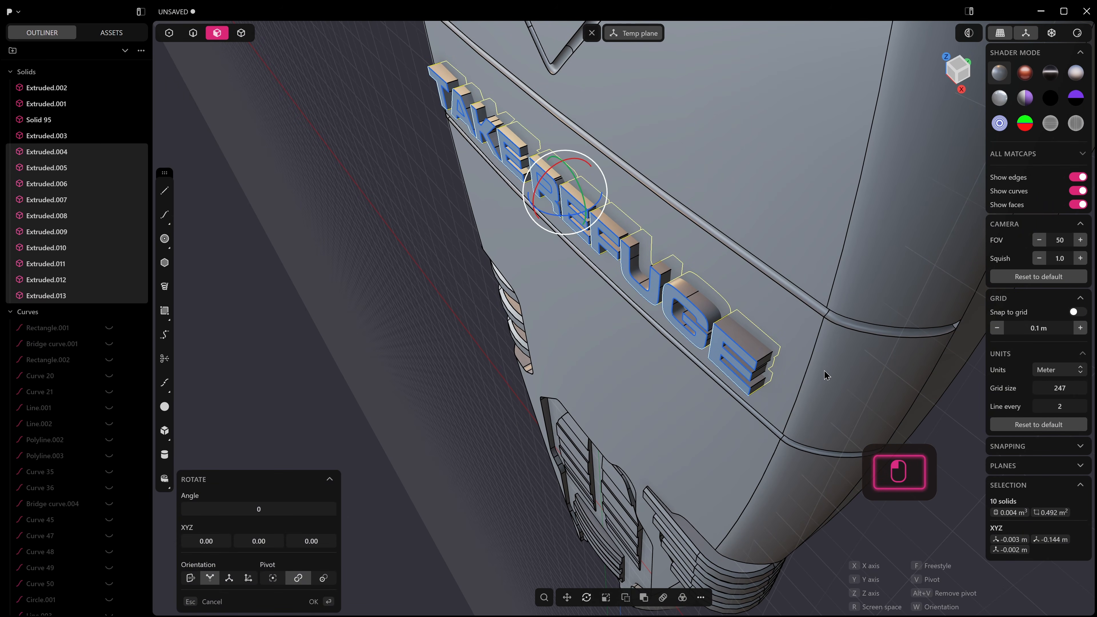
{"action": "right_click_drag", "start_coordinate": [832, 364], "coordinate": [809, 402]}
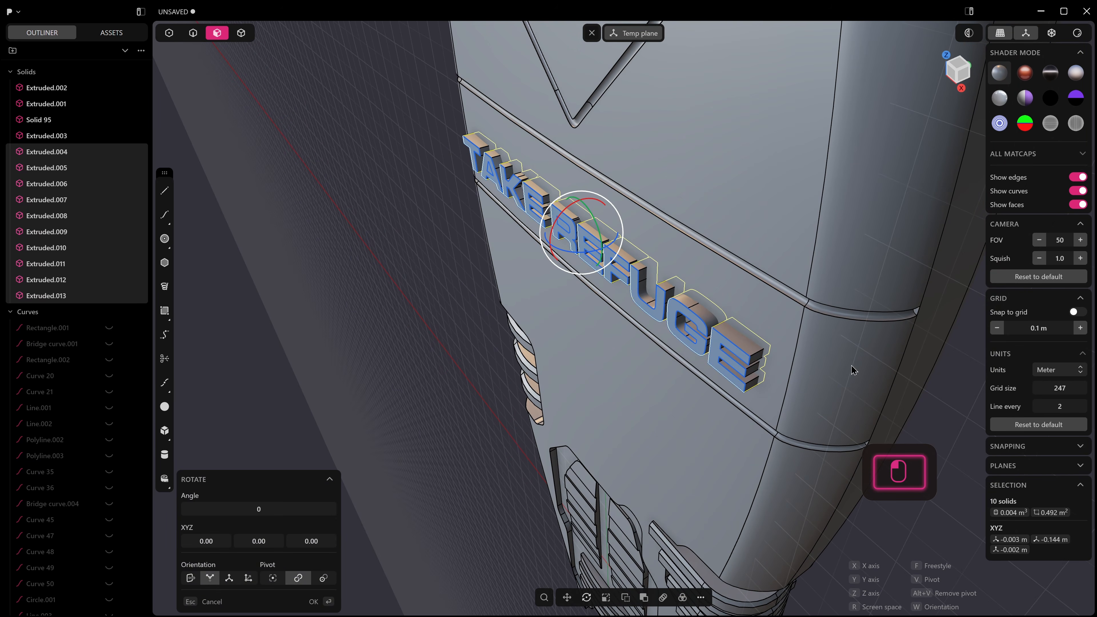
{"action": "key", "text": "Escape"}
{"action": "left_click", "coordinate": [946, 413]}
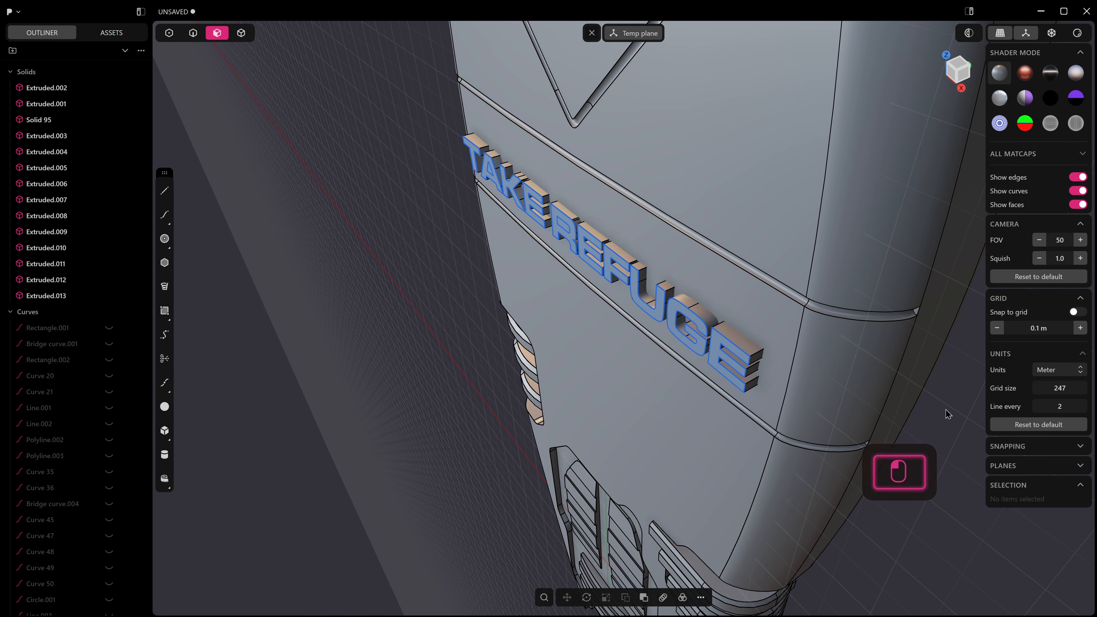
Step: Subtract all the extruded letter solids from the surfboard body with a boolean difference
{"action": "left_click", "coordinate": [839, 375]}
{"action": "double_click", "coordinate": [839, 375]}
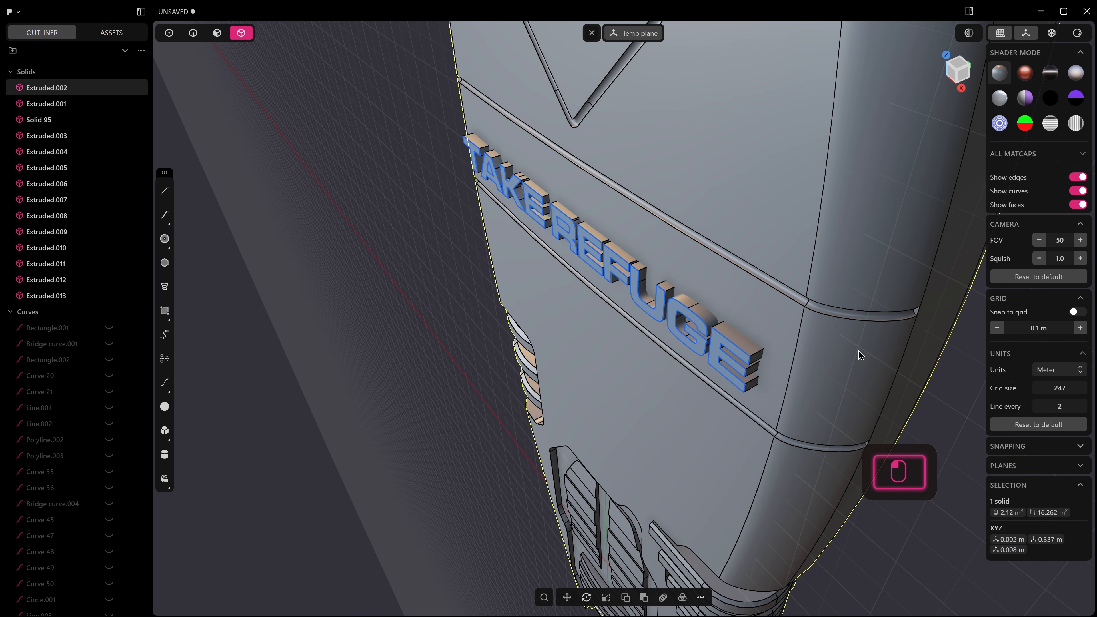
{"action": "key", "text": "q"}
{"action": "left_click_drag", "start_coordinate": [385, 80], "coordinate": [784, 427]}
{"action": "middle_click_drag", "start_coordinate": [782, 425], "coordinate": [549, 371]}
{"action": "right_click", "coordinate": [365, 324]}
Step: Examine the depth and edges of the letter recesses up close and the engraving's overall look on the board
{"action": "middle_click_drag", "start_coordinate": [403, 332], "coordinate": [569, 356]}
{"action": "middle_click_drag", "start_coordinate": [305, 280], "coordinate": [637, 356], "text": "shift"}
{"action": "scroll", "coordinate": [538, 387], "scroll_direction": "up", "scroll_amount": 2}
{"action": "scroll", "coordinate": [537, 361], "scroll_direction": "up", "scroll_amount": 5}
{"action": "middle_click_drag", "start_coordinate": [536, 360], "coordinate": [436, 367]}
{"action": "middle_click_drag", "start_coordinate": [518, 281], "coordinate": [231, 258], "text": "shift"}
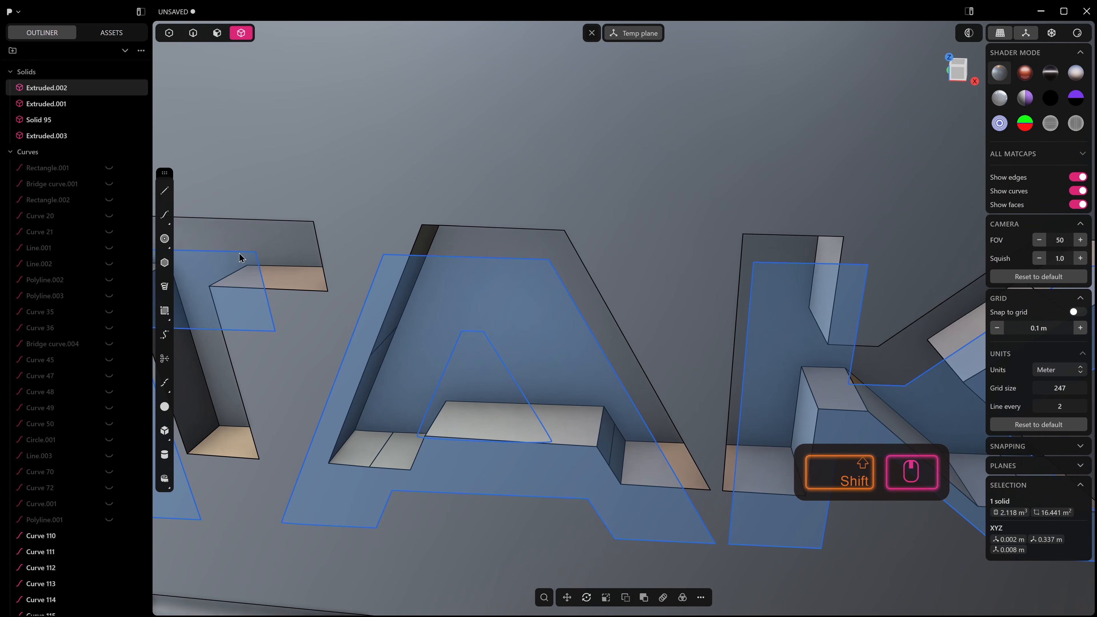
{"action": "middle_click_drag", "start_coordinate": [649, 320], "coordinate": [434, 318]}
{"action": "scroll", "coordinate": [560, 327], "scroll_direction": "down", "scroll_amount": 4}
{"action": "middle_click_drag", "start_coordinate": [403, 362], "coordinate": [458, 374]}
{"action": "scroll", "coordinate": [463, 388], "scroll_direction": "down", "scroll_amount": 4}
{"action": "middle_click_drag", "start_coordinate": [475, 462], "coordinate": [583, 442]}
{"action": "scroll", "coordinate": [583, 441], "scroll_direction": "down", "scroll_amount": 5}
{"action": "middle_click_drag", "start_coordinate": [698, 436], "coordinate": [645, 403], "text": "shift"}
{"action": "middle_click_drag", "start_coordinate": [644, 403], "coordinate": [684, 372]}
Step: Undo the boolean cut and the lettering extrusion, leaving the flat lettering curves
{"action": "key", "text": "ctrl+z"}
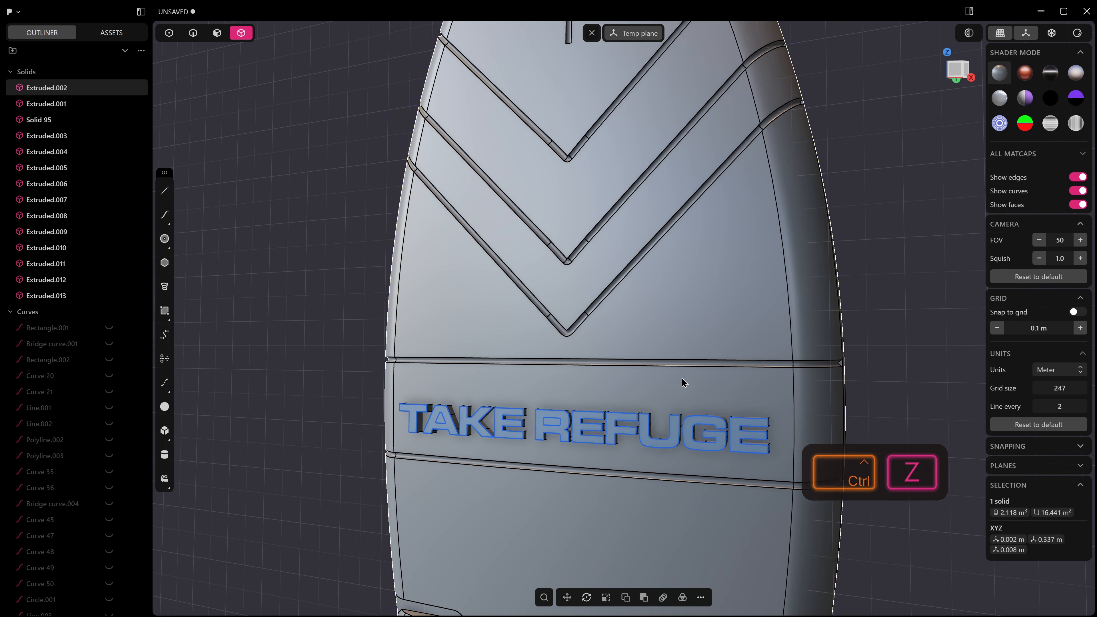
{"action": "key", "text": "ctrl+z"}
{"action": "middle_click_drag", "start_coordinate": [641, 438], "coordinate": [665, 412]}
{"action": "key", "text": "ctrl+z"}
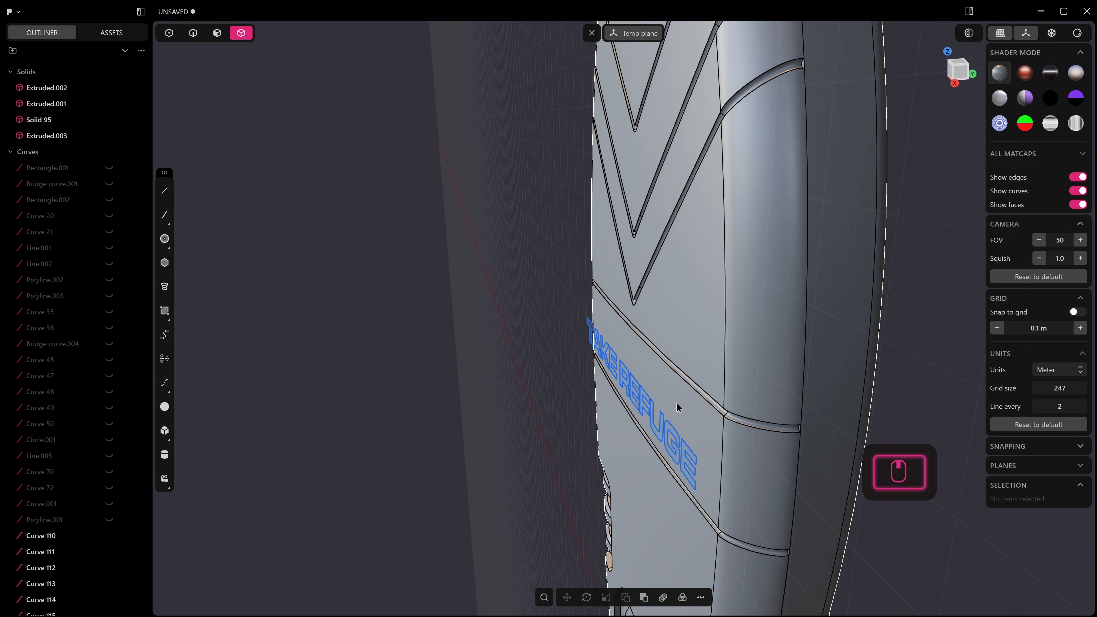
Step: Unwrap the board's band face between the two horizontal grooves into a flat sheet
{"action": "middle_click_drag", "start_coordinate": [681, 413], "coordinate": [687, 406]}
{"action": "left_click", "coordinate": [687, 406]}
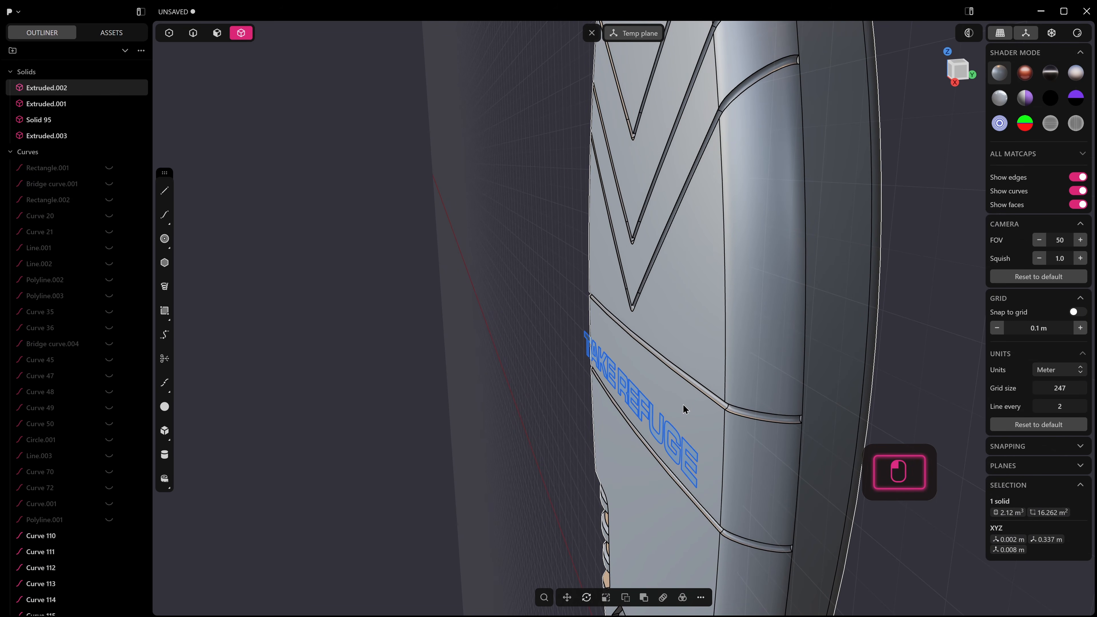
{"action": "key", "text": "3"}
{"action": "left_click", "coordinate": [686, 405]}
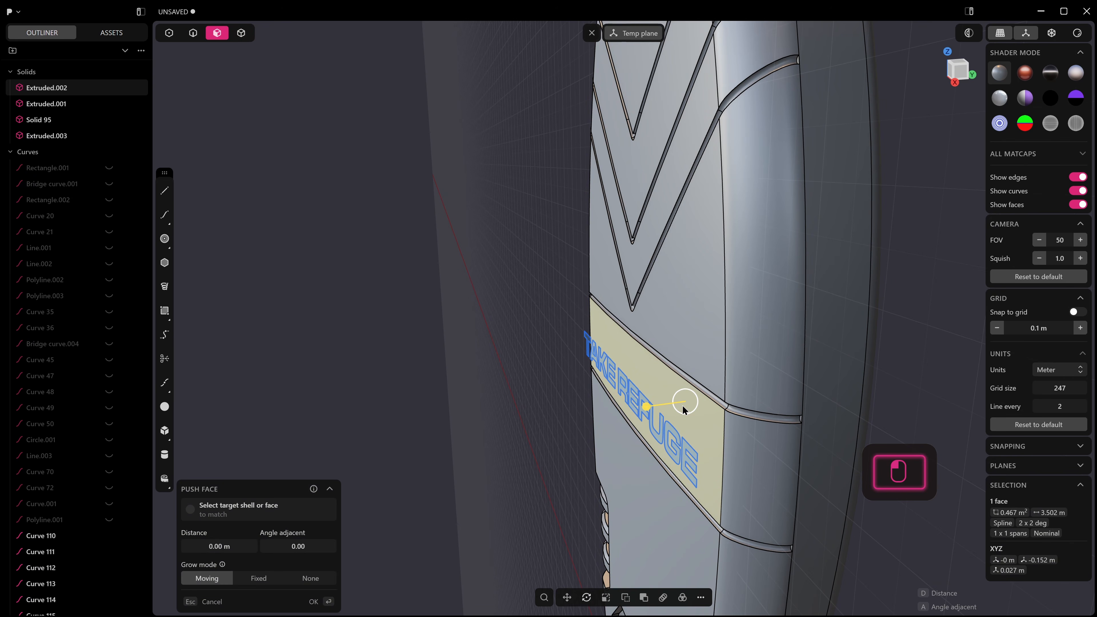
{"action": "type", "text": "funwra"}
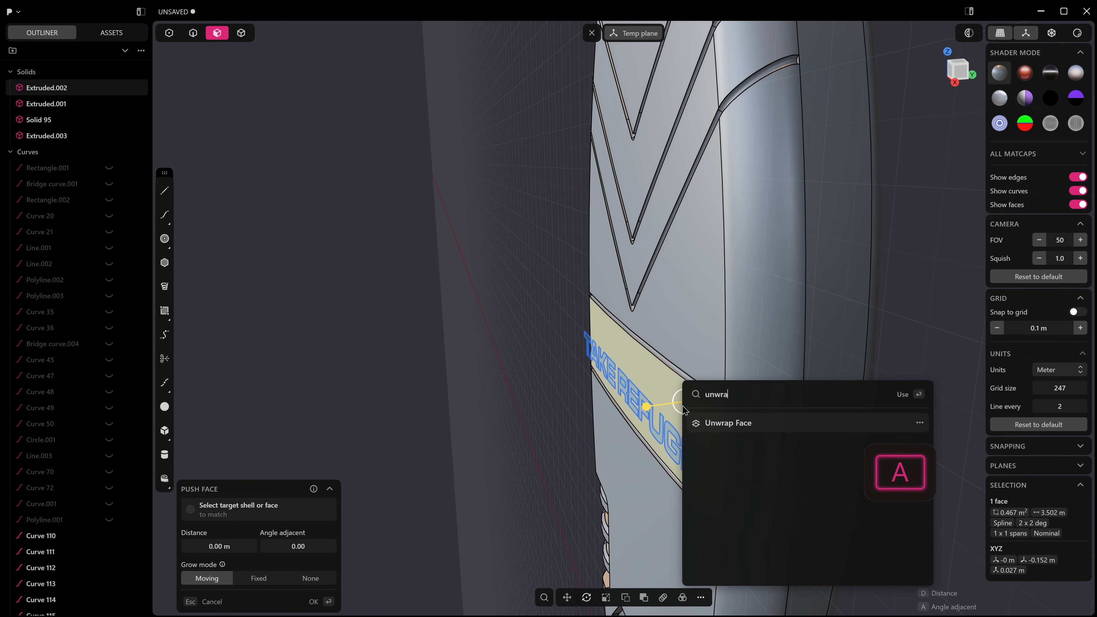
{"action": "key", "text": "Return"}
{"action": "scroll", "coordinate": [682, 406], "scroll_direction": "down", "scroll_amount": 5}
{"action": "middle_click_drag", "start_coordinate": [682, 406], "coordinate": [743, 311], "text": "shift"}
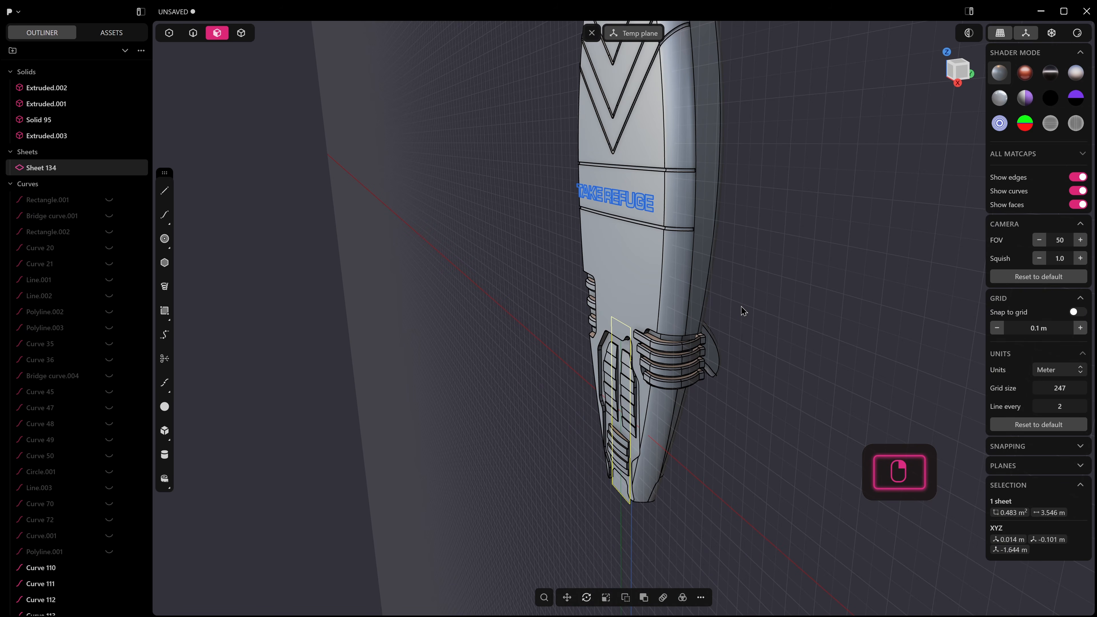
{"action": "left_click", "coordinate": [766, 289]}
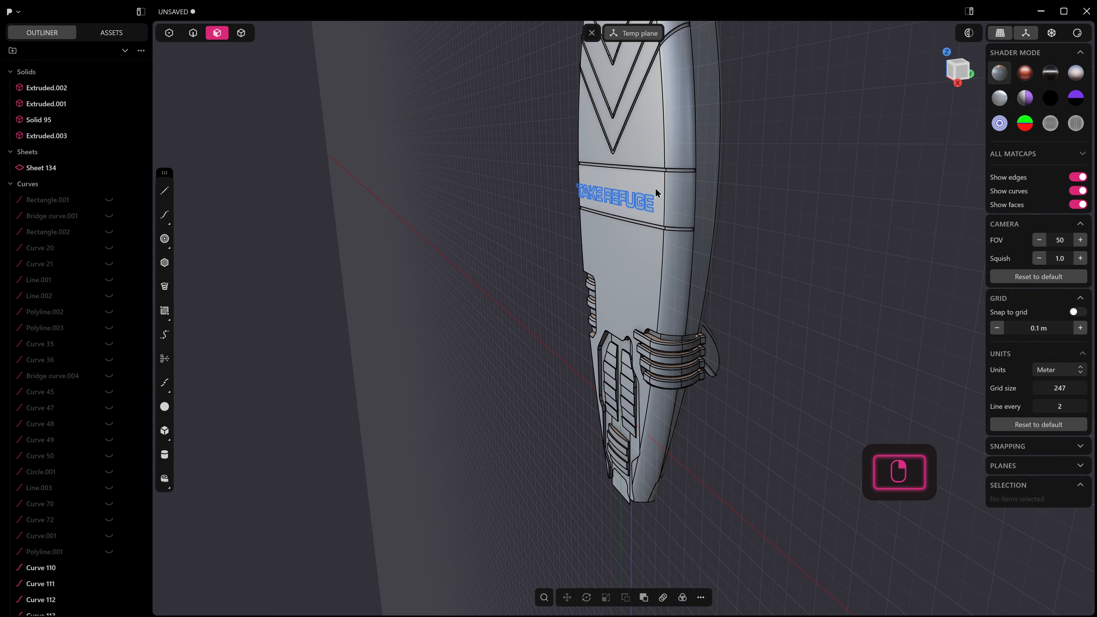
Step: Unwrap the band face a second time and move the new flat sheet about 0.42 m away from the board along negative Y
{"action": "left_click", "coordinate": [646, 183]}
{"action": "type", "text": "f"}
{"action": "type", "text": "unwr"}
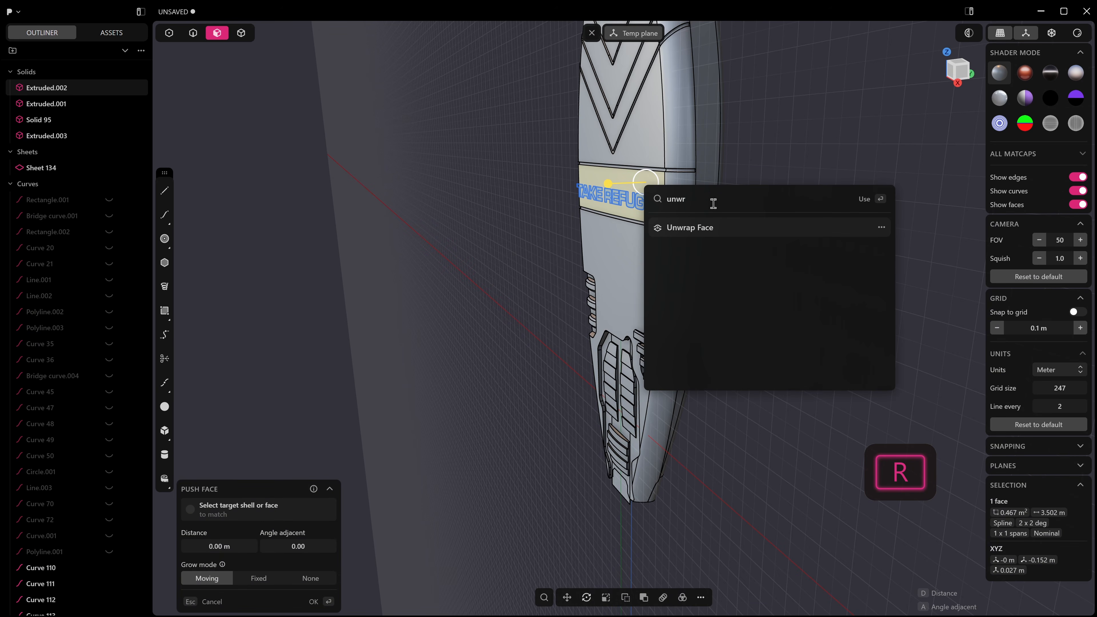
{"action": "left_click", "coordinate": [714, 226]}
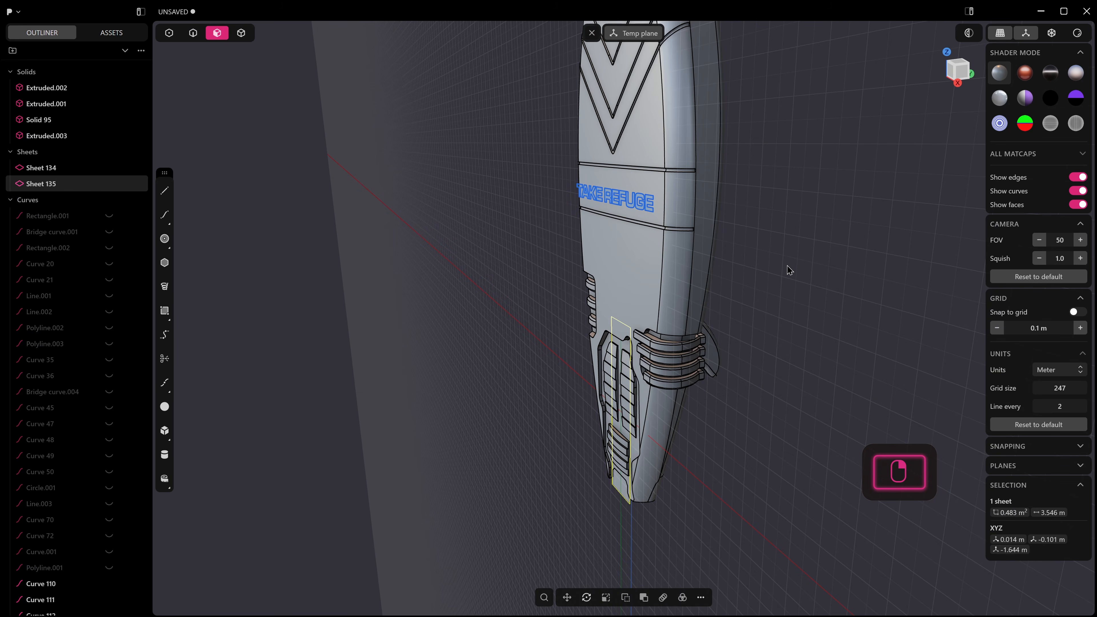
{"action": "middle_click_drag", "start_coordinate": [788, 271], "coordinate": [752, 319]}
{"action": "key", "text": "g"}
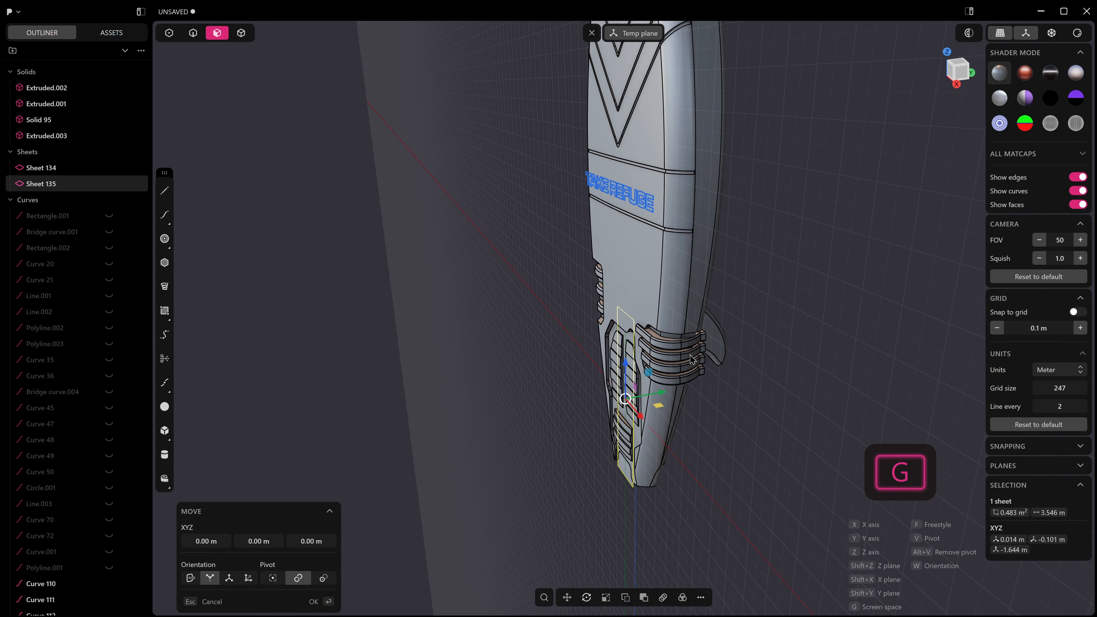
{"action": "left_click_drag", "start_coordinate": [661, 392], "coordinate": [610, 401]}
{"action": "right_click", "coordinate": [610, 401]}
{"action": "middle_click_drag", "start_coordinate": [598, 398], "coordinate": [633, 236]}
Step: Select the 12 TAKE REFUGE curves from the side view and move them onto the centre of the offset unwrapped sheet
{"action": "key", "text": "KP_3"}
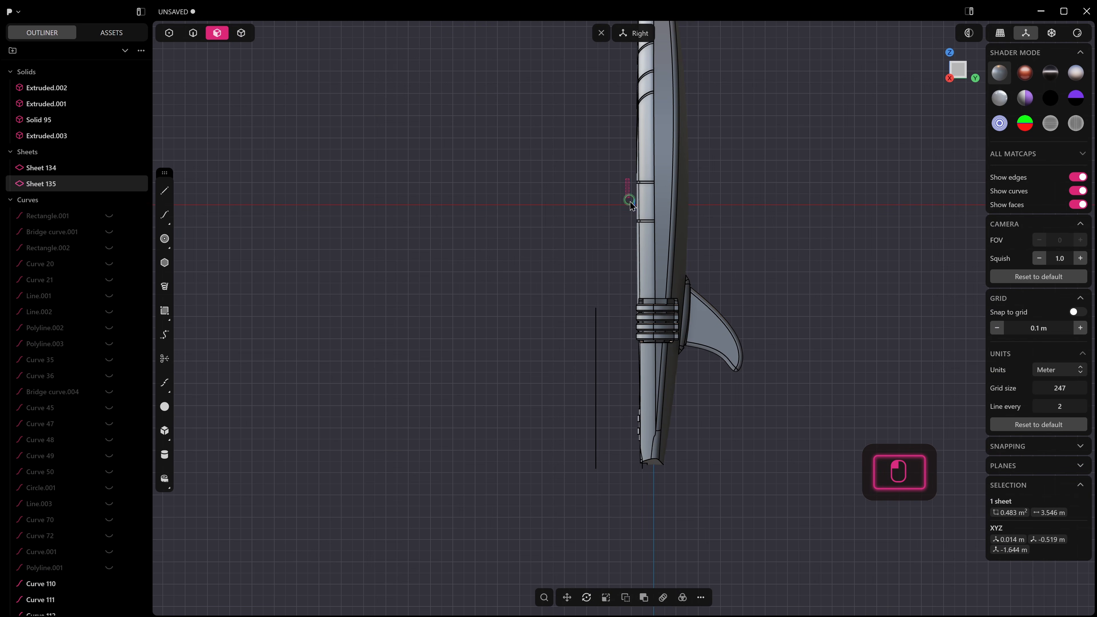
{"action": "left_click", "coordinate": [640, 227]}
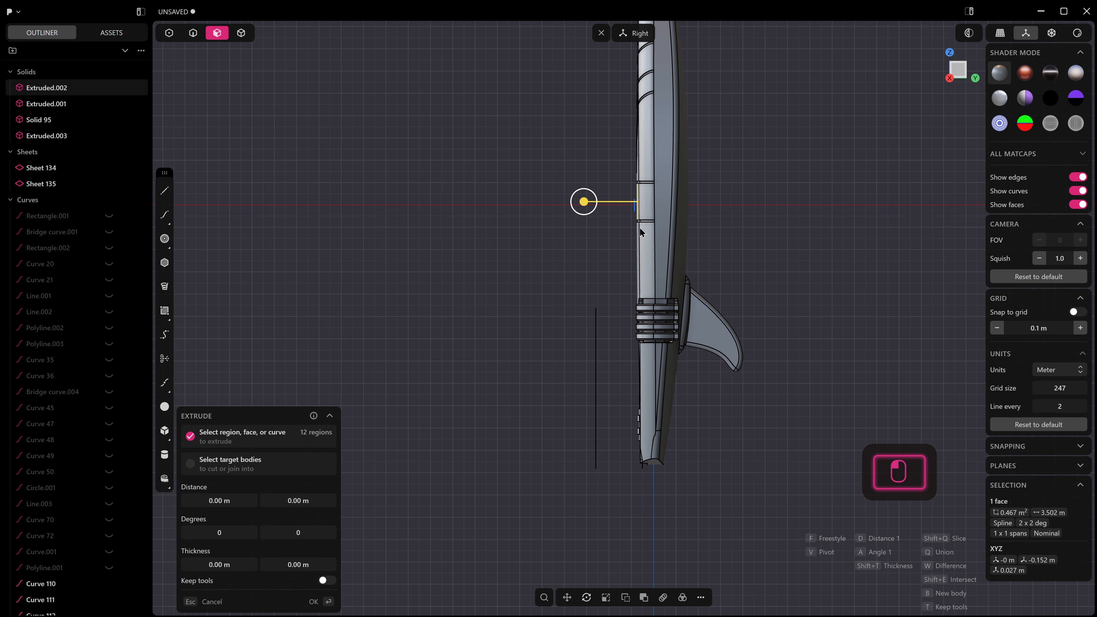
{"action": "key", "text": "2"}
{"action": "key", "text": "Escape"}
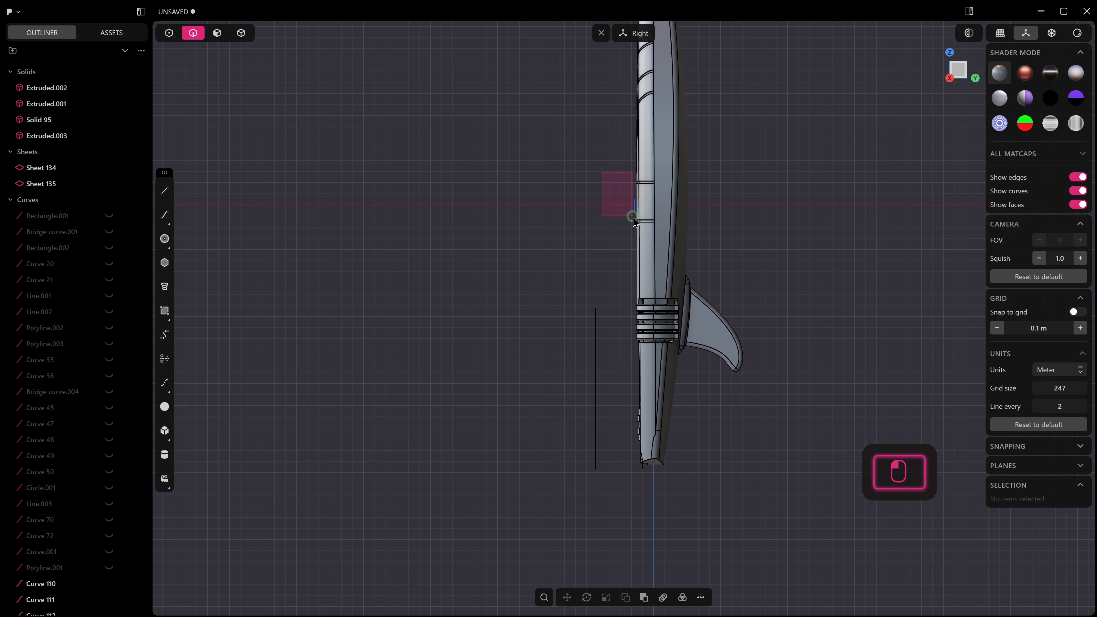
{"action": "left_click_drag", "start_coordinate": [637, 222], "coordinate": [638, 223]}
{"action": "middle_click_drag", "start_coordinate": [638, 223], "coordinate": [652, 262]}
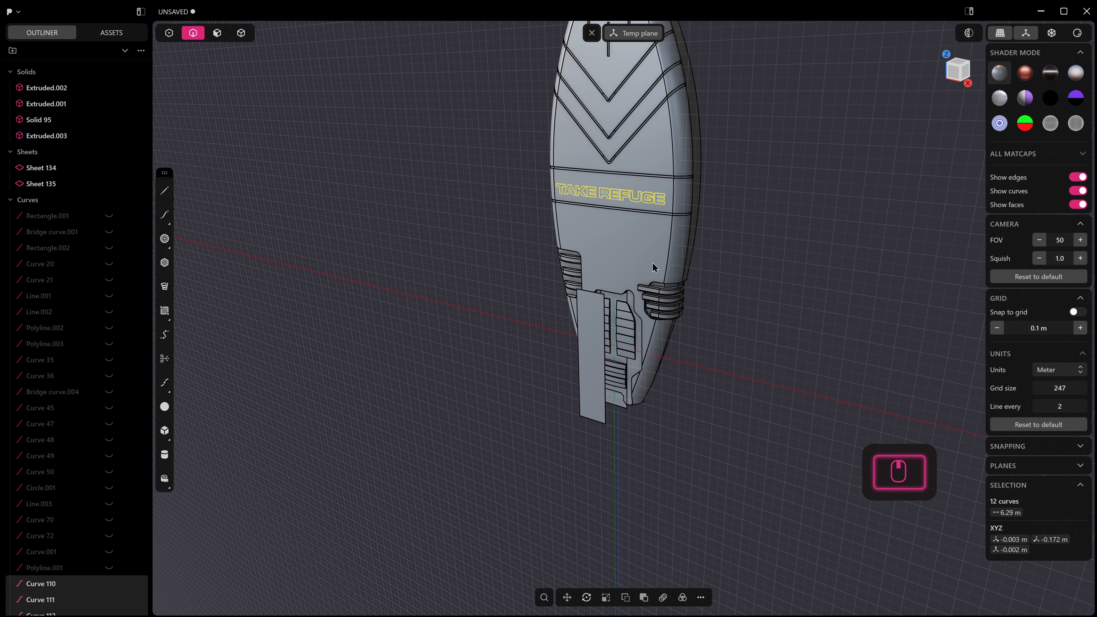
{"action": "key", "text": "g"}
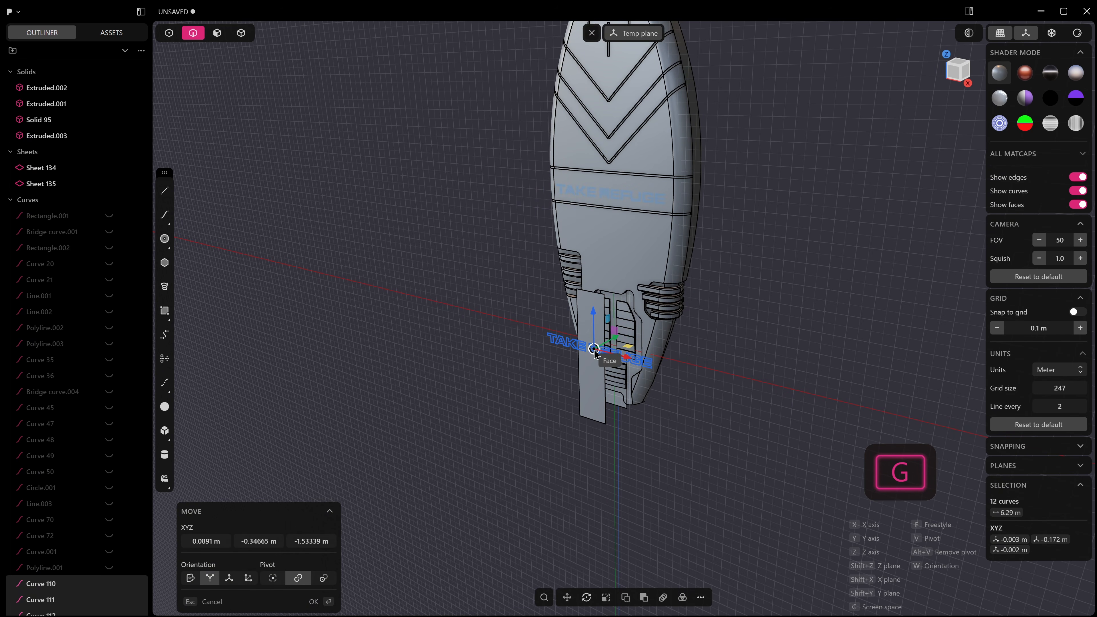
{"action": "left_click", "coordinate": [591, 358], "text": "ctrl"}
{"action": "middle_click_drag", "start_coordinate": [591, 357], "coordinate": [651, 325]}
{"action": "scroll", "coordinate": [650, 326], "scroll_direction": "up", "scroll_amount": 4}
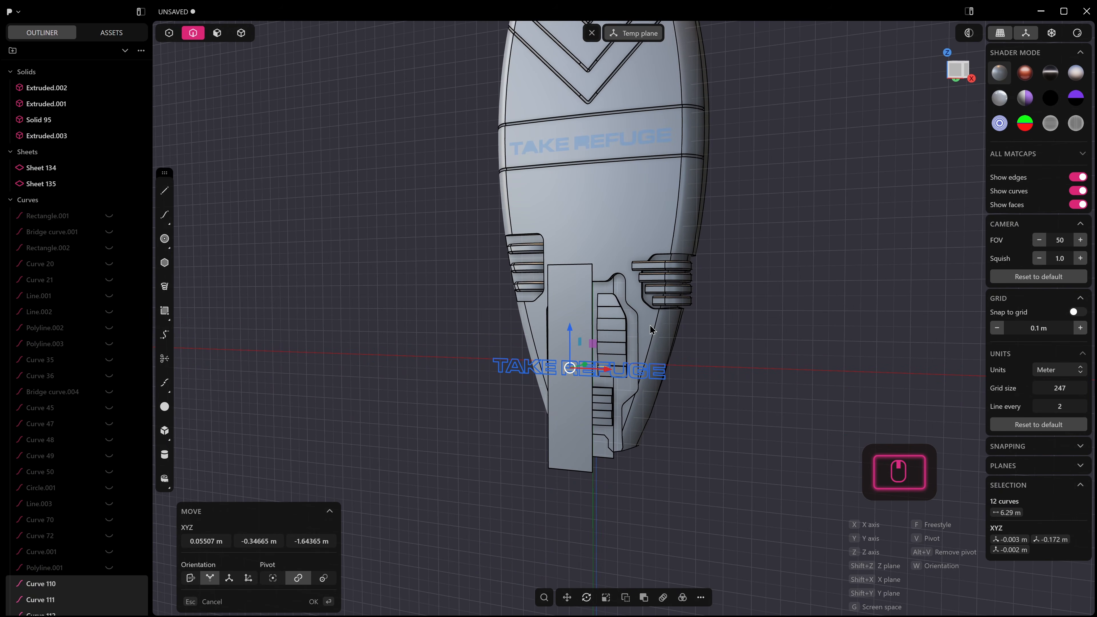
{"action": "left_click", "coordinate": [801, 298]}
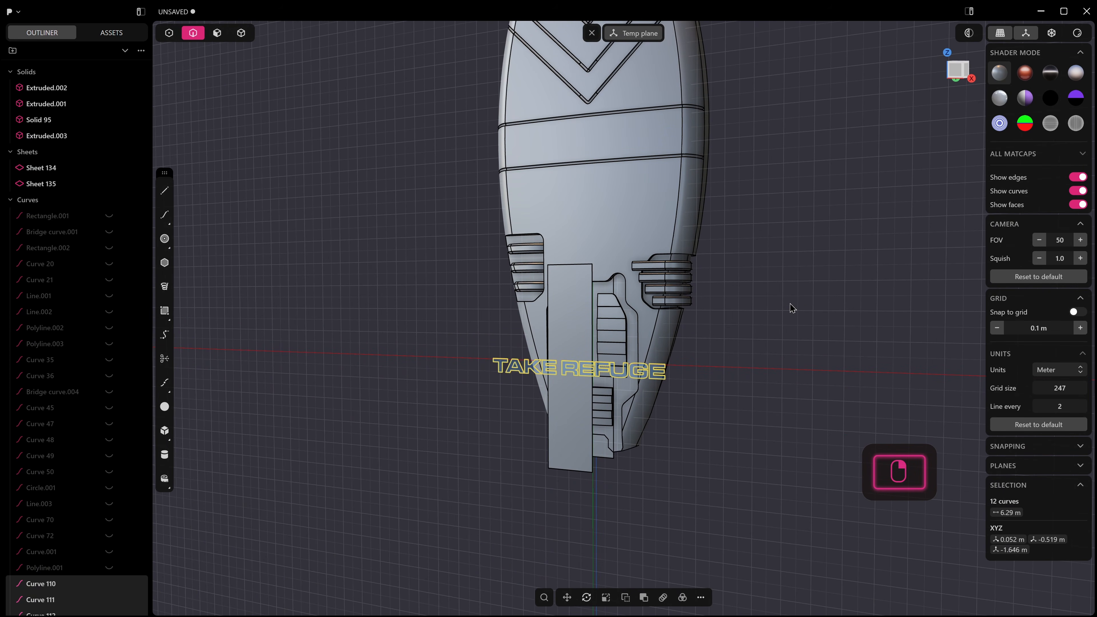
Step: Rotate the lettering curves 90° about the Y axis so they run along the length of the sheet
{"action": "key", "text": "r"}
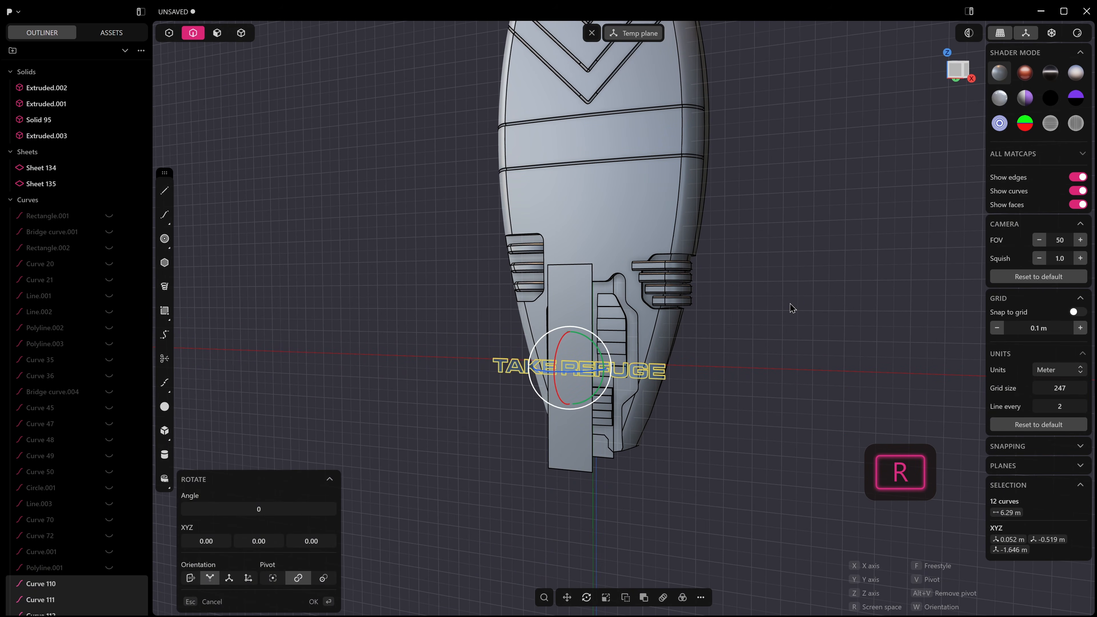
{"action": "type", "text": "y"}
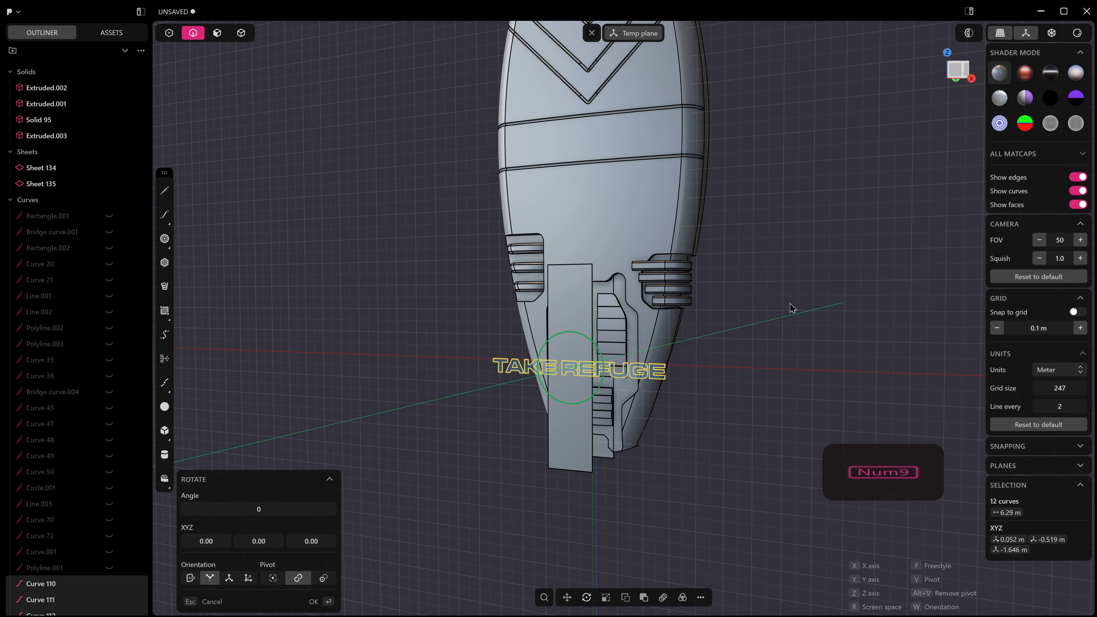
{"action": "type", "text": "90"}
{"action": "key", "text": "Return"}
{"action": "right_click", "coordinate": [811, 288]}
Step: Move the lettering curves about 0.014 m along negative Y, just in front of the sheet
{"action": "scroll", "coordinate": [626, 273], "scroll_direction": "up", "scroll_amount": 2}
{"action": "middle_click_drag", "start_coordinate": [608, 281], "coordinate": [543, 319]}
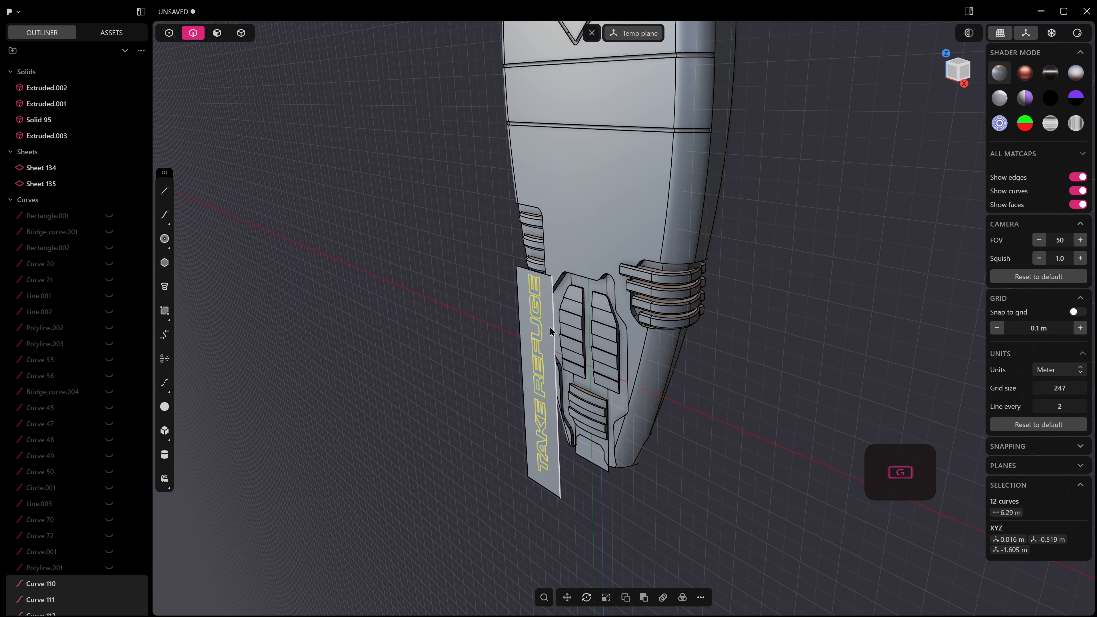
{"action": "key", "text": "g"}
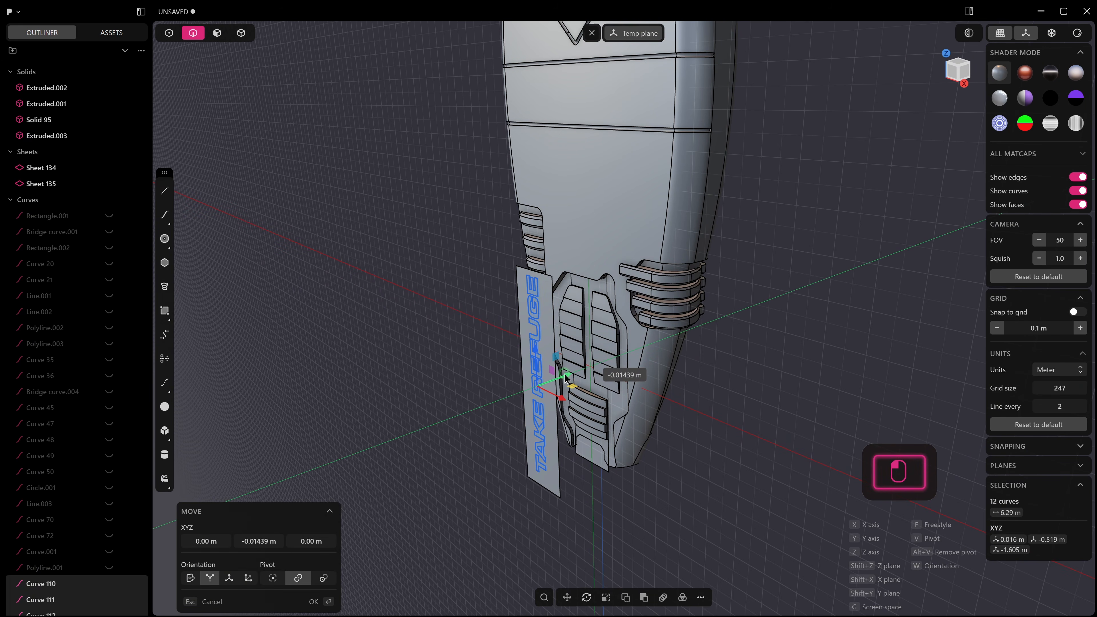
{"action": "left_click", "coordinate": [560, 373]}
{"action": "middle_click_drag", "start_coordinate": [559, 372], "coordinate": [553, 370]}
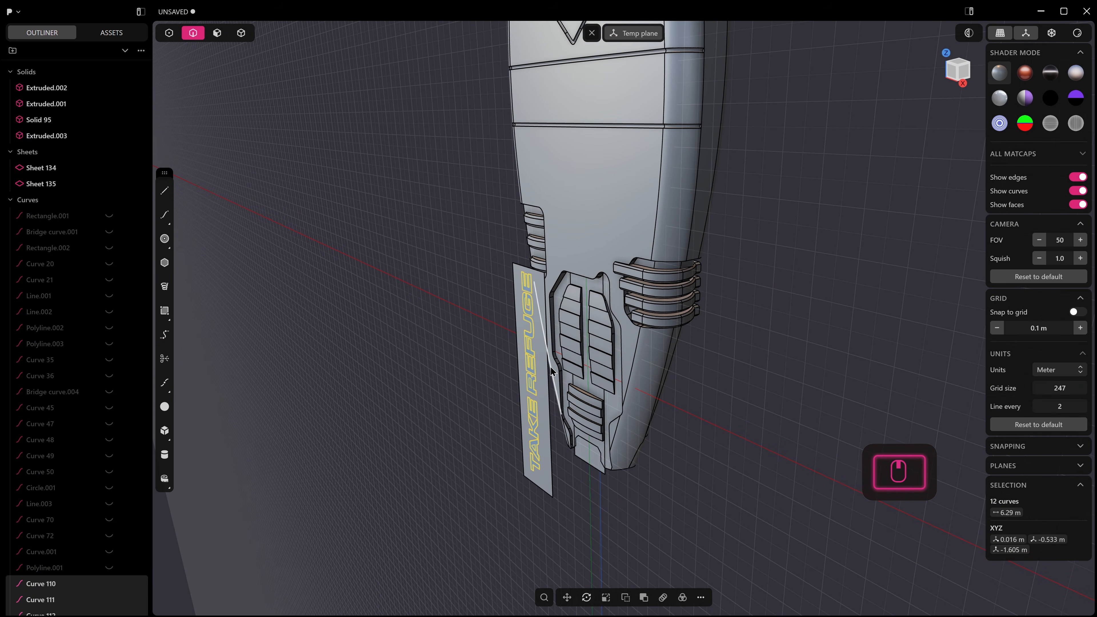
Step: Try to deform the lettering curves from the unwrapped sheet as reference face onto the board's band face
{"action": "type", "text": "fdef"}
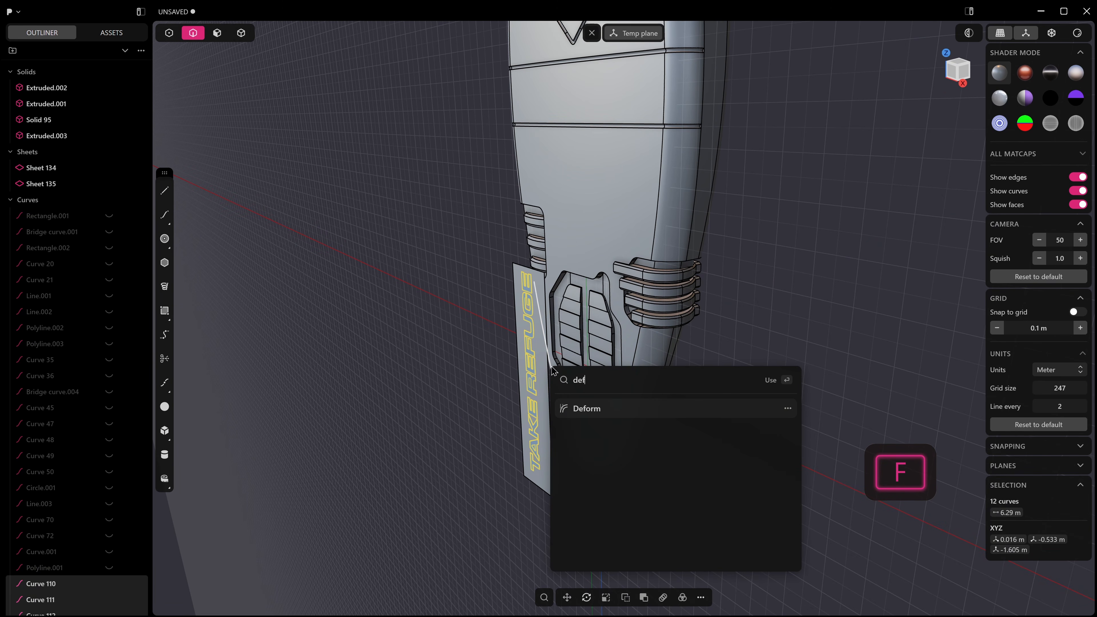
{"action": "left_click", "coordinate": [583, 409]}
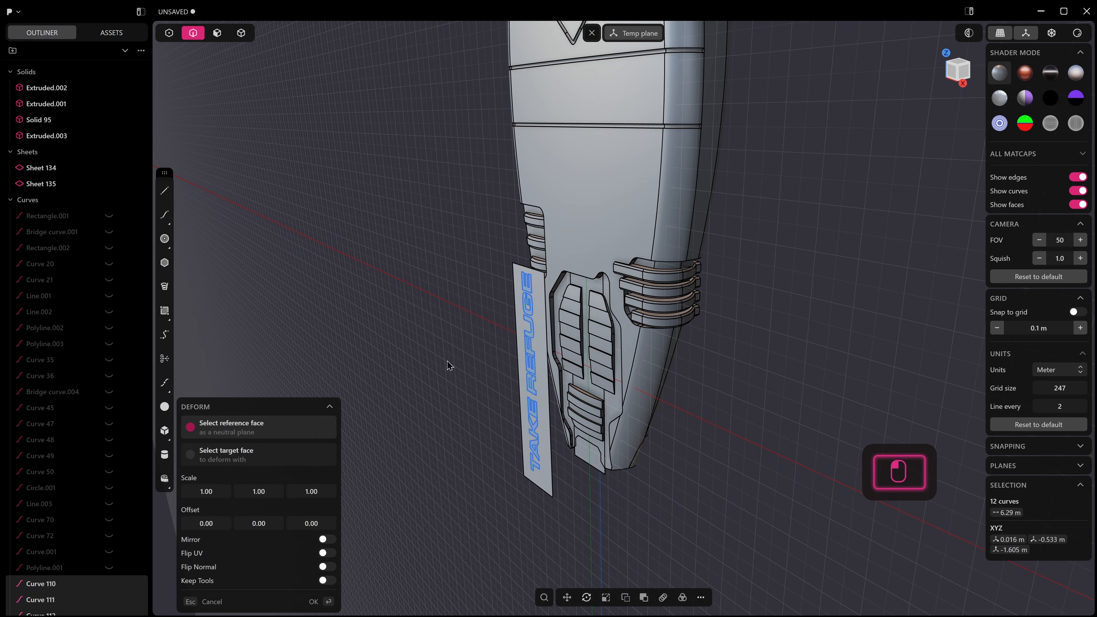
{"action": "left_click", "coordinate": [542, 352]}
{"action": "middle_click_drag", "start_coordinate": [522, 294], "coordinate": [581, 292], "text": "shift"}
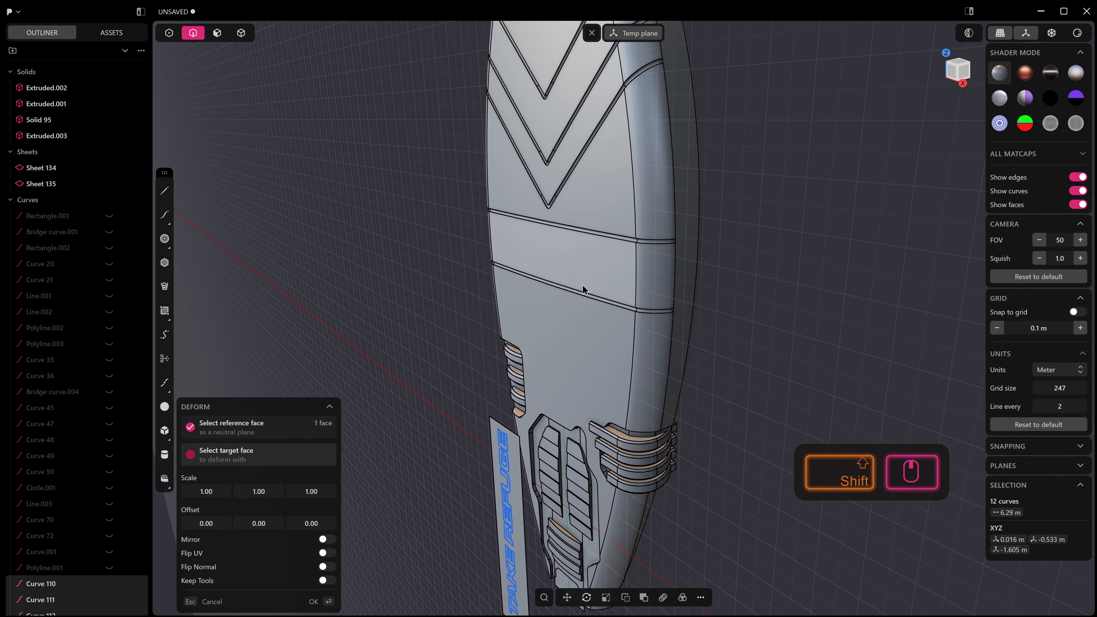
{"action": "left_click", "coordinate": [579, 290]}
{"action": "middle_click_drag", "start_coordinate": [486, 380], "coordinate": [524, 263], "text": "shift"}
{"action": "middle_click_drag", "start_coordinate": [525, 264], "coordinate": [550, 341]}
{"action": "key", "text": "Escape"}
Step: Shift the lettering curves about 0.006 m down along Z on the sheet
{"action": "key", "text": "g"}
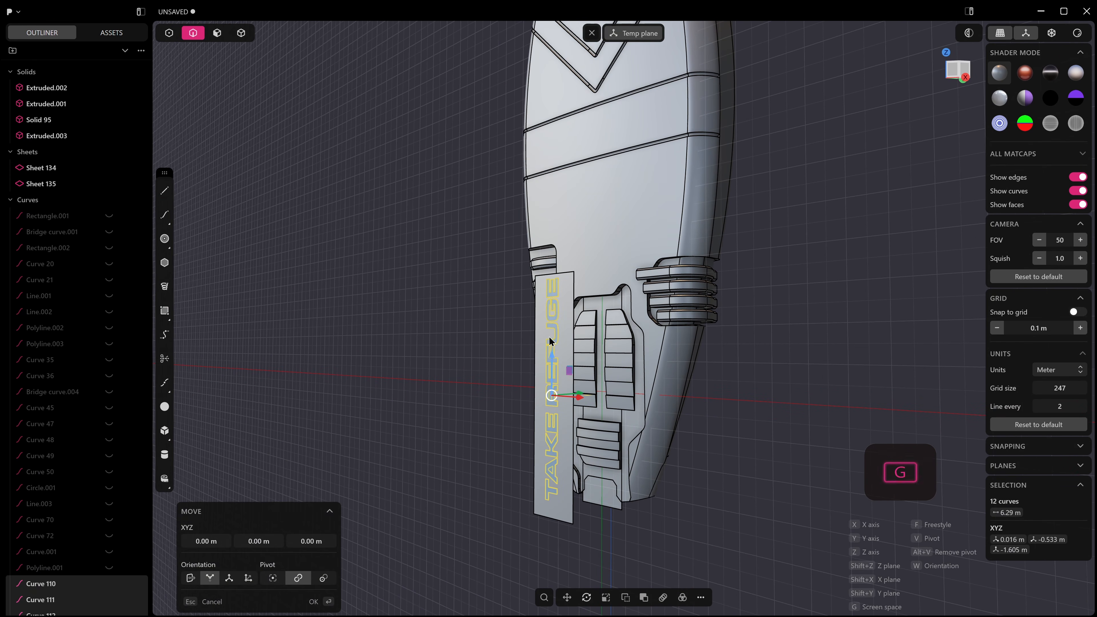
{"action": "scroll", "coordinate": [551, 358], "scroll_direction": "up", "scroll_amount": 5}
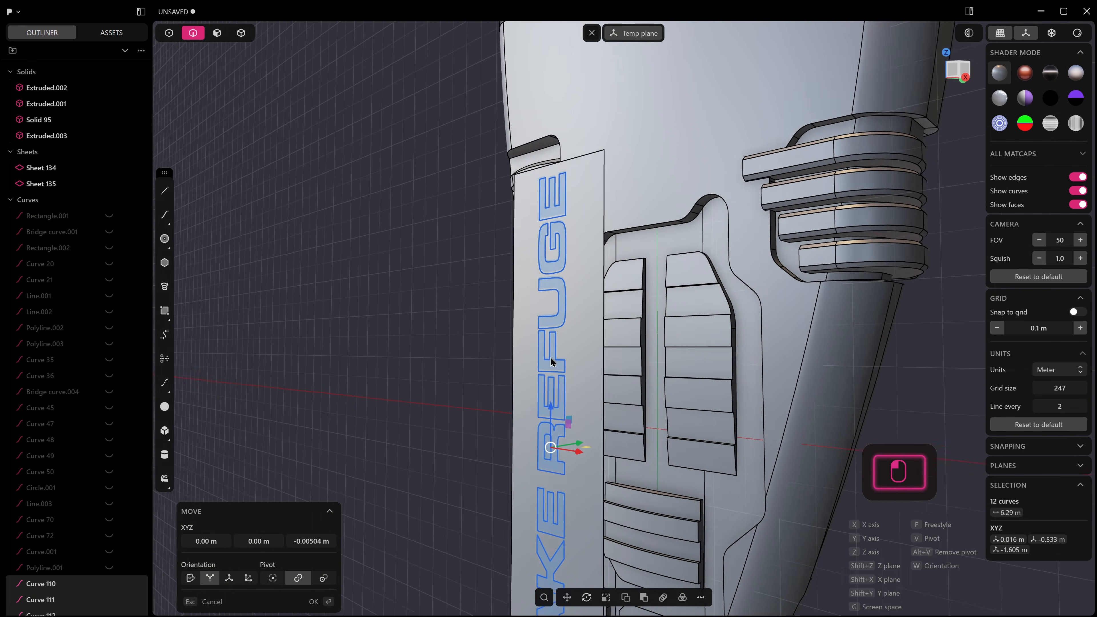
{"action": "scroll", "coordinate": [551, 361], "scroll_direction": "up", "scroll_amount": 4}
{"action": "left_click", "coordinate": [594, 325]}
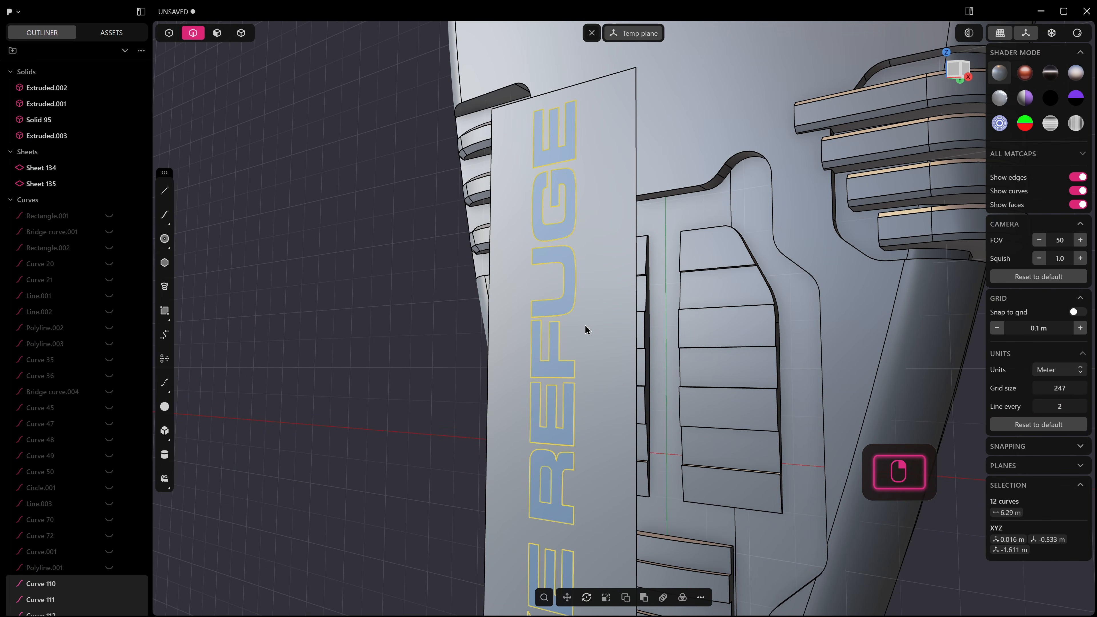
Step: Rebuild all the lettering curves by number of points, using 60 points per curve
{"action": "middle_click_drag", "start_coordinate": [573, 330], "coordinate": [558, 370]}
{"action": "key", "text": "1"}
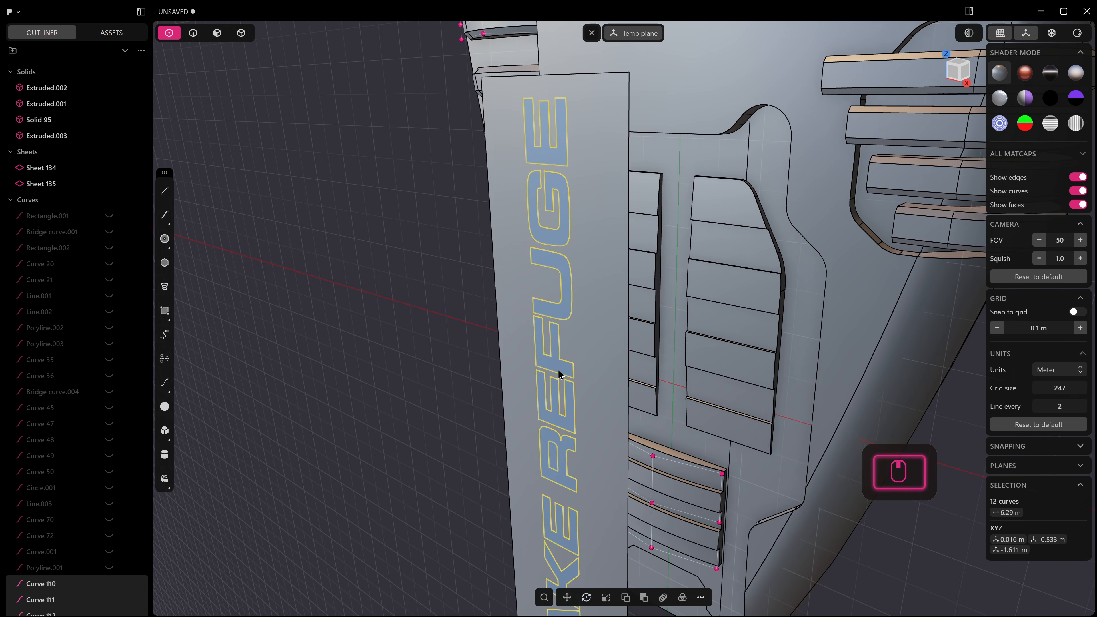
{"action": "type", "text": "freb"}
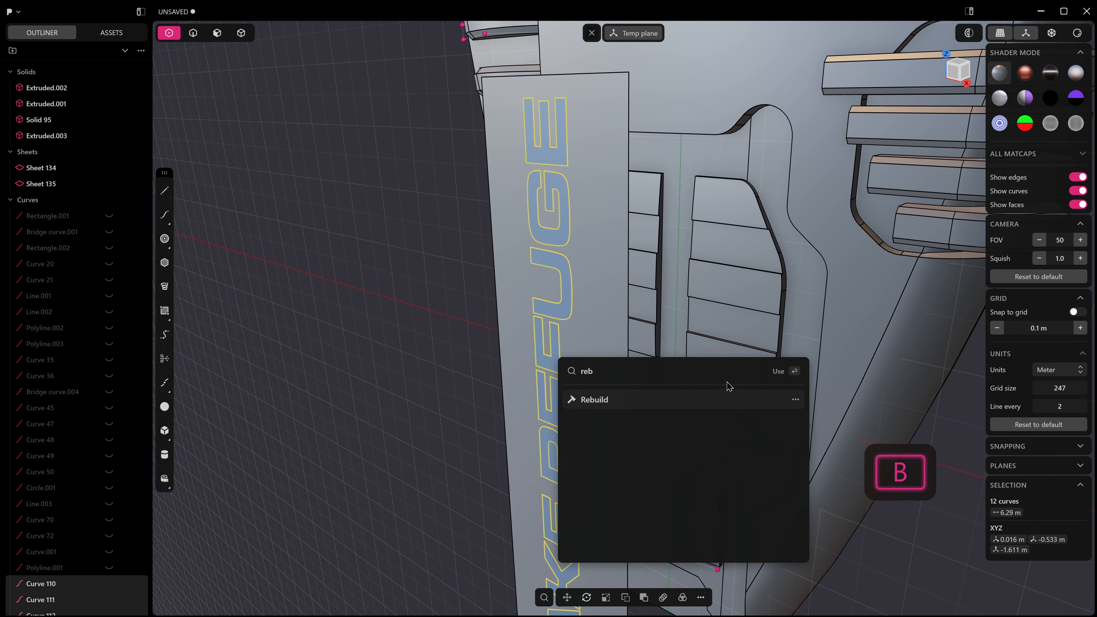
{"action": "left_click", "coordinate": [703, 399]}
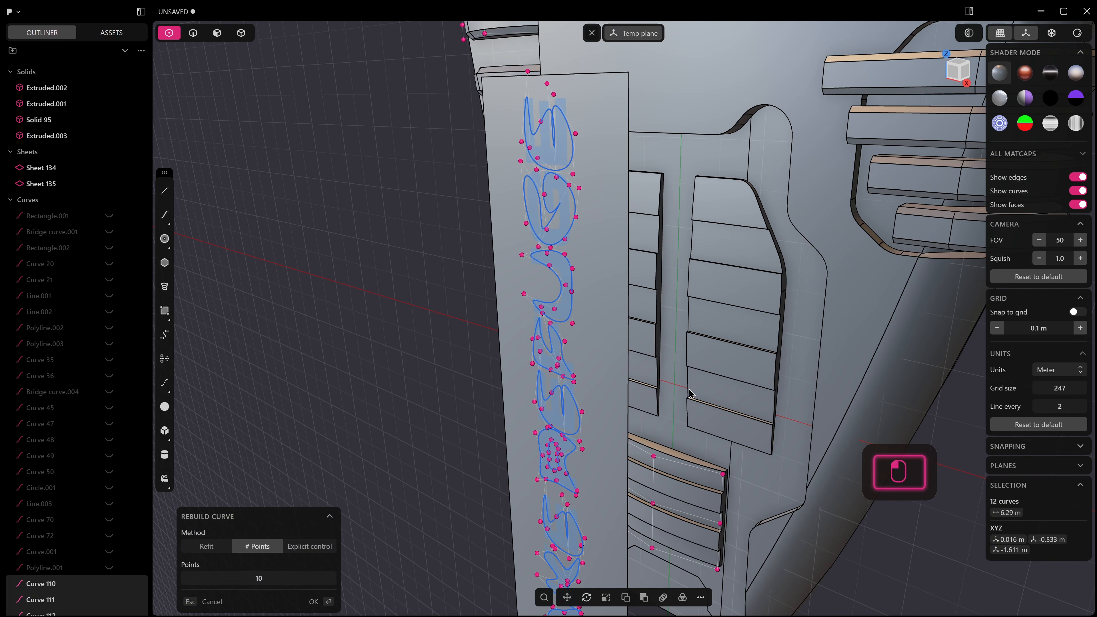
{"action": "left_click", "coordinate": [262, 578]}
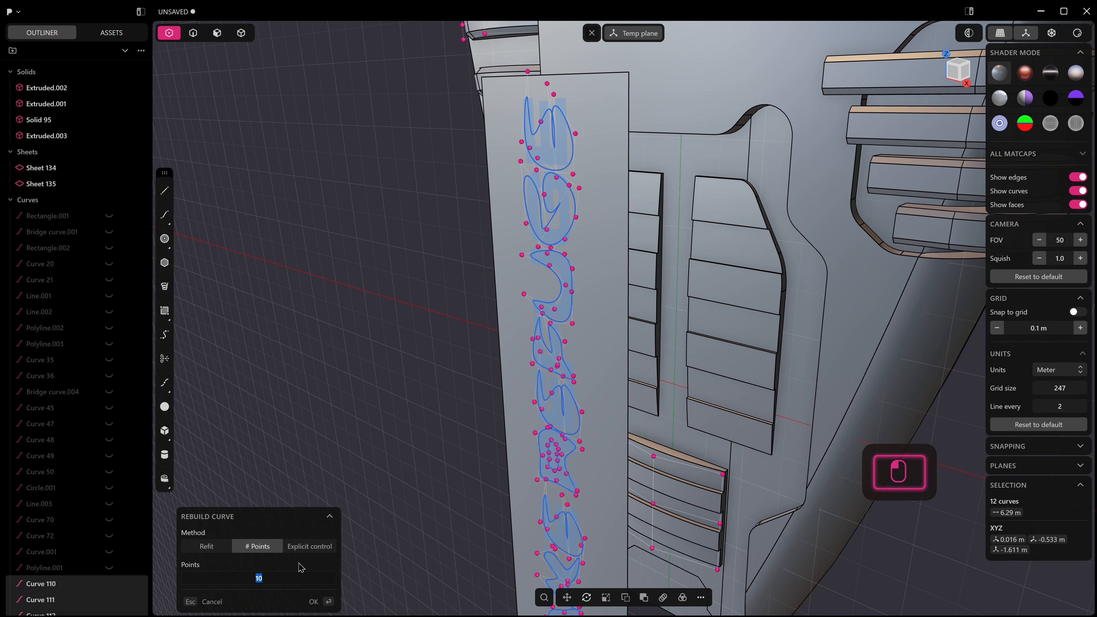
{"action": "type", "text": "100"}
{"action": "key", "text": "Return"}
{"action": "left_click", "coordinate": [271, 575]}
{"action": "type", "text": "60"}
{"action": "key", "text": "Return"}
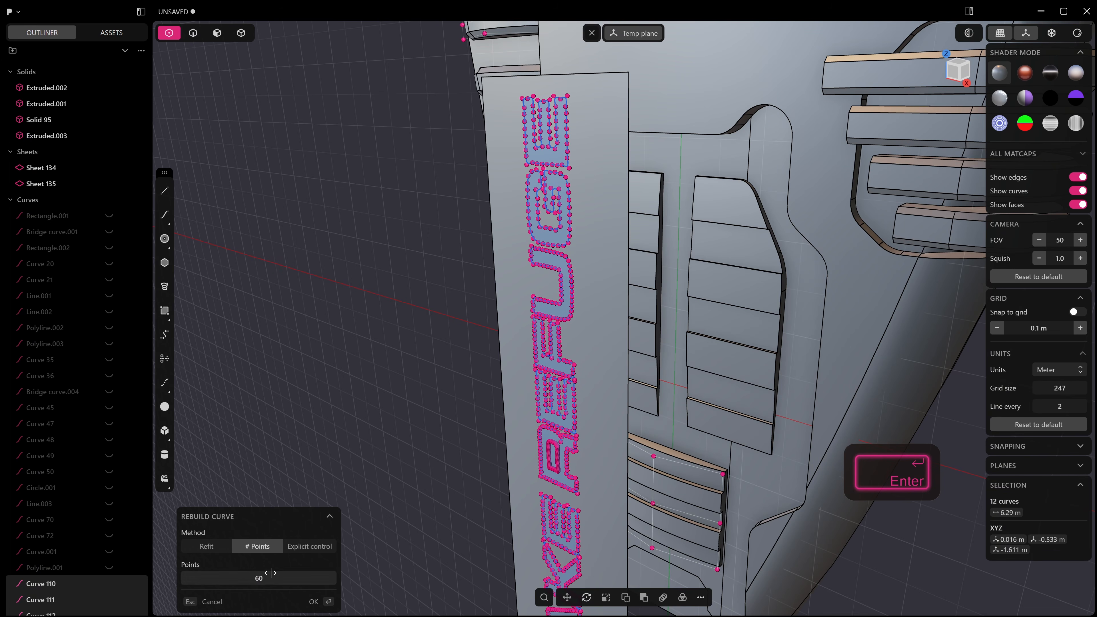
{"action": "right_click", "coordinate": [398, 407]}
{"action": "scroll", "coordinate": [544, 423], "scroll_direction": "down", "scroll_amount": 6}
{"action": "left_click", "coordinate": [805, 414]}
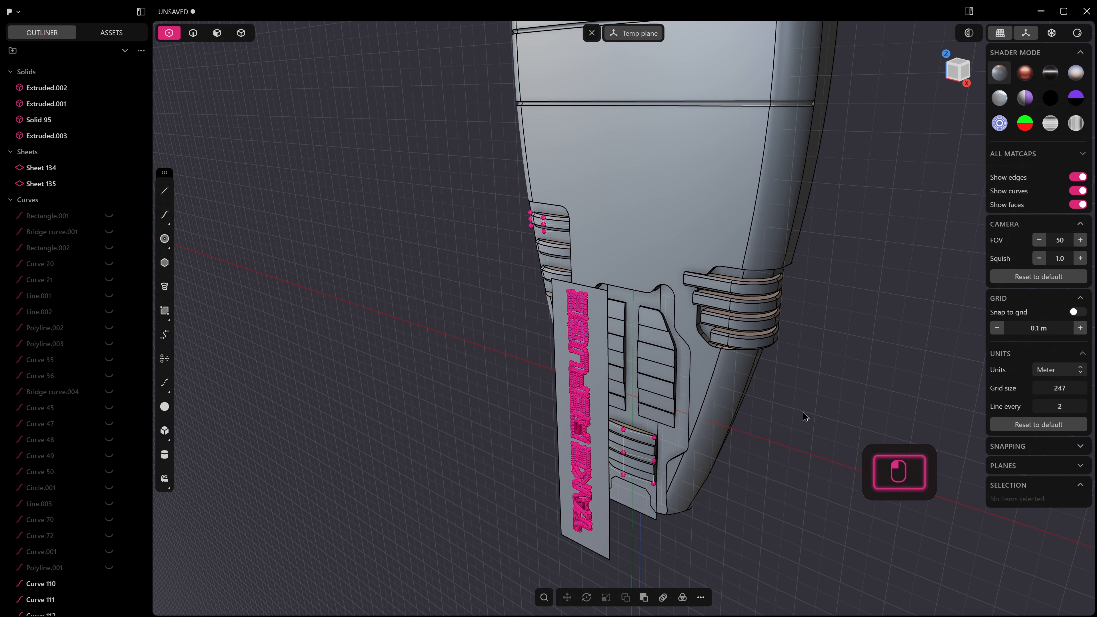
{"action": "key", "text": "z"}
Step: Start deforming all twelve lettering curves with the unwrapped sheet as reference face and the board's band face as target face
{"action": "middle_click_drag", "start_coordinate": [483, 336], "coordinate": [513, 306]}
{"action": "key", "text": "KP_3"}
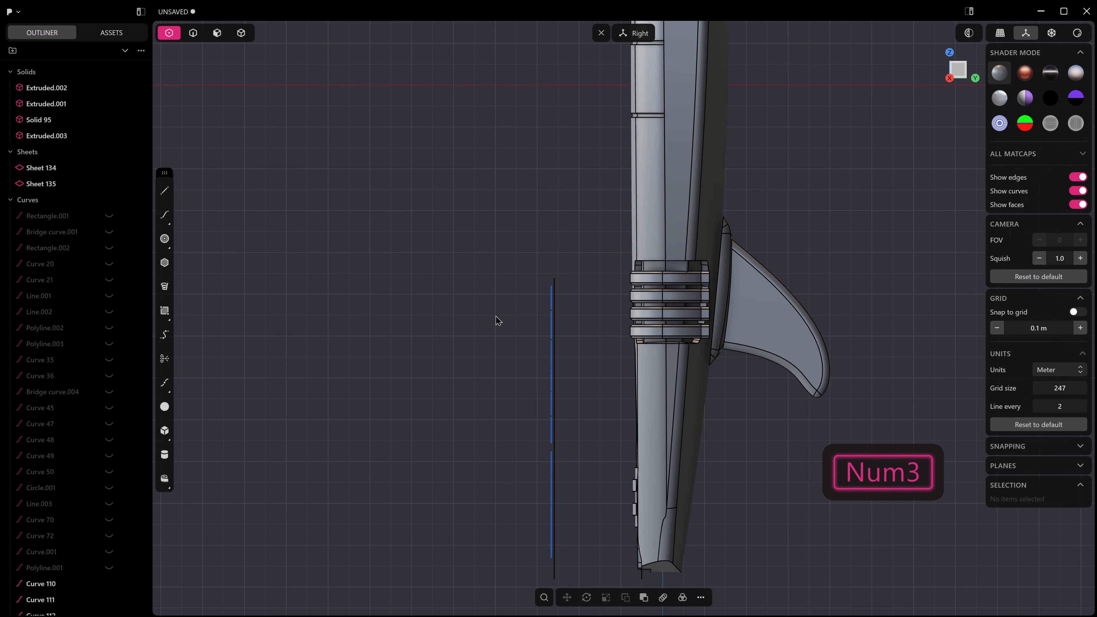
{"action": "left_click_drag", "start_coordinate": [524, 275], "coordinate": [555, 388]}
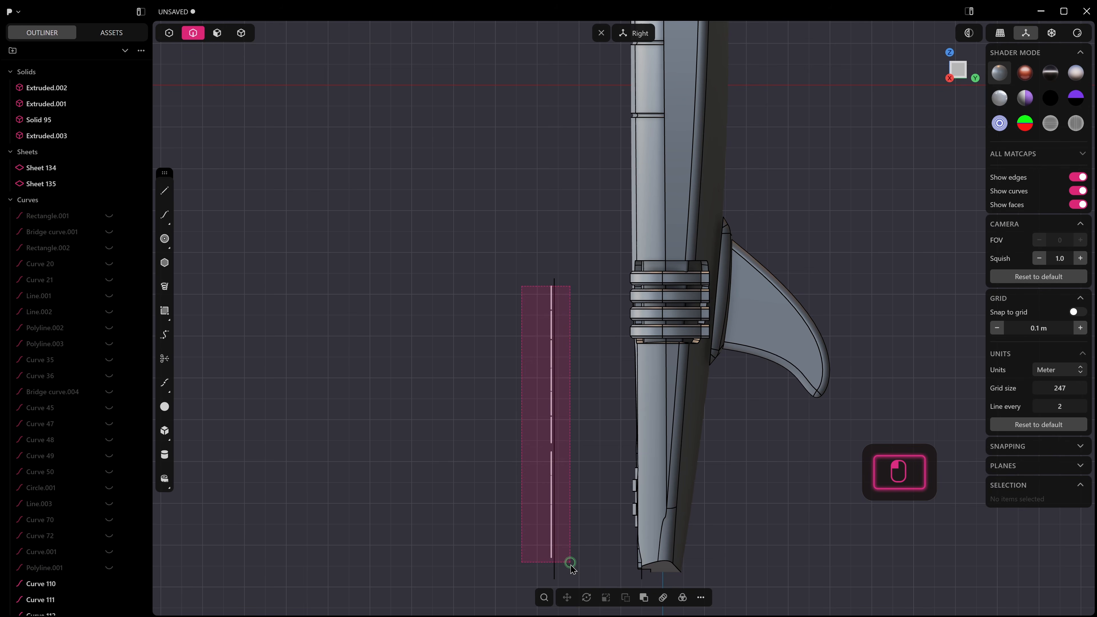
{"action": "left_click_drag", "start_coordinate": [570, 562], "coordinate": [571, 561]}
{"action": "right_click_drag", "start_coordinate": [571, 561], "coordinate": [622, 517]}
{"action": "type", "text": "fdef"}
{"action": "key", "text": "Return"}
{"action": "left_click", "coordinate": [568, 368]}
{"action": "mouse_move", "coordinate": [569, 368]}
{"action": "right_mouse_down"}
{"action": "mouse_move", "coordinate": [620, 370]}
{"action": "mouse_move", "coordinate": [630, 326]}
{"action": "mouse_move", "coordinate": [558, 366]}
{"action": "right_mouse_up"}
{"action": "left_click", "coordinate": [630, 336]}
{"action": "scroll", "coordinate": [558, 366], "scroll_direction": "up", "scroll_amount": 4}
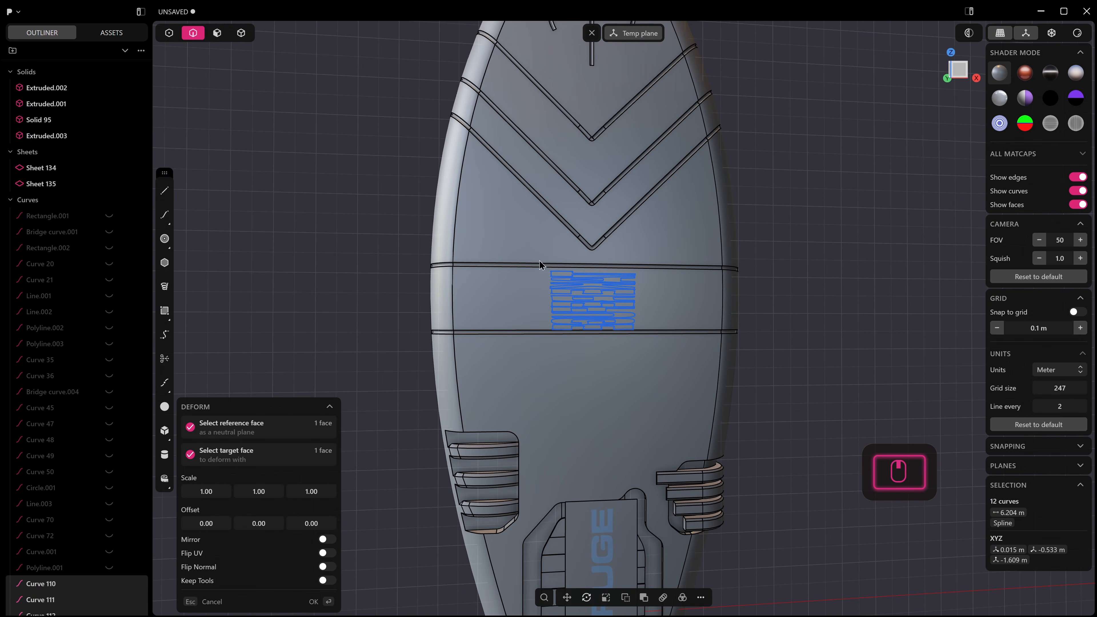
Step: Turn on Flip UV and Mirror so the TAKE REFUGE curves read correctly across the band, and apply the deformation
{"action": "left_click", "coordinate": [327, 553]}
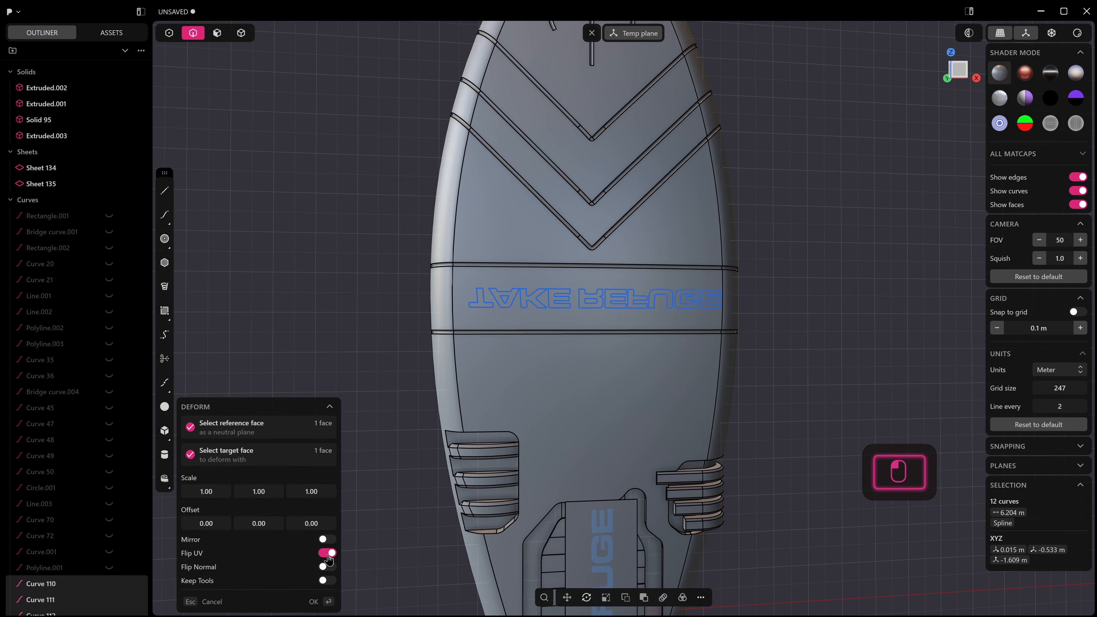
{"action": "left_click", "coordinate": [329, 540]}
{"action": "middle_click_drag", "start_coordinate": [744, 420], "coordinate": [717, 434]}
{"action": "scroll", "coordinate": [742, 418], "scroll_direction": "up", "scroll_amount": 2}
{"action": "middle_click_drag", "start_coordinate": [792, 396], "coordinate": [822, 346]}
{"action": "right_click", "coordinate": [824, 346]}
Step: Try to fill the final letter E's curve on the band with a patch
{"action": "scroll", "coordinate": [769, 322], "scroll_direction": "up", "scroll_amount": 4}
{"action": "middle_click_drag", "start_coordinate": [739, 292], "coordinate": [602, 298]}
{"action": "middle_click_drag", "start_coordinate": [715, 202], "coordinate": [710, 237]}
{"action": "left_click", "coordinate": [678, 205]}
{"action": "left_click", "coordinate": [683, 195]}
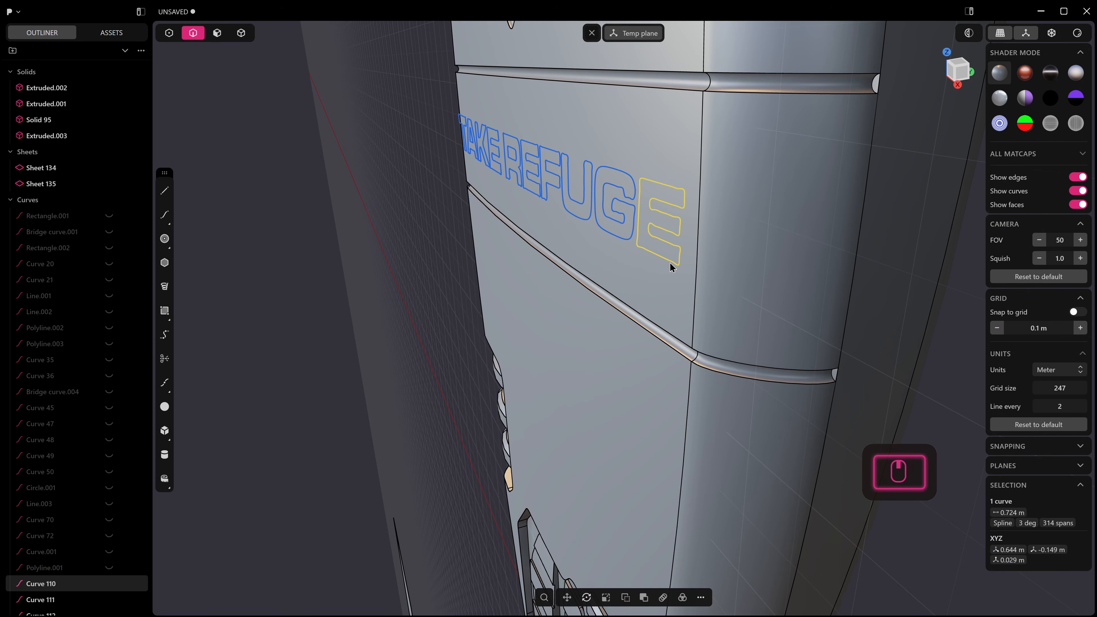
{"action": "key", "text": "alt+f"}
{"action": "key", "text": "KP_1"}
{"action": "key", "text": "alt+z"}
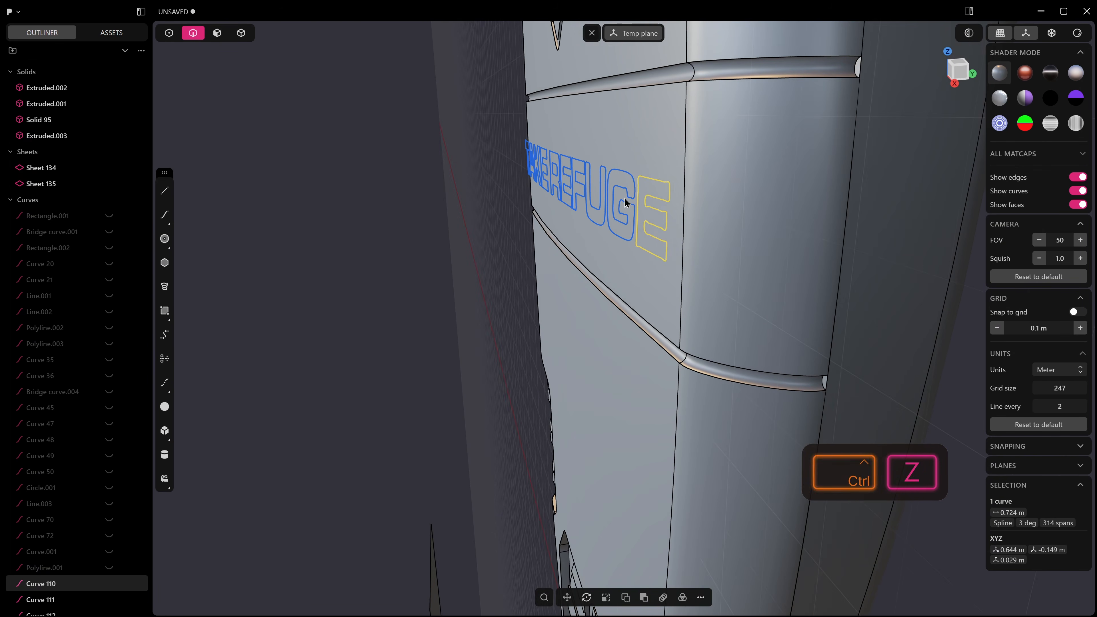
Step: Select all the deformed lettering curves from the right view and patch them into sheets
{"action": "key", "text": "KP_3"}
{"action": "left_click", "coordinate": [427, 138]}
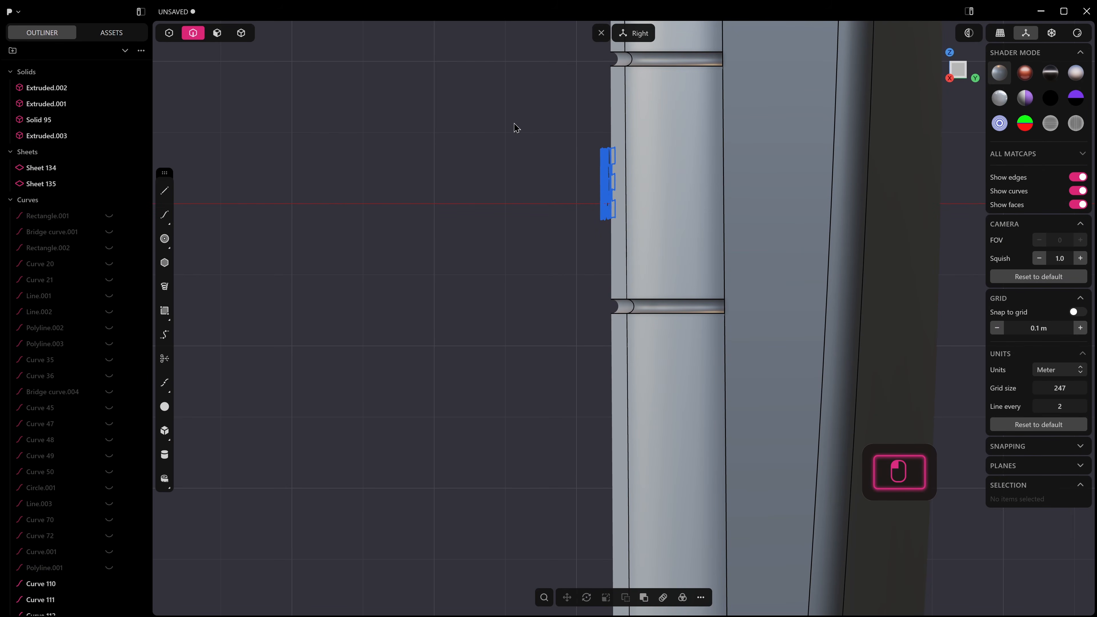
{"action": "left_click_drag", "start_coordinate": [600, 180], "coordinate": [627, 229]}
{"action": "middle_click_drag", "start_coordinate": [534, 267], "coordinate": [514, 305]}
{"action": "key", "text": "alt+f"}
{"action": "right_click", "coordinate": [562, 341]}
{"action": "middle_click_drag", "start_coordinate": [353, 271], "coordinate": [457, 303]}
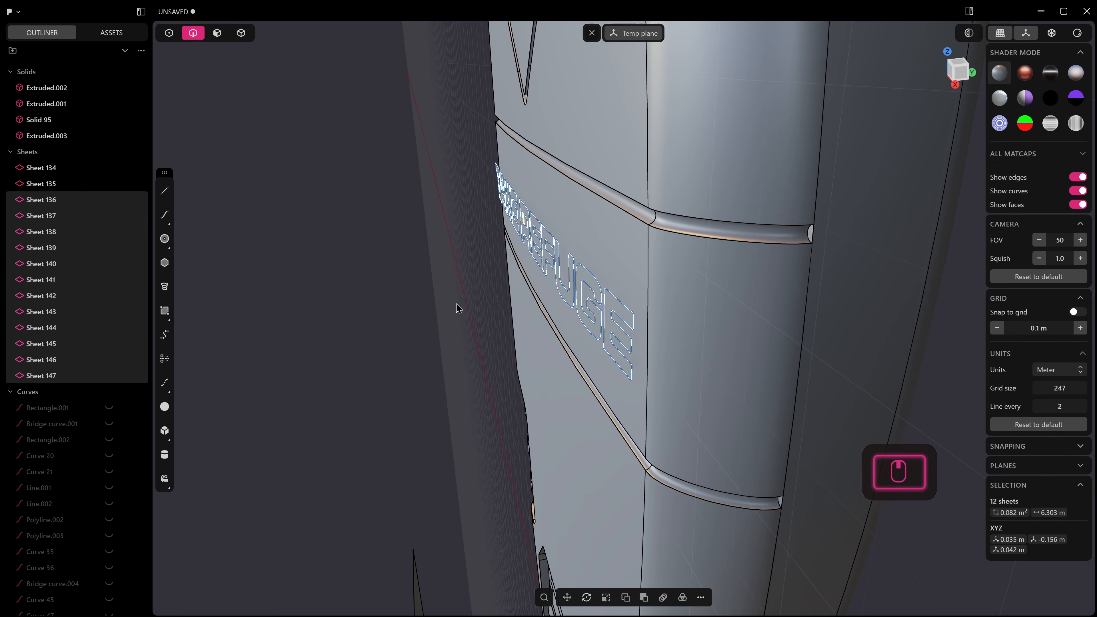
Step: Thicken the letter sheets equally to both sides with locked distances of about -0.06 m, through the band face
{"action": "key", "text": "shift+f"}
{"action": "left_click", "coordinate": [466, 395]}
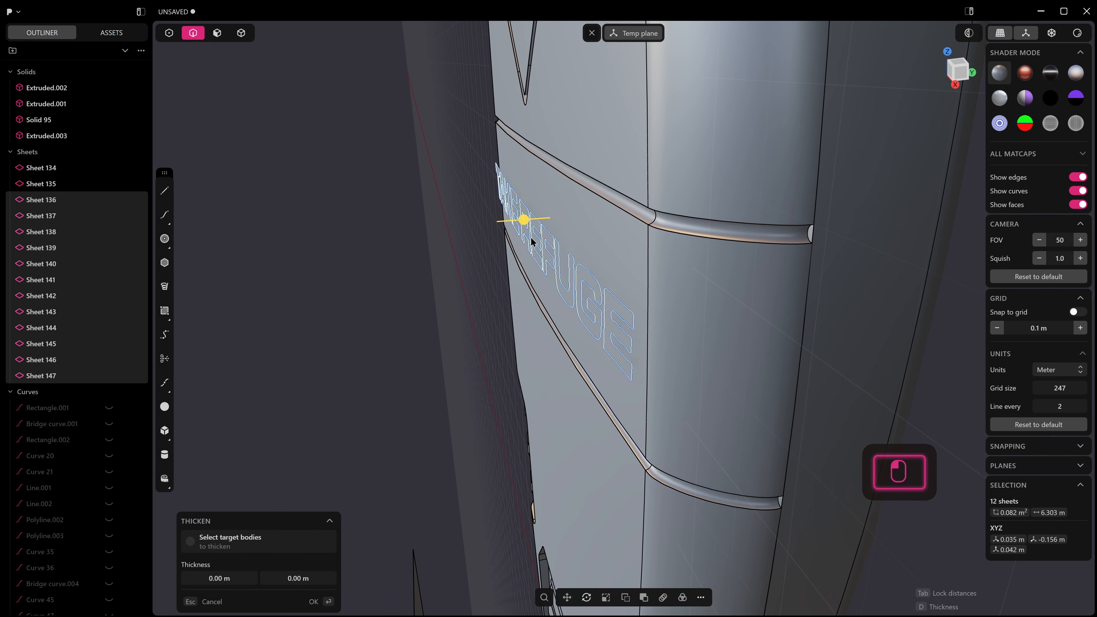
{"action": "left_click_drag", "start_coordinate": [523, 218], "coordinate": [548, 224]}
{"action": "key", "text": "Tab"}
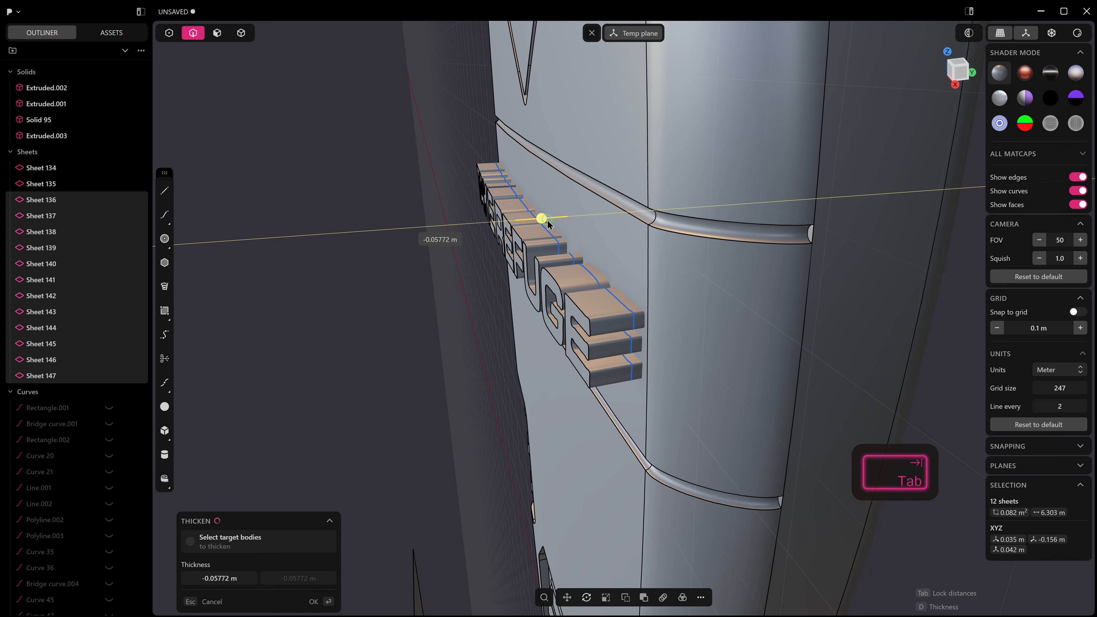
{"action": "middle_click_drag", "start_coordinate": [549, 281], "coordinate": [649, 437]}
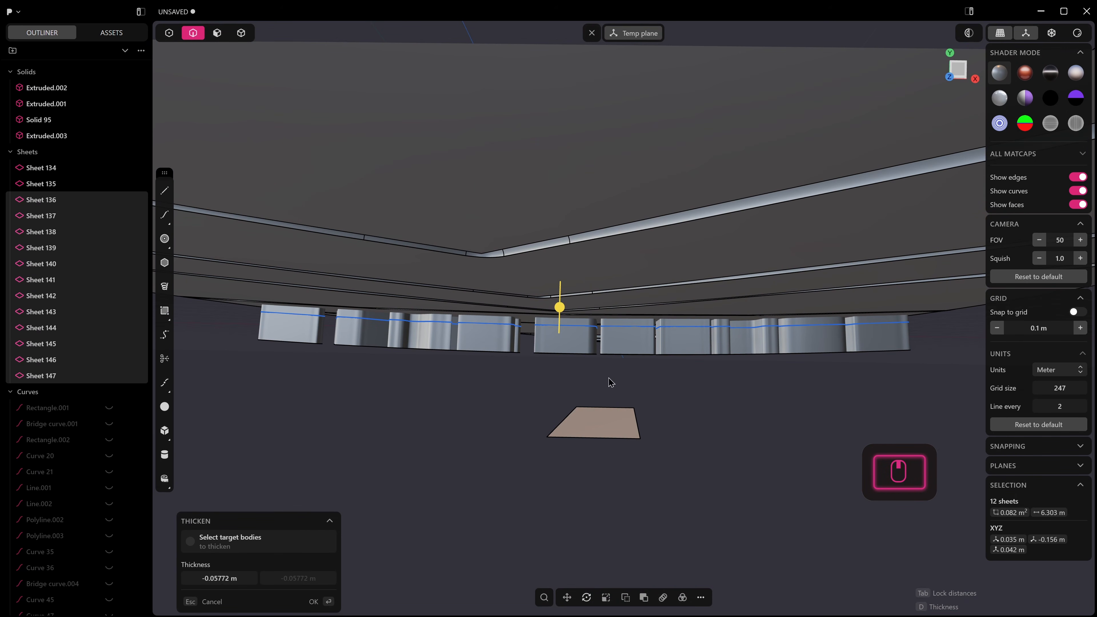
{"action": "middle_click_drag", "start_coordinate": [670, 355], "coordinate": [670, 249]}
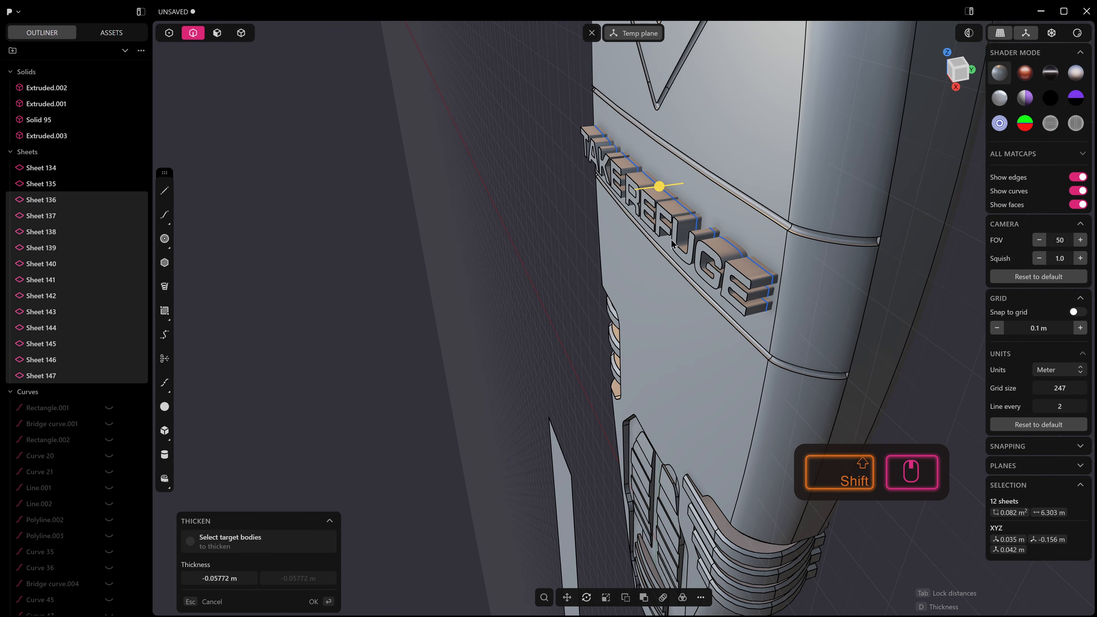
{"action": "left_click_drag", "start_coordinate": [661, 191], "coordinate": [665, 194]}
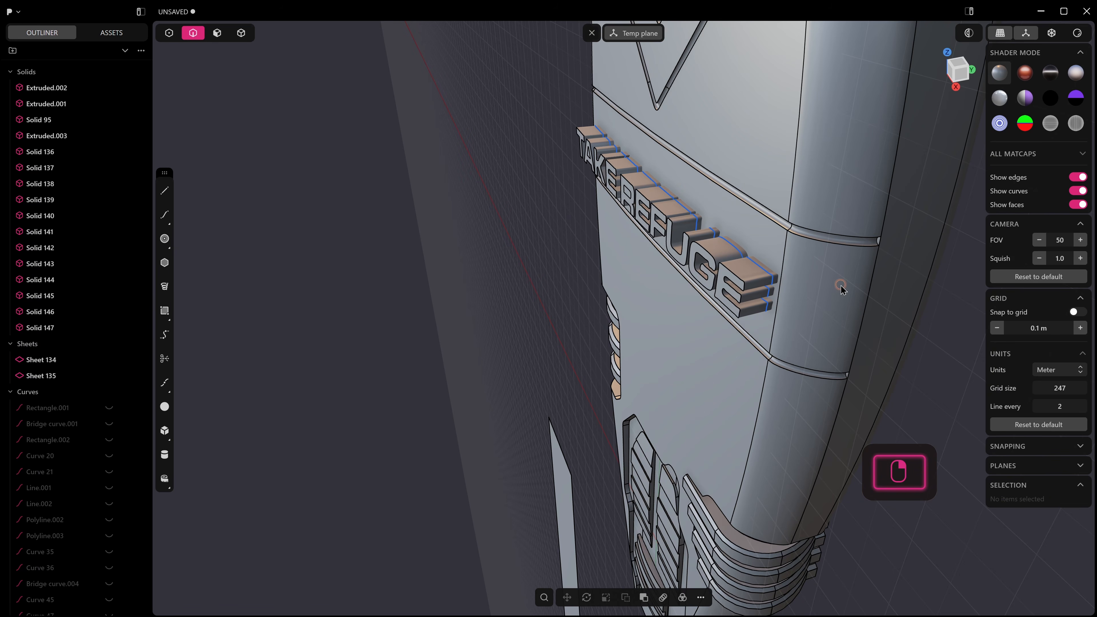
Step: Subtract all the thickened letter solids from the surfboard body with a Boolean difference
{"action": "left_click", "coordinate": [829, 264]}
{"action": "key", "text": "q"}
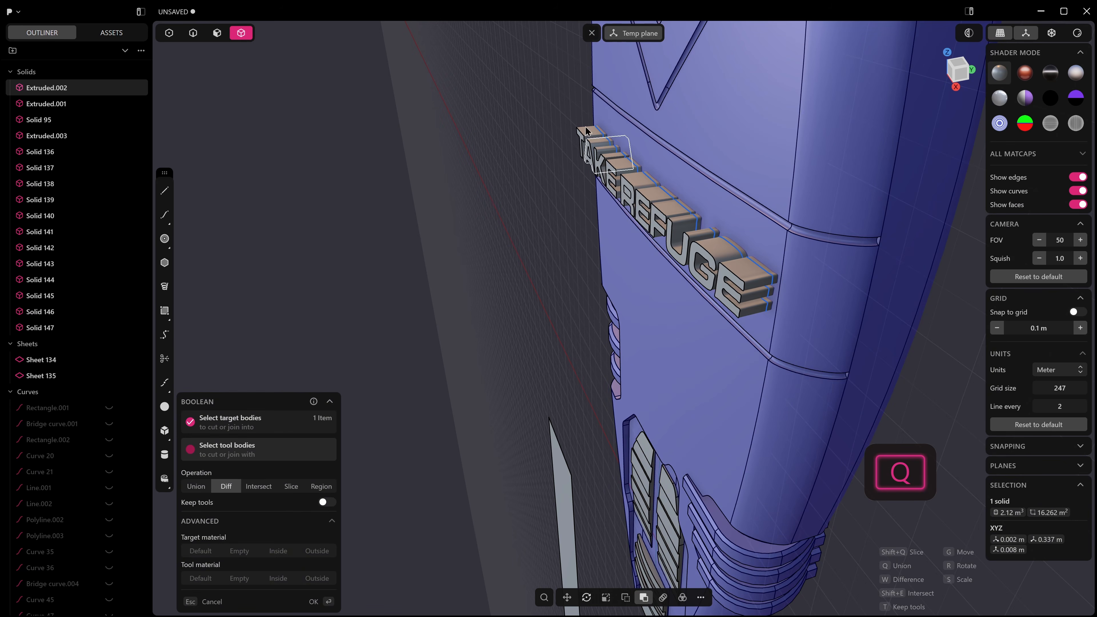
{"action": "left_click_drag", "start_coordinate": [625, 162], "coordinate": [787, 359]}
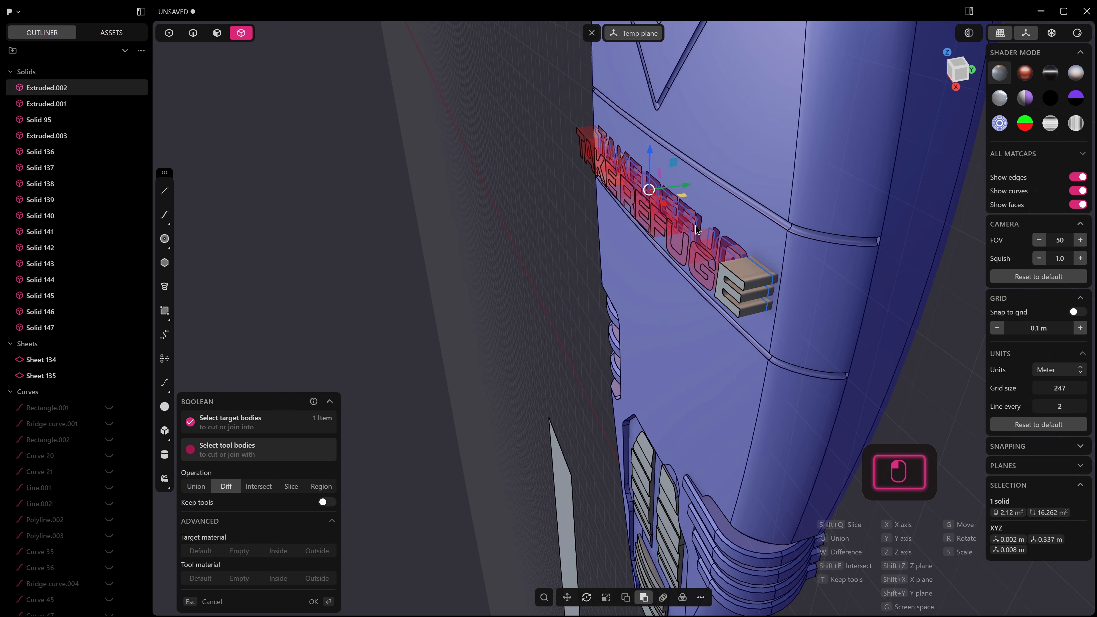
{"action": "left_click_drag", "start_coordinate": [720, 248], "coordinate": [788, 330], "text": "shift"}
{"action": "left_click", "coordinate": [758, 294], "text": "shift"}
{"action": "middle_click_drag", "start_coordinate": [746, 299], "coordinate": [421, 205]}
{"action": "right_click", "coordinate": [781, 299]}
Step: Hide the lettering curves and the unwrapped sheet in front of the board
{"action": "left_click", "coordinate": [65, 200]}
{"action": "key", "text": "g"}
{"action": "key", "text": "h"}
{"action": "middle_click_drag", "start_coordinate": [350, 261], "coordinate": [427, 419]}
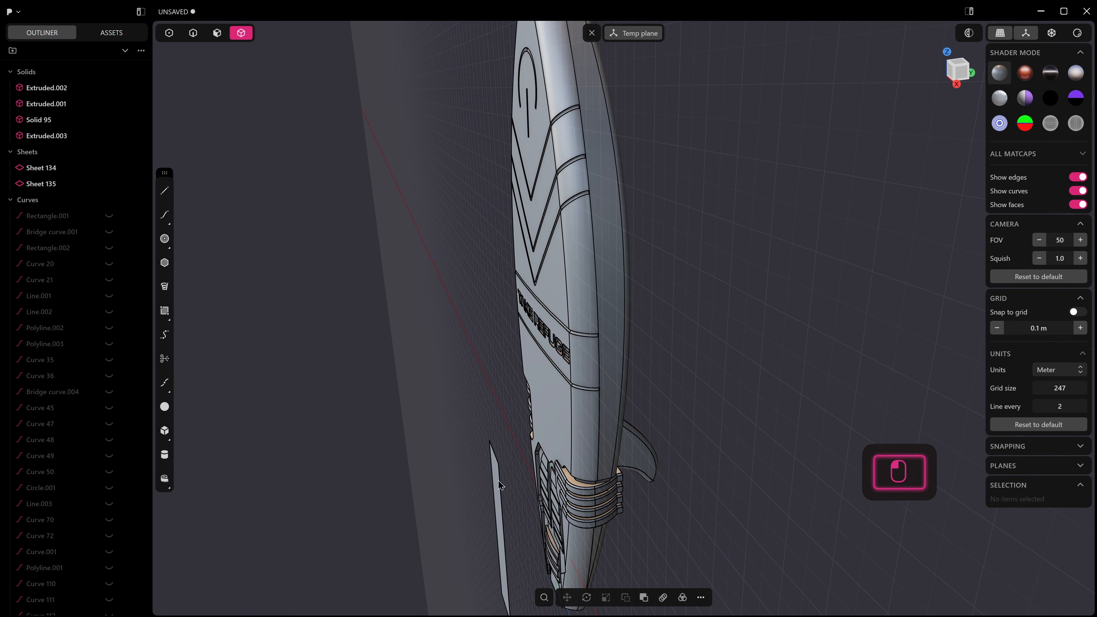
{"action": "left_click", "coordinate": [496, 488]}
{"action": "key", "text": "h"}
Step: Select the engraved letters' faces in the front view and move them about -0.04 m along X to centre the text
{"action": "middle_click_drag", "start_coordinate": [497, 489], "coordinate": [600, 437]}
{"action": "scroll", "coordinate": [554, 309], "scroll_direction": "up", "scroll_amount": 5}
{"action": "middle_click_drag", "start_coordinate": [540, 319], "coordinate": [561, 348]}
{"action": "key", "text": "KP_1"}
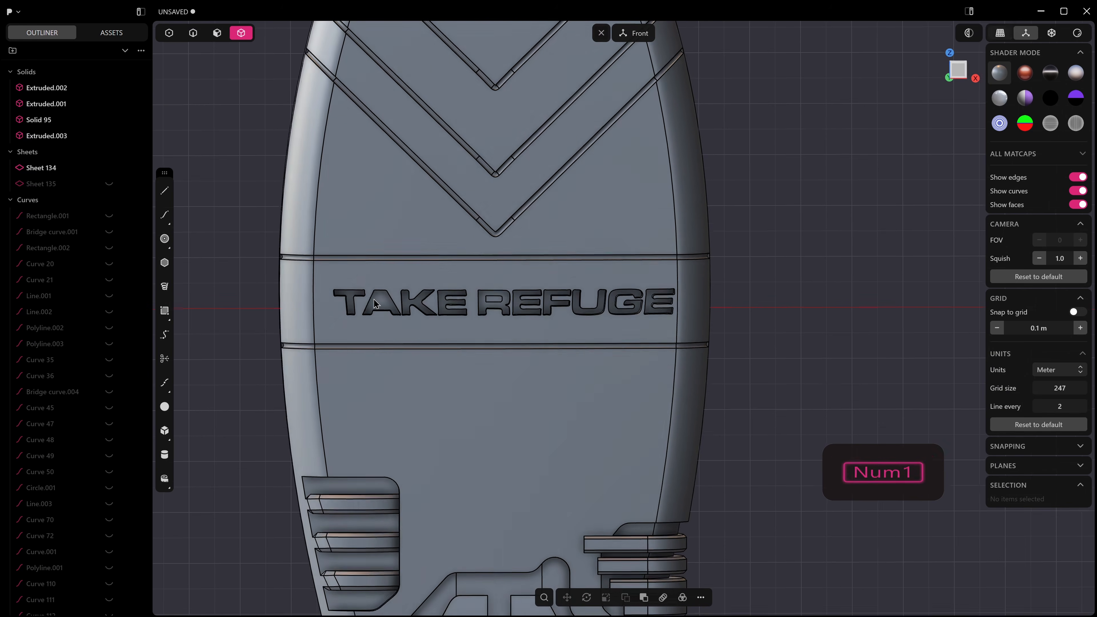
{"action": "left_click_drag", "start_coordinate": [331, 279], "coordinate": [518, 358]}
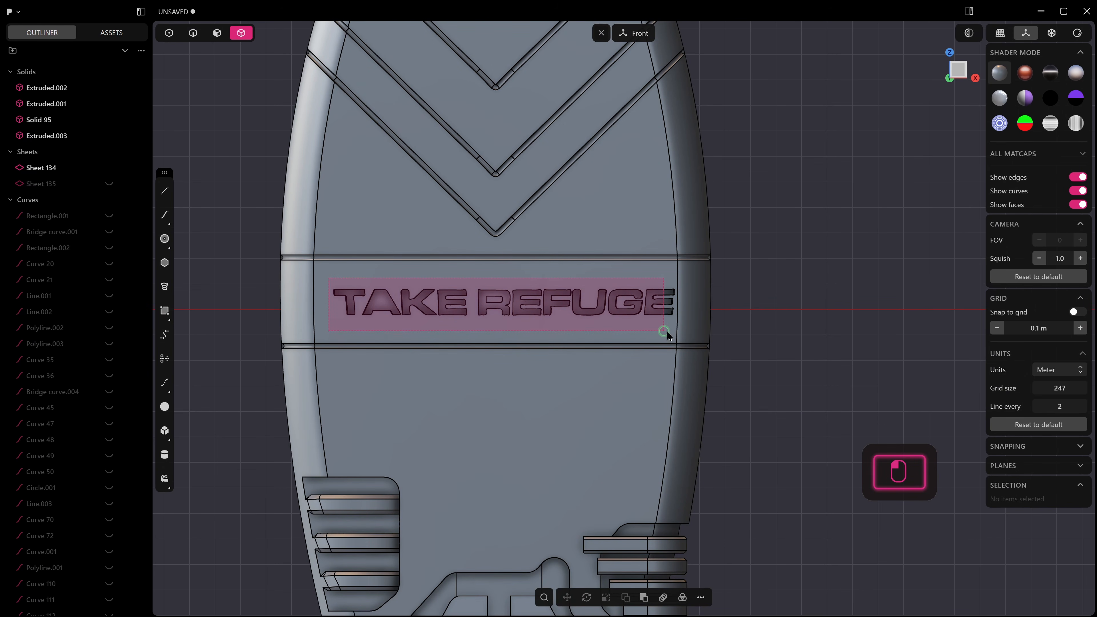
{"action": "left_click_drag", "start_coordinate": [684, 334], "coordinate": [684, 334]}
{"action": "key", "text": "3"}
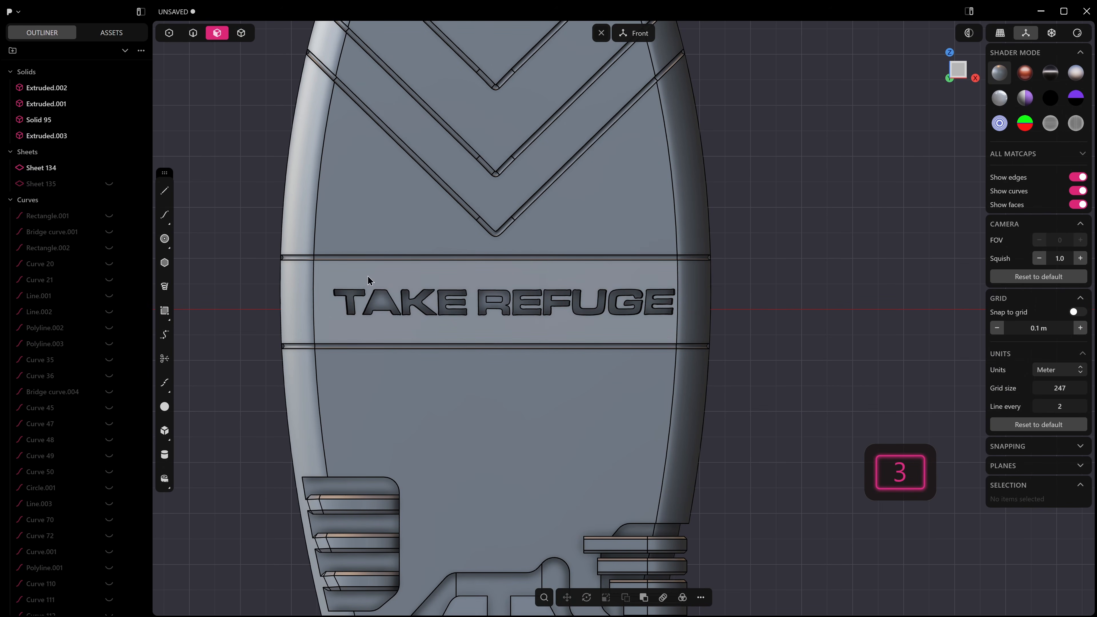
{"action": "left_click_drag", "start_coordinate": [324, 275], "coordinate": [682, 334]}
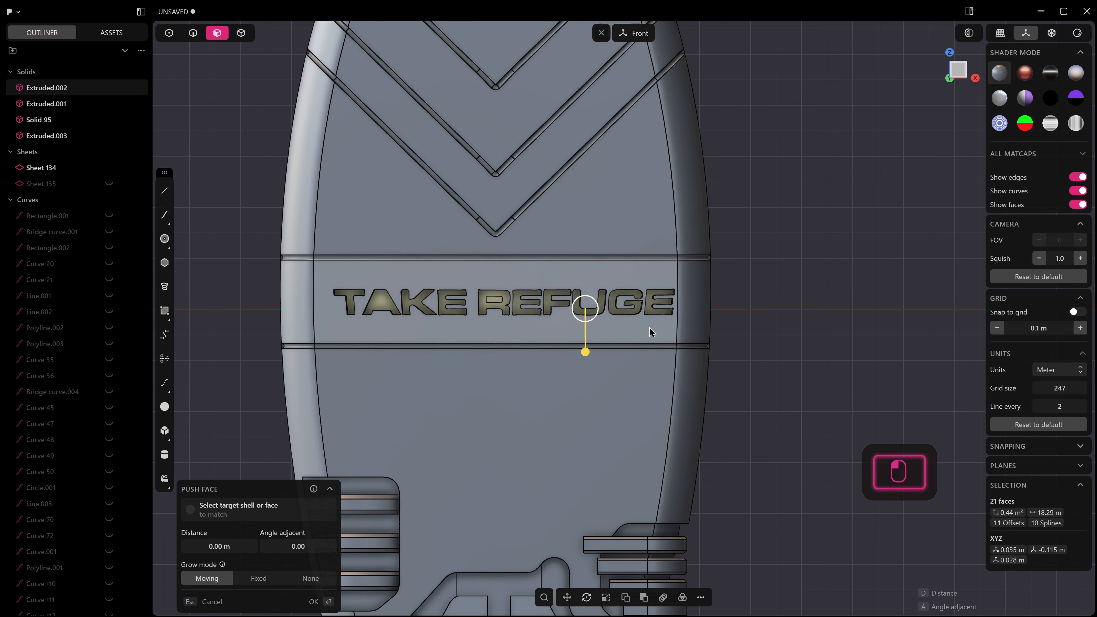
{"action": "key", "text": "g"}
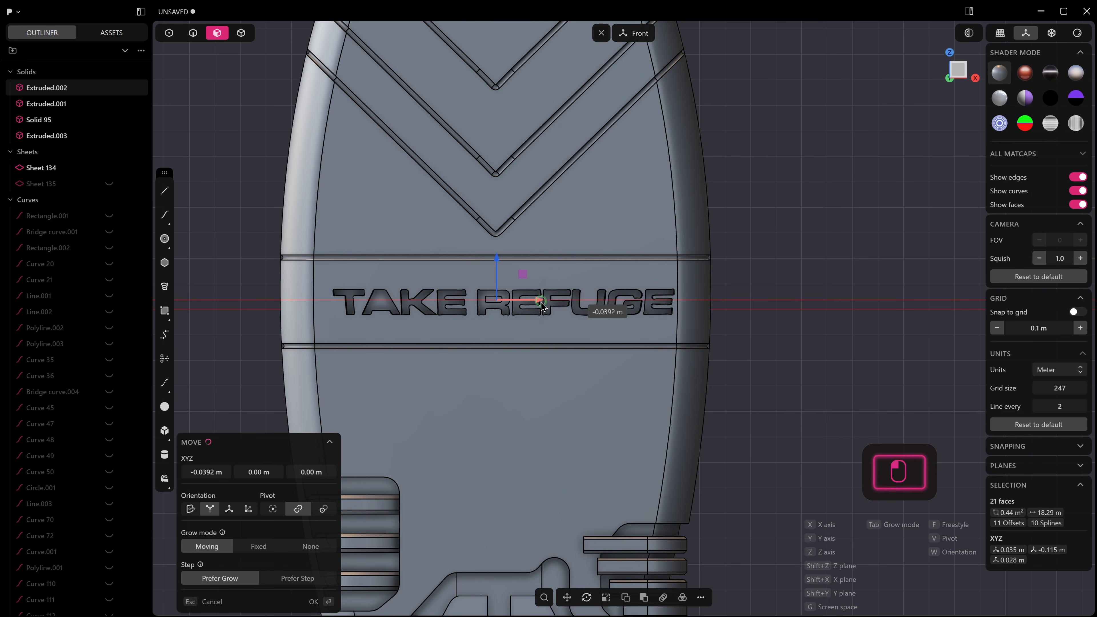
{"action": "left_click", "coordinate": [543, 305]}
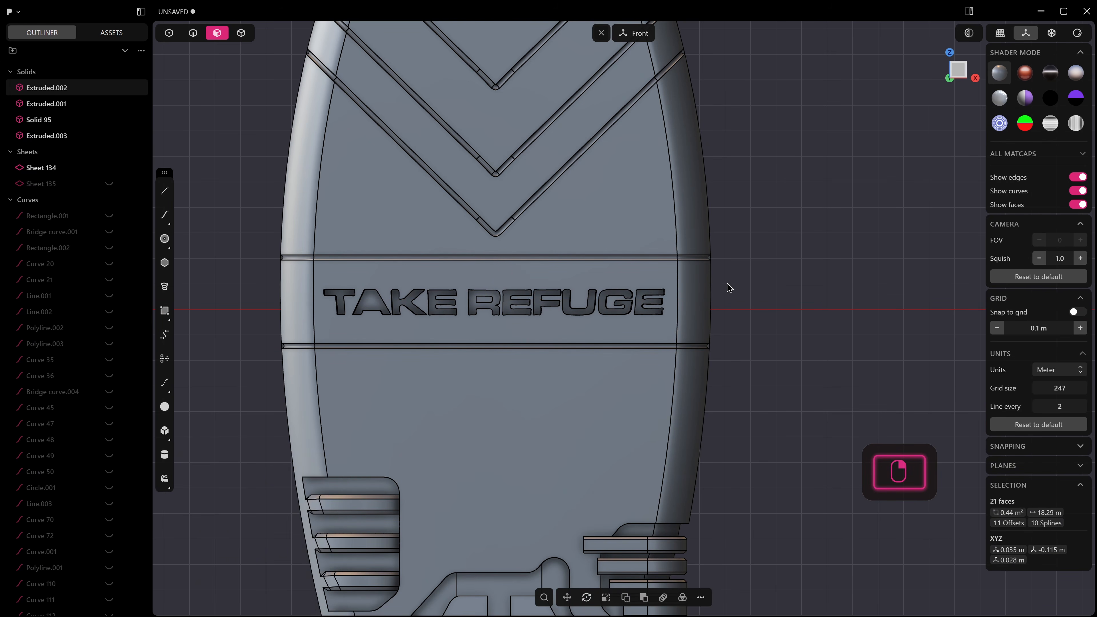
Step: Try to push the small floor face inside the engraved letter R
{"action": "scroll", "coordinate": [430, 326], "scroll_direction": "up", "scroll_amount": 10}
{"action": "middle_click_drag", "start_coordinate": [482, 301], "coordinate": [428, 316]}
{"action": "middle_click_drag", "start_coordinate": [519, 283], "coordinate": [499, 254]}
{"action": "left_click", "coordinate": [536, 262]}
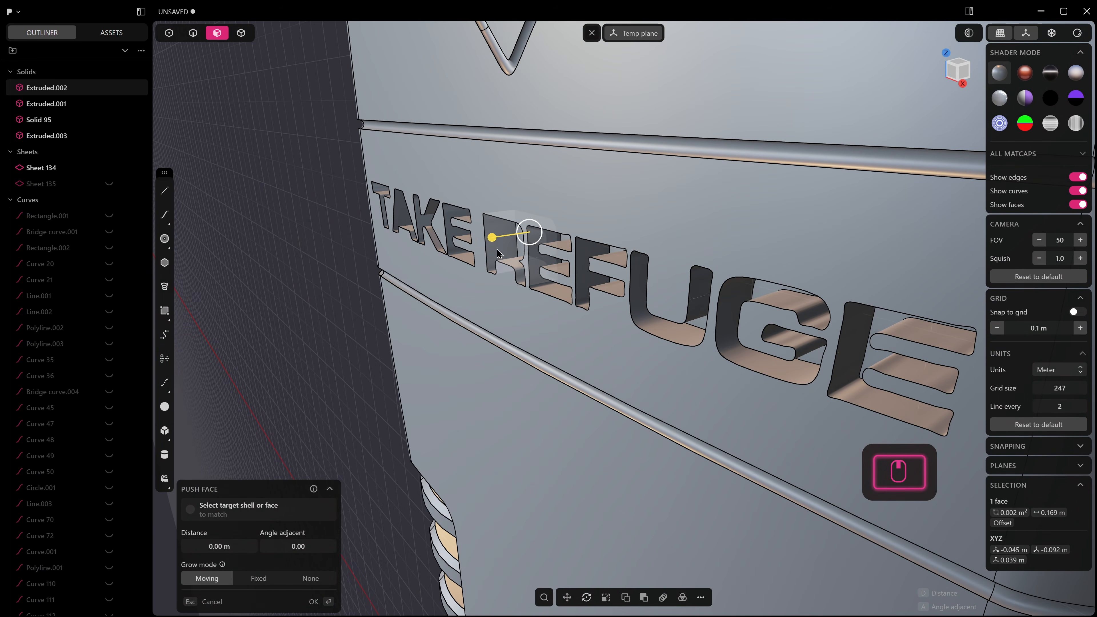
{"action": "left_click_drag", "start_coordinate": [493, 237], "coordinate": [482, 247]}
{"action": "key", "text": "e"}
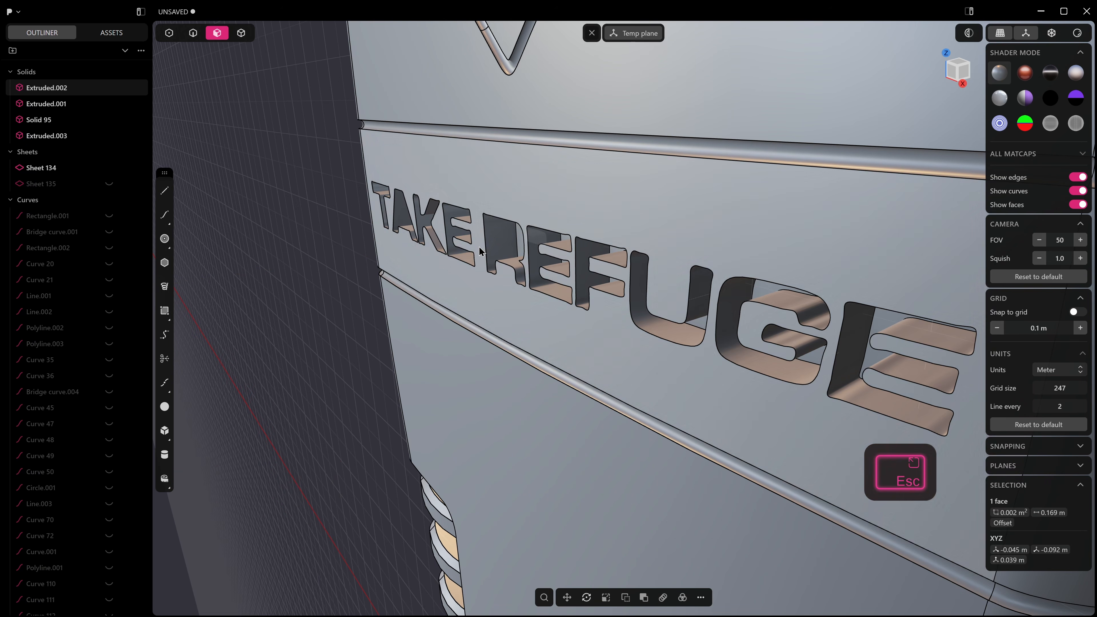
{"action": "left_click_drag", "start_coordinate": [485, 243], "coordinate": [448, 266]}
{"action": "right_click", "coordinate": [448, 265]}
Step: Try to offset the outline of the engraved letter A's floor face
{"action": "middle_click_drag", "start_coordinate": [448, 264], "coordinate": [514, 261]}
{"action": "middle_click_drag", "start_coordinate": [324, 277], "coordinate": [345, 337], "text": "shift"}
{"action": "left_click", "coordinate": [360, 298]}
{"action": "key", "text": "o"}
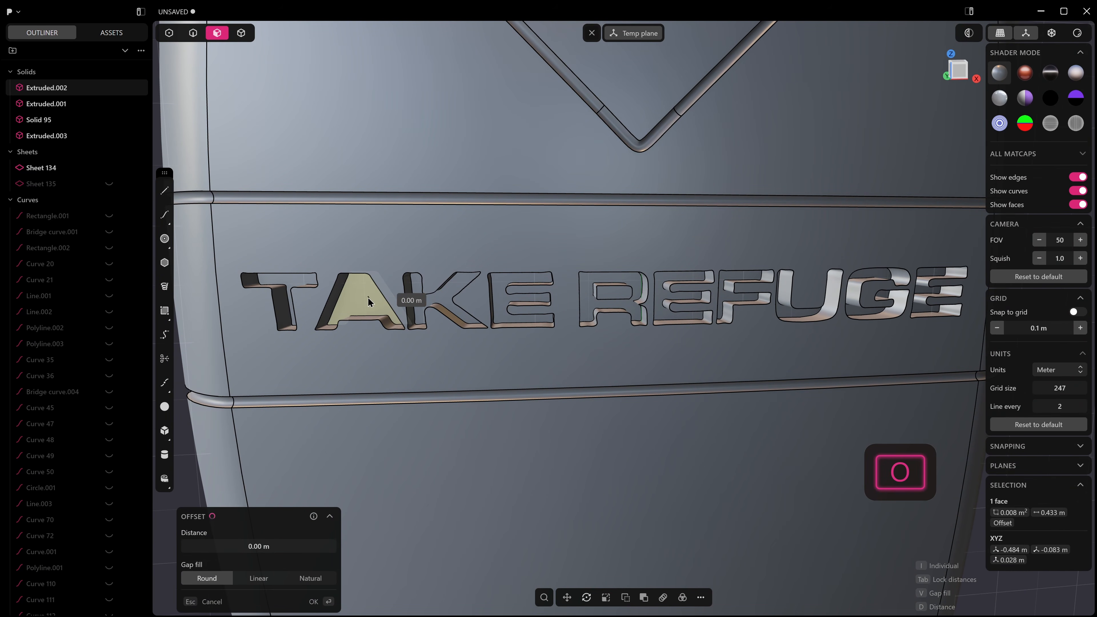
{"action": "key", "text": "Escape"}
{"action": "key", "text": "i"}
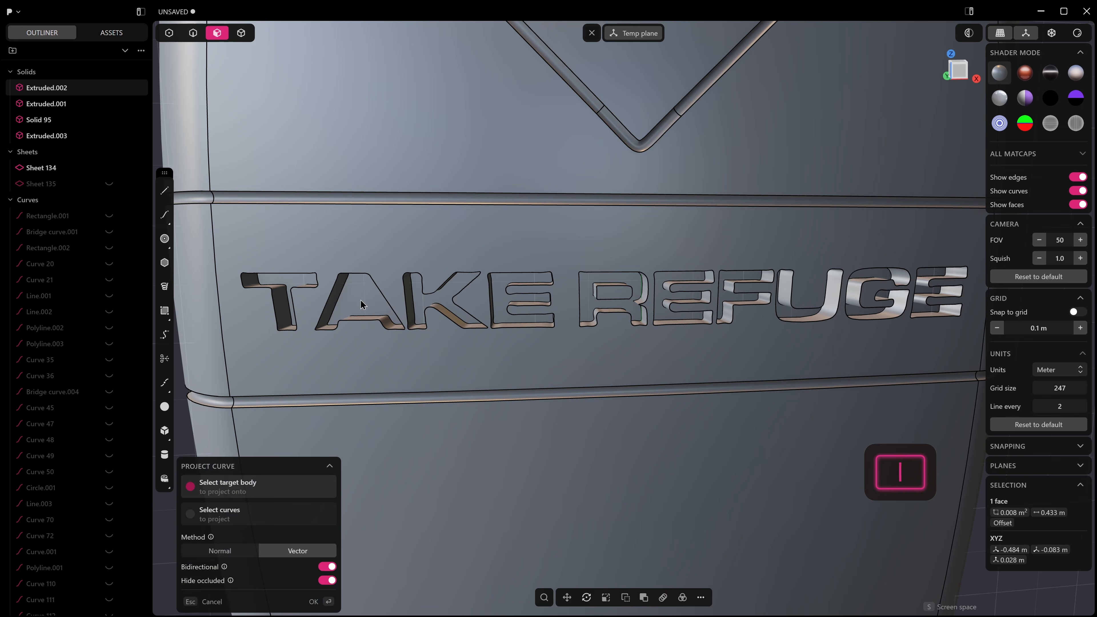
{"action": "key", "text": "Escape"}
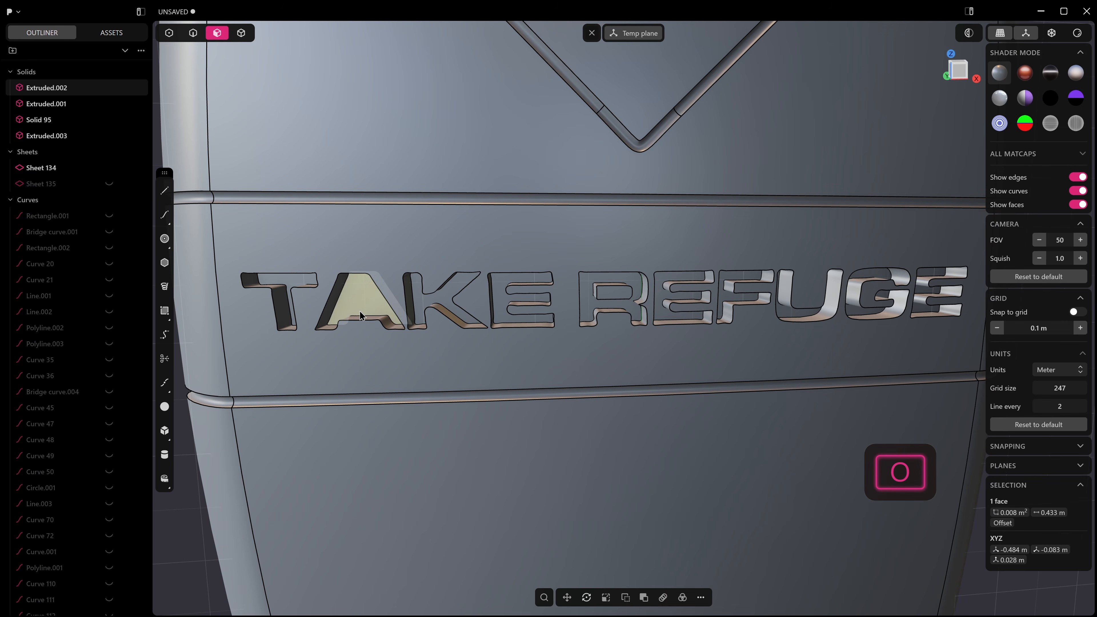
{"action": "key", "text": "o"}
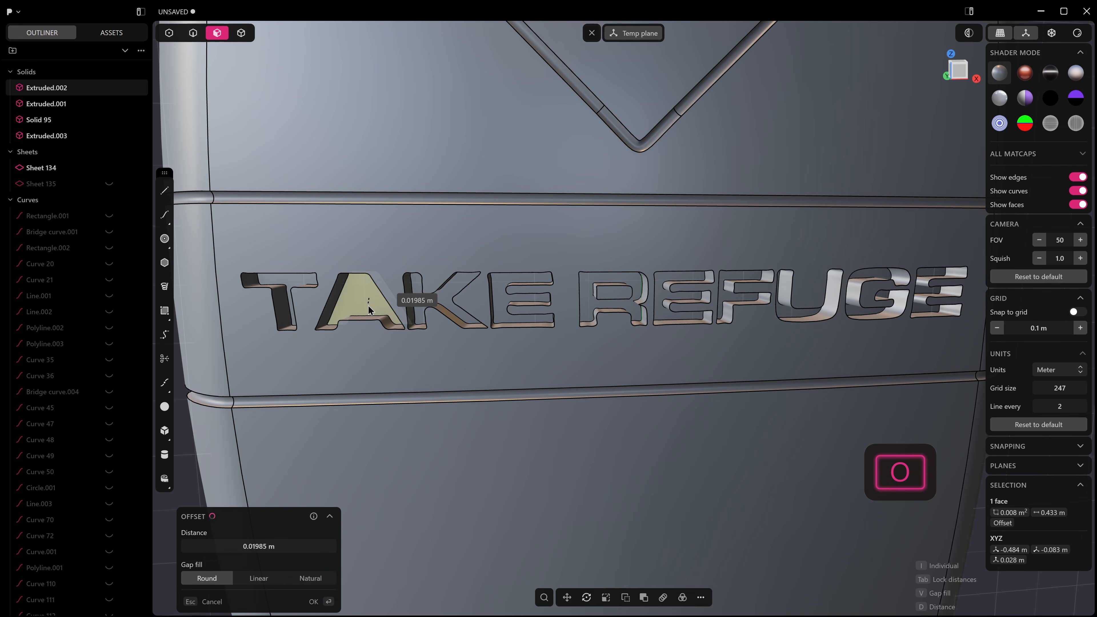
{"action": "key", "text": "Escape"}
Step: Try to chamfer the engraved letter T's outer edge loop by about 0.01 m
{"action": "middle_click_drag", "start_coordinate": [360, 308], "coordinate": [364, 302]}
{"action": "key", "text": "KP_1"}
{"action": "scroll", "coordinate": [634, 260], "scroll_direction": "down", "scroll_amount": 1}
{"action": "scroll", "coordinate": [634, 302], "scroll_direction": "down", "scroll_amount": 5}
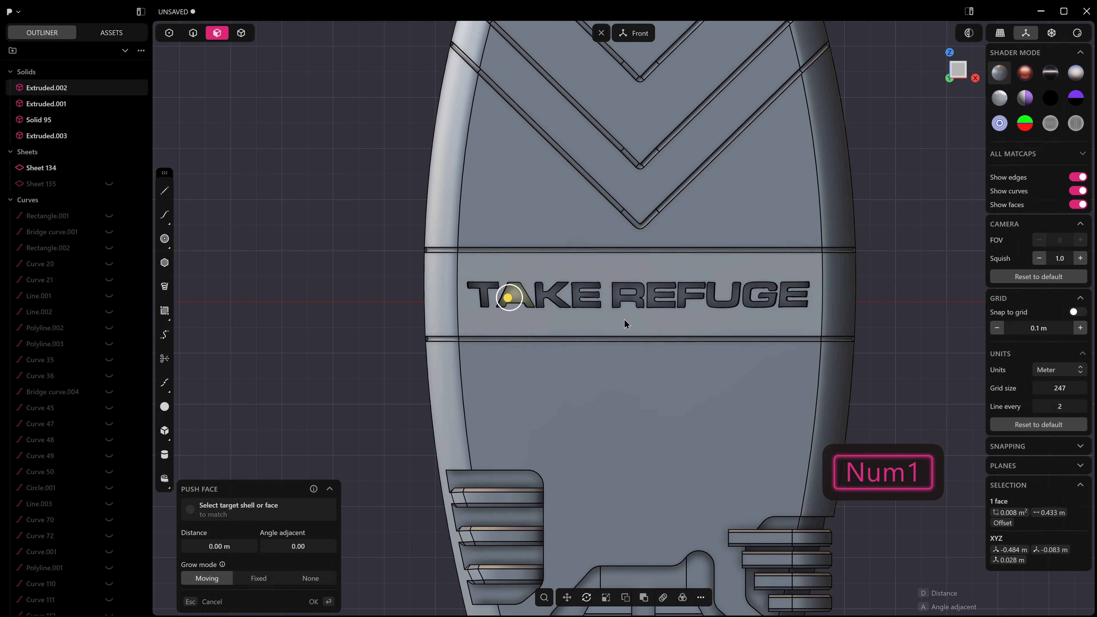
{"action": "left_click", "coordinate": [392, 301]}
{"action": "scroll", "coordinate": [394, 304], "scroll_direction": "down", "scroll_amount": 3}
{"action": "middle_click_drag", "start_coordinate": [432, 356], "coordinate": [414, 376], "text": "shift"}
{"action": "scroll", "coordinate": [488, 358], "scroll_direction": "down", "scroll_amount": 3}
{"action": "middle_click_drag", "start_coordinate": [501, 351], "coordinate": [553, 349]}
{"action": "scroll", "coordinate": [478, 322], "scroll_direction": "up", "scroll_amount": 5}
{"action": "key", "text": "2"}
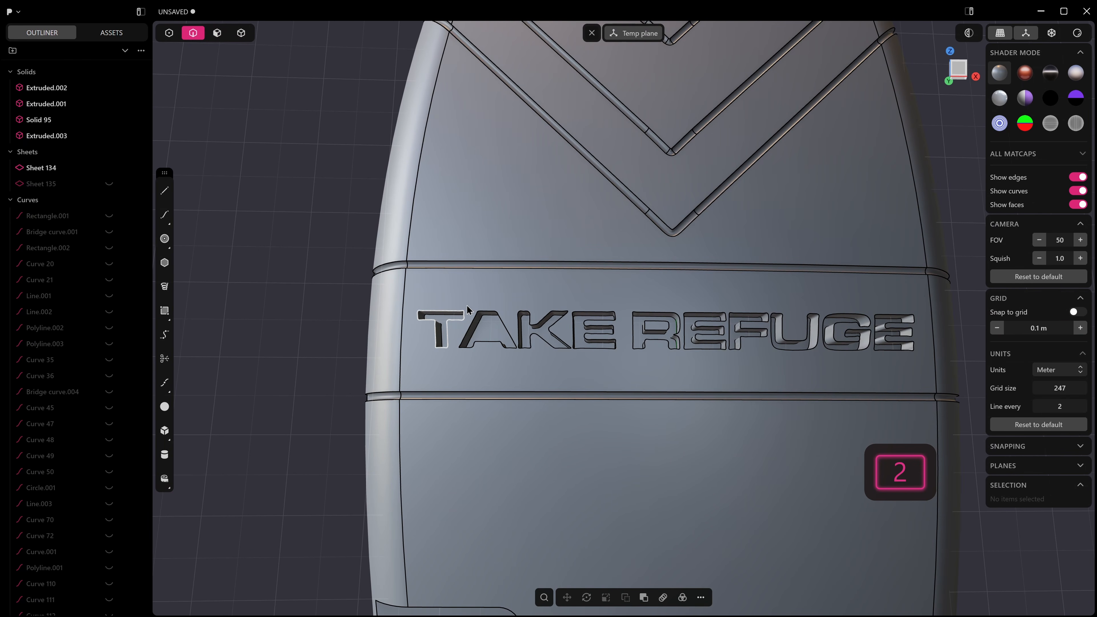
{"action": "left_click", "coordinate": [449, 309]}
{"action": "scroll", "coordinate": [450, 309], "scroll_direction": "up", "scroll_amount": 4}
{"action": "left_click_drag", "start_coordinate": [451, 306], "coordinate": [455, 301]}
{"action": "scroll", "coordinate": [447, 298], "scroll_direction": "up", "scroll_amount": 6}
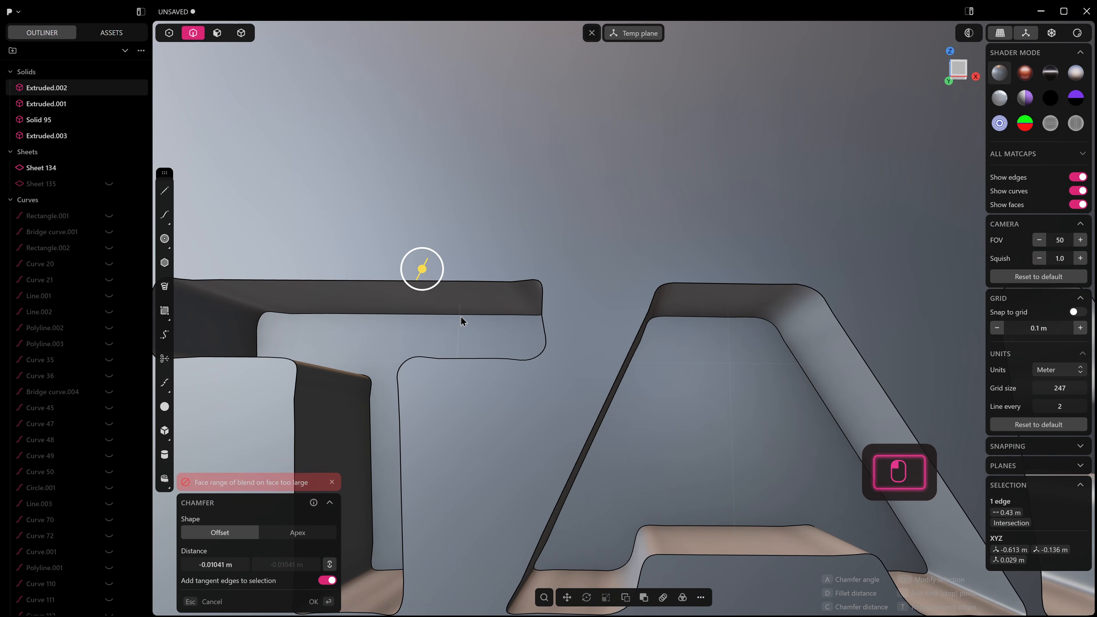
{"action": "key", "text": "Escape"}
Step: Try to start a fillet on the engraved letter T's outer edge loop
{"action": "left_click", "coordinate": [489, 292]}
{"action": "left_click", "coordinate": [496, 284]}
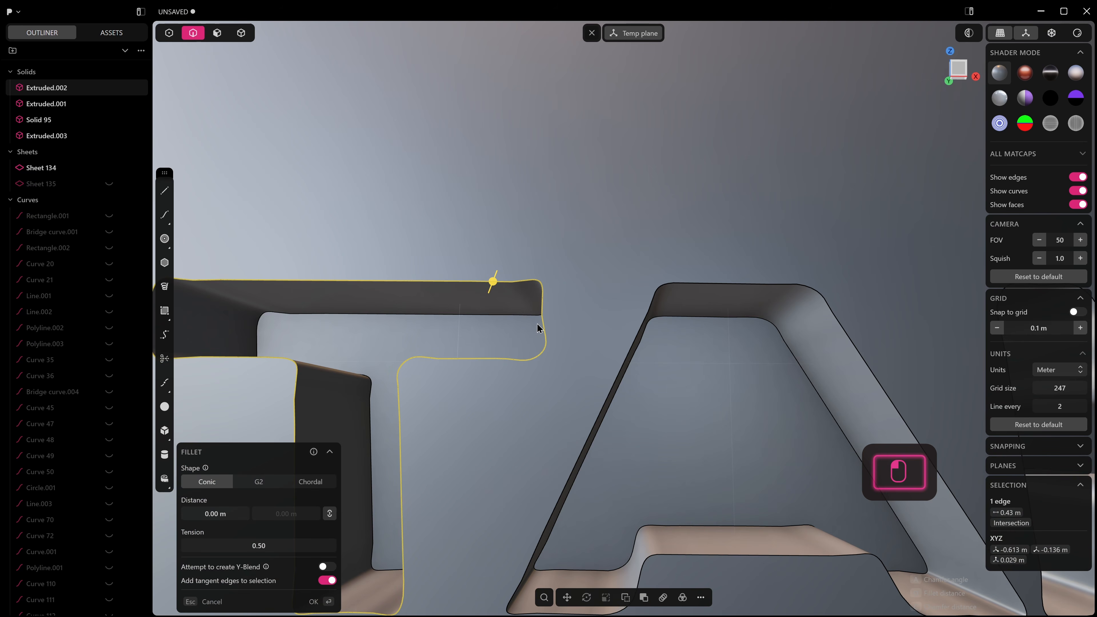
{"action": "key", "text": "p"}
{"action": "key", "text": "Escape"}
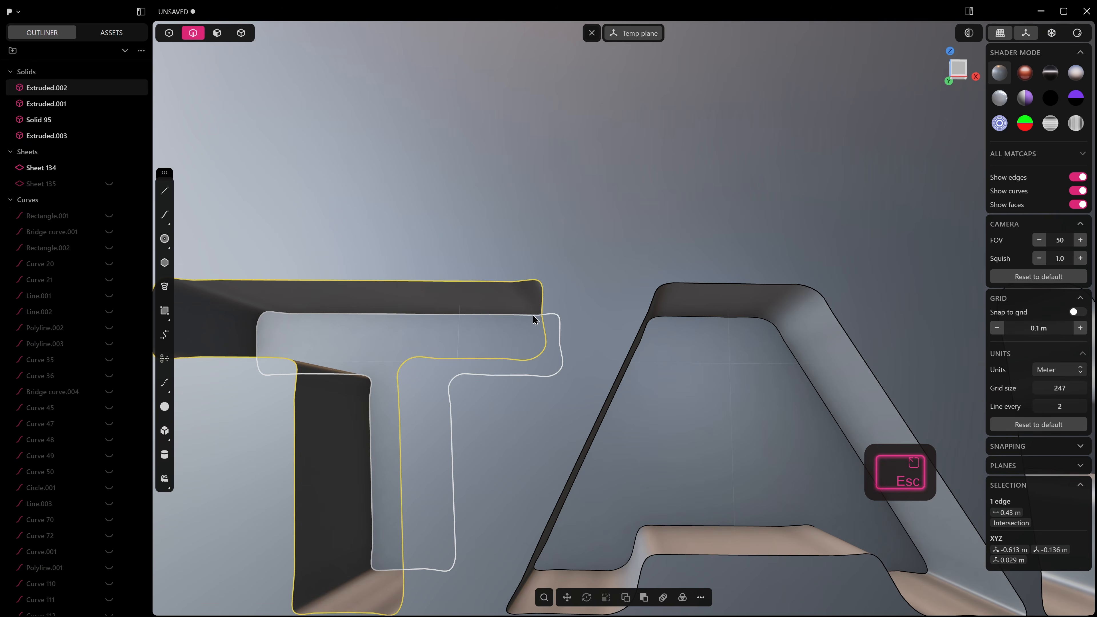
Step: Deselect the T's edge and examine the engraved TAKE REFUGE lettering on the whole board
{"action": "scroll", "coordinate": [586, 400], "scroll_direction": "down", "scroll_amount": 10}
{"action": "middle_click_drag", "start_coordinate": [603, 401], "coordinate": [393, 280], "text": "shift"}
{"action": "scroll", "coordinate": [393, 284], "scroll_direction": "down", "scroll_amount": 5}
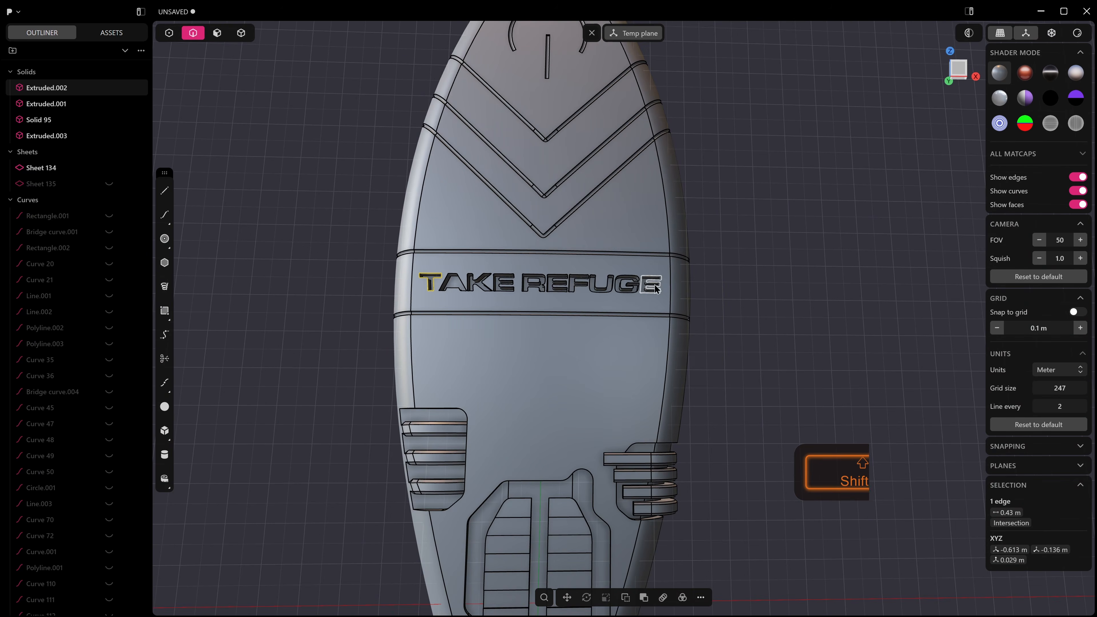
{"action": "middle_click_drag", "start_coordinate": [727, 292], "coordinate": [706, 268]}
{"action": "left_click", "coordinate": [814, 255]}
{"action": "middle_click_drag", "start_coordinate": [814, 255], "coordinate": [736, 271]}
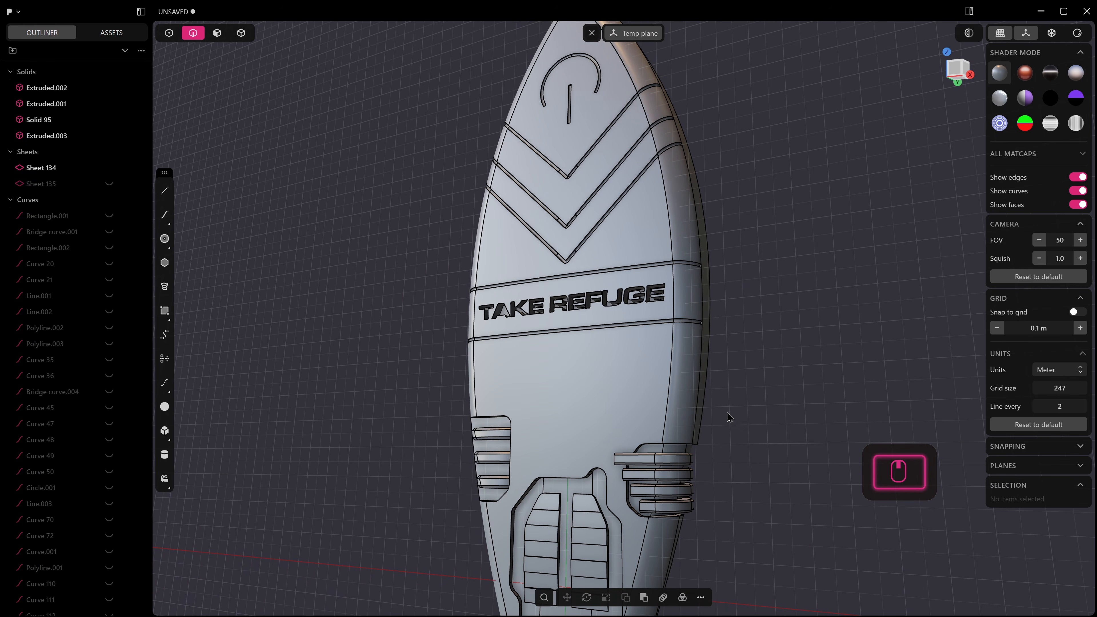
Step: Try to chamfer the edges of the middle V-shaped groove above the lettering by about 0.015 m
{"action": "middle_click_drag", "start_coordinate": [736, 416], "coordinate": [691, 422]}
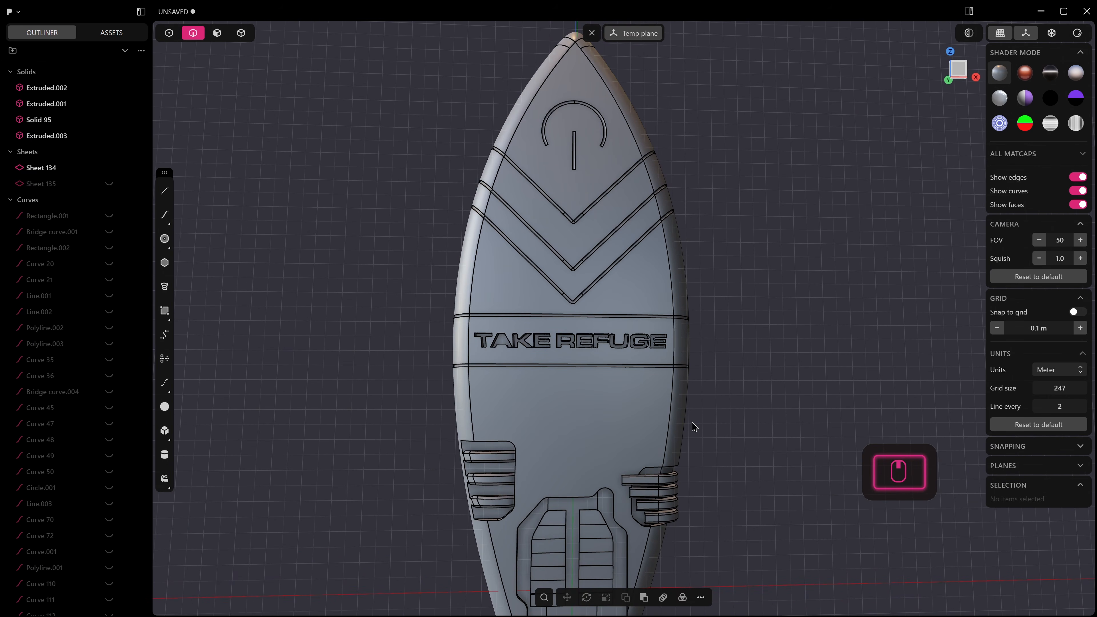
{"action": "scroll", "coordinate": [536, 172], "scroll_direction": "up", "scroll_amount": 6}
{"action": "left_click", "coordinate": [608, 219]}
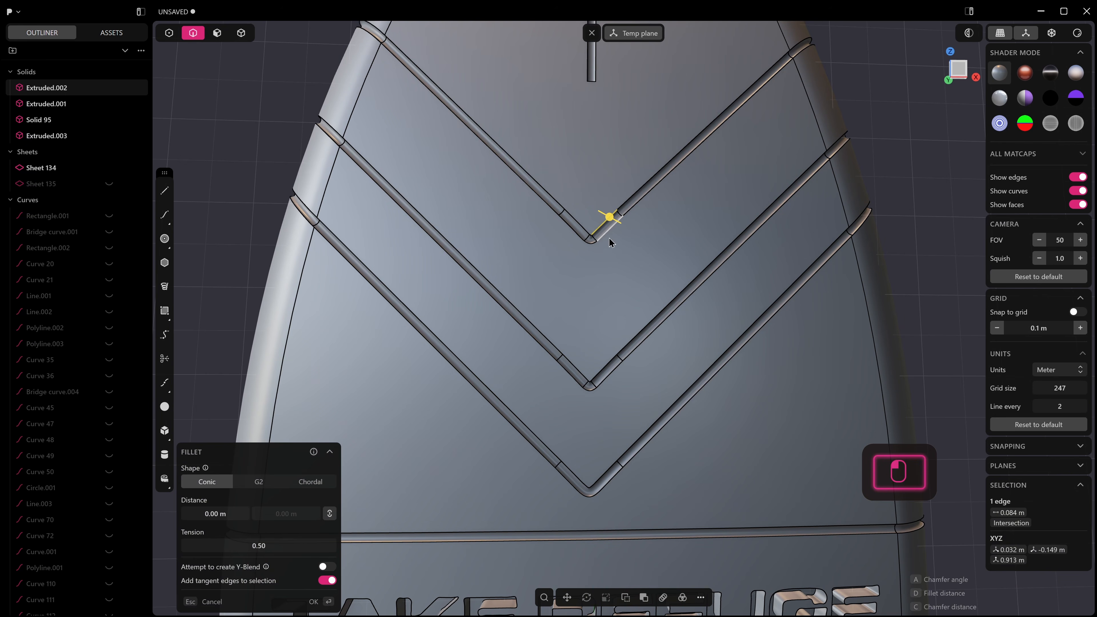
{"action": "left_click", "coordinate": [637, 339], "text": "shift"}
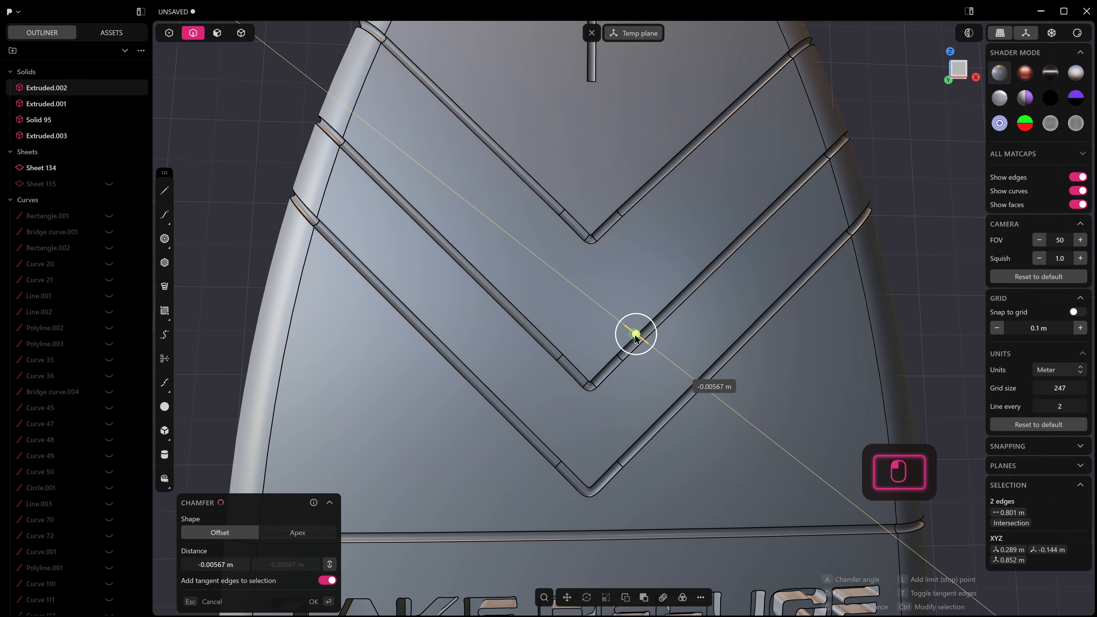
{"action": "left_click", "coordinate": [630, 355]}
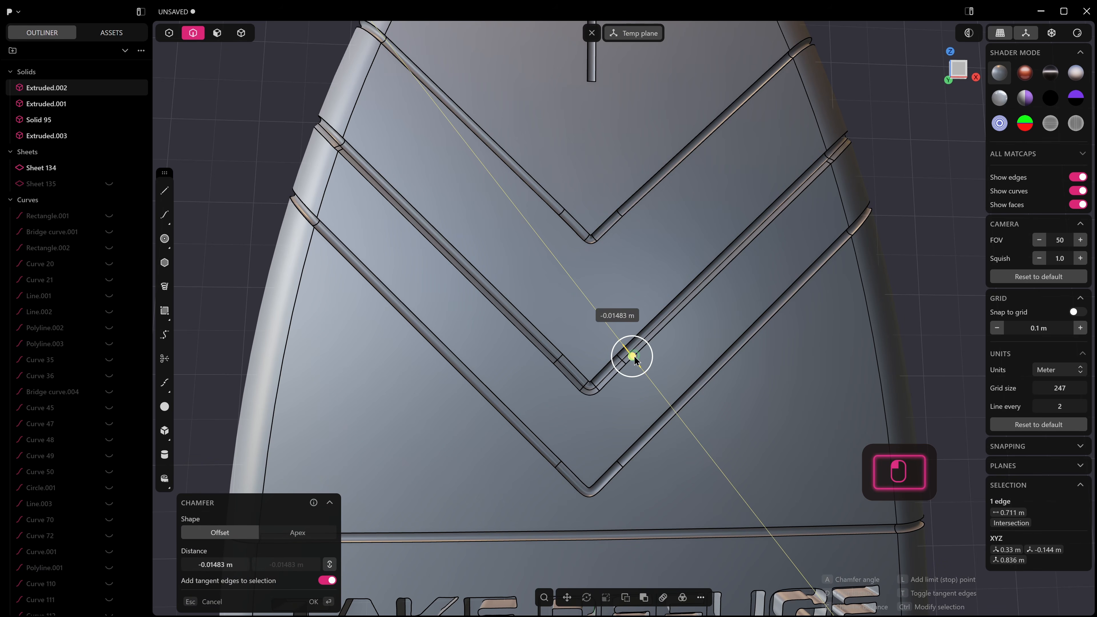
{"action": "left_click_drag", "start_coordinate": [635, 359], "coordinate": [629, 337]}
{"action": "scroll", "coordinate": [630, 337], "scroll_direction": "down", "scroll_amount": 5}
{"action": "key", "text": "Escape"}
Step: Examine the engraved TAKE REFUGE lettering, the V-shaped grooves and the whole board from several angles
{"action": "scroll", "coordinate": [830, 377], "scroll_direction": "down", "scroll_amount": 5}
{"action": "middle_click_drag", "start_coordinate": [829, 377], "coordinate": [830, 322]}
{"action": "middle_click_drag", "start_coordinate": [634, 378], "coordinate": [605, 338]}
{"action": "scroll", "coordinate": [603, 308], "scroll_direction": "down", "scroll_amount": 4}
{"action": "left_click", "coordinate": [793, 339]}
{"action": "scroll", "coordinate": [742, 400], "scroll_direction": "up", "scroll_amount": 5}
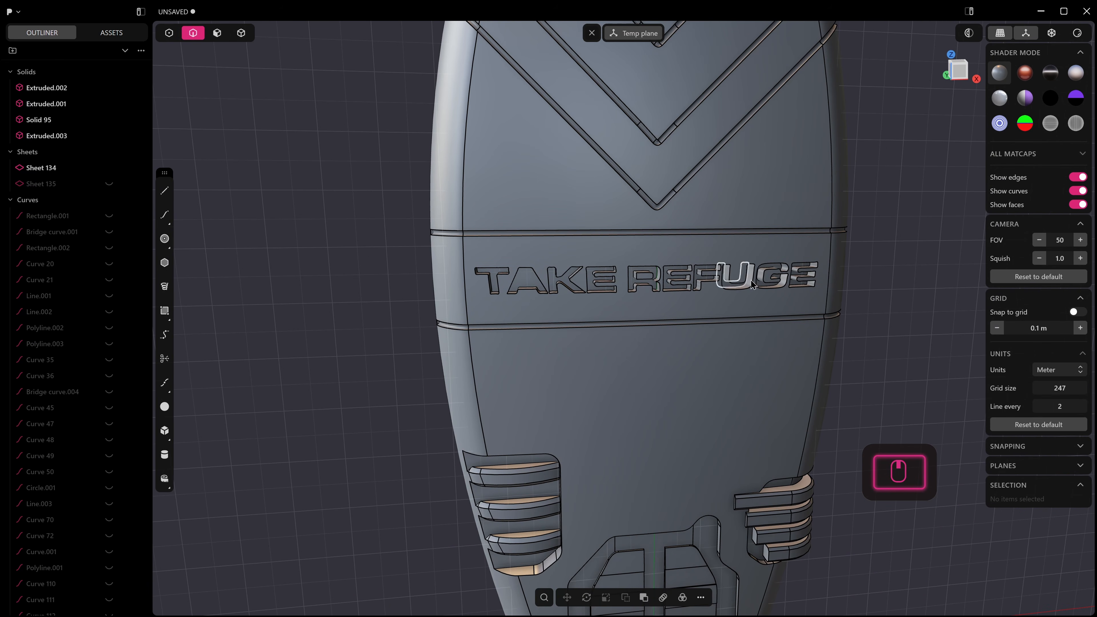
{"action": "scroll", "coordinate": [924, 255], "scroll_direction": "down", "scroll_amount": 2}
{"action": "middle_click_drag", "start_coordinate": [924, 254], "coordinate": [803, 309]}
{"action": "scroll", "coordinate": [894, 263], "scroll_direction": "up", "scroll_amount": 4}
{"action": "scroll", "coordinate": [890, 249], "scroll_direction": "down", "scroll_amount": 1}
{"action": "middle_click_drag", "start_coordinate": [466, 293], "coordinate": [676, 256]}
{"action": "scroll", "coordinate": [614, 259], "scroll_direction": "down", "scroll_amount": 10}
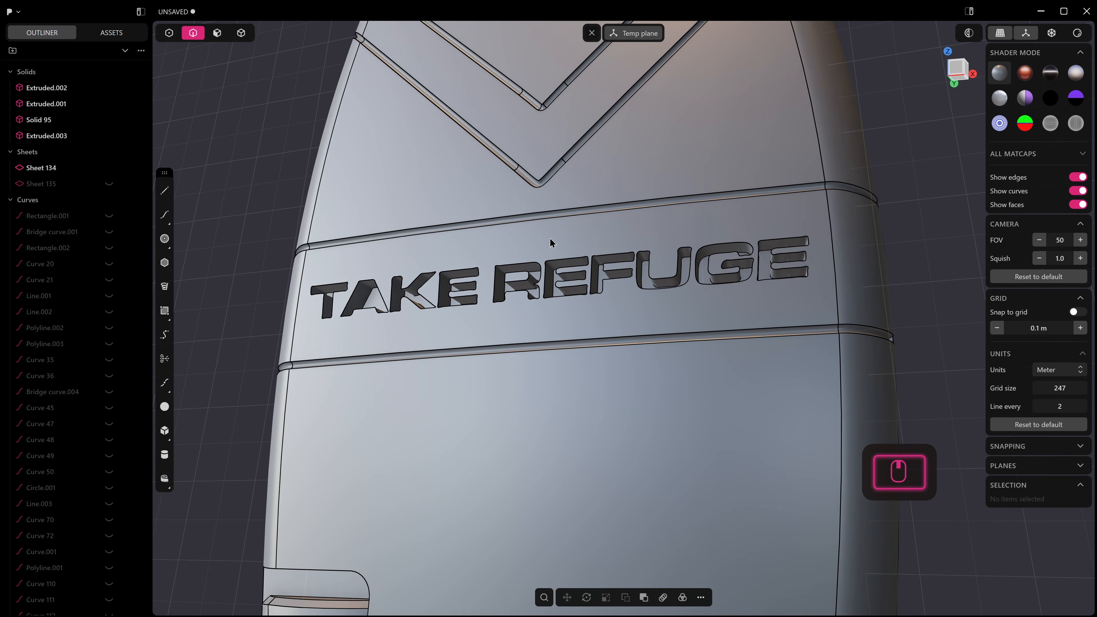
{"action": "mouse_move", "coordinate": [792, 327]}
{"action": "middle_mouse_down"}
{"action": "mouse_move", "coordinate": [777, 319]}
{"action": "mouse_move", "coordinate": [791, 323]}
{"action": "middle_mouse_up"}
{"action": "scroll", "coordinate": [771, 277], "scroll_direction": "up", "scroll_amount": 3}
{"action": "middle_click_drag", "start_coordinate": [773, 274], "coordinate": [734, 234]}
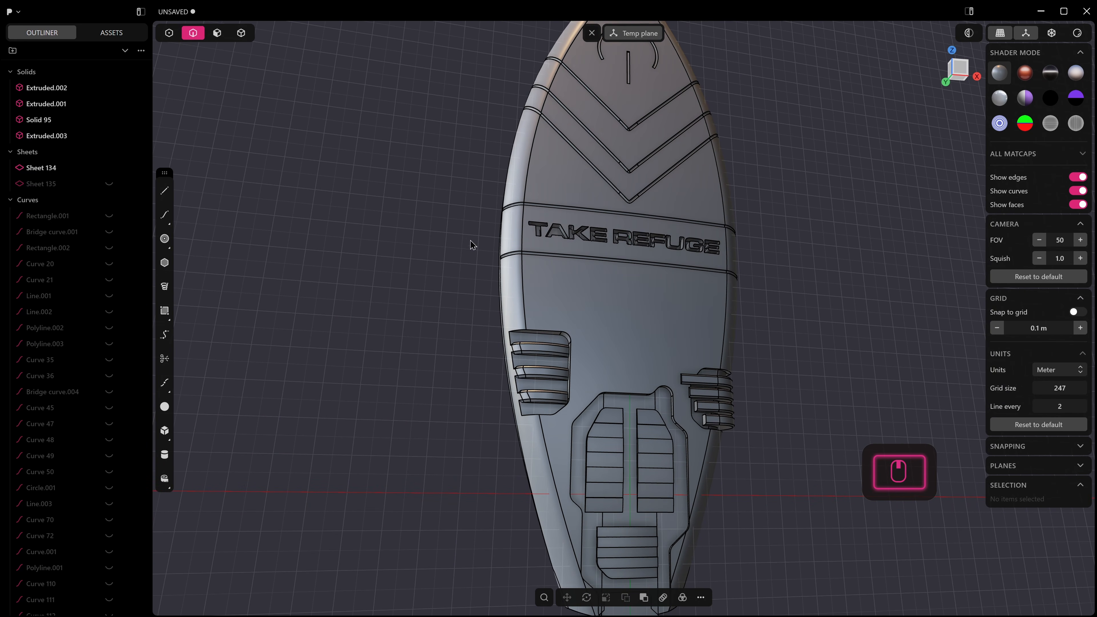
{"action": "middle_click_drag", "start_coordinate": [879, 234], "coordinate": [824, 277]}
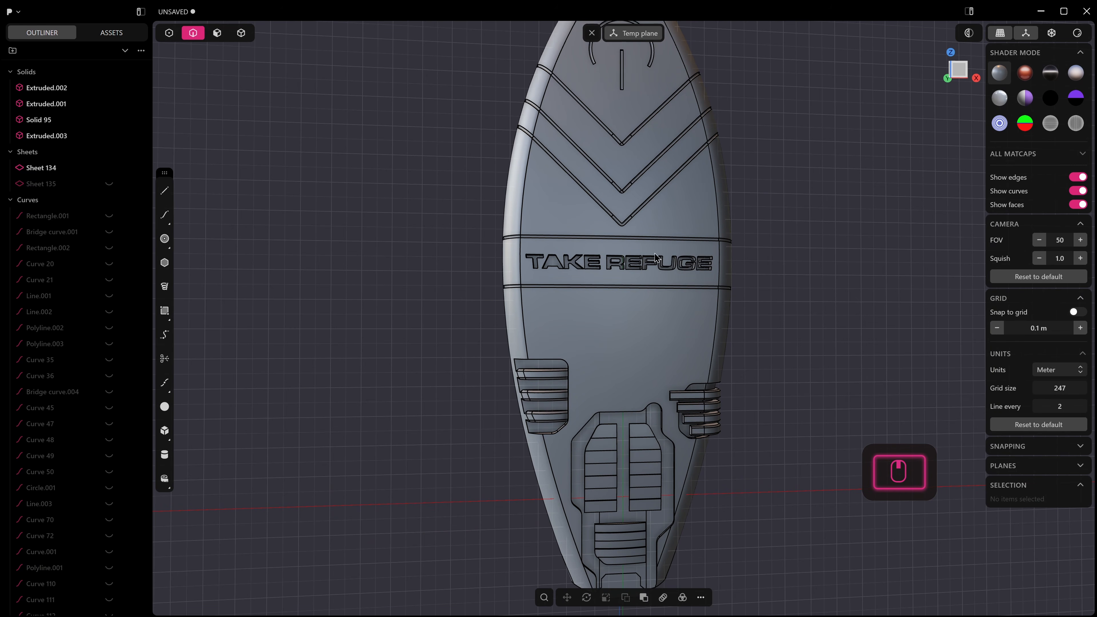
{"action": "middle_click_drag", "start_coordinate": [732, 269], "coordinate": [757, 289]}
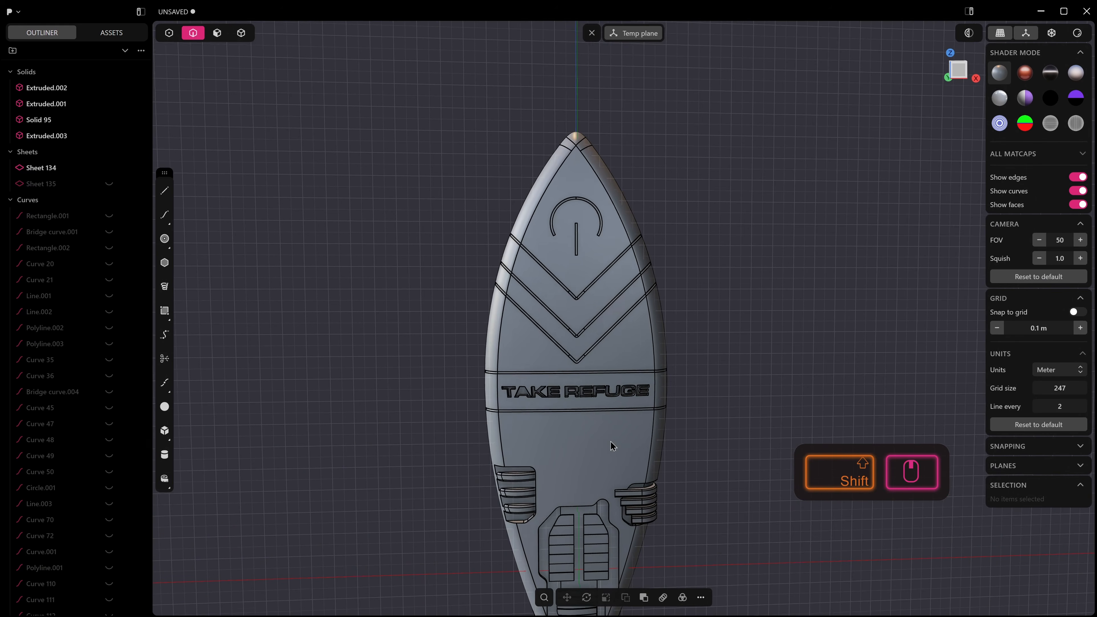
{"action": "middle_click_drag", "start_coordinate": [612, 444], "coordinate": [635, 391], "text": "shift"}
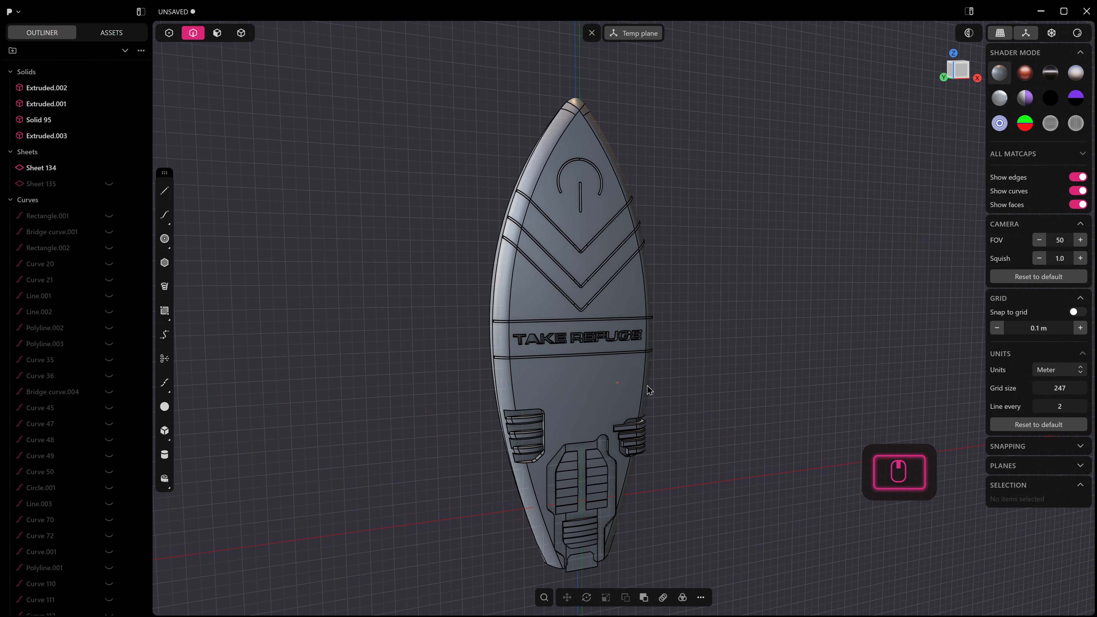